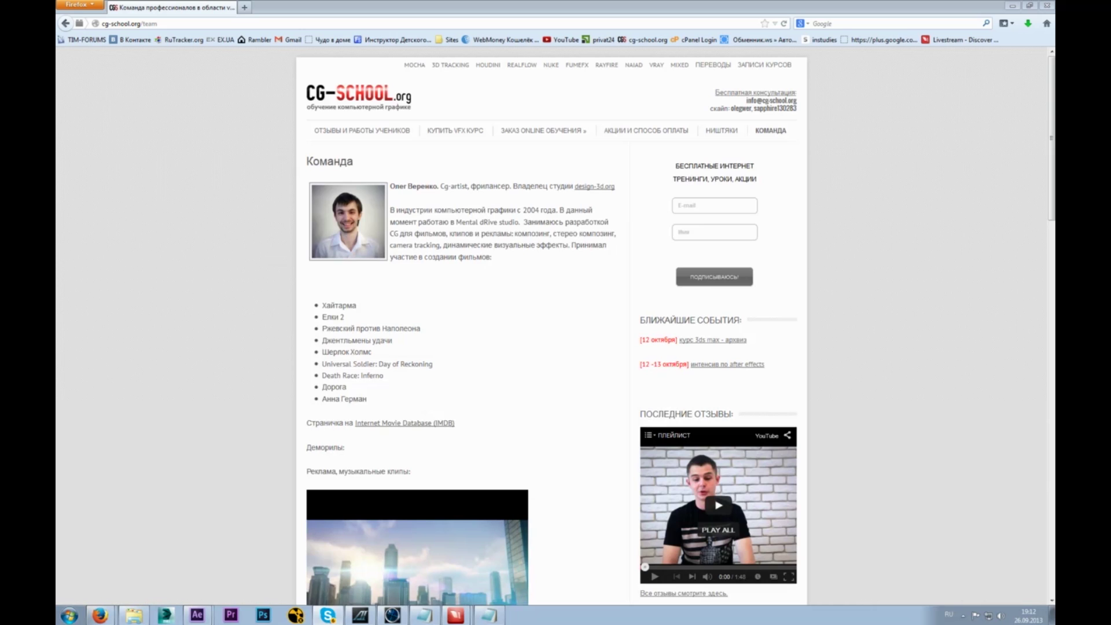
{"action": "left_click", "coordinate": [897, 229]}
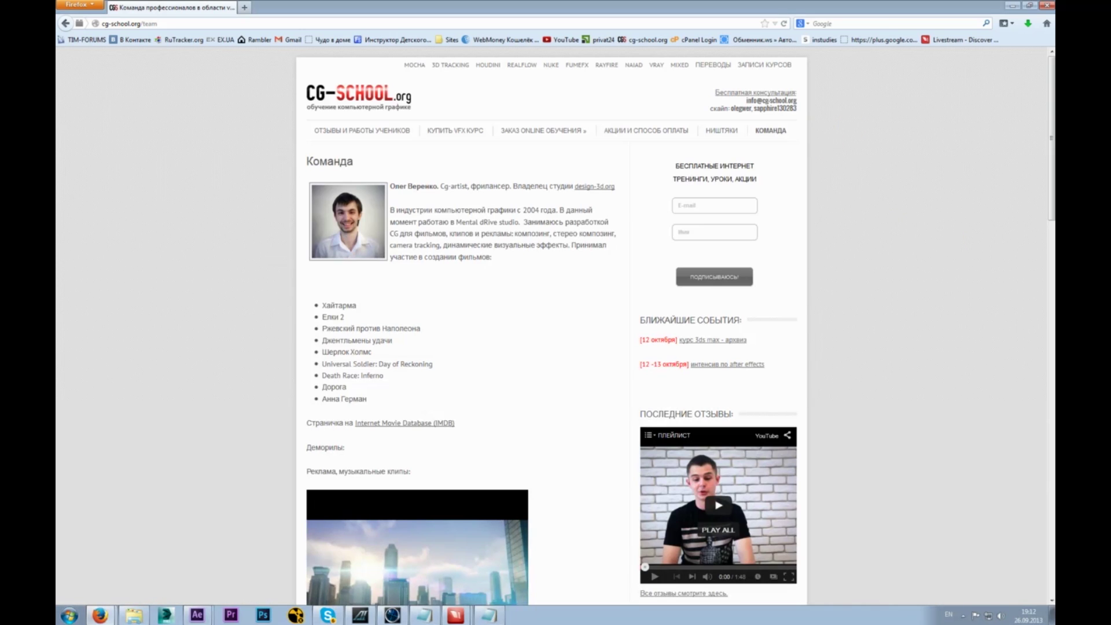
{"action": "key", "text": "alt+Tab"}
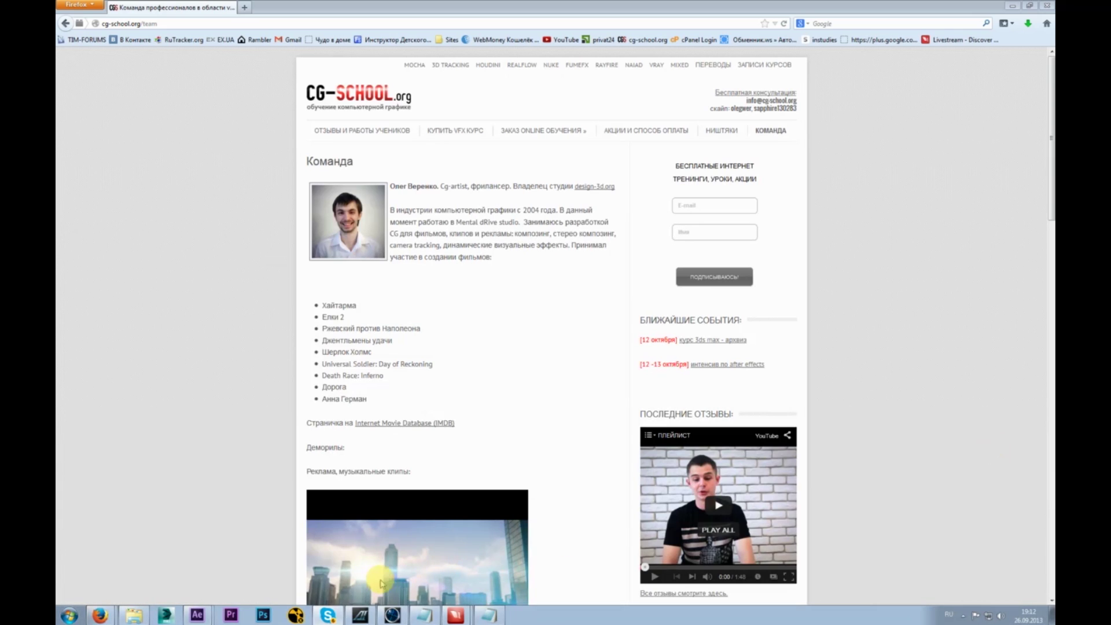
- Switch to After Effects, restore the full panel layout and delete all layers from the start composition
{"action": "left_click", "coordinate": [230, 615]}
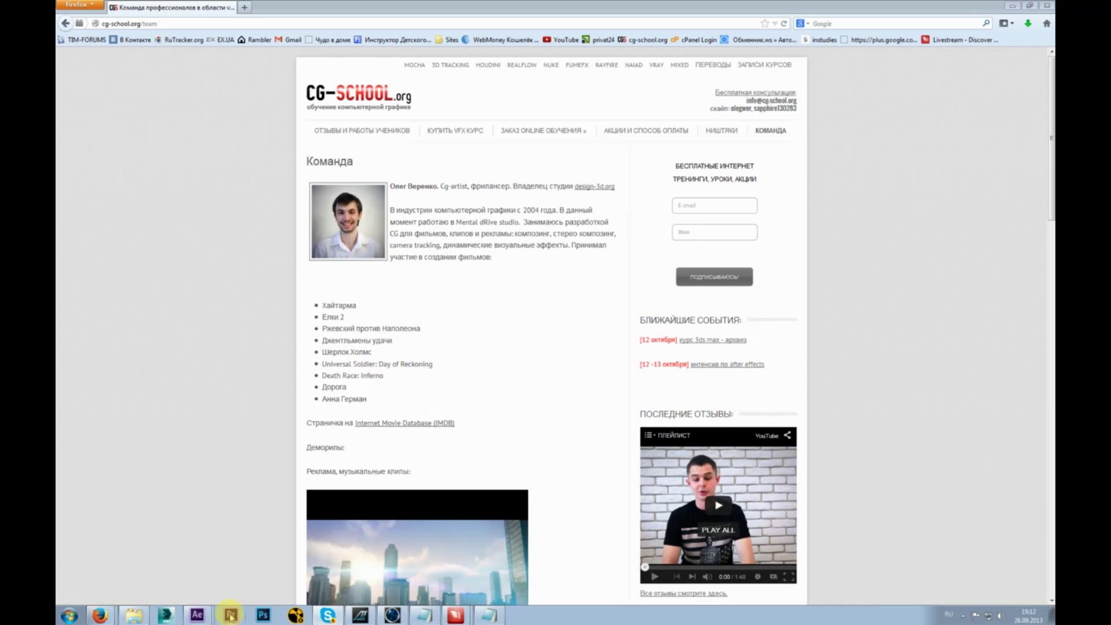
{"action": "left_click", "coordinate": [197, 614]}
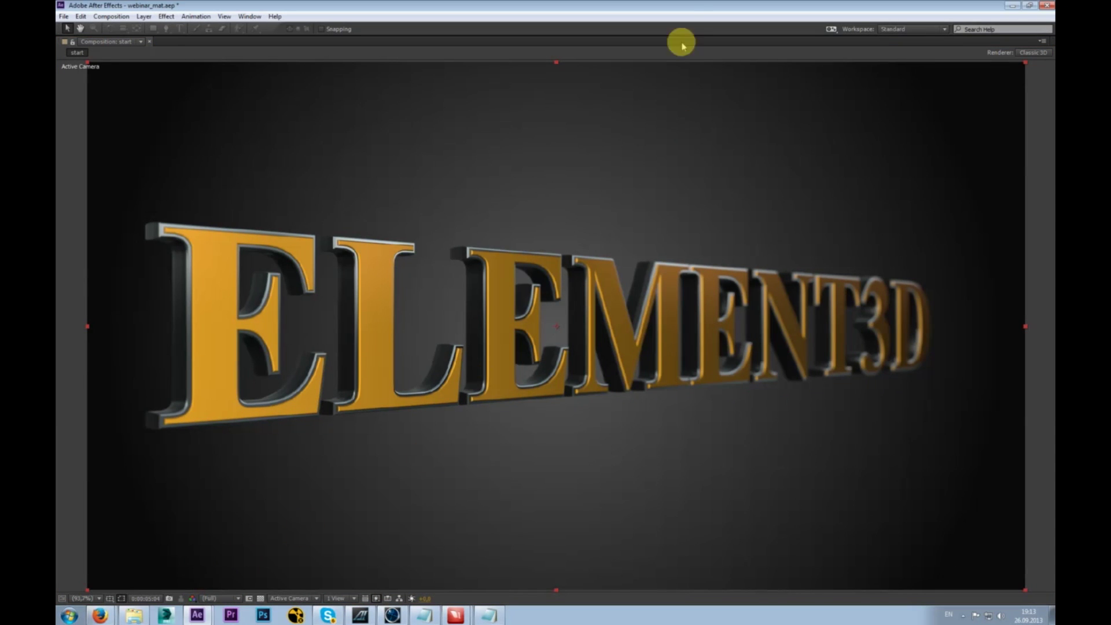
{"action": "left_click", "coordinate": [434, 216]}
{"action": "key", "text": "grave"}
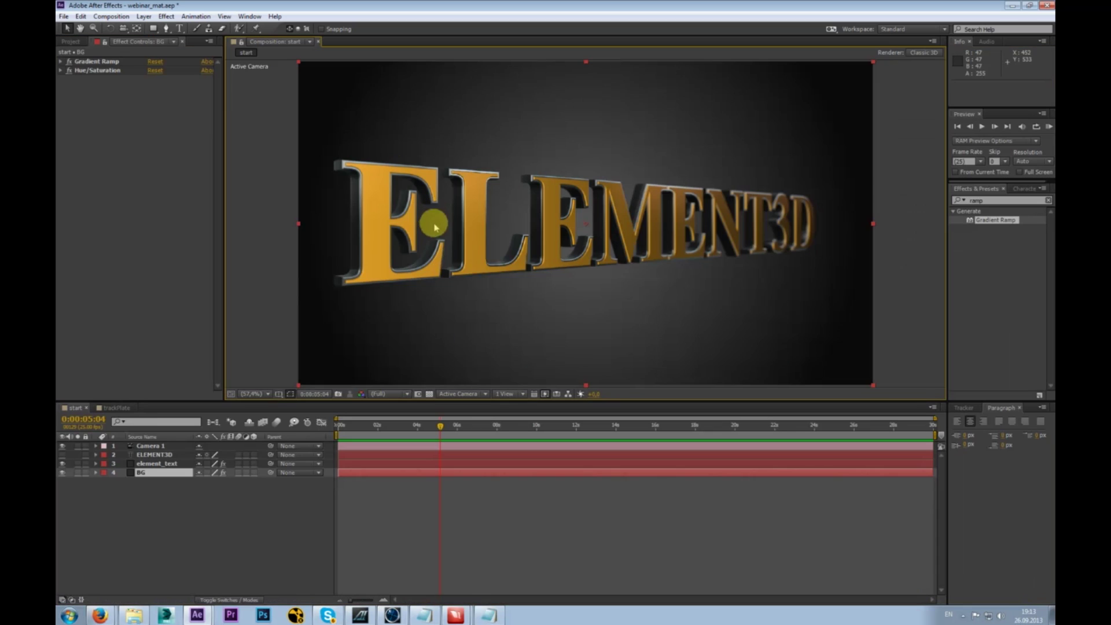
{"action": "left_click", "coordinate": [168, 446], "text": "shift"}
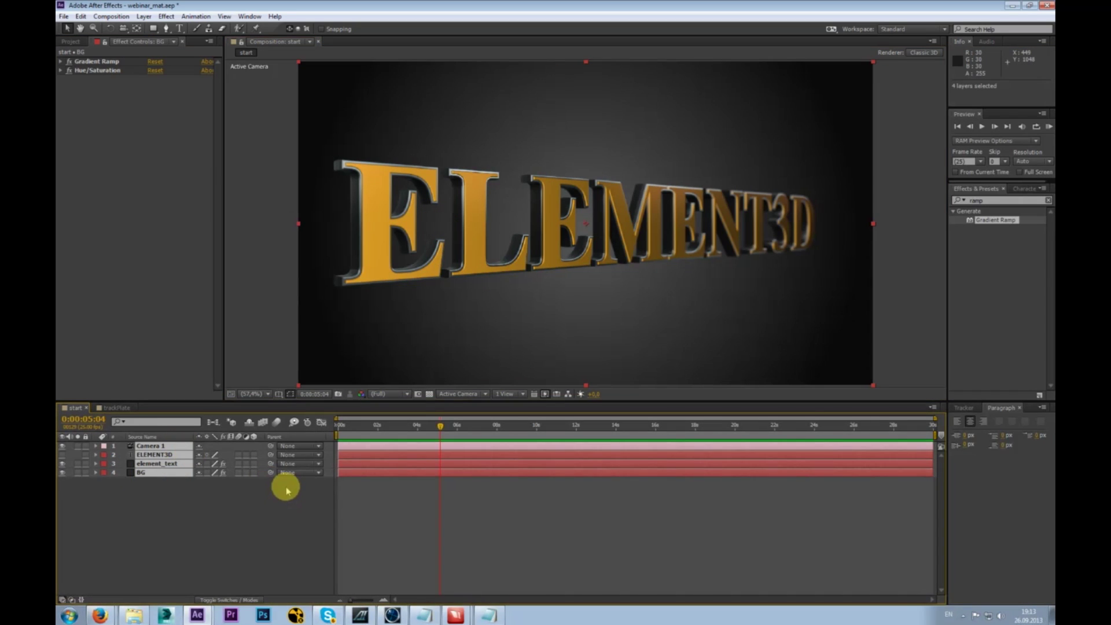
{"action": "key", "text": "Delete"}
{"action": "left_click", "coordinate": [83, 43]}
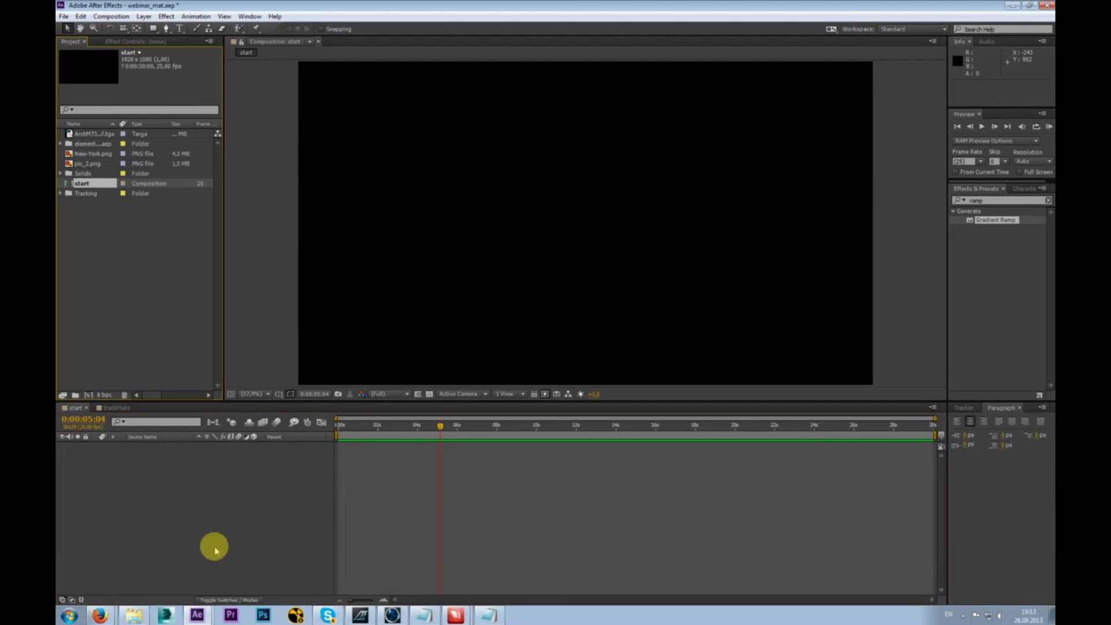
- Close the Tracker and Paragraph panels to give the timeline more room
{"action": "left_click", "coordinate": [211, 525]}
{"action": "left_click", "coordinate": [966, 409]}
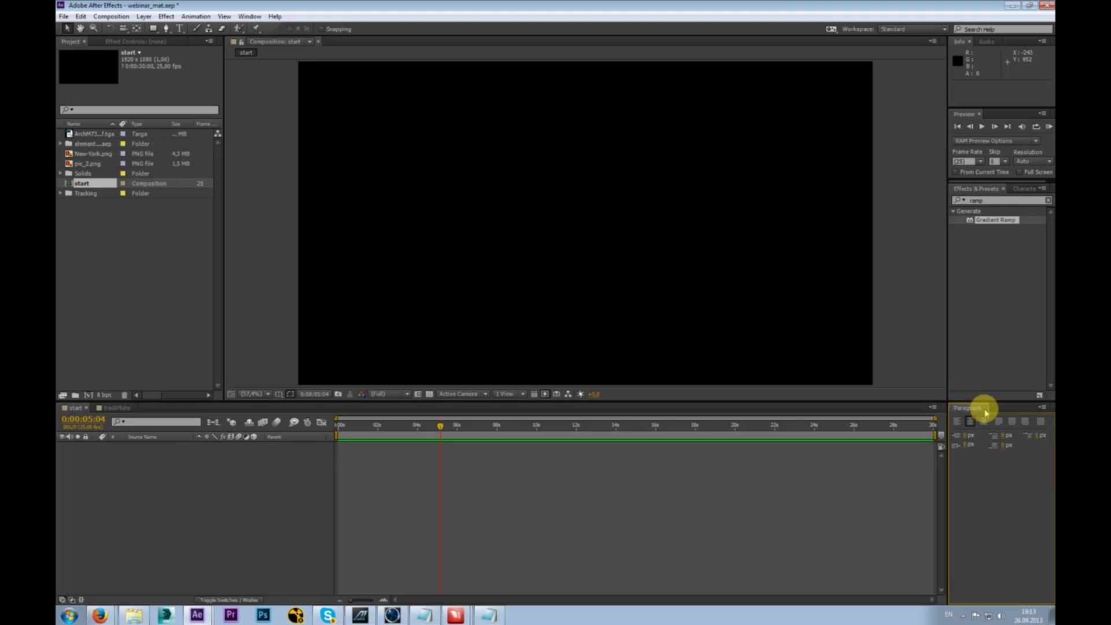
{"action": "left_click", "coordinate": [978, 408]}
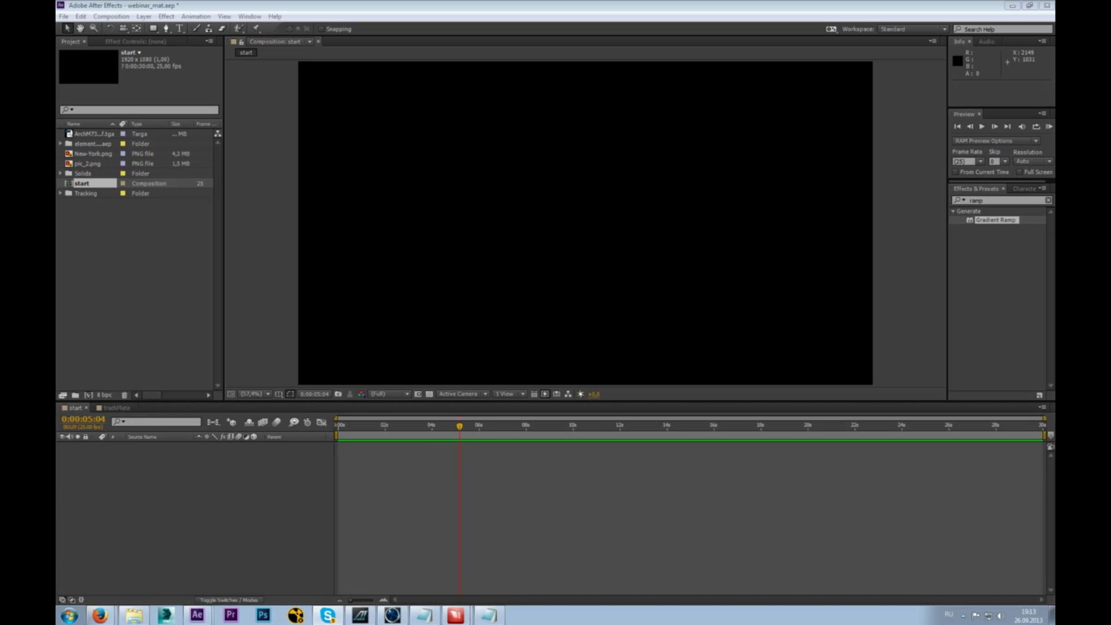
- Enlarge the composition viewer by reducing the height of the timeline area
{"action": "left_click", "coordinate": [727, 4]}
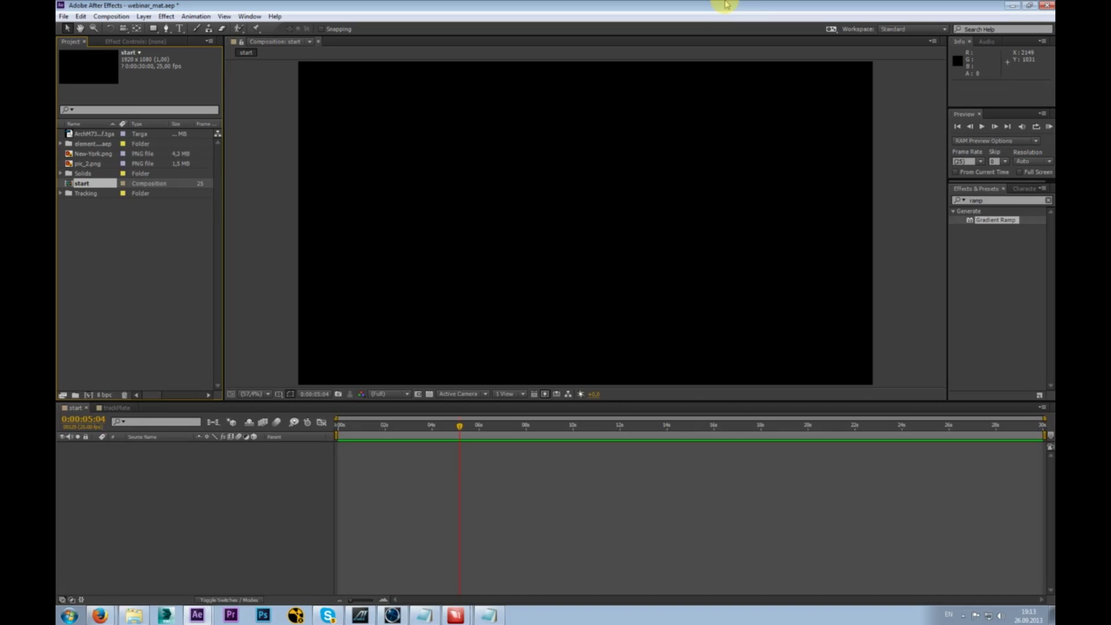
{"action": "left_click", "coordinate": [99, 42]}
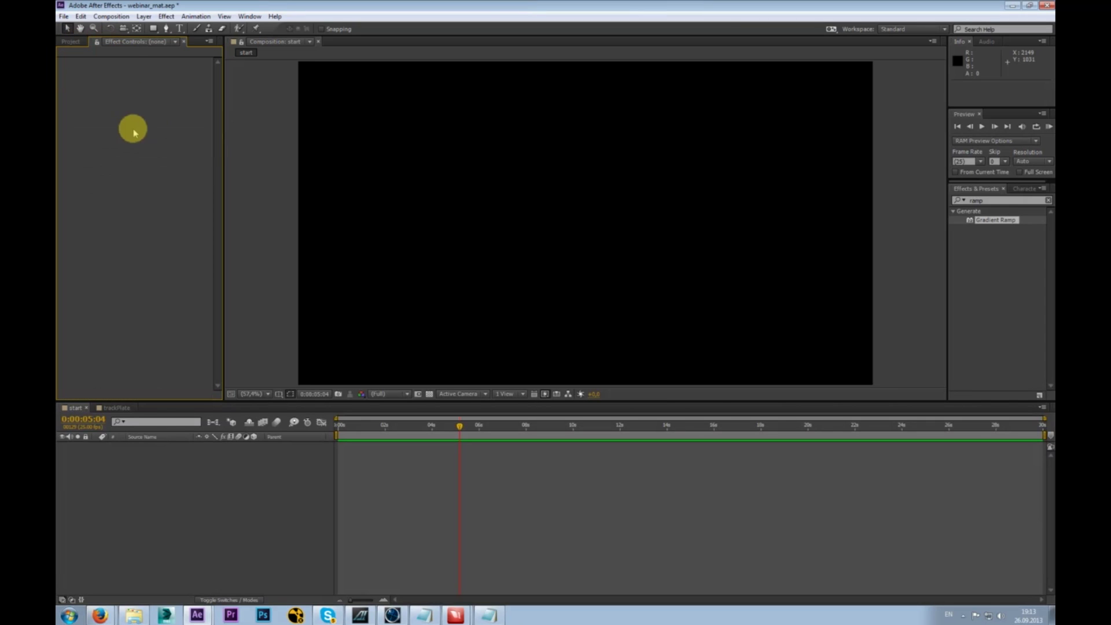
{"action": "left_click", "coordinate": [167, 458]}
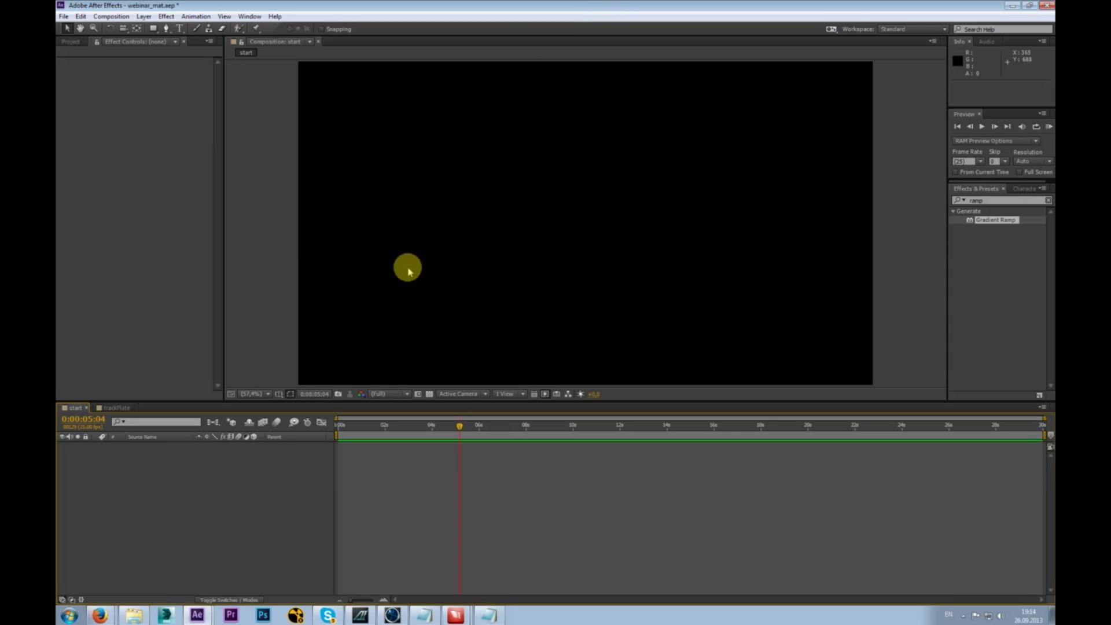
{"action": "left_click_drag", "start_coordinate": [261, 402], "coordinate": [265, 434]}
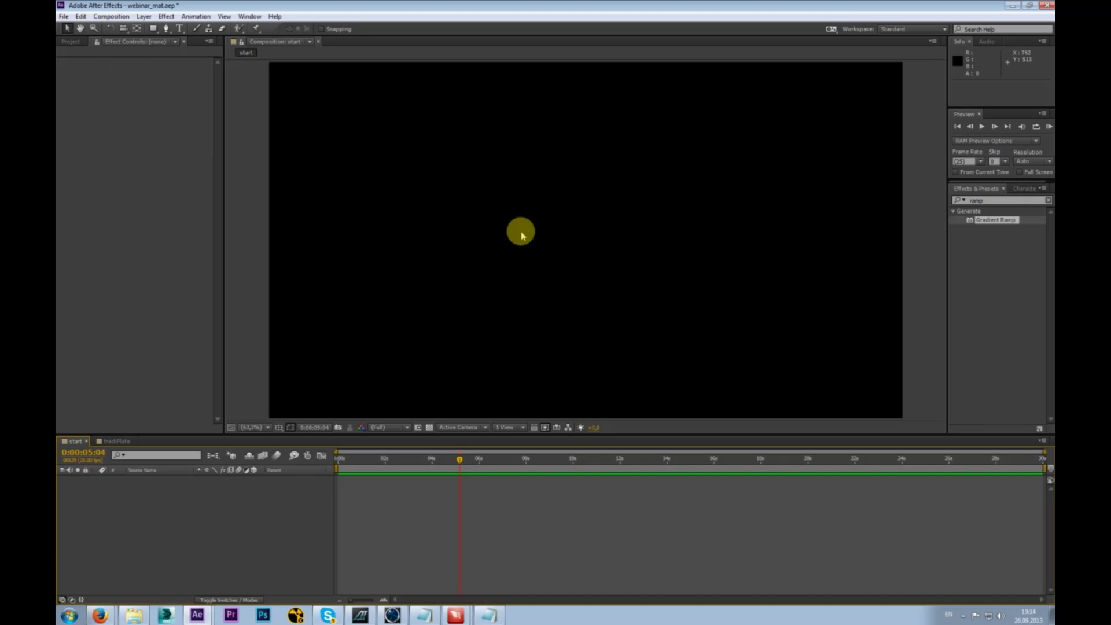
{"action": "scroll", "coordinate": [520, 232], "scroll_direction": "down", "scroll_amount": 1}
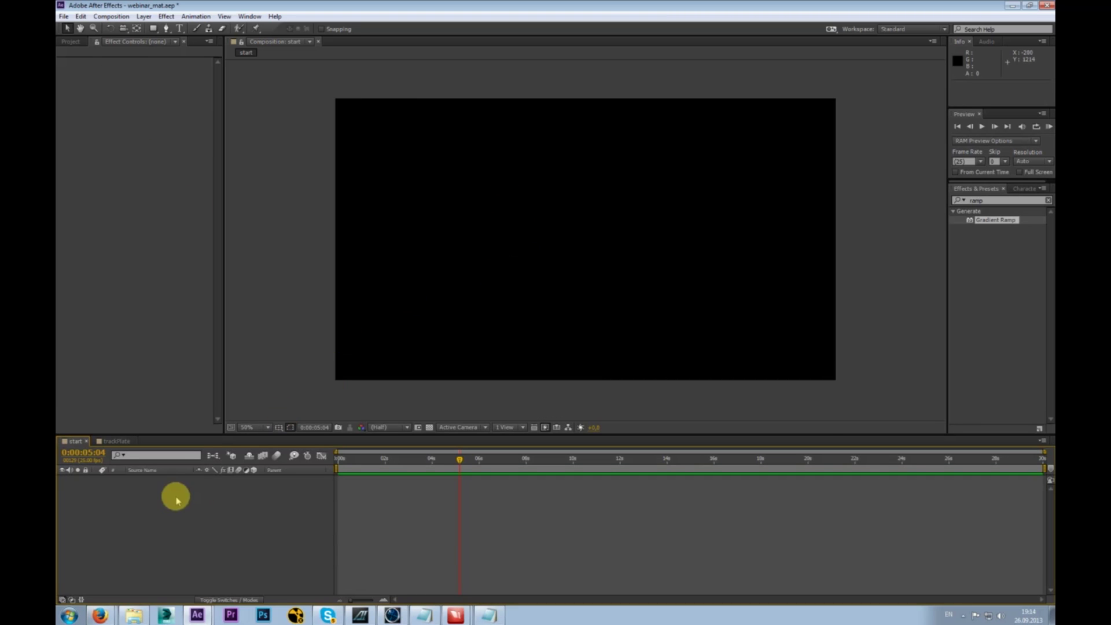
- Create a new solid layer named element_3D in the start composition
{"action": "left_click", "coordinate": [152, 183]}
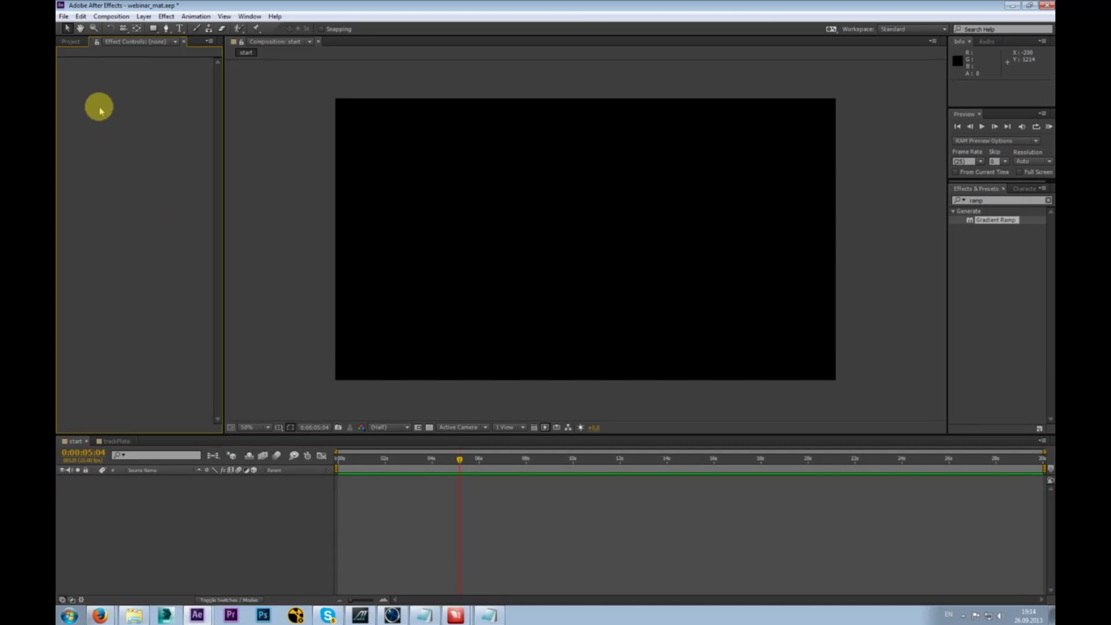
{"action": "left_click", "coordinate": [71, 41]}
{"action": "left_click", "coordinate": [161, 248]}
{"action": "left_click", "coordinate": [193, 526]}
{"action": "right_click", "coordinate": [171, 518]}
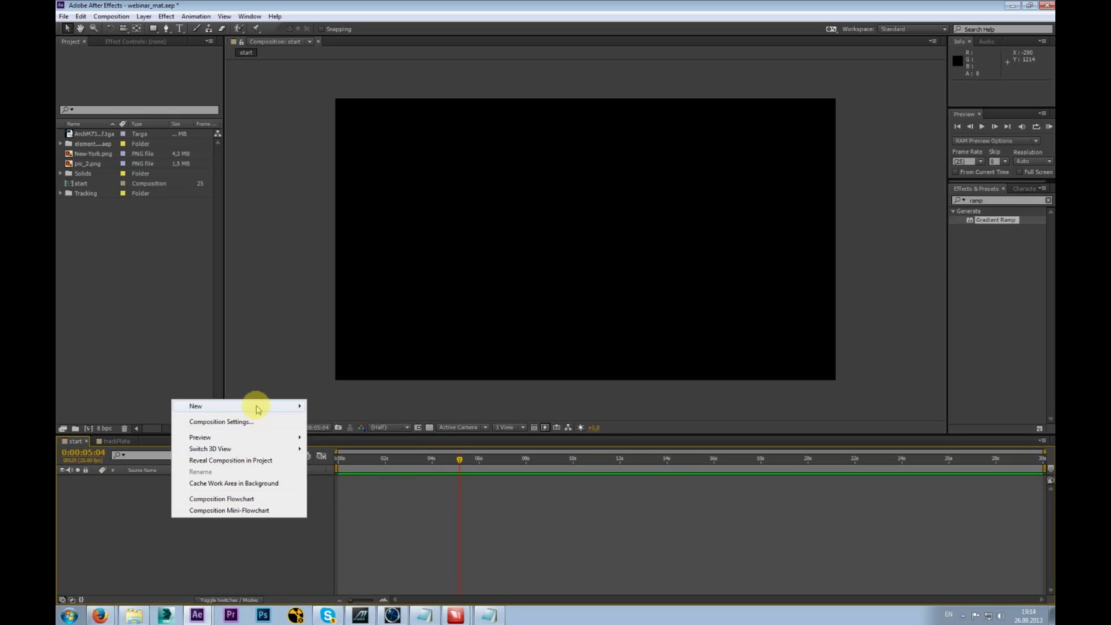
{"action": "mouse_move", "coordinate": [249, 407]}
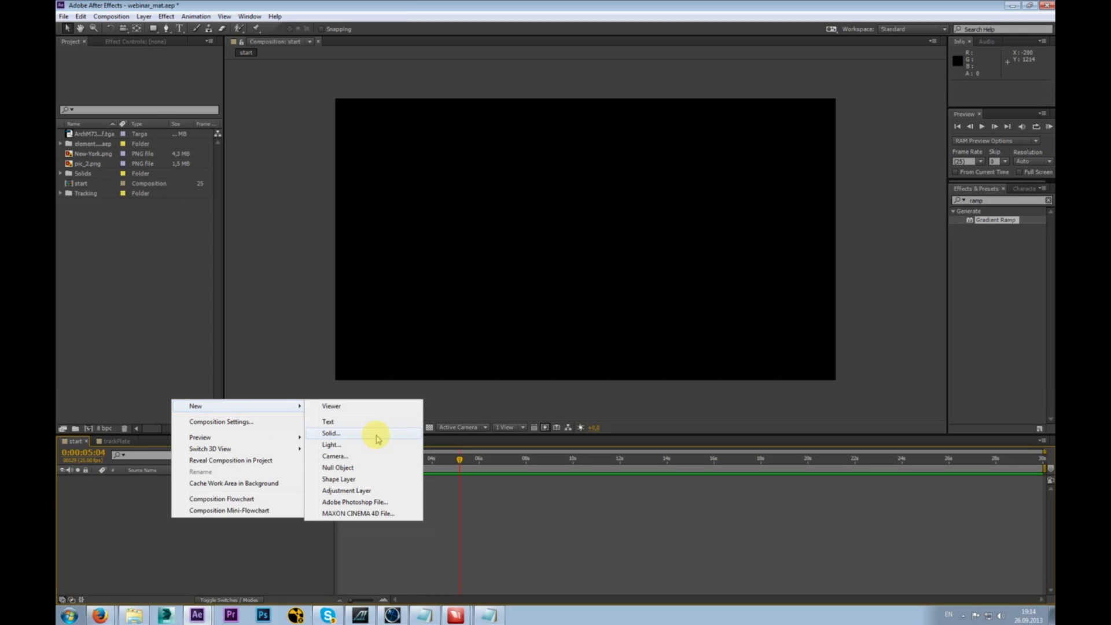
{"action": "left_click", "coordinate": [377, 439]}
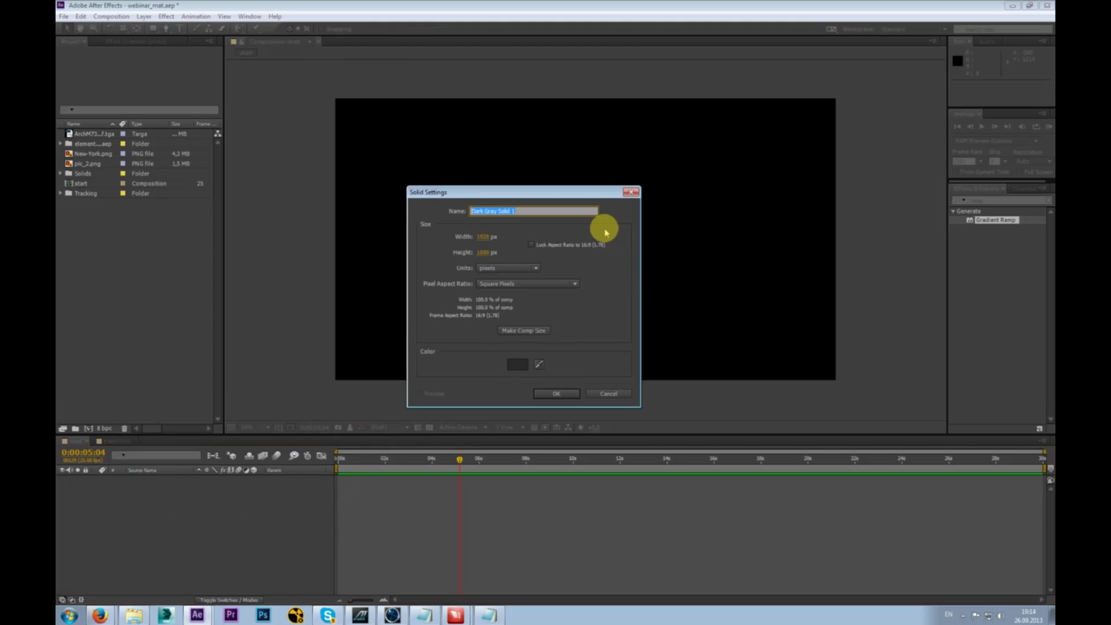
{"action": "type", "text": "element_3D"}
{"action": "key", "text": "Return"}
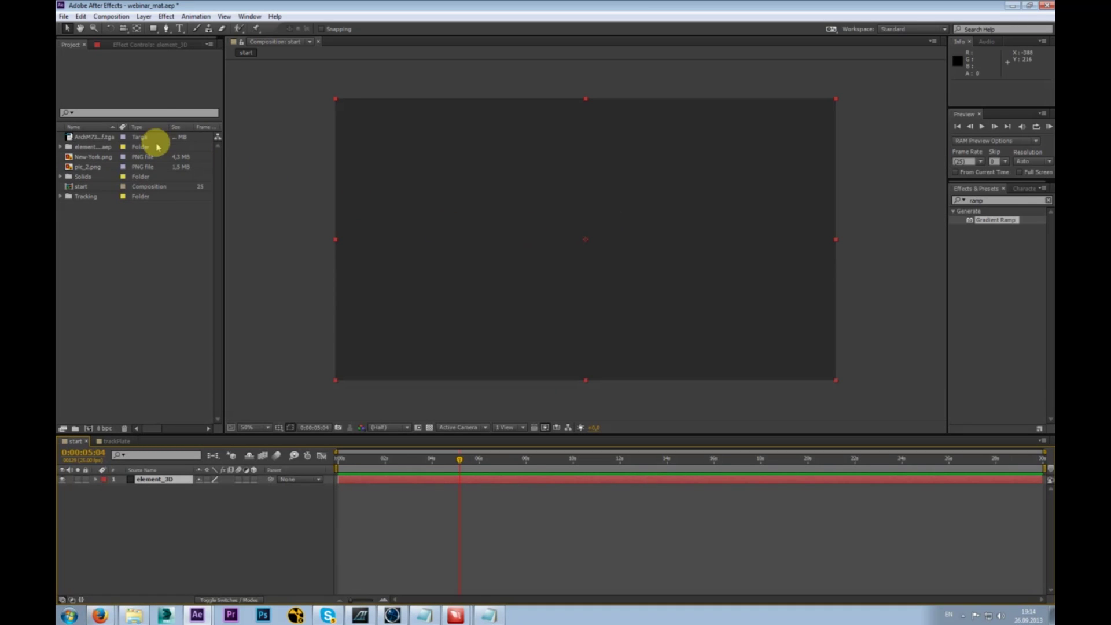
- Apply the Video Copilot Element effect to the element_3D solid
{"action": "left_click", "coordinate": [144, 47]}
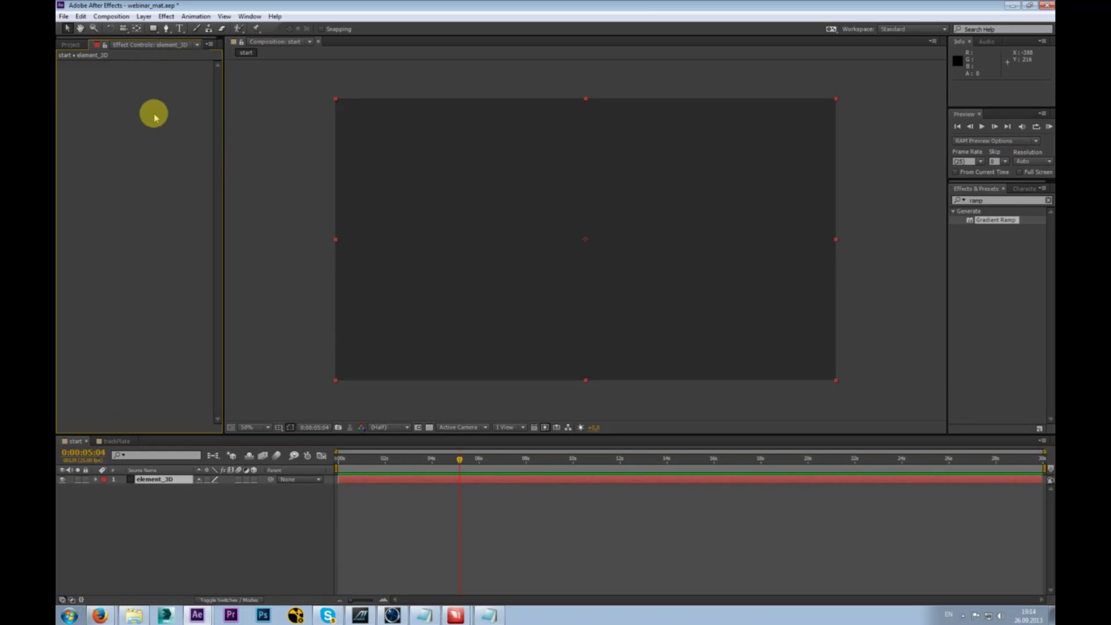
{"action": "left_click", "coordinate": [166, 17]}
{"action": "mouse_move", "coordinate": [285, 308]}
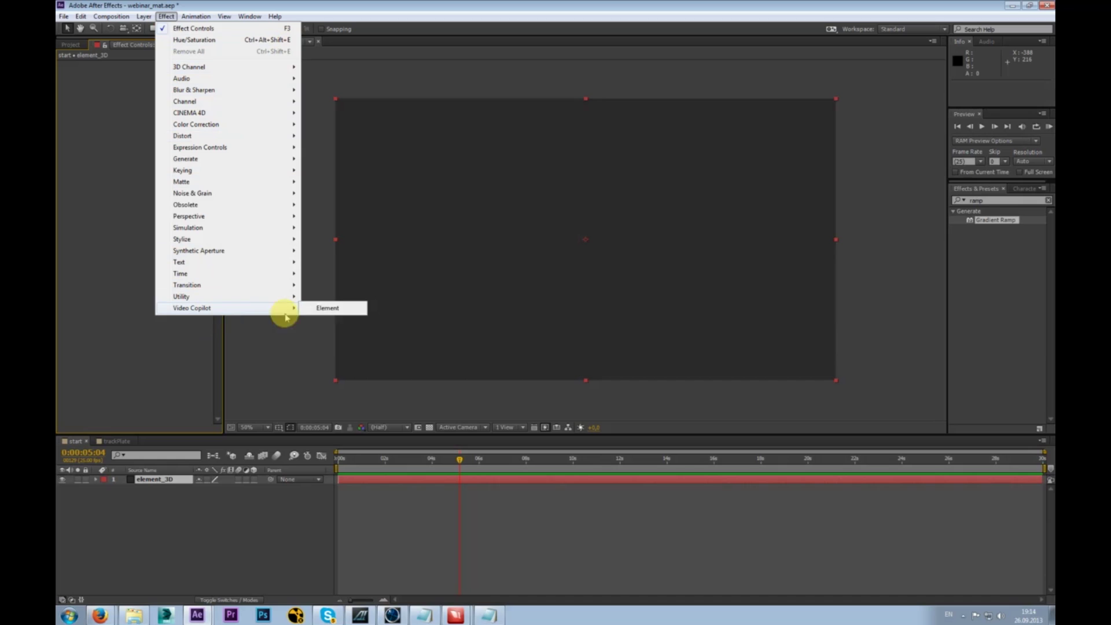
{"action": "left_click", "coordinate": [329, 309]}
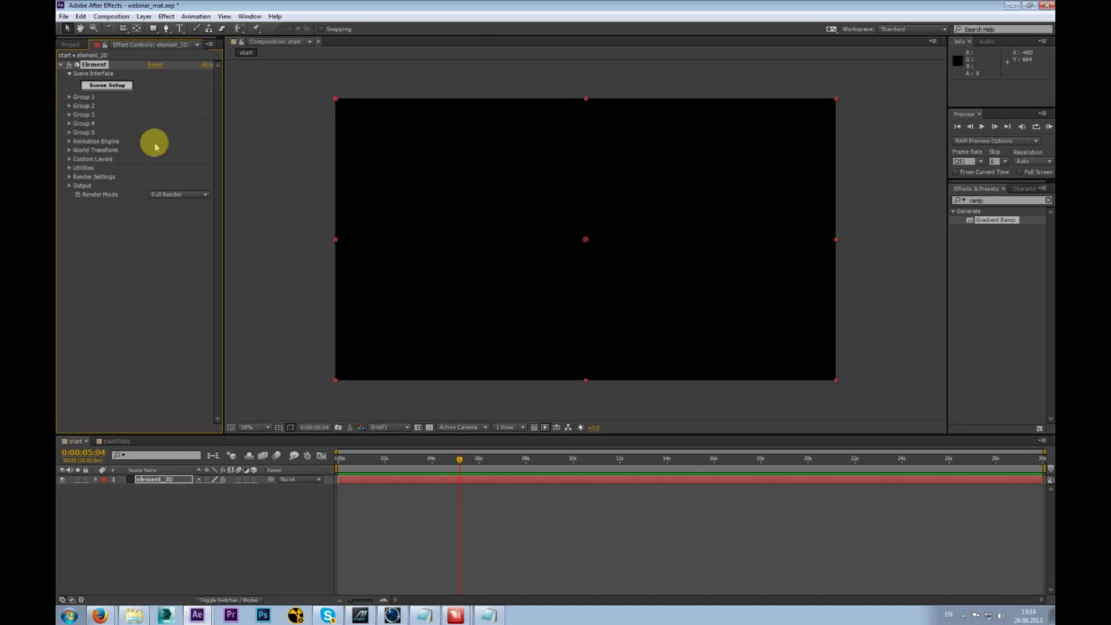
{"action": "left_click", "coordinate": [161, 485]}
{"action": "left_click", "coordinate": [116, 442]}
{"action": "left_click", "coordinate": [78, 442]}
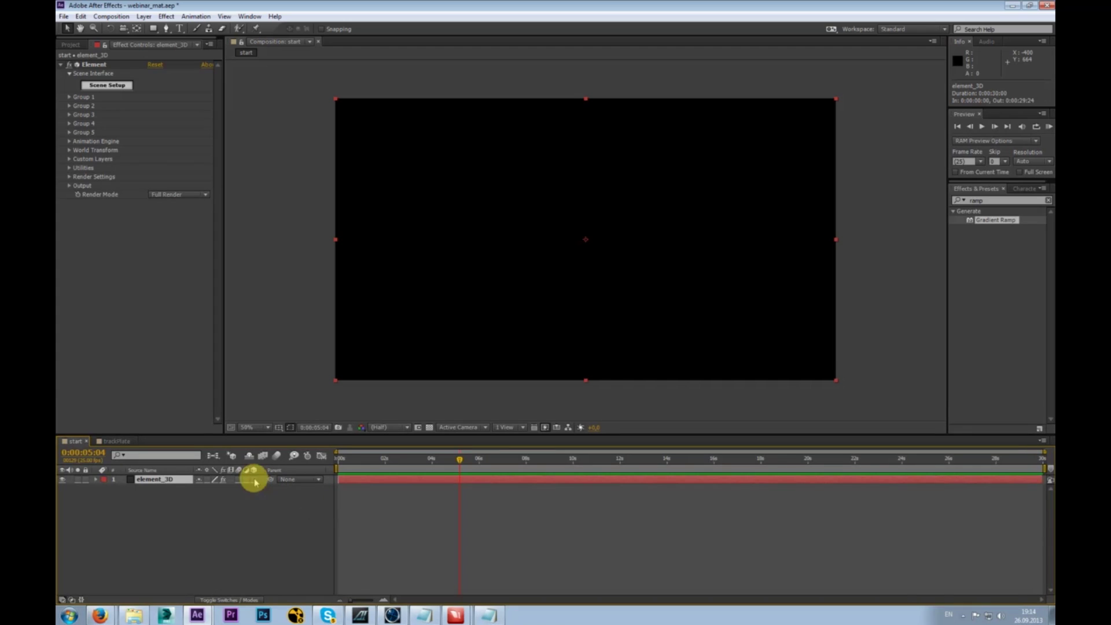
{"action": "left_click", "coordinate": [92, 65]}
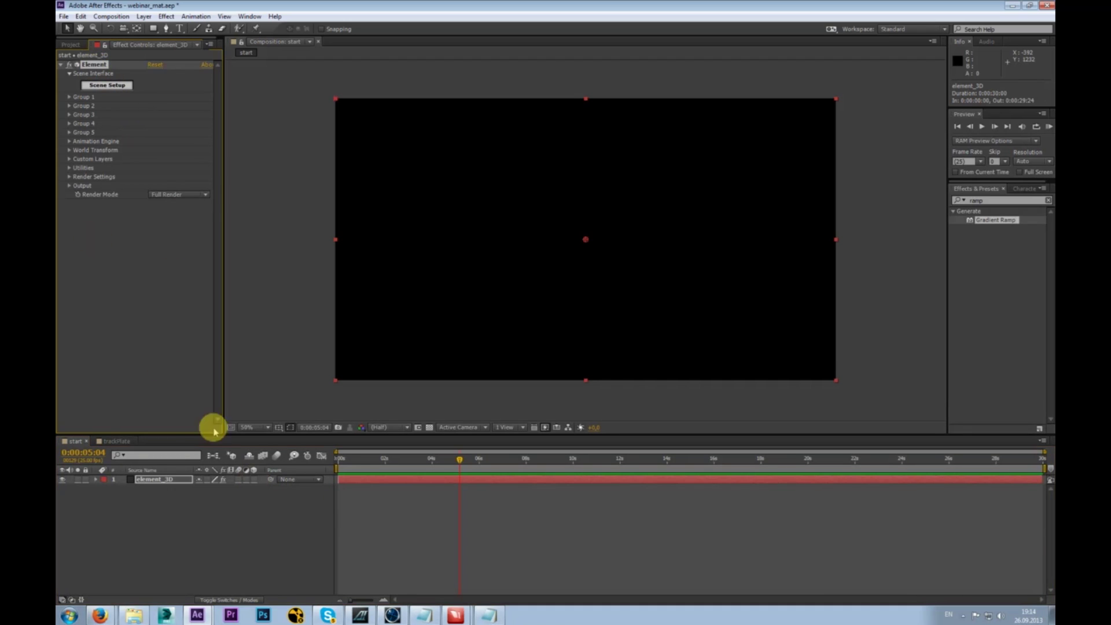
{"action": "left_click", "coordinate": [165, 478]}
{"action": "left_click", "coordinate": [94, 65]}
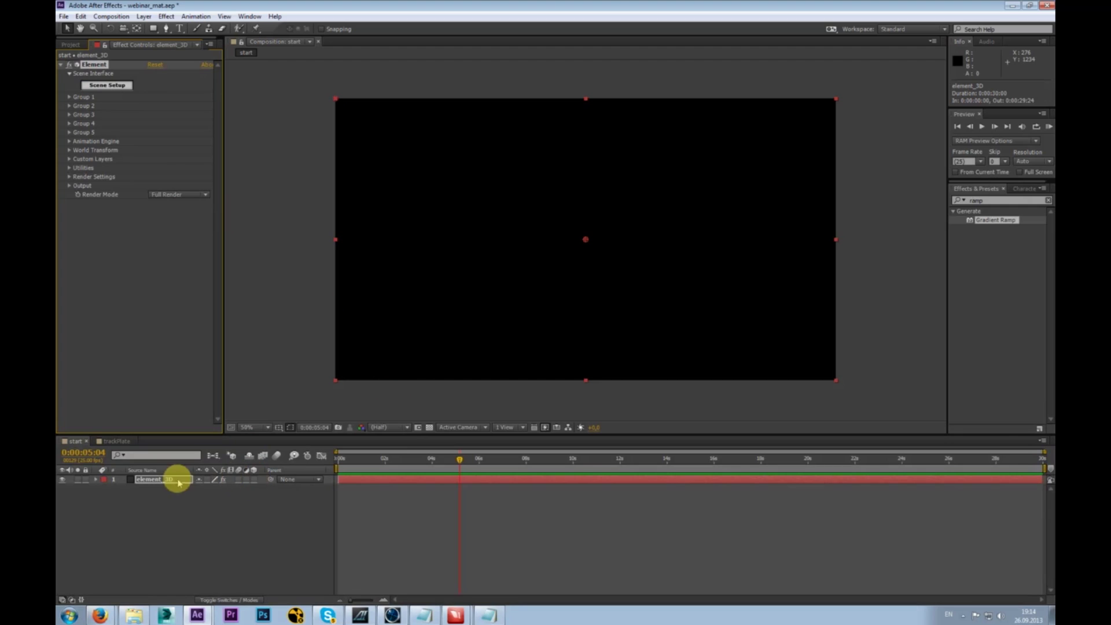
{"action": "left_click", "coordinate": [230, 479]}
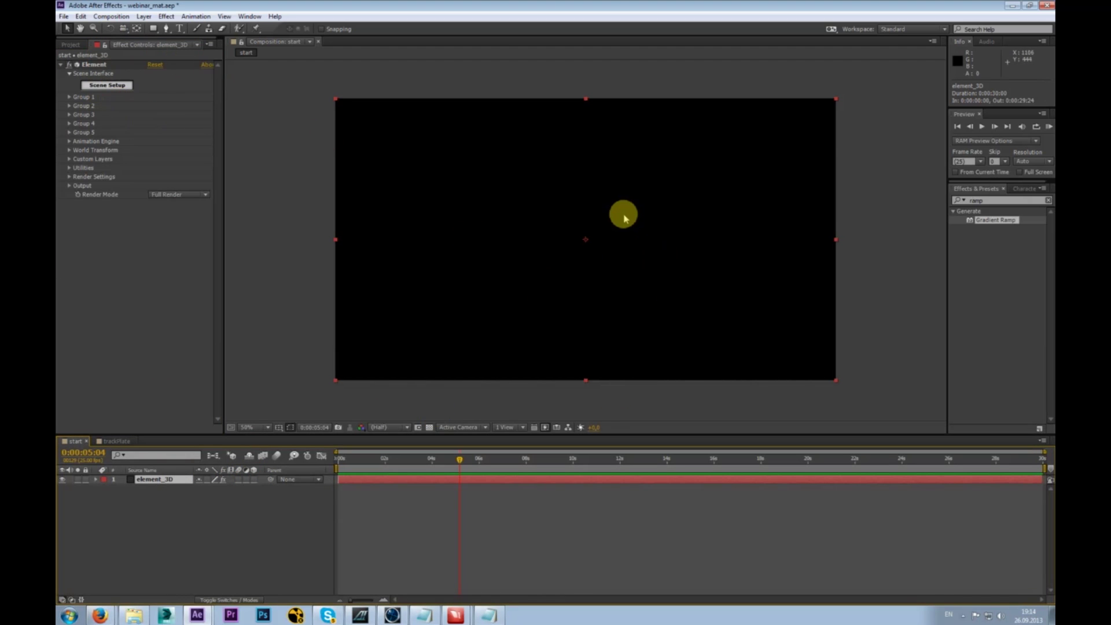
- Open the Scene Setup of the Element effect on the element_3D layer
{"action": "left_click", "coordinate": [108, 87]}
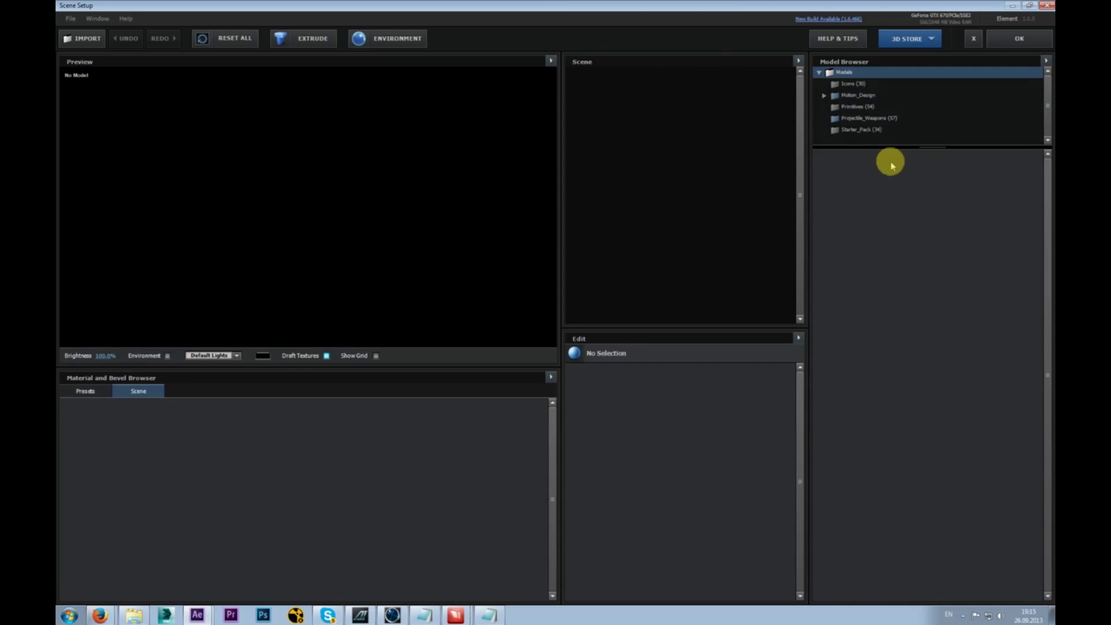
{"action": "left_click", "coordinate": [107, 19]}
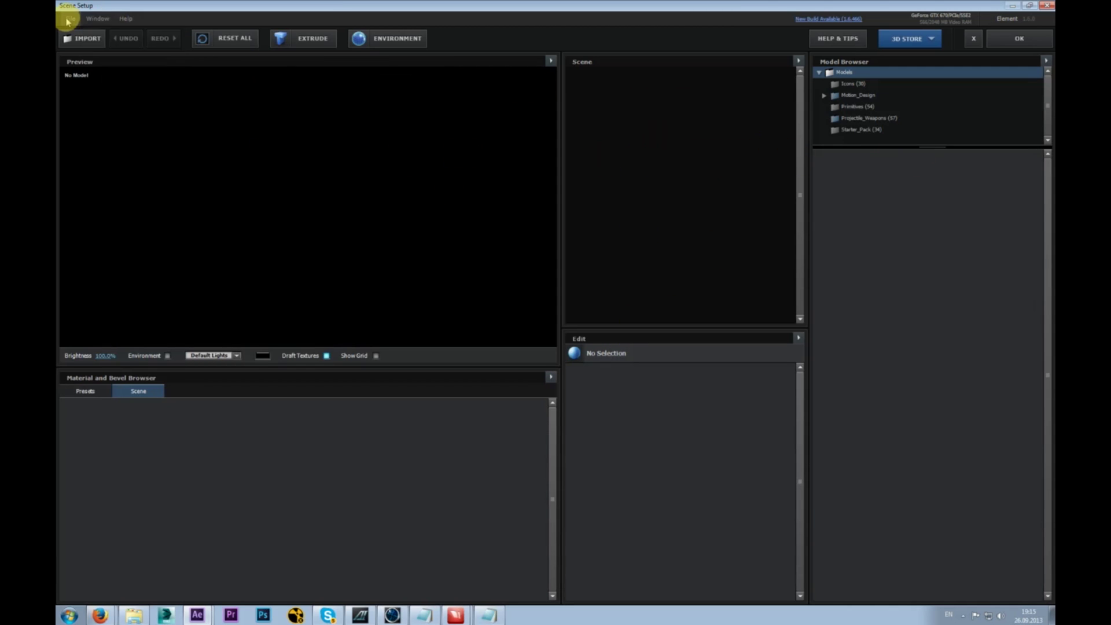
{"action": "left_click", "coordinate": [134, 13]}
- Examine the Scene Setup preferences, including the map size limit options, and leave without saving changes
{"action": "left_click", "coordinate": [70, 18]}
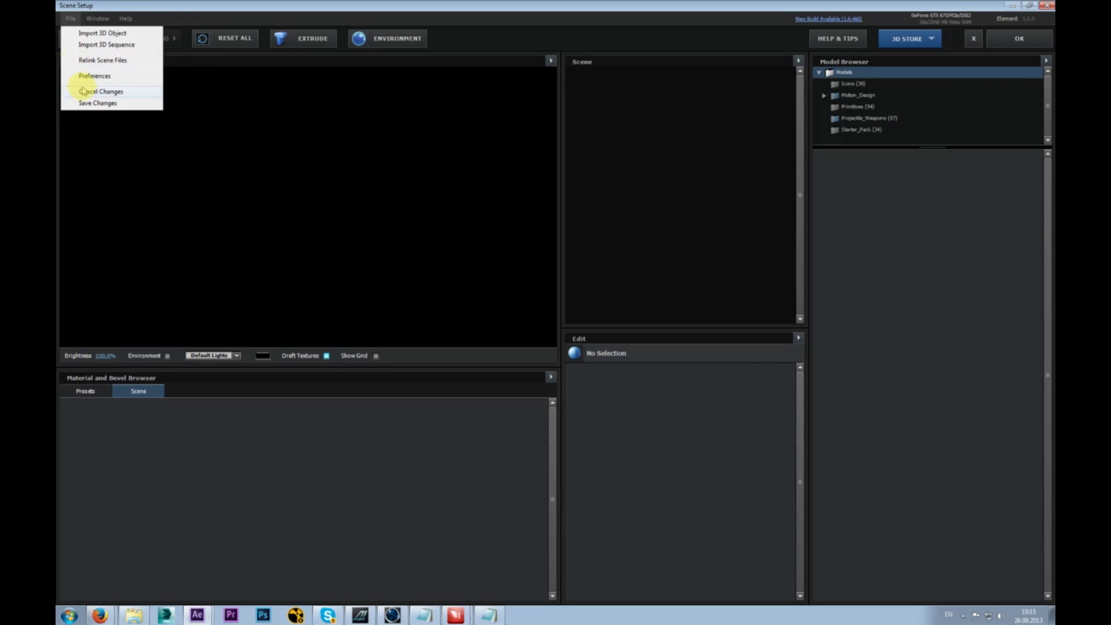
{"action": "left_click", "coordinate": [112, 76]}
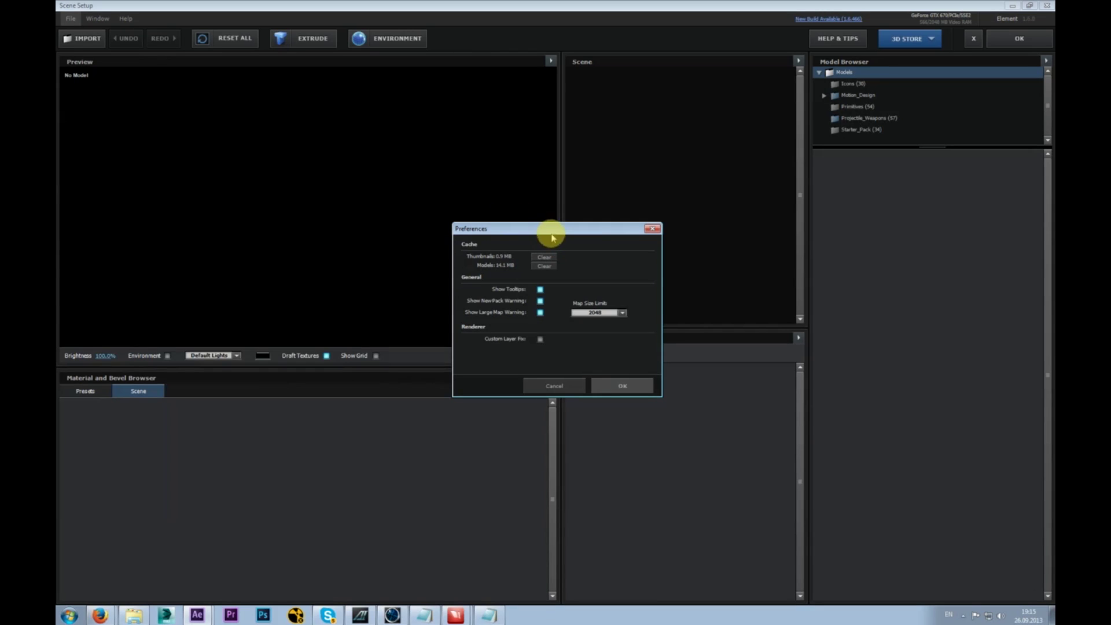
{"action": "left_click_drag", "start_coordinate": [551, 238], "coordinate": [460, 185]}
{"action": "left_click", "coordinate": [514, 260]}
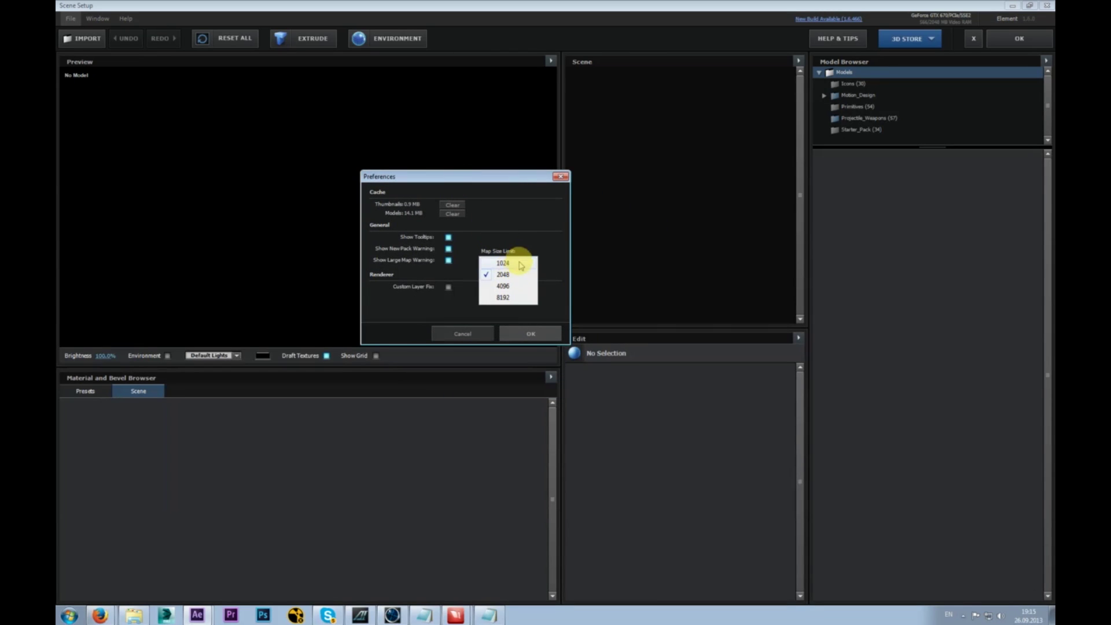
{"action": "left_click", "coordinate": [520, 264]}
{"action": "left_click", "coordinate": [470, 332]}
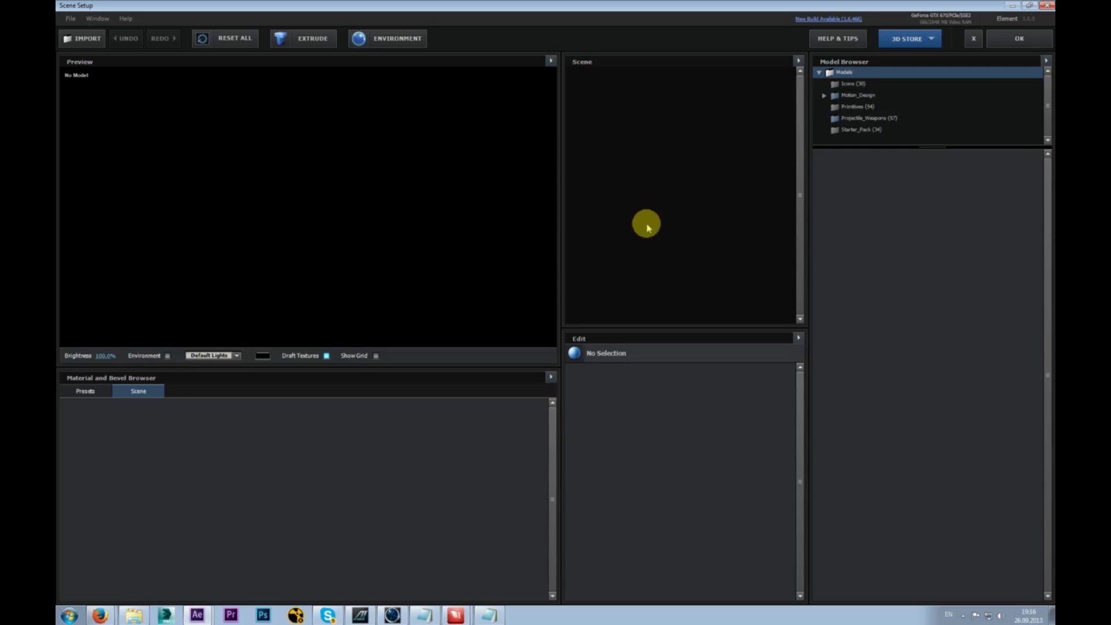
- Enlarge the Model Browser's folder list and view the subfolders of Motion_Design
{"action": "left_click_drag", "start_coordinate": [935, 146], "coordinate": [940, 203]}
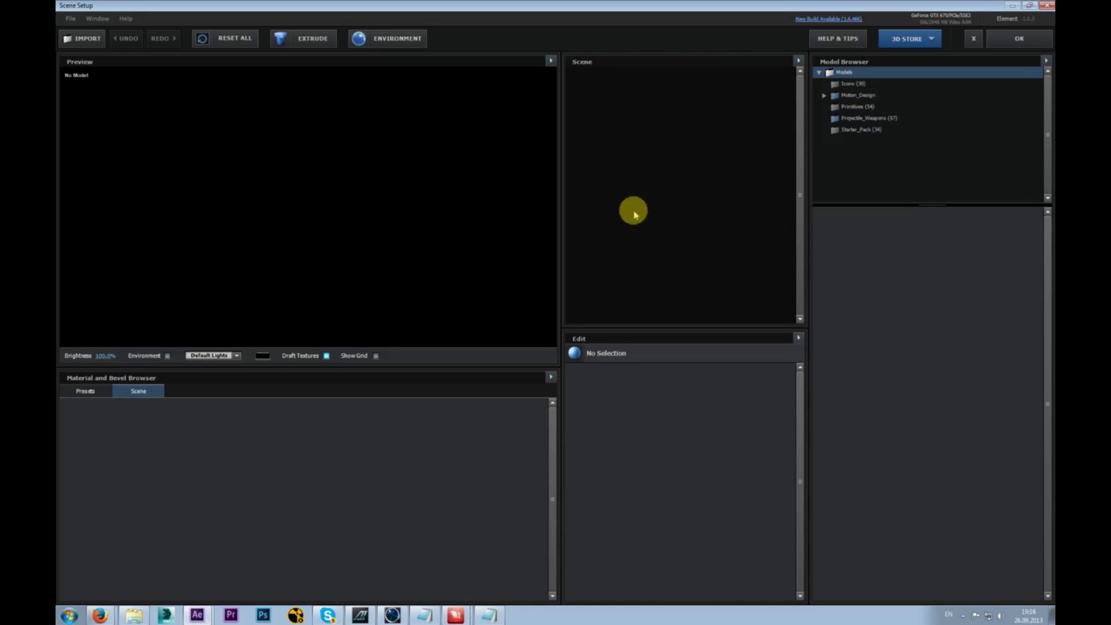
{"action": "double_click", "coordinate": [865, 96]}
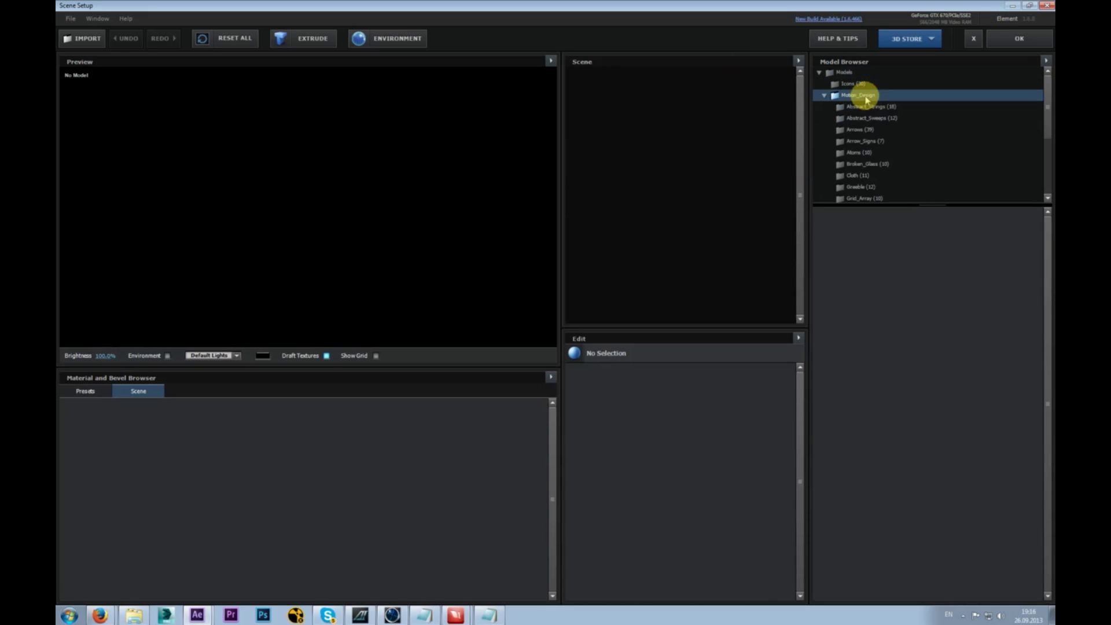
{"action": "left_click", "coordinate": [824, 96]}
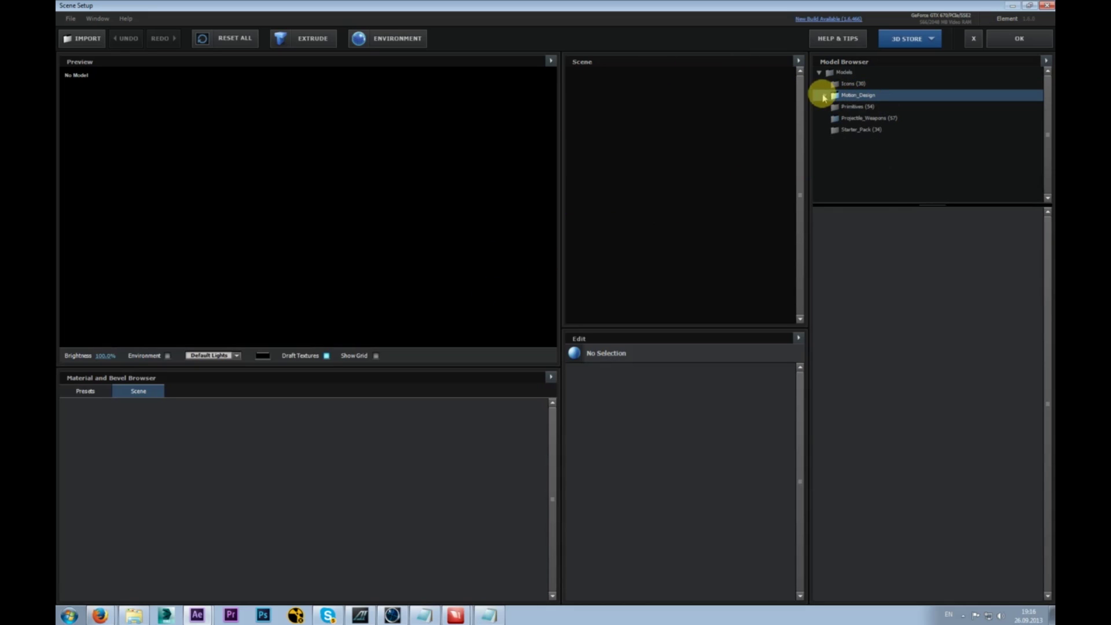
- Browse the models in the Icons folder and in Motion_Design subfolders such as Arrows, Arrow_Signs and Atoms
{"action": "left_click", "coordinate": [859, 85]}
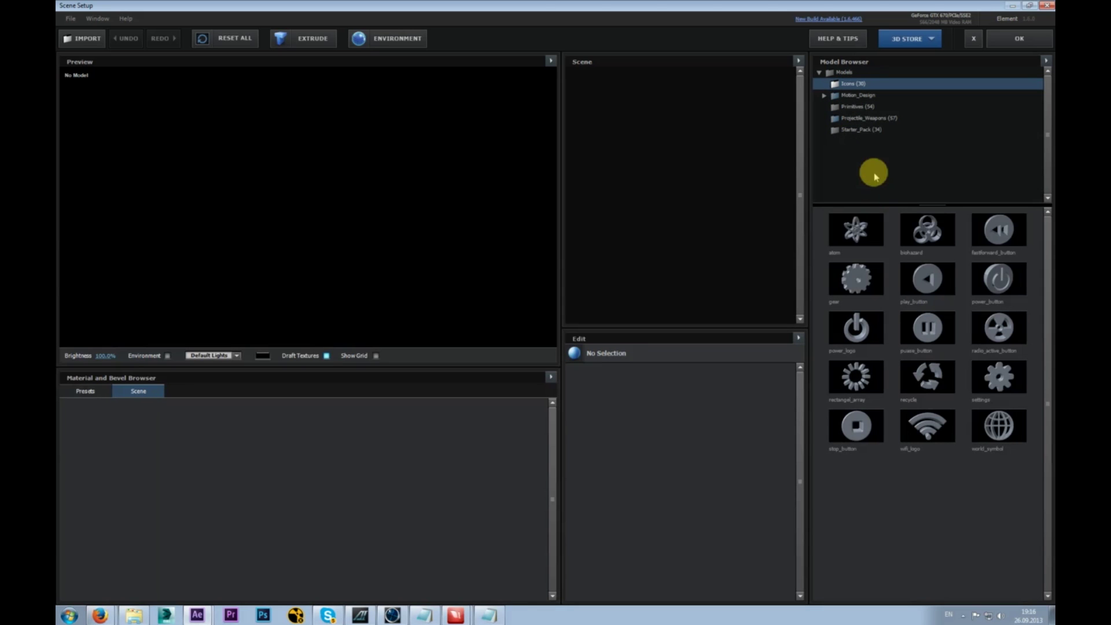
{"action": "double_click", "coordinate": [862, 95]}
{"action": "left_click", "coordinate": [848, 118]}
{"action": "left_click", "coordinate": [859, 141]}
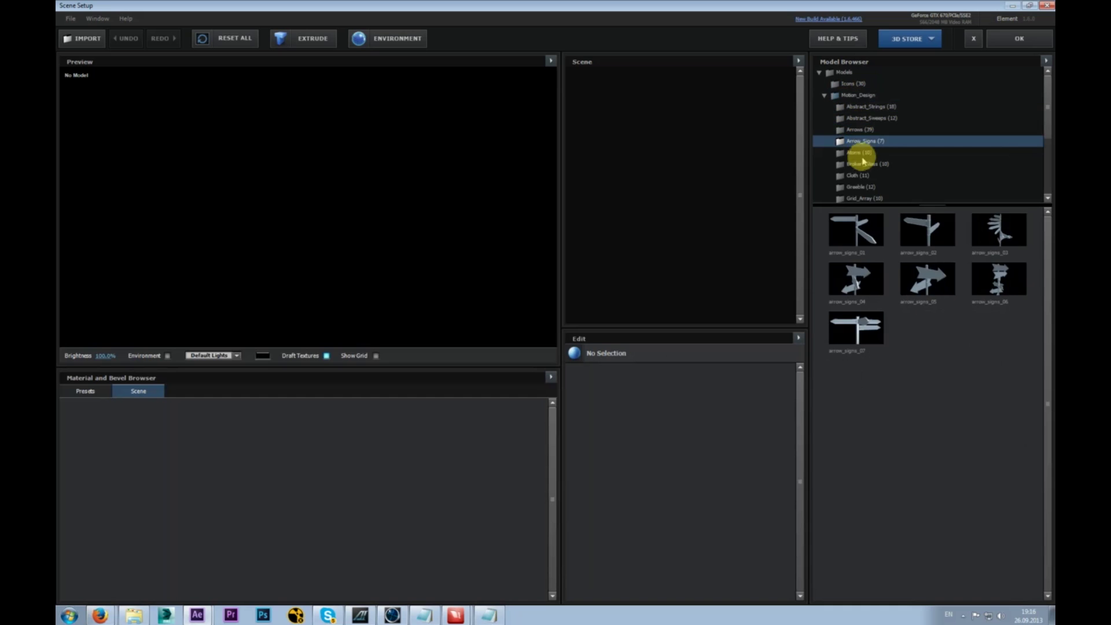
{"action": "left_click", "coordinate": [862, 164]}
{"action": "left_click", "coordinate": [862, 186]}
{"action": "left_click", "coordinate": [858, 152]}
{"action": "left_click", "coordinate": [859, 130]}
{"action": "left_click", "coordinate": [864, 153]}
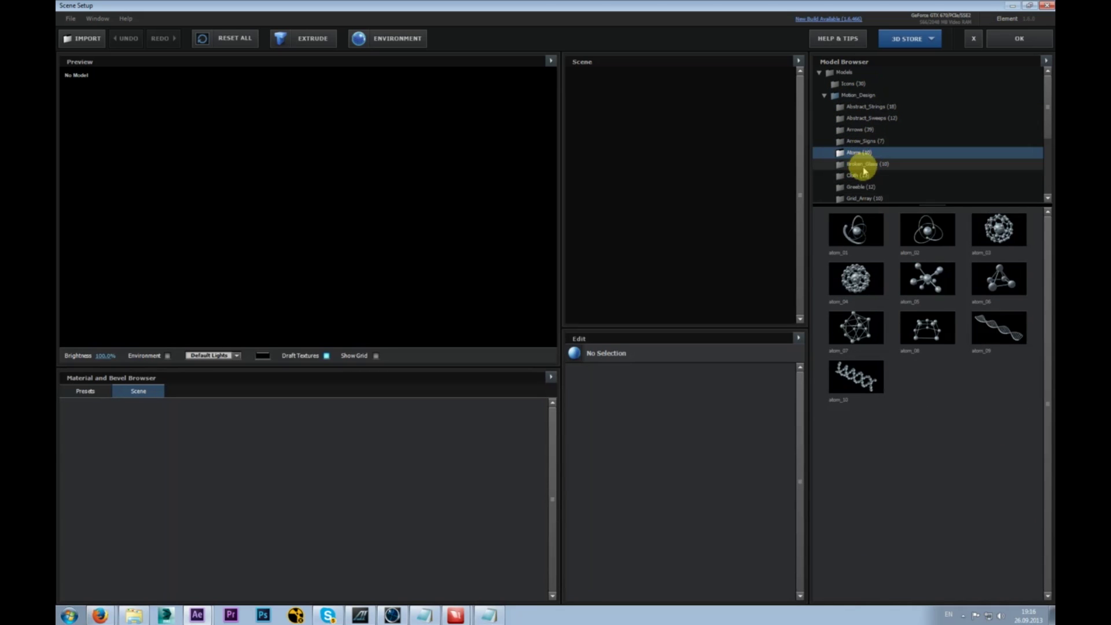
{"action": "left_click", "coordinate": [858, 118]}
{"action": "left_click", "coordinate": [853, 85]}
{"action": "left_click", "coordinate": [825, 96]}
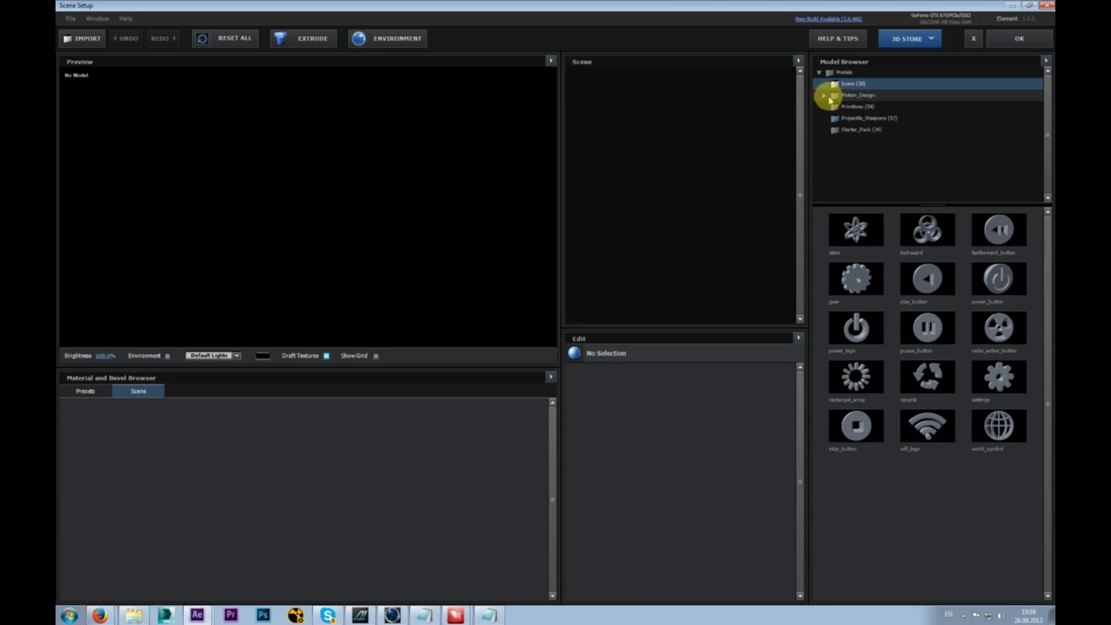
- Add the alarm_clock model from the Starter_Pack folder to the scene
{"action": "left_click", "coordinate": [862, 130]}
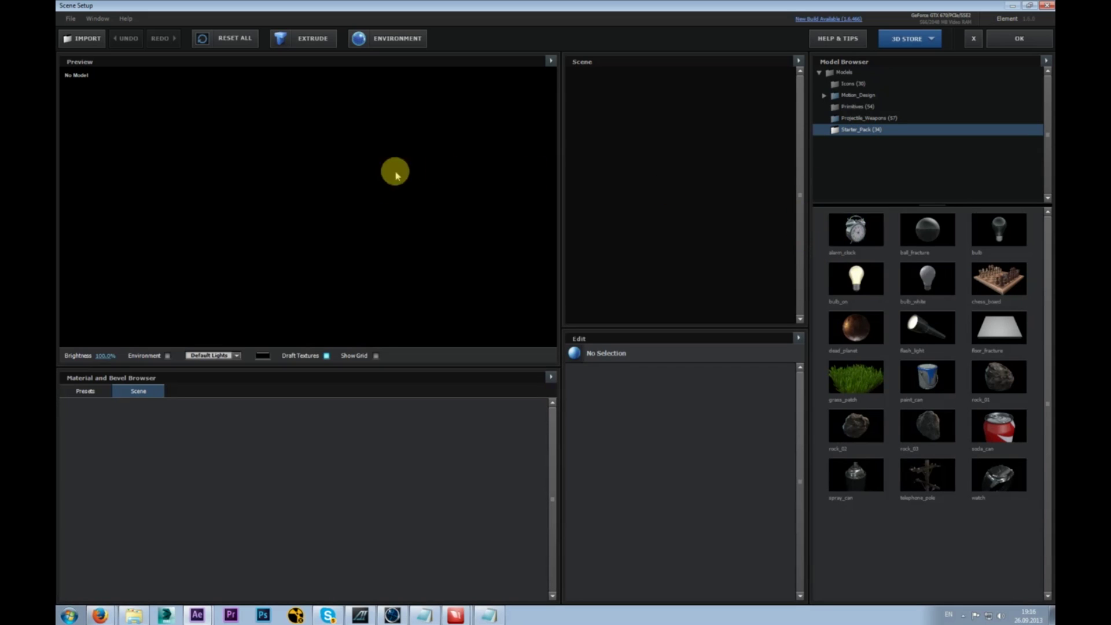
{"action": "double_click", "coordinate": [855, 227]}
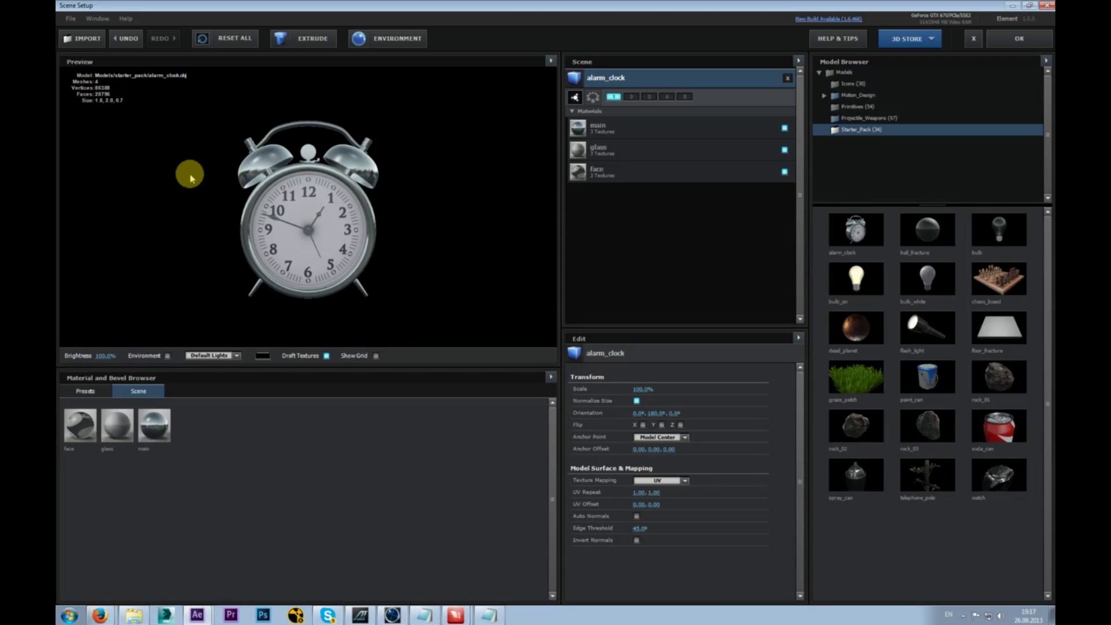
- Examine the alarm clock model from several angles in the scene preview
{"action": "left_click_drag", "start_coordinate": [313, 229], "coordinate": [340, 226]}
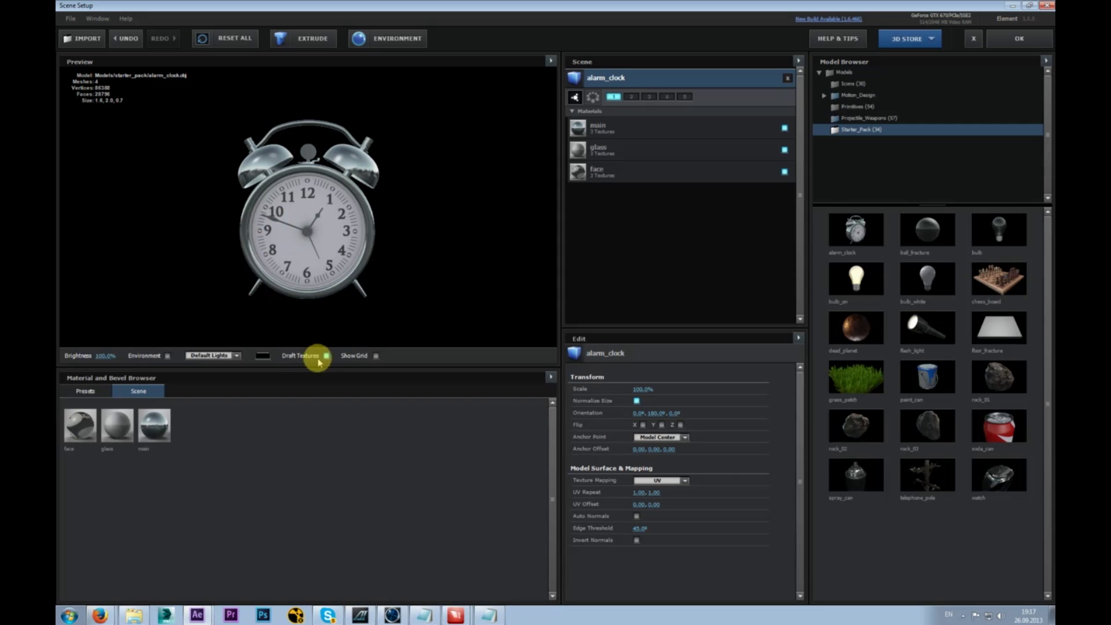
{"action": "mouse_move", "coordinate": [312, 238]}
{"action": "left_mouse_down"}
{"action": "mouse_move", "coordinate": [297, 218]}
{"action": "mouse_move", "coordinate": [414, 219]}
{"action": "mouse_move", "coordinate": [293, 210]}
{"action": "mouse_move", "coordinate": [314, 222]}
{"action": "left_mouse_up"}
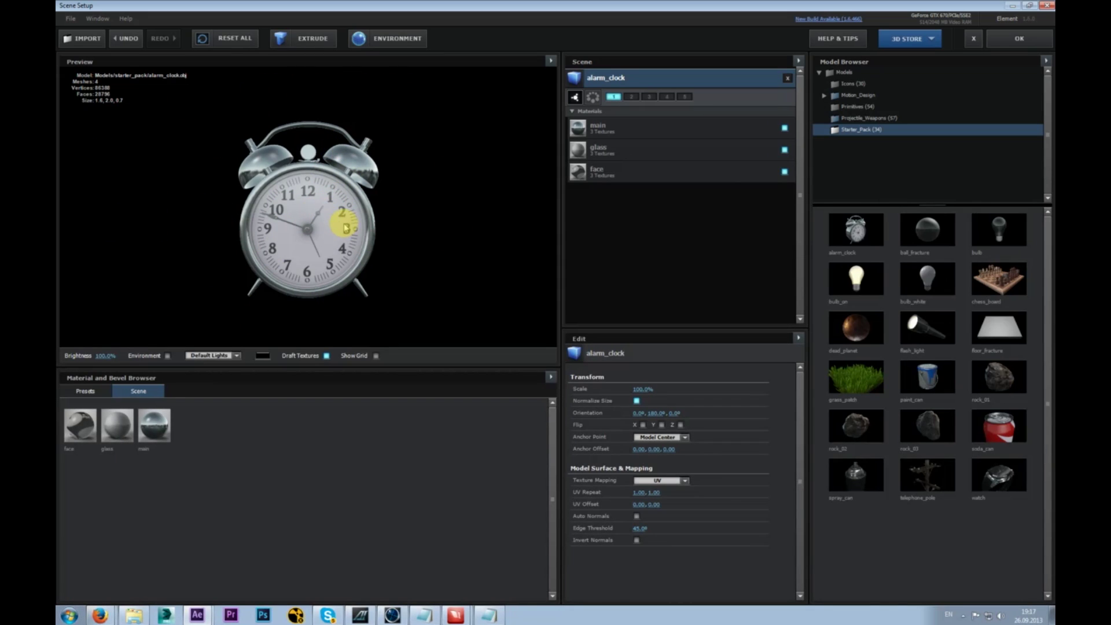
{"action": "left_click_drag", "start_coordinate": [327, 234], "coordinate": [227, 249]}
{"action": "left_click_drag", "start_coordinate": [322, 226], "coordinate": [317, 170]}
{"action": "left_click_drag", "start_coordinate": [298, 231], "coordinate": [322, 217]}
{"action": "left_click_drag", "start_coordinate": [359, 166], "coordinate": [300, 242]}
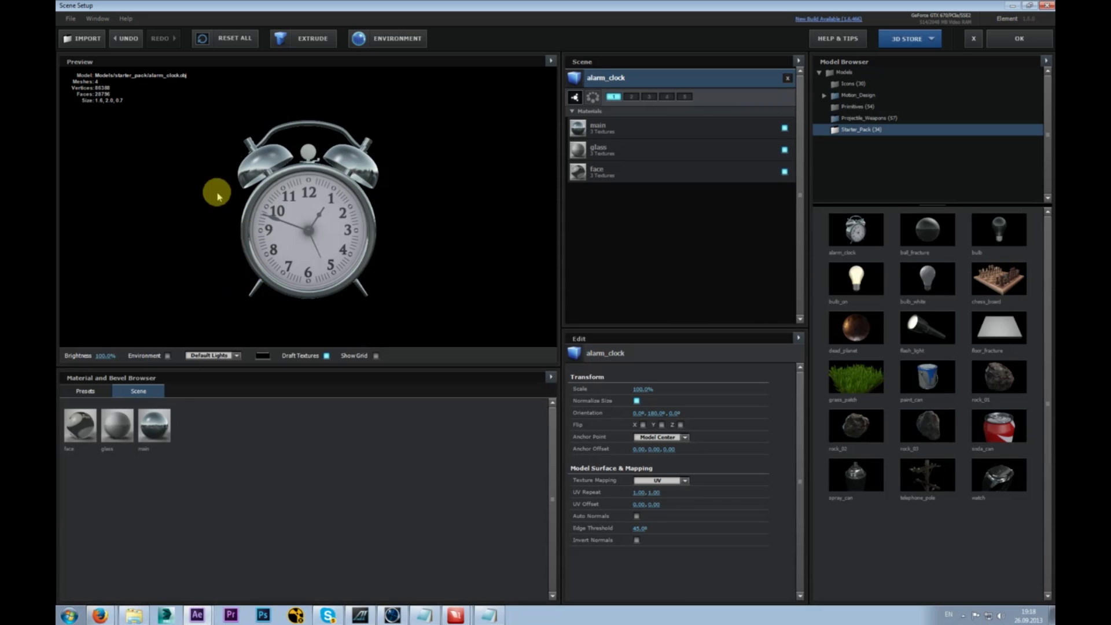
{"action": "mouse_move", "coordinate": [323, 203]}
{"action": "left_mouse_down"}
{"action": "mouse_move", "coordinate": [268, 211]}
{"action": "mouse_move", "coordinate": [311, 216]}
{"action": "left_mouse_up"}
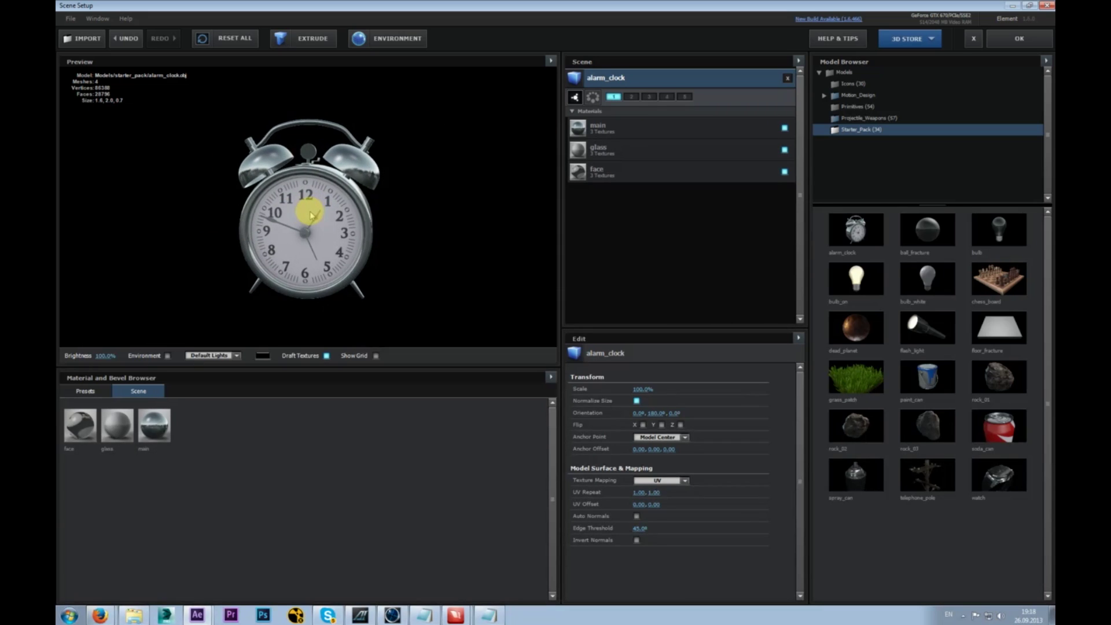
{"action": "left_click_drag", "start_coordinate": [278, 219], "coordinate": [297, 224]}
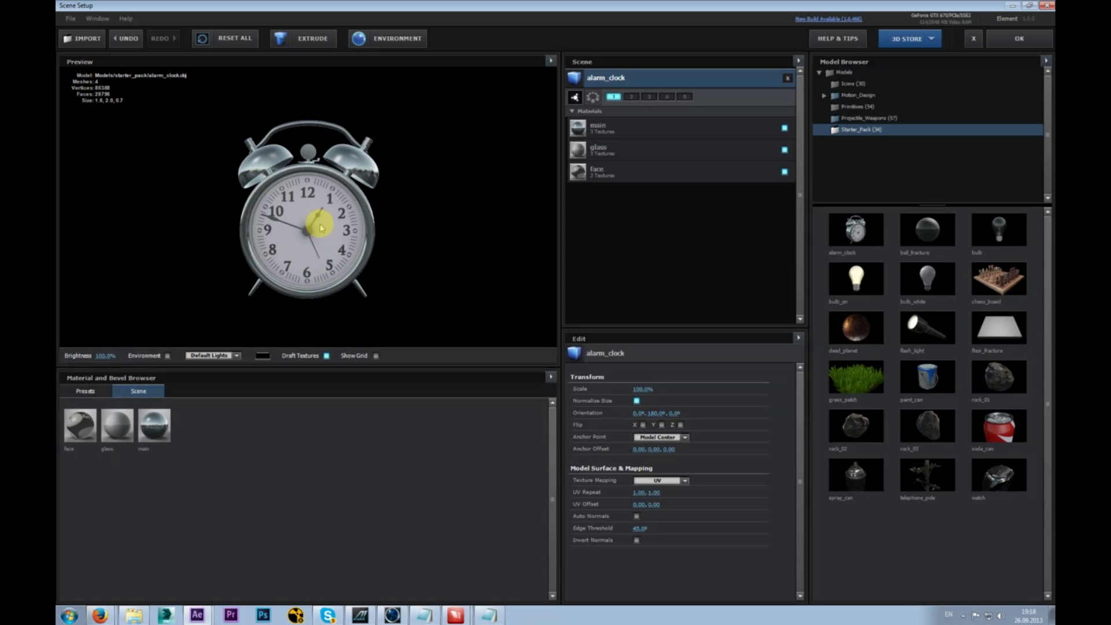
- Accept the scene setup and move the composition's current time to 0:00:02:20
{"action": "left_click", "coordinate": [1020, 39]}
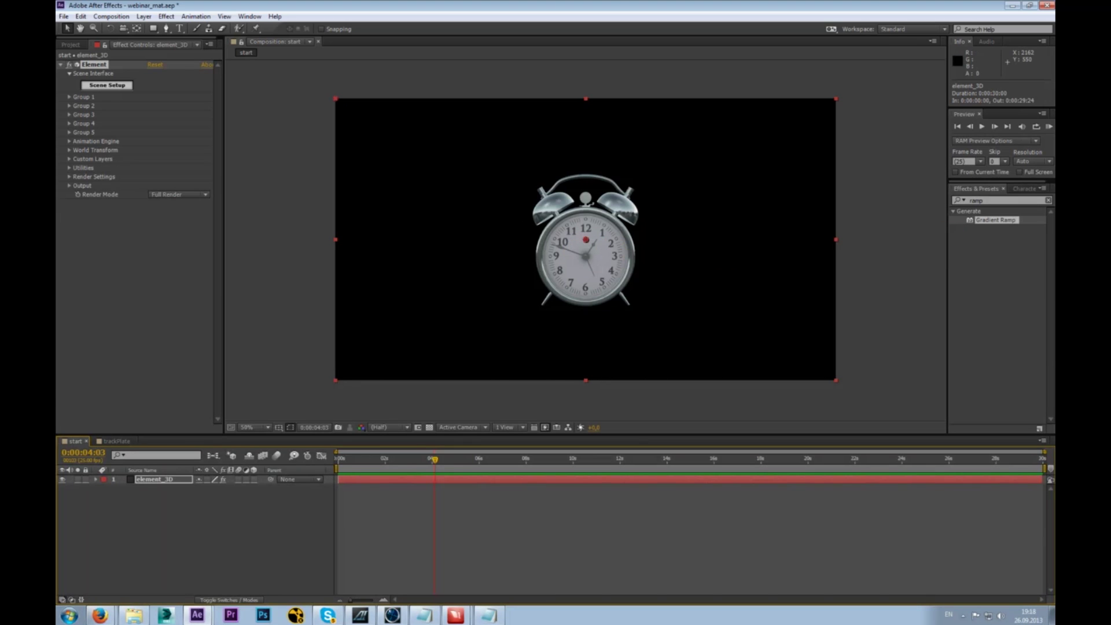
{"action": "key", "text": "alt+shift"}
{"action": "left_click", "coordinate": [622, 237]}
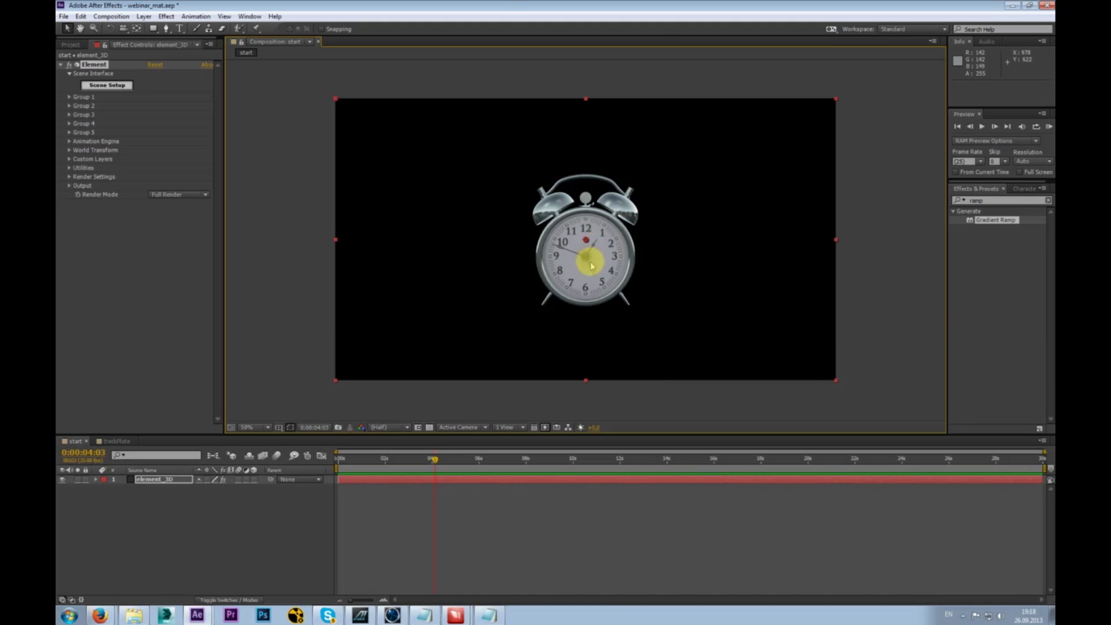
{"action": "left_click", "coordinate": [403, 459]}
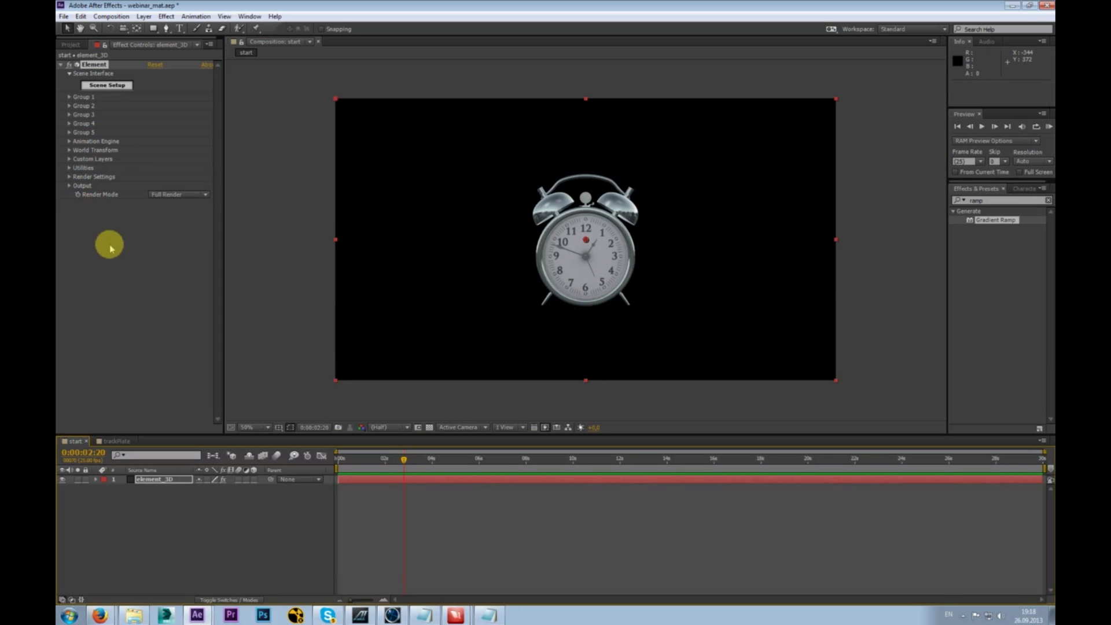
- Examine the Element effect's Output, Utilities and Group 1 Particle Replicator settings
{"action": "left_click", "coordinate": [68, 186]}
{"action": "left_click", "coordinate": [69, 185]}
{"action": "left_click", "coordinate": [68, 184]}
{"action": "left_click", "coordinate": [69, 183]}
{"action": "left_click", "coordinate": [70, 168]}
{"action": "left_click", "coordinate": [69, 170]}
{"action": "left_click", "coordinate": [70, 98]}
{"action": "left_click", "coordinate": [77, 107]}
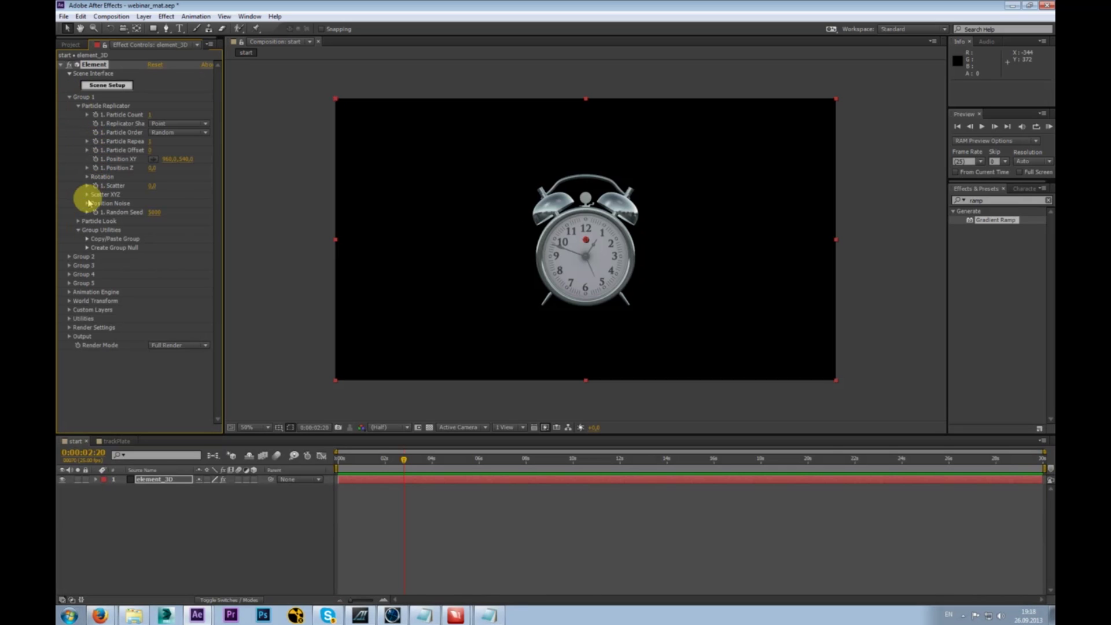
- Enable Multi-Object in the Particle Look settings of Group 1
{"action": "left_click", "coordinate": [79, 220]}
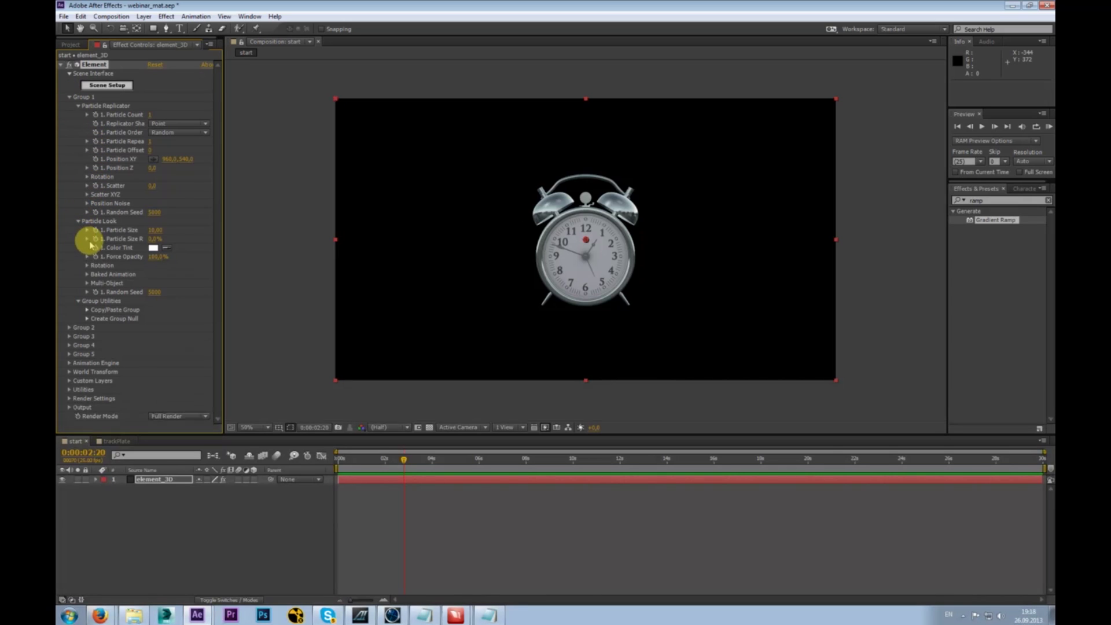
{"action": "left_click", "coordinate": [85, 286]}
{"action": "left_click", "coordinate": [86, 284]}
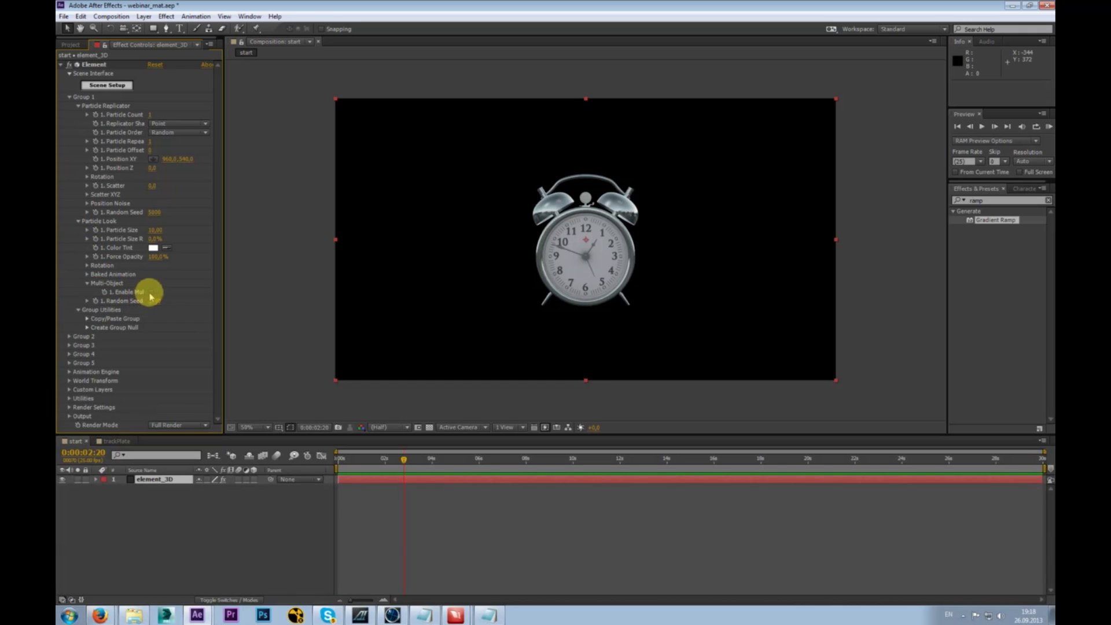
{"action": "left_click", "coordinate": [151, 292]}
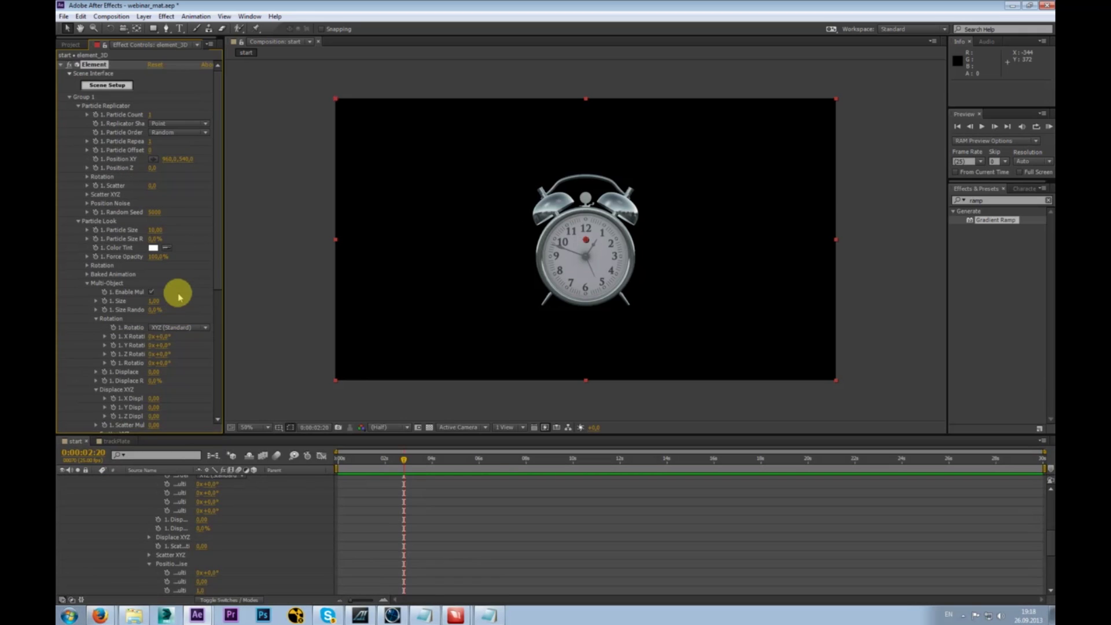
- Collapse the Group 1 settings of the Element effect and the element_3D layer's properties in the timeline
{"action": "left_click", "coordinate": [78, 221]}
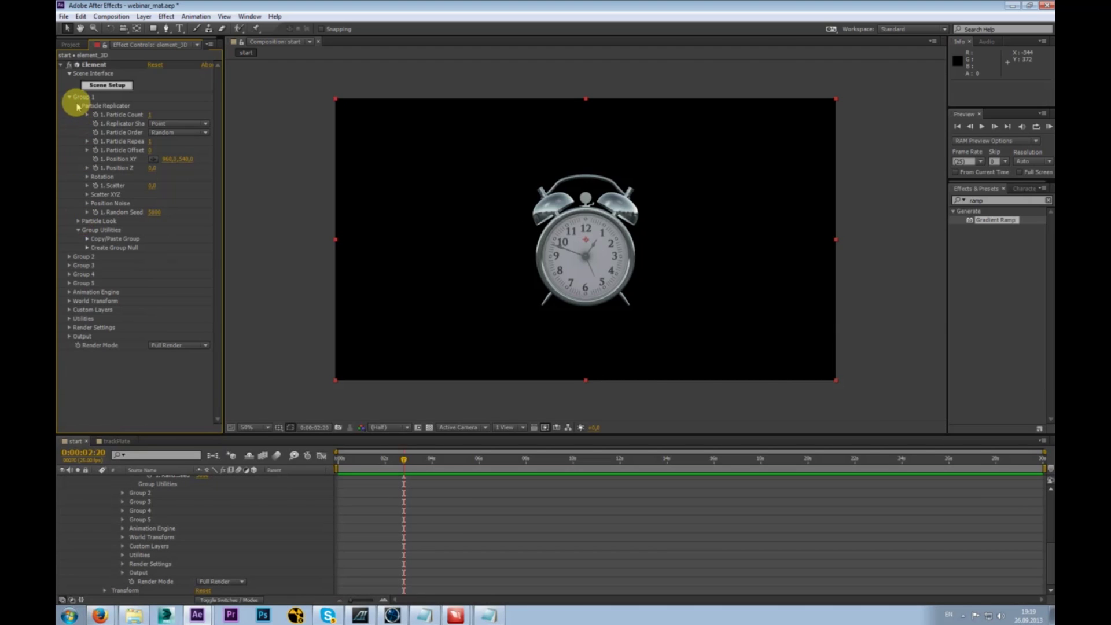
{"action": "left_click", "coordinate": [79, 107]}
{"action": "left_click", "coordinate": [69, 97]}
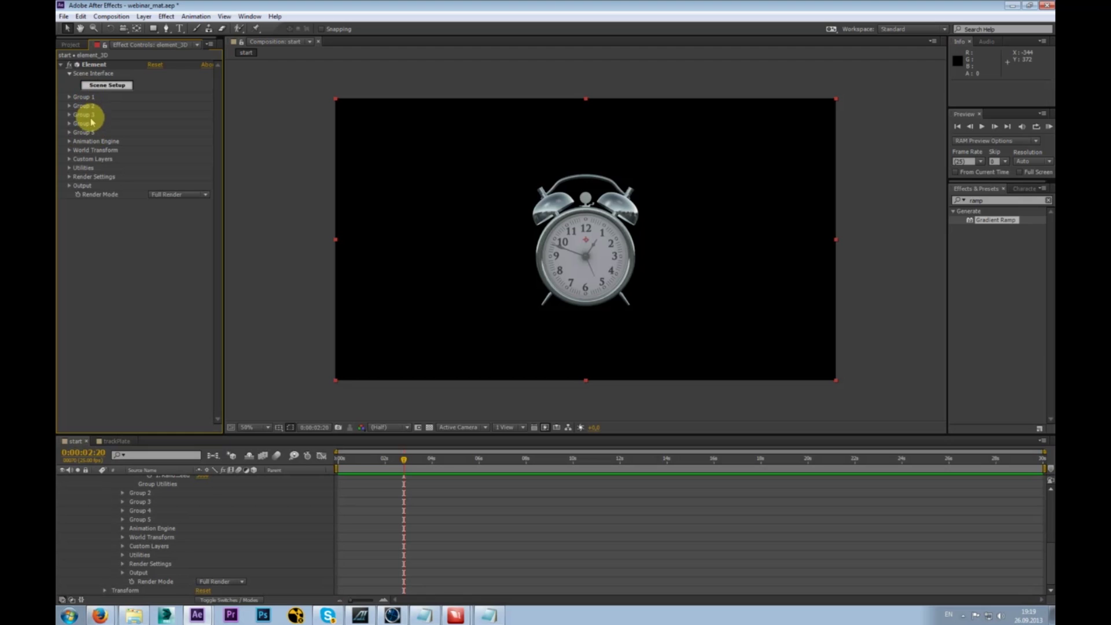
{"action": "scroll", "coordinate": [216, 544], "scroll_direction": "up", "scroll_amount": 10}
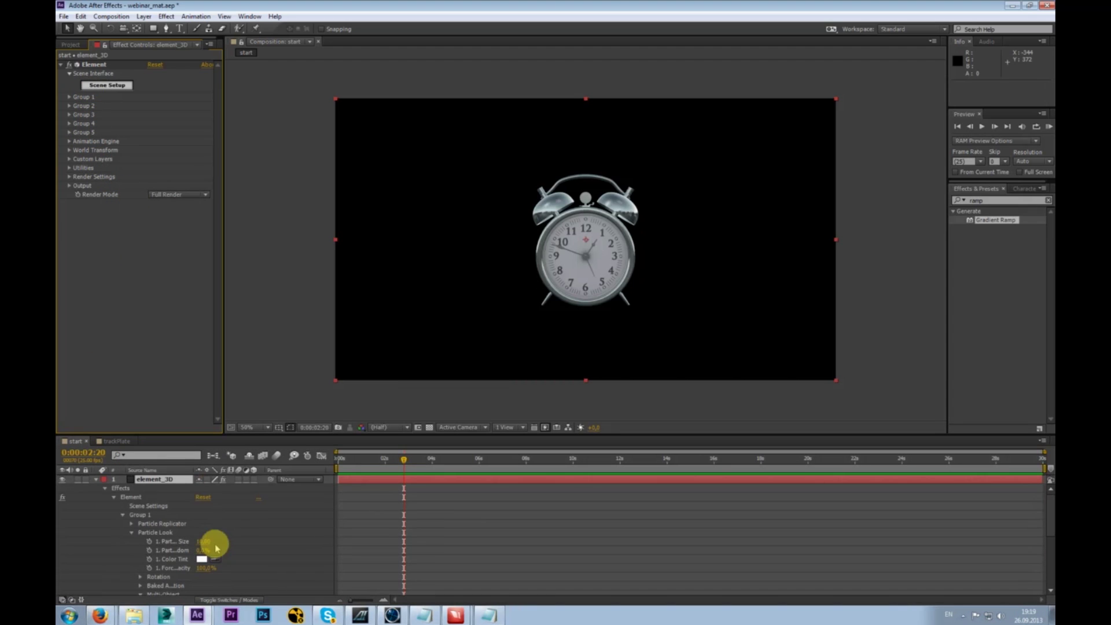
{"action": "left_click", "coordinate": [96, 479]}
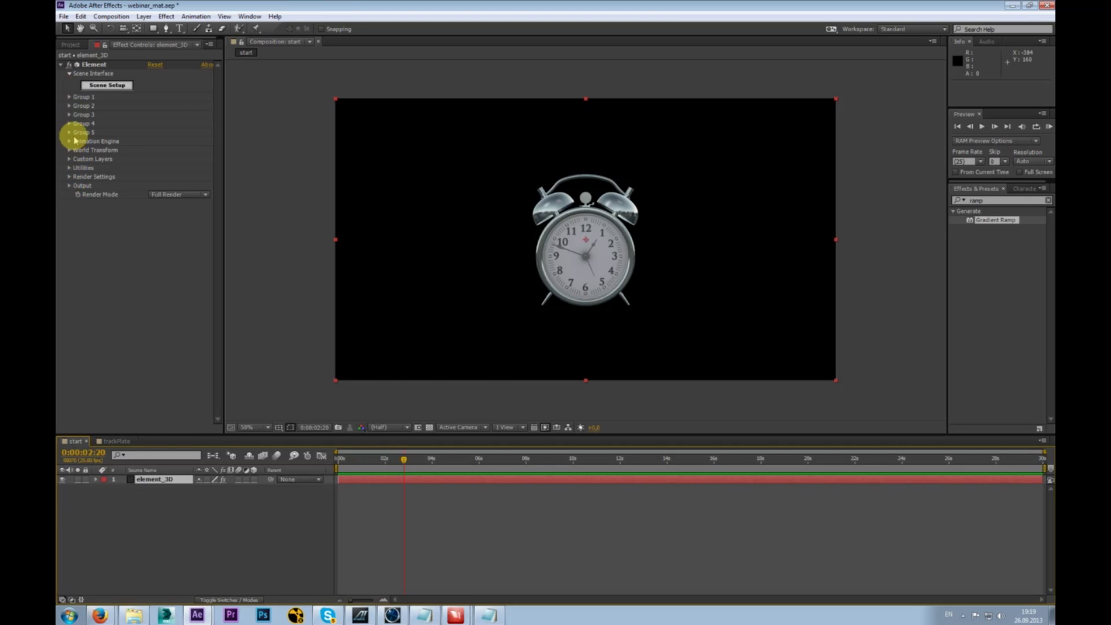
- Try to shift the element_3D layer's content slightly upward in the composition, and undo the change
{"action": "mouse_move", "coordinate": [577, 258]}
{"action": "left_mouse_down"}
{"action": "mouse_move", "coordinate": [657, 305]}
{"action": "mouse_move", "coordinate": [490, 187]}
{"action": "mouse_move", "coordinate": [625, 268]}
{"action": "mouse_move", "coordinate": [508, 284]}
{"action": "mouse_move", "coordinate": [509, 248]}
{"action": "mouse_move", "coordinate": [575, 240]}
{"action": "left_mouse_up"}
{"action": "key", "text": "ctrl+z"}
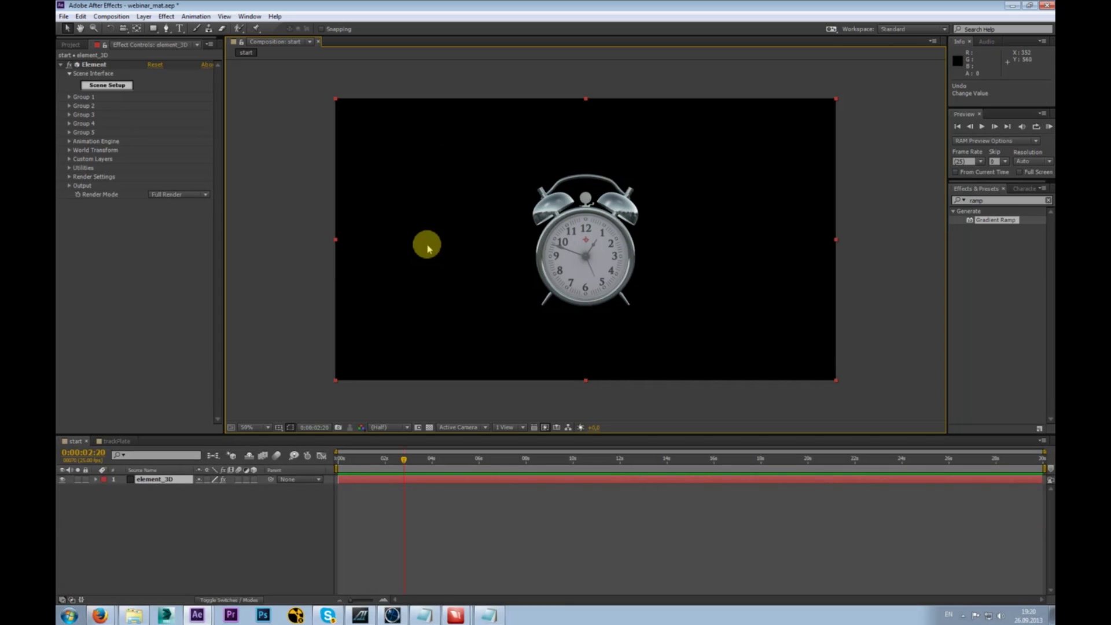
- Expand the Group 1 settings and reopen the Element Scene Setup as a full-screen window
{"action": "left_click", "coordinate": [69, 97]}
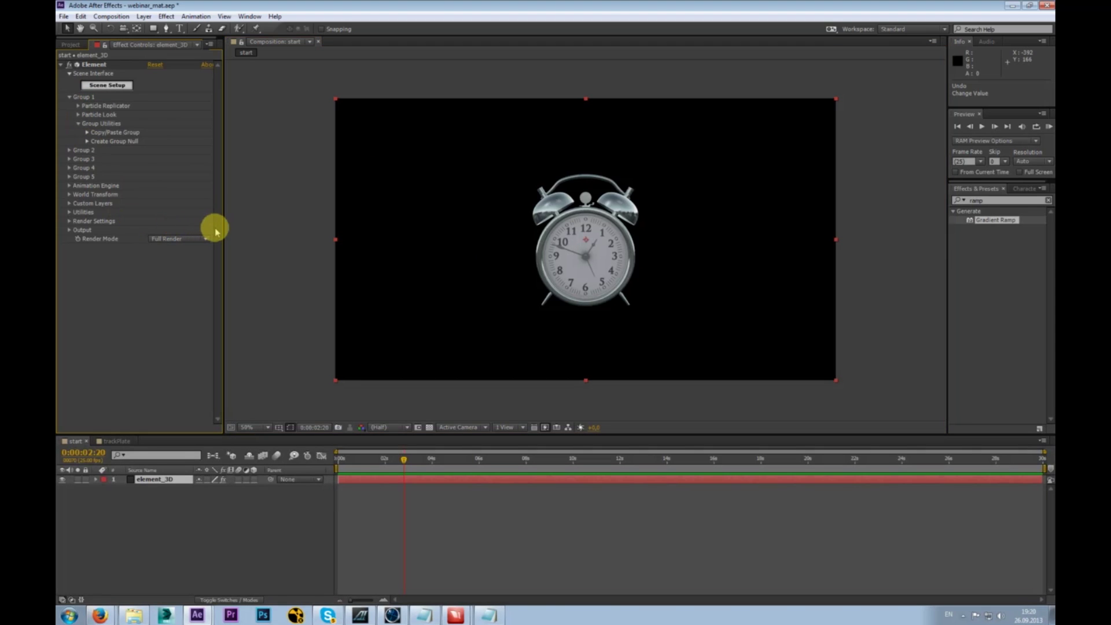
{"action": "left_click", "coordinate": [107, 85]}
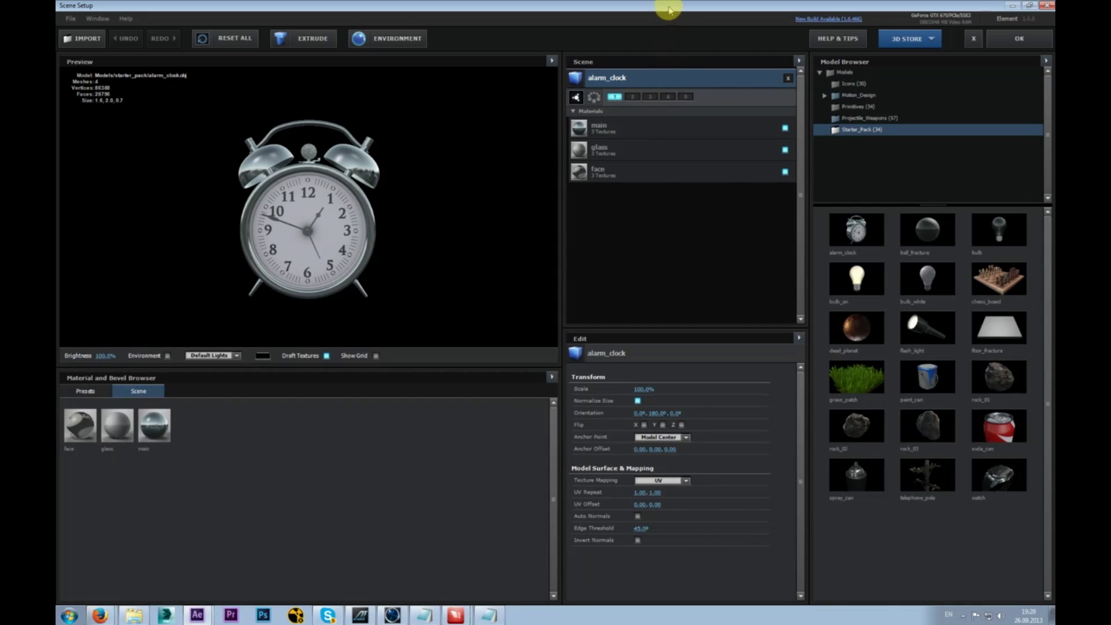
{"action": "left_click_drag", "start_coordinate": [668, 9], "coordinate": [649, 138]}
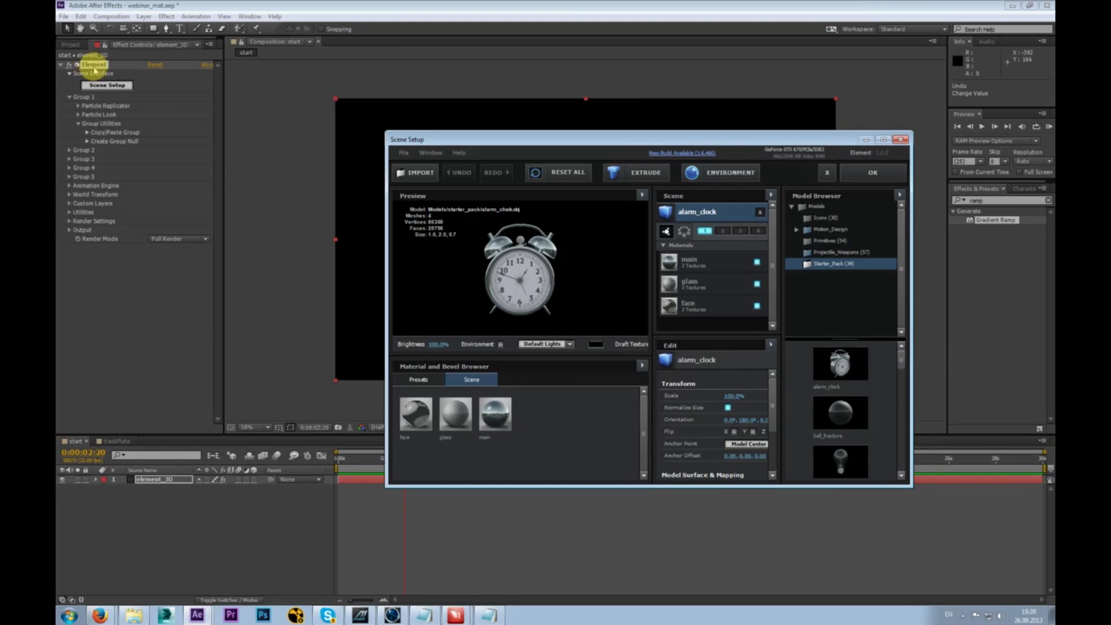
{"action": "double_click", "coordinate": [756, 142]}
- Try assigning the alarm_clock model to group 5, and put it back in group 1
{"action": "left_click", "coordinate": [617, 99]}
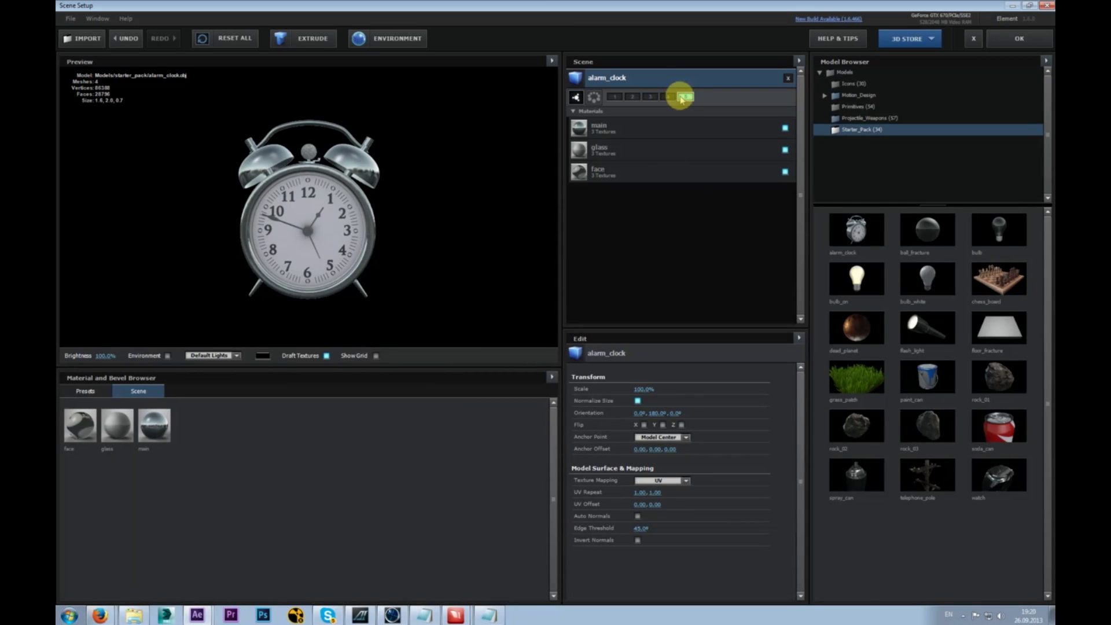
{"action": "left_click", "coordinate": [616, 97]}
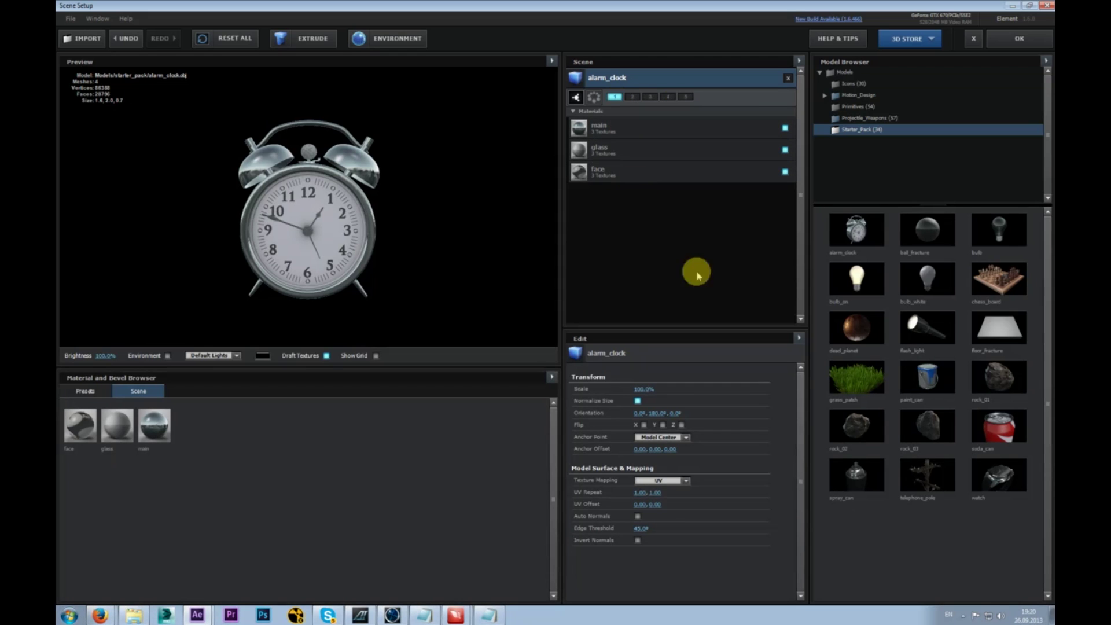
- Add the bulb model from Starter_Pack to the scene and preview it alternately with alarm_clock
{"action": "left_click", "coordinate": [929, 280]}
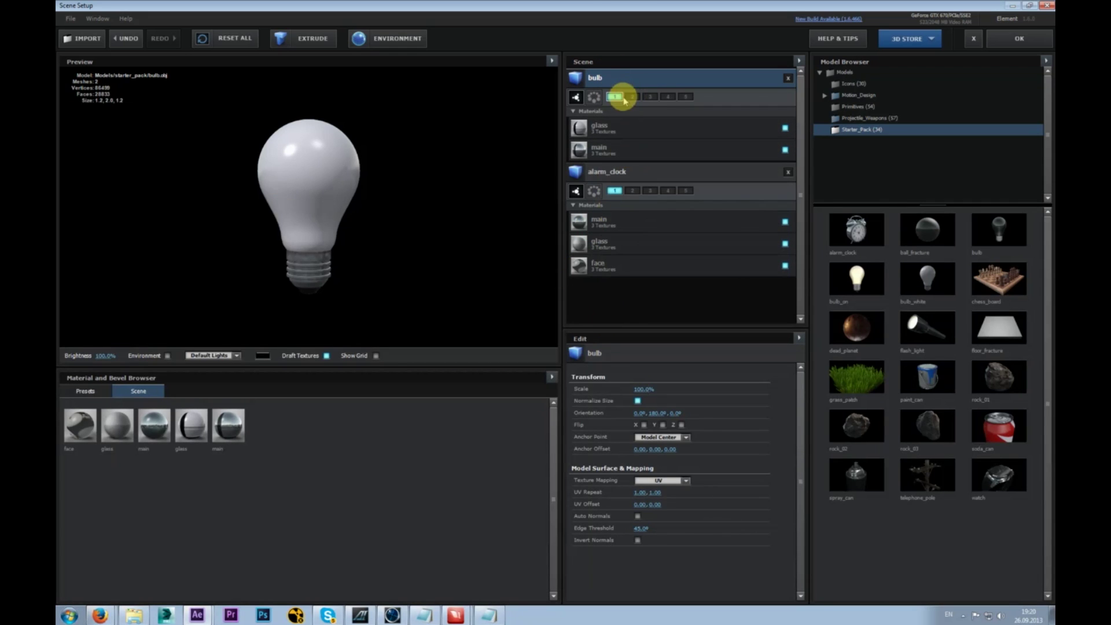
{"action": "left_click", "coordinate": [607, 172]}
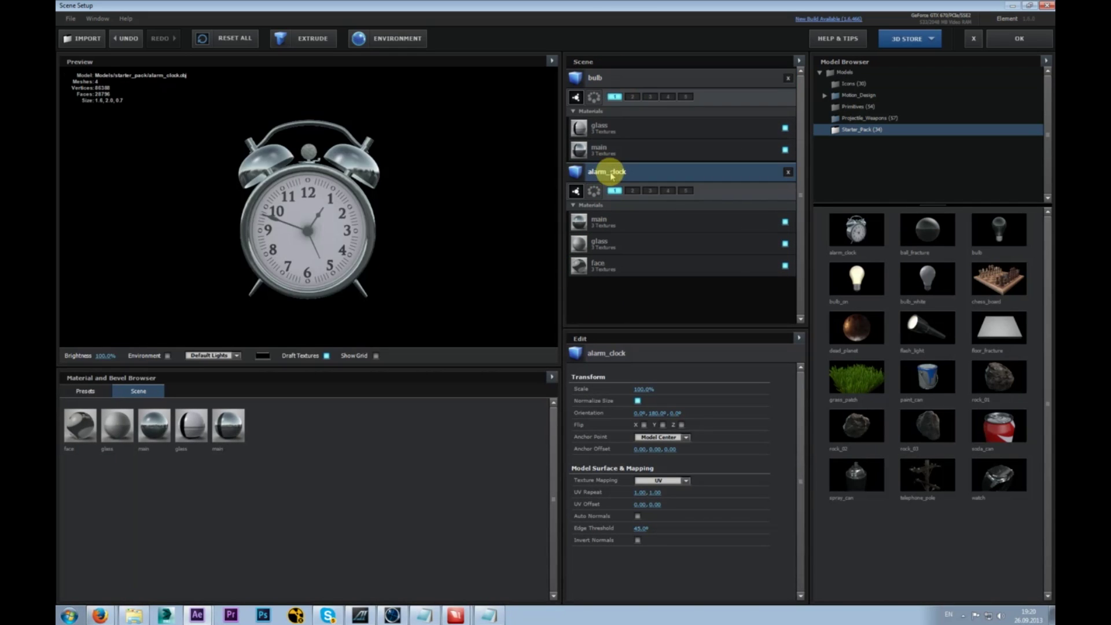
{"action": "left_click", "coordinate": [613, 77]}
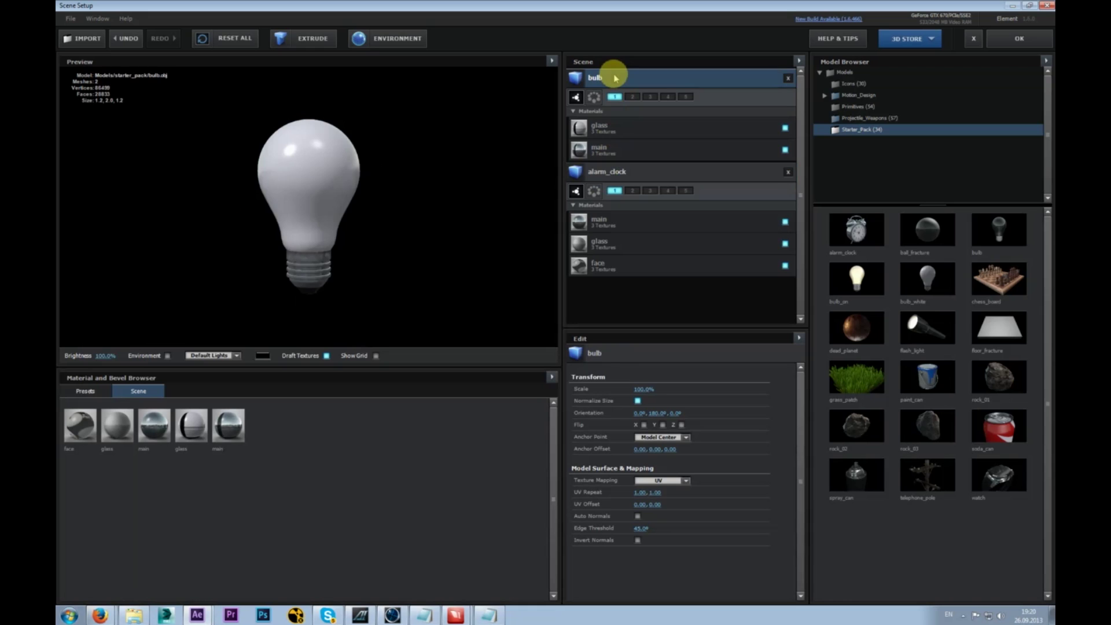
{"action": "left_click", "coordinate": [625, 181]}
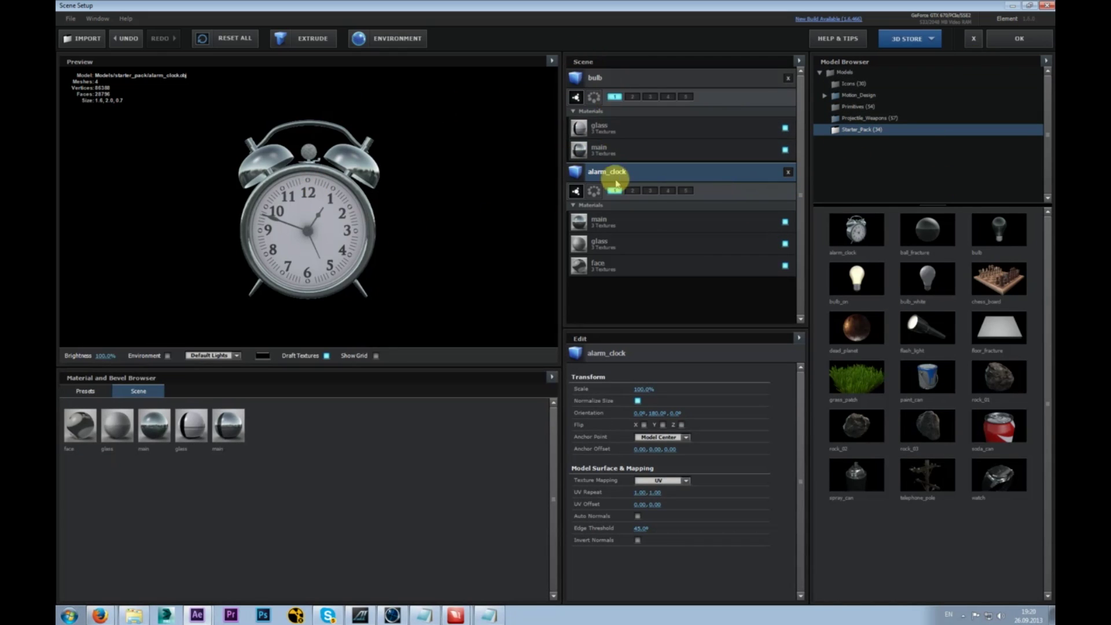
- Remove both the alarm_clock and bulb models from the scene
{"action": "left_click", "coordinate": [788, 172]}
{"action": "left_click", "coordinate": [680, 77]}
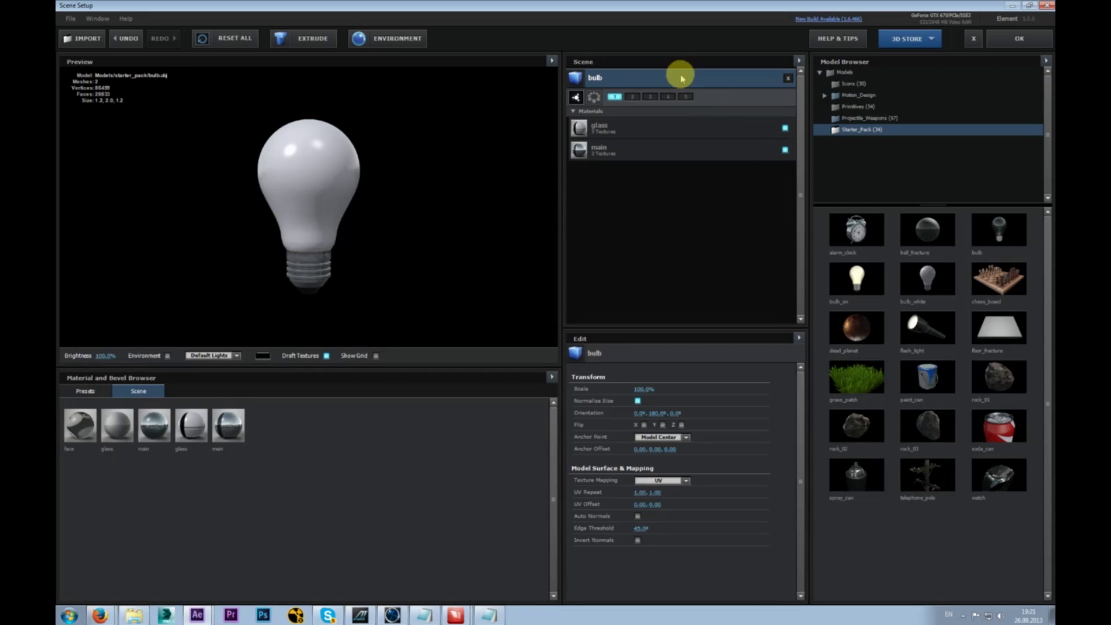
{"action": "left_click", "coordinate": [788, 78]}
- Add the alarm_clock model to the empty scene and accept the scene setup
{"action": "left_click", "coordinate": [856, 229]}
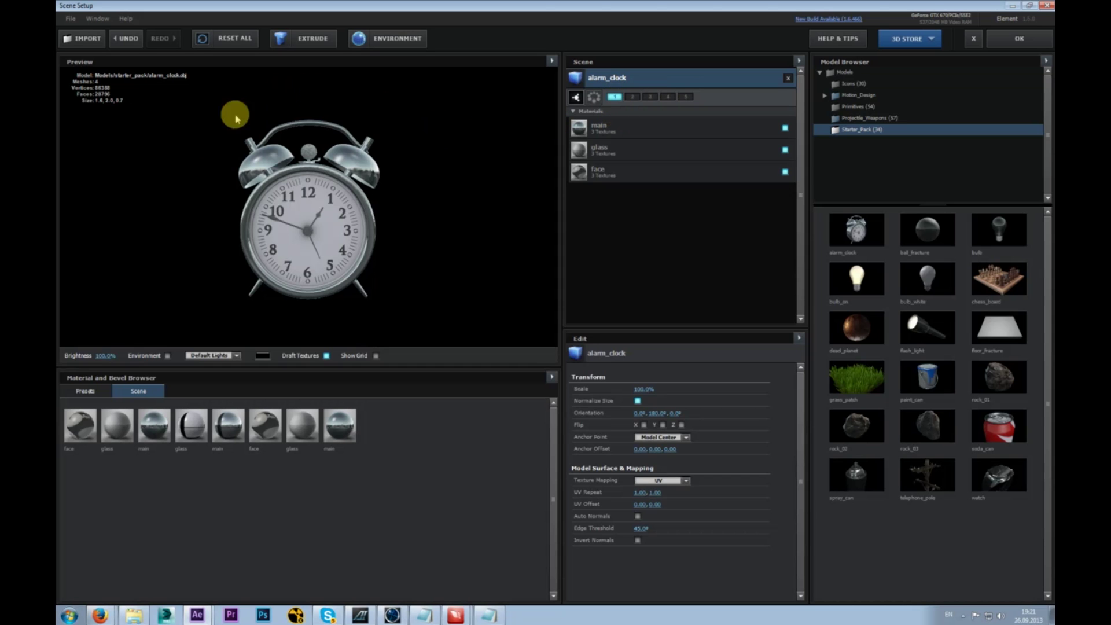
{"action": "left_click", "coordinate": [1008, 45]}
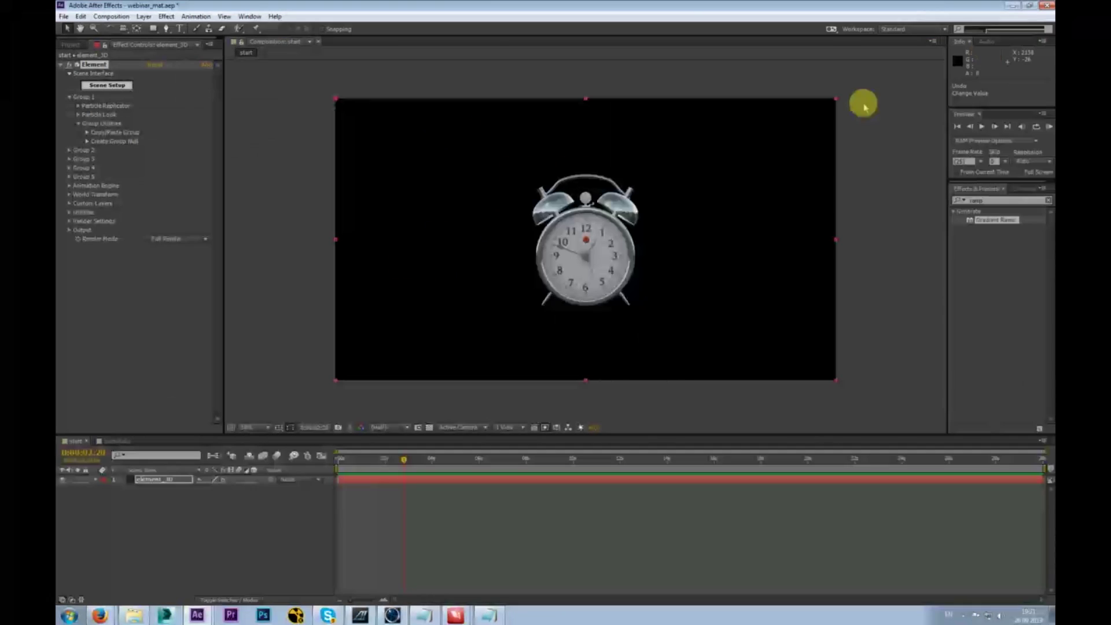
- Move the alarm clock with Group 1's Particle Replicator to Position XY about 997, 508 and Position Z about -40
{"action": "left_click", "coordinate": [78, 107]}
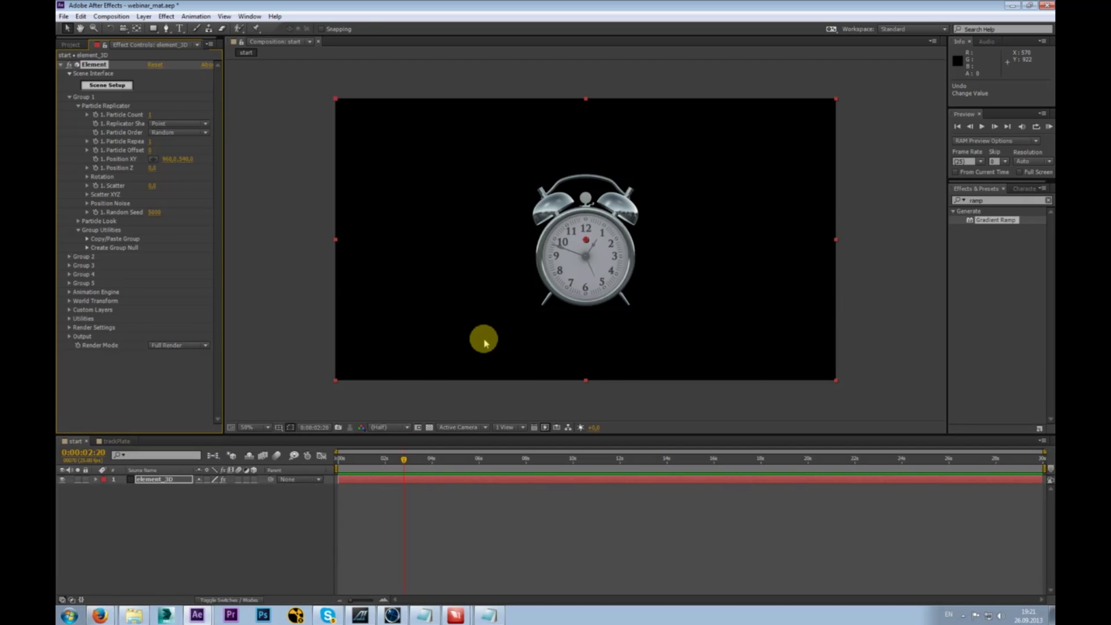
{"action": "left_click", "coordinate": [78, 106]}
{"action": "left_click", "coordinate": [78, 106]}
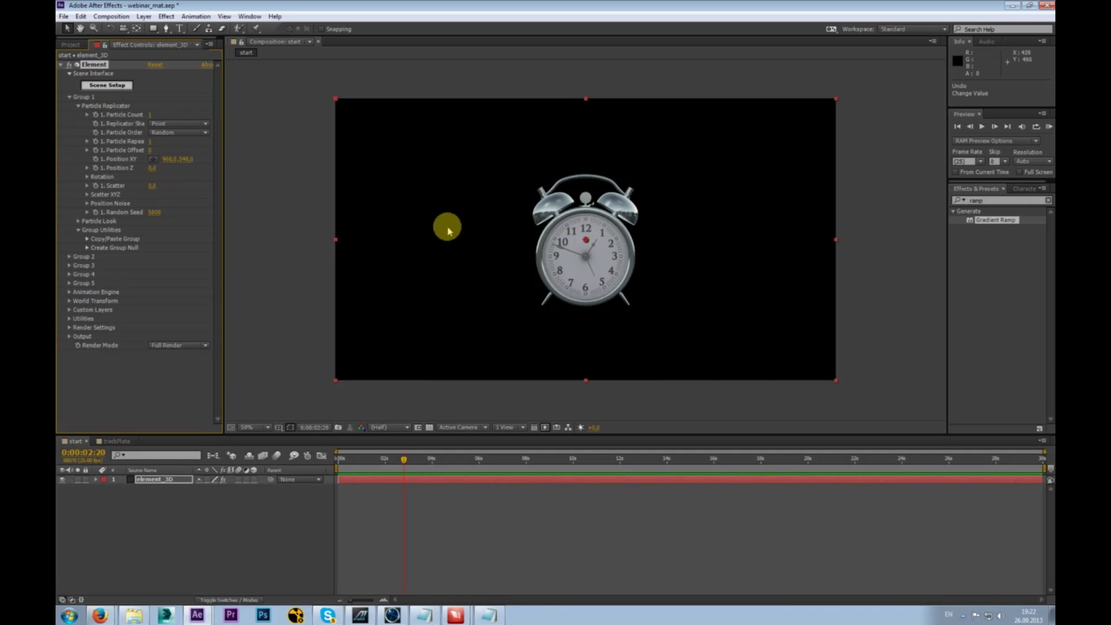
{"action": "left_click_drag", "start_coordinate": [588, 244], "coordinate": [564, 234]}
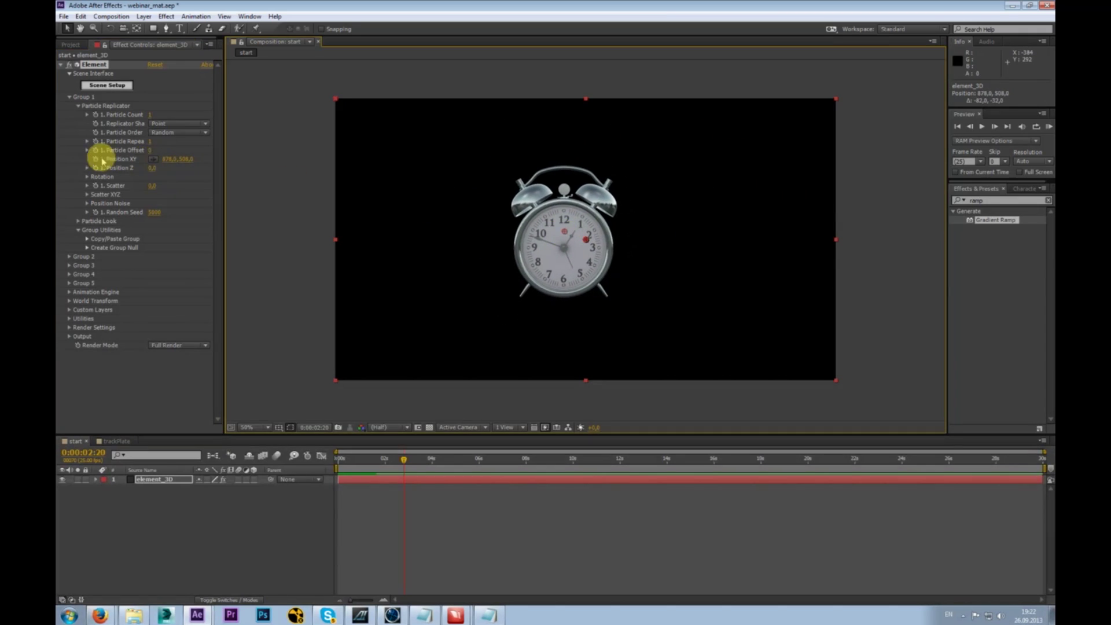
{"action": "mouse_move", "coordinate": [168, 165]}
{"action": "left_mouse_down"}
{"action": "mouse_move", "coordinate": [199, 157]}
{"action": "mouse_move", "coordinate": [161, 170]}
{"action": "mouse_move", "coordinate": [384, 164]}
{"action": "mouse_move", "coordinate": [174, 189]}
{"action": "mouse_move", "coordinate": [202, 191]}
{"action": "mouse_move", "coordinate": [211, 208]}
{"action": "mouse_move", "coordinate": [164, 164]}
{"action": "left_mouse_up"}
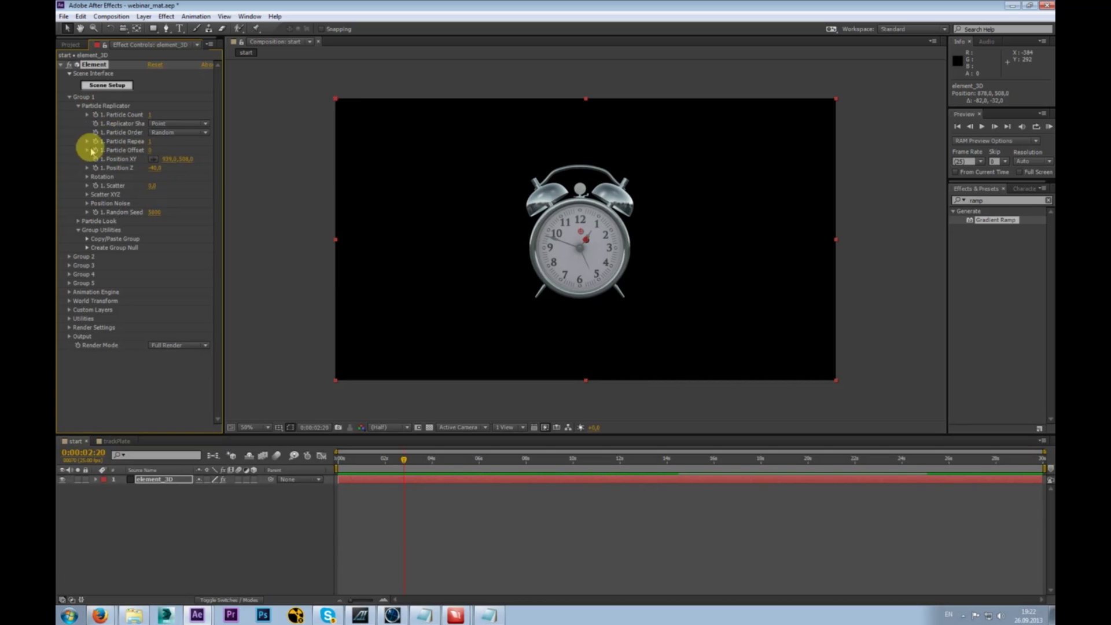
{"action": "left_click_drag", "start_coordinate": [209, 154], "coordinate": [285, 68]}
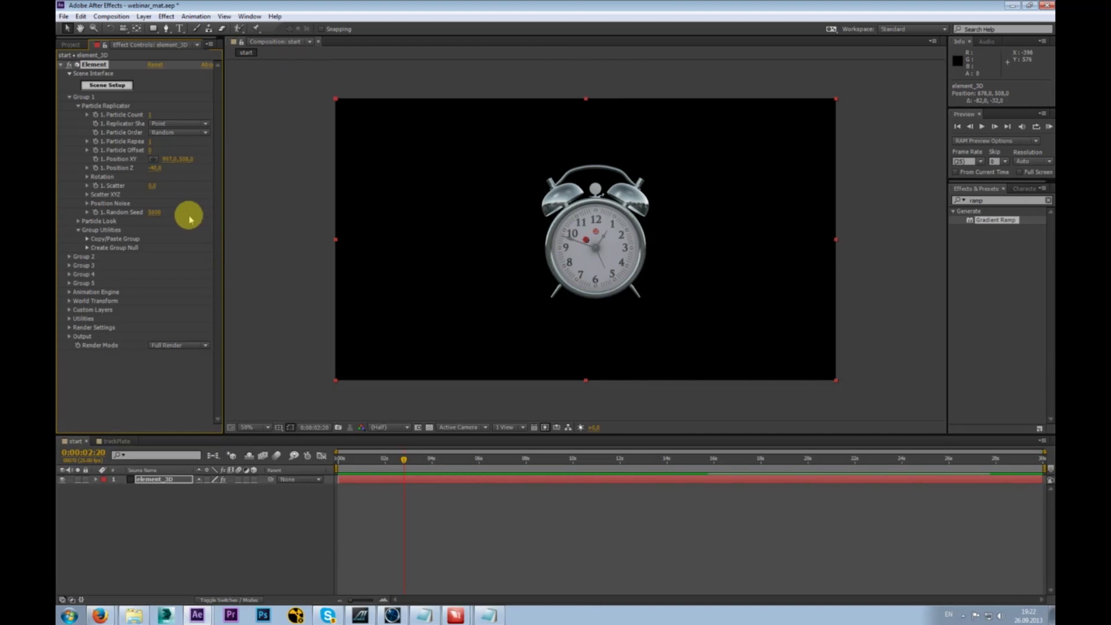
- Try tilting the alarm clock with Group 1's X Rotation, and undo the change
{"action": "left_click", "coordinate": [87, 177]}
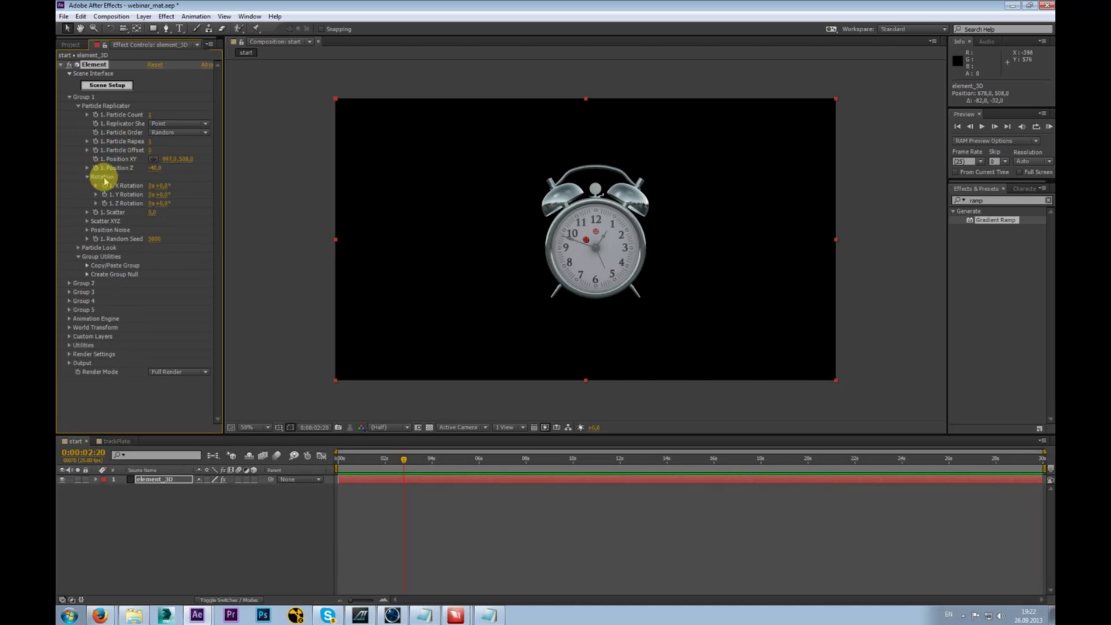
{"action": "left_click_drag", "start_coordinate": [202, 183], "coordinate": [232, 180]}
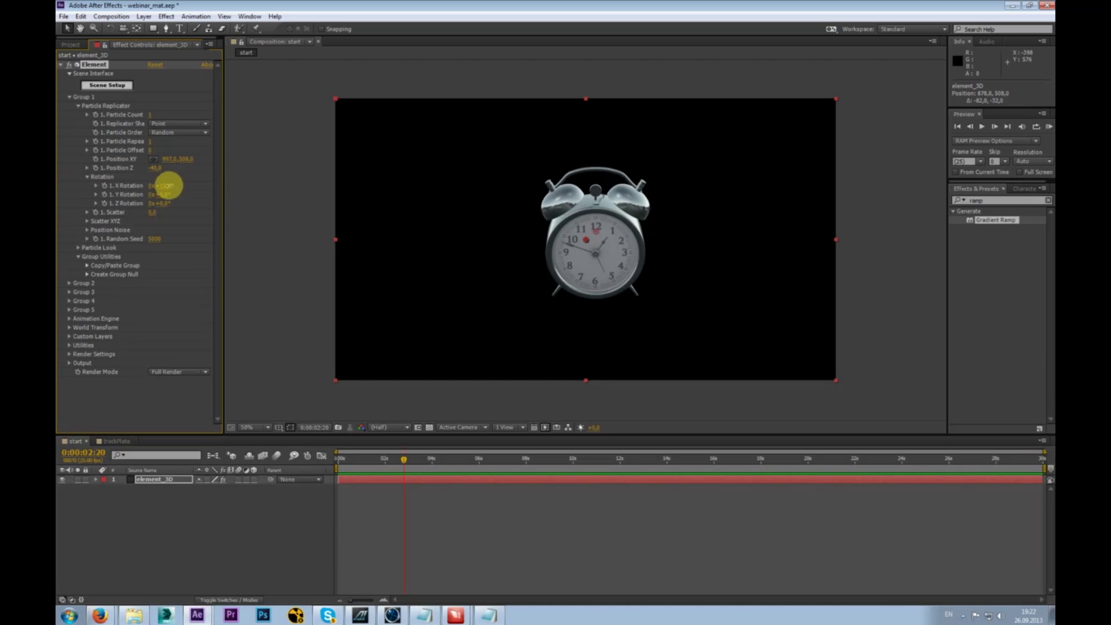
{"action": "key", "text": "ctrl+z"}
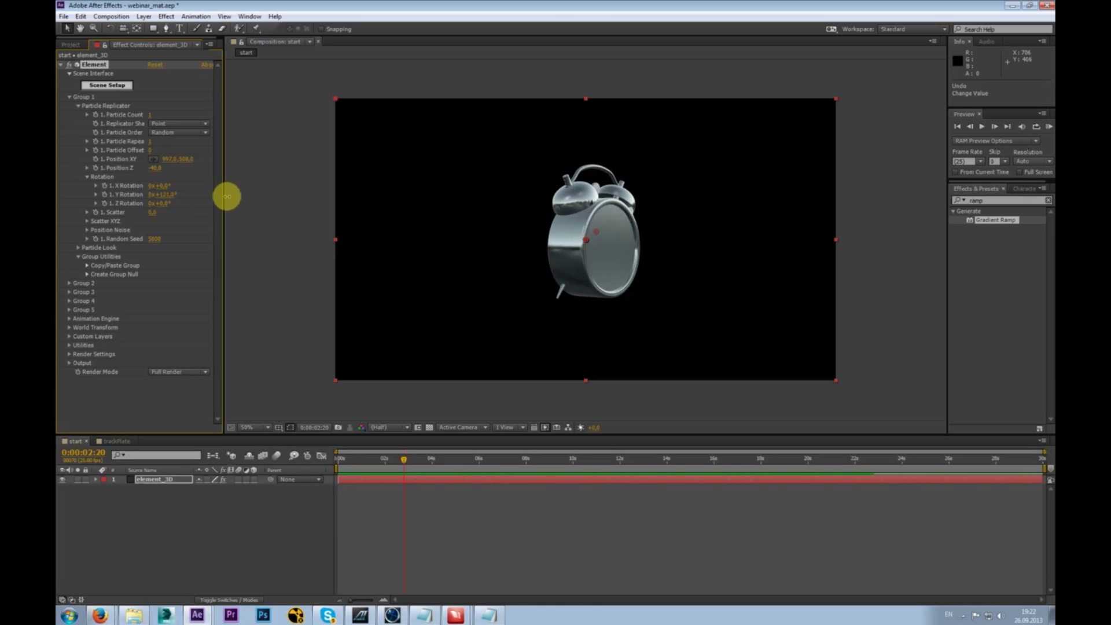
- Try turning the alarm clock both ways with Group 1's Y Rotation, and return the rotation to 0°
{"action": "left_click_drag", "start_coordinate": [188, 198], "coordinate": [231, 198]}
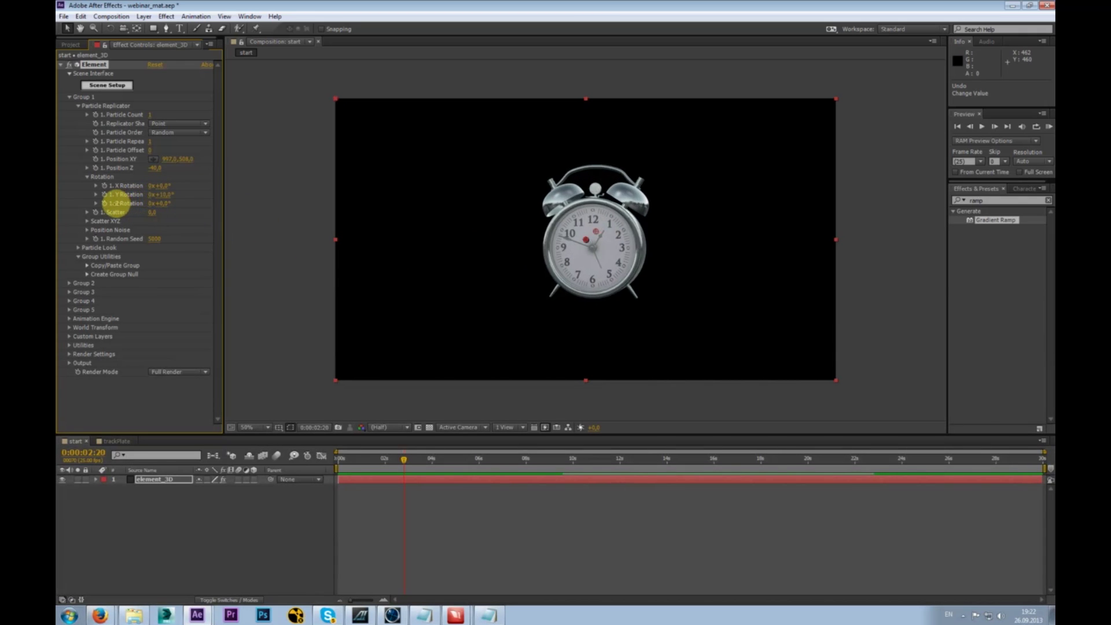
{"action": "left_click_drag", "start_coordinate": [150, 195], "coordinate": [158, 202]}
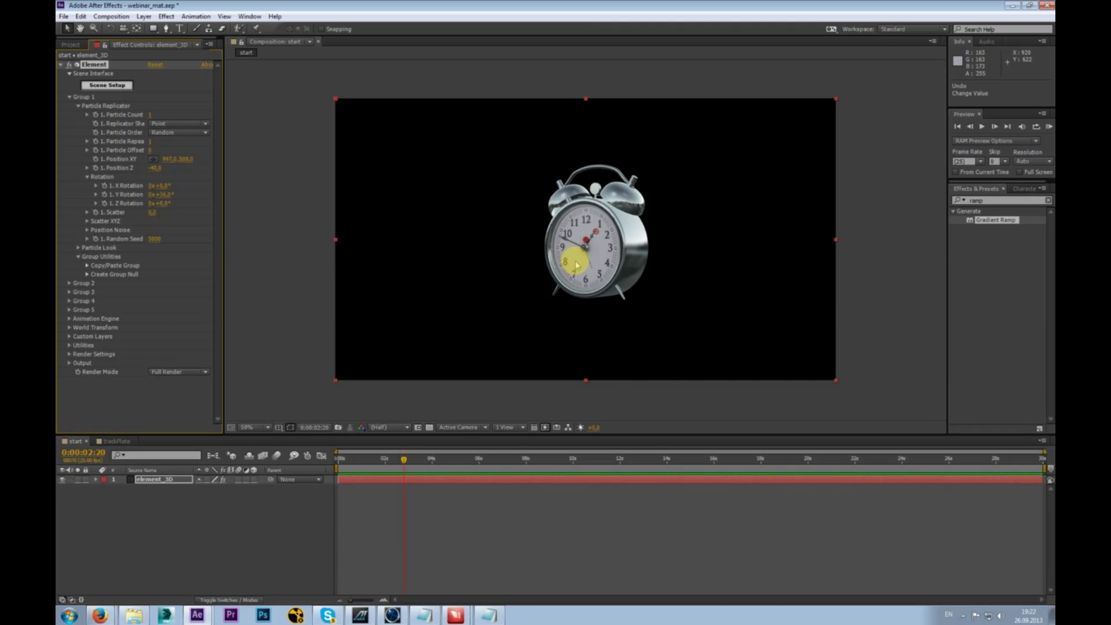
{"action": "mouse_move", "coordinate": [166, 195]}
{"action": "left_mouse_down"}
{"action": "mouse_move", "coordinate": [124, 215]}
{"action": "mouse_move", "coordinate": [164, 191]}
{"action": "left_mouse_up"}
{"action": "left_click", "coordinate": [165, 194]}
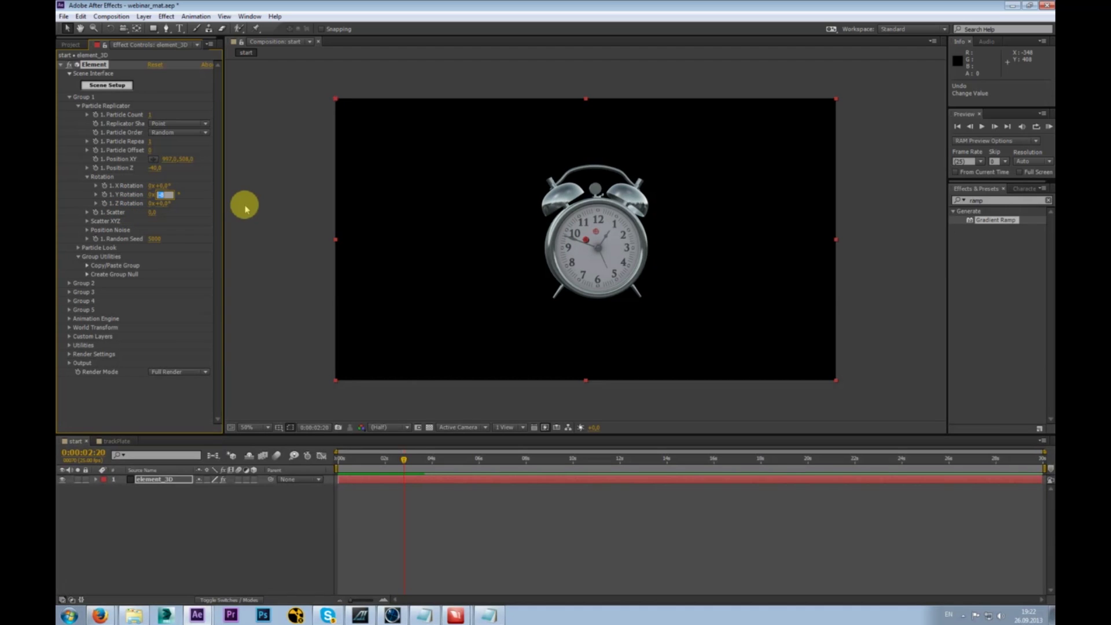
{"action": "left_click", "coordinate": [244, 204]}
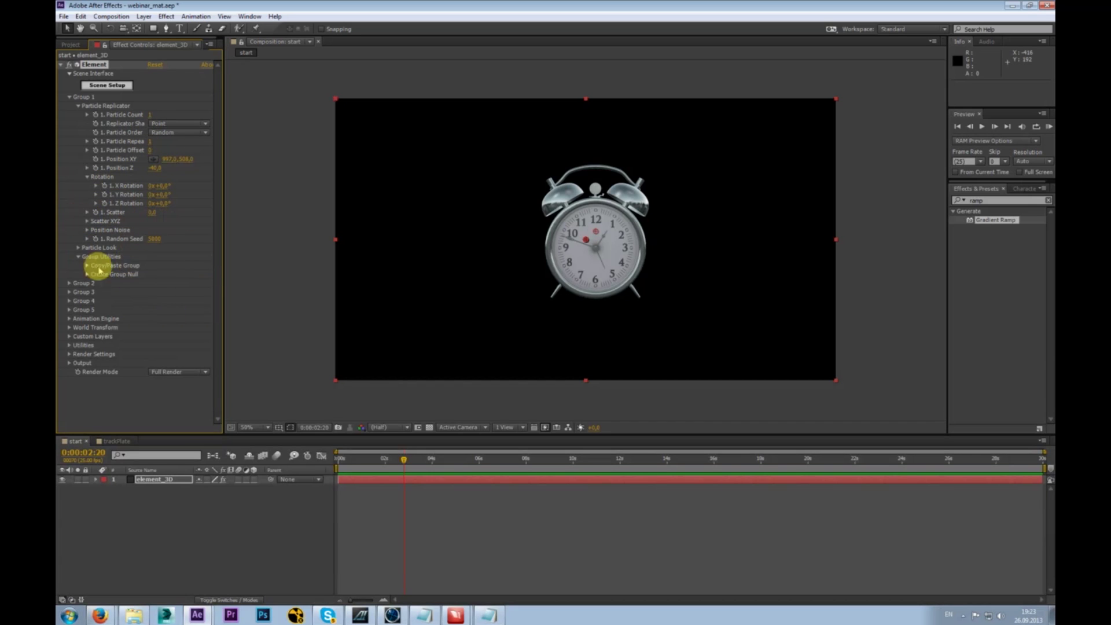
- Try another Particle Size in Group 1's Particle Look, set it back to 10, and collapse the Scene Interface and Group 1 settings
{"action": "left_click", "coordinate": [78, 247]}
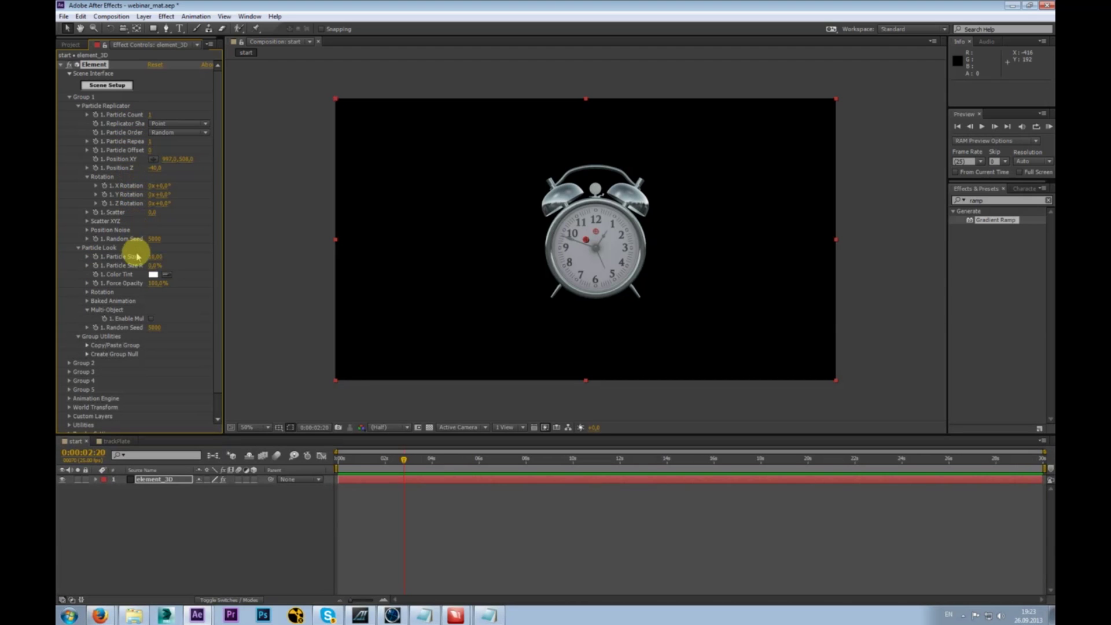
{"action": "left_click", "coordinate": [78, 248]}
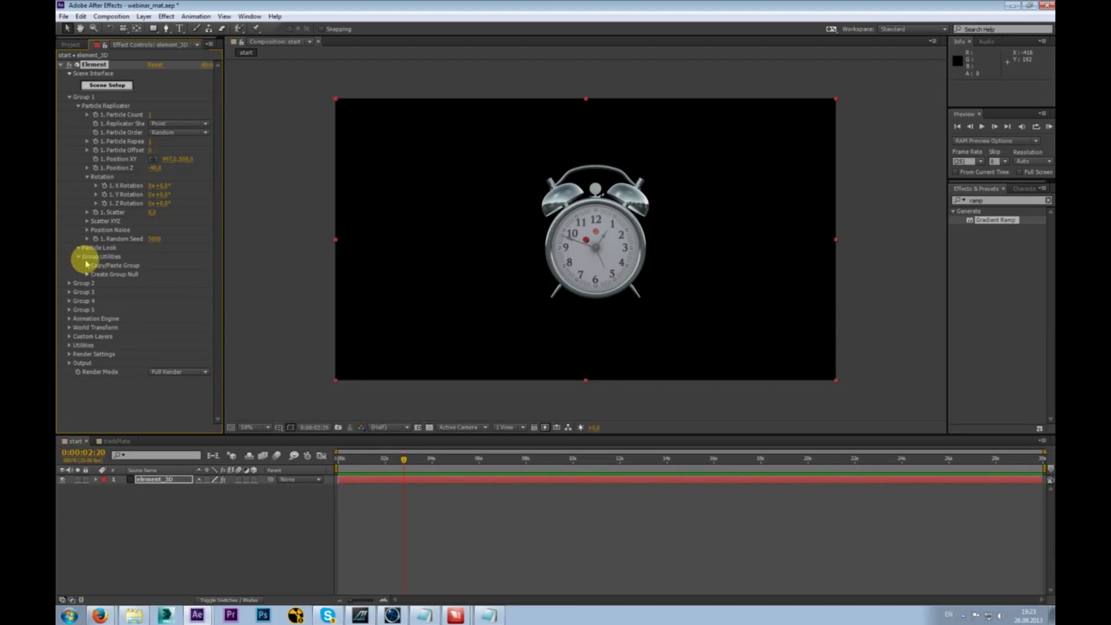
{"action": "left_click", "coordinate": [78, 247]}
{"action": "mouse_move", "coordinate": [156, 256]}
{"action": "left_mouse_down"}
{"action": "mouse_move", "coordinate": [481, 245]}
{"action": "mouse_move", "coordinate": [385, 261]}
{"action": "mouse_move", "coordinate": [94, 273]}
{"action": "mouse_move", "coordinate": [155, 261]}
{"action": "left_mouse_up"}
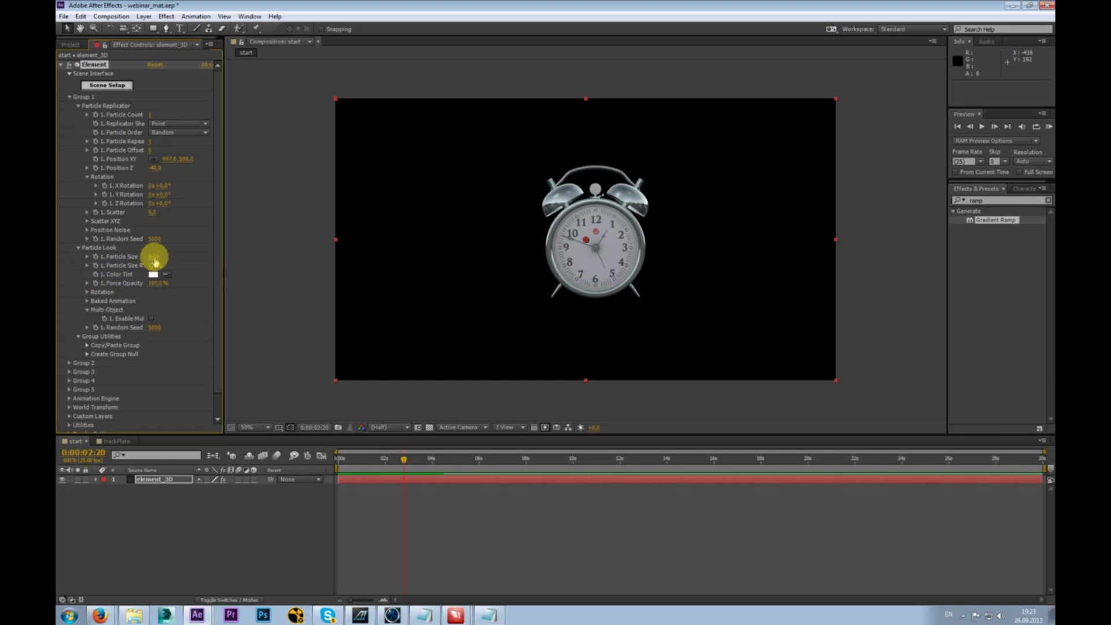
{"action": "left_click", "coordinate": [155, 258]}
{"action": "type", "text": "10"}
{"action": "key", "text": "Return"}
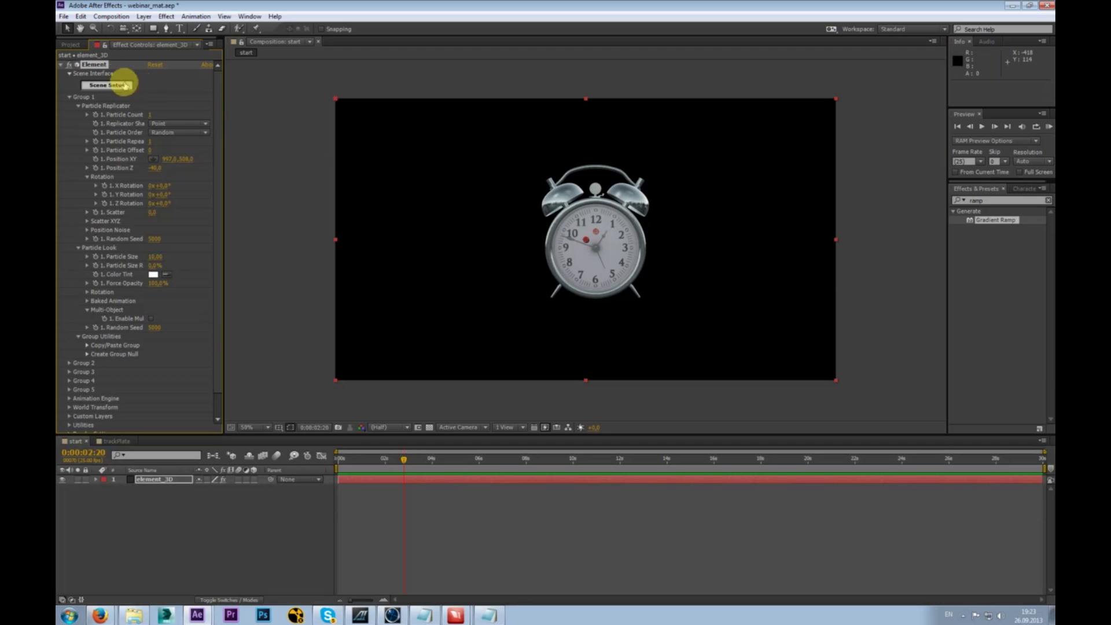
{"action": "left_click", "coordinate": [68, 74]}
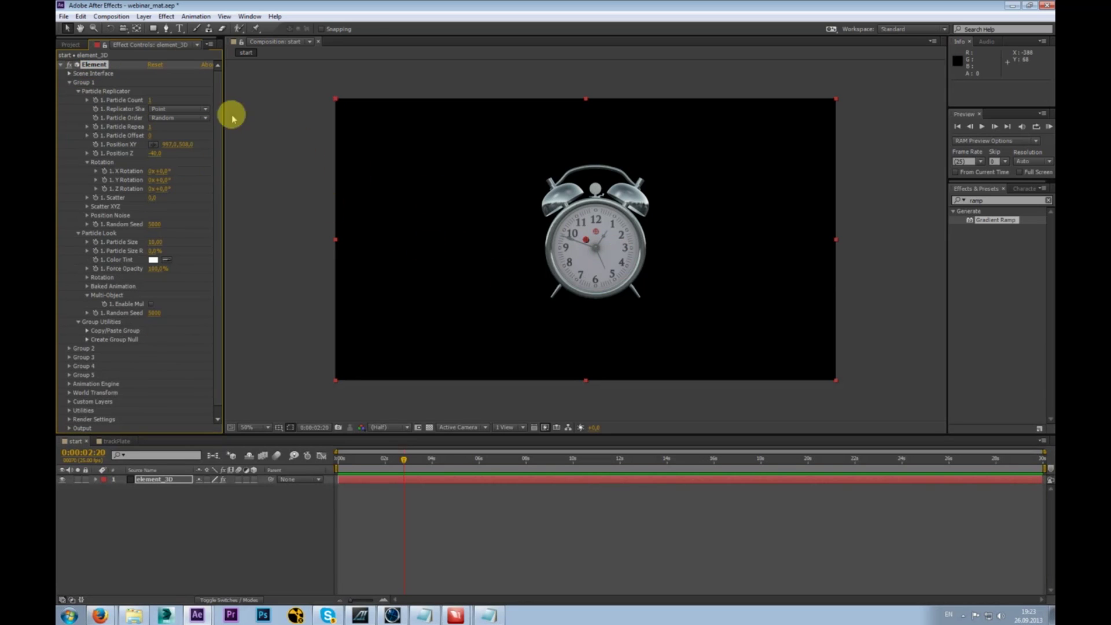
{"action": "left_click", "coordinate": [69, 82]}
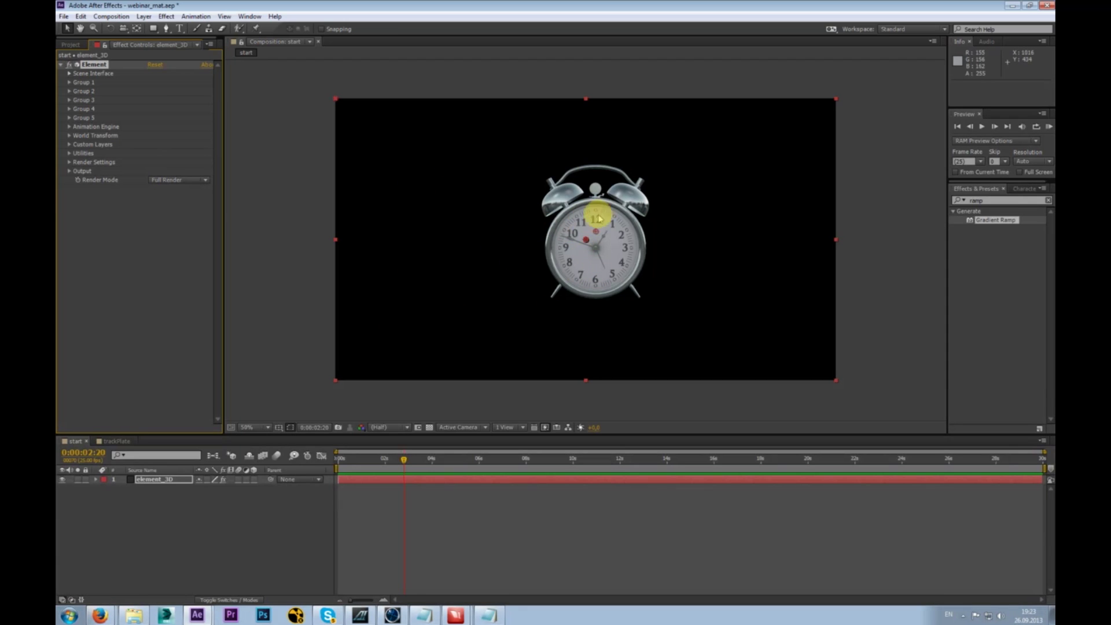
- Create a camera named mainCam in the start composition with depth of field disabled
{"action": "left_click", "coordinate": [173, 530]}
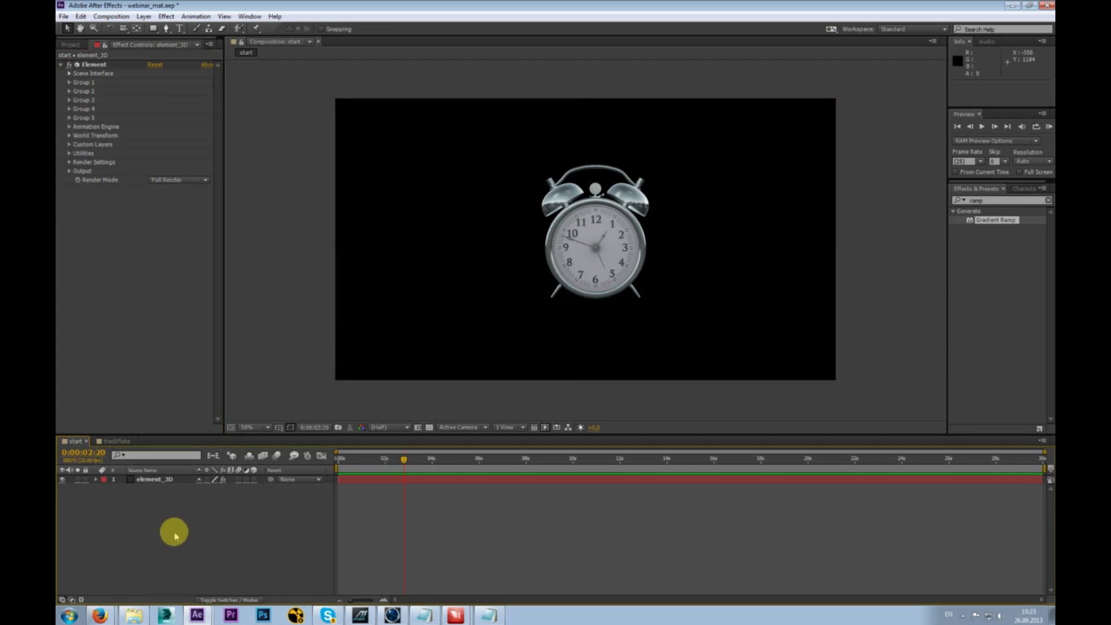
{"action": "right_click", "coordinate": [201, 516]}
{"action": "mouse_move", "coordinate": [302, 409]}
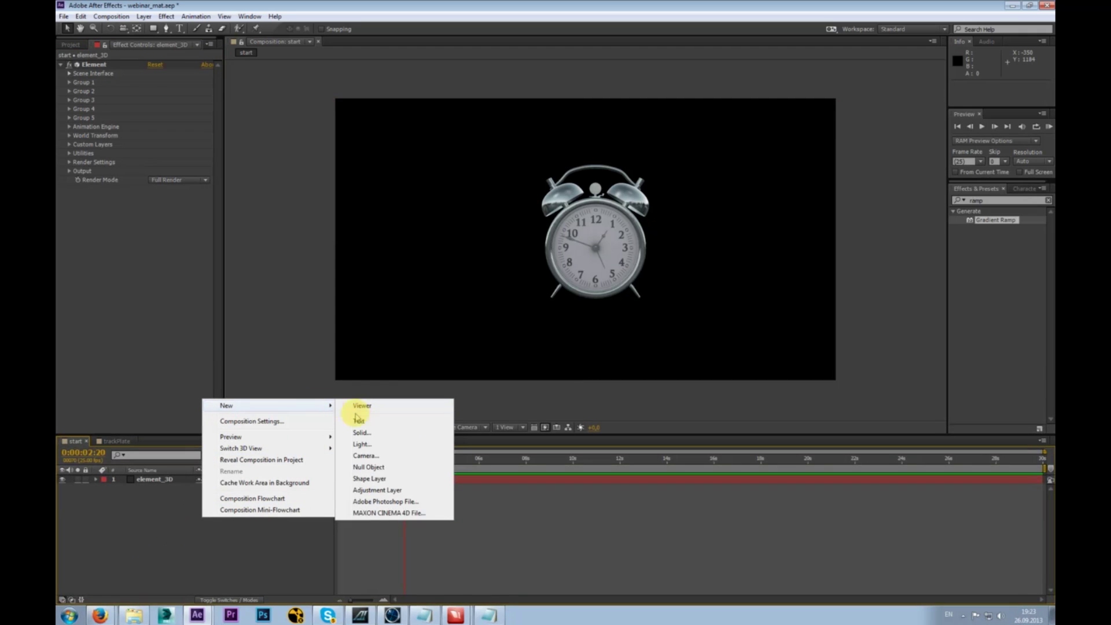
{"action": "left_click", "coordinate": [385, 456]}
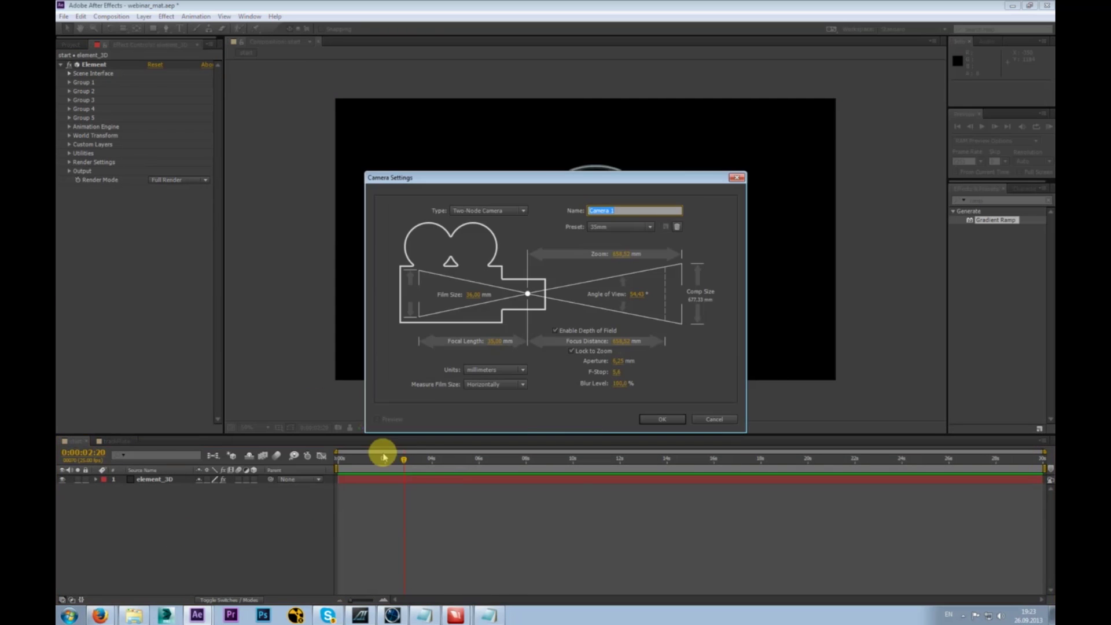
{"action": "left_click_drag", "start_coordinate": [590, 184], "coordinate": [628, 258]}
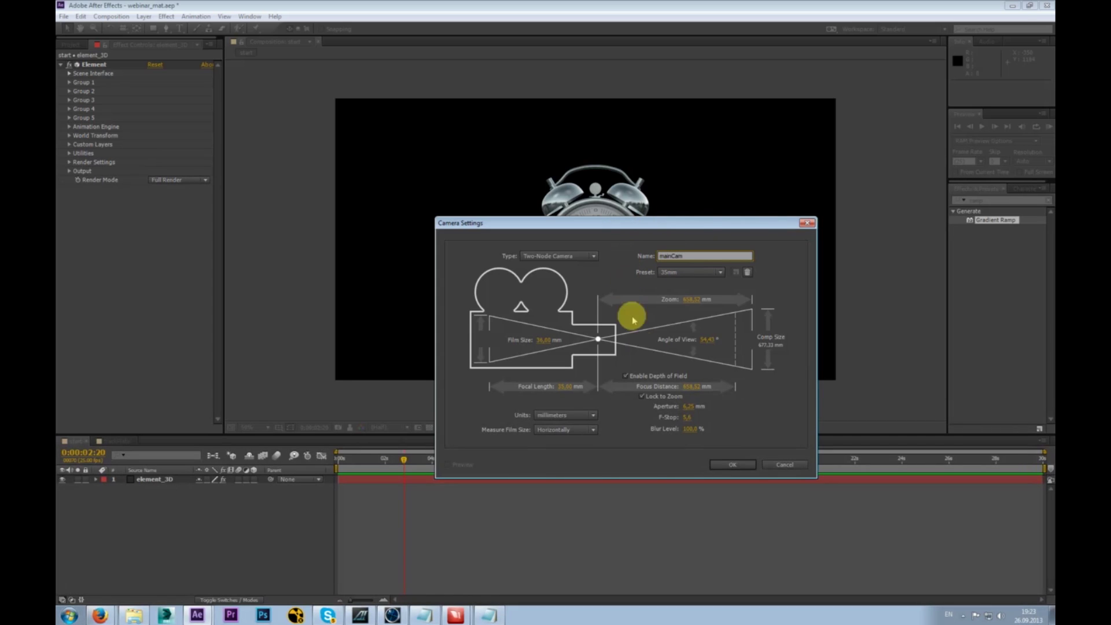
{"action": "left_click", "coordinate": [634, 377]}
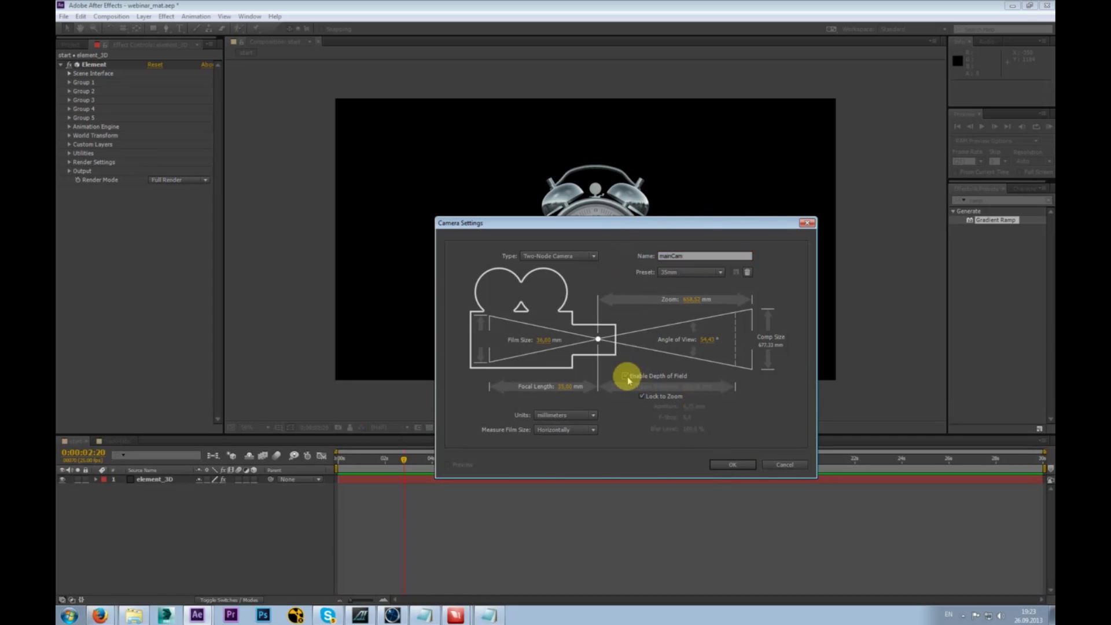
{"action": "left_click", "coordinate": [729, 466]}
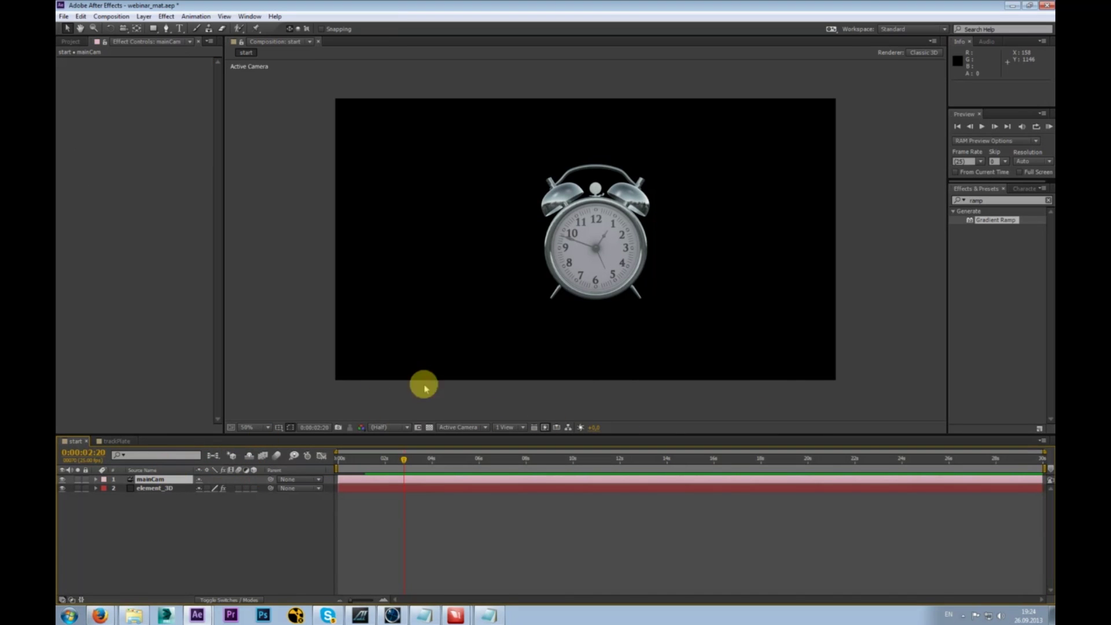
- Orbit mainCam around the alarm clock, undo the orbit, and orbit it again with the element_3D layer selected
{"action": "left_click", "coordinate": [132, 30]}
{"action": "left_click_drag", "start_coordinate": [594, 243], "coordinate": [608, 281]}
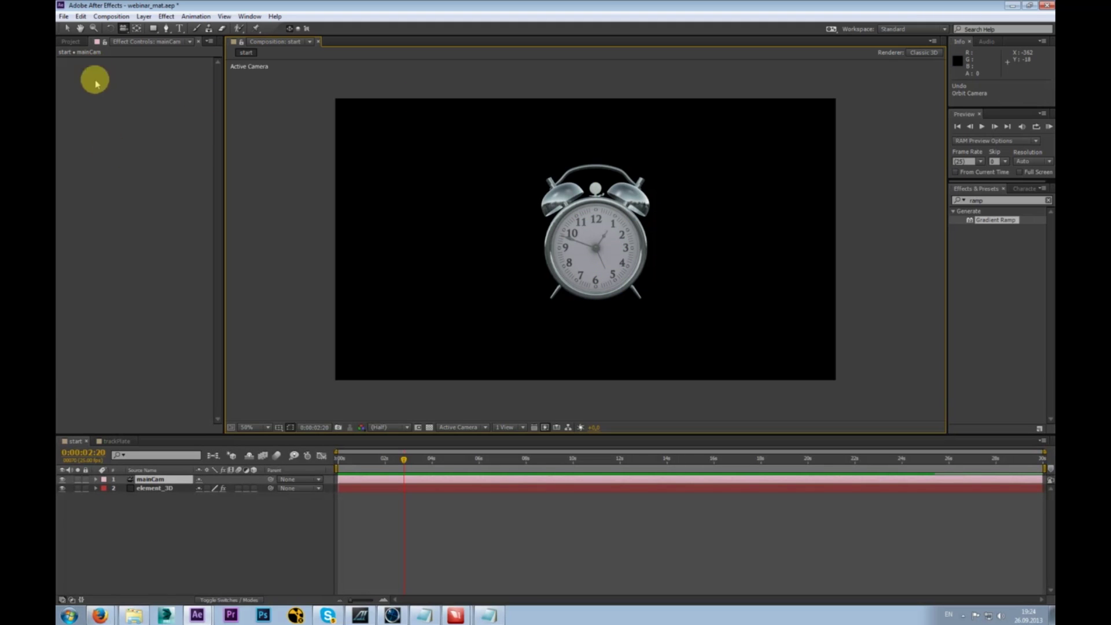
{"action": "left_click", "coordinate": [161, 488]}
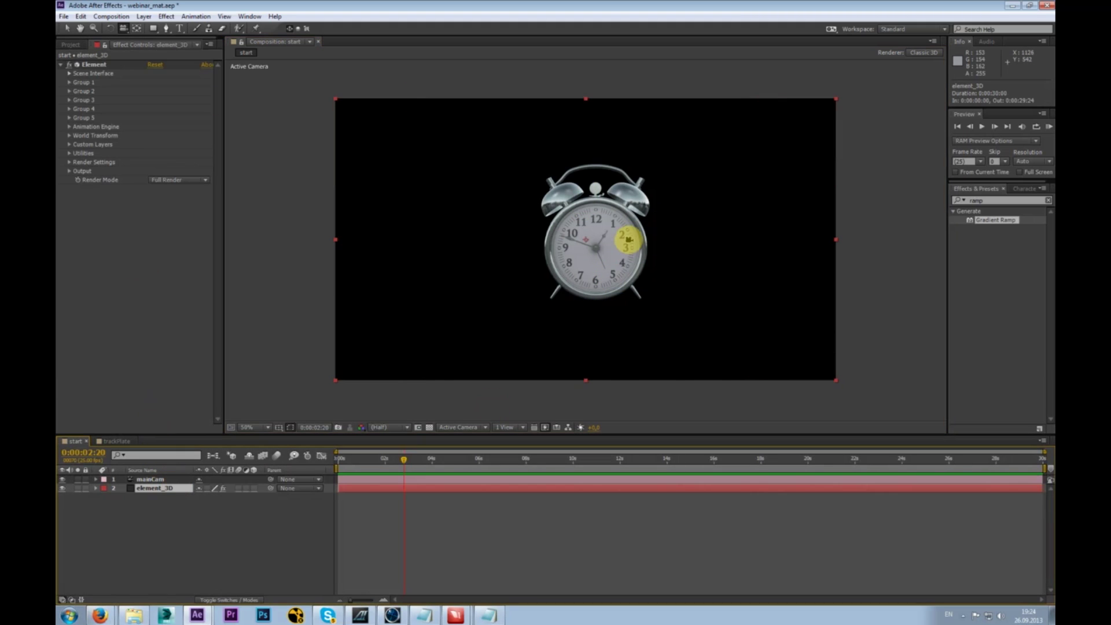
{"action": "left_click_drag", "start_coordinate": [623, 245], "coordinate": [595, 255]}
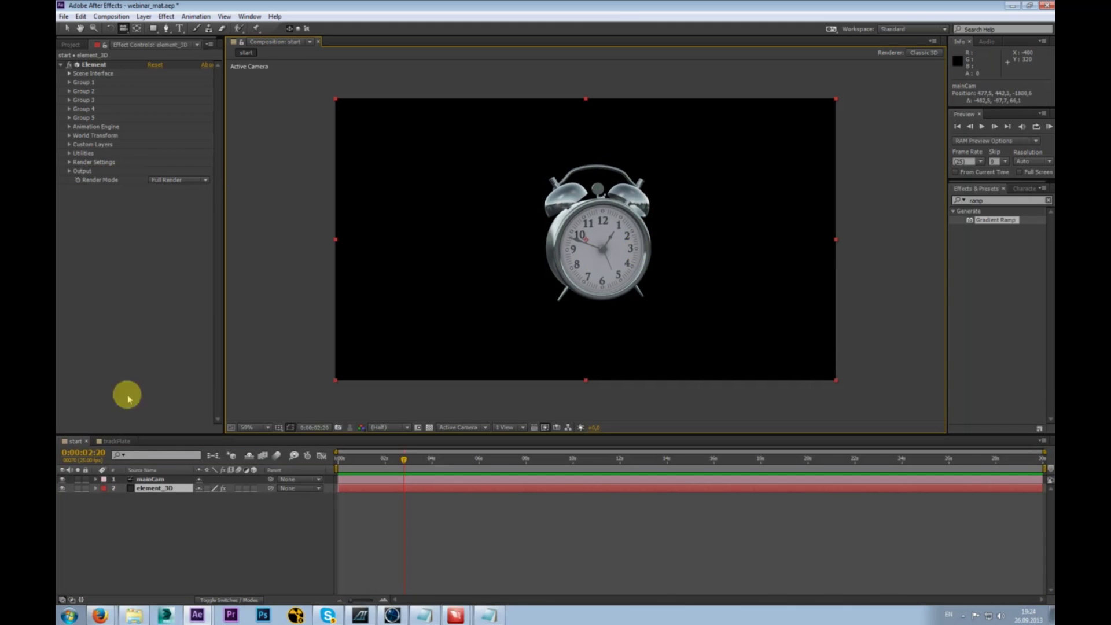
- Delete the mainCam layer and select the element_3D layer
{"action": "left_click", "coordinate": [153, 479]}
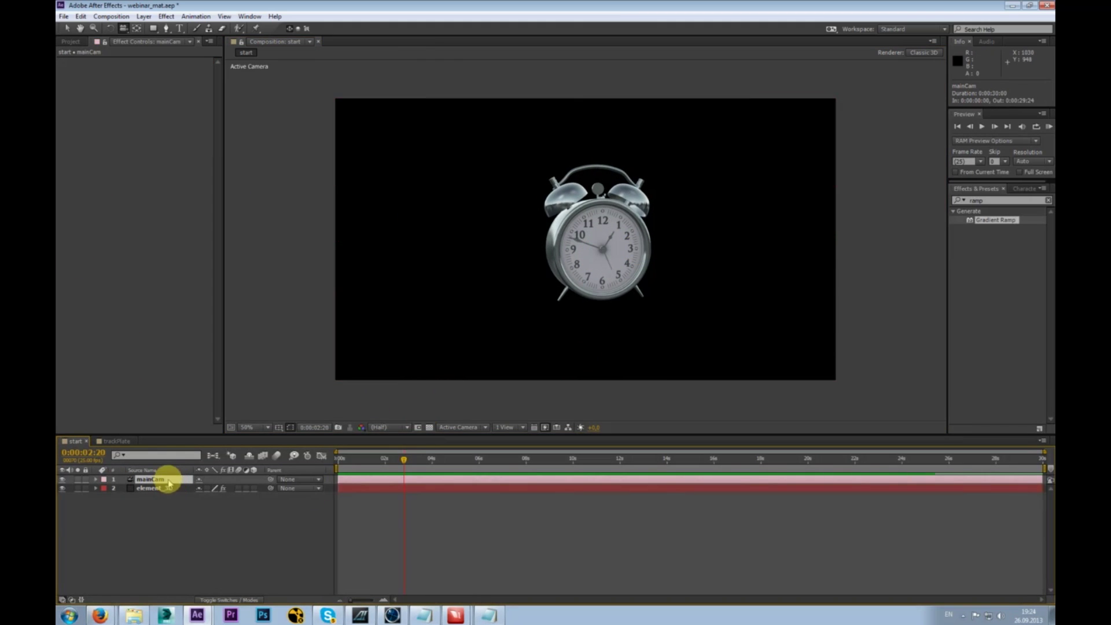
{"action": "key", "text": "Delete"}
{"action": "left_click", "coordinate": [164, 479]}
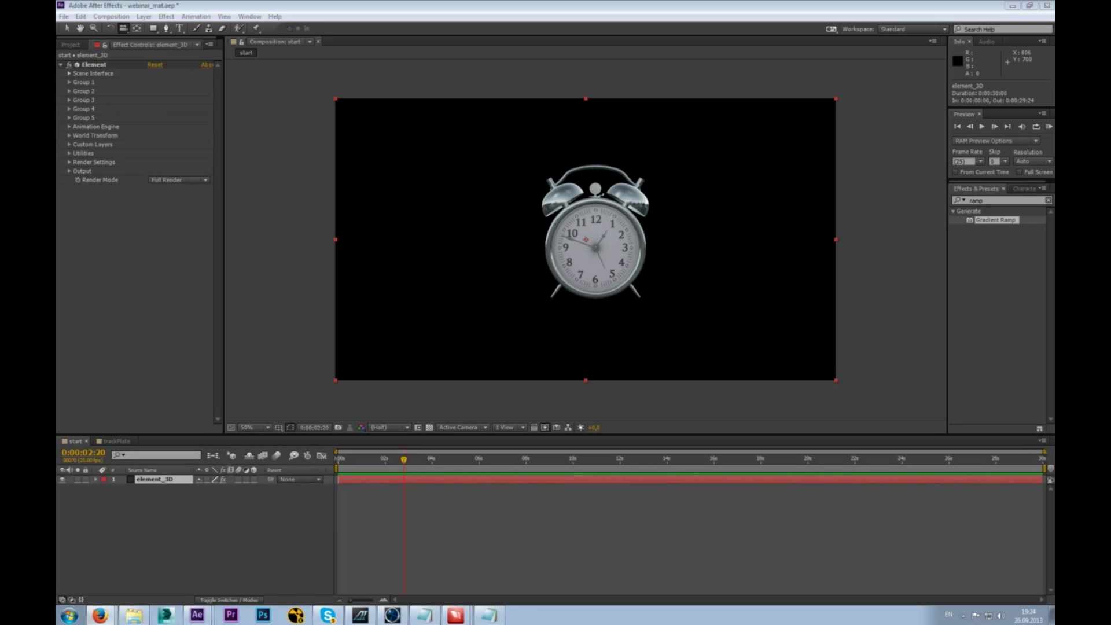
{"action": "key", "text": "alt+shift"}
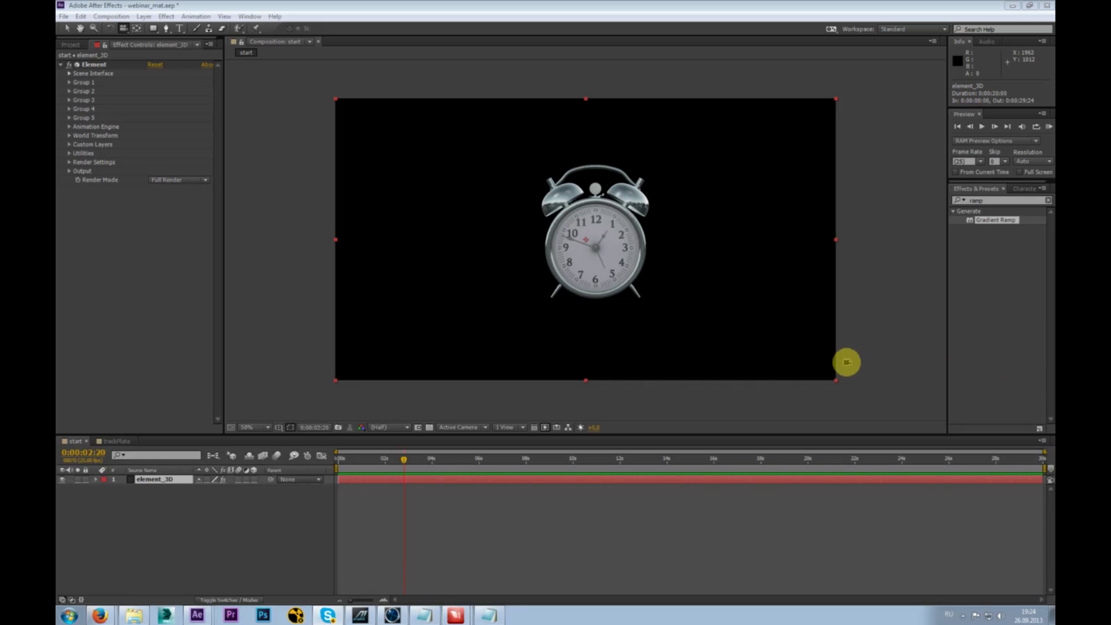
{"action": "left_click", "coordinate": [519, 4]}
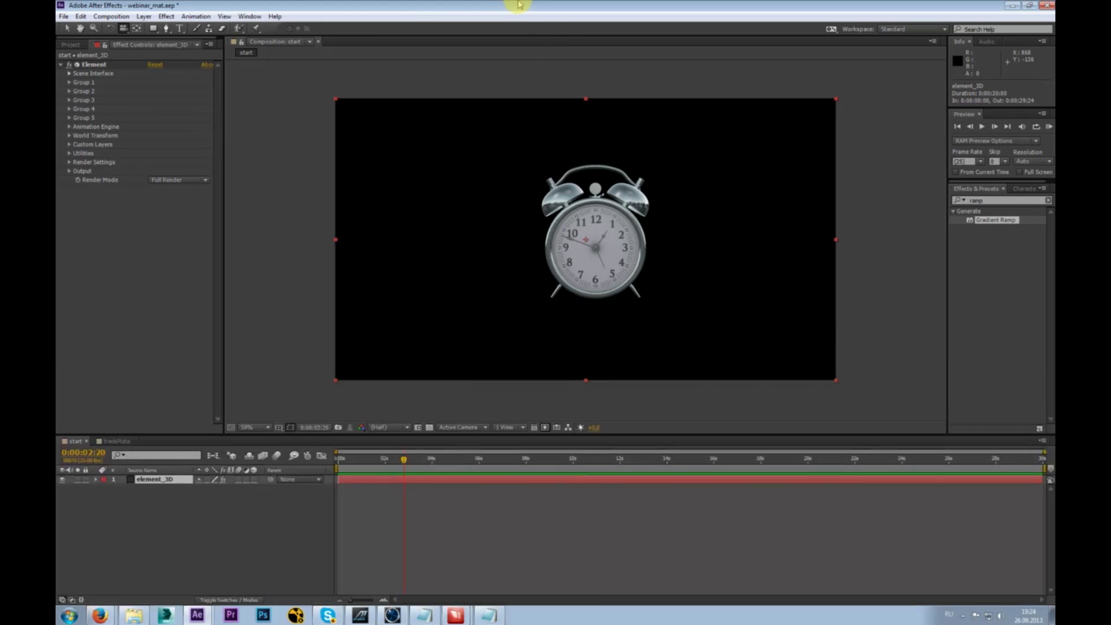
- Open the Element effect's Scene Setup and add the floor_fracture model from Starter_Pack to the scene
{"action": "left_click", "coordinate": [70, 82]}
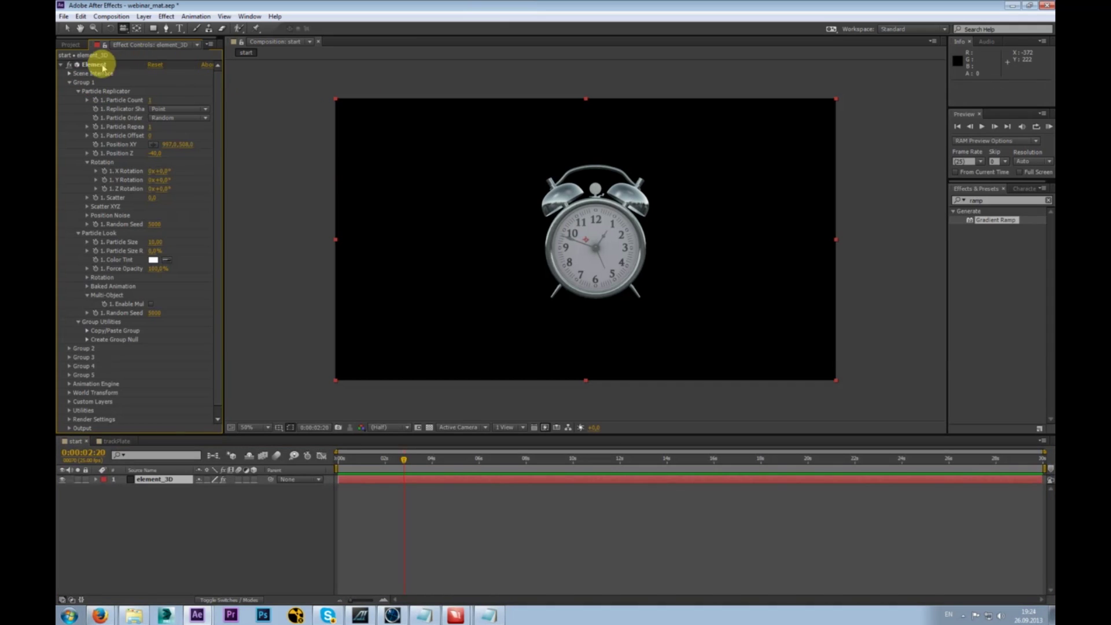
{"action": "left_click", "coordinate": [174, 66]}
{"action": "left_click", "coordinate": [69, 74]}
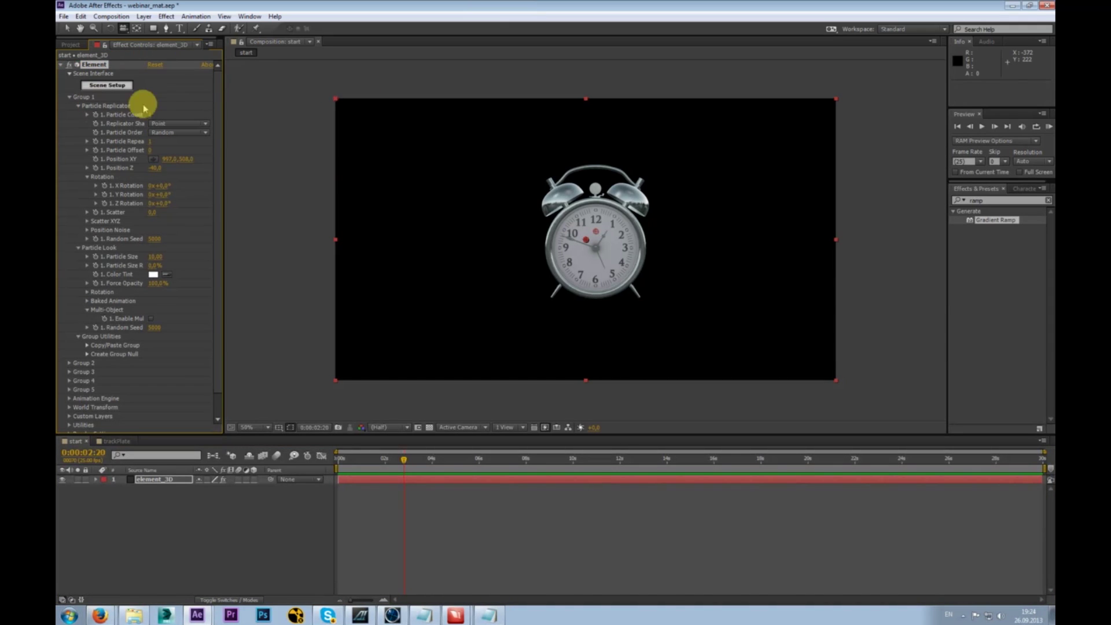
{"action": "left_click", "coordinate": [112, 86]}
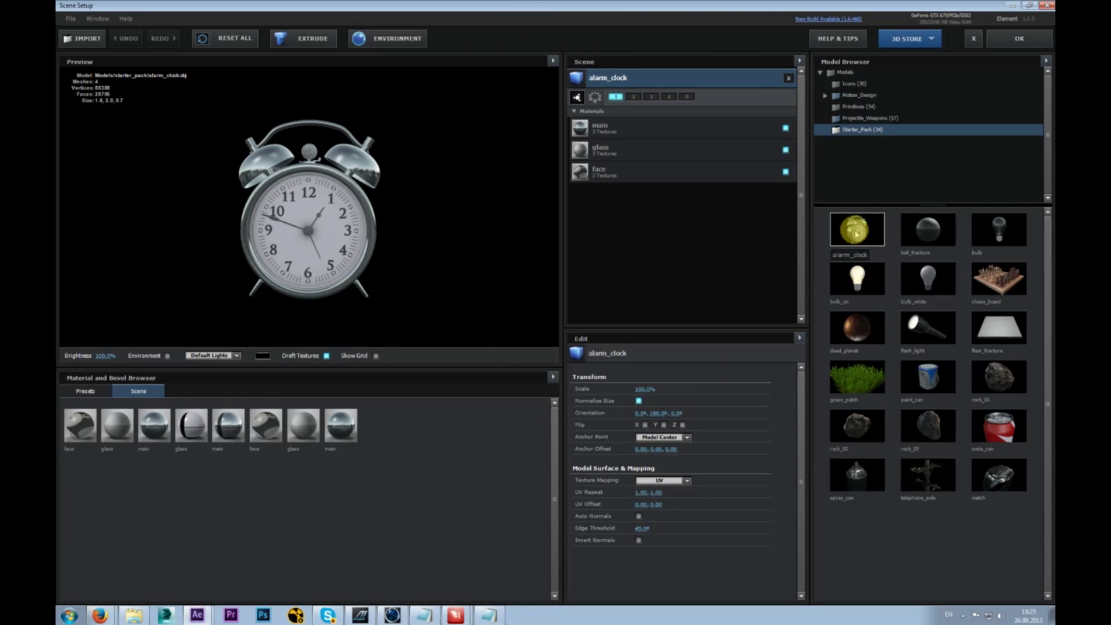
{"action": "left_click", "coordinate": [1002, 328]}
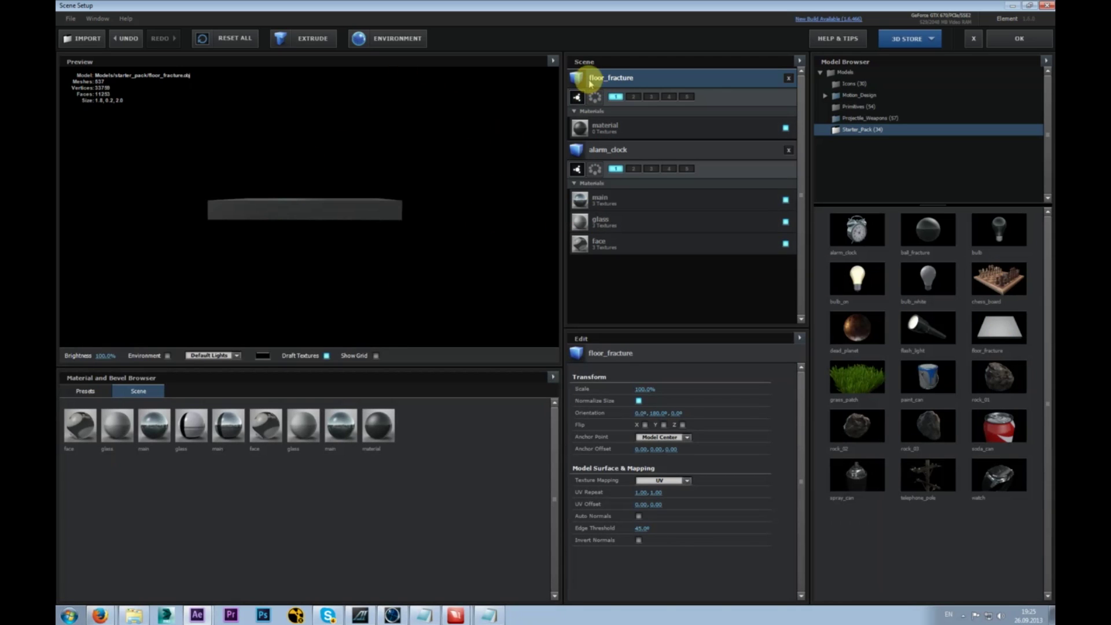
- Move the floor_fracture model from group 1 to group 2 and accept the Scene Setup changes
{"action": "left_click_drag", "start_coordinate": [320, 214], "coordinate": [353, 245]}
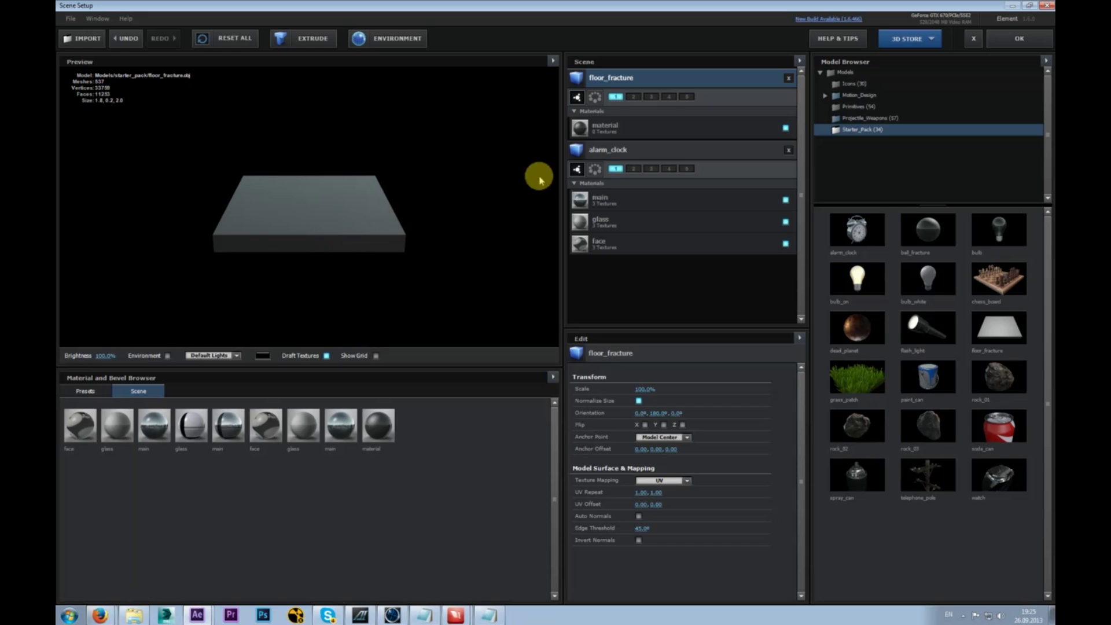
{"action": "left_click", "coordinate": [627, 149]}
{"action": "left_click", "coordinate": [614, 85]}
{"action": "left_click", "coordinate": [630, 96]}
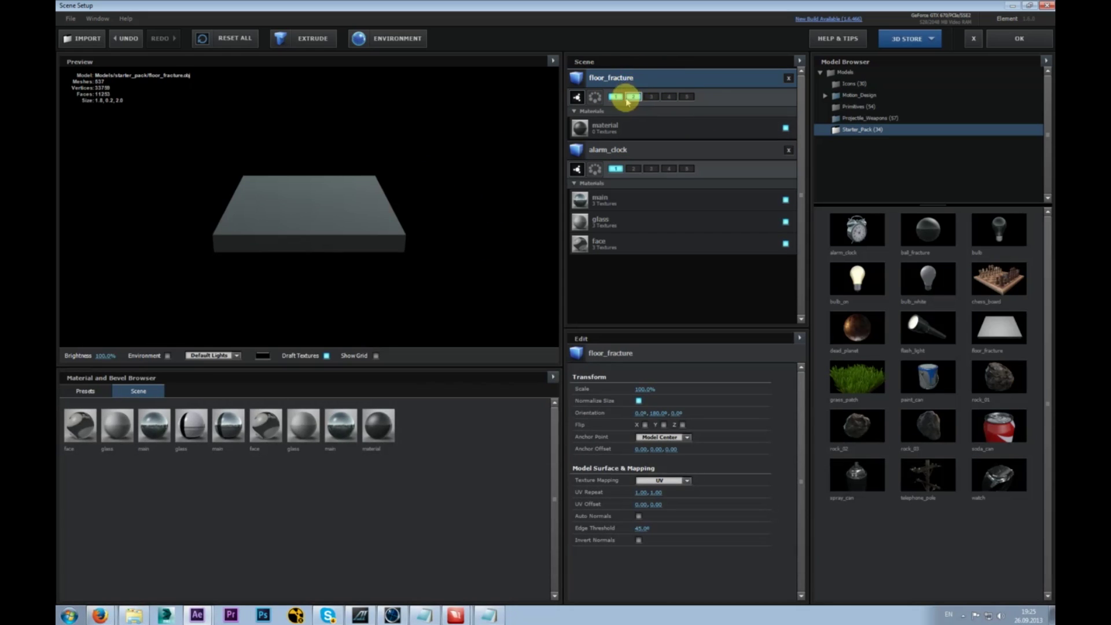
{"action": "left_click", "coordinate": [615, 96]}
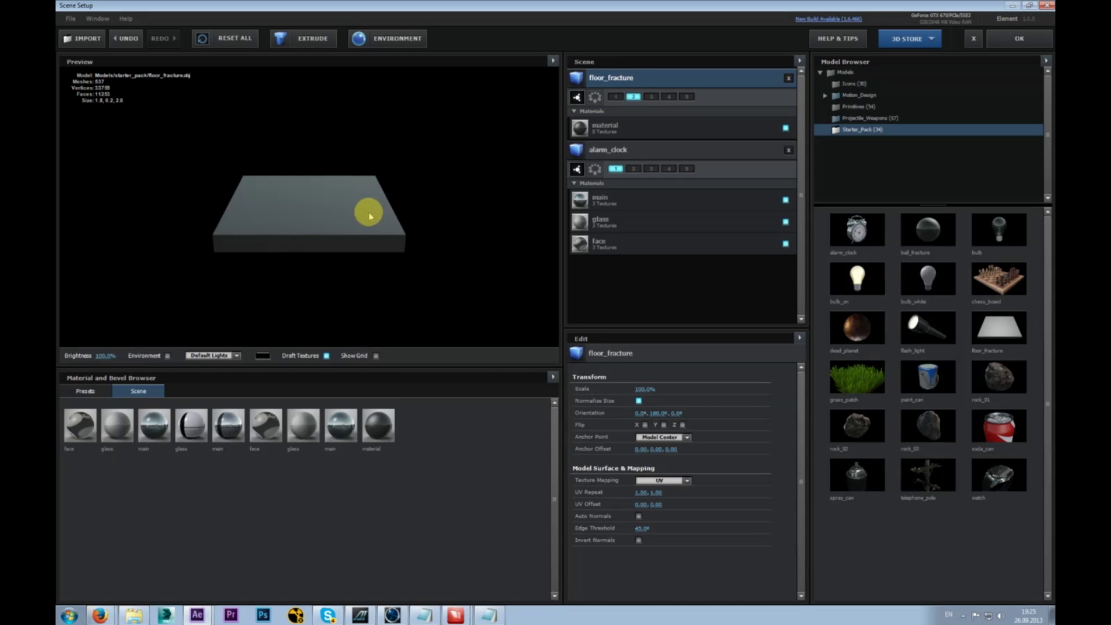
{"action": "left_click", "coordinate": [654, 149]}
{"action": "left_click", "coordinate": [663, 87]}
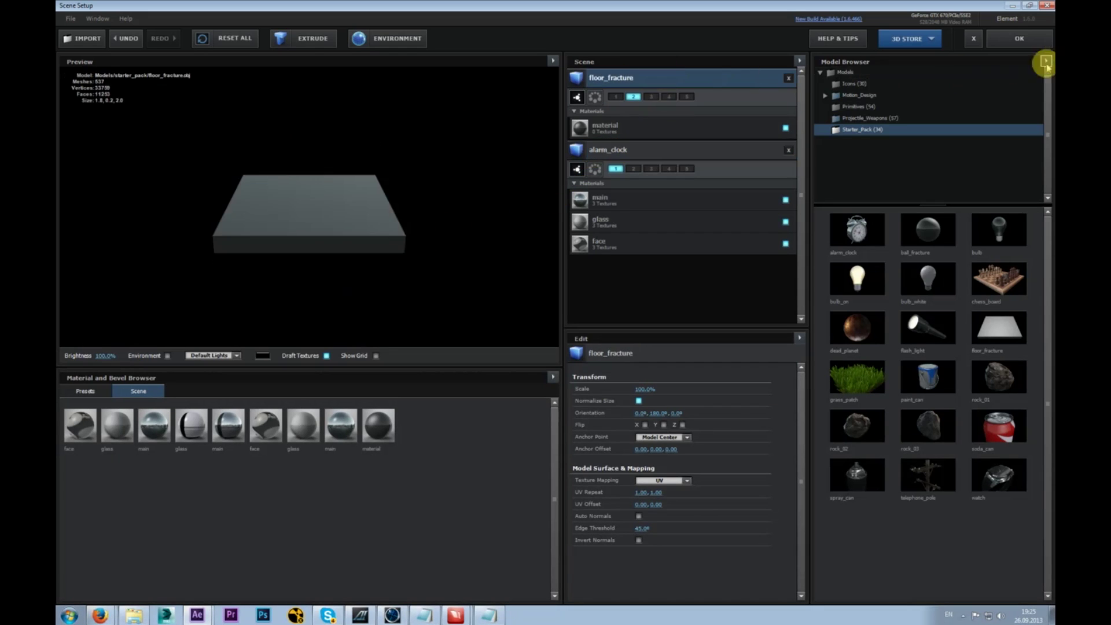
{"action": "left_click", "coordinate": [1020, 40]}
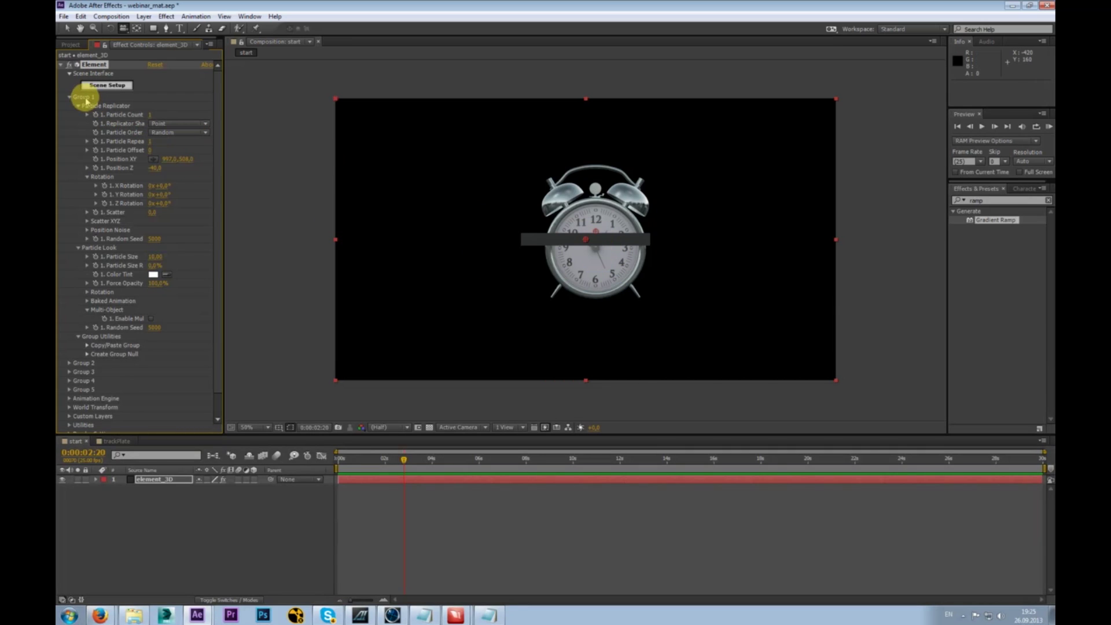
- Lower the Group 2 floor beneath the alarm clock by increasing its Position Y in the Particle Replicator
{"action": "left_click", "coordinate": [68, 100]}
{"action": "left_click", "coordinate": [69, 97]}
{"action": "left_click", "coordinate": [69, 105]}
{"action": "left_click", "coordinate": [78, 115]}
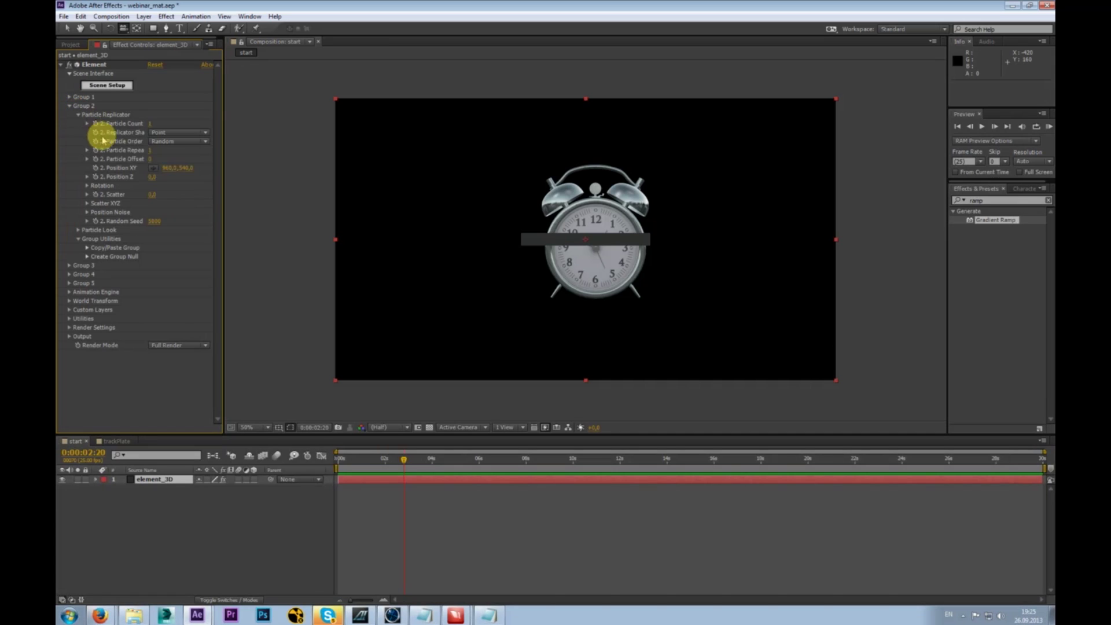
{"action": "left_click_drag", "start_coordinate": [186, 172], "coordinate": [318, 162]}
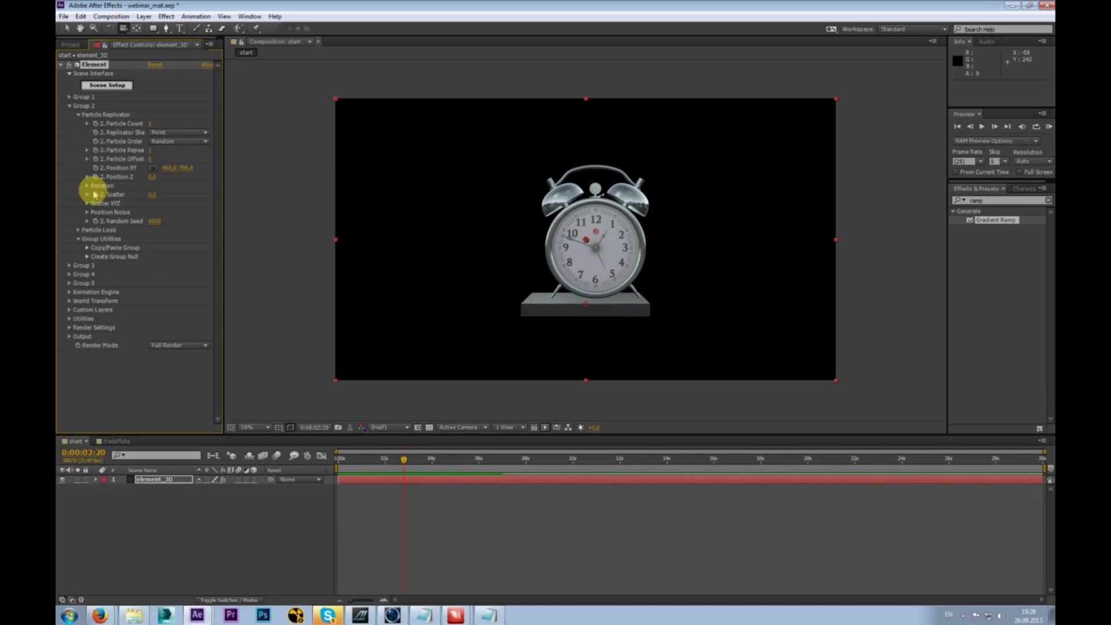
- Enlarge Group 2's Particle Size to about 22.8 and readjust its Position XY so the floor supports the clock
{"action": "left_click", "coordinate": [79, 230]}
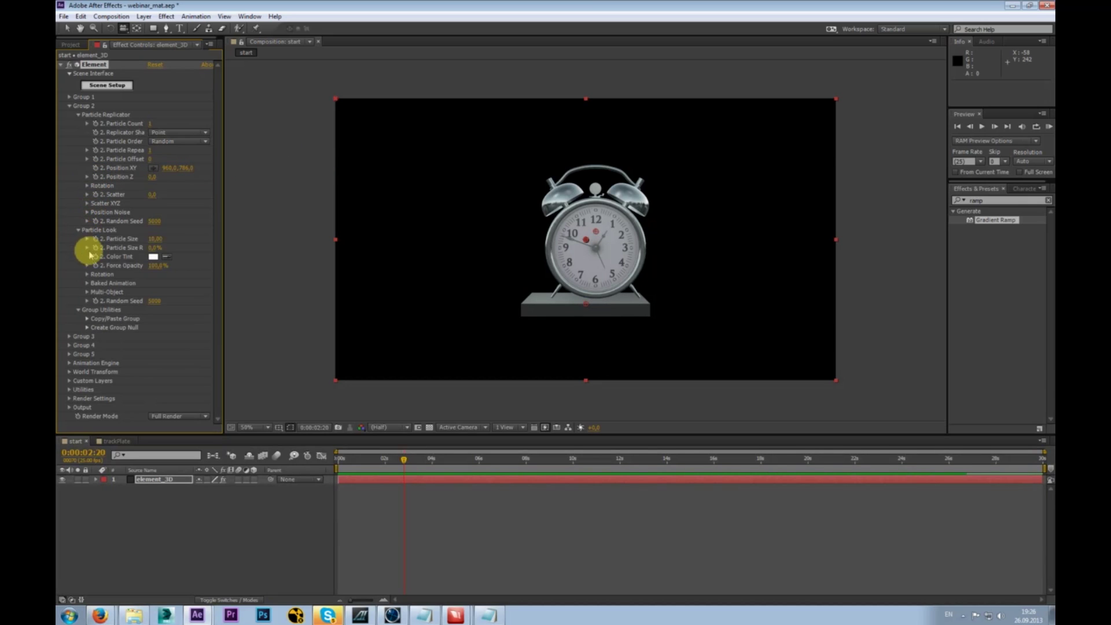
{"action": "left_click_drag", "start_coordinate": [318, 238], "coordinate": [813, 231]}
{"action": "mouse_move", "coordinate": [183, 173]}
{"action": "left_mouse_down"}
{"action": "mouse_move", "coordinate": [208, 167]}
{"action": "mouse_move", "coordinate": [166, 182]}
{"action": "mouse_move", "coordinate": [193, 168]}
{"action": "left_mouse_up"}
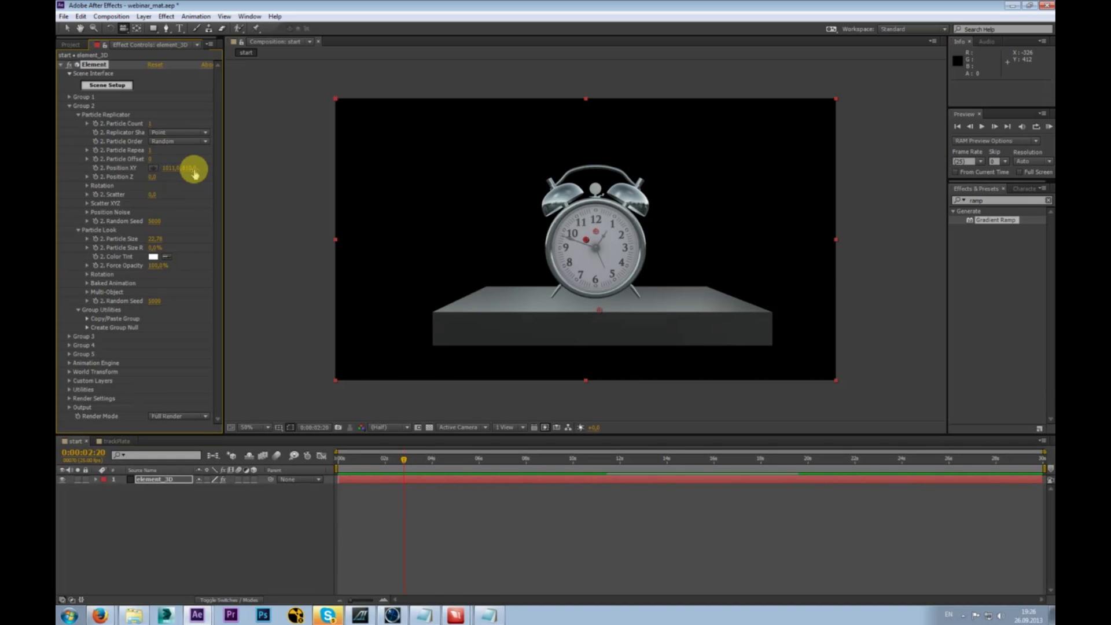
{"action": "left_click", "coordinate": [70, 108]}
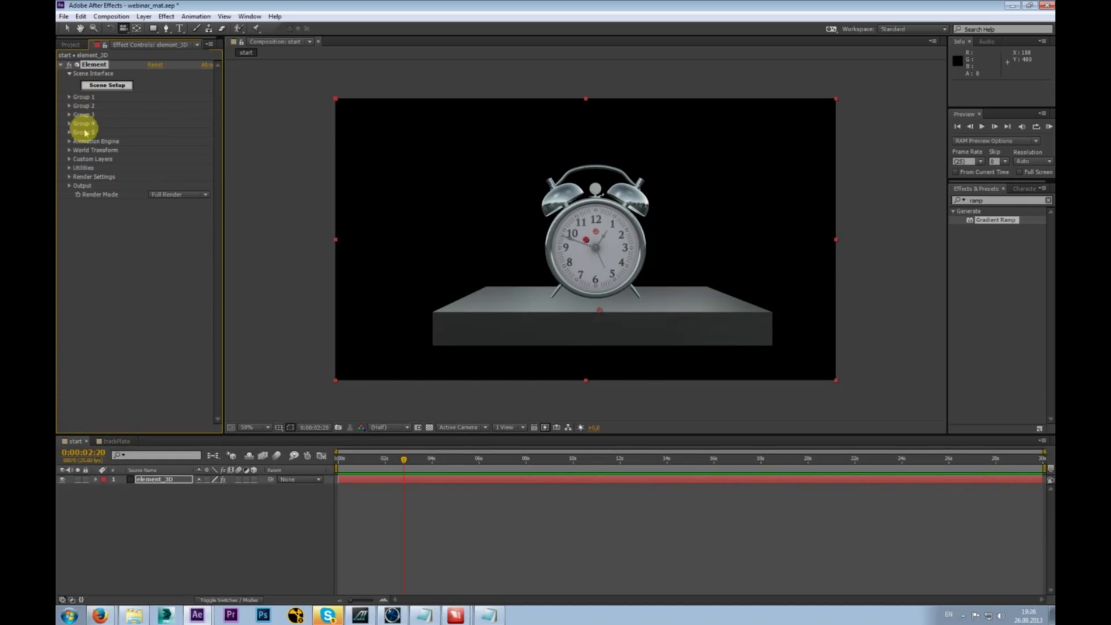
- Reopen Scene Setup and examine the alarm_clock model from the front and back in the preview
{"action": "left_click", "coordinate": [107, 85]}
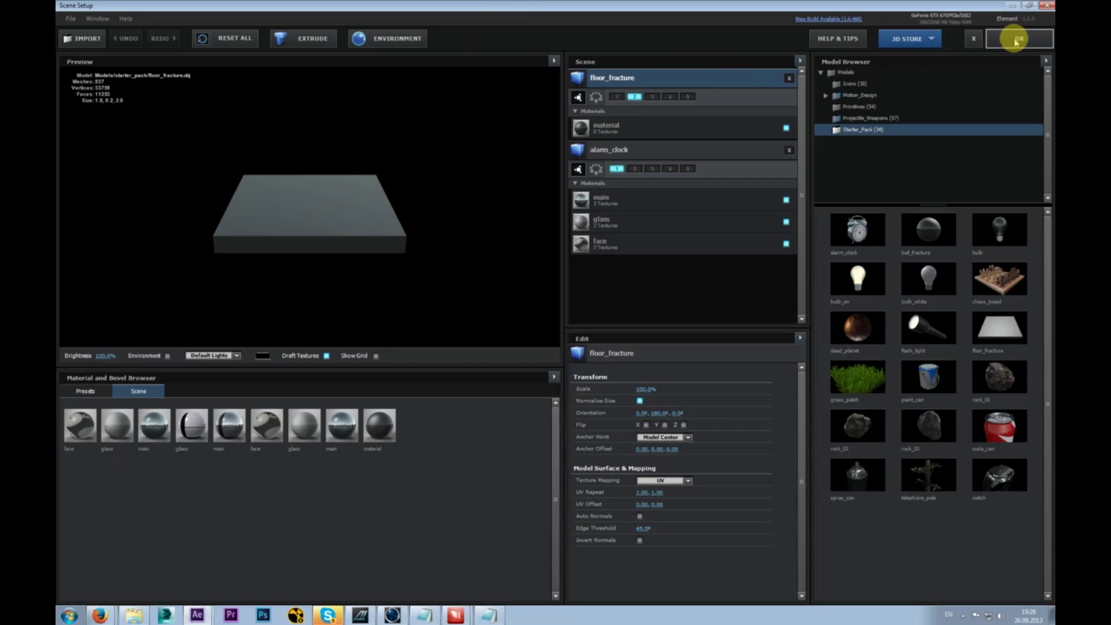
{"action": "left_click", "coordinate": [621, 151]}
{"action": "left_click_drag", "start_coordinate": [298, 216], "coordinate": [501, 195]}
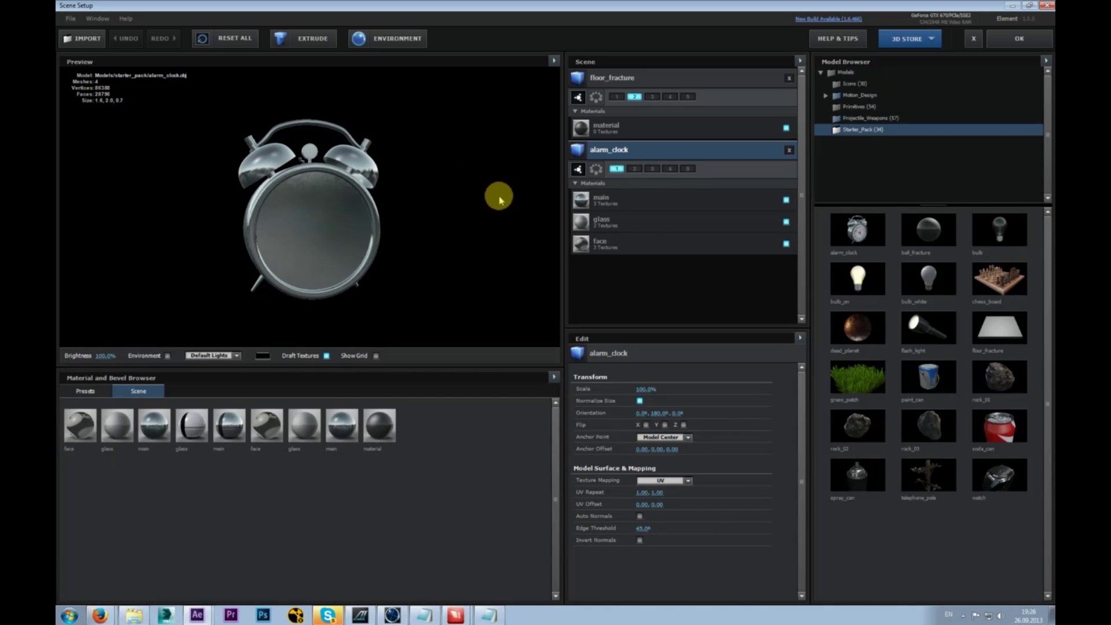
{"action": "left_click_drag", "start_coordinate": [503, 191], "coordinate": [322, 197]}
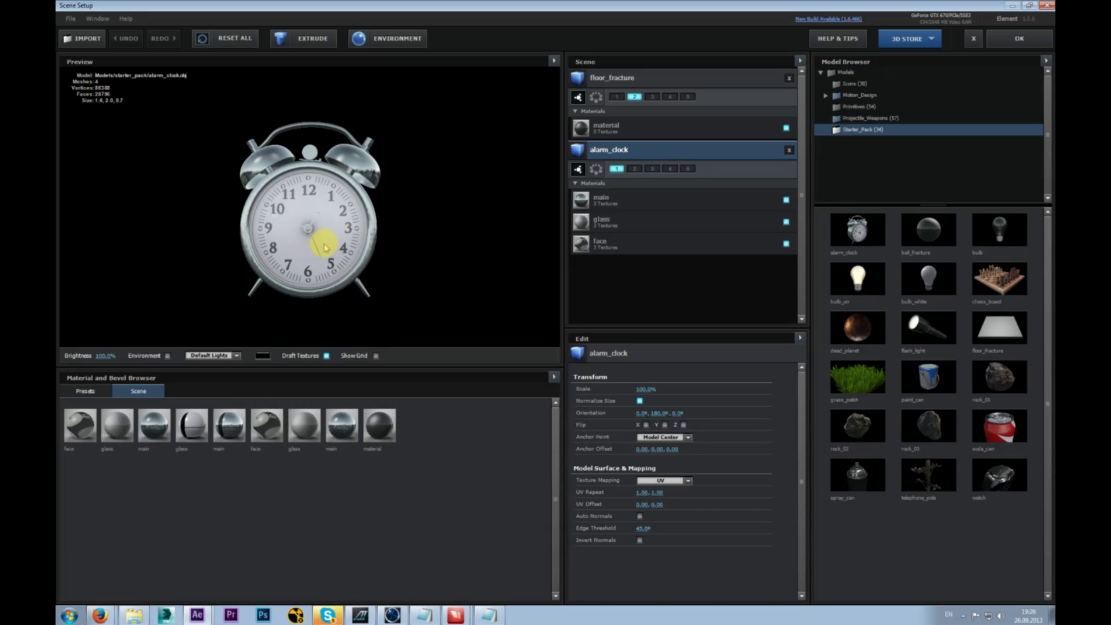
- Compare the preset material library with the list of materials used in the scene
{"action": "left_click", "coordinate": [84, 392]}
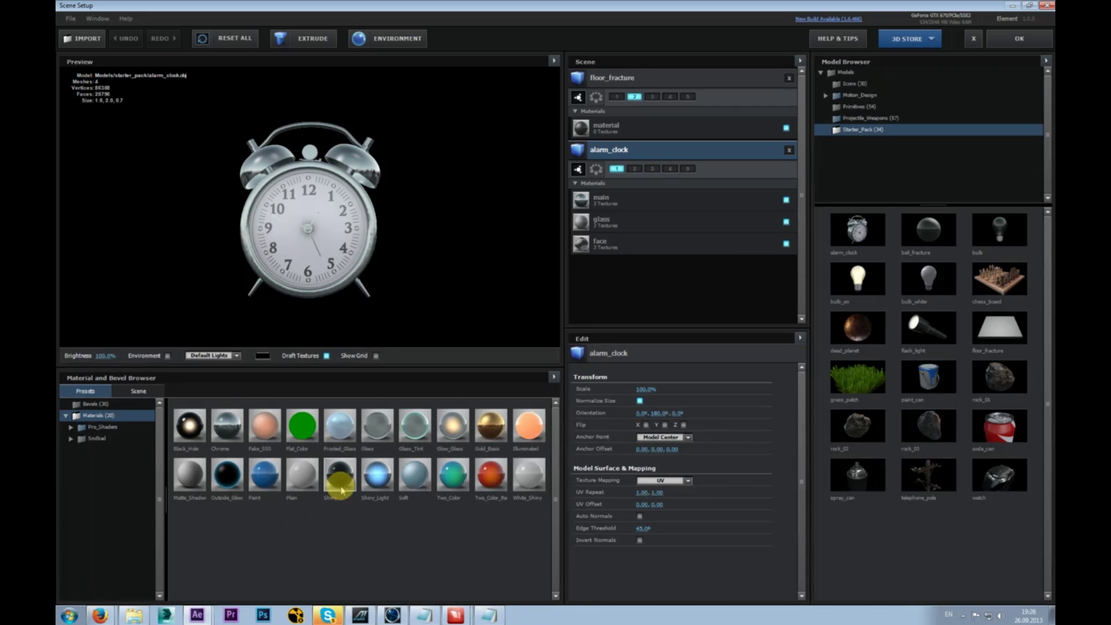
{"action": "left_click", "coordinate": [140, 395]}
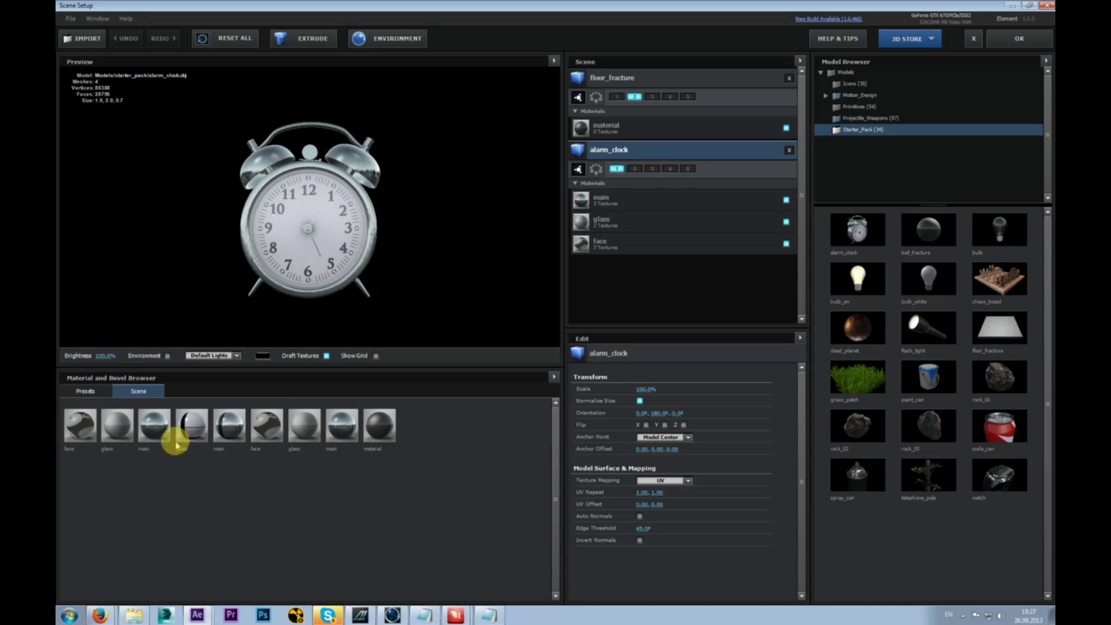
{"action": "left_click", "coordinate": [85, 391]}
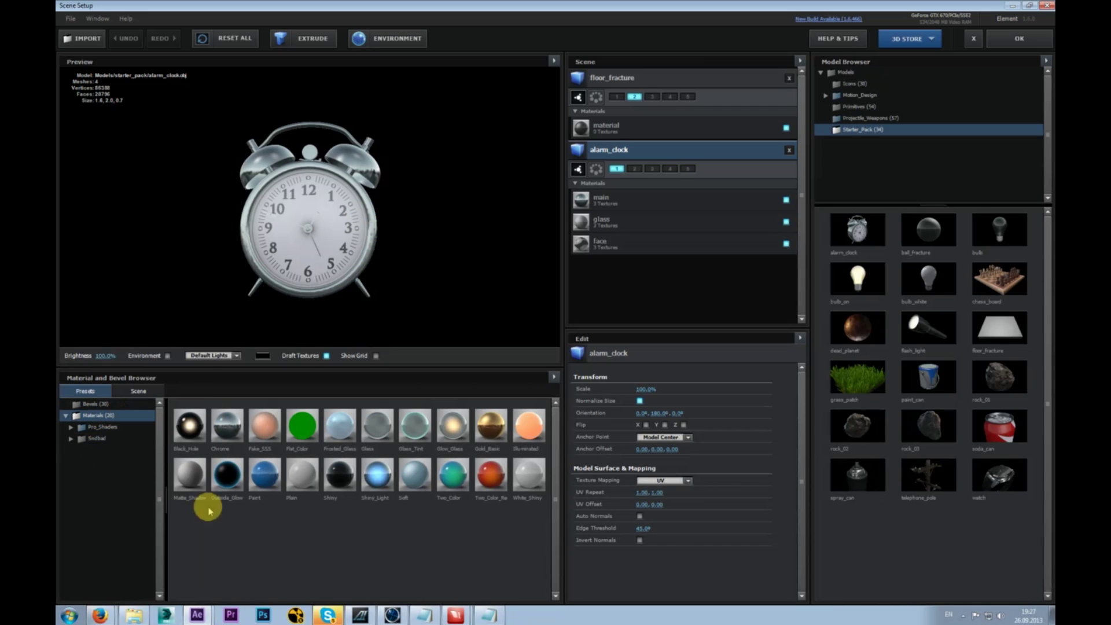
- Browse the Pro_Shaders categories, including Concrete, Metal, Plastic, Fabric and Ground, and return to the basic Materials presets
{"action": "left_click", "coordinate": [92, 428]}
{"action": "left_click", "coordinate": [105, 440]}
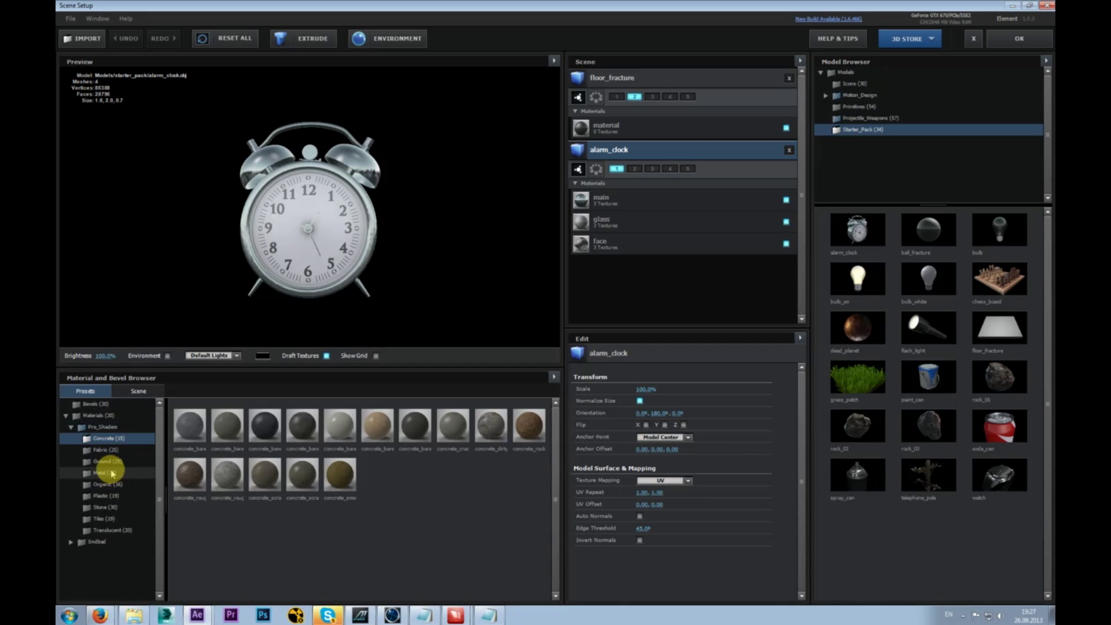
{"action": "left_click", "coordinate": [110, 472]}
{"action": "left_click", "coordinate": [107, 495]}
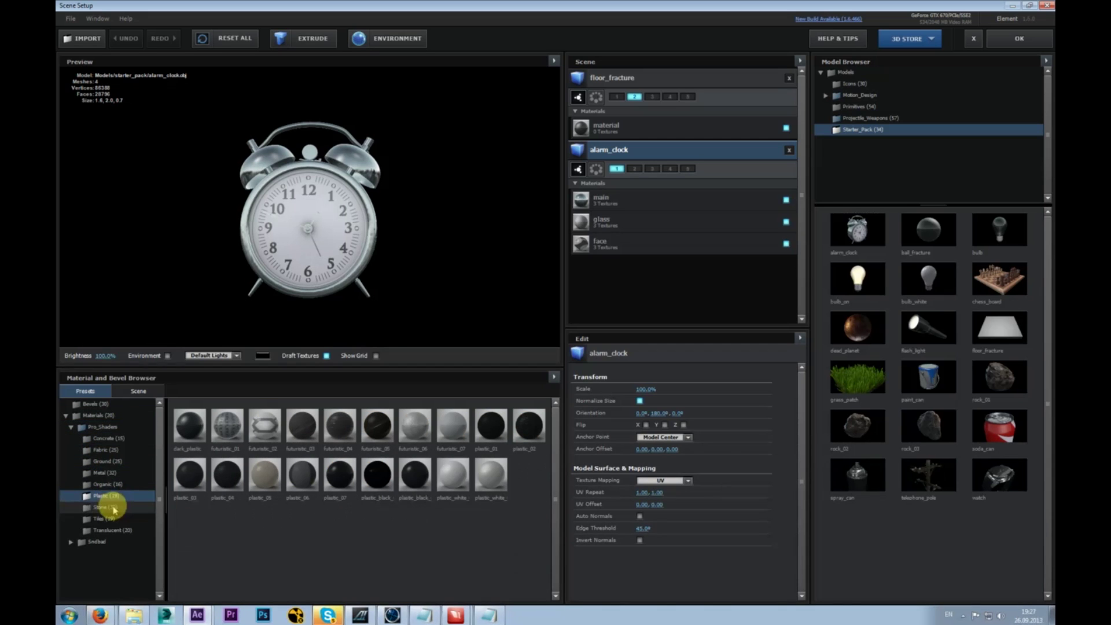
{"action": "left_click", "coordinate": [103, 427]}
{"action": "left_click", "coordinate": [107, 449]}
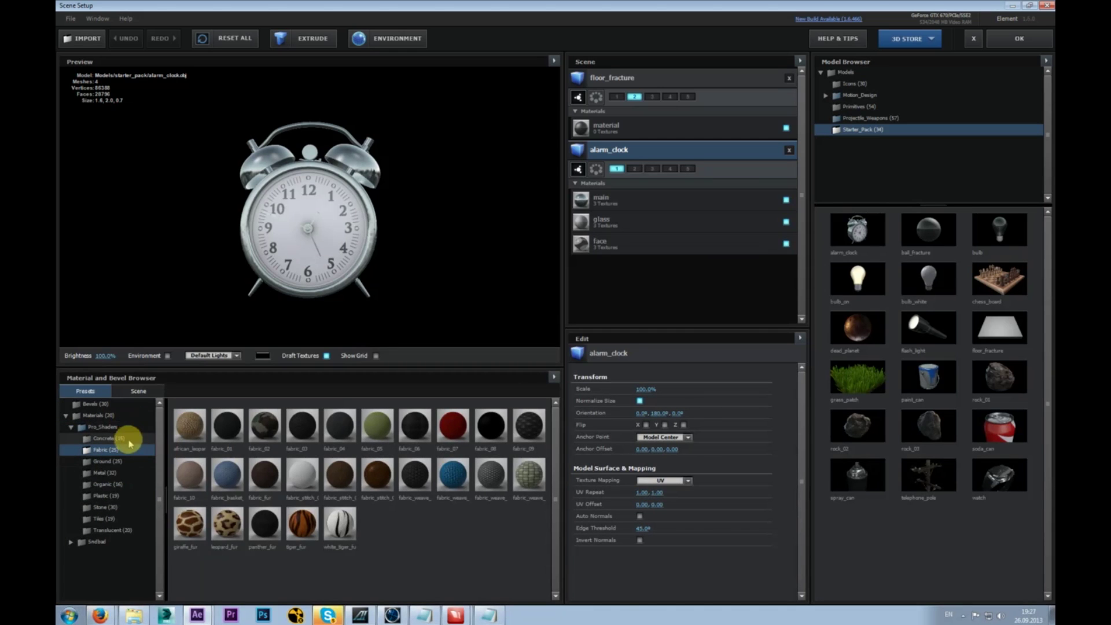
{"action": "left_click", "coordinate": [129, 440]}
{"action": "left_click", "coordinate": [111, 484]}
{"action": "left_click", "coordinate": [116, 472]}
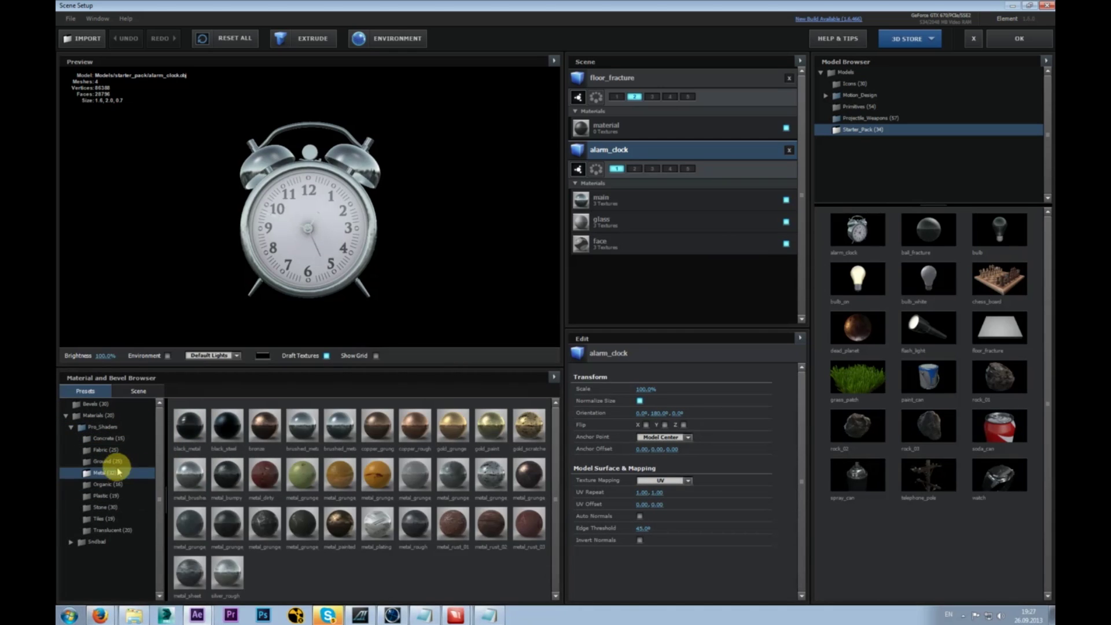
{"action": "left_click", "coordinate": [109, 461]}
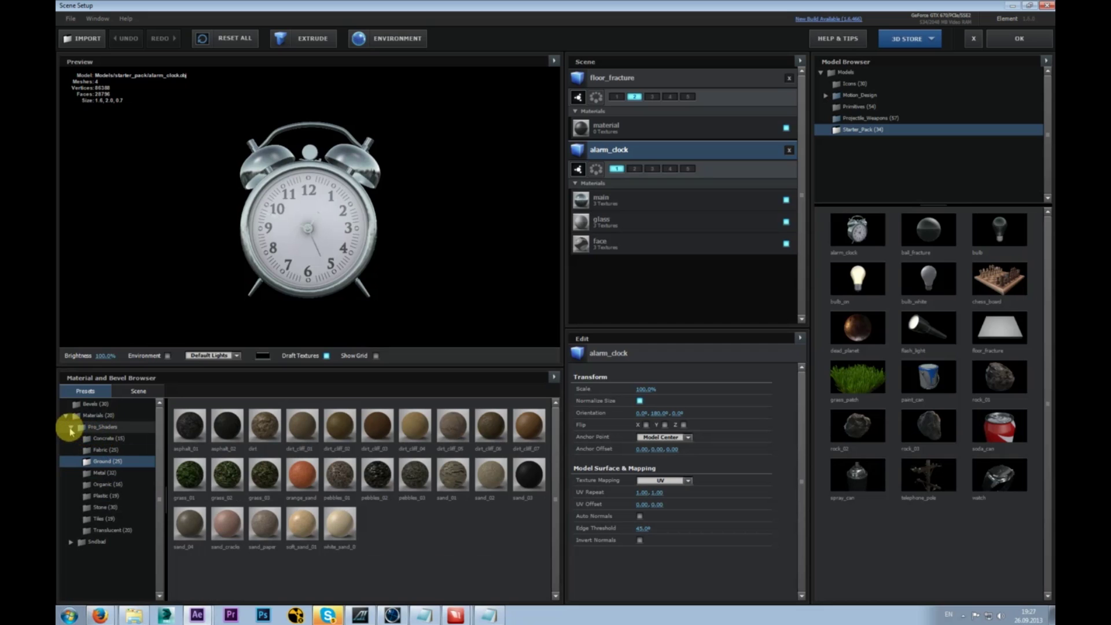
{"action": "left_click", "coordinate": [71, 429]}
{"action": "left_click", "coordinate": [71, 427]}
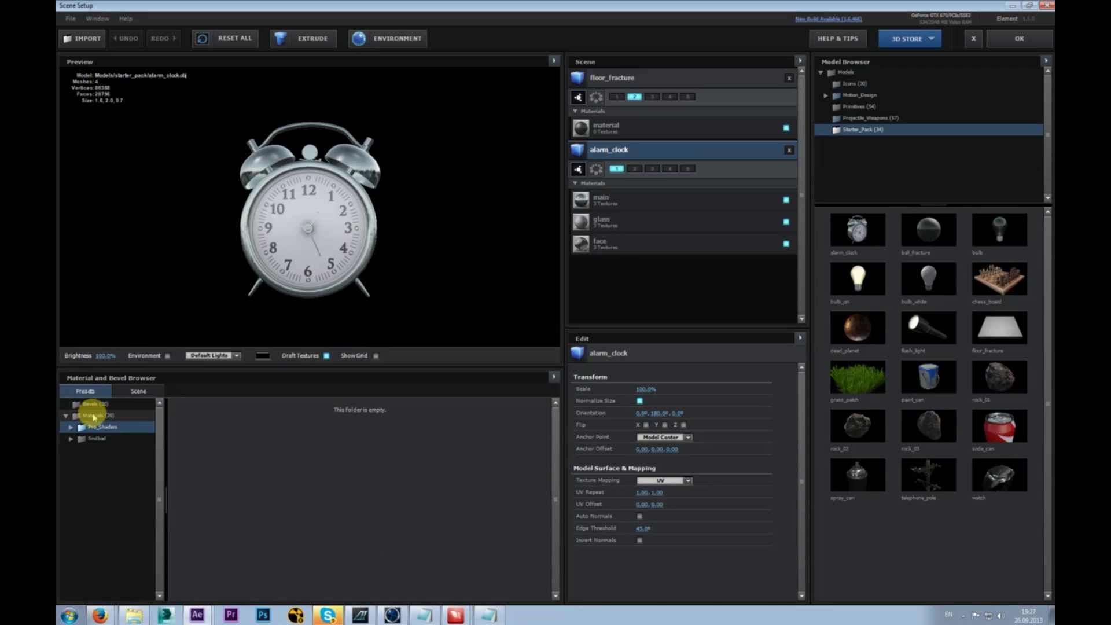
{"action": "left_click", "coordinate": [94, 415]}
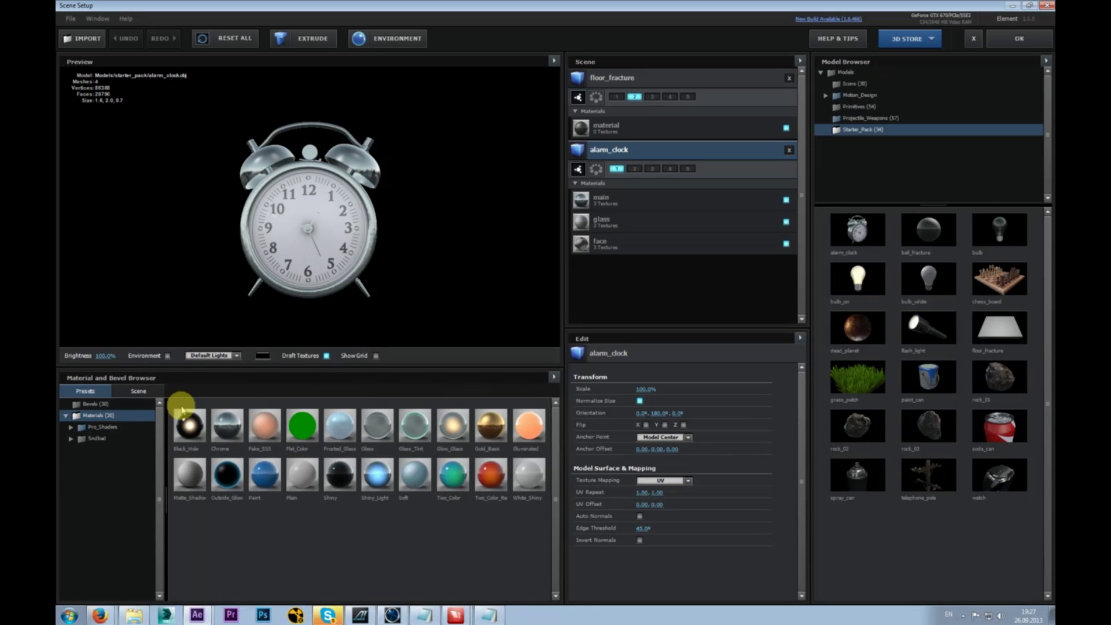
- Orbit the alarm clock preview slightly to inspect its dial, glass and metal body from different angles
{"action": "mouse_move", "coordinate": [319, 251]}
{"action": "left_mouse_down"}
{"action": "mouse_move", "coordinate": [321, 237]}
{"action": "mouse_move", "coordinate": [354, 248]}
{"action": "mouse_move", "coordinate": [389, 241]}
{"action": "mouse_move", "coordinate": [329, 255]}
{"action": "mouse_move", "coordinate": [295, 245]}
{"action": "mouse_move", "coordinate": [316, 244]}
{"action": "left_mouse_up"}
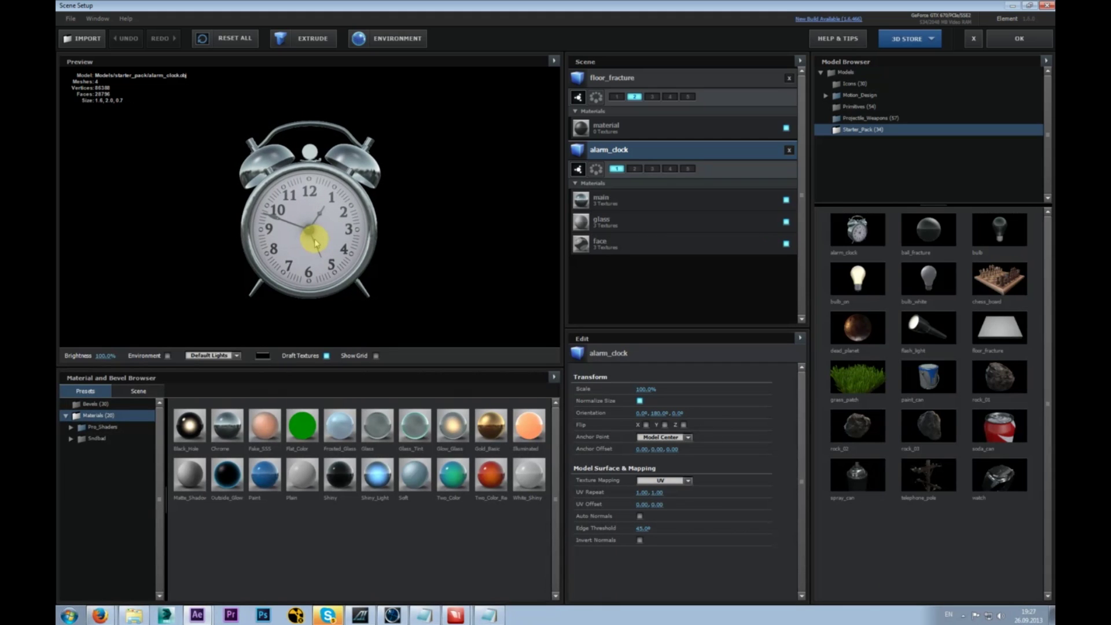
{"action": "mouse_move", "coordinate": [306, 216]}
{"action": "left_mouse_down"}
{"action": "mouse_move", "coordinate": [364, 220]}
{"action": "mouse_move", "coordinate": [325, 221]}
{"action": "left_mouse_up"}
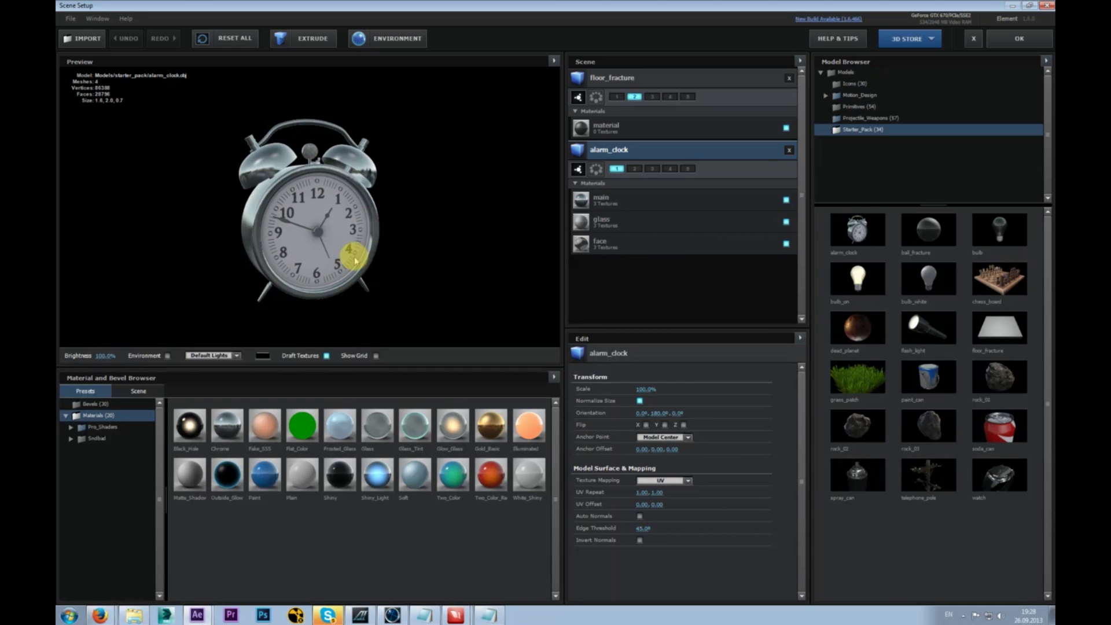
{"action": "left_click_drag", "start_coordinate": [299, 226], "coordinate": [303, 218]}
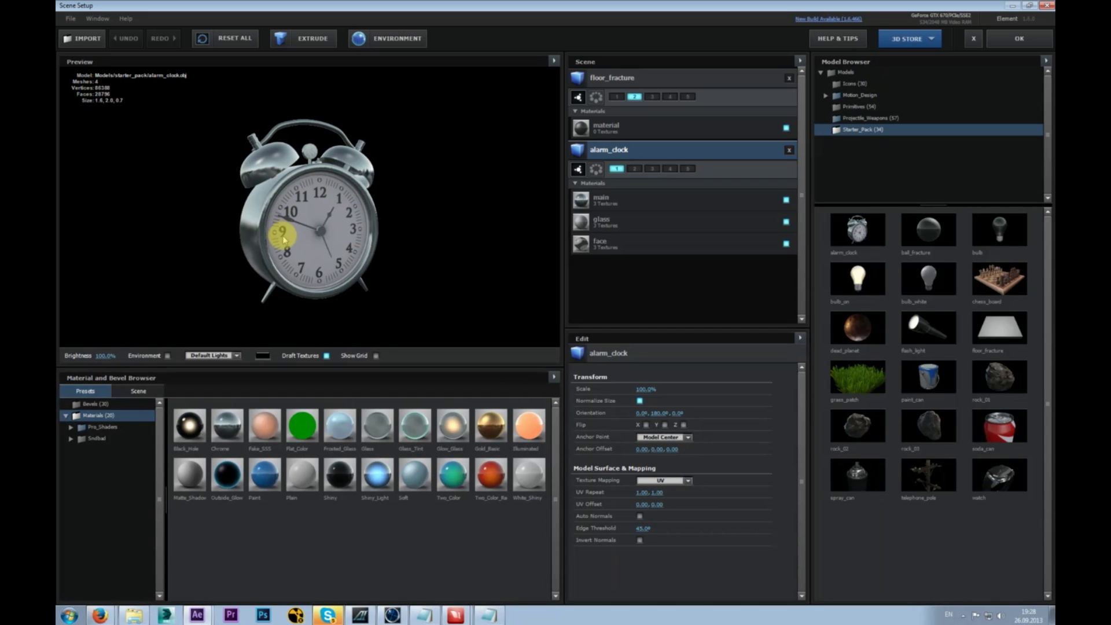
{"action": "mouse_move", "coordinate": [326, 226]}
{"action": "left_mouse_down"}
{"action": "mouse_move", "coordinate": [279, 210]}
{"action": "mouse_move", "coordinate": [292, 181]}
{"action": "mouse_move", "coordinate": [321, 229]}
{"action": "left_mouse_up"}
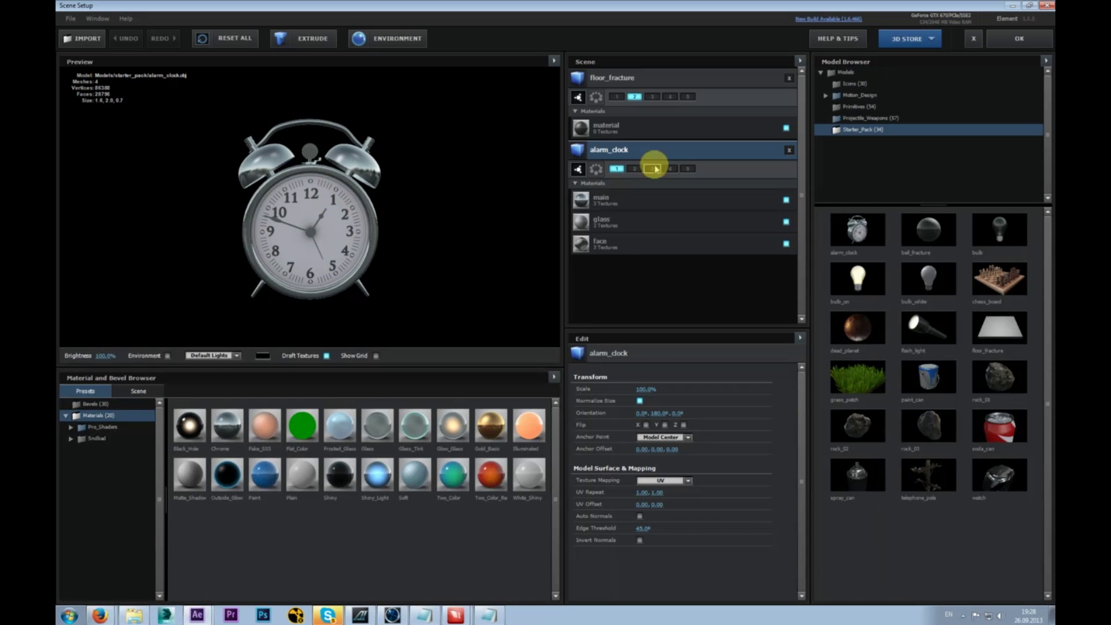
- Switch between the floor_fracture and alarm_clock objects and check the clock's Materials list
{"action": "left_click", "coordinate": [640, 76]}
{"action": "left_click", "coordinate": [662, 147]}
{"action": "left_click", "coordinate": [645, 81]}
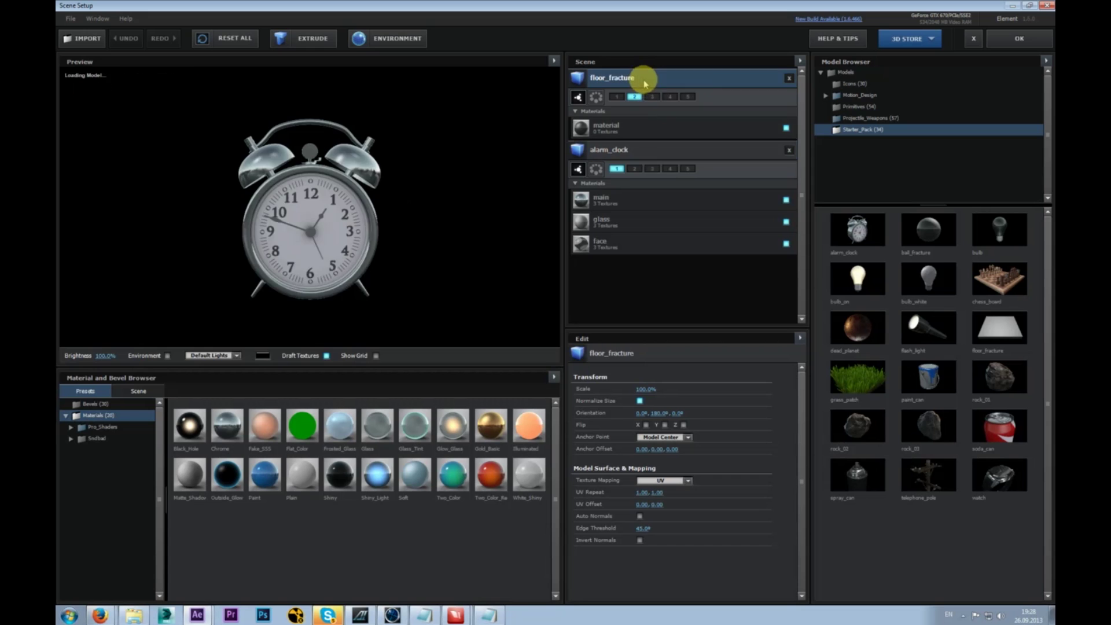
{"action": "left_click", "coordinate": [647, 149]}
{"action": "left_click", "coordinate": [576, 184]}
{"action": "left_click", "coordinate": [575, 184]}
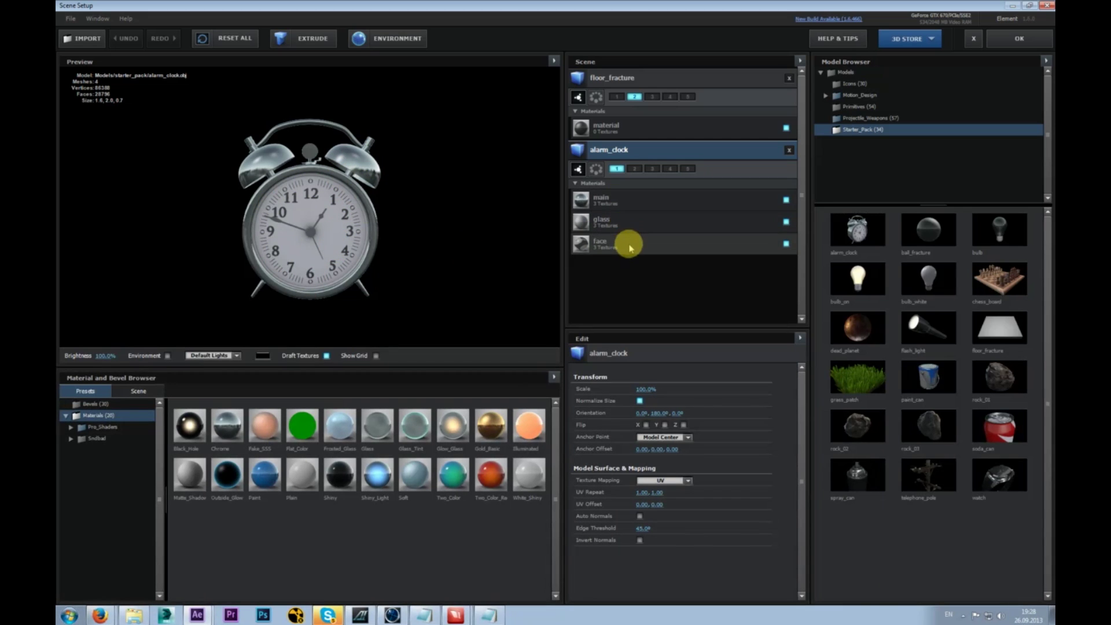
- Examine the texture and basic settings of the alarm clock's main, glass and face materials
{"action": "left_click", "coordinate": [653, 208]}
{"action": "left_click", "coordinate": [651, 222]}
{"action": "left_click", "coordinate": [654, 240]}
{"action": "left_click", "coordinate": [642, 200]}
{"action": "left_click", "coordinate": [645, 220]}
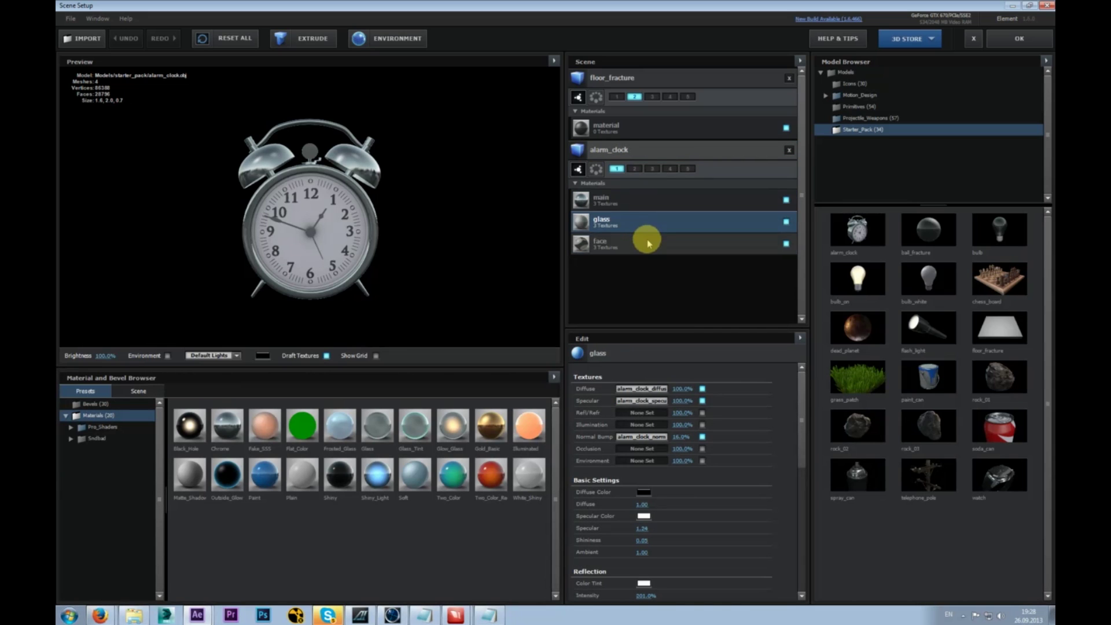
{"action": "left_click", "coordinate": [647, 242]}
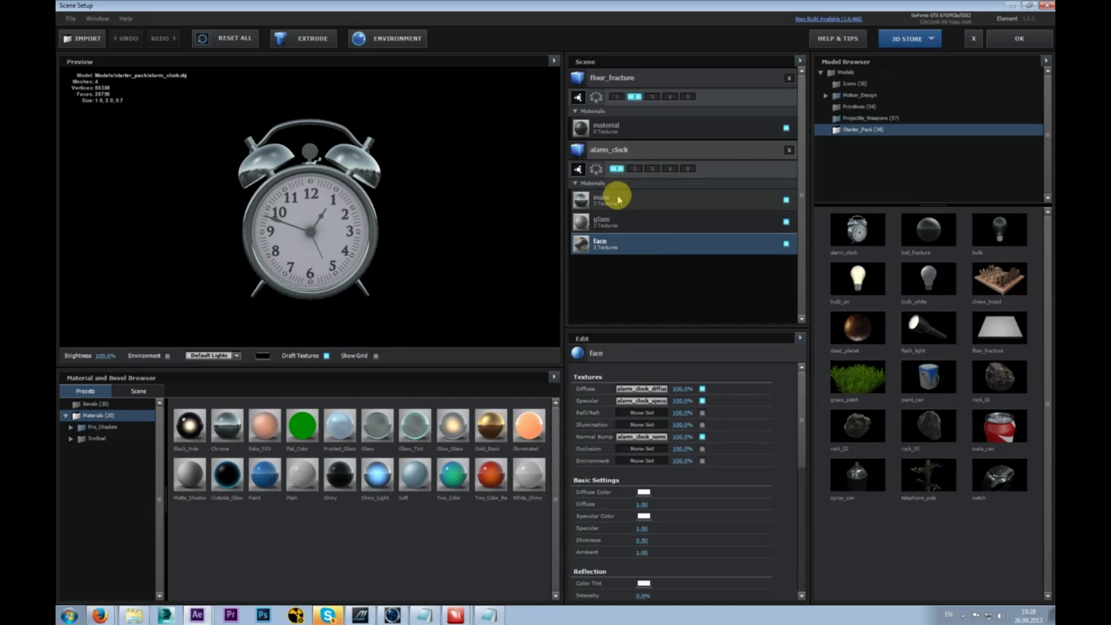
{"action": "left_click", "coordinate": [627, 220]}
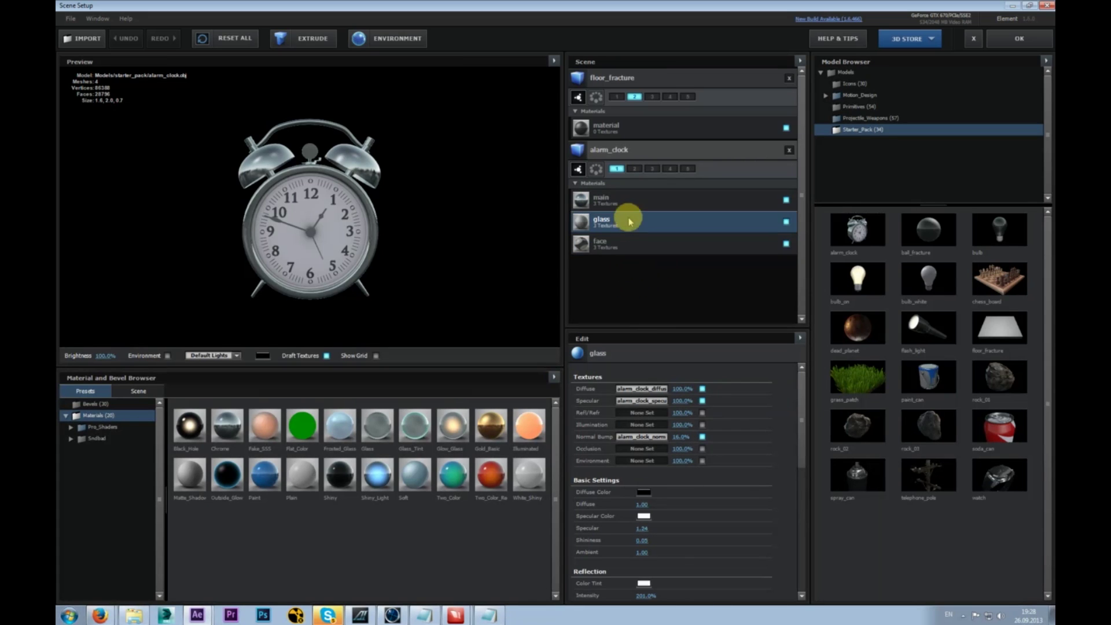
{"action": "left_click", "coordinate": [627, 202]}
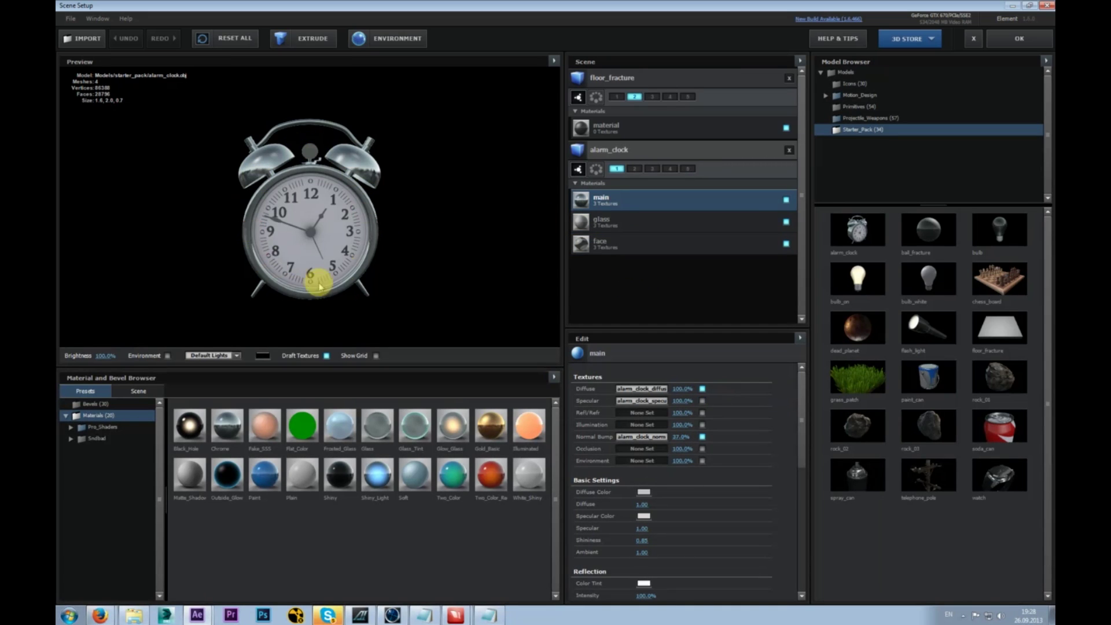
{"action": "left_click", "coordinate": [670, 224]}
{"action": "left_click", "coordinate": [669, 243]}
{"action": "left_click", "coordinate": [662, 220]}
{"action": "left_click", "coordinate": [663, 202]}
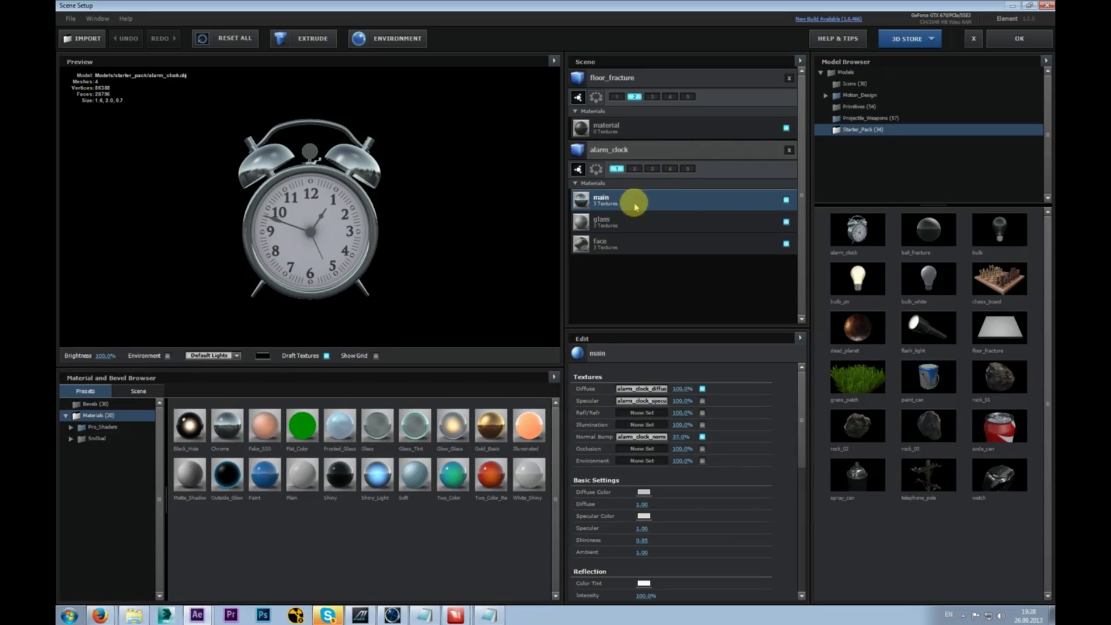
- Toggle the alarm clock's main material off and on to identify the parts it covers
{"action": "left_click", "coordinate": [785, 200]}
{"action": "left_click", "coordinate": [785, 200]}
{"action": "left_click", "coordinate": [786, 200]}
{"action": "left_click", "coordinate": [785, 200]}
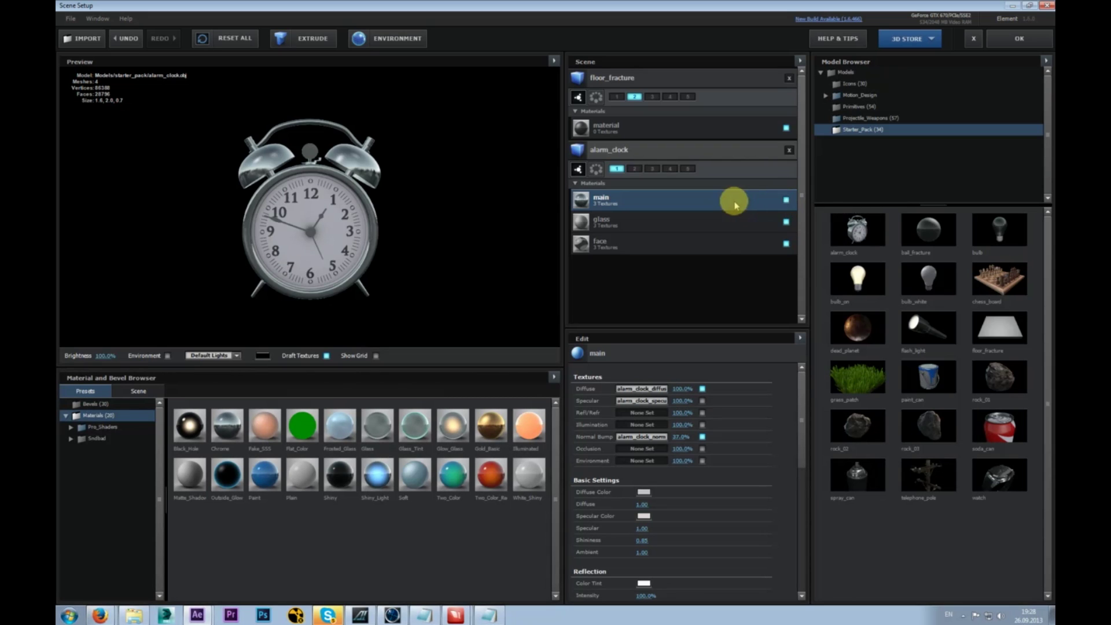
- Toggle the alarm clock's glass and face materials off and on in turn to identify the parts each one covers
{"action": "left_click", "coordinate": [785, 222]}
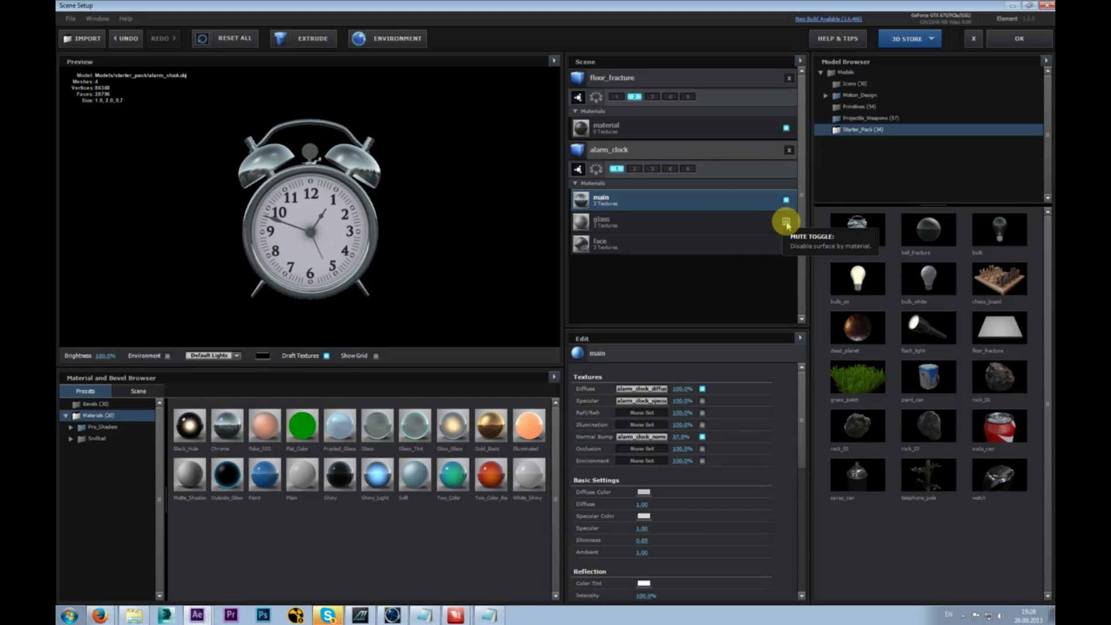
{"action": "left_click", "coordinate": [785, 222]}
{"action": "left_click", "coordinate": [726, 224]}
{"action": "left_click", "coordinate": [788, 224]}
{"action": "left_click", "coordinate": [787, 223]}
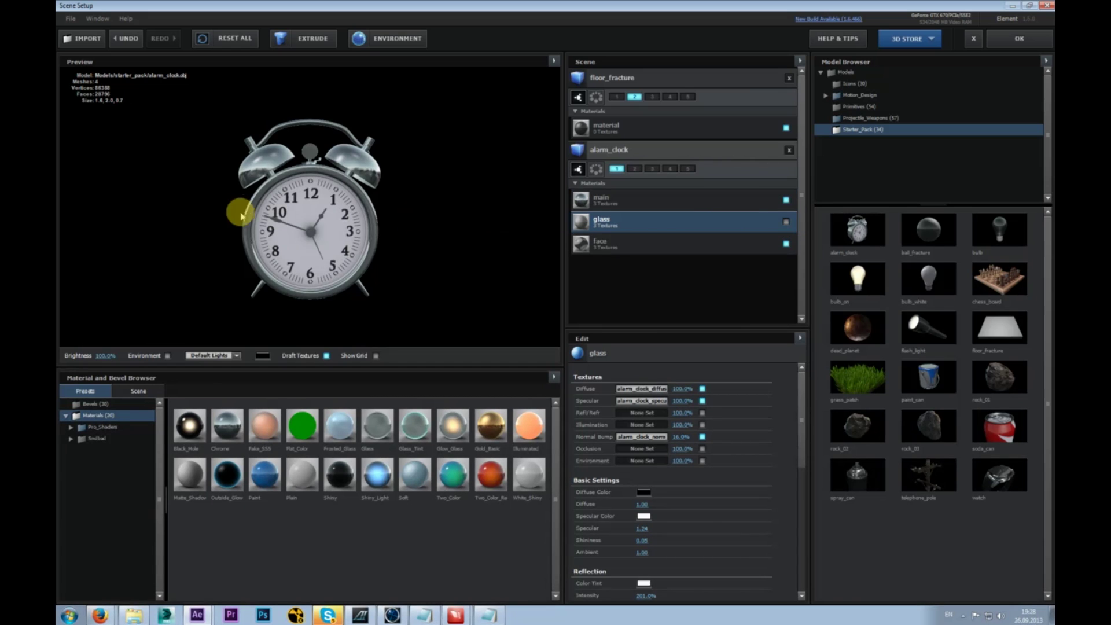
{"action": "left_click", "coordinate": [786, 243]}
{"action": "left_click", "coordinate": [786, 244]}
{"action": "left_click", "coordinate": [786, 243]}
{"action": "left_click", "coordinate": [786, 243]}
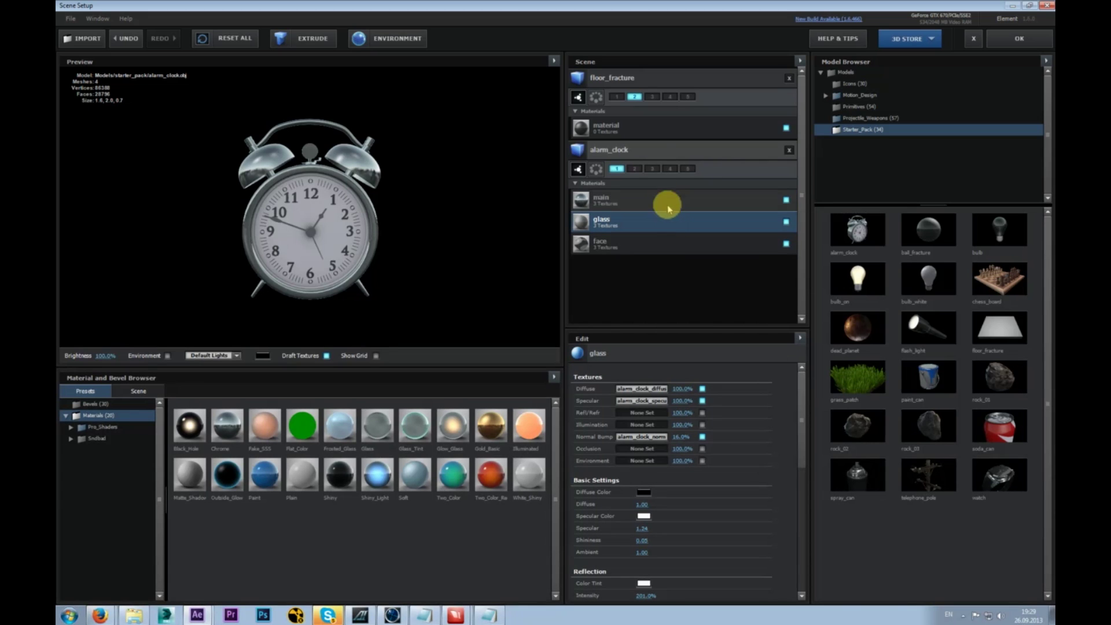
- Select the alarm clock's main material and orbit the preview slightly to examine the body, bells and dial
{"action": "left_click", "coordinate": [620, 200]}
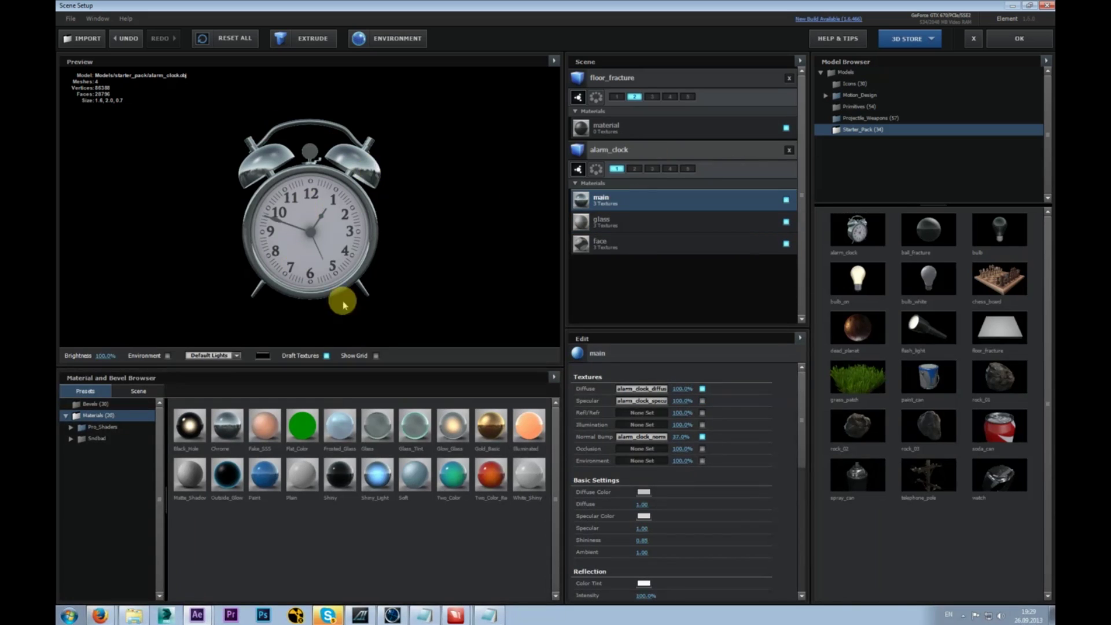
{"action": "mouse_move", "coordinate": [327, 221]}
{"action": "left_mouse_down"}
{"action": "mouse_move", "coordinate": [429, 218]}
{"action": "mouse_move", "coordinate": [308, 212]}
{"action": "left_mouse_up"}
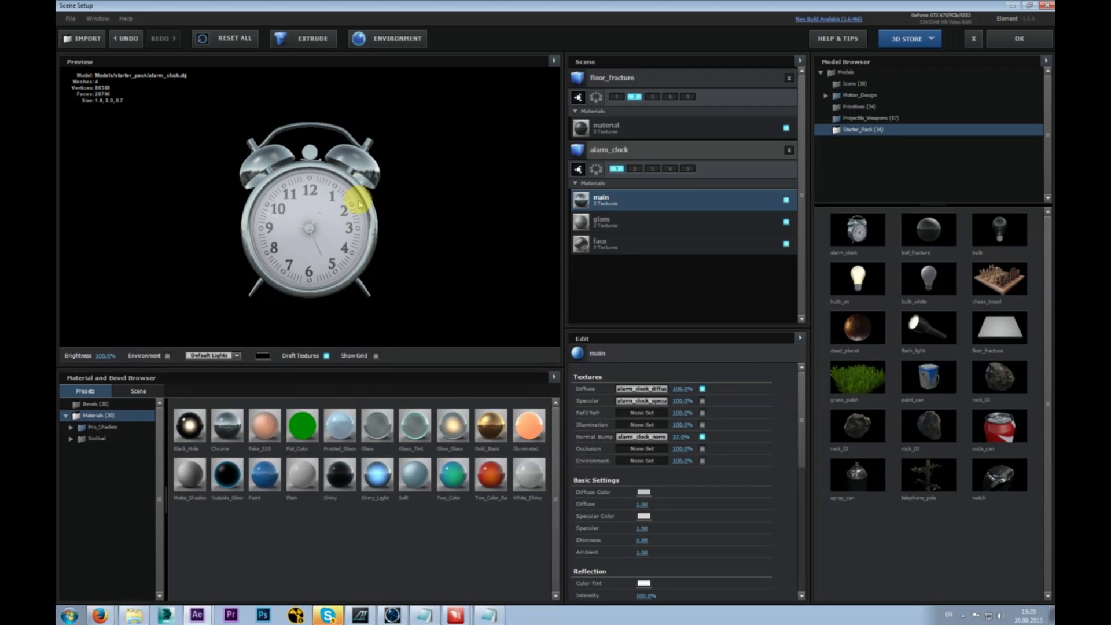
{"action": "mouse_move", "coordinate": [329, 237]}
{"action": "left_mouse_down"}
{"action": "mouse_move", "coordinate": [377, 241]}
{"action": "mouse_move", "coordinate": [300, 265]}
{"action": "mouse_move", "coordinate": [331, 241]}
{"action": "left_mouse_up"}
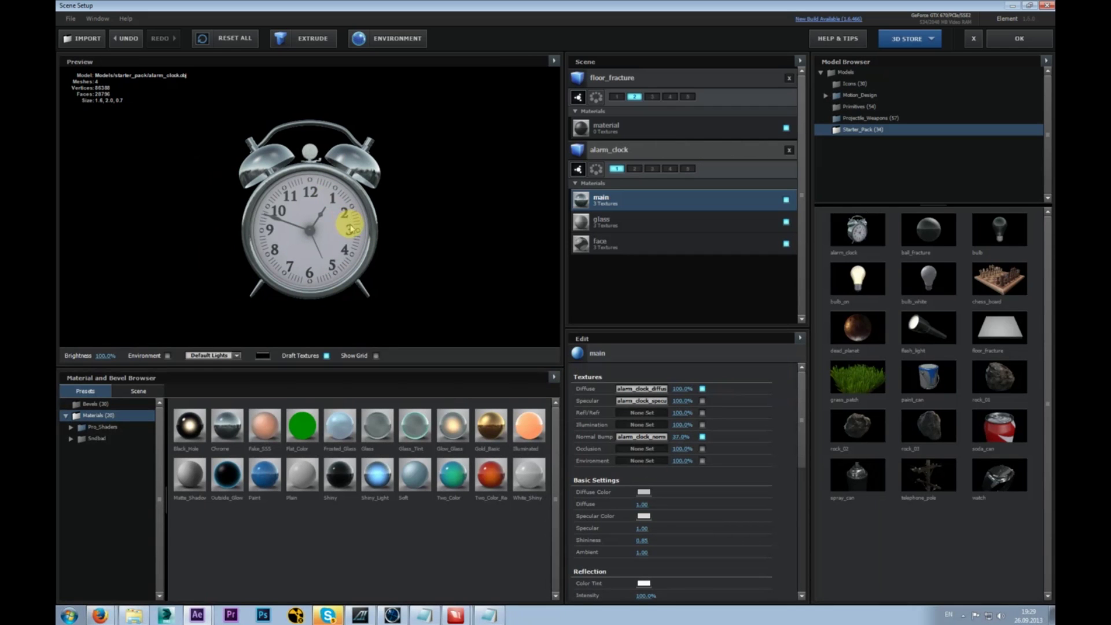
{"action": "mouse_move", "coordinate": [323, 218]}
{"action": "left_mouse_down"}
{"action": "mouse_move", "coordinate": [407, 218]}
{"action": "mouse_move", "coordinate": [321, 197]}
{"action": "mouse_move", "coordinate": [330, 206]}
{"action": "left_mouse_up"}
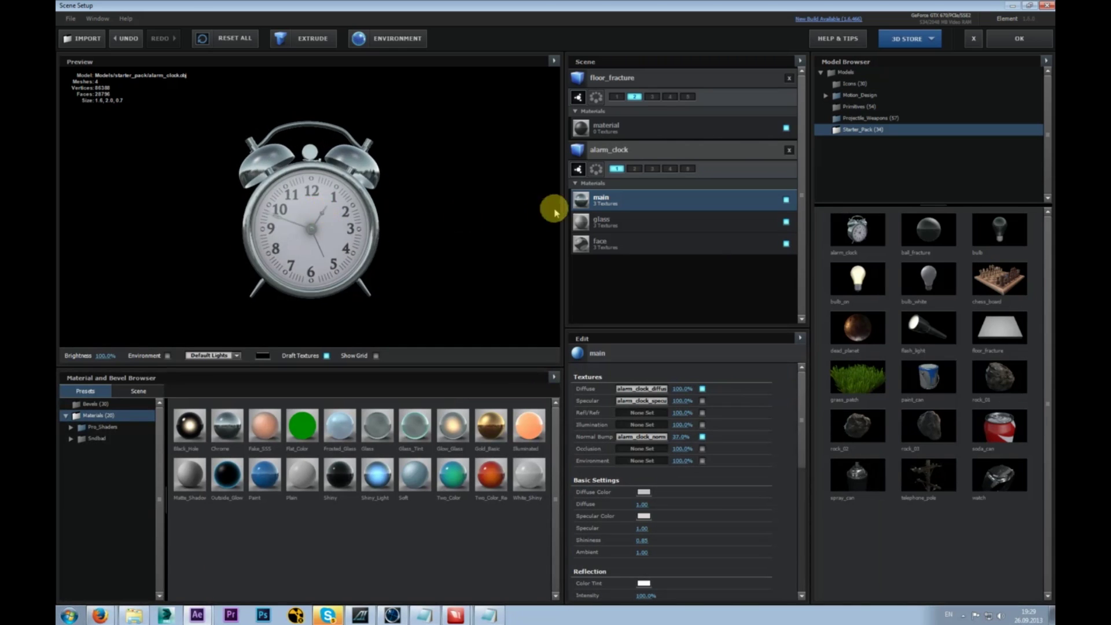
- Try the Chrome preset on the alarm clock's main material and examine the body from the side
{"action": "left_click_drag", "start_coordinate": [247, 252], "coordinate": [298, 248]}
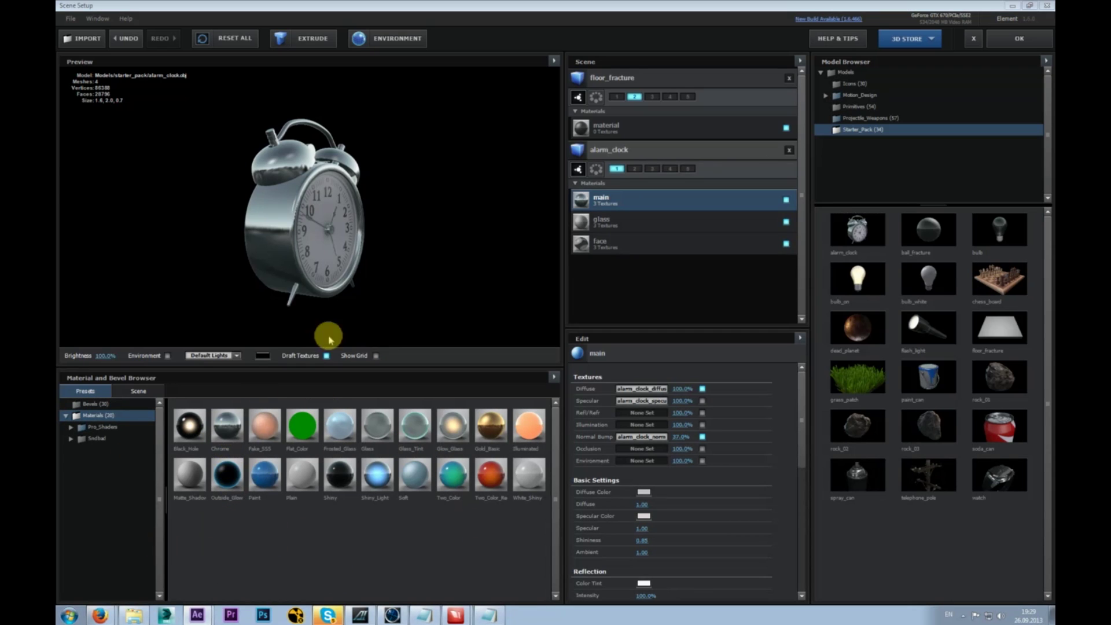
{"action": "left_click_drag", "start_coordinate": [629, 205], "coordinate": [628, 202]}
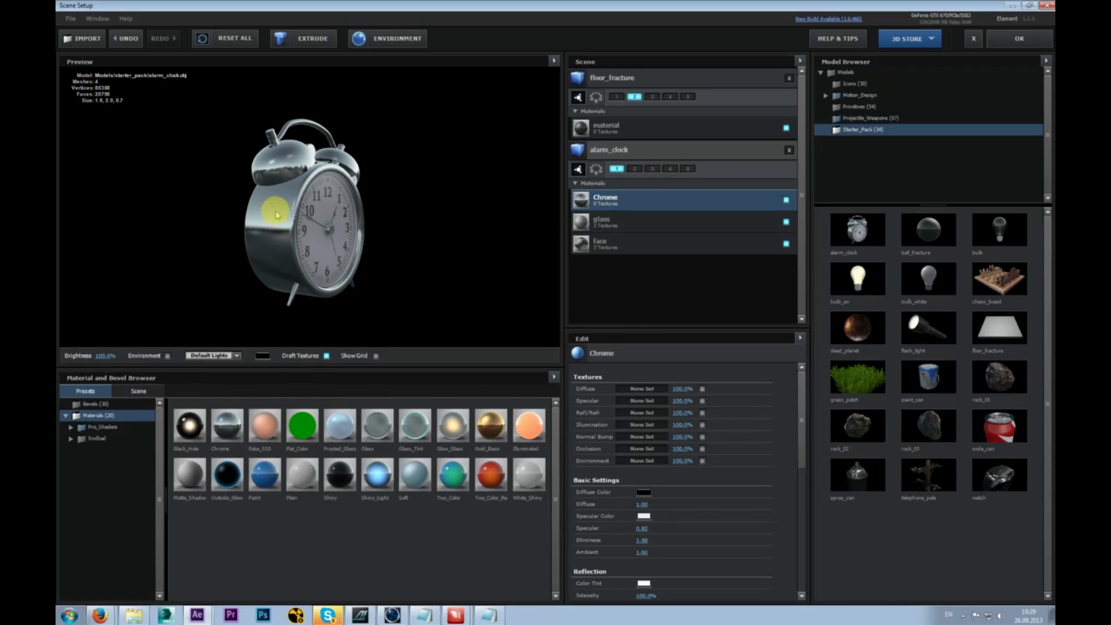
{"action": "left_click_drag", "start_coordinate": [308, 225], "coordinate": [318, 220]}
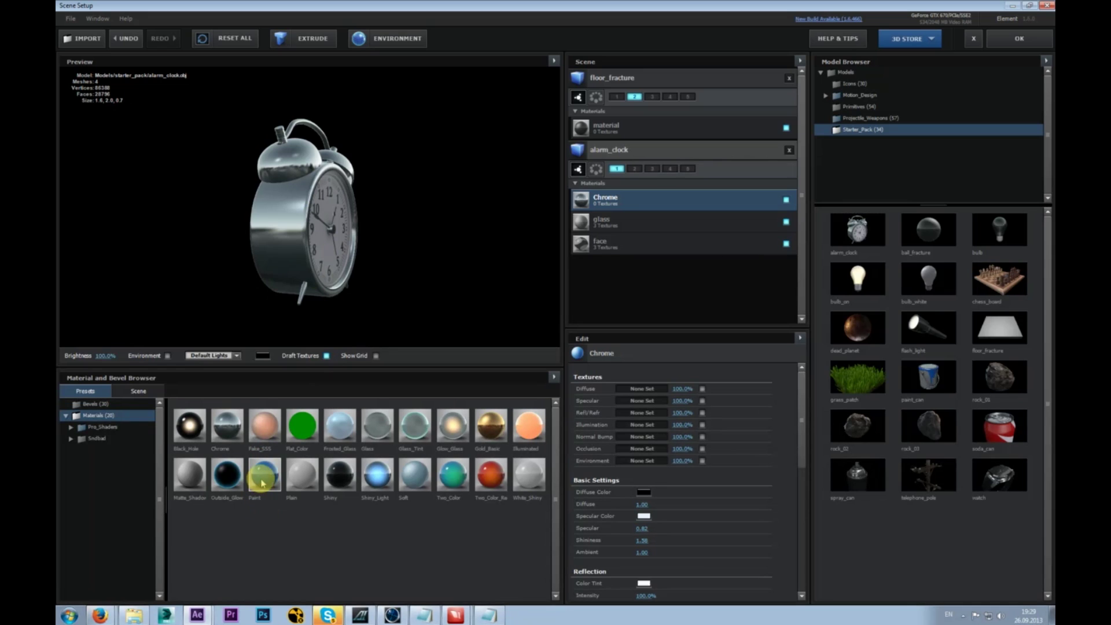
- Try the Paint preset on the clock's body material, view it from the front, and undo back to the original main material
{"action": "mouse_move", "coordinate": [272, 481]}
{"action": "left_mouse_down"}
{"action": "mouse_move", "coordinate": [355, 391]}
{"action": "mouse_move", "coordinate": [587, 228]}
{"action": "mouse_move", "coordinate": [641, 205]}
{"action": "left_mouse_up"}
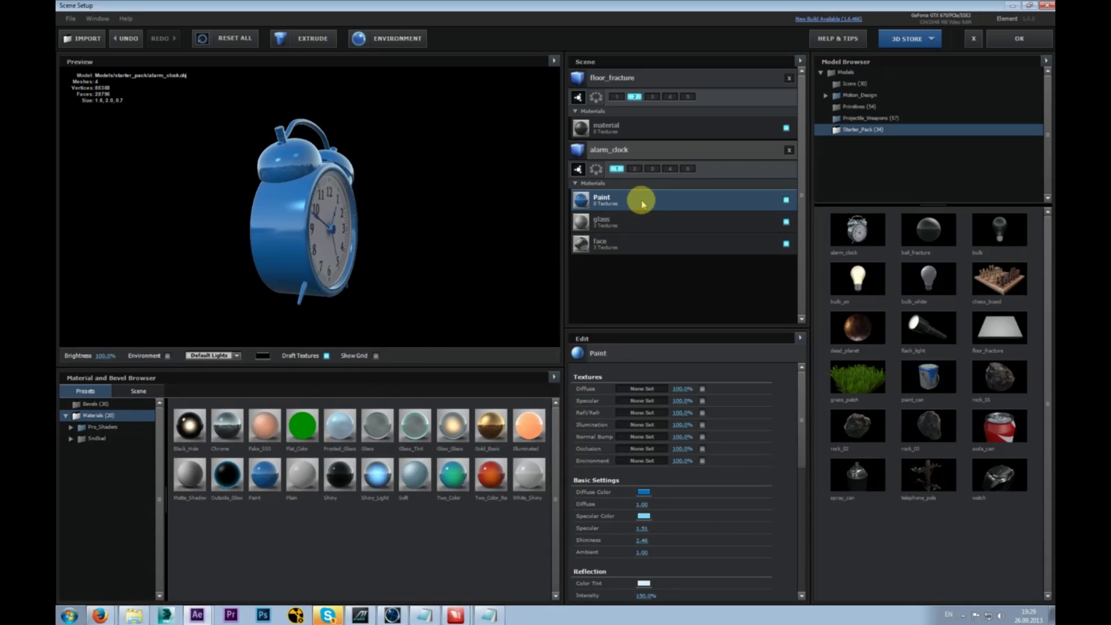
{"action": "left_click_drag", "start_coordinate": [318, 236], "coordinate": [283, 240]}
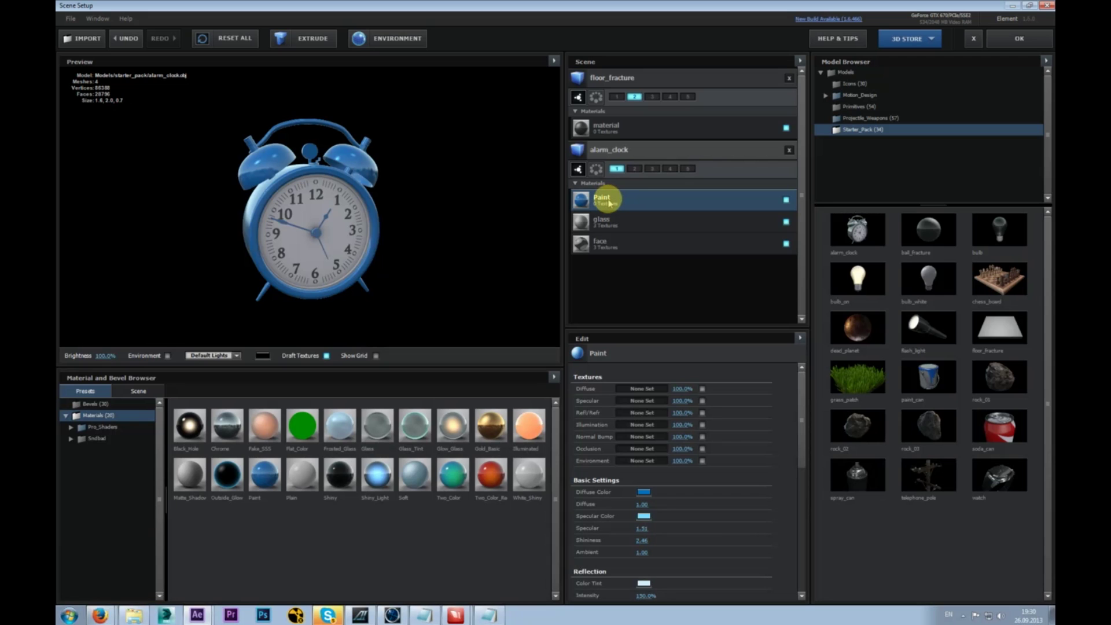
{"action": "key", "text": "ctrl+z"}
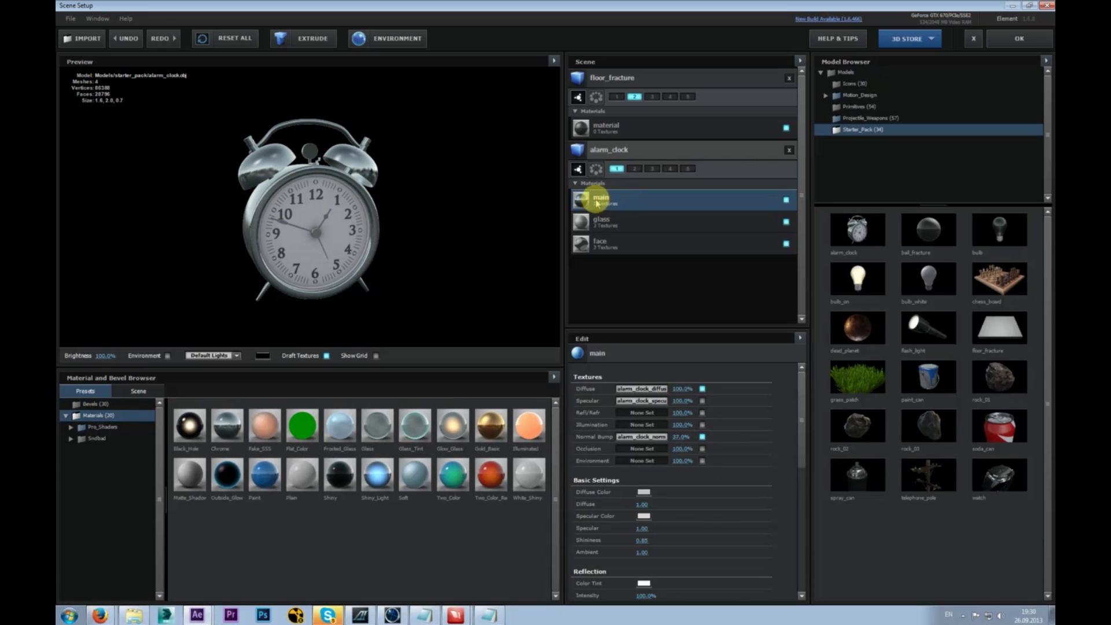
- Replace the alarm clock's main material with the Paint preset and check the clock from the front
{"action": "left_click_drag", "start_coordinate": [264, 473], "coordinate": [619, 201]}
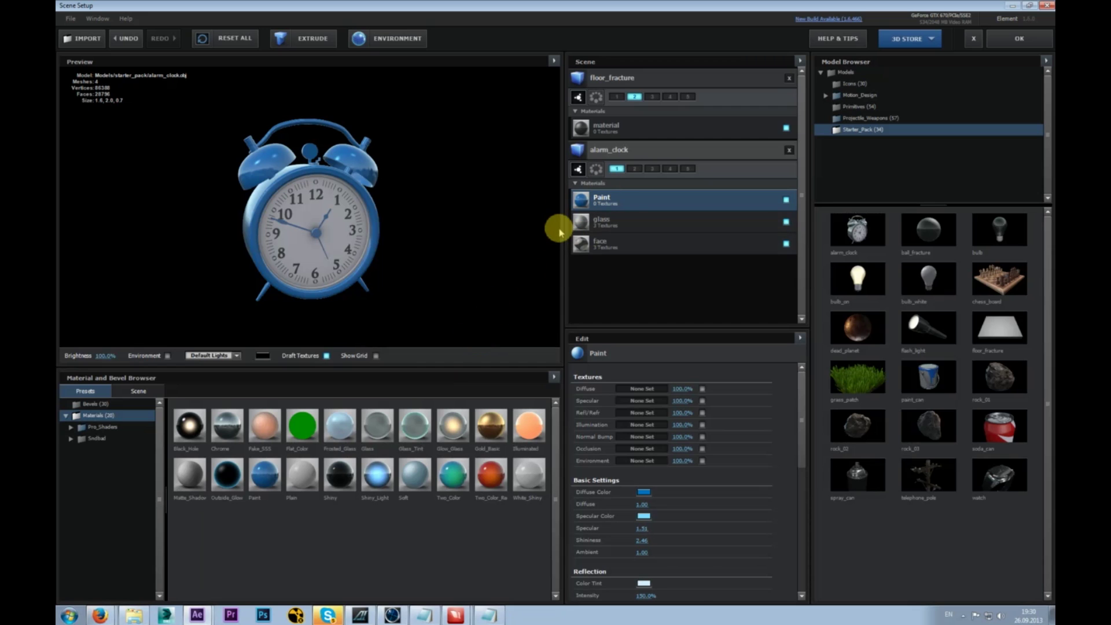
{"action": "mouse_move", "coordinate": [358, 220]}
{"action": "left_mouse_down"}
{"action": "mouse_move", "coordinate": [471, 203]}
{"action": "mouse_move", "coordinate": [501, 219]}
{"action": "mouse_move", "coordinate": [365, 193]}
{"action": "mouse_move", "coordinate": [302, 198]}
{"action": "mouse_move", "coordinate": [349, 217]}
{"action": "mouse_move", "coordinate": [344, 229]}
{"action": "left_mouse_up"}
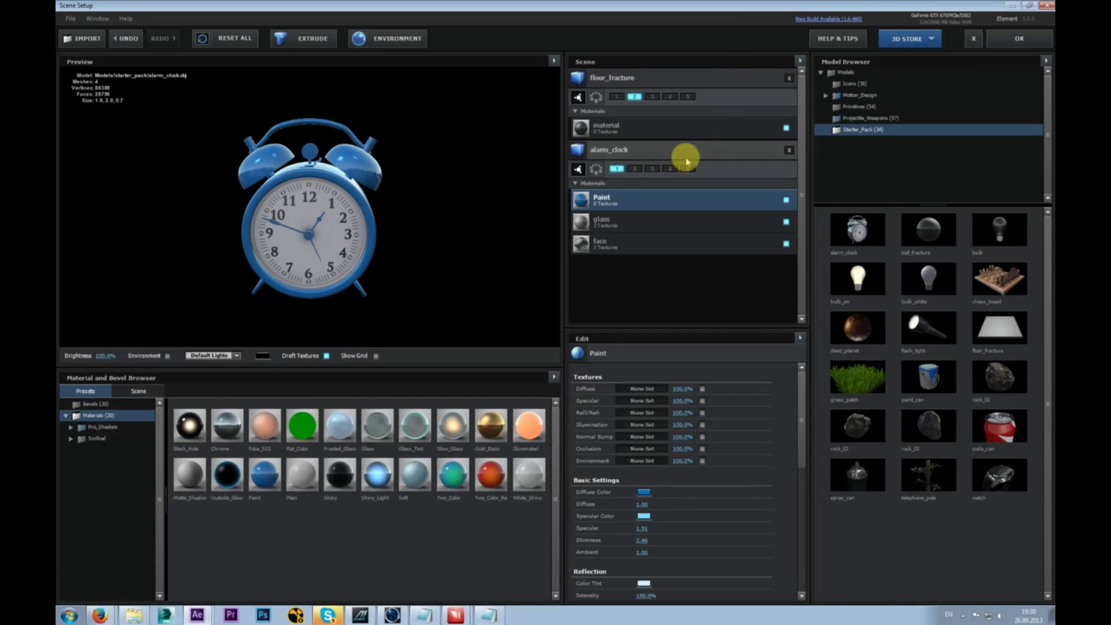
{"action": "left_click_drag", "start_coordinate": [333, 213], "coordinate": [307, 231]}
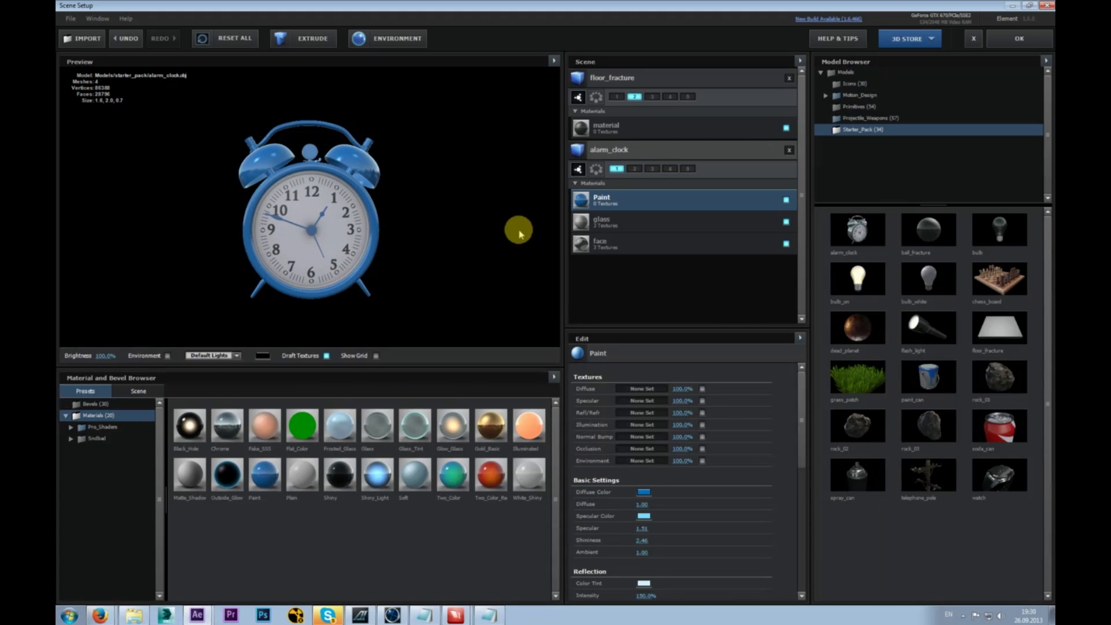
- Compare the floor_fracture and alarm_clock objects' settings, and examine the clock's Paint, glass and face materials in turn
{"action": "left_click", "coordinate": [651, 81]}
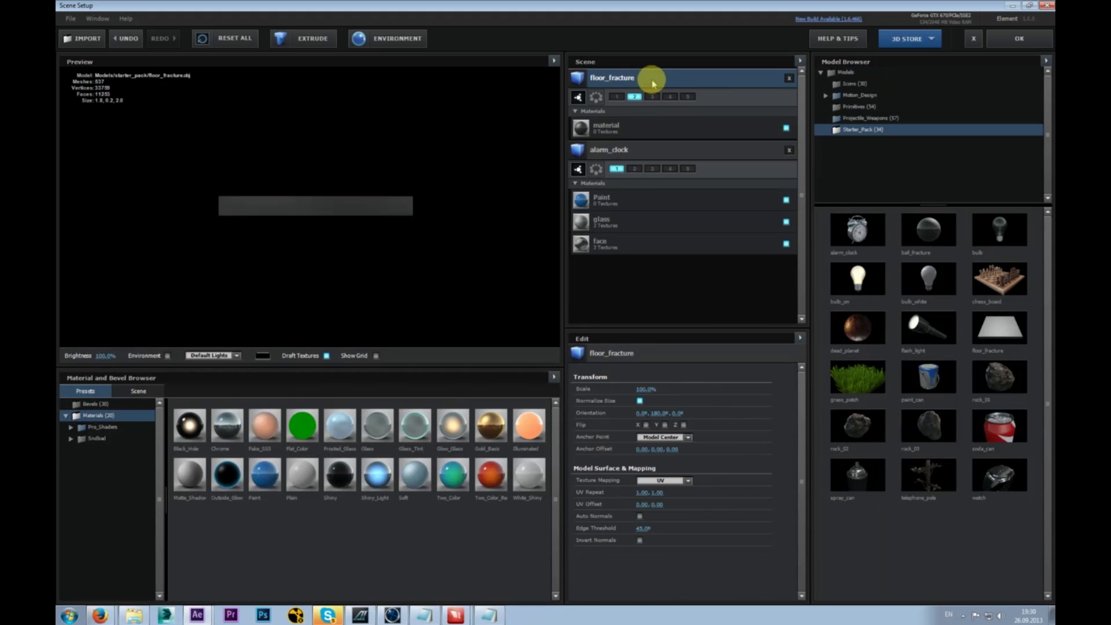
{"action": "left_click", "coordinate": [659, 149]}
{"action": "mouse_move", "coordinate": [198, 230]}
{"action": "left_mouse_down"}
{"action": "mouse_move", "coordinate": [362, 218]}
{"action": "mouse_move", "coordinate": [266, 207]}
{"action": "left_mouse_up"}
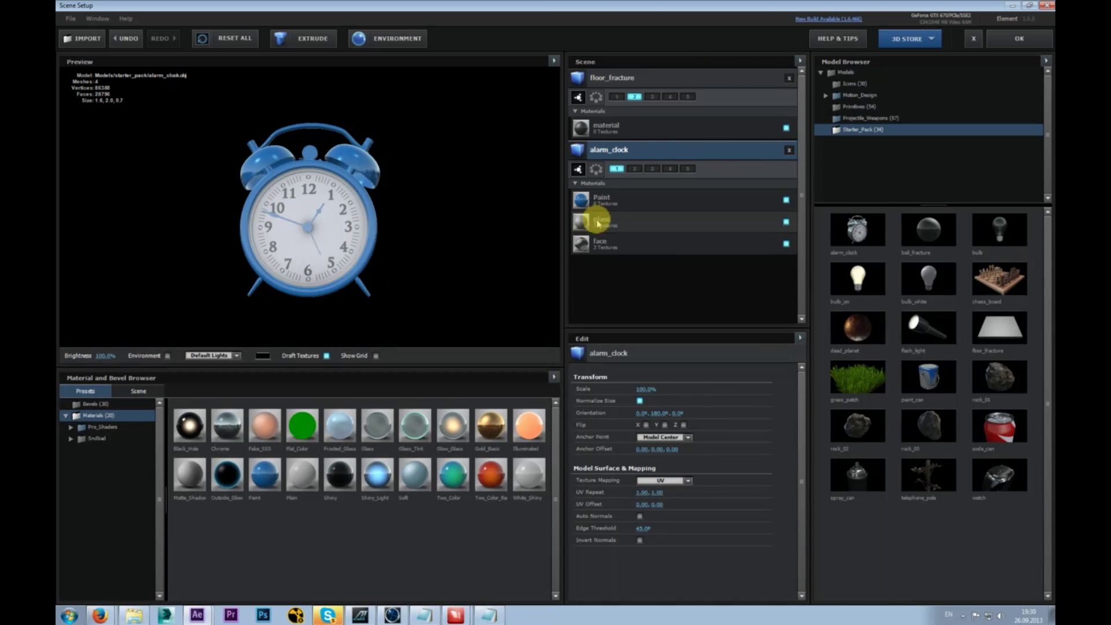
{"action": "left_click", "coordinate": [620, 202]}
{"action": "left_click", "coordinate": [624, 226]}
{"action": "left_click", "coordinate": [624, 245]}
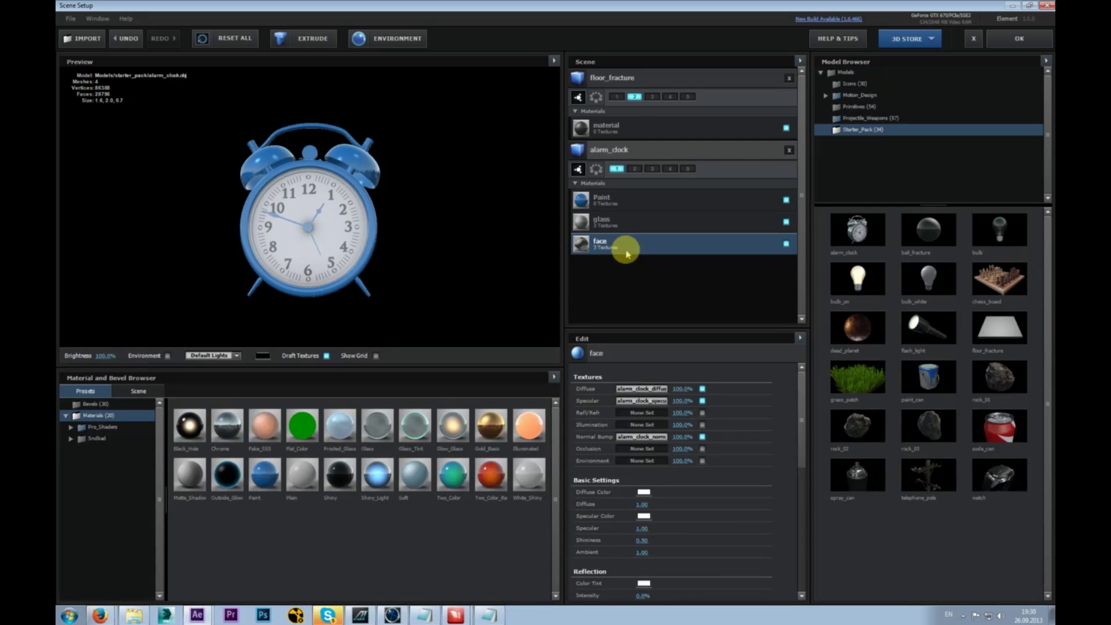
{"action": "left_click", "coordinate": [626, 199]}
{"action": "left_click", "coordinate": [630, 225]}
{"action": "left_click", "coordinate": [629, 243]}
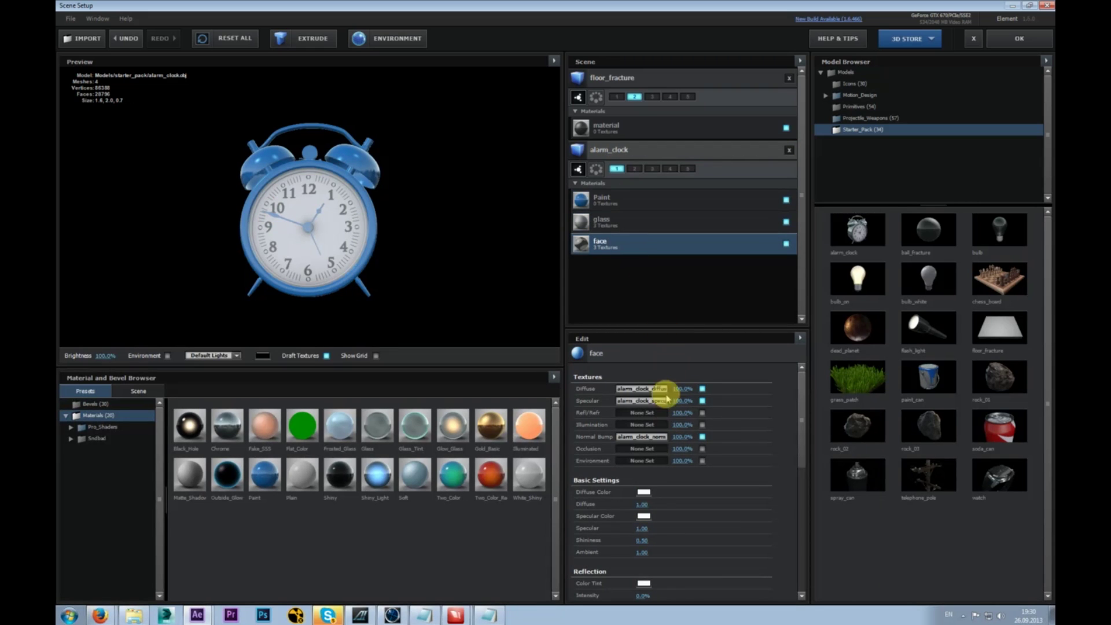
{"action": "left_click_drag", "start_coordinate": [808, 395], "coordinate": [791, 354]}
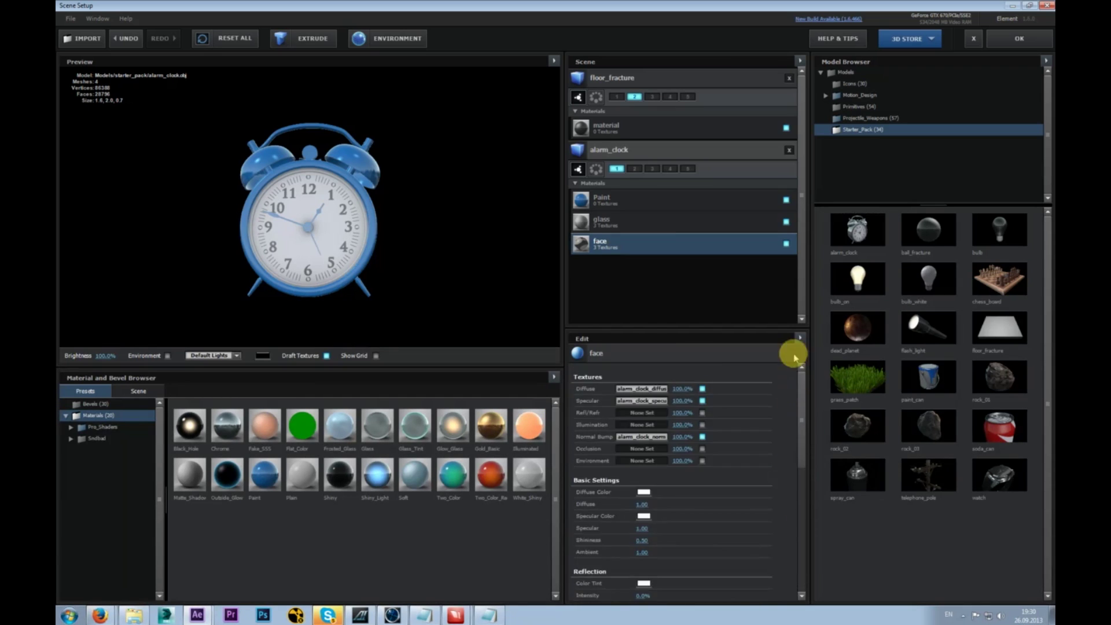
- Orbit the alarm clock preview slightly to examine how light falls on the painted body and the dial
{"action": "left_click_drag", "start_coordinate": [341, 213], "coordinate": [312, 249]}
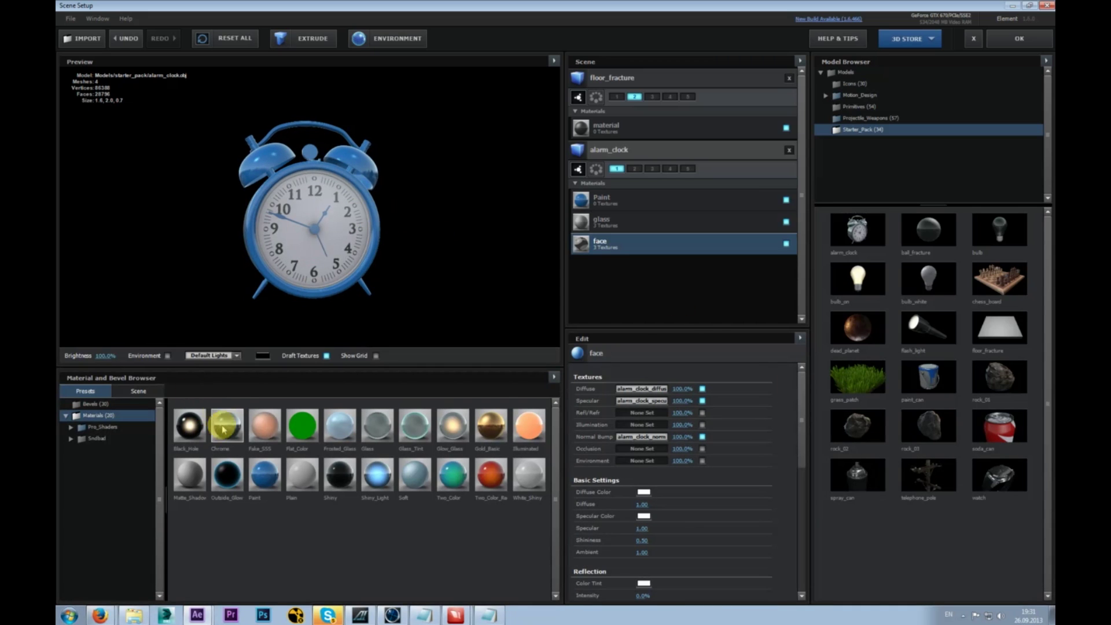
{"action": "left_click_drag", "start_coordinate": [318, 255], "coordinate": [296, 206]}
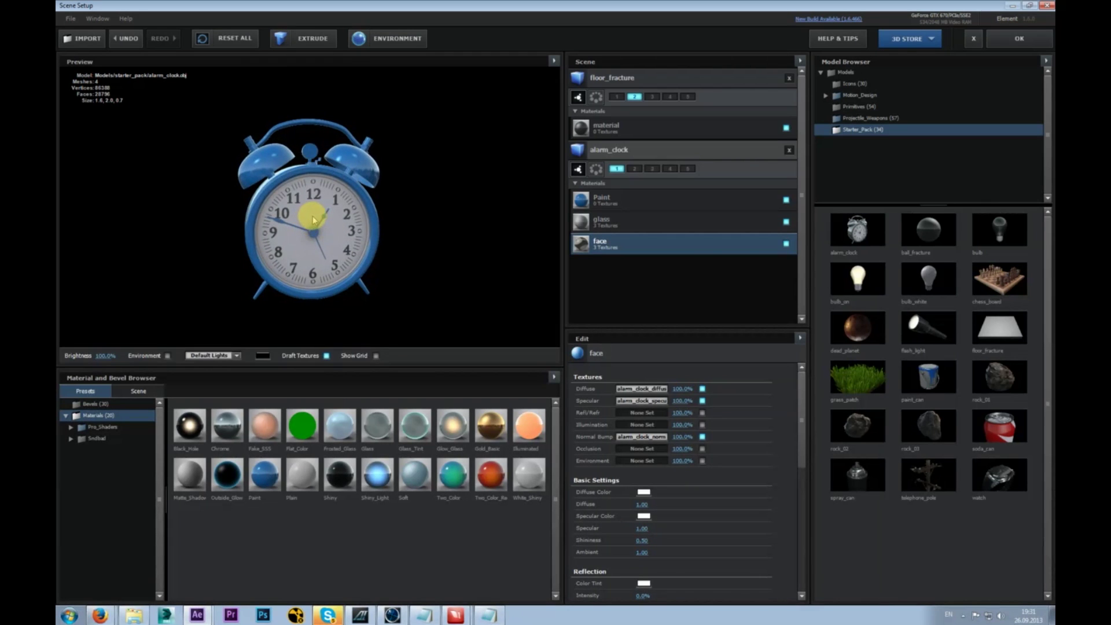
{"action": "scroll", "coordinate": [313, 220], "scroll_direction": "up", "scroll_amount": 5}
{"action": "scroll", "coordinate": [313, 220], "scroll_direction": "down", "scroll_amount": 2}
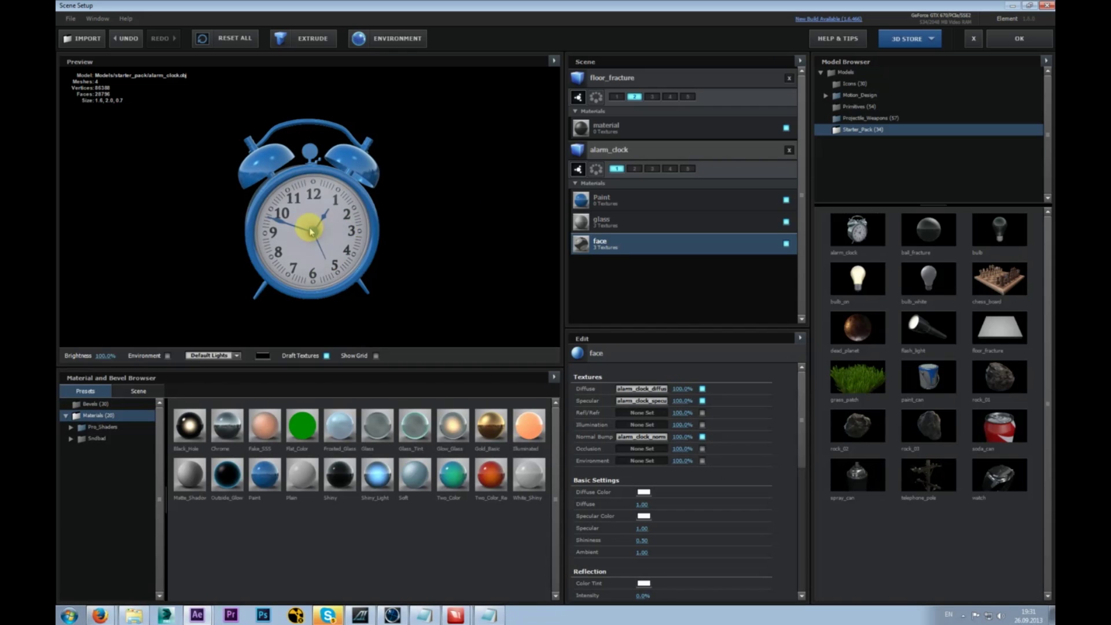
{"action": "mouse_move", "coordinate": [314, 224]}
{"action": "left_mouse_down"}
{"action": "mouse_move", "coordinate": [351, 218]}
{"action": "mouse_move", "coordinate": [303, 218]}
{"action": "mouse_move", "coordinate": [316, 214]}
{"action": "left_mouse_up"}
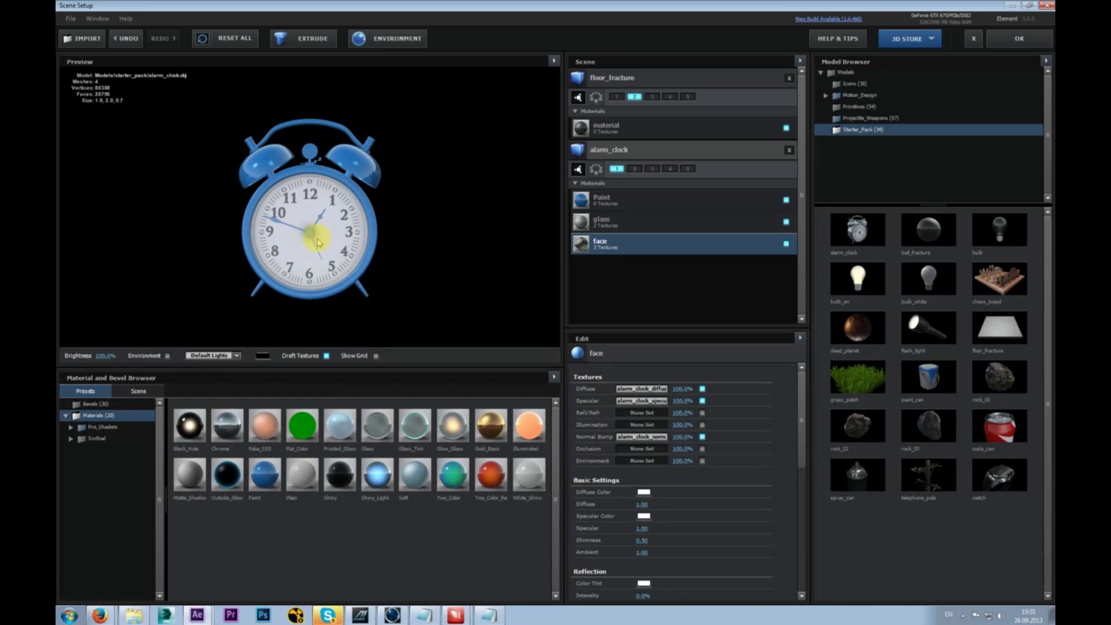
{"action": "mouse_move", "coordinate": [318, 228]}
{"action": "left_mouse_down"}
{"action": "mouse_move", "coordinate": [317, 199]}
{"action": "mouse_move", "coordinate": [317, 217]}
{"action": "left_mouse_up"}
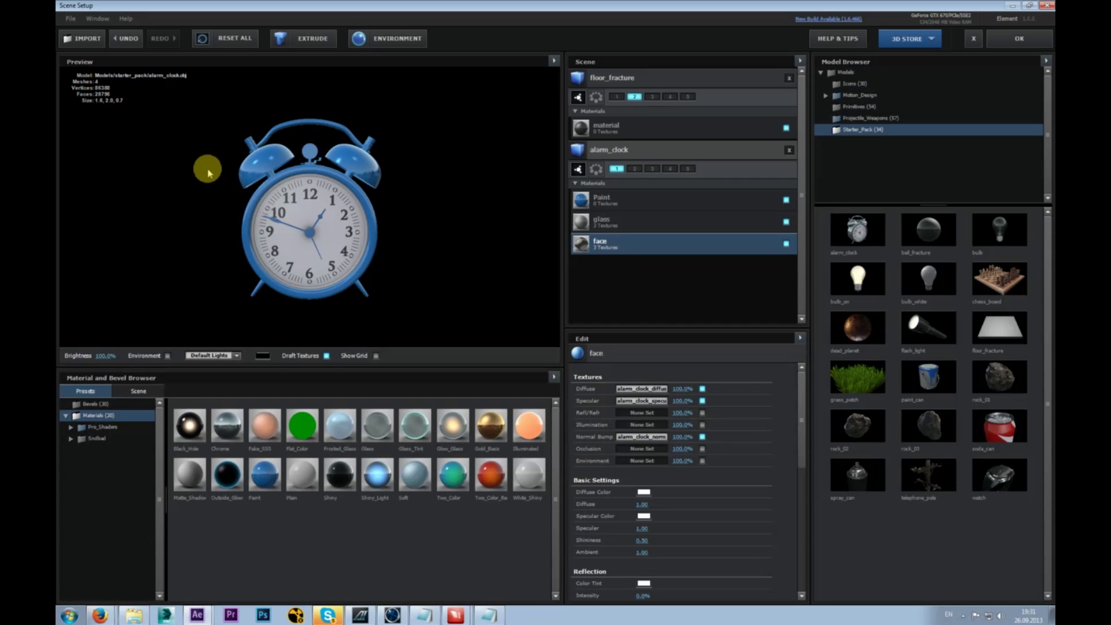
- Try the Dramatic, Cinema and Stylized lighting presets on the alarm clock preview
{"action": "left_click", "coordinate": [234, 355]}
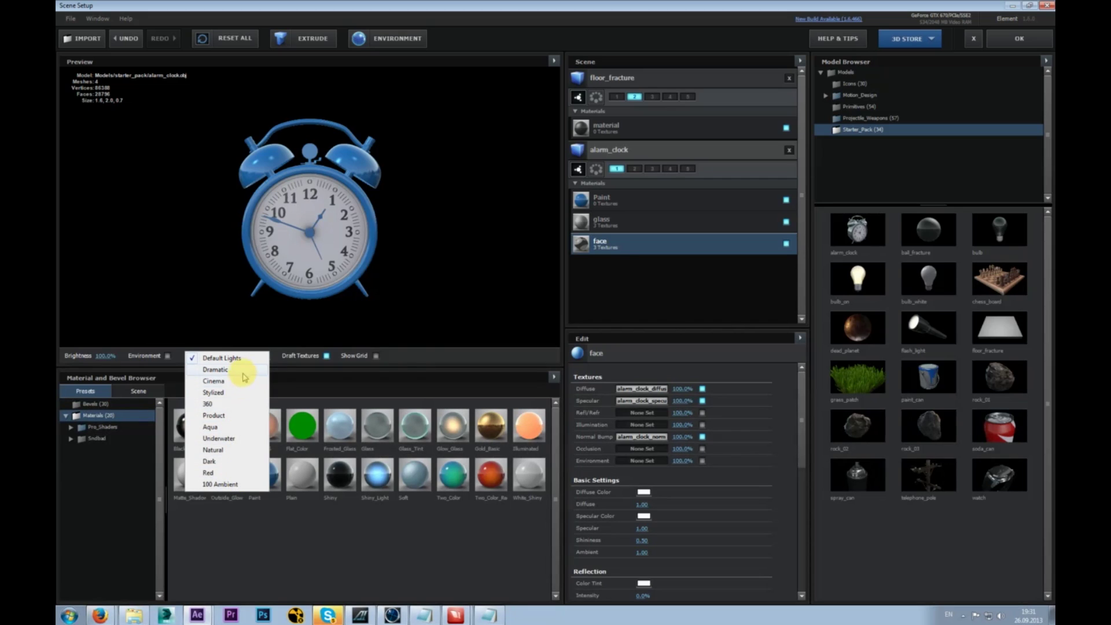
{"action": "left_click", "coordinate": [422, 360]}
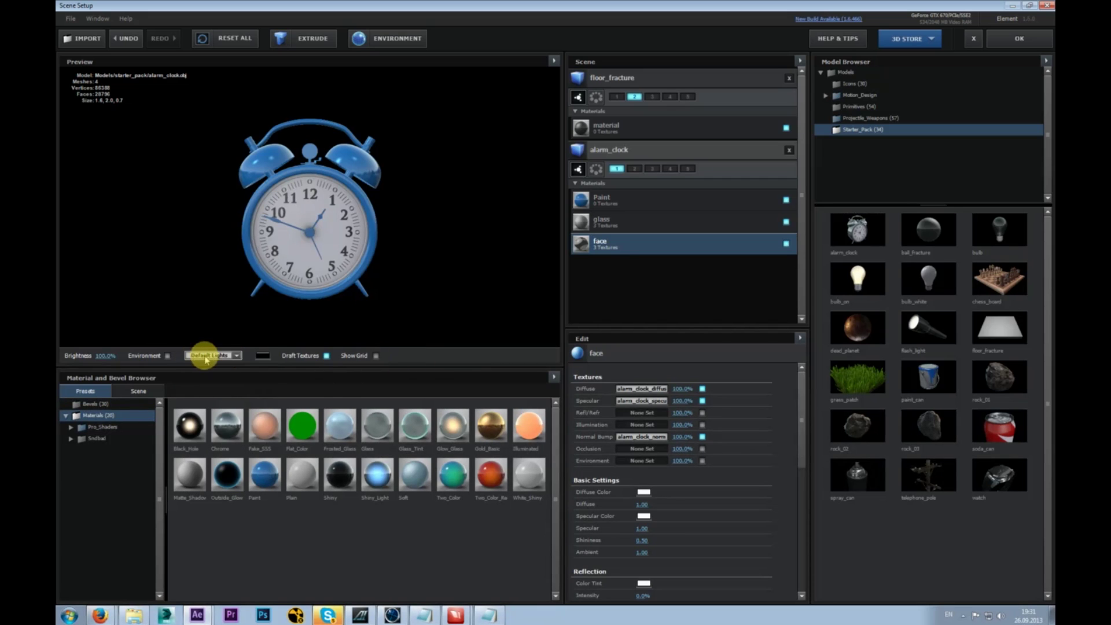
{"action": "left_click", "coordinate": [226, 356]}
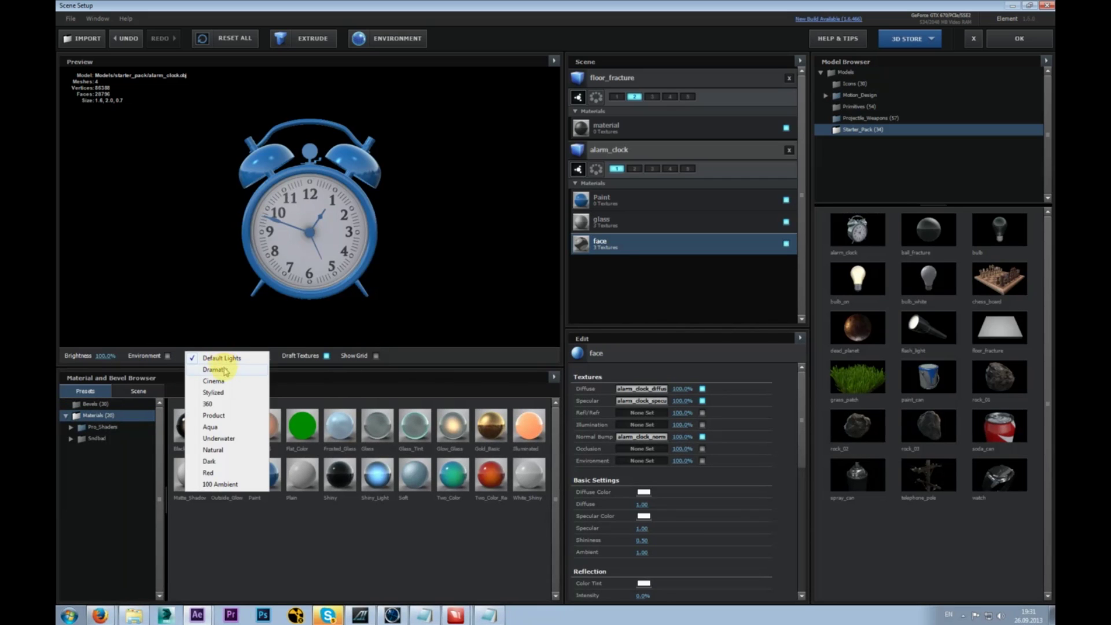
{"action": "left_click", "coordinate": [226, 370]}
{"action": "left_click", "coordinate": [236, 357]}
{"action": "left_click", "coordinate": [235, 384]}
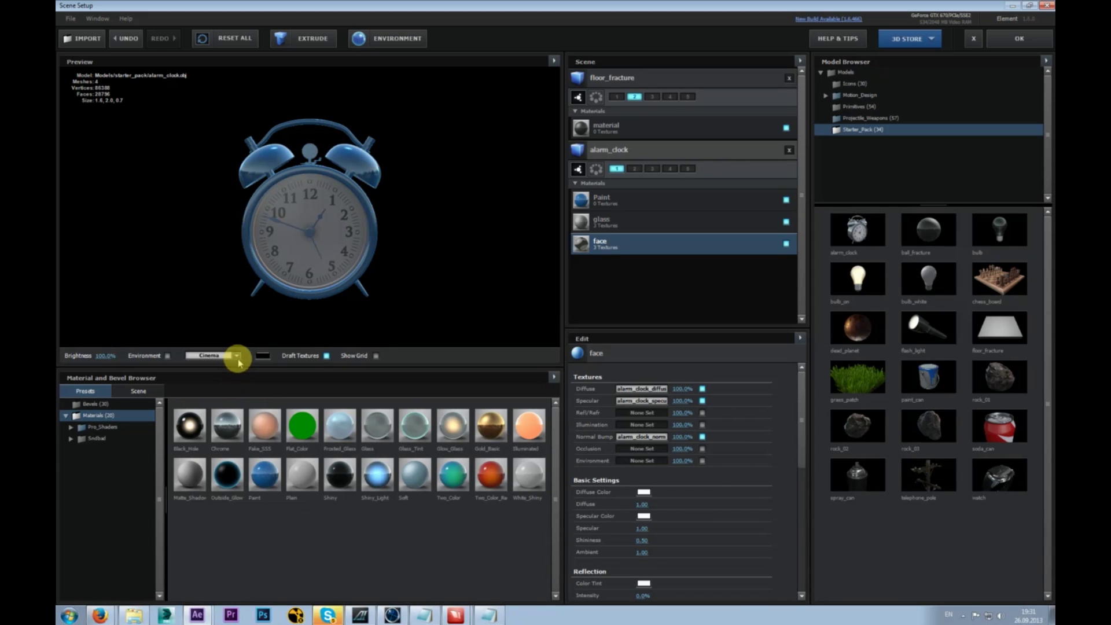
{"action": "left_click", "coordinate": [237, 357]}
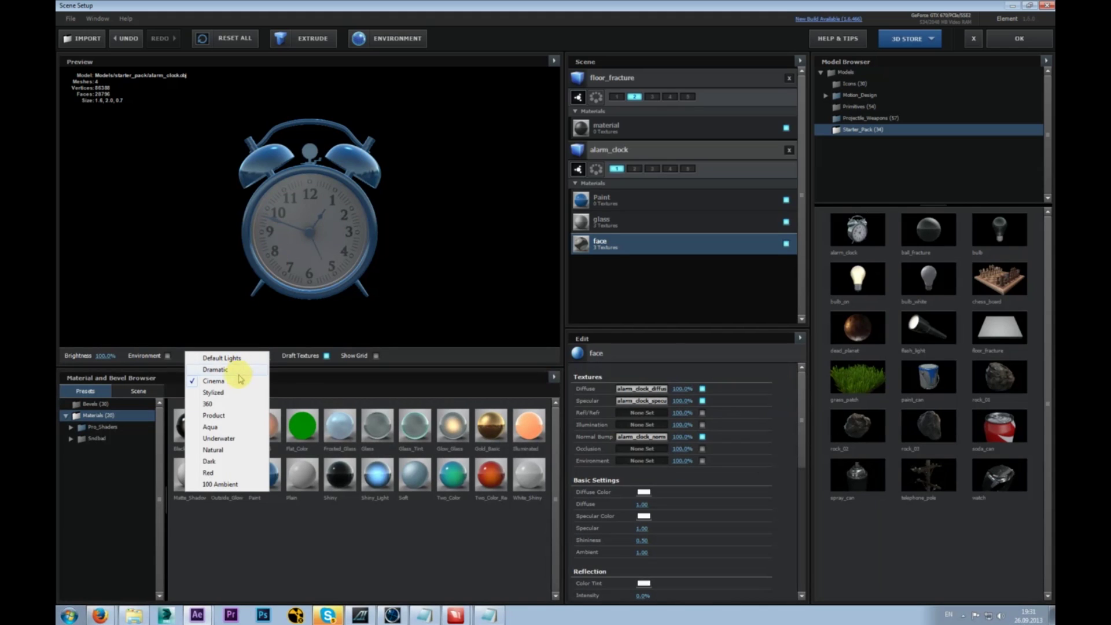
{"action": "left_click", "coordinate": [236, 393]}
- Try the 360, Aqua, Underwater and Natural lighting presets on the alarm clock preview
{"action": "left_click", "coordinate": [236, 356]}
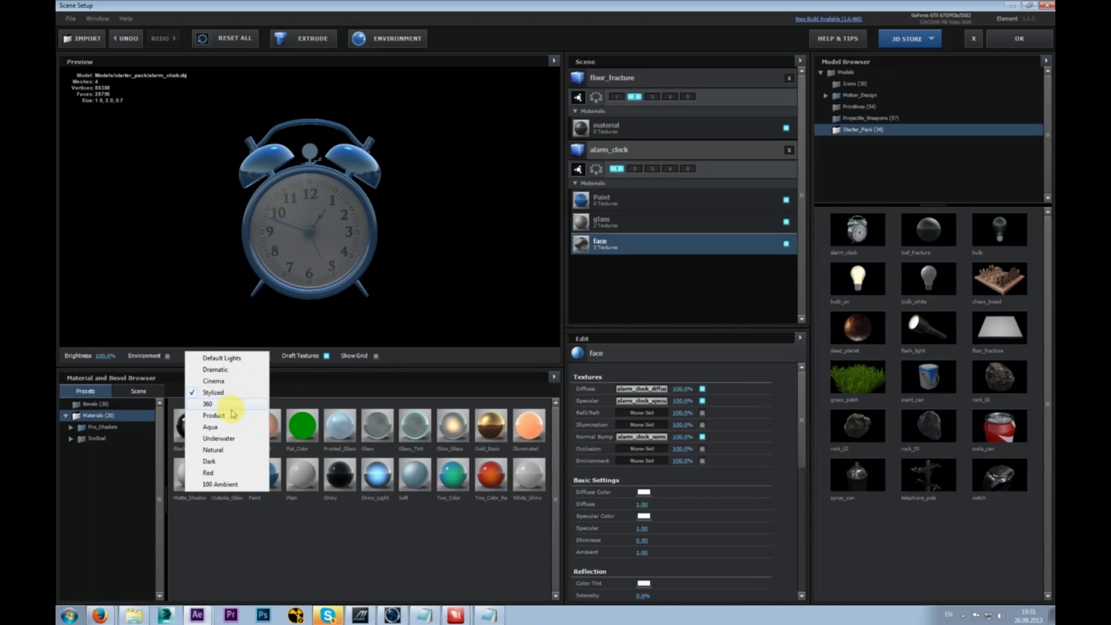
{"action": "left_click", "coordinate": [230, 405]}
{"action": "left_click", "coordinate": [238, 359]}
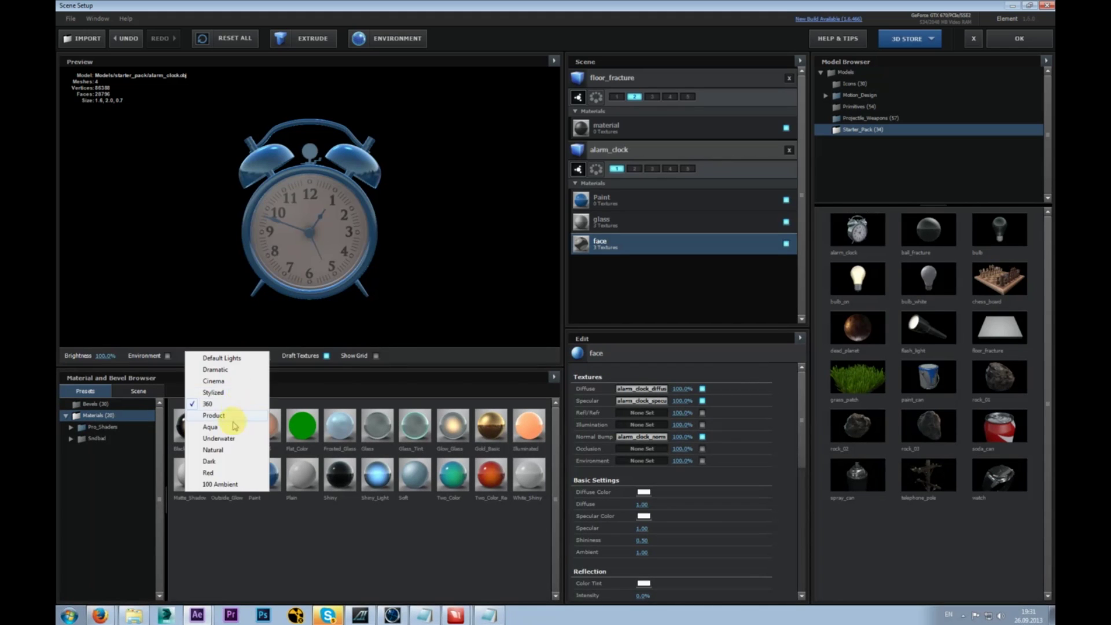
{"action": "left_click", "coordinate": [227, 426]}
{"action": "left_click", "coordinate": [236, 357]}
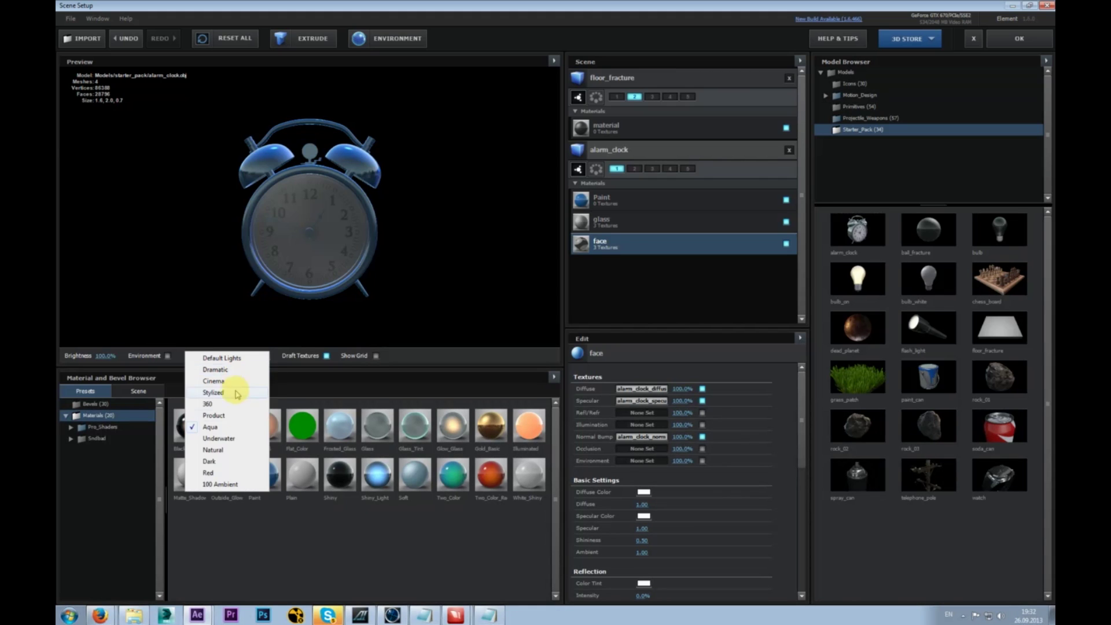
{"action": "left_click", "coordinate": [235, 438]}
{"action": "left_click", "coordinate": [236, 355]}
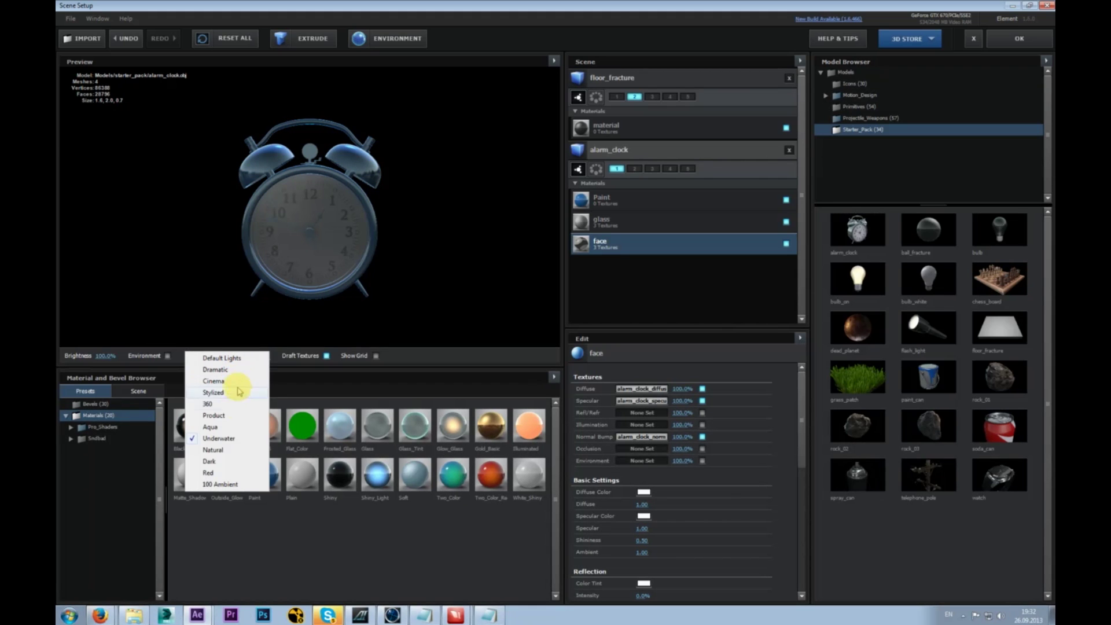
{"action": "left_click", "coordinate": [233, 451]}
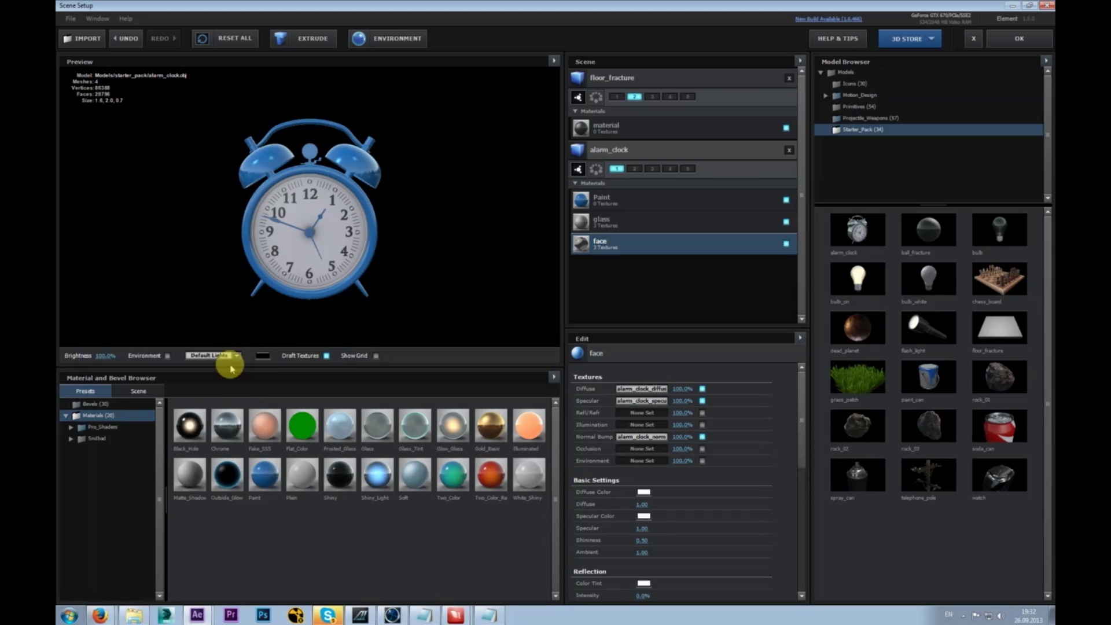
- Preview the clock under Dramatic lighting, orbiting it with the environment background shown, and hide the environment again
{"action": "left_click", "coordinate": [232, 357]}
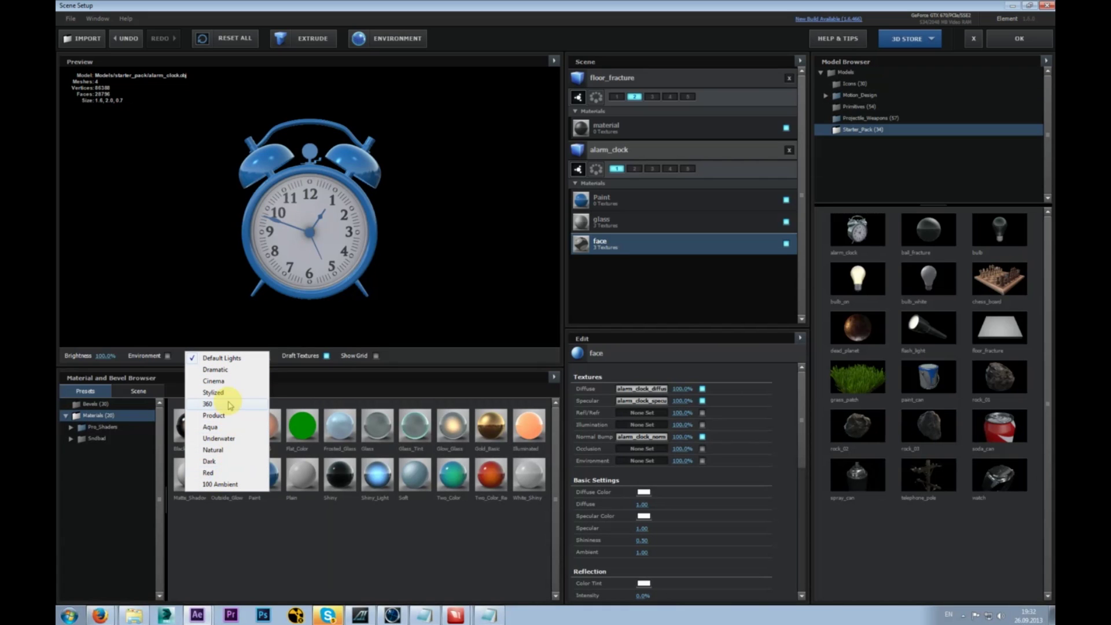
{"action": "left_click", "coordinate": [217, 369]}
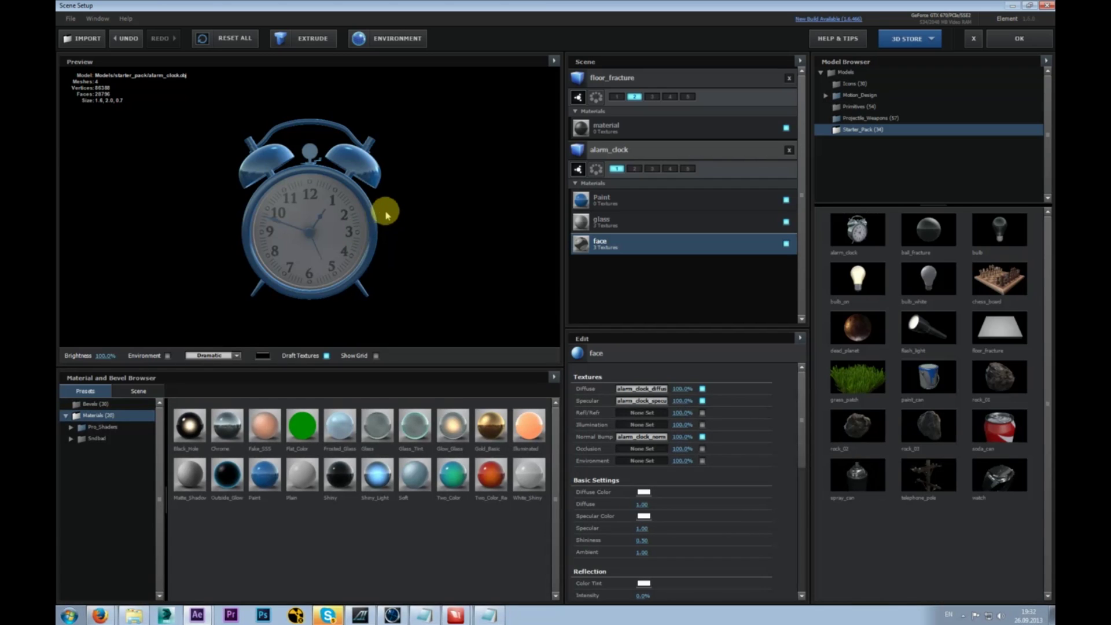
{"action": "mouse_move", "coordinate": [315, 226]}
{"action": "left_mouse_down"}
{"action": "mouse_move", "coordinate": [463, 220]}
{"action": "mouse_move", "coordinate": [344, 191]}
{"action": "mouse_move", "coordinate": [347, 141]}
{"action": "mouse_move", "coordinate": [346, 191]}
{"action": "mouse_move", "coordinate": [325, 235]}
{"action": "mouse_move", "coordinate": [301, 212]}
{"action": "mouse_move", "coordinate": [315, 226]}
{"action": "left_mouse_up"}
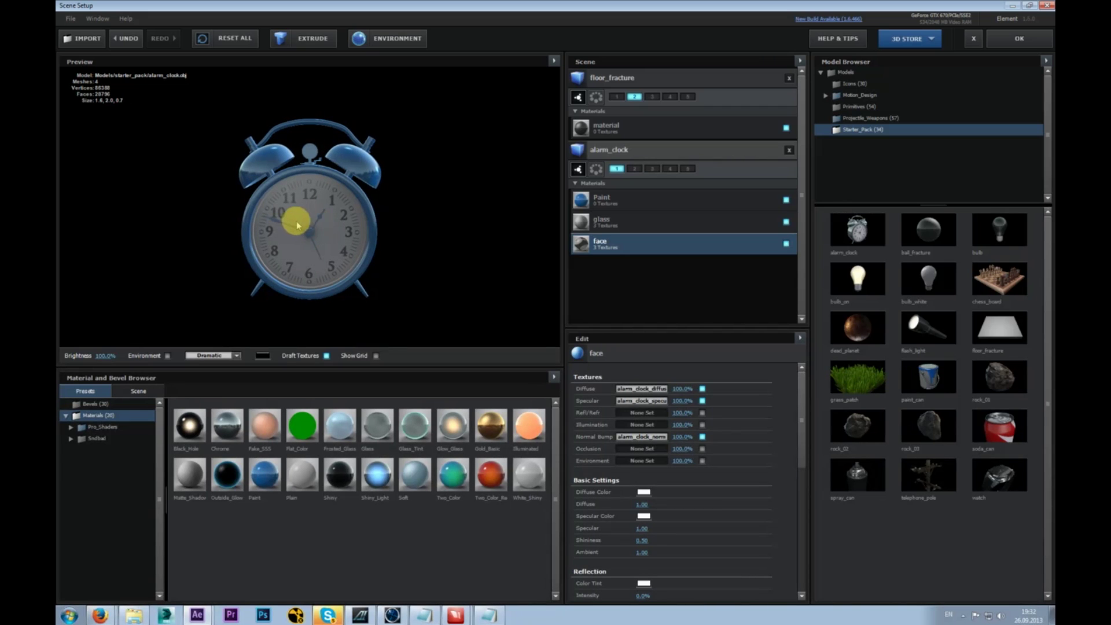
{"action": "left_click", "coordinate": [167, 356]}
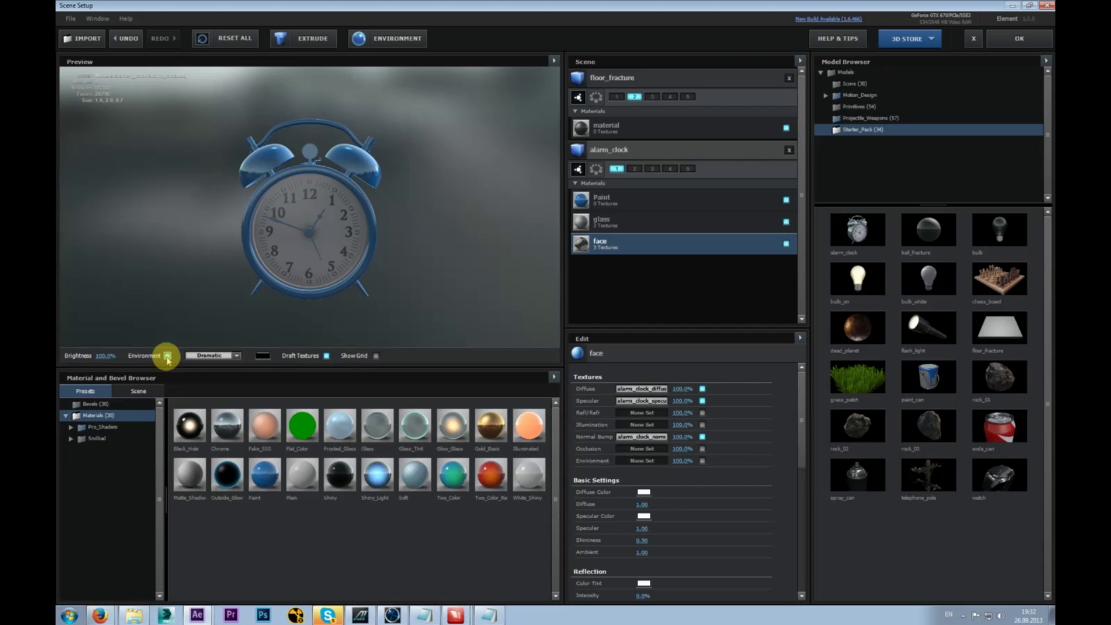
{"action": "left_click_drag", "start_coordinate": [311, 234], "coordinate": [365, 218]}
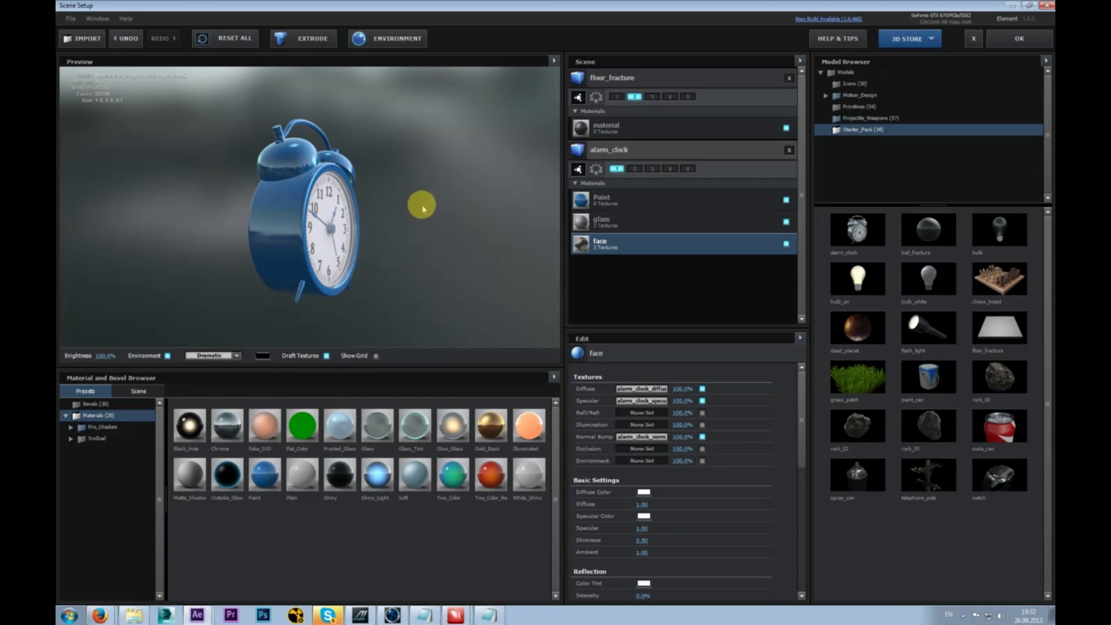
{"action": "left_click_drag", "start_coordinate": [316, 262], "coordinate": [293, 248]}
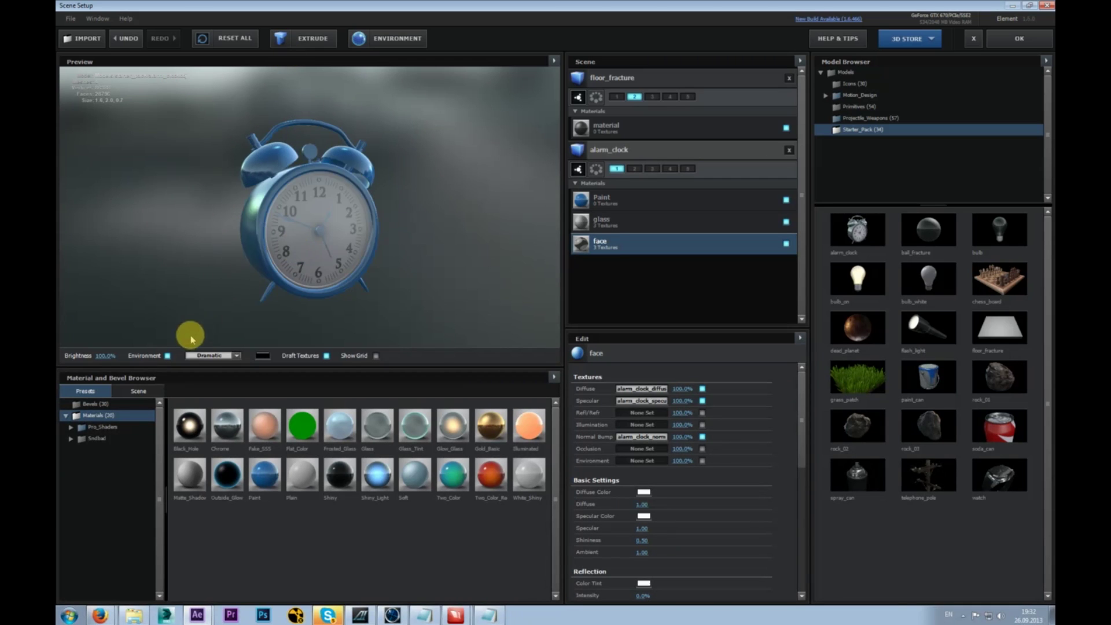
{"action": "left_click", "coordinate": [166, 355]}
- Restore the Default Lights preset, turn the clock preview to the front, and accept the scene setup
{"action": "left_click", "coordinate": [220, 355]}
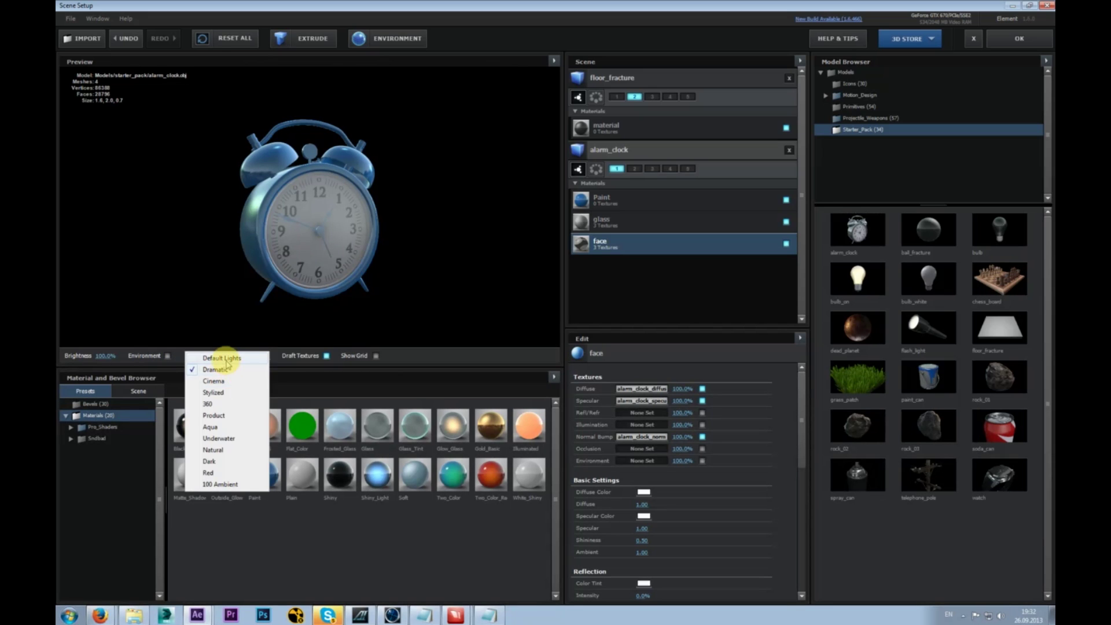
{"action": "left_click", "coordinate": [222, 359]}
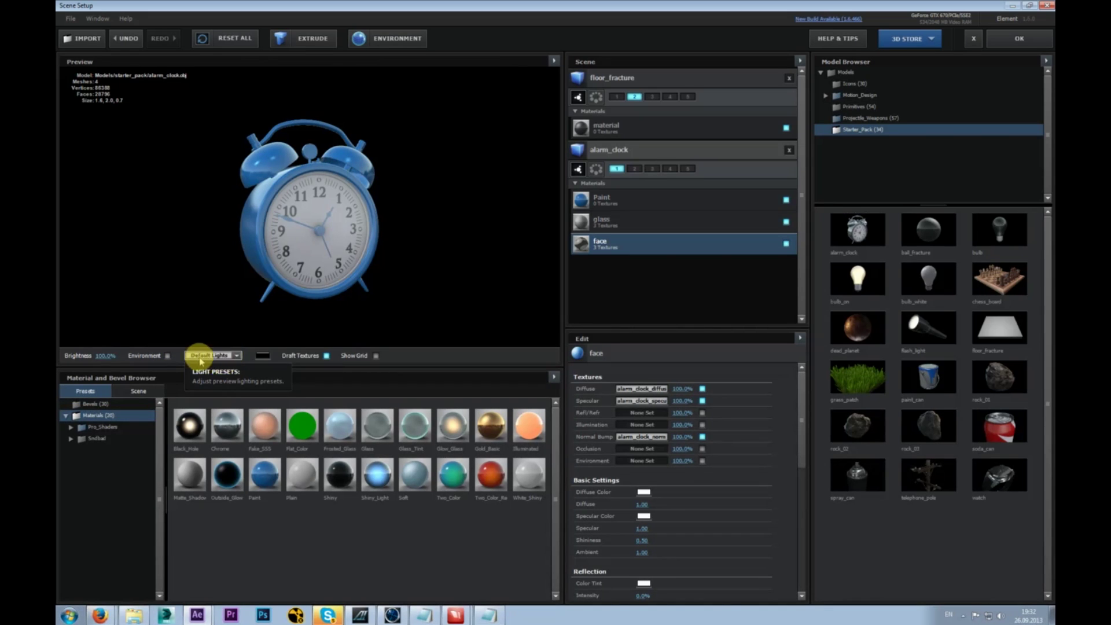
{"action": "mouse_move", "coordinate": [292, 240]}
{"action": "left_mouse_down"}
{"action": "mouse_move", "coordinate": [350, 231]}
{"action": "mouse_move", "coordinate": [295, 240]}
{"action": "mouse_move", "coordinate": [277, 228]}
{"action": "left_mouse_up"}
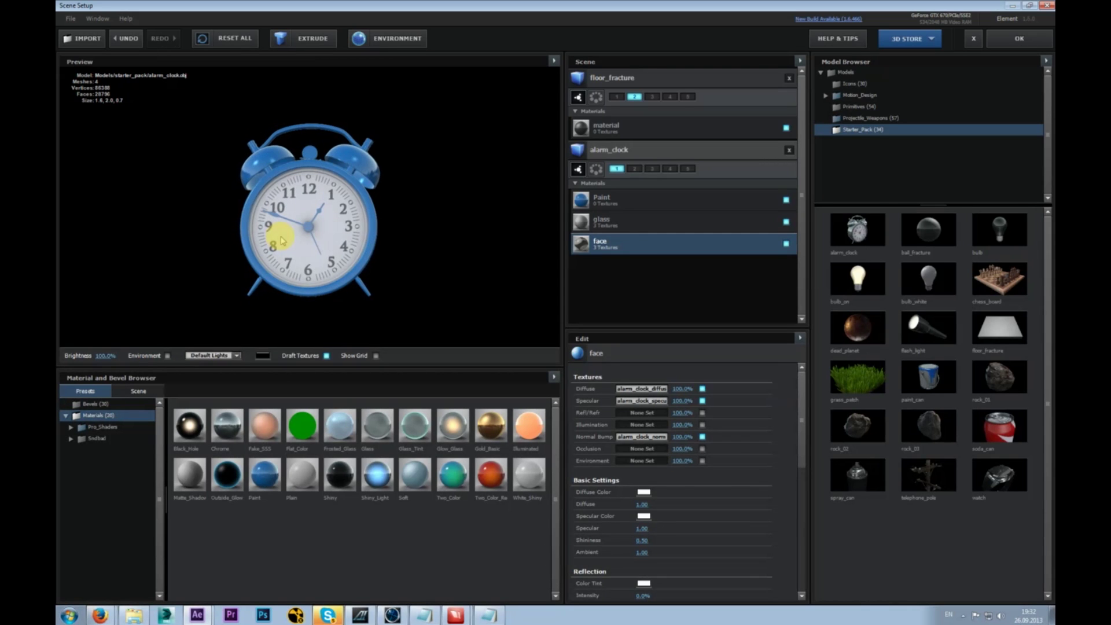
{"action": "left_click", "coordinate": [1018, 48]}
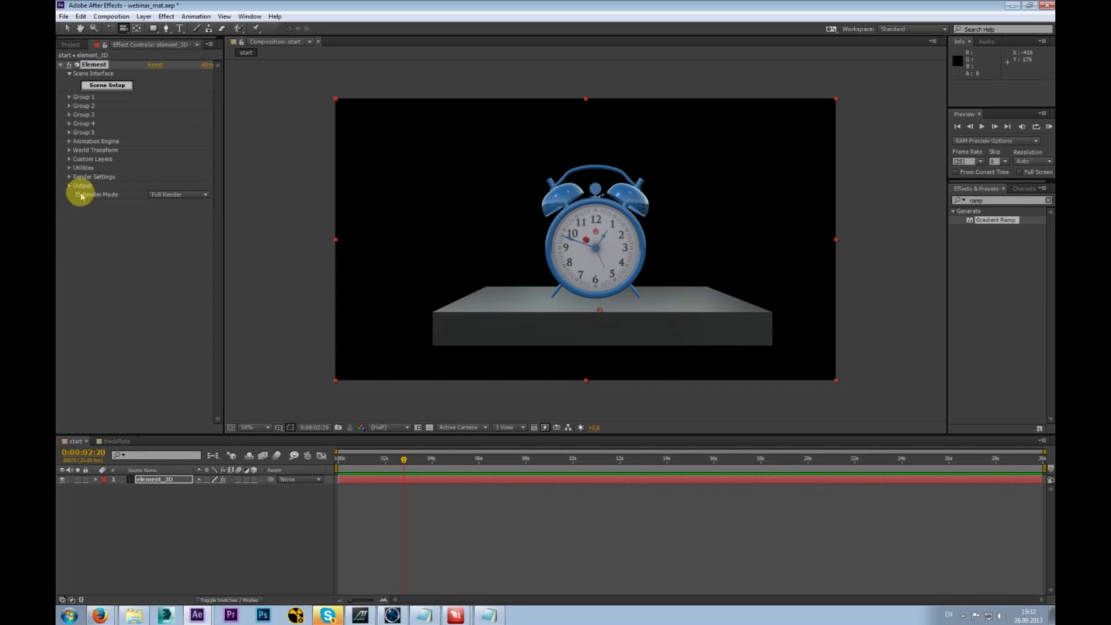
- Expand the Element effect's Environment and Lighting render settings and examine the layers offered for the environment override
{"action": "left_click", "coordinate": [70, 176]}
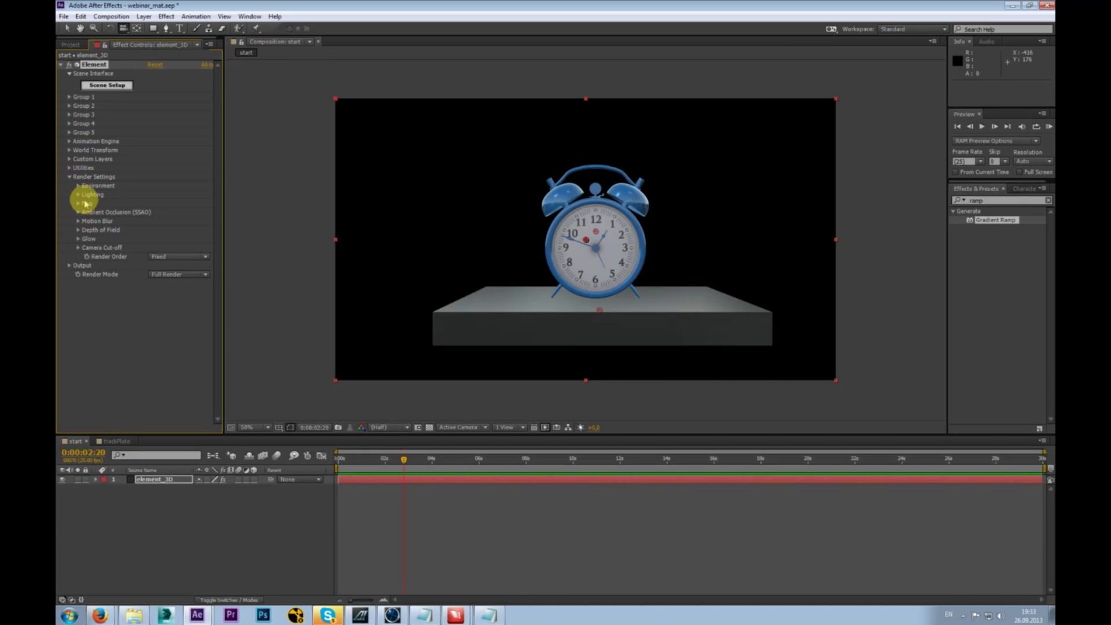
{"action": "left_click", "coordinate": [78, 185]}
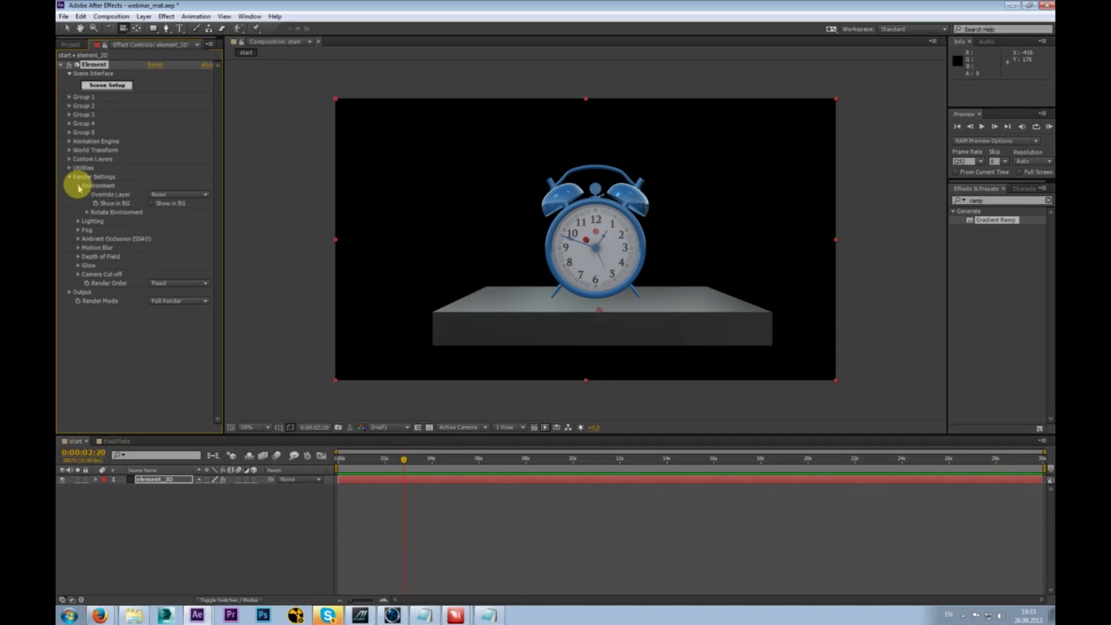
{"action": "left_click", "coordinate": [181, 195]}
{"action": "left_click", "coordinate": [190, 206]}
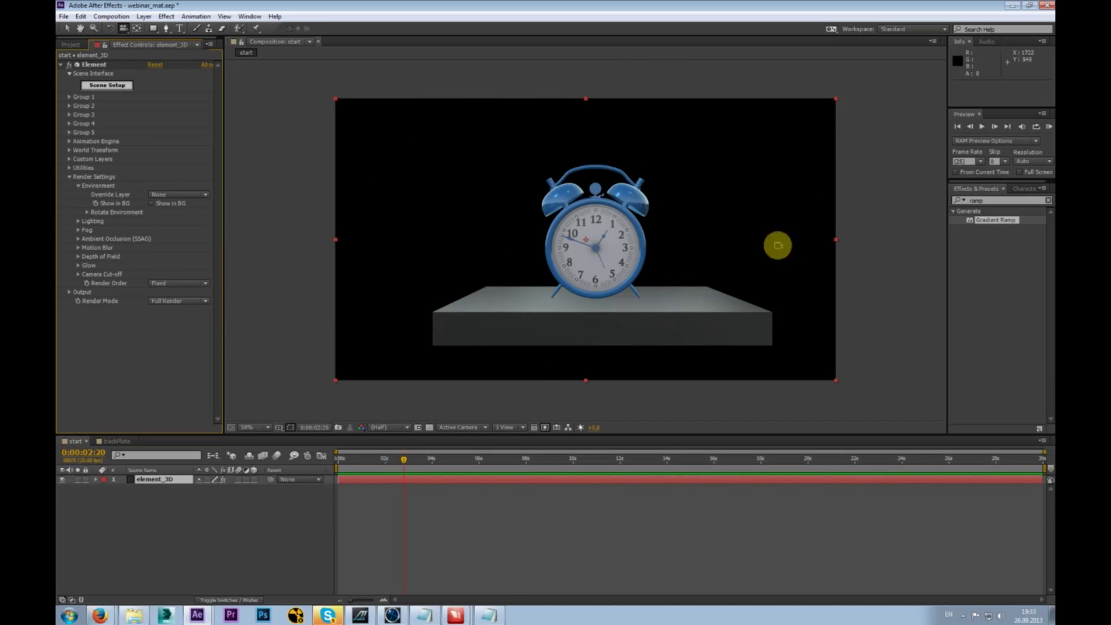
{"action": "left_click", "coordinate": [78, 222]}
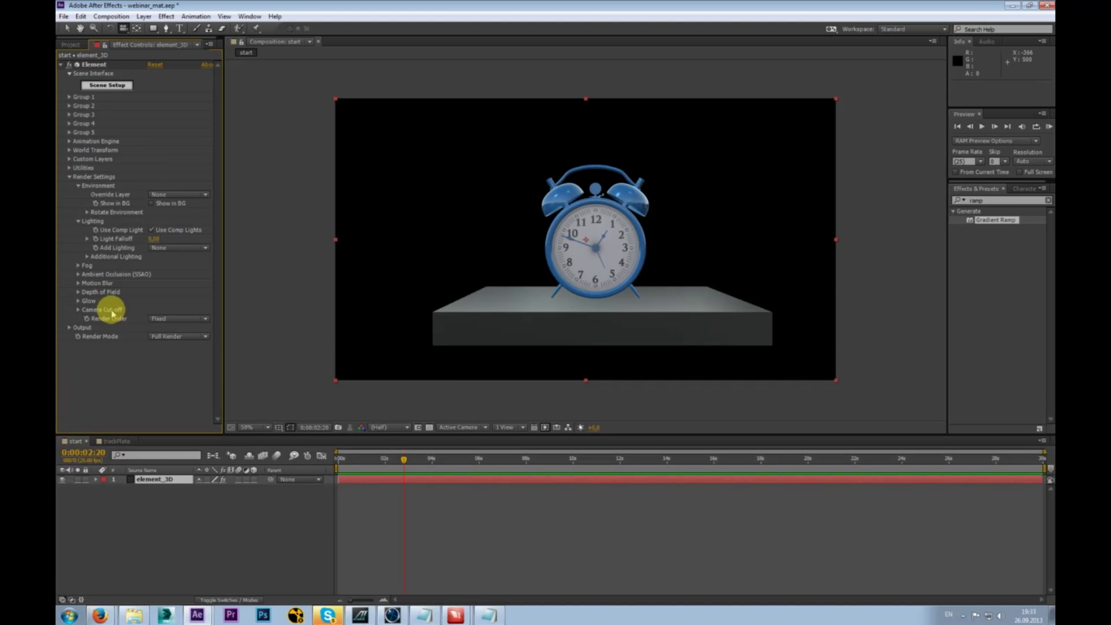
{"action": "left_click", "coordinate": [185, 195]}
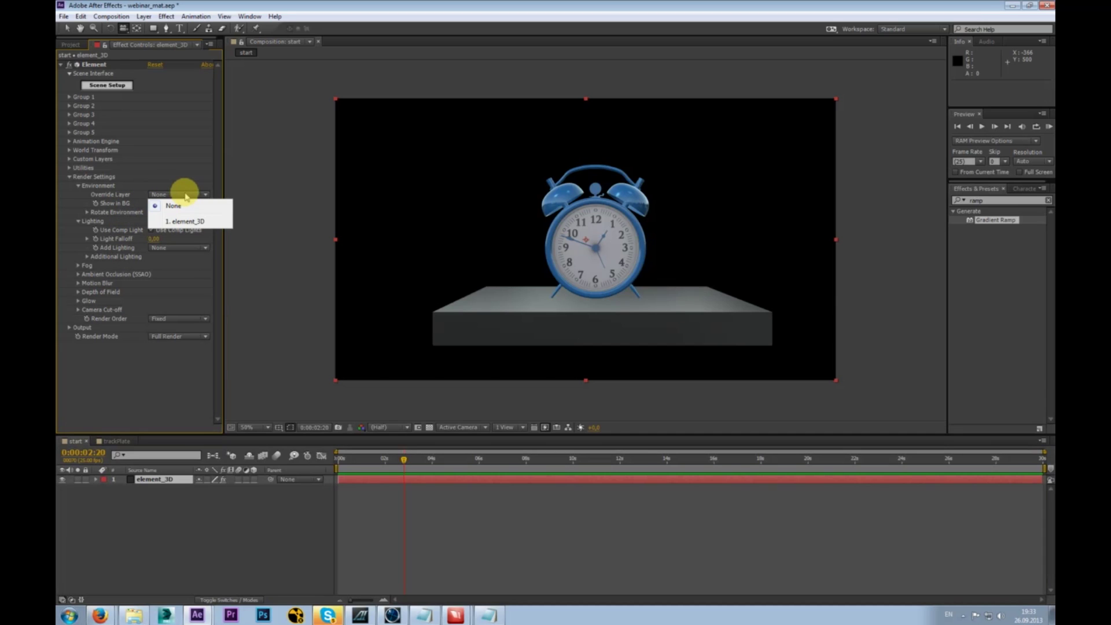
{"action": "left_click", "coordinate": [601, 221]}
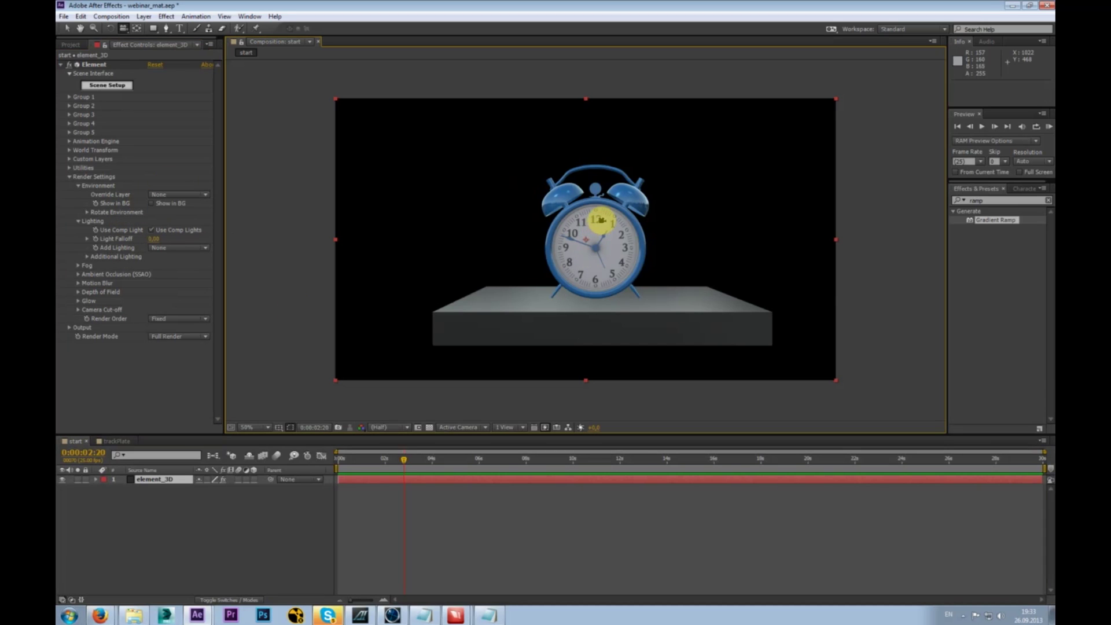
- Add New-York.png to the start composition as a background layer beneath element_3D
{"action": "left_click", "coordinate": [71, 45]}
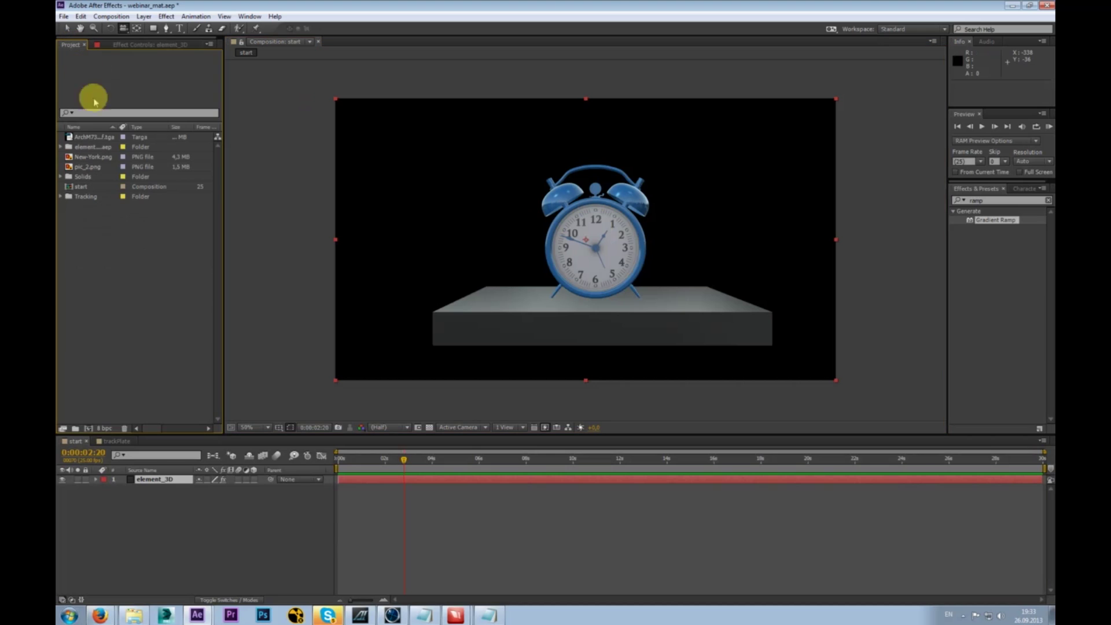
{"action": "left_click", "coordinate": [91, 157]}
{"action": "left_click", "coordinate": [88, 166]}
{"action": "left_click", "coordinate": [94, 158]}
{"action": "left_click_drag", "start_coordinate": [101, 174], "coordinate": [161, 509]}
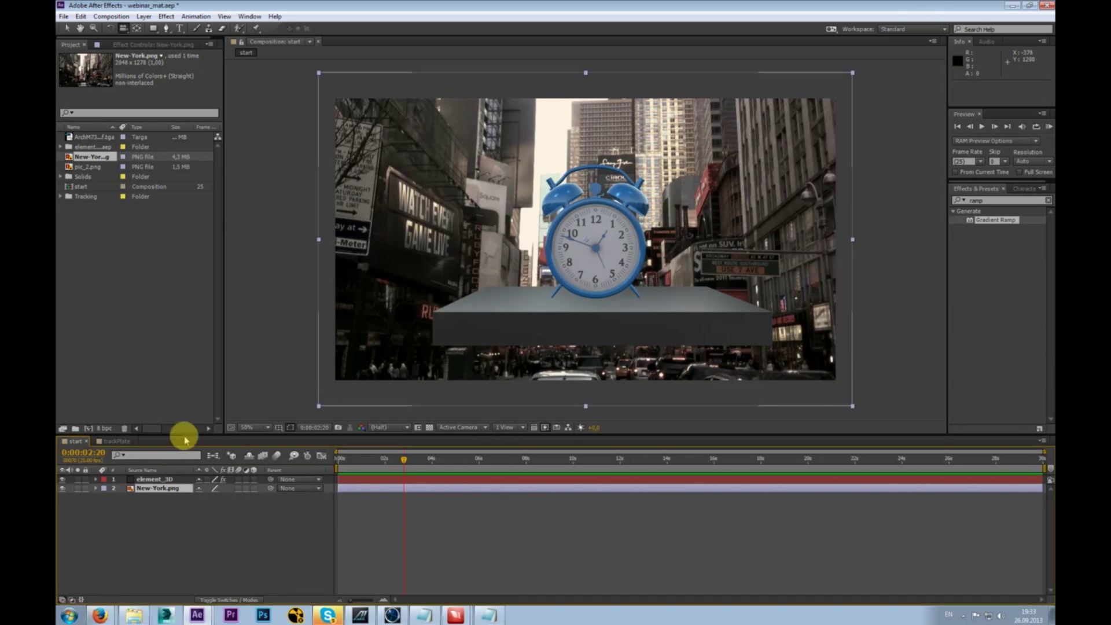
- Set the environment override layer of the element_3D layer's Element effect to New-York.png
{"action": "left_click", "coordinate": [148, 479]}
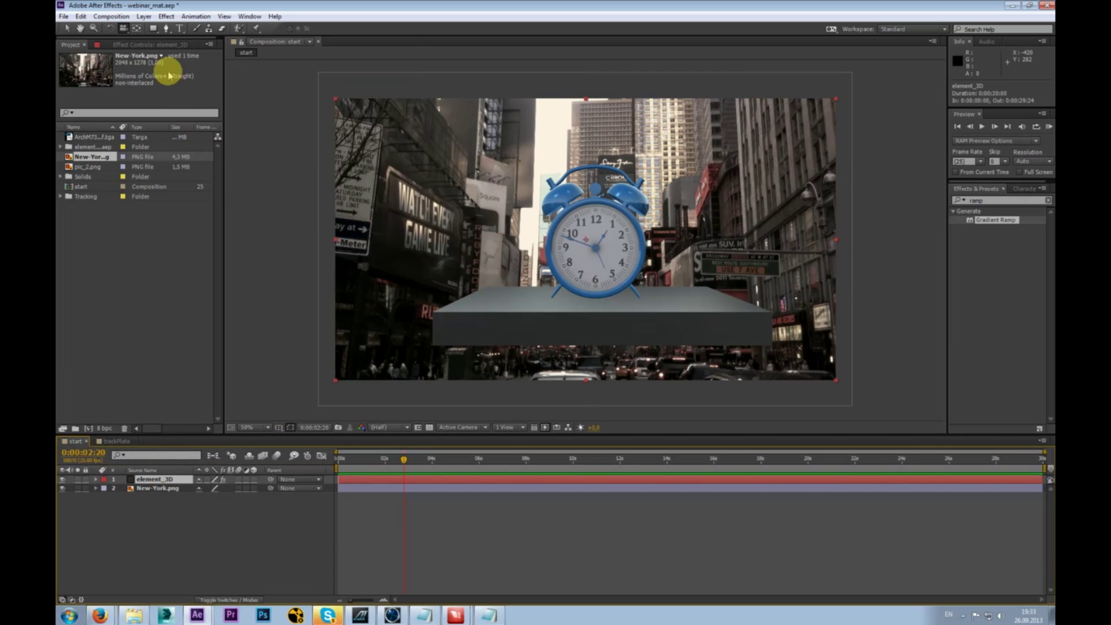
{"action": "left_click", "coordinate": [153, 44]}
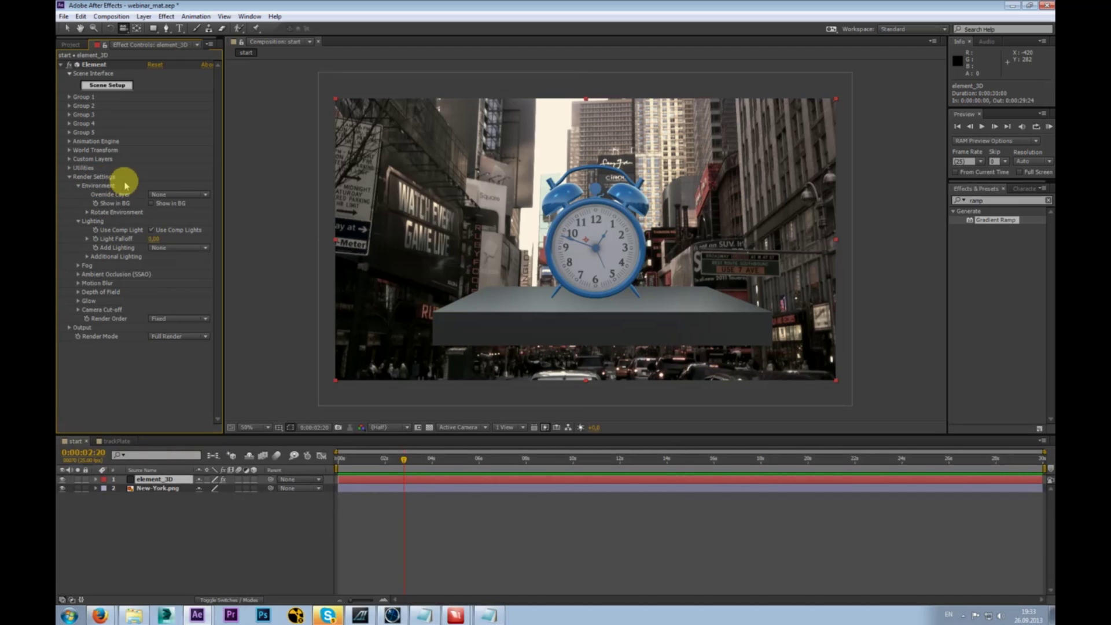
{"action": "left_click", "coordinate": [180, 198]}
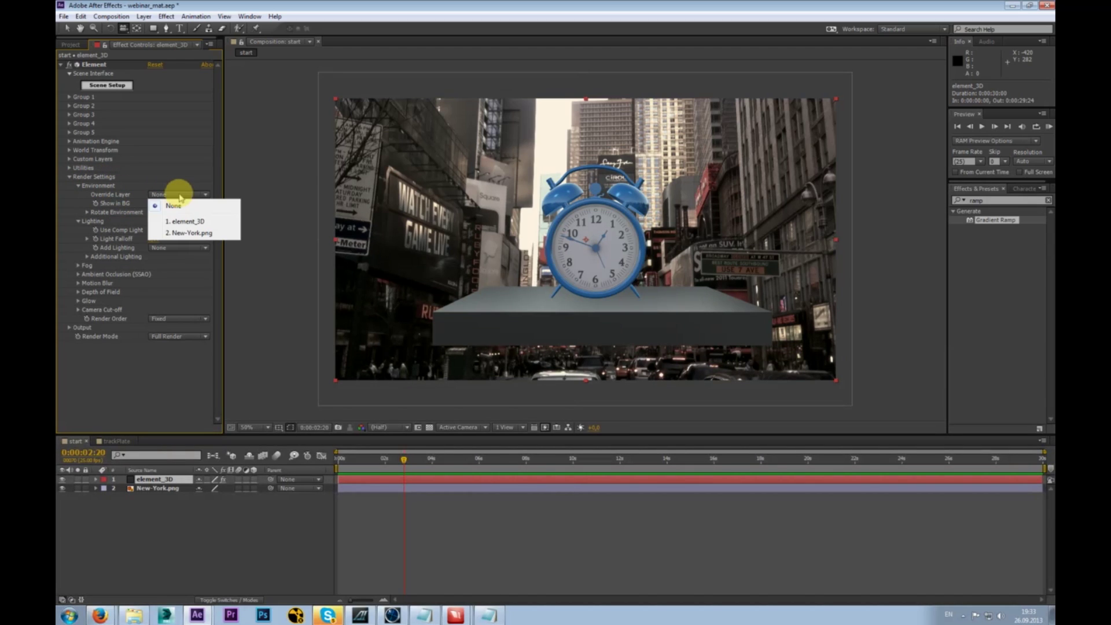
{"action": "left_click", "coordinate": [200, 234]}
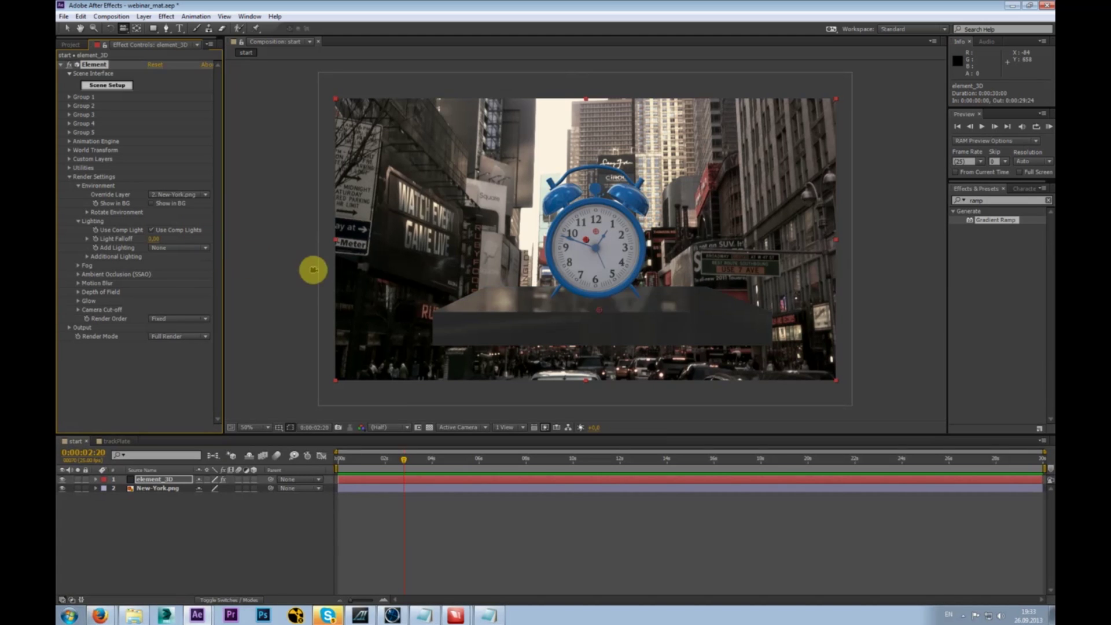
{"action": "left_click", "coordinate": [593, 258]}
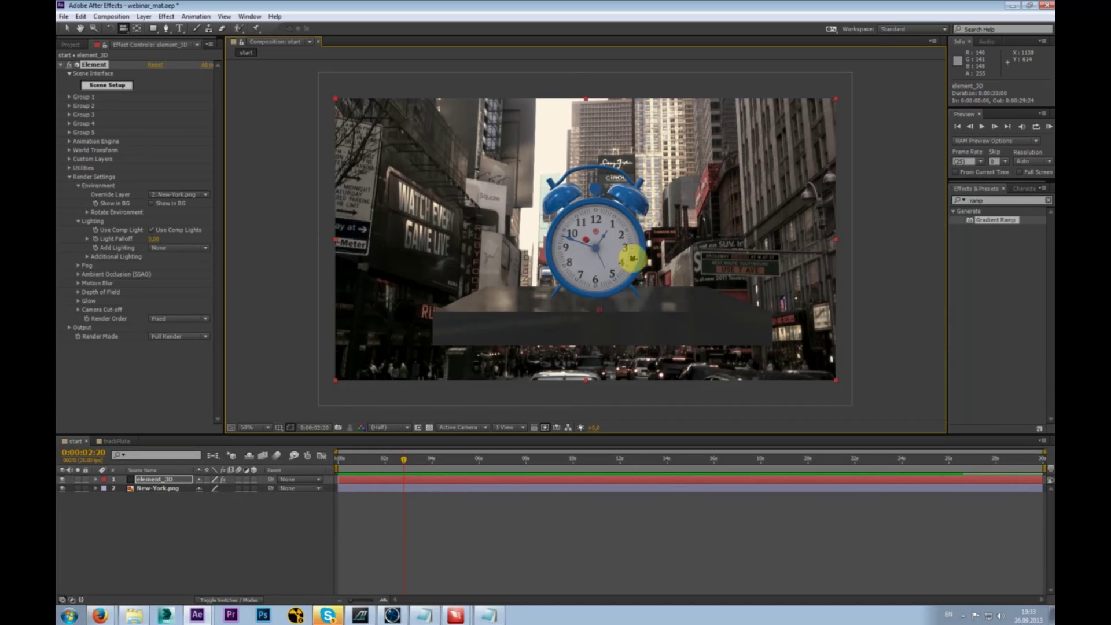
- Create a two-node camera named Camera 1 with the 50mm preset
{"action": "left_click", "coordinate": [154, 479]}
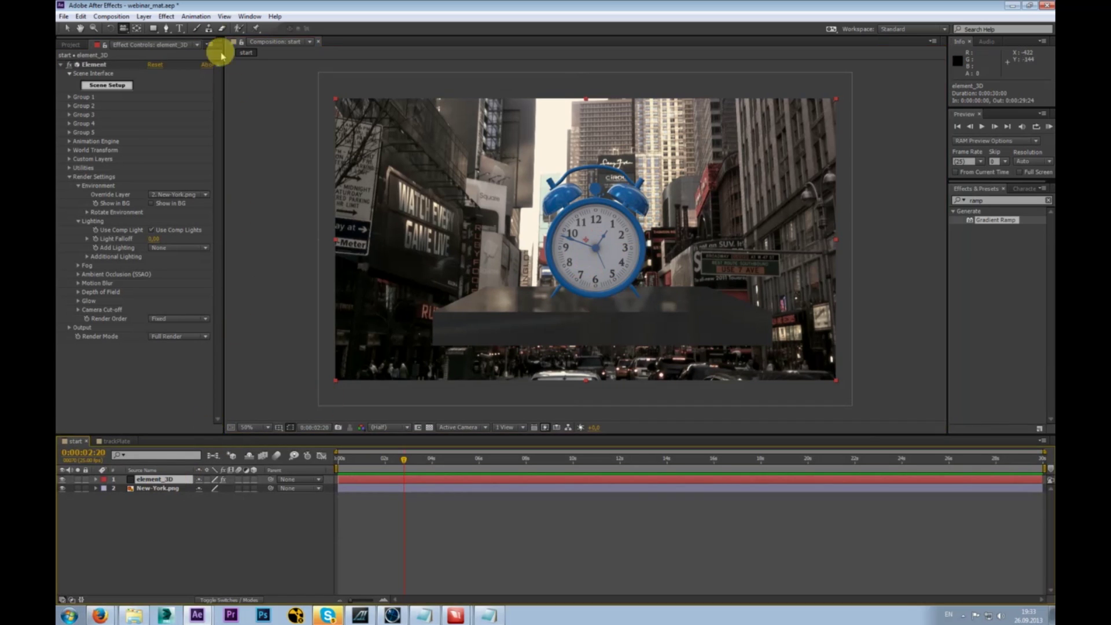
{"action": "left_click", "coordinate": [144, 17]}
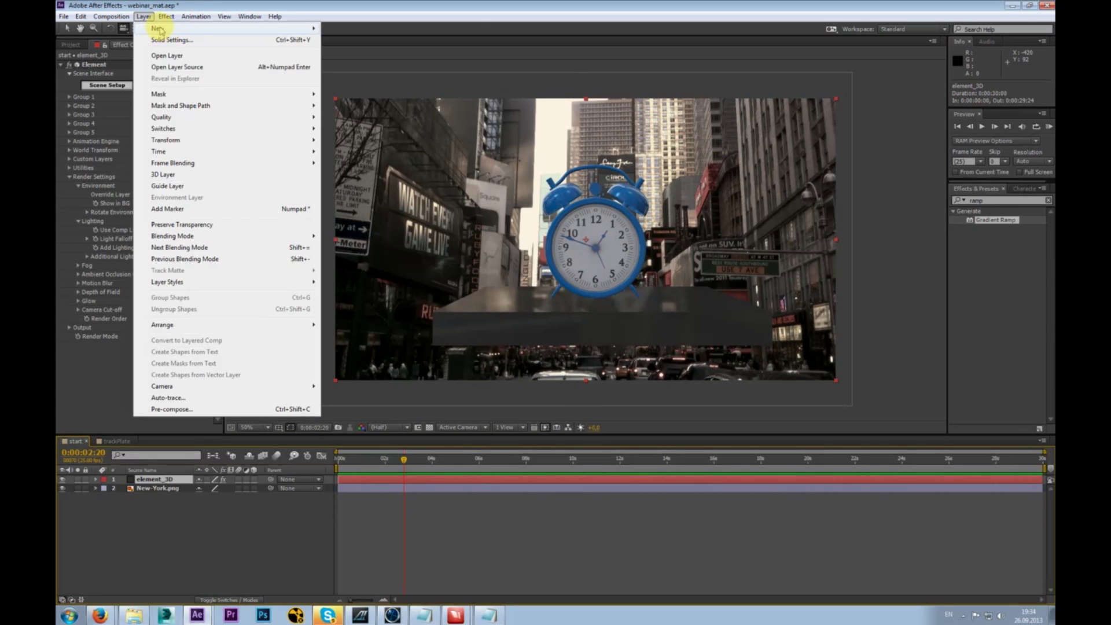
{"action": "mouse_move", "coordinate": [174, 28]}
{"action": "left_click", "coordinate": [405, 62]}
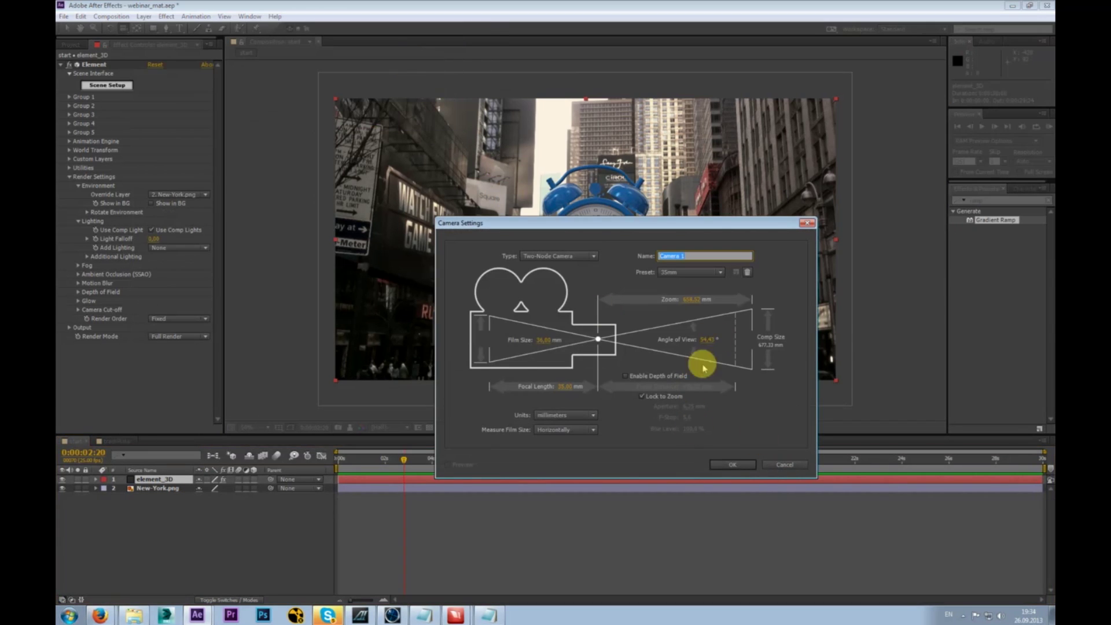
{"action": "left_click", "coordinate": [717, 272]}
{"action": "left_click", "coordinate": [700, 346]}
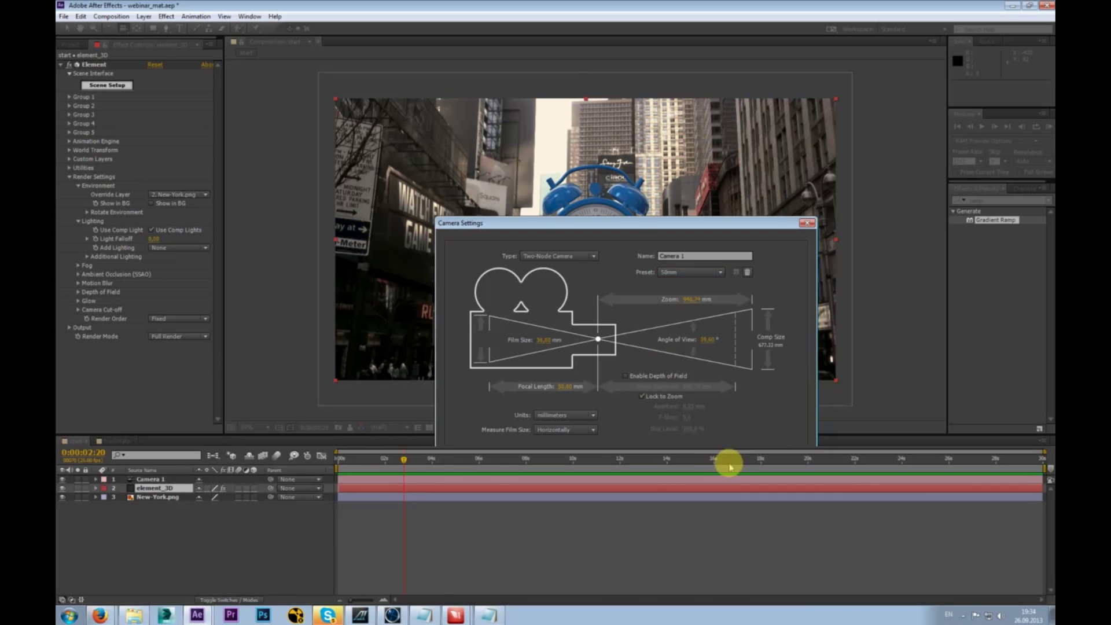
{"action": "left_click", "coordinate": [729, 463]}
- Orbit the camera around the alarm clock and floor to examine the street image's reflections from above and nearly level
{"action": "mouse_move", "coordinate": [580, 236]}
{"action": "left_mouse_down"}
{"action": "mouse_move", "coordinate": [607, 258]}
{"action": "mouse_move", "coordinate": [765, 236]}
{"action": "mouse_move", "coordinate": [575, 238]}
{"action": "mouse_move", "coordinate": [588, 216]}
{"action": "mouse_move", "coordinate": [588, 248]}
{"action": "left_mouse_up"}
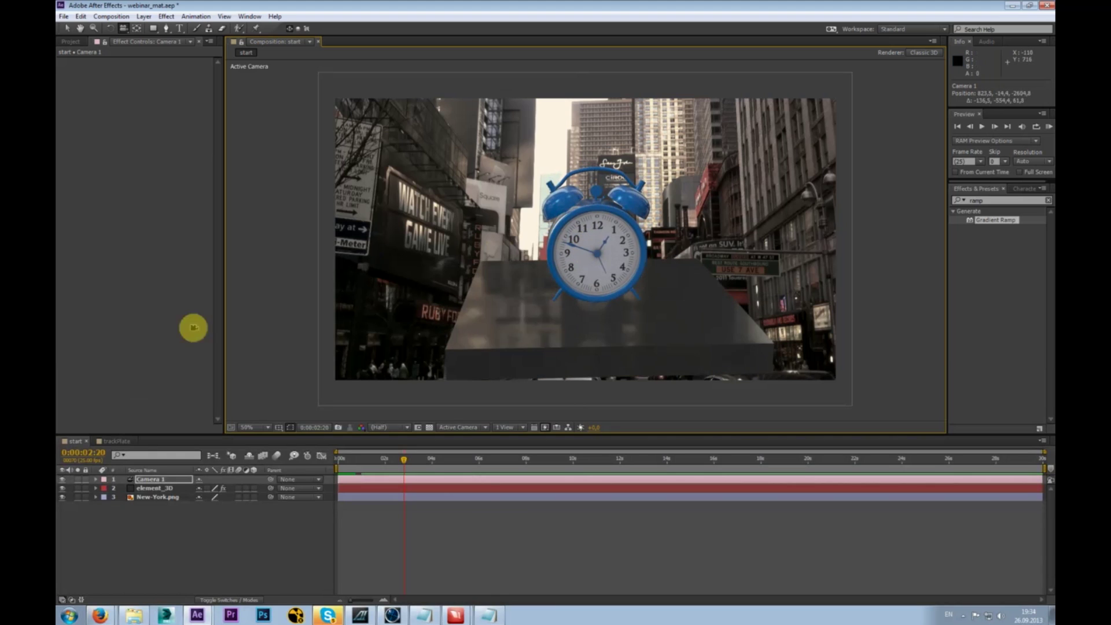
{"action": "left_click", "coordinate": [166, 488]}
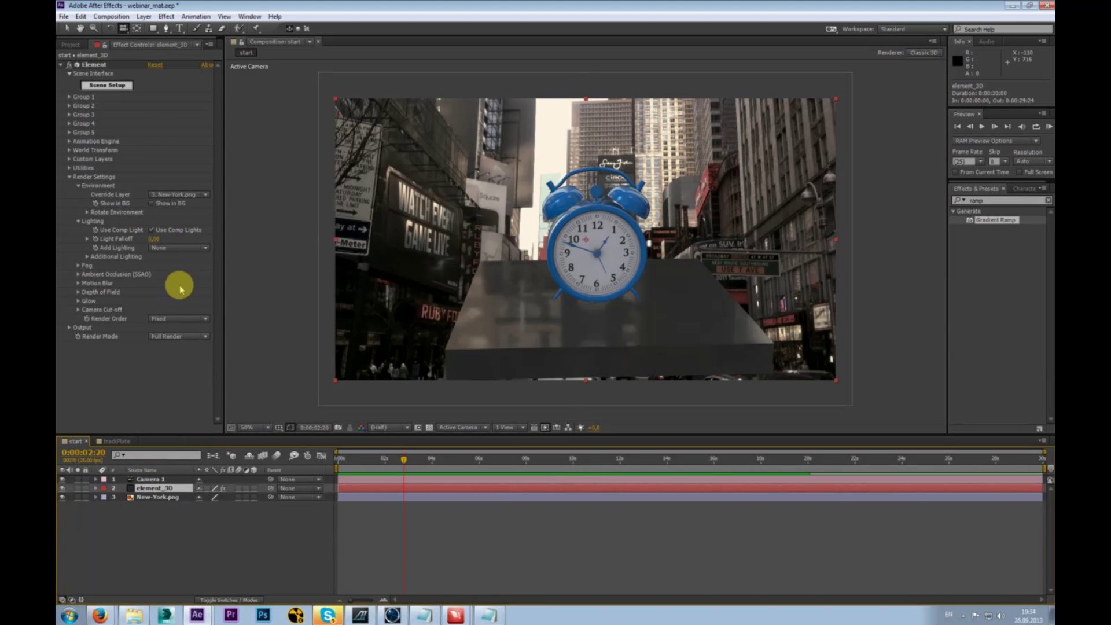
{"action": "left_click_drag", "start_coordinate": [614, 248], "coordinate": [604, 250]}
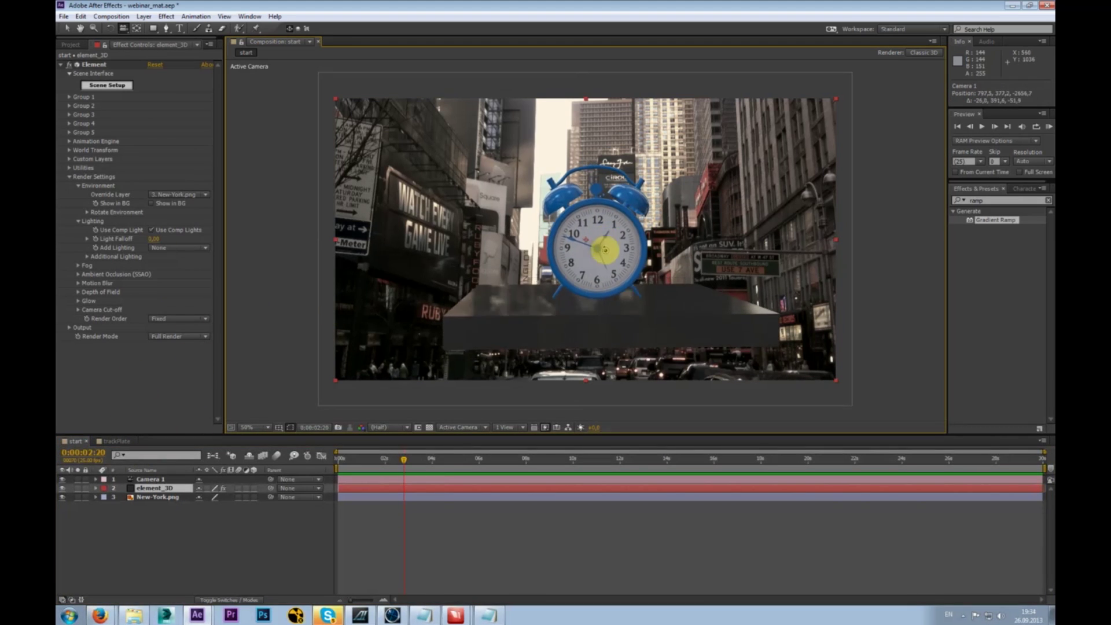
- Pre-compose the New-York.png layer as BG, leaving all attributes in the start composition
{"action": "left_click", "coordinate": [163, 496]}
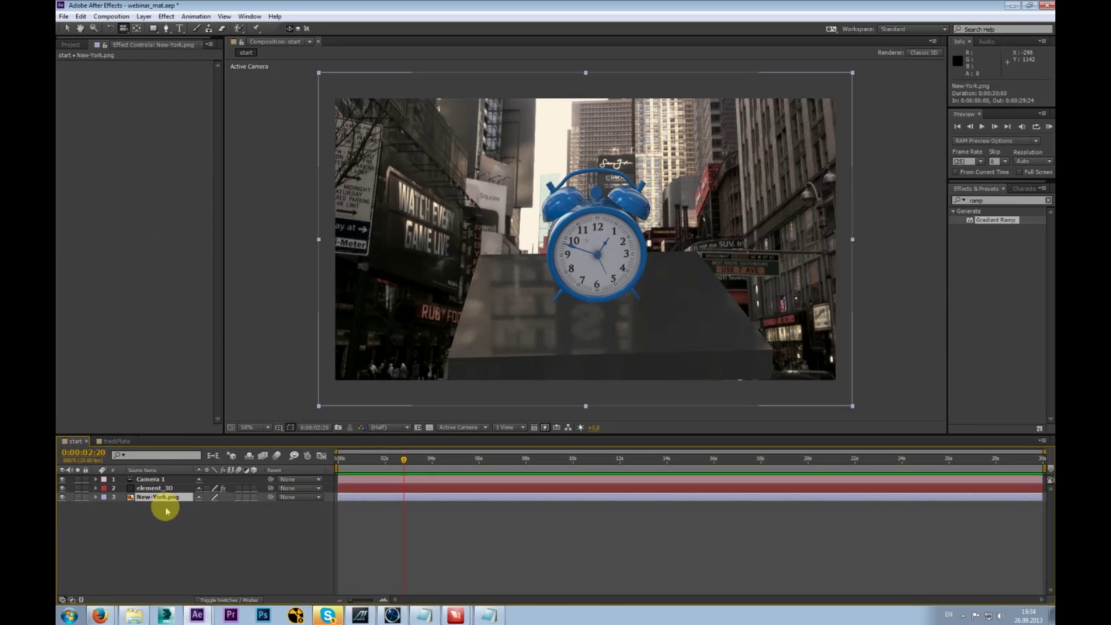
{"action": "key", "text": "ctrl+shift+c"}
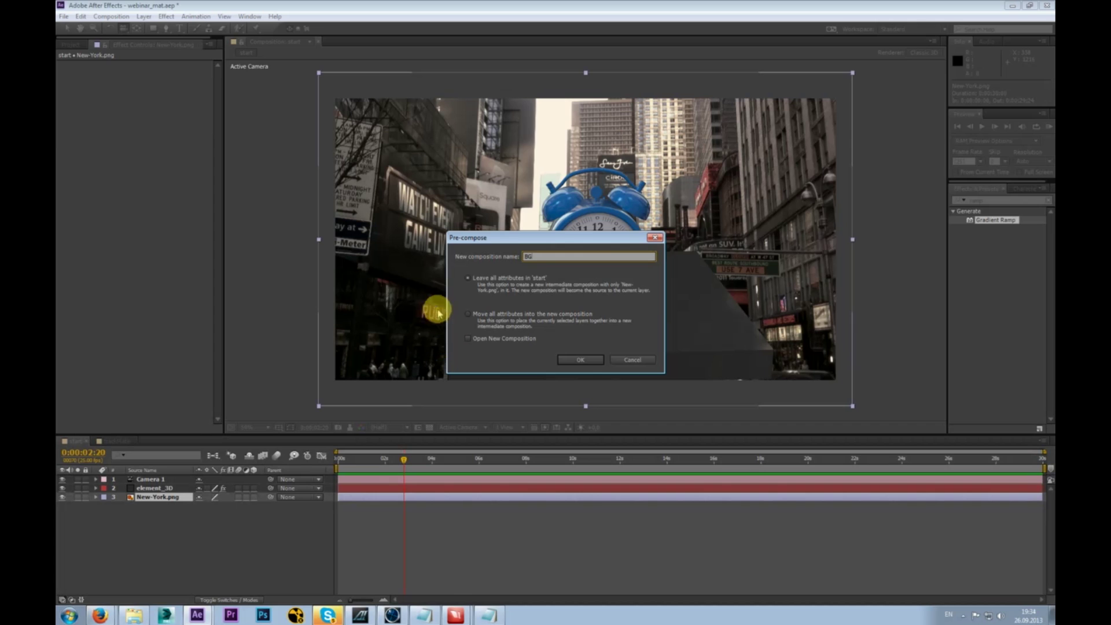
{"action": "left_click", "coordinate": [580, 360]}
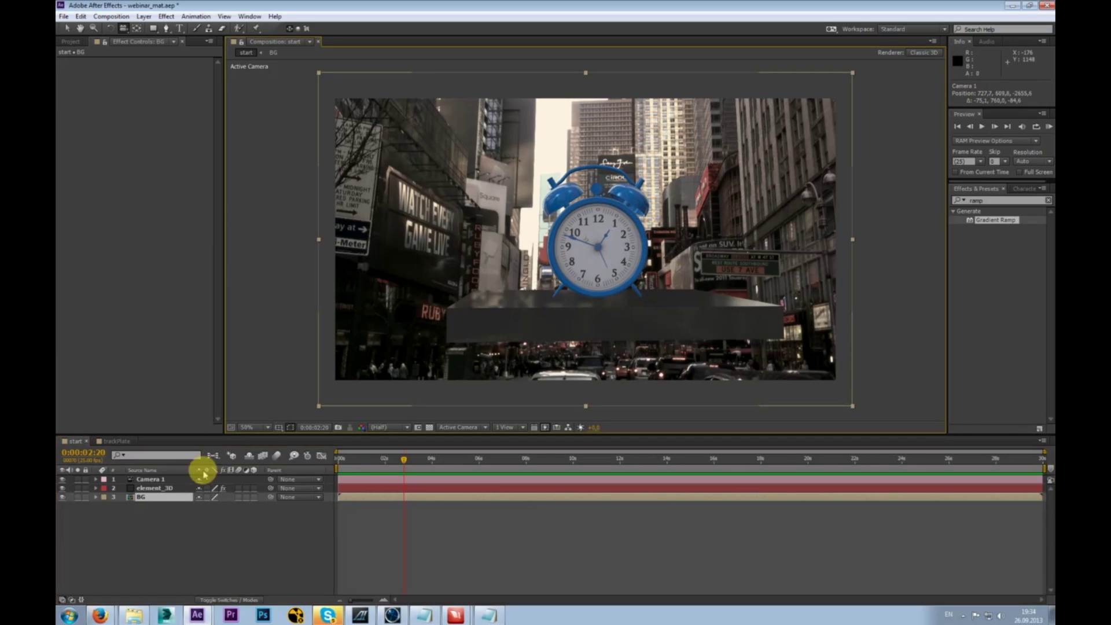
- Open the BG composition and apply the Fast Blur effect to its New-York.png layer
{"action": "double_click", "coordinate": [161, 495]}
{"action": "left_click", "coordinate": [167, 487]}
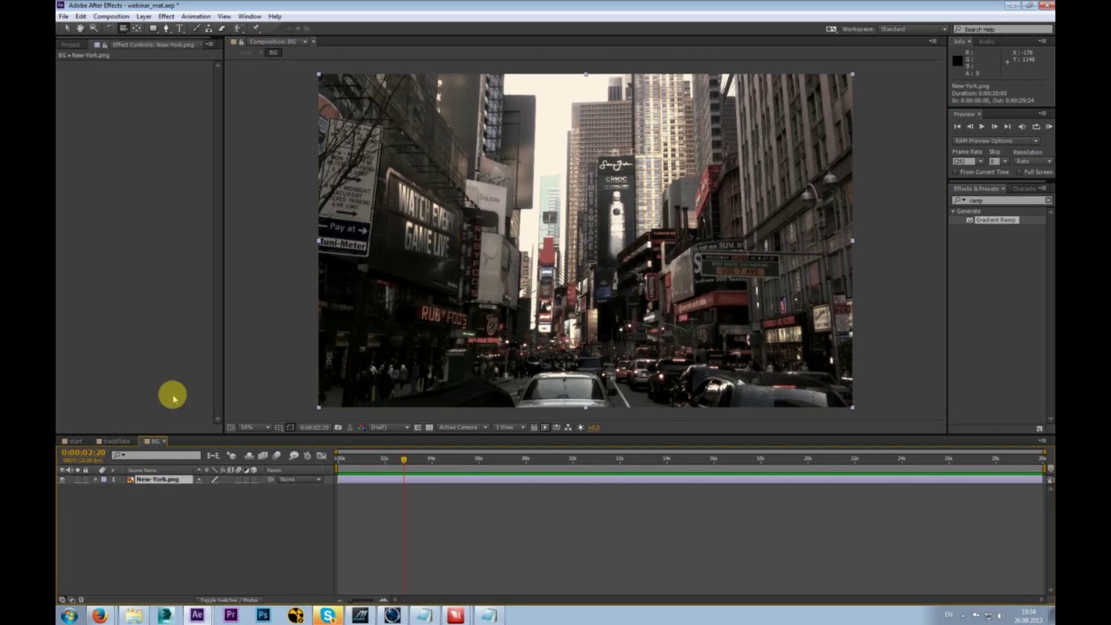
{"action": "right_click", "coordinate": [156, 181]}
{"action": "mouse_move", "coordinate": [301, 258]}
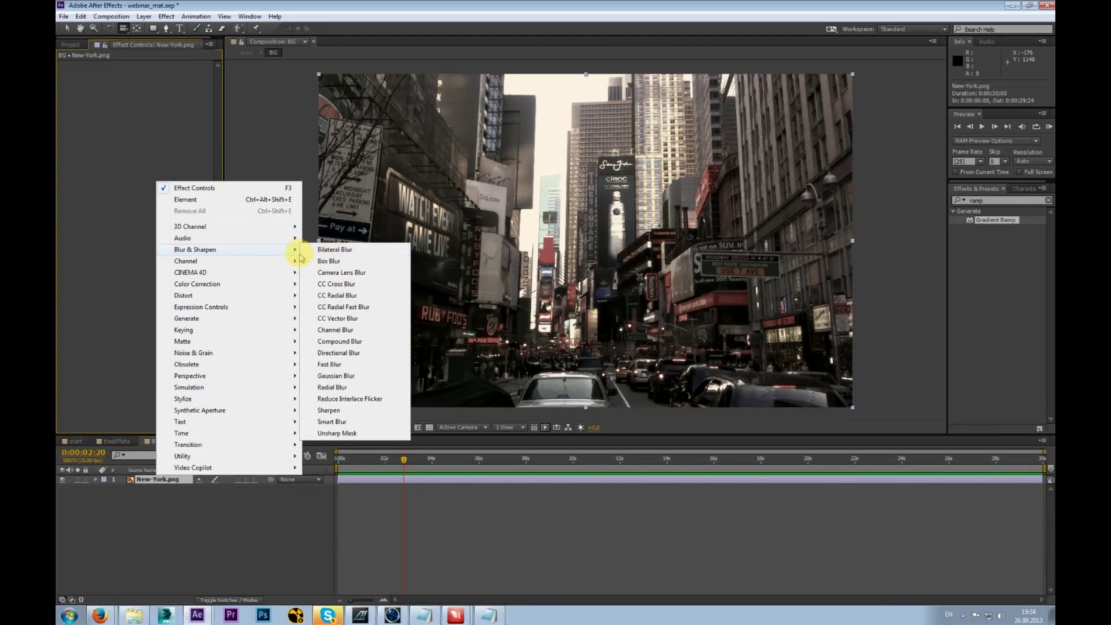
{"action": "left_click", "coordinate": [339, 365]}
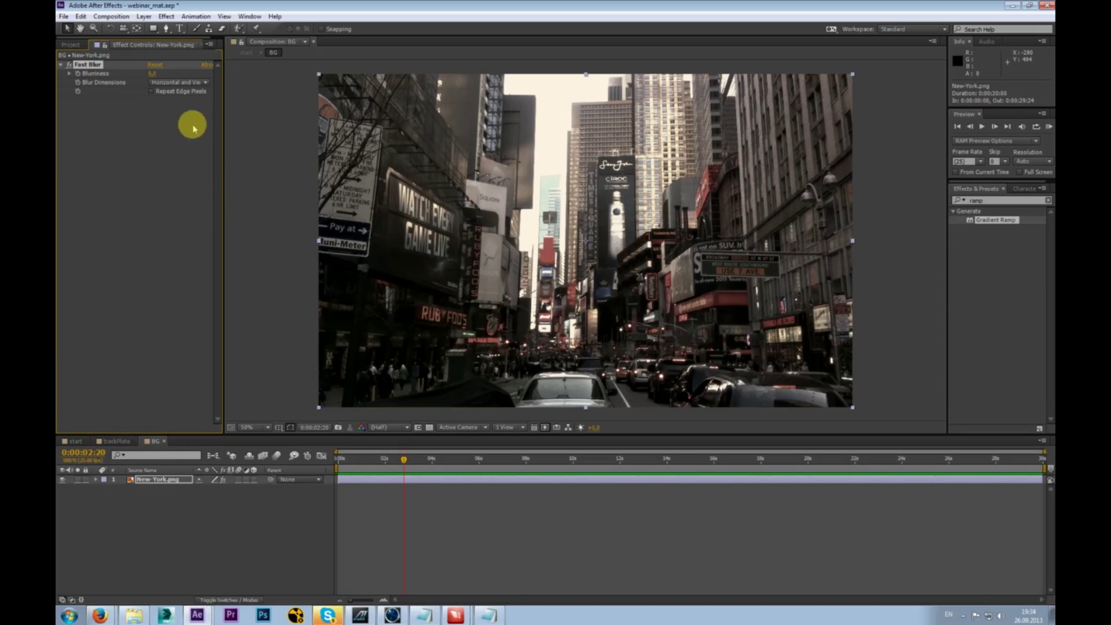
- Strongly increase the Fast Blur blurriness on New-York.png and enable Repeat Edge Pixels
{"action": "left_click", "coordinate": [167, 94]}
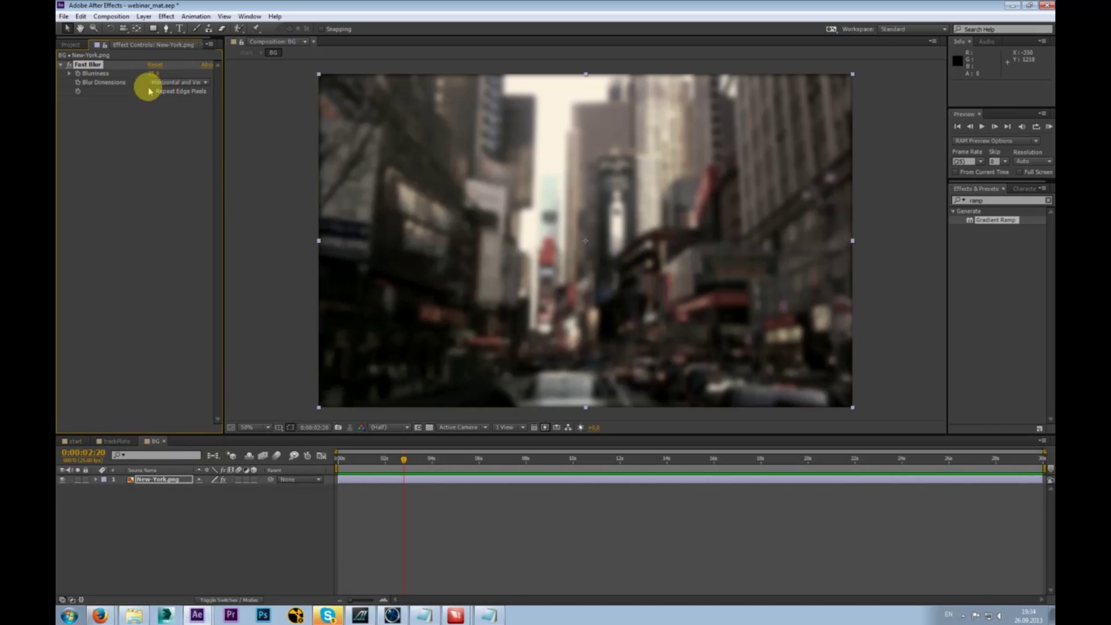
{"action": "key", "text": "Return"}
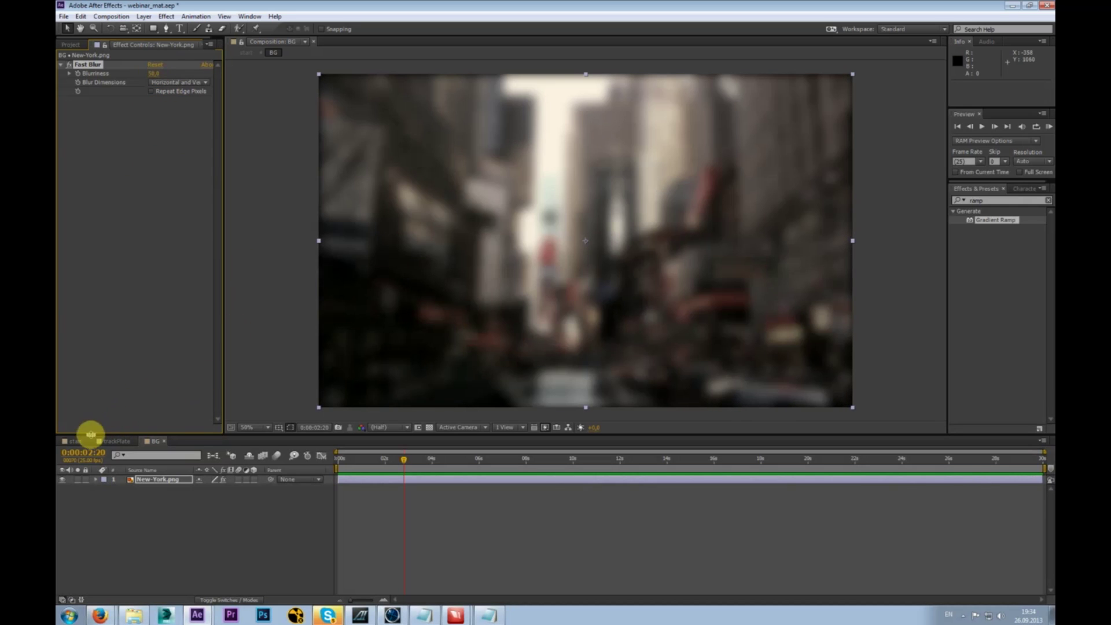
{"action": "left_click", "coordinate": [152, 91]}
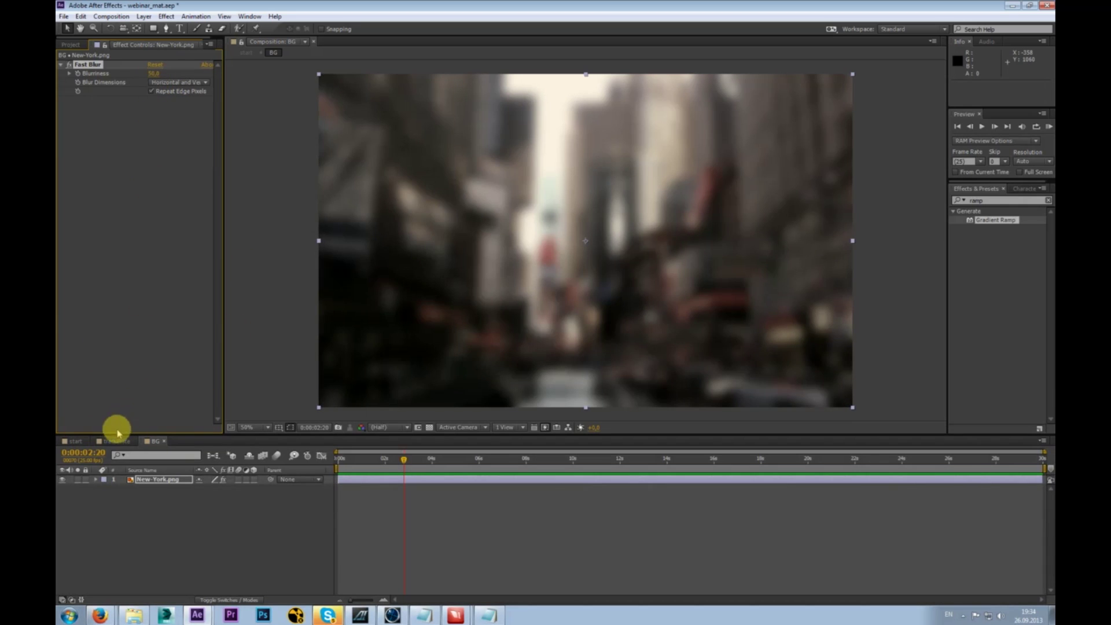
- Return to the start composition, hide the BG layer and add New-York.png beneath it as the visible background
{"action": "left_click", "coordinate": [81, 442]}
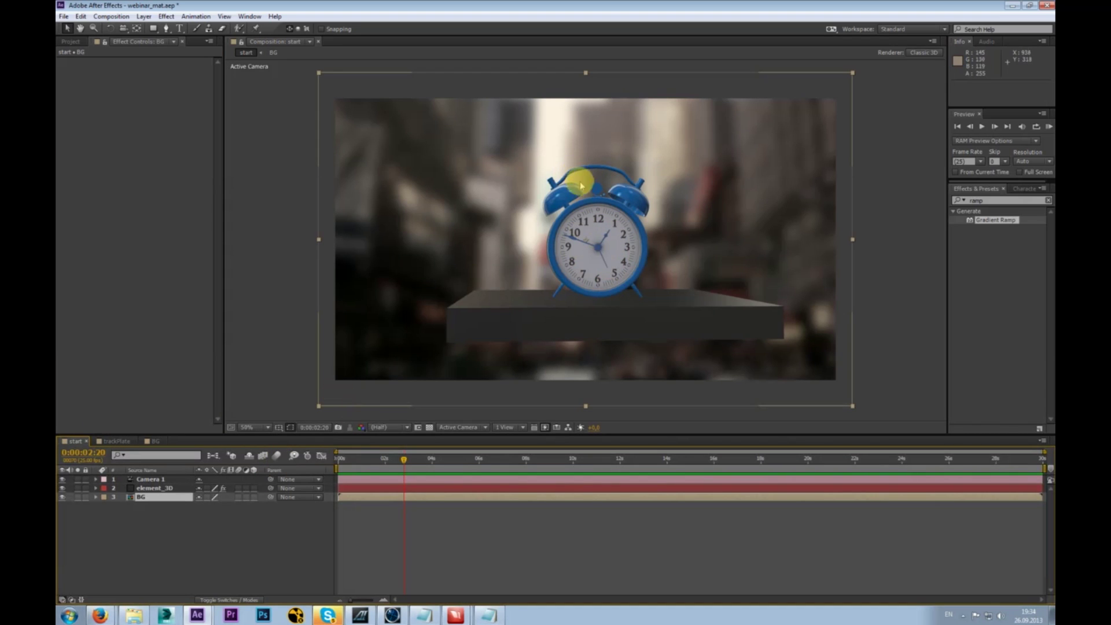
{"action": "left_click", "coordinate": [62, 497]}
{"action": "left_click", "coordinate": [70, 42]}
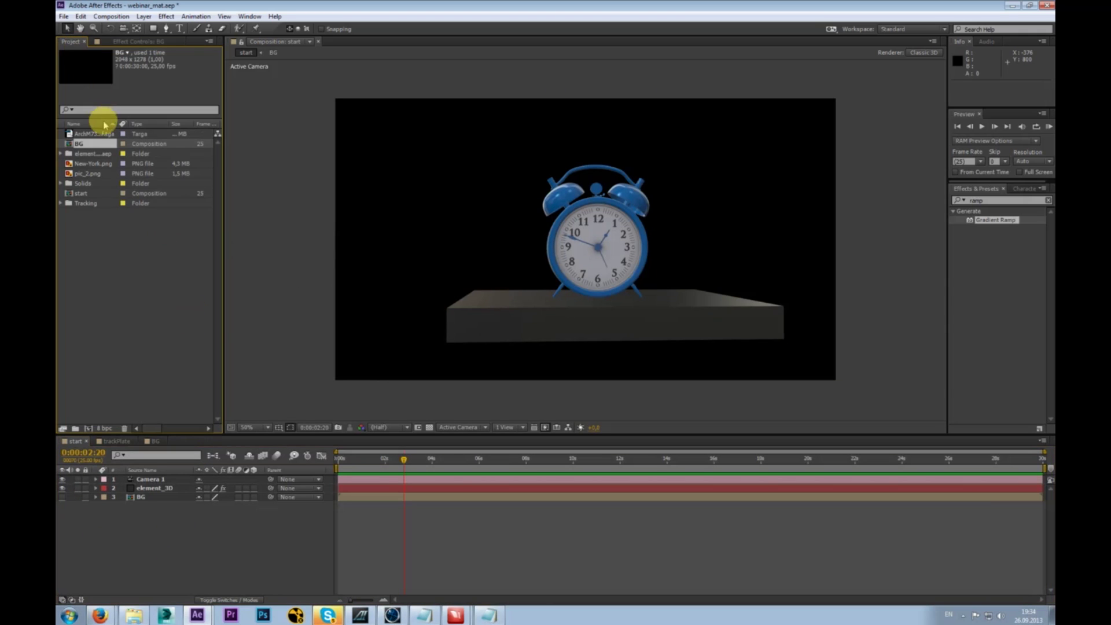
{"action": "left_click_drag", "start_coordinate": [97, 169], "coordinate": [145, 506]}
{"action": "left_click", "coordinate": [144, 497]}
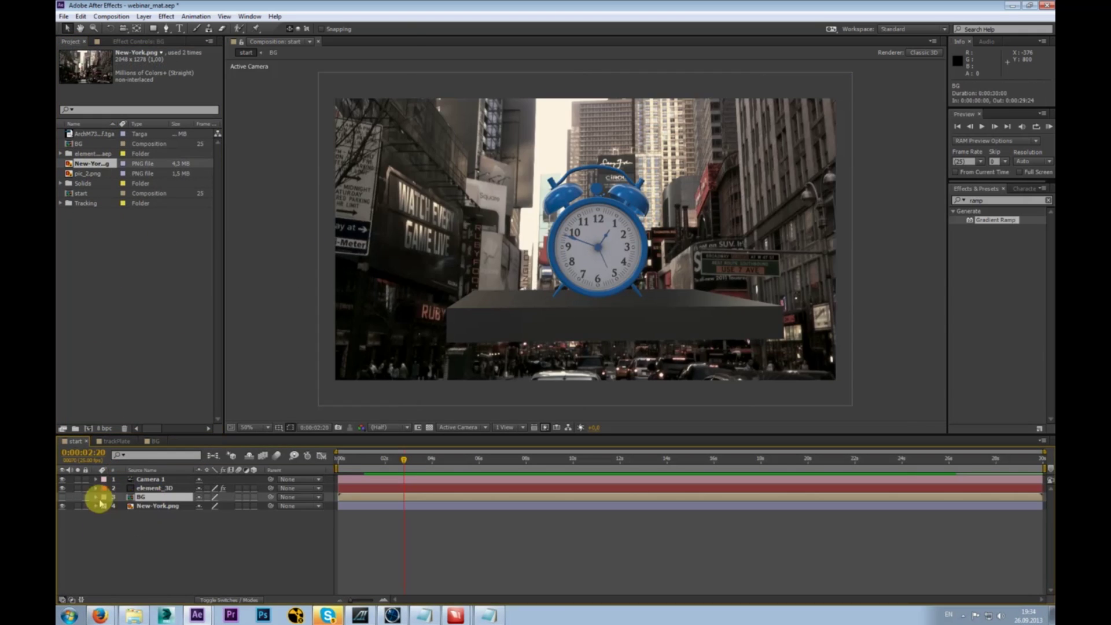
- Review the element_3D layer's environment settings and compare the scene with the BG layer shown and hidden
{"action": "left_click", "coordinate": [130, 43]}
{"action": "left_click", "coordinate": [156, 488]}
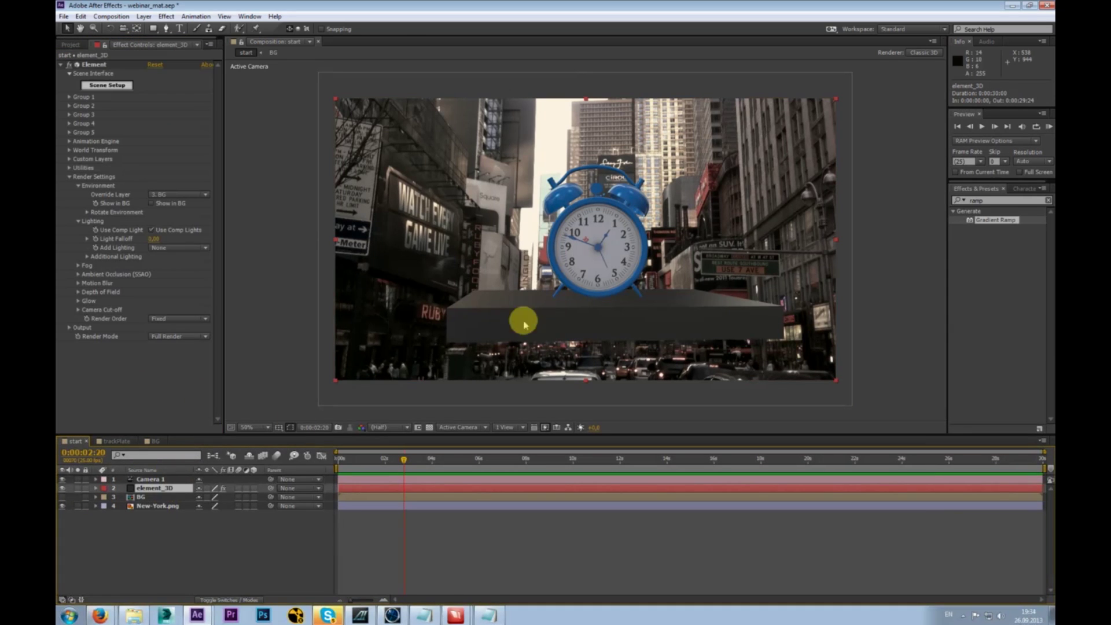
{"action": "left_click", "coordinate": [63, 496]}
{"action": "left_click", "coordinate": [63, 497]}
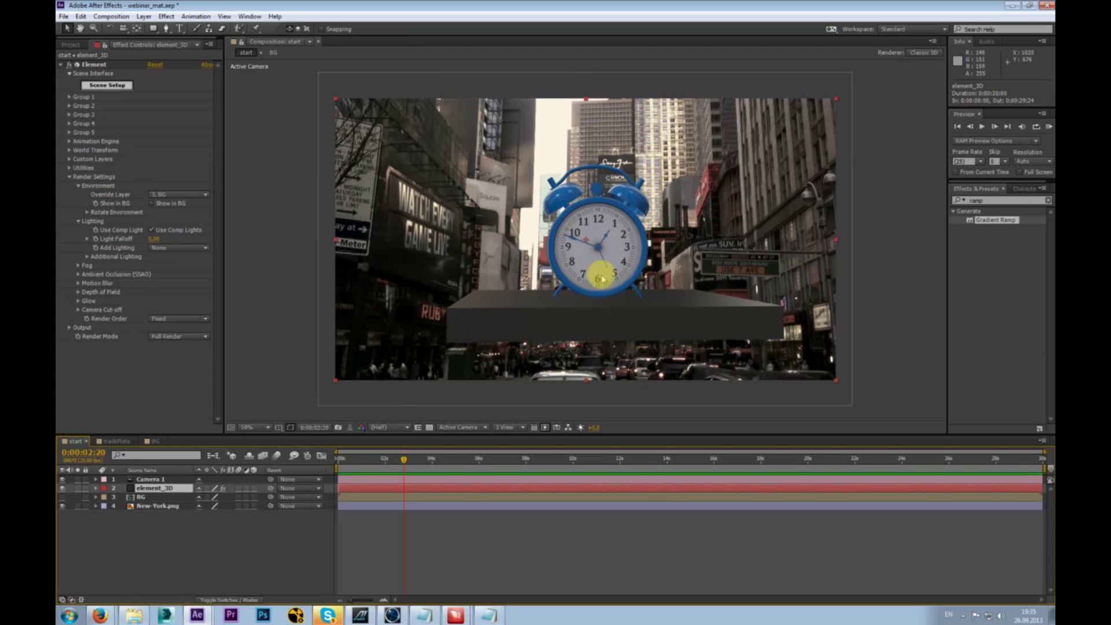
{"action": "left_click", "coordinate": [153, 496]}
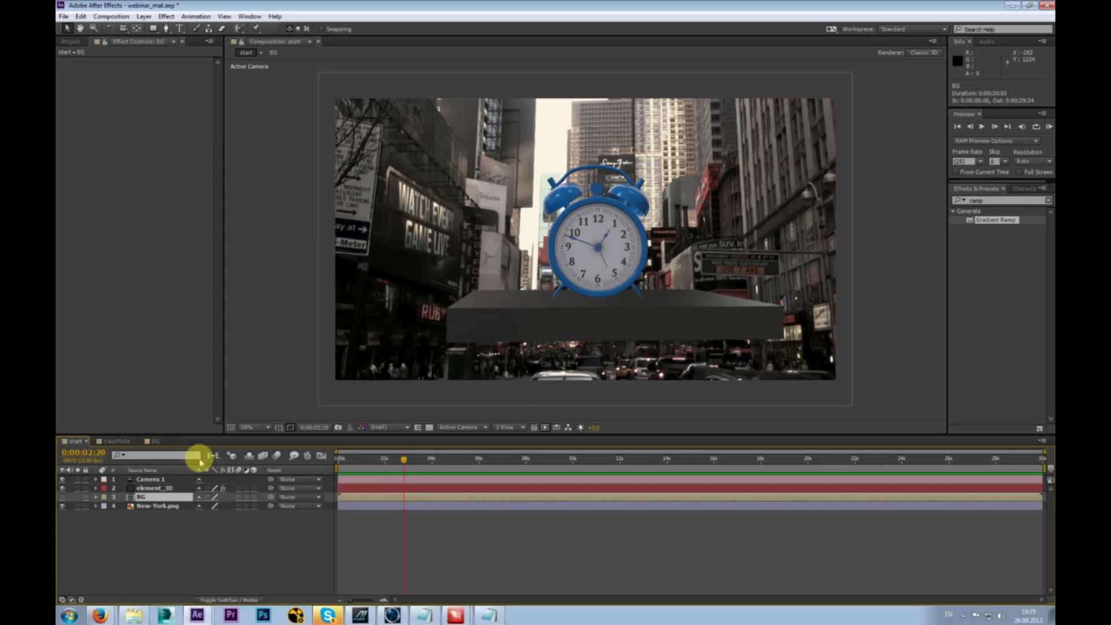
{"action": "left_click", "coordinate": [172, 488]}
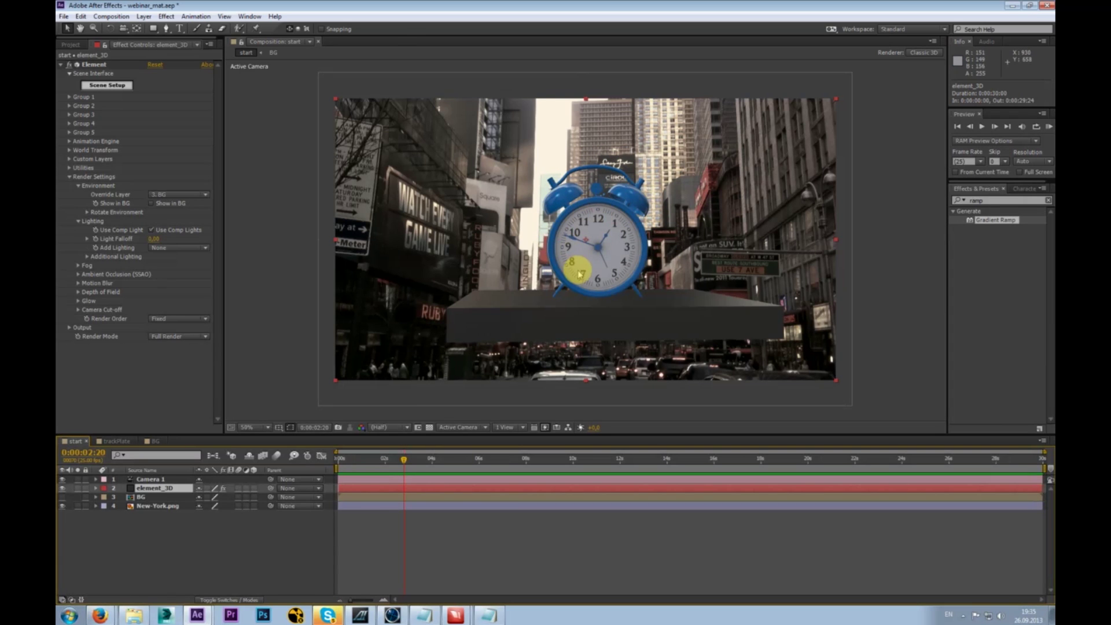
- Create a point light named Light 1 in the start composition
{"action": "left_click", "coordinate": [209, 529]}
{"action": "right_click", "coordinate": [182, 540]}
{"action": "mouse_move", "coordinate": [273, 435]}
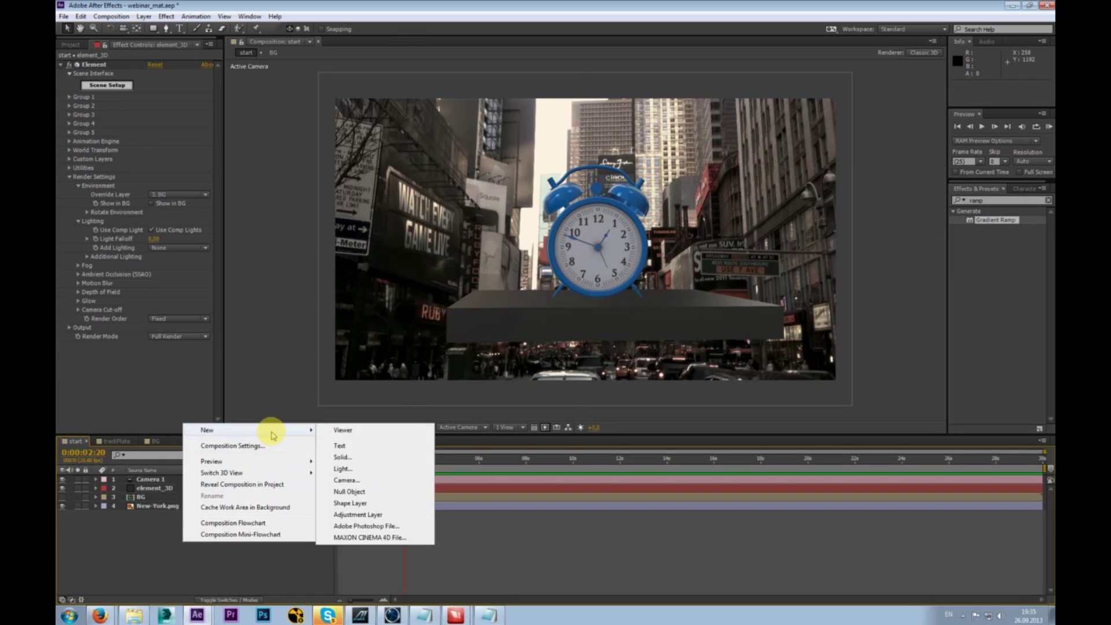
{"action": "left_click", "coordinate": [342, 468]}
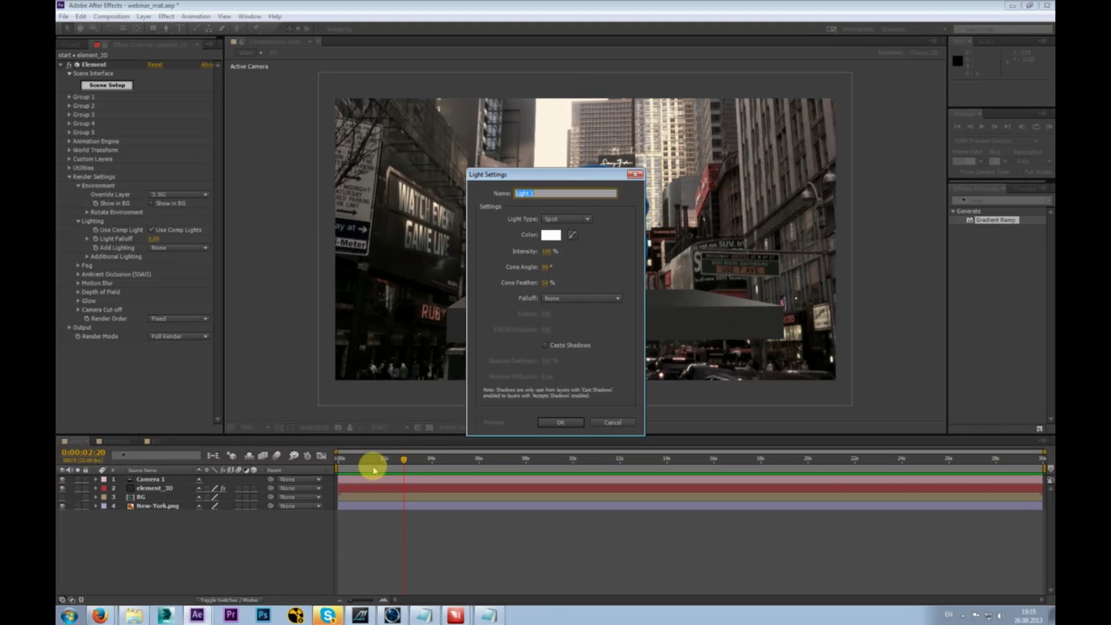
{"action": "left_click", "coordinate": [568, 219]}
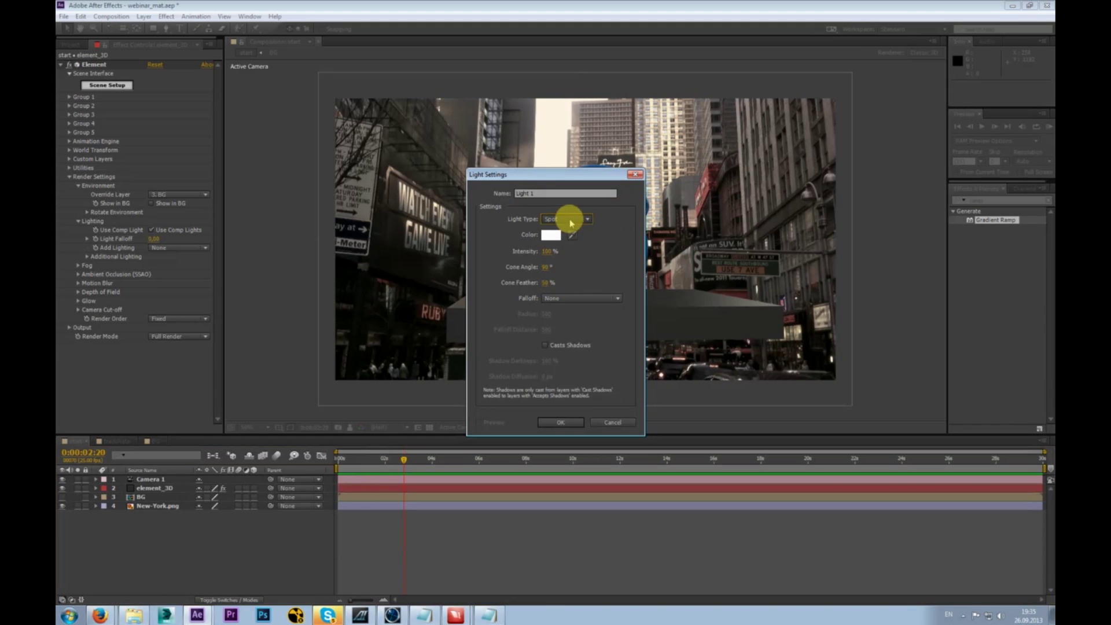
{"action": "left_click", "coordinate": [574, 254]}
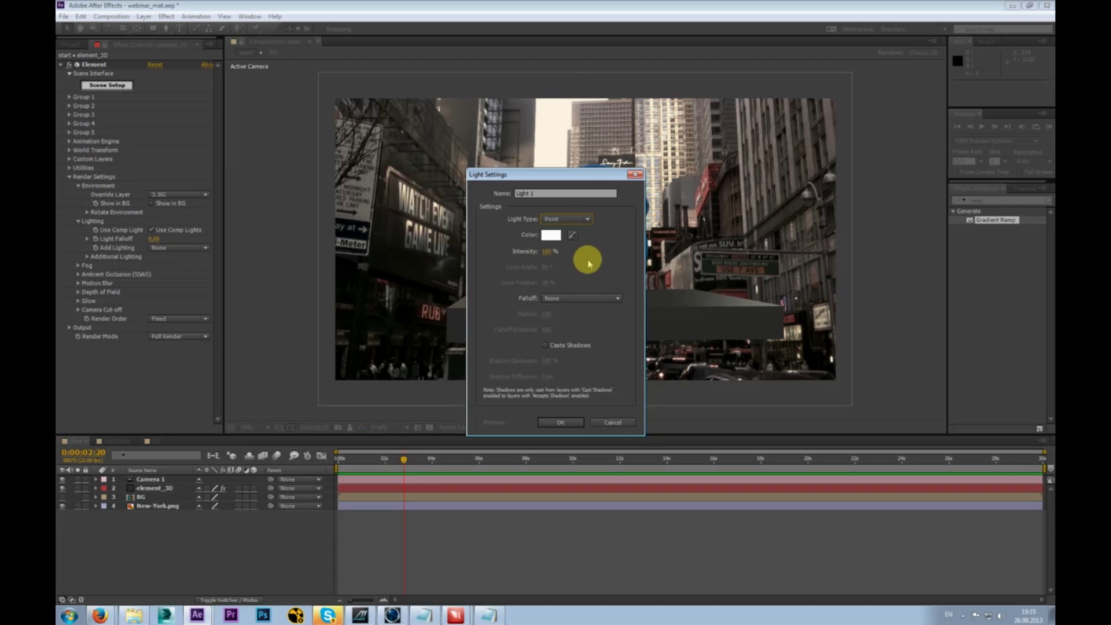
{"action": "left_click", "coordinate": [564, 421]}
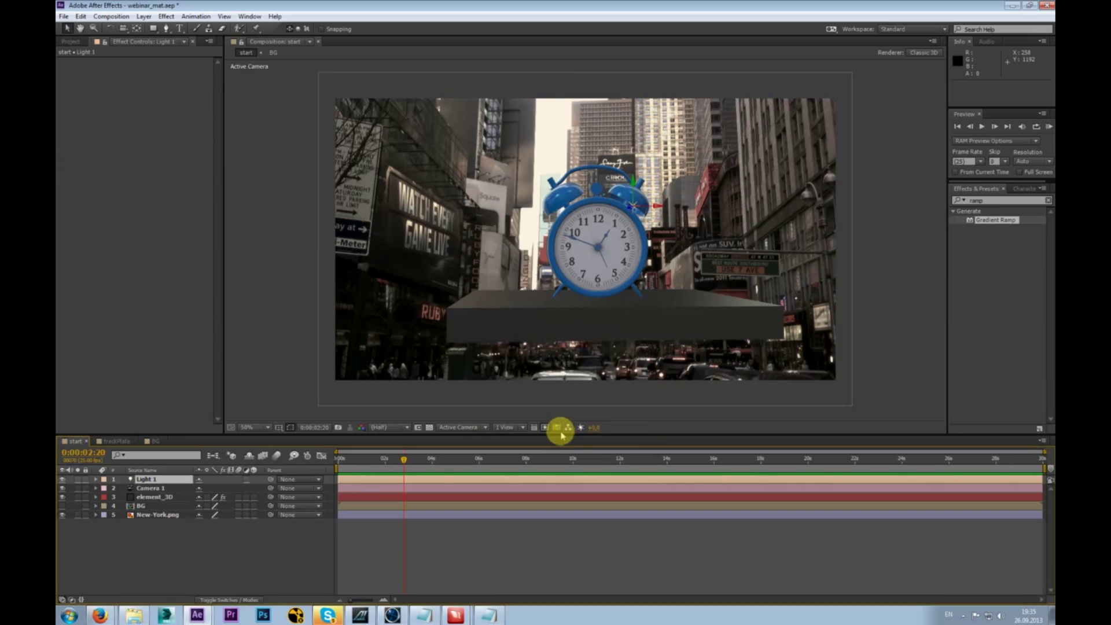
- Move Light 1 around the alarm clock and leave it at about 1040, 598, -914
{"action": "left_click_drag", "start_coordinate": [638, 212], "coordinate": [722, 224]}
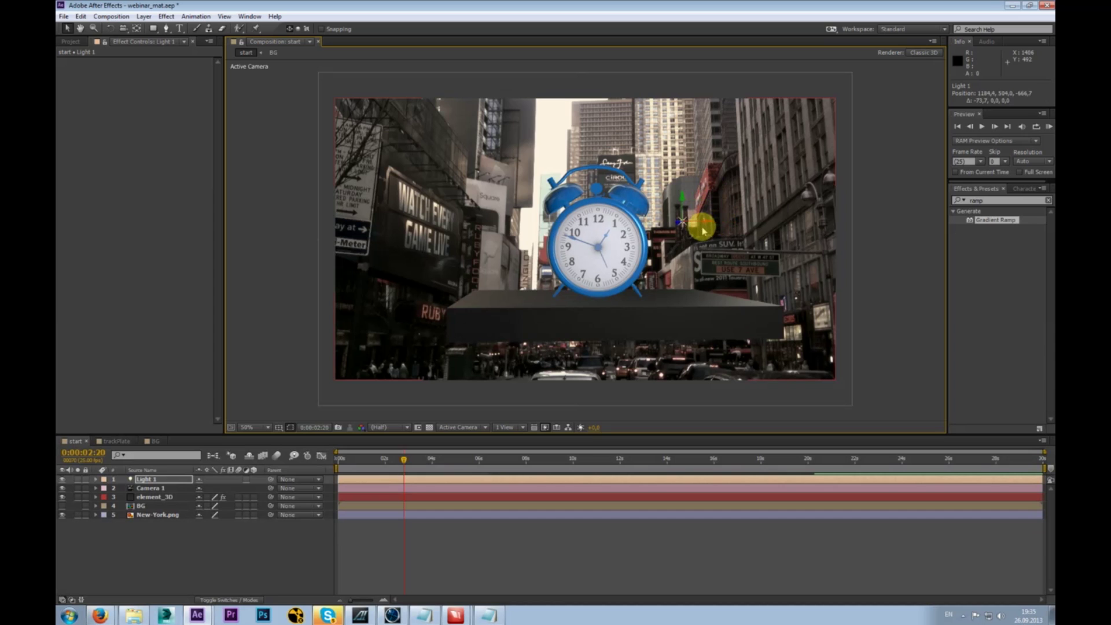
{"action": "left_click_drag", "start_coordinate": [680, 220], "coordinate": [736, 197]}
{"action": "left_click_drag", "start_coordinate": [734, 215], "coordinate": [613, 332]}
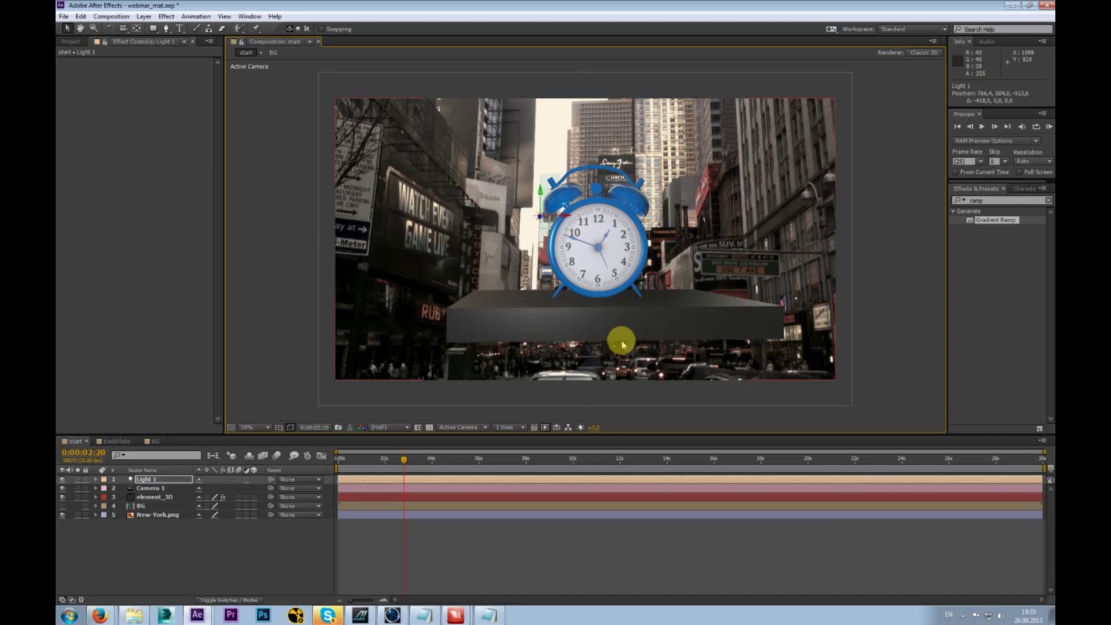
{"action": "left_click_drag", "start_coordinate": [541, 197], "coordinate": [629, 272]}
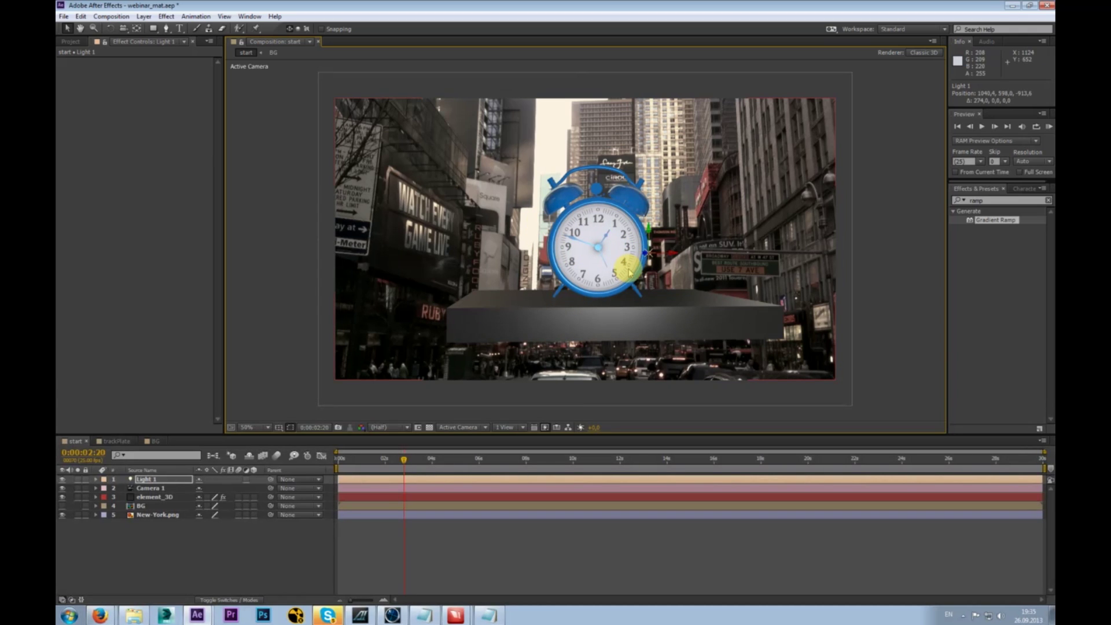
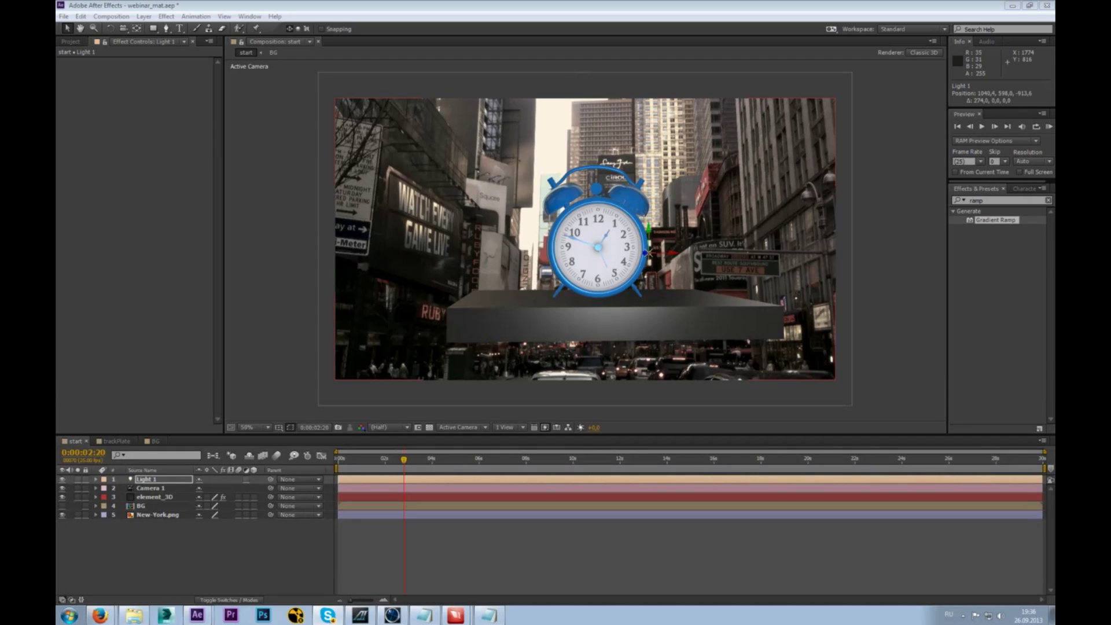
- Orbit Camera 1 around the alarm clock and floor to examine the point light's shading from the side and front
{"action": "left_click", "coordinate": [162, 488]}
{"action": "left_click", "coordinate": [123, 28]}
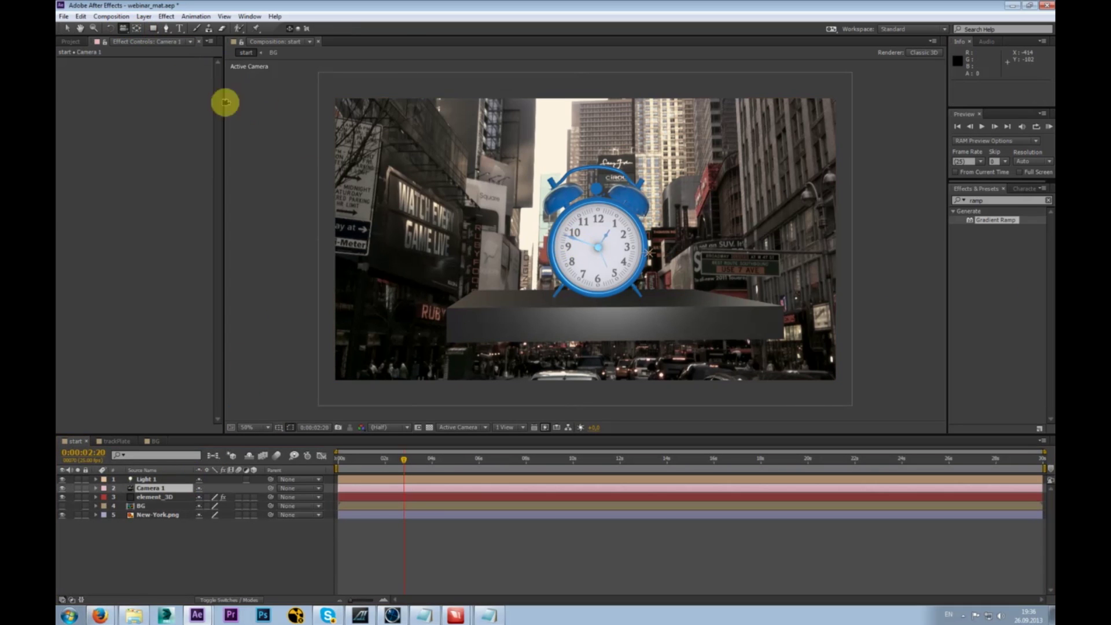
{"action": "mouse_move", "coordinate": [575, 252]}
{"action": "left_mouse_down"}
{"action": "mouse_move", "coordinate": [534, 243]}
{"action": "mouse_move", "coordinate": [574, 252]}
{"action": "left_mouse_up"}
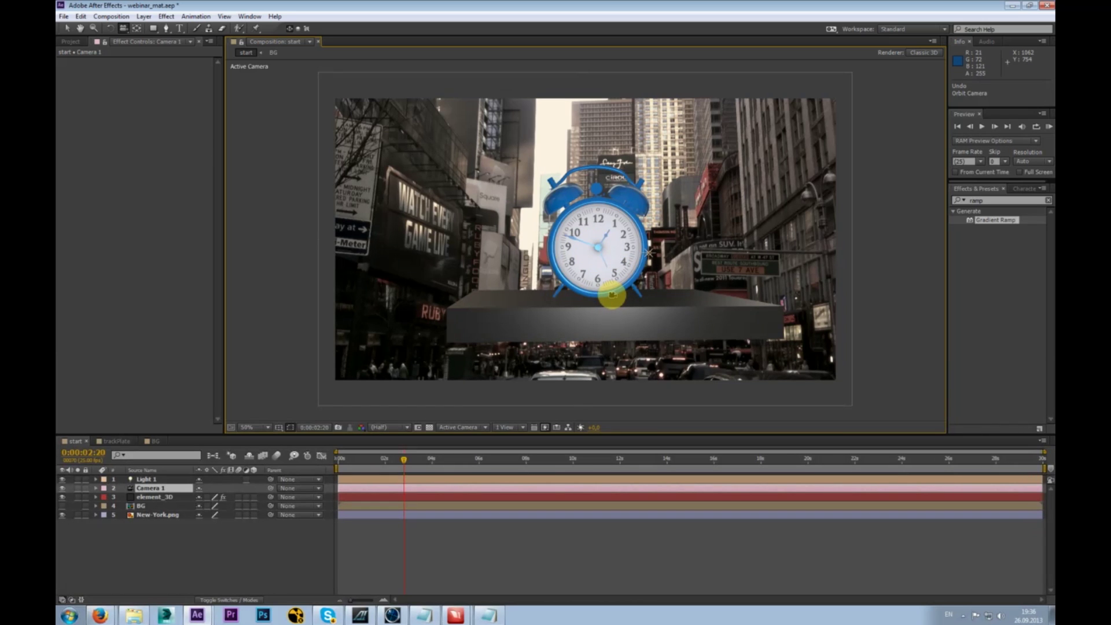
{"action": "left_click_drag", "start_coordinate": [589, 264], "coordinate": [547, 219]}
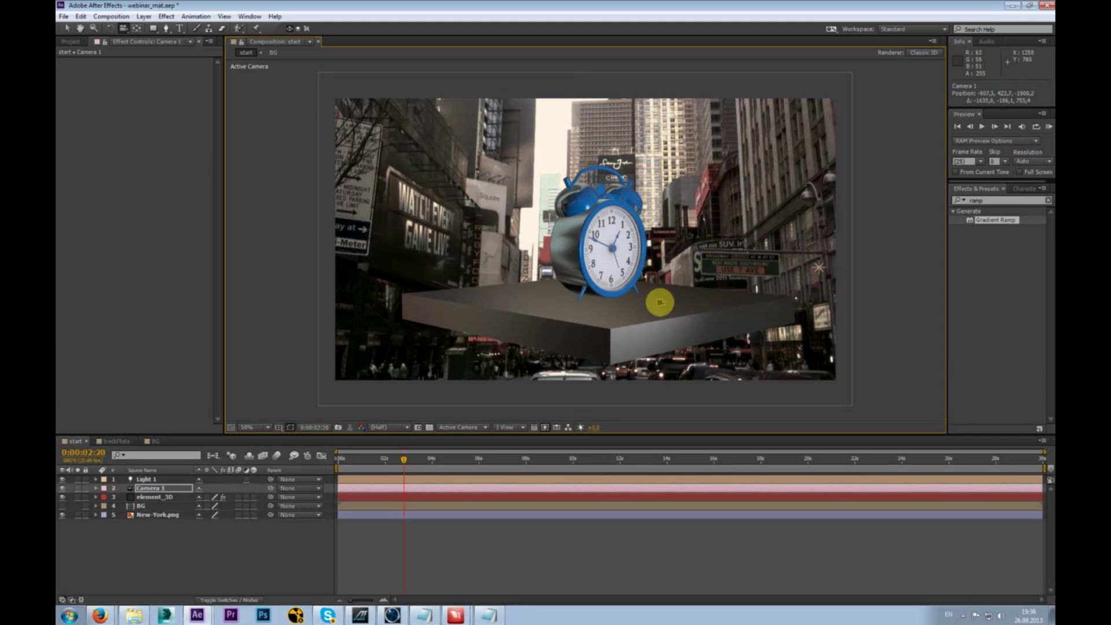
{"action": "left_click_drag", "start_coordinate": [625, 269], "coordinate": [583, 222]}
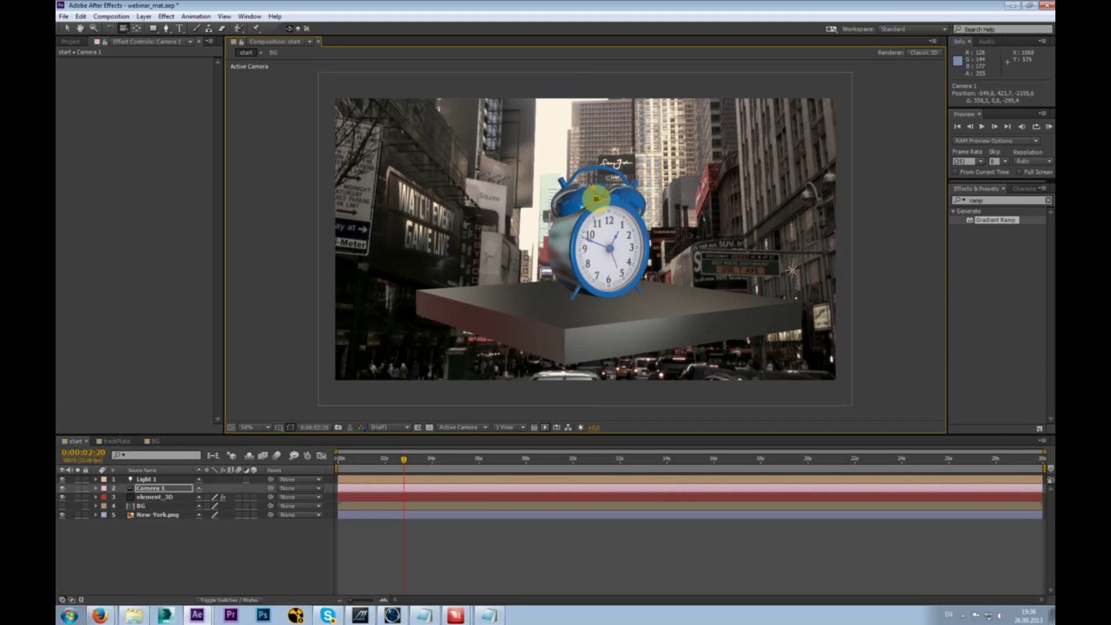
{"action": "left_click_drag", "start_coordinate": [607, 271], "coordinate": [610, 272]}
{"action": "left_click_drag", "start_coordinate": [508, 376], "coordinate": [506, 345]}
{"action": "left_click_drag", "start_coordinate": [581, 271], "coordinate": [601, 291]}
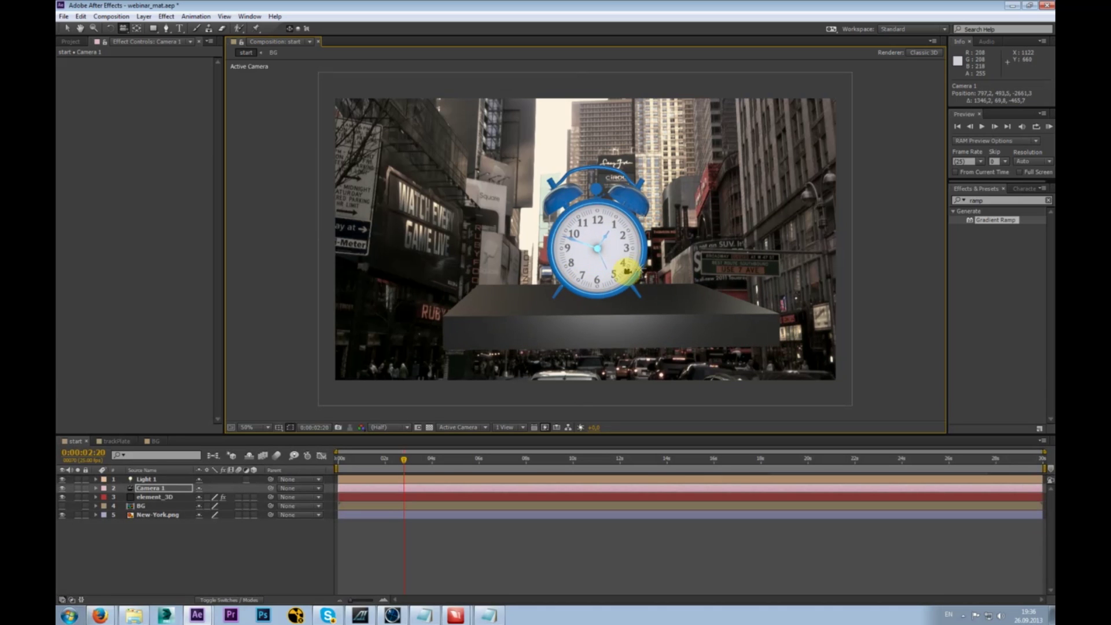
- Try Quarter preview resolution, set it to Full and orbit the camera slightly higher above the floor
{"action": "left_click", "coordinate": [387, 427]}
{"action": "left_click", "coordinate": [399, 488]}
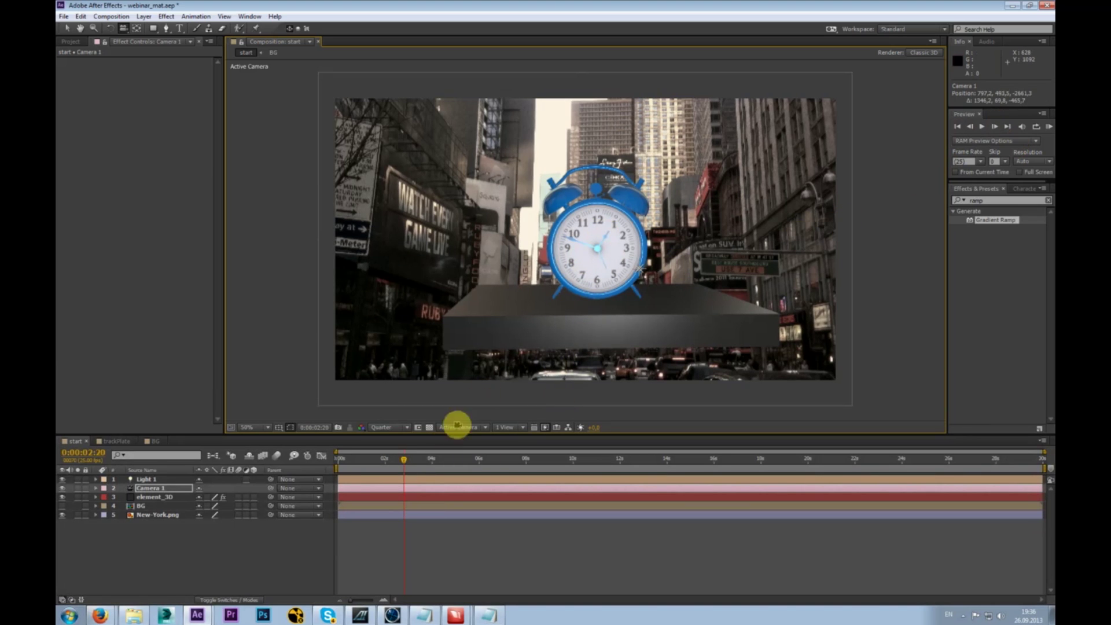
{"action": "left_click", "coordinate": [390, 428]}
{"action": "left_click", "coordinate": [392, 454]}
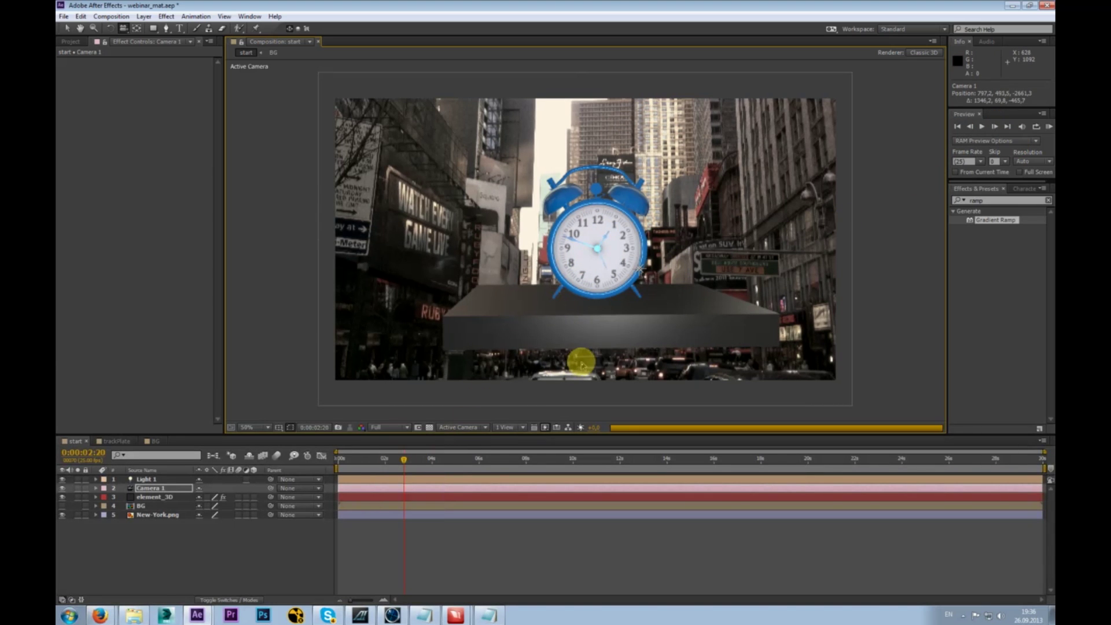
{"action": "left_click_drag", "start_coordinate": [600, 270], "coordinate": [594, 287]}
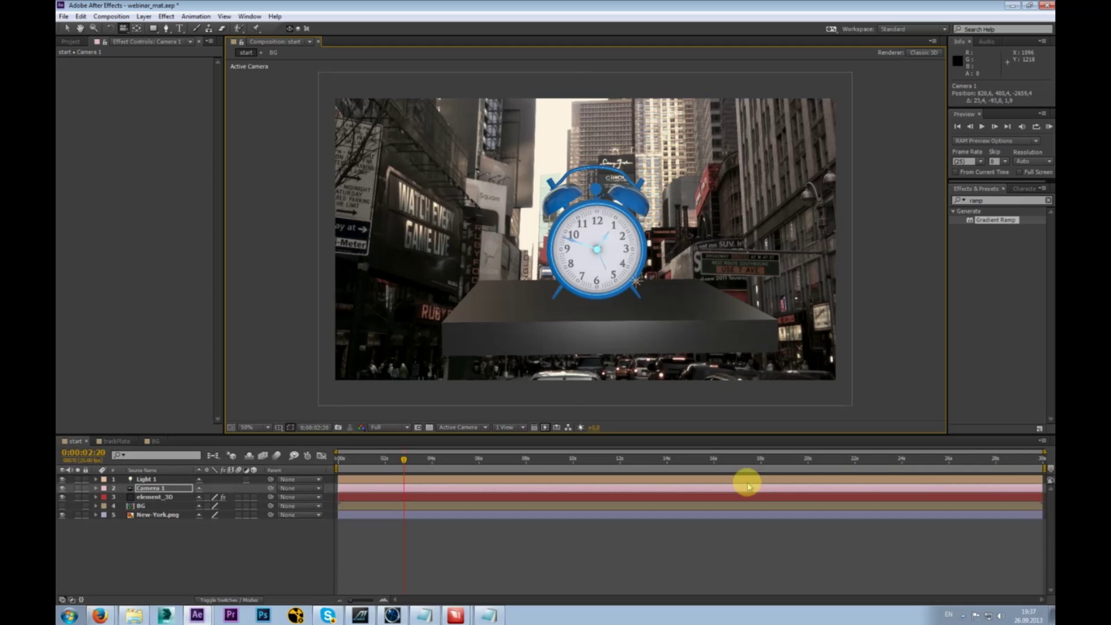
- Delete the Light 1 layer from the start composition
{"action": "left_click", "coordinate": [162, 497]}
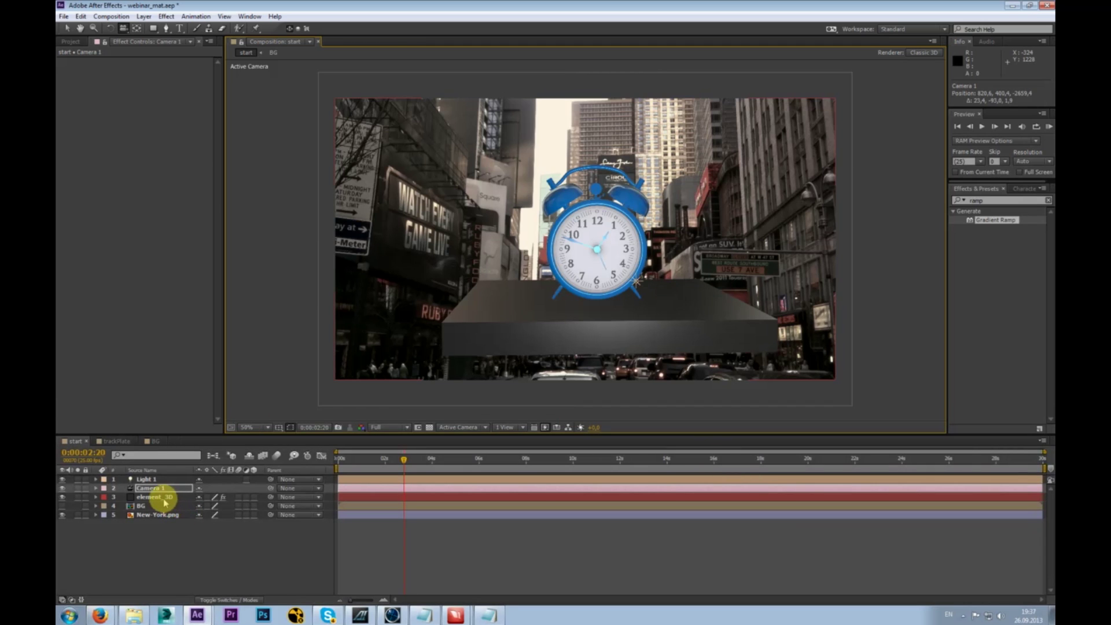
{"action": "left_click", "coordinate": [194, 480]}
{"action": "key", "text": "Delete"}
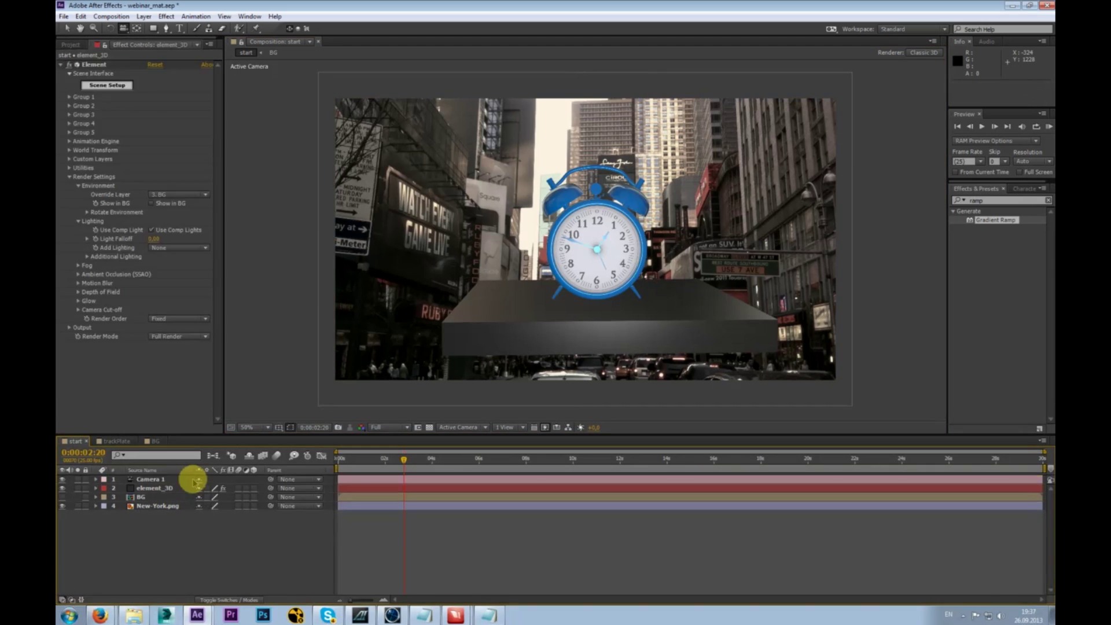
- Collapse the Render Settings of the Element effect on the element_3D layer and open its Scene Setup
{"action": "left_click", "coordinate": [153, 489]}
{"action": "key", "text": "Return"}
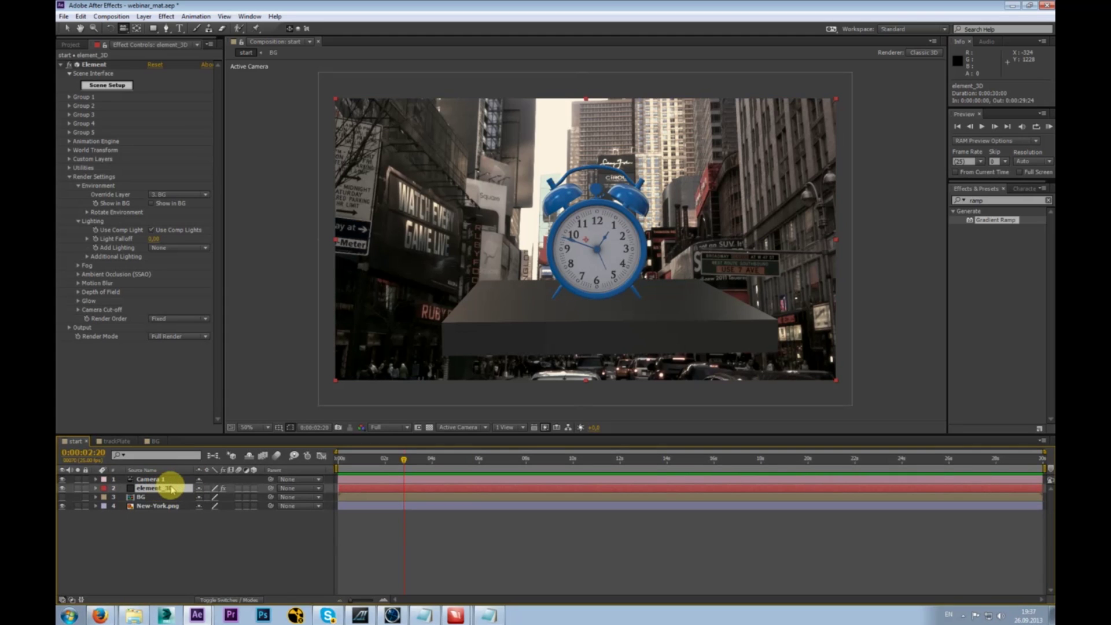
{"action": "left_click", "coordinate": [69, 177]}
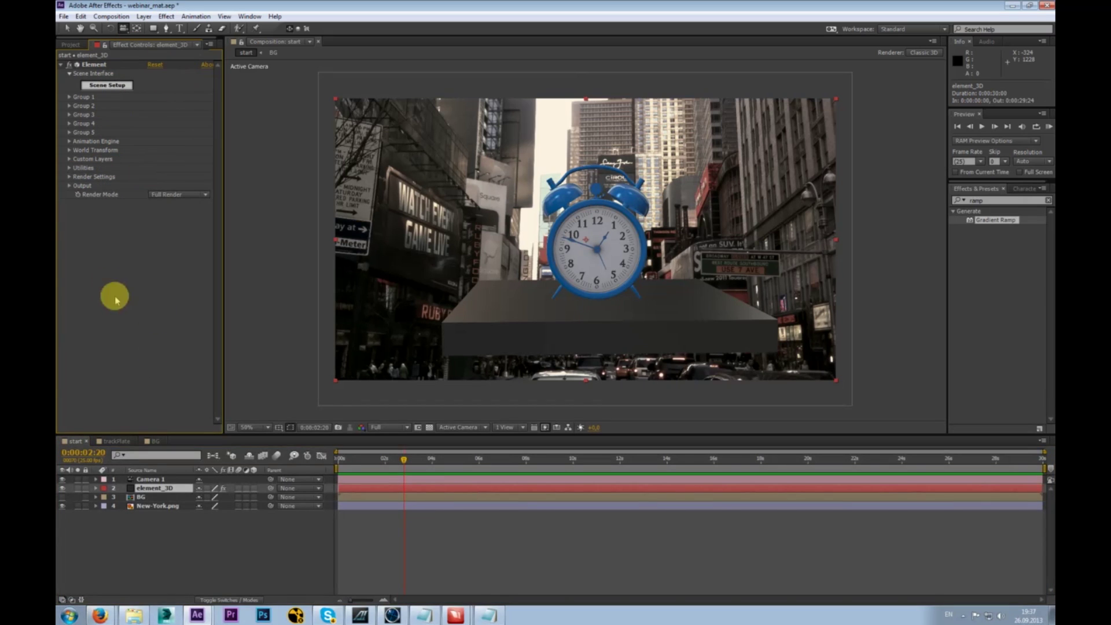
{"action": "left_click", "coordinate": [164, 487]}
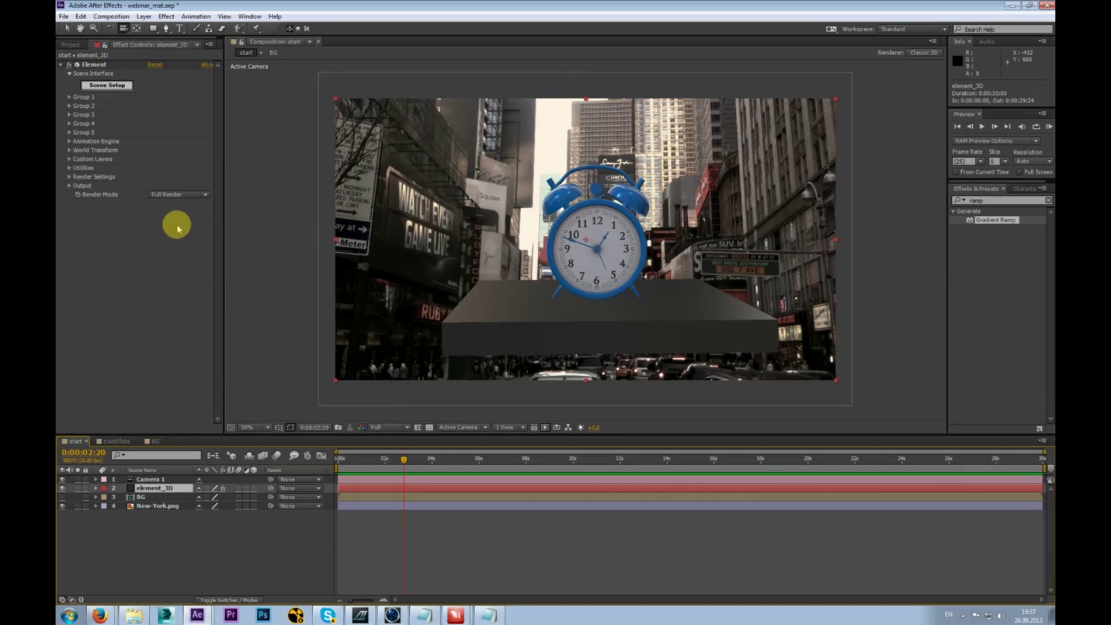
{"action": "left_click", "coordinate": [115, 88]}
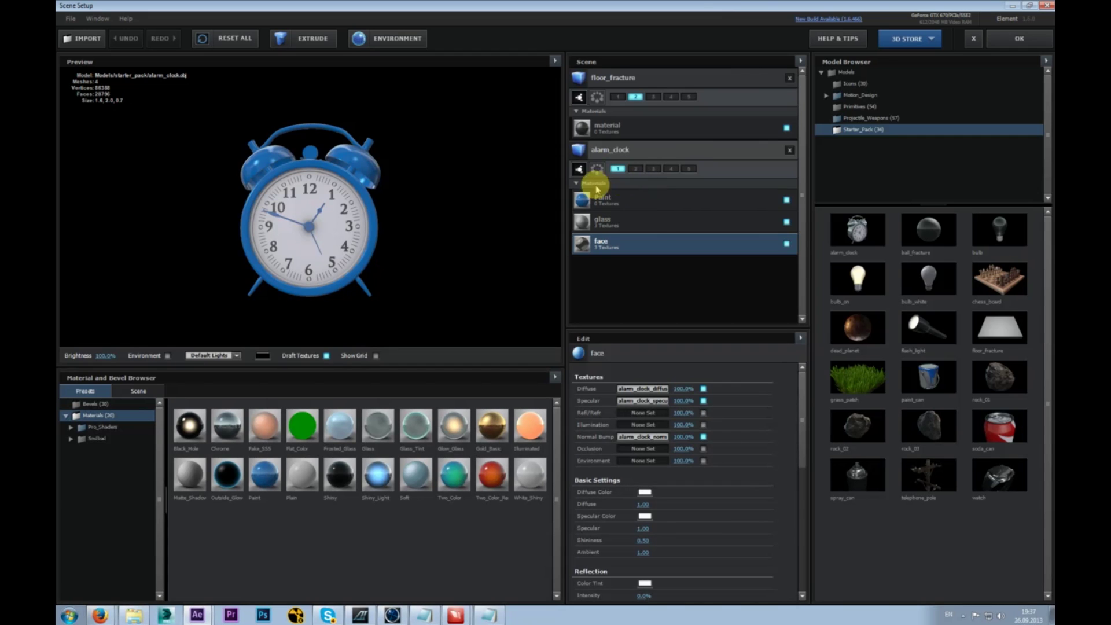
- Try removing the floor_fracture model from the scene, step through undo and redo, and restore the model
{"action": "left_click", "coordinate": [664, 149]}
{"action": "left_click", "coordinate": [664, 84]}
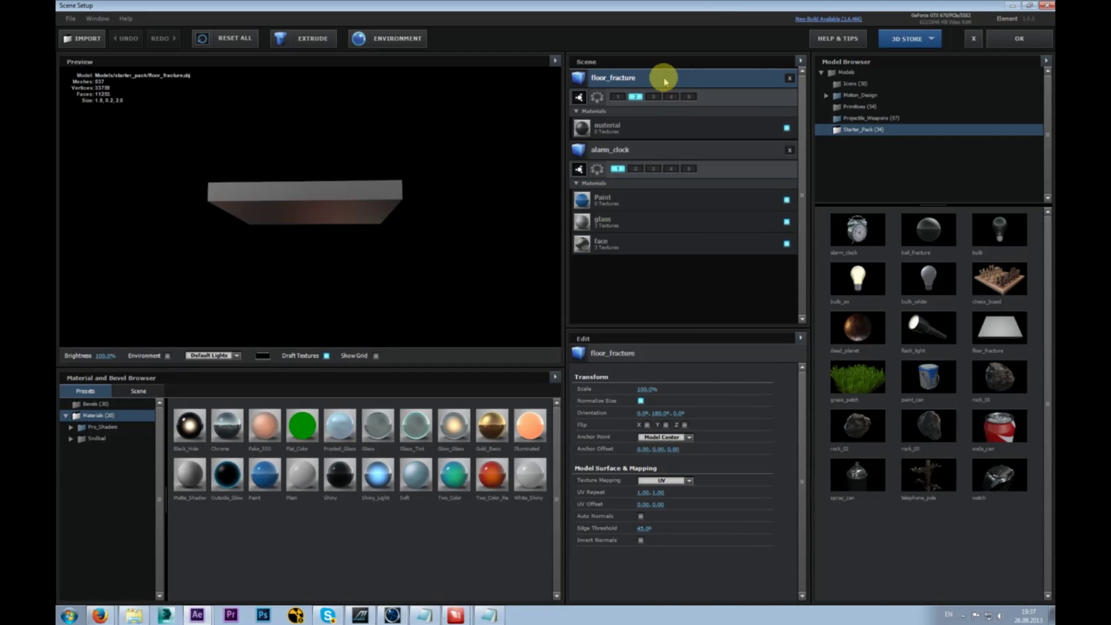
{"action": "left_click", "coordinate": [645, 150]}
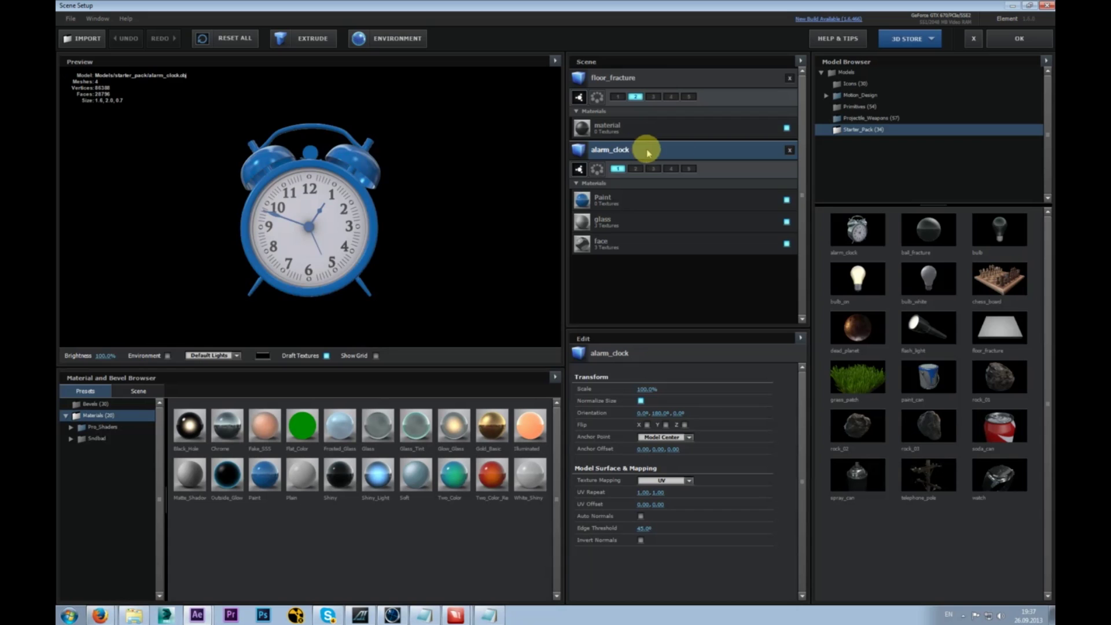
{"action": "left_click", "coordinate": [752, 80]}
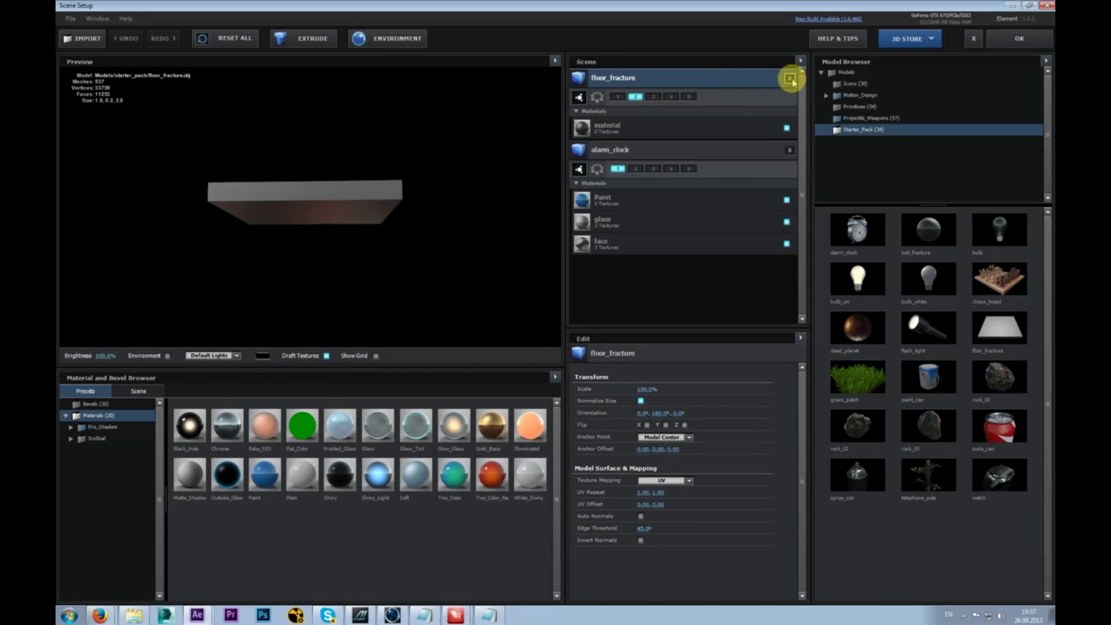
{"action": "left_click", "coordinate": [790, 79]}
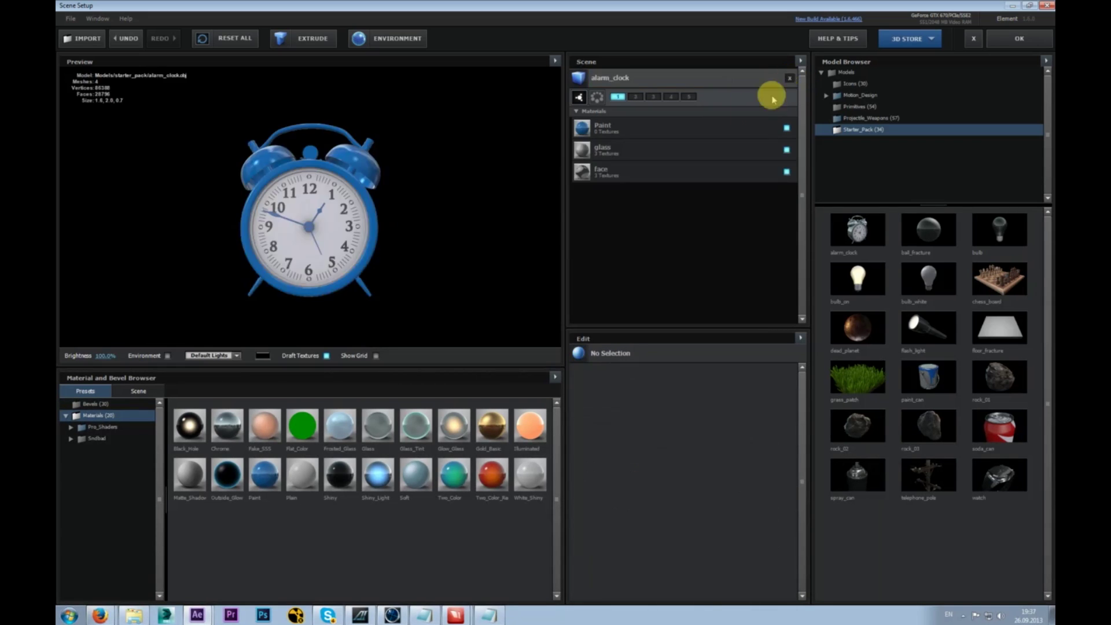
{"action": "left_click", "coordinate": [128, 39]}
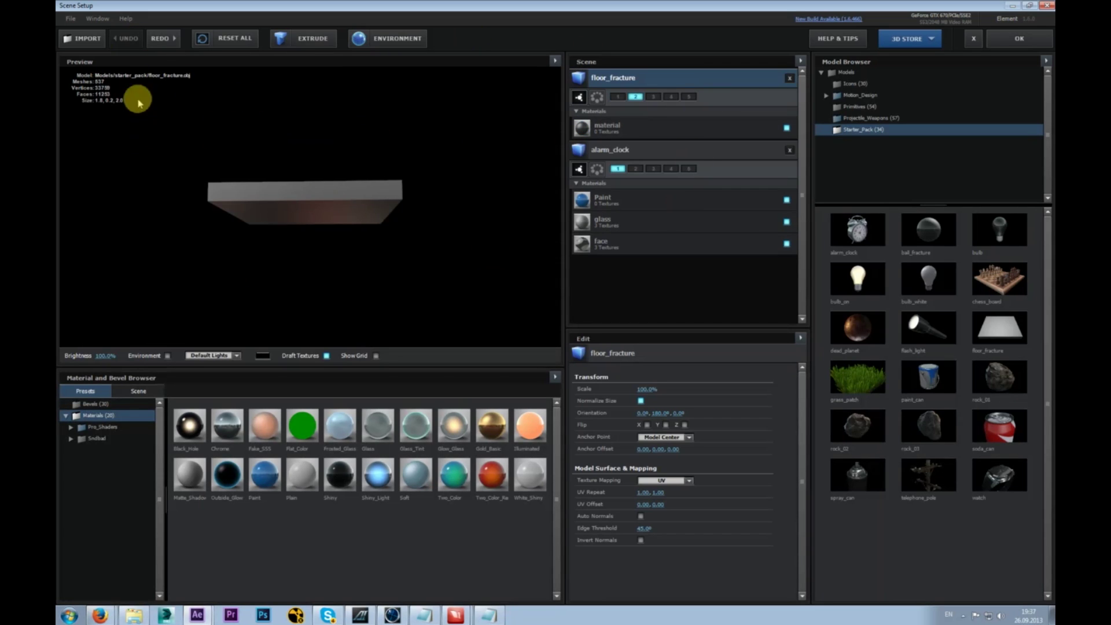
{"action": "left_click", "coordinate": [159, 41]}
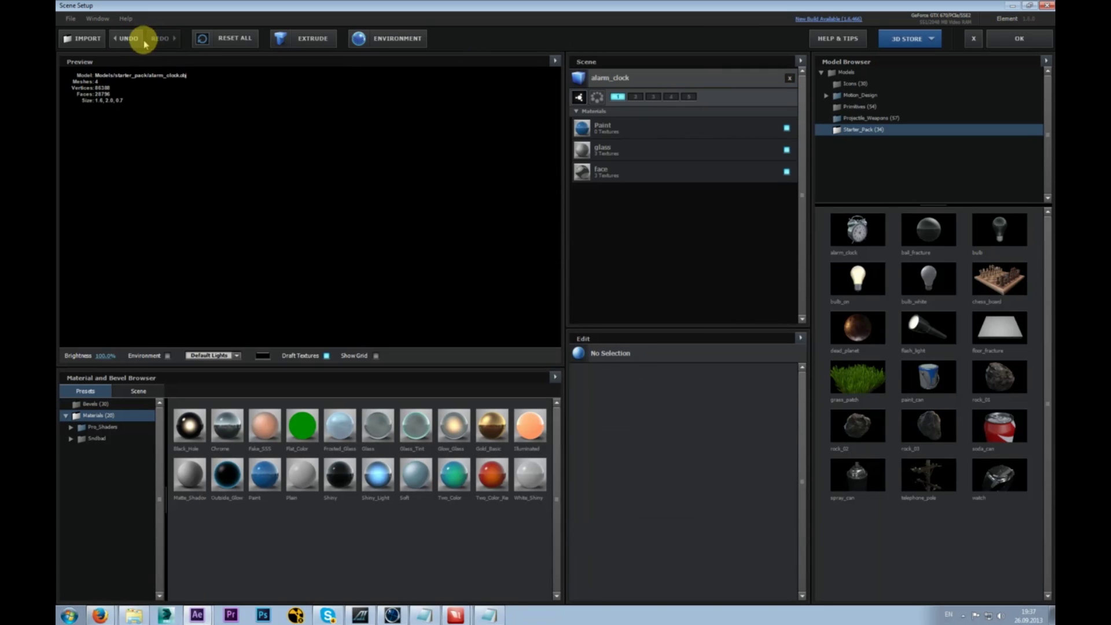
{"action": "left_click", "coordinate": [135, 37]}
{"action": "left_click", "coordinate": [157, 39]}
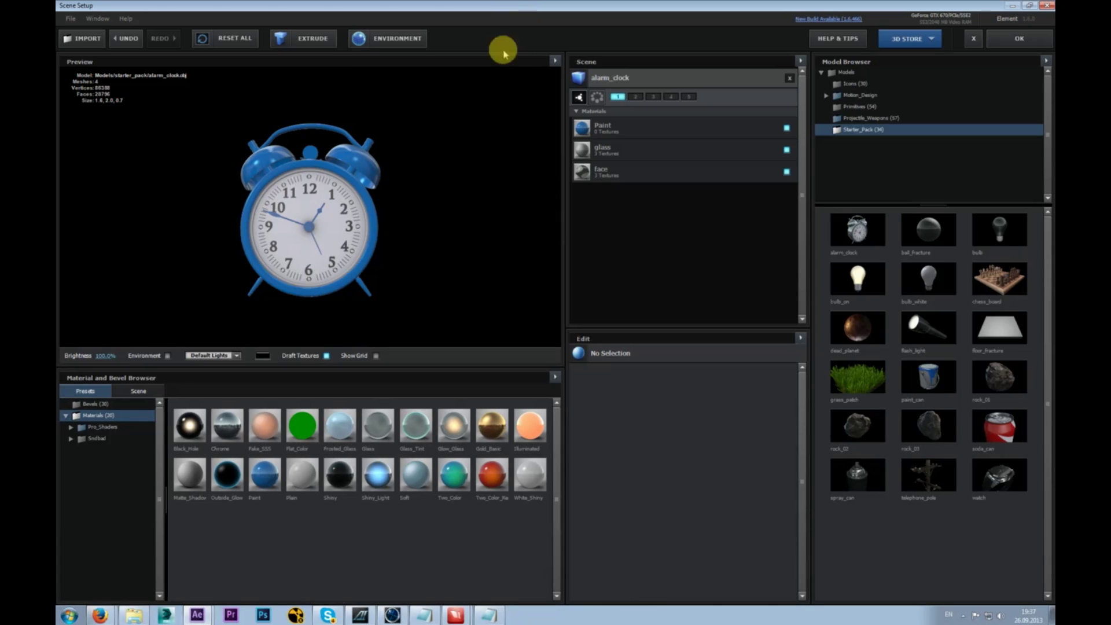
{"action": "left_click", "coordinate": [125, 40]}
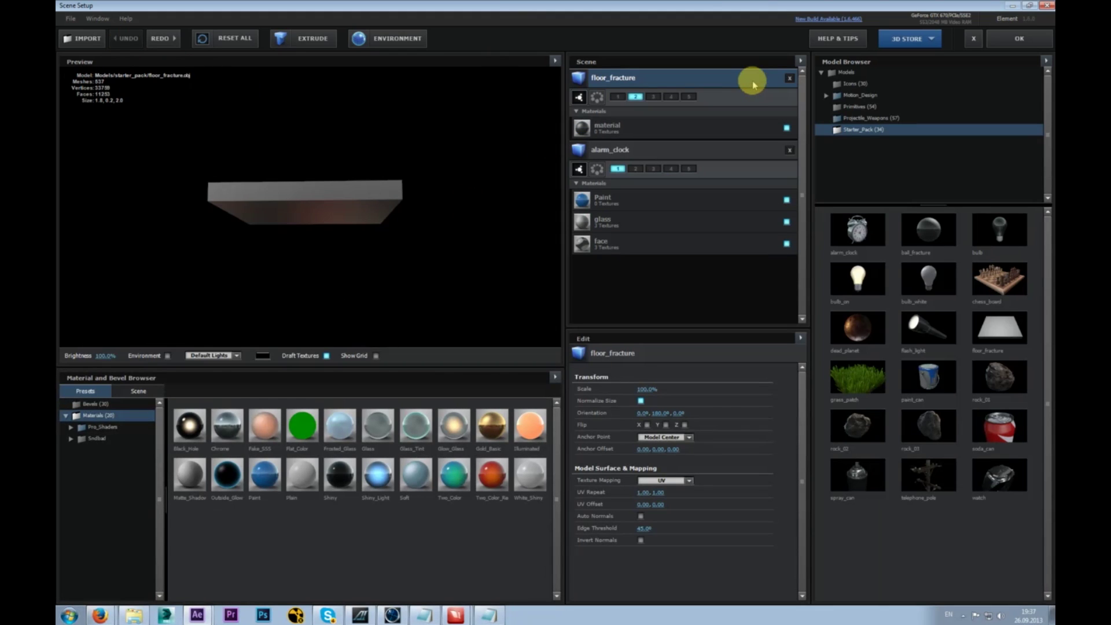
- Remove both the floor_fracture and alarm_clock models from the scene
{"action": "left_click", "coordinate": [577, 111]}
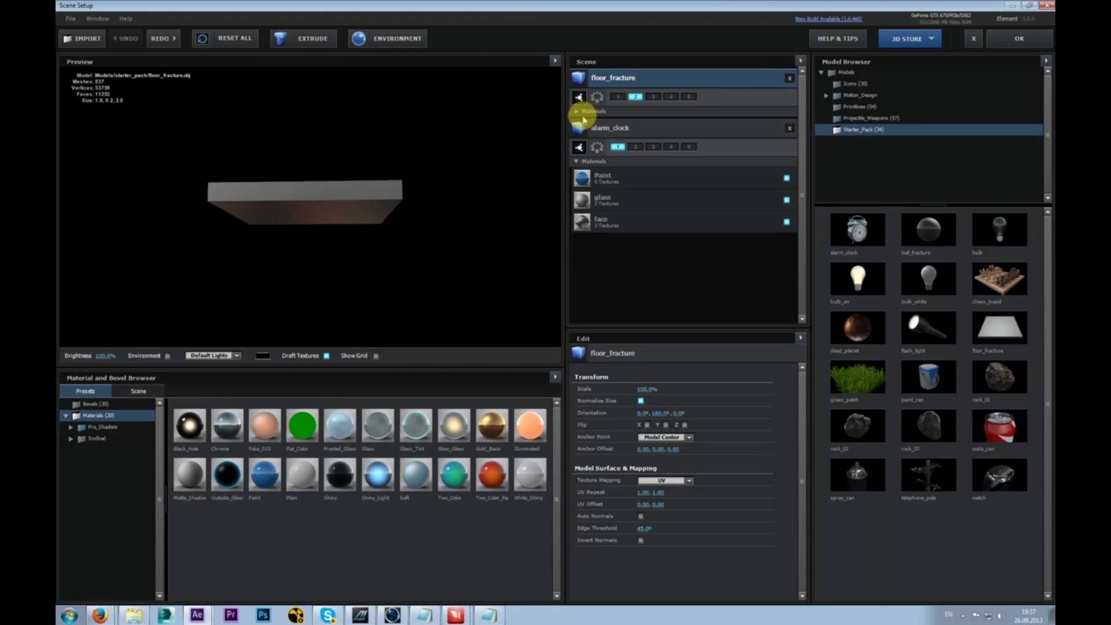
{"action": "left_click", "coordinate": [577, 111]}
{"action": "left_click", "coordinate": [607, 125]}
{"action": "left_click", "coordinate": [624, 169]}
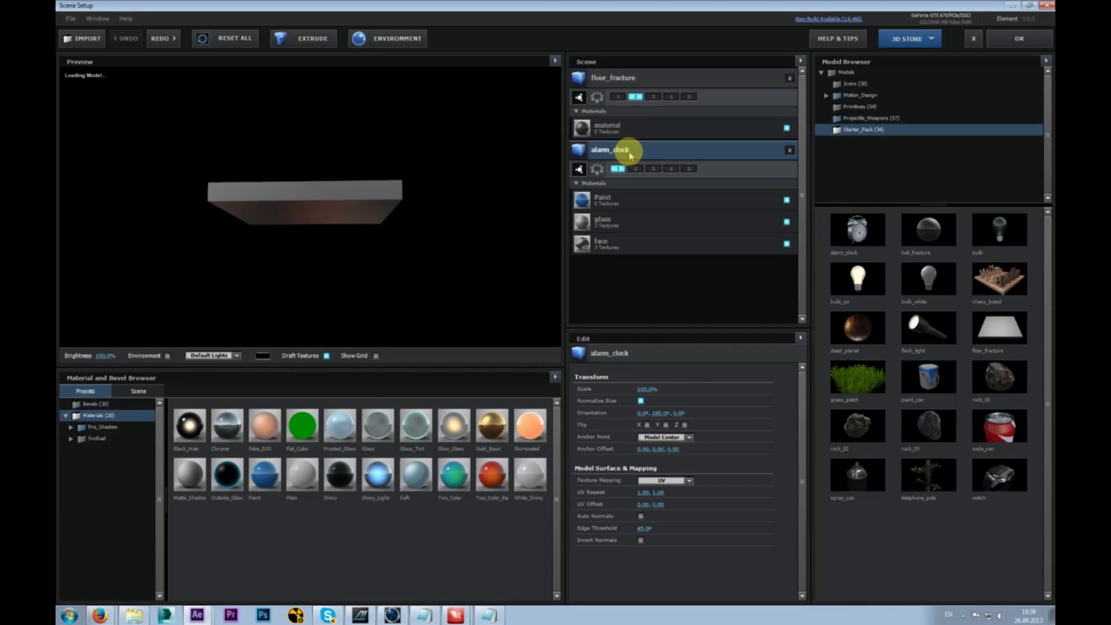
{"action": "left_click", "coordinate": [618, 80]}
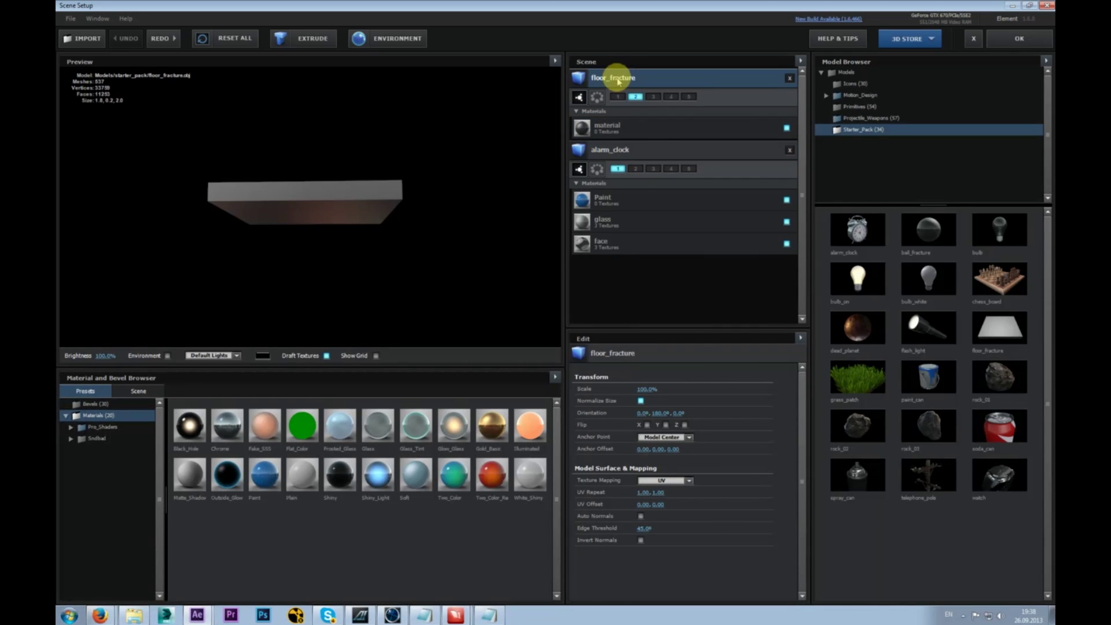
{"action": "left_click", "coordinate": [789, 78]}
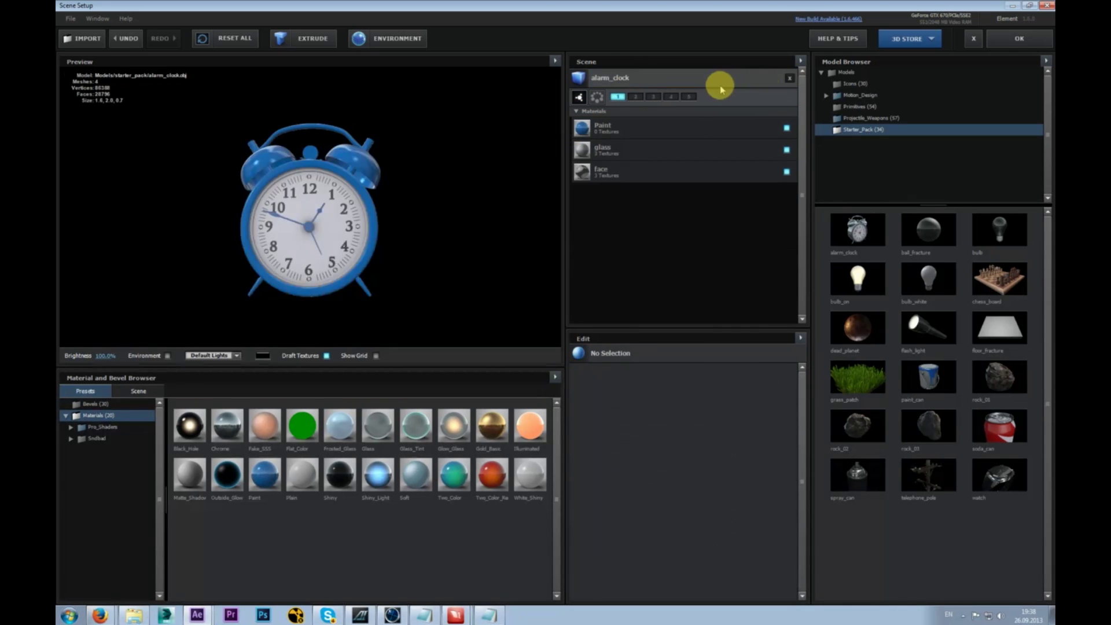
{"action": "left_click", "coordinate": [789, 79]}
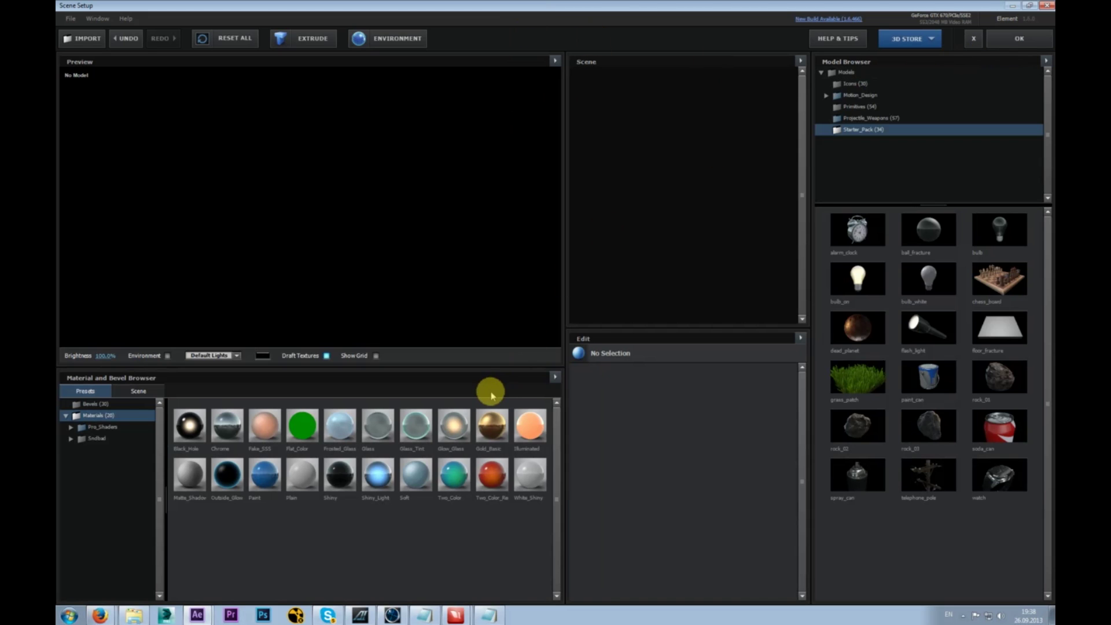
- Select the Pro_Shaders material presets folder, launch Autodesk 3ds Max 2014 and dismiss its plug-in error
{"action": "left_click", "coordinate": [70, 426]}
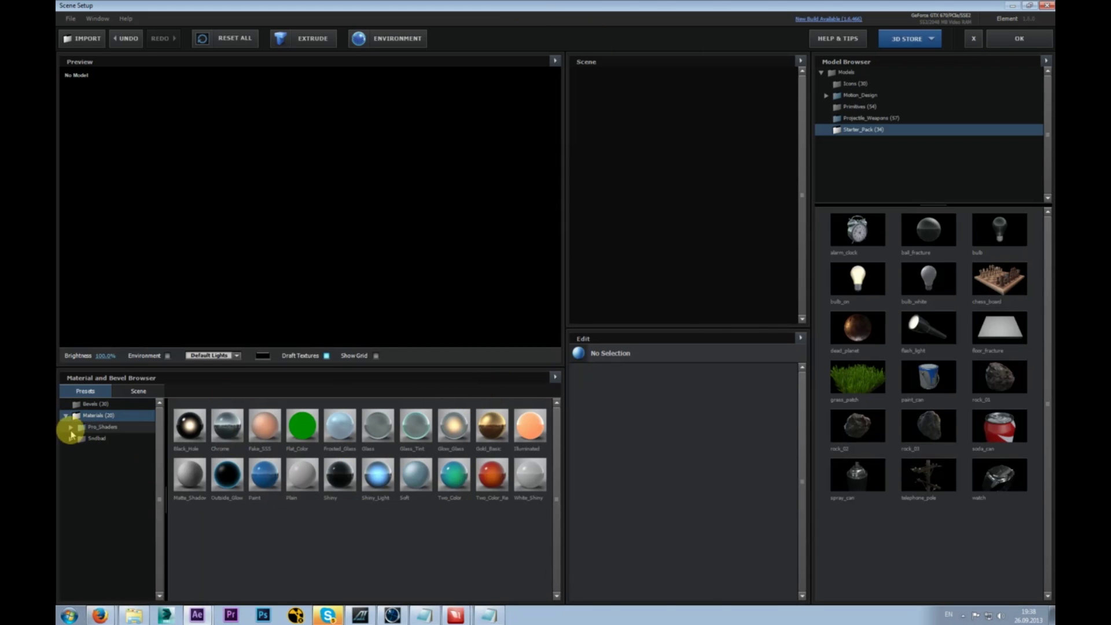
{"action": "left_click", "coordinate": [69, 427]}
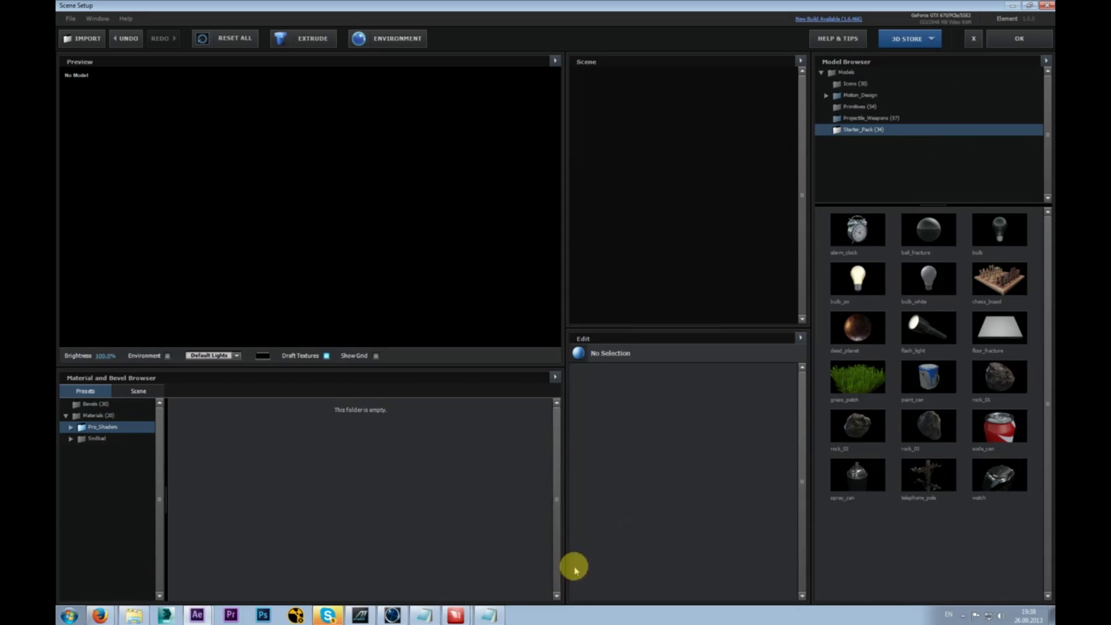
{"action": "left_click", "coordinate": [166, 615]}
{"action": "left_click", "coordinate": [291, 461]}
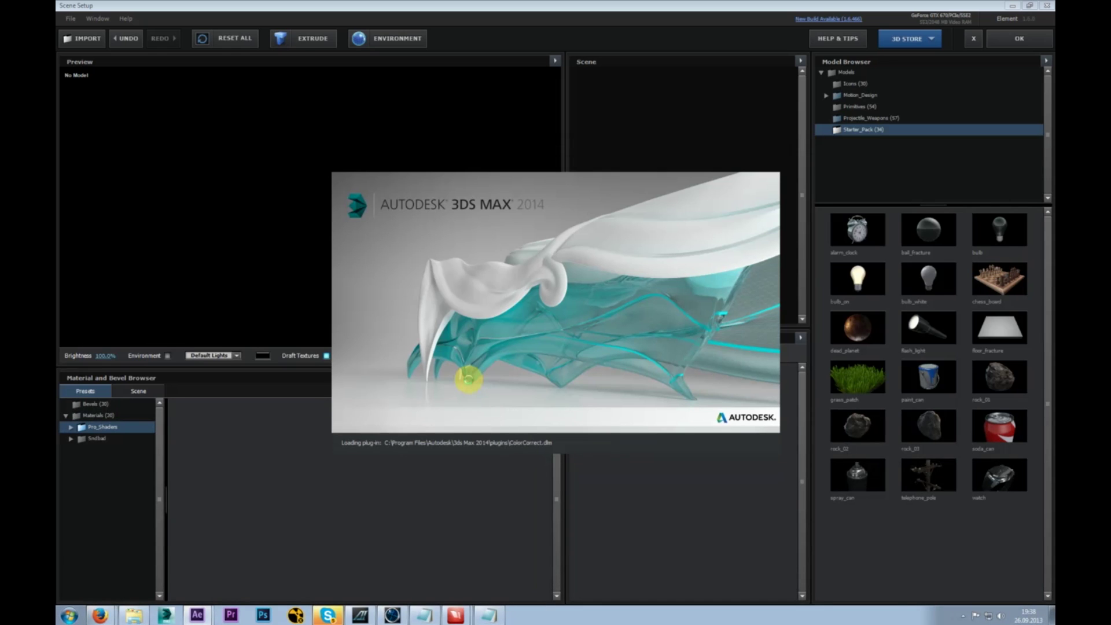
{"action": "left_click", "coordinate": [655, 349]}
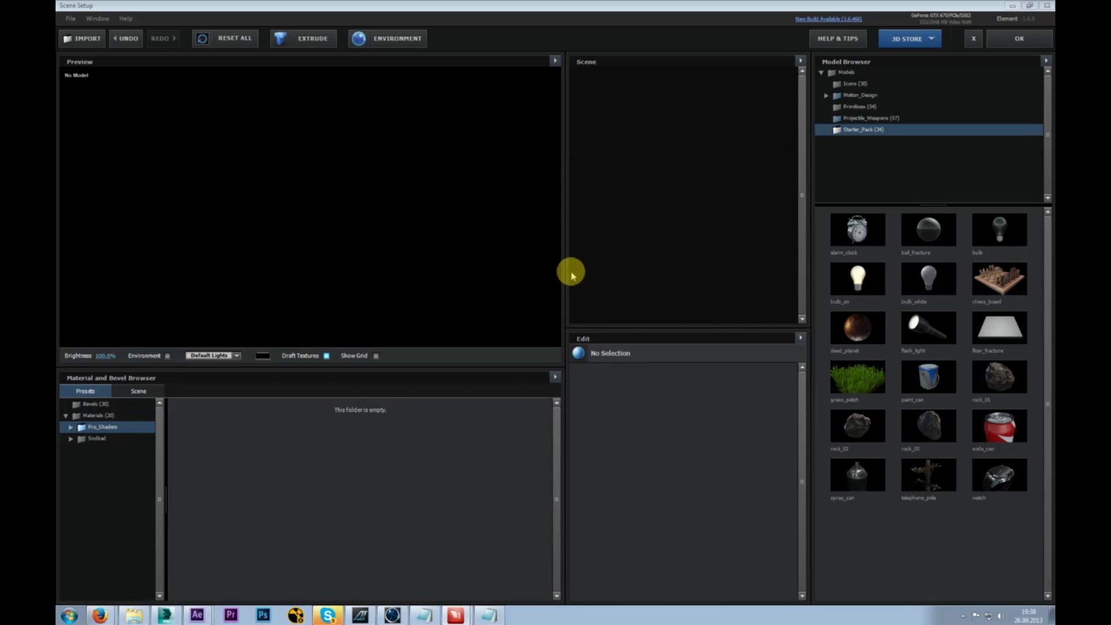
- Add the alarm_clock model from Starter_Pack, and hide and show its main material to check which parts it covers
{"action": "left_click", "coordinate": [857, 230]}
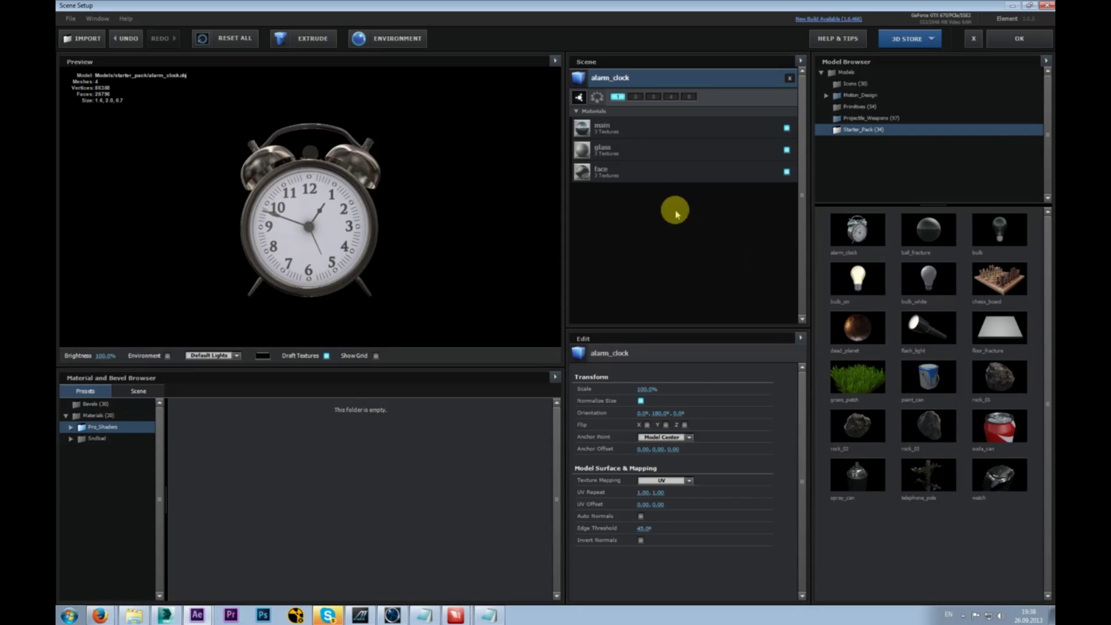
{"action": "left_click", "coordinate": [621, 132]}
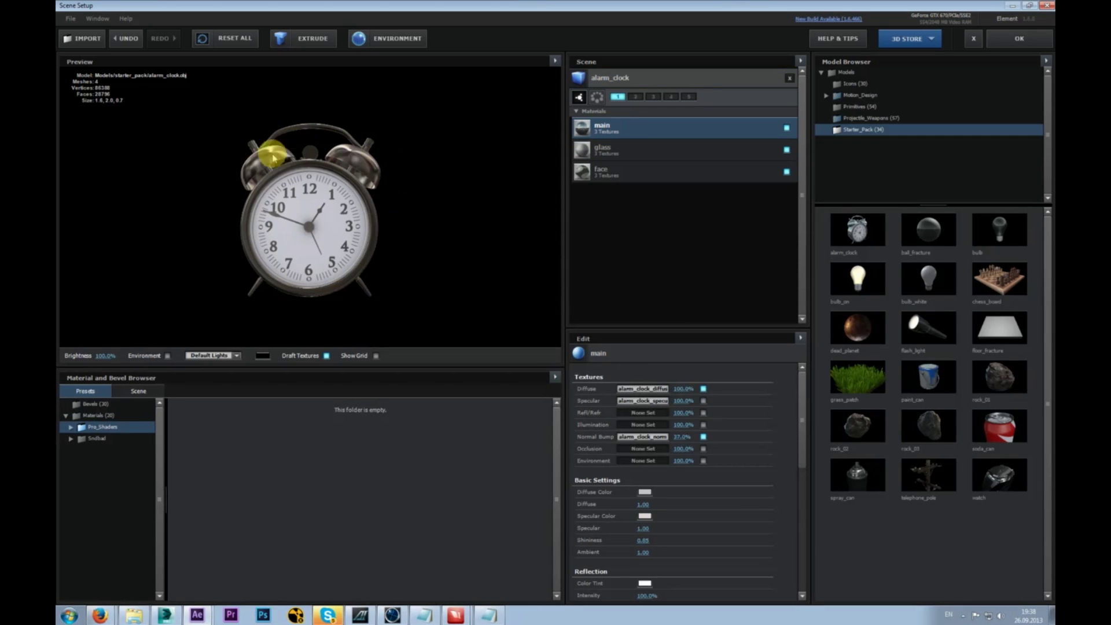
{"action": "left_click", "coordinate": [786, 128]}
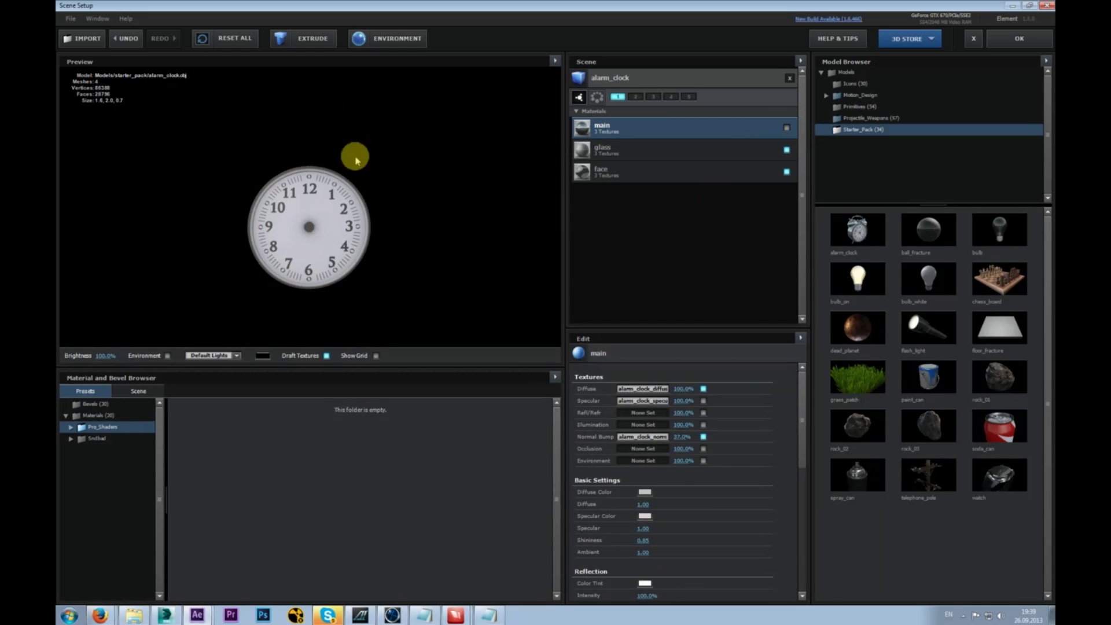
{"action": "left_click", "coordinate": [786, 127]}
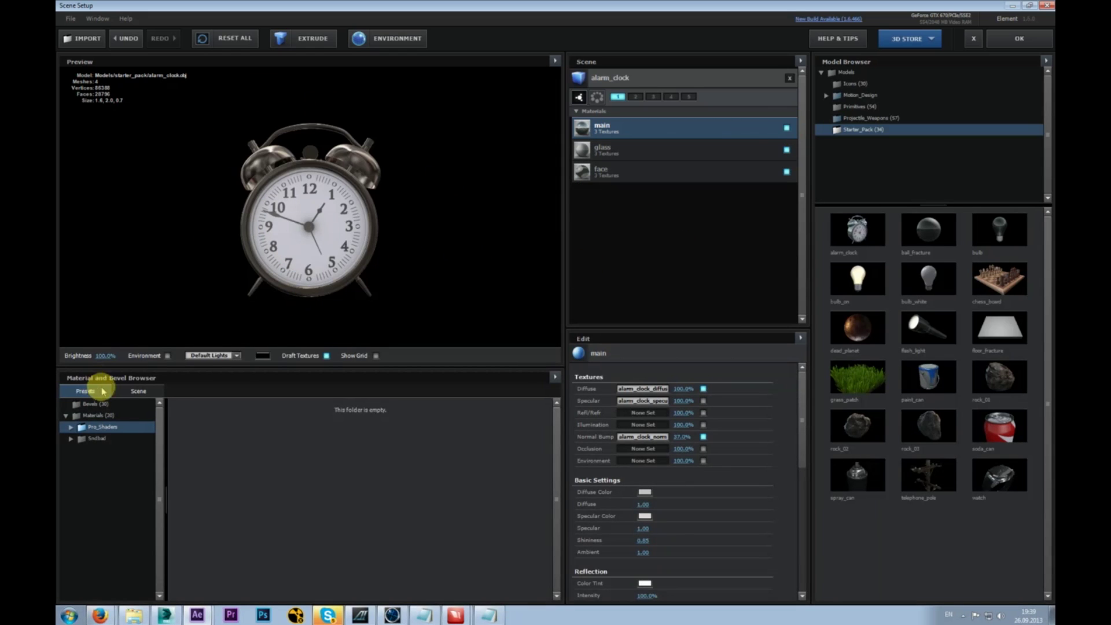
- Look through the scene and preset materials, and apply the White_Shiny preset to the alarm clock's main material
{"action": "left_click", "coordinate": [138, 391]}
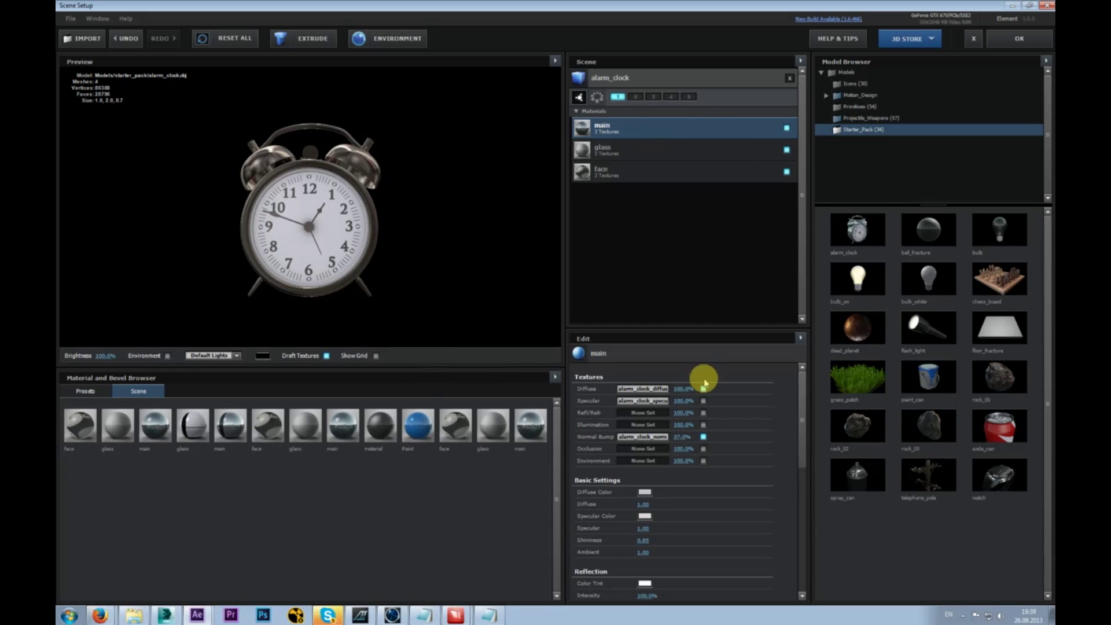
{"action": "left_click", "coordinate": [85, 391]}
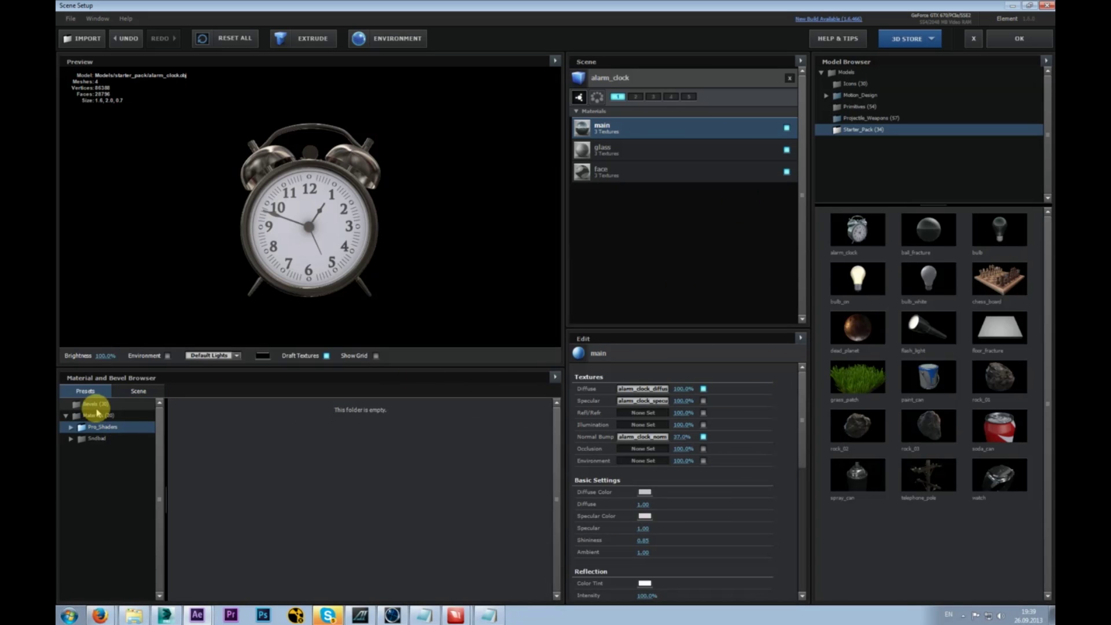
{"action": "left_click", "coordinate": [96, 416]}
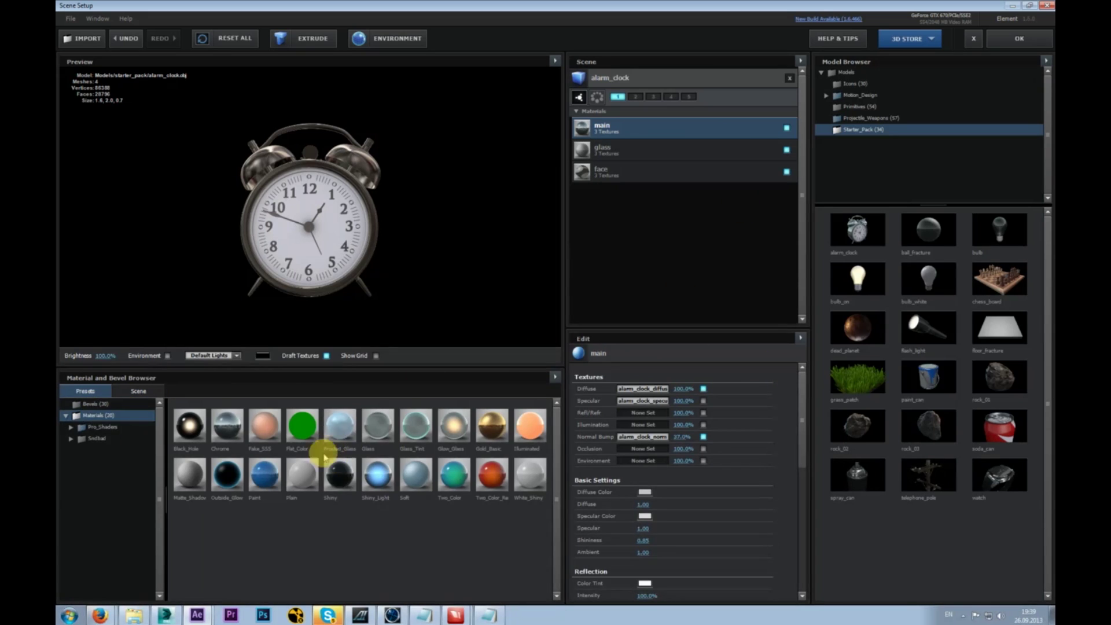
{"action": "left_click", "coordinate": [615, 129]}
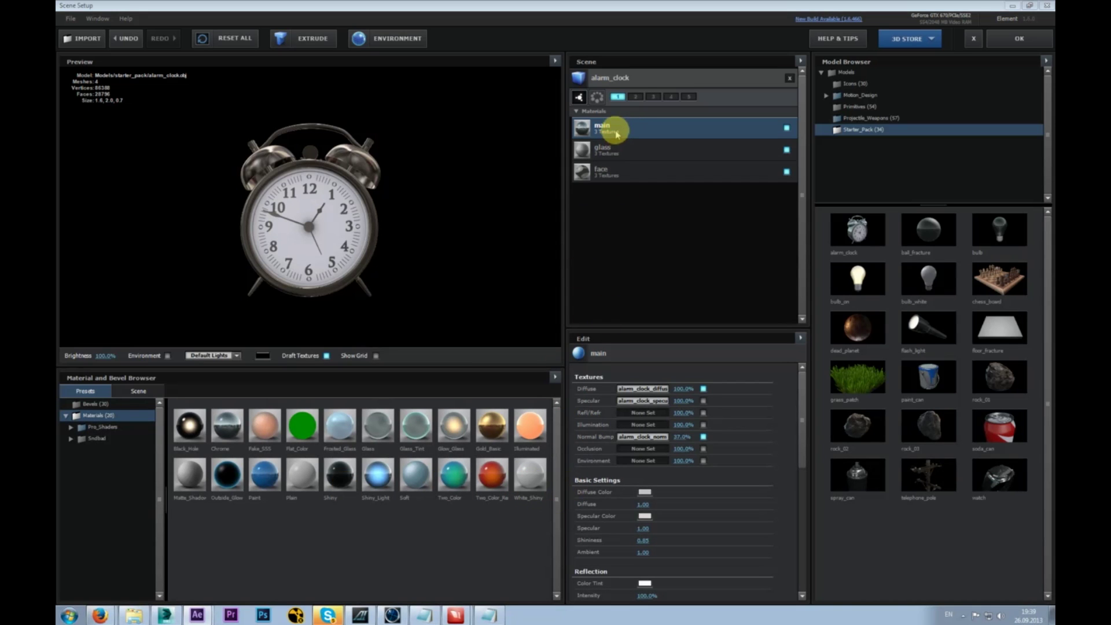
{"action": "mouse_move", "coordinate": [802, 386]}
{"action": "left_mouse_down"}
{"action": "mouse_move", "coordinate": [802, 510]}
{"action": "mouse_move", "coordinate": [802, 377]}
{"action": "left_mouse_up"}
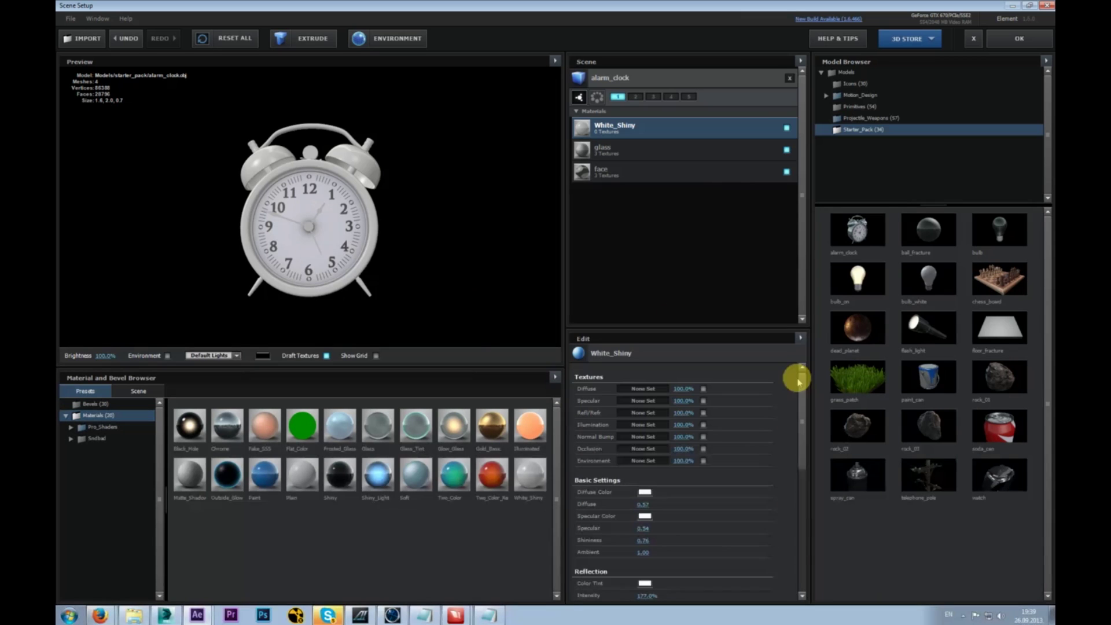
- Reset the alarm clock's White_Shiny material to default values and review its shading and settings
{"action": "right_click", "coordinate": [646, 133]}
{"action": "left_click", "coordinate": [670, 137]}
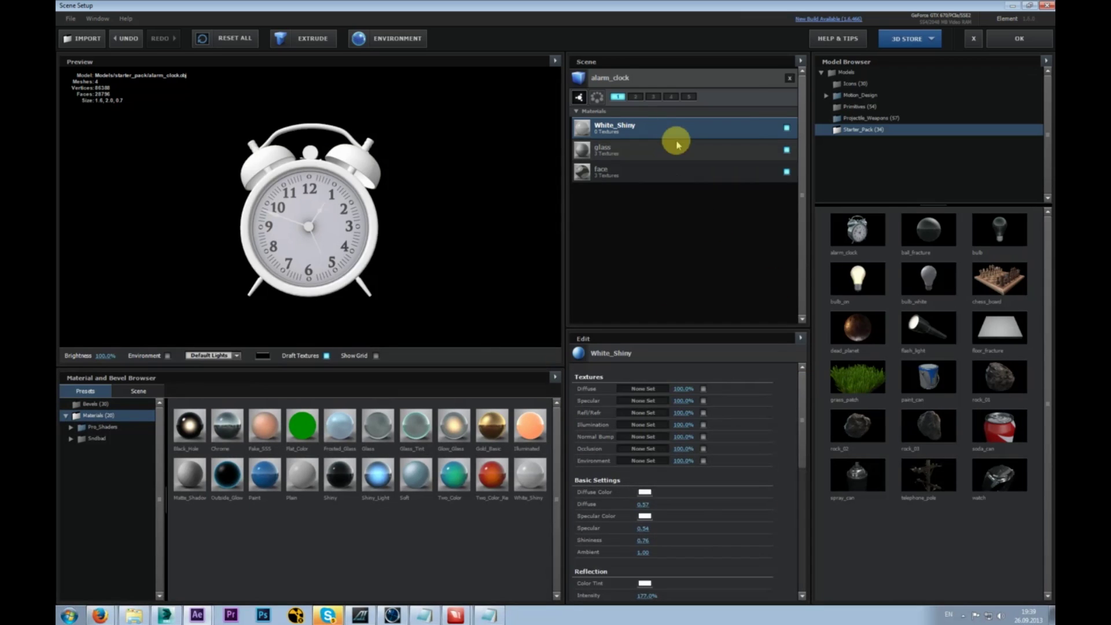
{"action": "left_click_drag", "start_coordinate": [303, 225], "coordinate": [323, 238]}
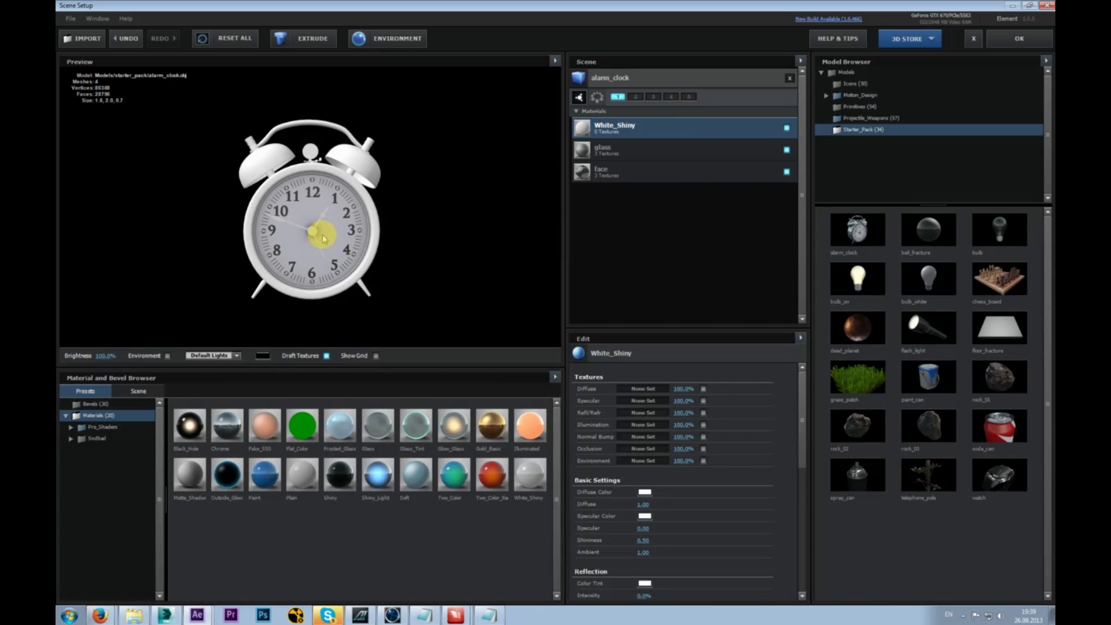
{"action": "left_click_drag", "start_coordinate": [802, 417], "coordinate": [802, 500]}
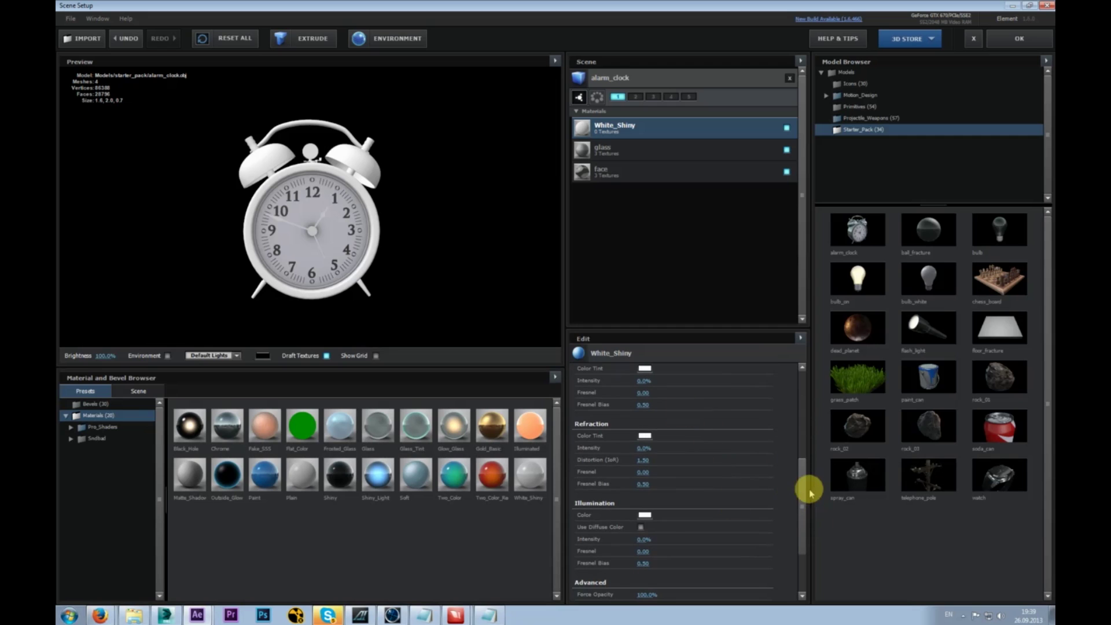
{"action": "scroll", "coordinate": [799, 416], "scroll_direction": "up", "scroll_amount": 5}
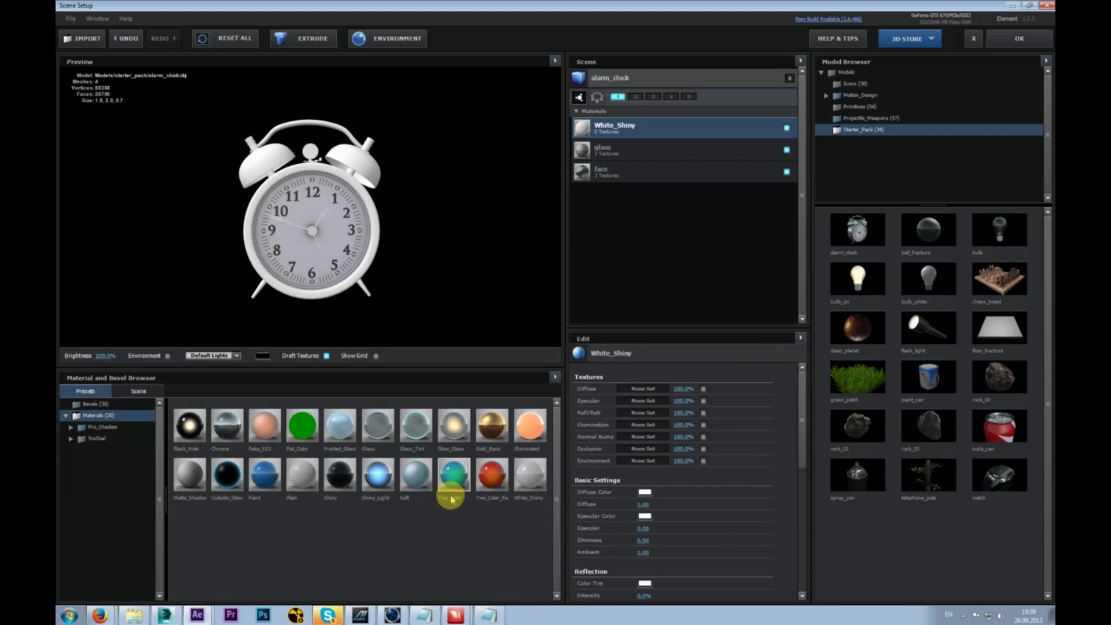
- Bring up 3ds Max, dismiss its plug-in loading error and decline to join the Customer Involvement Program
{"action": "left_click", "coordinate": [165, 613]}
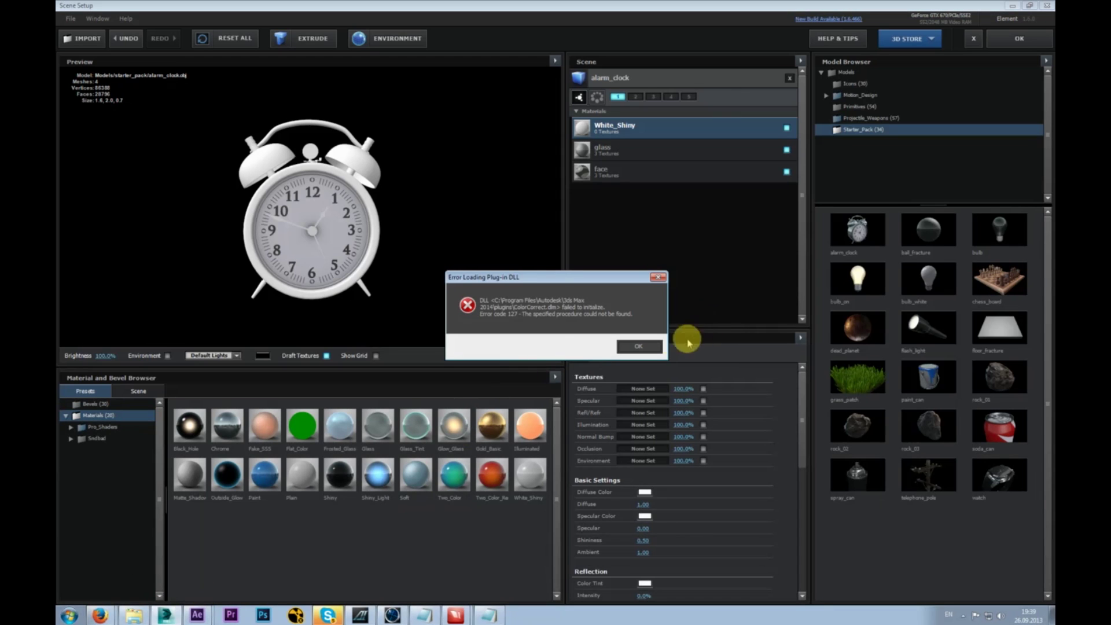
{"action": "left_click", "coordinate": [641, 346]}
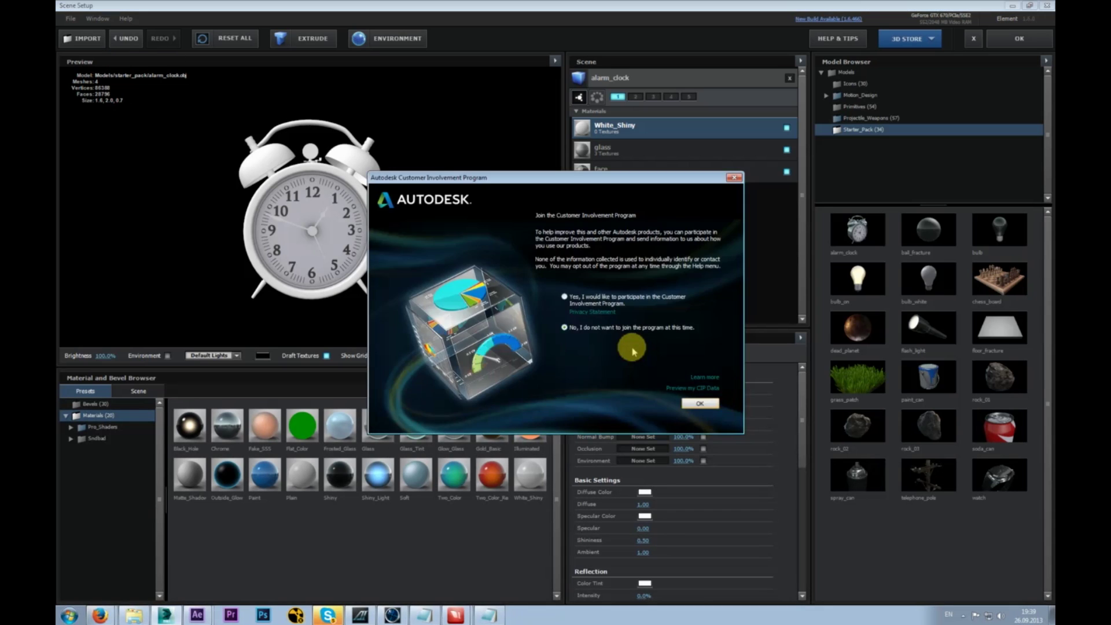
{"action": "left_click", "coordinate": [699, 403]}
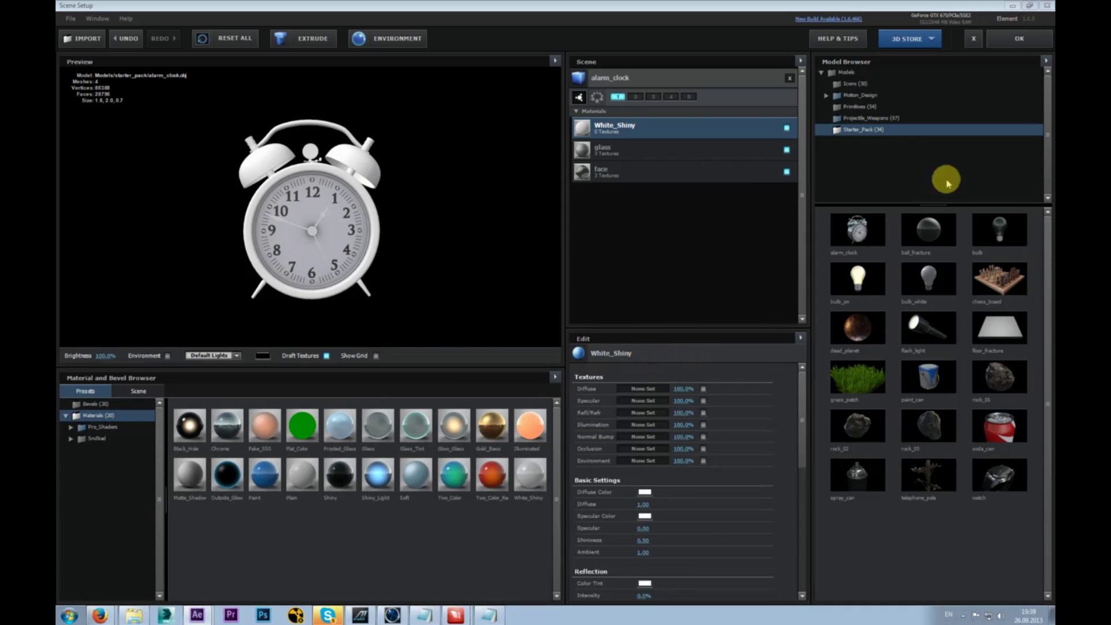
{"action": "left_click", "coordinate": [1043, 61]}
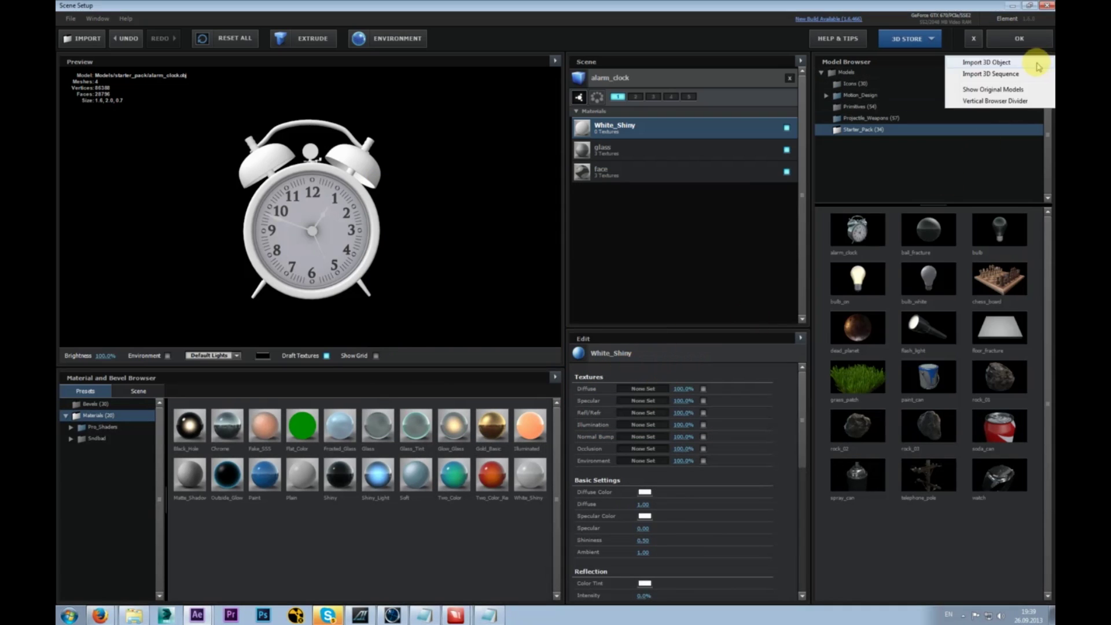
{"action": "left_click", "coordinate": [978, 64]}
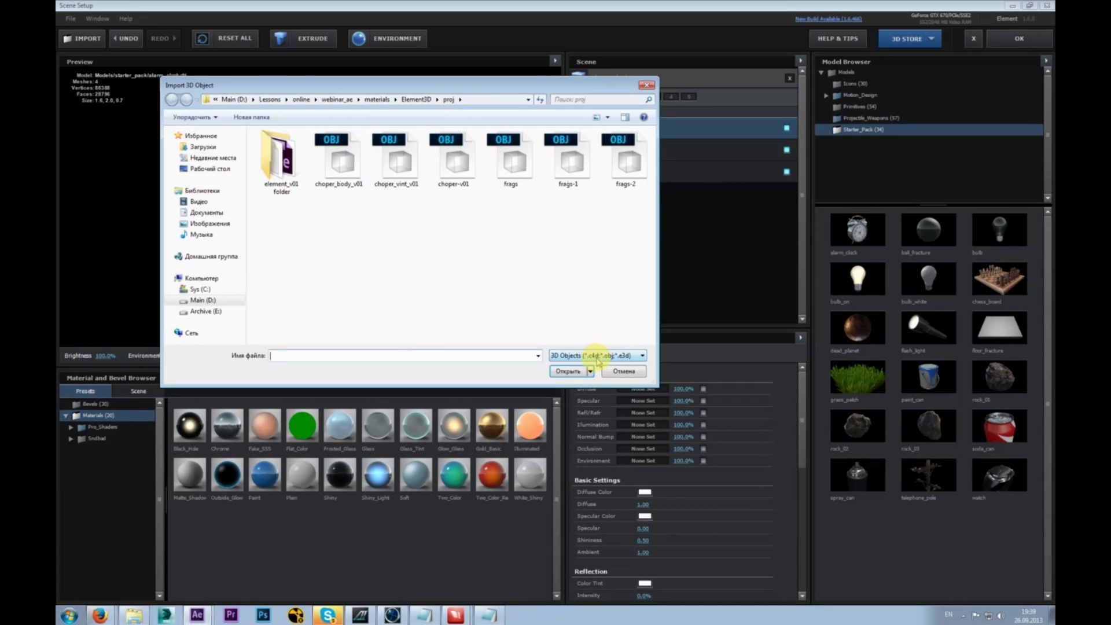
{"action": "left_click", "coordinate": [628, 372]}
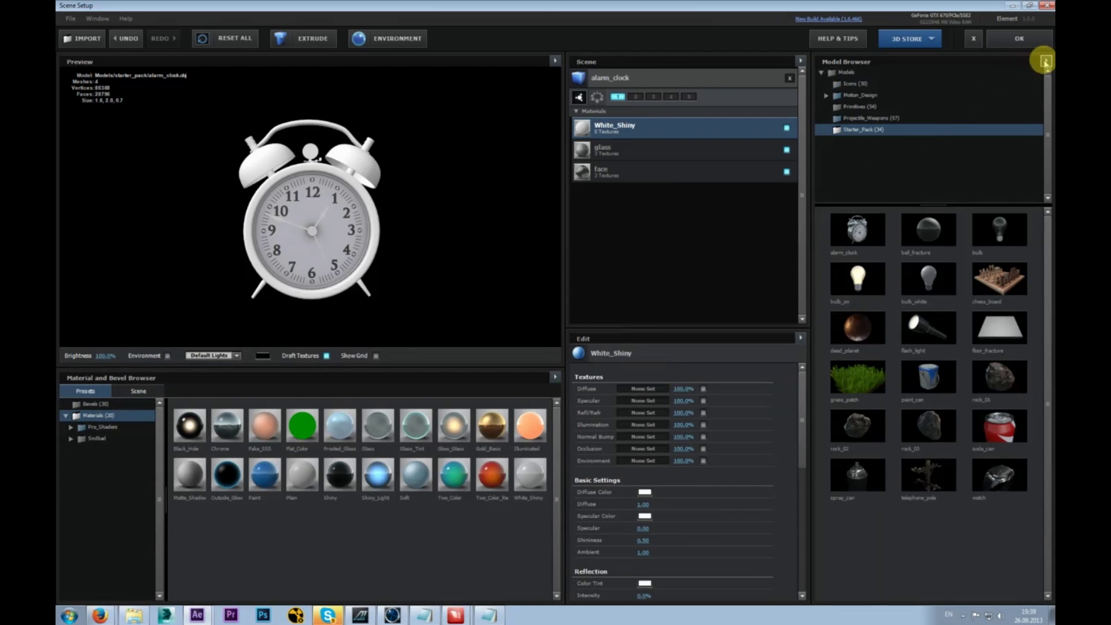
- Remove the alarm_clock object from the Element 3D scene
{"action": "left_click", "coordinate": [671, 79]}
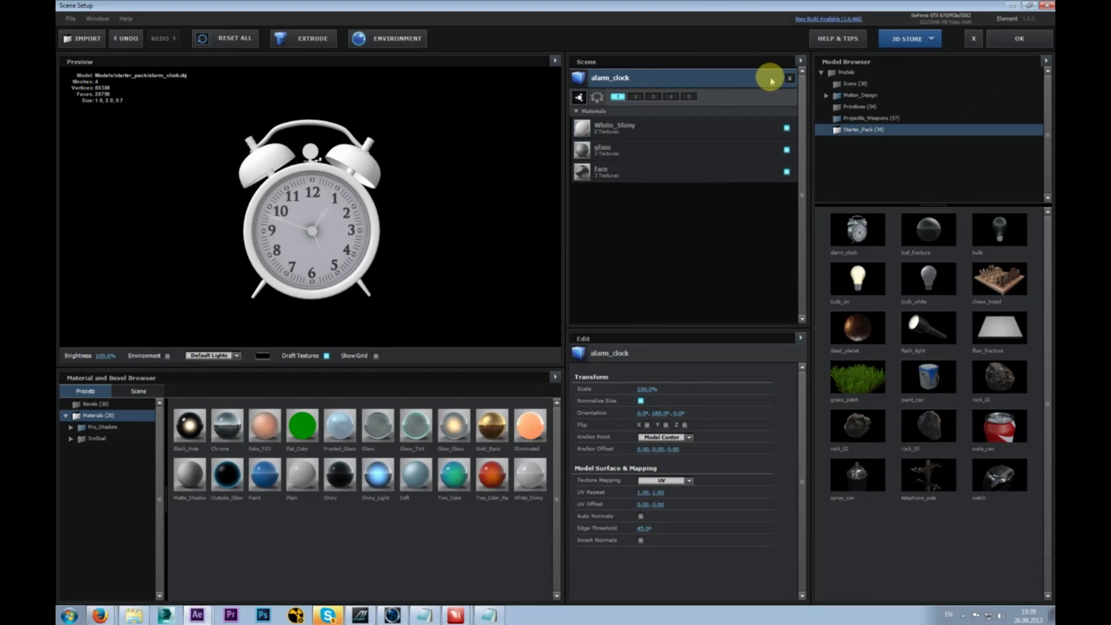
{"action": "left_click", "coordinate": [789, 79]}
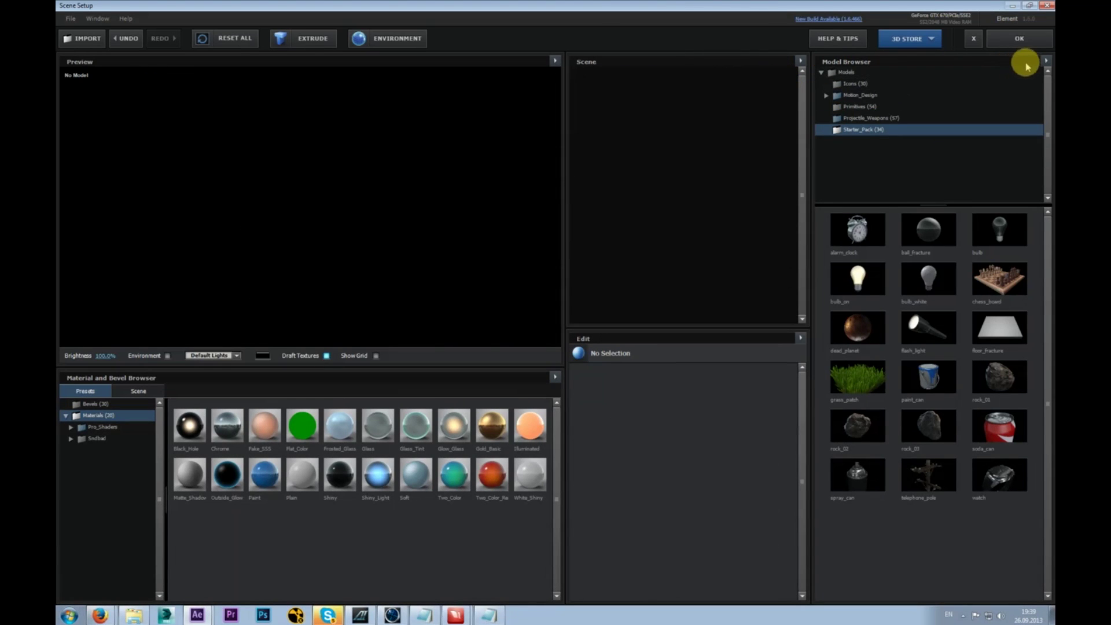
{"action": "left_click", "coordinate": [1045, 62]}
{"action": "left_click", "coordinate": [949, 5]}
{"action": "left_click", "coordinate": [1044, 61]}
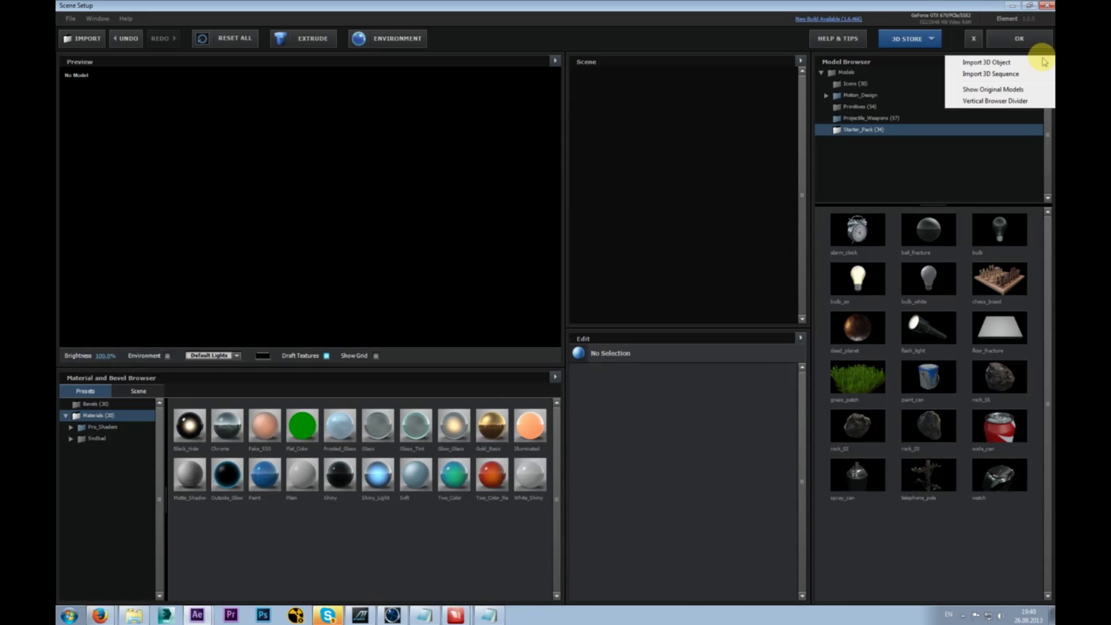
{"action": "left_click", "coordinate": [1013, 62]}
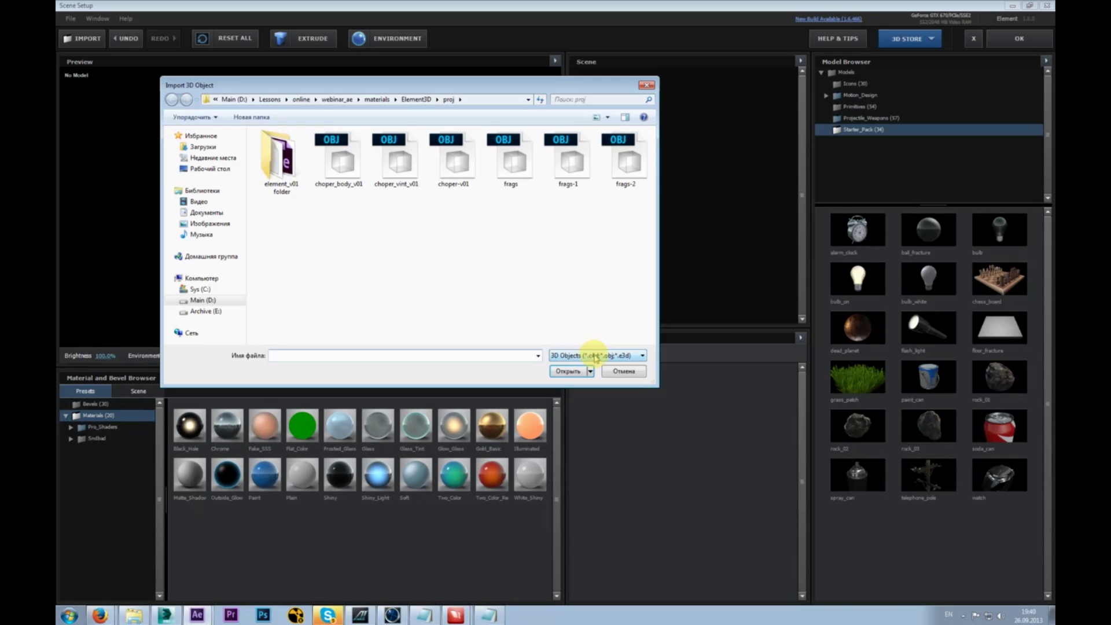
{"action": "left_click_drag", "start_coordinate": [390, 86], "coordinate": [414, 67]}
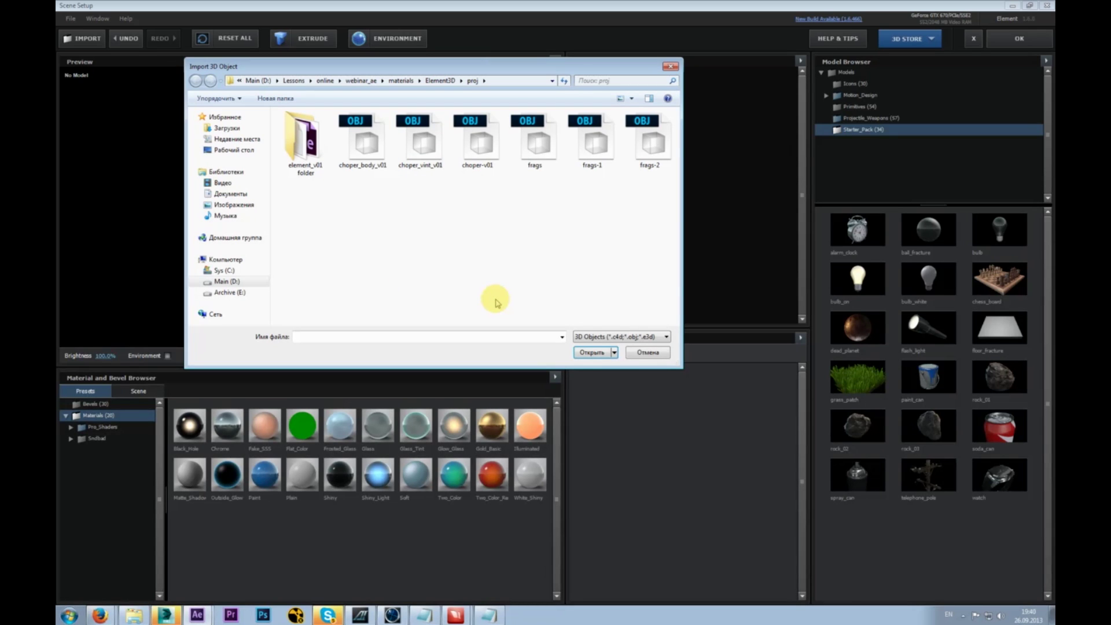
{"action": "left_click_drag", "start_coordinate": [496, 64], "coordinate": [504, 93]}
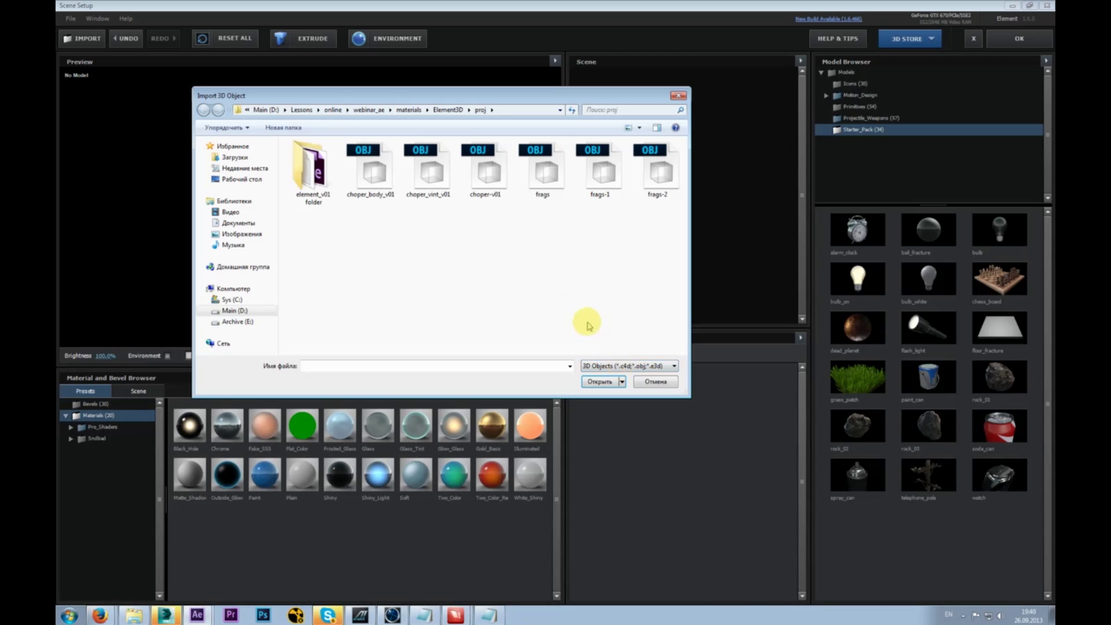
{"action": "left_click", "coordinate": [441, 109]}
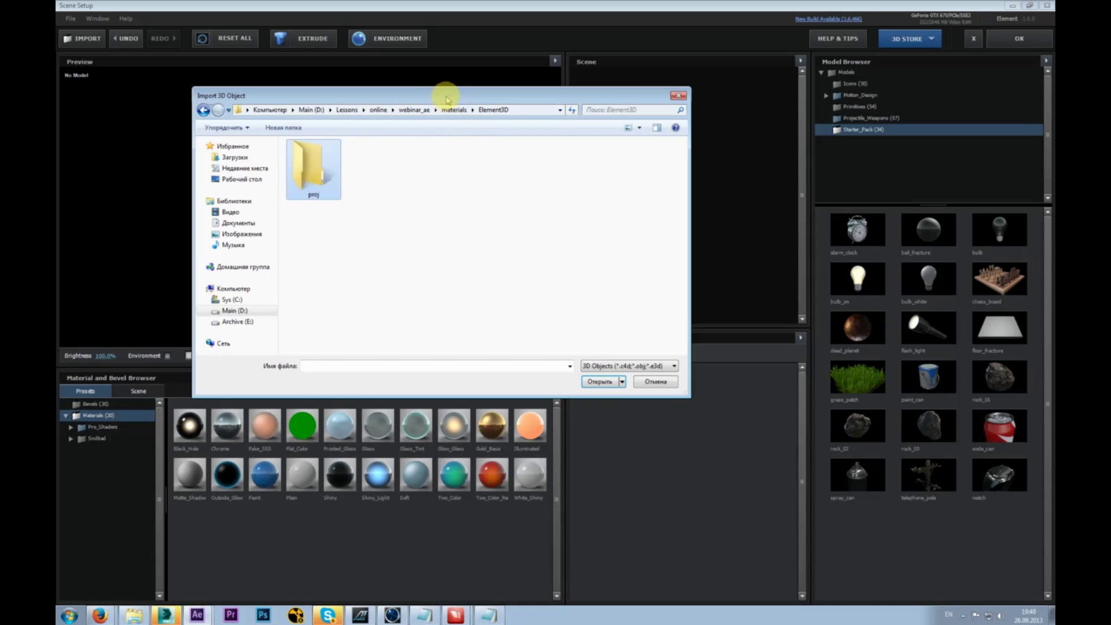
{"action": "left_click_drag", "start_coordinate": [449, 95], "coordinate": [467, 84]}
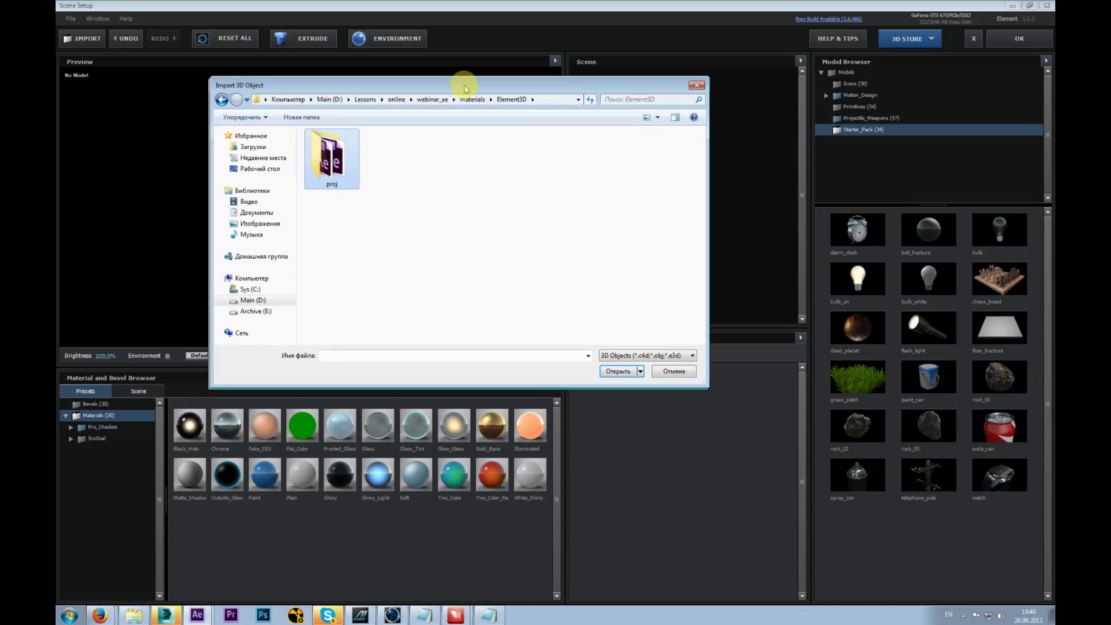
{"action": "left_click", "coordinate": [671, 372]}
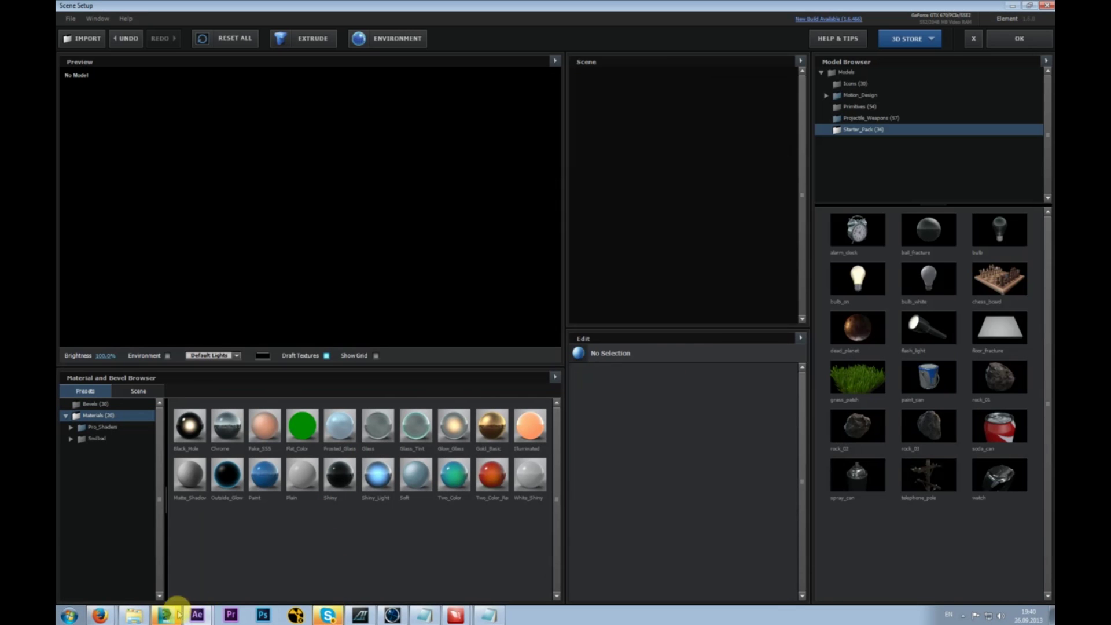
- Switch to 3ds Max and browse for a scene in Lessons\online\webinar_ae\materials\Element3D on drive D
{"action": "left_click", "coordinate": [178, 613]}
{"action": "left_click", "coordinate": [665, 349]}
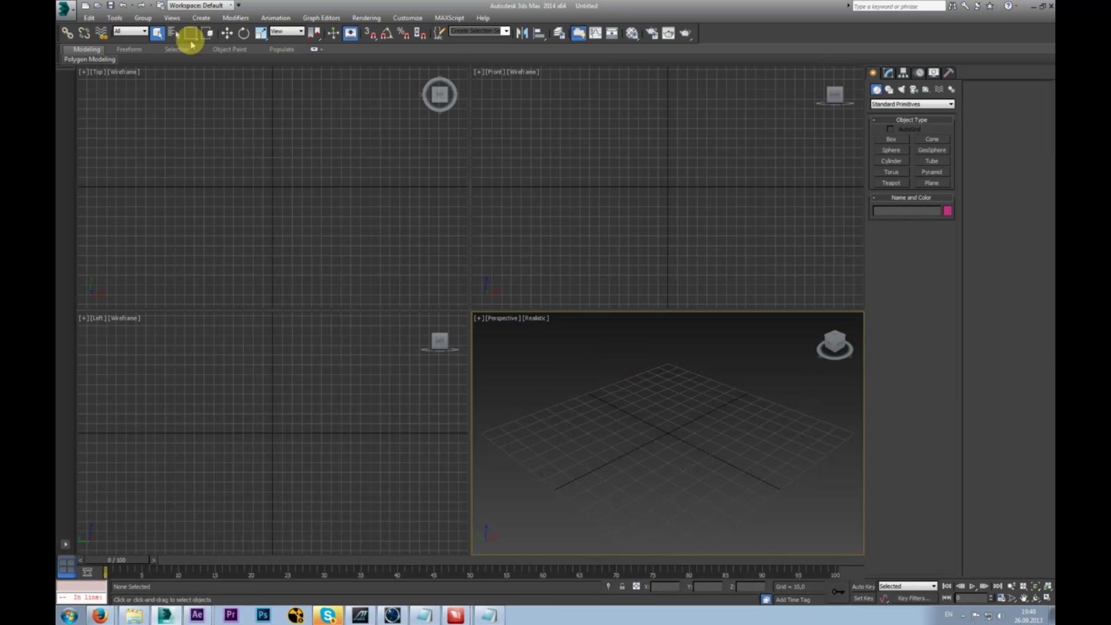
{"action": "left_click", "coordinate": [64, 8]}
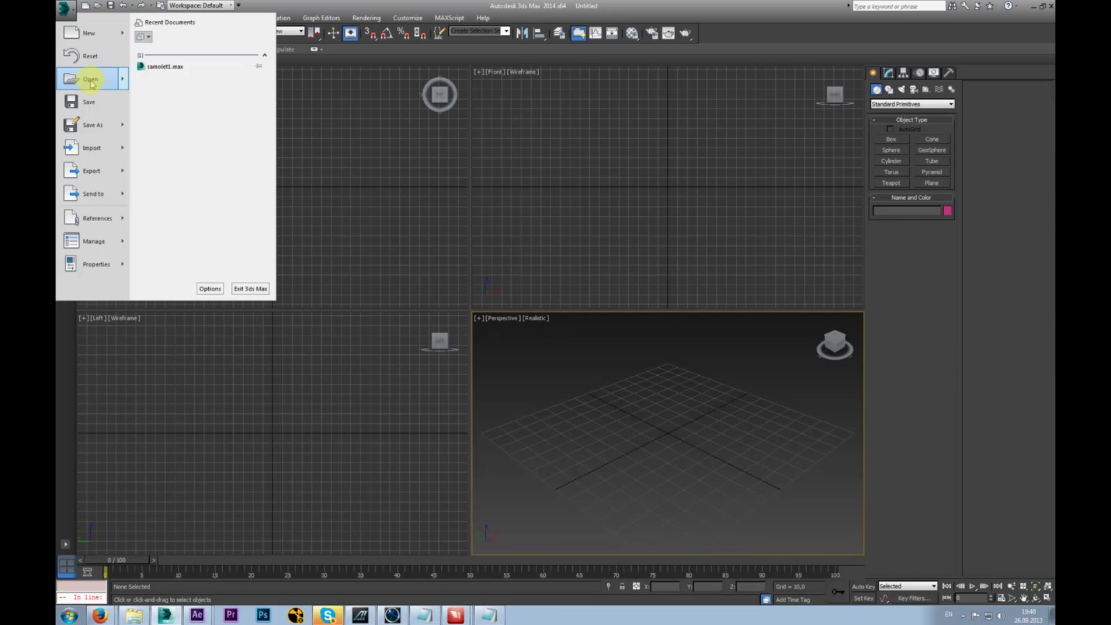
{"action": "left_click", "coordinate": [90, 81]}
{"action": "left_click", "coordinate": [85, 184]}
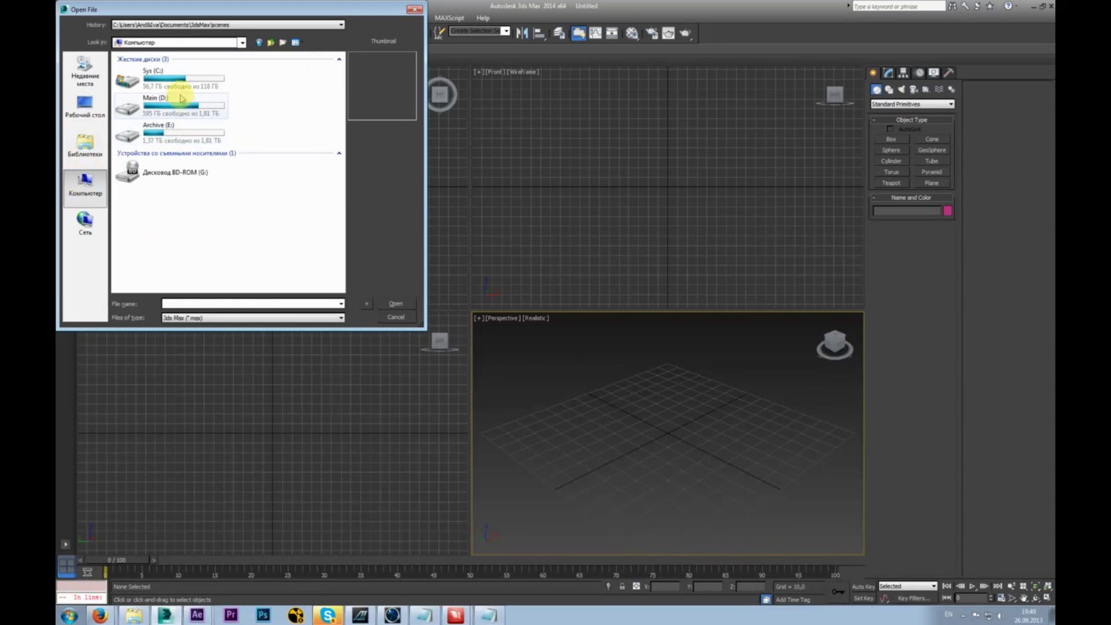
{"action": "double_click", "coordinate": [182, 98]}
{"action": "double_click", "coordinate": [161, 179]}
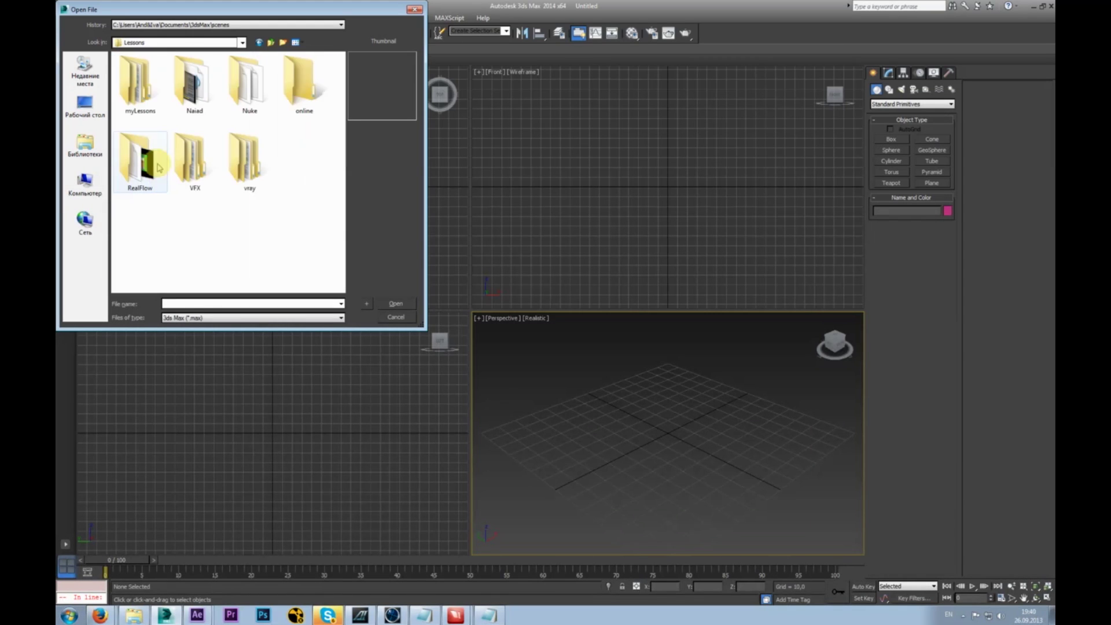
{"action": "double_click", "coordinate": [302, 86]}
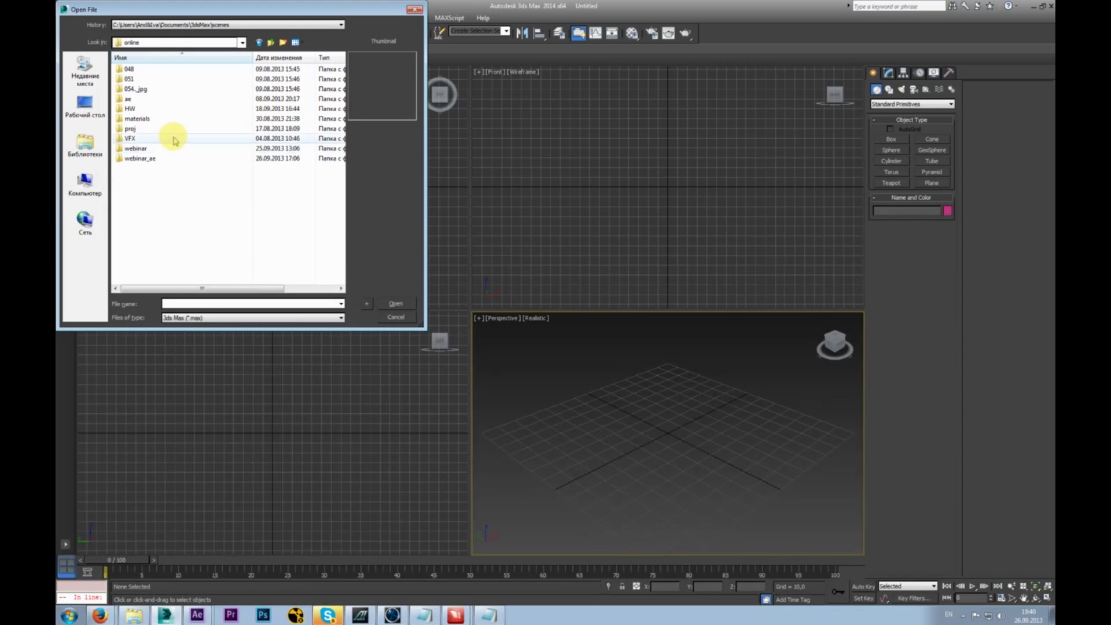
{"action": "double_click", "coordinate": [145, 157]}
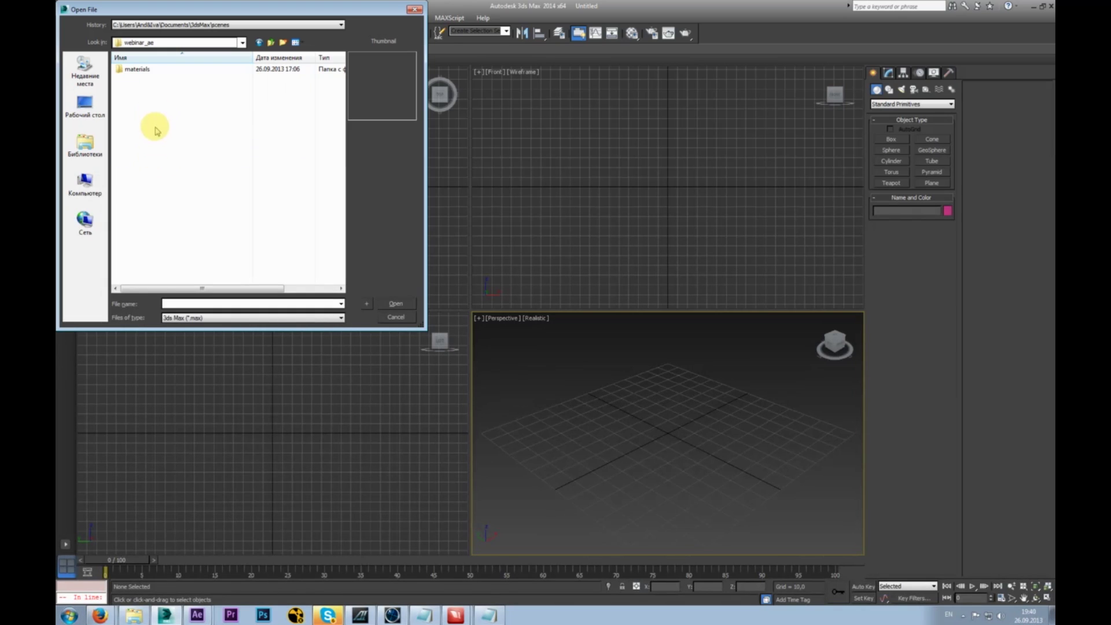
{"action": "double_click", "coordinate": [149, 69]}
{"action": "double_click", "coordinate": [148, 69]}
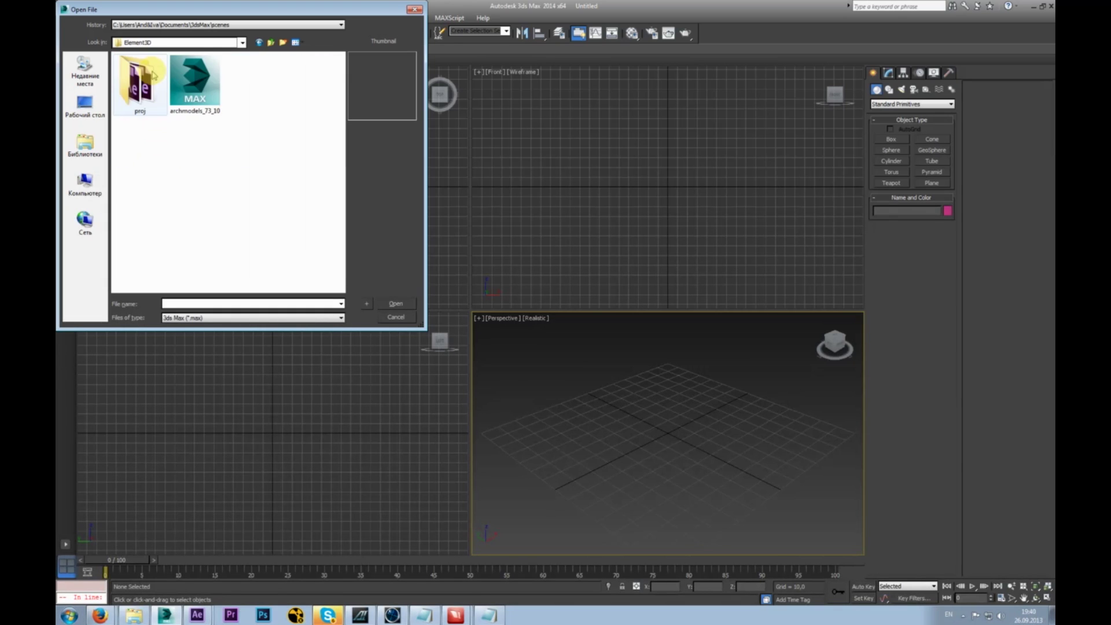
- Open the archmodels_73_10 scene, agree to disable gamma/LUT correction and adopt the file's unit scale
{"action": "double_click", "coordinate": [202, 95]}
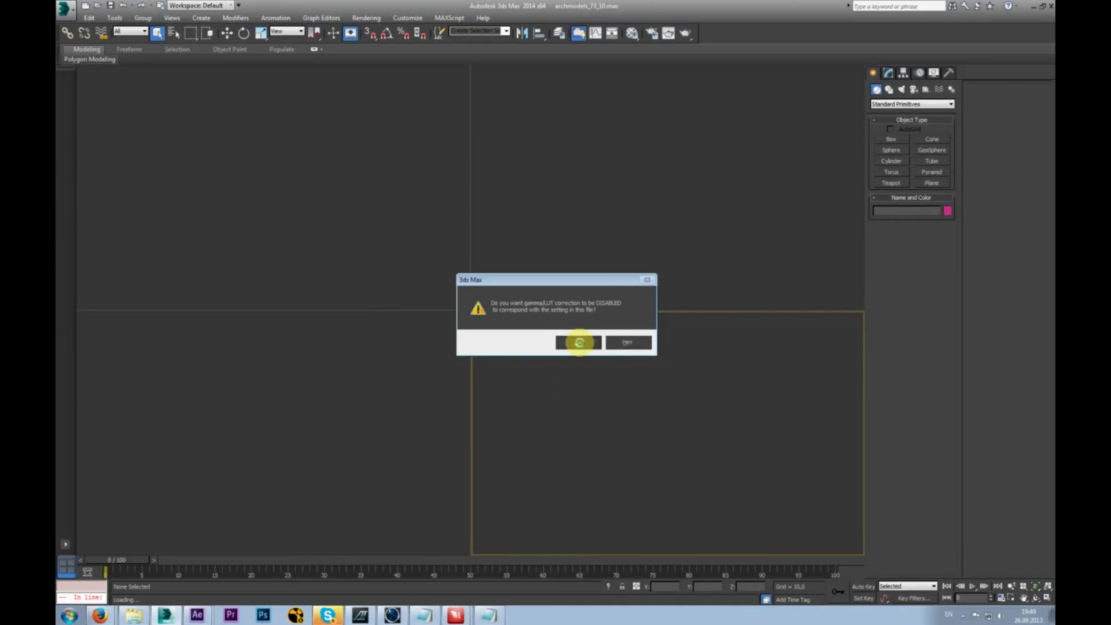
{"action": "left_click", "coordinate": [578, 343]}
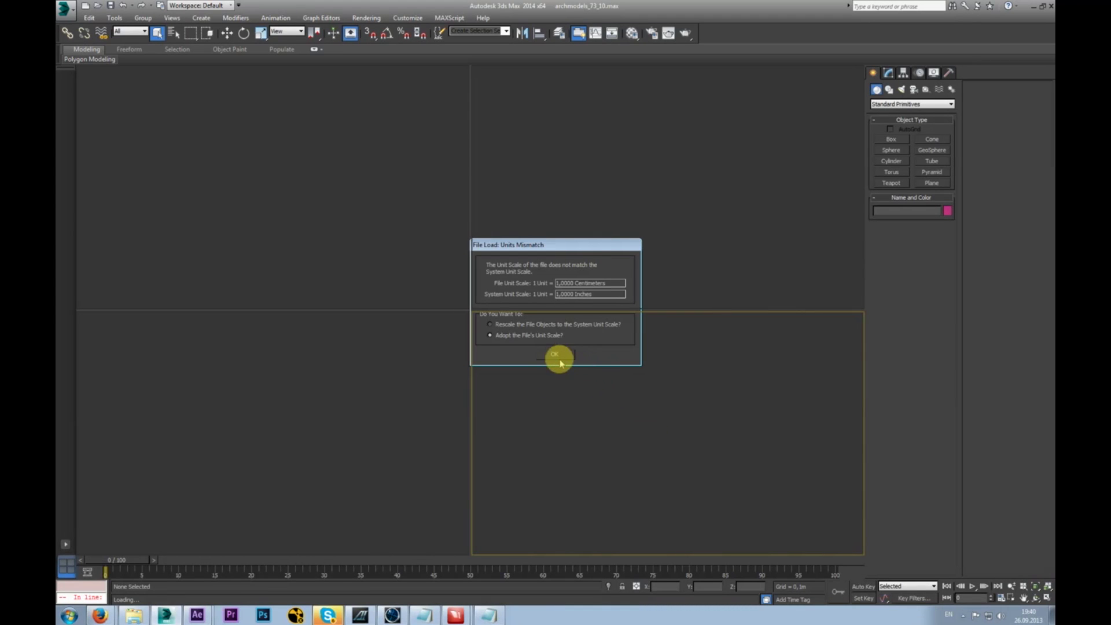
{"action": "left_click", "coordinate": [558, 357]}
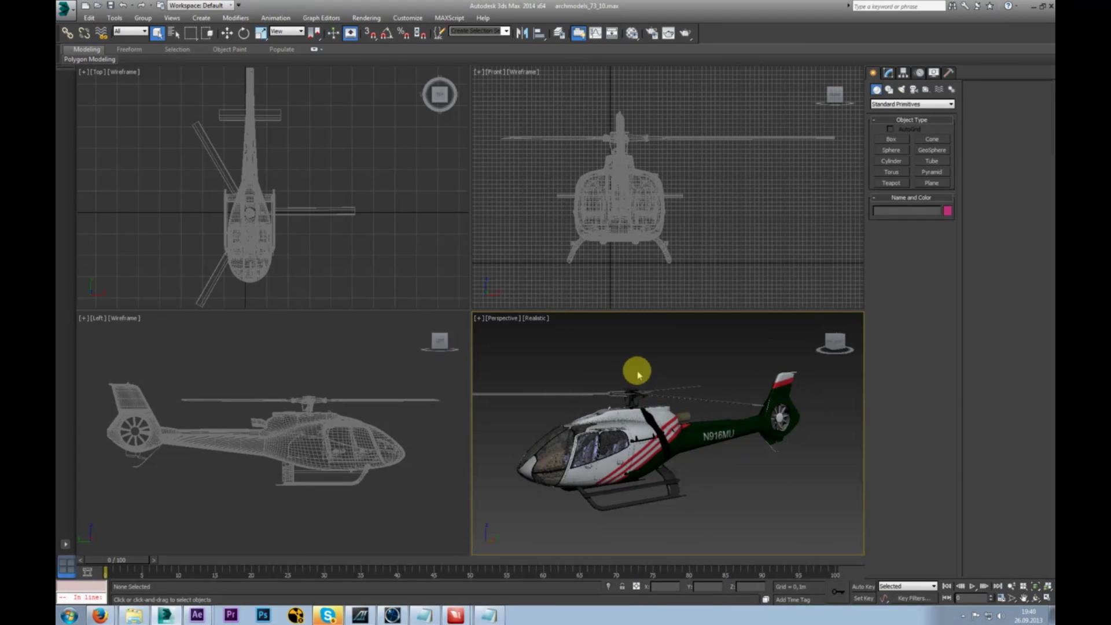
- Maximize the Perspective viewport and select the helicopter's fuselage
{"action": "key", "text": "alt+w"}
{"action": "middle_click_drag", "start_coordinate": [441, 360], "coordinate": [522, 349], "text": "alt"}
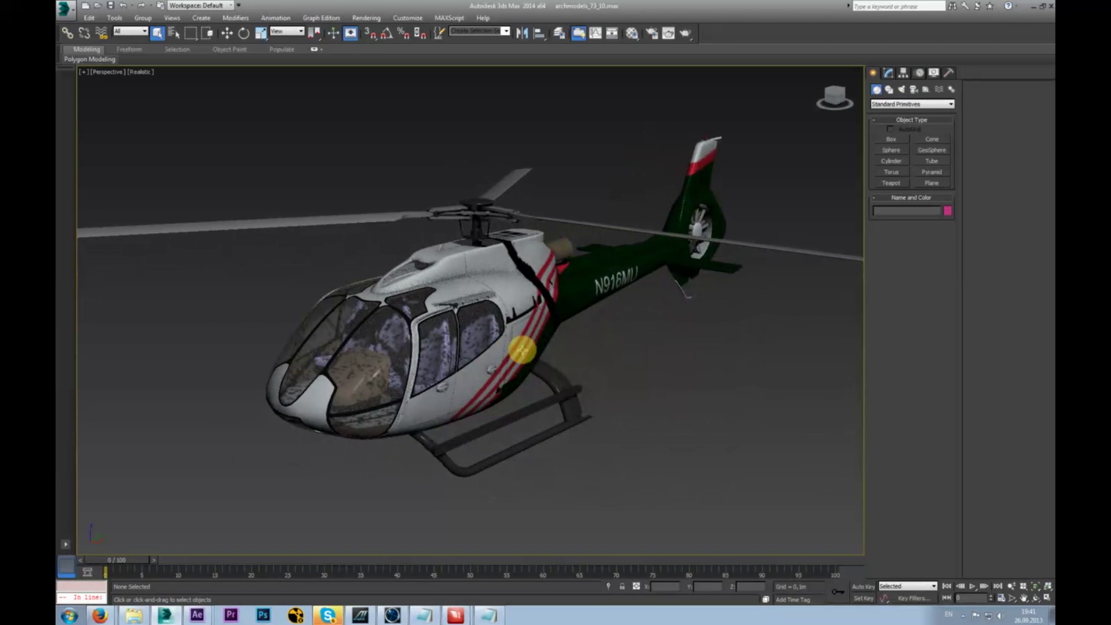
{"action": "left_click", "coordinate": [531, 289]}
- Examine in wireframe which separate objects make up the helicopter by selecting its fuselage, seats and other parts, then restore realistic shading
{"action": "key", "text": "F3"}
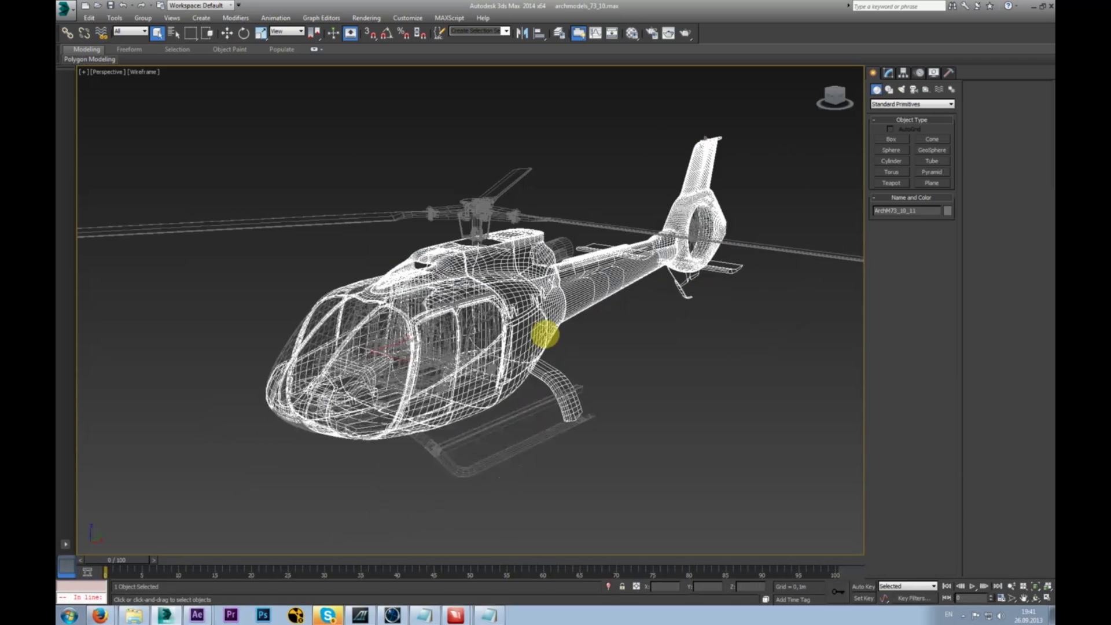
{"action": "left_click", "coordinate": [484, 224]}
{"action": "left_click", "coordinate": [575, 281]}
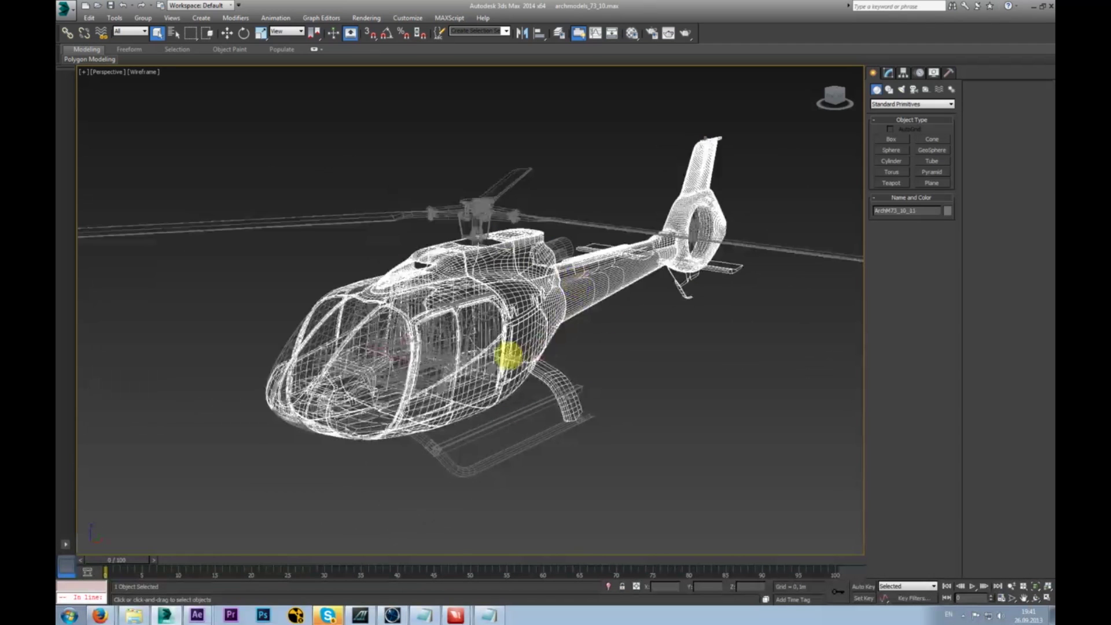
{"action": "left_click", "coordinate": [438, 332]}
{"action": "left_click", "coordinate": [440, 331]}
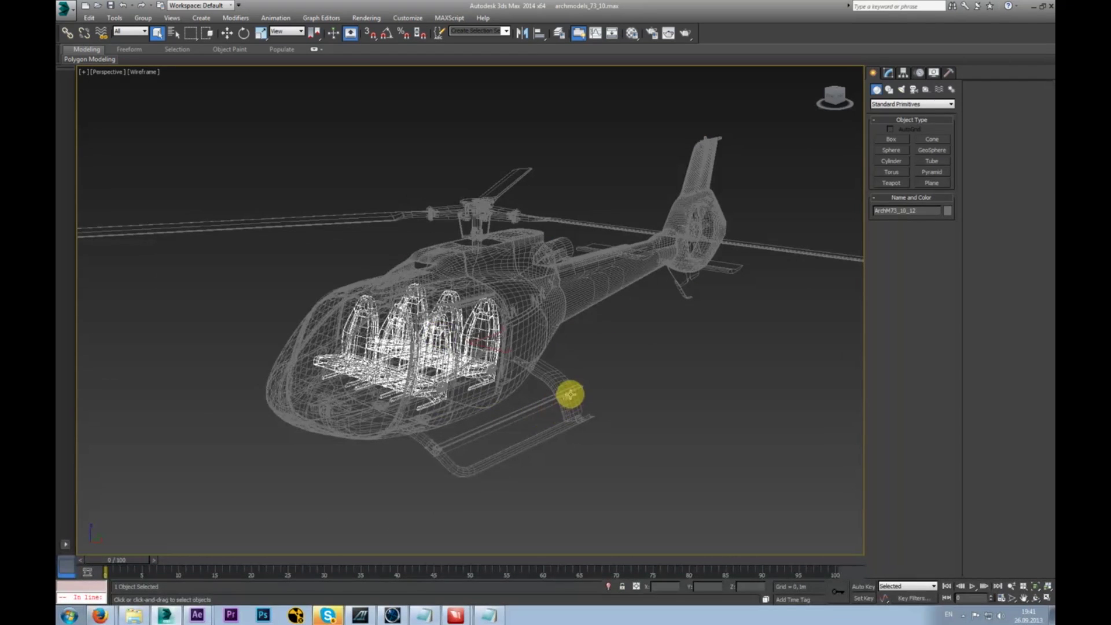
{"action": "left_click", "coordinate": [555, 381]}
{"action": "left_click", "coordinate": [557, 386]}
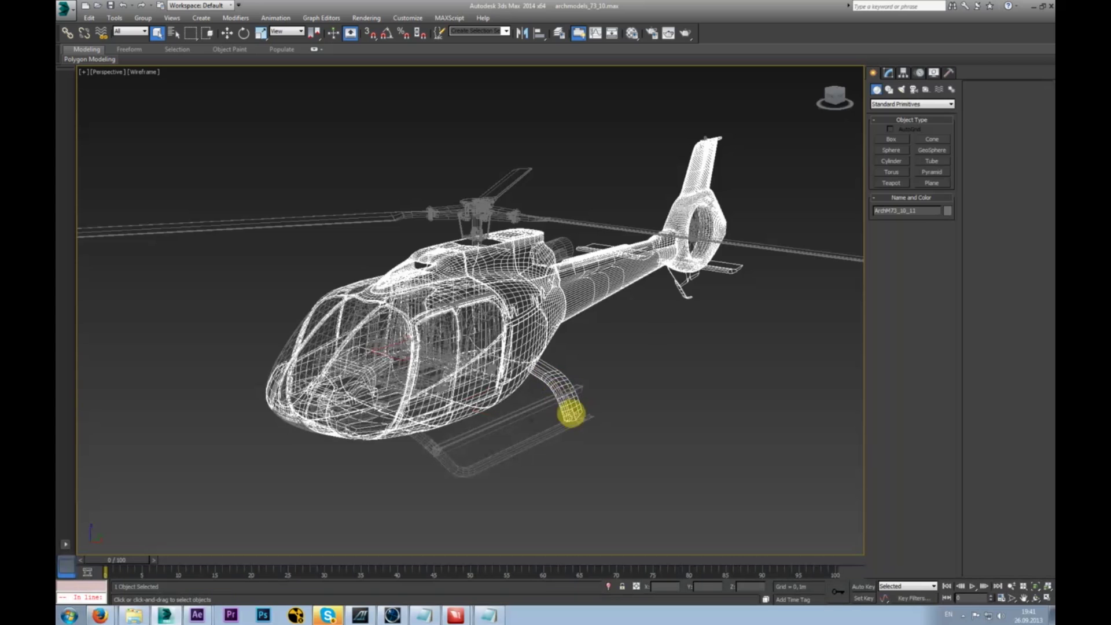
{"action": "left_click", "coordinate": [540, 430]}
{"action": "left_click", "coordinate": [704, 230]}
{"action": "left_click", "coordinate": [704, 225]}
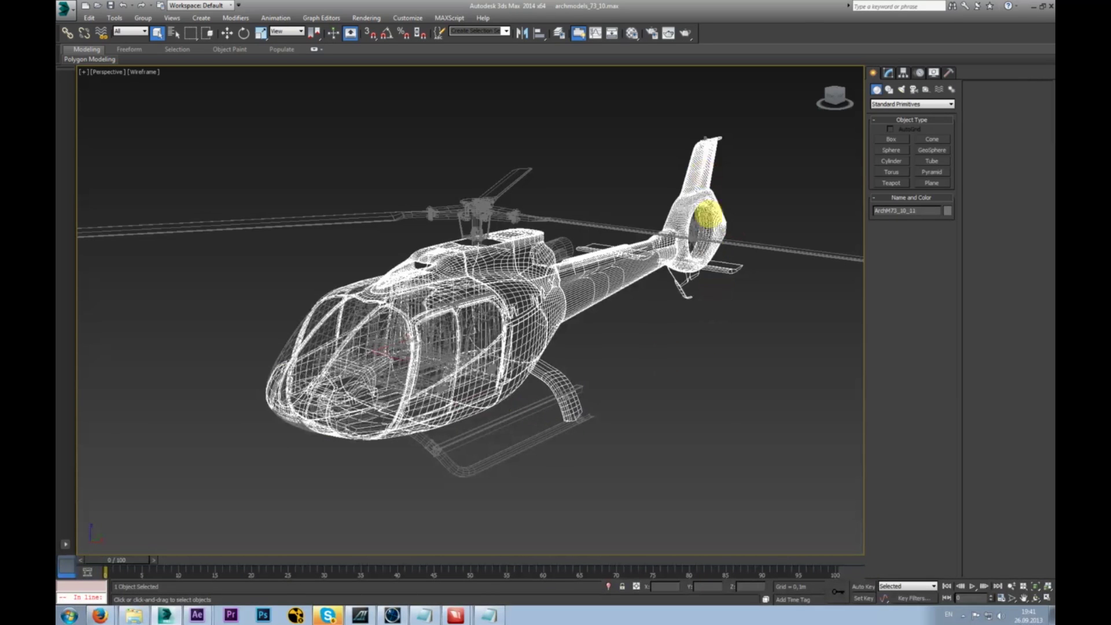
{"action": "left_click", "coordinate": [554, 249]}
{"action": "left_click", "coordinate": [513, 312]}
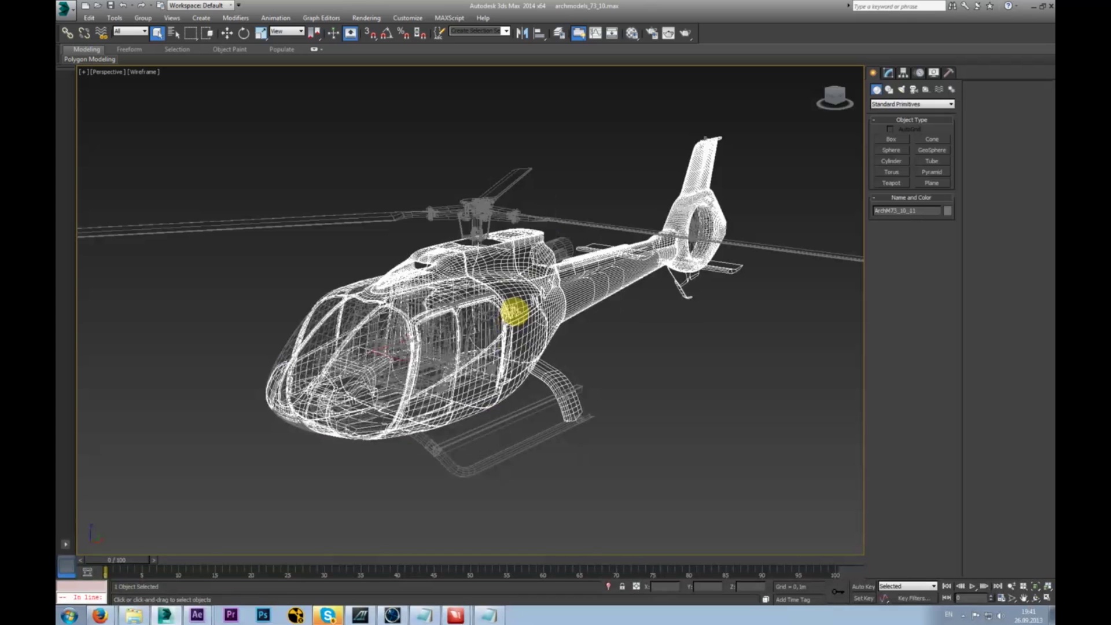
{"action": "left_click", "coordinate": [636, 339]}
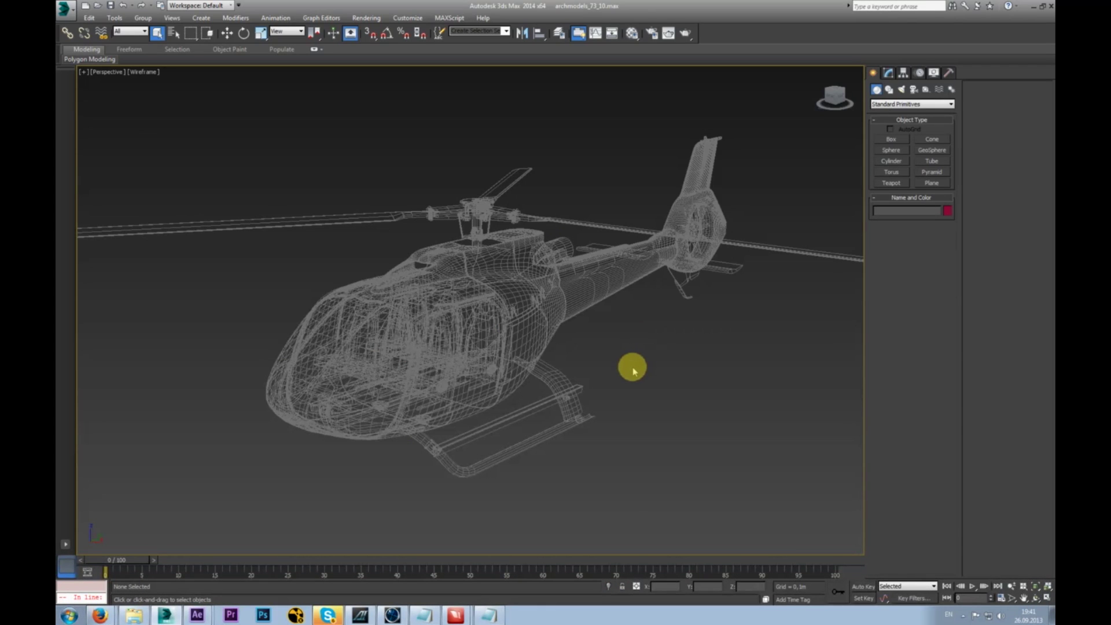
{"action": "key", "text": "F3"}
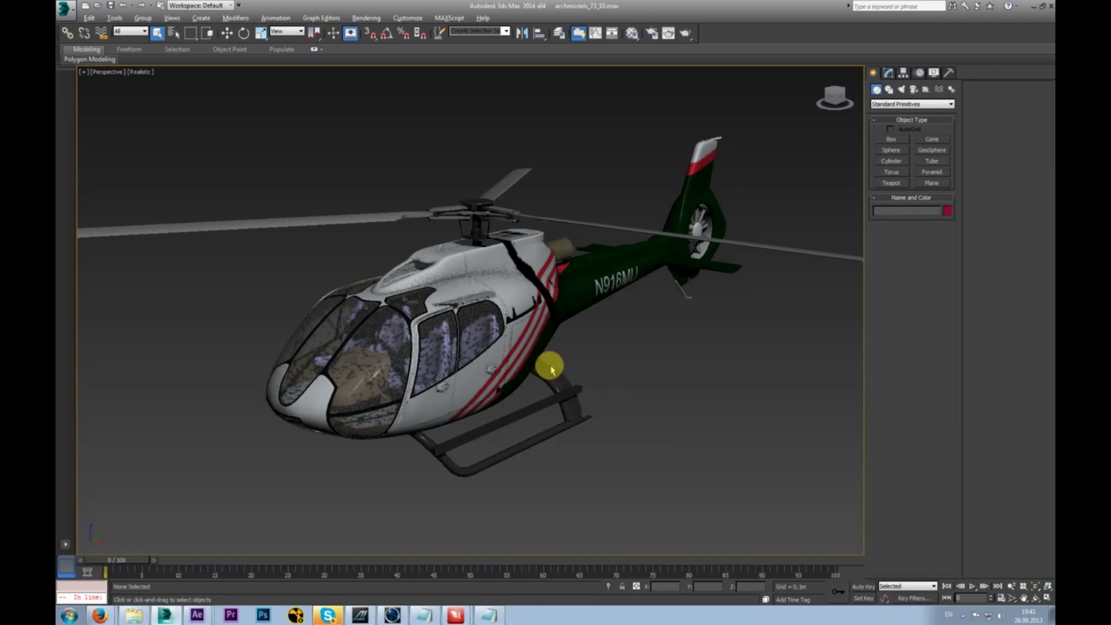
- Select the helicopter's main rotor and examine the rotor hub up close
{"action": "middle_click_drag", "start_coordinate": [551, 368], "coordinate": [572, 371], "text": "alt"}
{"action": "left_click", "coordinate": [490, 213]}
{"action": "middle_click_drag", "start_coordinate": [570, 331], "coordinate": [504, 370], "text": "alt"}
{"action": "scroll", "coordinate": [504, 370], "scroll_direction": "up", "scroll_amount": 6}
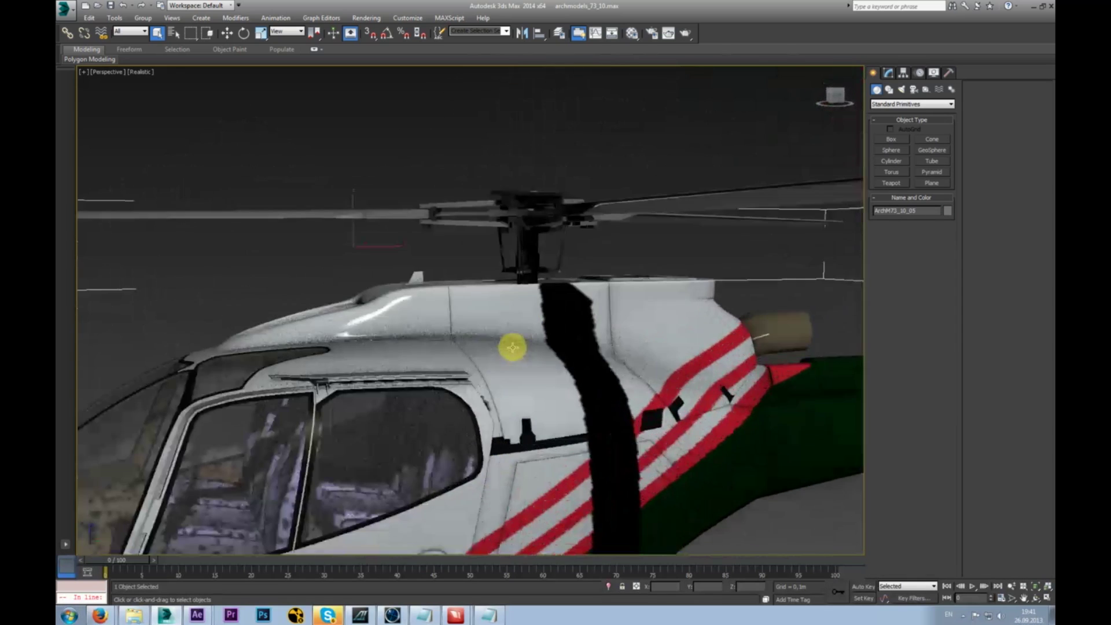
- Try rotating the helicopter's main rotor about its current pivot point
{"action": "scroll", "coordinate": [436, 288], "scroll_direction": "down", "scroll_amount": 6}
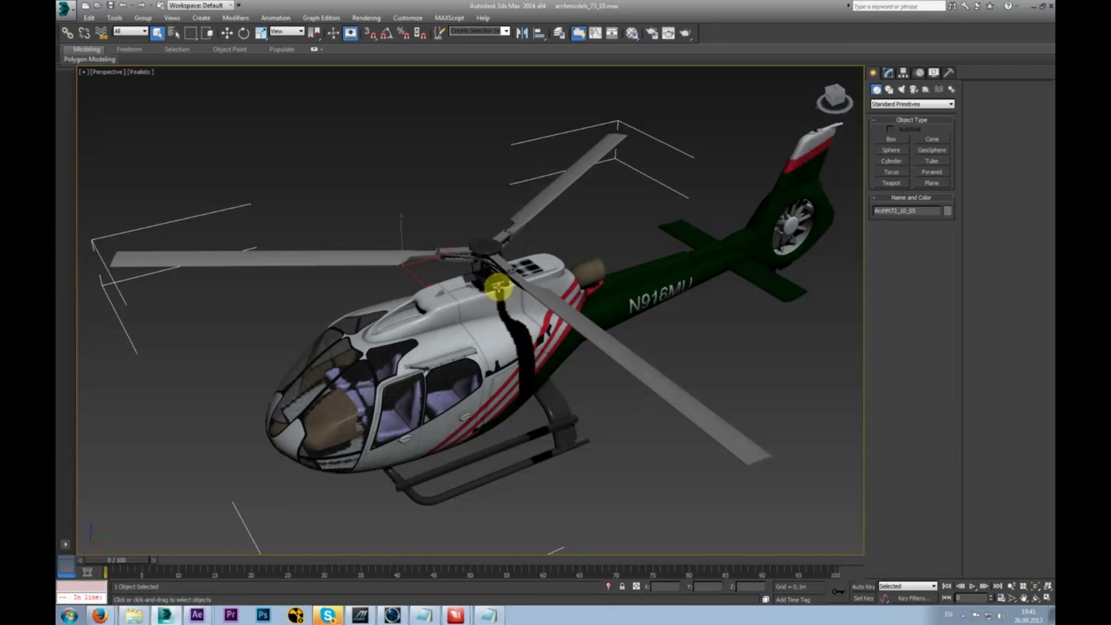
{"action": "key", "text": "e"}
{"action": "left_click_drag", "start_coordinate": [408, 285], "coordinate": [652, 192]}
{"action": "right_click", "coordinate": [652, 192]}
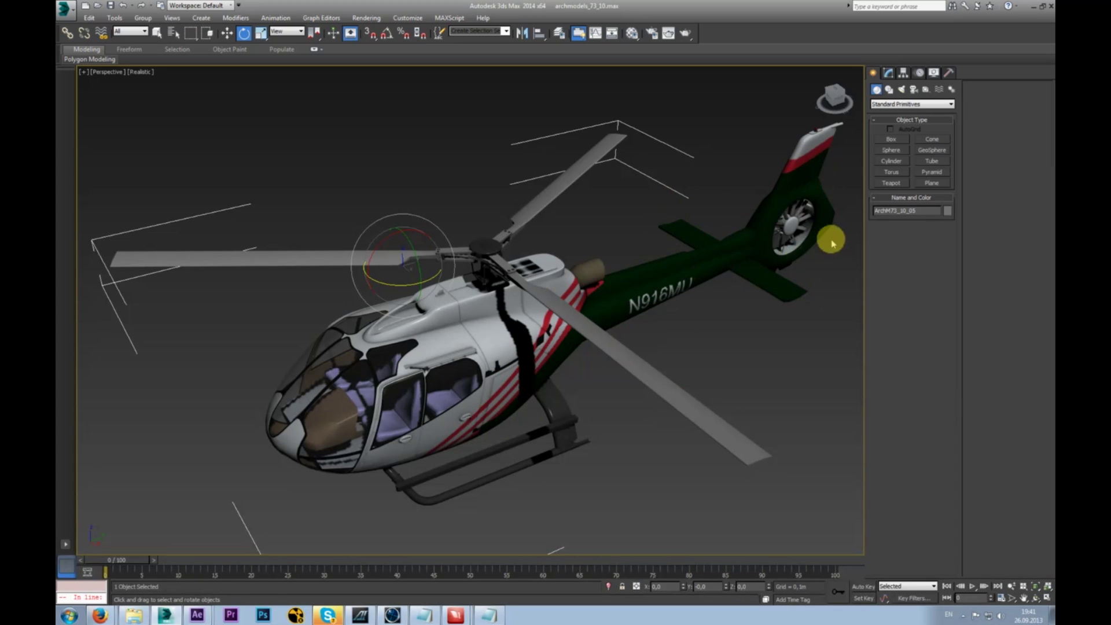
- Center the main rotor's pivot to the object using Affect Pivot Only, and move it onto the hub's center in the Top view
{"action": "left_click", "coordinate": [903, 73]}
{"action": "left_click", "coordinate": [914, 140]}
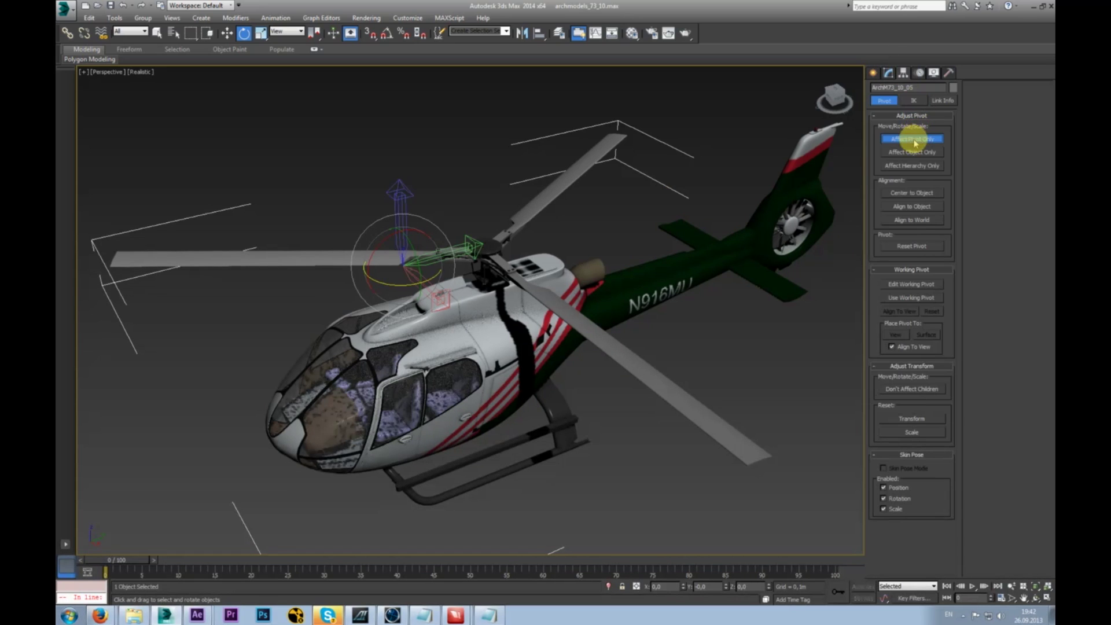
{"action": "left_click", "coordinate": [911, 192]}
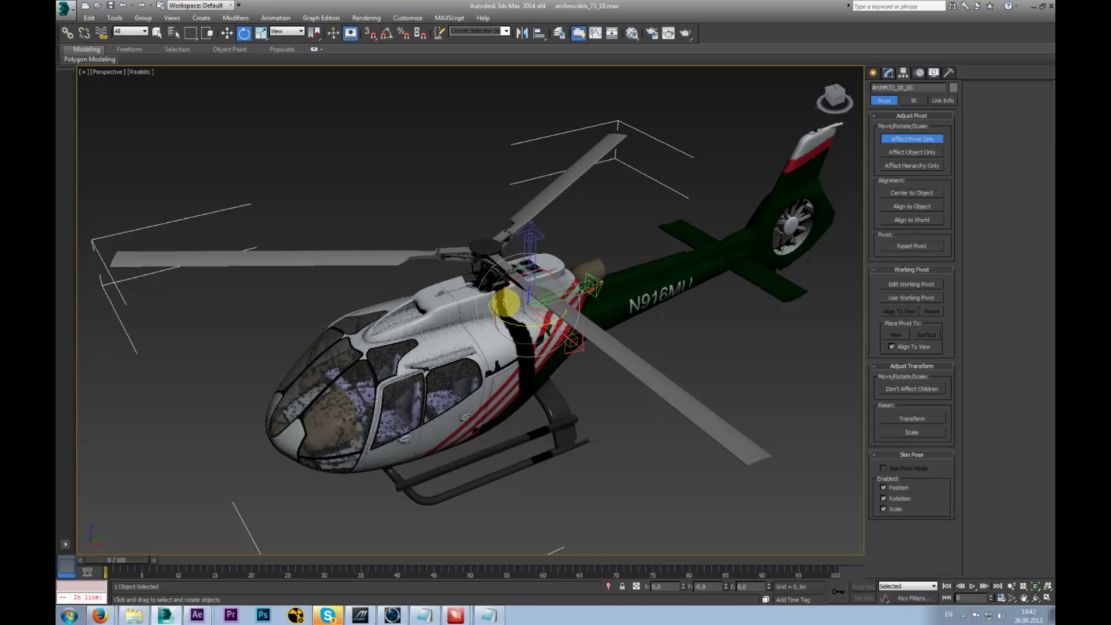
{"action": "key", "text": "t"}
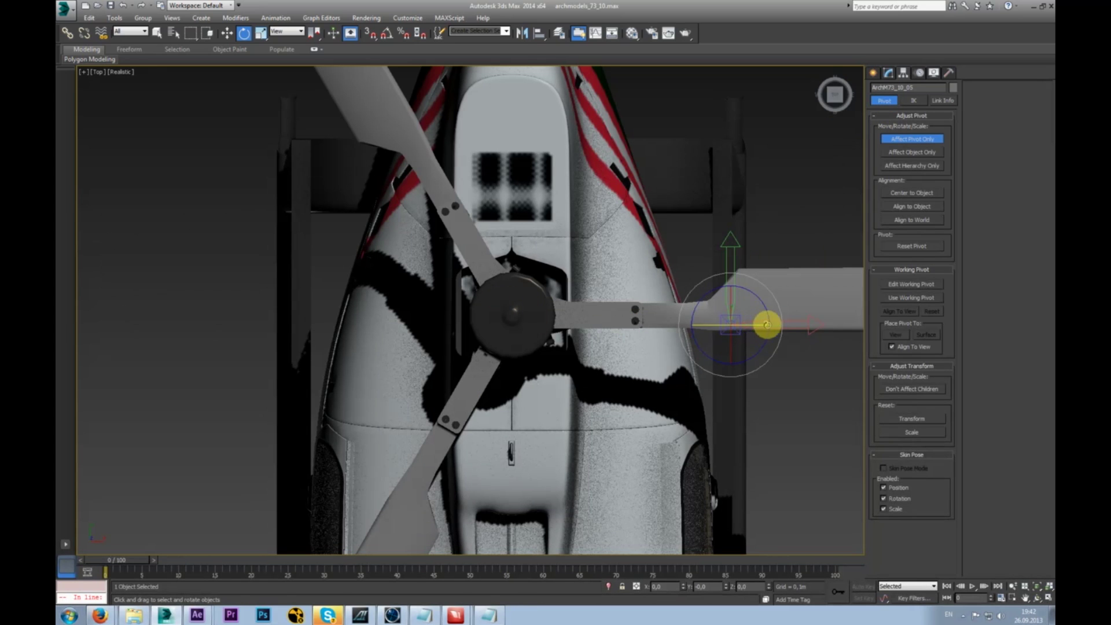
{"action": "key", "text": "w"}
{"action": "left_click_drag", "start_coordinate": [773, 323], "coordinate": [318, 307]}
{"action": "scroll", "coordinate": [555, 314], "scroll_direction": "up", "scroll_amount": 10}
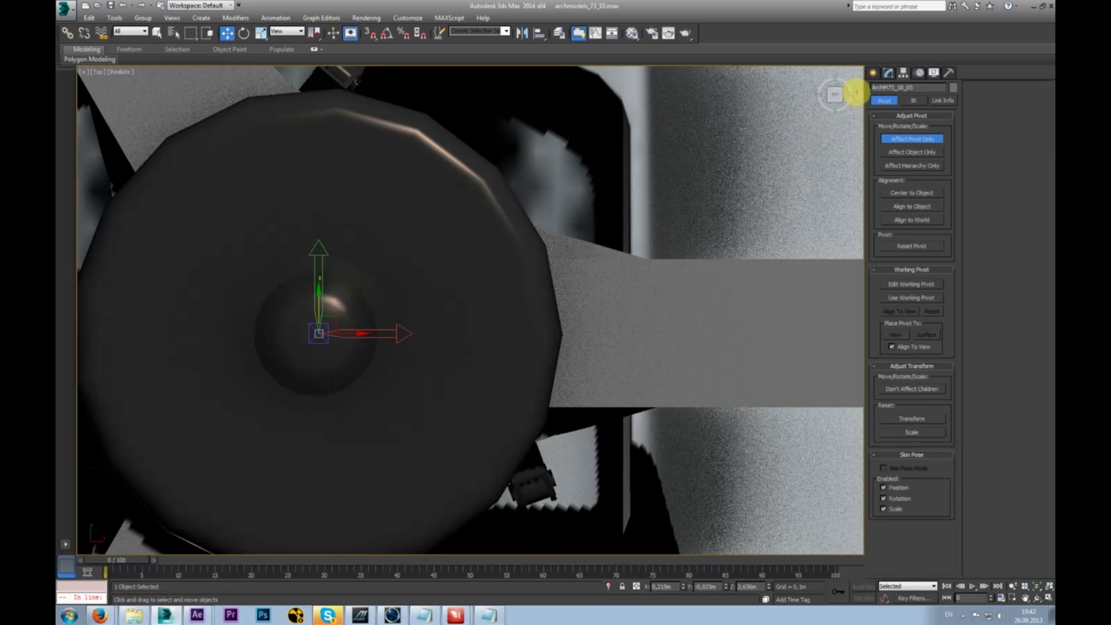
{"action": "left_click", "coordinate": [872, 74]}
- Return to the Perspective view and check the rotor, fuselage and tail of the whole helicopter by selecting them
{"action": "key", "text": "p"}
{"action": "key", "text": "z"}
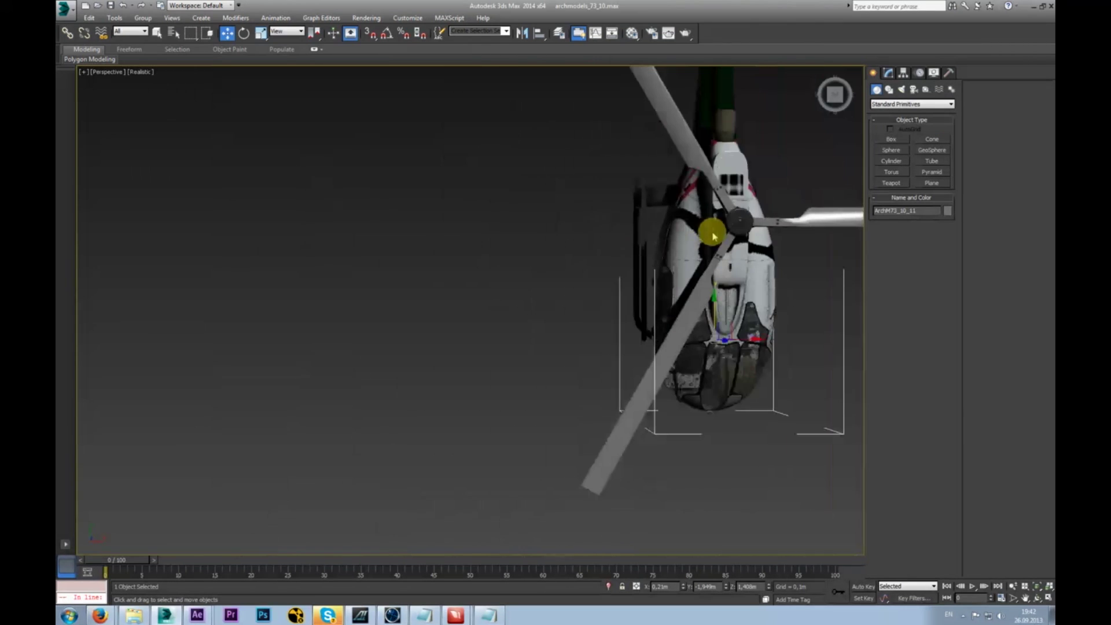
{"action": "middle_click_drag", "start_coordinate": [680, 227], "coordinate": [540, 354]}
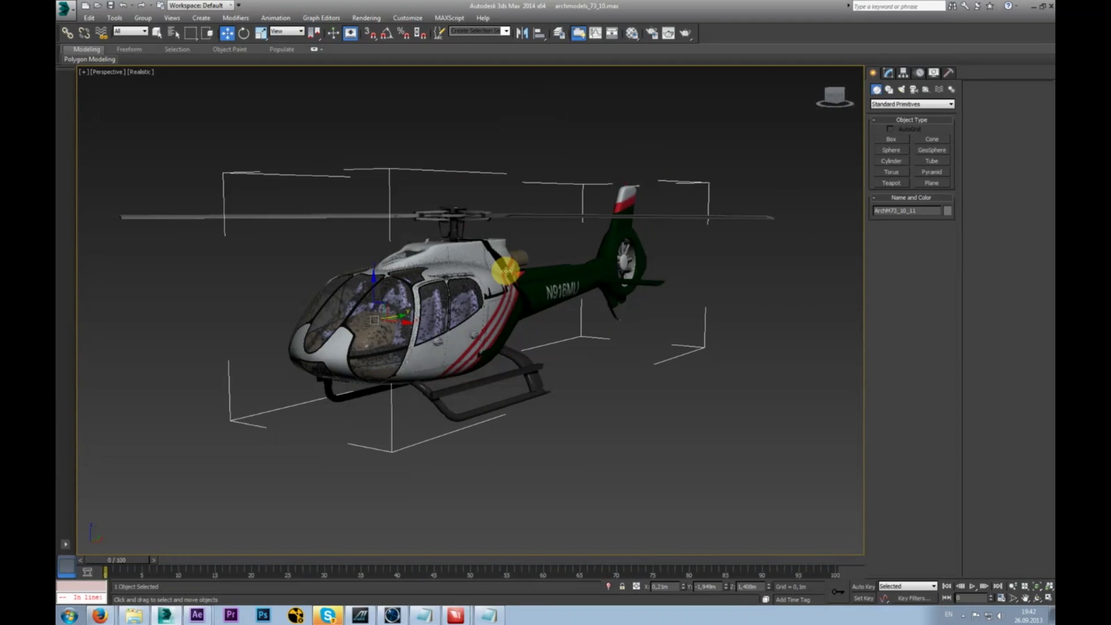
{"action": "left_click", "coordinate": [449, 215]}
{"action": "left_click", "coordinate": [474, 265]}
{"action": "left_click", "coordinate": [664, 377]}
{"action": "left_click", "coordinate": [618, 249]}
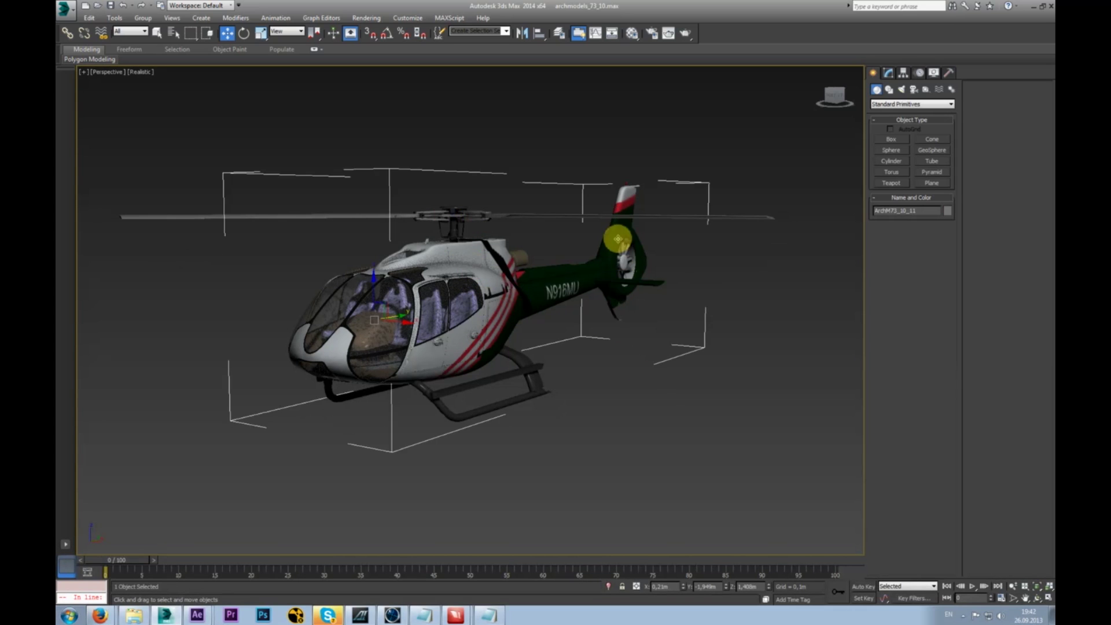
{"action": "left_click", "coordinate": [439, 304]}
- Select all the objects that make up the helicopter
{"action": "left_click_drag", "start_coordinate": [237, 127], "coordinate": [702, 461]}
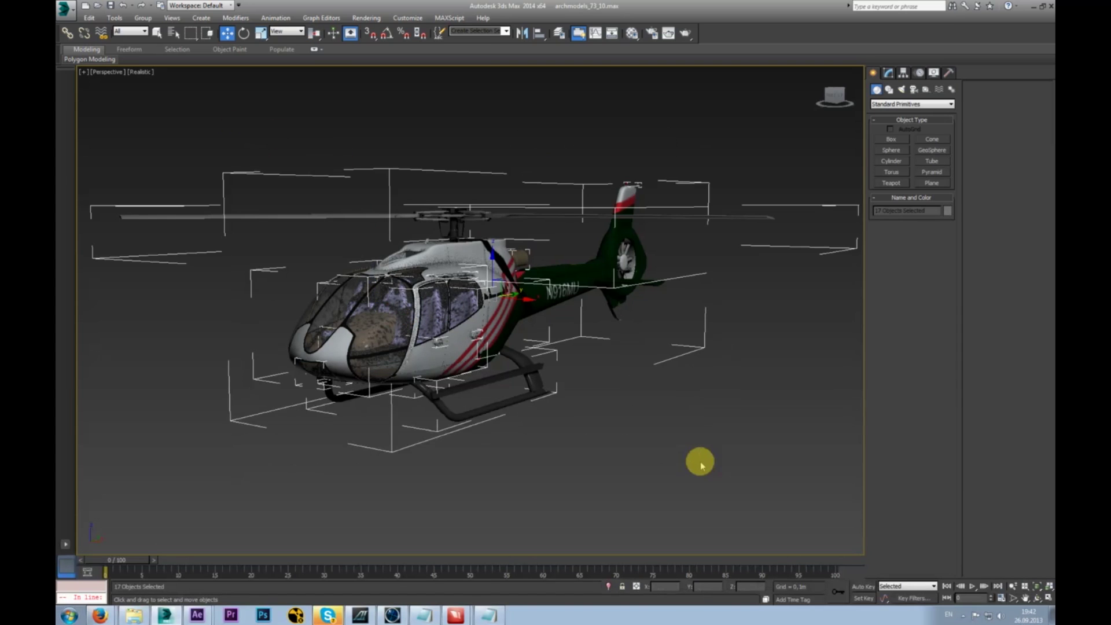
{"action": "left_click", "coordinate": [747, 411]}
{"action": "left_click", "coordinate": [522, 301]}
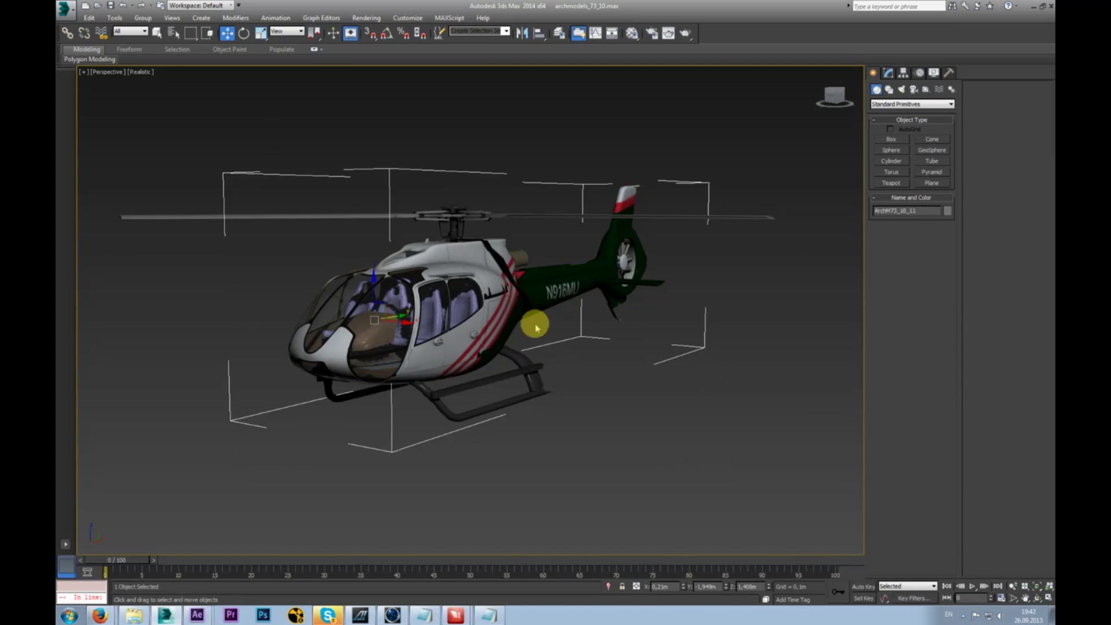
{"action": "left_click_drag", "start_coordinate": [198, 106], "coordinate": [707, 486]}
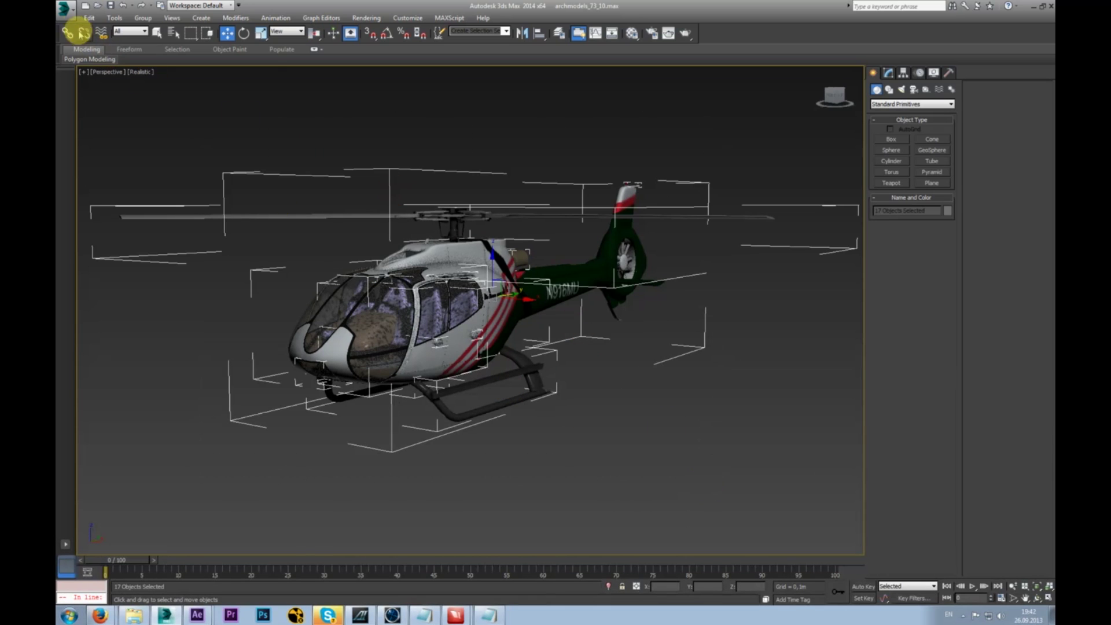
- Start exporting the helicopter to the Lessons/online/webinar_ae/materials folder on drive D under the file name choper
{"action": "left_click", "coordinate": [66, 9]}
{"action": "mouse_move", "coordinate": [118, 169]}
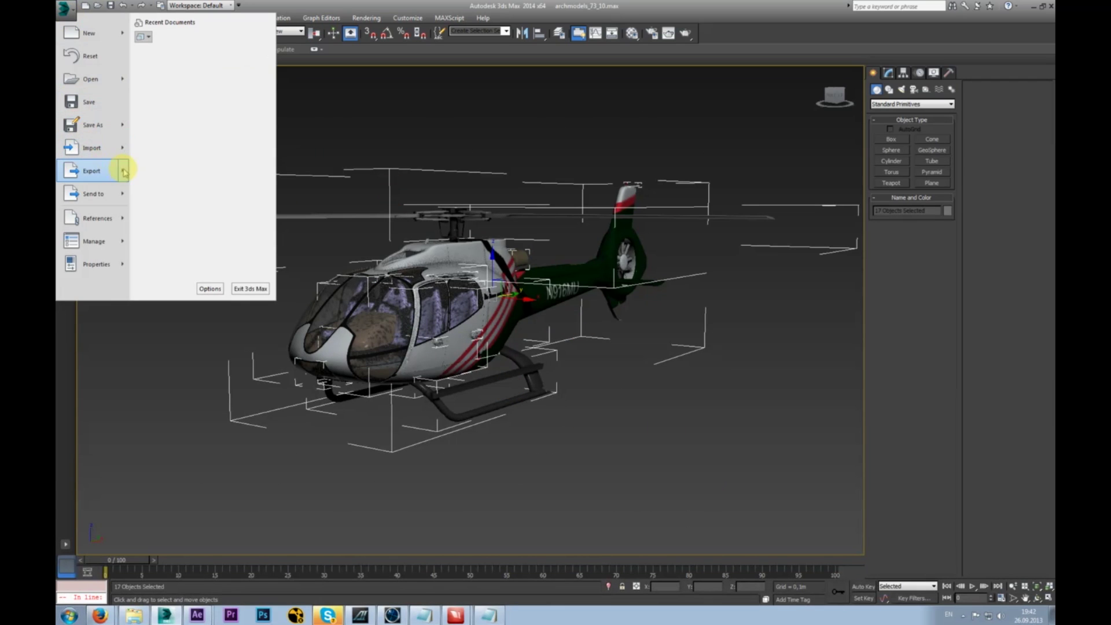
{"action": "left_click", "coordinate": [177, 51]}
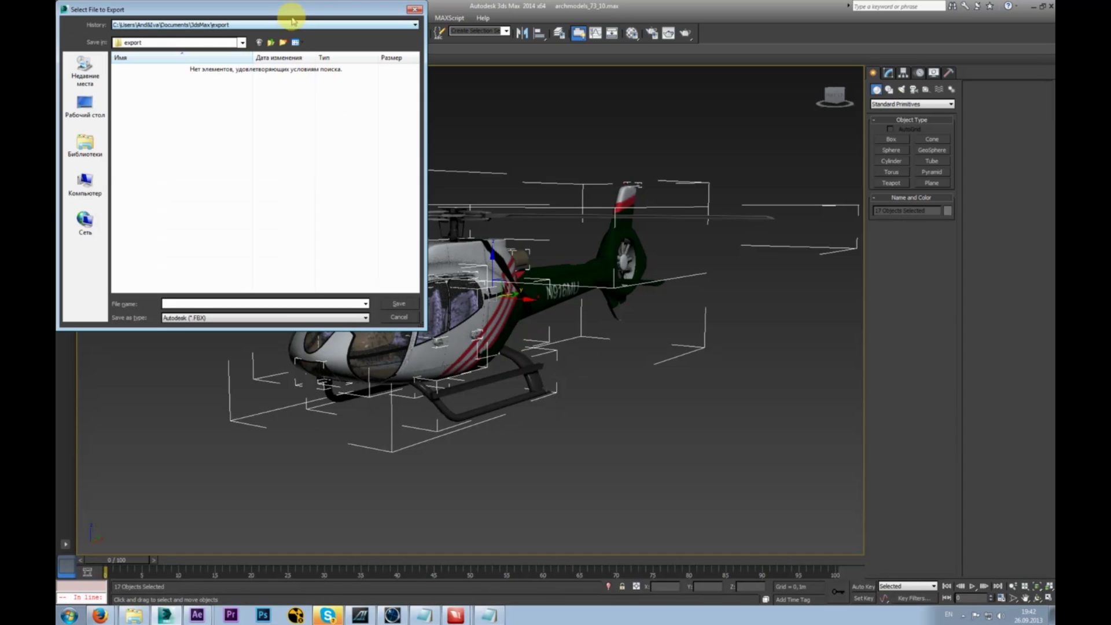
{"action": "left_click", "coordinate": [85, 183]}
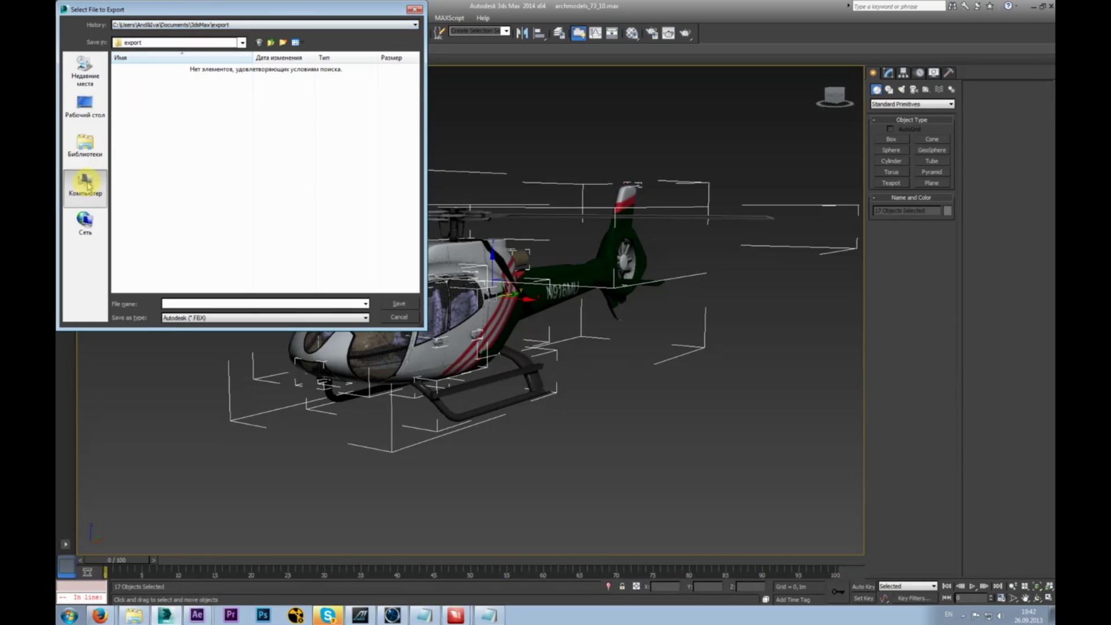
{"action": "left_click_drag", "start_coordinate": [191, 10], "coordinate": [270, 64]}
{"action": "double_click", "coordinate": [400, 143]}
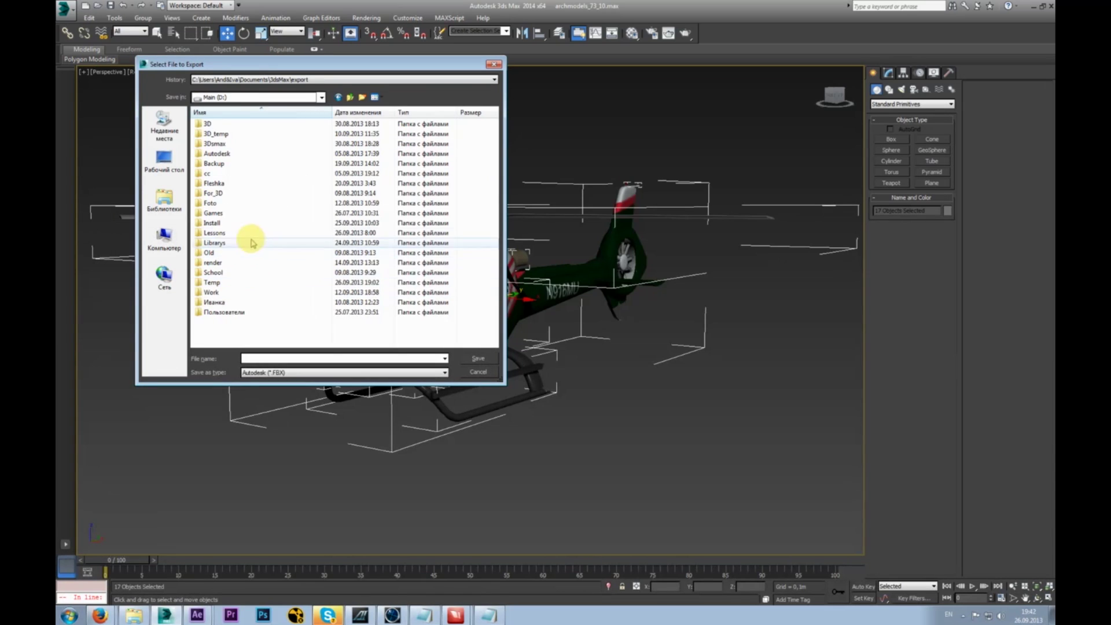
{"action": "double_click", "coordinate": [212, 282]}
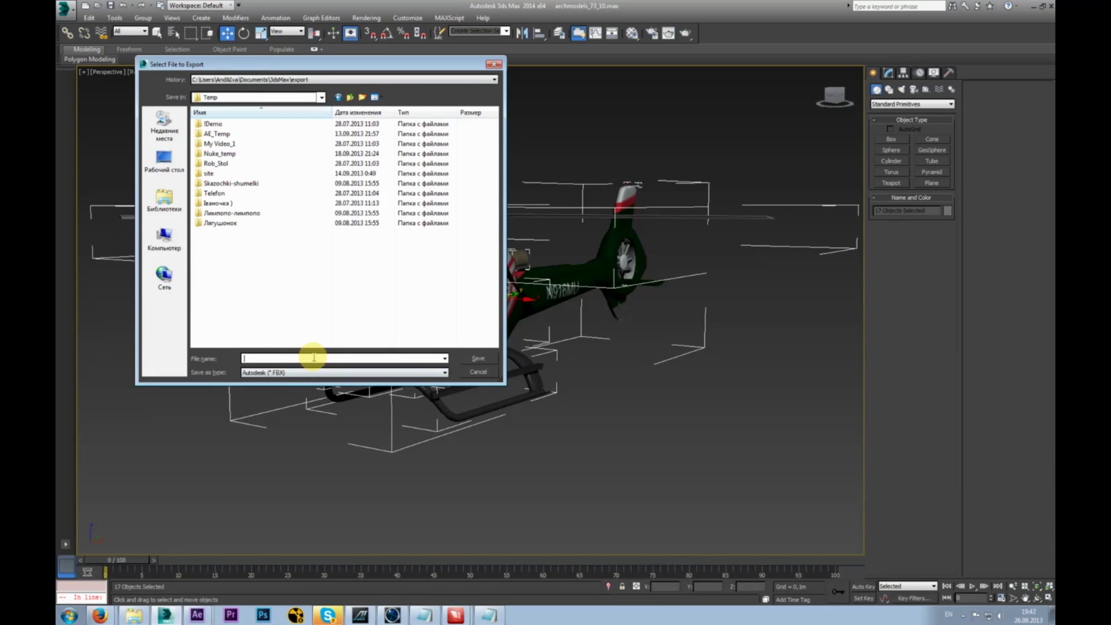
{"action": "left_click", "coordinate": [349, 96]}
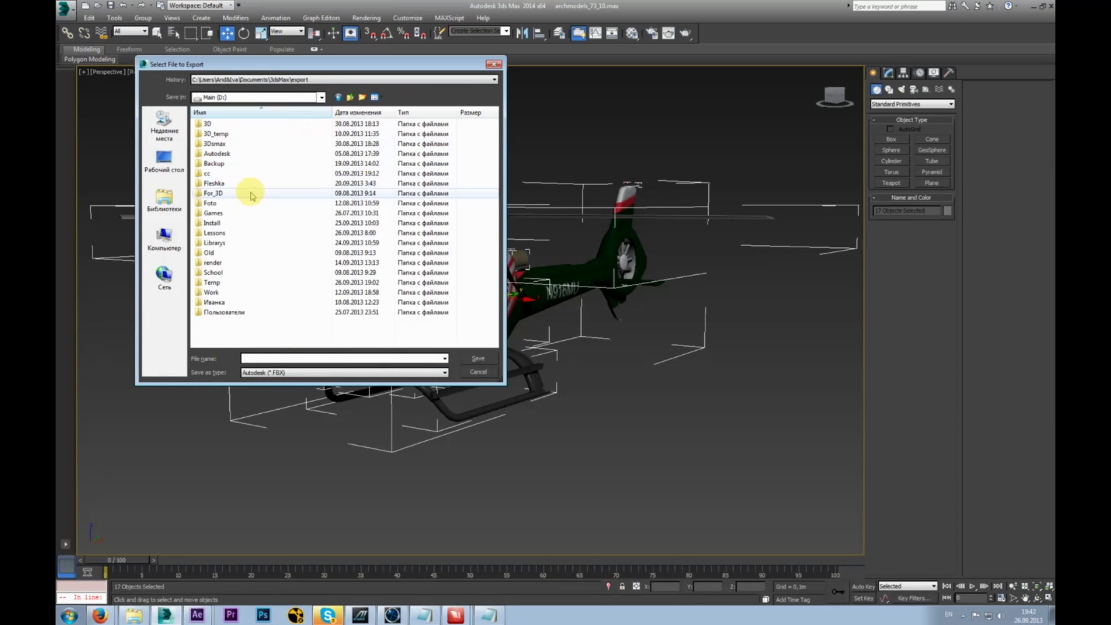
{"action": "double_click", "coordinate": [238, 231]}
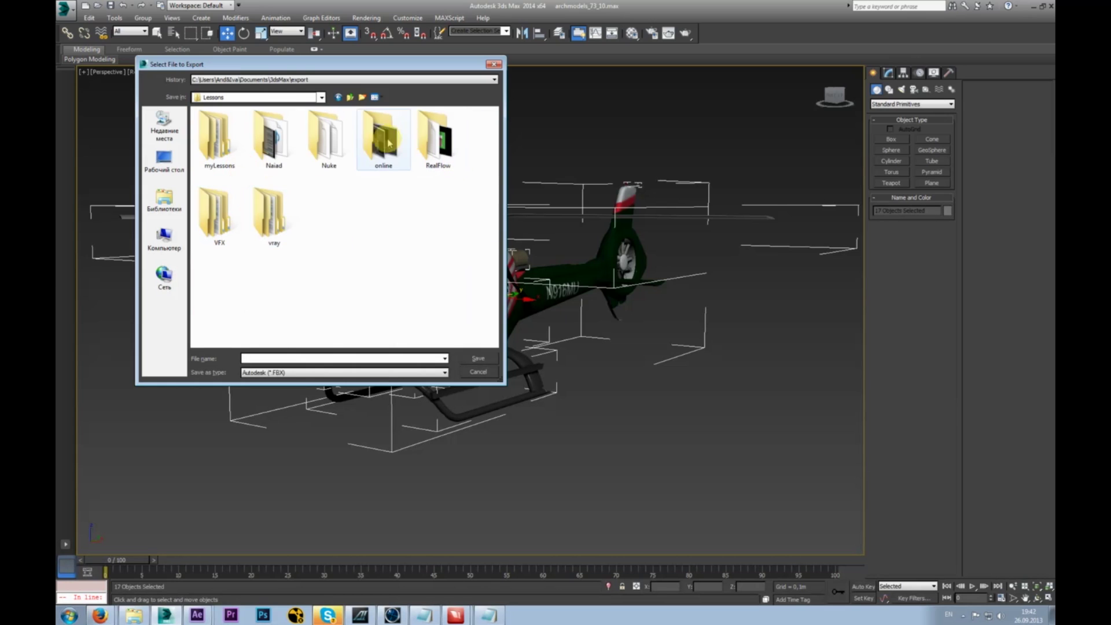
{"action": "double_click", "coordinate": [389, 142]}
{"action": "double_click", "coordinate": [234, 215]}
{"action": "double_click", "coordinate": [233, 124]}
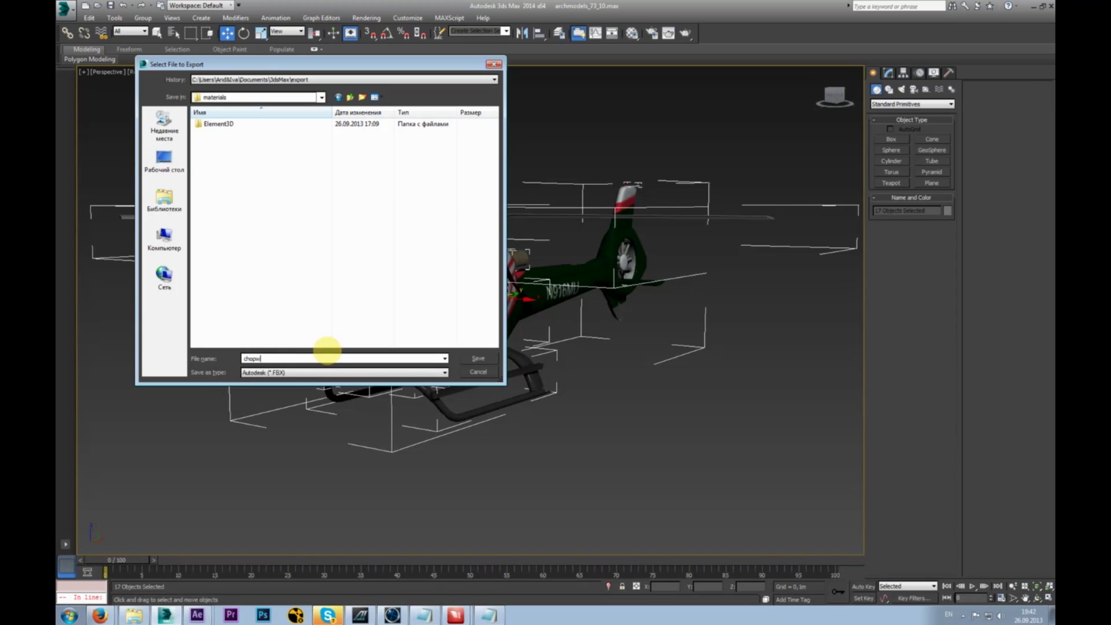
- Choose the gw::OBJ-Exporter (*.OBJ) format, export the helicopter with the default OBJ options and close the export report
{"action": "left_click", "coordinate": [298, 374]}
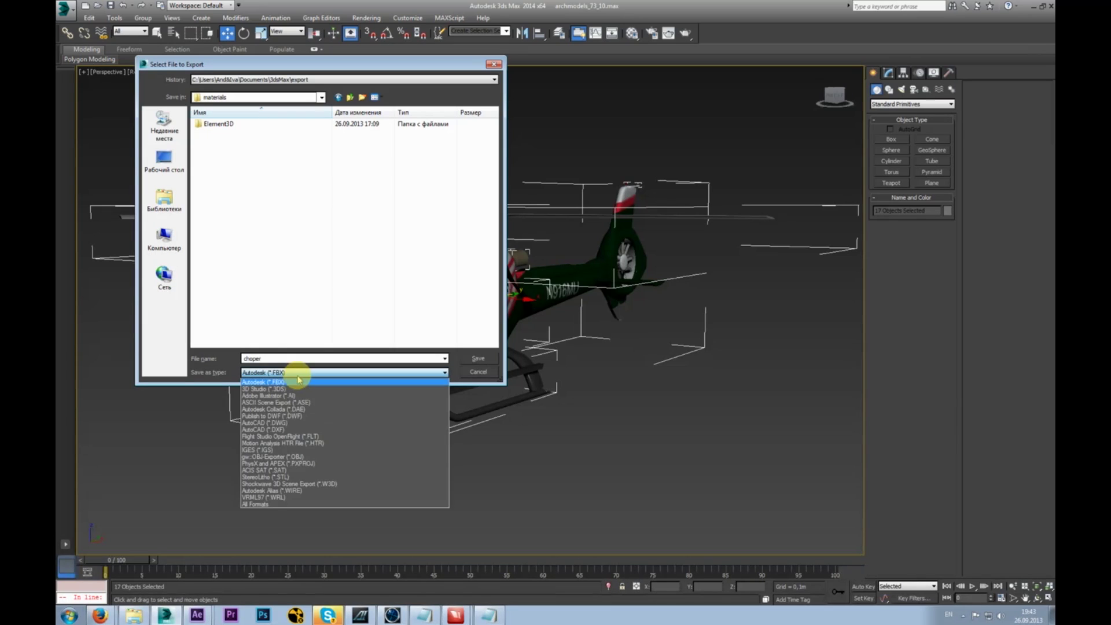
{"action": "left_click", "coordinate": [298, 457]}
{"action": "left_click_drag", "start_coordinate": [350, 63], "coordinate": [420, 81]}
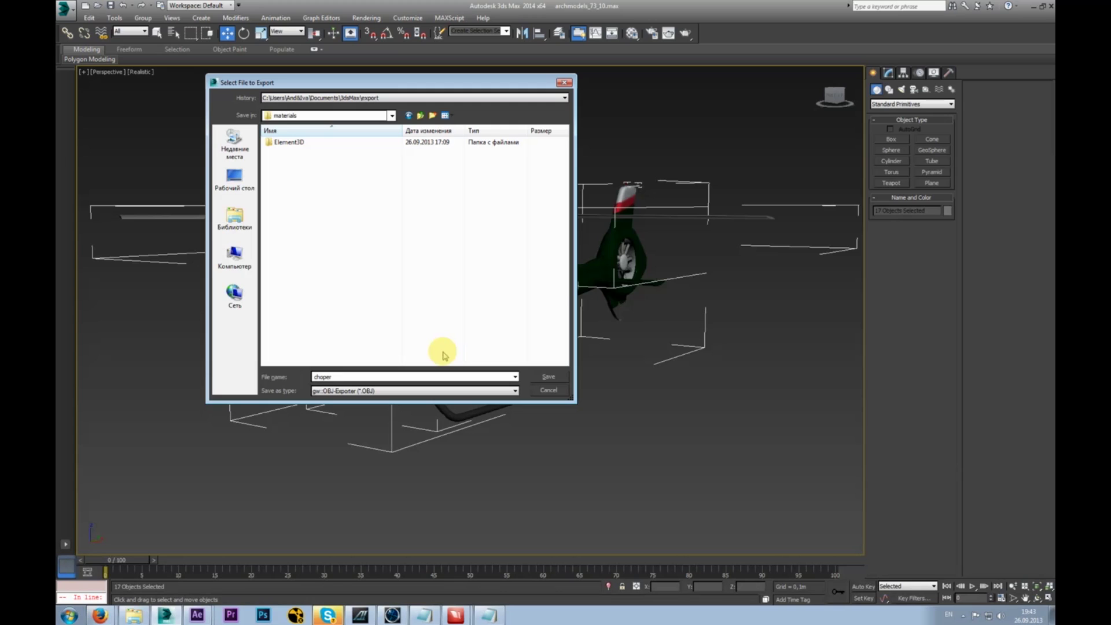
{"action": "left_click_drag", "start_coordinate": [400, 82], "coordinate": [428, 83]}
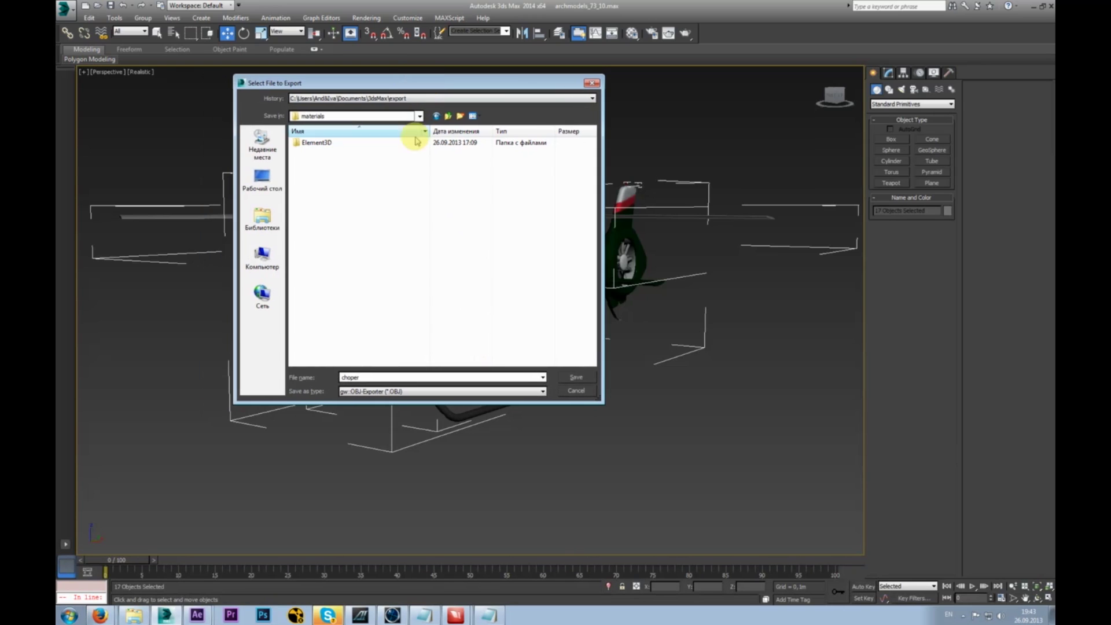
{"action": "left_click", "coordinate": [579, 377]}
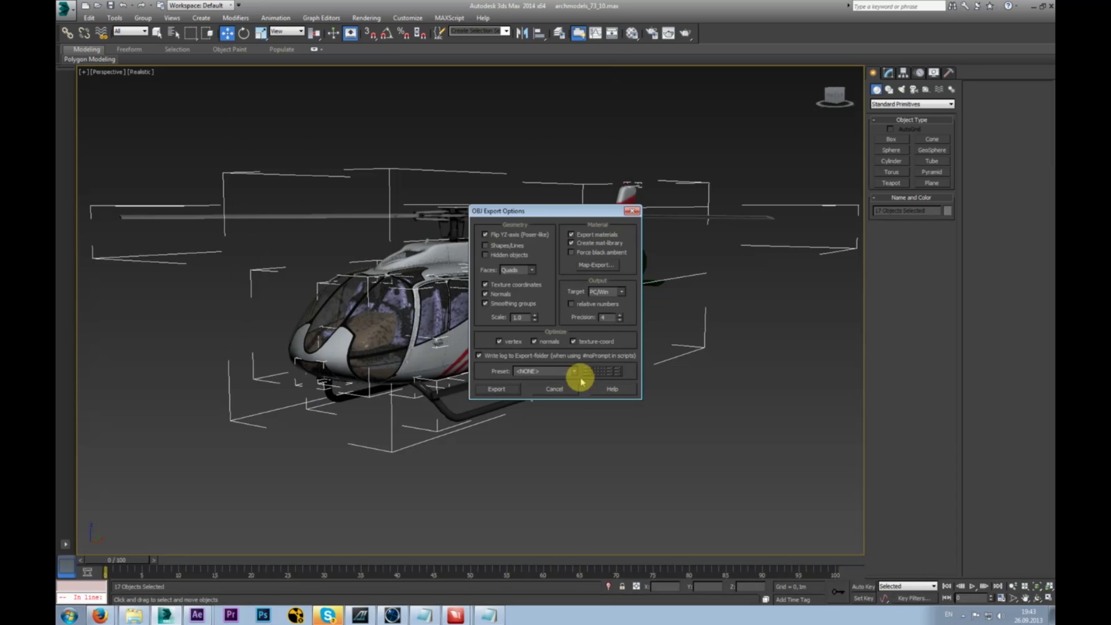
{"action": "left_click_drag", "start_coordinate": [565, 213], "coordinate": [525, 166]}
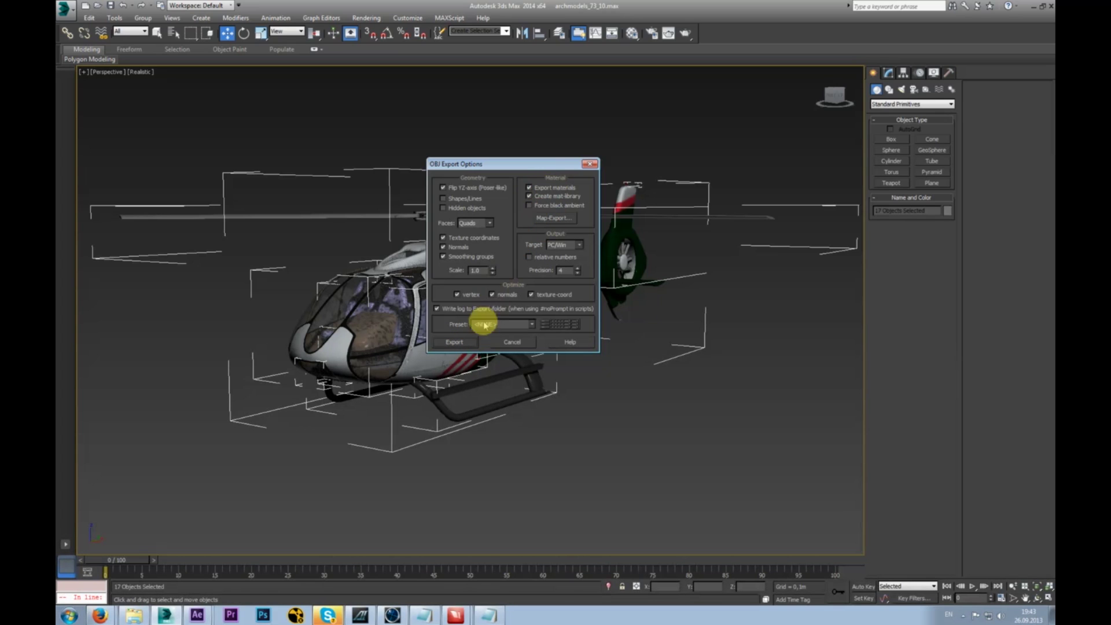
{"action": "left_click", "coordinate": [460, 341]}
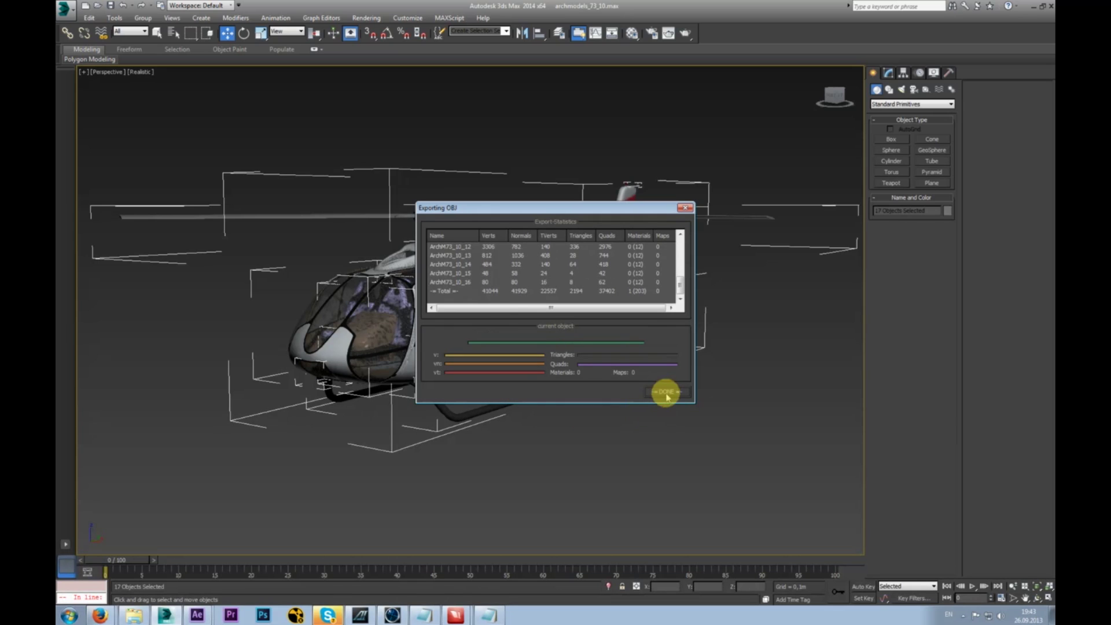
{"action": "left_click", "coordinate": [667, 393]}
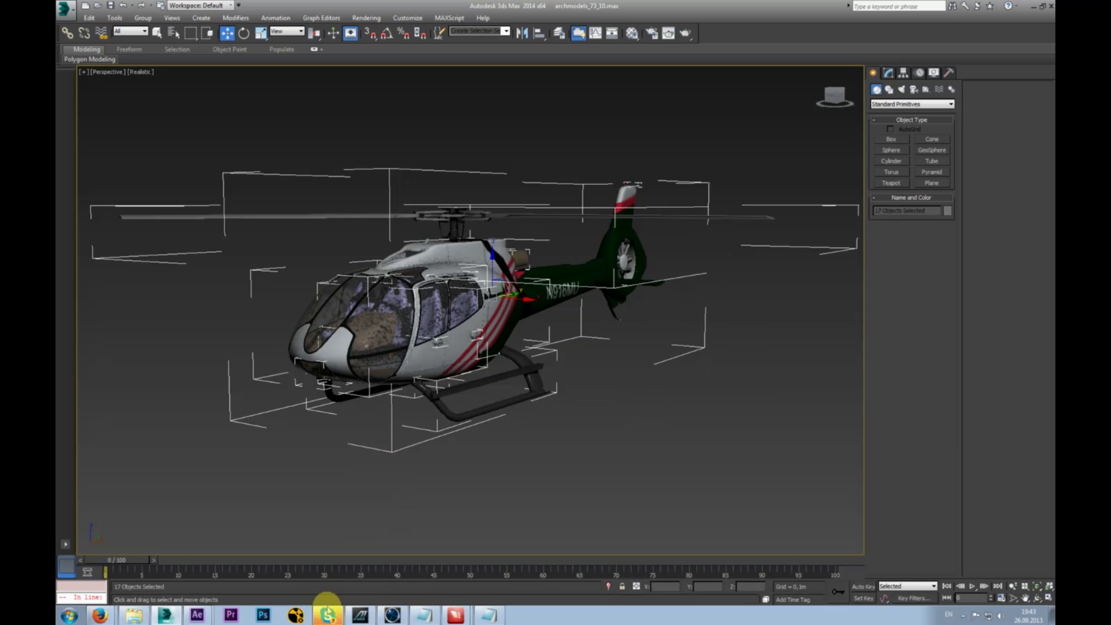
- Switch to Element 3D's Scene Setup in After Effects and import the choper OBJ from the materials folder as a 3D object
{"action": "left_click", "coordinate": [197, 615]}
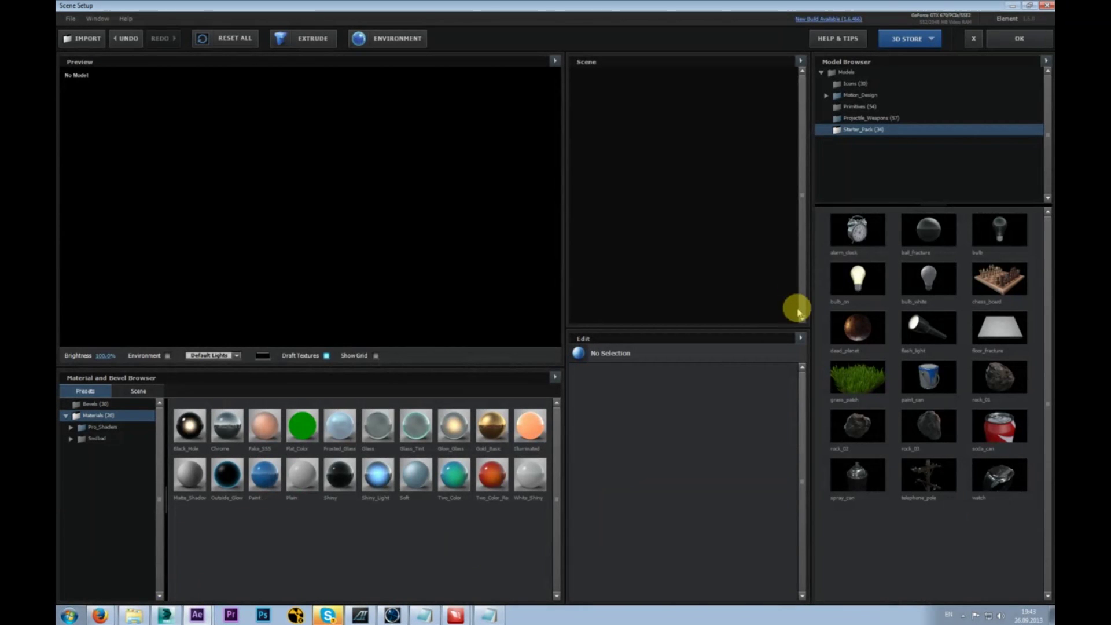
{"action": "left_click", "coordinate": [1044, 62]}
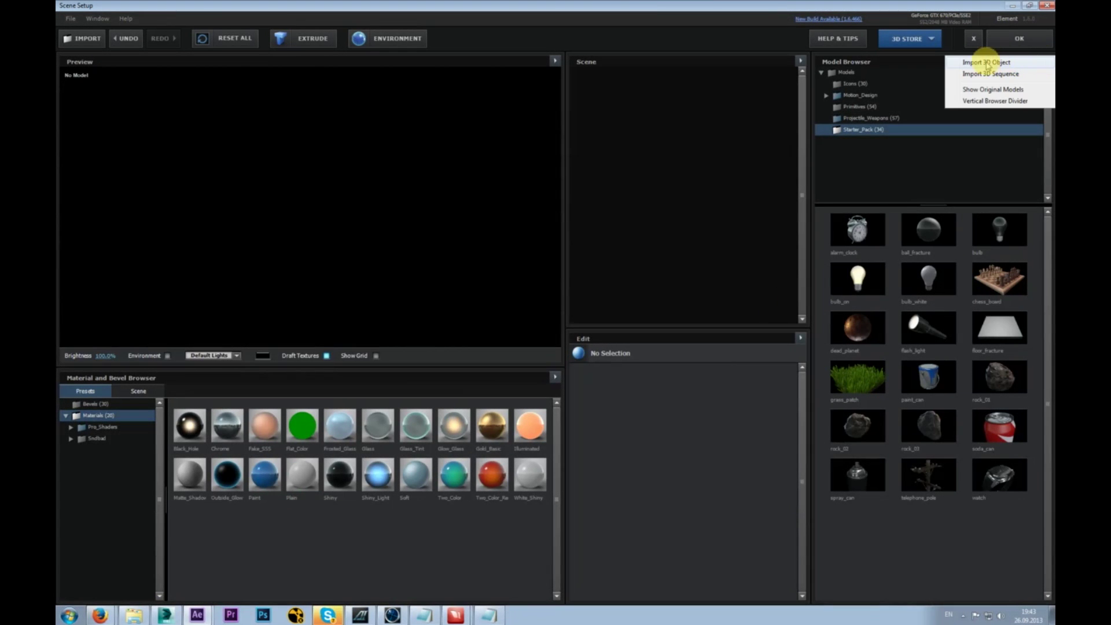
{"action": "left_click", "coordinate": [1001, 63]}
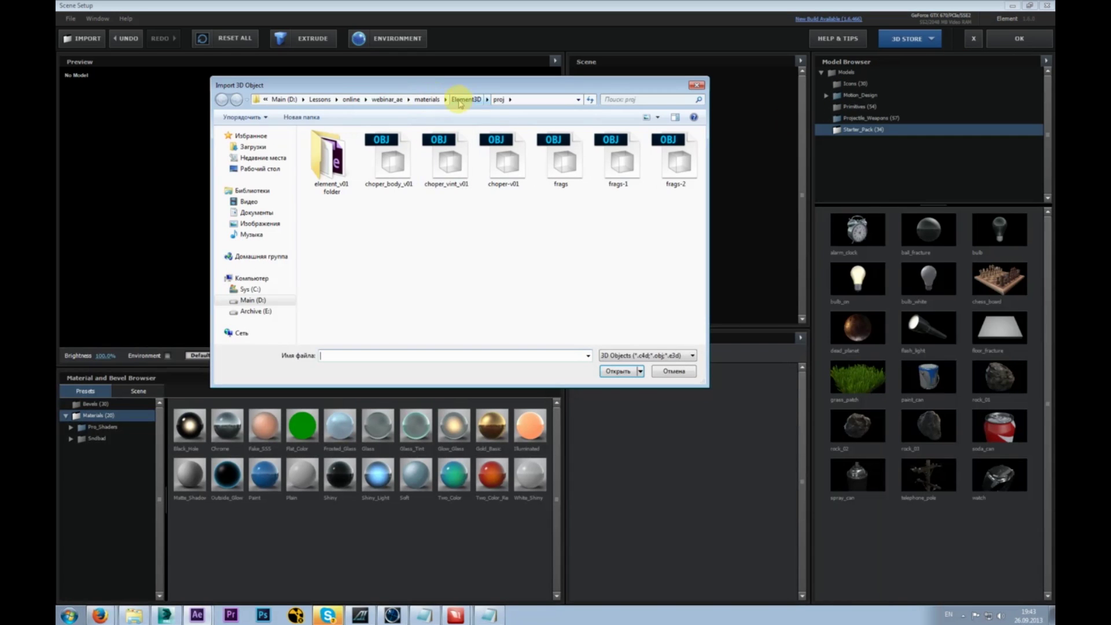
{"action": "left_click", "coordinate": [458, 100]}
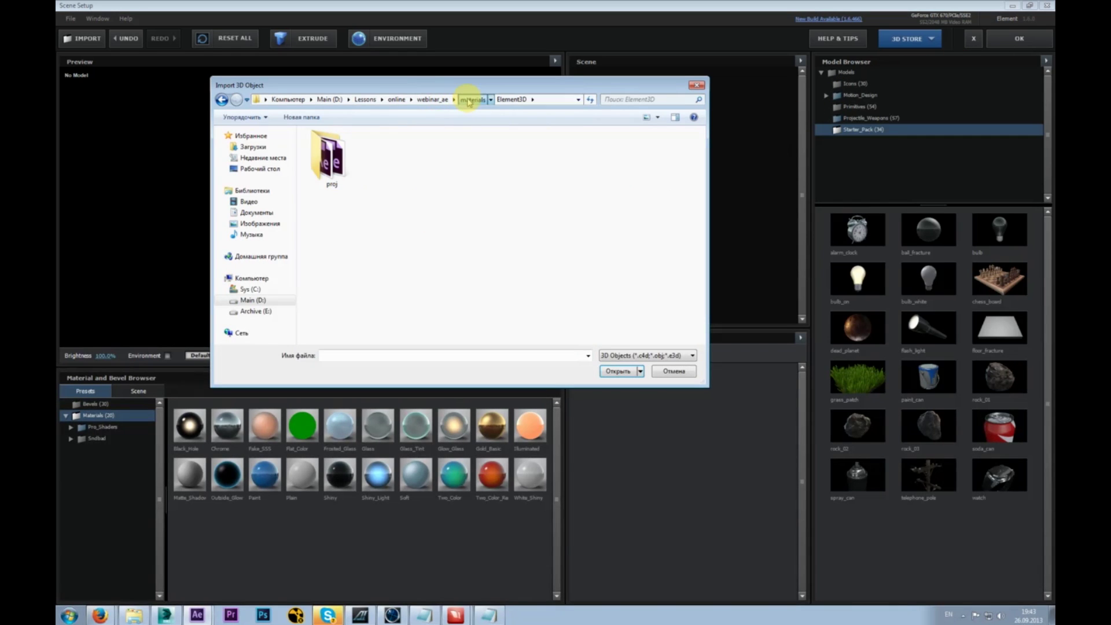
{"action": "left_click", "coordinate": [468, 100]}
{"action": "left_click", "coordinate": [398, 154]}
{"action": "left_click", "coordinate": [617, 371]}
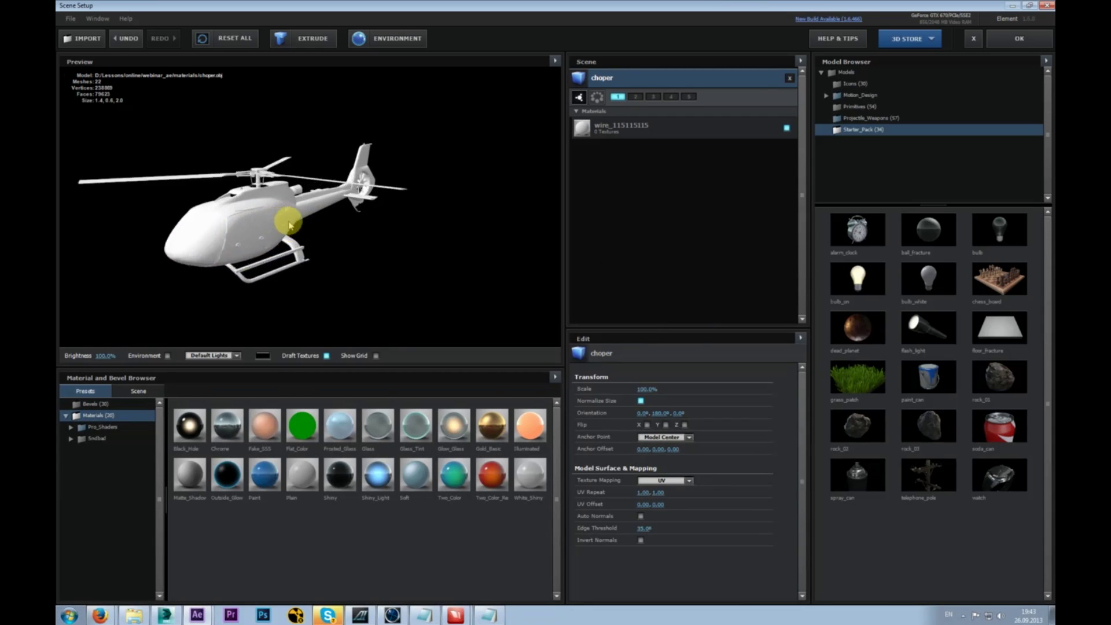
- Examine the imported helicopter up close in the preview and inspect the settings of its wire_115115115 material
{"action": "scroll", "coordinate": [243, 228], "scroll_direction": "up", "scroll_amount": 3}
{"action": "left_click_drag", "start_coordinate": [243, 228], "coordinate": [338, 165]}
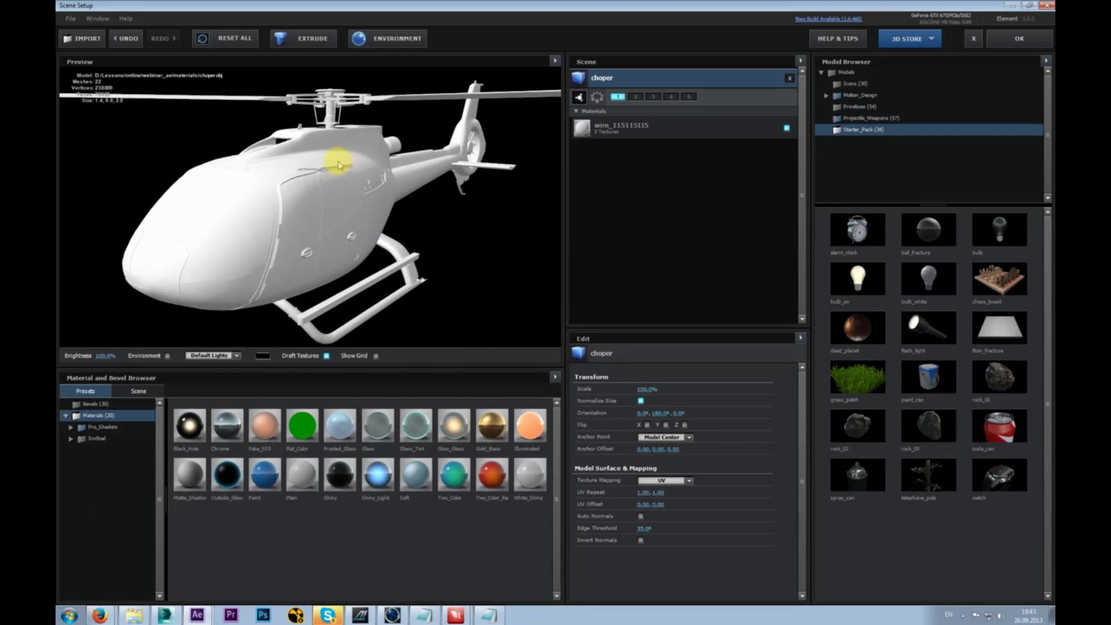
{"action": "left_click", "coordinate": [612, 128]}
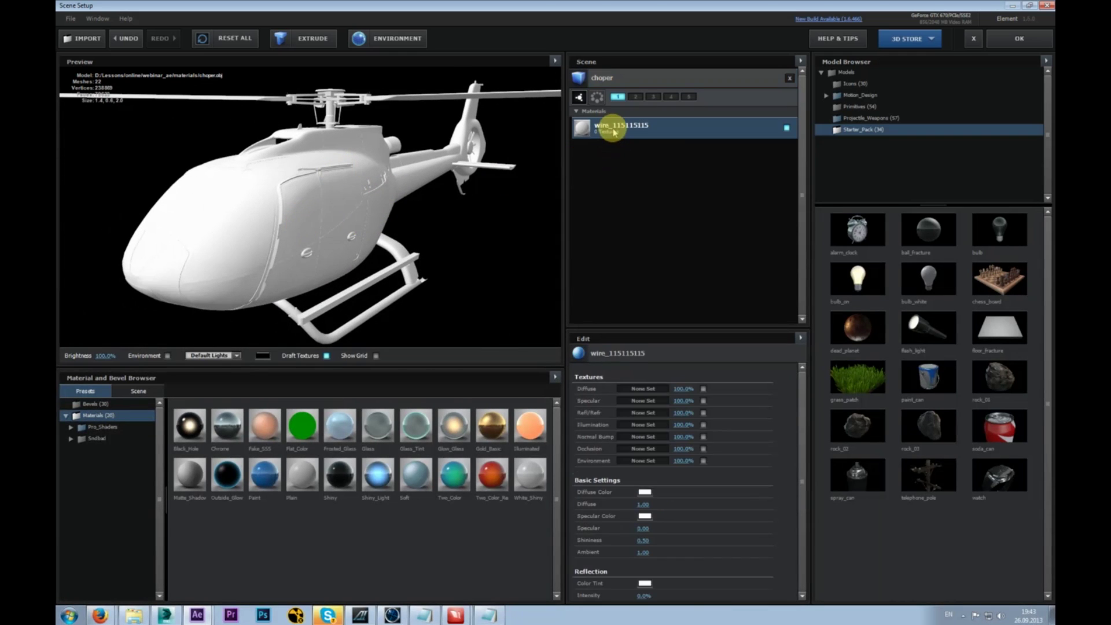
{"action": "left_click", "coordinate": [786, 128]}
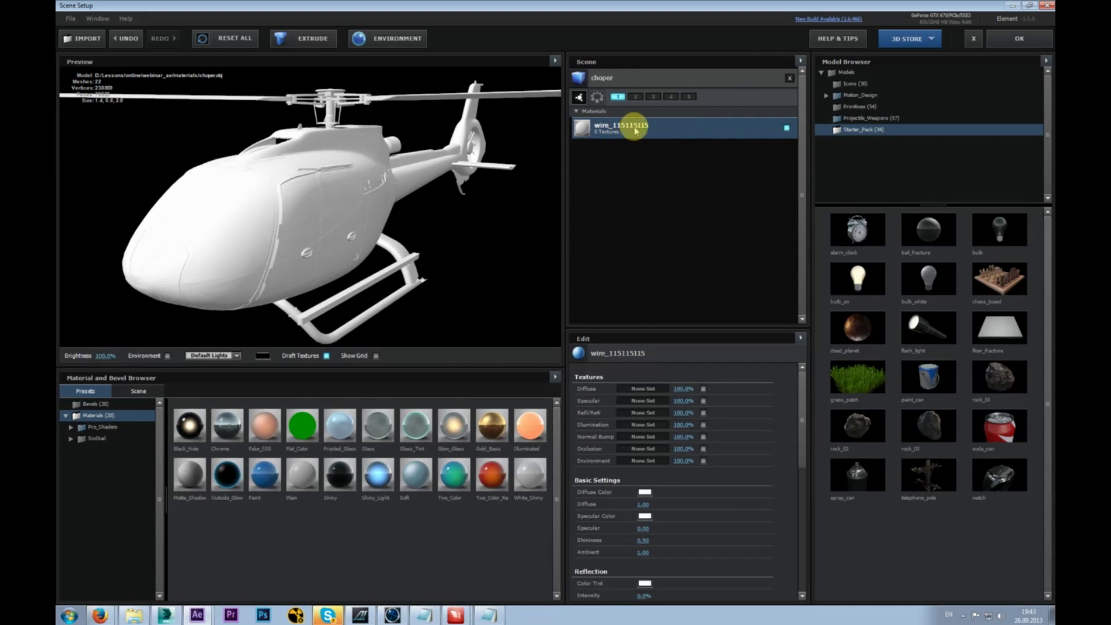
- Apply the Chrome preset material to the whole imported helicopter and view the result from another angle
{"action": "left_click_drag", "start_coordinate": [397, 168], "coordinate": [319, 255]}
{"action": "left_click_drag", "start_coordinate": [231, 425], "coordinate": [297, 216]}
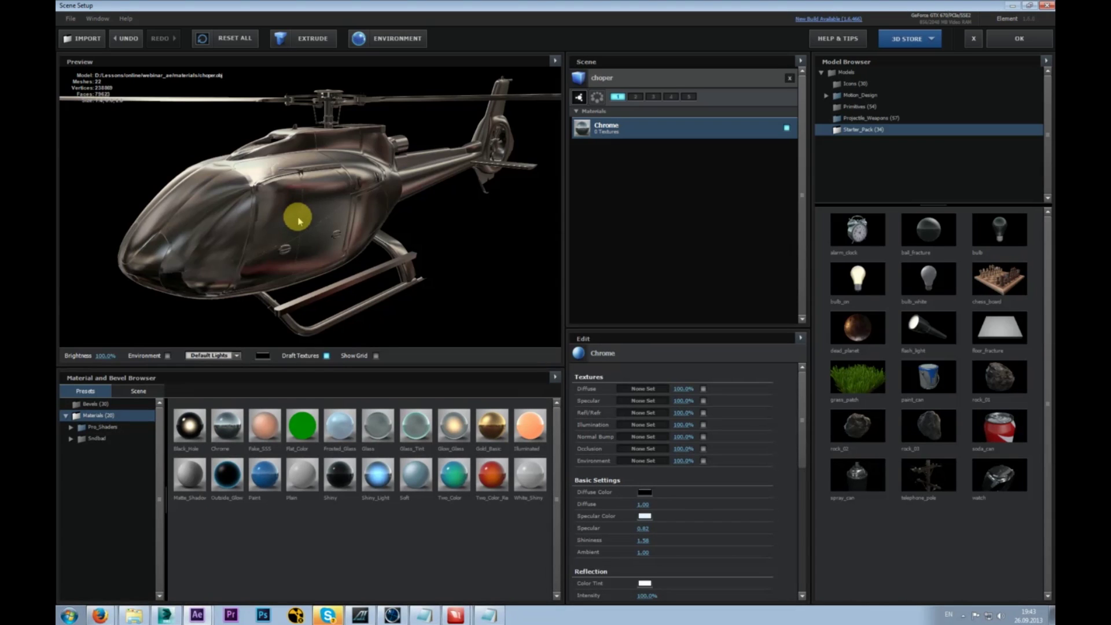
{"action": "left_click_drag", "start_coordinate": [299, 220], "coordinate": [318, 248]}
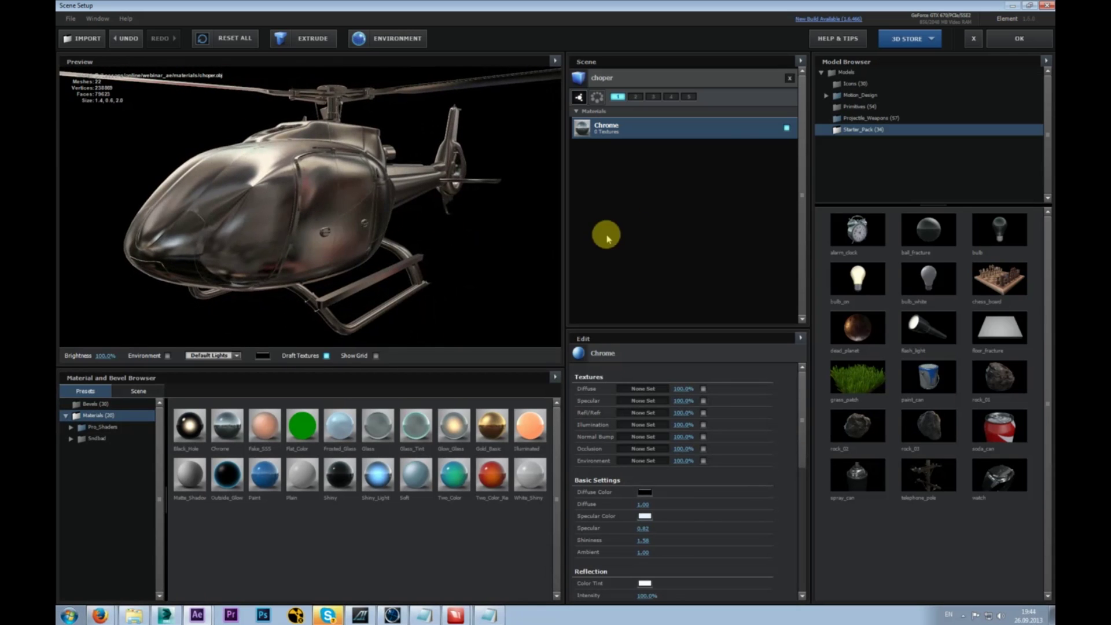
- Remove the choper model from the Element 3D scene and switch to 3ds Max
{"action": "left_click", "coordinate": [789, 78]}
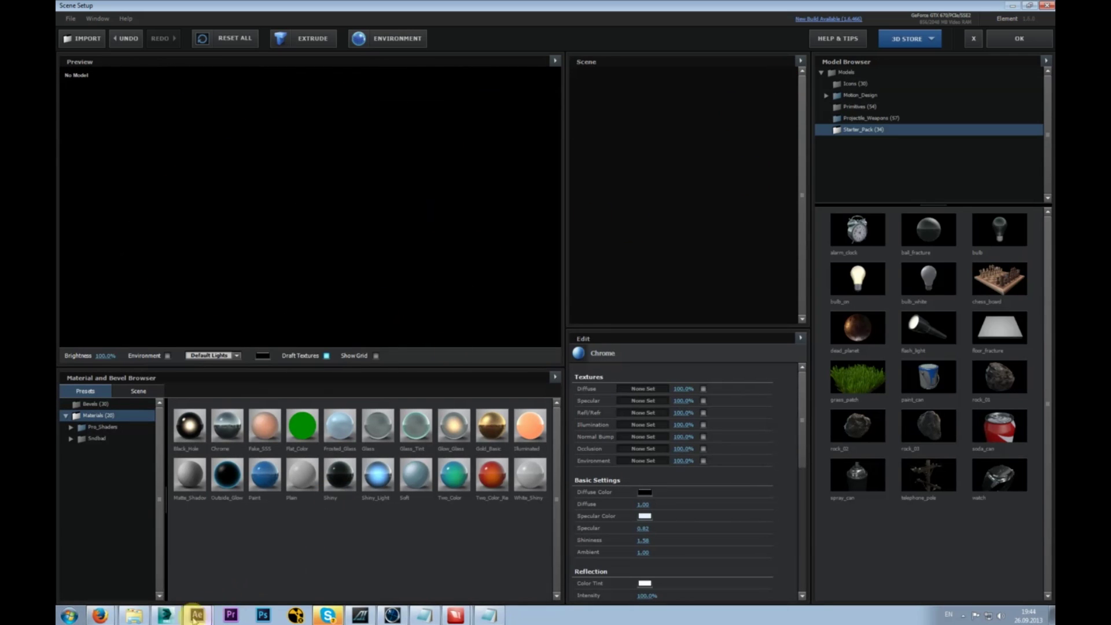
{"action": "left_click", "coordinate": [174, 616]}
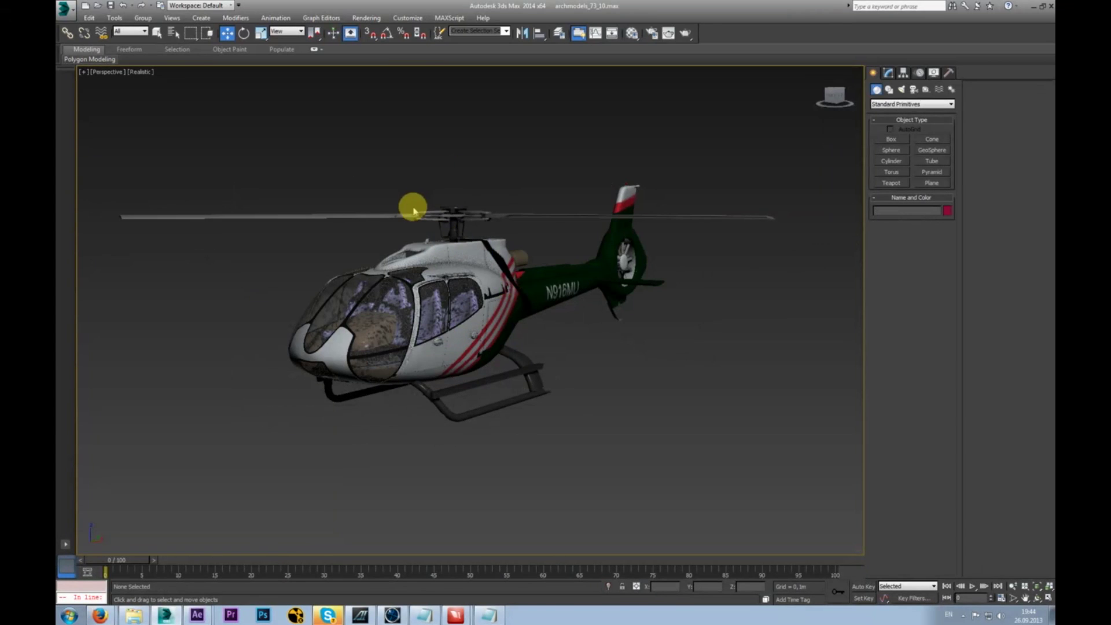
- Examine how the helicopter is divided into separate objects by selecting the fuselage with its tail and the main rotor in turn
{"action": "left_click", "coordinate": [423, 230]}
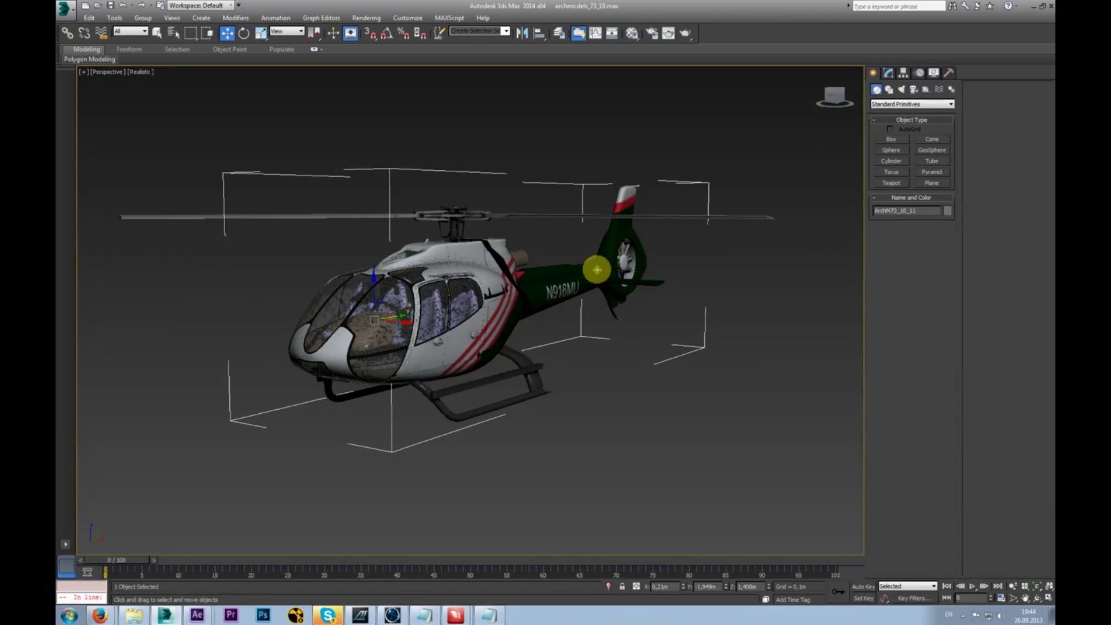
{"action": "left_click", "coordinate": [633, 193]}
{"action": "left_click", "coordinate": [628, 228]}
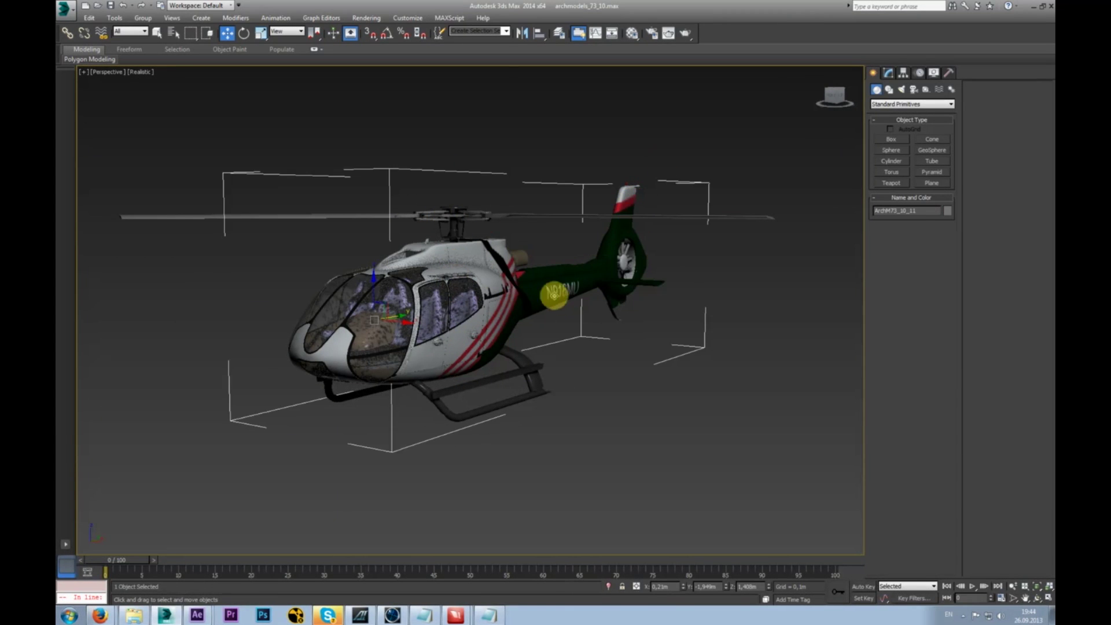
{"action": "left_click", "coordinate": [465, 214]}
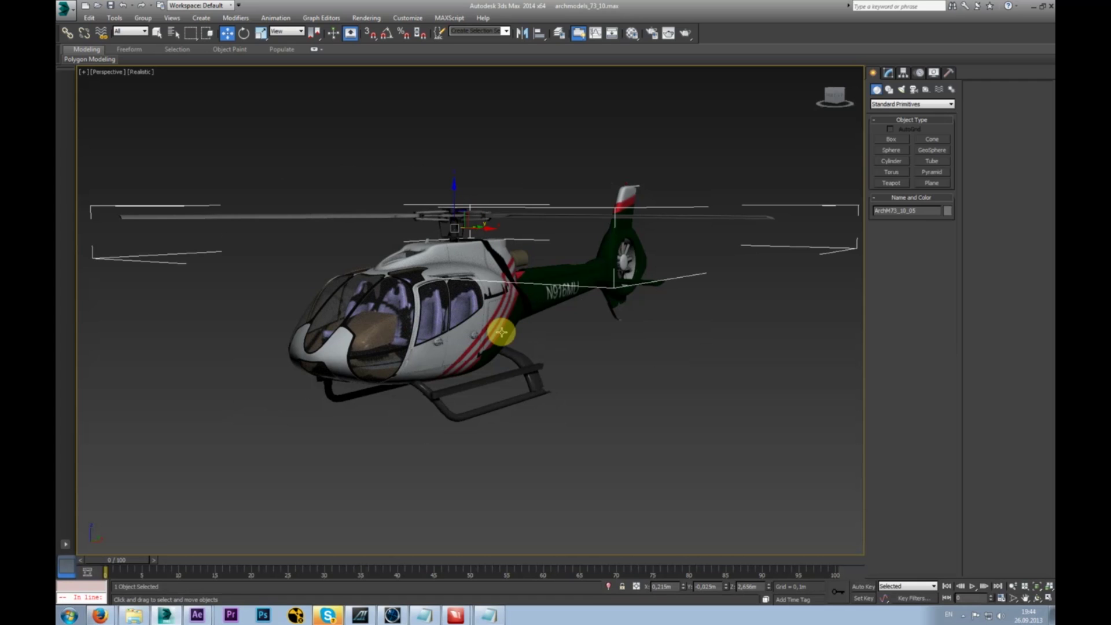
{"action": "left_click", "coordinate": [495, 142]}
{"action": "left_click", "coordinate": [472, 219]}
{"action": "left_click_drag", "start_coordinate": [266, 119], "coordinate": [639, 421]}
{"action": "left_click", "coordinate": [698, 382]}
{"action": "left_click", "coordinate": [606, 251]}
{"action": "left_click", "coordinate": [463, 216]}
{"action": "left_click", "coordinate": [636, 327]}
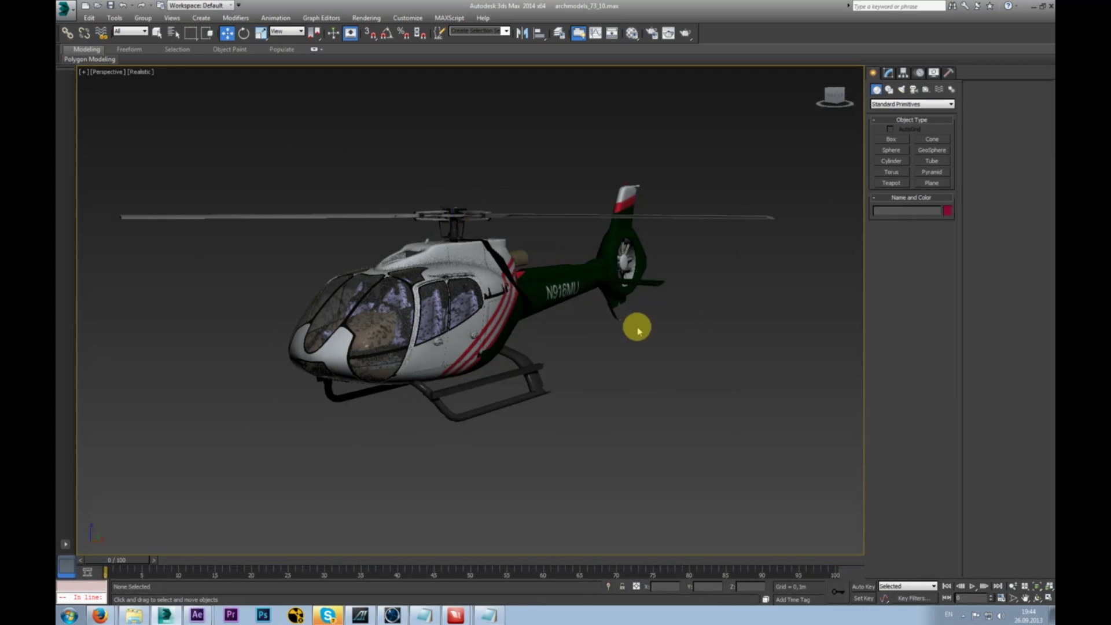
{"action": "left_click", "coordinate": [601, 266]}
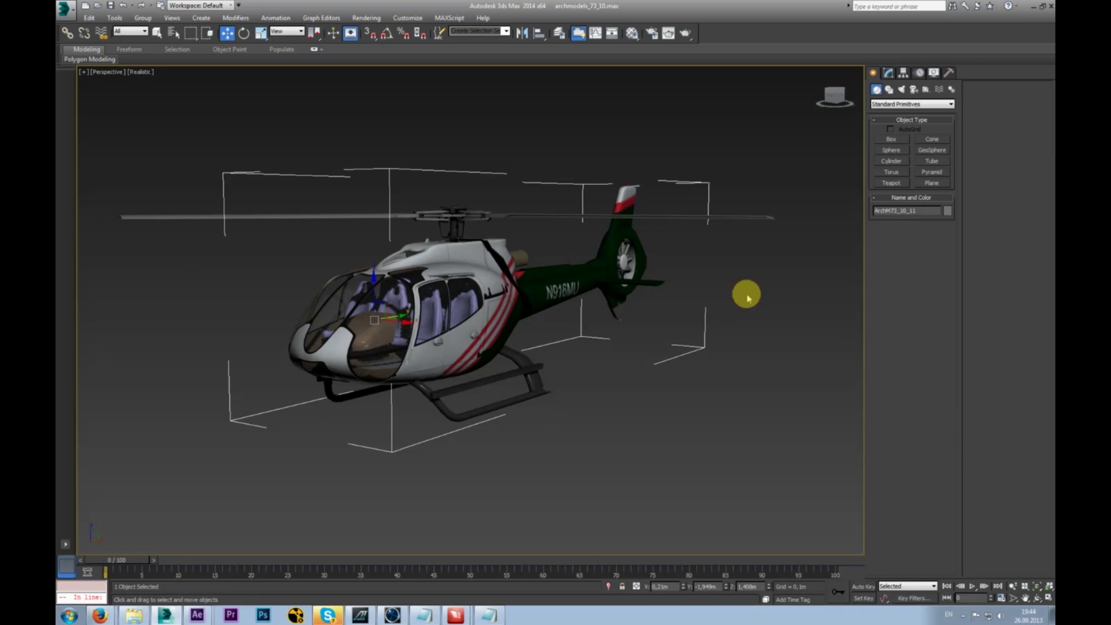
{"action": "left_click", "coordinate": [620, 152]}
{"action": "left_click", "coordinate": [460, 216]}
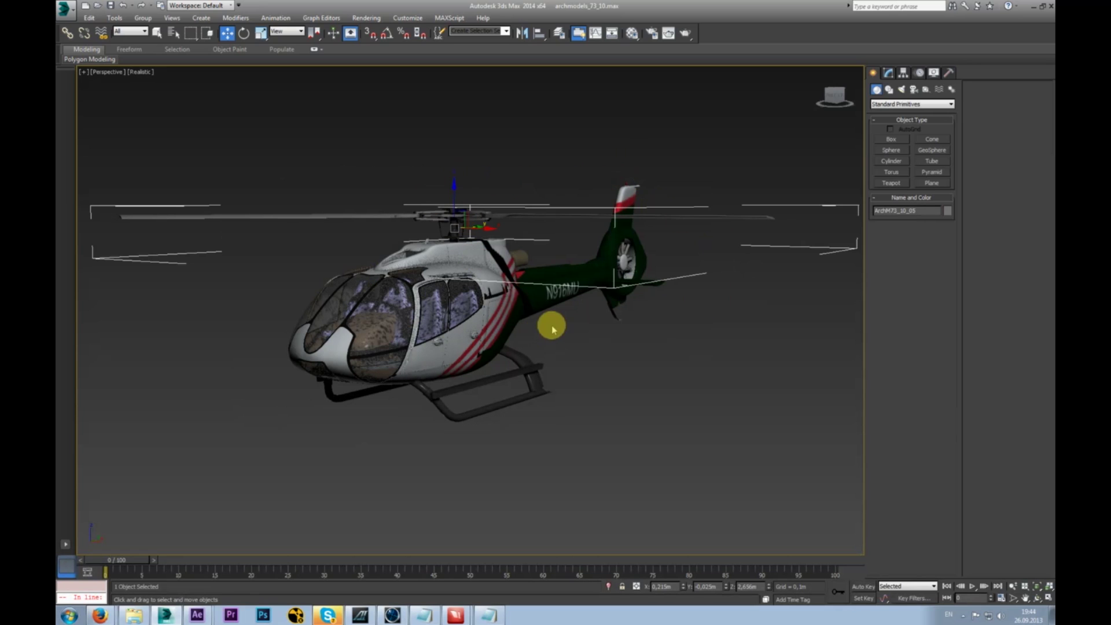
{"action": "middle_click_drag", "start_coordinate": [533, 351], "coordinate": [496, 347], "text": "alt"}
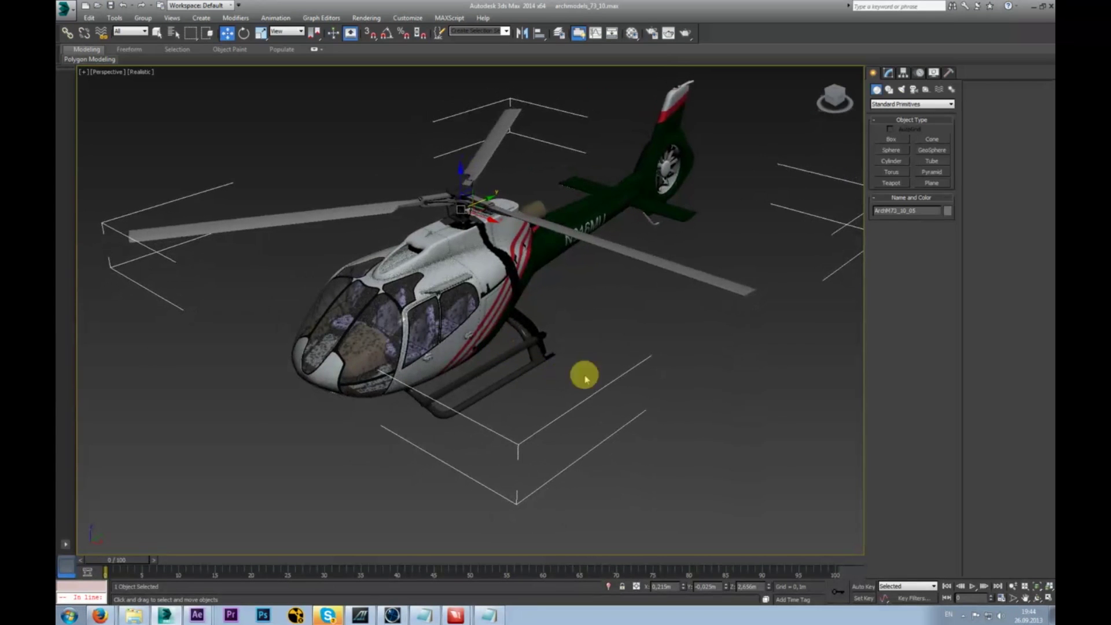
- Select the helicopter body and open the name of the second sample slot's material for editing in the Material Editor
{"action": "left_click", "coordinate": [508, 264]}
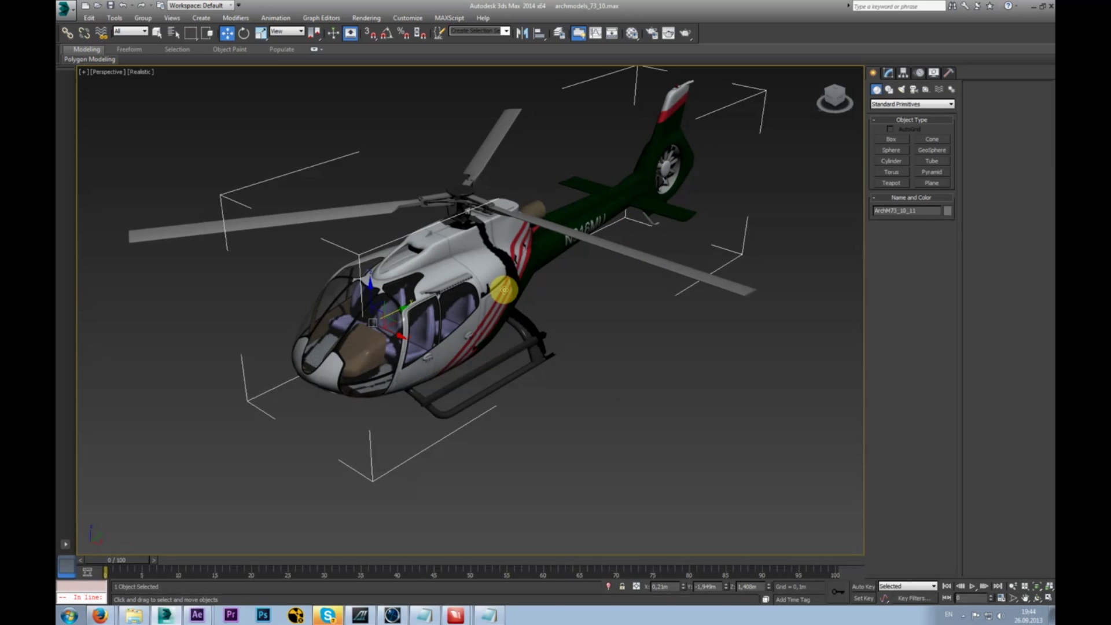
{"action": "key", "text": "m"}
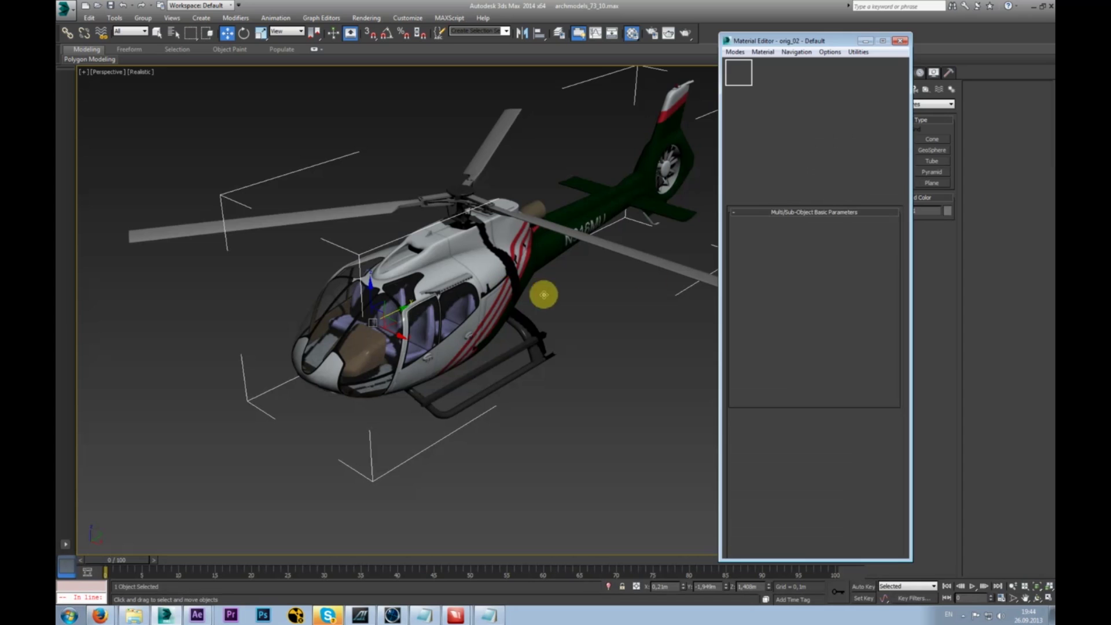
{"action": "left_click_drag", "start_coordinate": [812, 35], "coordinate": [772, 68]}
{"action": "left_click", "coordinate": [721, 96]}
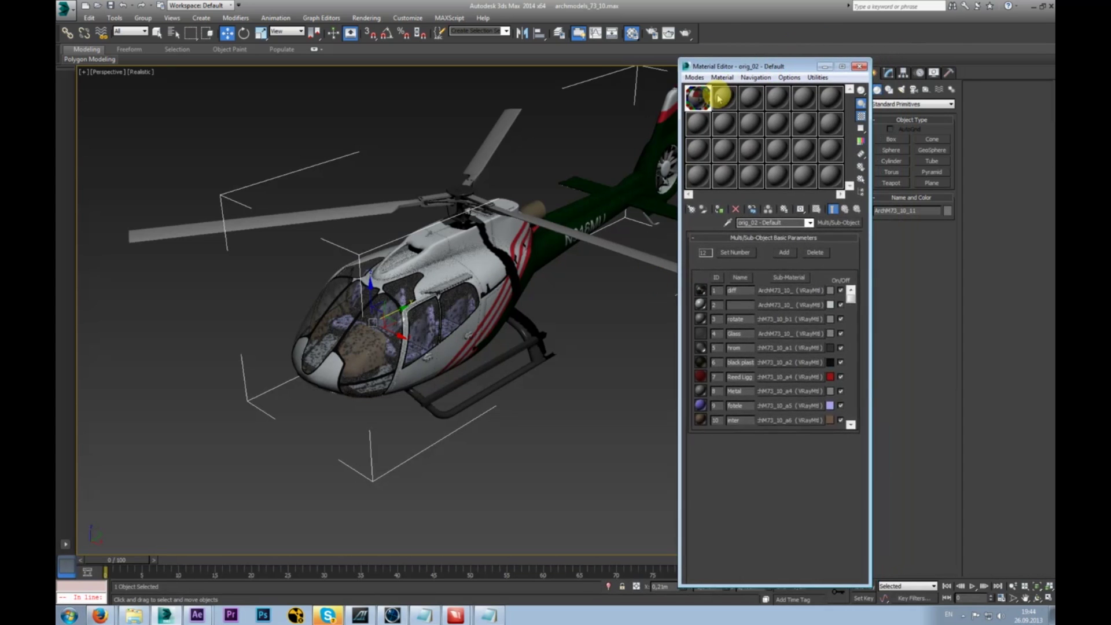
{"action": "left_click", "coordinate": [775, 223]}
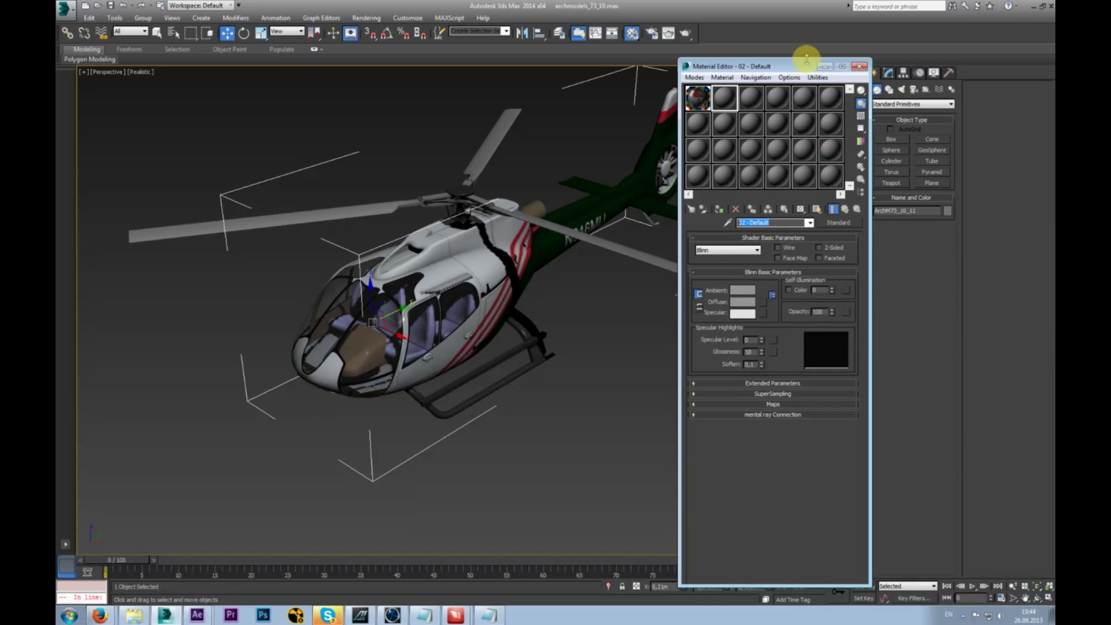
- Assign the Default Scanline Renderer as the production renderer in the render setup
{"action": "left_click_drag", "start_coordinate": [726, 66], "coordinate": [714, 77]}
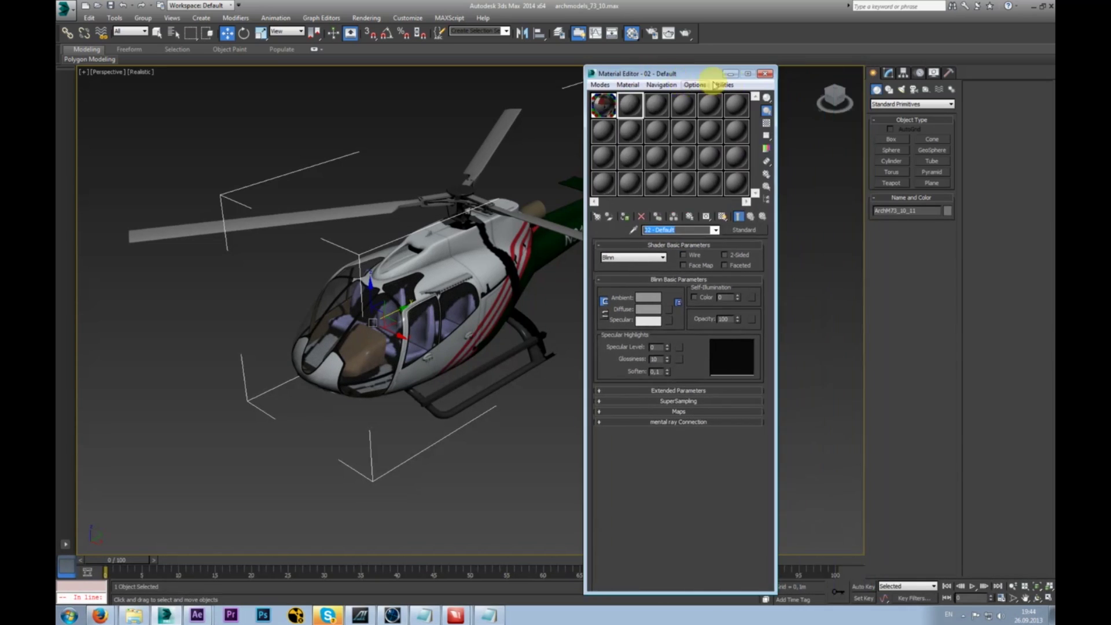
{"action": "left_click", "coordinate": [766, 74]}
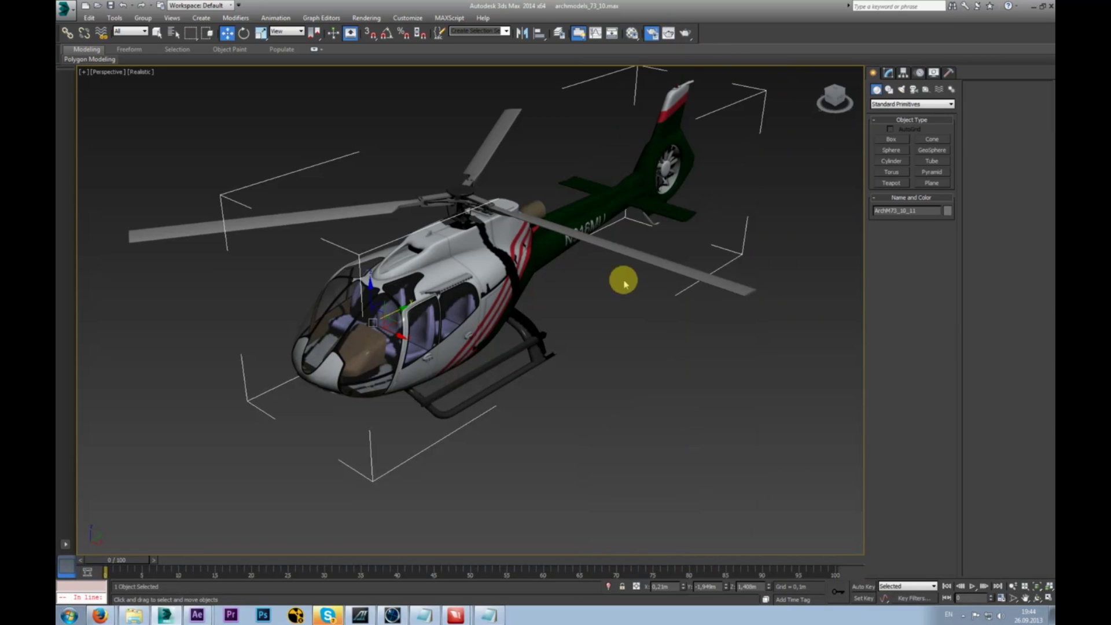
{"action": "key", "text": "F10"}
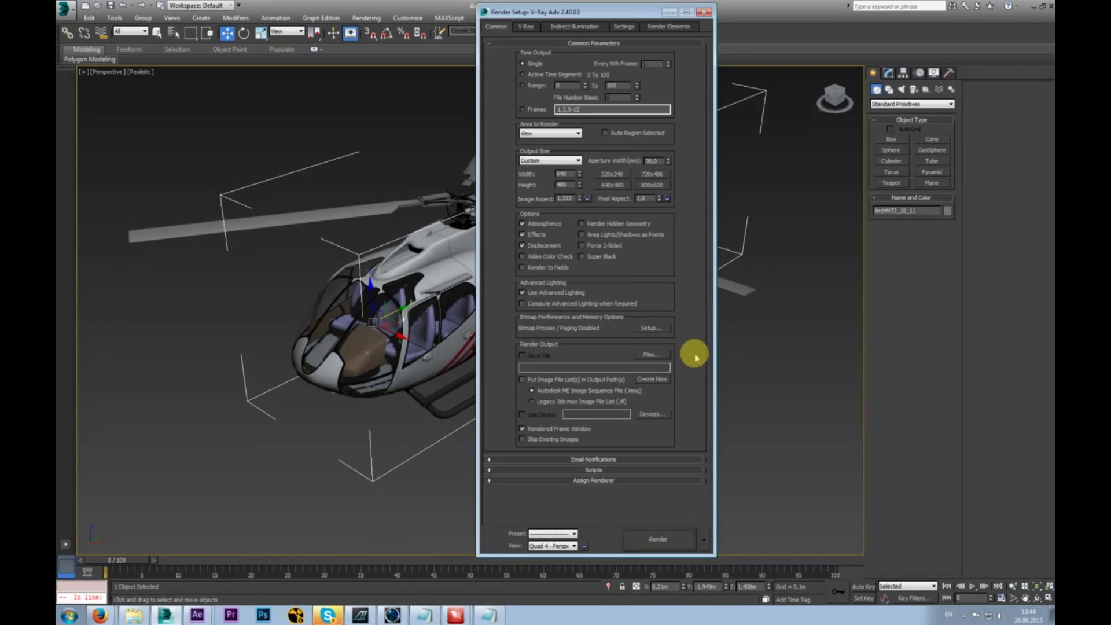
{"action": "left_click", "coordinate": [615, 478]}
{"action": "left_click", "coordinate": [652, 474]}
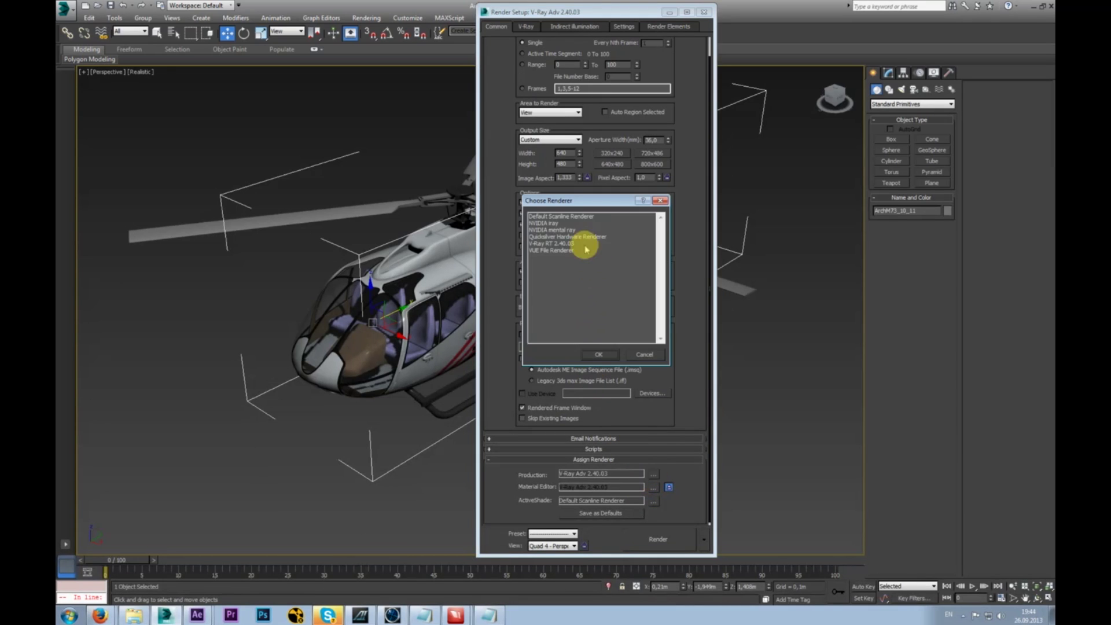
{"action": "double_click", "coordinate": [565, 218]}
{"action": "left_click", "coordinate": [651, 12]}
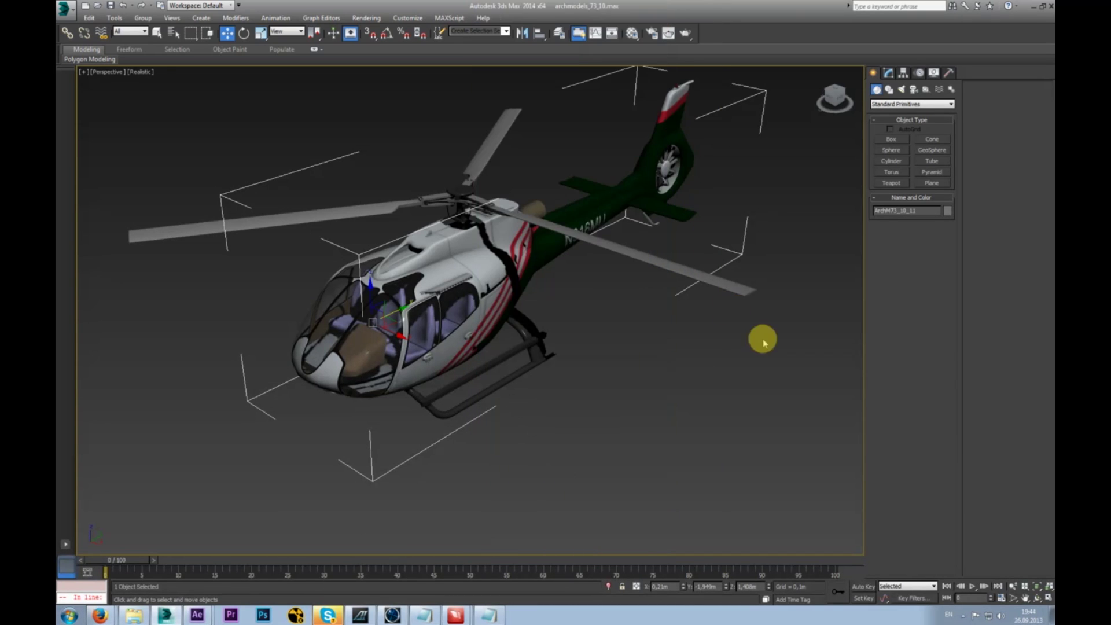
- Rename the standard material in the second sample slot as vint
{"action": "key", "text": "m"}
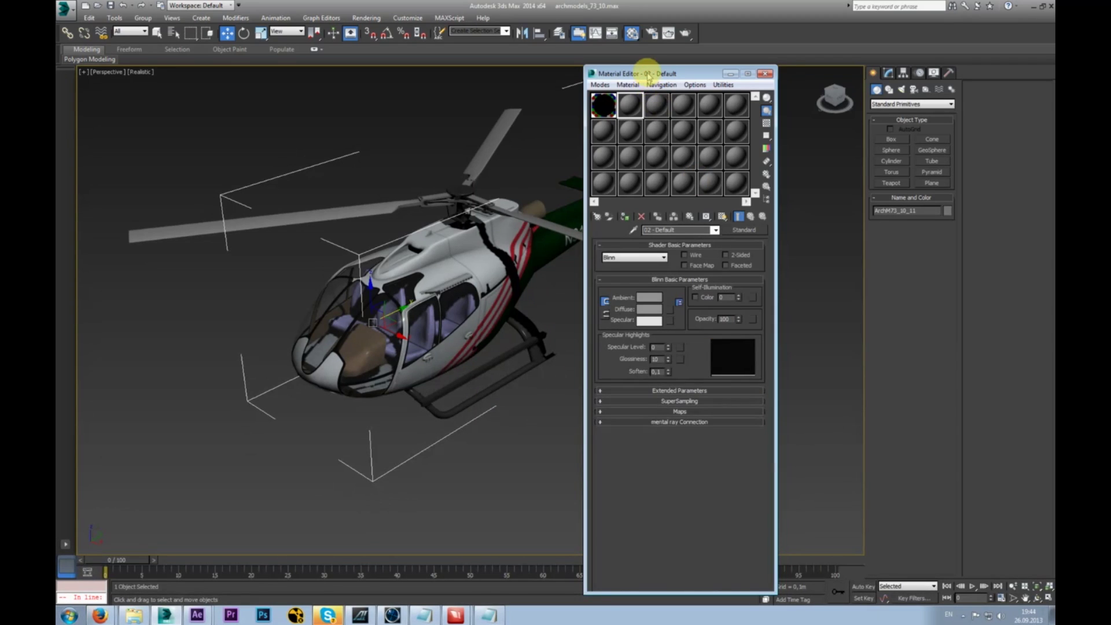
{"action": "left_click_drag", "start_coordinate": [648, 75], "coordinate": [680, 76]}
{"action": "left_click", "coordinate": [714, 104]}
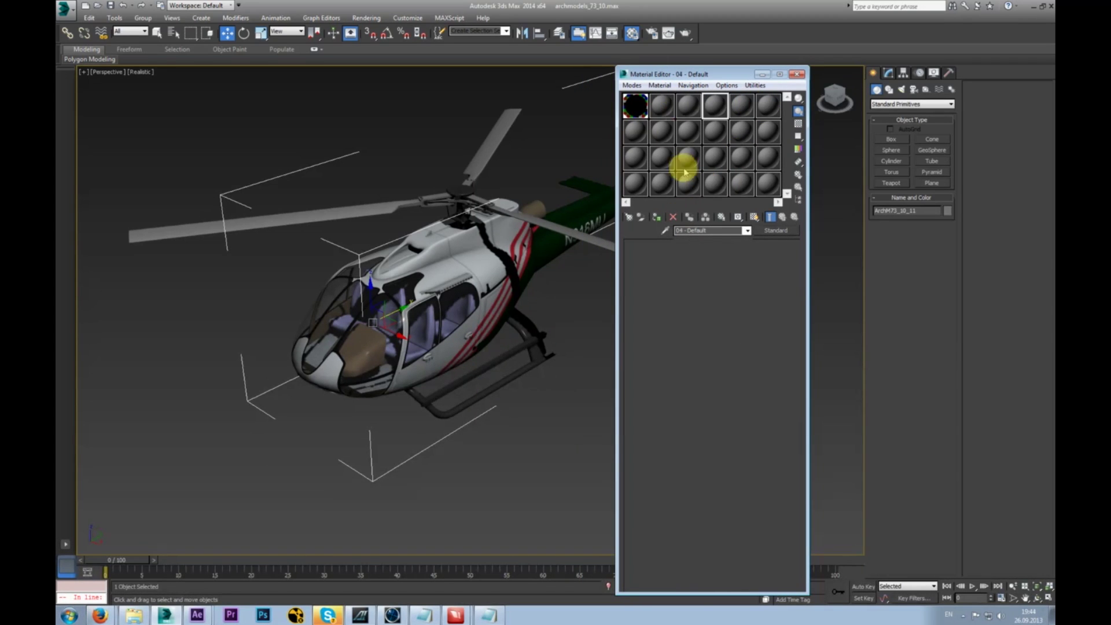
{"action": "left_click", "coordinate": [768, 104]}
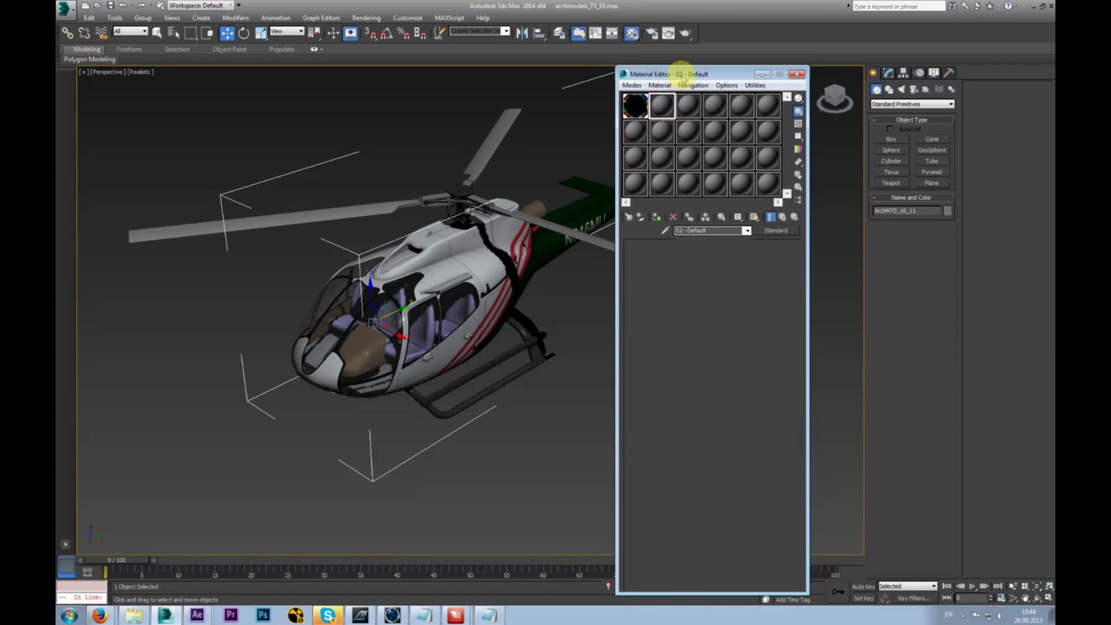
{"action": "left_click_drag", "start_coordinate": [681, 77], "coordinate": [704, 81]}
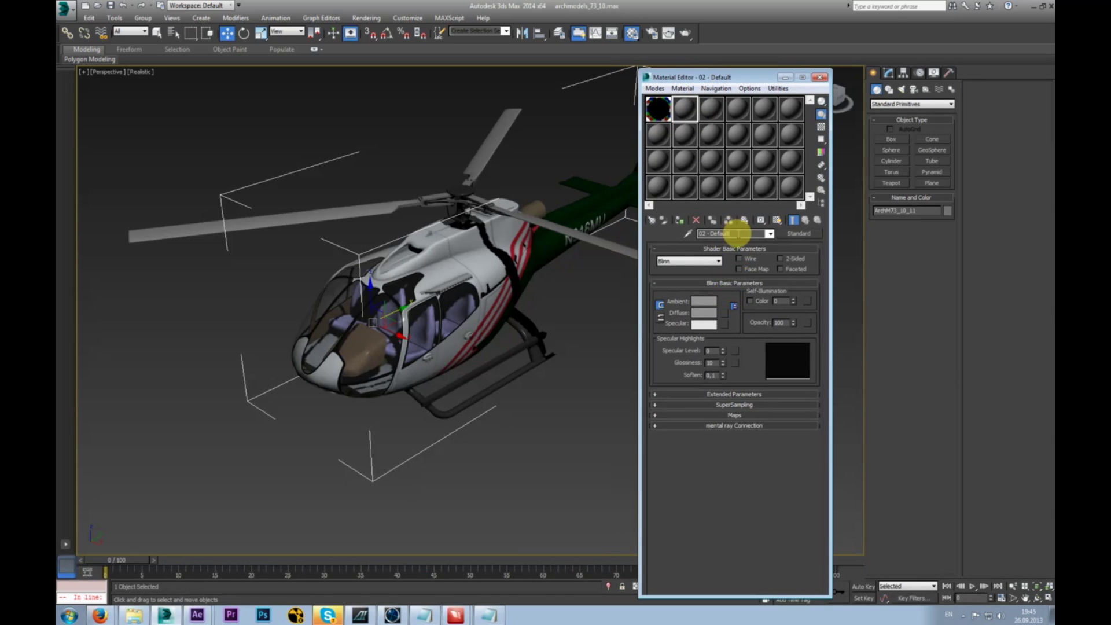
{"action": "left_click", "coordinate": [740, 234]}
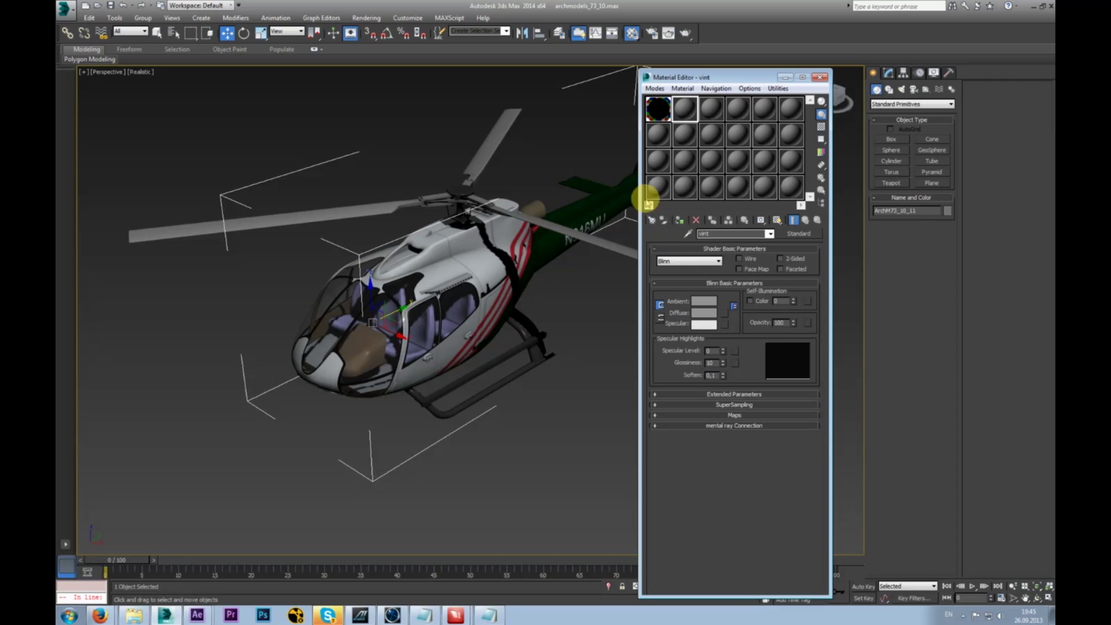
- Assign the vint material to the helicopter's main rotor and display the model shaded with edged faces
{"action": "left_click", "coordinate": [491, 151]}
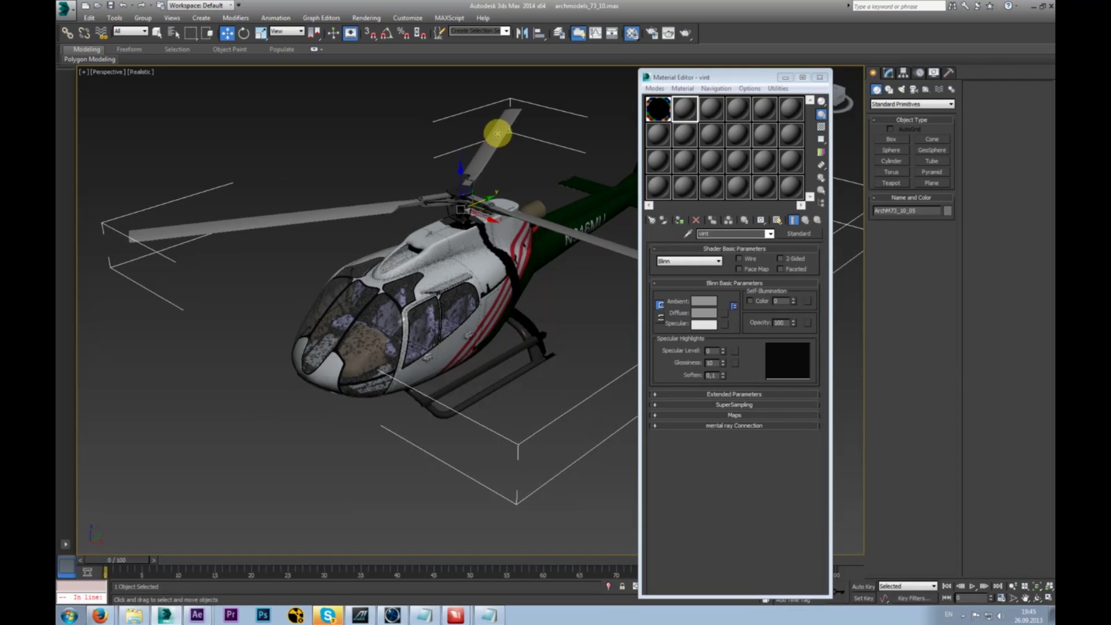
{"action": "key", "text": "F3"}
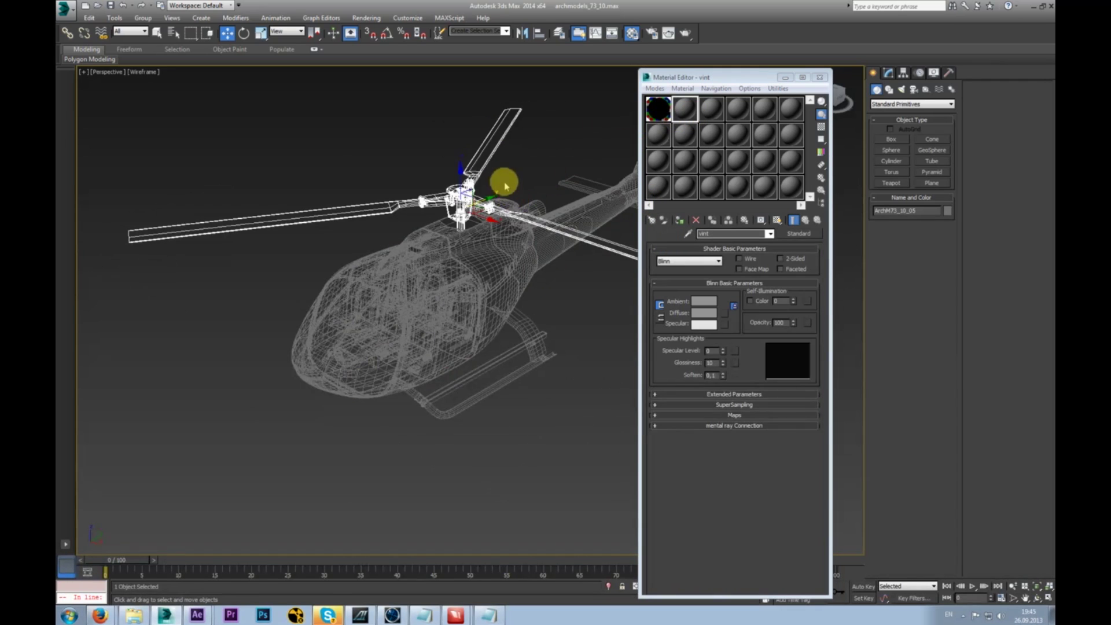
{"action": "key", "text": "F4"}
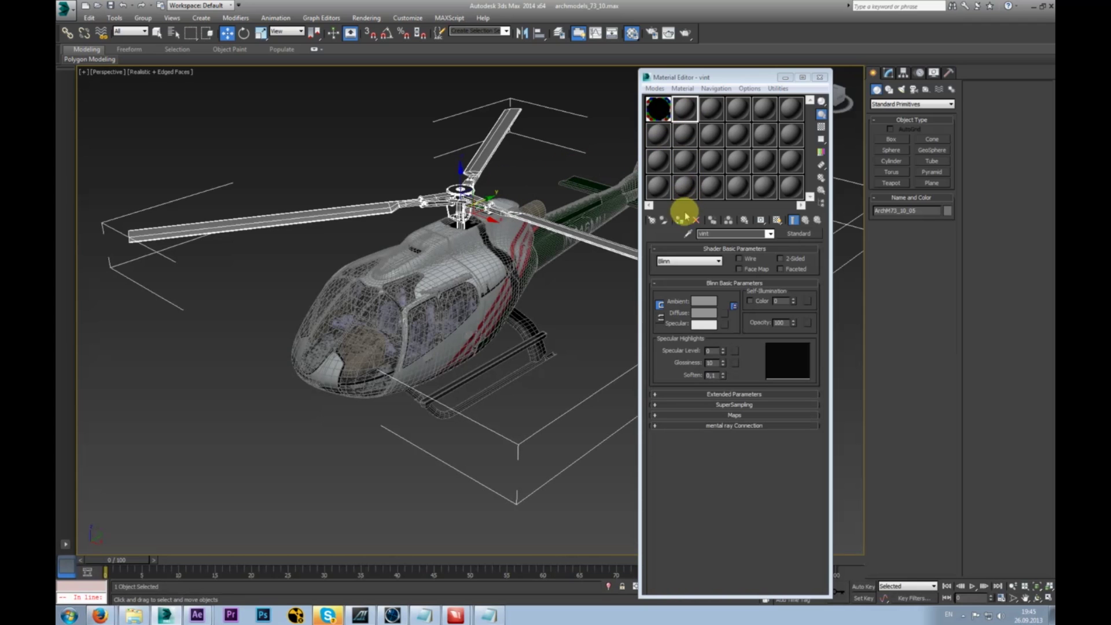
{"action": "left_click_drag", "start_coordinate": [686, 76], "coordinate": [764, 64]}
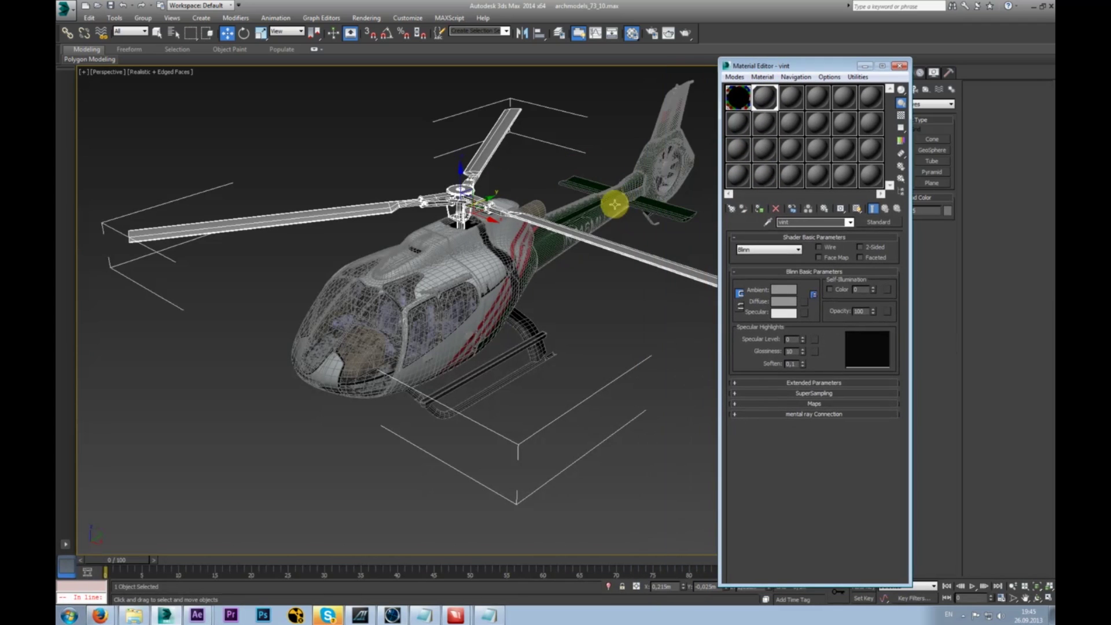
- Name the third sample material body and assign it to the helicopter's fuselage
{"action": "left_click", "coordinate": [594, 218]}
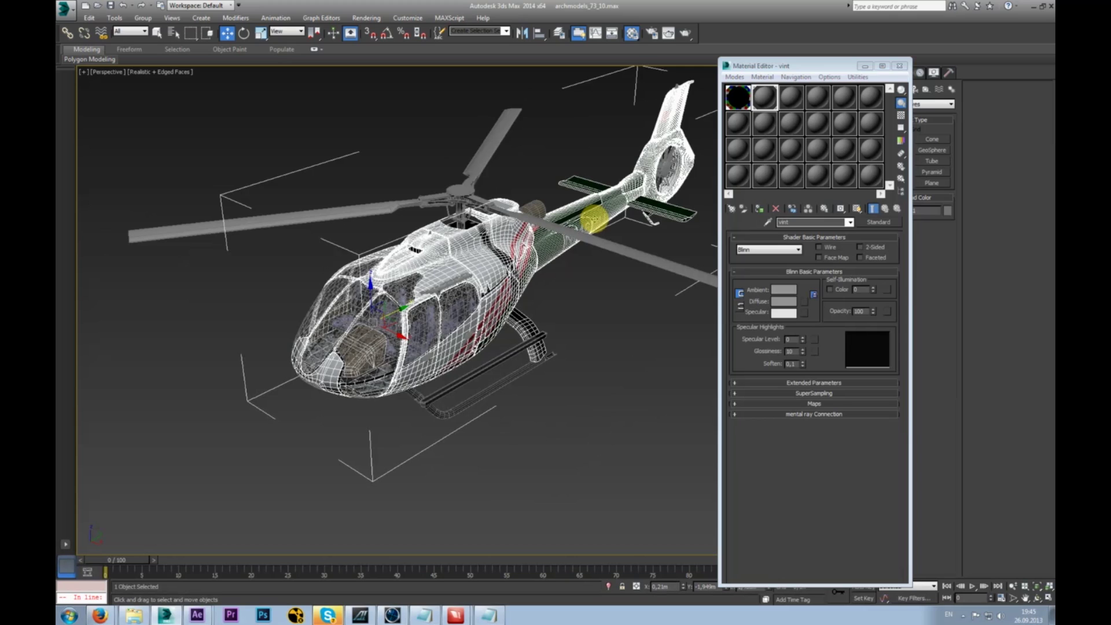
{"action": "left_click", "coordinate": [787, 99]}
{"action": "left_click", "coordinate": [817, 222]}
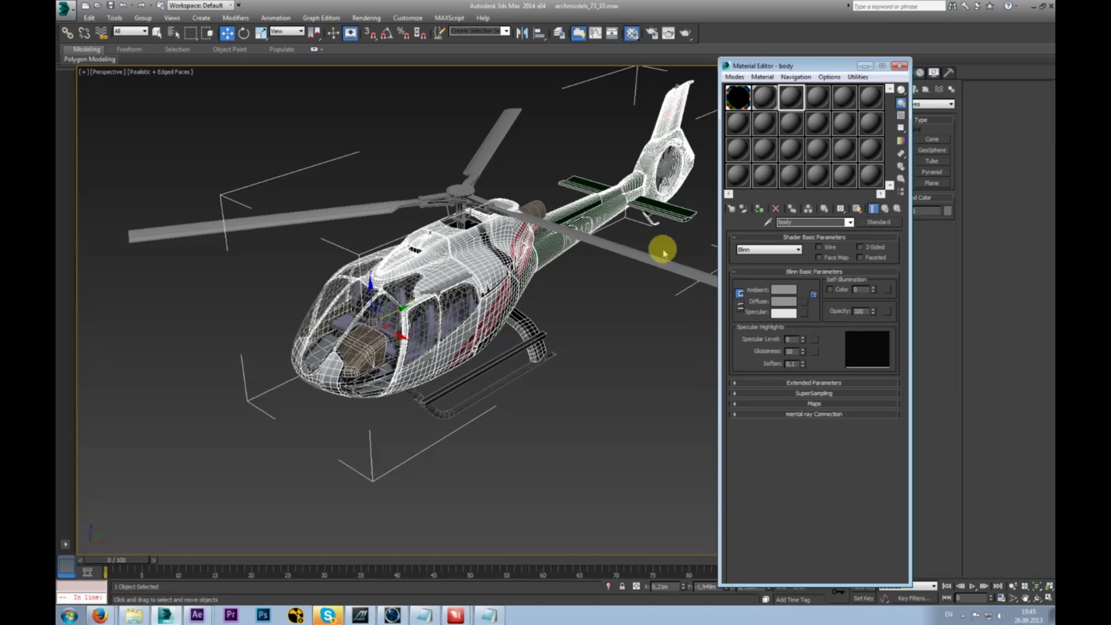
{"action": "left_click", "coordinate": [761, 210]}
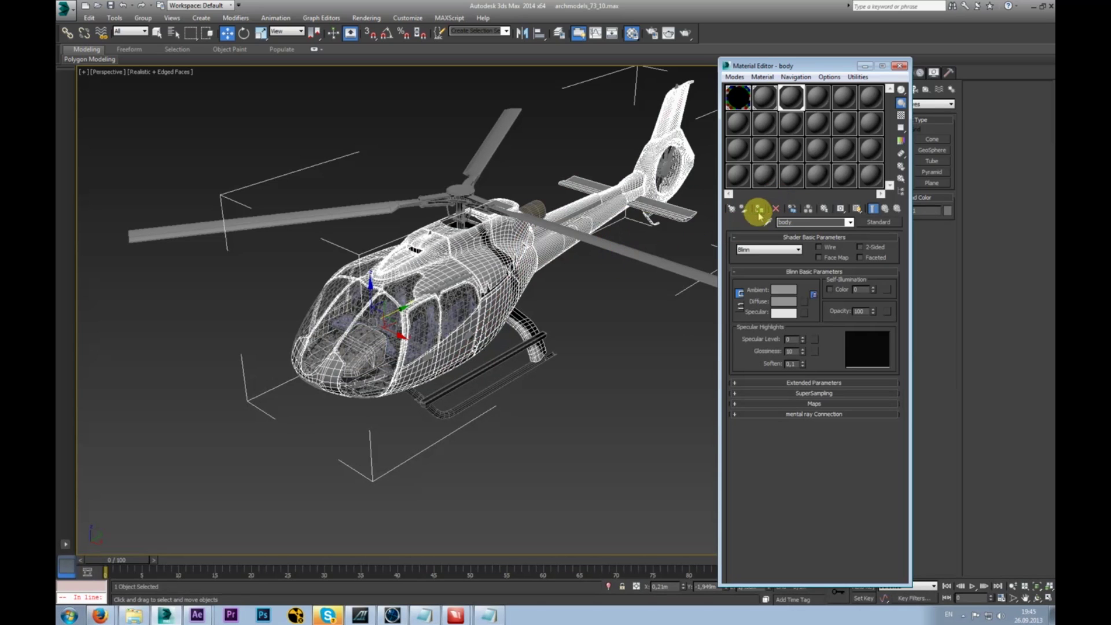
- Name the fourth sample material vint_2 and assign it to the tail rotor
{"action": "left_click", "coordinate": [662, 169]}
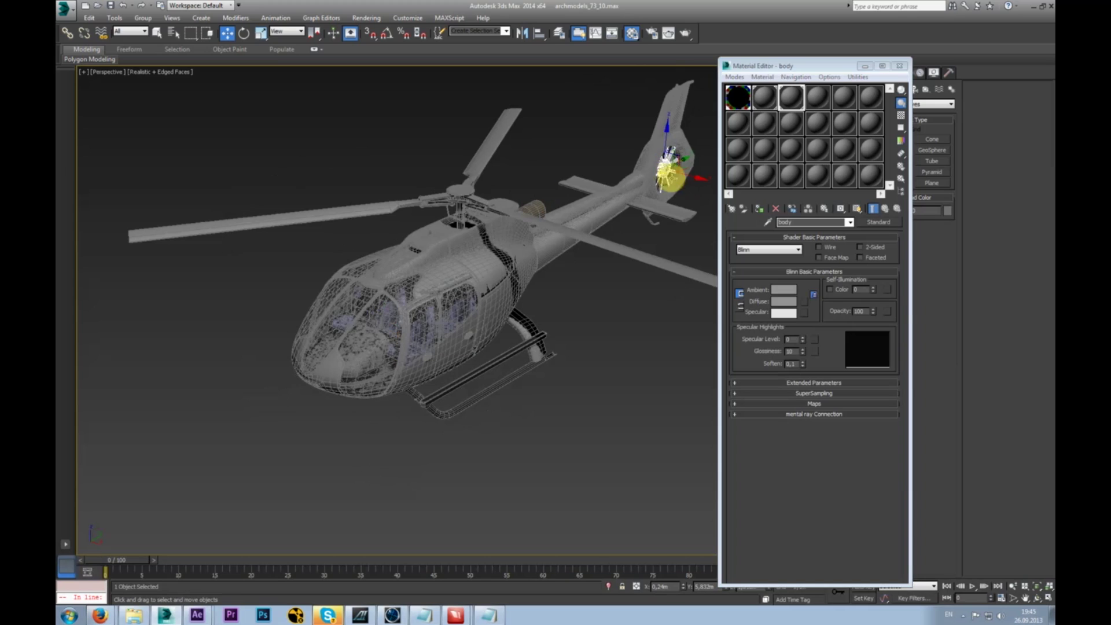
{"action": "left_click", "coordinate": [810, 102]}
{"action": "left_click", "coordinate": [809, 222]}
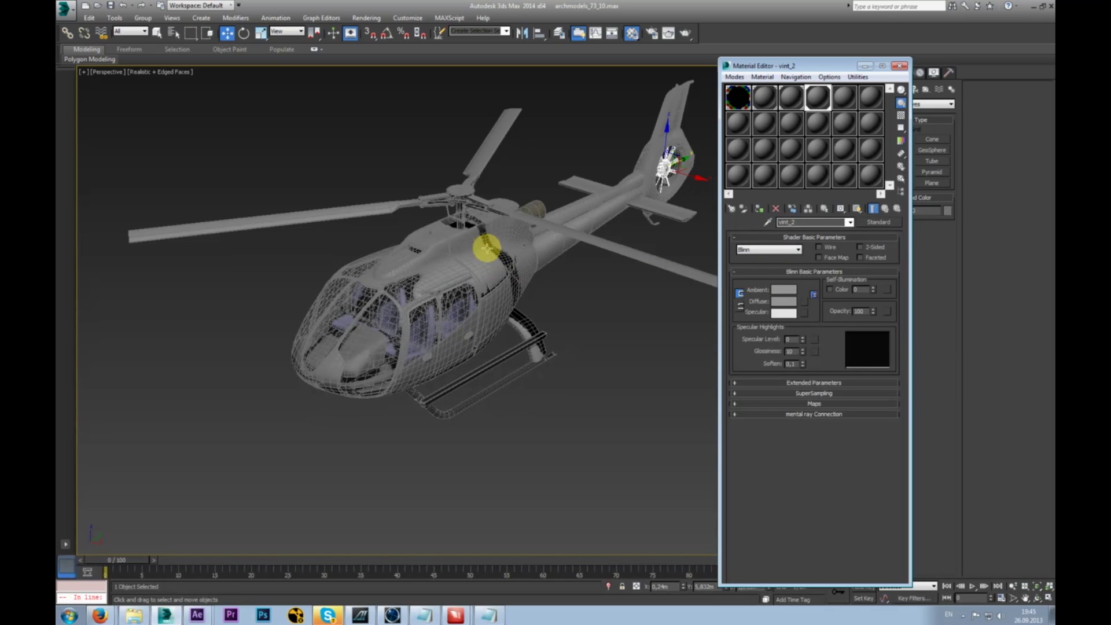
- Name the fifth sample material tryba and assign it to the exhaust pipe behind the main rotor
{"action": "left_click", "coordinate": [526, 215]}
{"action": "left_click", "coordinate": [846, 99]}
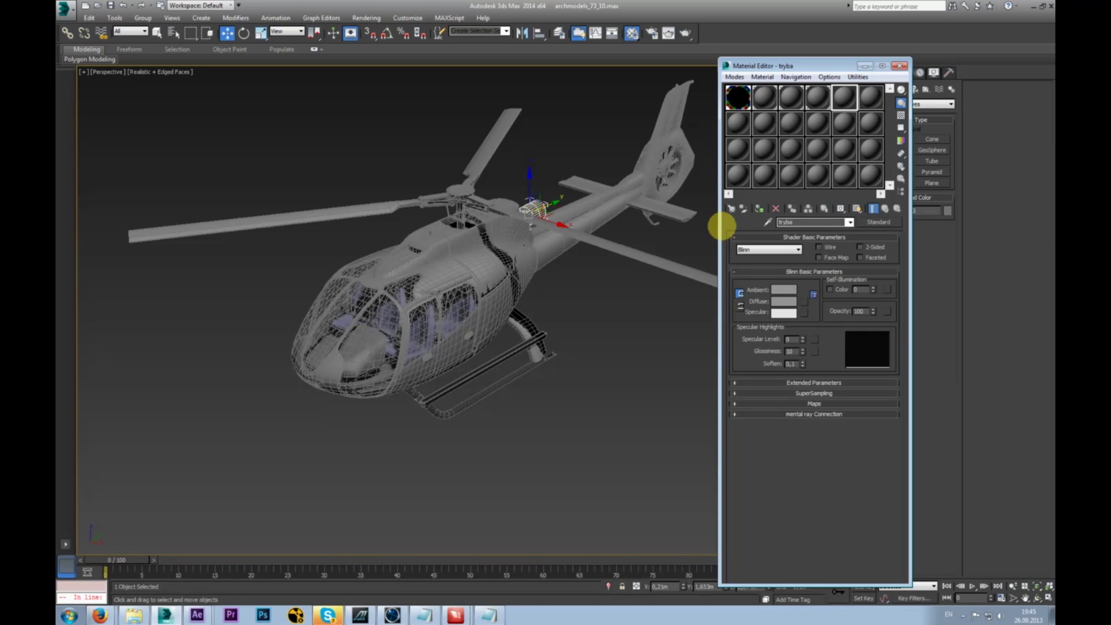
{"action": "left_click", "coordinate": [345, 333]}
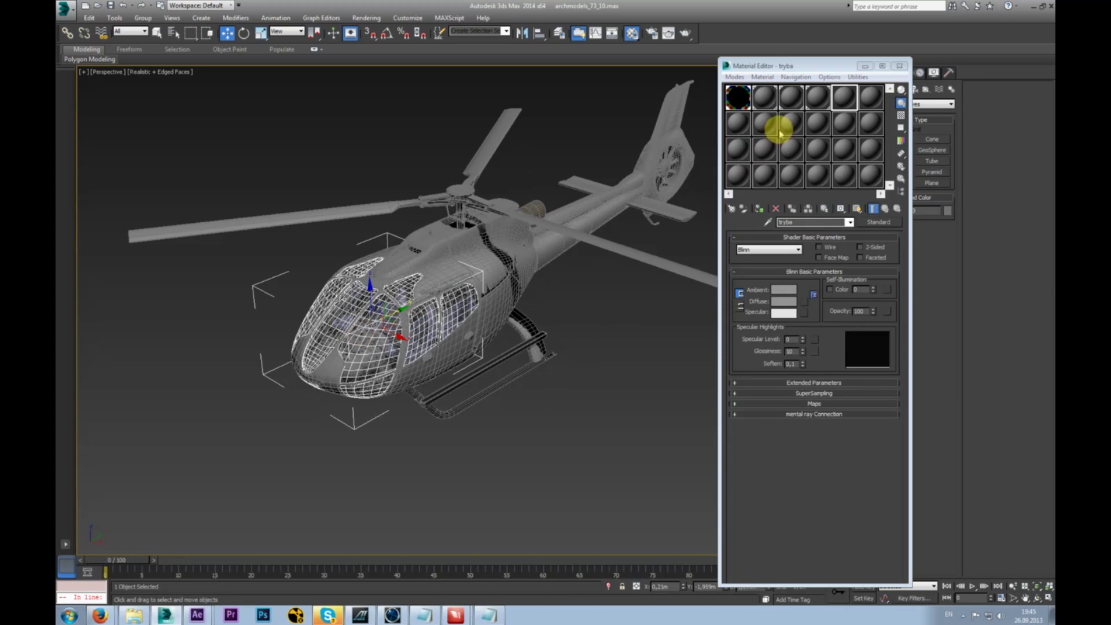
{"action": "left_click", "coordinate": [529, 209]}
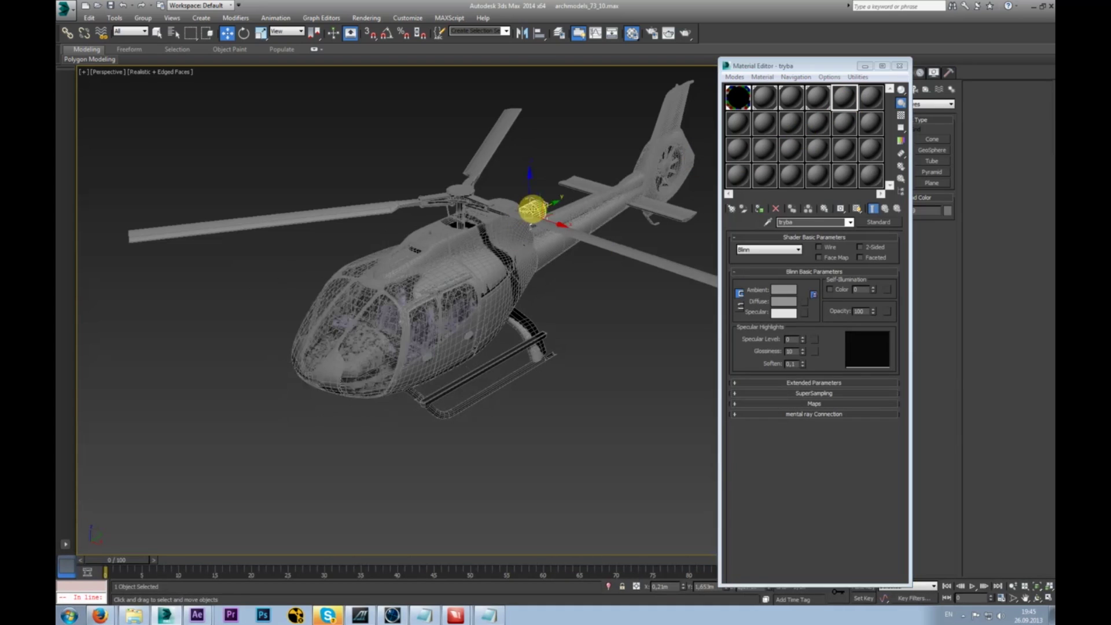
- Name the sixth sample material glass and assign it to the cockpit windows
{"action": "left_click", "coordinate": [870, 97]}
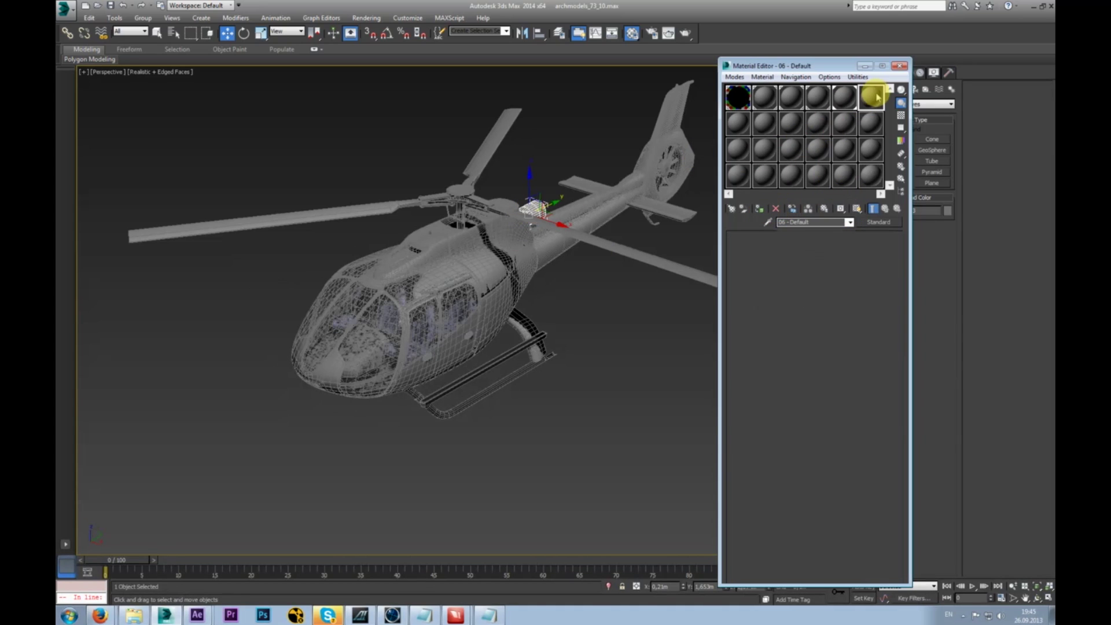
{"action": "left_click", "coordinate": [381, 338]}
{"action": "left_click", "coordinate": [808, 222]}
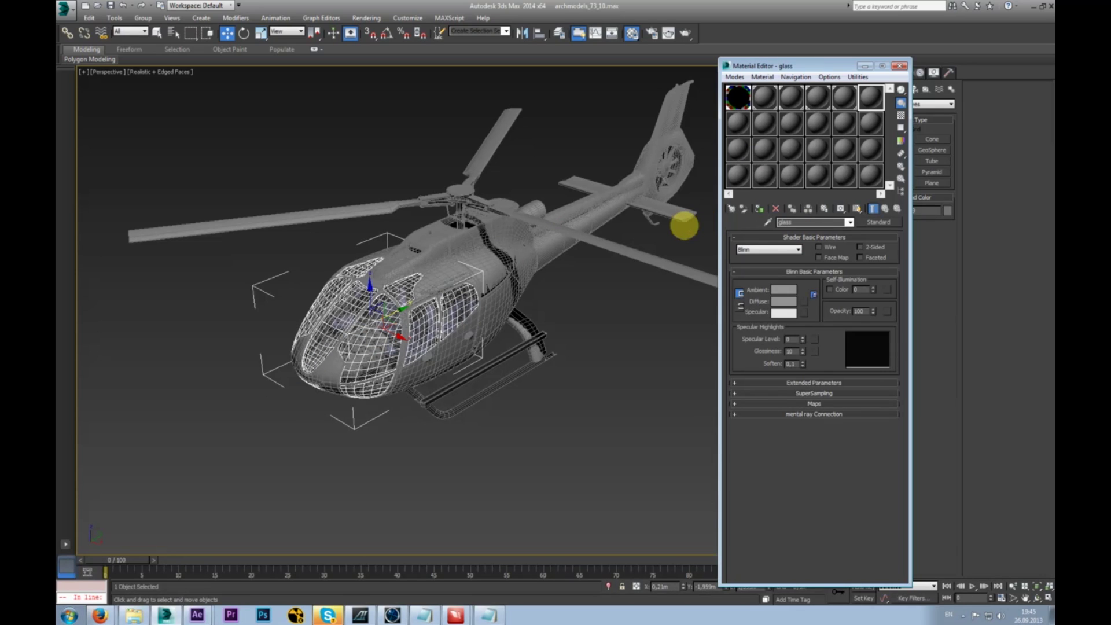
{"action": "left_click", "coordinate": [759, 209]}
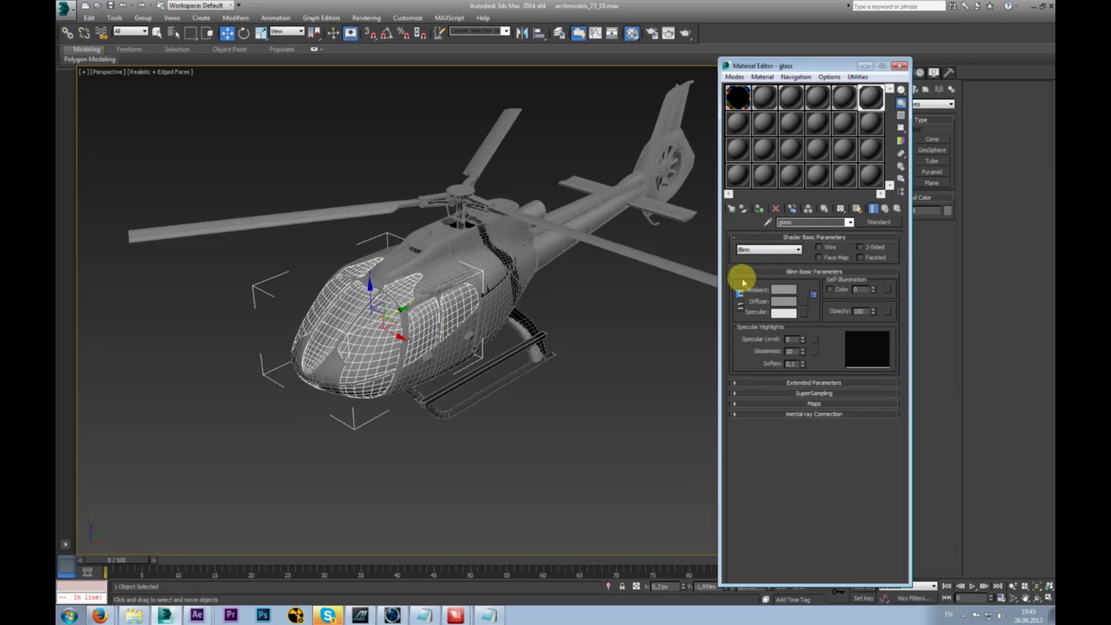
- Select the landing skids and name the first material of the second sample row side
{"action": "left_click", "coordinate": [738, 120]}
{"action": "left_click", "coordinate": [516, 349]}
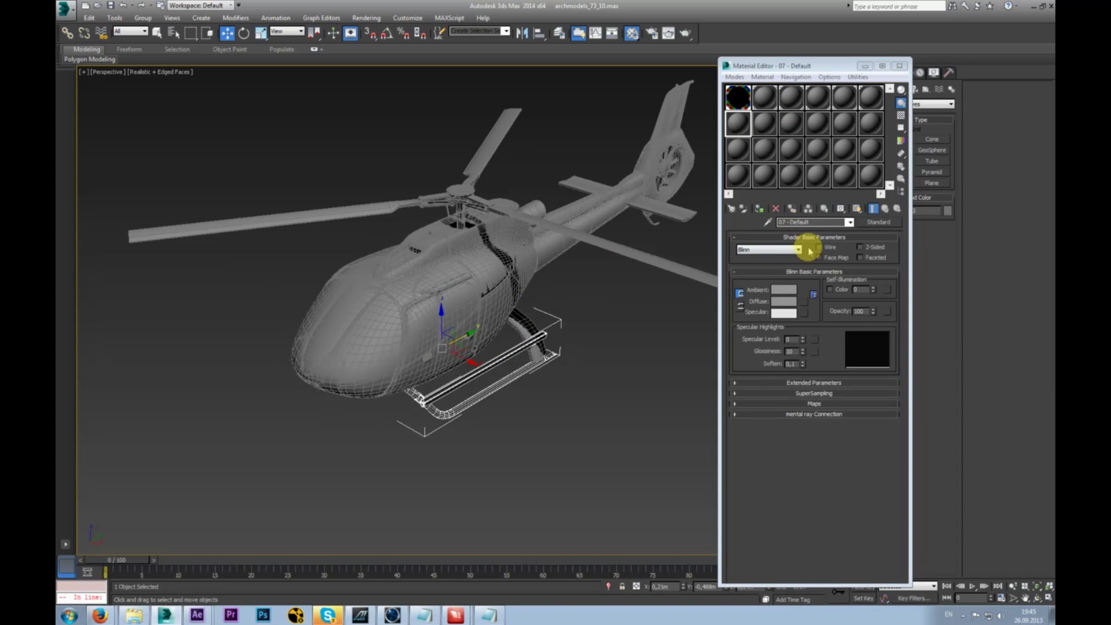
{"action": "left_click", "coordinate": [810, 223]}
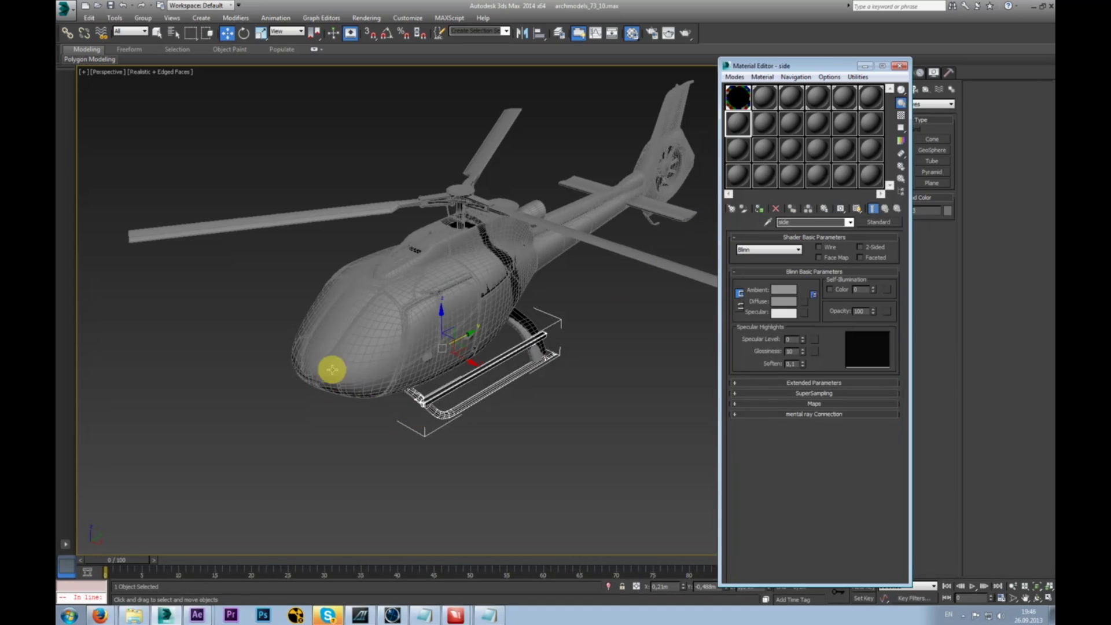
- Select the cabin seats in wireframe display, name the next free sample material inside and assign it to them
{"action": "left_click", "coordinate": [379, 328]}
{"action": "key", "text": "F3"}
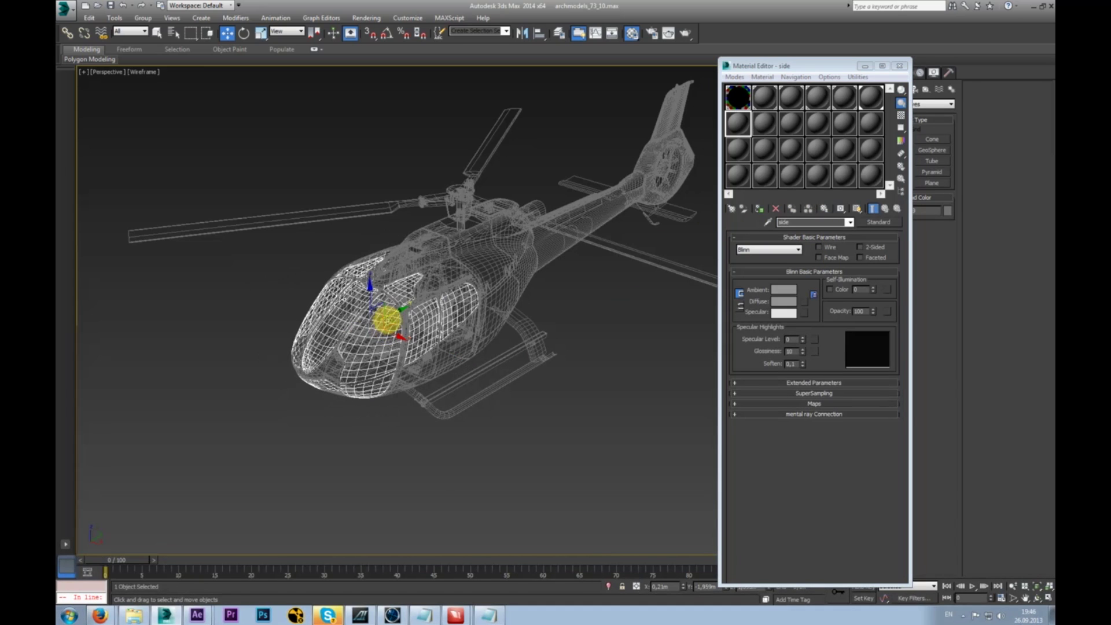
{"action": "left_click", "coordinate": [416, 295]}
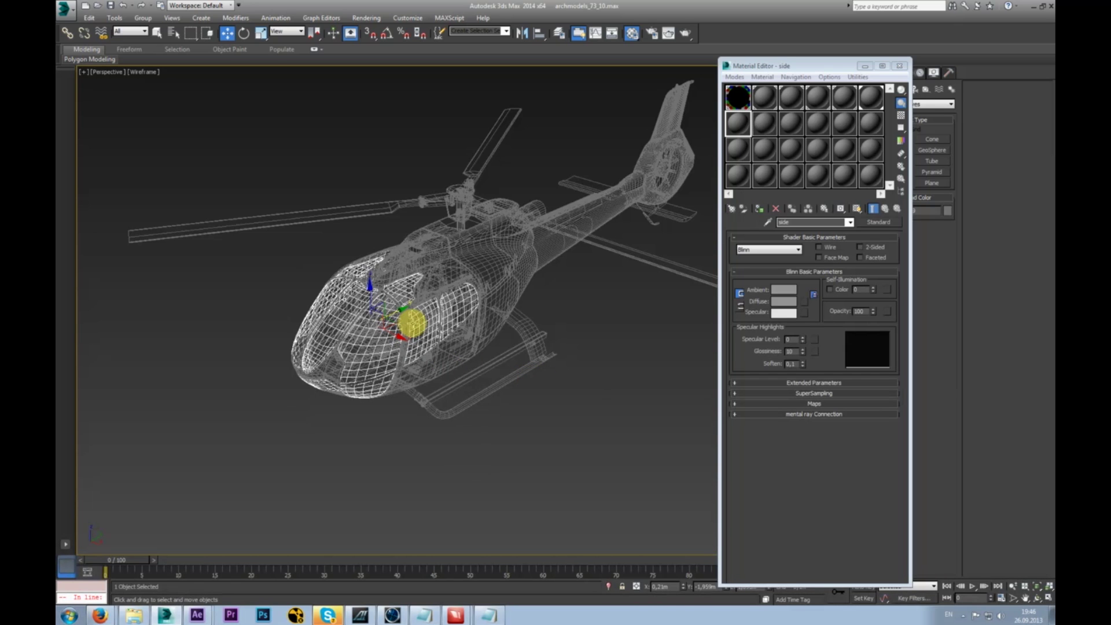
{"action": "key", "text": "F3"}
{"action": "key", "text": "F3"}
{"action": "scroll", "coordinate": [404, 335], "scroll_direction": "up", "scroll_amount": 10}
{"action": "scroll", "coordinate": [352, 217], "scroll_direction": "down", "scroll_amount": 10}
{"action": "left_click", "coordinate": [767, 126]}
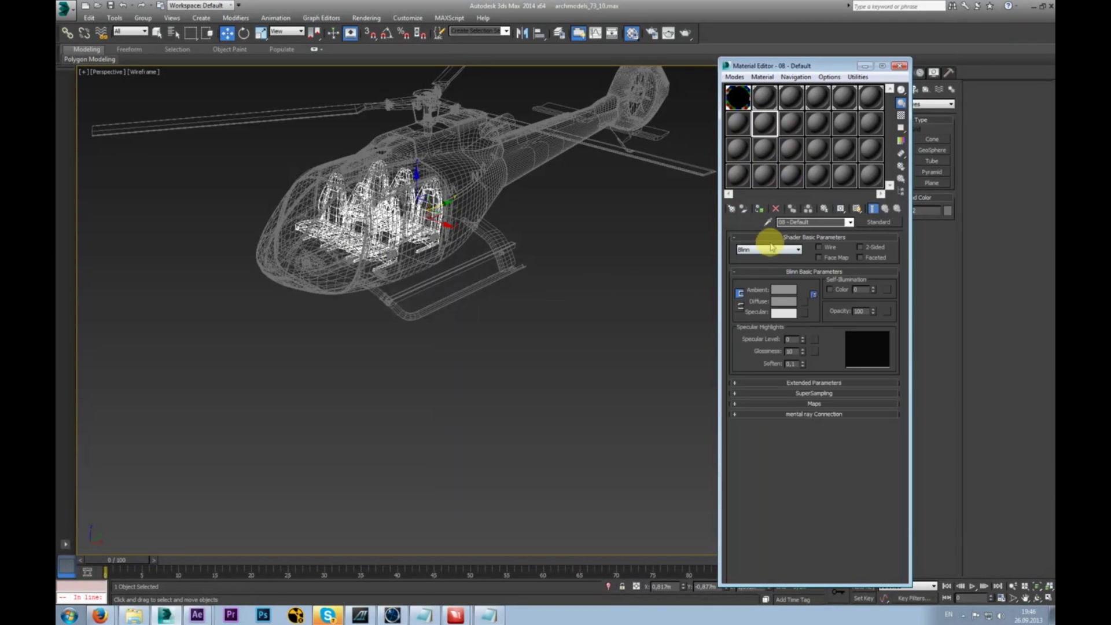
{"action": "left_click_drag", "start_coordinate": [814, 221], "coordinate": [735, 220]}
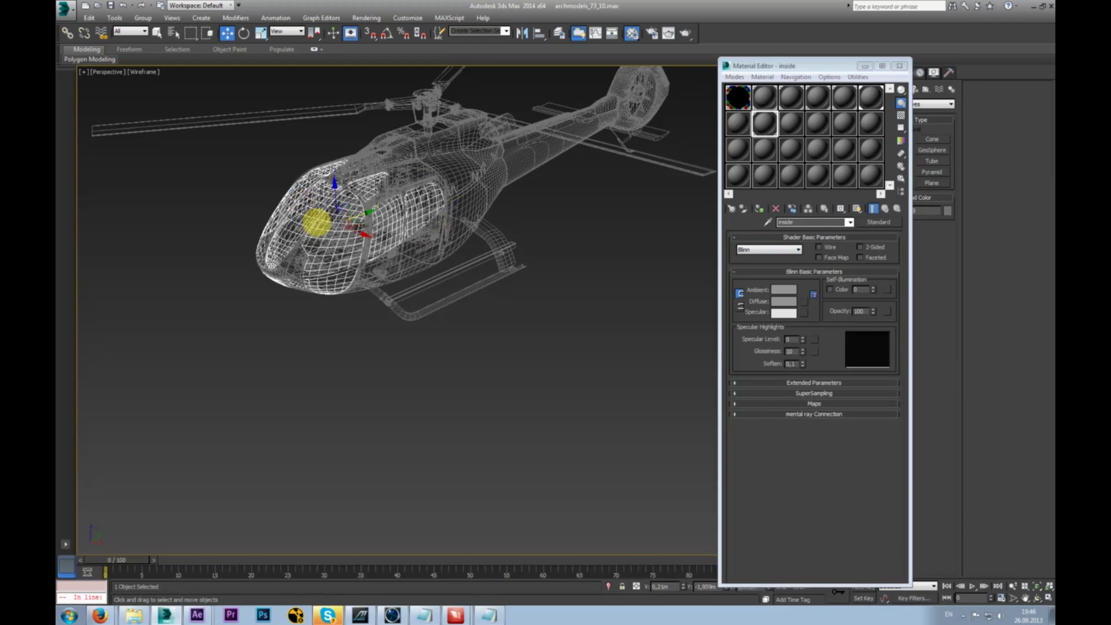
- Assign the side material to the landing skids
{"action": "left_click", "coordinate": [413, 288]}
{"action": "left_click", "coordinate": [742, 116]}
{"action": "left_click", "coordinate": [775, 207]}
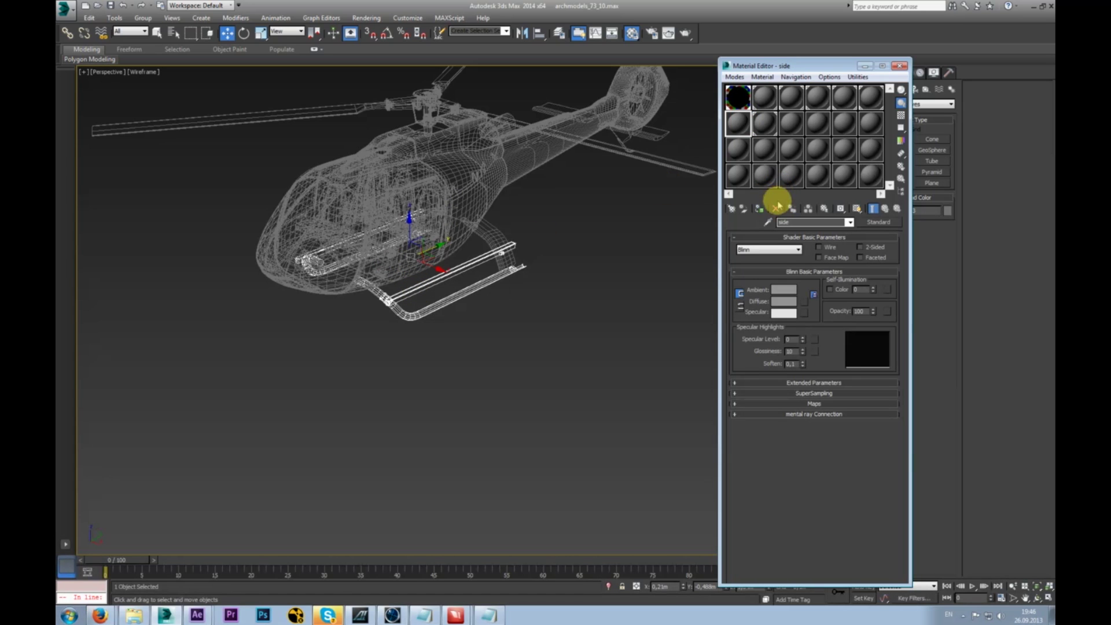
- Select the small trim parts on the fuselage, name the next free sample material temp and assign it to them
{"action": "left_click", "coordinate": [653, 160]}
{"action": "middle_click_drag", "start_coordinate": [648, 135], "coordinate": [471, 253], "text": "alt"}
{"action": "left_click", "coordinate": [477, 247]}
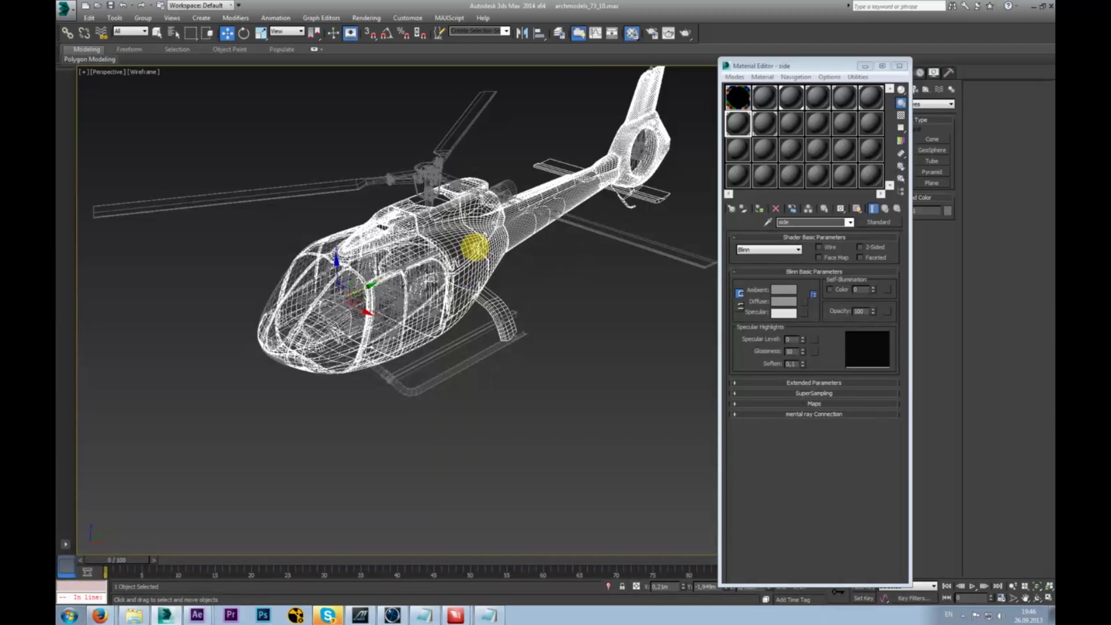
{"action": "left_click", "coordinate": [475, 248]}
{"action": "left_click", "coordinate": [791, 124]}
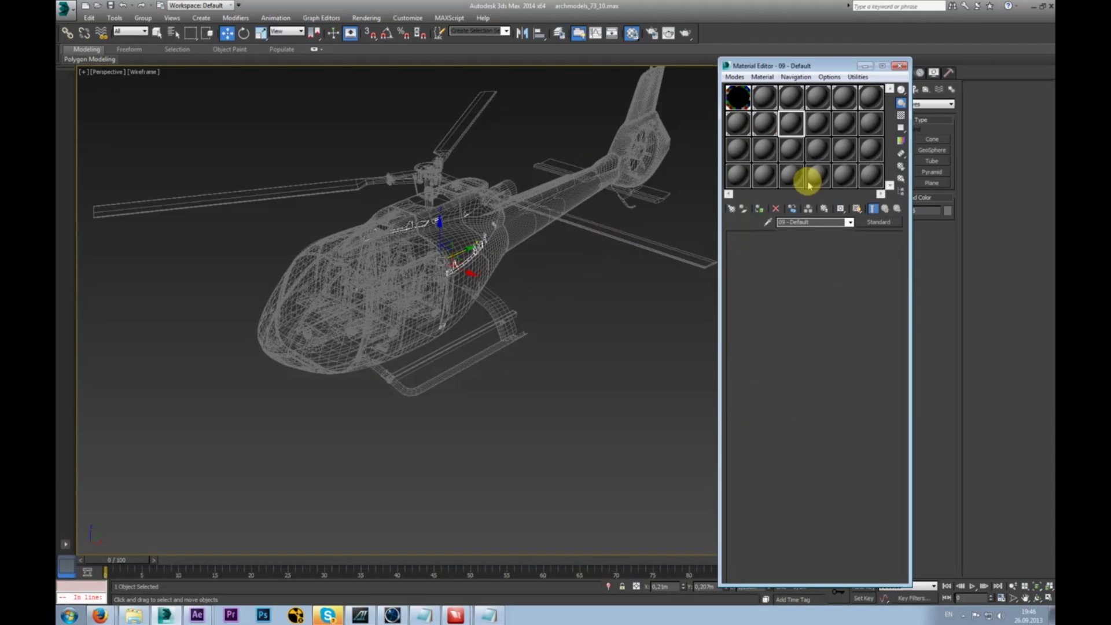
{"action": "left_click", "coordinate": [817, 220]}
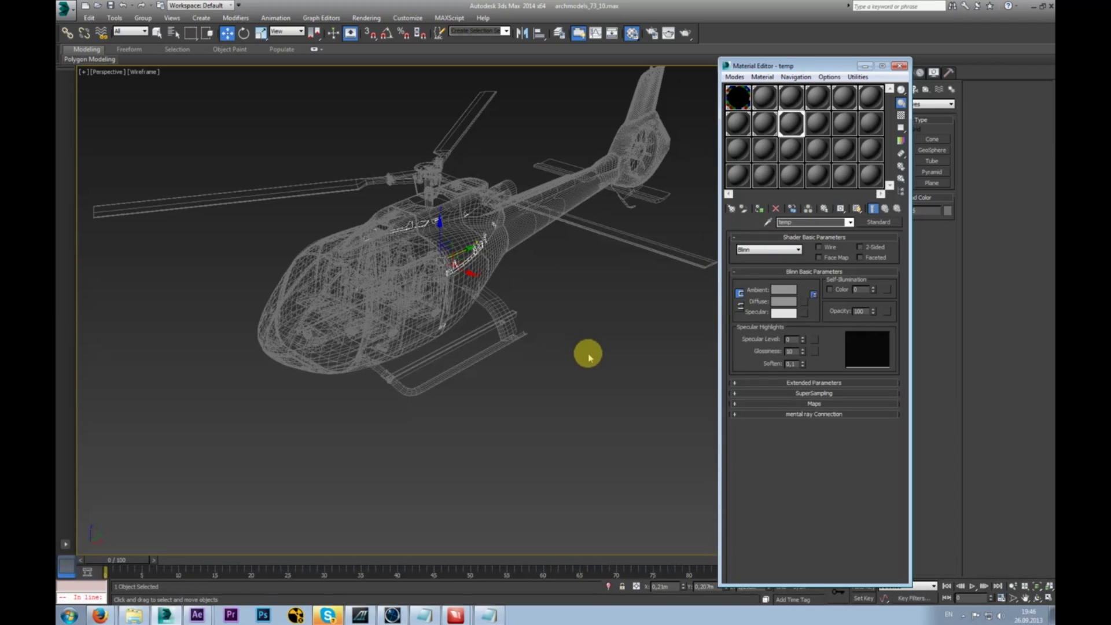
- Inspect the main and tail rotor objects and the sample materials prepared for them, ending with nothing selected
{"action": "left_click", "coordinate": [444, 155]}
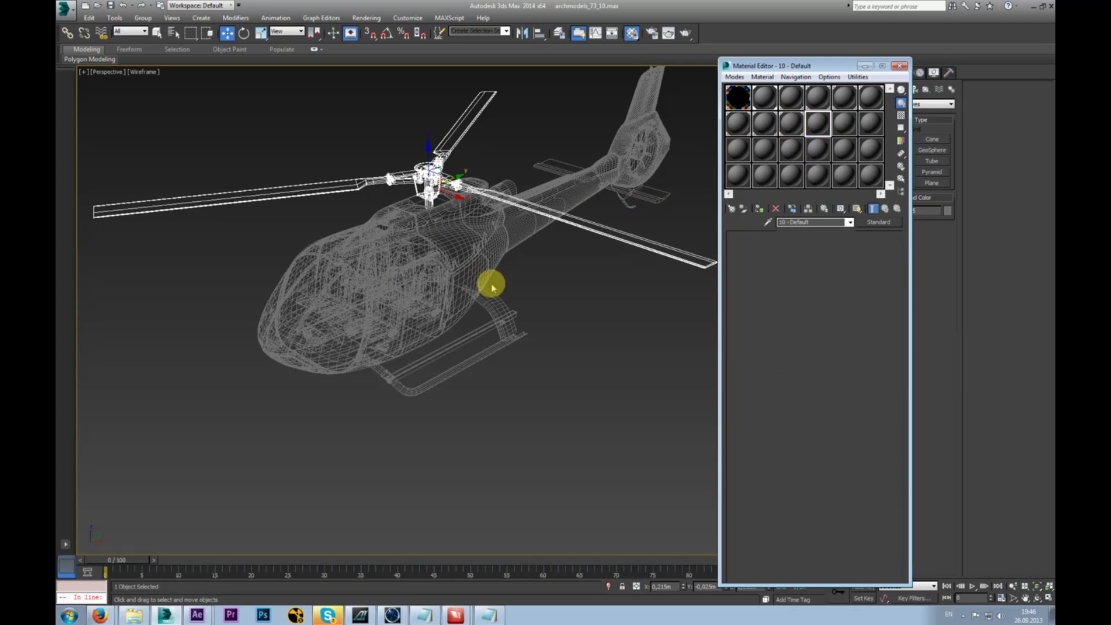
{"action": "left_click", "coordinate": [224, 263]}
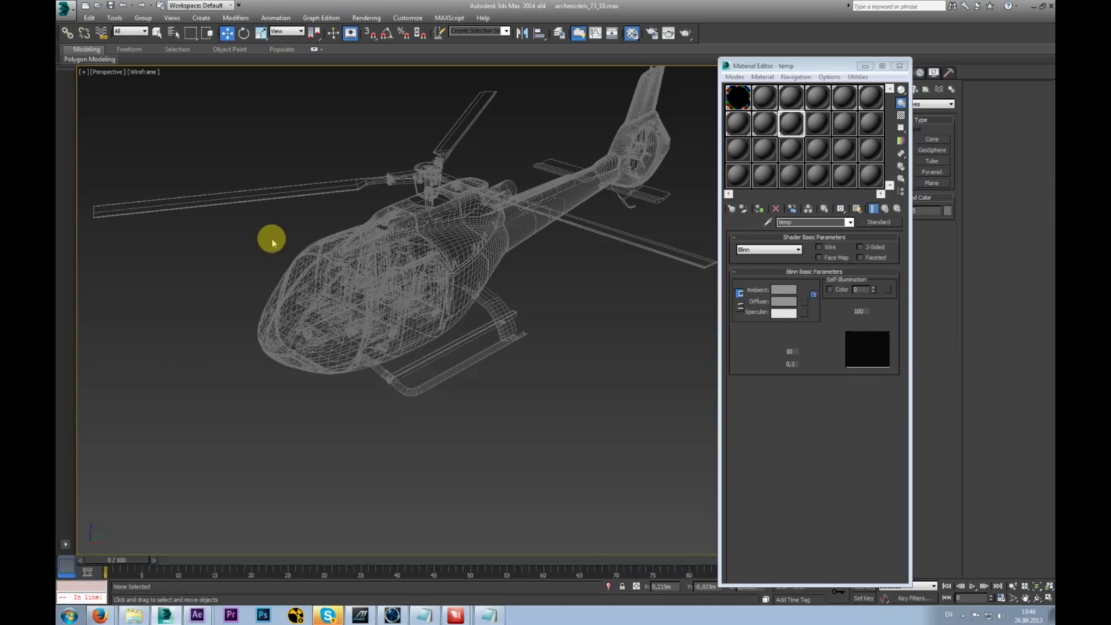
{"action": "left_click", "coordinate": [473, 120]}
{"action": "left_click", "coordinate": [641, 149], "text": "ctrl"}
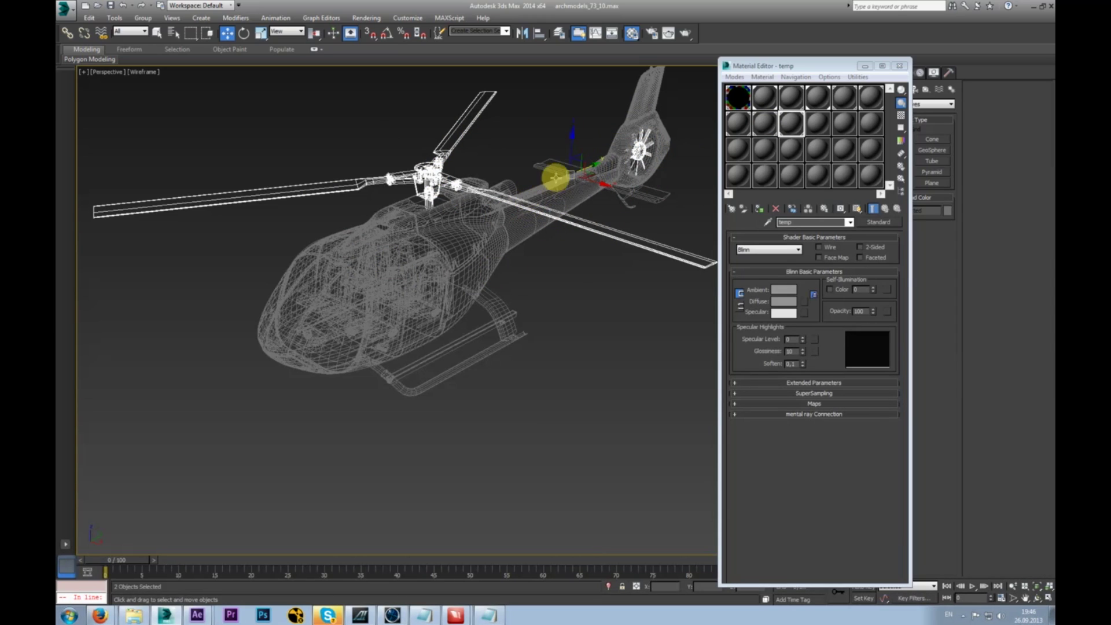
{"action": "key", "text": "e"}
{"action": "left_click_drag", "start_coordinate": [555, 181], "coordinate": [589, 220]}
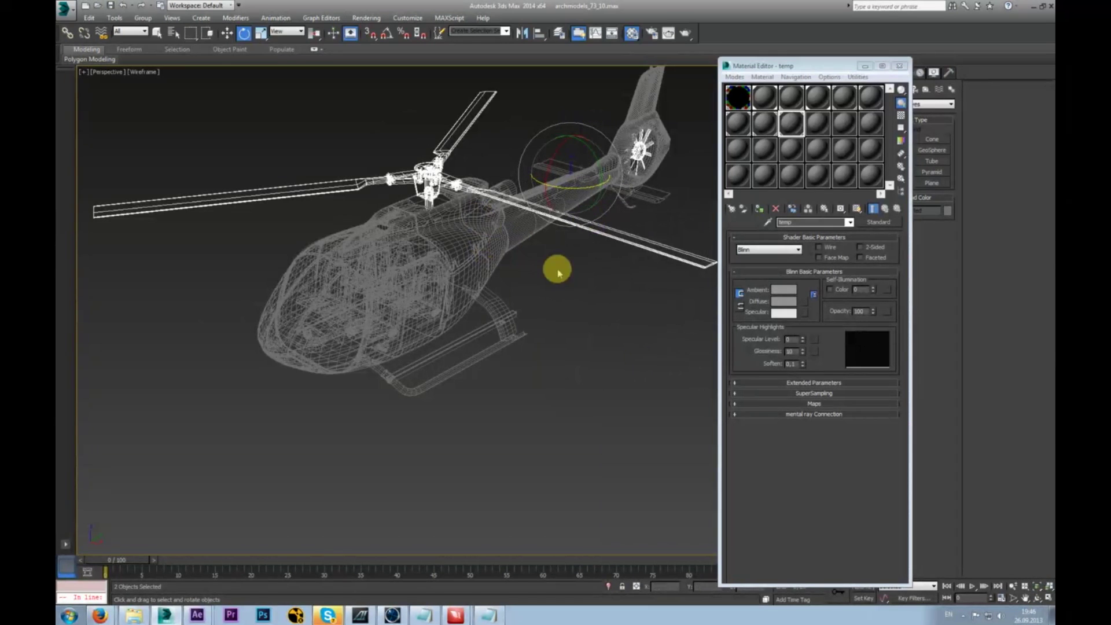
{"action": "left_click", "coordinate": [629, 285]}
{"action": "left_click", "coordinate": [643, 150]}
{"action": "left_click", "coordinate": [790, 98]}
{"action": "left_click", "coordinate": [842, 98]}
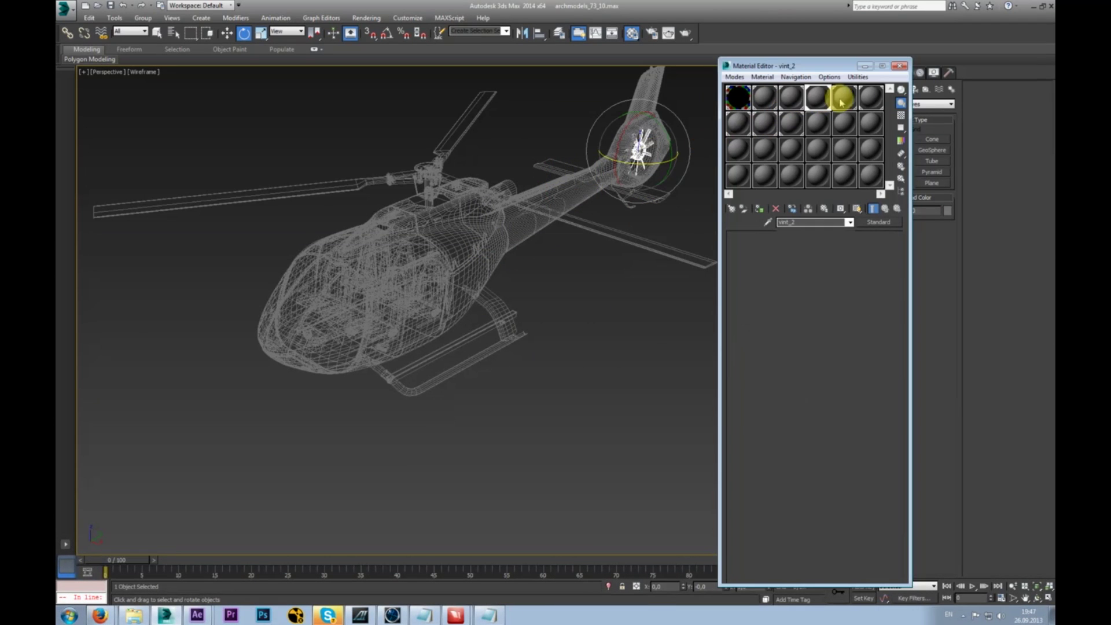
{"action": "left_click", "coordinate": [508, 388]}
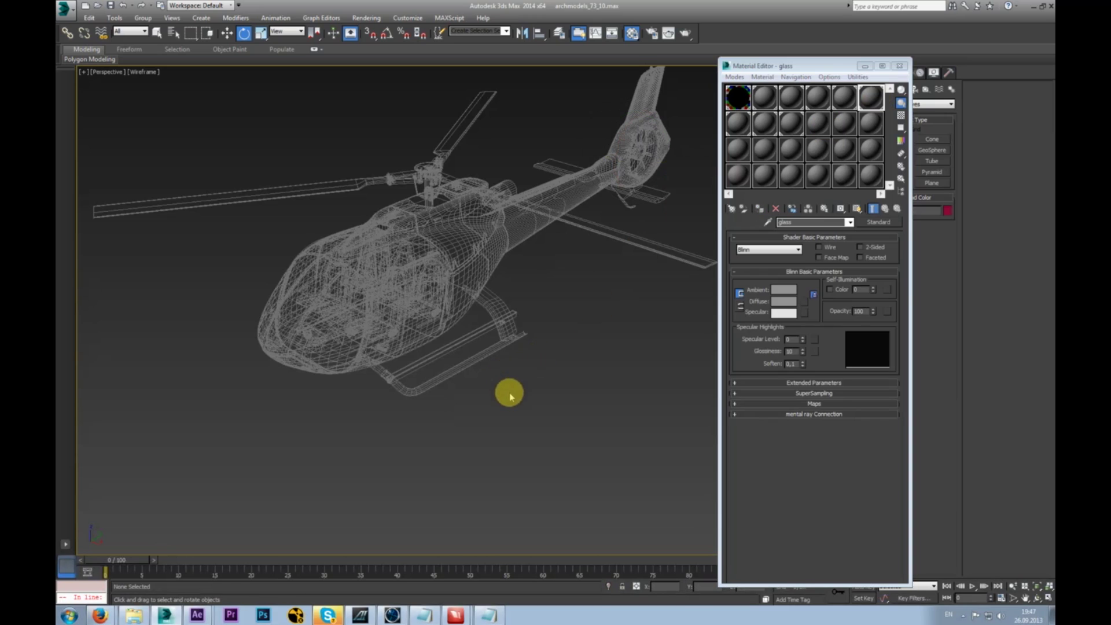
- Select the whole helicopter and export it with the gw::OBJ-Exporter as choper, overwriting the existing file in the materials folder
{"action": "left_click_drag", "start_coordinate": [261, 451], "coordinate": [701, 88]}
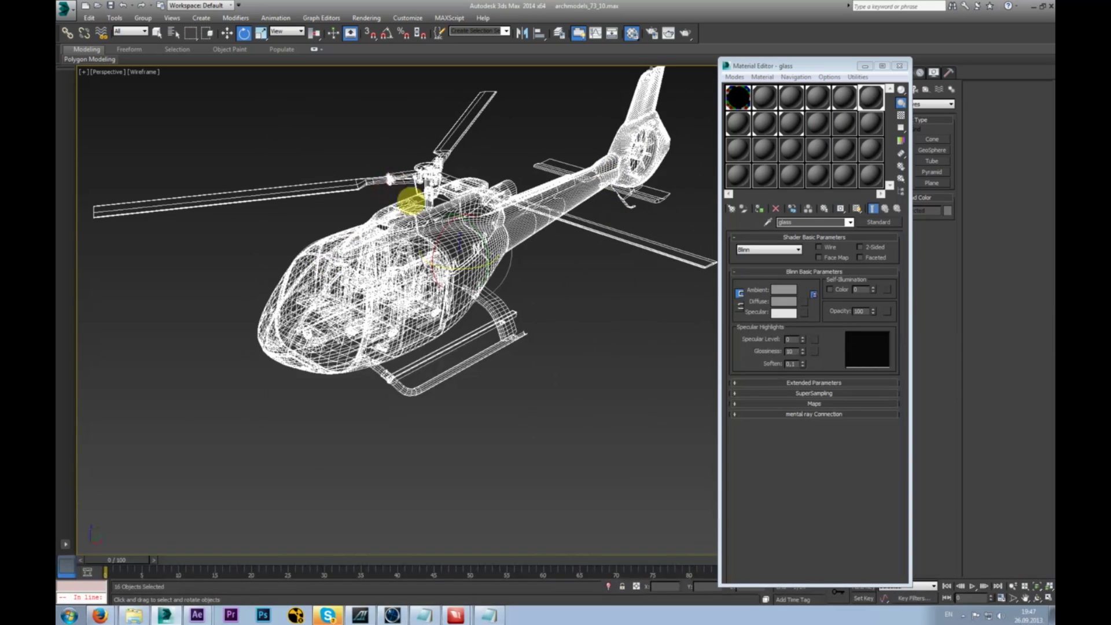
{"action": "left_click", "coordinate": [66, 9]}
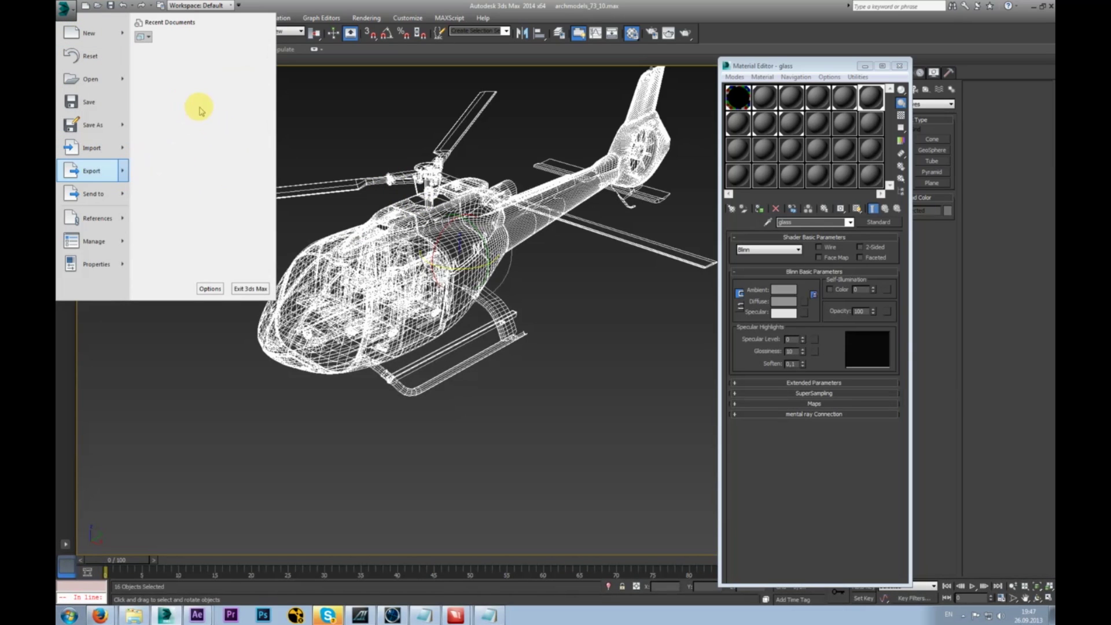
{"action": "left_click", "coordinate": [181, 53]}
{"action": "left_click", "coordinate": [372, 159]}
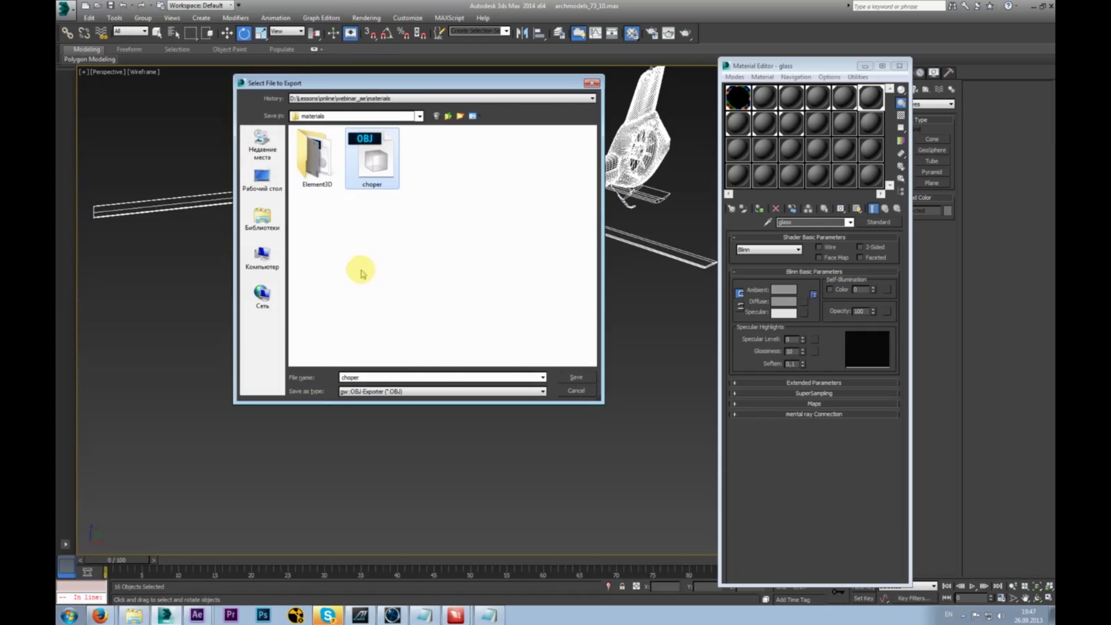
{"action": "left_click", "coordinate": [572, 382]}
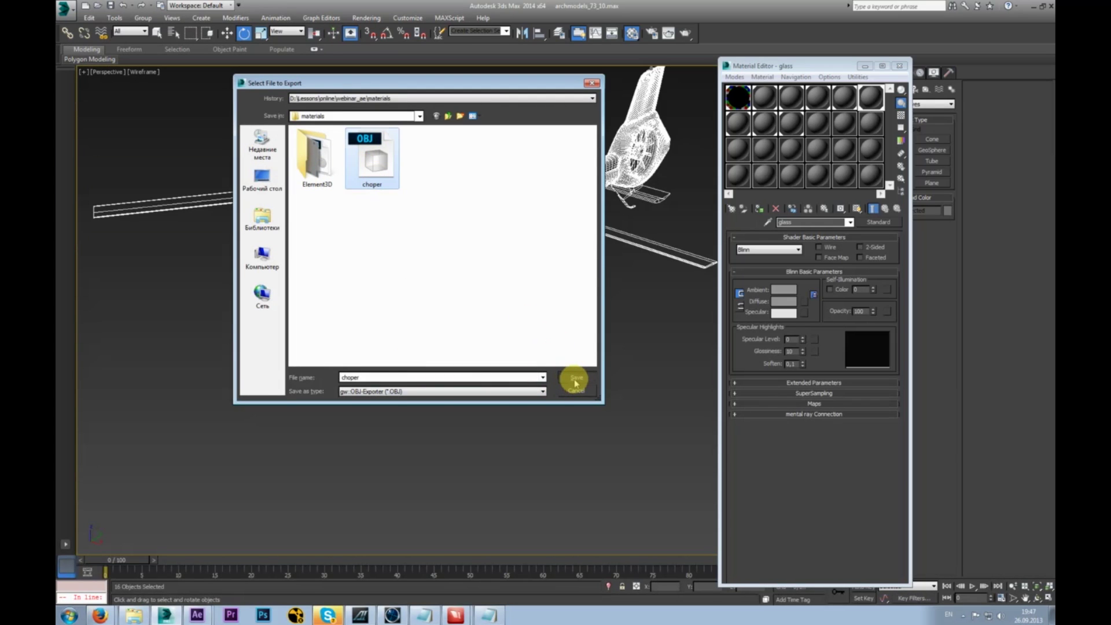
{"action": "left_click", "coordinate": [586, 349]}
{"action": "left_click", "coordinate": [512, 380]}
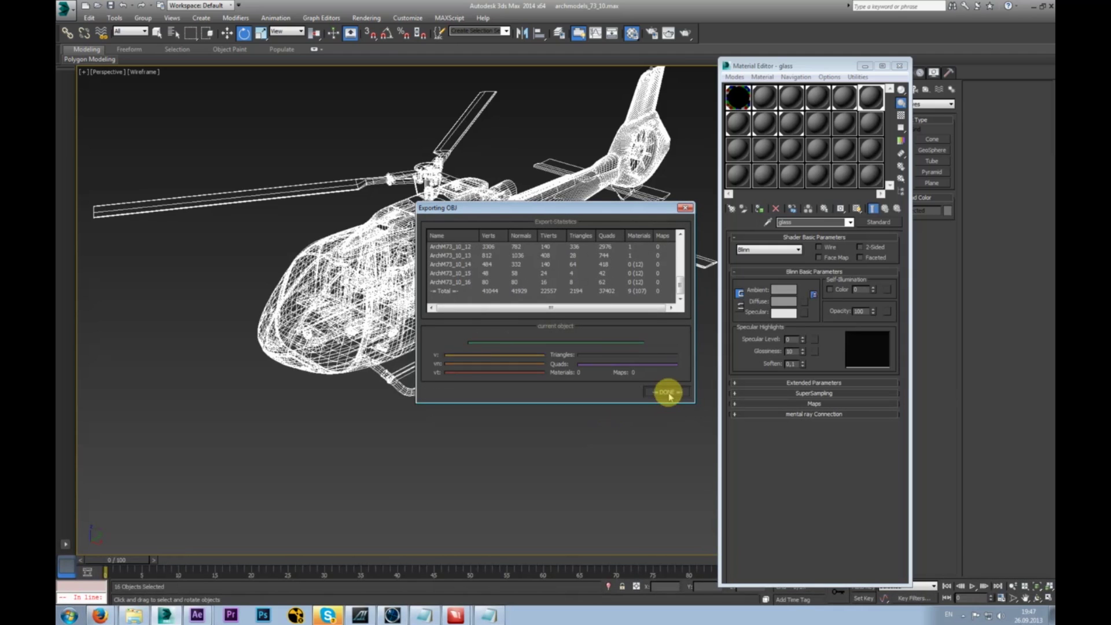
{"action": "left_click", "coordinate": [668, 393]}
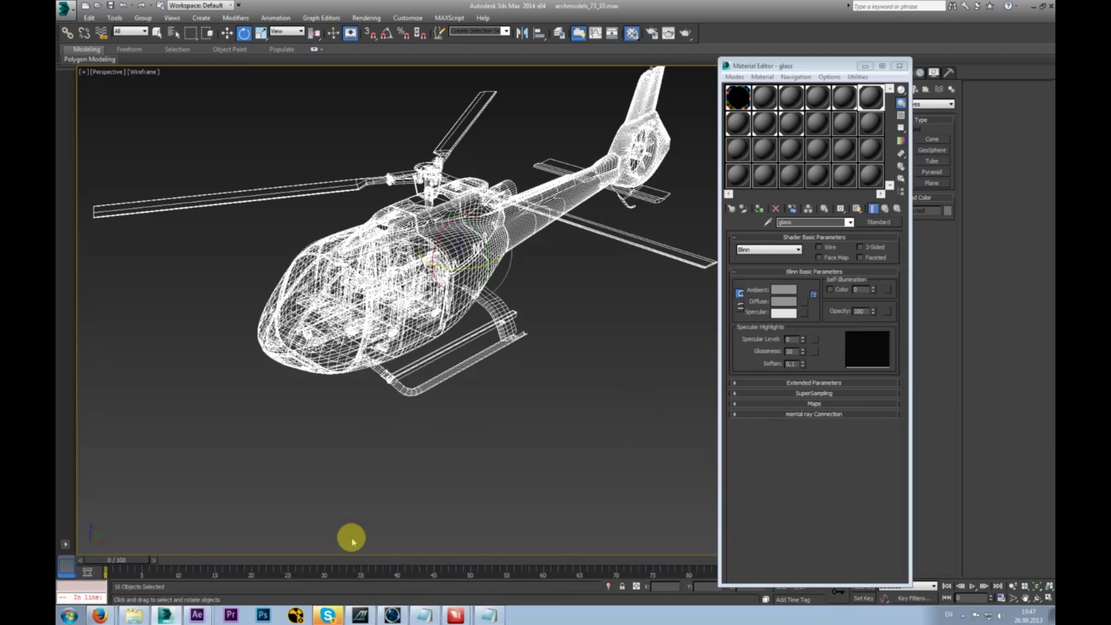
- Switch to the Element Scene Setup in After Effects and import the choper OBJ model from the materials folder
{"action": "left_click", "coordinate": [200, 615]}
{"action": "left_click", "coordinate": [210, 588]}
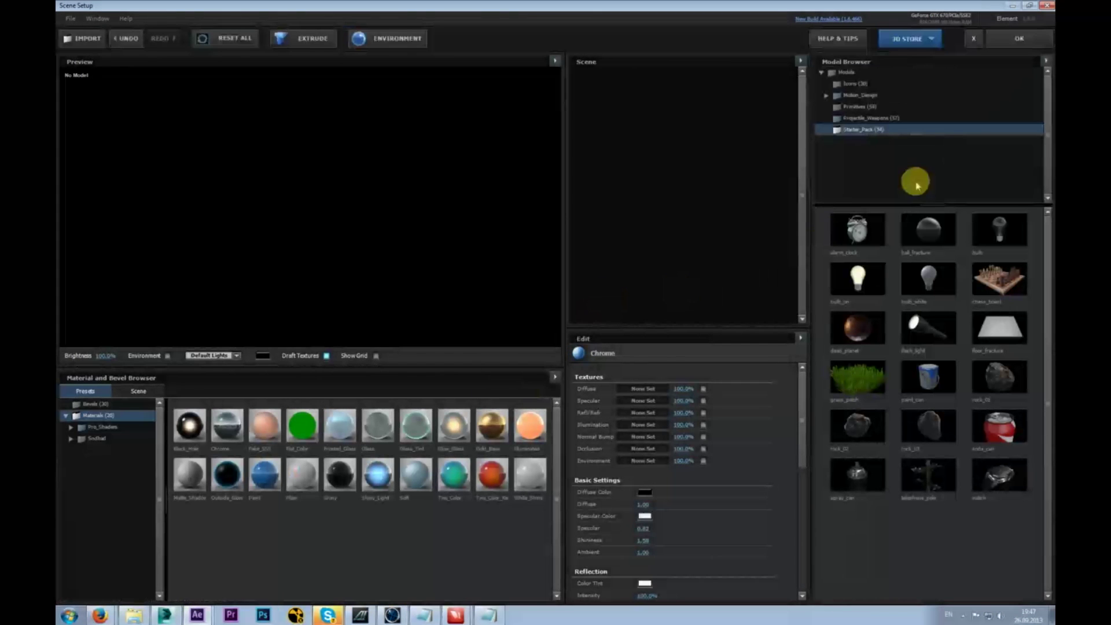
{"action": "left_click", "coordinate": [1045, 61]}
{"action": "left_click", "coordinate": [1007, 62]}
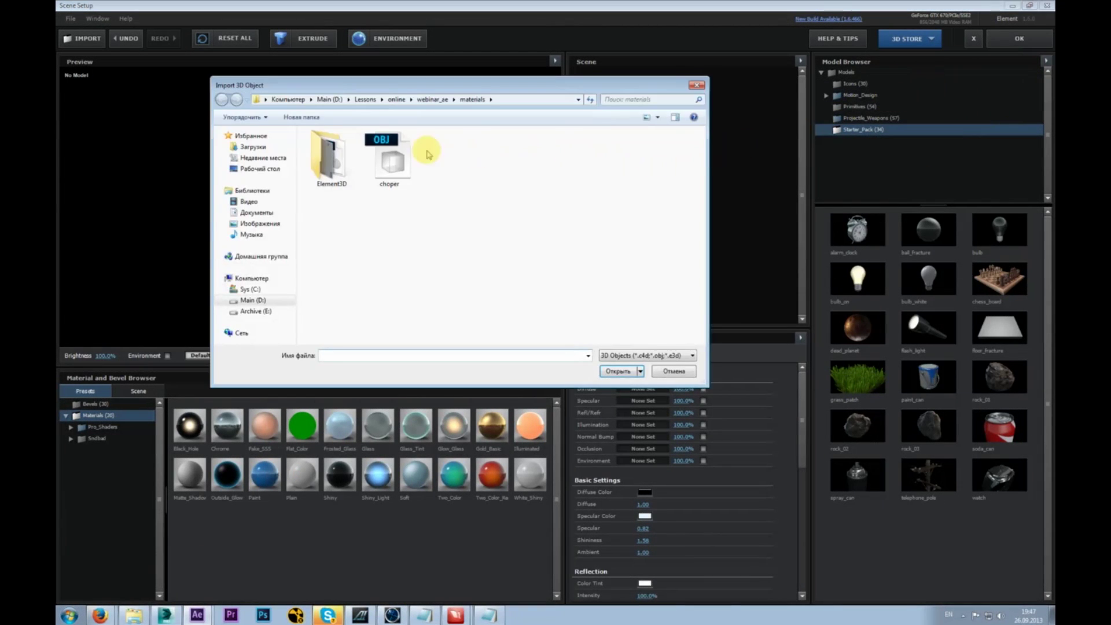
{"action": "left_click", "coordinate": [407, 157]}
{"action": "left_click", "coordinate": [630, 370]}
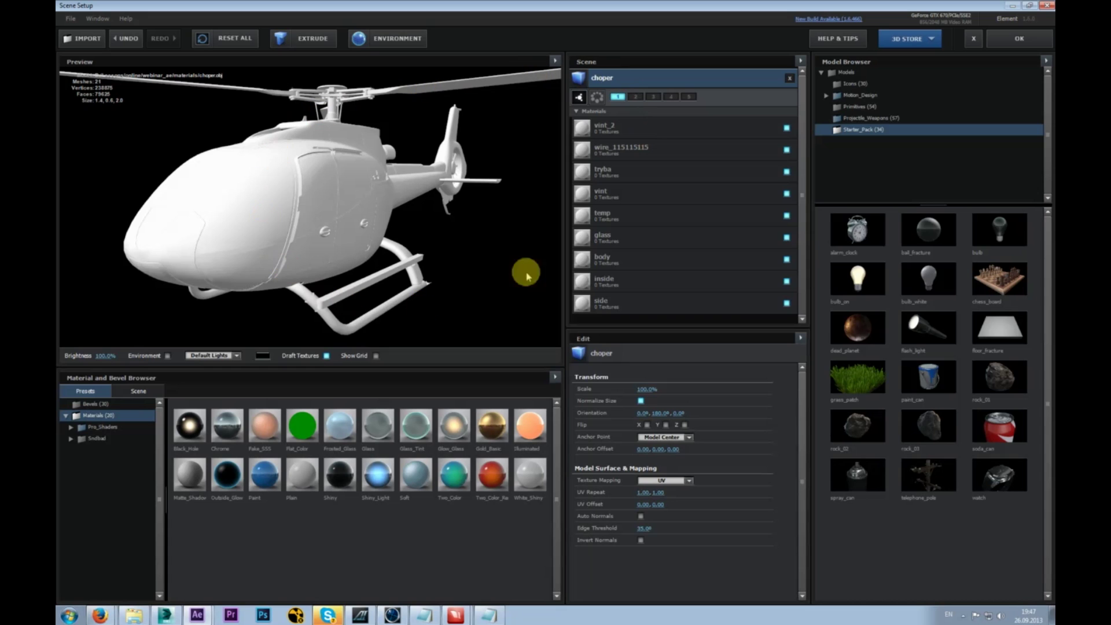
- Mute and restore the wire_115115115 material to check which part of the helicopter it covers
{"action": "left_click", "coordinate": [634, 147]}
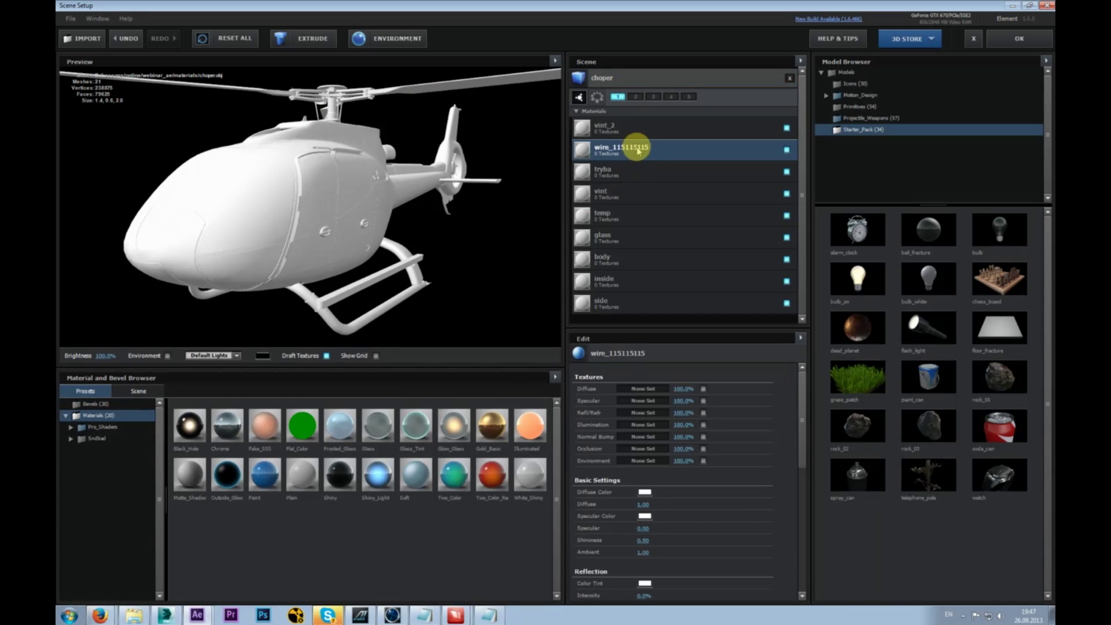
{"action": "left_click", "coordinate": [786, 150]}
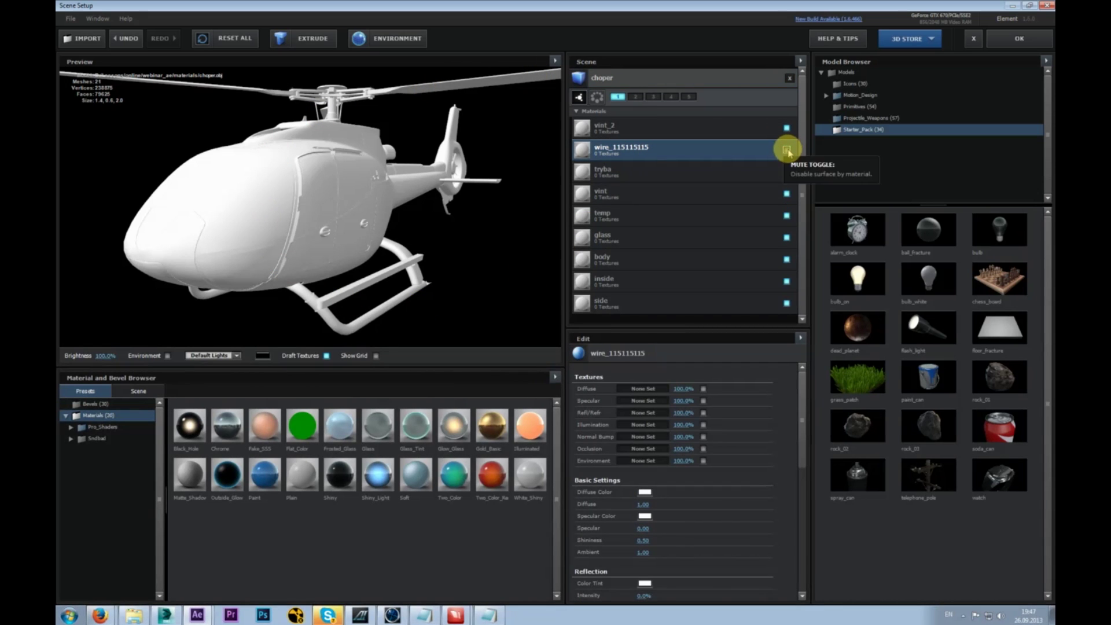
{"action": "left_click", "coordinate": [787, 150]}
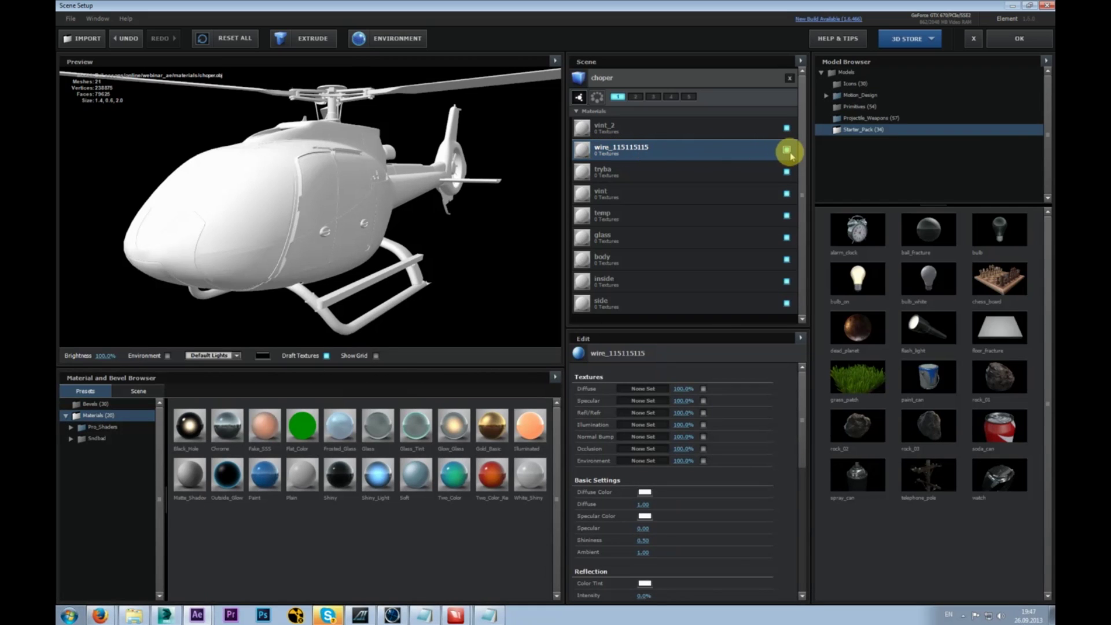
- Mute every choper material except side, from vint_2 down to inside, to isolate the landing skids in the preview
{"action": "left_click", "coordinate": [617, 128]}
{"action": "left_click", "coordinate": [621, 170]}
{"action": "left_click", "coordinate": [657, 197]}
{"action": "left_click", "coordinate": [786, 127]}
{"action": "left_click", "coordinate": [786, 172]}
{"action": "left_click", "coordinate": [786, 150]}
{"action": "left_click", "coordinate": [786, 192]}
{"action": "left_click", "coordinate": [786, 215]}
{"action": "left_click", "coordinate": [786, 237]}
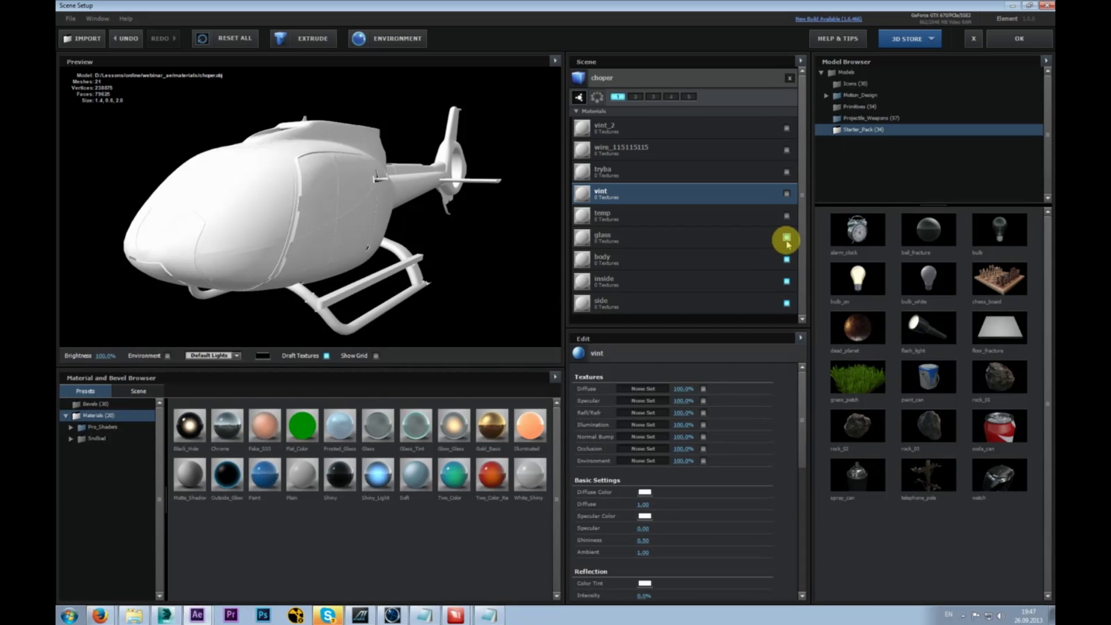
{"action": "left_click", "coordinate": [786, 260]}
{"action": "left_click", "coordinate": [786, 281]}
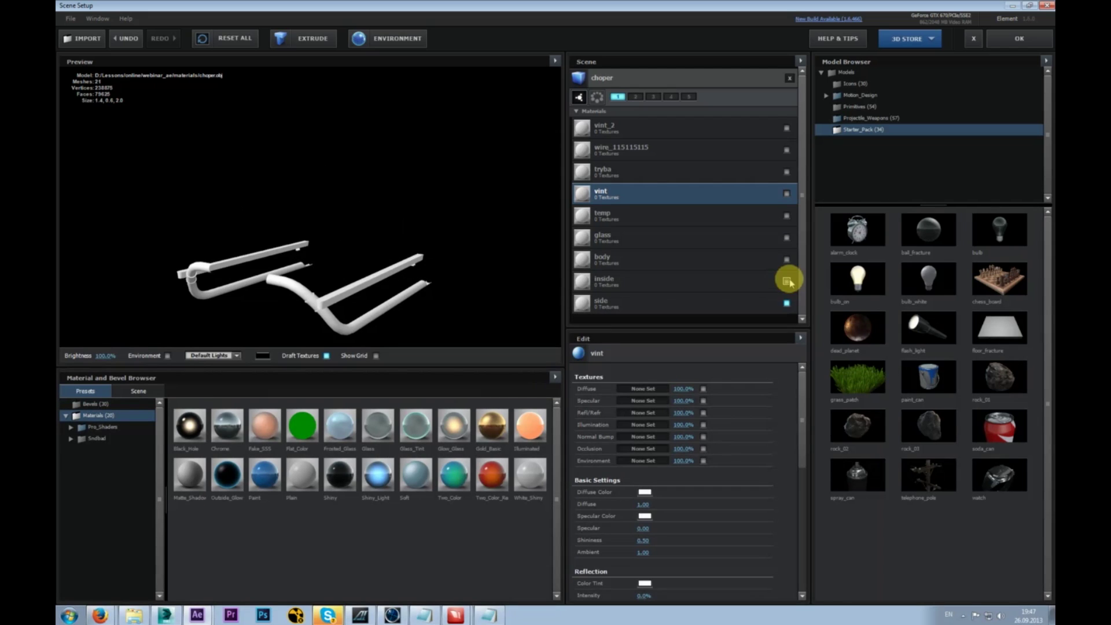
- Re-enable all muted choper materials, from inside back up to vint_2
{"action": "left_click", "coordinate": [786, 281]}
{"action": "left_click", "coordinate": [786, 259]}
{"action": "left_click", "coordinate": [786, 237]}
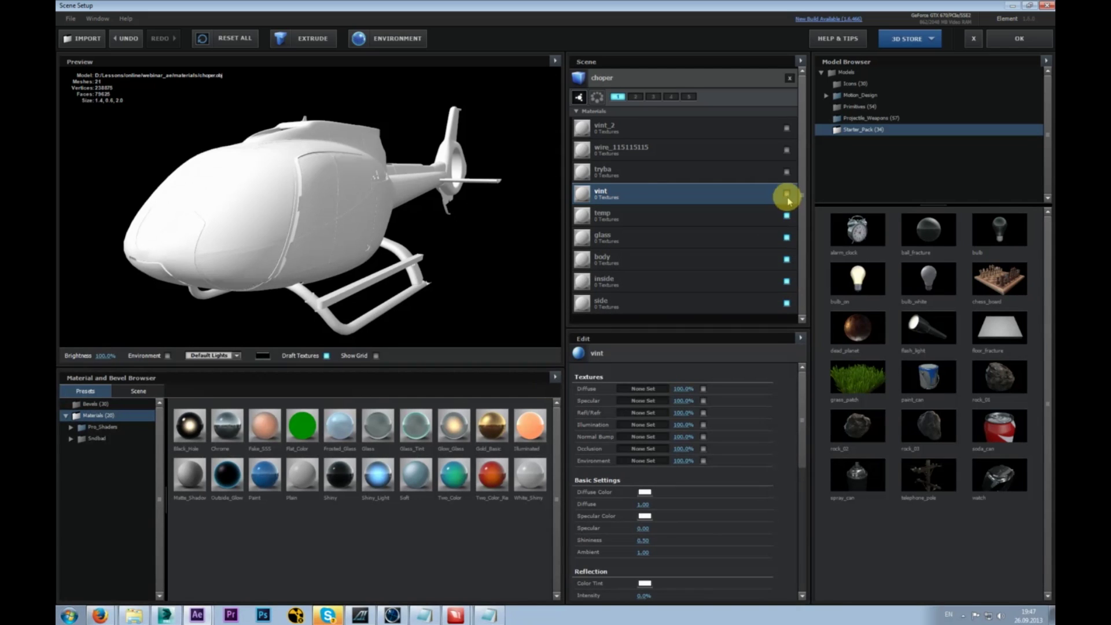
{"action": "left_click", "coordinate": [786, 193]}
{"action": "left_click", "coordinate": [786, 171]}
{"action": "left_click", "coordinate": [786, 149]}
{"action": "left_click", "coordinate": [786, 127]}
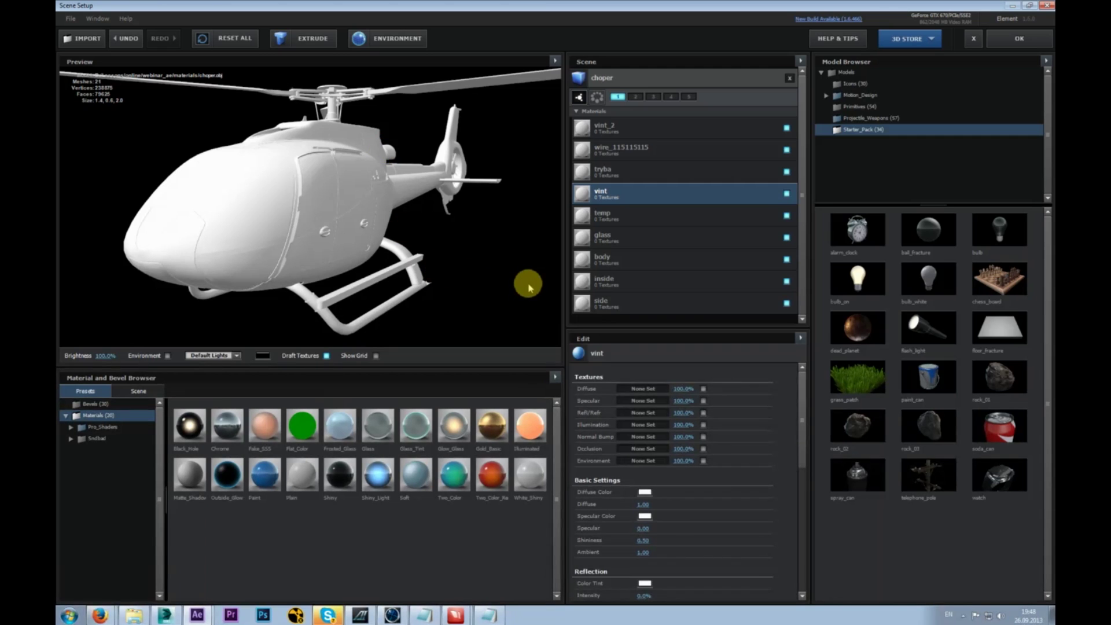
- Review the editable settings of the body, inside, vint_2 and temp materials, ending with body selected
{"action": "mouse_move", "coordinate": [802, 379]}
{"action": "left_mouse_down"}
{"action": "mouse_move", "coordinate": [802, 493]}
{"action": "mouse_move", "coordinate": [800, 387]}
{"action": "left_mouse_up"}
{"action": "left_click", "coordinate": [697, 255]}
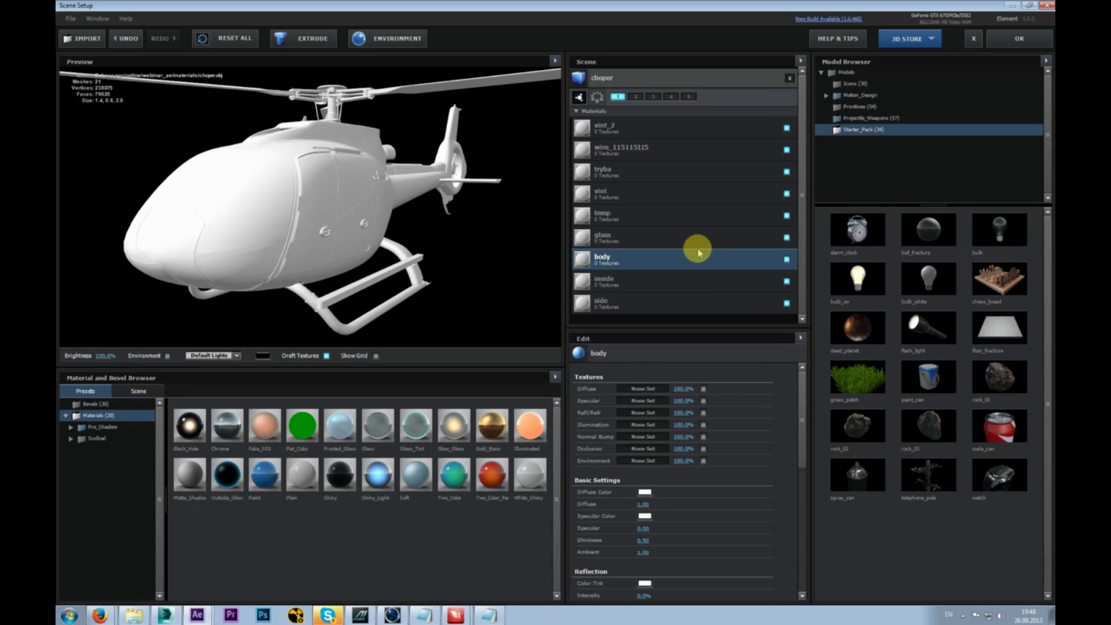
{"action": "left_click", "coordinate": [696, 283]}
{"action": "left_click", "coordinate": [662, 127]}
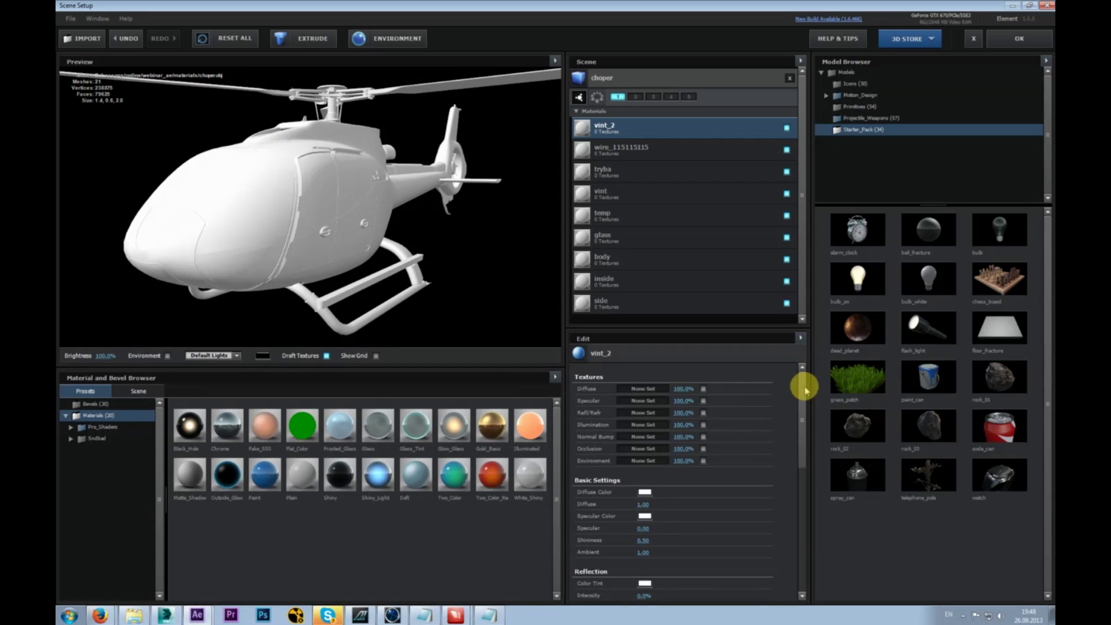
{"action": "left_click", "coordinate": [703, 214]}
{"action": "left_click", "coordinate": [713, 261]}
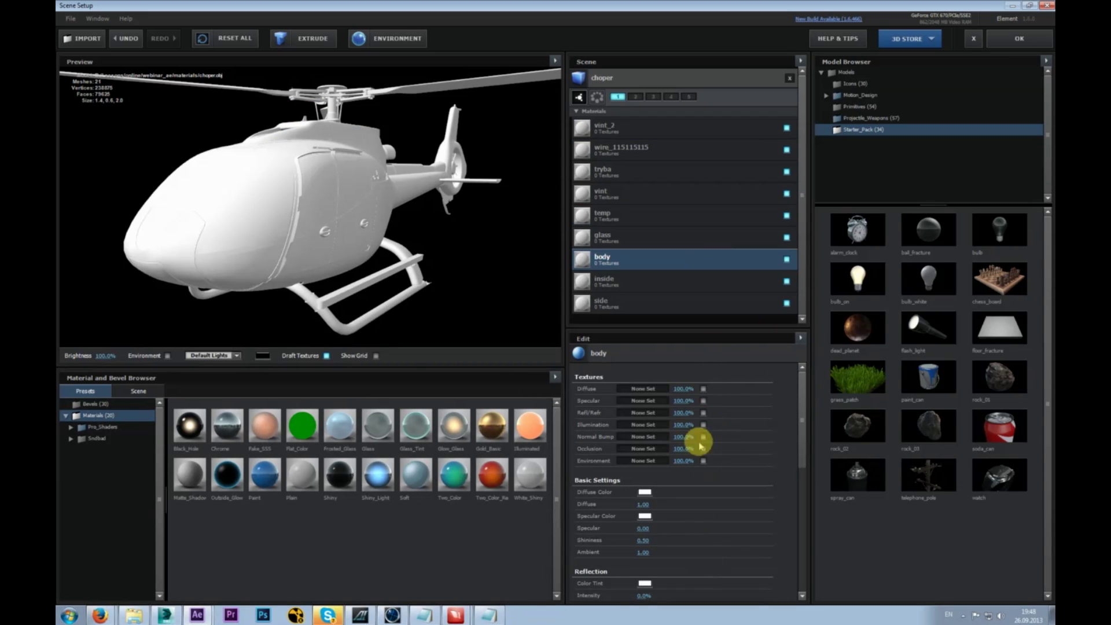
{"action": "mouse_move", "coordinate": [804, 407]}
{"action": "left_mouse_down"}
{"action": "mouse_move", "coordinate": [801, 525]}
{"action": "mouse_move", "coordinate": [803, 406]}
{"action": "left_mouse_up"}
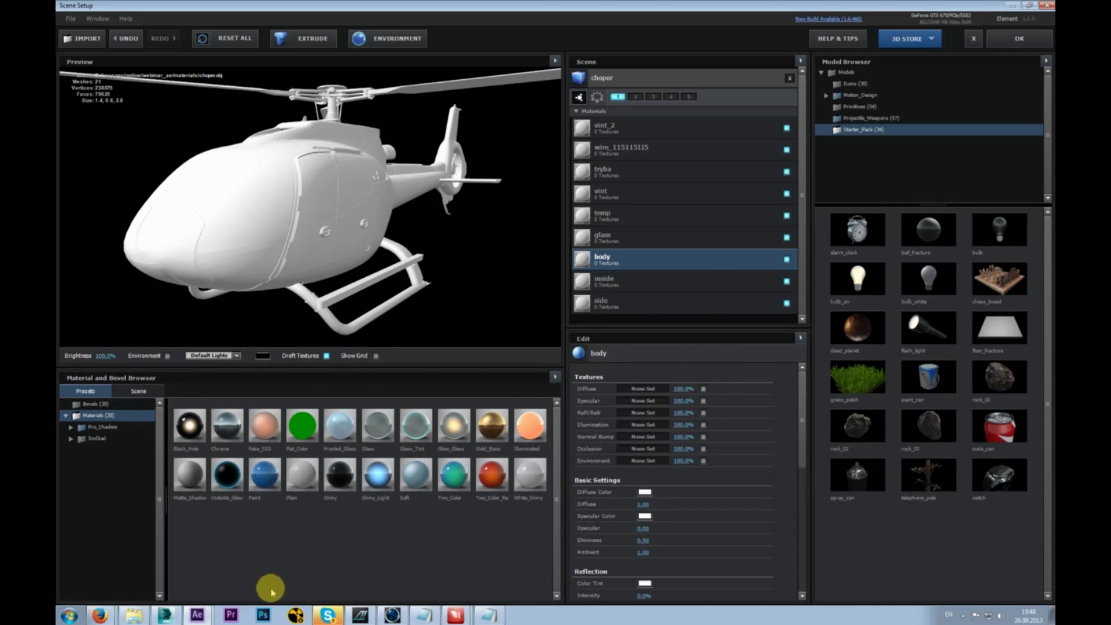
- Switch back to 3ds Max and set the object color of the helicopter's fuselage to light pink
{"action": "left_click", "coordinate": [164, 615]}
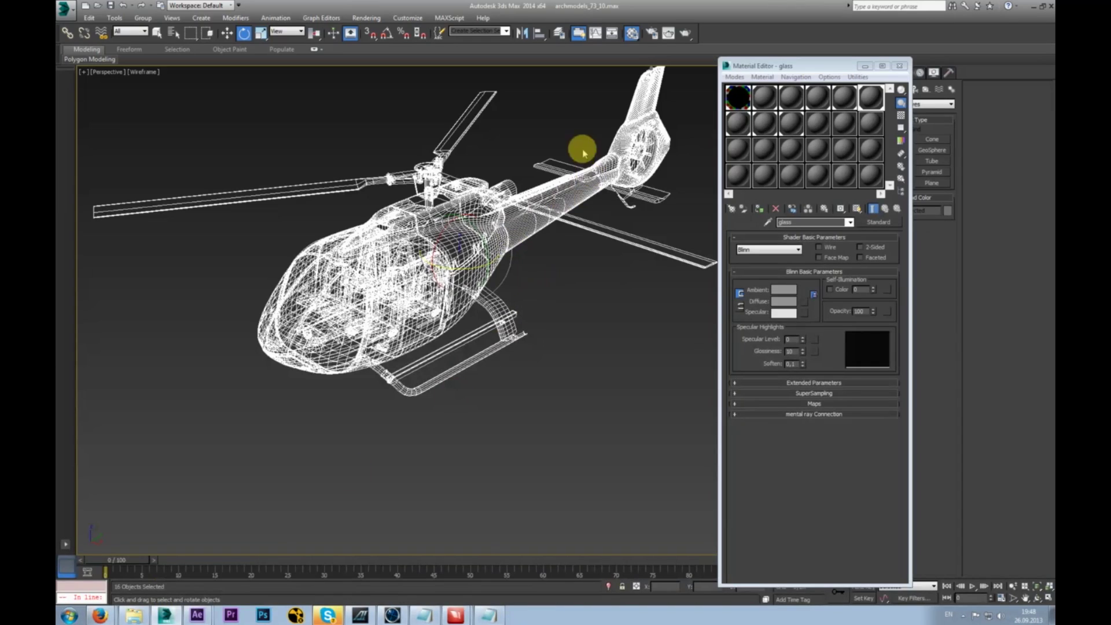
{"action": "left_click", "coordinate": [577, 177]}
{"action": "left_click", "coordinate": [947, 212]}
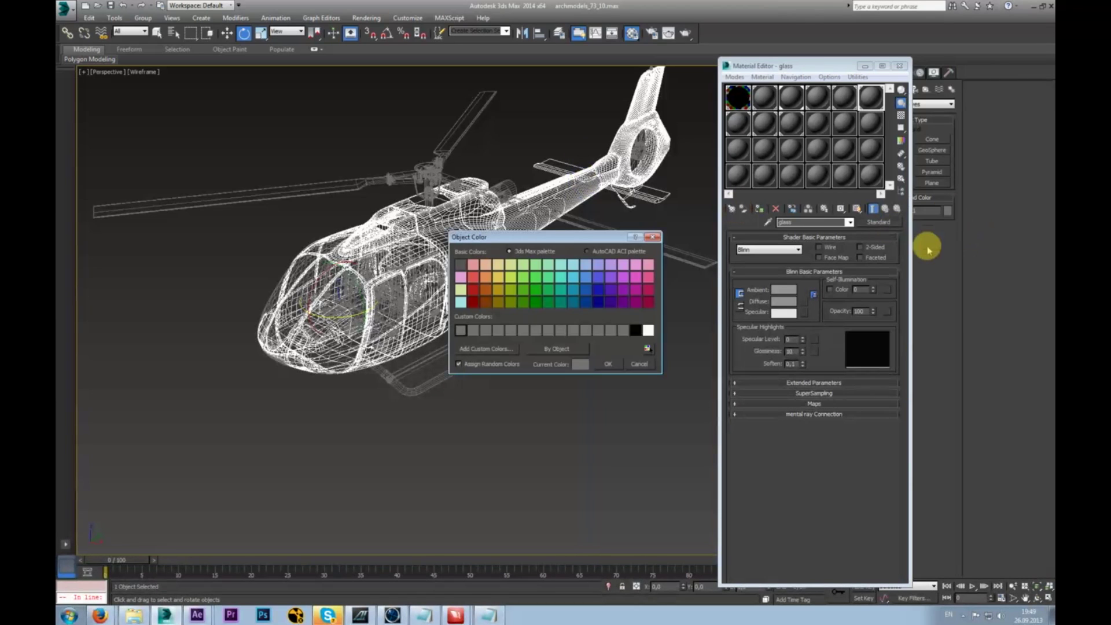
{"action": "left_click", "coordinate": [628, 316]}
{"action": "left_click", "coordinate": [610, 364]}
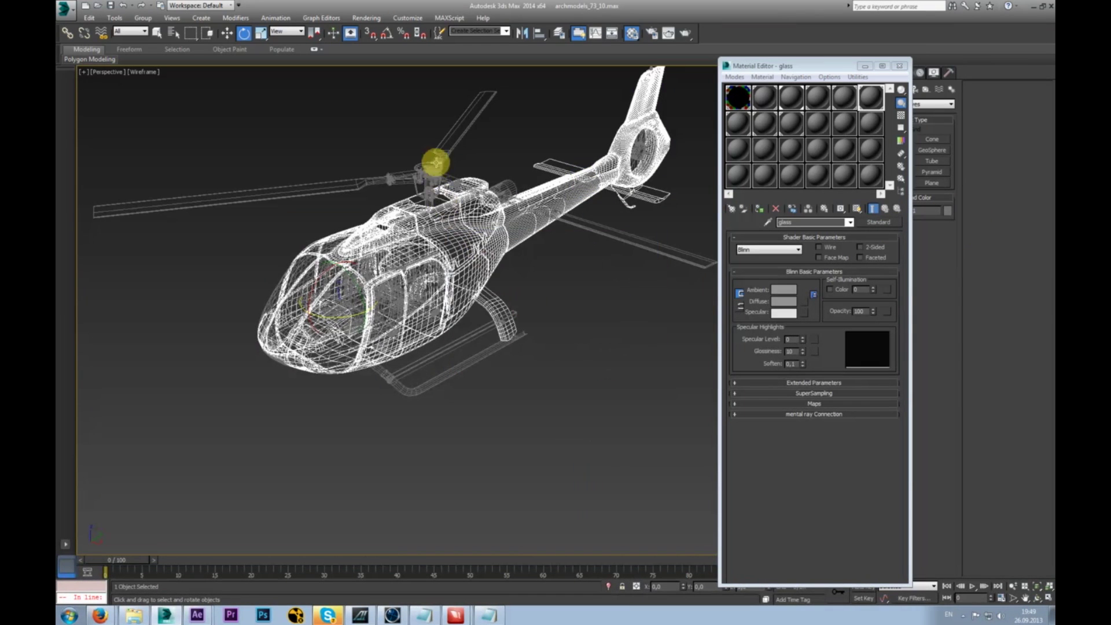
- Set the main rotor's object color to teal blue and clear the selection
{"action": "left_click", "coordinate": [434, 161]}
{"action": "left_click", "coordinate": [947, 211]}
{"action": "left_click", "coordinate": [569, 294]}
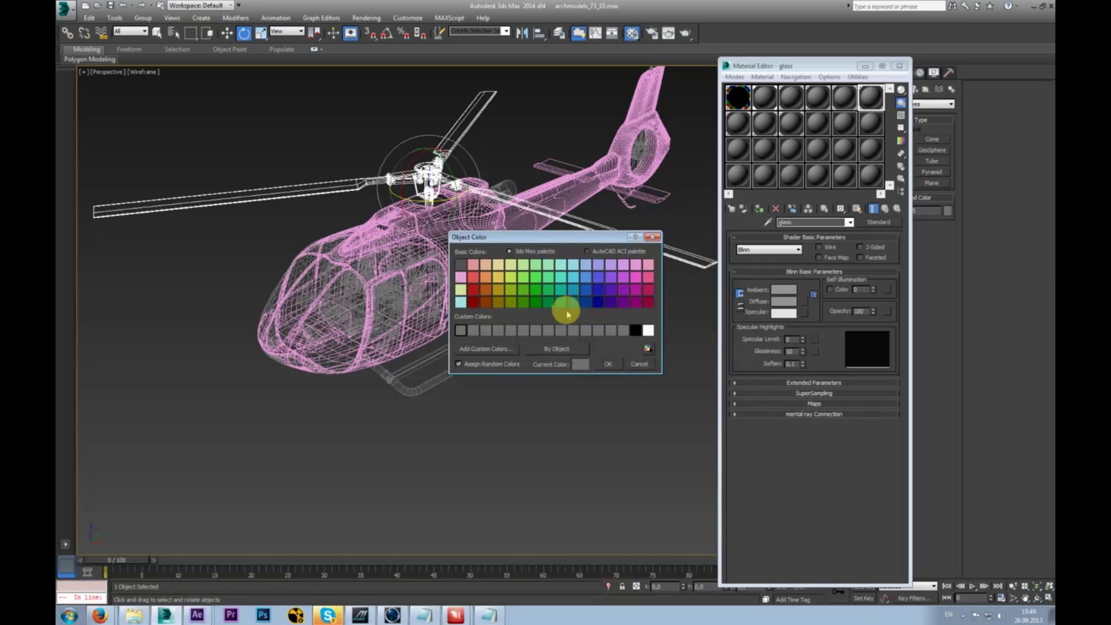
{"action": "left_click", "coordinate": [607, 363]}
{"action": "left_click", "coordinate": [577, 334]}
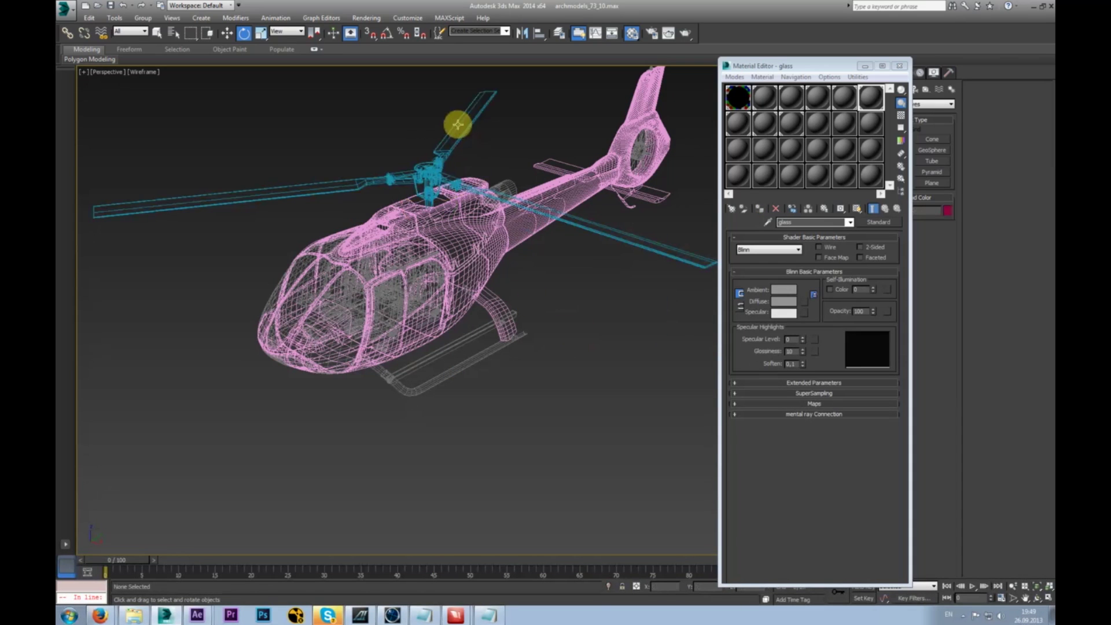
- Select the fuselage, check the vint material's name among the samples and close the Material Editor
{"action": "left_click", "coordinate": [628, 144]}
{"action": "left_click", "coordinate": [492, 114]}
{"action": "left_click", "coordinate": [632, 149]}
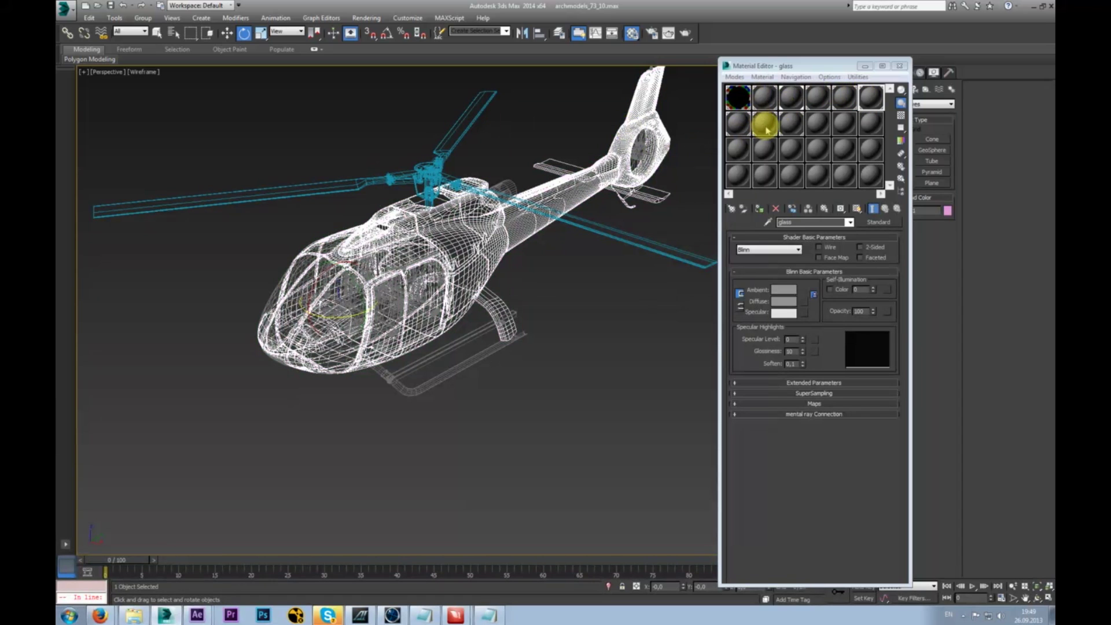
{"action": "left_click_drag", "start_coordinate": [789, 65], "coordinate": [583, 87]}
{"action": "left_click", "coordinate": [559, 119]}
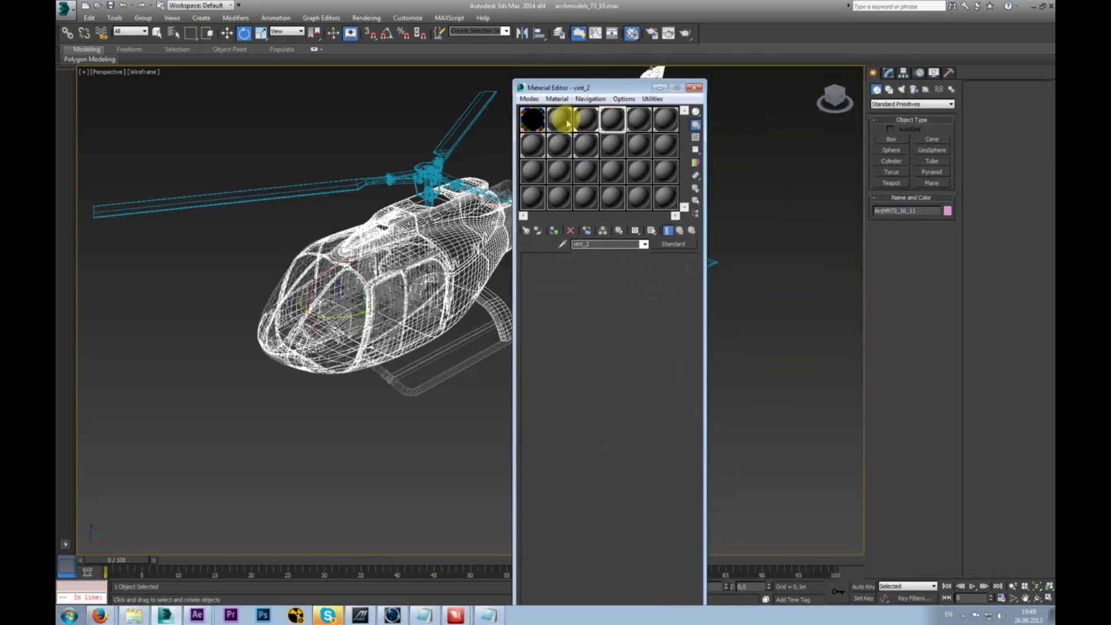
{"action": "double_click", "coordinate": [581, 244]}
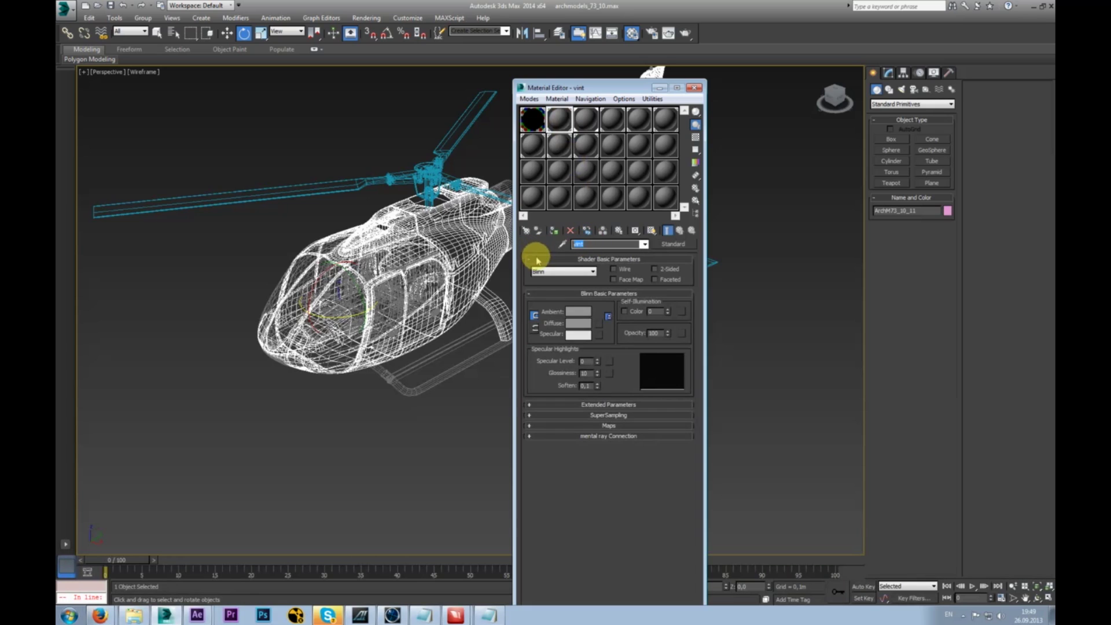
{"action": "left_click", "coordinate": [584, 118]}
{"action": "left_click", "coordinate": [694, 88]}
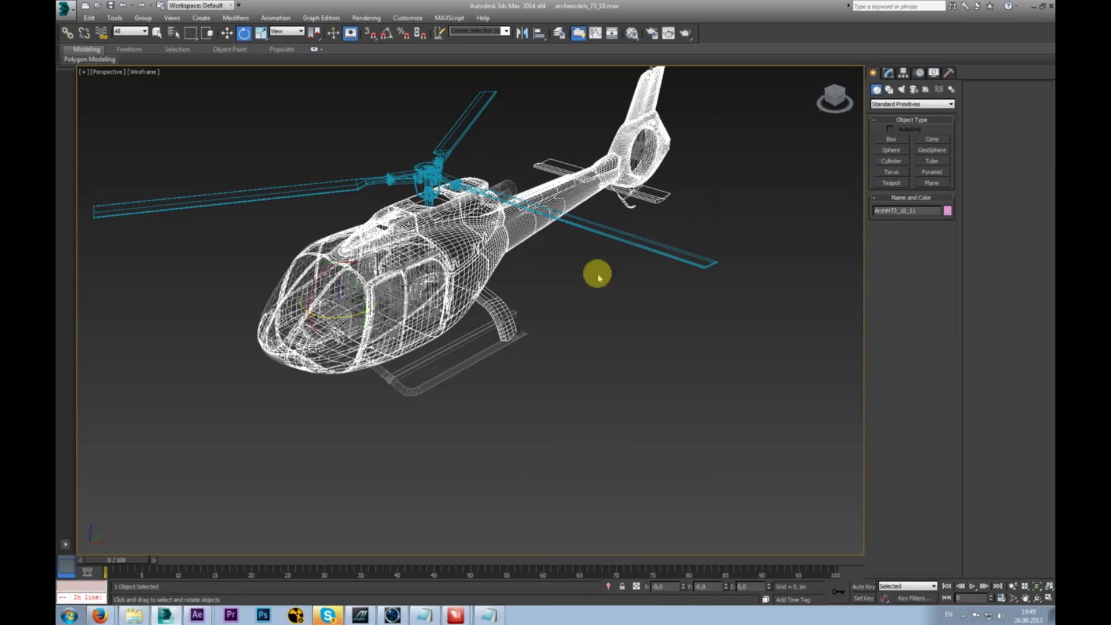
- Switch to the Element scene setup and examine the settings of the wire_115115115 material
{"action": "left_click", "coordinate": [197, 615]}
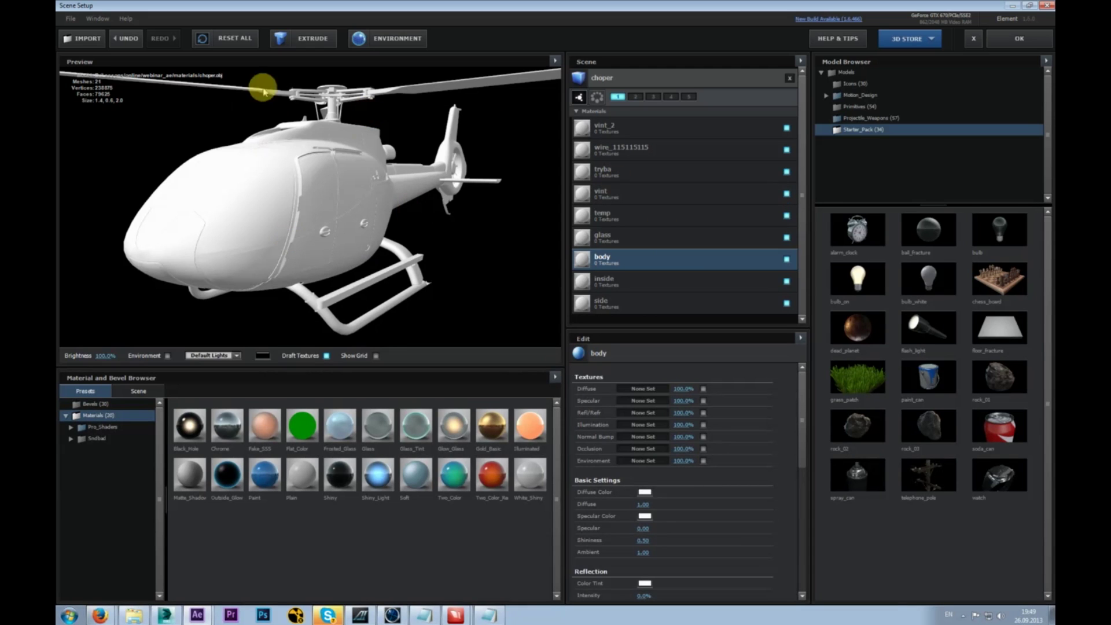
{"action": "left_click", "coordinate": [633, 133]}
{"action": "left_click", "coordinate": [647, 149]}
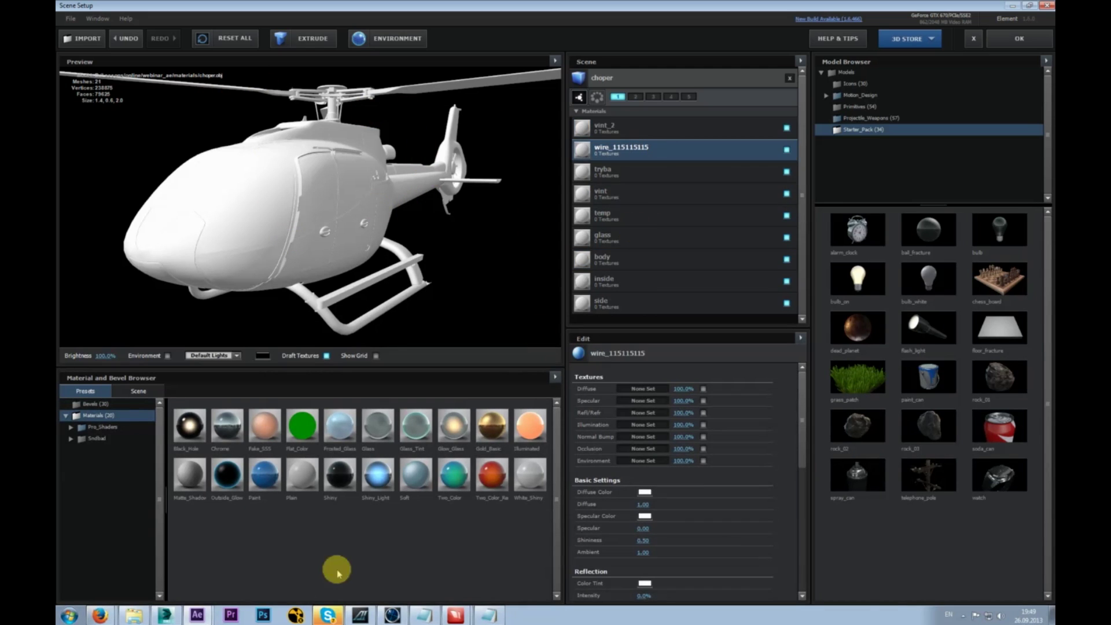
- Check the fuselage's object color in 3ds Max, and return to the Element scene setup with the body material selected
{"action": "left_click", "coordinate": [165, 615]}
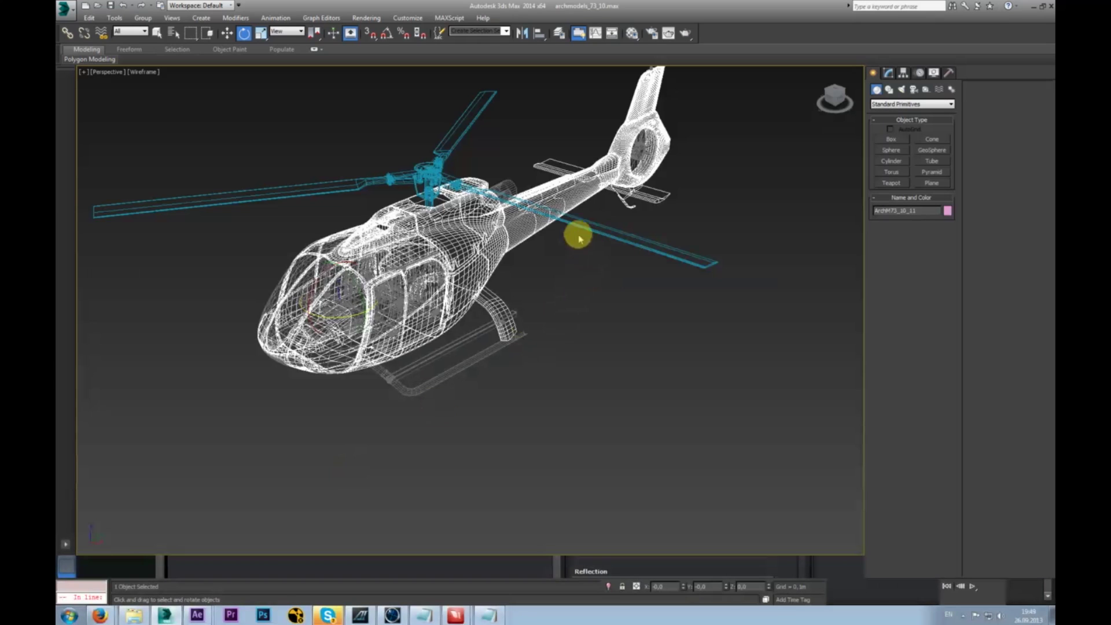
{"action": "left_click", "coordinate": [945, 211]}
{"action": "left_click", "coordinate": [653, 231]}
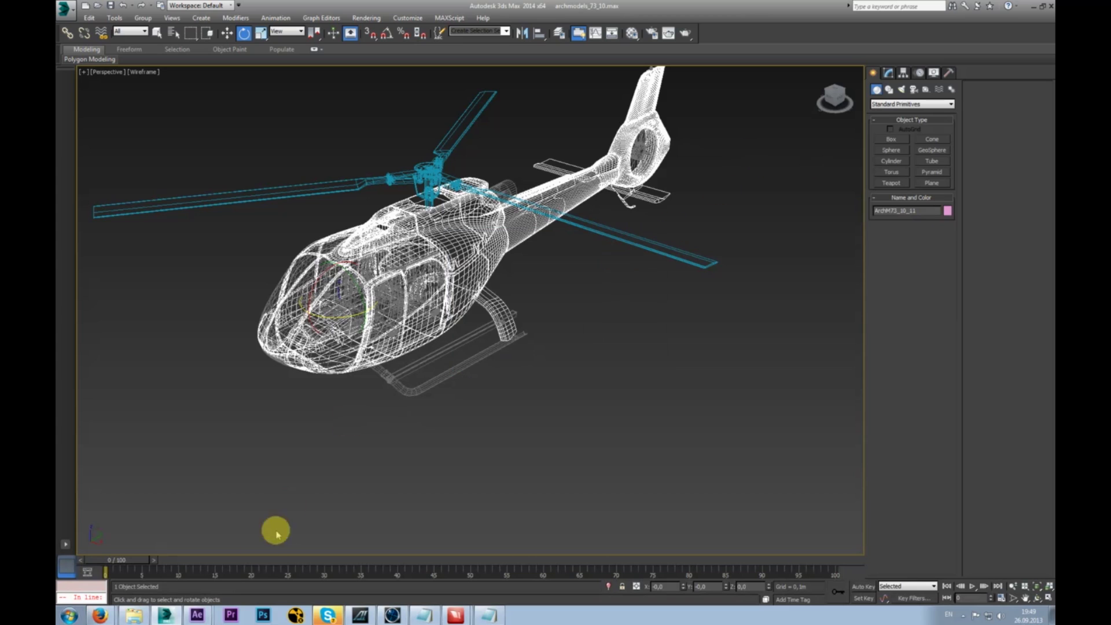
{"action": "left_click", "coordinate": [199, 615]}
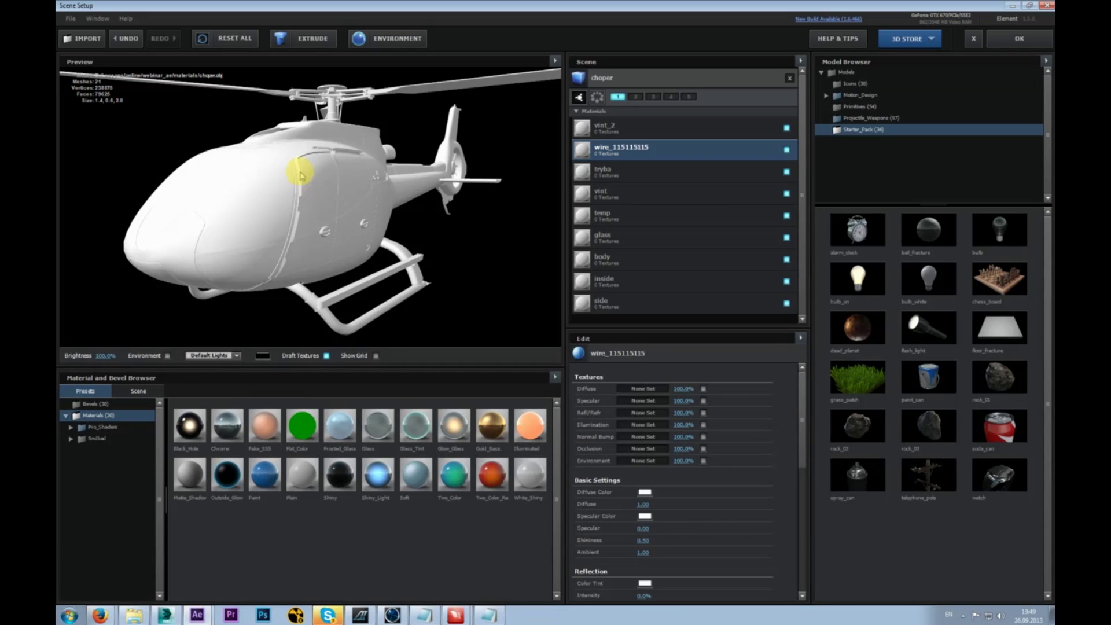
{"action": "left_click", "coordinate": [621, 256]}
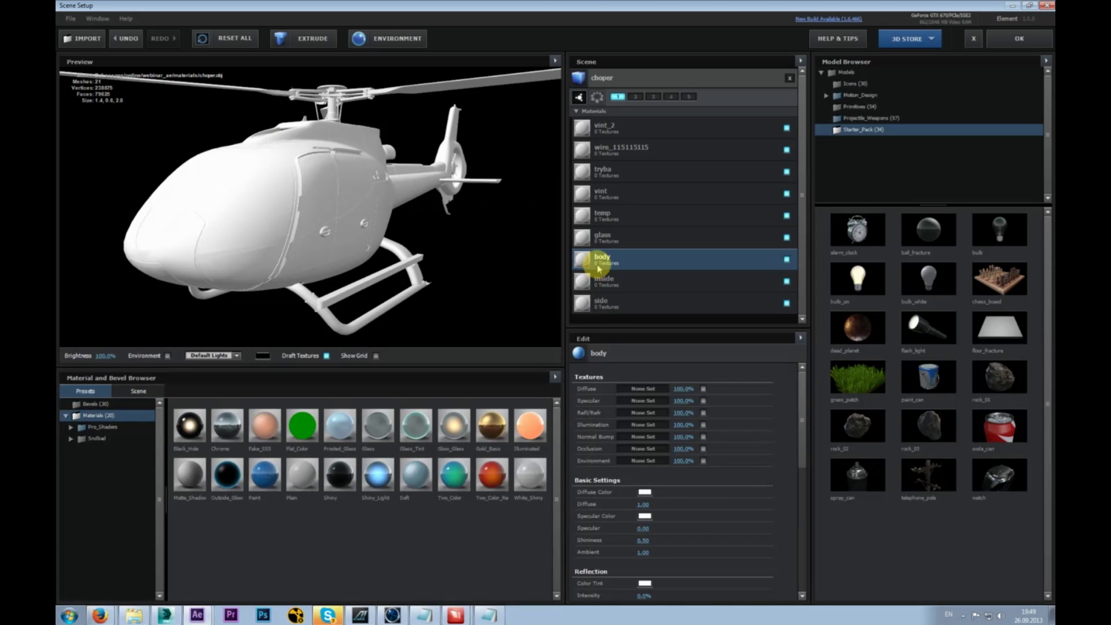
- In 3ds Max, inspect the orig_02 material's diff sub-material down to the second bitmap of its diffuse Falloff map
{"action": "left_click", "coordinate": [166, 615]}
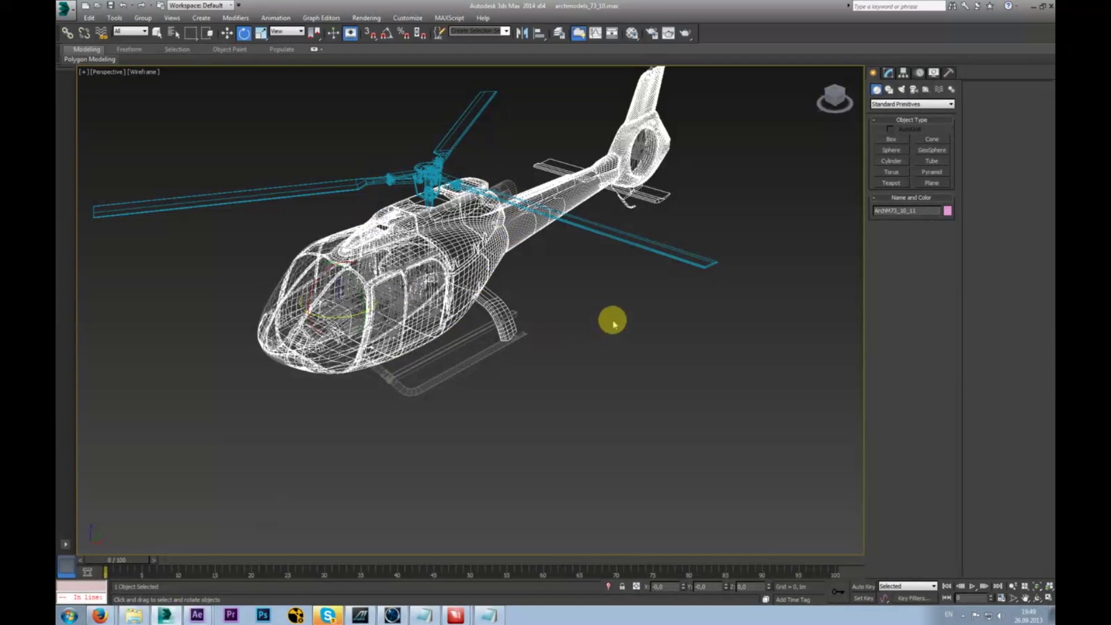
{"action": "key", "text": "m"}
{"action": "left_click", "coordinate": [532, 118]}
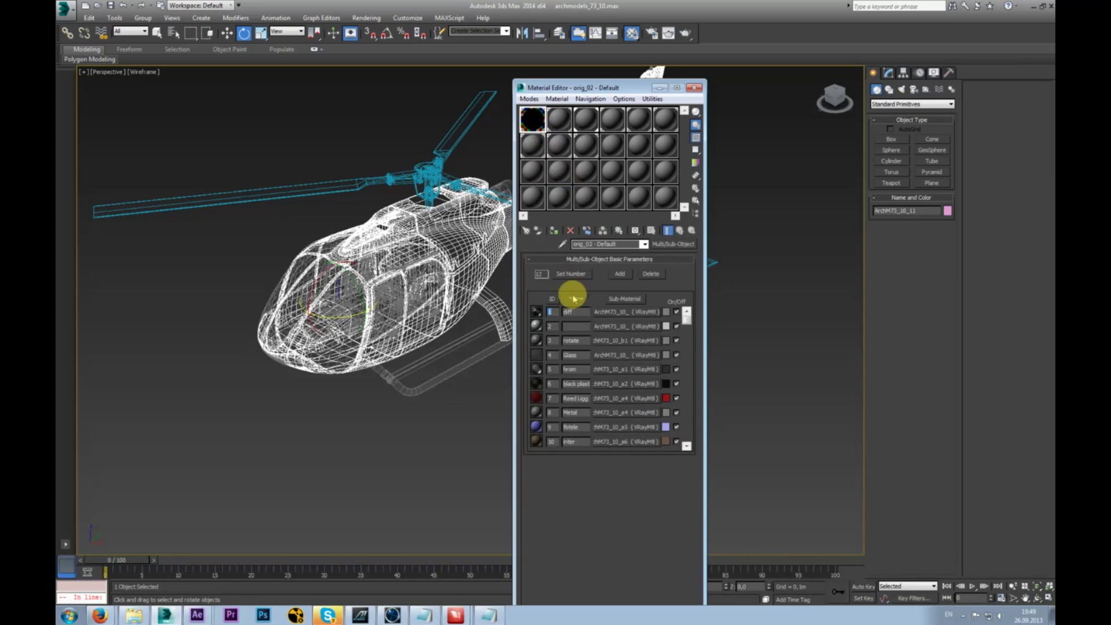
{"action": "left_click", "coordinate": [624, 312]}
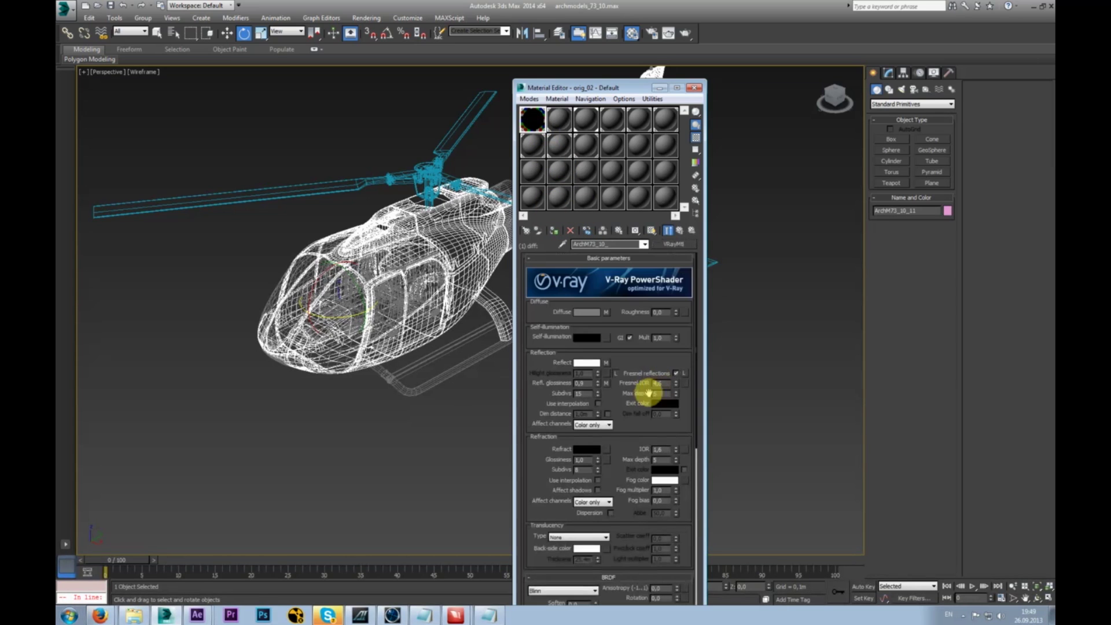
{"action": "left_click", "coordinate": [606, 314]}
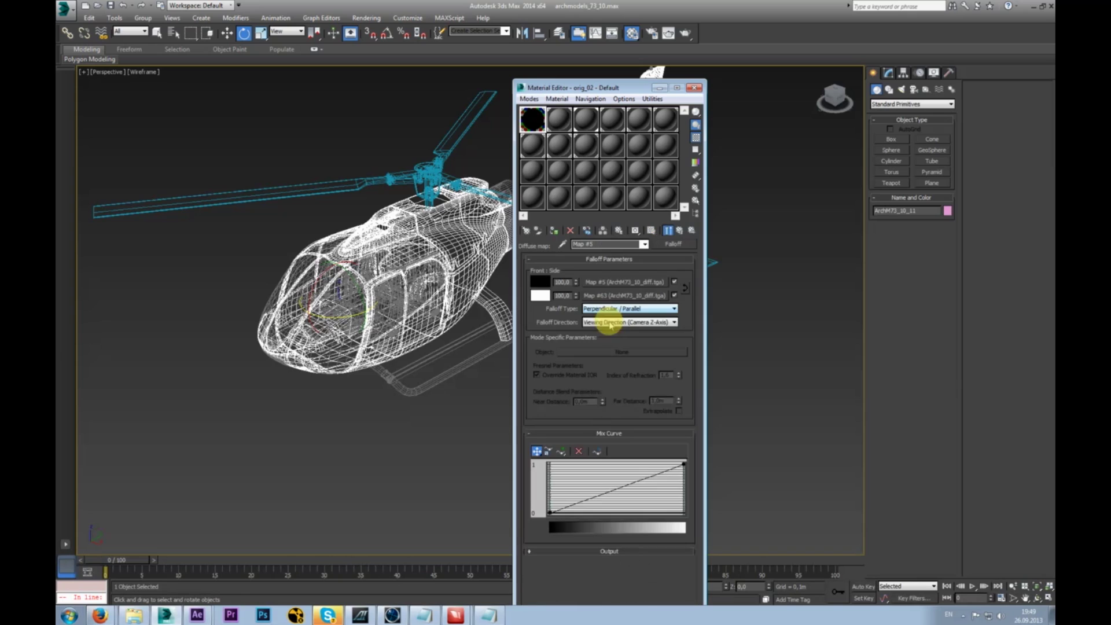
{"action": "left_click", "coordinate": [650, 290]}
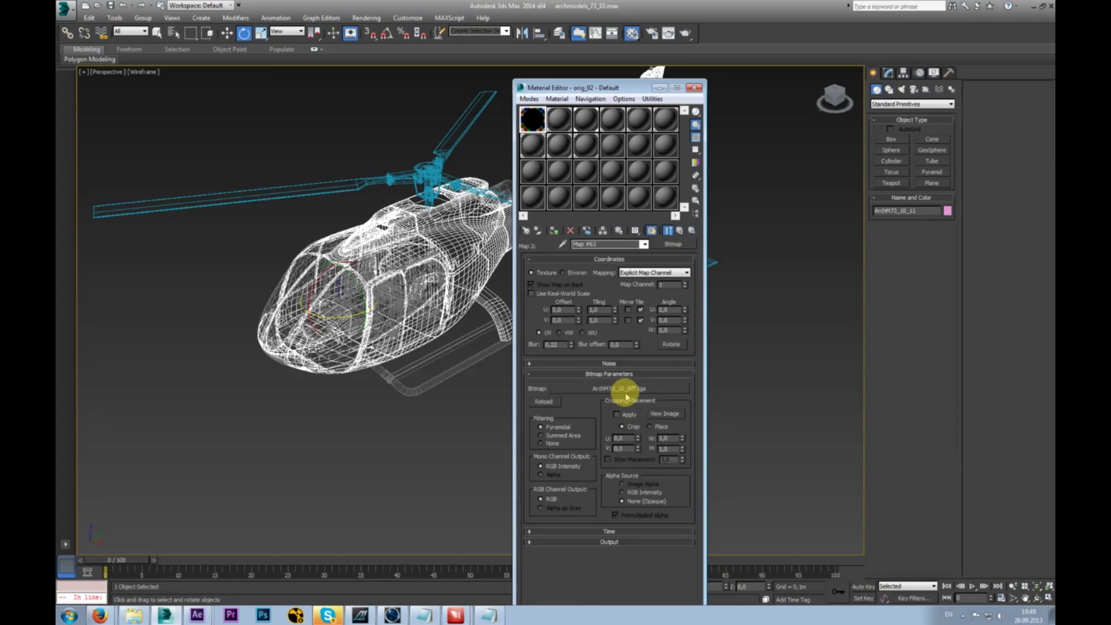
- View the ArchM73_10_diff.tga texture image and close the preview
{"action": "left_click_drag", "start_coordinate": [623, 91], "coordinate": [578, 79]}
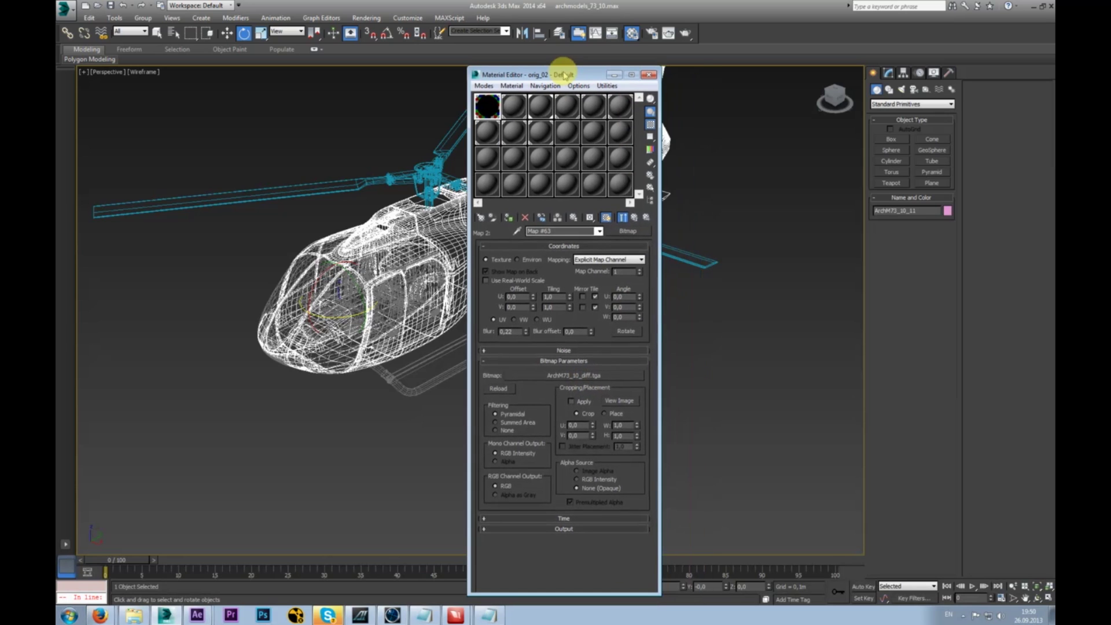
{"action": "left_click", "coordinate": [625, 400]}
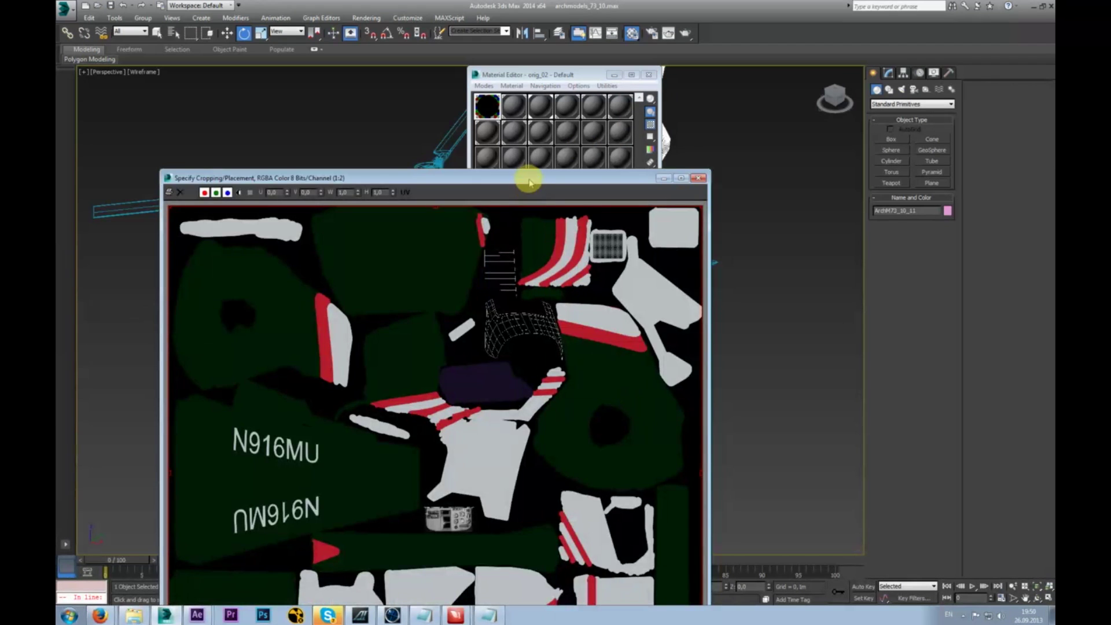
{"action": "left_click_drag", "start_coordinate": [529, 182], "coordinate": [541, 81]}
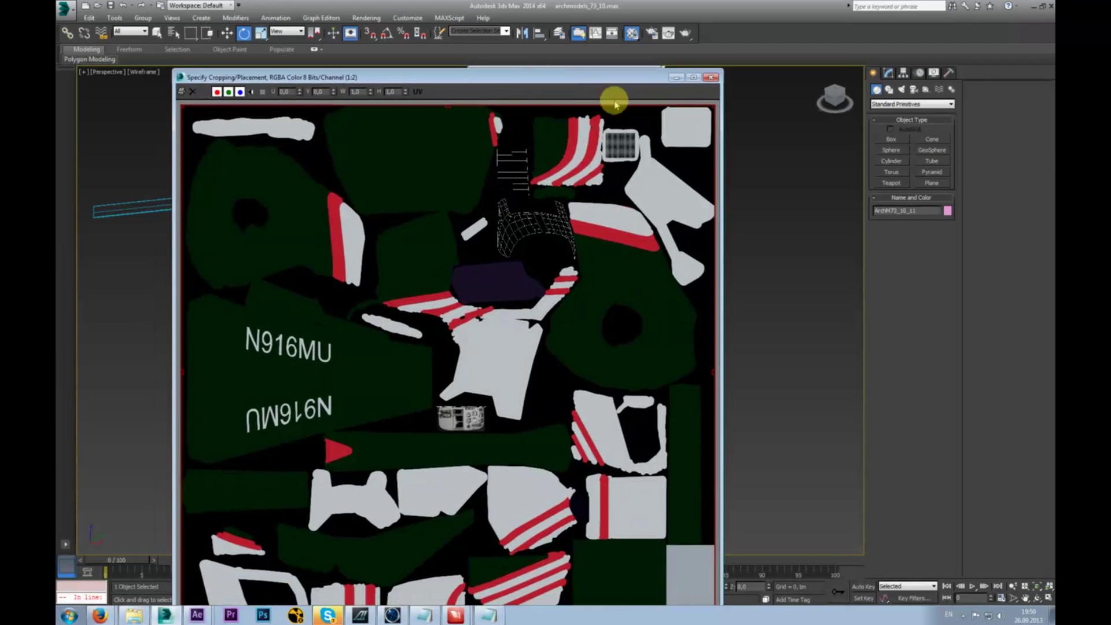
{"action": "left_click", "coordinate": [712, 79]}
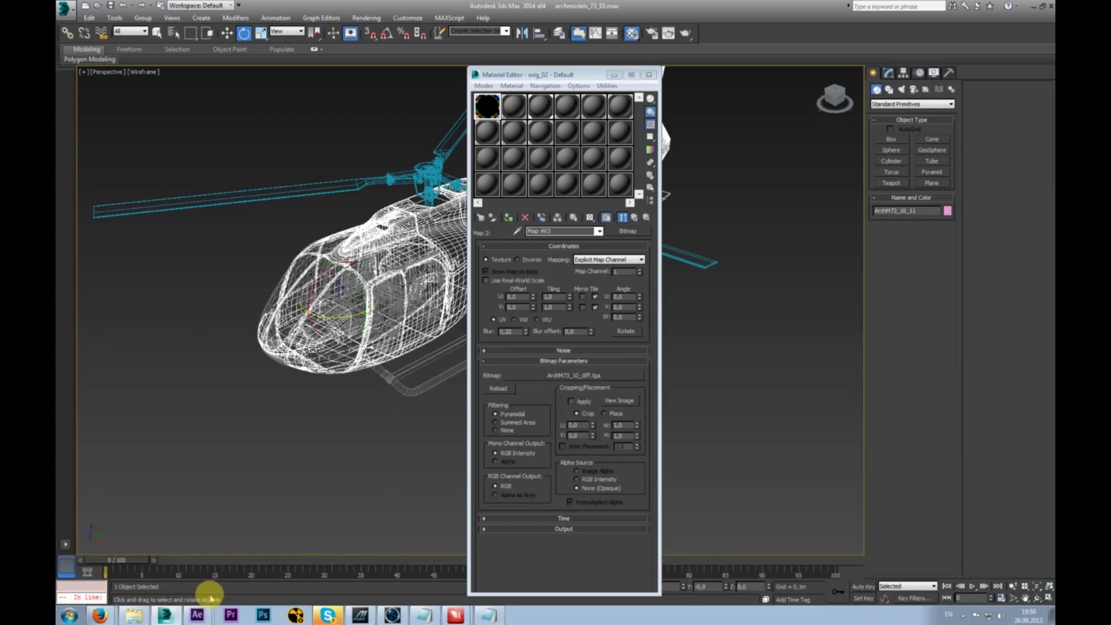
- In the Element scene setup, browse for a diffuse texture for the body material and check the supported image file types
{"action": "left_click", "coordinate": [196, 616]}
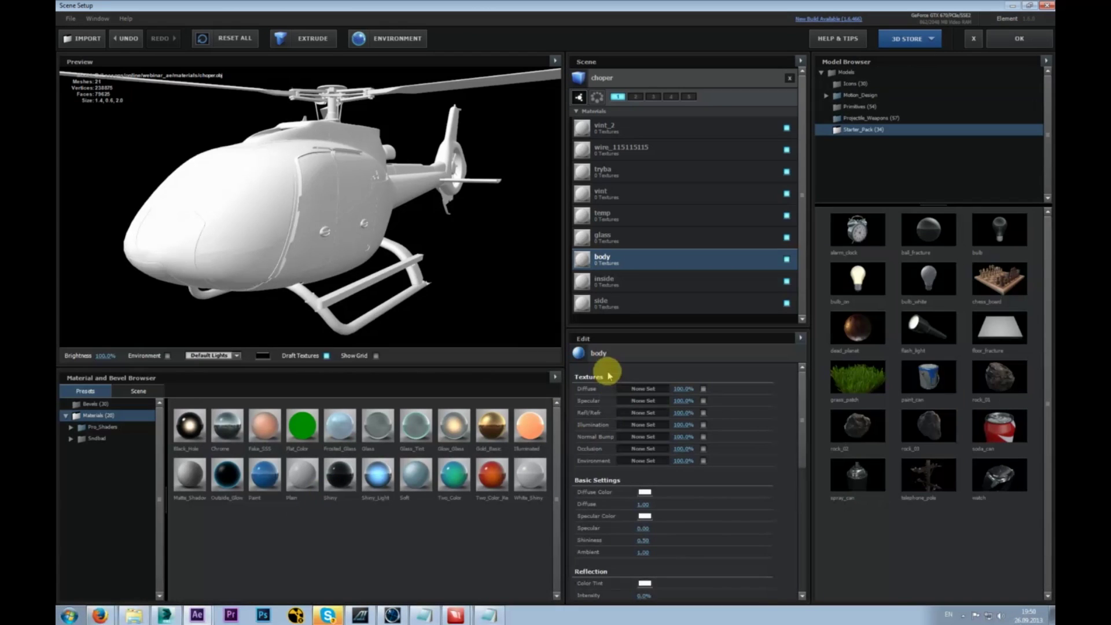
{"action": "mouse_move", "coordinate": [801, 382]}
{"action": "left_mouse_down"}
{"action": "mouse_move", "coordinate": [802, 520]}
{"action": "mouse_move", "coordinate": [806, 364]}
{"action": "left_mouse_up"}
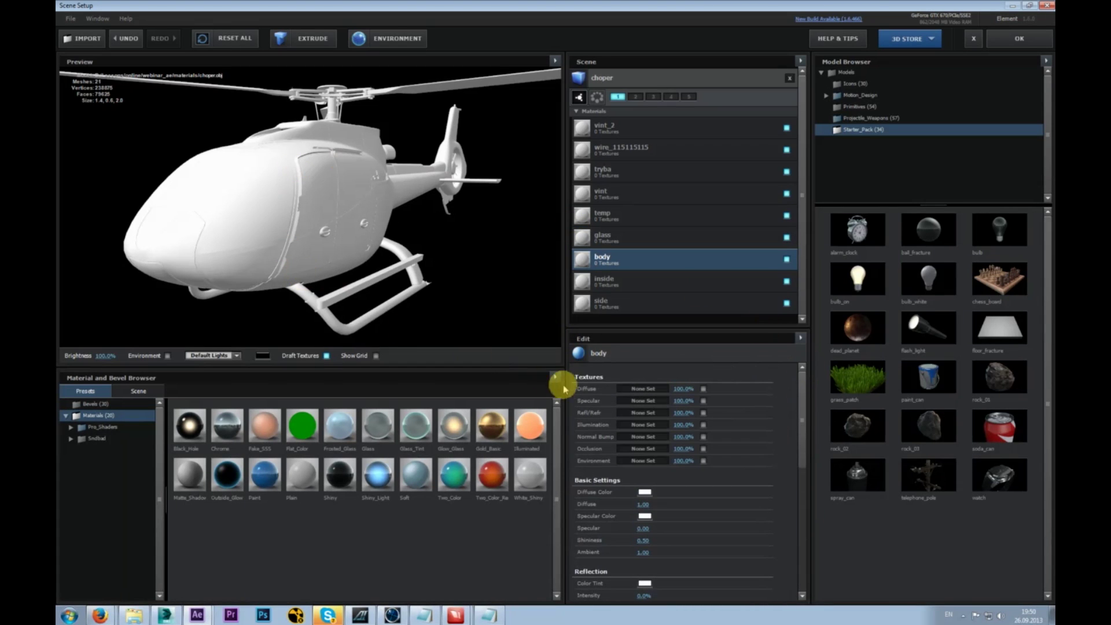
{"action": "left_click", "coordinate": [643, 389]}
{"action": "left_click_drag", "start_coordinate": [676, 317], "coordinate": [645, 203]}
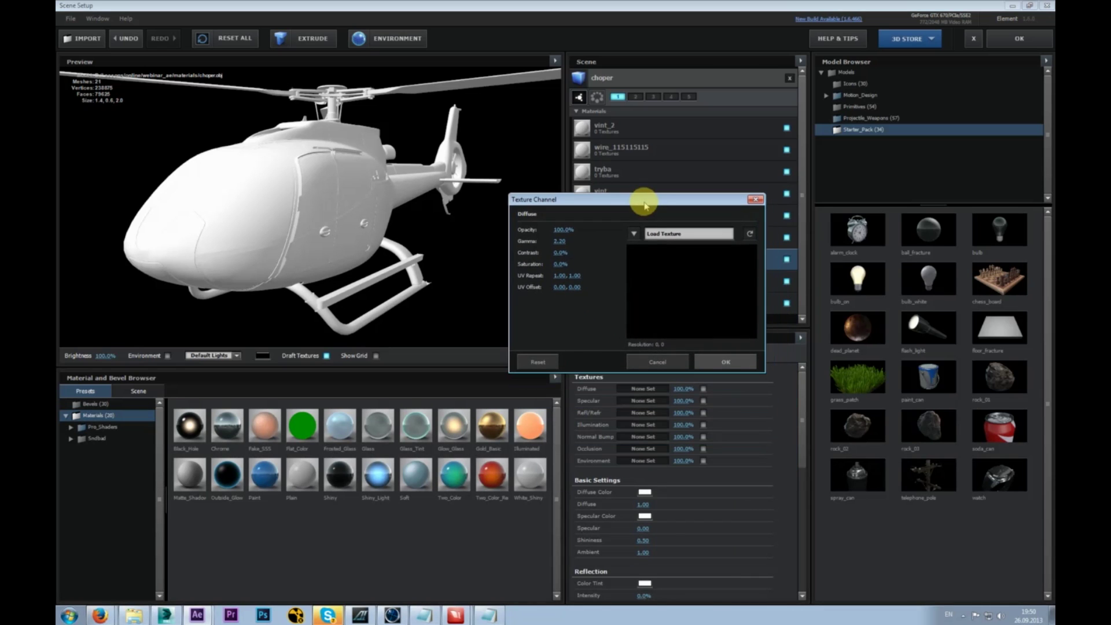
{"action": "left_click", "coordinate": [671, 233]}
{"action": "left_click_drag", "start_coordinate": [694, 215], "coordinate": [617, 185]}
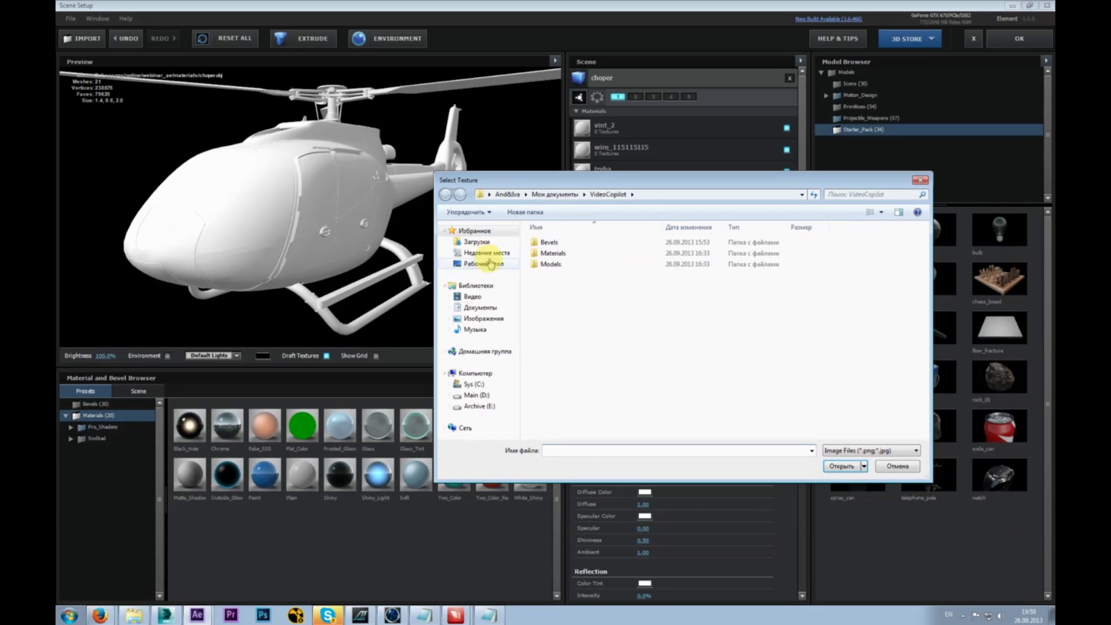
{"action": "left_click", "coordinate": [844, 451]}
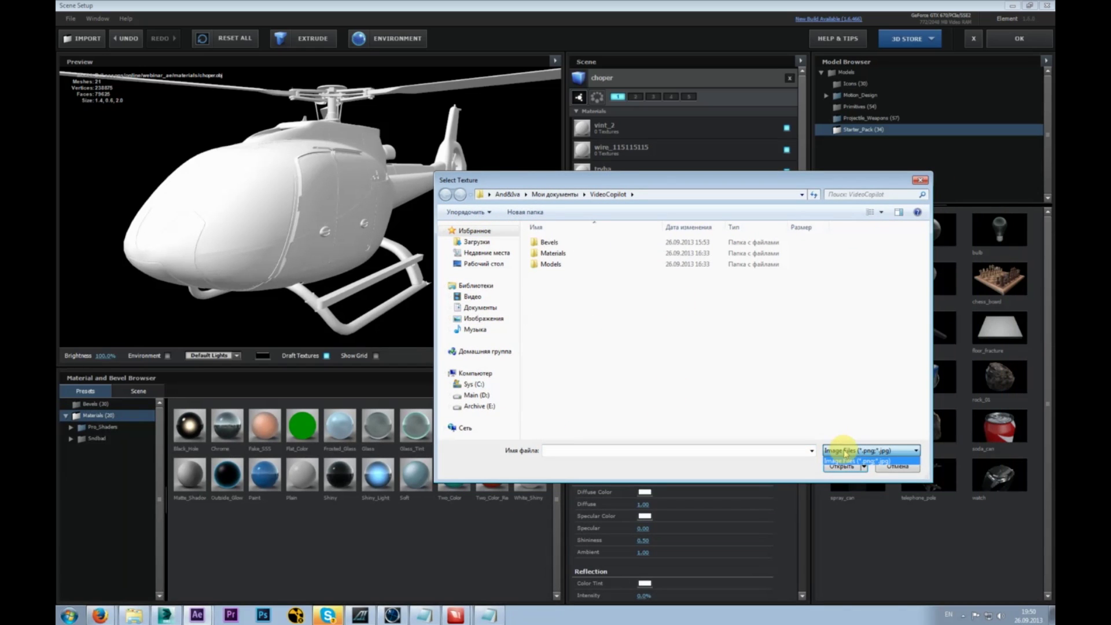
{"action": "left_click", "coordinate": [844, 452]}
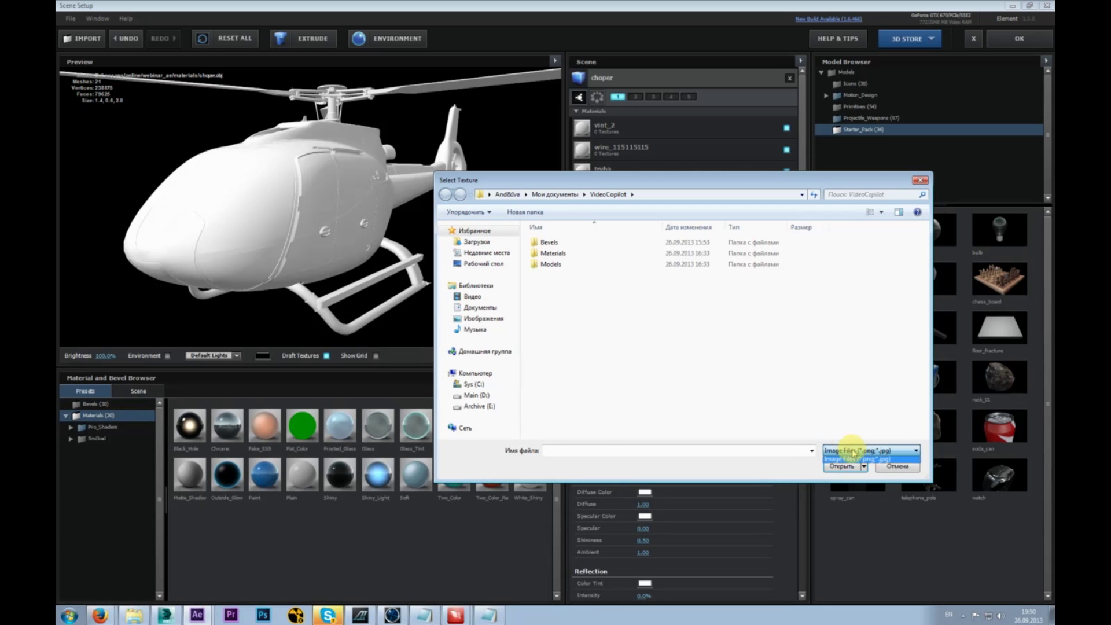
{"action": "left_click_drag", "start_coordinate": [797, 183], "coordinate": [735, 122]}
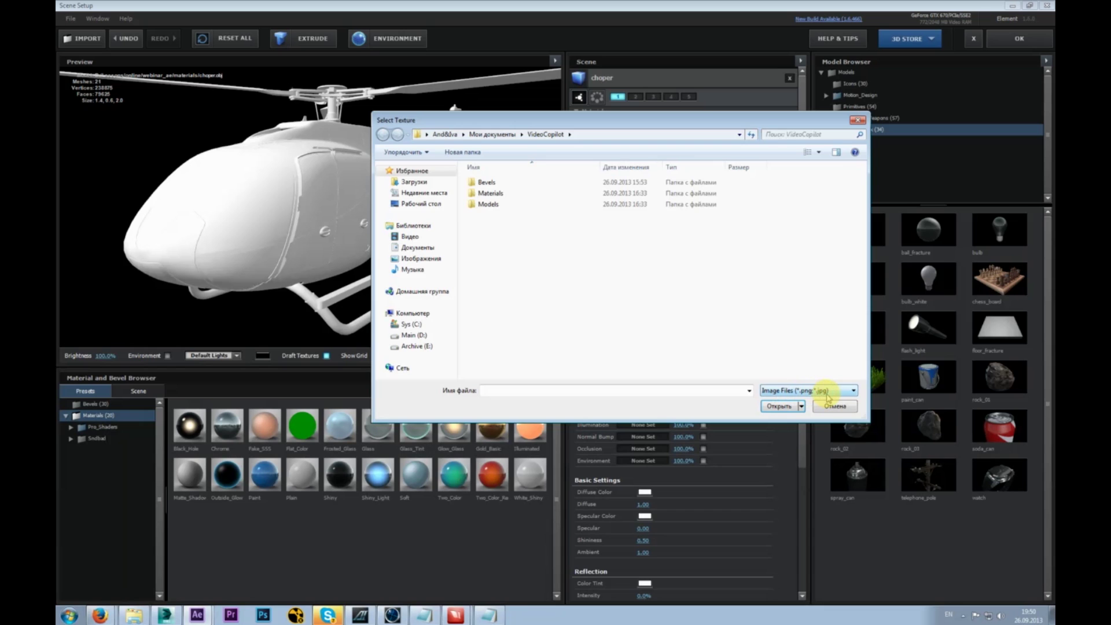
{"action": "left_click_drag", "start_coordinate": [596, 119], "coordinate": [684, 307]}
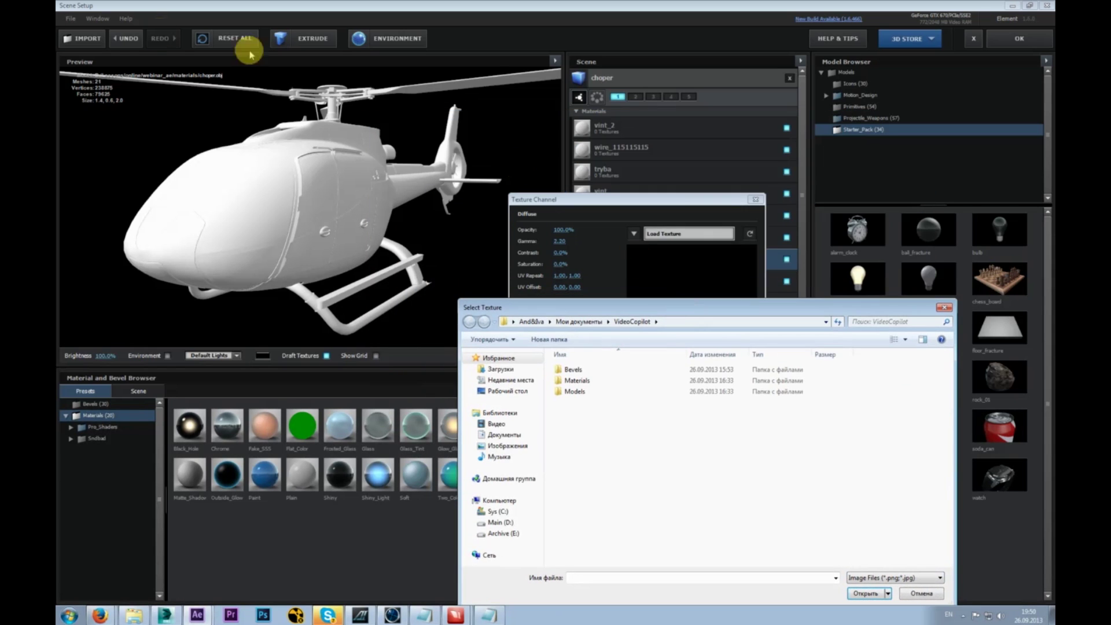
{"action": "left_click_drag", "start_coordinate": [609, 309], "coordinate": [544, 150]}
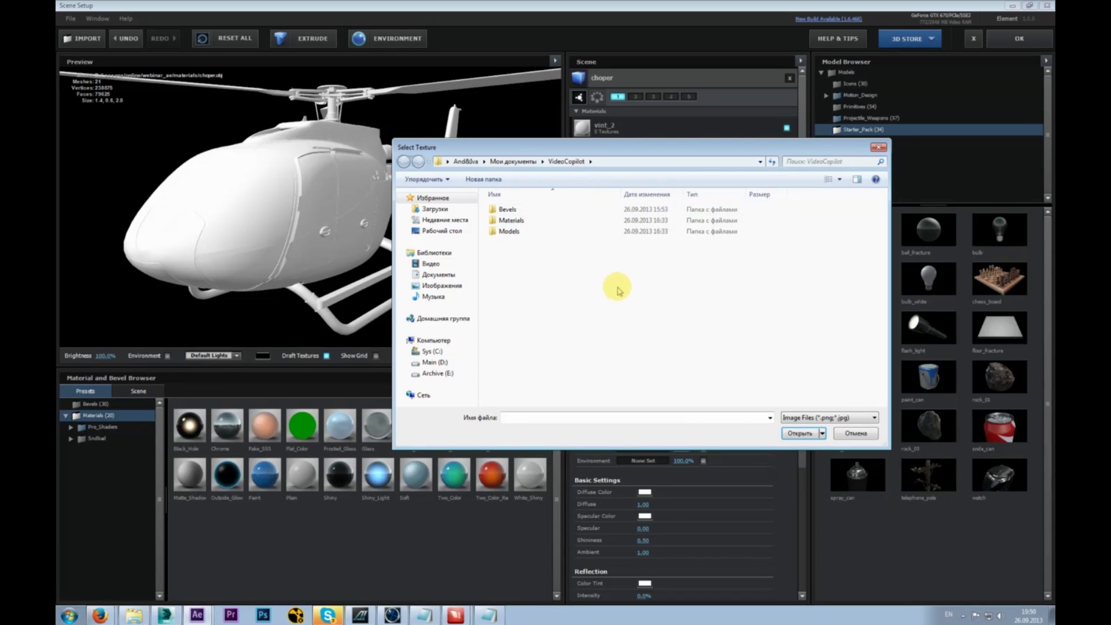
{"action": "left_click_drag", "start_coordinate": [678, 152], "coordinate": [707, 143]}
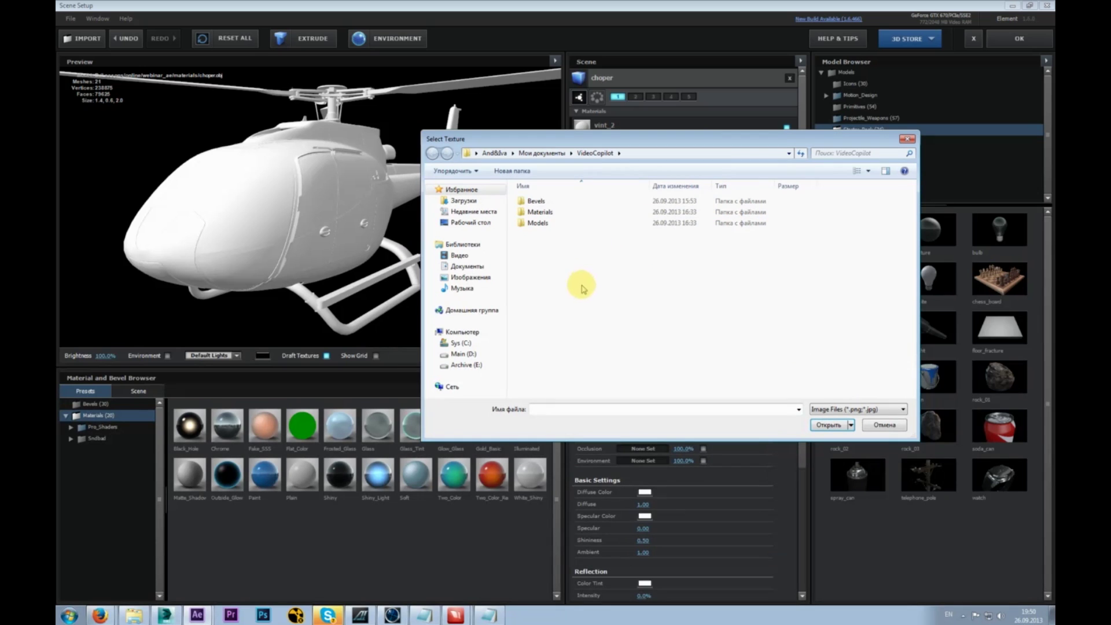
{"action": "left_click_drag", "start_coordinate": [565, 140], "coordinate": [524, 172]}
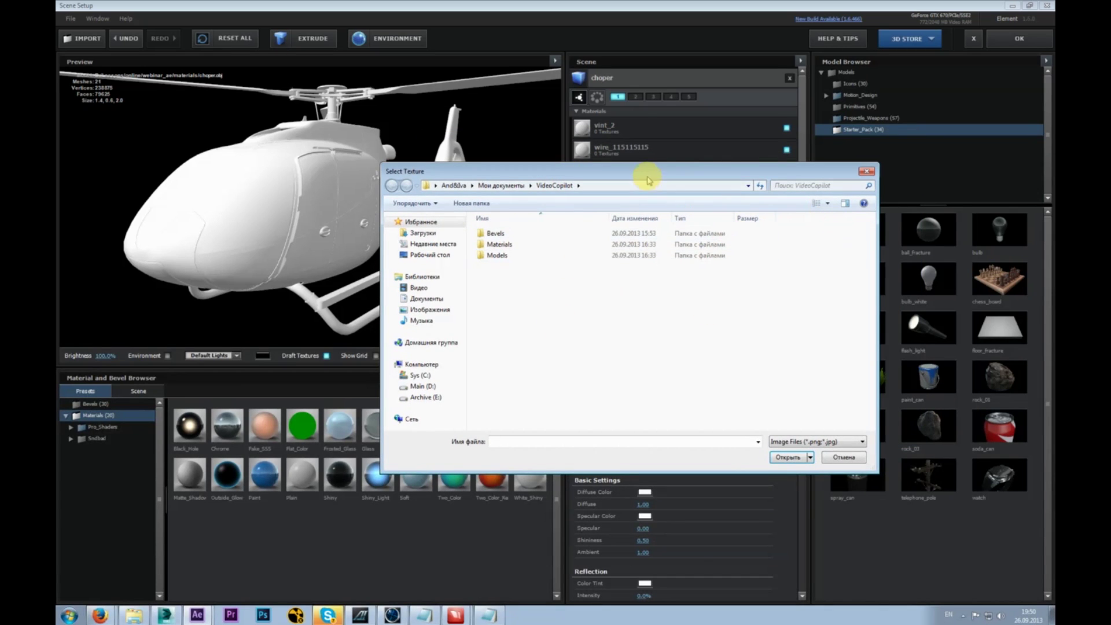
{"action": "left_click_drag", "start_coordinate": [646, 175], "coordinate": [597, 160]}
- Cancel loading the body material's diffuse texture and accept the Element scene setup
{"action": "left_click", "coordinate": [820, 161]}
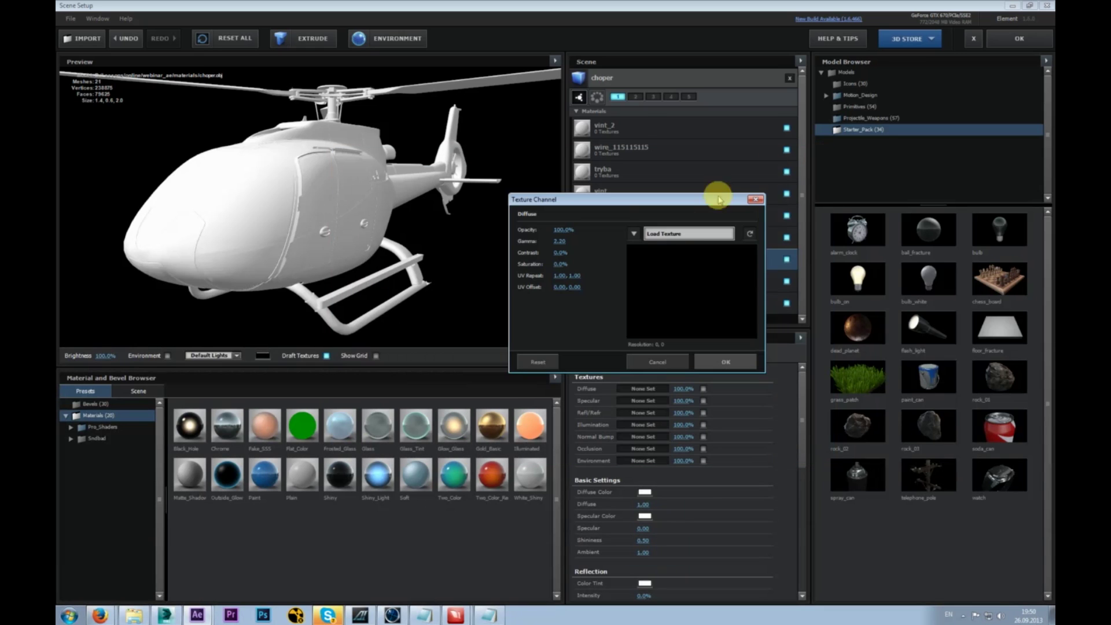
{"action": "left_click_drag", "start_coordinate": [652, 199], "coordinate": [675, 174]}
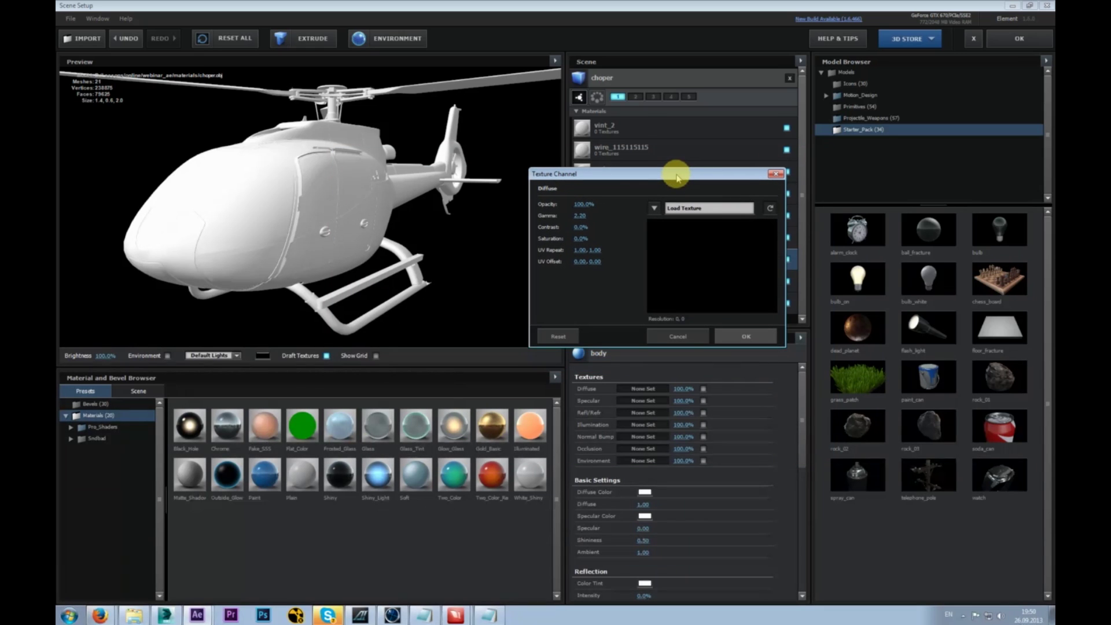
{"action": "left_click", "coordinate": [681, 337]}
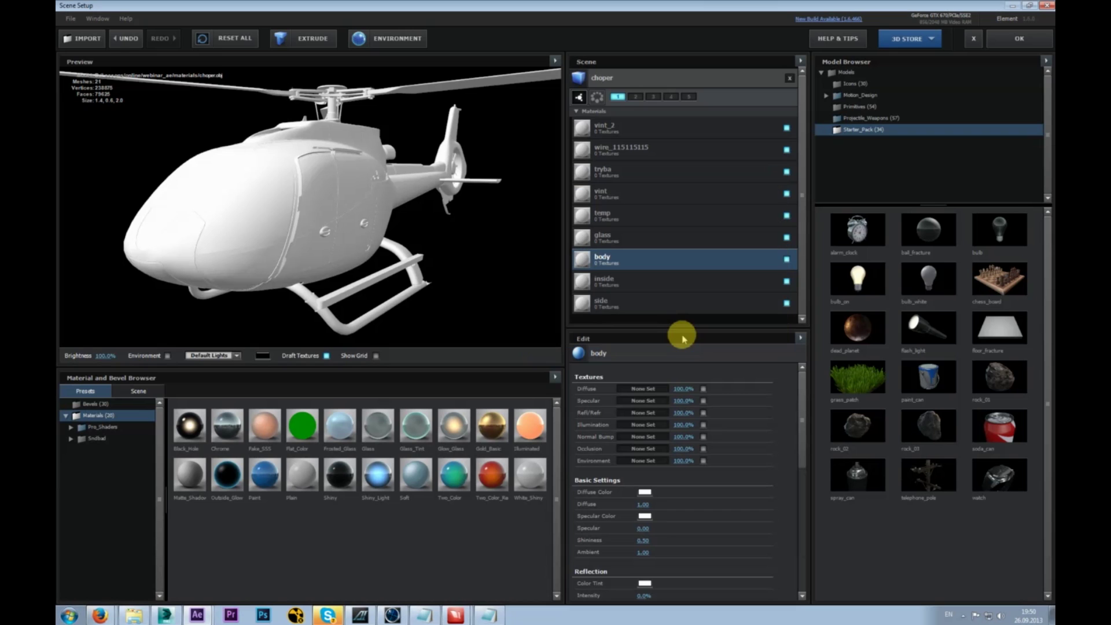
{"action": "left_click", "coordinate": [1003, 39]}
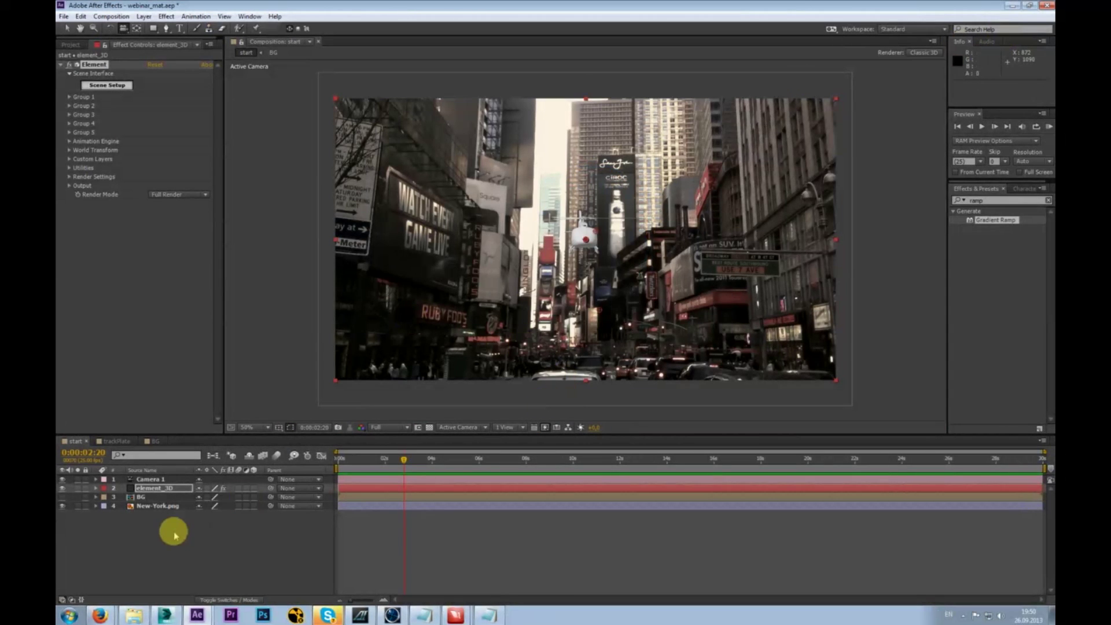
- Select the element_3D layer and hide the Camera 1 and New-York.png layers
{"action": "left_click", "coordinate": [155, 488]}
{"action": "left_click", "coordinate": [63, 479]}
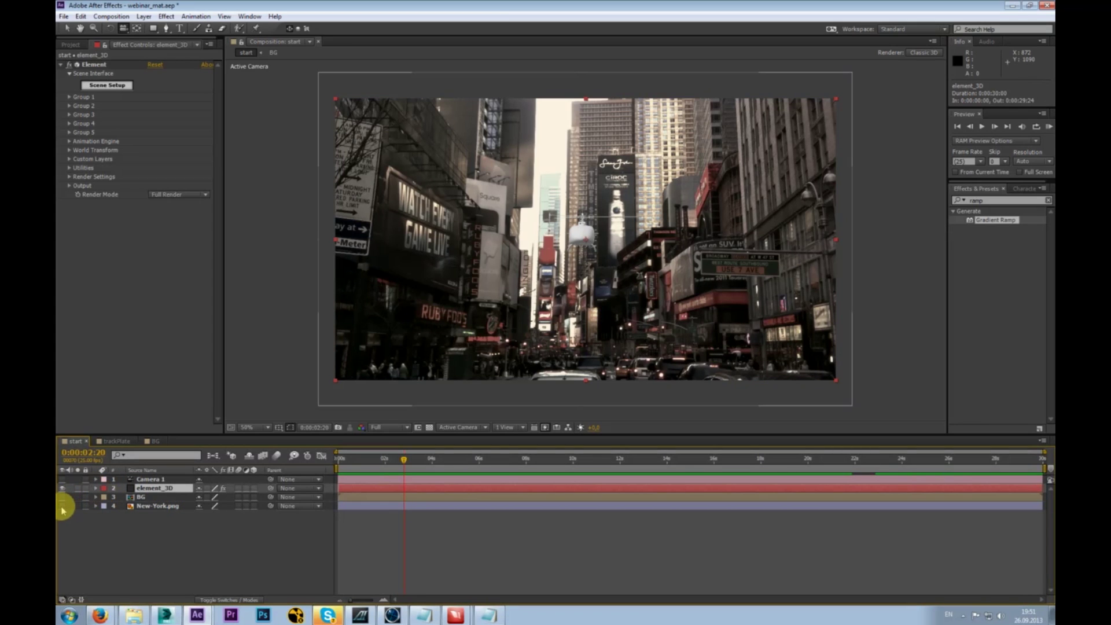
{"action": "left_click", "coordinate": [62, 506]}
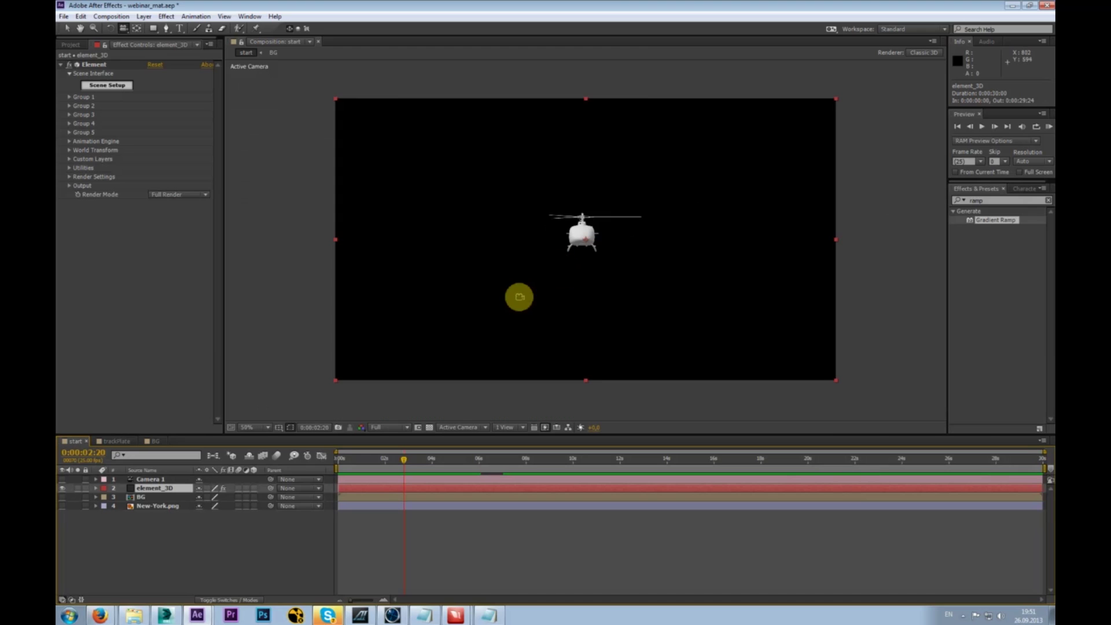
- Activate the Selection tool and select the Element effect on the element_3D layer
{"action": "left_click", "coordinate": [151, 479]}
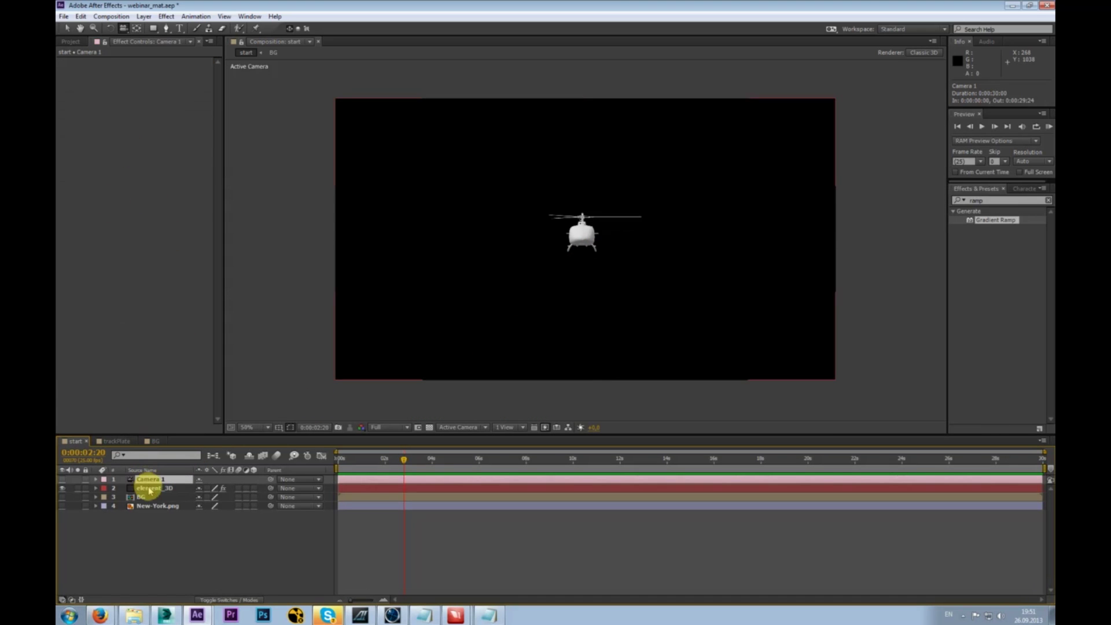
{"action": "left_click", "coordinate": [149, 489]}
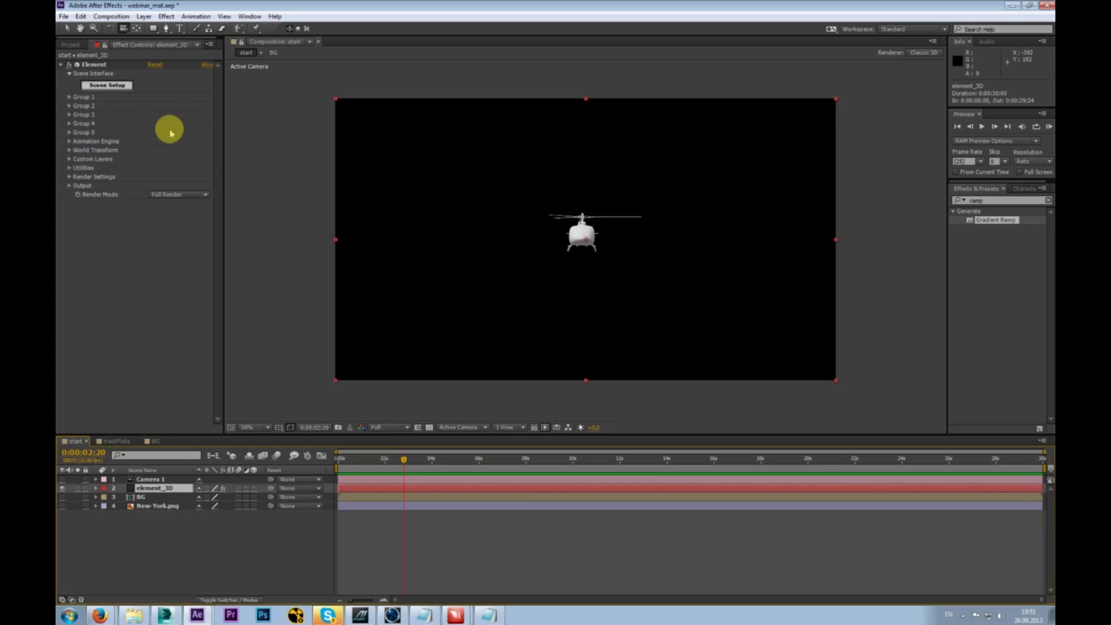
{"action": "left_click", "coordinate": [68, 29]}
{"action": "left_click", "coordinate": [94, 64]}
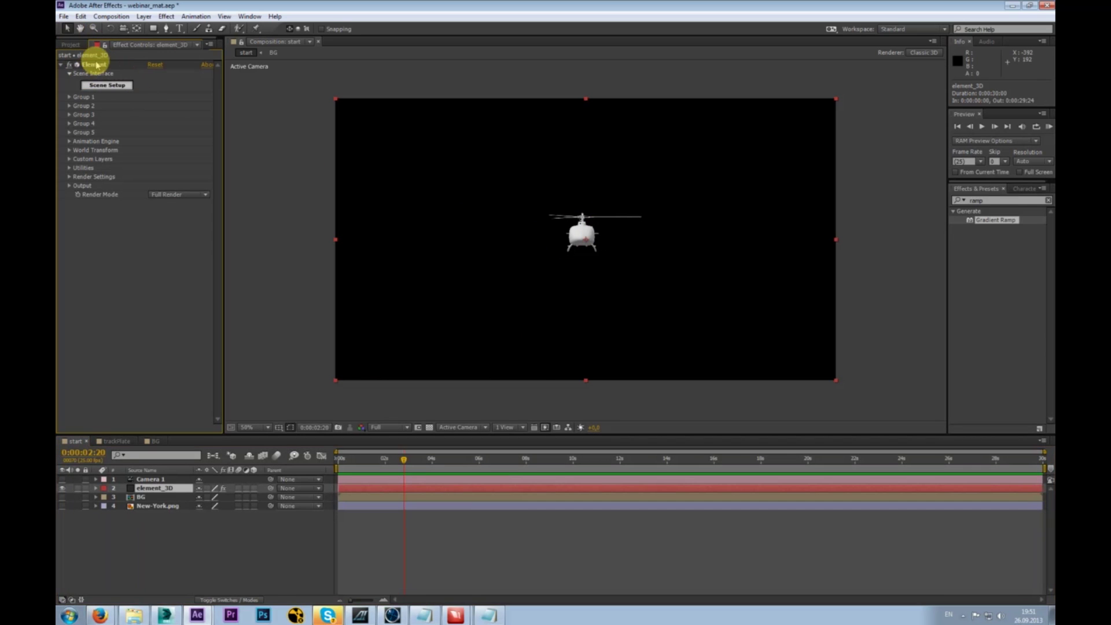
- Reveal the Custom Texture Maps layer slots in the Element effect's Custom Layers settings, keeping Custom Text and Masks collapsed
{"action": "left_click", "coordinate": [70, 159]}
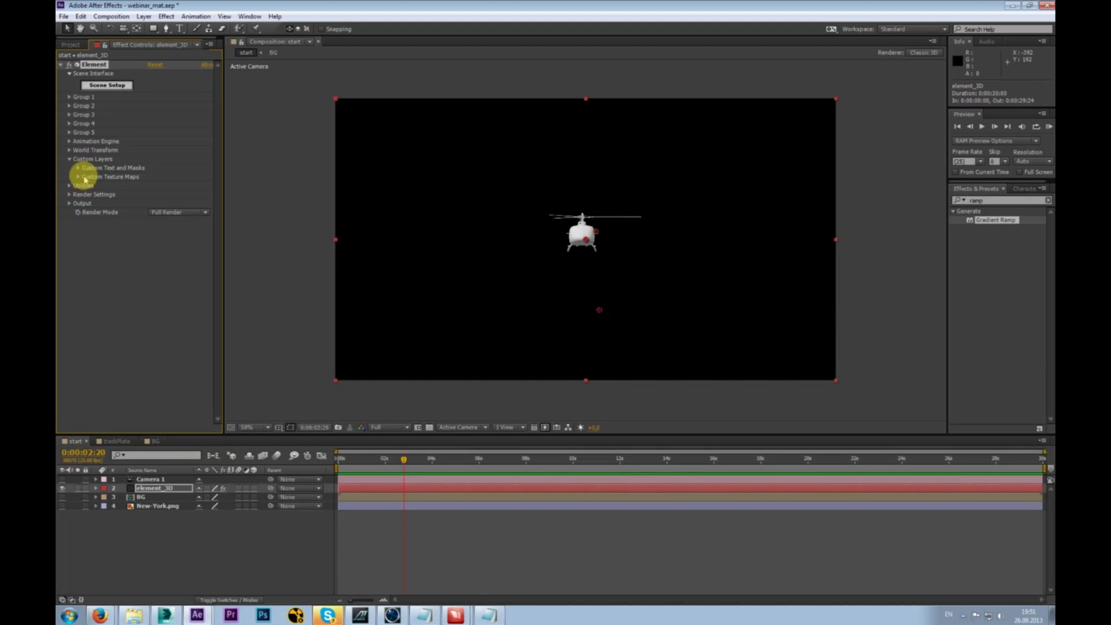
{"action": "left_click", "coordinate": [79, 168]}
{"action": "left_click", "coordinate": [79, 266]}
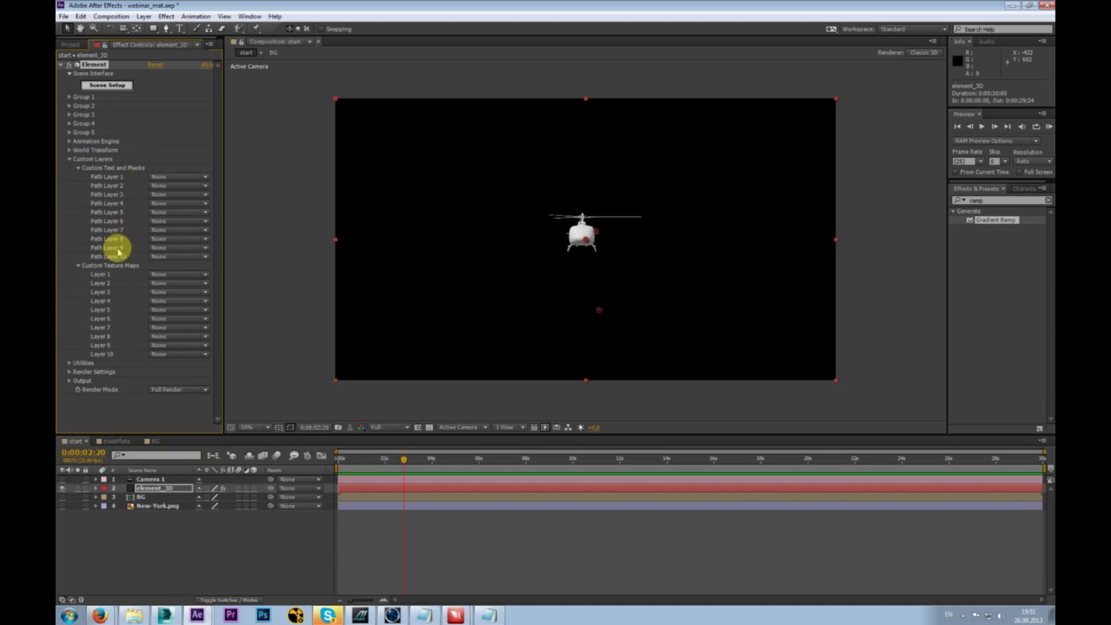
{"action": "left_click", "coordinate": [79, 169]}
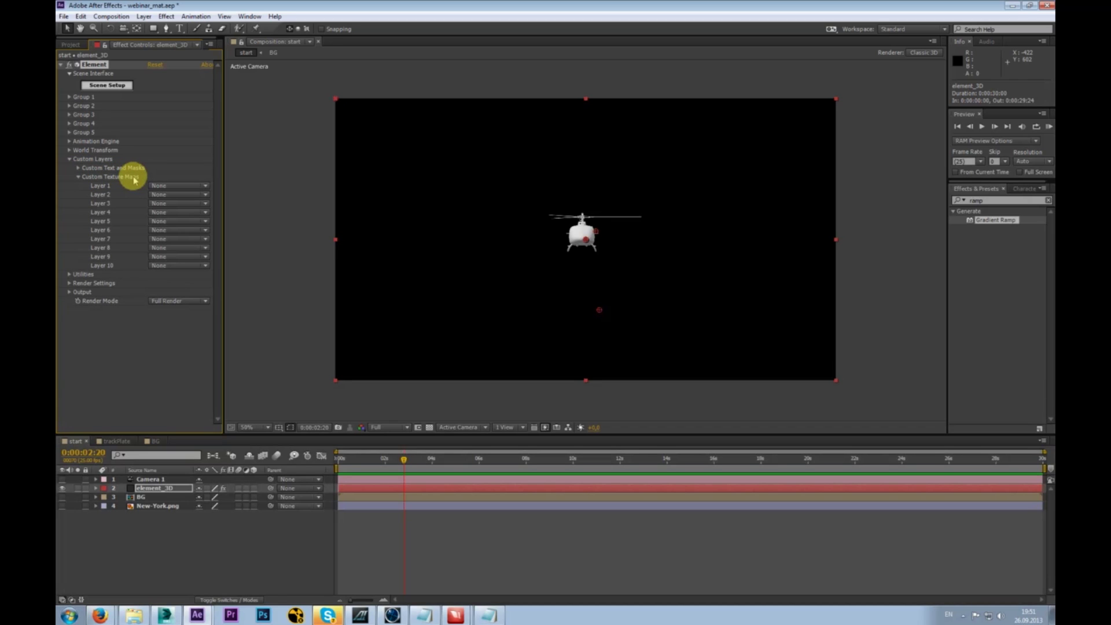
- Preview the ArchM73_10_diff.tga footage, add it as the lowest layer of the start composition and hide that layer
{"action": "left_click", "coordinate": [71, 44]}
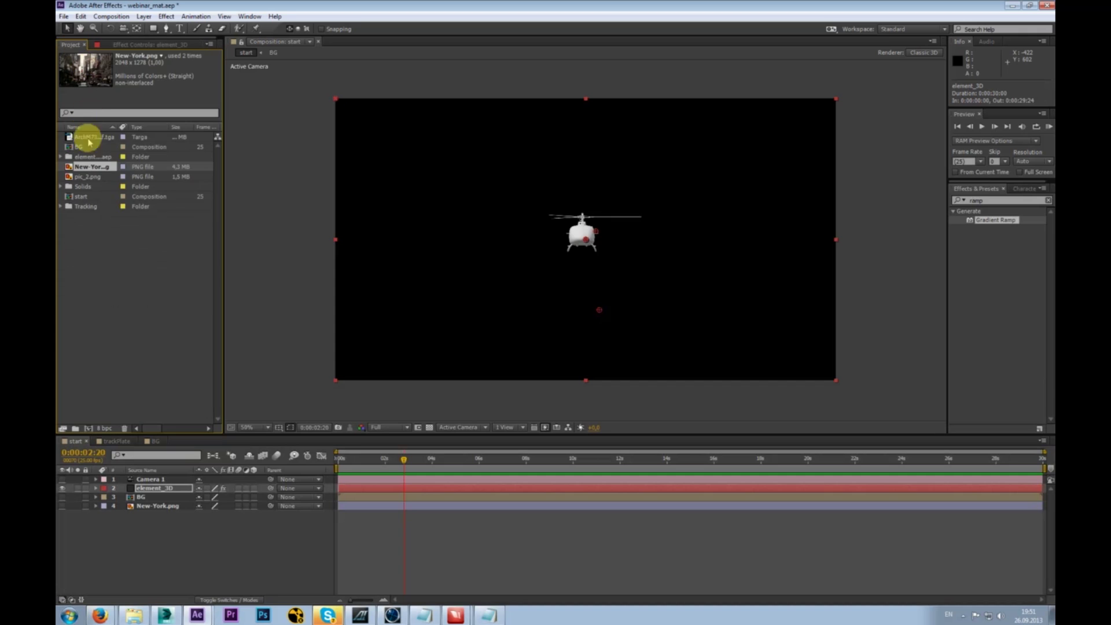
{"action": "left_click", "coordinate": [96, 139]}
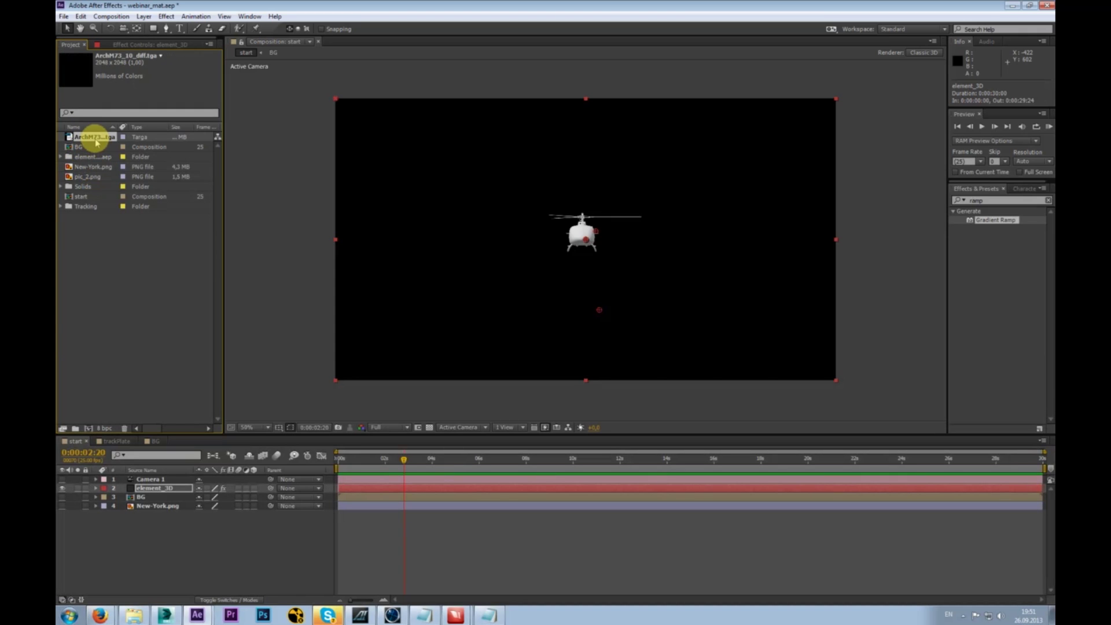
{"action": "double_click", "coordinate": [95, 138]}
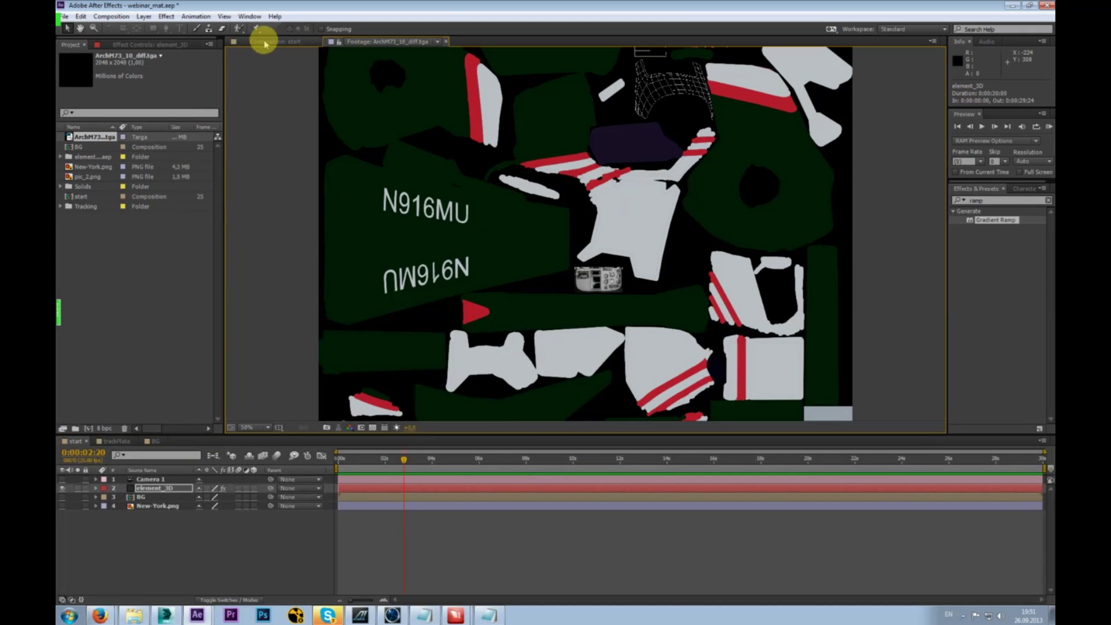
{"action": "left_click", "coordinate": [265, 43]}
{"action": "left_click_drag", "start_coordinate": [103, 141], "coordinate": [141, 550]}
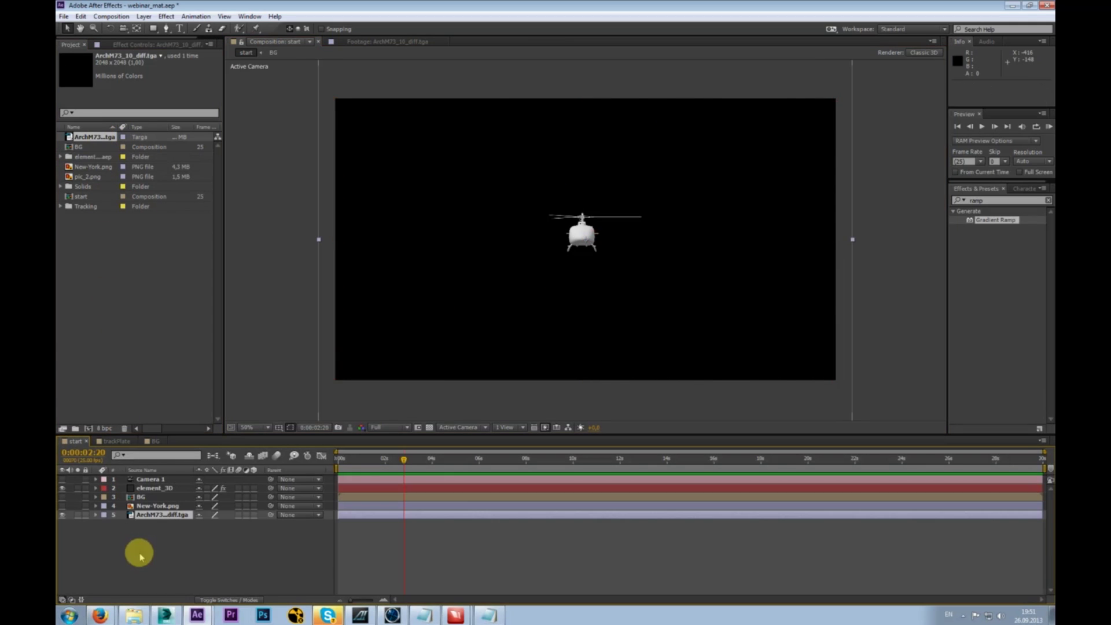
{"action": "left_click", "coordinate": [62, 514]}
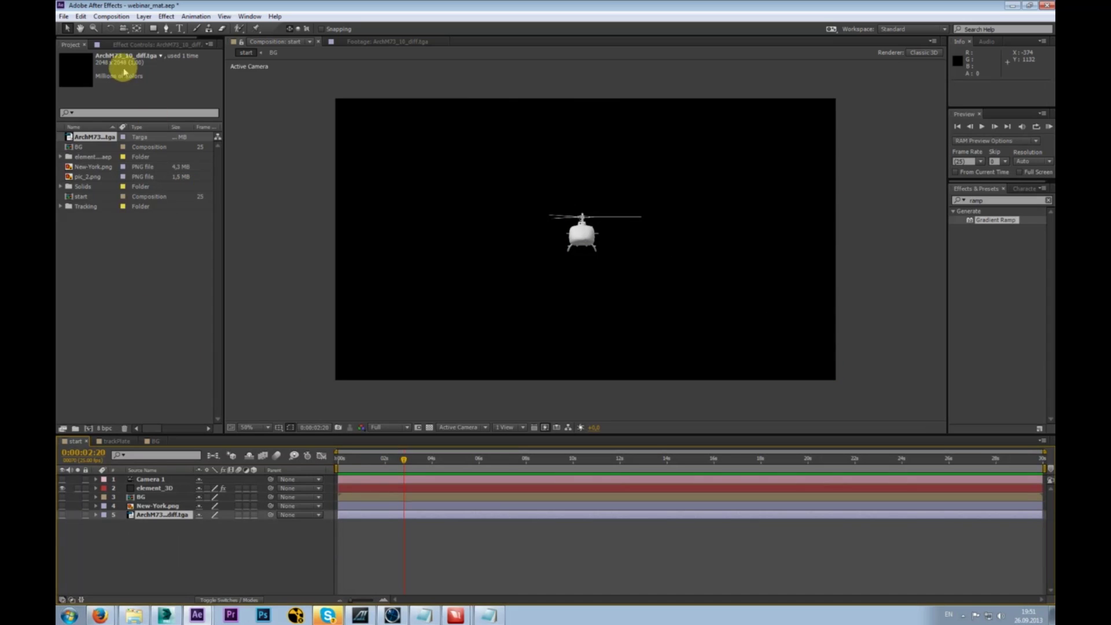
- In the element_3D layer's Custom Texture Maps, assign ArchM73_10_diff.tga to Layer 1
{"action": "left_click", "coordinate": [116, 44]}
{"action": "left_click", "coordinate": [176, 488]}
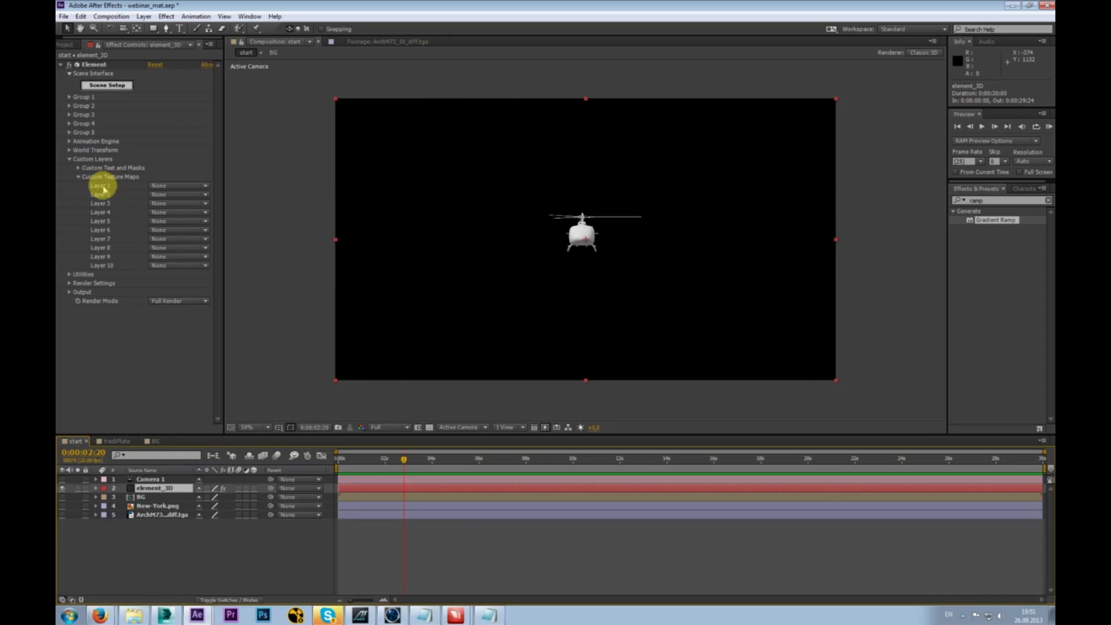
{"action": "left_click", "coordinate": [175, 185]}
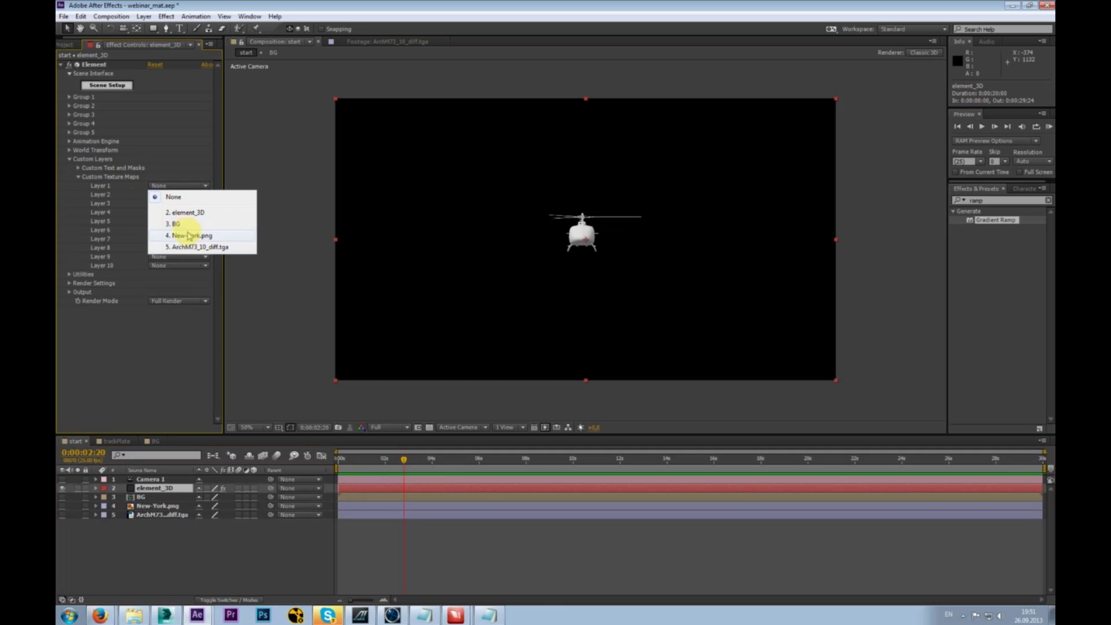
{"action": "left_click", "coordinate": [227, 248]}
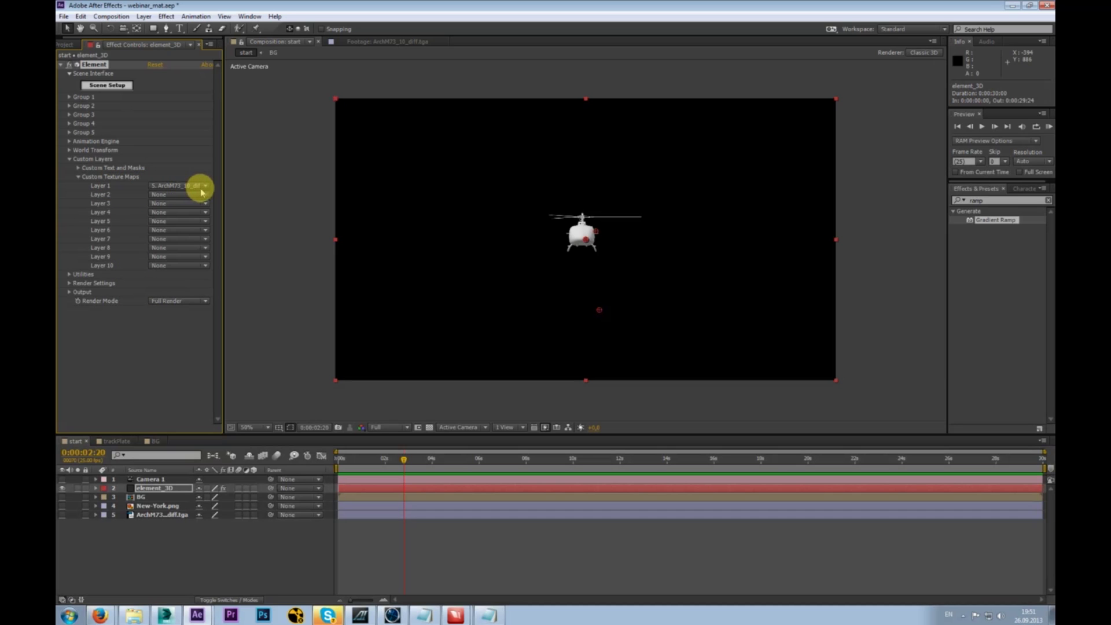
- Open the Element scene setup for element_3D and apply Custom Layer 1 as the body material's diffuse texture
{"action": "left_click", "coordinate": [155, 514]}
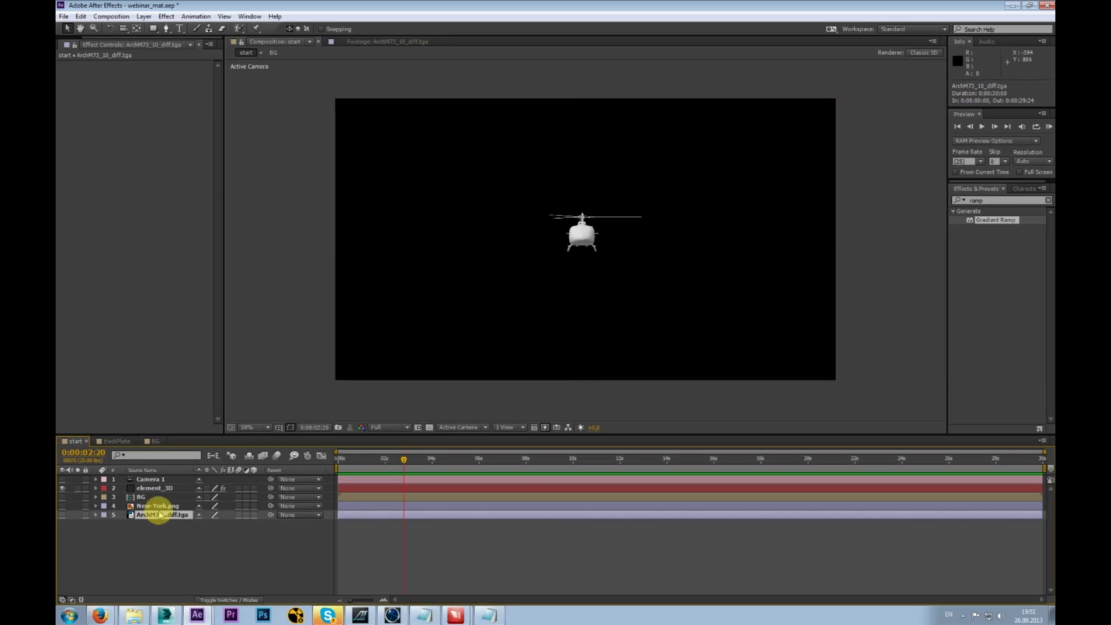
{"action": "left_click", "coordinate": [154, 488]}
{"action": "left_click", "coordinate": [108, 84]}
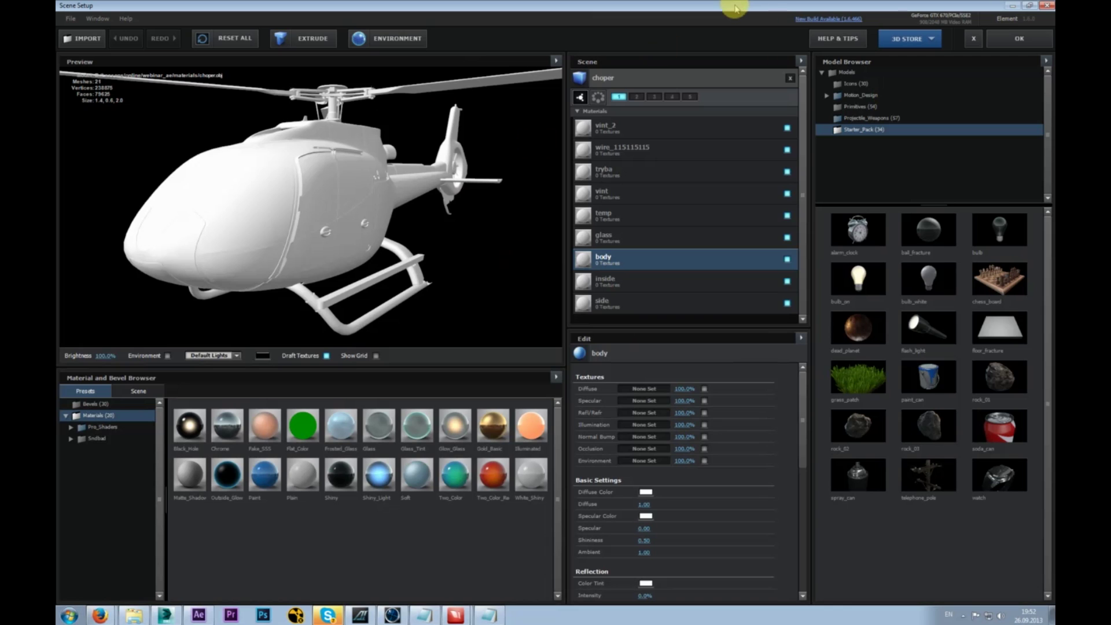
{"action": "scroll", "coordinate": [804, 392], "scroll_direction": "down", "scroll_amount": 1}
{"action": "scroll", "coordinate": [804, 391], "scroll_direction": "up", "scroll_amount": 1}
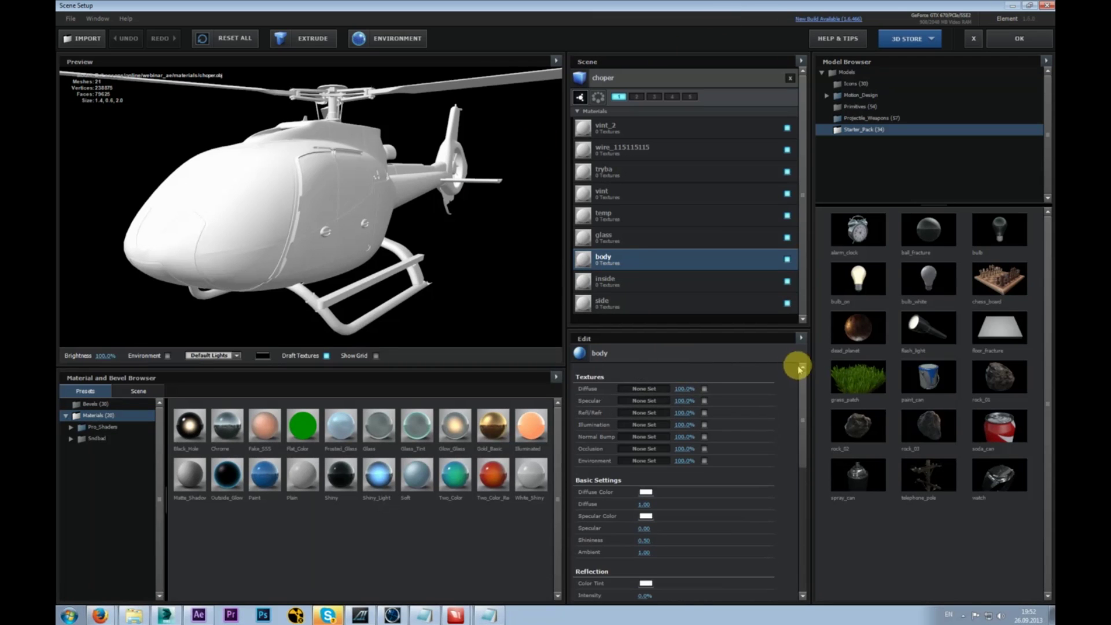
{"action": "left_click", "coordinate": [637, 388]}
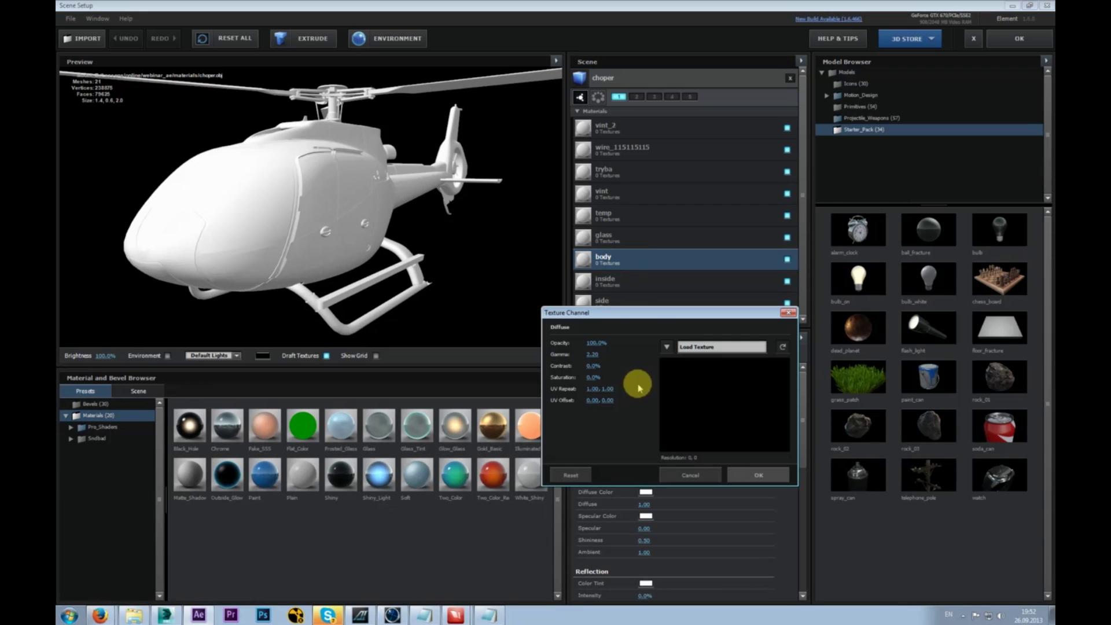
{"action": "left_click", "coordinate": [667, 348]}
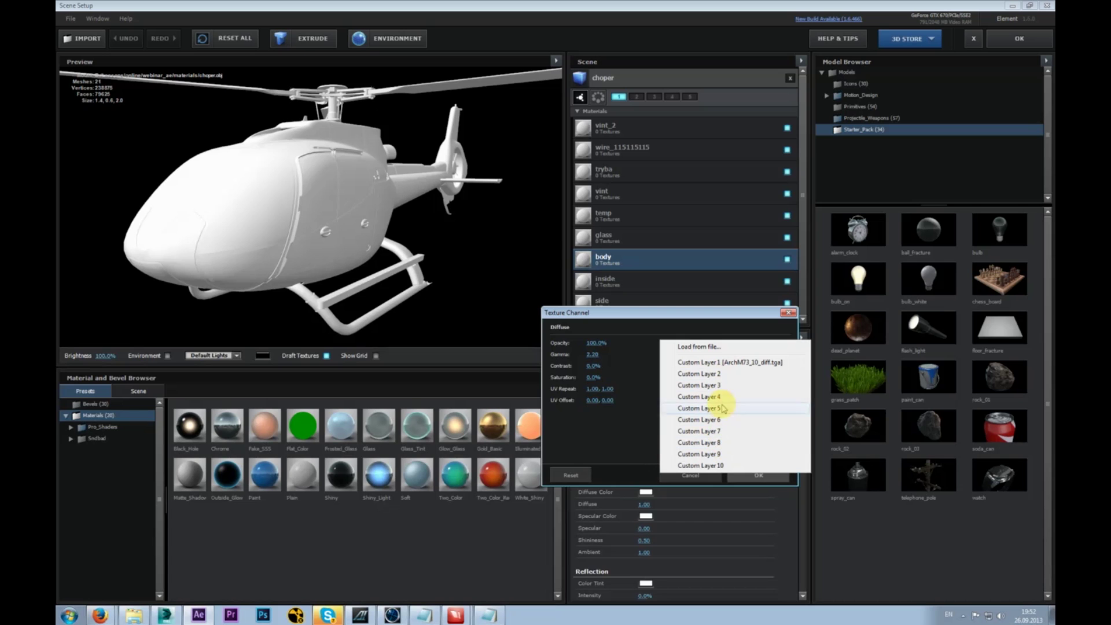
{"action": "left_click", "coordinate": [734, 363]}
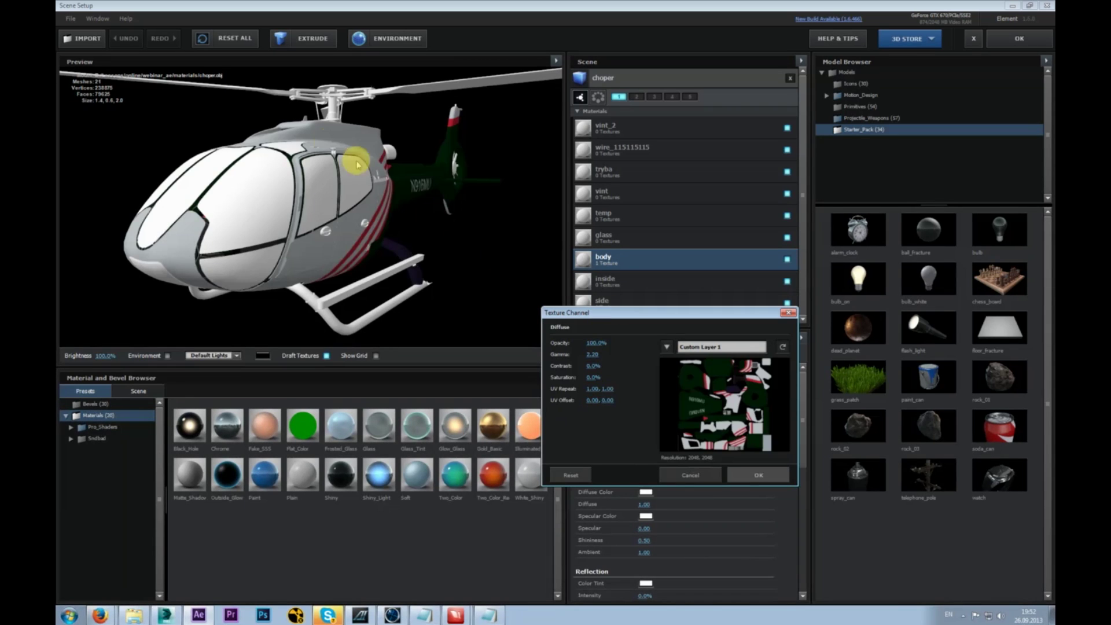
{"action": "left_click", "coordinate": [759, 482]}
- Try a reflection intensity of 100% on the helicopter's body material
{"action": "left_click_drag", "start_coordinate": [393, 240], "coordinate": [308, 247]}
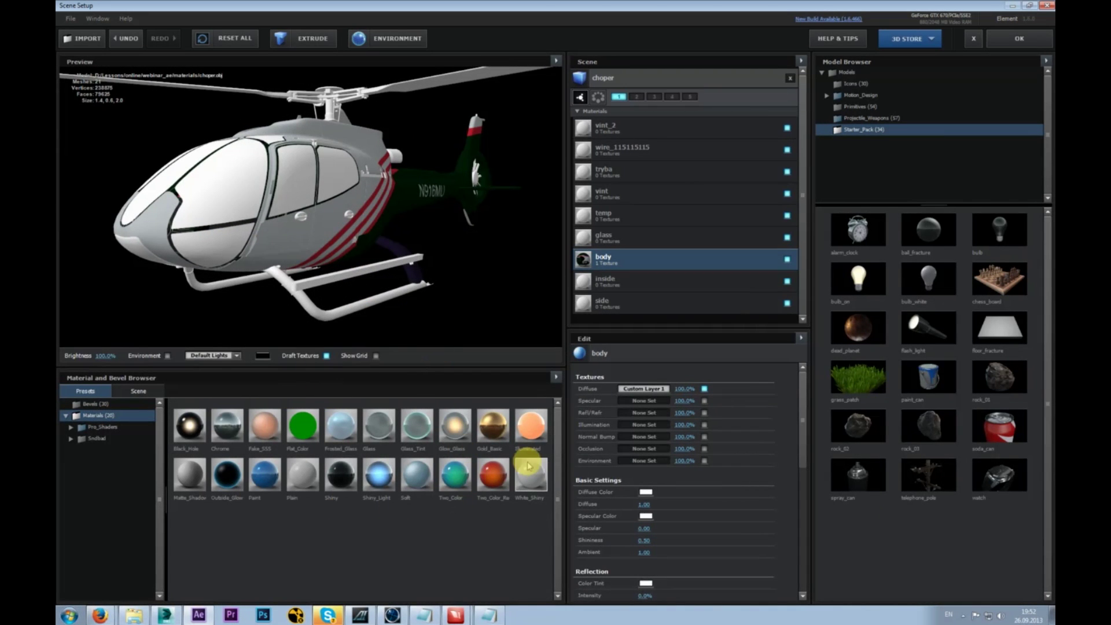
{"action": "mouse_move", "coordinate": [799, 376]}
{"action": "left_mouse_down"}
{"action": "mouse_move", "coordinate": [804, 519]}
{"action": "mouse_move", "coordinate": [800, 376]}
{"action": "left_mouse_up"}
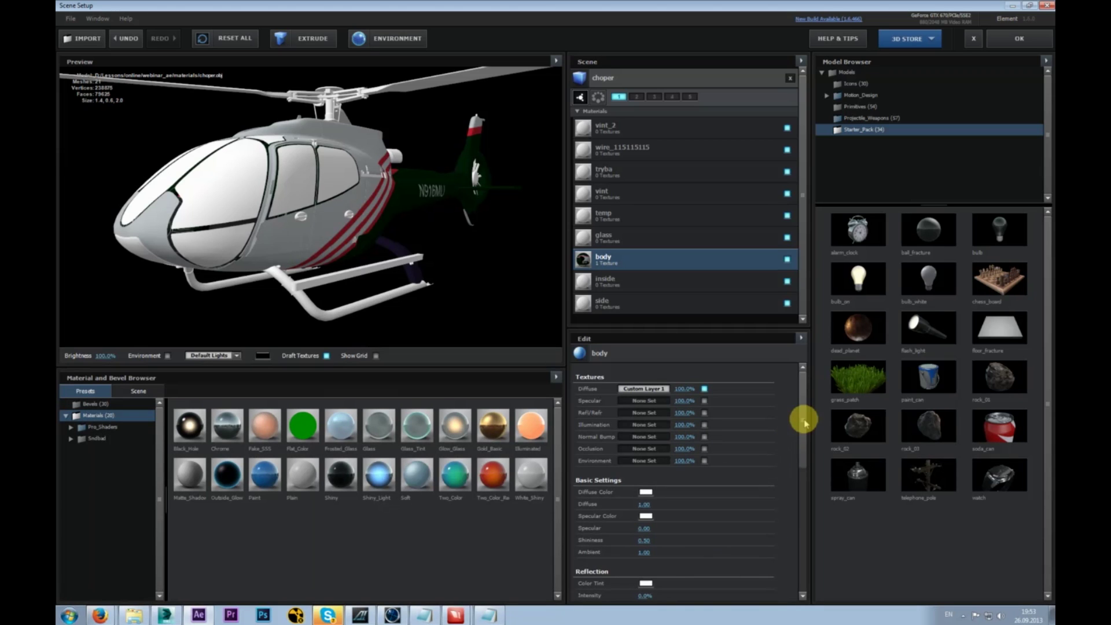
{"action": "mouse_move", "coordinate": [373, 223]}
{"action": "left_mouse_down"}
{"action": "mouse_move", "coordinate": [324, 228]}
{"action": "mouse_move", "coordinate": [373, 229]}
{"action": "left_mouse_up"}
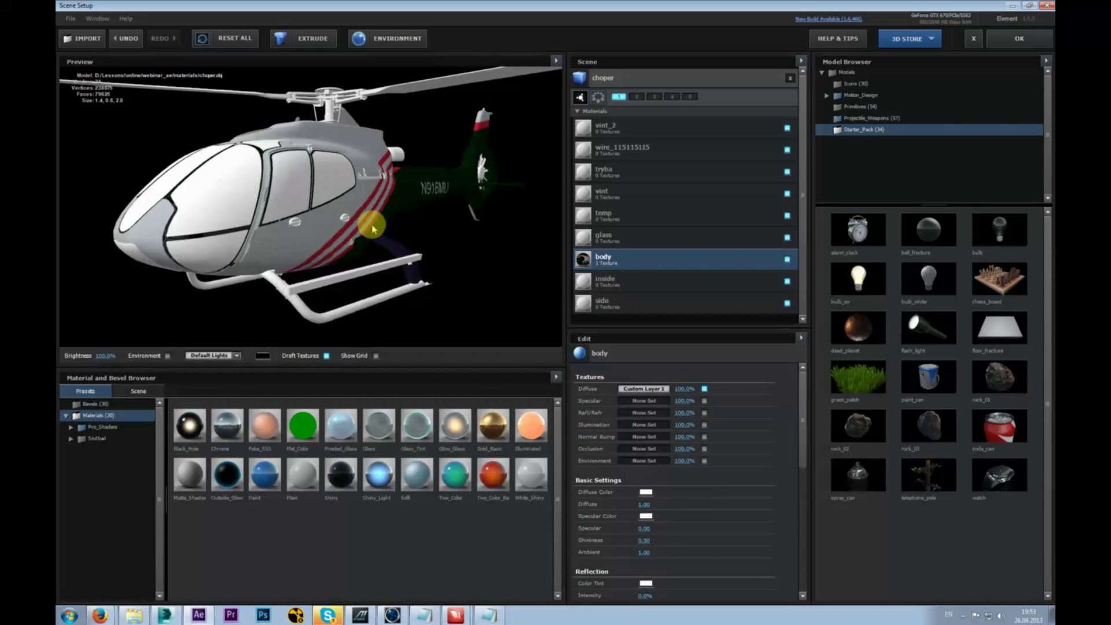
{"action": "scroll", "coordinate": [798, 422], "scroll_direction": "down", "scroll_amount": 2}
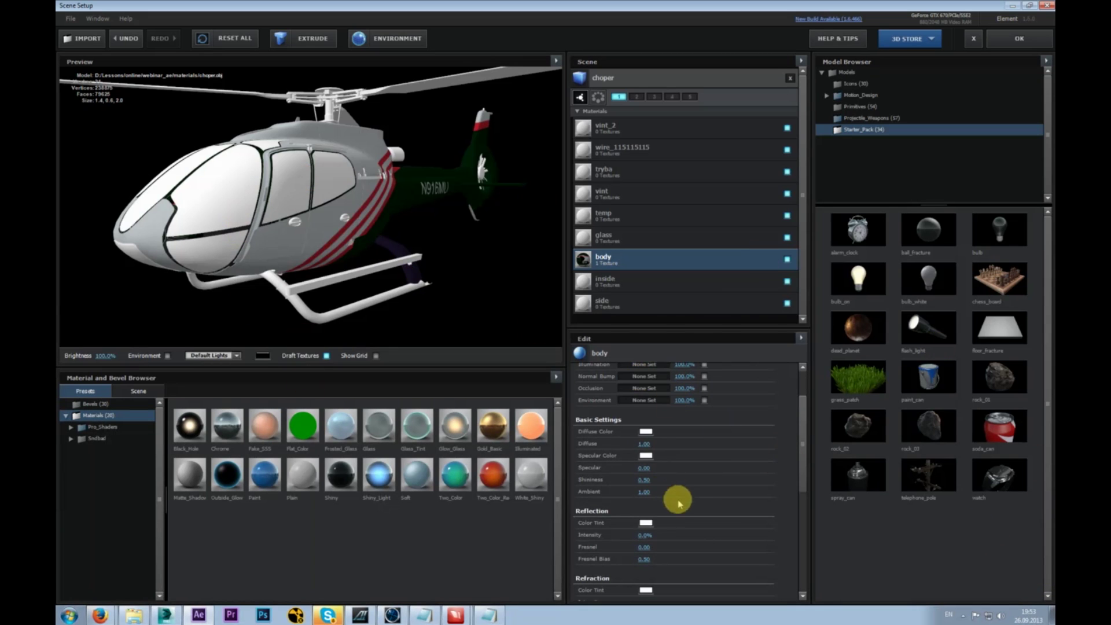
{"action": "left_click_drag", "start_coordinate": [804, 444], "coordinate": [804, 456]}
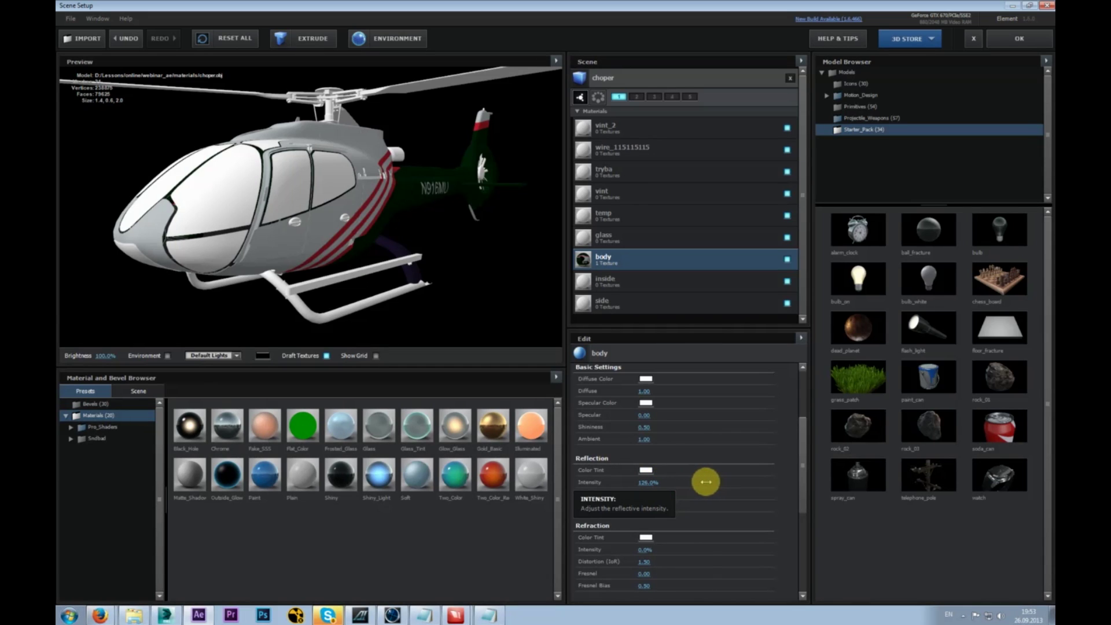
{"action": "left_click_drag", "start_coordinate": [705, 481], "coordinate": [508, 328]}
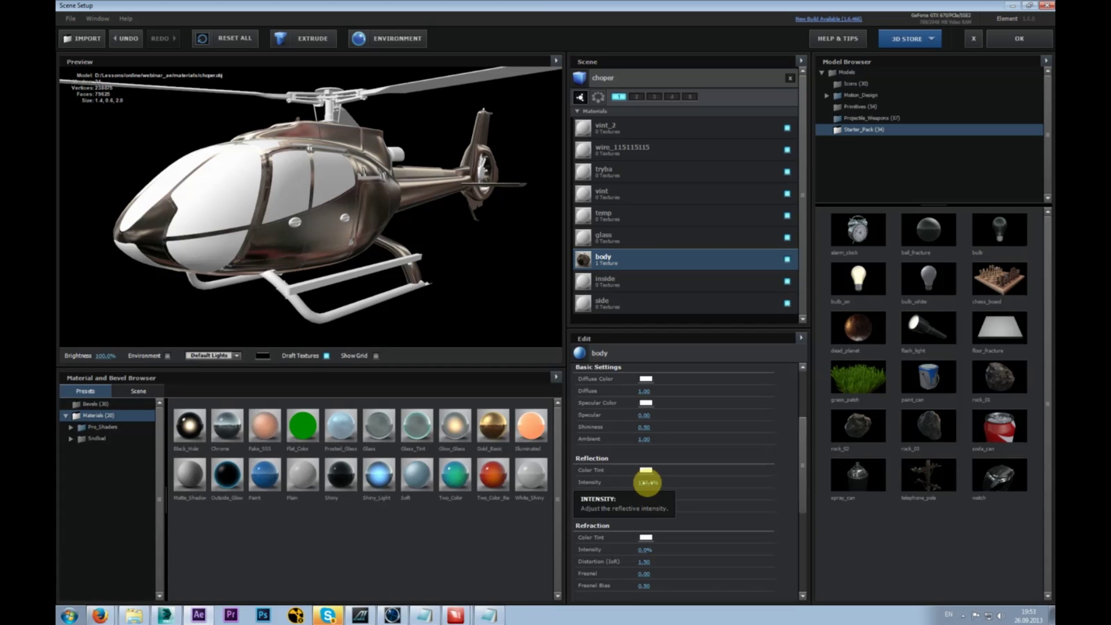
{"action": "left_click", "coordinate": [647, 482]}
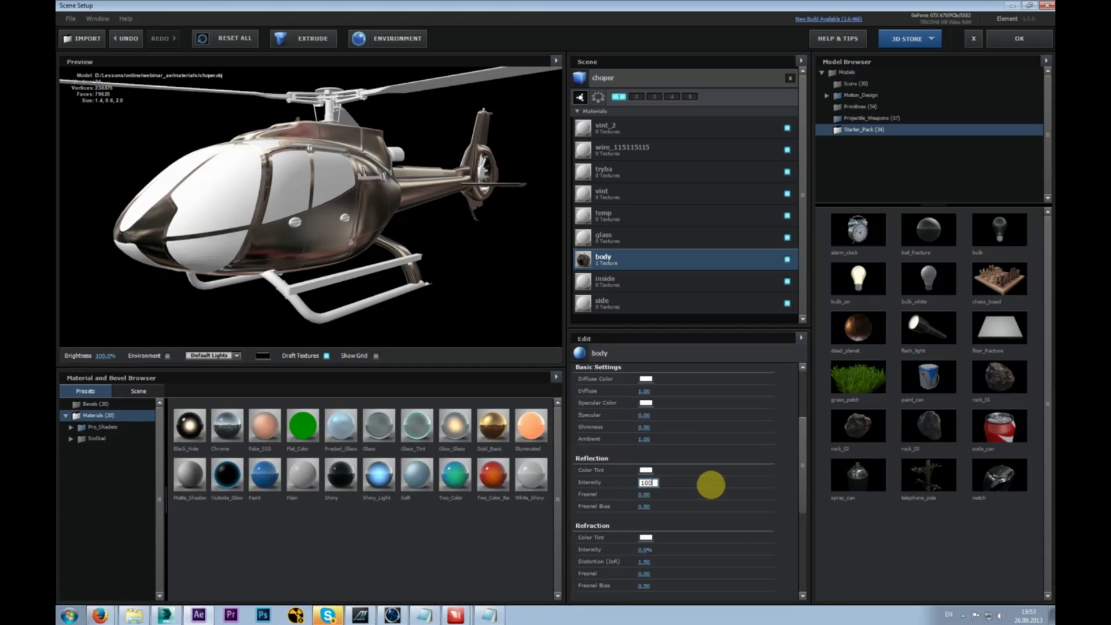
{"action": "key", "text": "Return"}
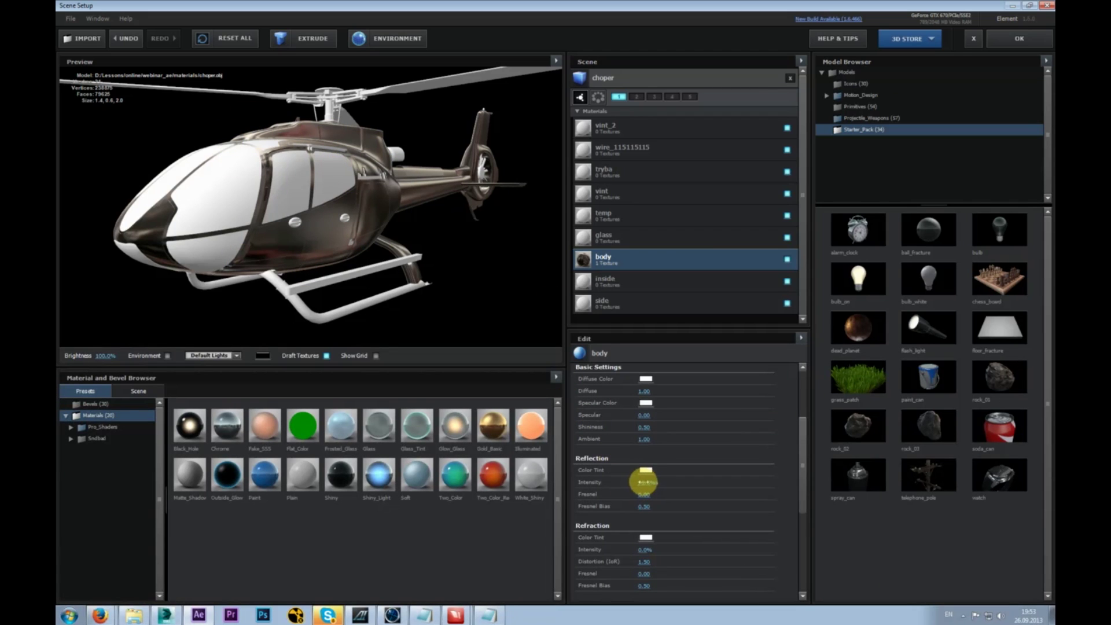
- Set the body material's reflection intensity to 20% and inspect the reflections on the helicopter from the side
{"action": "left_click_drag", "start_coordinate": [617, 488], "coordinate": [611, 489]}
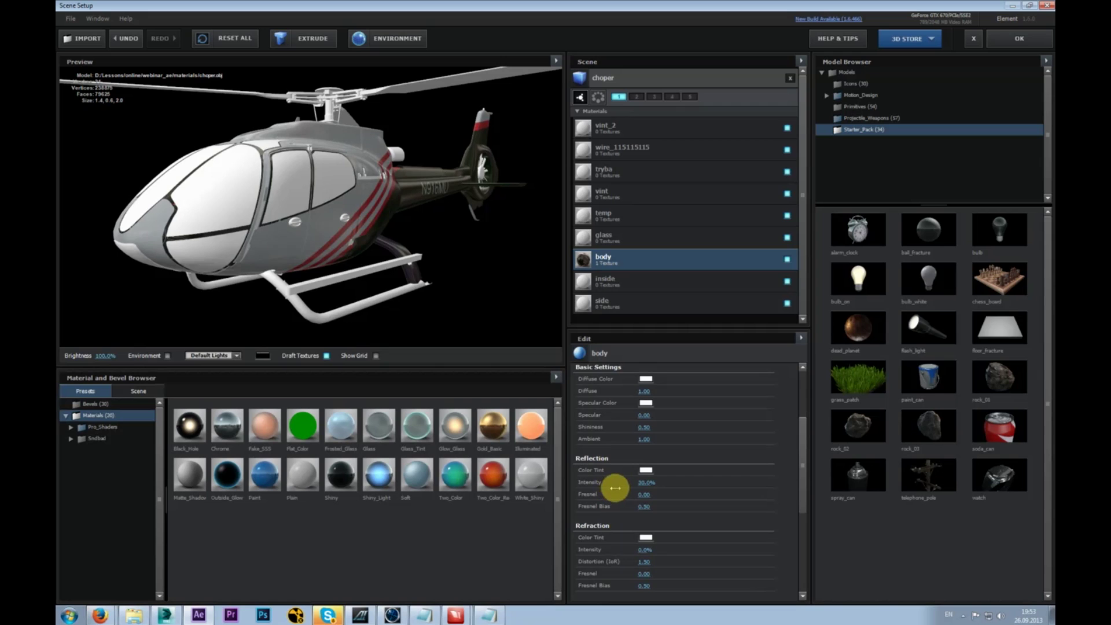
{"action": "left_click", "coordinate": [645, 483]}
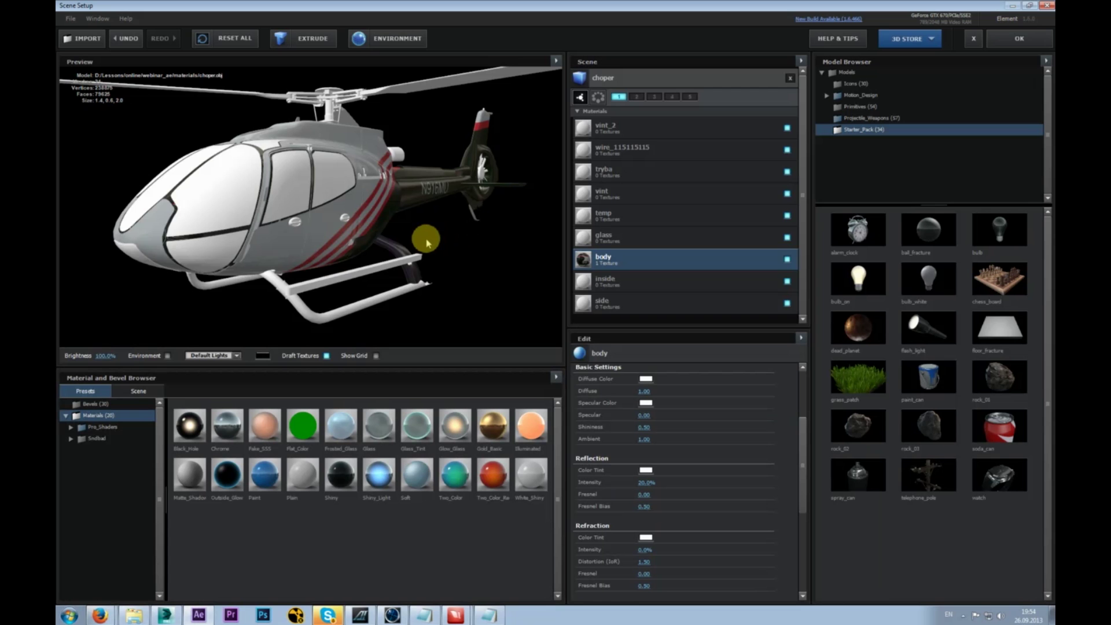
{"action": "left_click_drag", "start_coordinate": [372, 223], "coordinate": [338, 229]}
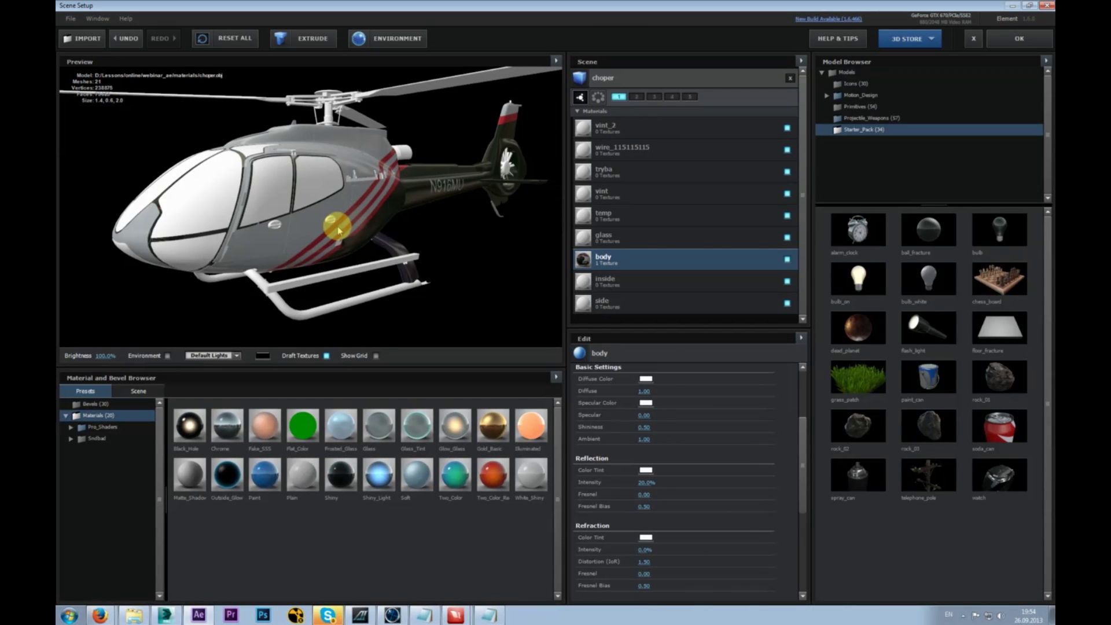
{"action": "mouse_move", "coordinate": [367, 200]}
{"action": "left_mouse_down"}
{"action": "mouse_move", "coordinate": [442, 191]}
{"action": "mouse_move", "coordinate": [372, 203]}
{"action": "mouse_move", "coordinate": [370, 190]}
{"action": "mouse_move", "coordinate": [363, 201]}
{"action": "mouse_move", "coordinate": [372, 190]}
{"action": "mouse_move", "coordinate": [386, 206]}
{"action": "left_mouse_up"}
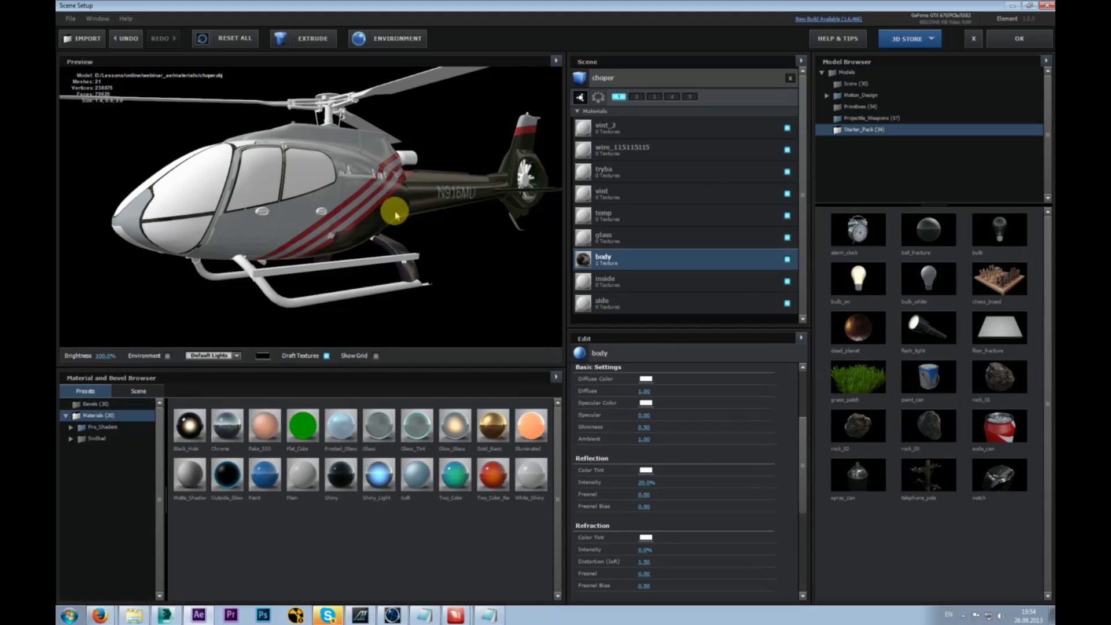
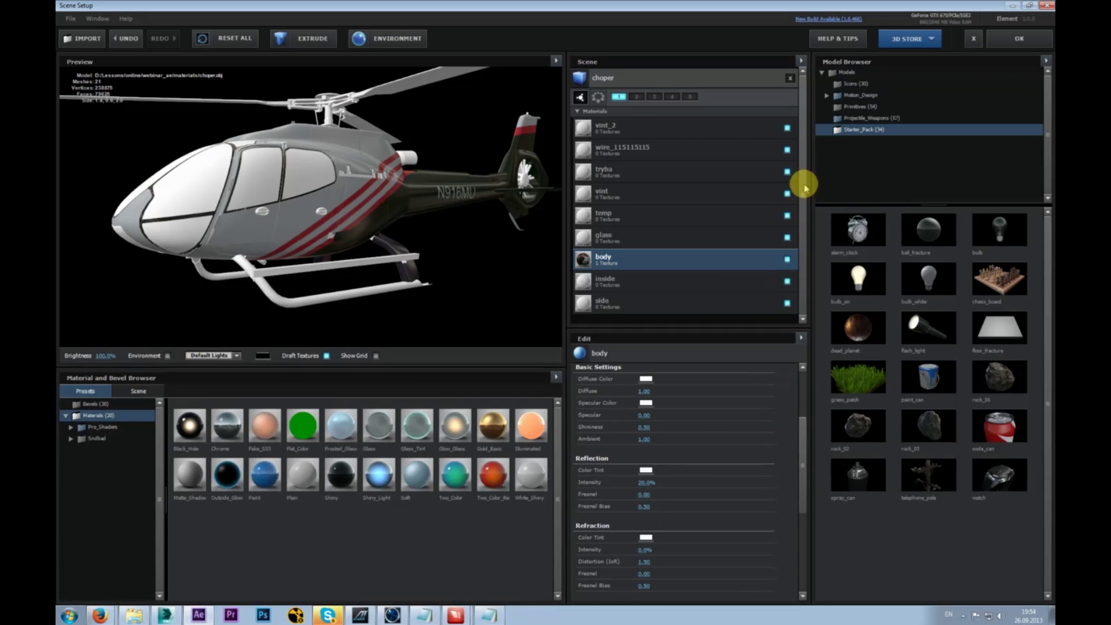
- Assign Custom Layer 1 as the body material's reflection/refraction texture
{"action": "scroll", "coordinate": [804, 431], "scroll_direction": "up", "scroll_amount": 2}
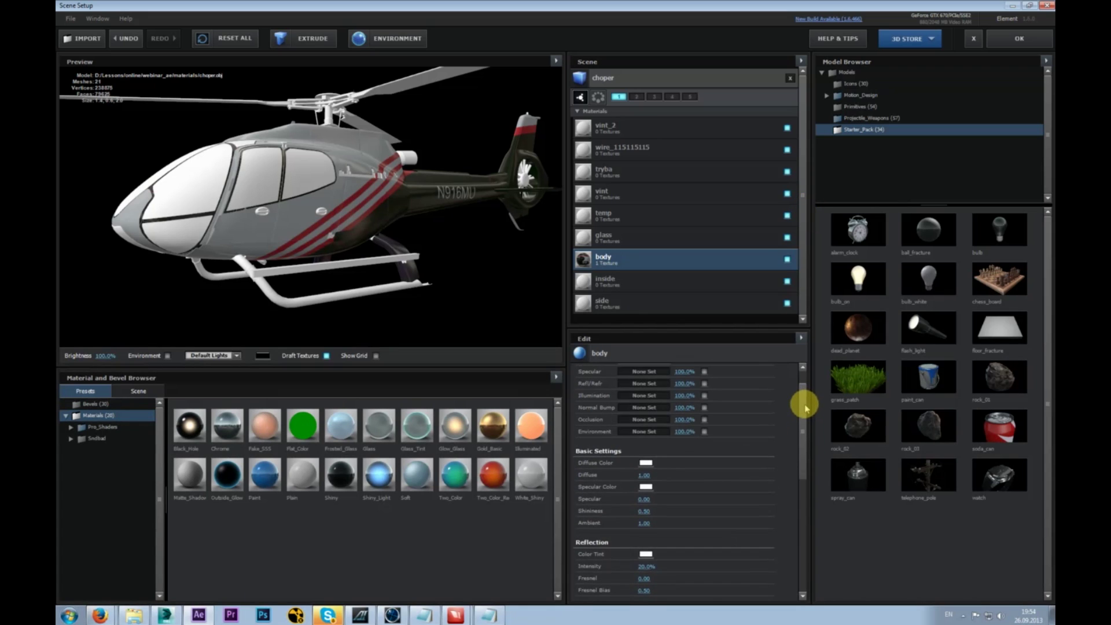
{"action": "left_click_drag", "start_coordinate": [804, 424], "coordinate": [799, 389]}
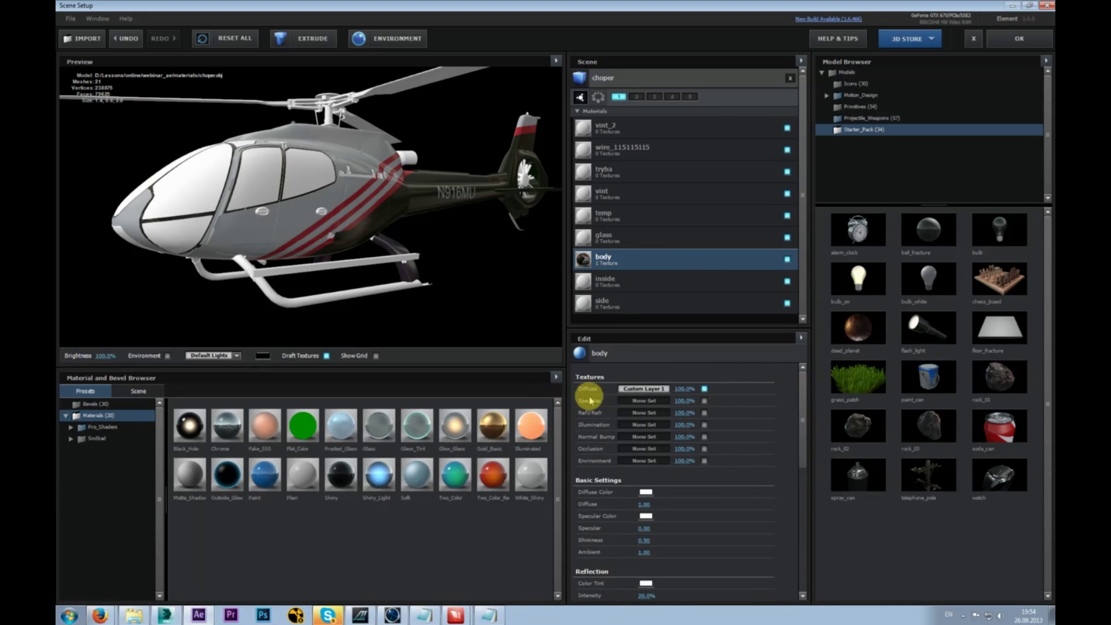
{"action": "left_click", "coordinate": [640, 414]}
{"action": "left_click_drag", "start_coordinate": [679, 338], "coordinate": [649, 261]}
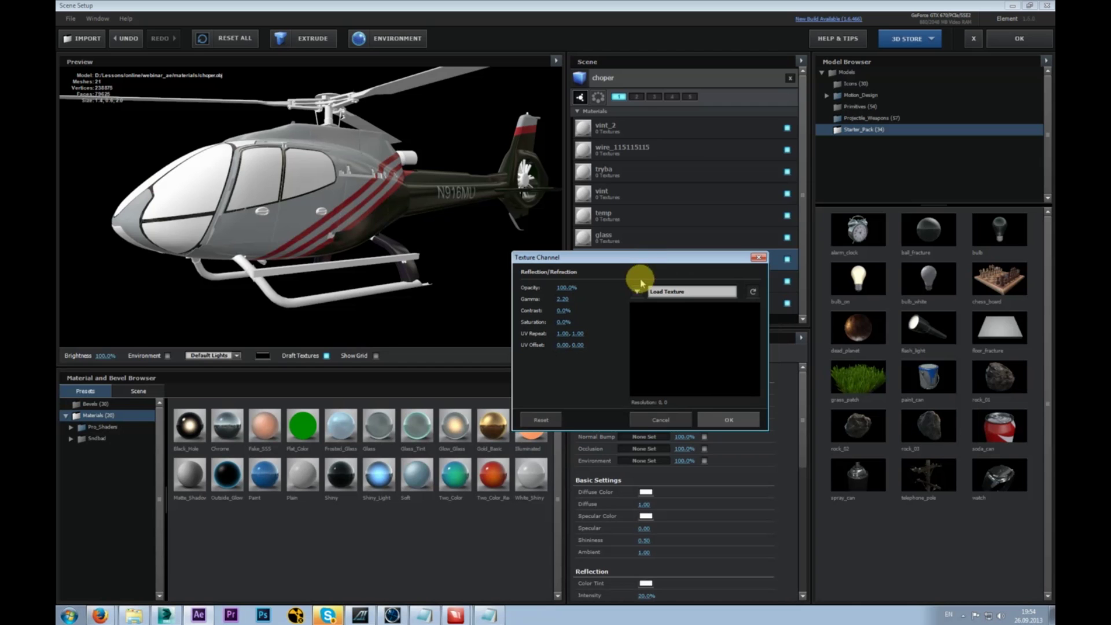
{"action": "left_click", "coordinate": [638, 291]}
{"action": "left_click", "coordinate": [708, 311]}
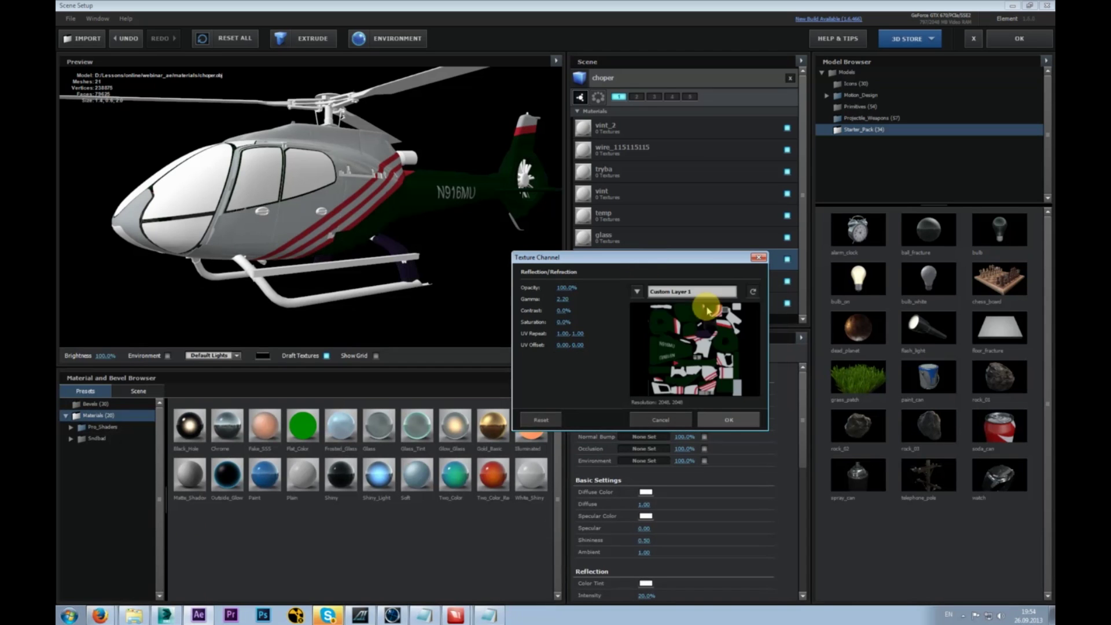
{"action": "left_click_drag", "start_coordinate": [675, 255], "coordinate": [705, 206]}
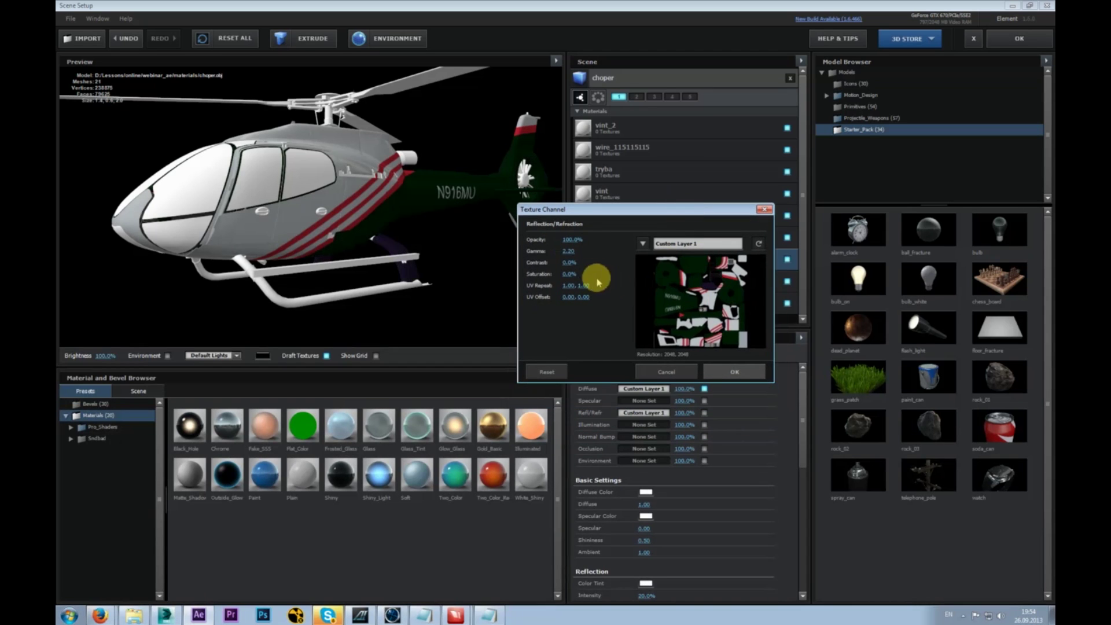
- Desaturate the body's reflection/refraction texture to -100%, adjust its gamma and accept the texture channel settings
{"action": "left_click_drag", "start_coordinate": [568, 273], "coordinate": [335, 283]}
{"action": "left_click_drag", "start_coordinate": [628, 211], "coordinate": [647, 194]}
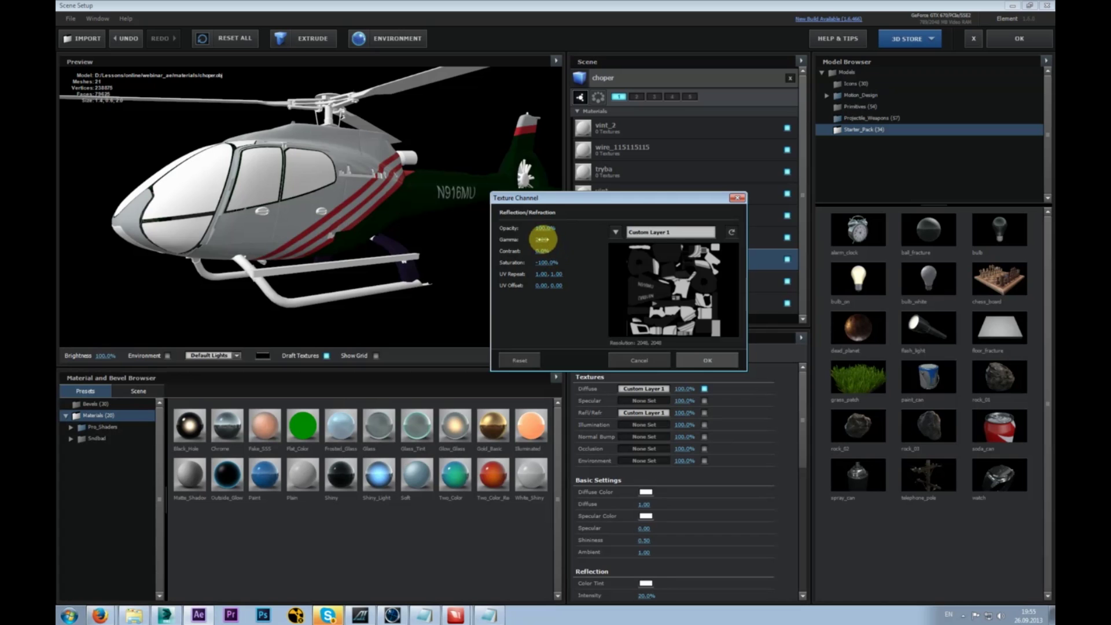
{"action": "mouse_move", "coordinate": [547, 239]}
{"action": "left_mouse_down"}
{"action": "mouse_move", "coordinate": [560, 242]}
{"action": "mouse_move", "coordinate": [501, 242]}
{"action": "mouse_move", "coordinate": [541, 242]}
{"action": "left_mouse_up"}
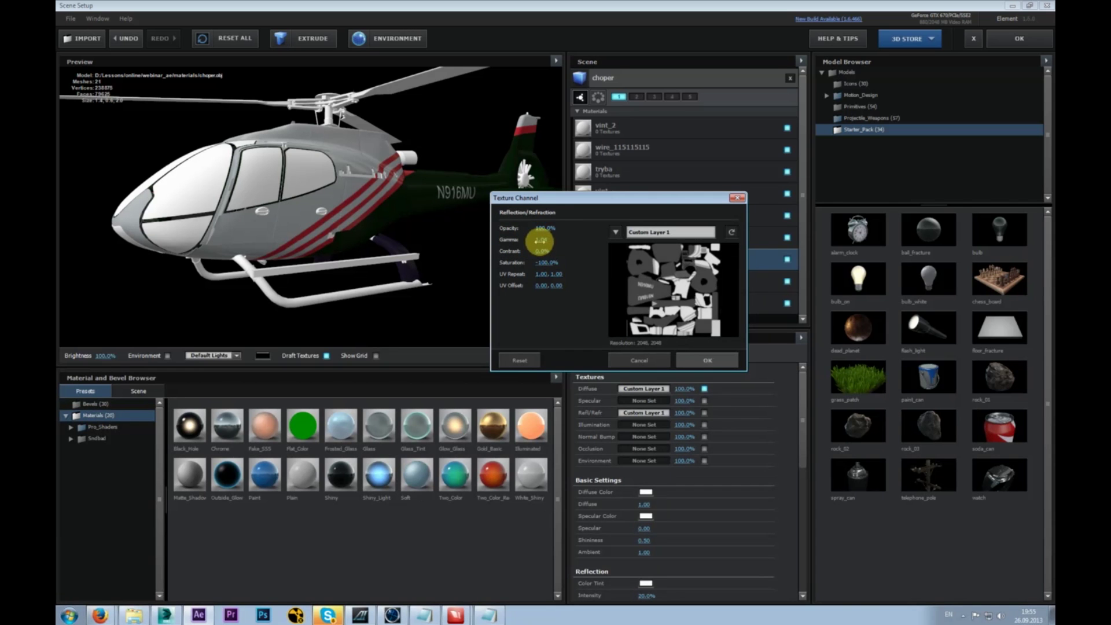
{"action": "left_click", "coordinate": [707, 359]}
- Set the body material's reflection intensity to 45% and inspect the helicopter from the front
{"action": "left_click_drag", "start_coordinate": [352, 210], "coordinate": [378, 233]}
{"action": "left_click_drag", "start_coordinate": [801, 441], "coordinate": [802, 487]}
{"action": "left_click", "coordinate": [646, 477]}
{"action": "type", "text": "45"}
{"action": "key", "text": "Return"}
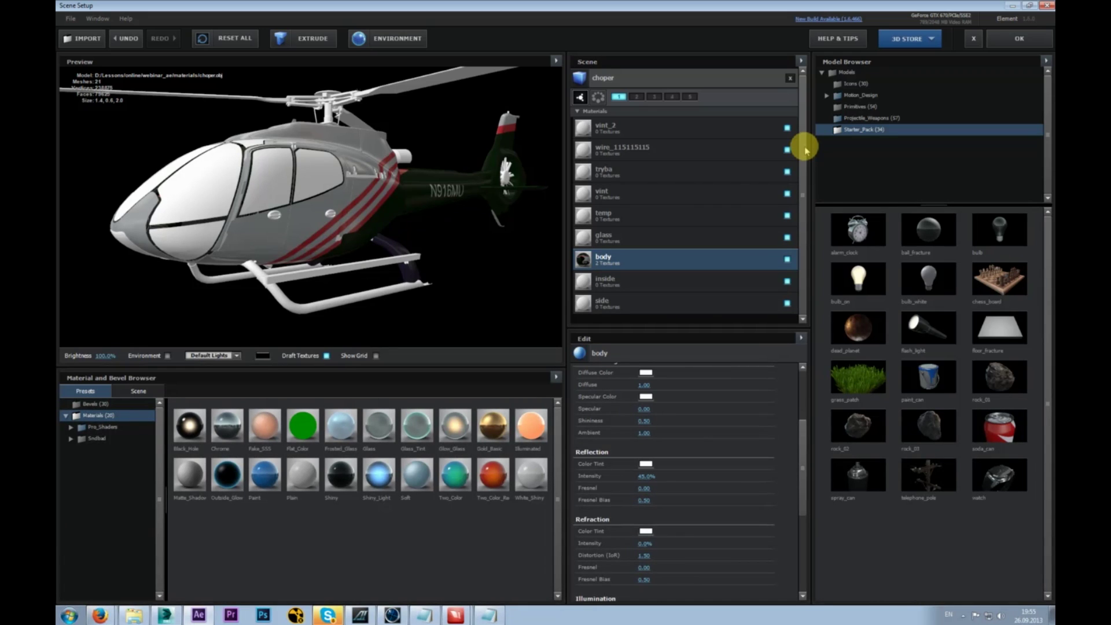
{"action": "left_click_drag", "start_coordinate": [328, 219], "coordinate": [382, 242]}
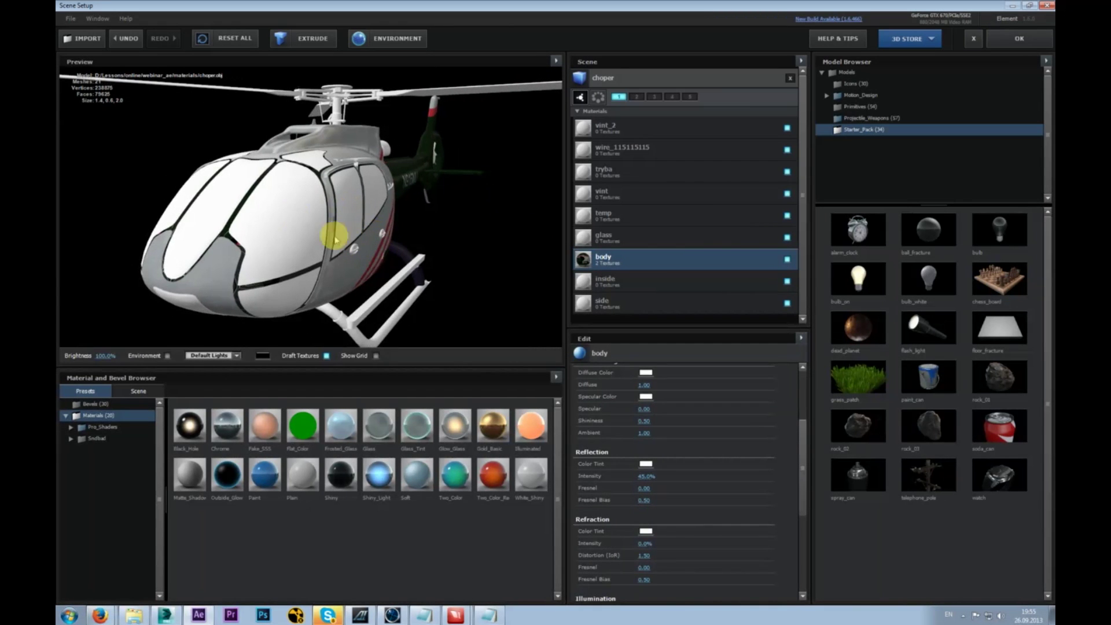
- Toggle the glass material's visibility to identify its parts, apply the Glass preset to it and inspect the windows
{"action": "left_click", "coordinate": [630, 234]}
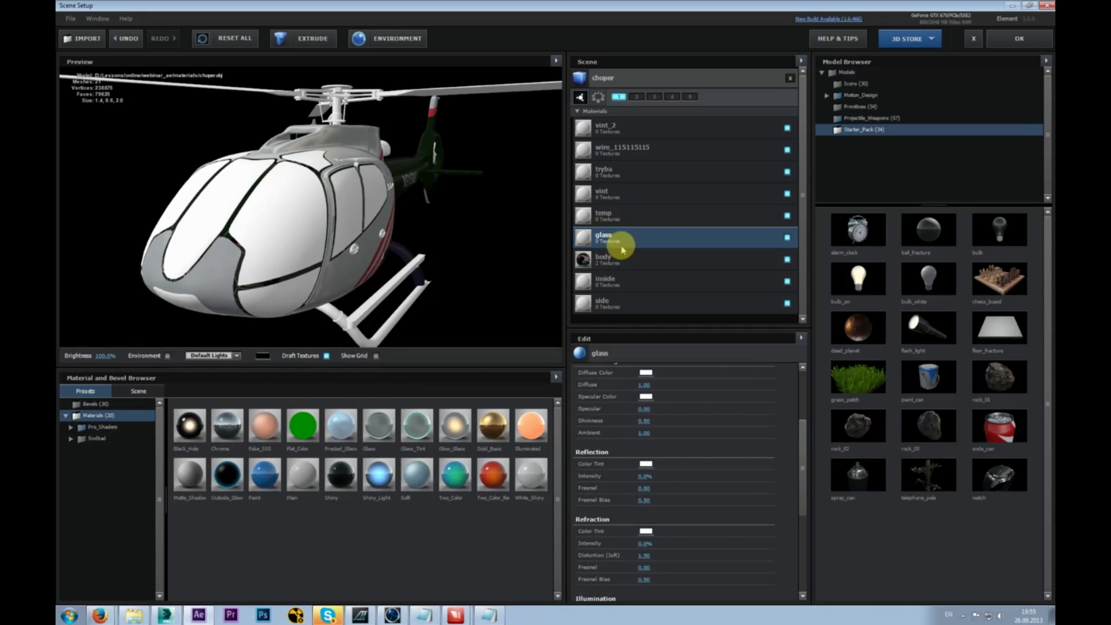
{"action": "left_click", "coordinate": [788, 239]}
{"action": "left_click", "coordinate": [787, 238]}
{"action": "left_click", "coordinate": [788, 238]}
{"action": "left_click", "coordinate": [788, 239]}
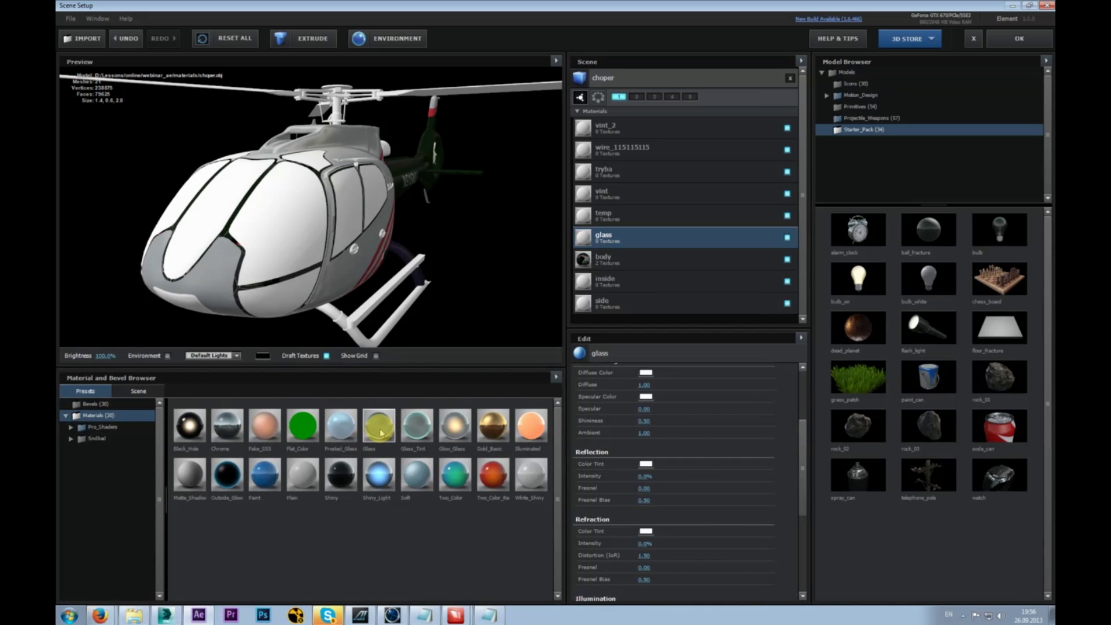
{"action": "left_click_drag", "start_coordinate": [382, 433], "coordinate": [641, 245]}
{"action": "left_click_drag", "start_coordinate": [354, 248], "coordinate": [399, 250]}
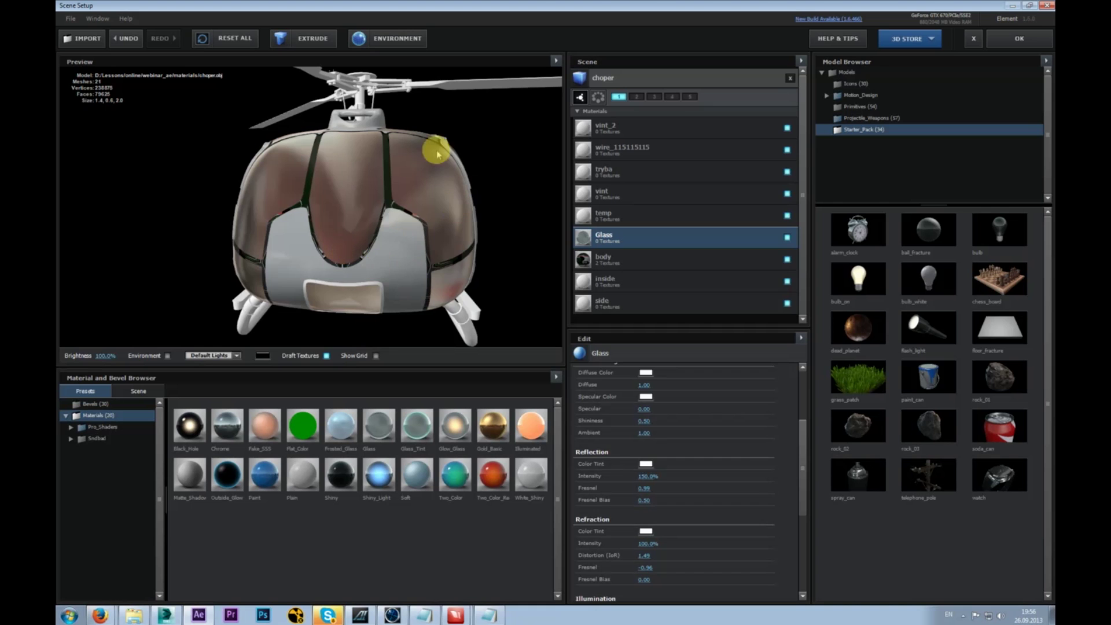
{"action": "mouse_move", "coordinate": [399, 249]}
{"action": "left_mouse_down"}
{"action": "mouse_move", "coordinate": [367, 248]}
{"action": "mouse_move", "coordinate": [388, 258]}
{"action": "left_mouse_up"}
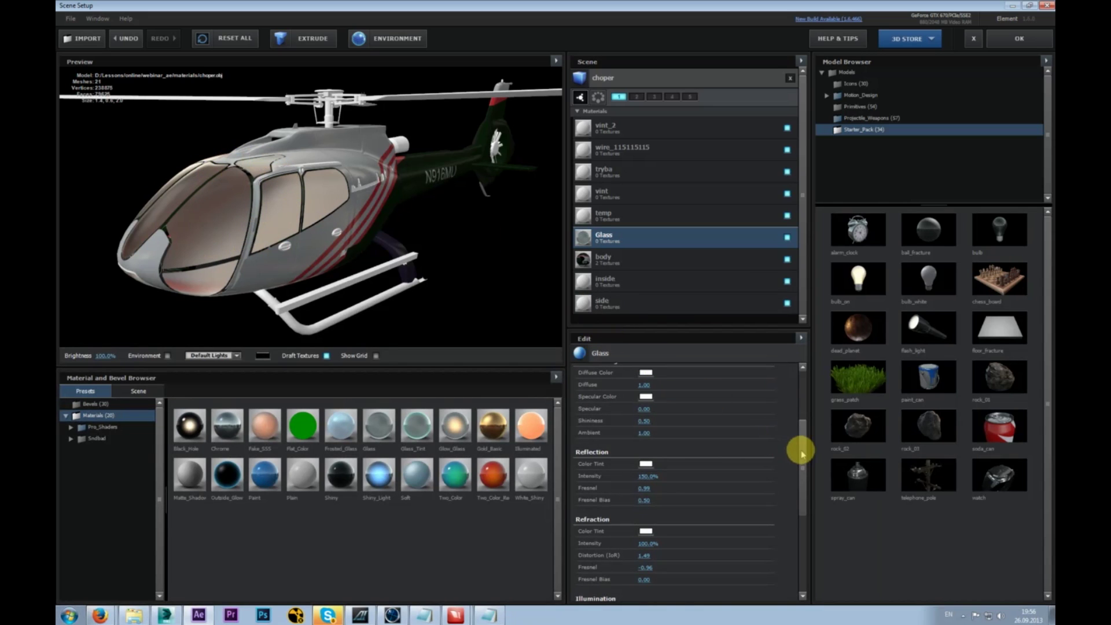
- Review the Glass material's settings and try force opacity values of 25% and 35%
{"action": "left_click_drag", "start_coordinate": [801, 449], "coordinate": [804, 397]}
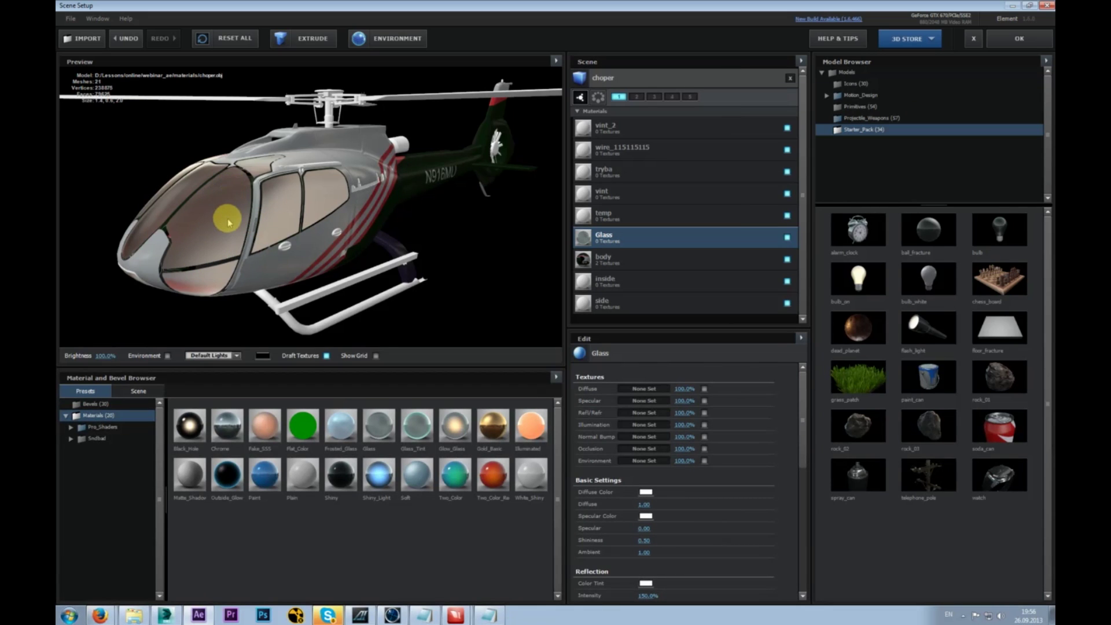
{"action": "left_click_drag", "start_coordinate": [802, 395], "coordinate": [796, 522]}
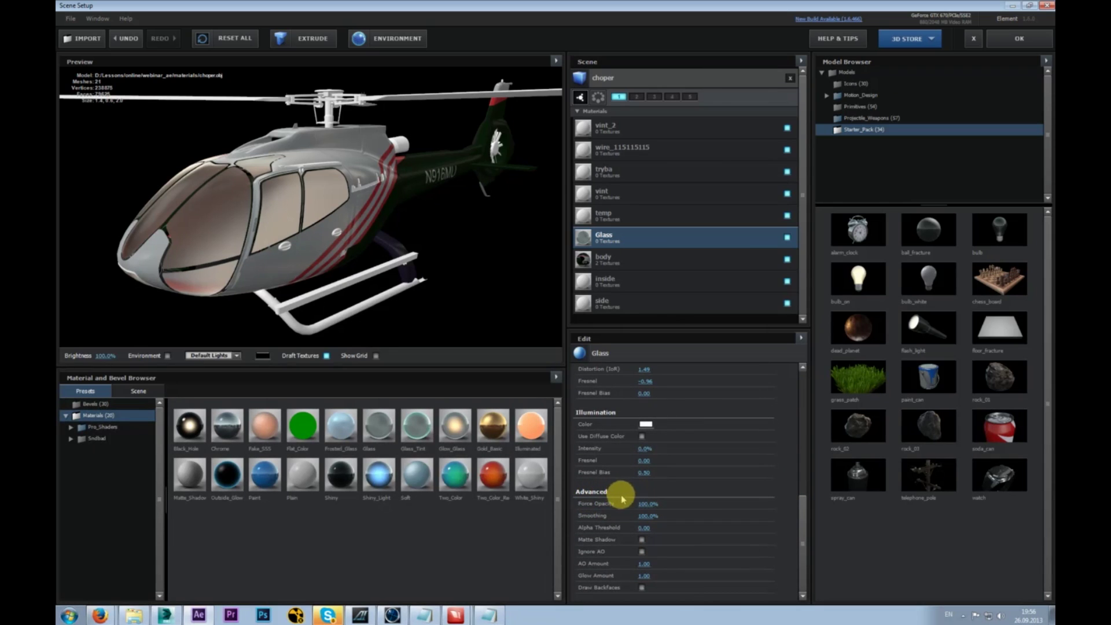
{"action": "left_click_drag", "start_coordinate": [801, 535], "coordinate": [799, 444]}
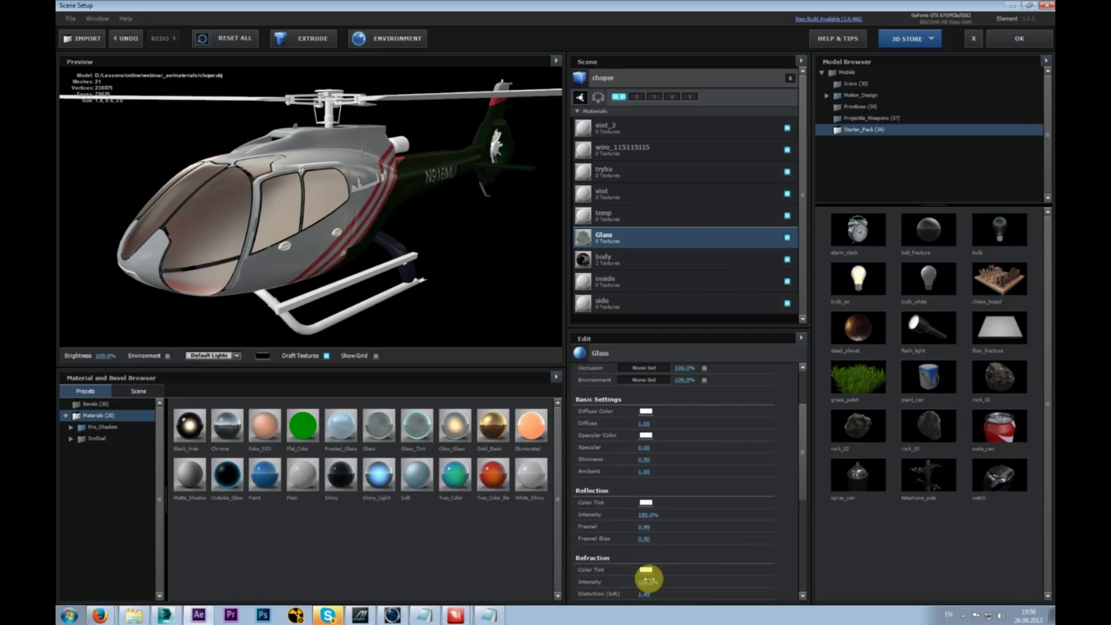
{"action": "left_click_drag", "start_coordinate": [810, 474], "coordinate": [794, 528]}
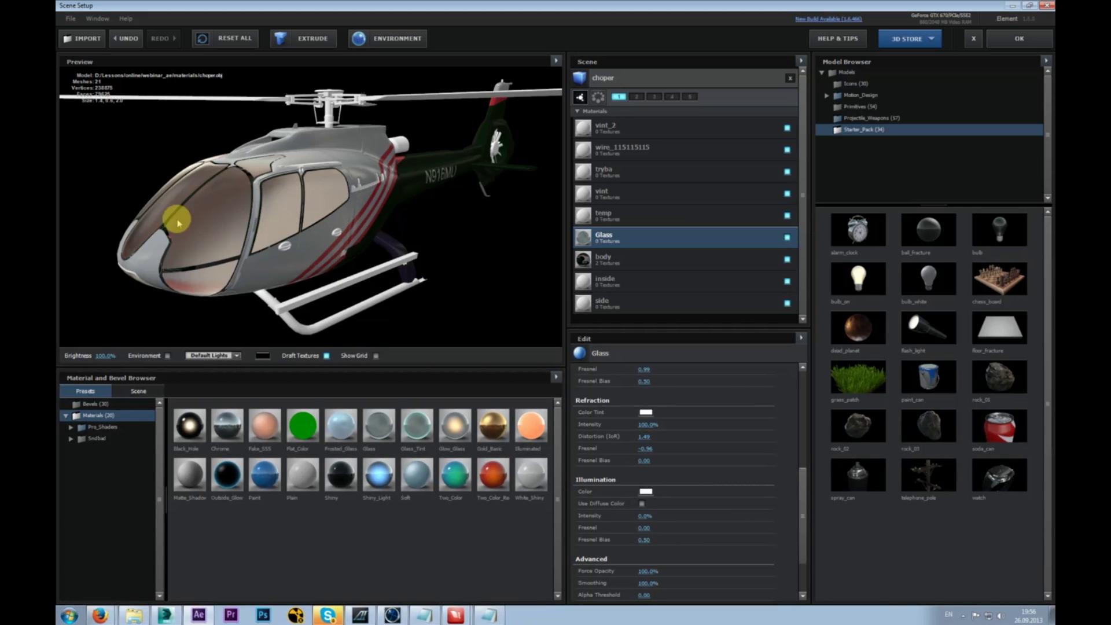
{"action": "left_click_drag", "start_coordinate": [800, 483], "coordinate": [808, 512]}
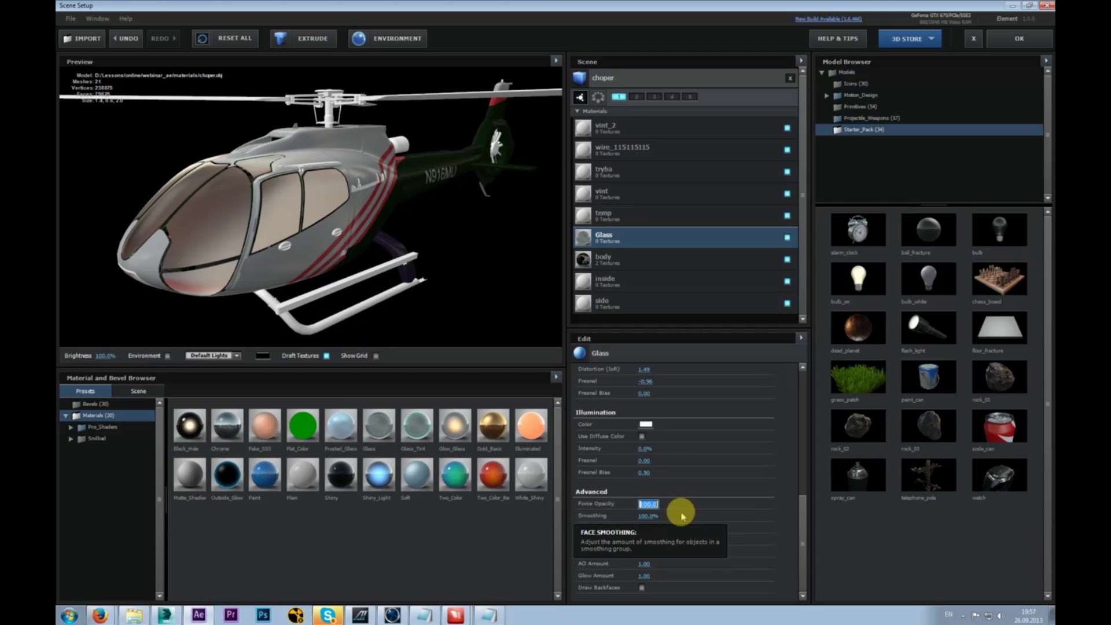
{"action": "type", "text": "25"}
{"action": "key", "text": "Return"}
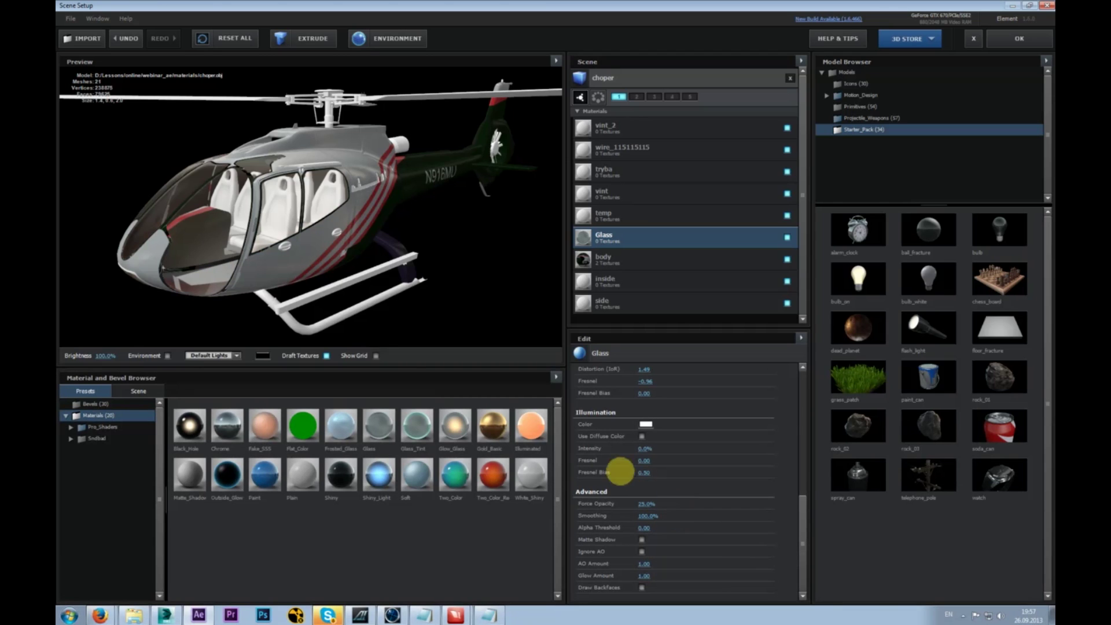
{"action": "type", "text": "35"}
{"action": "key", "text": "Return"}
- Set the Glass material's force opacity to 50% and check the cabin windows
{"action": "left_click_drag", "start_coordinate": [293, 286], "coordinate": [199, 185]}
{"action": "left_click_drag", "start_coordinate": [279, 221], "coordinate": [327, 267]}
{"action": "left_click", "coordinate": [645, 503]}
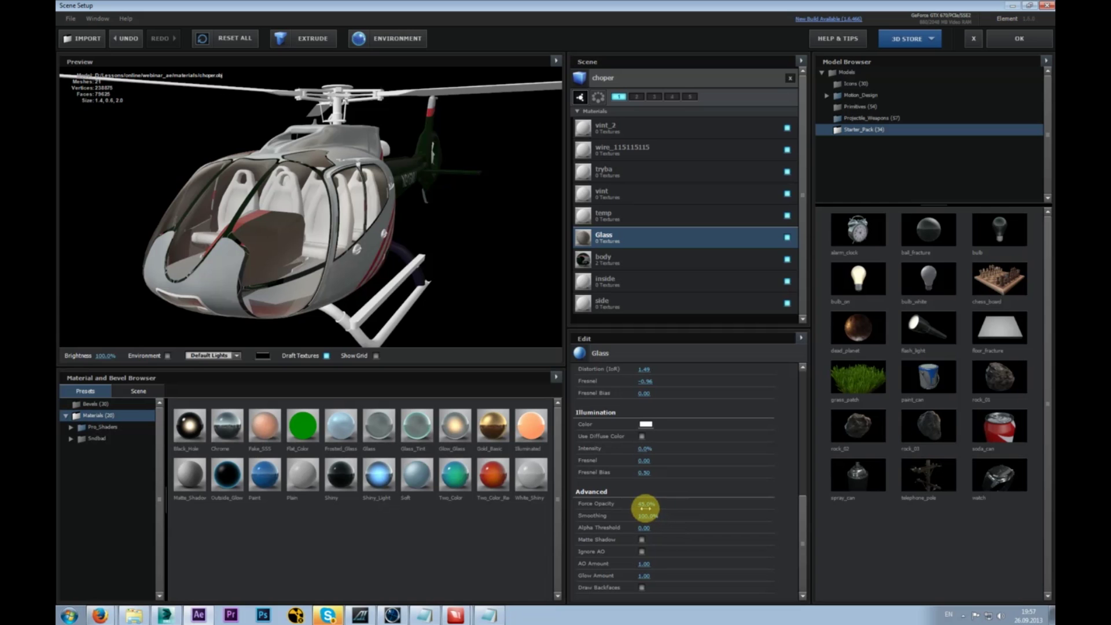
{"action": "mouse_move", "coordinate": [376, 312]}
{"action": "left_mouse_down"}
{"action": "mouse_move", "coordinate": [390, 301]}
{"action": "mouse_move", "coordinate": [366, 321]}
{"action": "left_mouse_up"}
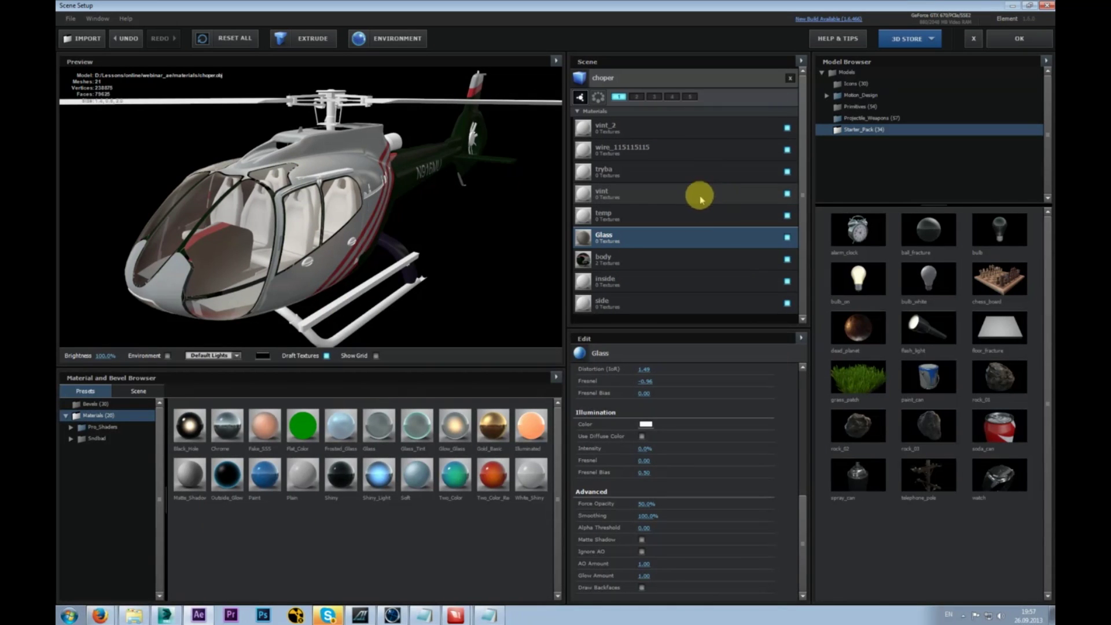
- Try the Pro_Shaders fabric_basket_weave_blue preset on the inside material, replace it with fabric_01 and inspect the cabin
{"action": "left_click", "coordinate": [689, 279]}
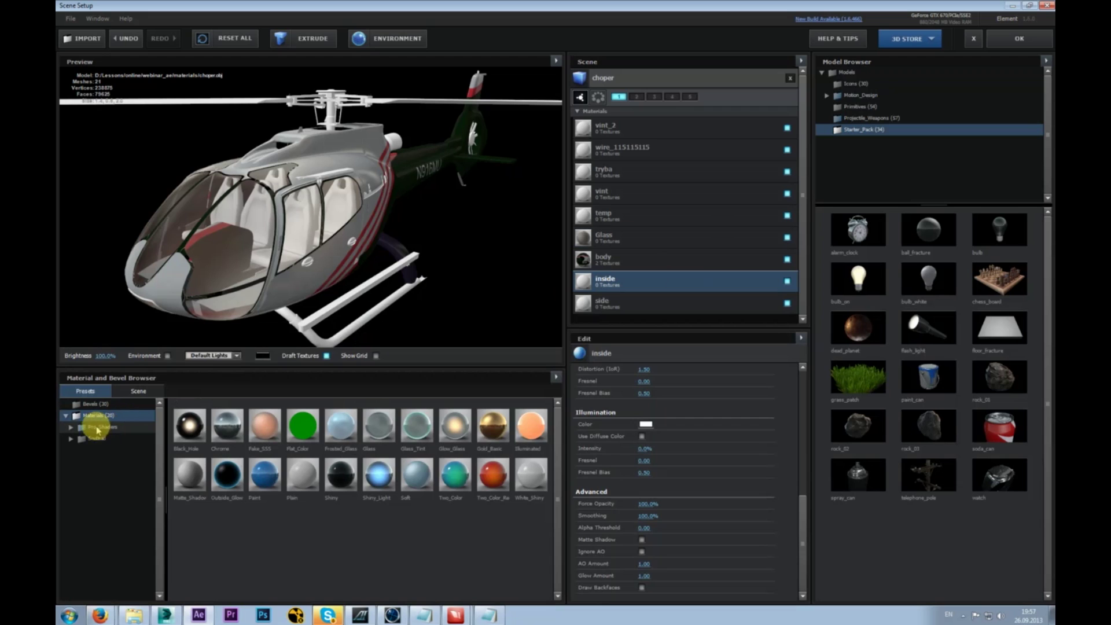
{"action": "left_click", "coordinate": [72, 428]}
{"action": "left_click", "coordinate": [108, 448]}
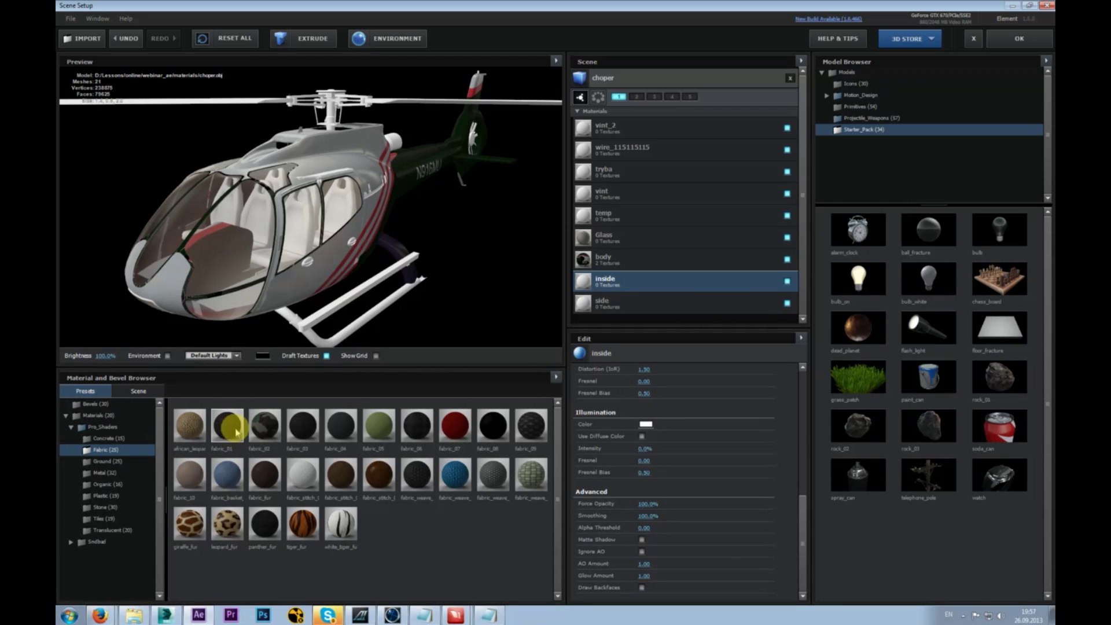
{"action": "left_click_drag", "start_coordinate": [227, 474], "coordinate": [625, 281]}
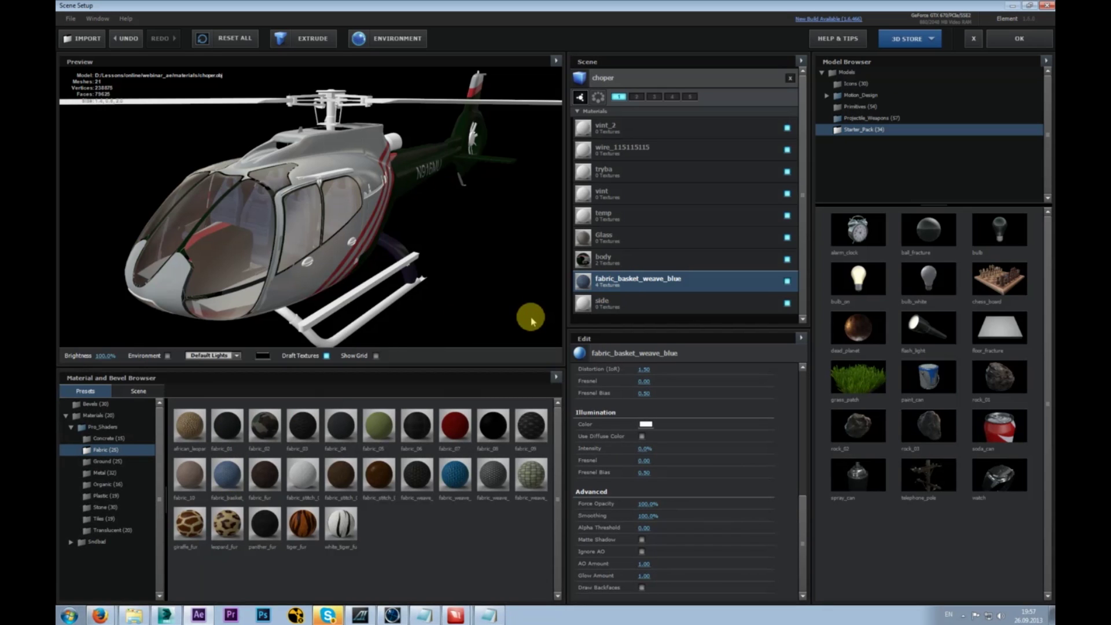
{"action": "mouse_move", "coordinate": [314, 282]}
{"action": "left_mouse_down"}
{"action": "mouse_move", "coordinate": [327, 260]}
{"action": "mouse_move", "coordinate": [330, 273]}
{"action": "left_mouse_up"}
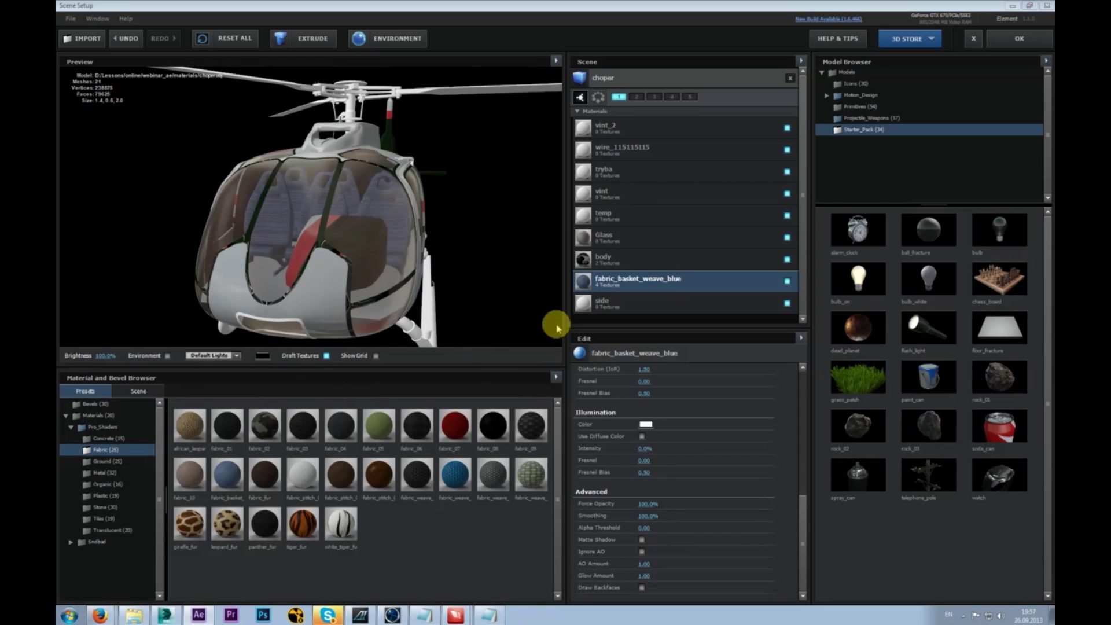
{"action": "left_click_drag", "start_coordinate": [656, 289], "coordinate": [648, 295]}
{"action": "mouse_move", "coordinate": [393, 289]}
{"action": "left_mouse_down"}
{"action": "mouse_move", "coordinate": [276, 345]}
{"action": "mouse_move", "coordinate": [384, 280]}
{"action": "mouse_move", "coordinate": [404, 279]}
{"action": "mouse_move", "coordinate": [376, 318]}
{"action": "mouse_move", "coordinate": [377, 280]}
{"action": "mouse_move", "coordinate": [399, 283]}
{"action": "left_mouse_up"}
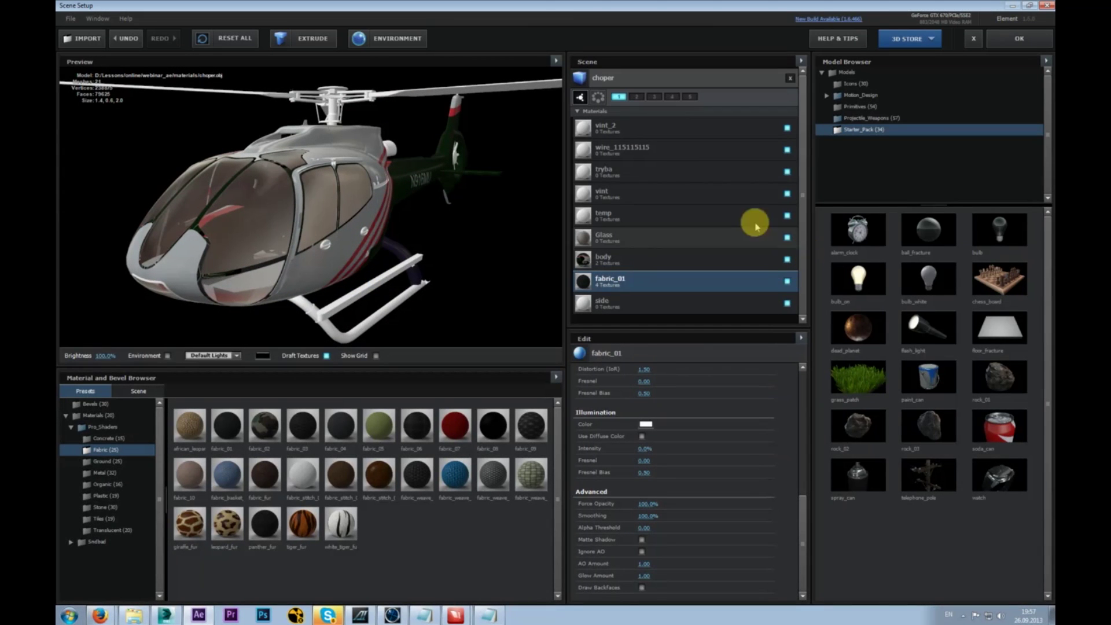
- Browse the material presets for a metal and apply black_steel from Pro_Shaders to the vint_2 material
{"action": "left_click", "coordinate": [649, 128]}
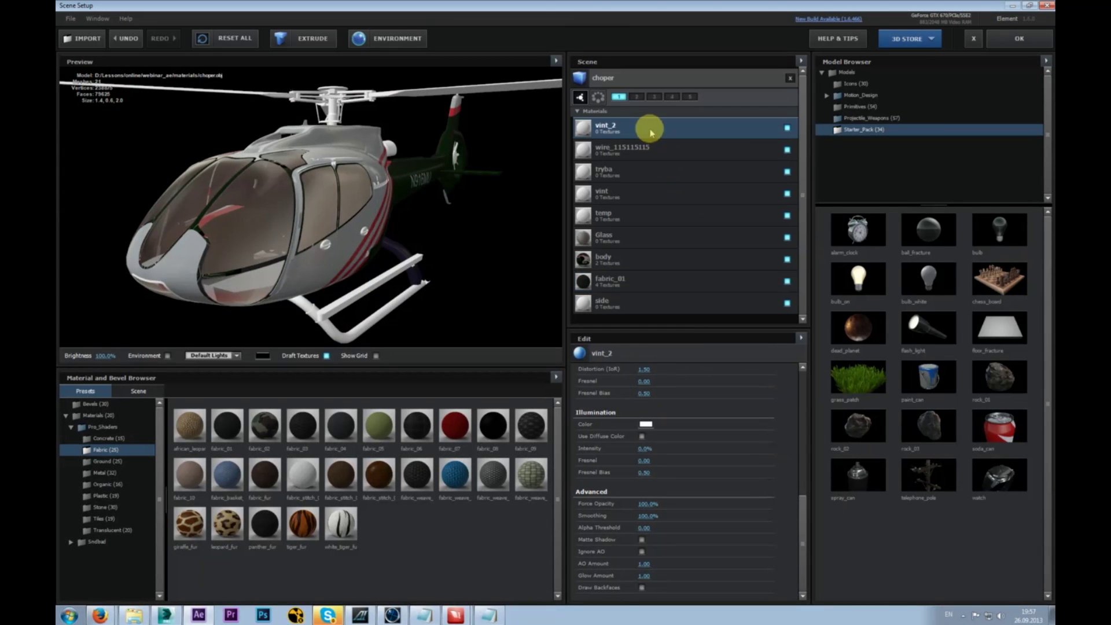
{"action": "left_click", "coordinate": [106, 414]}
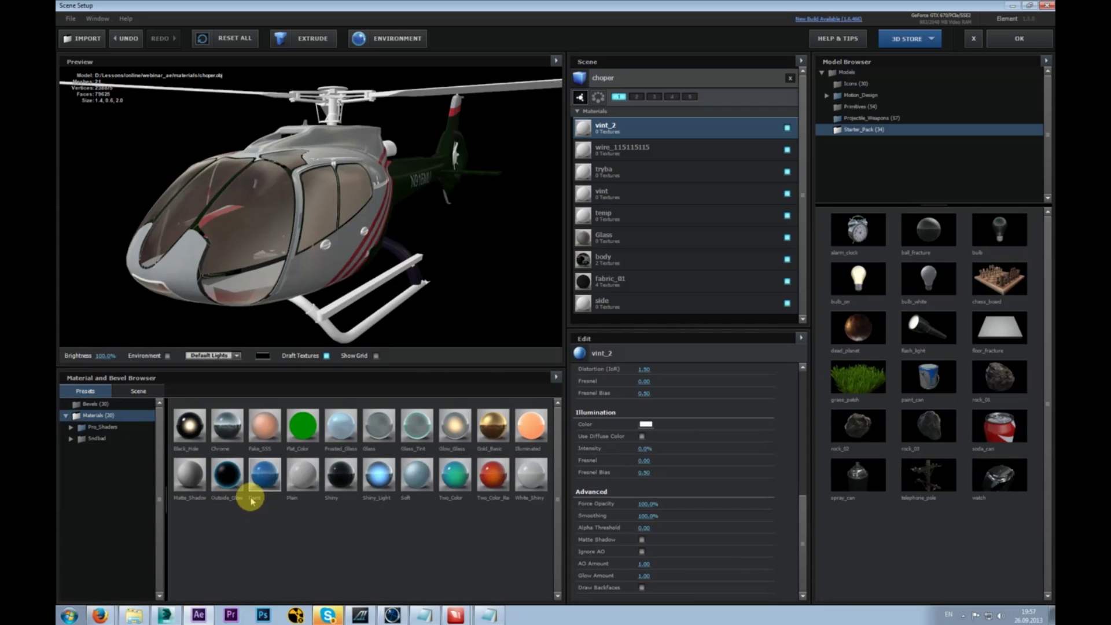
{"action": "left_click", "coordinate": [92, 439]}
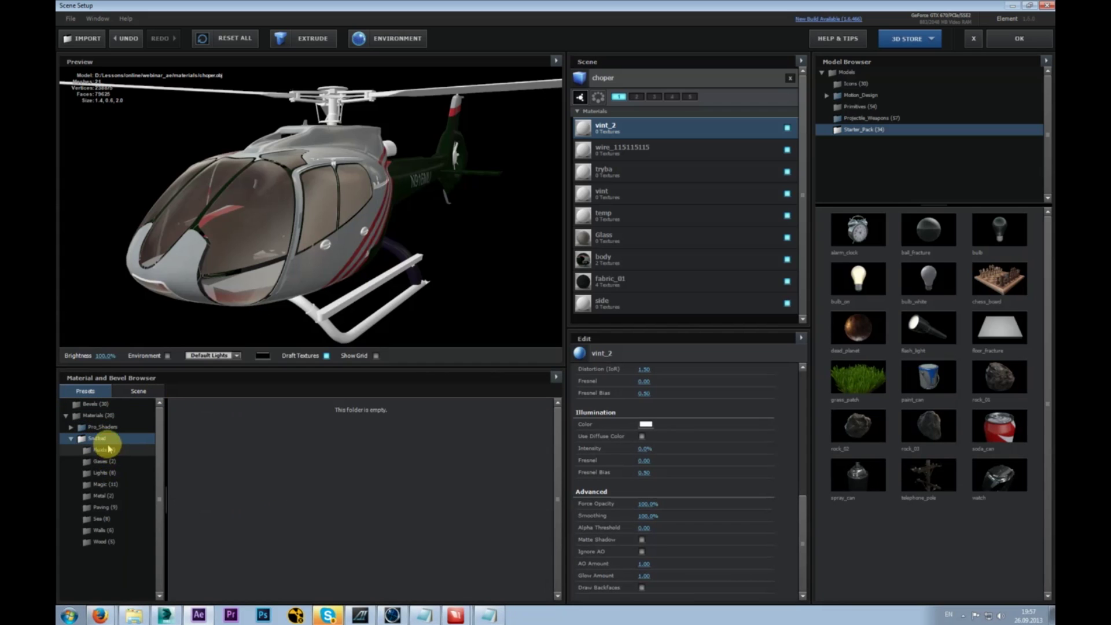
{"action": "left_click", "coordinate": [104, 496]}
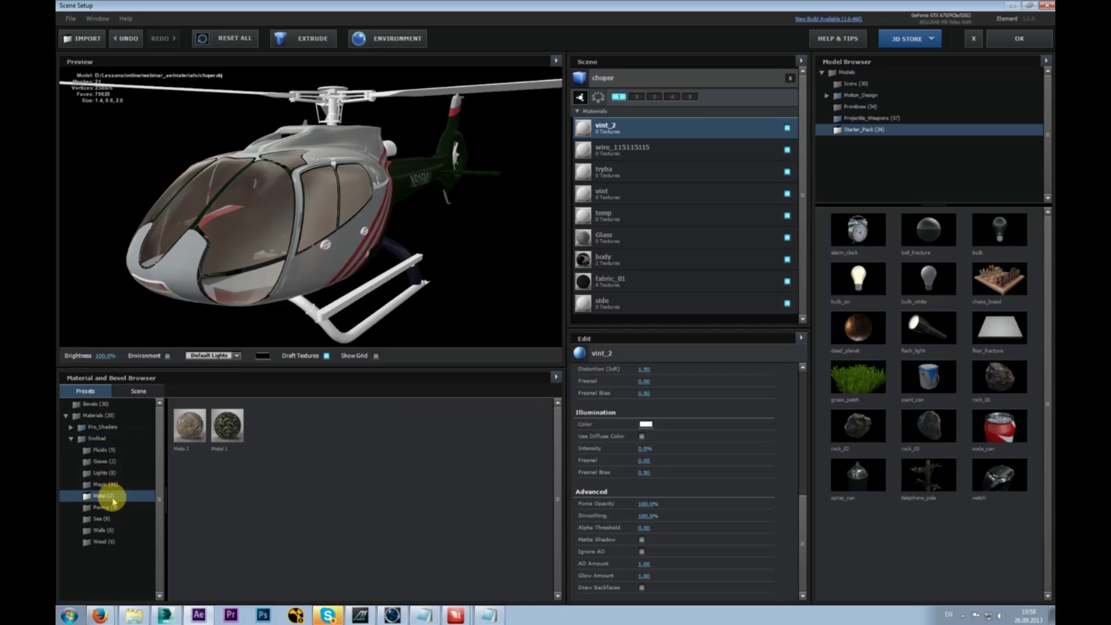
{"action": "left_click", "coordinate": [103, 427]}
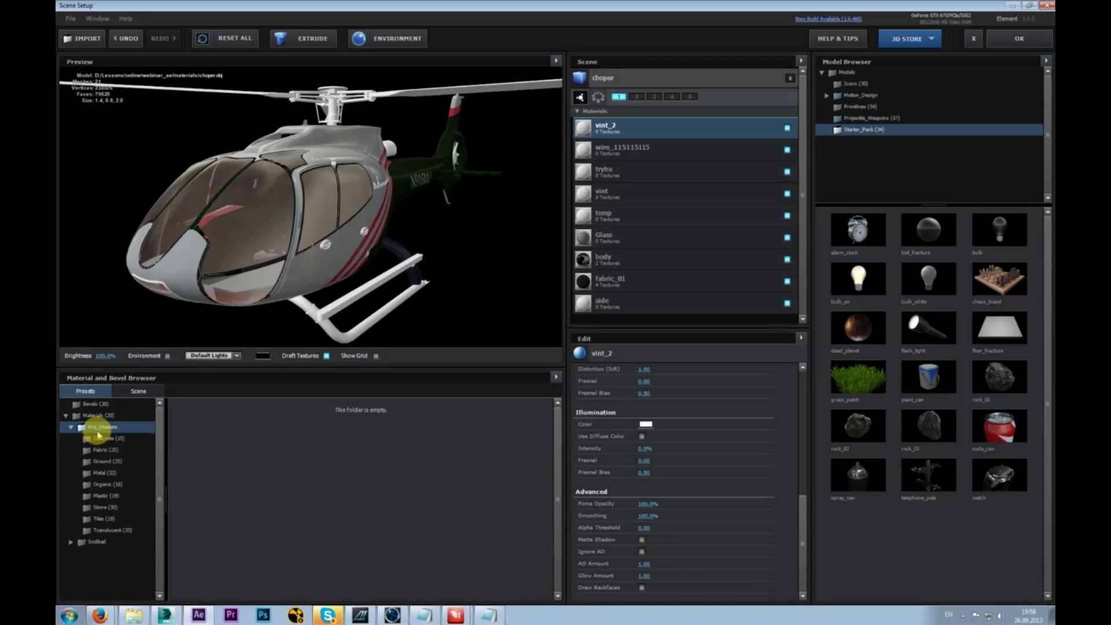
{"action": "left_click", "coordinate": [115, 474]}
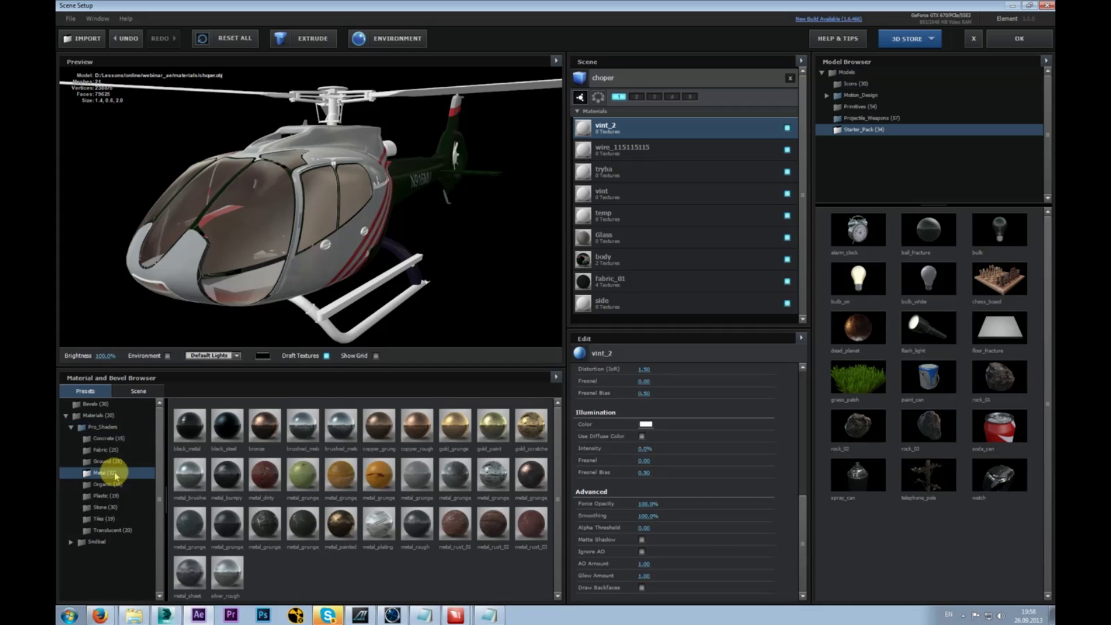
{"action": "left_click_drag", "start_coordinate": [228, 428], "coordinate": [631, 130]}
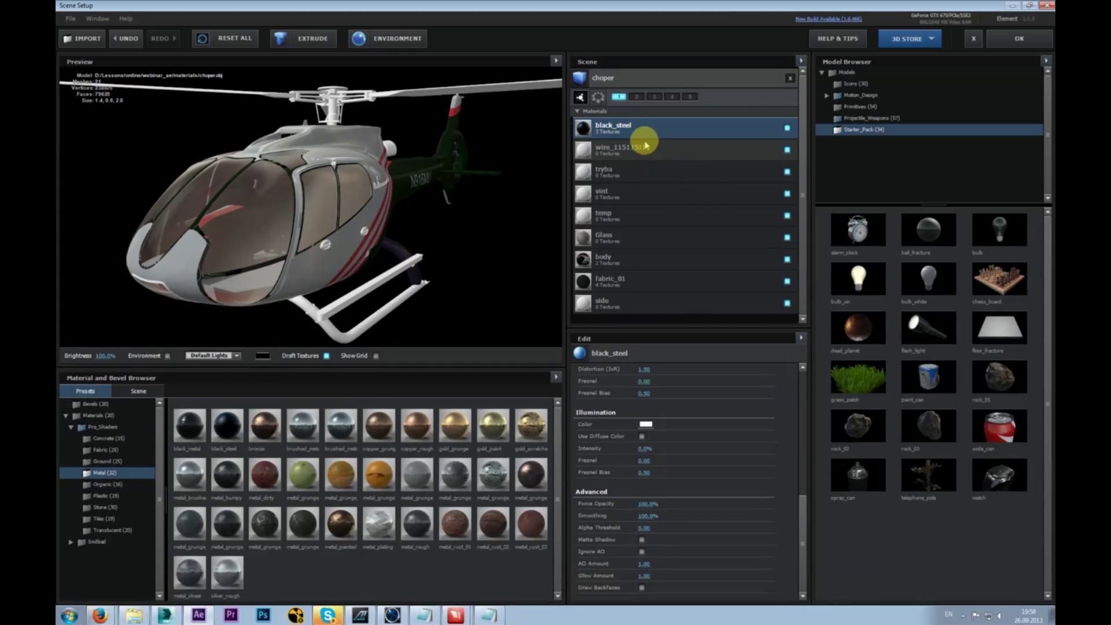
- Apply the black_steel preset to the vint material and inspect the main rotor
{"action": "left_click", "coordinate": [635, 191]}
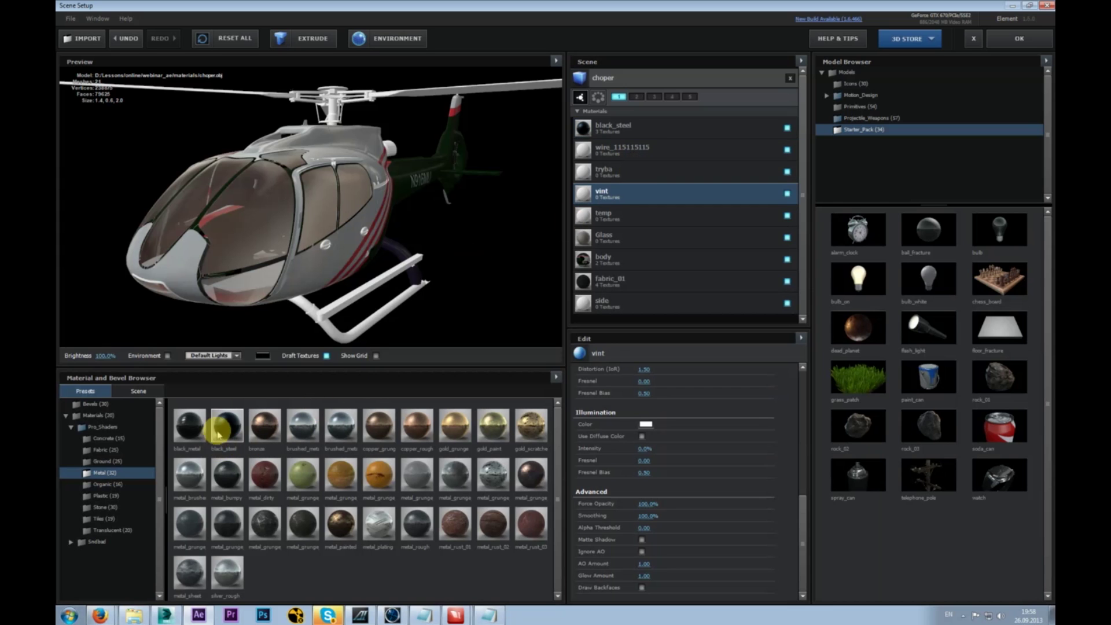
{"action": "left_click_drag", "start_coordinate": [227, 427], "coordinate": [627, 191]}
{"action": "left_click_drag", "start_coordinate": [364, 215], "coordinate": [540, 208]}
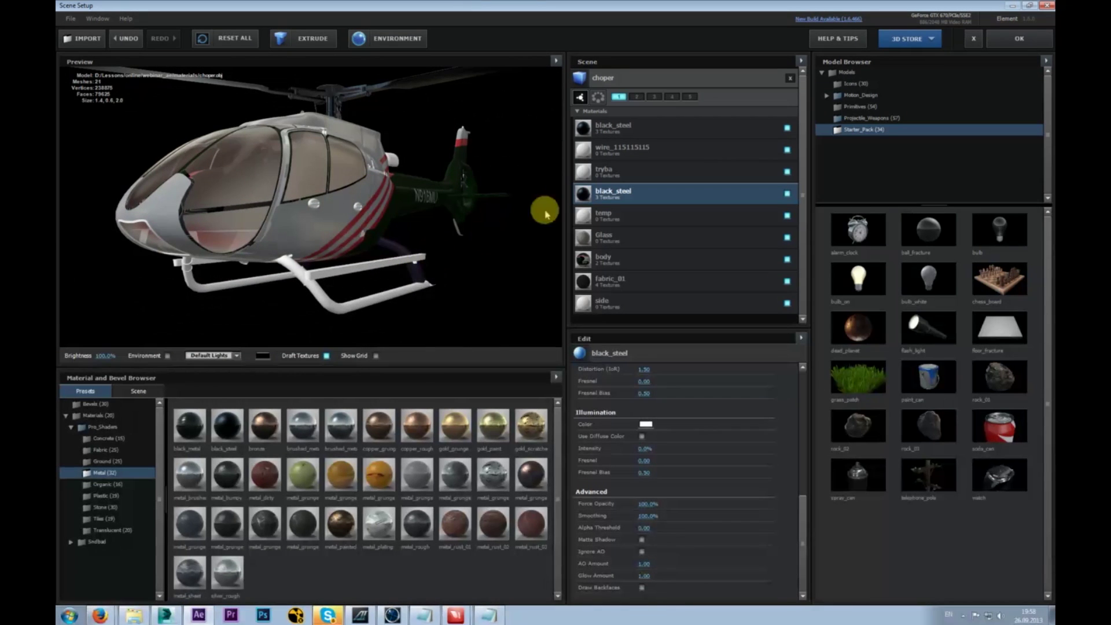
- Replace the tryba material with brushed_metal after trying black_metal, and apply brushed_metal to the wire_115115115 material as well
{"action": "left_click", "coordinate": [605, 172]}
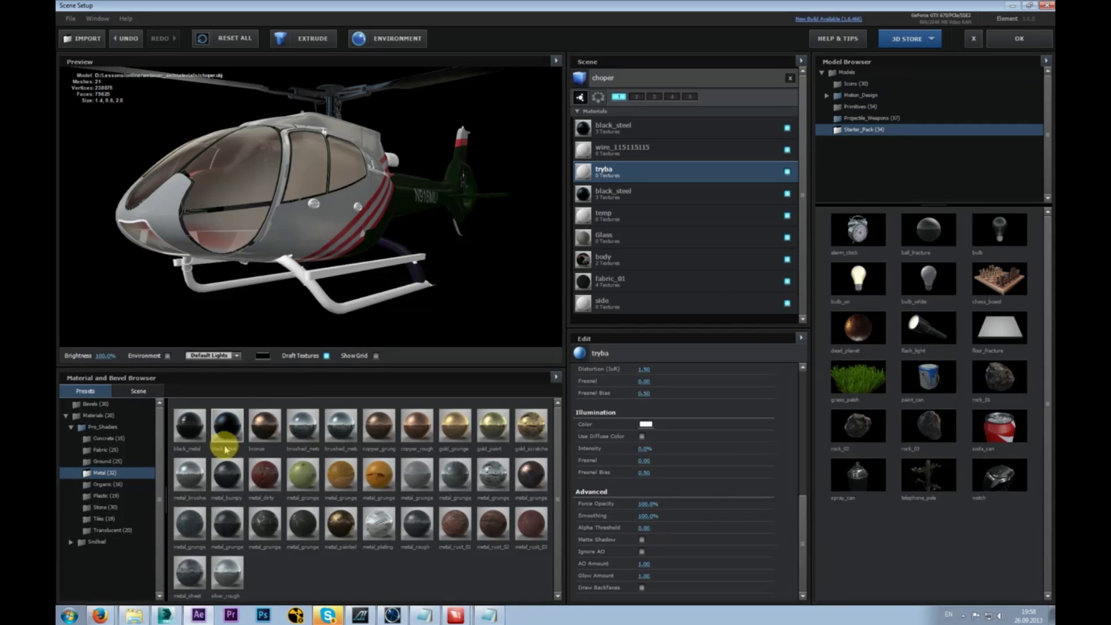
{"action": "left_click_drag", "start_coordinate": [192, 431], "coordinate": [600, 188]}
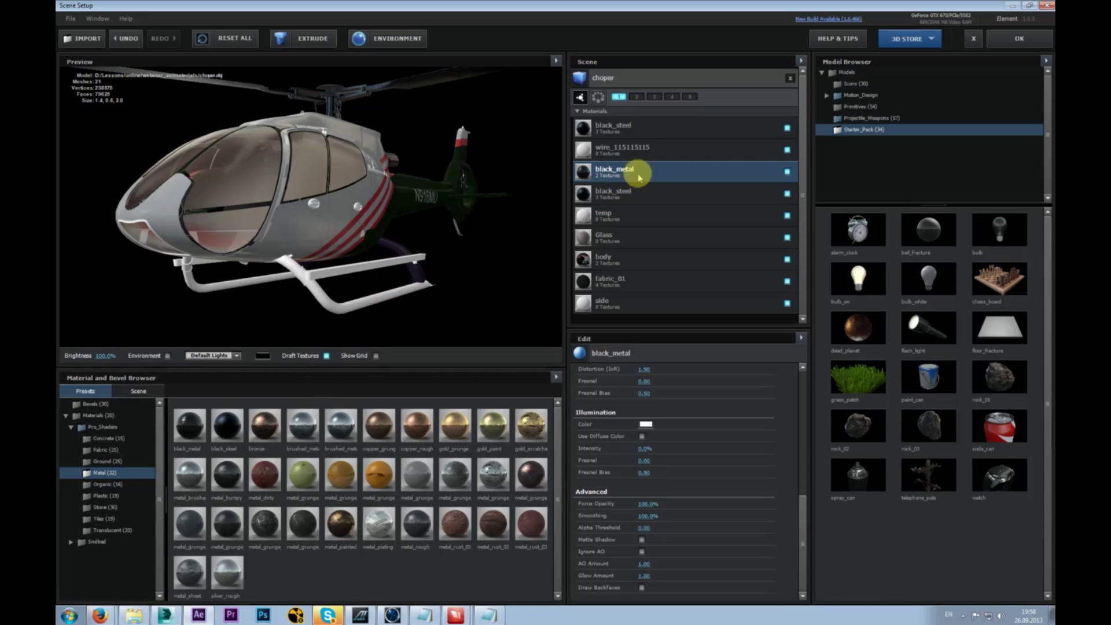
{"action": "left_click", "coordinate": [636, 155]}
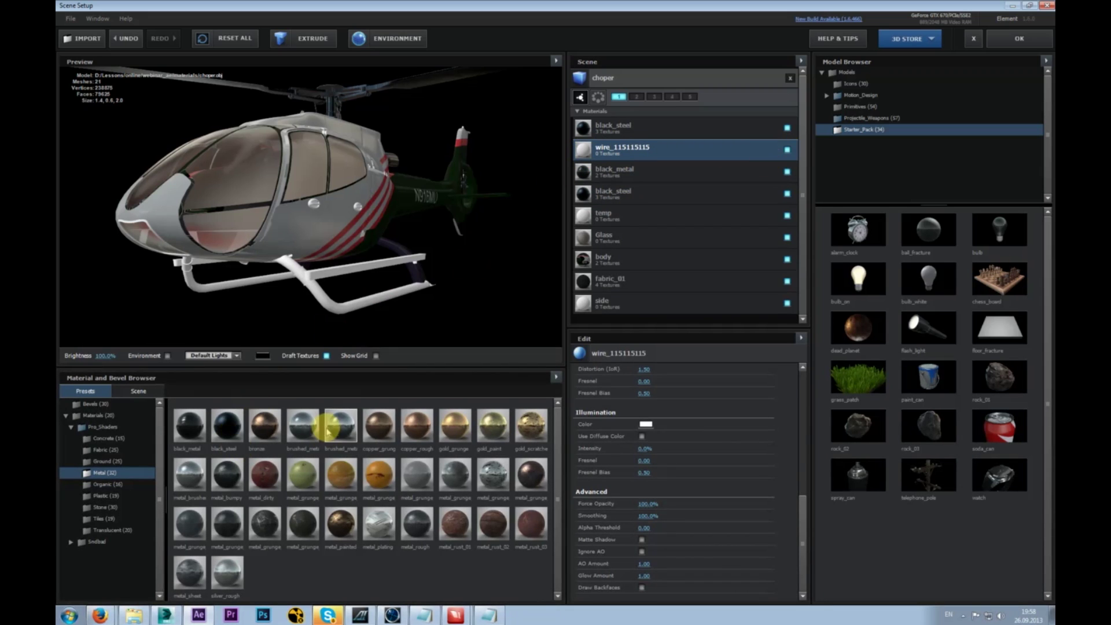
{"action": "mouse_move", "coordinate": [310, 428]}
{"action": "left_mouse_down"}
{"action": "mouse_move", "coordinate": [640, 149]}
{"action": "mouse_move", "coordinate": [629, 181]}
{"action": "left_mouse_up"}
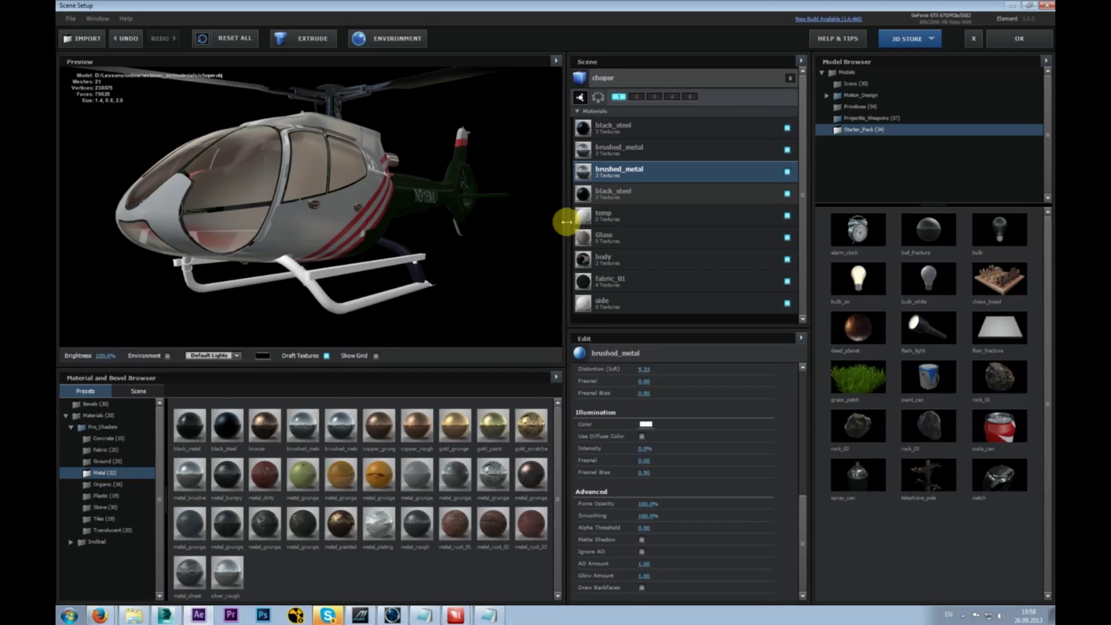
- Apply the dark_plastic preset from the Pro_Shaders Plastic collection to the temp material and check the helicopter
{"action": "left_click", "coordinate": [633, 219]}
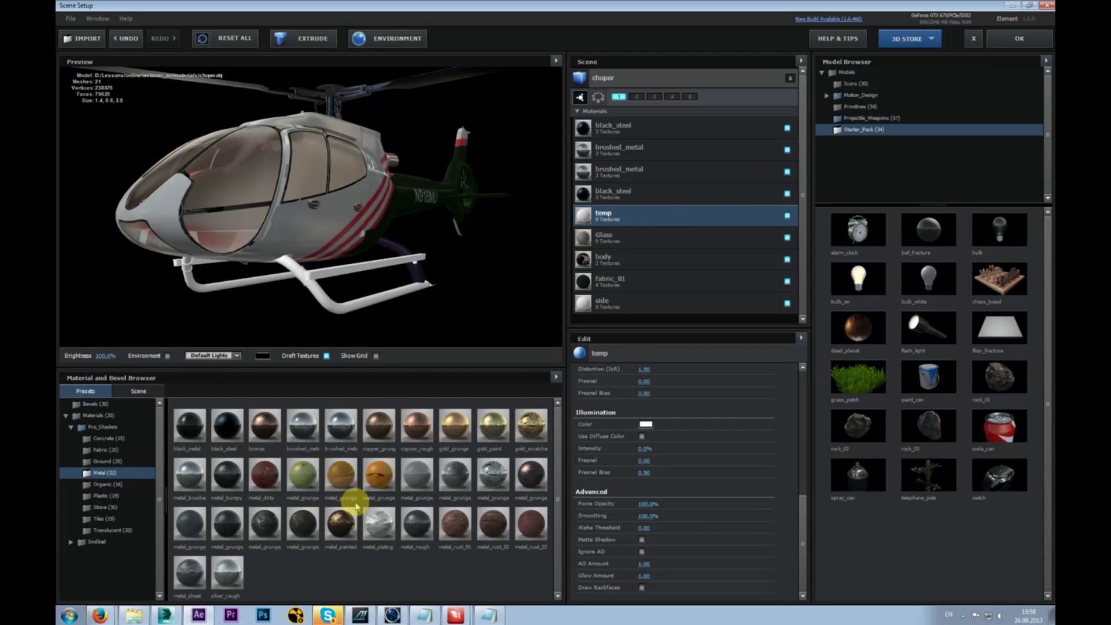
{"action": "left_click", "coordinate": [117, 497]}
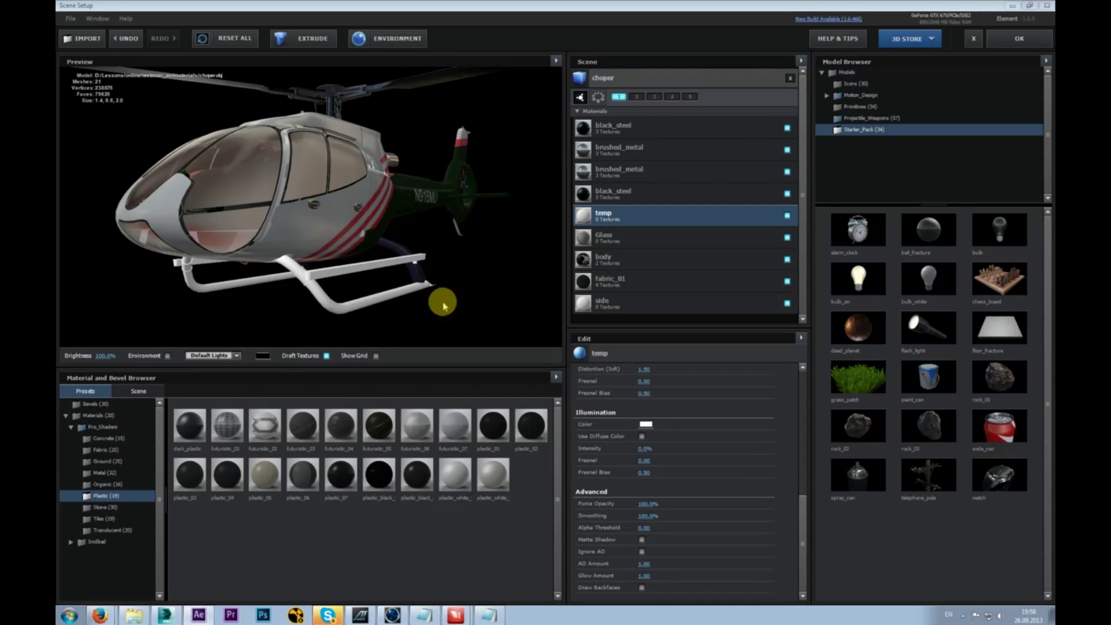
{"action": "left_click_drag", "start_coordinate": [610, 216], "coordinate": [608, 215]}
{"action": "mouse_move", "coordinate": [399, 231]}
{"action": "left_mouse_down"}
{"action": "mouse_move", "coordinate": [344, 252]}
{"action": "mouse_move", "coordinate": [397, 255]}
{"action": "mouse_move", "coordinate": [389, 260]}
{"action": "mouse_move", "coordinate": [404, 229]}
{"action": "left_mouse_up"}
- Apply the plastic_07 preset to the side material and inspect the landing skids and fuselage
{"action": "left_click", "coordinate": [633, 302]}
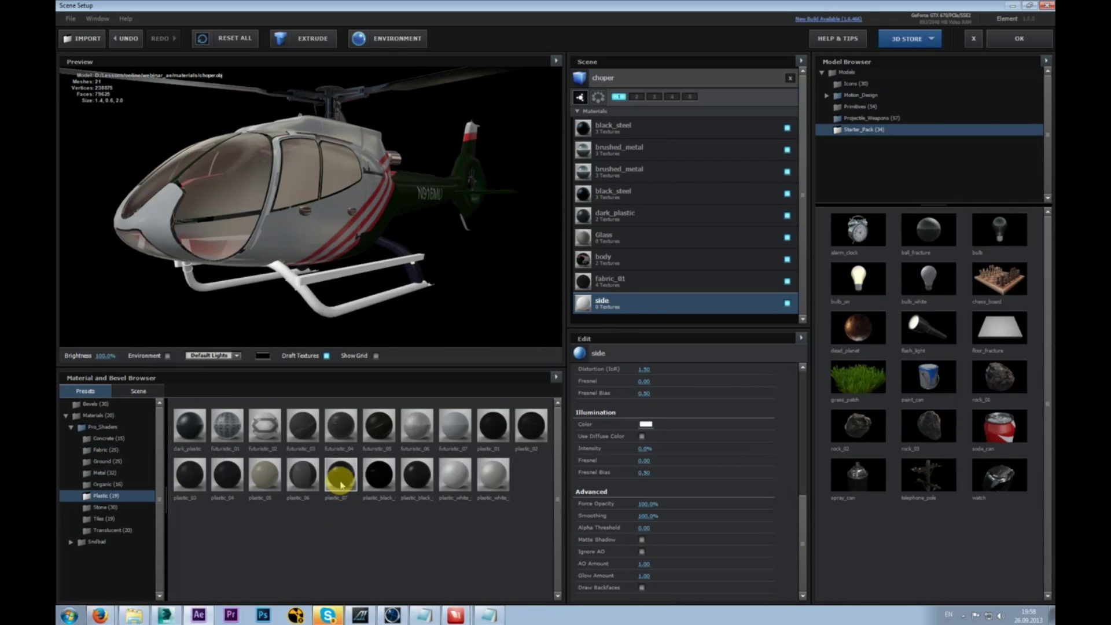
{"action": "left_click_drag", "start_coordinate": [341, 484], "coordinate": [608, 303]}
{"action": "mouse_move", "coordinate": [385, 290]}
{"action": "left_mouse_down"}
{"action": "mouse_move", "coordinate": [342, 295]}
{"action": "mouse_move", "coordinate": [364, 260]}
{"action": "mouse_move", "coordinate": [401, 272]}
{"action": "mouse_move", "coordinate": [389, 290]}
{"action": "mouse_move", "coordinate": [422, 302]}
{"action": "mouse_move", "coordinate": [396, 300]}
{"action": "mouse_move", "coordinate": [469, 274]}
{"action": "mouse_move", "coordinate": [459, 255]}
{"action": "mouse_move", "coordinate": [435, 258]}
{"action": "left_mouse_up"}
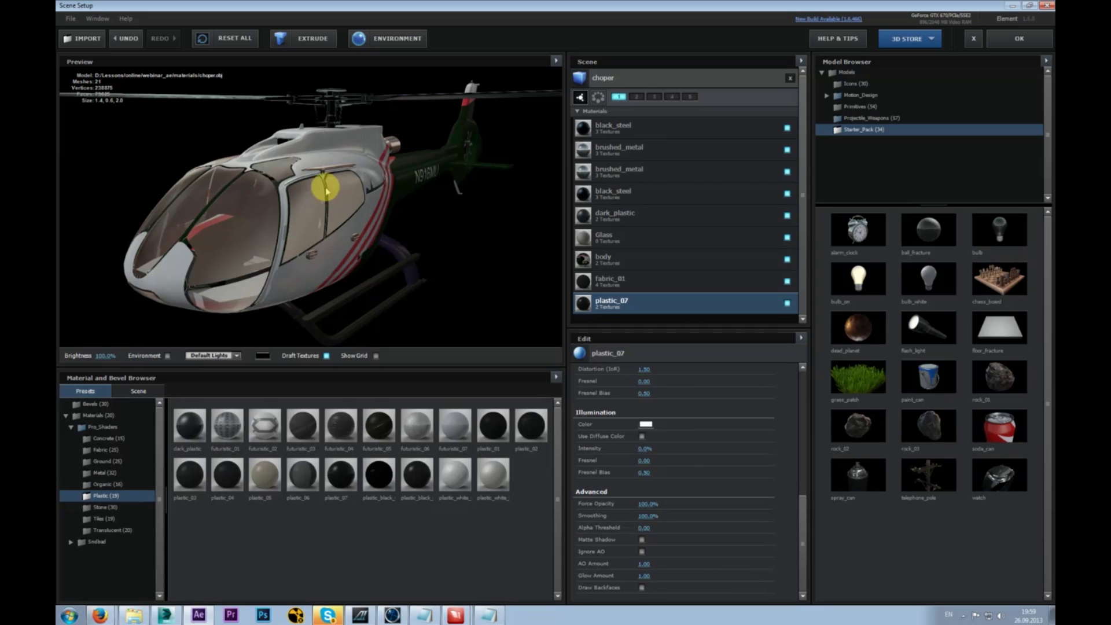
{"action": "left_click_drag", "start_coordinate": [283, 227], "coordinate": [266, 249]}
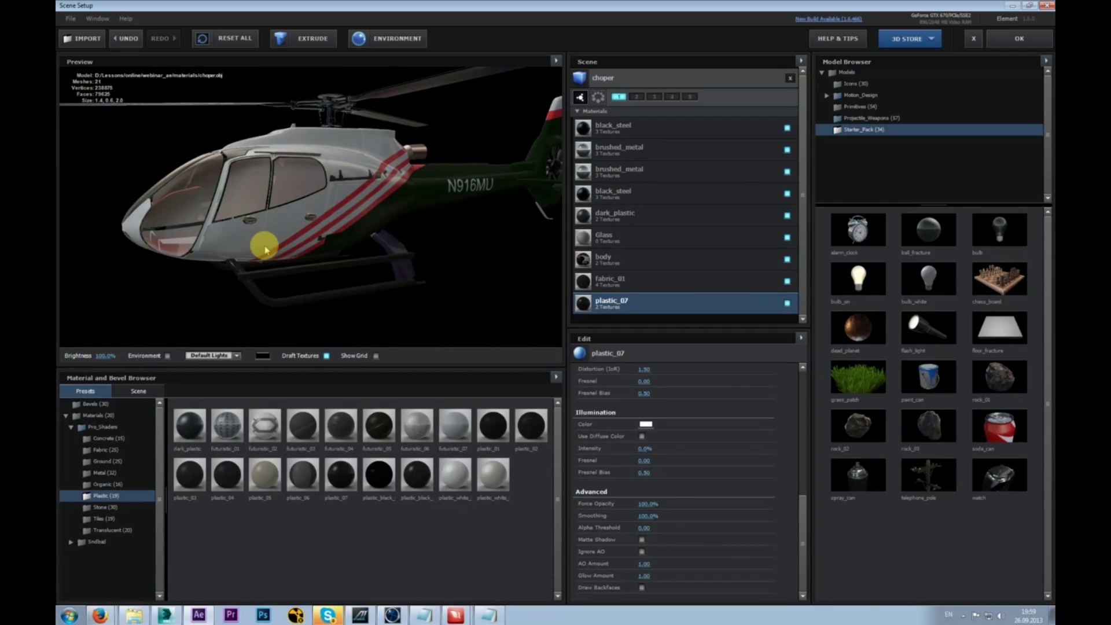
- Accept the textured helicopter scene and show the New-York.png layer behind it in the composition
{"action": "left_click", "coordinate": [577, 111]}
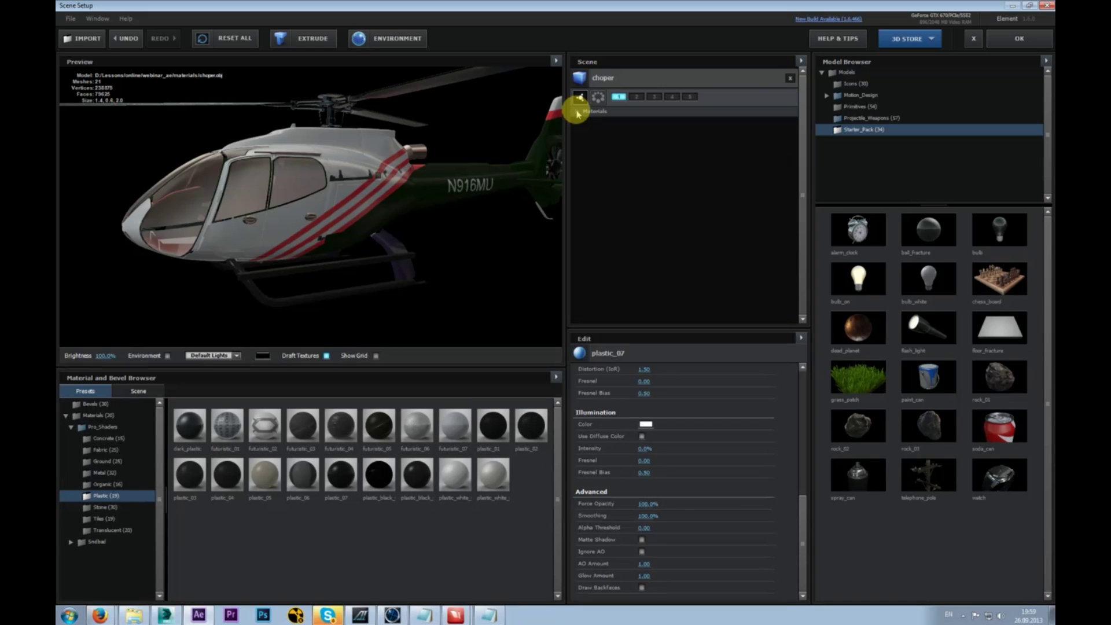
{"action": "left_click", "coordinate": [1018, 41]}
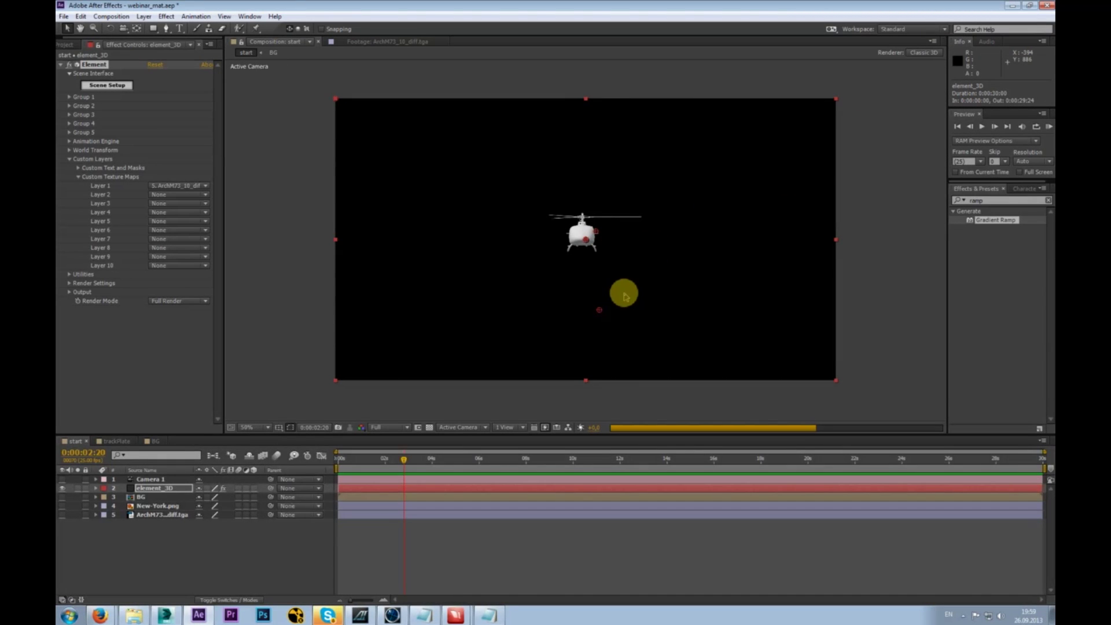
{"action": "scroll", "coordinate": [582, 230], "scroll_direction": "up", "scroll_amount": 4}
{"action": "scroll", "coordinate": [577, 228], "scroll_direction": "down", "scroll_amount": 2}
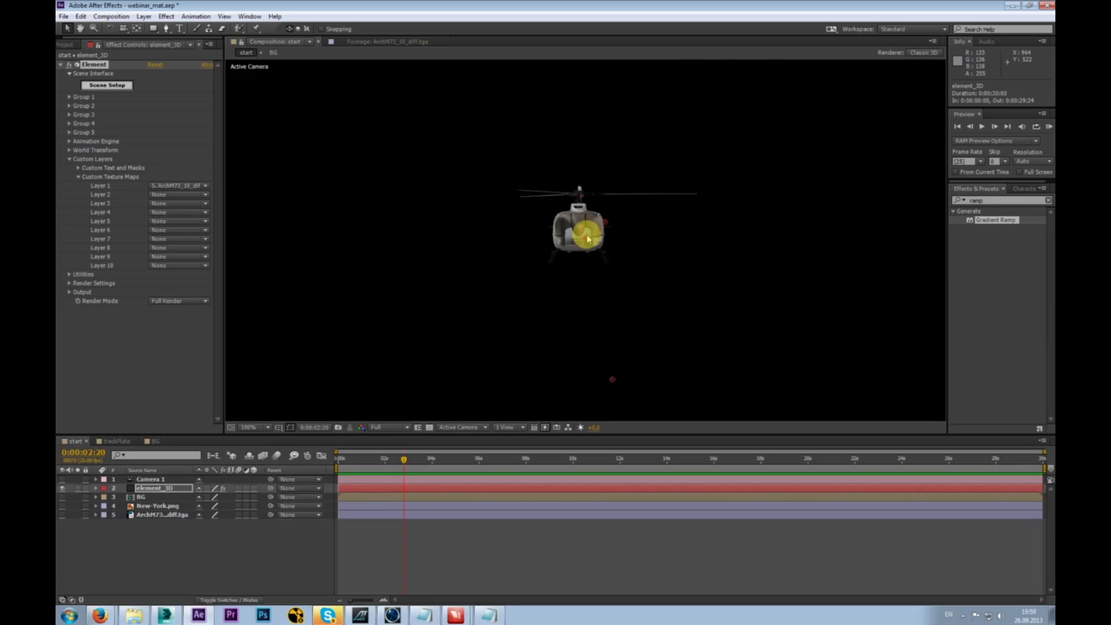
{"action": "left_click", "coordinate": [62, 505]}
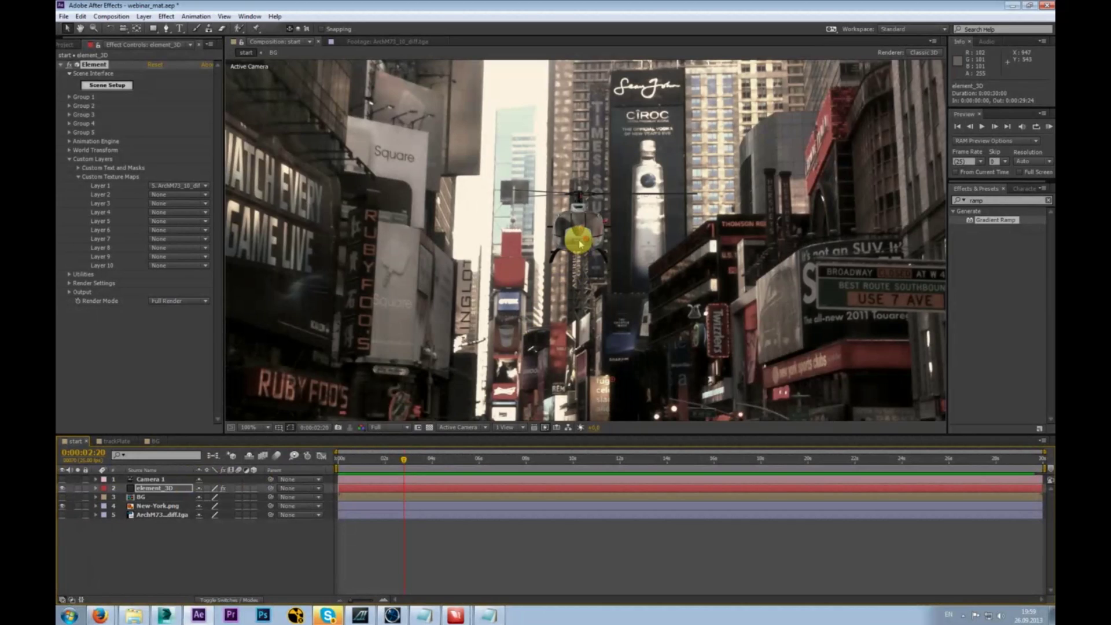
{"action": "scroll", "coordinate": [580, 243], "scroll_direction": "up", "scroll_amount": 4}
{"action": "scroll", "coordinate": [580, 244], "scroll_direction": "down", "scroll_amount": 5}
{"action": "scroll", "coordinate": [577, 235], "scroll_direction": "up", "scroll_amount": 1}
{"action": "scroll", "coordinate": [552, 263], "scroll_direction": "down", "scroll_amount": 1}
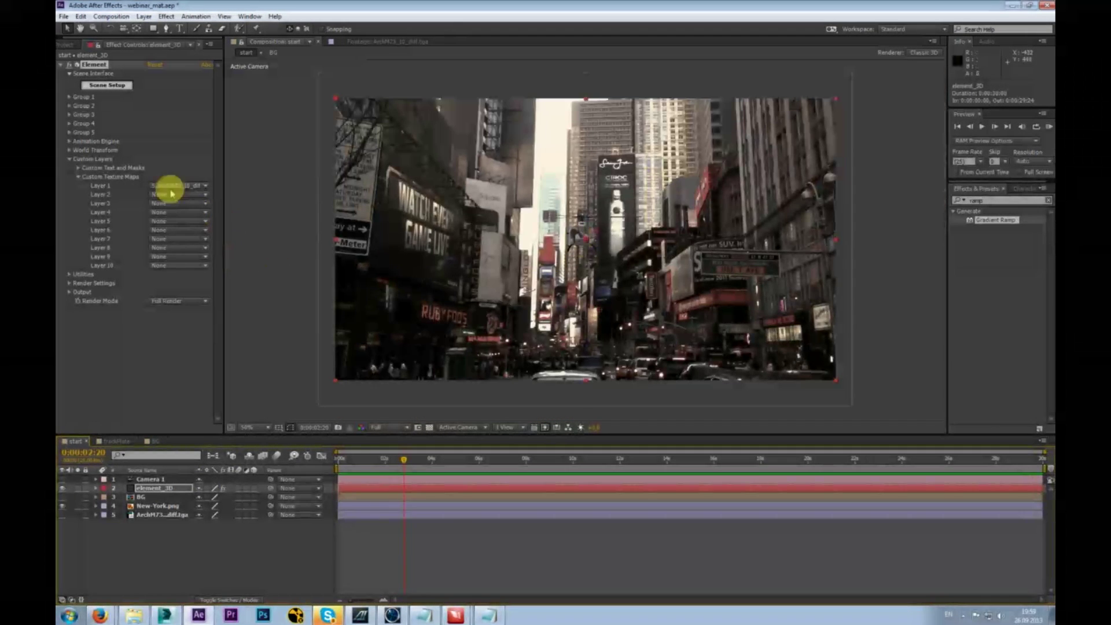
- Set Group 1's Position Z to about -1650, rotate the helicopter around Y to show its side, and move it to about 983, 498
{"action": "left_click", "coordinate": [69, 98]}
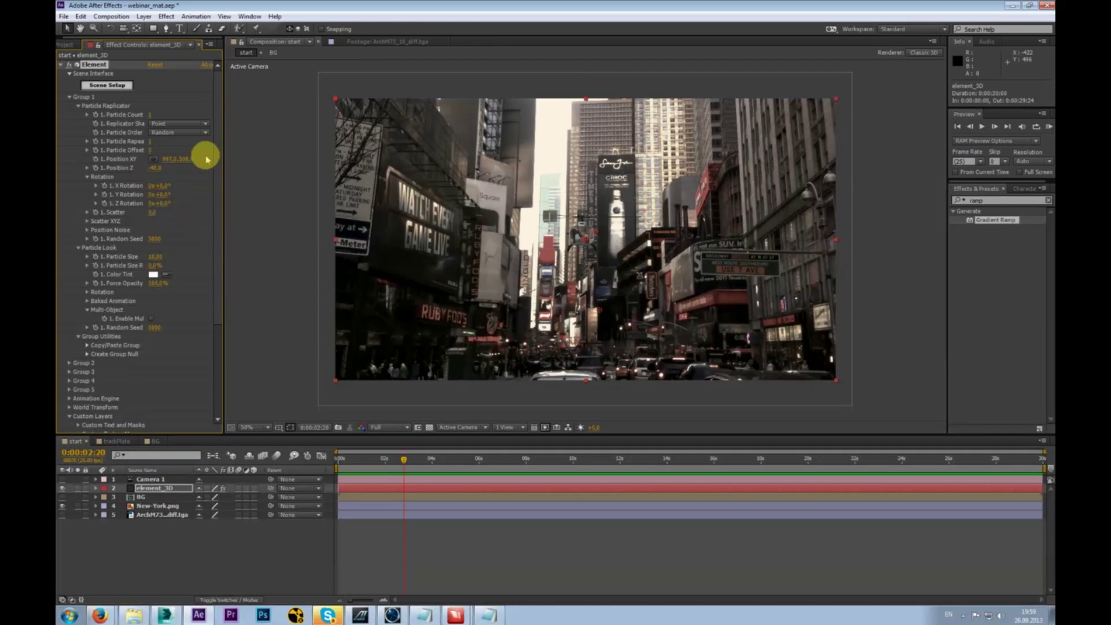
{"action": "left_click_drag", "start_coordinate": [215, 119], "coordinate": [217, 150]}
{"action": "scroll", "coordinate": [216, 151], "scroll_direction": "up", "scroll_amount": 2}
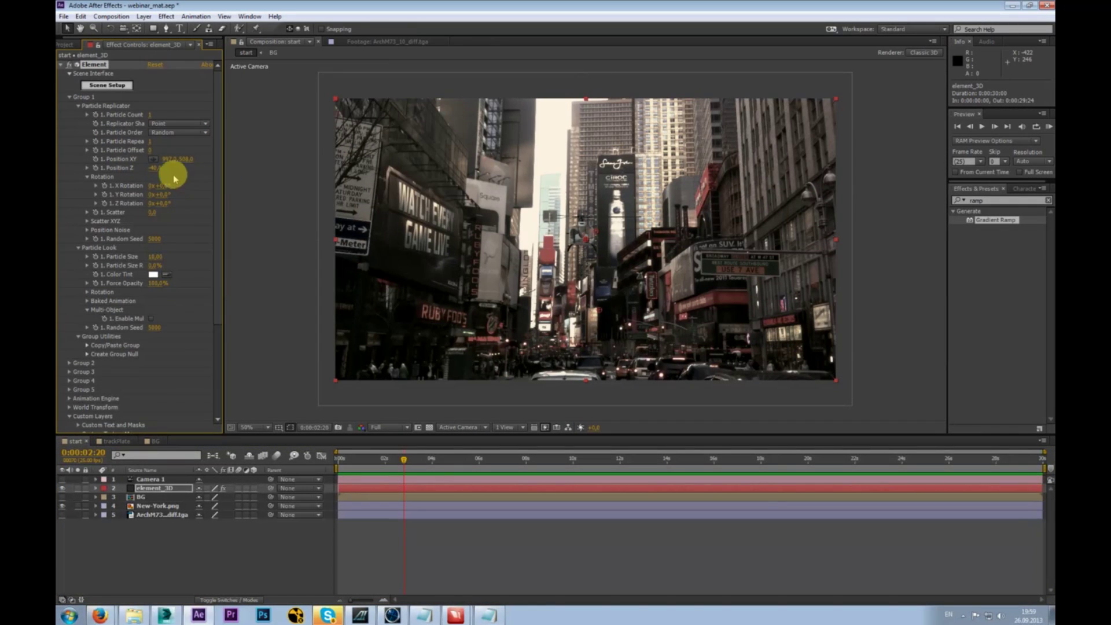
{"action": "mouse_move", "coordinate": [148, 167]}
{"action": "left_mouse_down"}
{"action": "mouse_move", "coordinate": [81, 170]}
{"action": "mouse_move", "coordinate": [159, 168]}
{"action": "mouse_move", "coordinate": [149, 169]}
{"action": "left_mouse_up"}
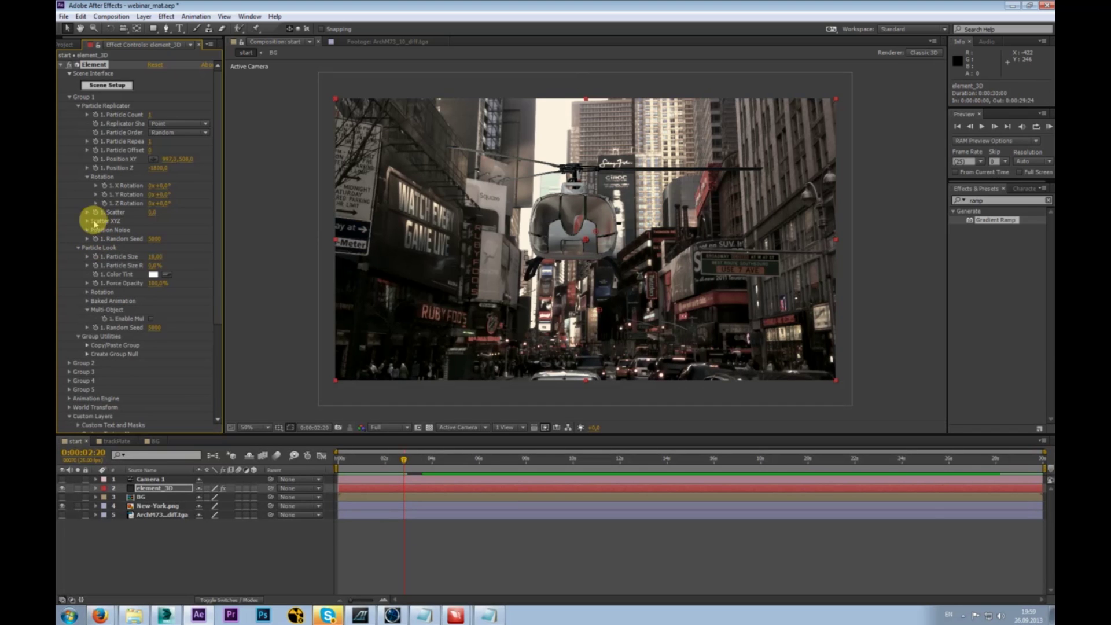
{"action": "mouse_move", "coordinate": [163, 186]}
{"action": "left_mouse_down"}
{"action": "mouse_move", "coordinate": [144, 193]}
{"action": "mouse_move", "coordinate": [168, 178]}
{"action": "mouse_move", "coordinate": [167, 203]}
{"action": "mouse_move", "coordinate": [154, 195]}
{"action": "left_mouse_up"}
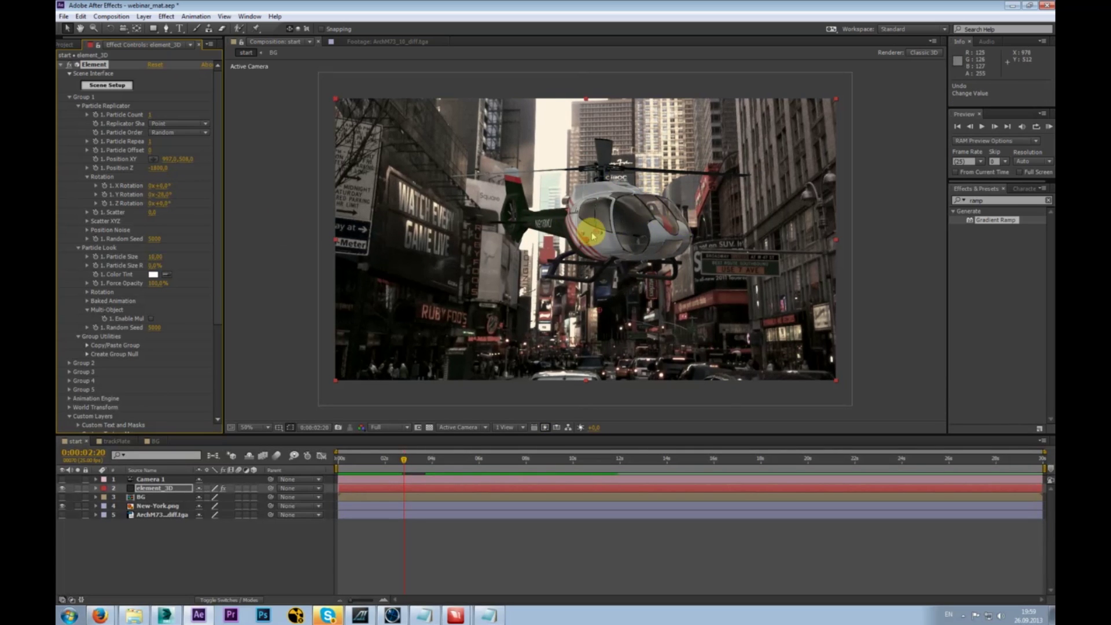
{"action": "left_click_drag", "start_coordinate": [587, 244], "coordinate": [617, 274]}
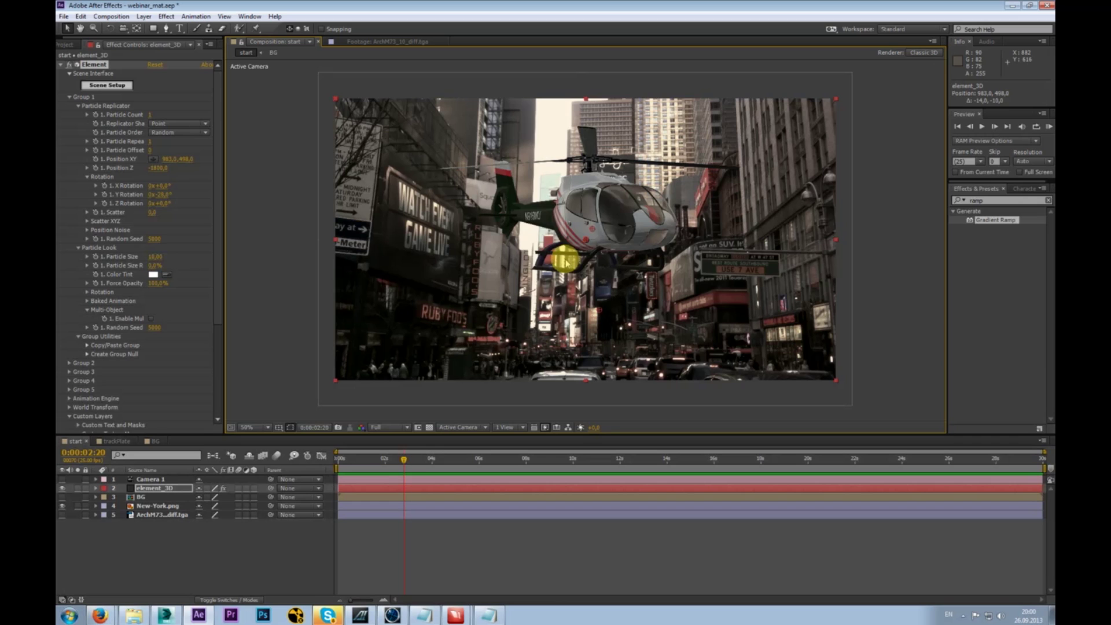
- Add a Parallel light that casts shadows and move it above the helicopter, just beyond the frame's upper edge
{"action": "left_click", "coordinate": [177, 545]}
{"action": "right_click", "coordinate": [168, 546]}
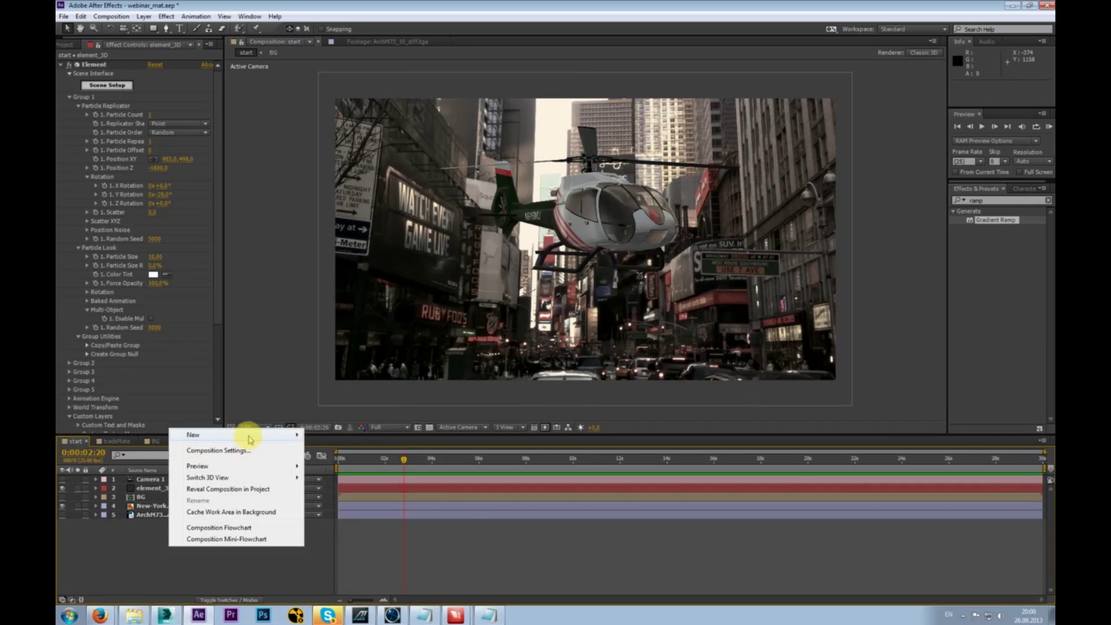
{"action": "mouse_move", "coordinate": [252, 435]}
{"action": "left_click", "coordinate": [342, 475]}
{"action": "left_click", "coordinate": [578, 218]}
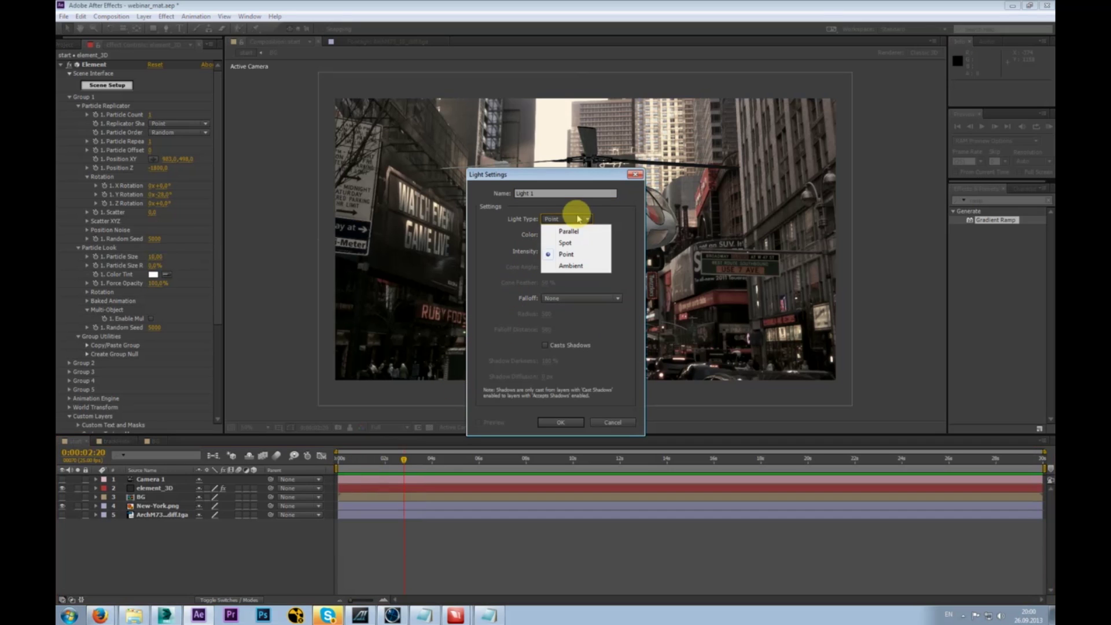
{"action": "left_click", "coordinate": [579, 231]}
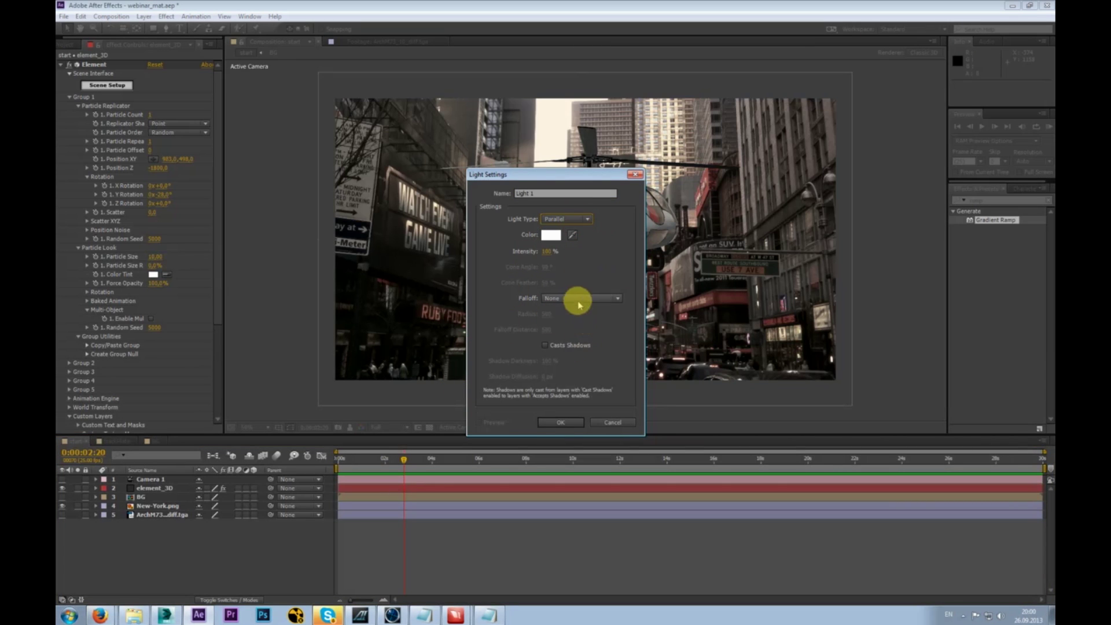
{"action": "left_click", "coordinate": [568, 348]}
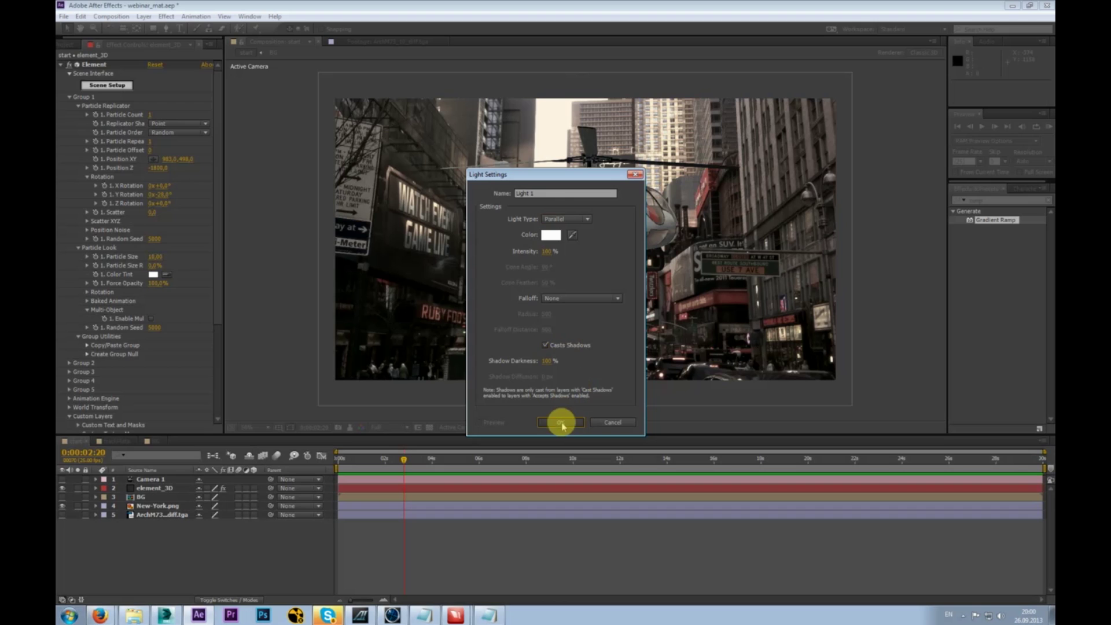
{"action": "left_click", "coordinate": [560, 422]}
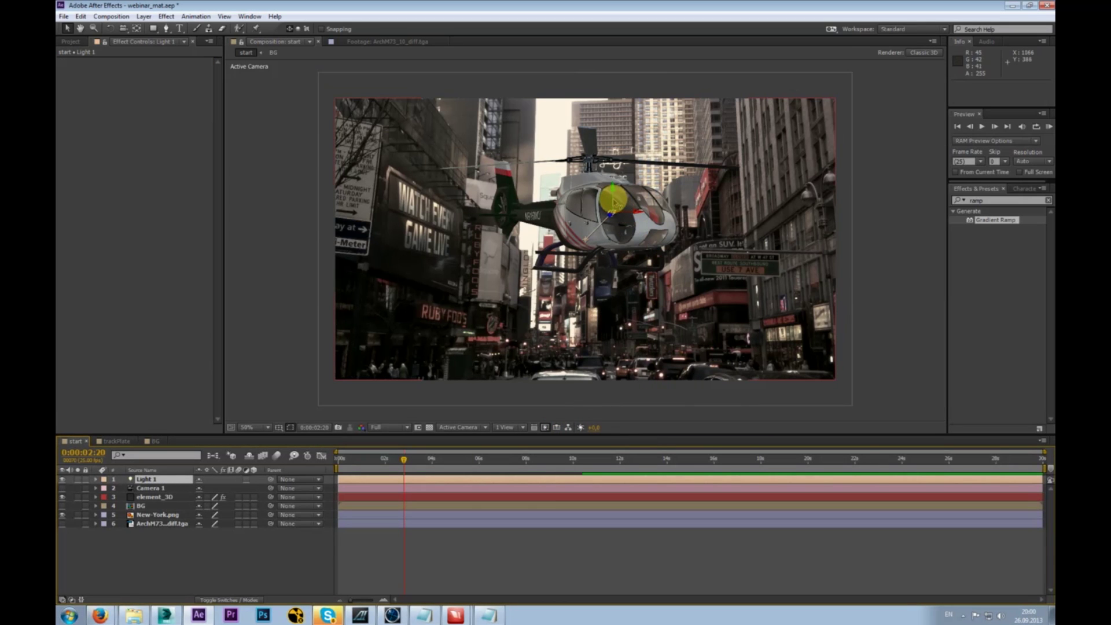
{"action": "left_click_drag", "start_coordinate": [611, 199], "coordinate": [609, 87]}
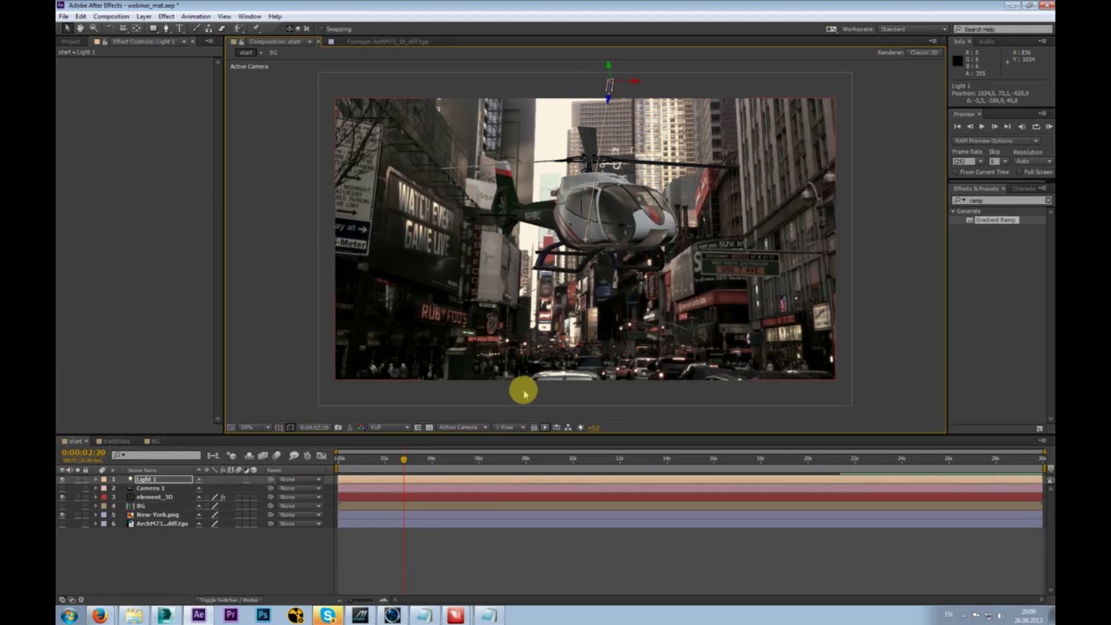
- Toggle the parallel light's visibility off and on to compare how it lights the helicopter
{"action": "left_click", "coordinate": [64, 480]}
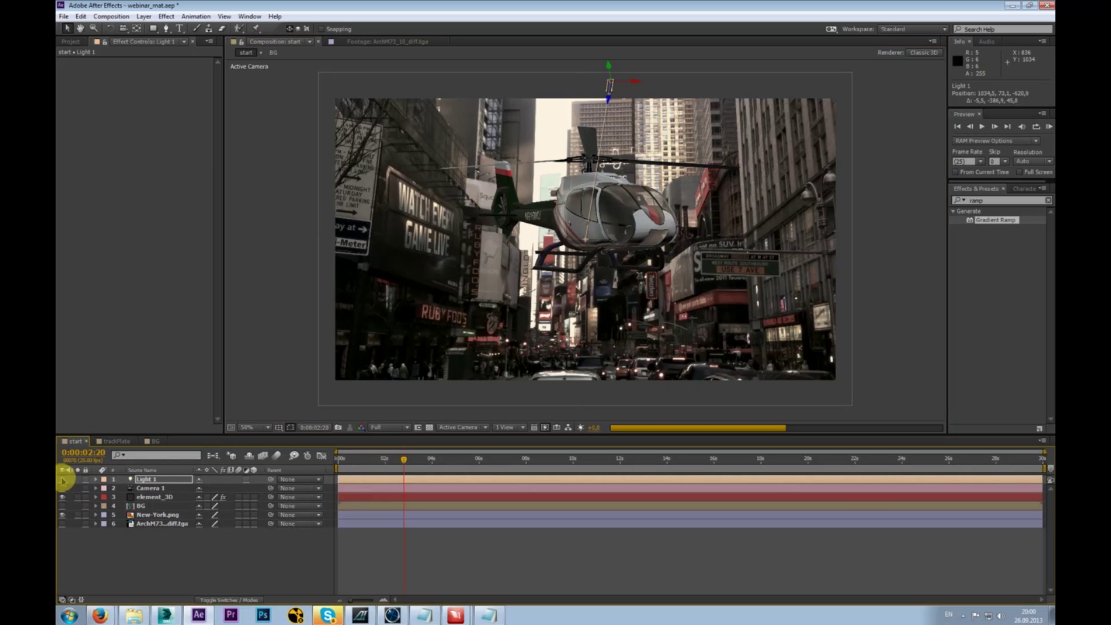
{"action": "left_click", "coordinate": [63, 479]}
{"action": "left_click", "coordinate": [64, 480]}
{"action": "left_click", "coordinate": [63, 480]}
{"action": "left_click", "coordinate": [63, 479]}
{"action": "left_click", "coordinate": [64, 480]}
{"action": "left_click", "coordinate": [64, 479]}
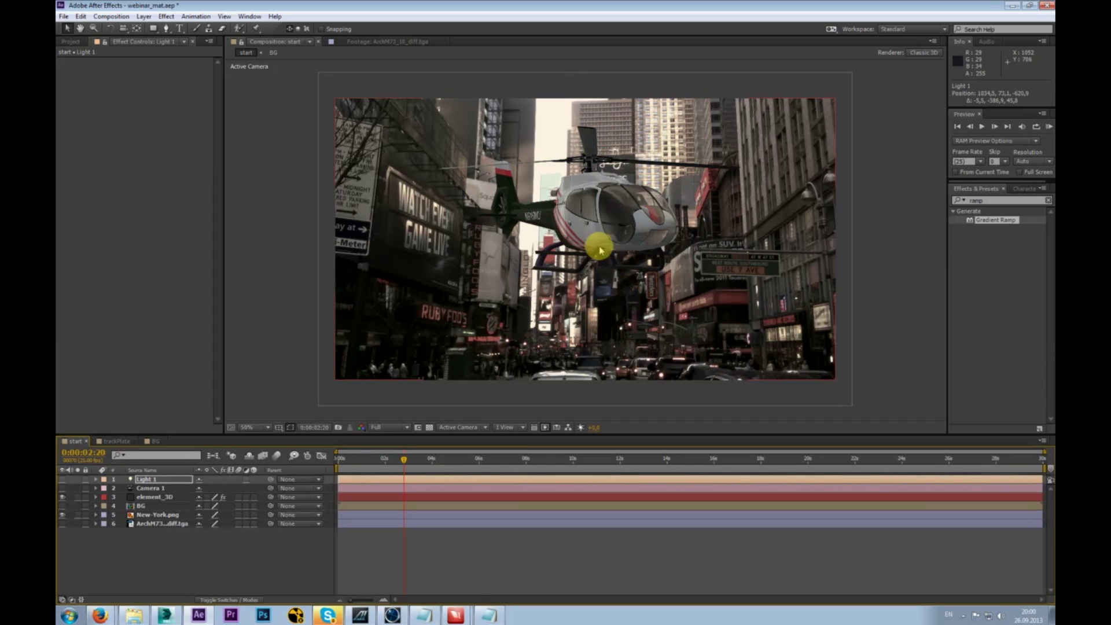
{"action": "left_click", "coordinate": [154, 479]}
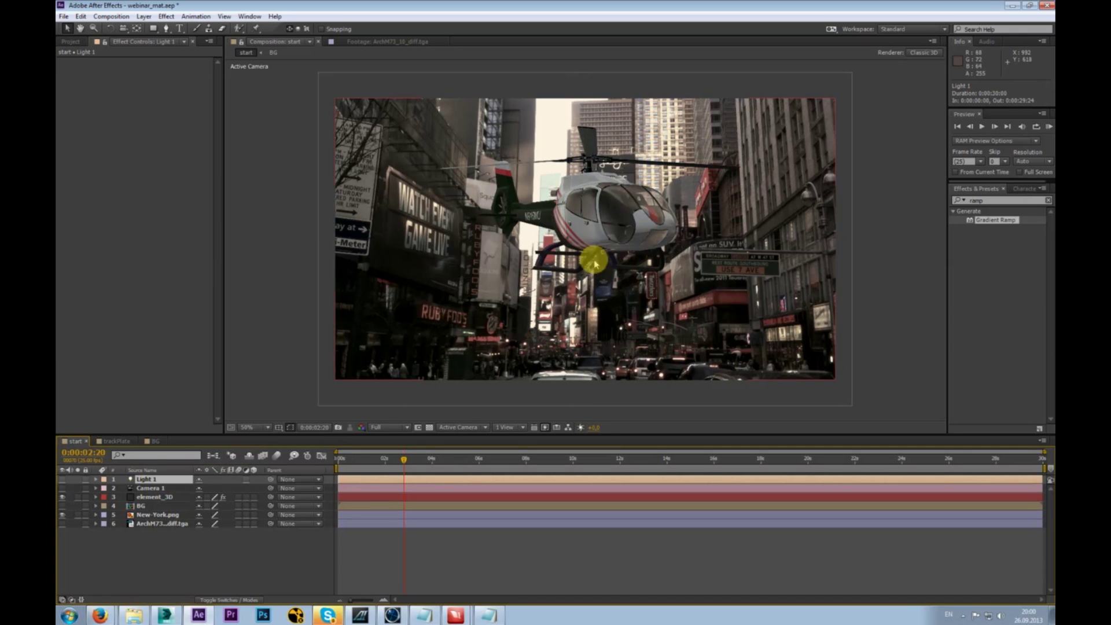
{"action": "left_click", "coordinate": [63, 479]}
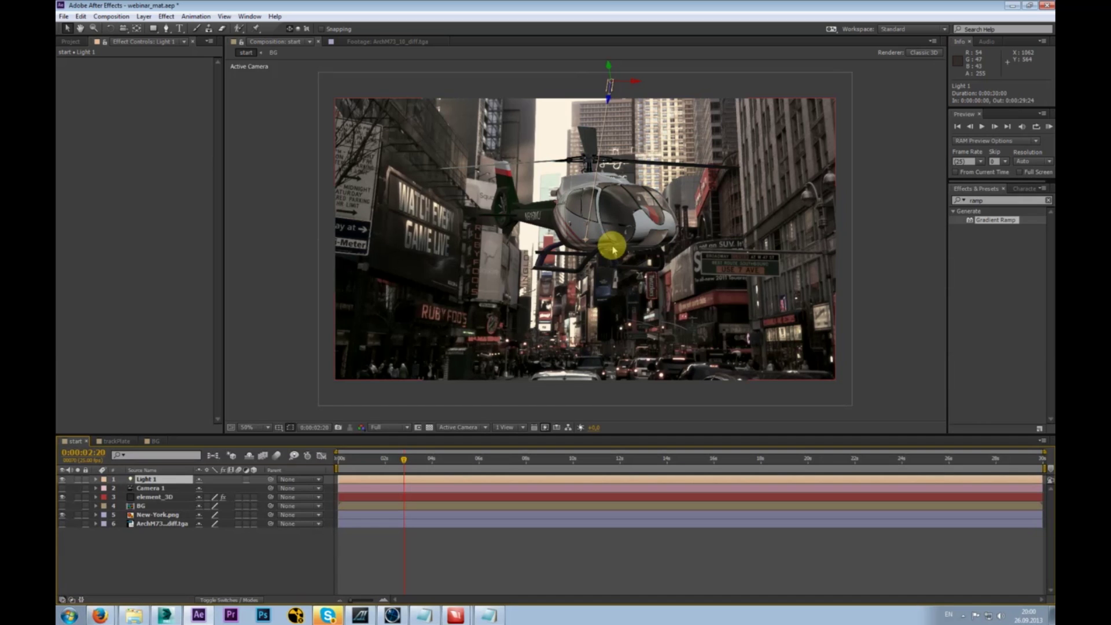
- Return to the composition's first frame and expand the Render Settings of the Element effect on the element_3D layer
{"action": "left_click_drag", "start_coordinate": [403, 463], "coordinate": [317, 470]}
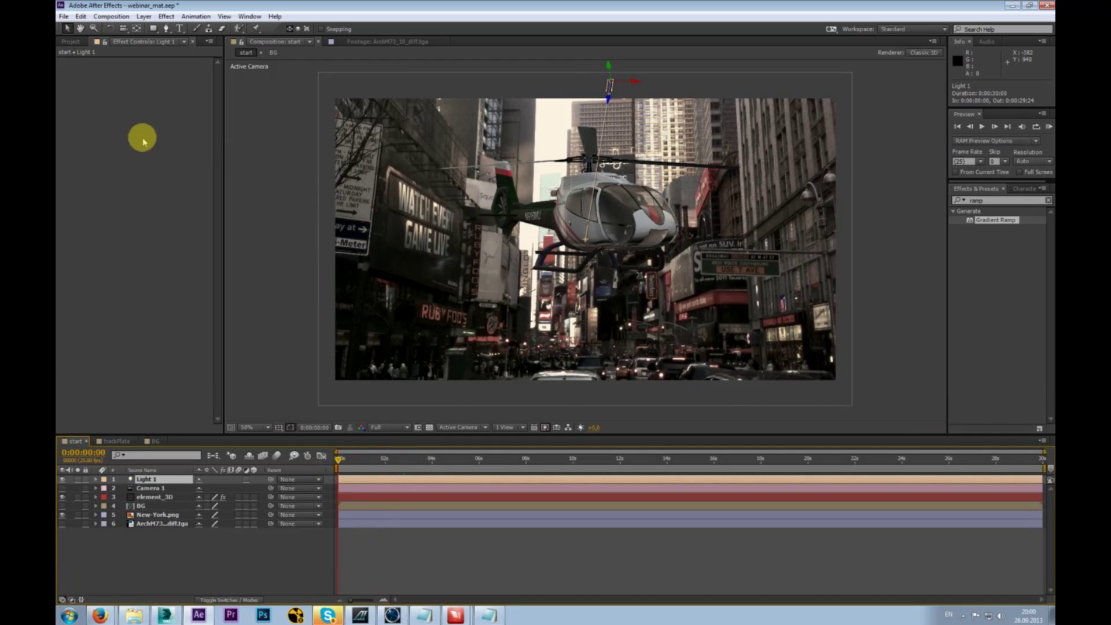
{"action": "left_click", "coordinate": [164, 497]}
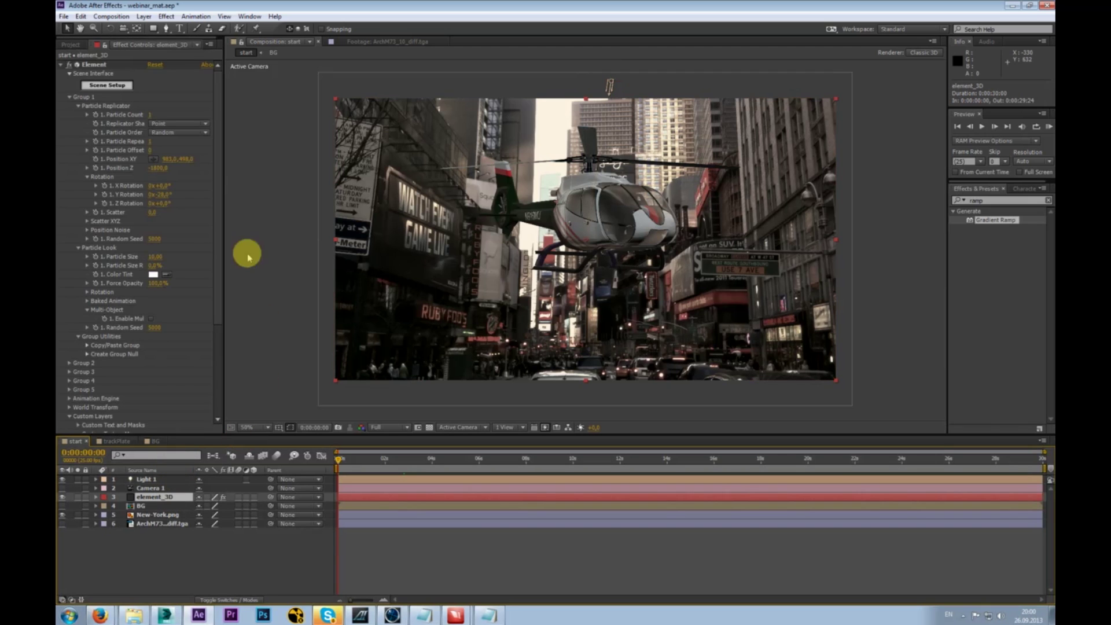
{"action": "scroll", "coordinate": [216, 153], "scroll_direction": "down", "scroll_amount": 3}
{"action": "scroll", "coordinate": [218, 153], "scroll_direction": "up", "scroll_amount": 3}
{"action": "scroll", "coordinate": [218, 231], "scroll_direction": "down", "scroll_amount": 5}
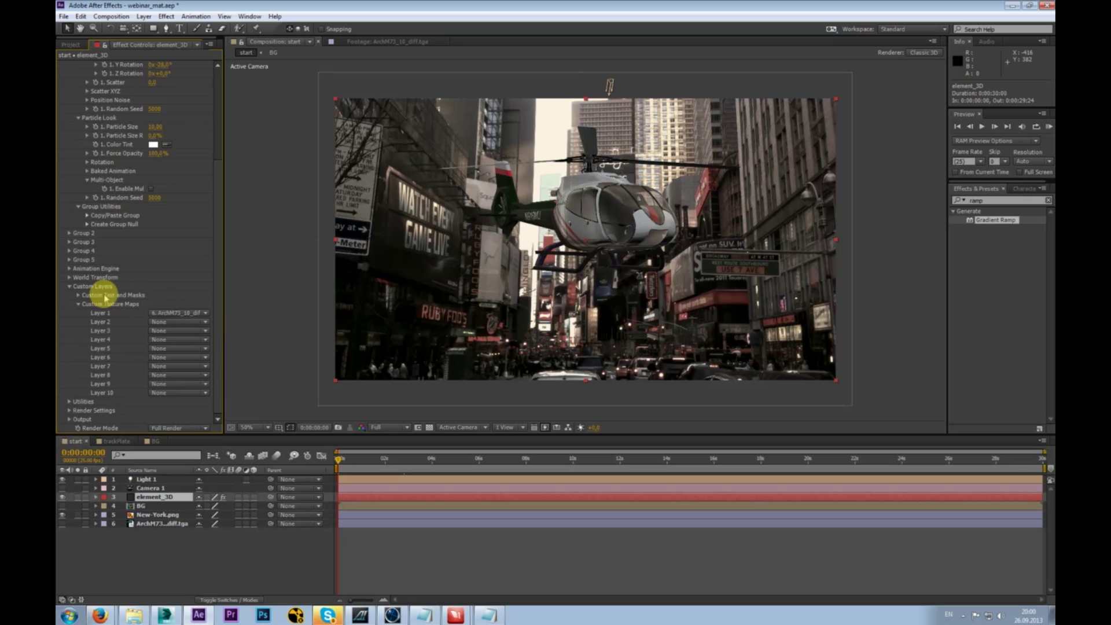
{"action": "left_click", "coordinate": [70, 412]}
{"action": "scroll", "coordinate": [69, 409], "scroll_direction": "down", "scroll_amount": 4}
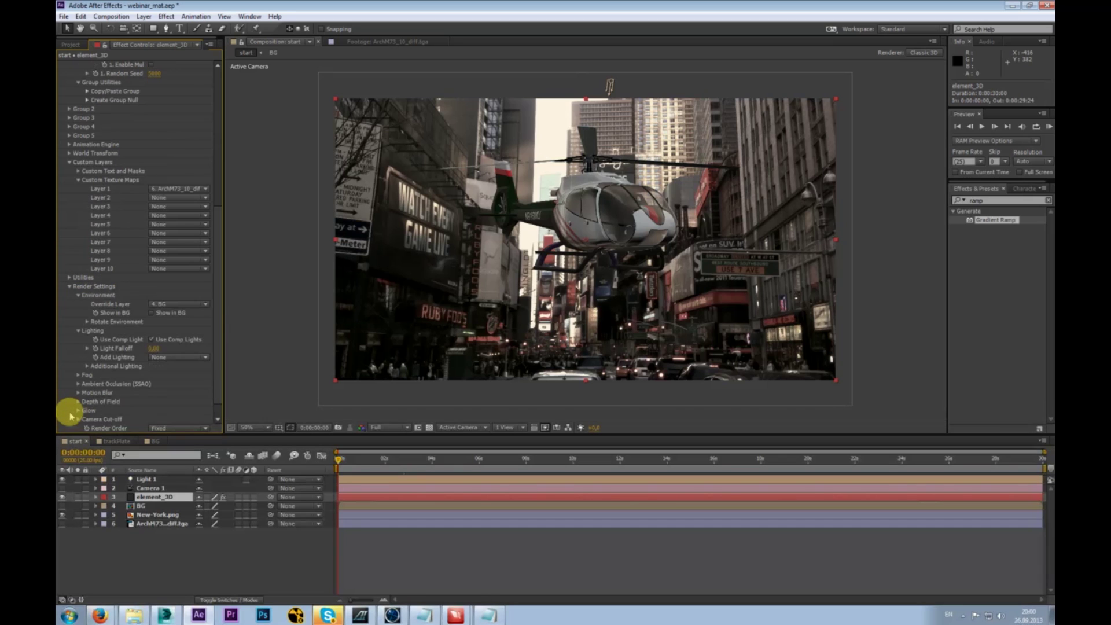
{"action": "scroll", "coordinate": [217, 333], "scroll_direction": "down", "scroll_amount": 1}
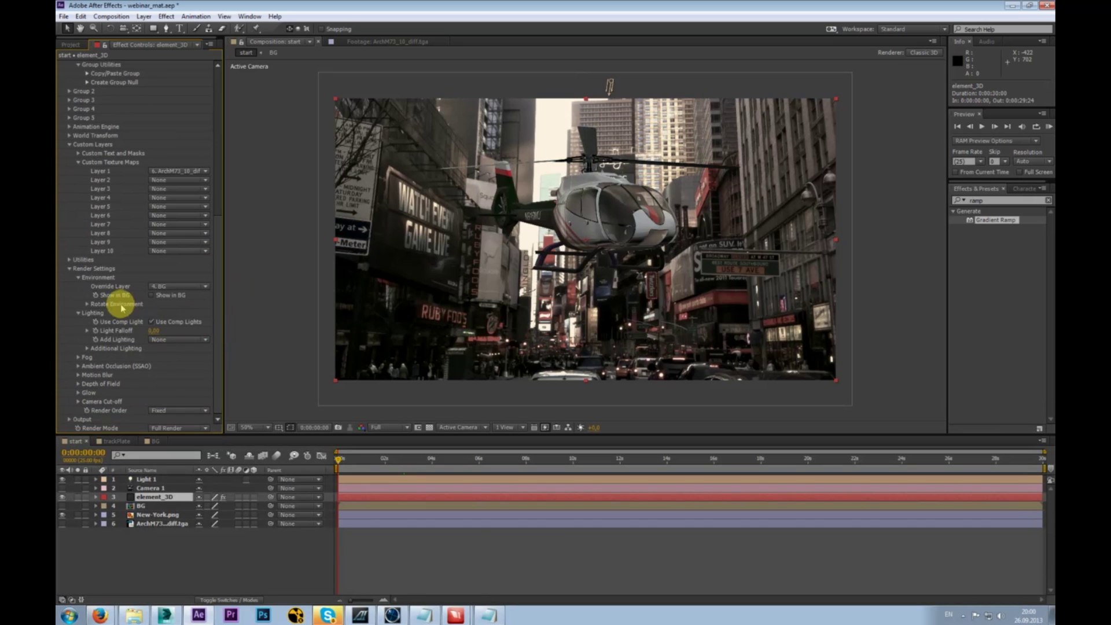
- Toggle the environment's Show in BG option on and off to compare the background, and collapse the Environment settings
{"action": "left_click", "coordinate": [78, 279]}
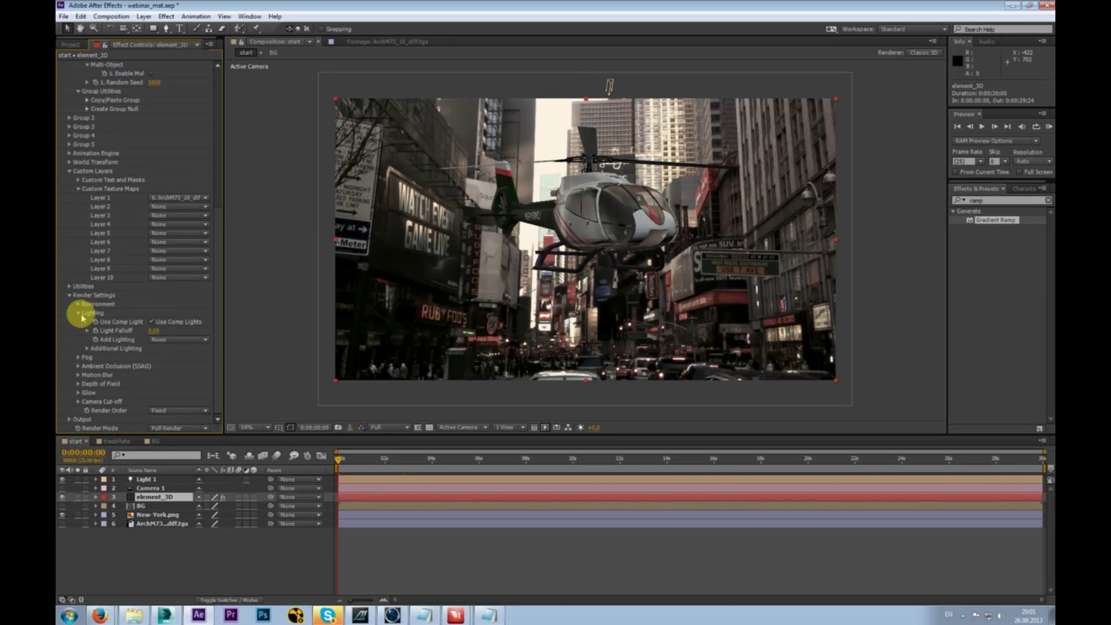
{"action": "left_click", "coordinate": [79, 305]}
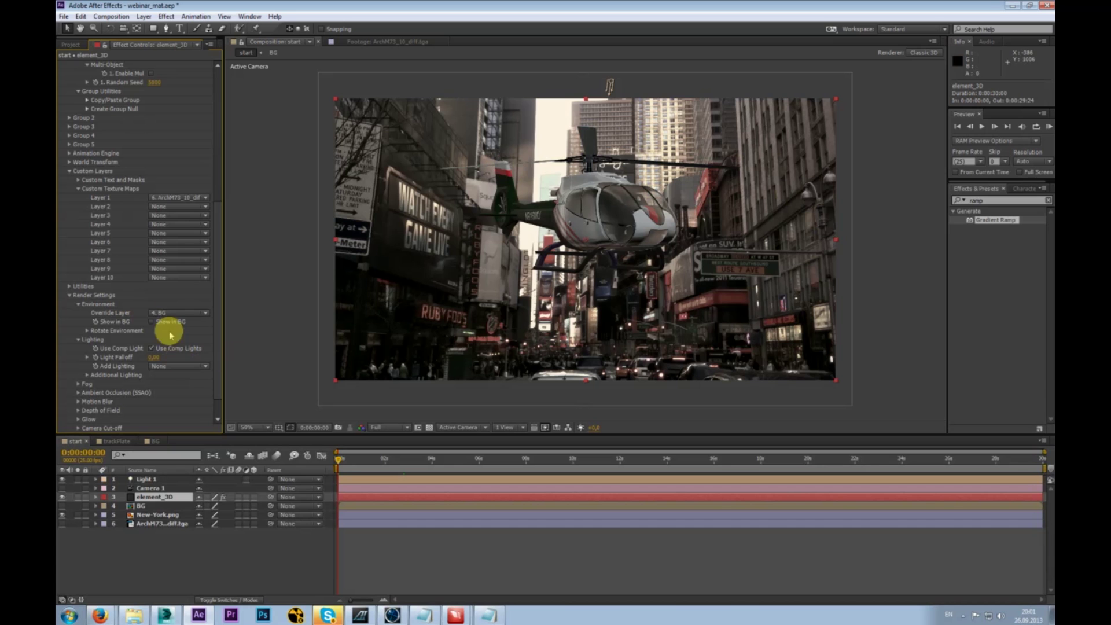
{"action": "left_click", "coordinate": [152, 321]}
{"action": "left_click", "coordinate": [151, 321]}
{"action": "left_click", "coordinate": [78, 303]}
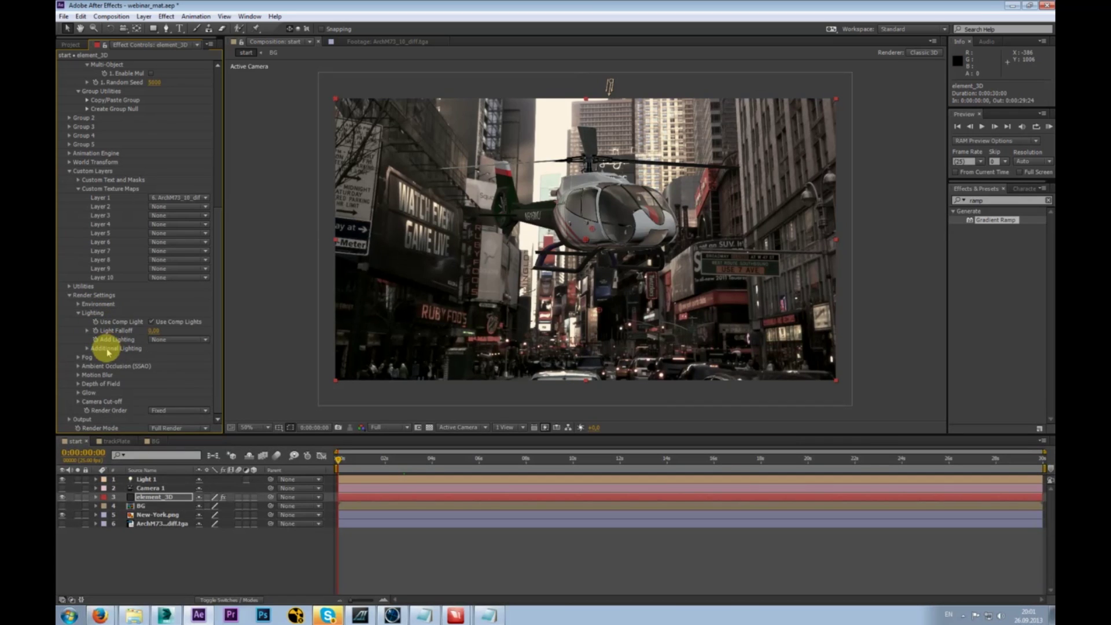
- Toggle Use Comp Lights off and on to compare the helicopter's lighting, and check the Light 1 layer
{"action": "left_click", "coordinate": [152, 323]}
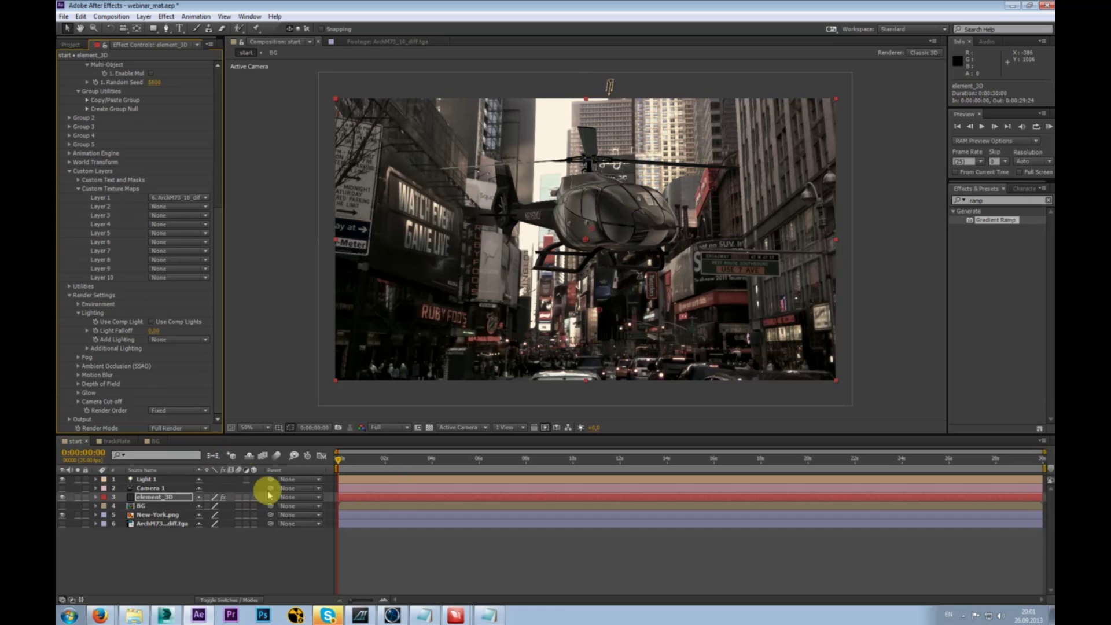
{"action": "left_click", "coordinate": [151, 322]}
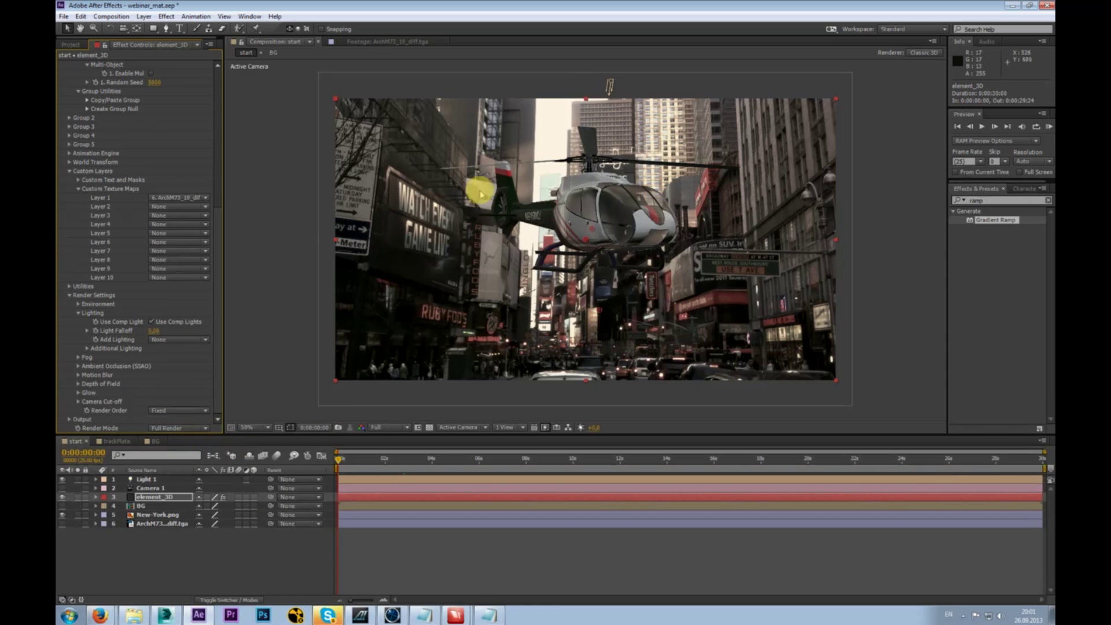
{"action": "left_click", "coordinate": [171, 485]}
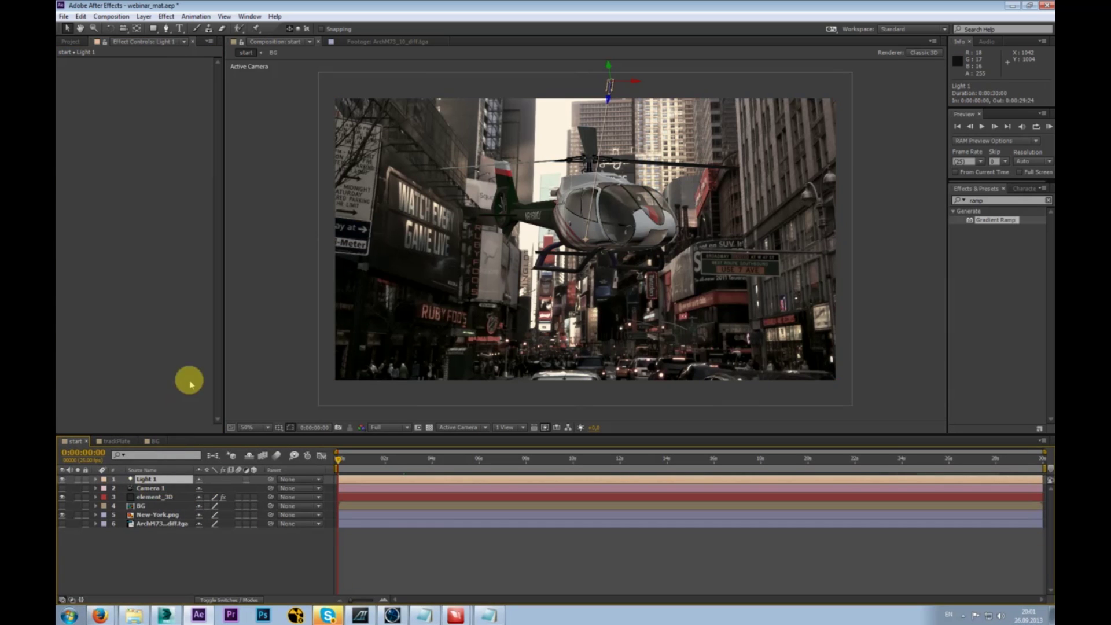
{"action": "left_click", "coordinate": [173, 496]}
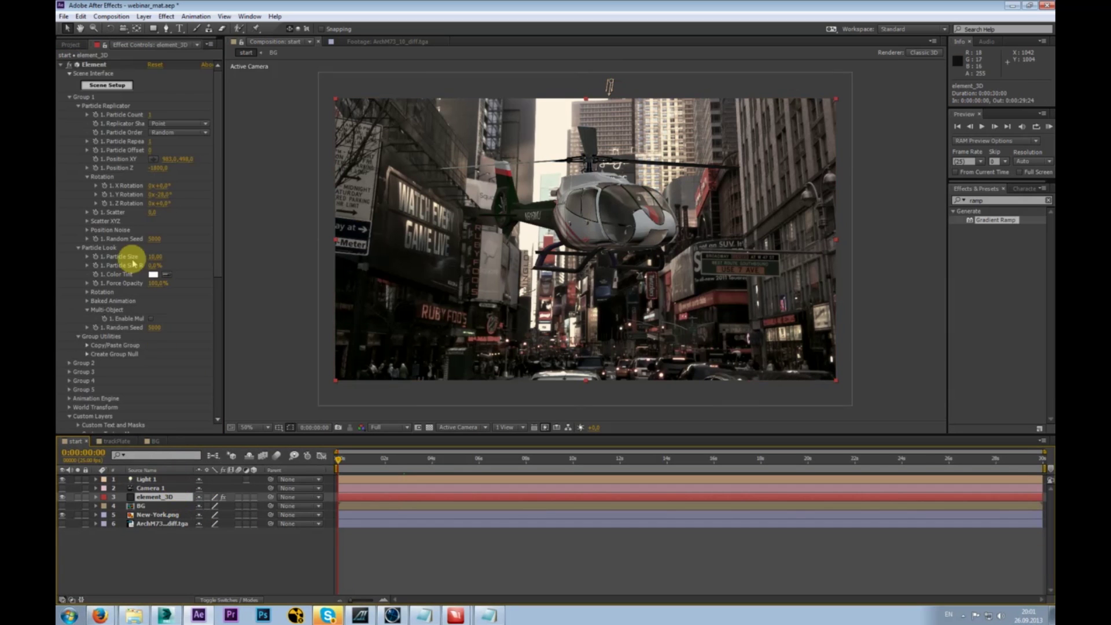
- Try Default Lights as the Element effect's Add Lighting preset and switch it to Dramatic
{"action": "scroll", "coordinate": [135, 265], "scroll_direction": "down", "scroll_amount": 6}
{"action": "left_click", "coordinate": [182, 340]}
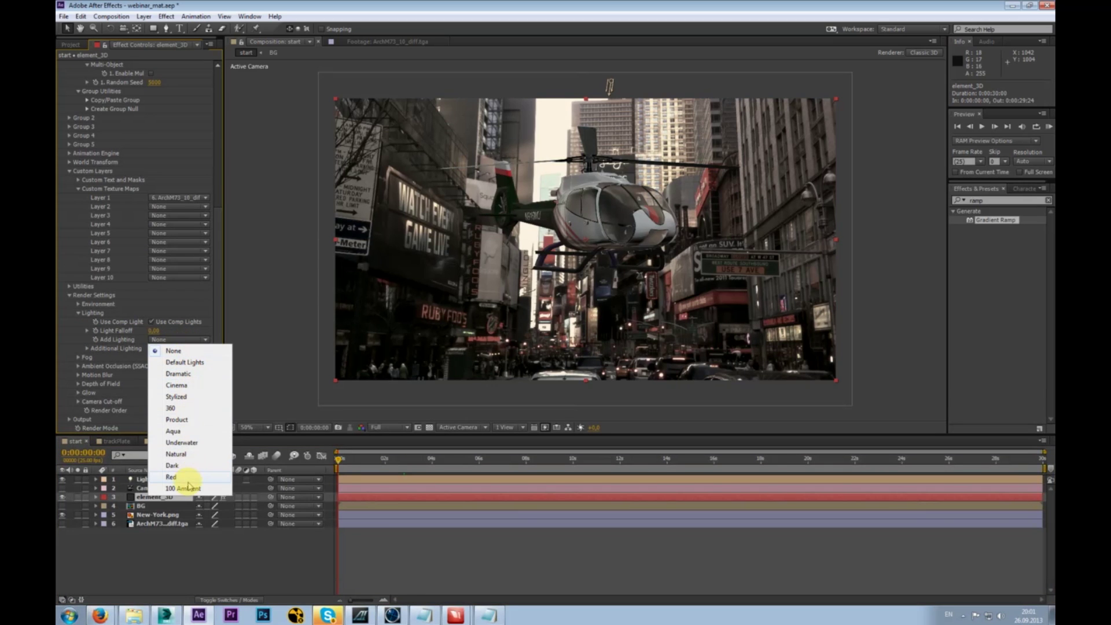
{"action": "left_click", "coordinate": [191, 363]}
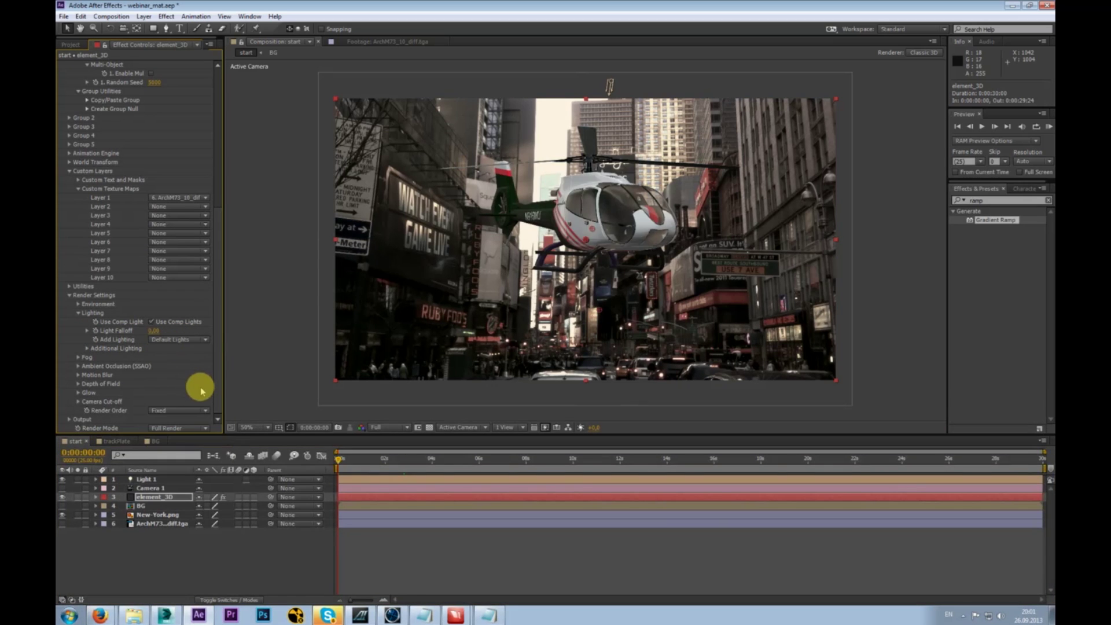
{"action": "left_click", "coordinate": [181, 341]}
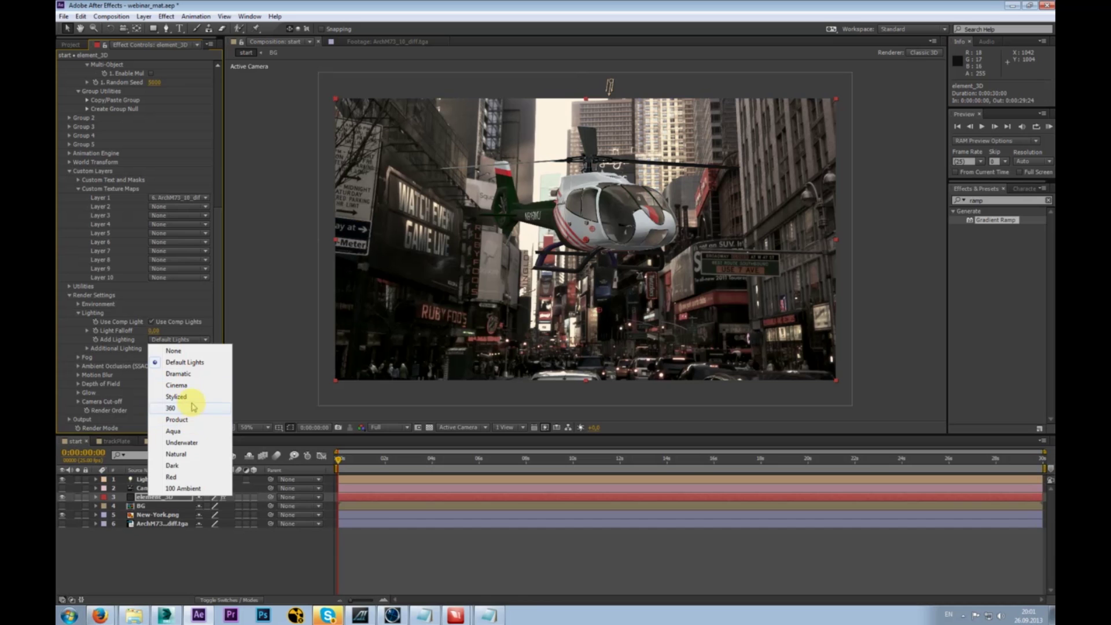
{"action": "left_click", "coordinate": [193, 381]}
- Open Scene Setup to review the preview's lighting presets and close it without saving
{"action": "left_click_drag", "start_coordinate": [218, 290], "coordinate": [218, 81]}
{"action": "left_click", "coordinate": [119, 62]}
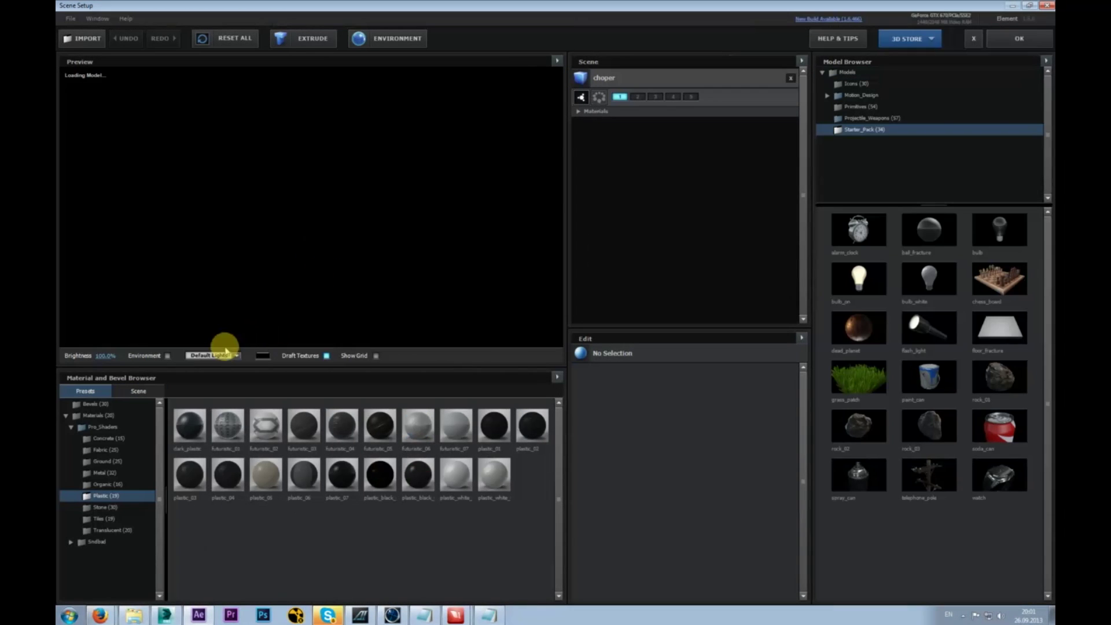
{"action": "left_click", "coordinate": [225, 355]}
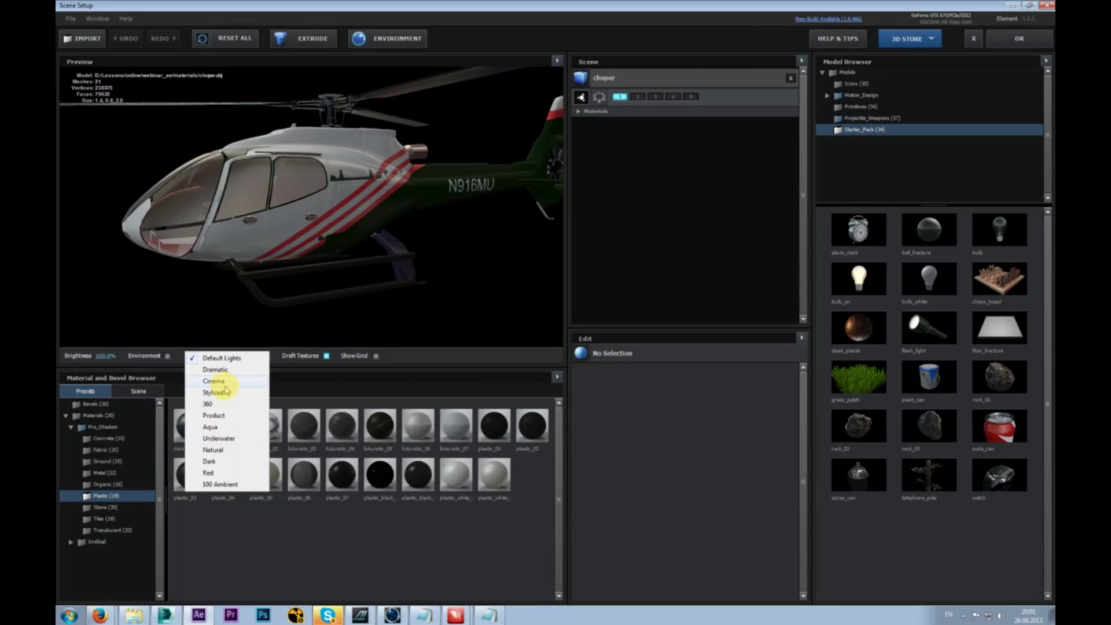
{"action": "left_click", "coordinate": [983, 40]}
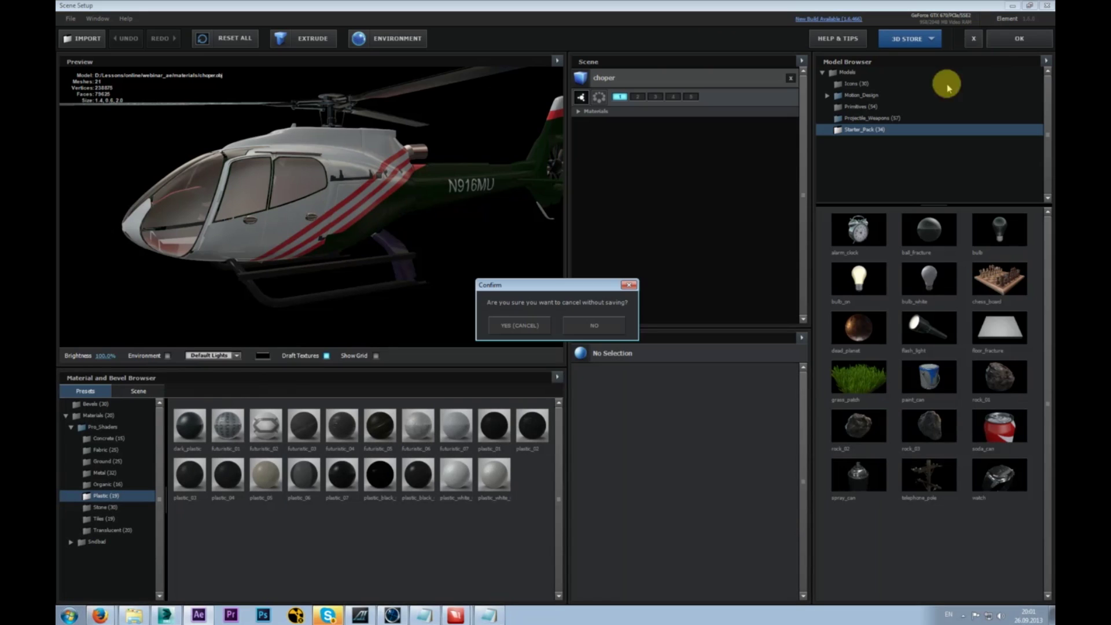
{"action": "left_click", "coordinate": [509, 321]}
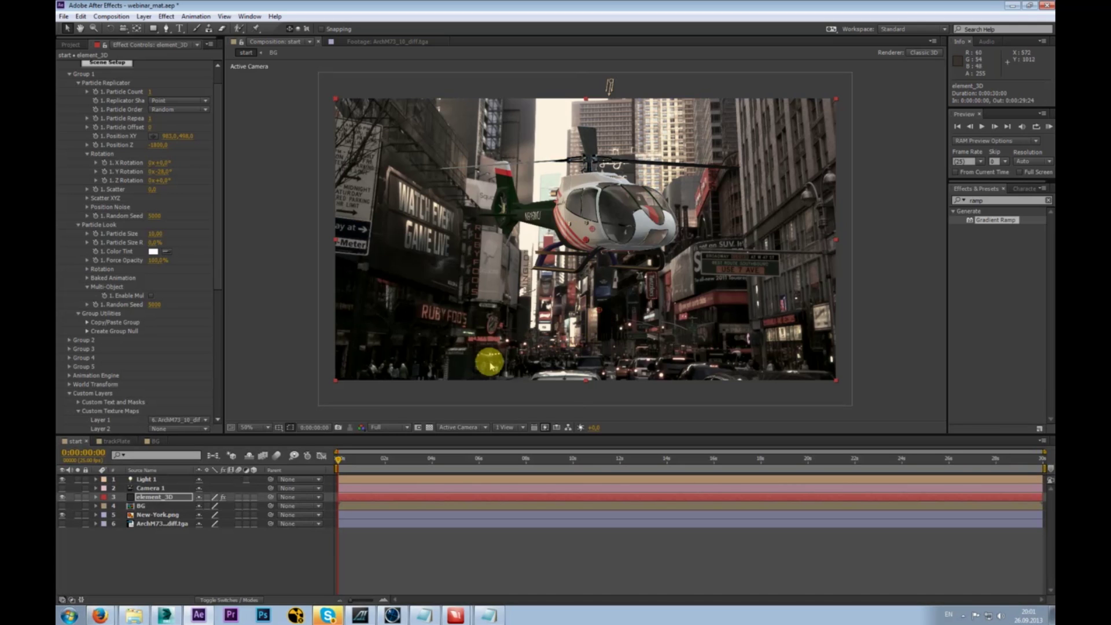
- Collapse the Lighting settings and expand the Ambient Occlusion (SSAO) settings within the Element effect's Render Settings
{"action": "left_click_drag", "start_coordinate": [218, 267], "coordinate": [214, 356]}
{"action": "scroll", "coordinate": [214, 356], "scroll_direction": "down", "scroll_amount": 3}
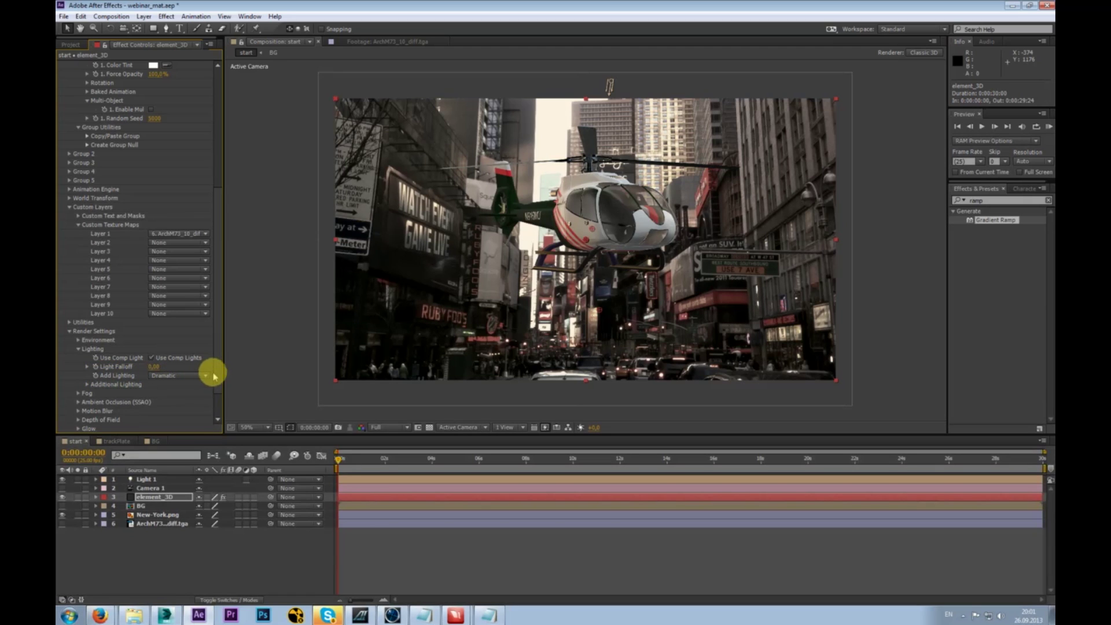
{"action": "scroll", "coordinate": [215, 387], "scroll_direction": "down", "scroll_amount": 2}
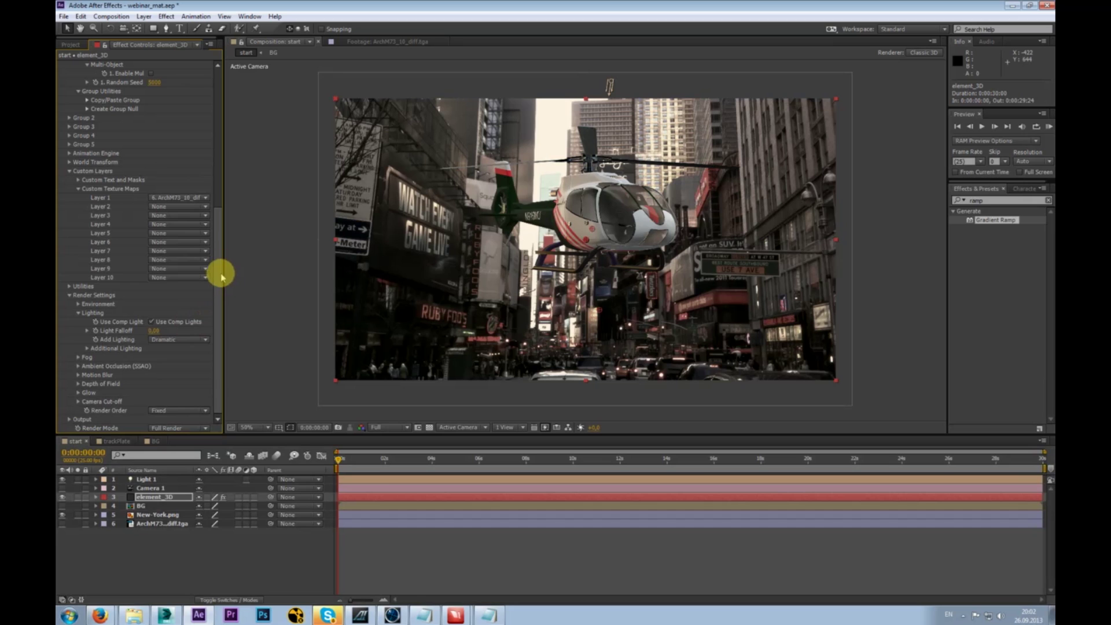
{"action": "left_click", "coordinate": [79, 312]}
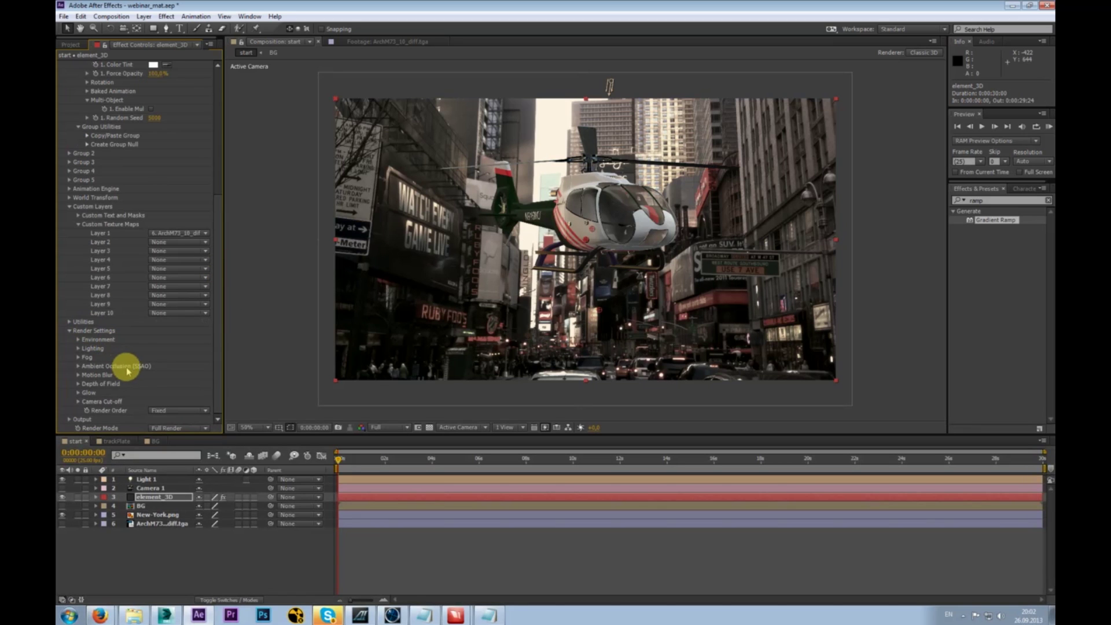
{"action": "left_click", "coordinate": [79, 367]}
{"action": "scroll", "coordinate": [217, 348], "scroll_direction": "down", "scroll_amount": 2}
{"action": "scroll", "coordinate": [217, 370], "scroll_direction": "down", "scroll_amount": 3}
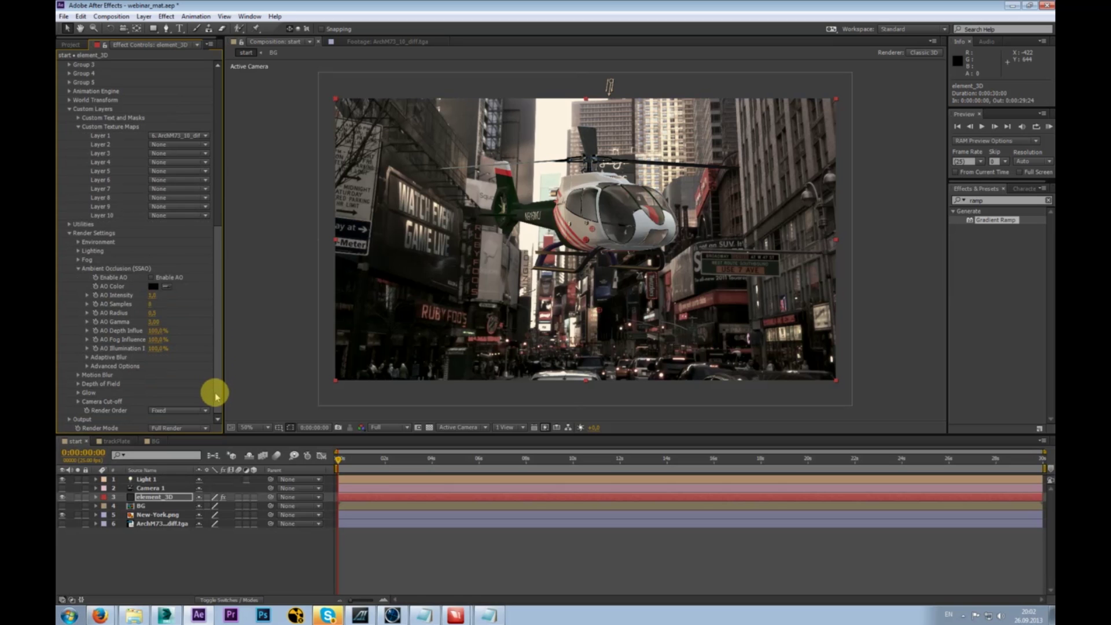
{"action": "scroll", "coordinate": [218, 253], "scroll_direction": "up", "scroll_amount": 1}
{"action": "scroll", "coordinate": [218, 277], "scroll_direction": "down", "scroll_amount": 1}
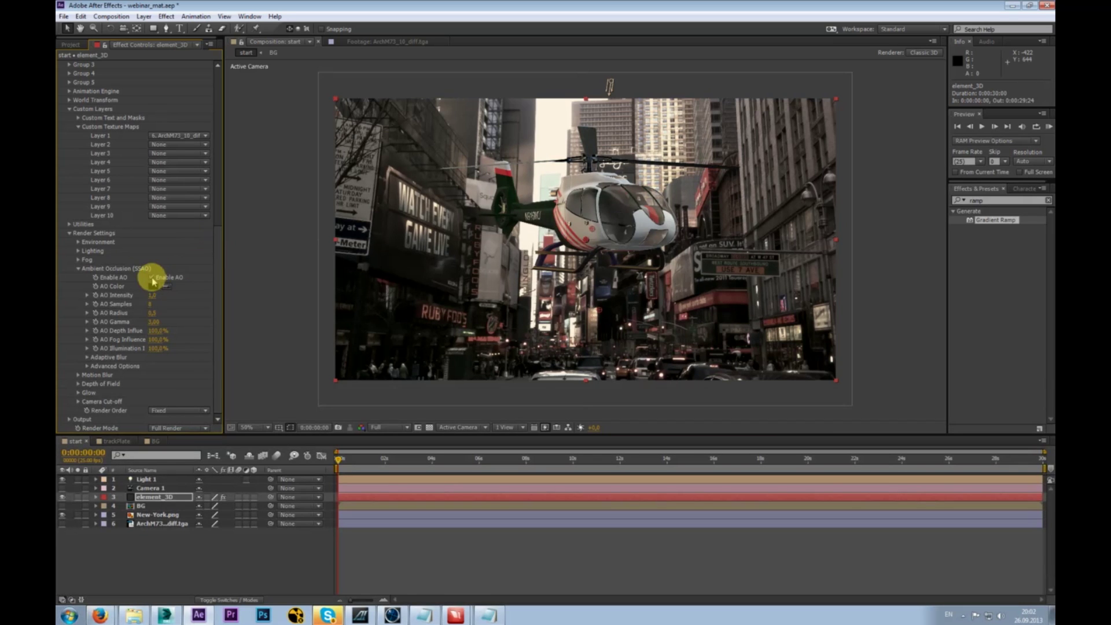
- Enable ambient occlusion on the helicopter, toggling it to compare the shading up close on the striped fuselage
{"action": "scroll", "coordinate": [605, 249], "scroll_direction": "up", "scroll_amount": 5}
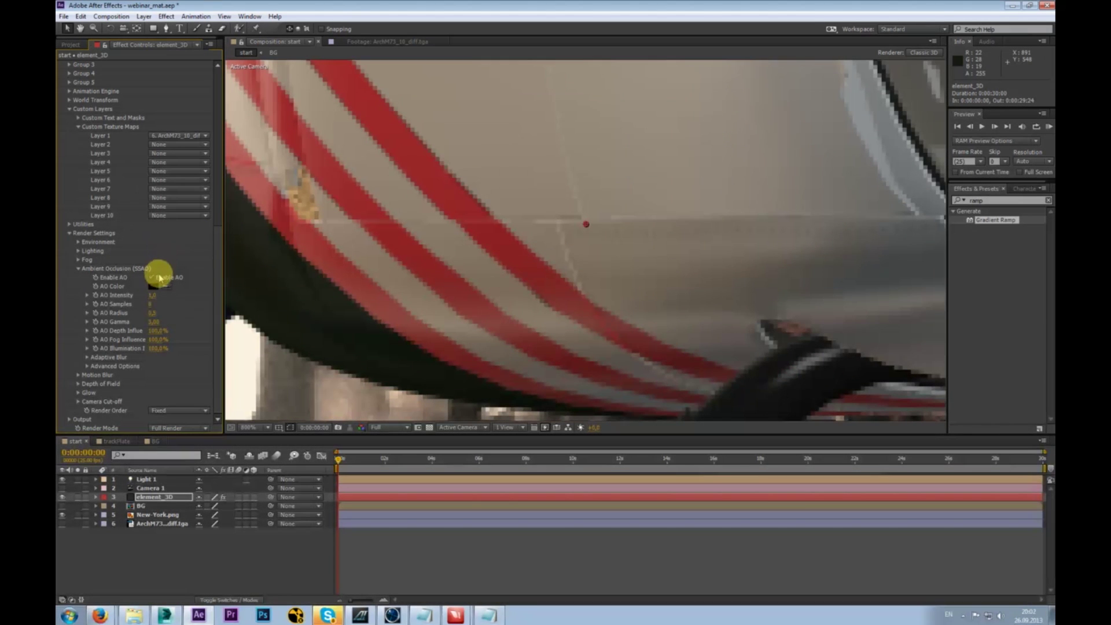
{"action": "left_click", "coordinate": [151, 279]}
{"action": "left_click", "coordinate": [152, 278]}
{"action": "left_click", "coordinate": [152, 278]}
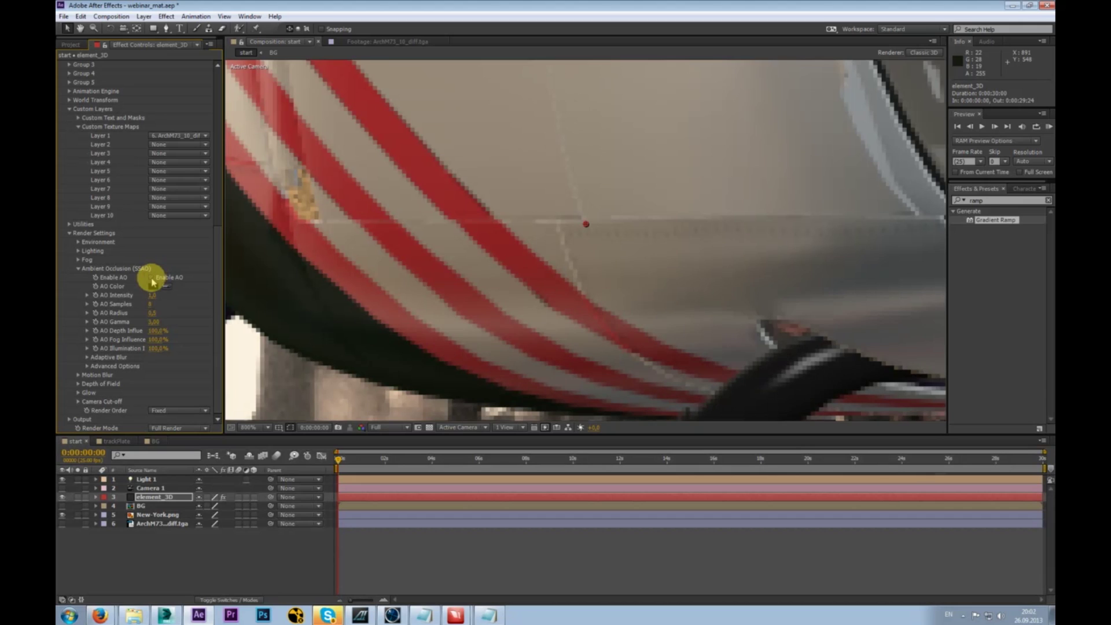
{"action": "left_click", "coordinate": [152, 279]}
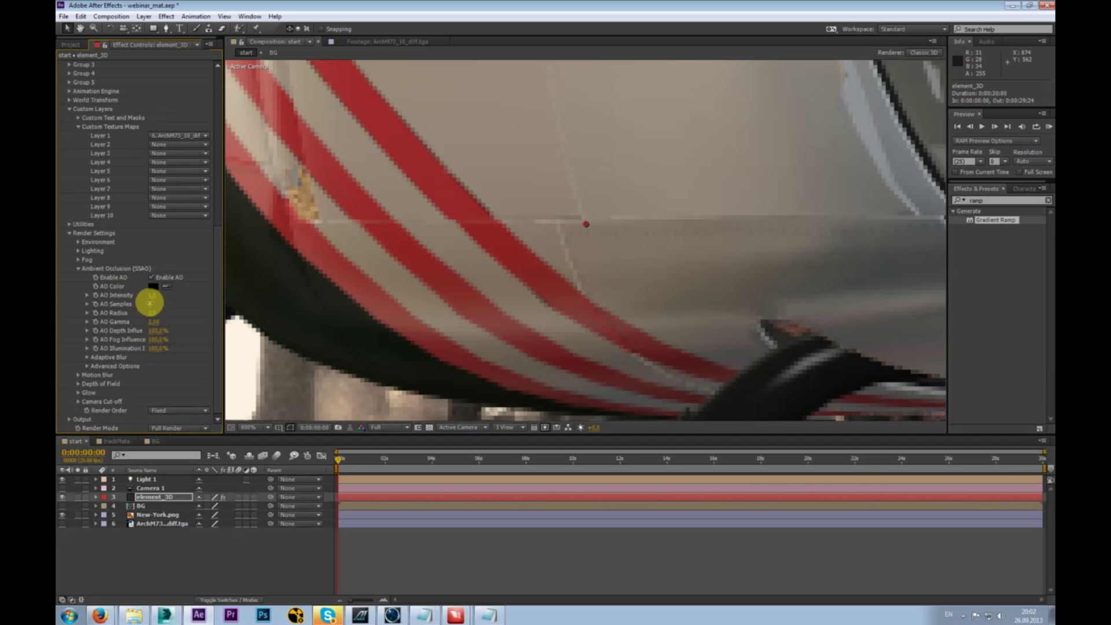
- Set AO Samples to 16 and check the shading around the helicopter's skids
{"action": "left_click", "coordinate": [151, 303]}
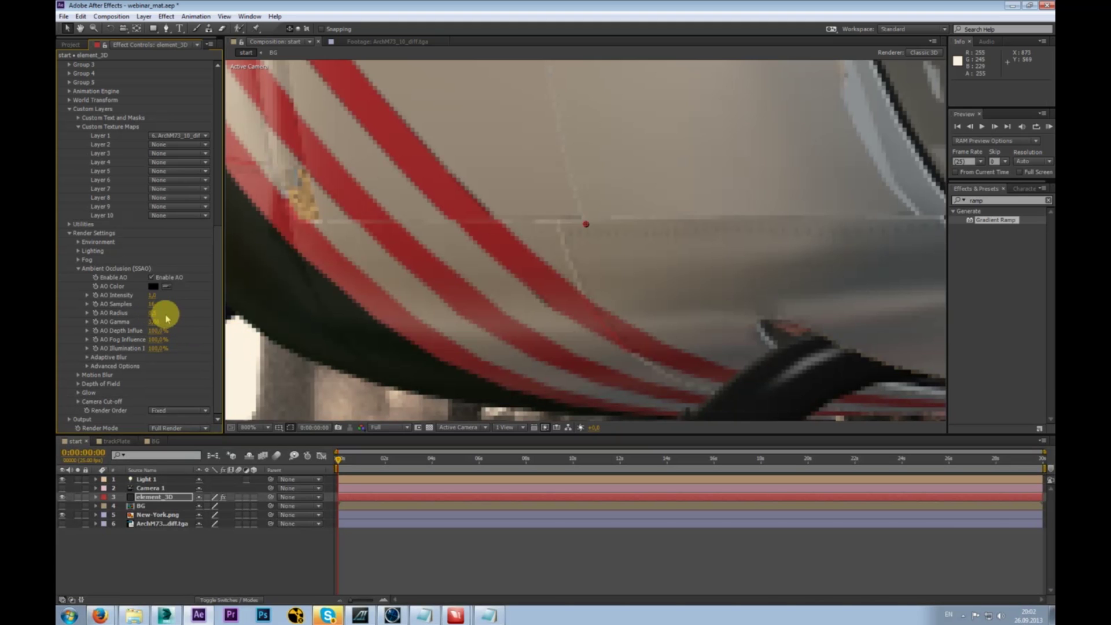
{"action": "key", "text": "comma"}
{"action": "key", "text": "comma"}
{"action": "key", "text": "comma"}
{"action": "key", "text": "comma"}
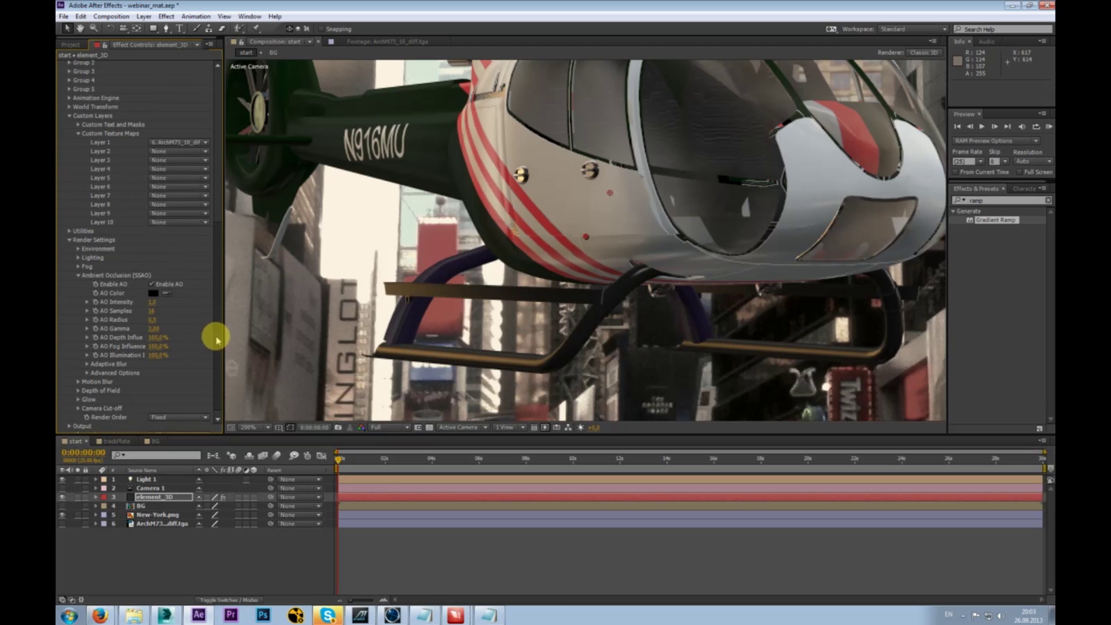
- Look over the Fog settings, collapse them and the Ambient Occlusion settings, and inspect the helicopter's shading
{"action": "left_click", "coordinate": [78, 261]}
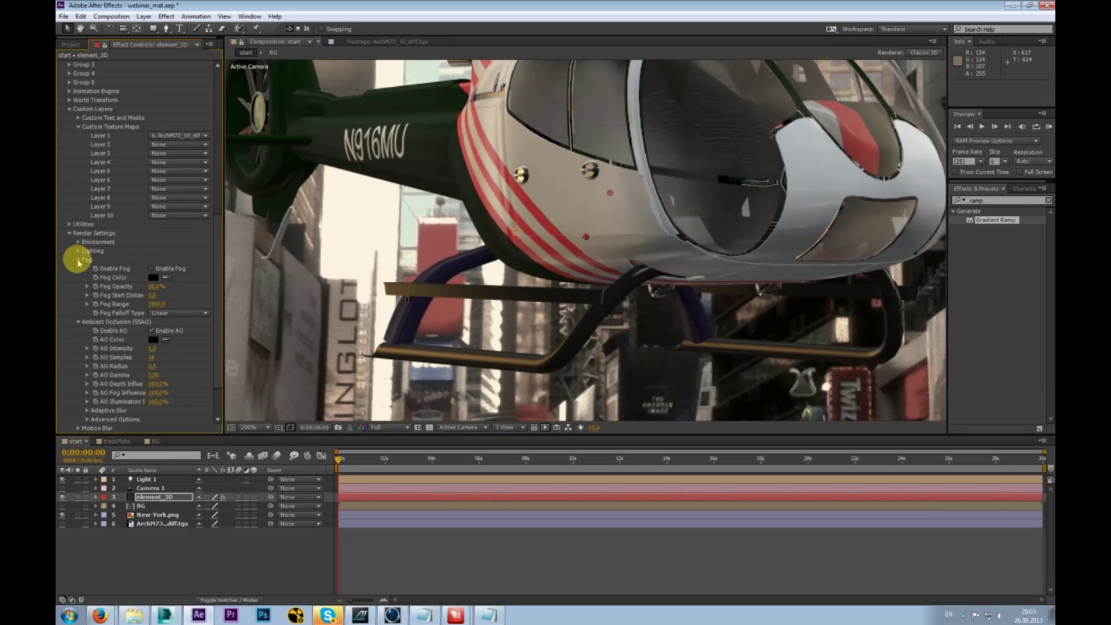
{"action": "left_click", "coordinate": [78, 260]}
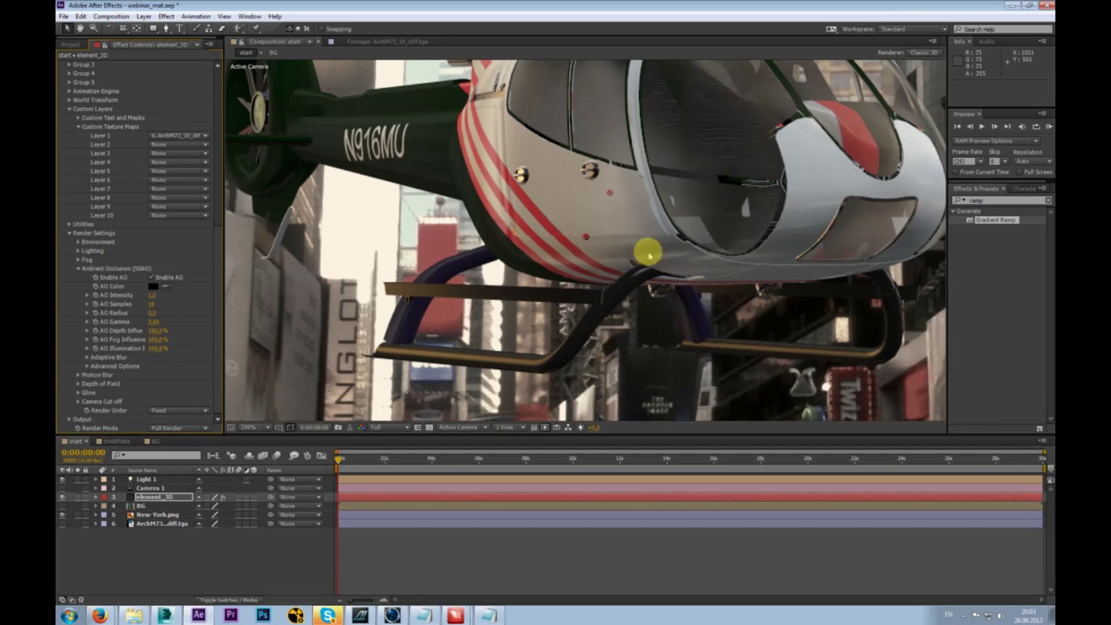
{"action": "scroll", "coordinate": [212, 329], "scroll_direction": "up", "scroll_amount": 1}
{"action": "scroll", "coordinate": [214, 335], "scroll_direction": "down", "scroll_amount": 1}
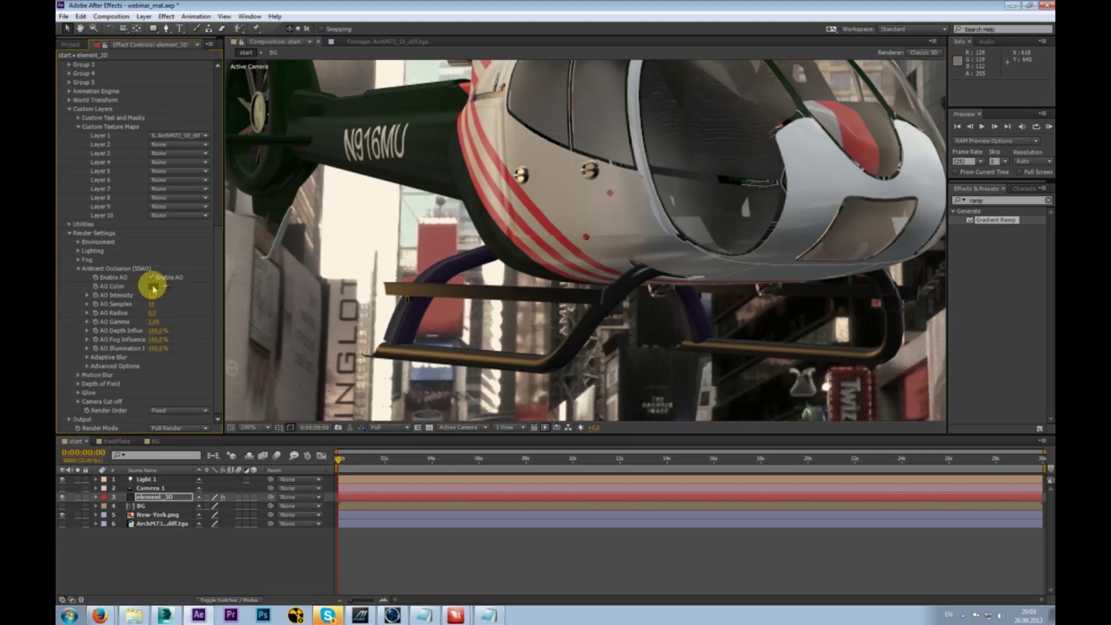
{"action": "left_click", "coordinate": [79, 272]}
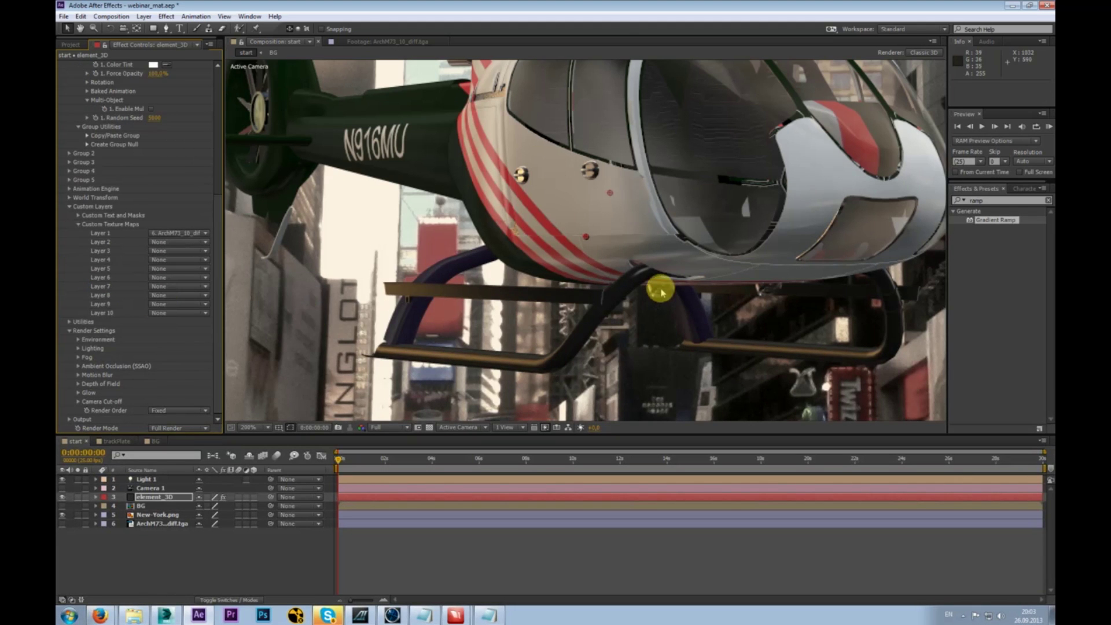
{"action": "scroll", "coordinate": [661, 289], "scroll_direction": "down", "scroll_amount": 3}
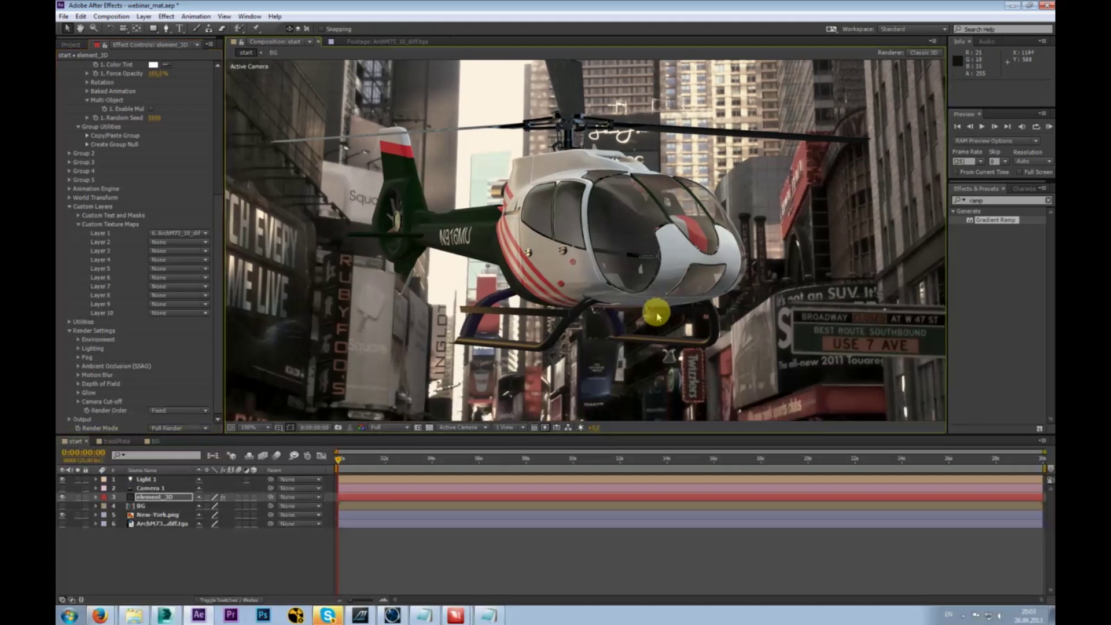
{"action": "scroll", "coordinate": [625, 277], "scroll_direction": "up", "scroll_amount": 1}
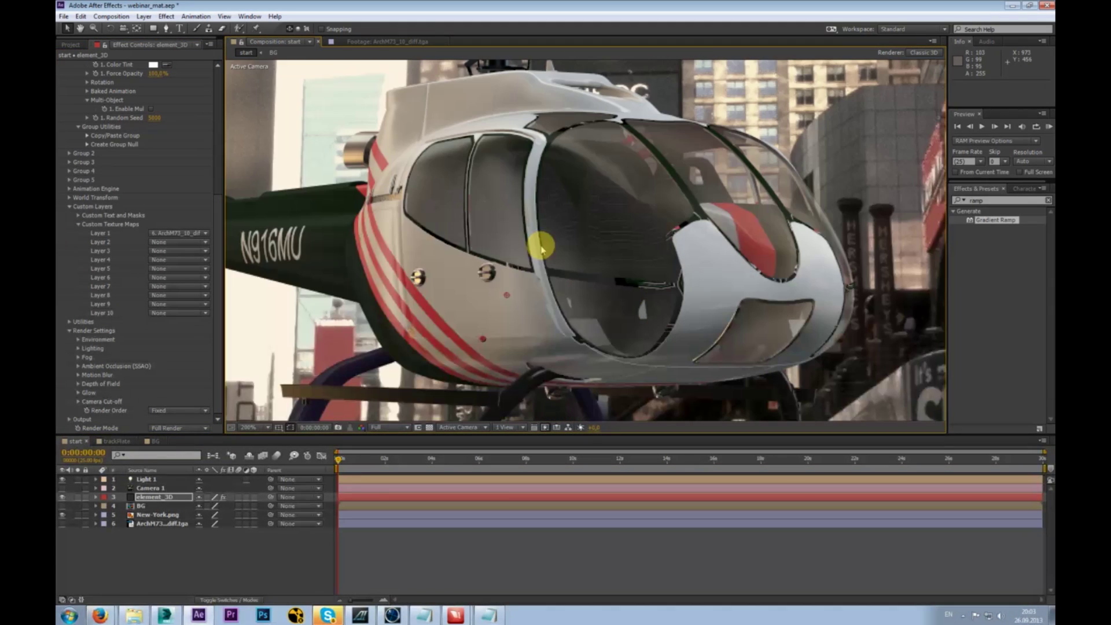
- Switch the timeline's time display to frames and set the composition's duration to 200 frames
{"action": "scroll", "coordinate": [541, 249], "scroll_direction": "down", "scroll_amount": 1}
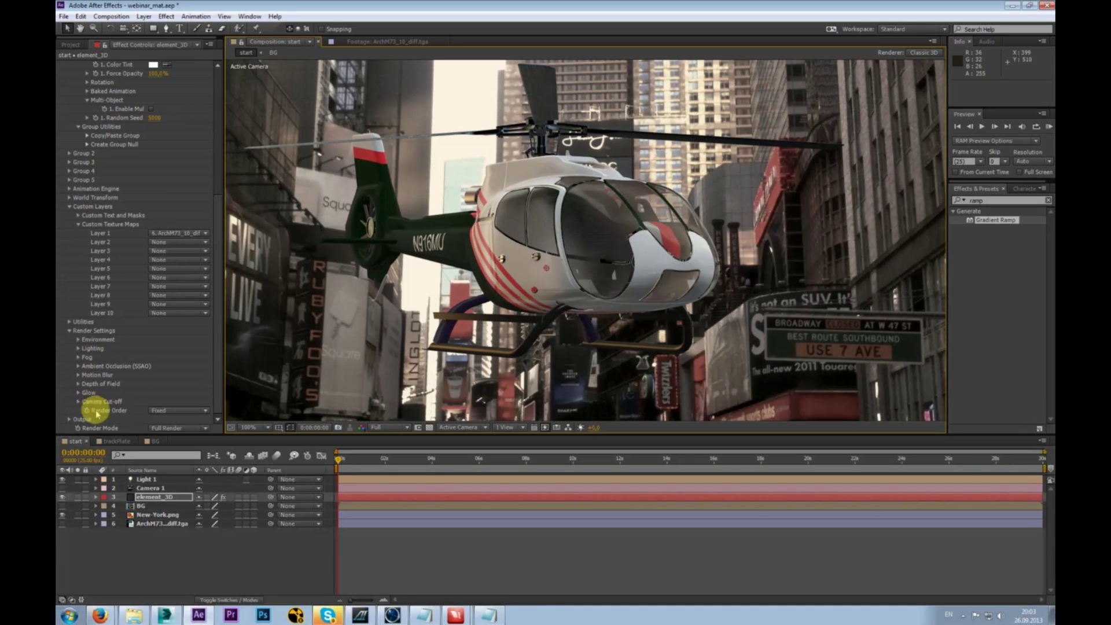
{"action": "left_click_drag", "start_coordinate": [218, 339], "coordinate": [216, 174]}
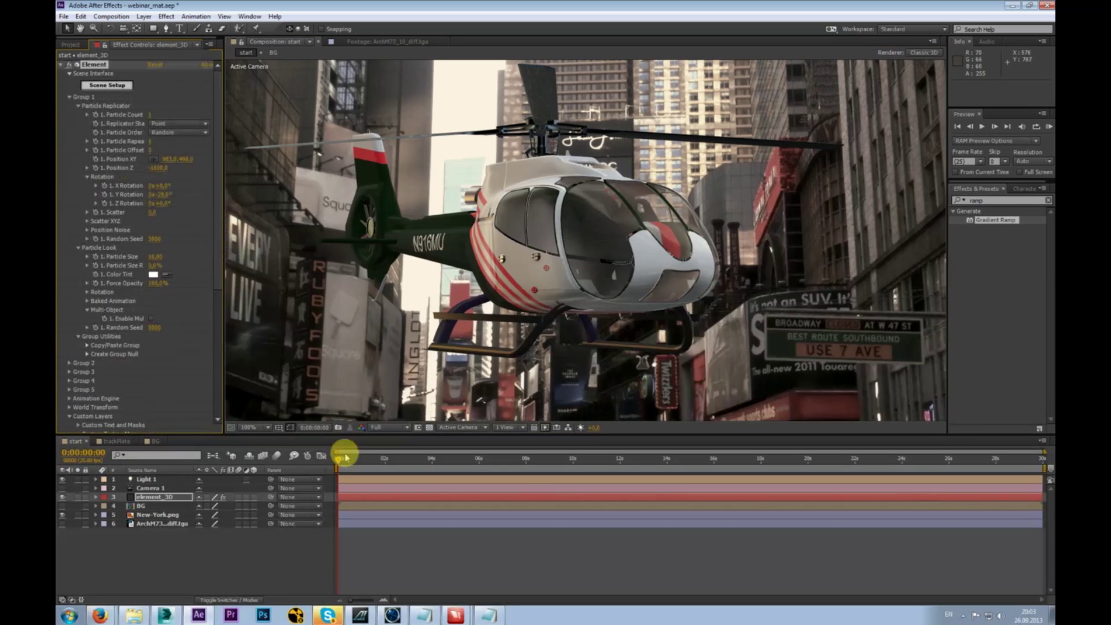
{"action": "left_click_drag", "start_coordinate": [339, 461], "coordinate": [469, 505]}
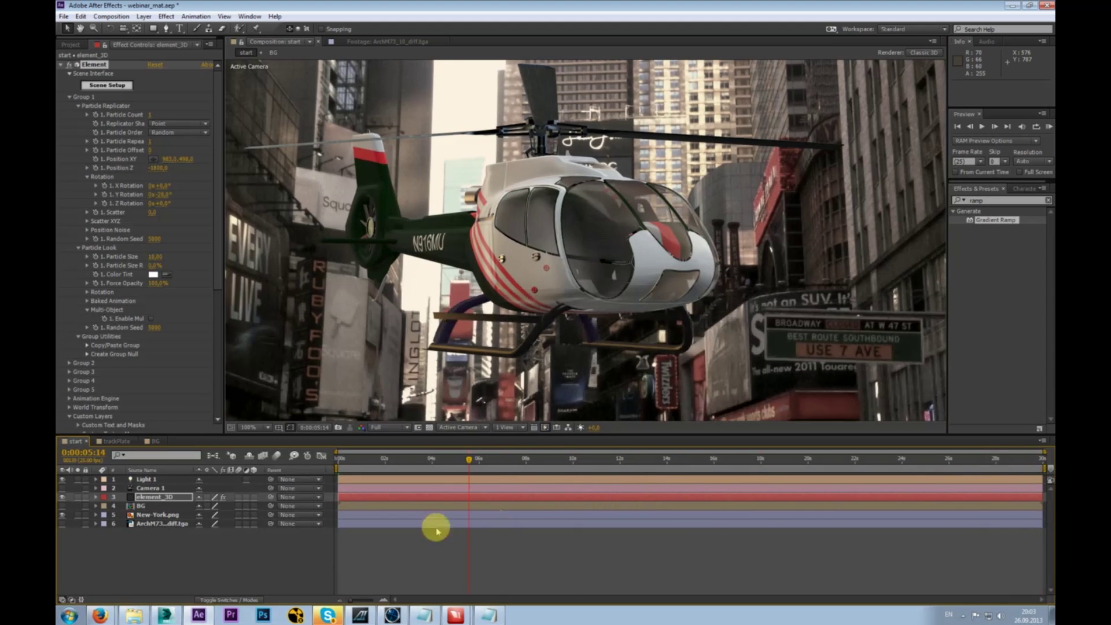
{"action": "left_click", "coordinate": [87, 453], "text": "ctrl"}
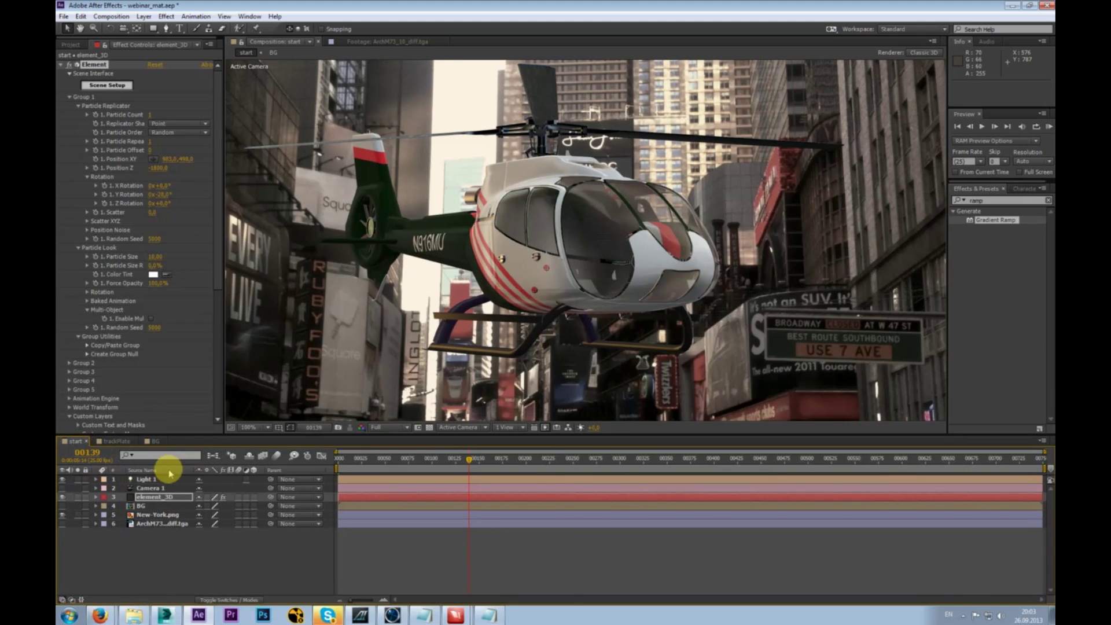
{"action": "key", "text": "ctrl+k"}
{"action": "left_click", "coordinate": [509, 359]}
{"action": "type", "text": "200"}
{"action": "key", "text": "Return"}
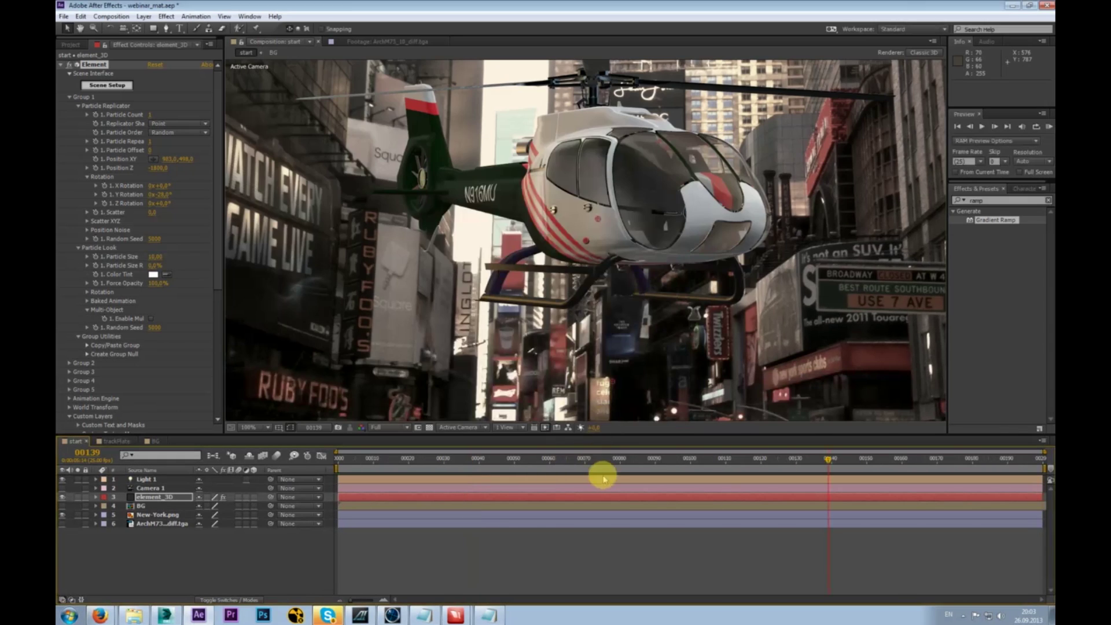
- At frame 199, enable keyframing for Group 1's Position XY, Position Z and Y Rotation in the Element effect
{"action": "scroll", "coordinate": [602, 293], "scroll_direction": "down", "scroll_amount": 2}
{"action": "left_click", "coordinate": [856, 458]}
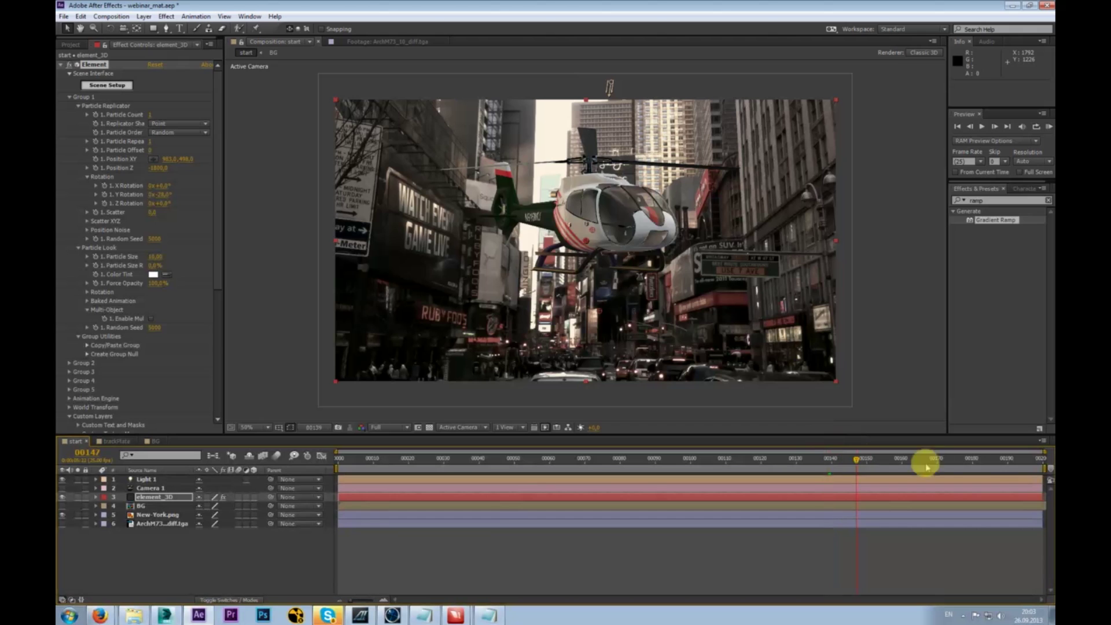
{"action": "left_click_drag", "start_coordinate": [926, 467], "coordinate": [1040, 463]}
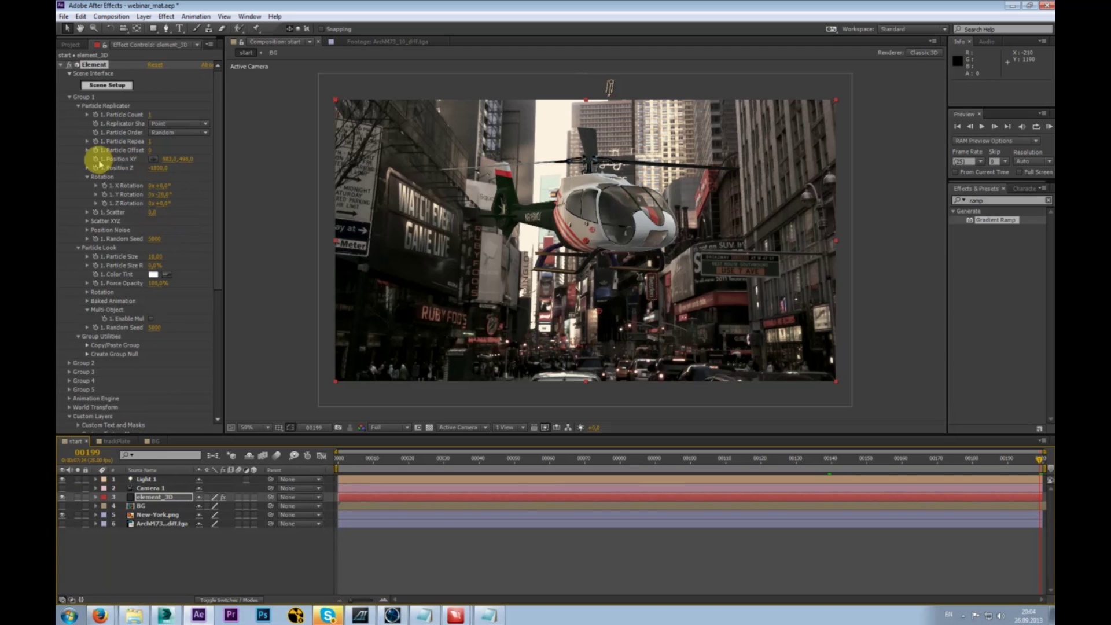
{"action": "left_click", "coordinate": [95, 171]}
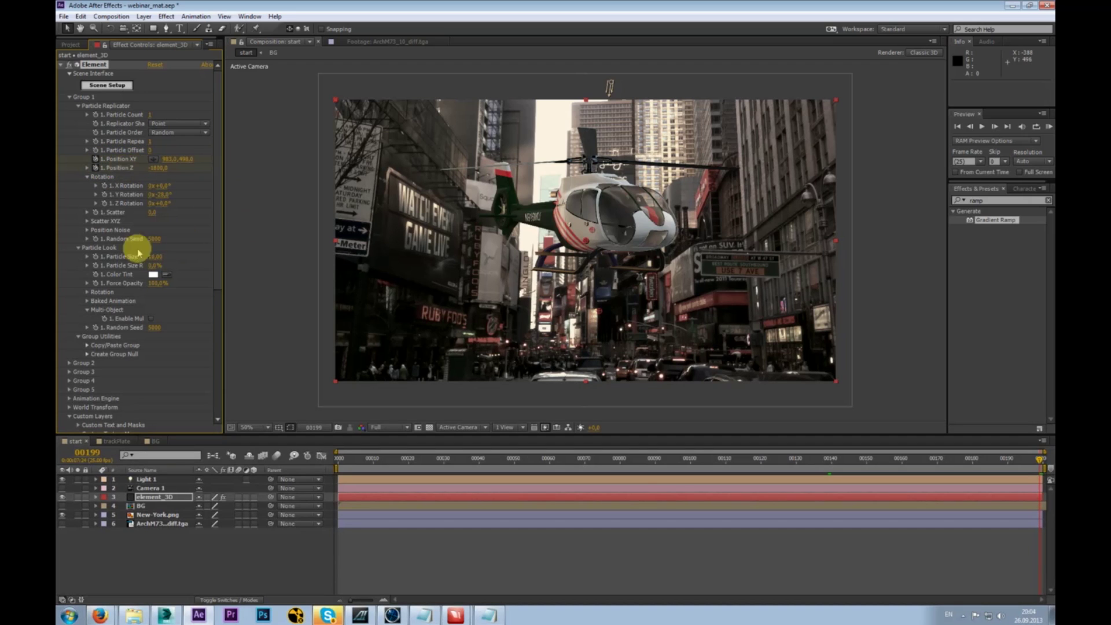
{"action": "left_click", "coordinate": [105, 194]}
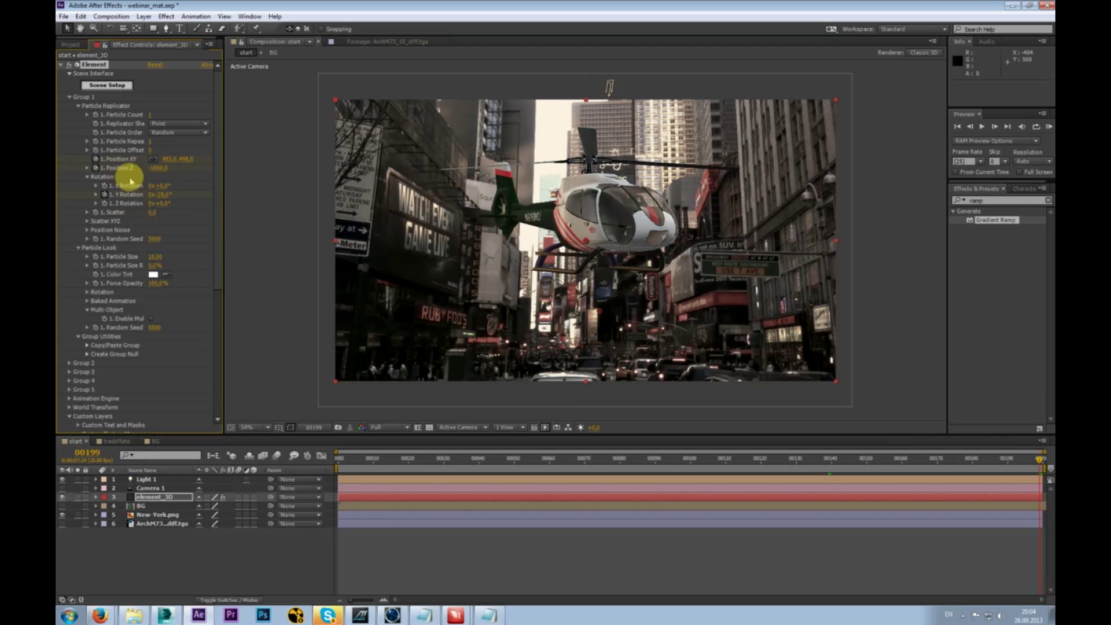
- Reveal the element_3D layer's keyframes and, at frame 0, set Position Z to -1400, the Y position to 461 and Y Rotation to -15°
{"action": "left_click", "coordinate": [168, 497]}
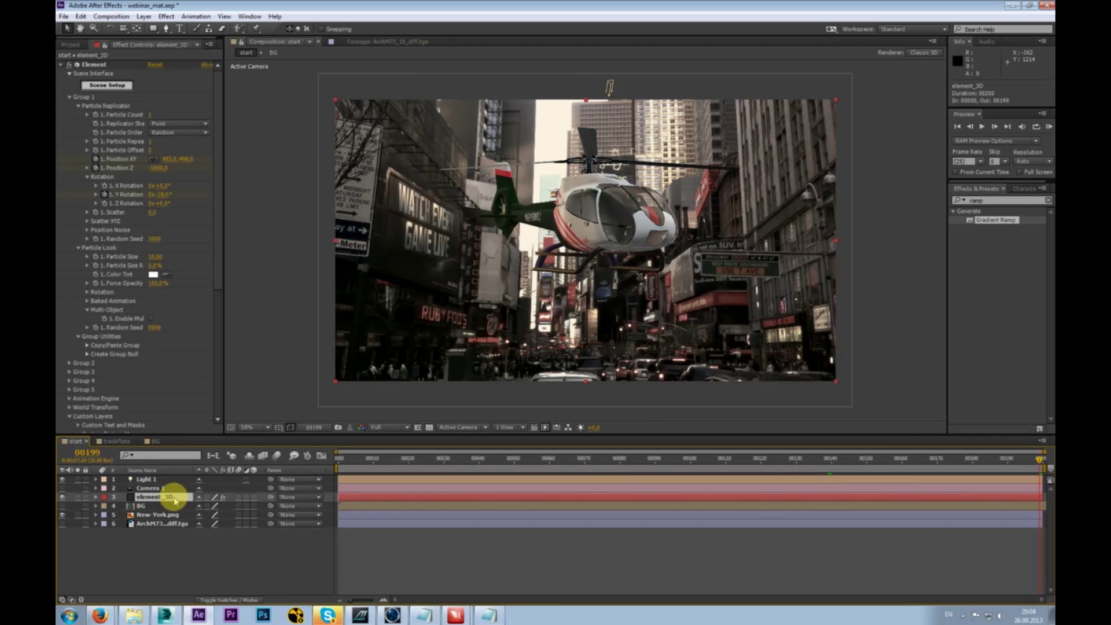
{"action": "key", "text": "u"}
{"action": "left_click_drag", "start_coordinate": [1030, 463], "coordinate": [176, 162]}
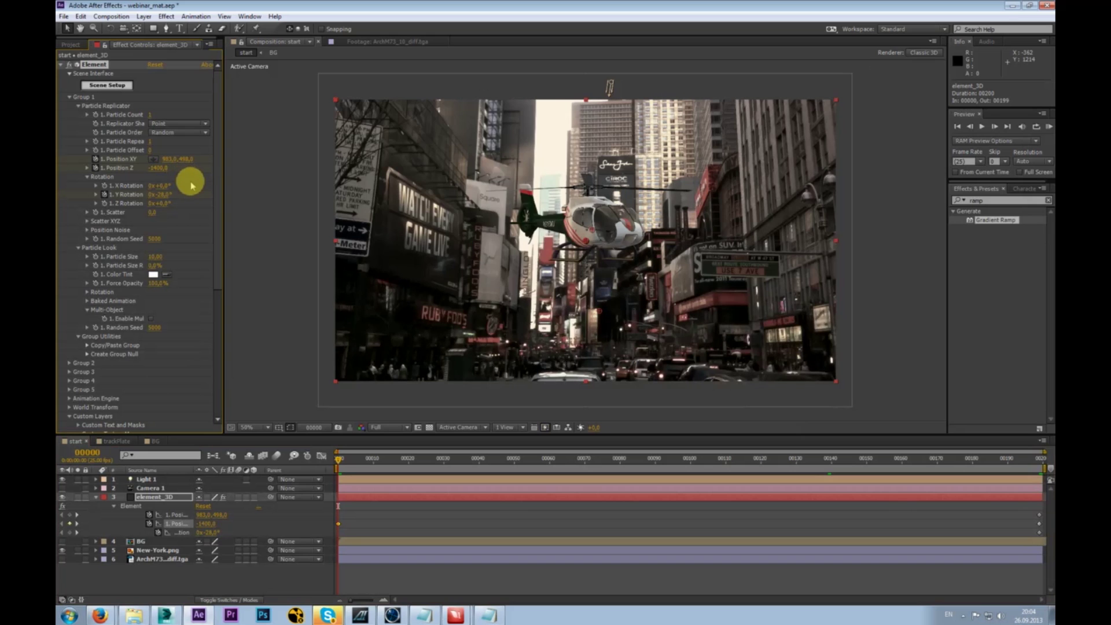
{"action": "left_click_drag", "start_coordinate": [185, 162], "coordinate": [175, 190]}
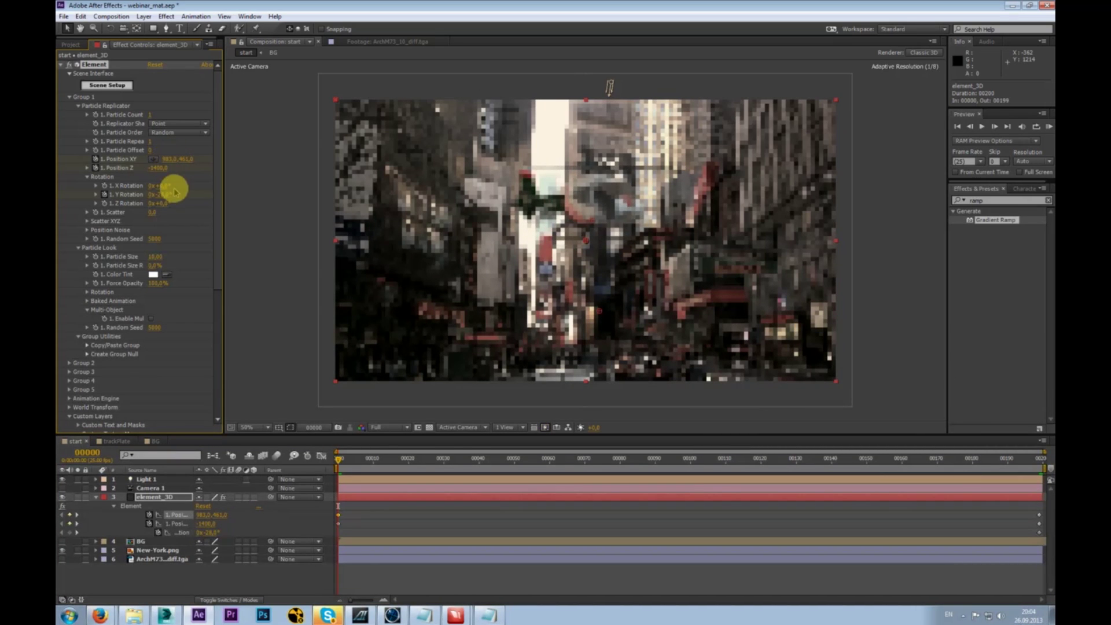
{"action": "left_click", "coordinate": [164, 195]}
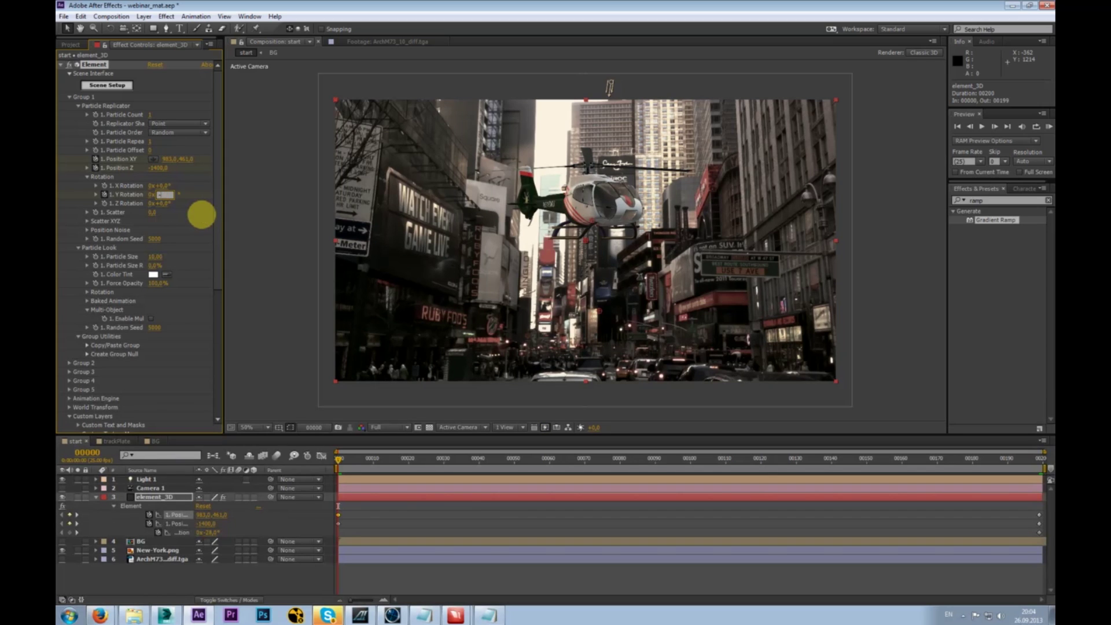
{"action": "type", "text": "-15"}
{"action": "key", "text": "Return"}
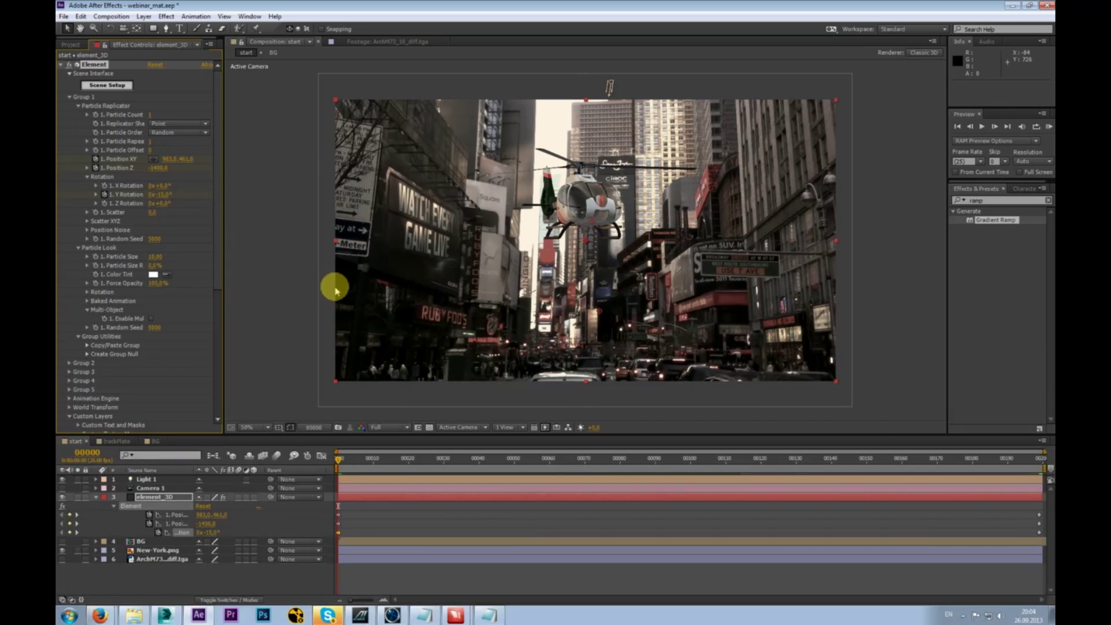
- Scrub through the timeline from the first frame to near the end to check the helicopter's flight
{"action": "left_click_drag", "start_coordinate": [352, 463], "coordinate": [626, 472]}
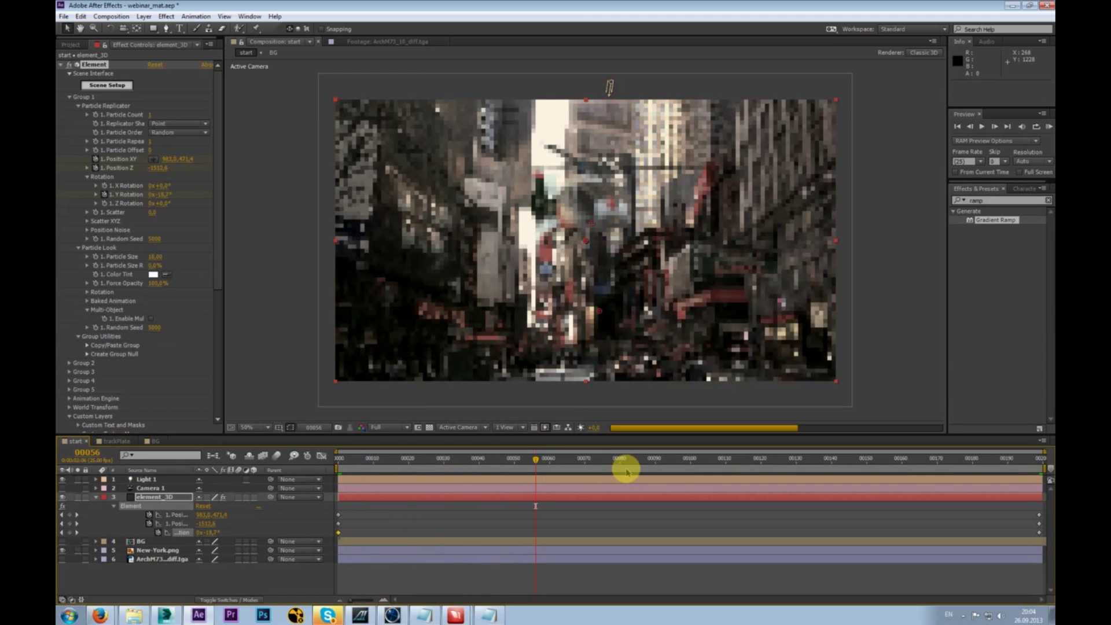
{"action": "left_click", "coordinate": [655, 459]}
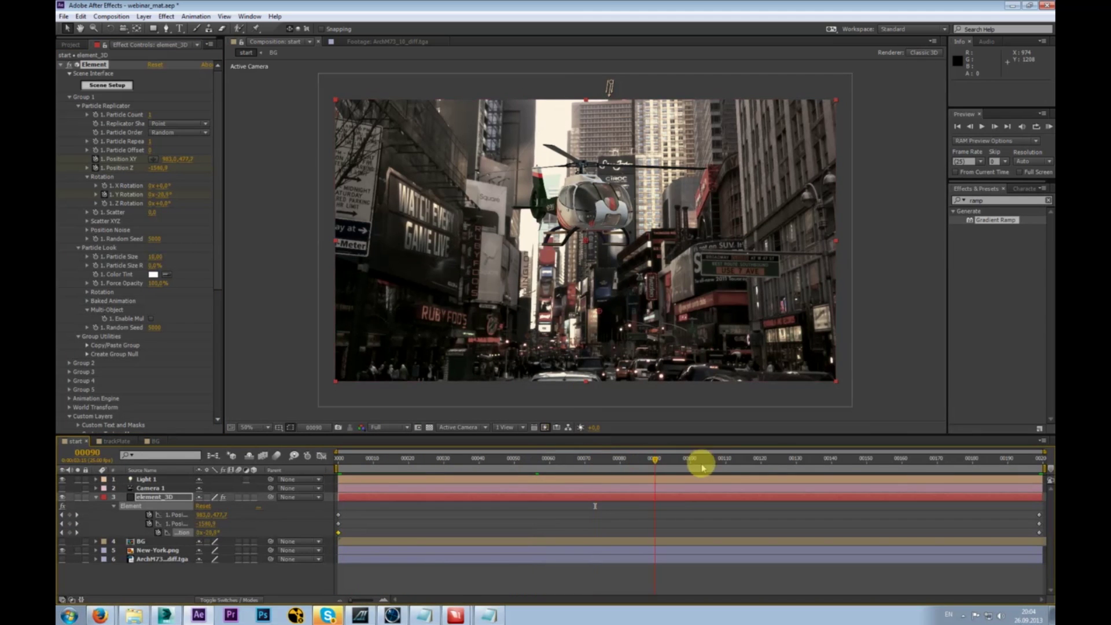
{"action": "left_click", "coordinate": [771, 461]}
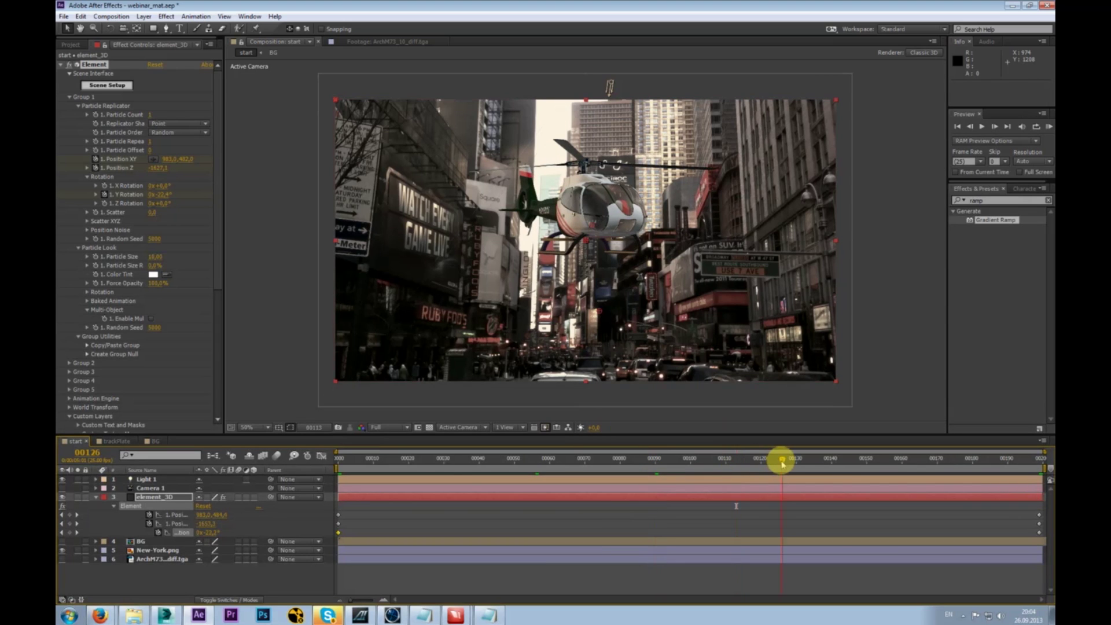
{"action": "left_click", "coordinate": [841, 461]}
{"action": "left_click", "coordinate": [887, 461]}
{"action": "left_click", "coordinate": [943, 460]}
{"action": "left_click", "coordinate": [1010, 459]}
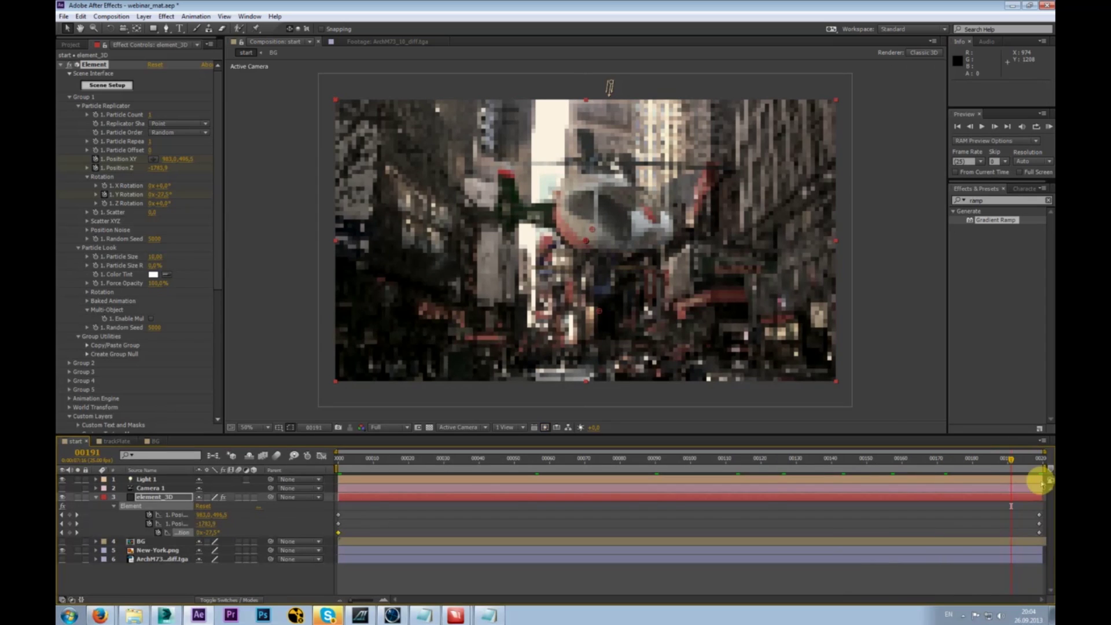
- Apply Easy Ease In to the last keyframes of Position XY, Position Z and Y Rotation
{"action": "left_click_drag", "start_coordinate": [1029, 531], "coordinate": [1028, 512]}
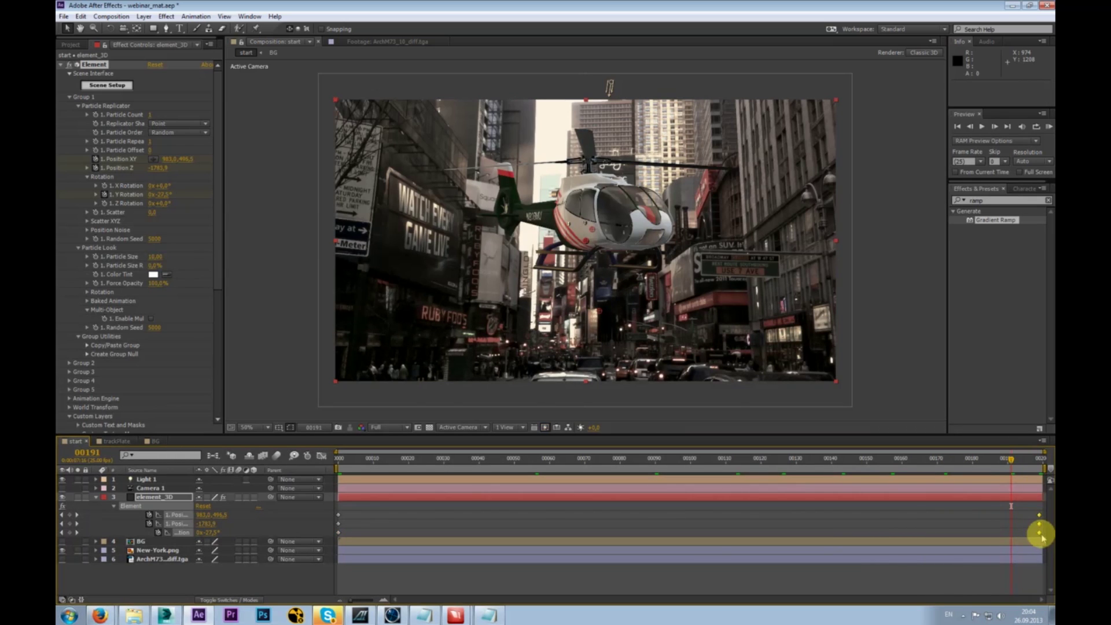
{"action": "right_click", "coordinate": [1038, 530]}
{"action": "mouse_move", "coordinate": [1038, 523]}
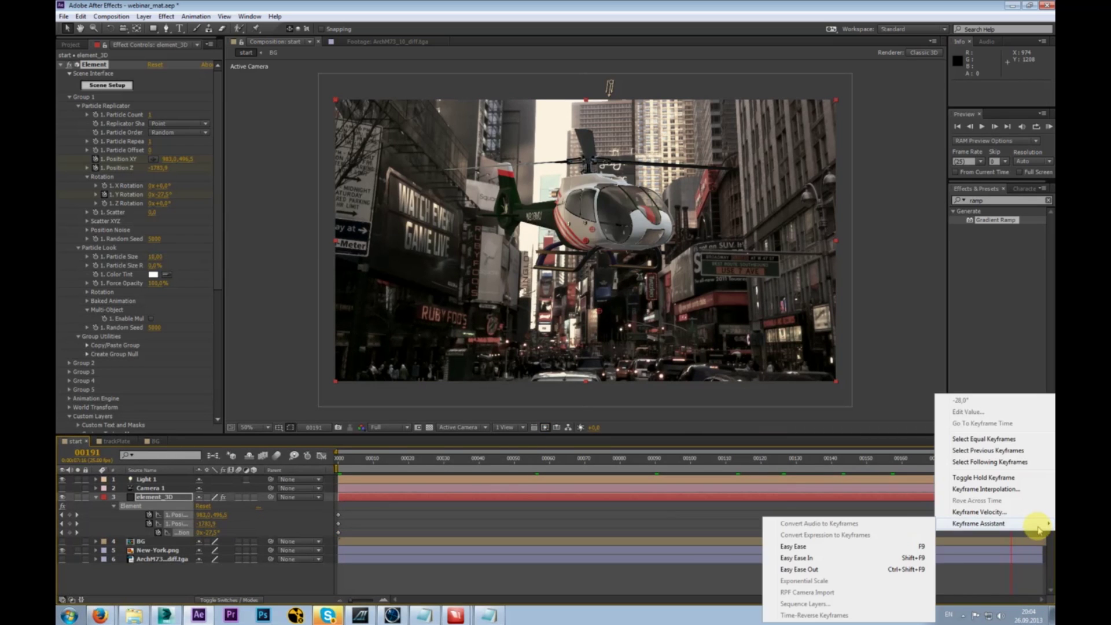
{"action": "left_click", "coordinate": [858, 559]}
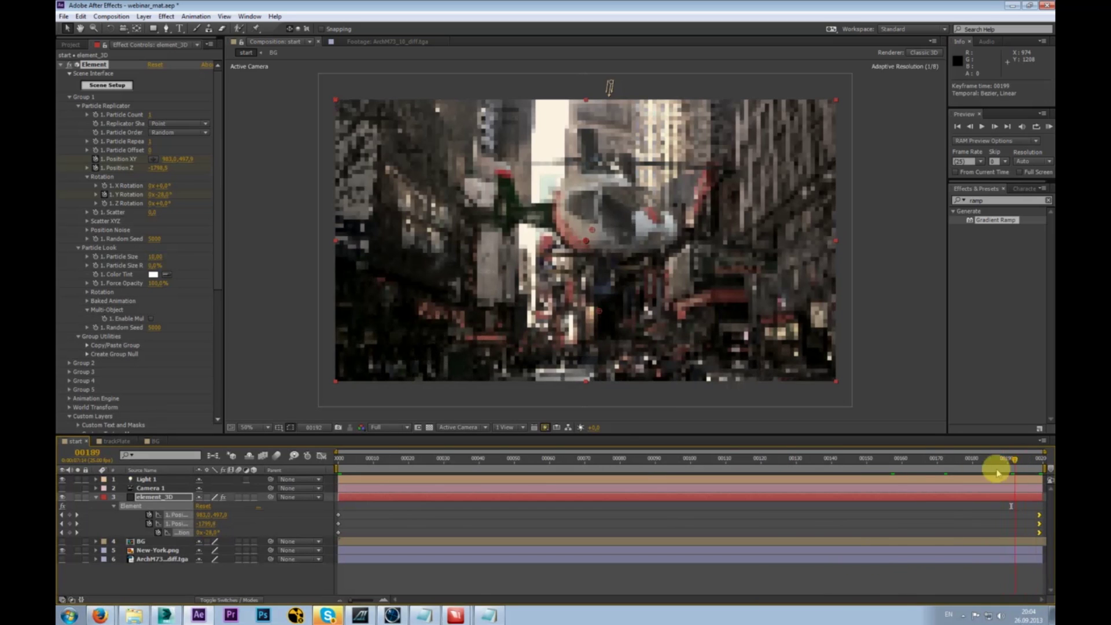
- Review the eased helicopter motion at several frames and return to frame 0
{"action": "left_click", "coordinate": [894, 458]}
{"action": "left_click", "coordinate": [899, 374]}
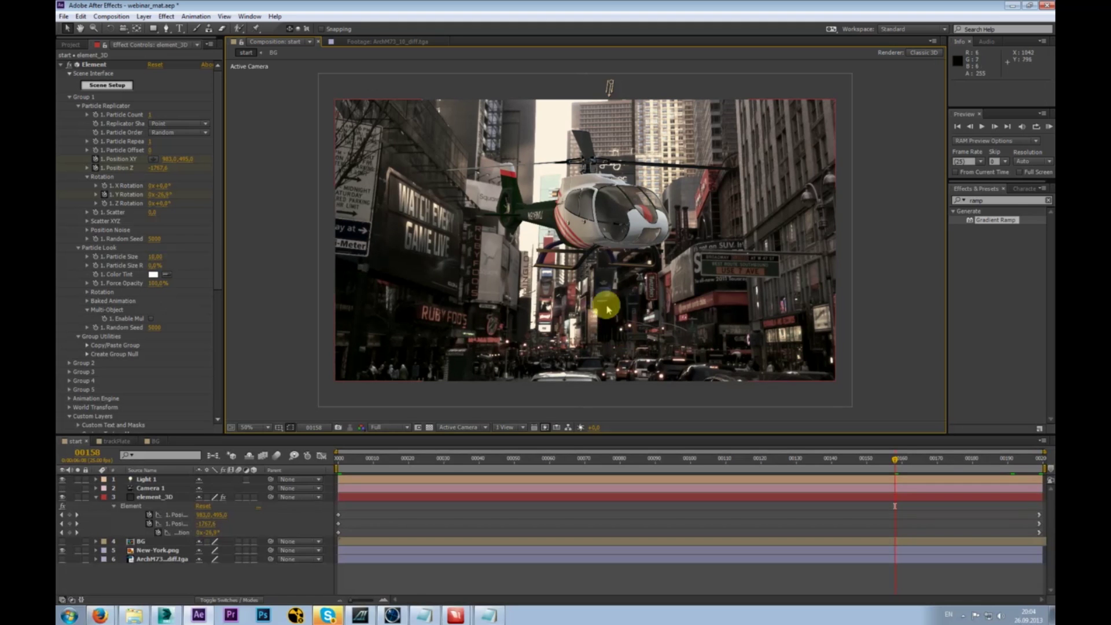
{"action": "left_click", "coordinate": [563, 457]}
{"action": "left_click_drag", "start_coordinate": [532, 463], "coordinate": [318, 461]}
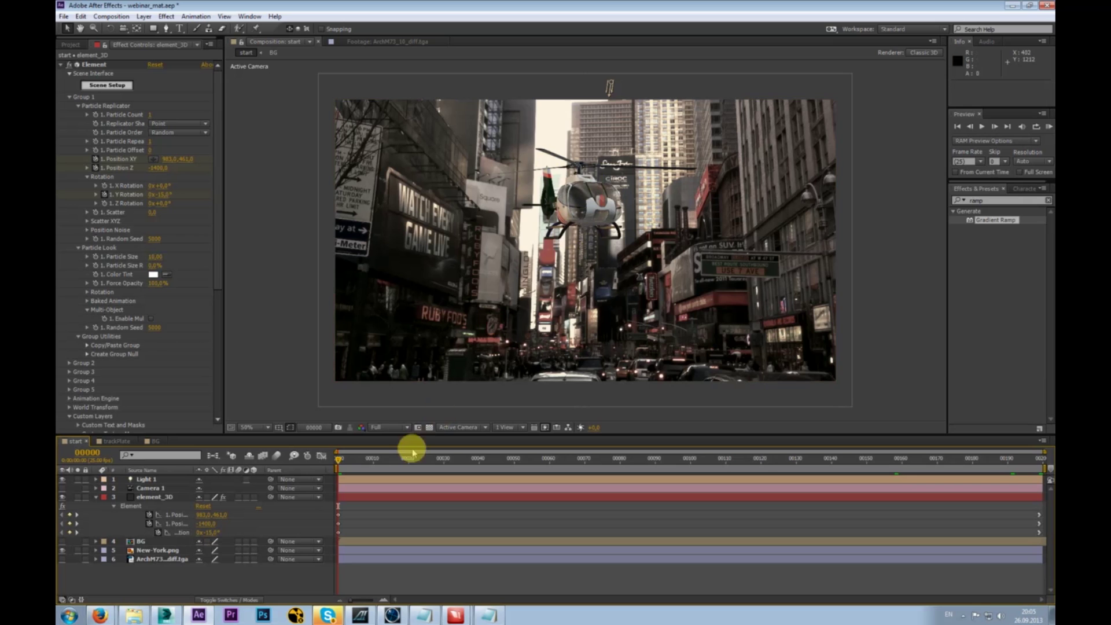
- At frame 199, try turning the helicopter around its Y axis and undo the rotation
{"action": "left_click_drag", "start_coordinate": [379, 457], "coordinate": [1041, 464]}
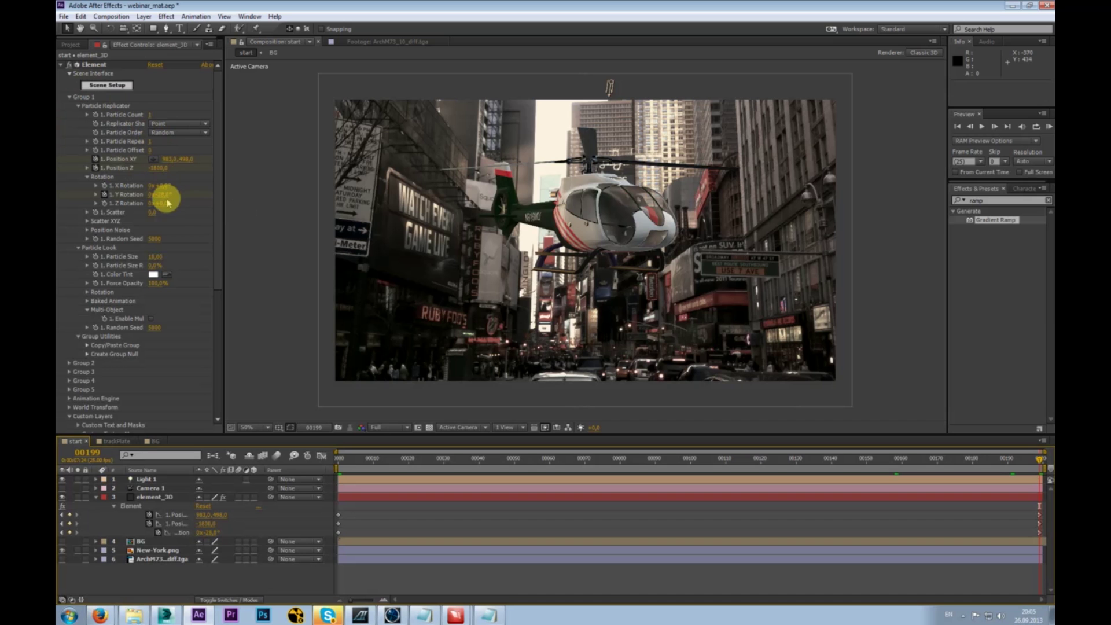
{"action": "left_click_drag", "start_coordinate": [162, 194], "coordinate": [397, 196]}
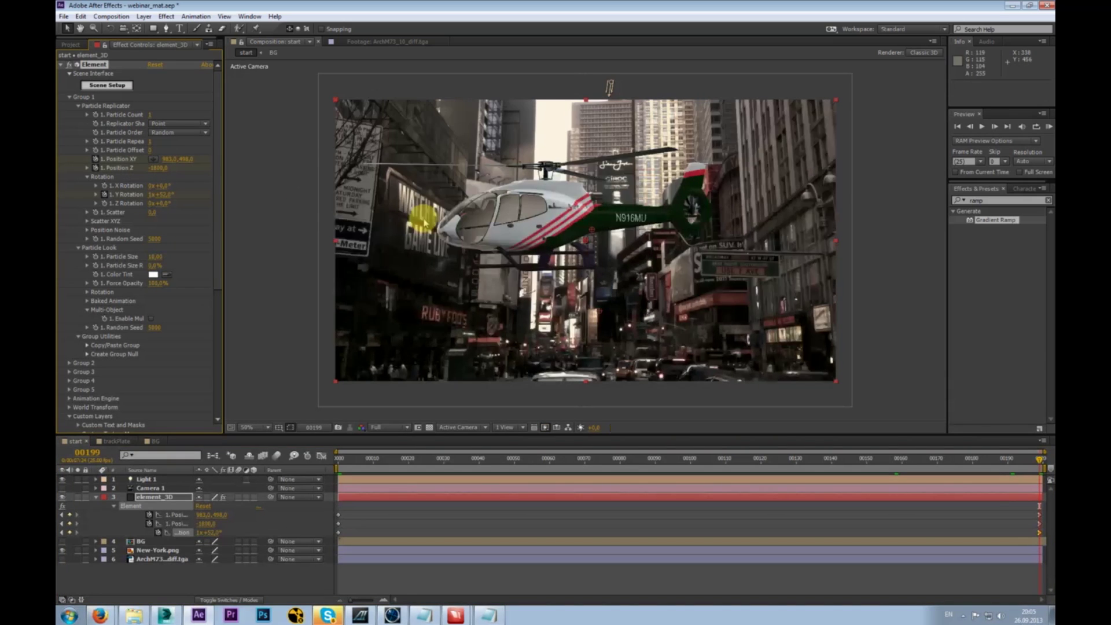
{"action": "key", "text": "ctrl+z"}
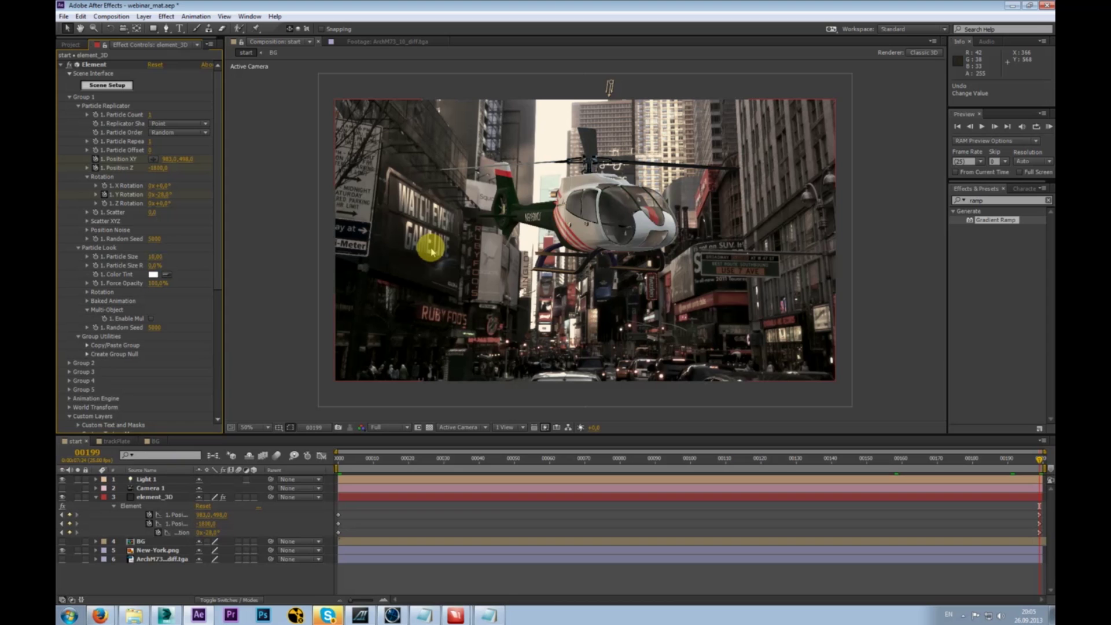
- Open the Element Scene Setup, expand the choper model's materials and rename the model to body
{"action": "left_click", "coordinate": [102, 85]}
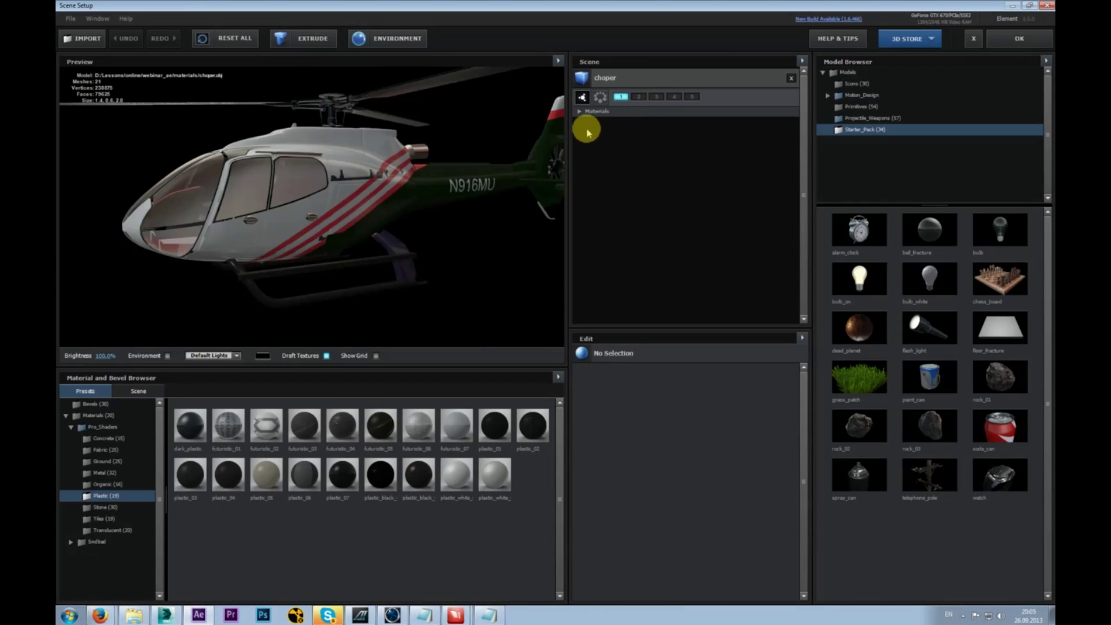
{"action": "left_click", "coordinate": [579, 112]}
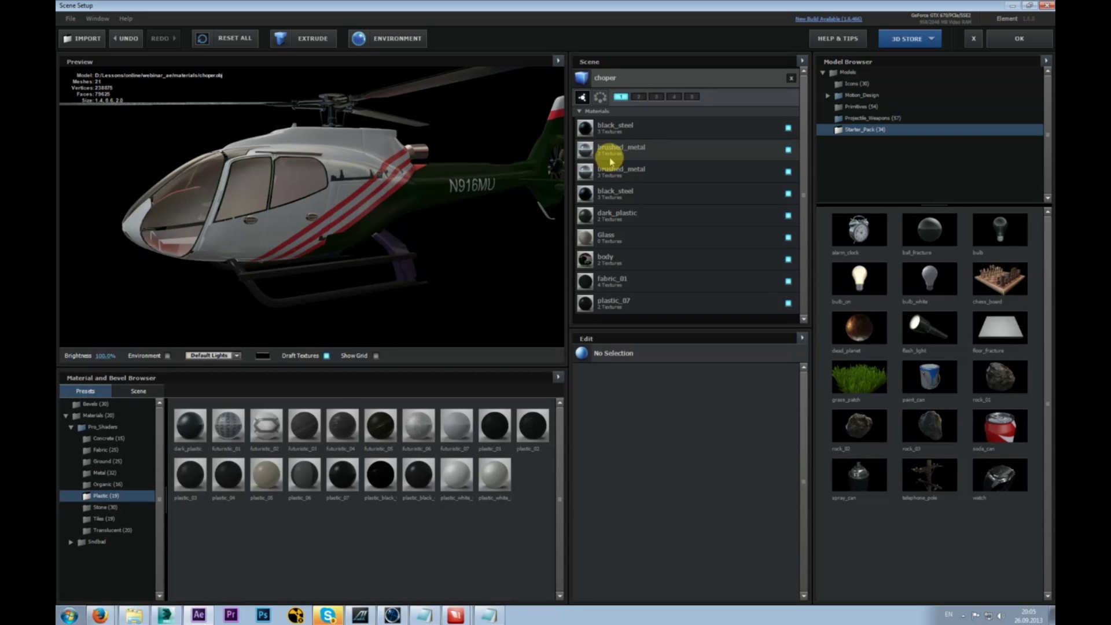
{"action": "left_click", "coordinate": [613, 81]}
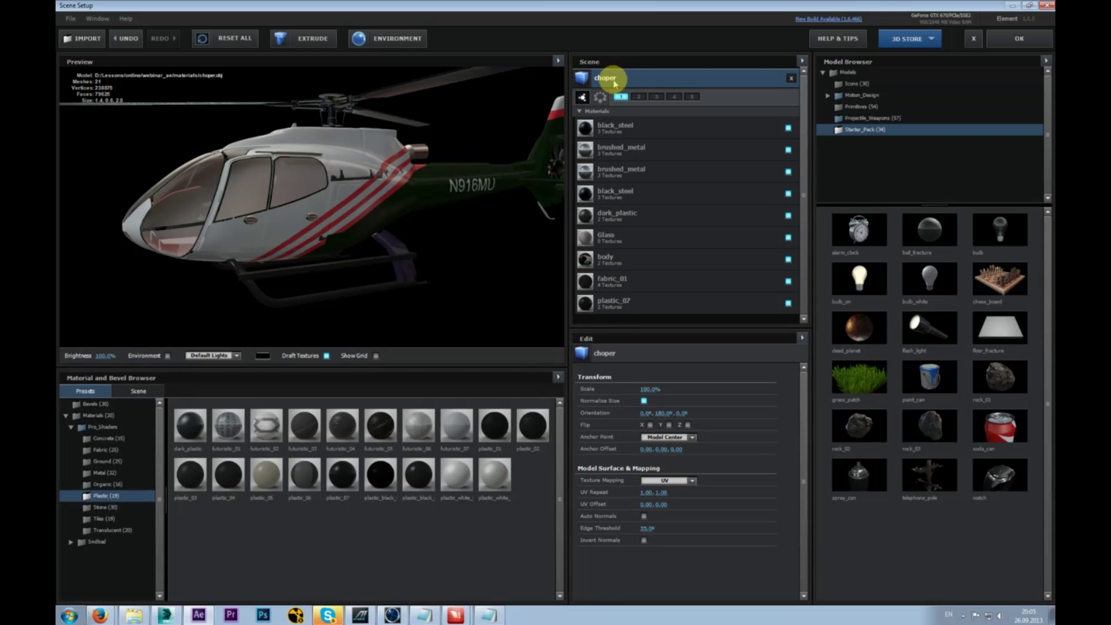
{"action": "double_click", "coordinate": [604, 84]}
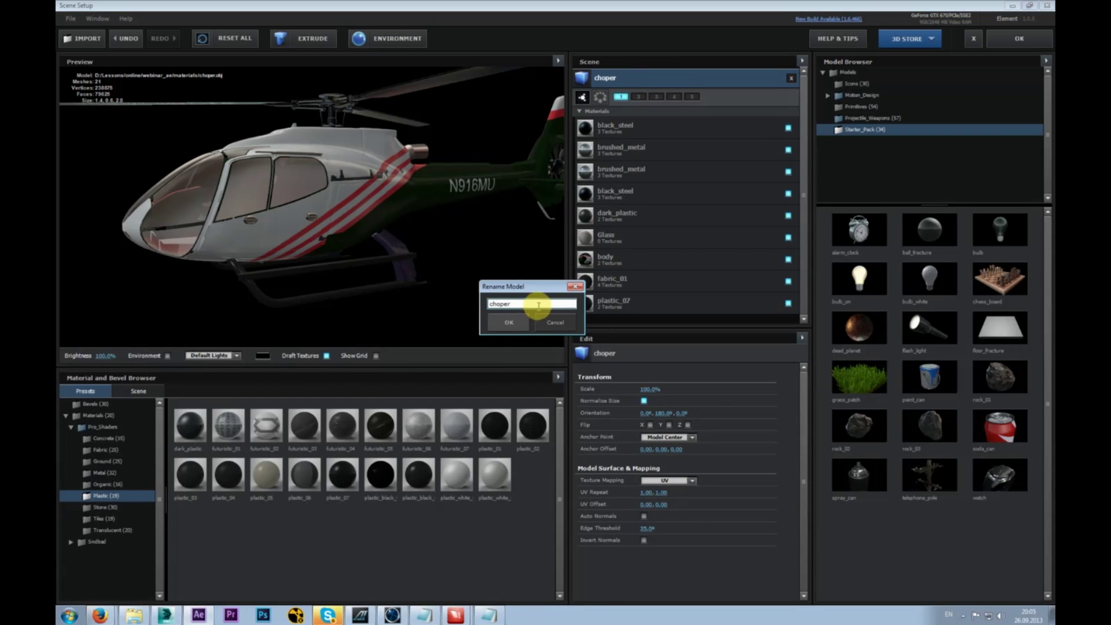
{"action": "left_click_drag", "start_coordinate": [537, 305], "coordinate": [439, 300]}
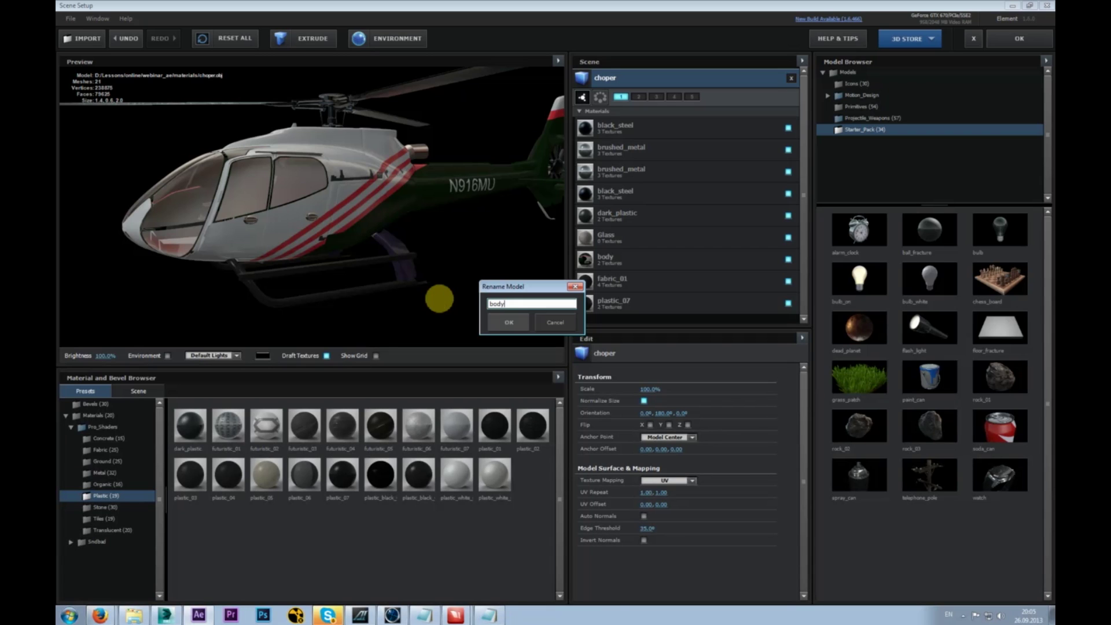
{"action": "left_click", "coordinate": [498, 322]}
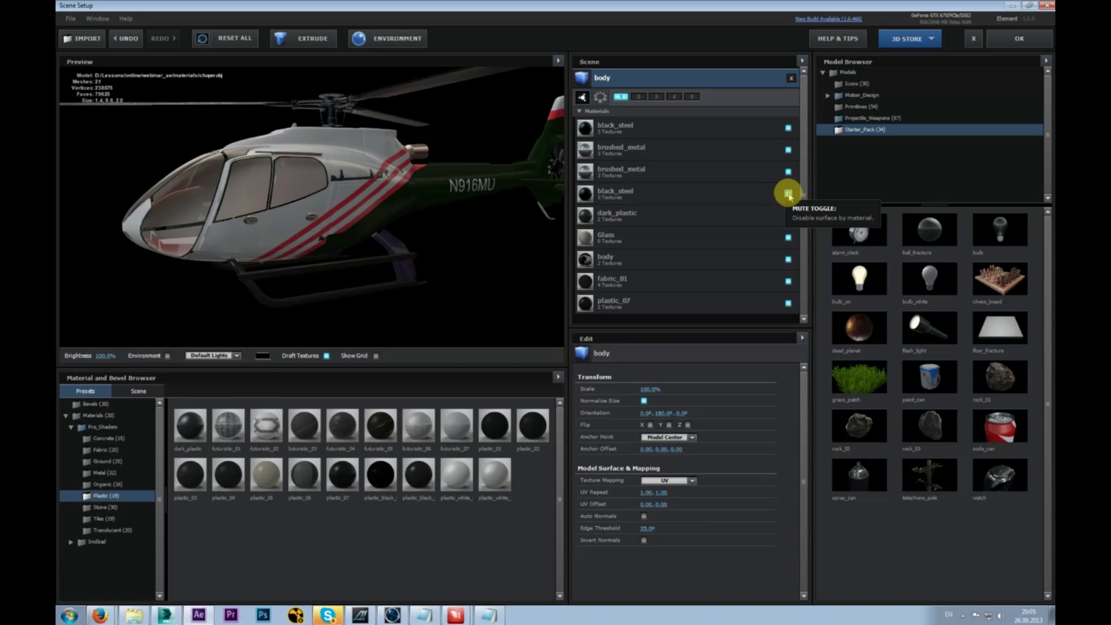
- Rename the fourth material, the second black_steel, to vint and mute it to hide the rotor from the body model
{"action": "left_click", "coordinate": [664, 193]}
{"action": "double_click", "coordinate": [630, 194]}
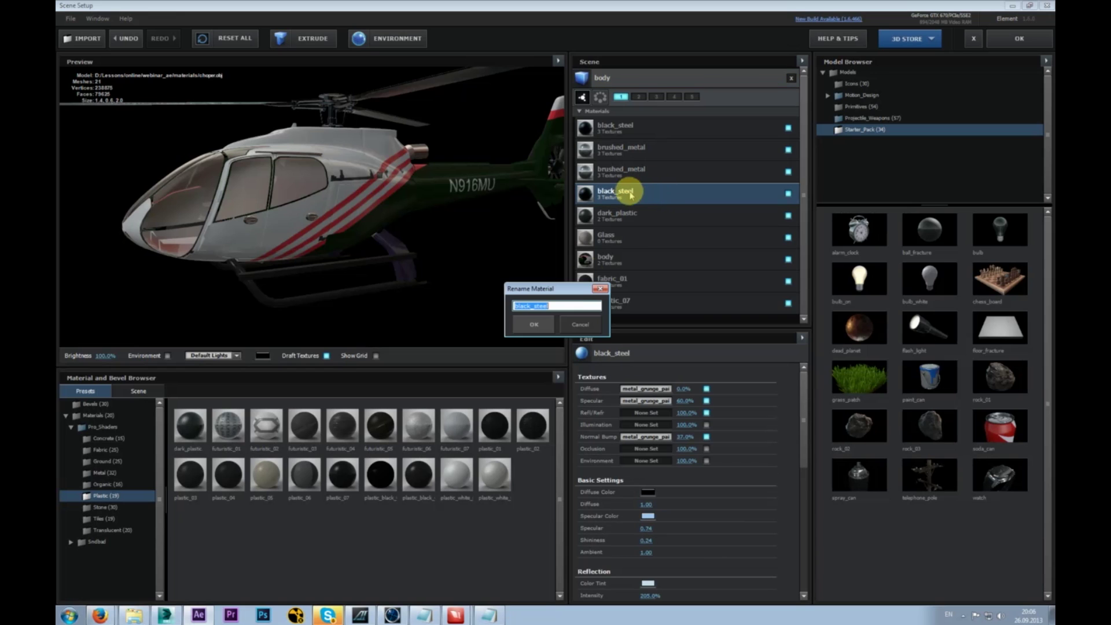
{"action": "type", "text": "vint"}
{"action": "key", "text": "Return"}
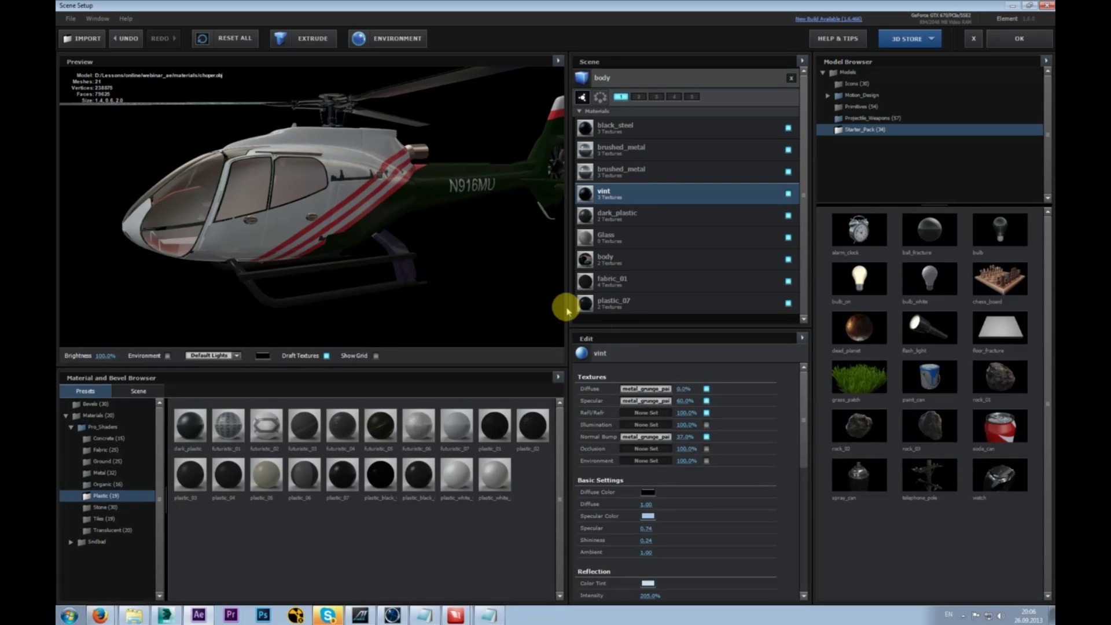
{"action": "left_click", "coordinate": [788, 193]}
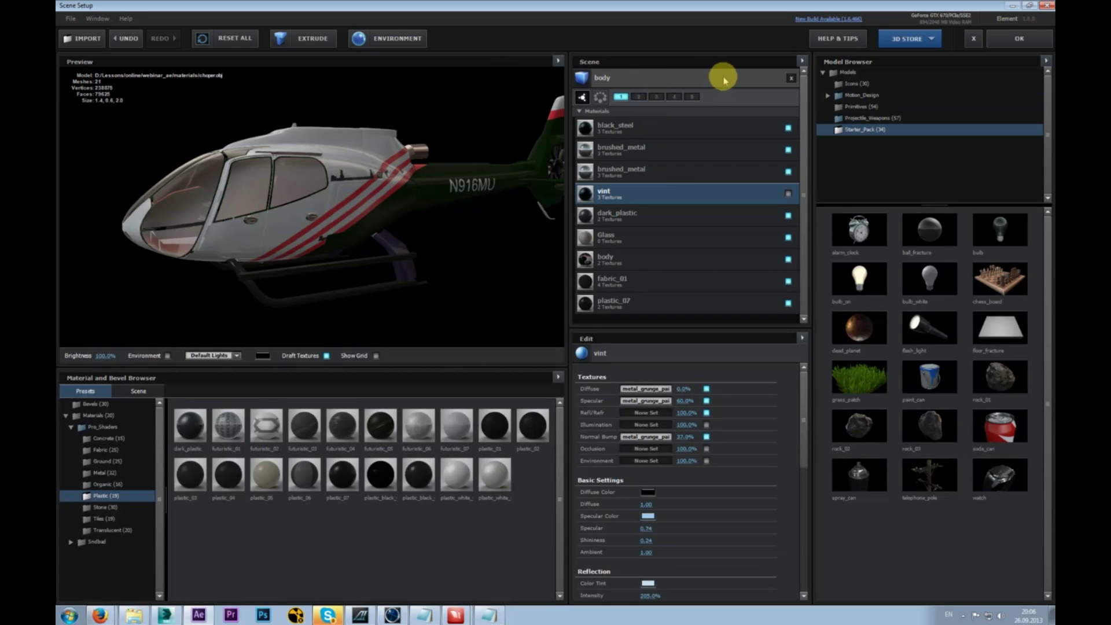
- Collapse the body model's materials in the scene list and duplicate the model
{"action": "left_click", "coordinate": [635, 77]}
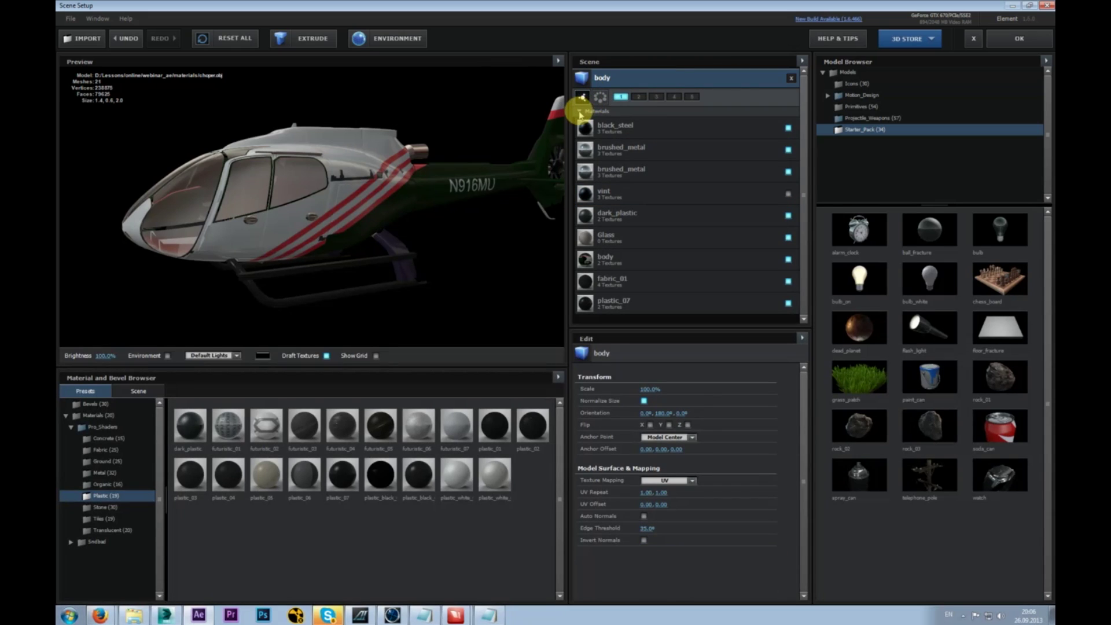
{"action": "left_click", "coordinate": [579, 112]}
{"action": "left_click", "coordinate": [579, 112]}
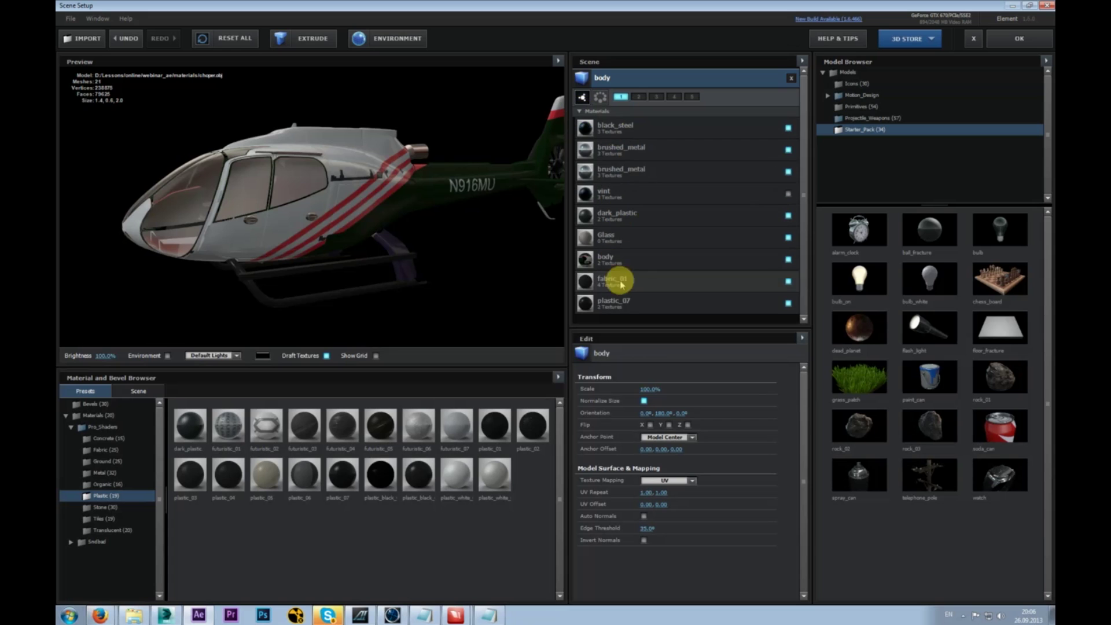
{"action": "left_click", "coordinate": [579, 112]}
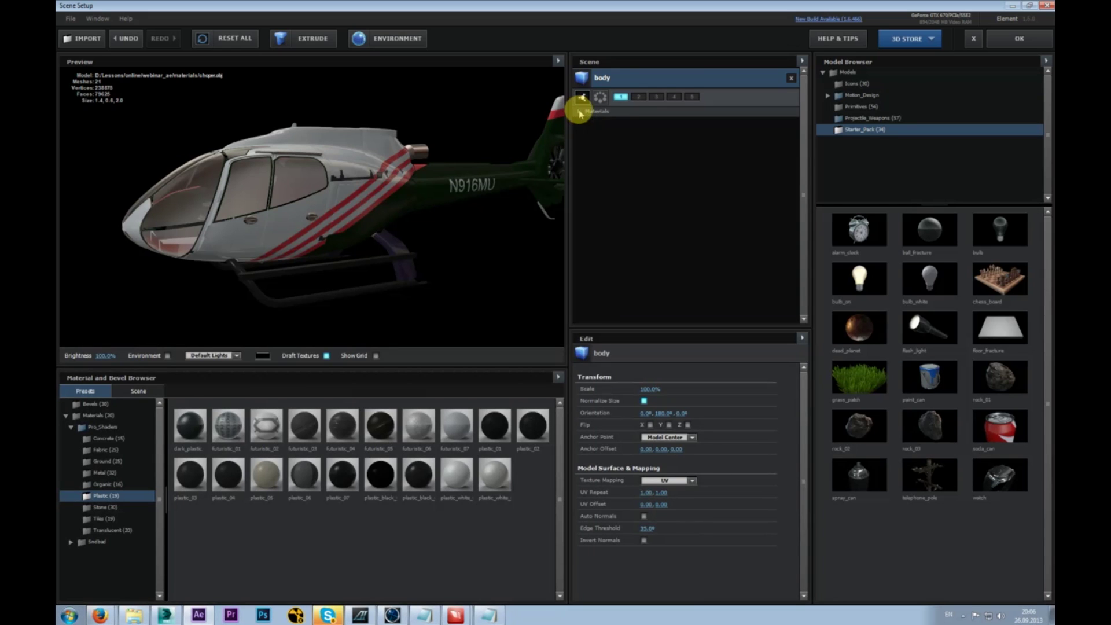
{"action": "right_click", "coordinate": [621, 82]}
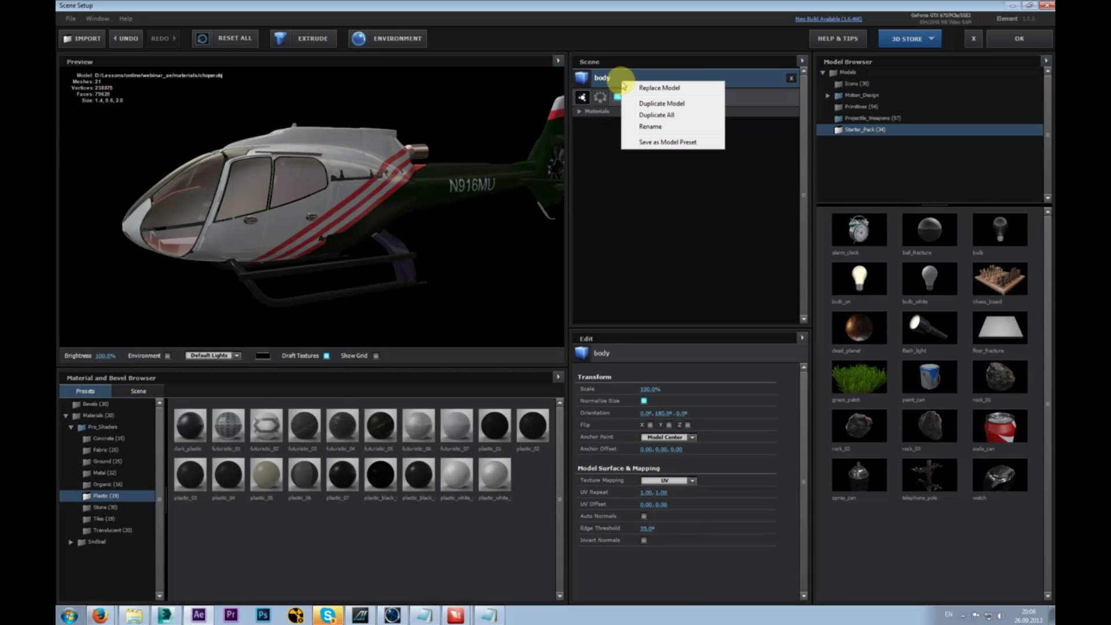
{"action": "left_click", "coordinate": [676, 107]}
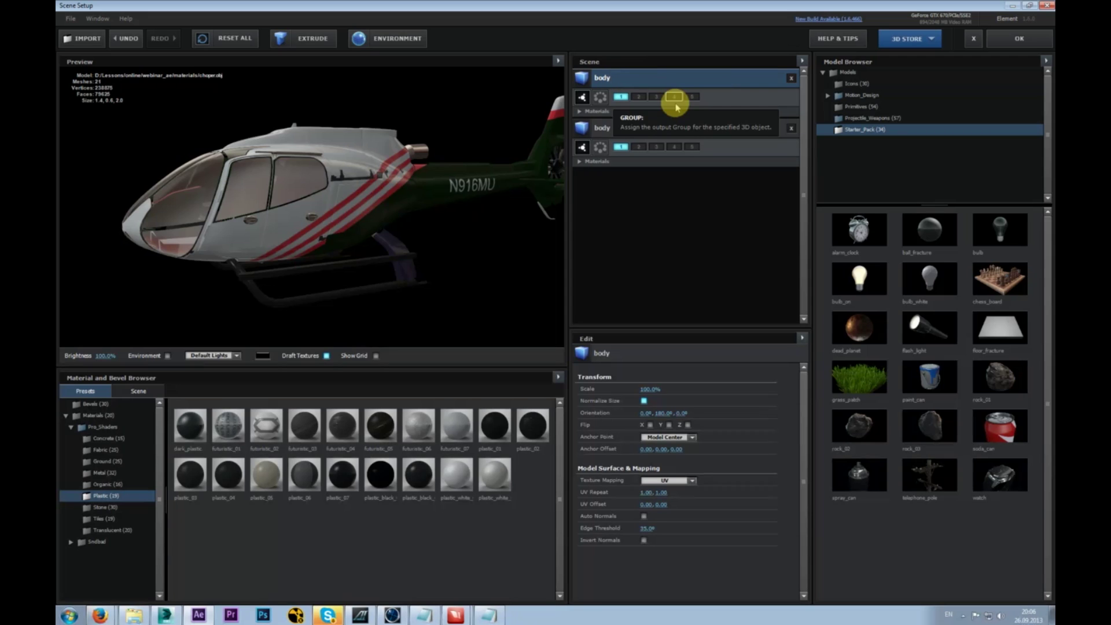
- Rename the upper copy of the body model to vint
{"action": "left_click", "coordinate": [608, 127]}
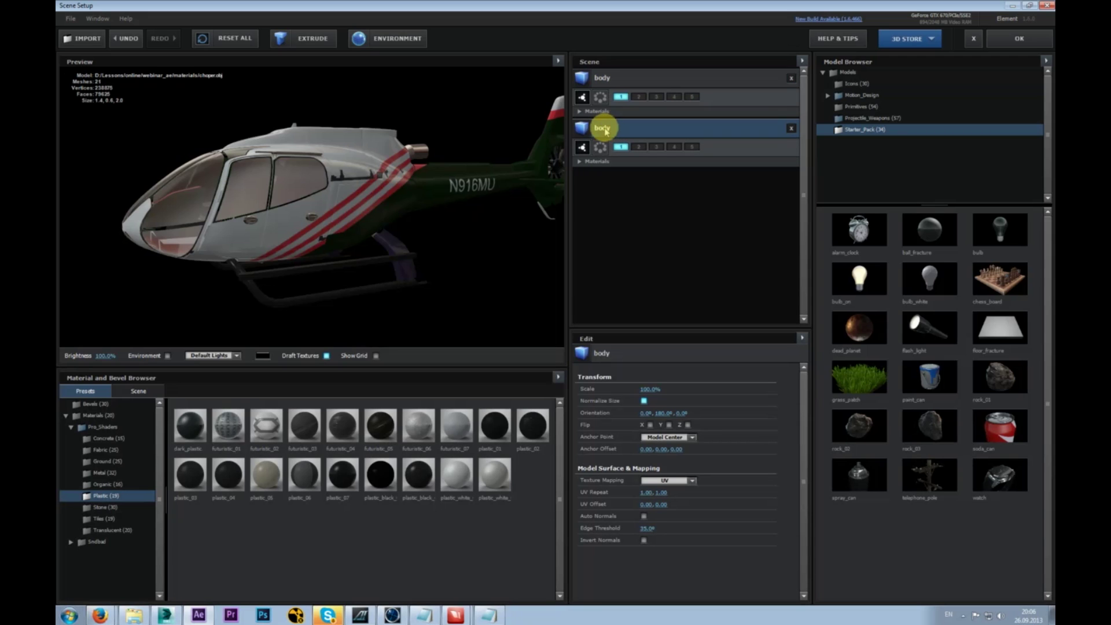
{"action": "left_click", "coordinate": [610, 81]}
{"action": "double_click", "coordinate": [611, 81]}
{"action": "type", "text": "vint"}
{"action": "key", "text": "Return"}
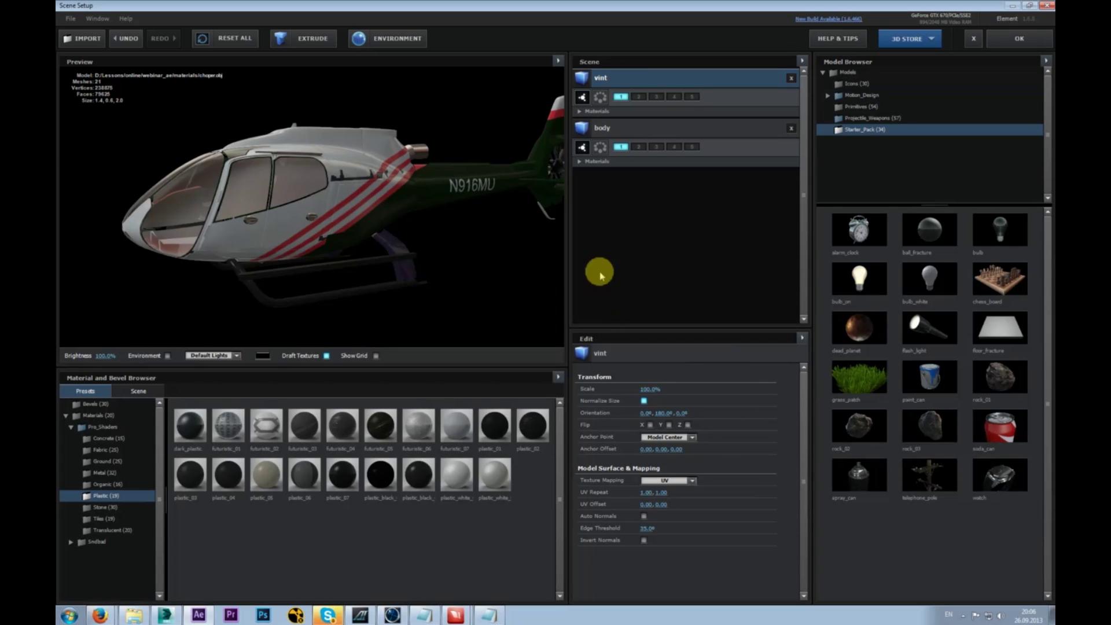
- In the vint model, enable the vint material and mute all other materials to leave only the rotor
{"action": "left_click", "coordinate": [580, 112]}
{"action": "left_click", "coordinate": [788, 128]}
{"action": "left_click", "coordinate": [788, 150]}
{"action": "left_click", "coordinate": [788, 172]}
{"action": "left_click", "coordinate": [788, 193]}
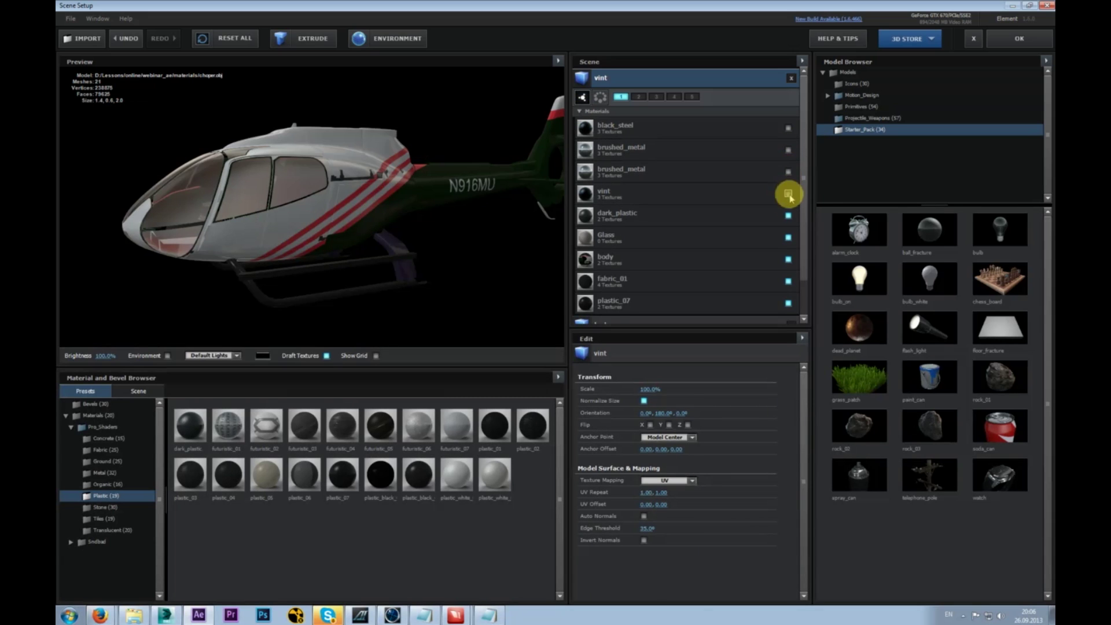
{"action": "left_click", "coordinate": [788, 215]}
{"action": "left_click", "coordinate": [788, 237]}
{"action": "left_click", "coordinate": [788, 259]}
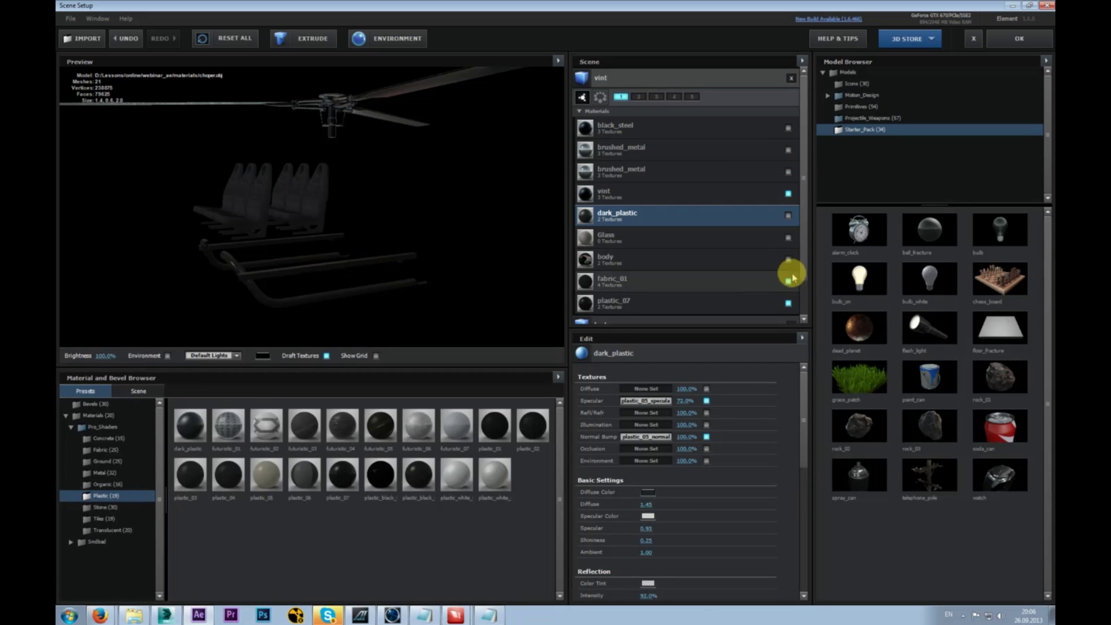
{"action": "left_click", "coordinate": [788, 281]}
{"action": "left_click", "coordinate": [788, 303]}
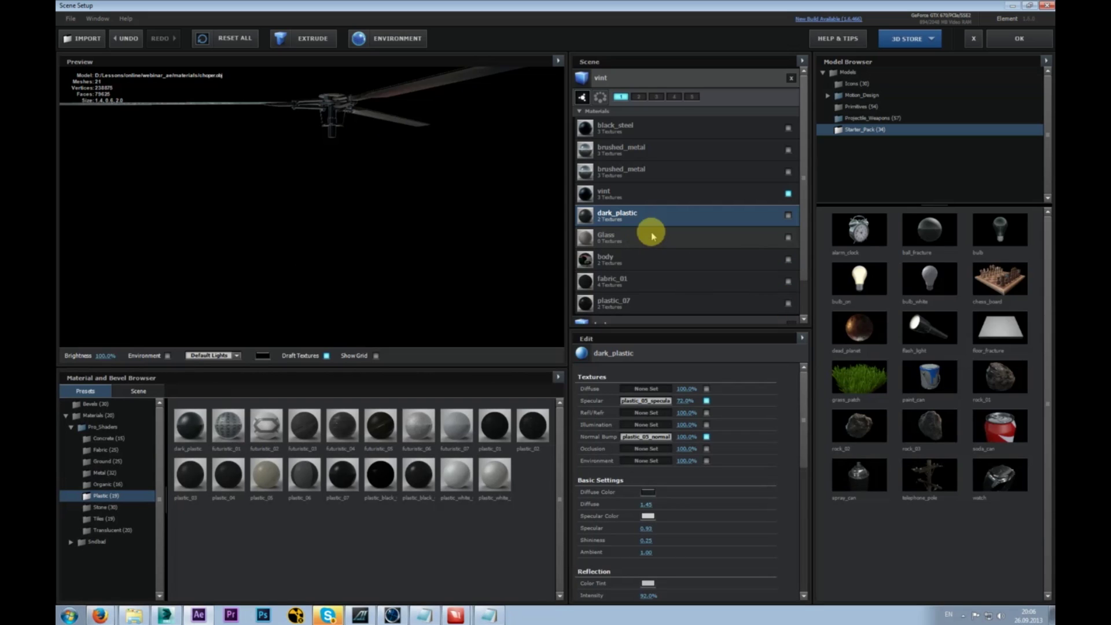
{"action": "left_click", "coordinate": [579, 111]}
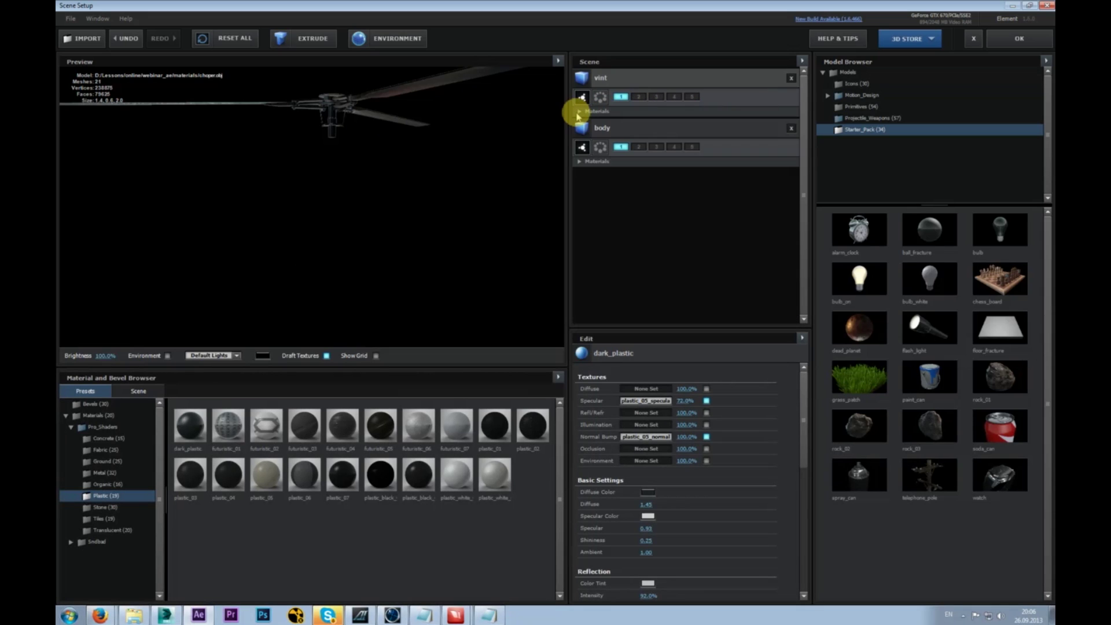
- Assign the vint model to group 2, check both models in the preview and accept the scene setup
{"action": "left_click", "coordinate": [609, 127]}
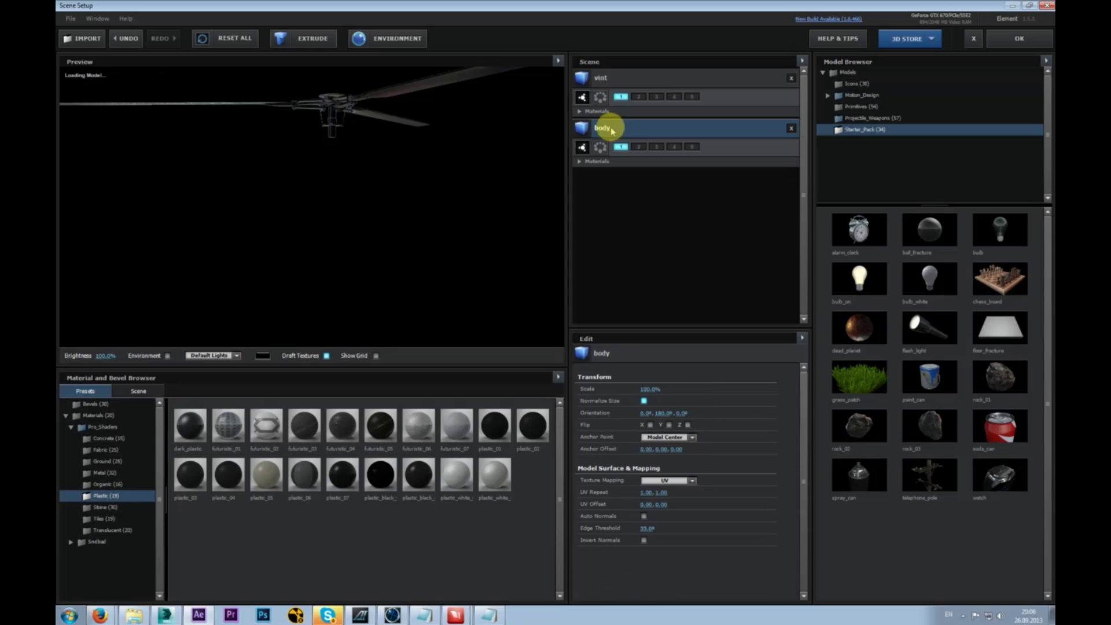
{"action": "left_click", "coordinate": [610, 81]}
{"action": "left_click", "coordinate": [638, 97]}
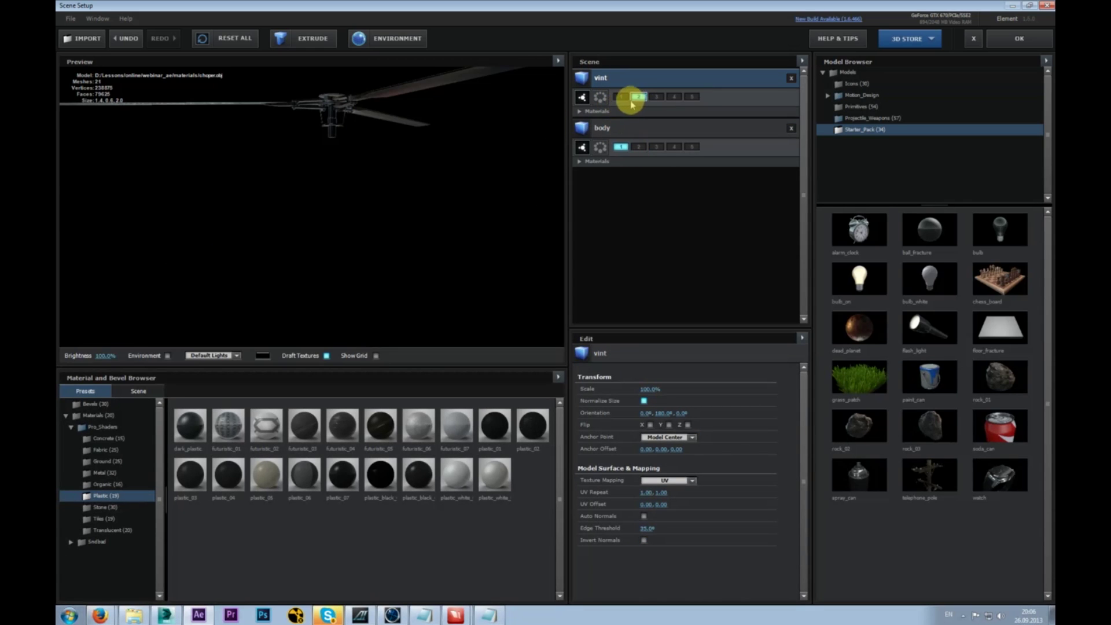
{"action": "left_click", "coordinate": [634, 125]}
{"action": "left_click", "coordinate": [632, 82]}
{"action": "left_click", "coordinate": [634, 127]}
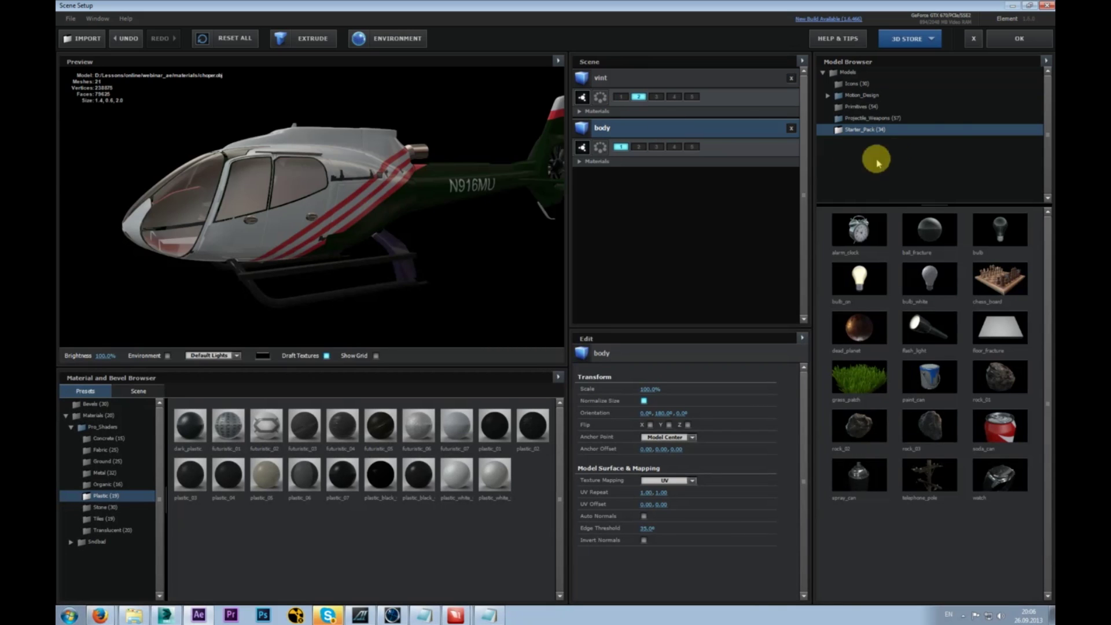
{"action": "left_click", "coordinate": [1021, 40]}
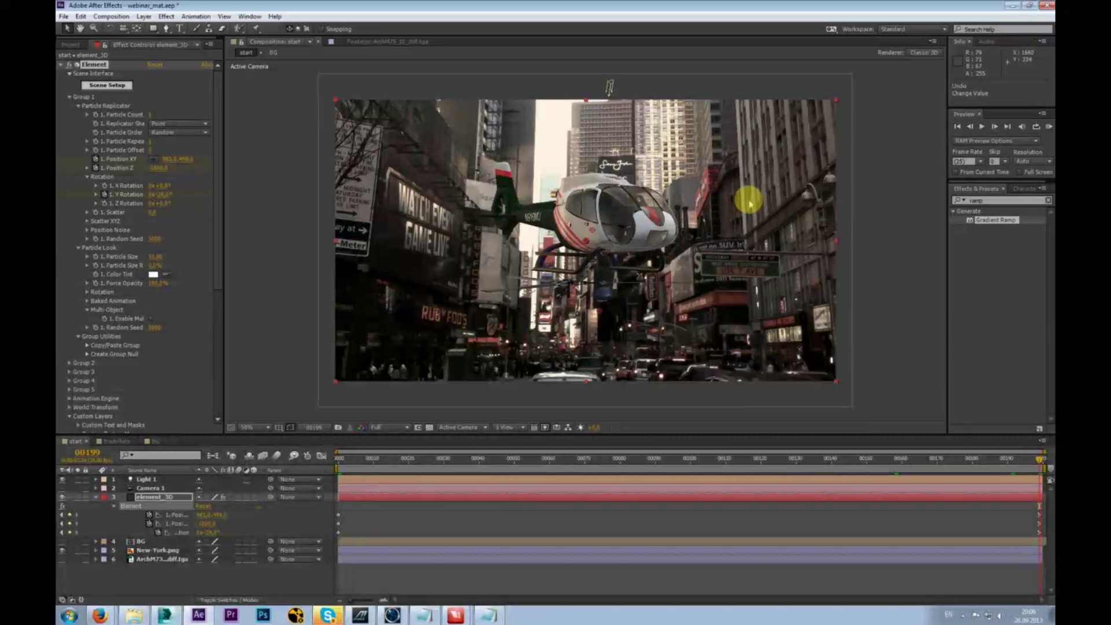
- At frame 0, hide the New-York.png layer and show the transparency grid behind the helicopter
{"action": "left_click", "coordinate": [335, 460]}
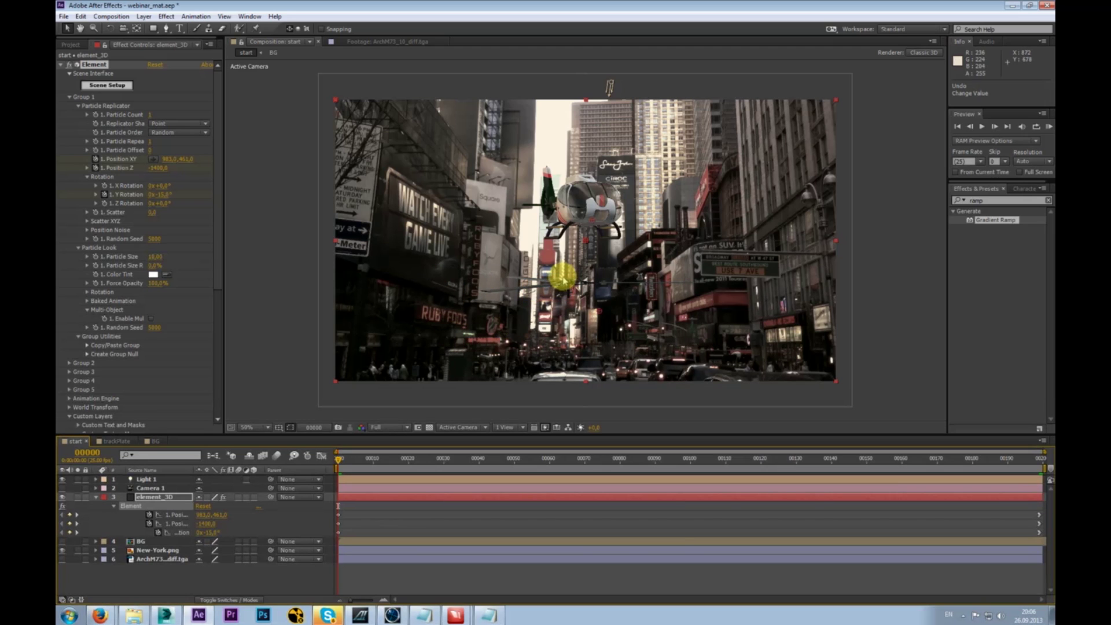
{"action": "left_click_drag", "start_coordinate": [572, 290], "coordinate": [565, 275]}
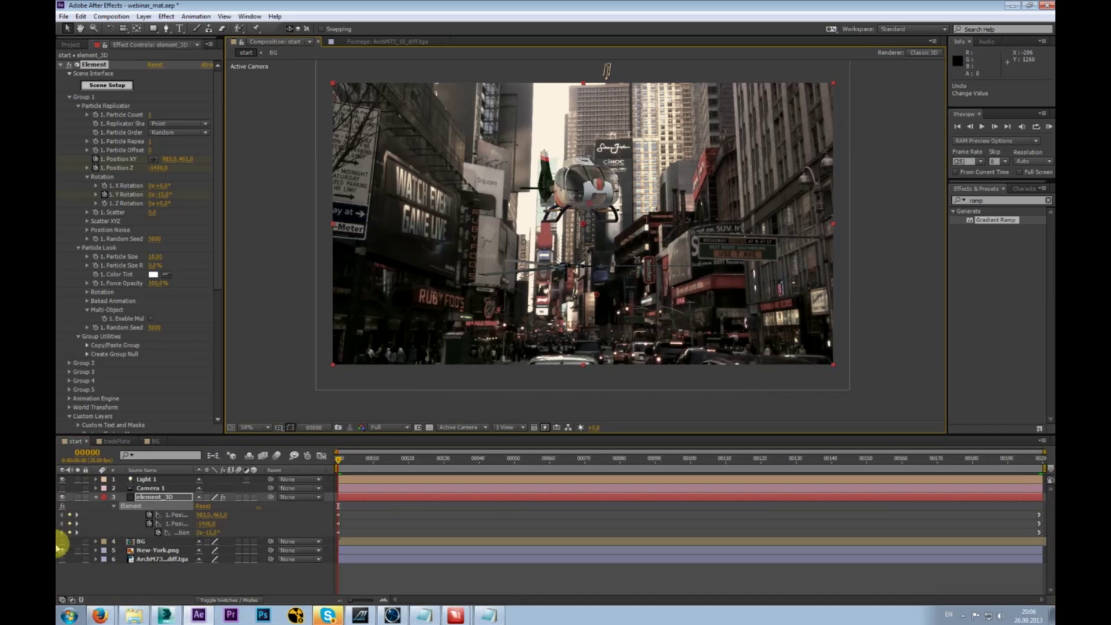
{"action": "left_click_drag", "start_coordinate": [62, 540], "coordinate": [62, 559]}
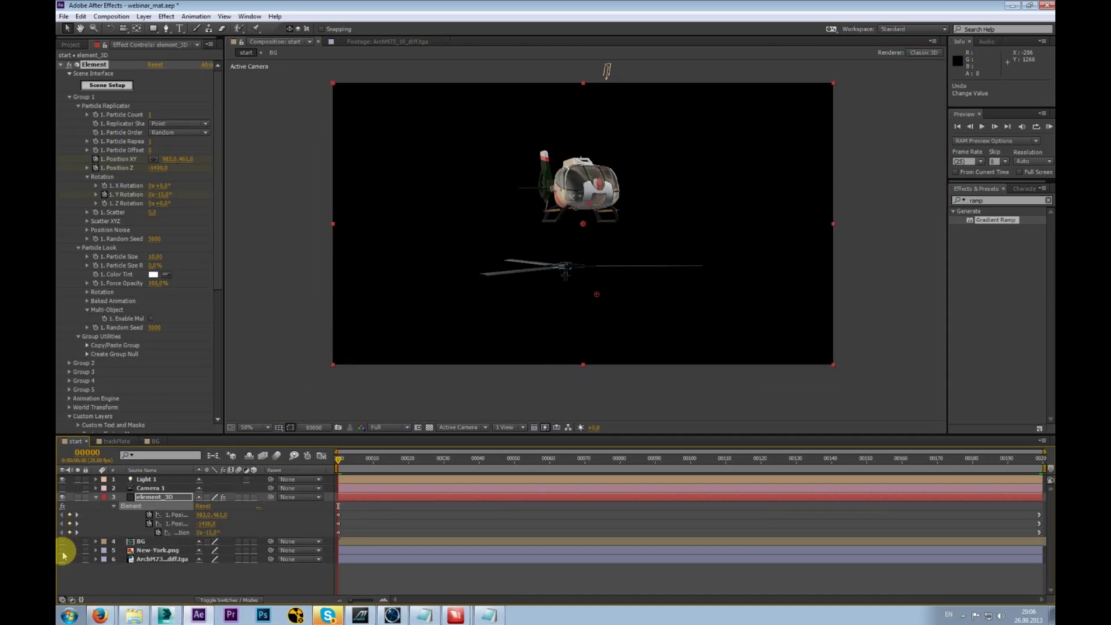
{"action": "left_click", "coordinate": [418, 427]}
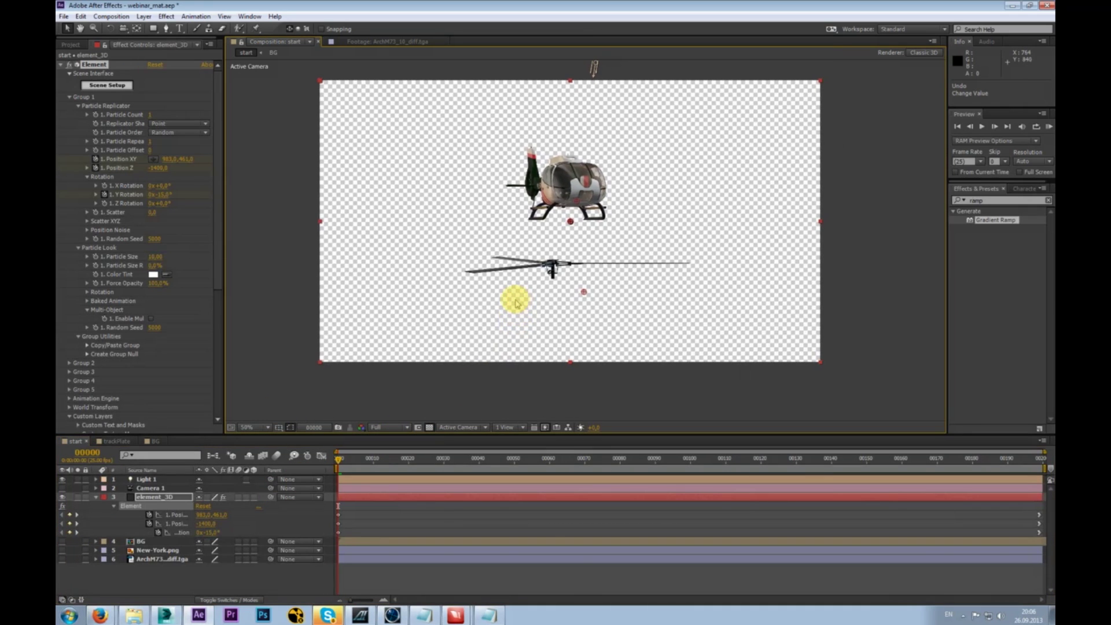
- Try moving the rotor up to the body with Group 2's Position XY, and undo the change
{"action": "left_click", "coordinate": [218, 139]}
{"action": "left_click", "coordinate": [70, 97]}
{"action": "left_click", "coordinate": [69, 106]}
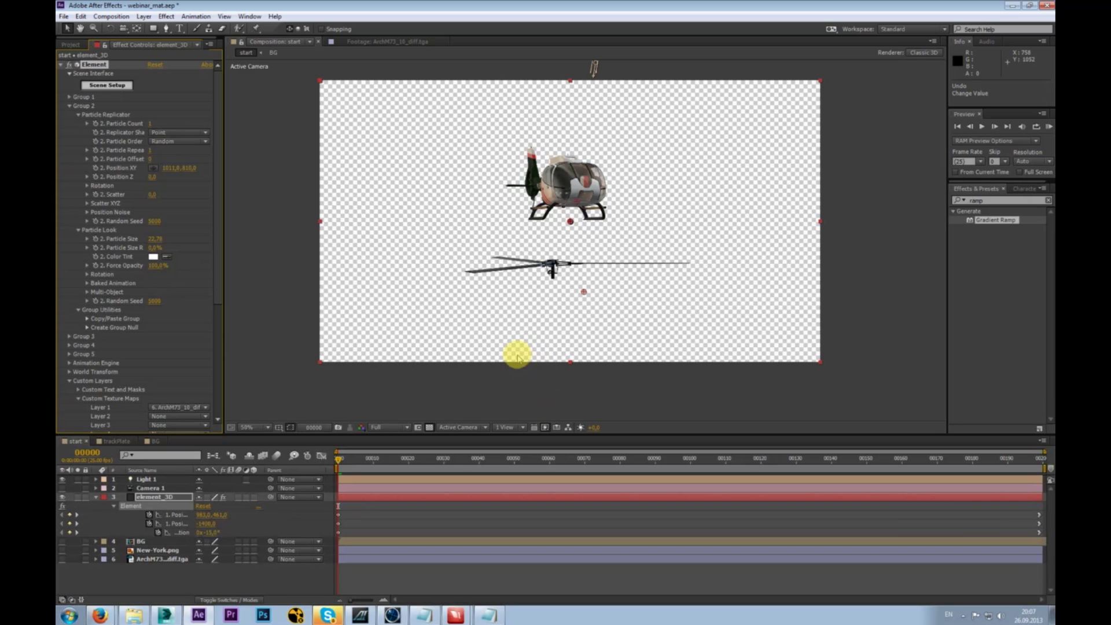
{"action": "left_click", "coordinate": [151, 487]}
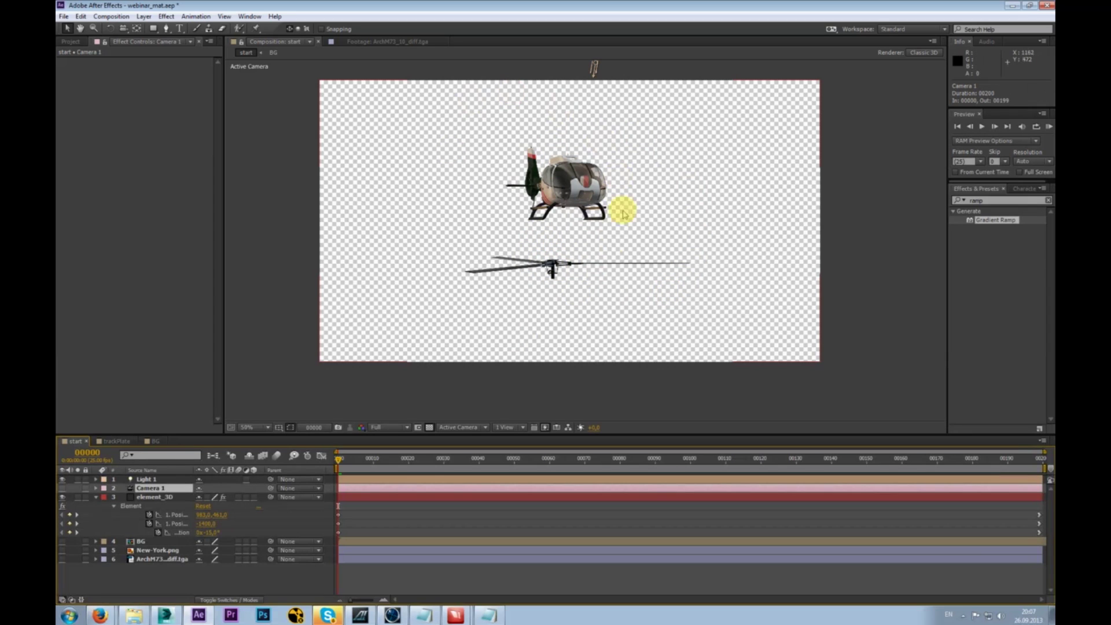
{"action": "left_click", "coordinate": [154, 497]}
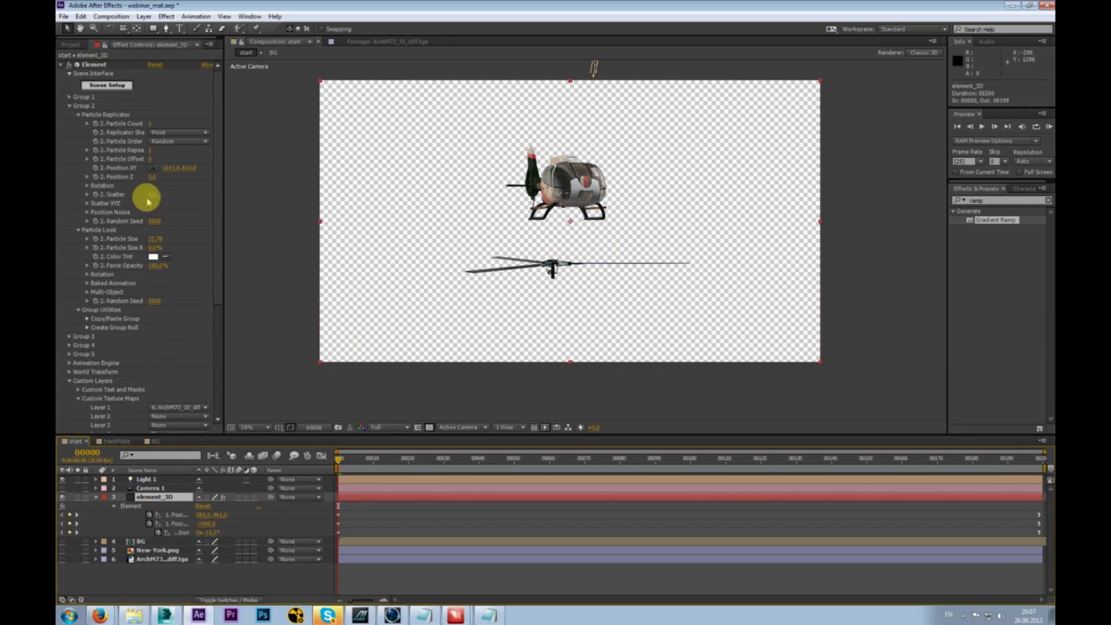
{"action": "mouse_move", "coordinate": [168, 169]}
{"action": "left_mouse_down"}
{"action": "mouse_move", "coordinate": [363, 154]}
{"action": "mouse_move", "coordinate": [71, 170]}
{"action": "mouse_move", "coordinate": [198, 173]}
{"action": "mouse_move", "coordinate": [181, 166]}
{"action": "left_mouse_up"}
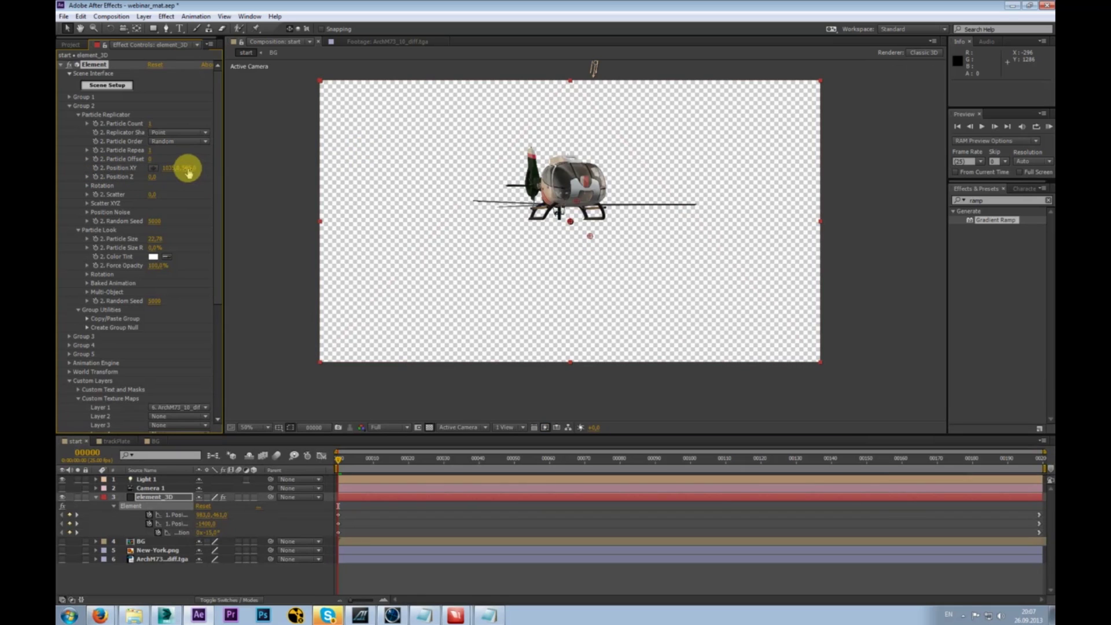
{"action": "key", "text": "ctrl+z"}
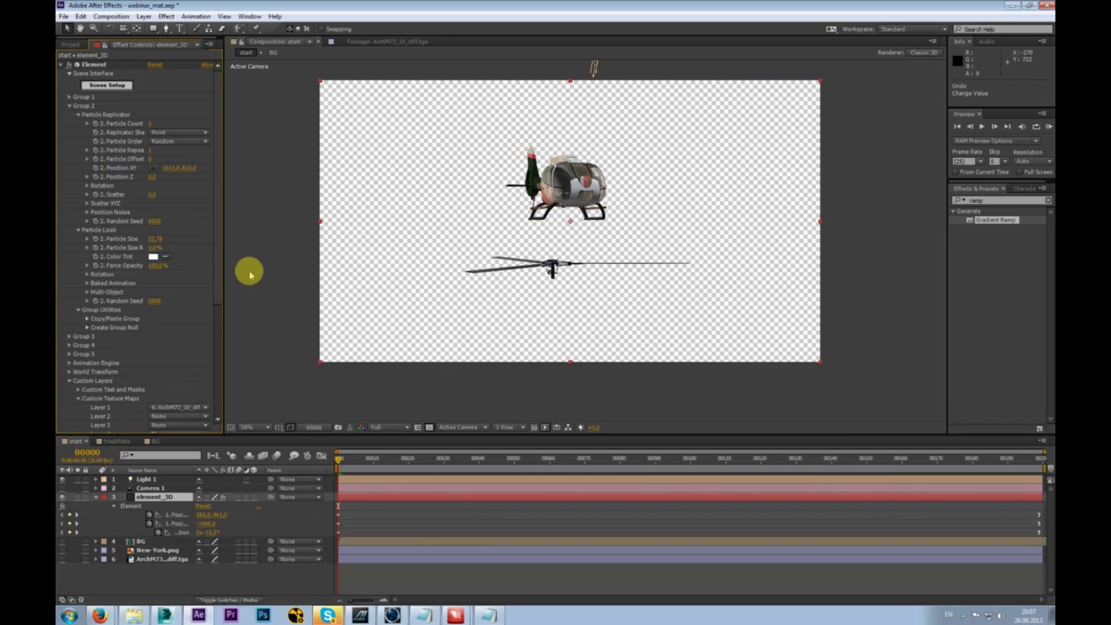
- Copy the Group 1 settings with the group utilities and paste them into Group 2 to align the rotor with the body
{"action": "left_click_drag", "start_coordinate": [218, 168], "coordinate": [218, 141]}
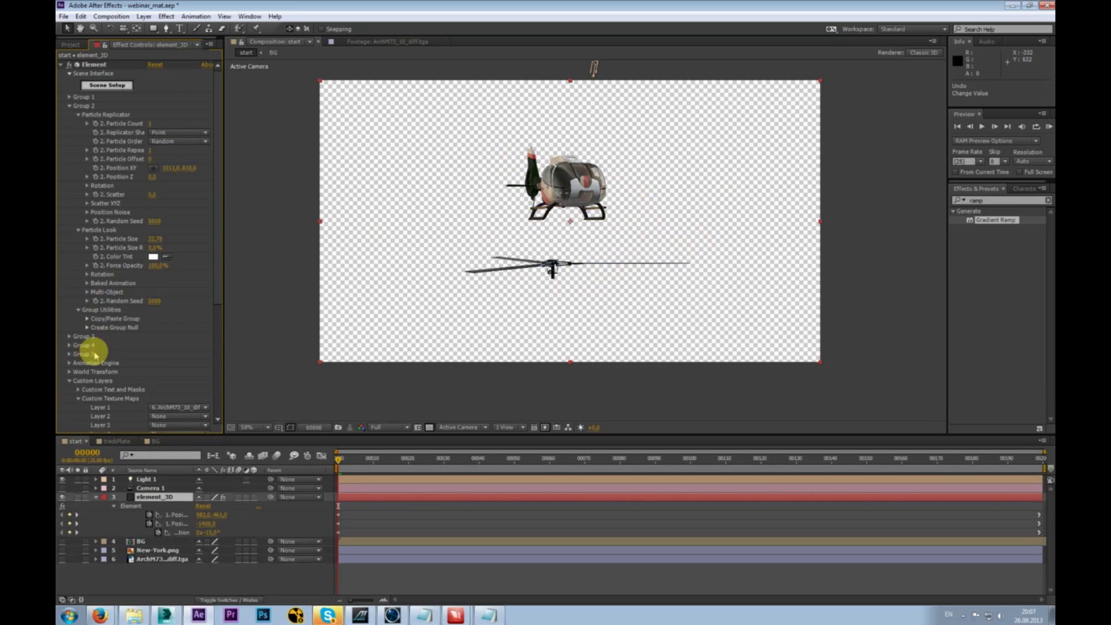
{"action": "left_click_drag", "start_coordinate": [216, 179], "coordinate": [217, 185]}
{"action": "scroll", "coordinate": [217, 185], "scroll_direction": "up", "scroll_amount": 1}
{"action": "left_click", "coordinate": [69, 97]}
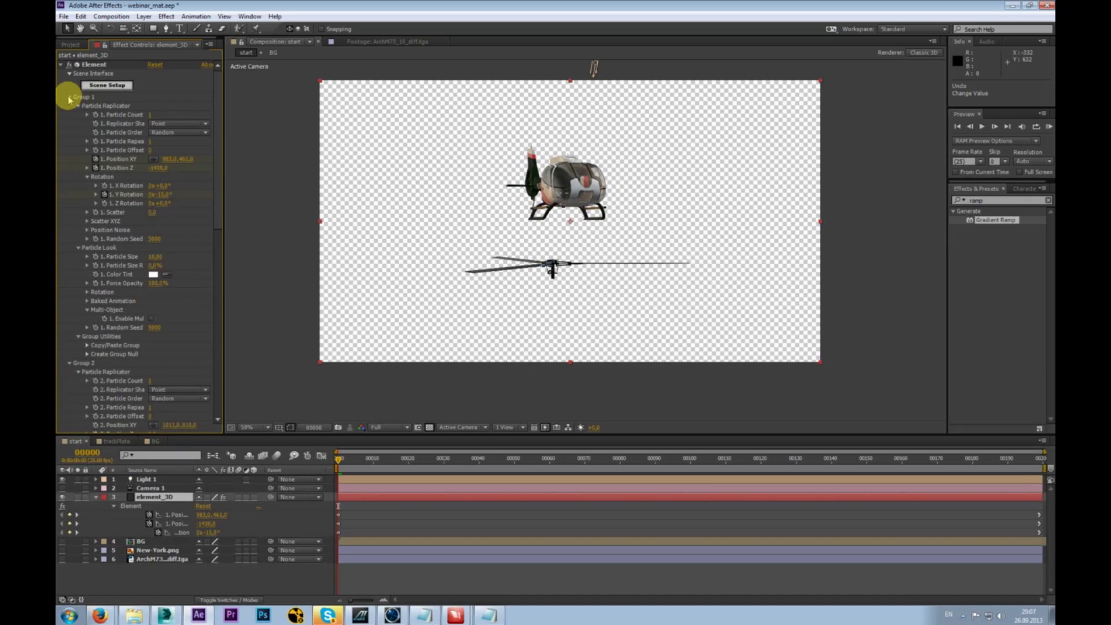
{"action": "left_click", "coordinate": [78, 106]}
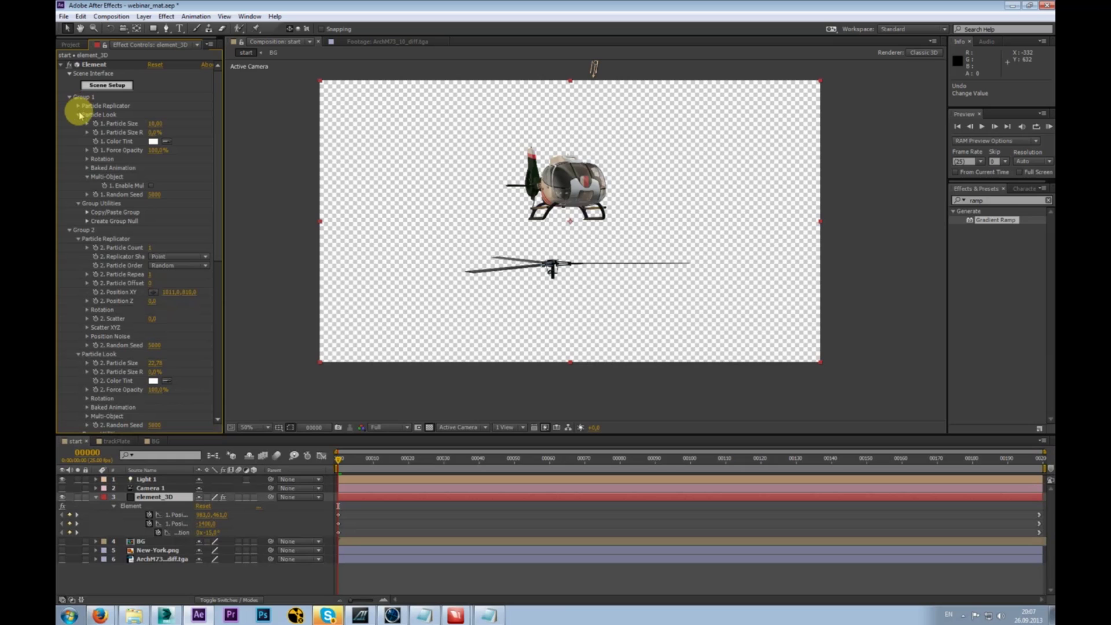
{"action": "left_click", "coordinate": [78, 115]}
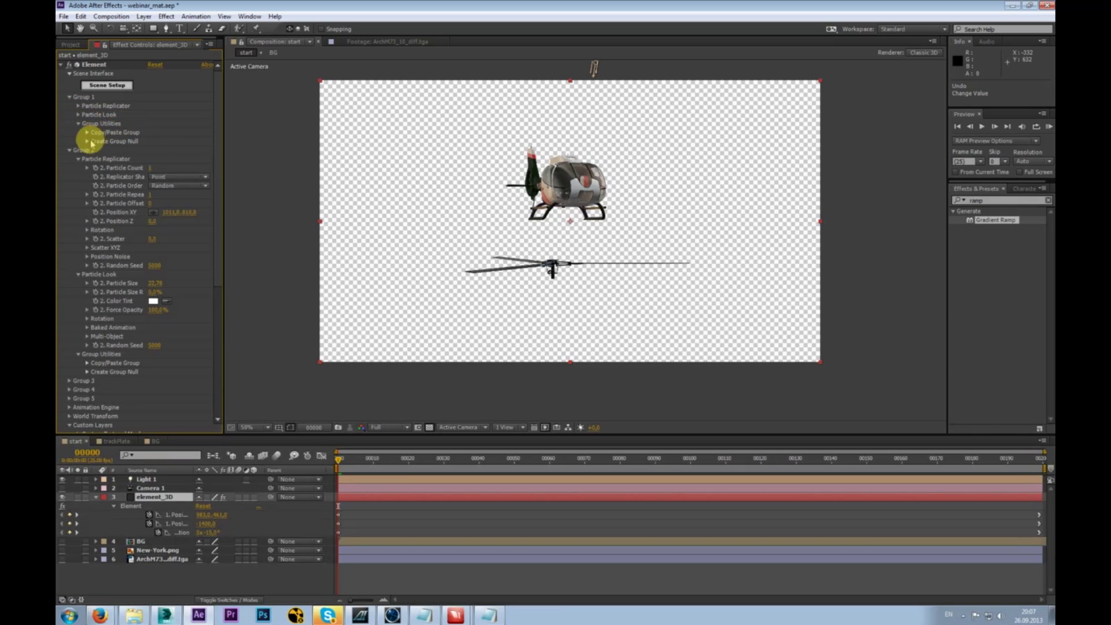
{"action": "left_click", "coordinate": [86, 133]}
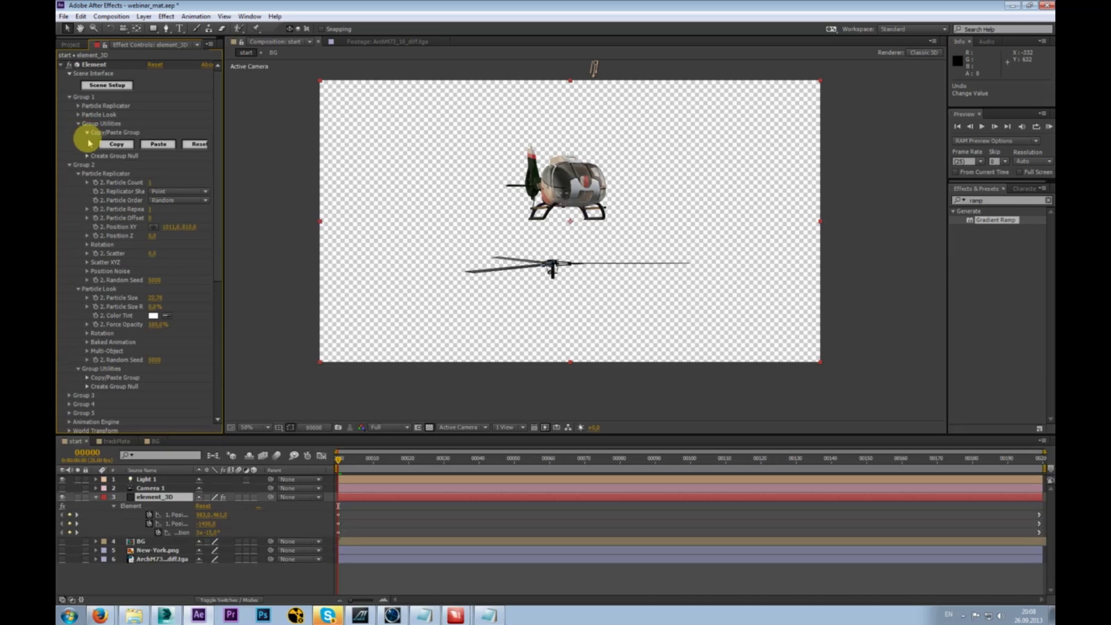
{"action": "left_click", "coordinate": [78, 174]}
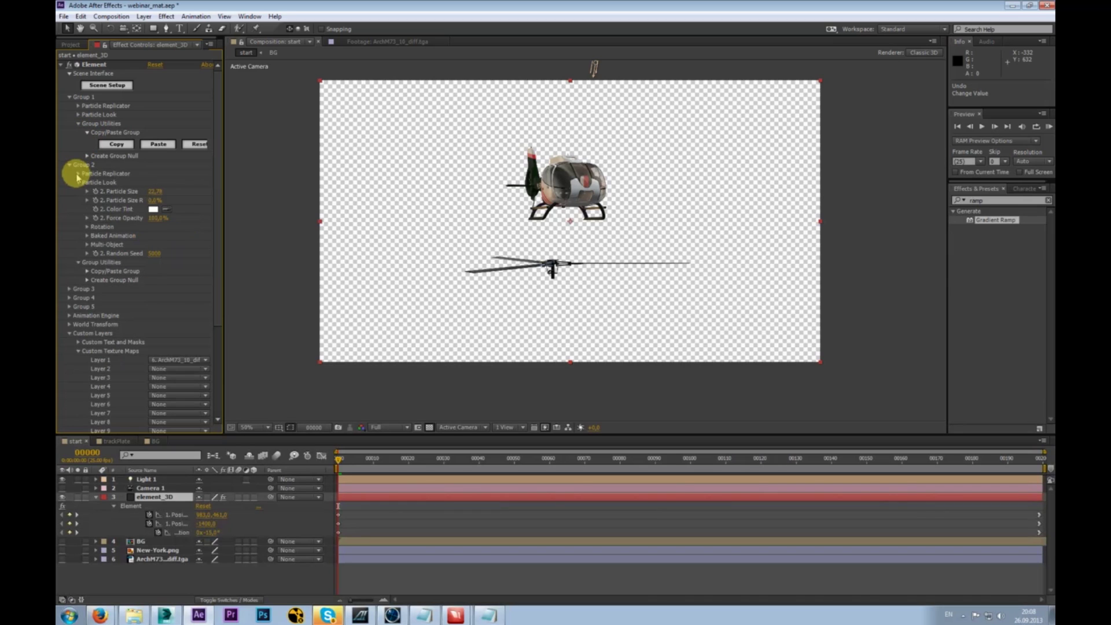
{"action": "left_click", "coordinate": [87, 271]}
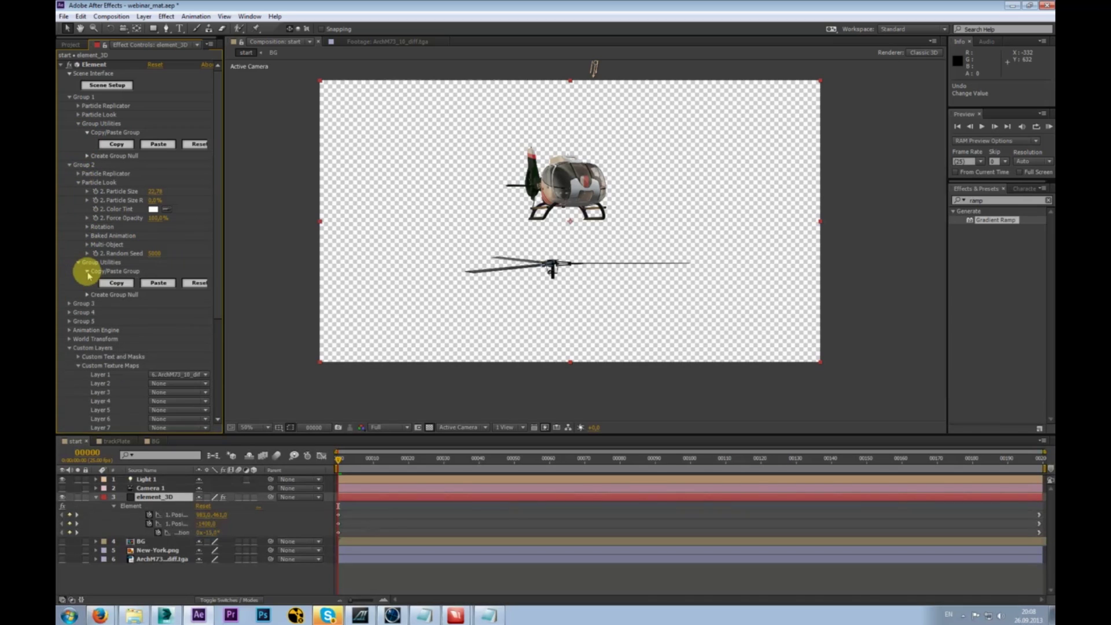
{"action": "left_click", "coordinate": [118, 145]}
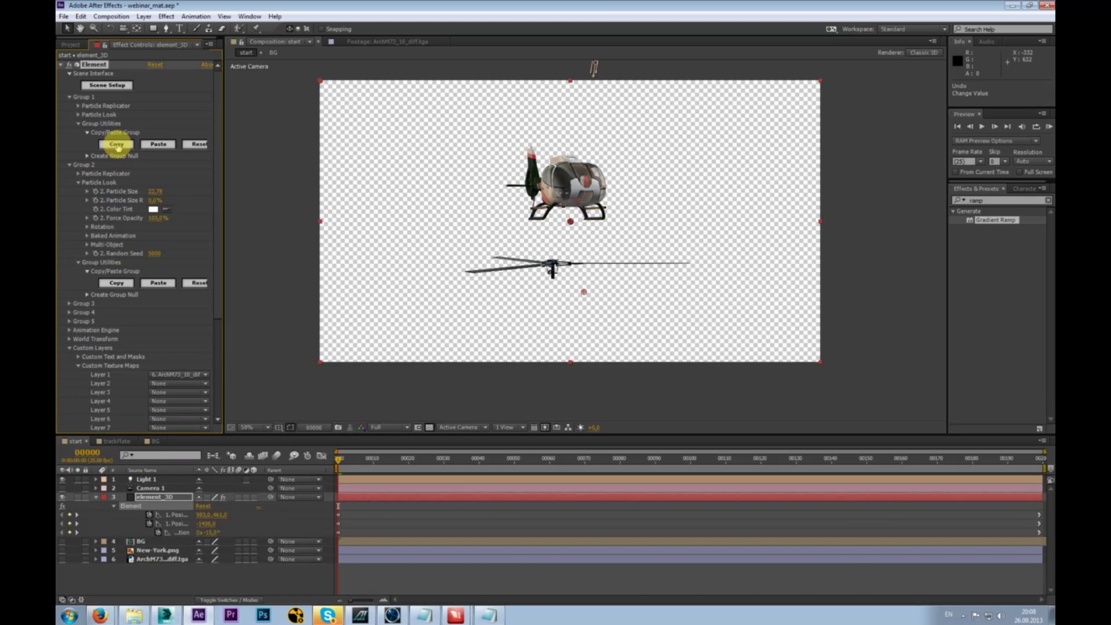
{"action": "left_click", "coordinate": [158, 287]}
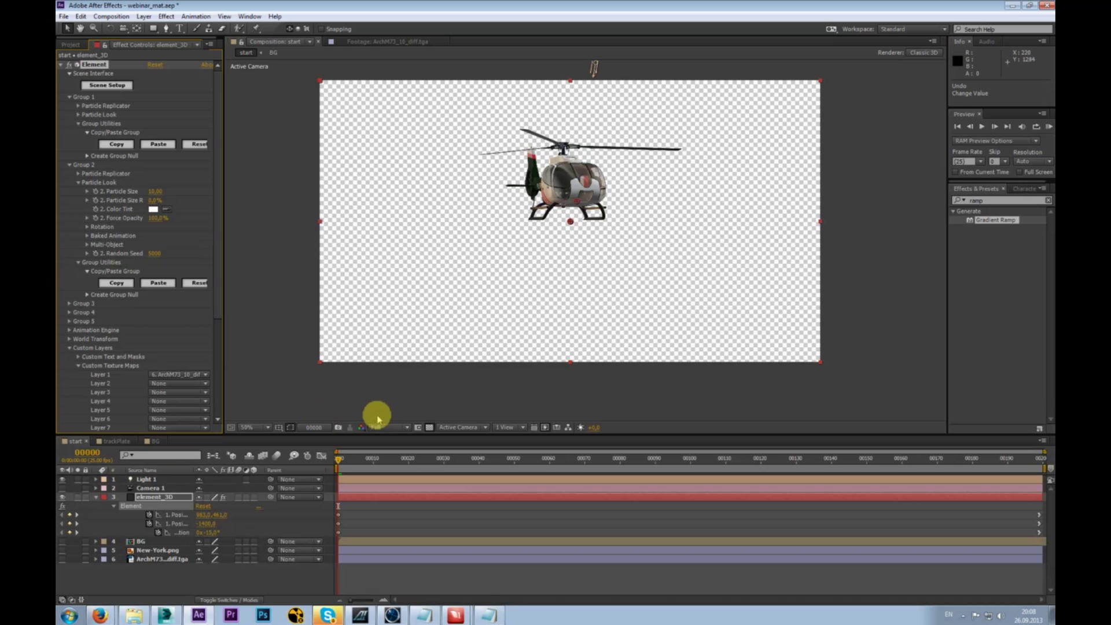
{"action": "left_click", "coordinate": [338, 463]}
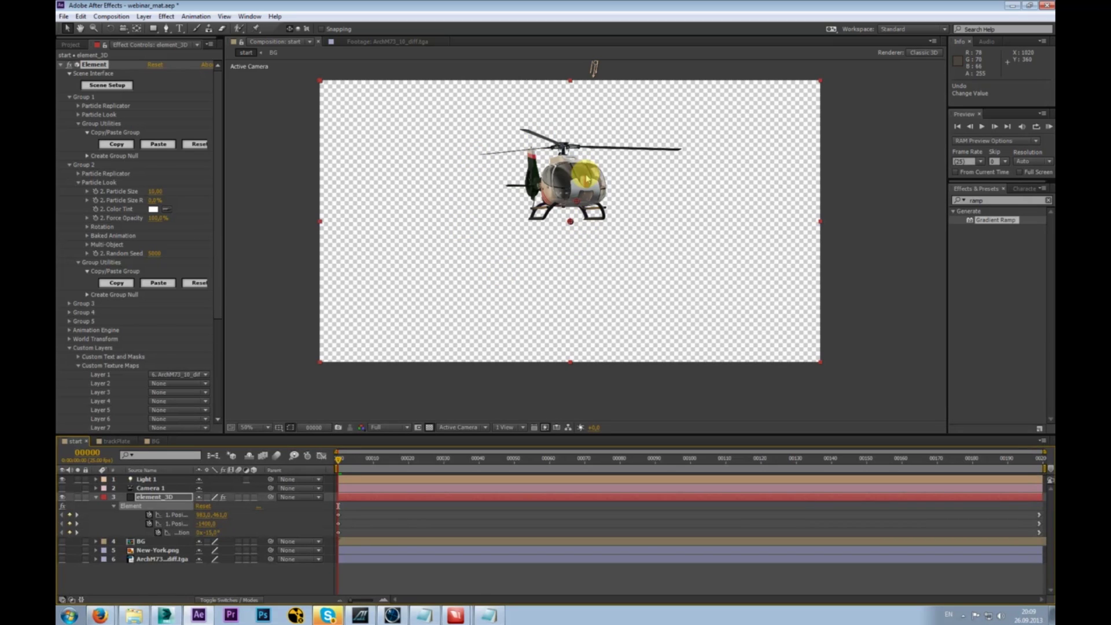
{"action": "left_click", "coordinate": [107, 85]}
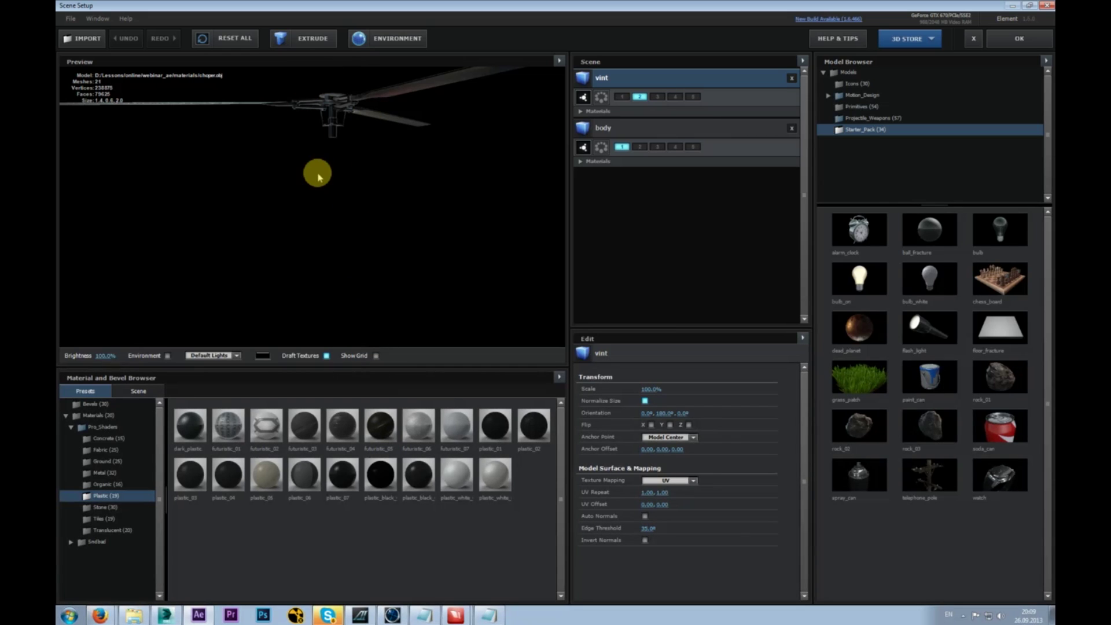
{"action": "left_click", "coordinate": [967, 36]}
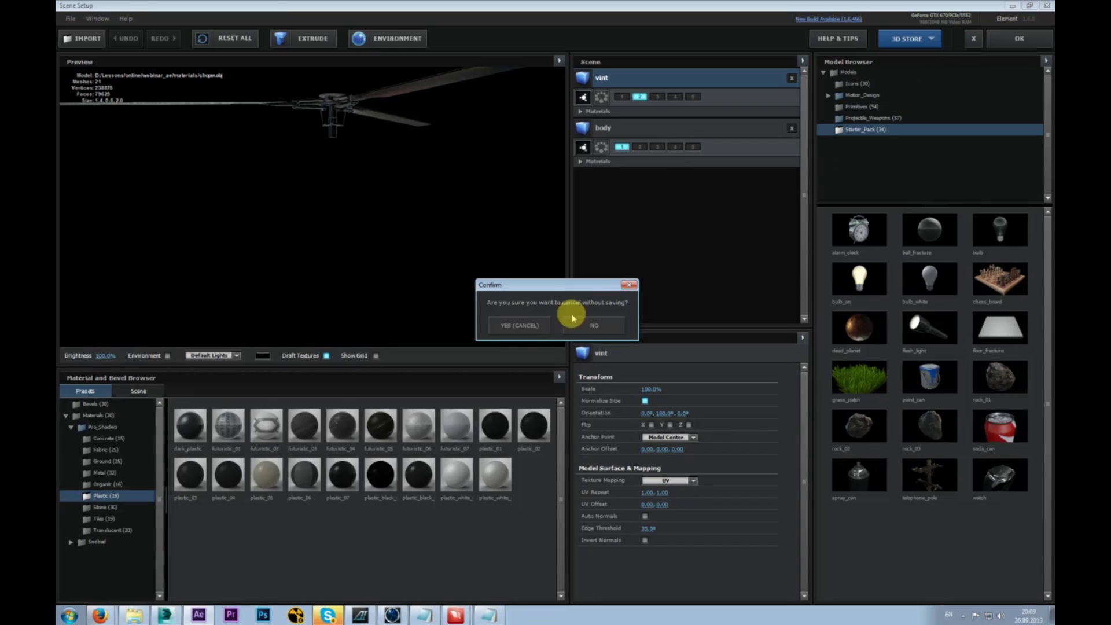
{"action": "left_click", "coordinate": [525, 328]}
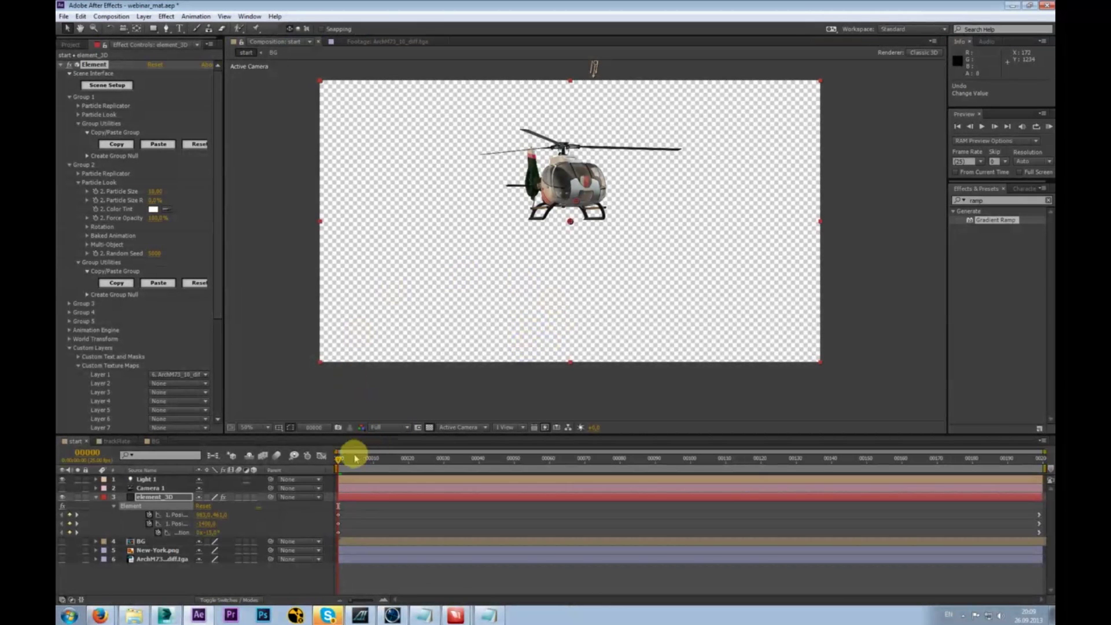
{"action": "left_click", "coordinate": [341, 461]}
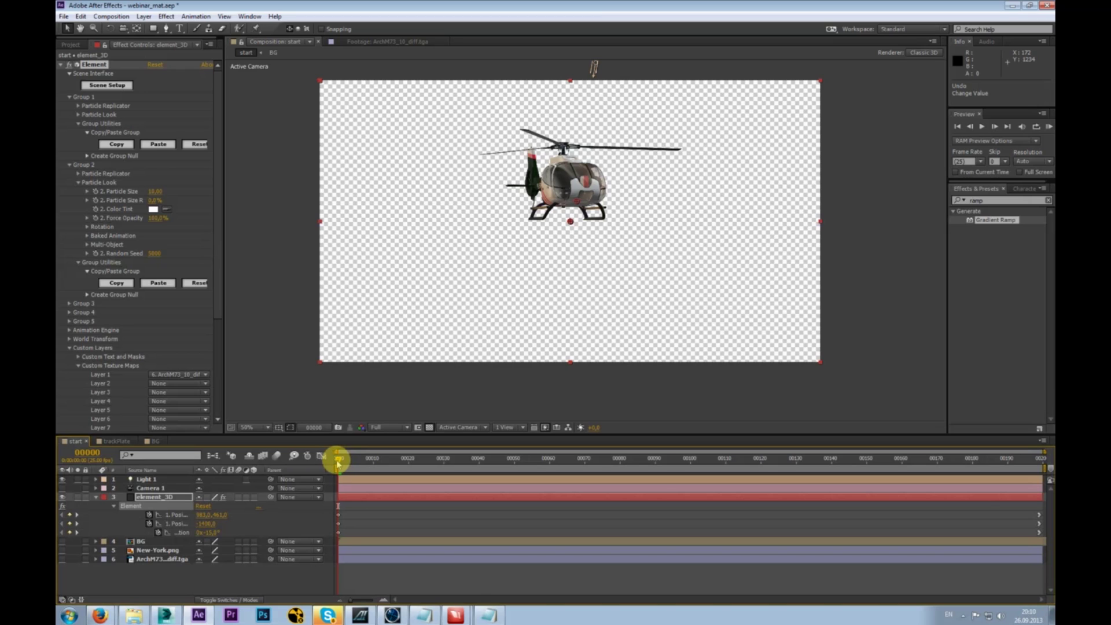
{"action": "mouse_move", "coordinate": [335, 457]}
{"action": "left_mouse_down"}
{"action": "mouse_move", "coordinate": [354, 457]}
{"action": "mouse_move", "coordinate": [322, 461]}
{"action": "left_mouse_up"}
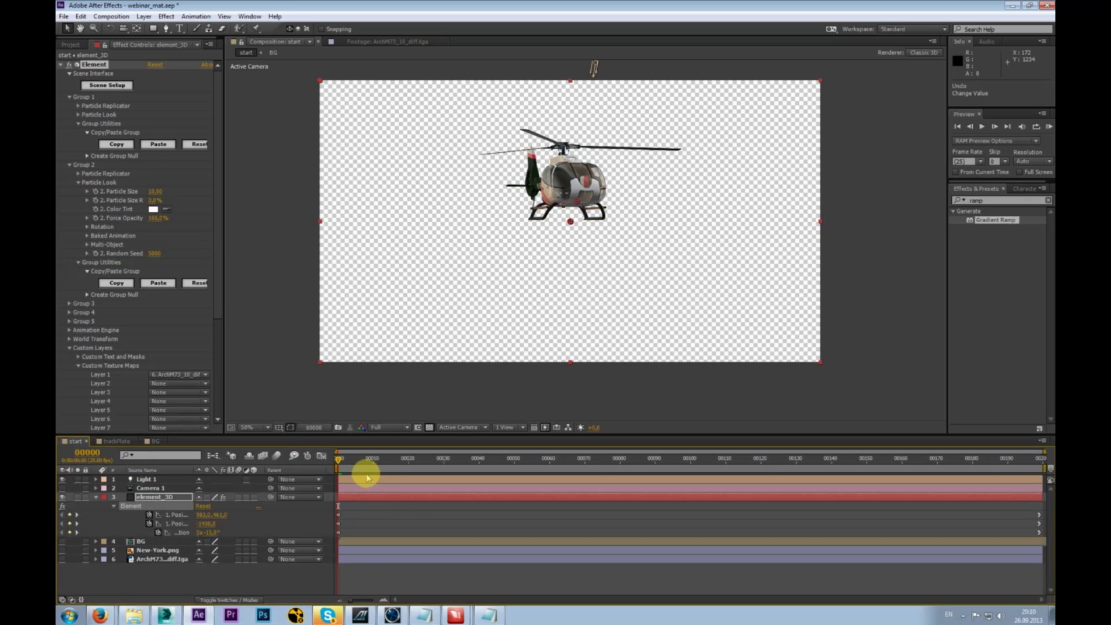
- Expand the Particle Replicator settings of Group 1 and Group 2 and compare their position and rotation parameters
{"action": "mouse_move", "coordinate": [221, 157]}
{"action": "left_mouse_down"}
{"action": "mouse_move", "coordinate": [216, 190]}
{"action": "mouse_move", "coordinate": [218, 144]}
{"action": "left_mouse_up"}
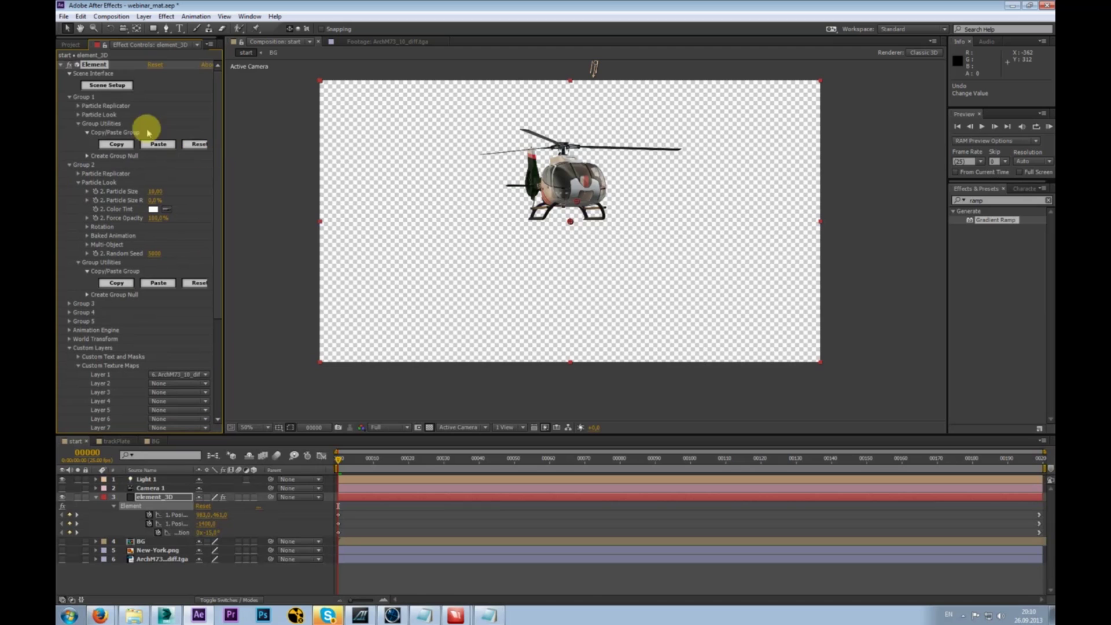
{"action": "left_click", "coordinate": [77, 106]}
{"action": "left_click_drag", "start_coordinate": [216, 226], "coordinate": [210, 299]}
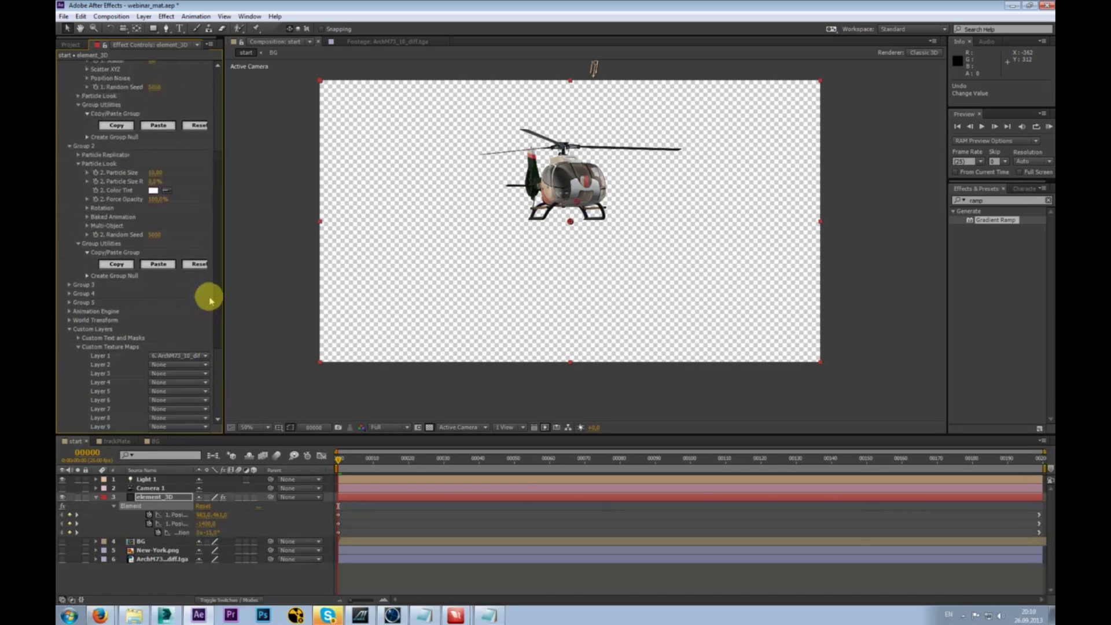
{"action": "left_click", "coordinate": [78, 154]}
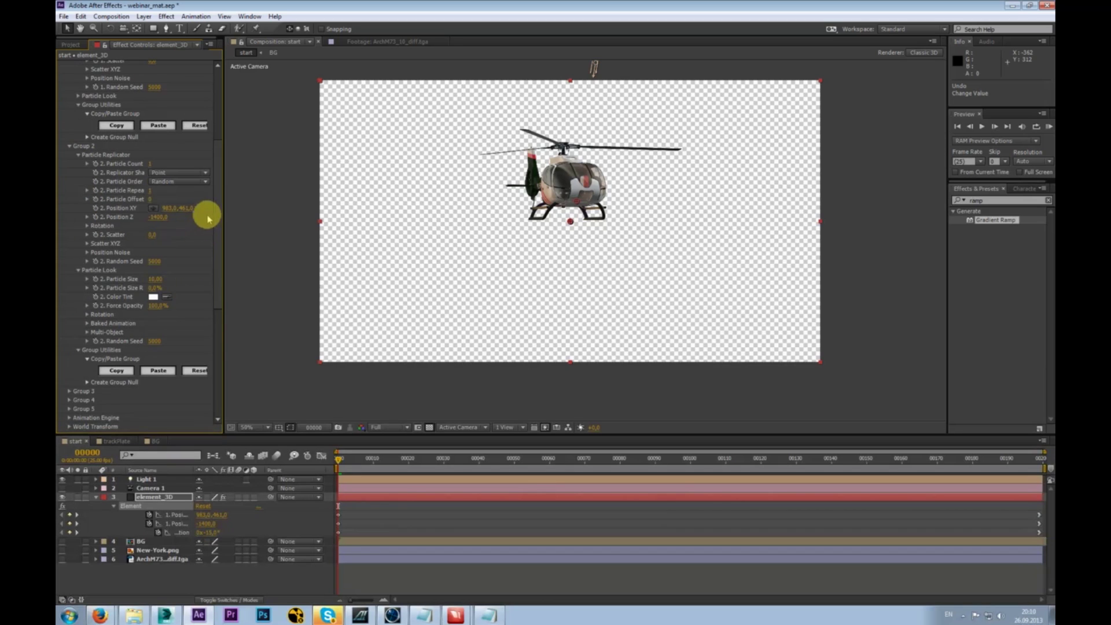
{"action": "scroll", "coordinate": [216, 191], "scroll_direction": "up", "scroll_amount": 2}
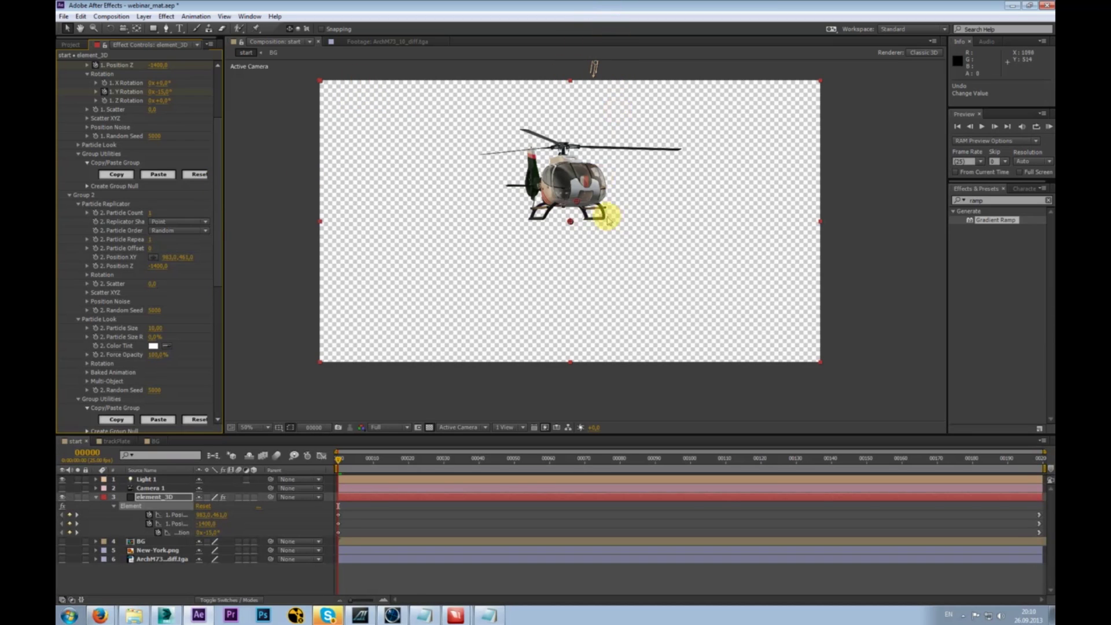
{"action": "scroll", "coordinate": [596, 242], "scroll_direction": "up", "scroll_amount": 2}
{"action": "scroll", "coordinate": [588, 228], "scroll_direction": "down", "scroll_amount": 2}
{"action": "left_click_drag", "start_coordinate": [221, 150], "coordinate": [218, 220]}
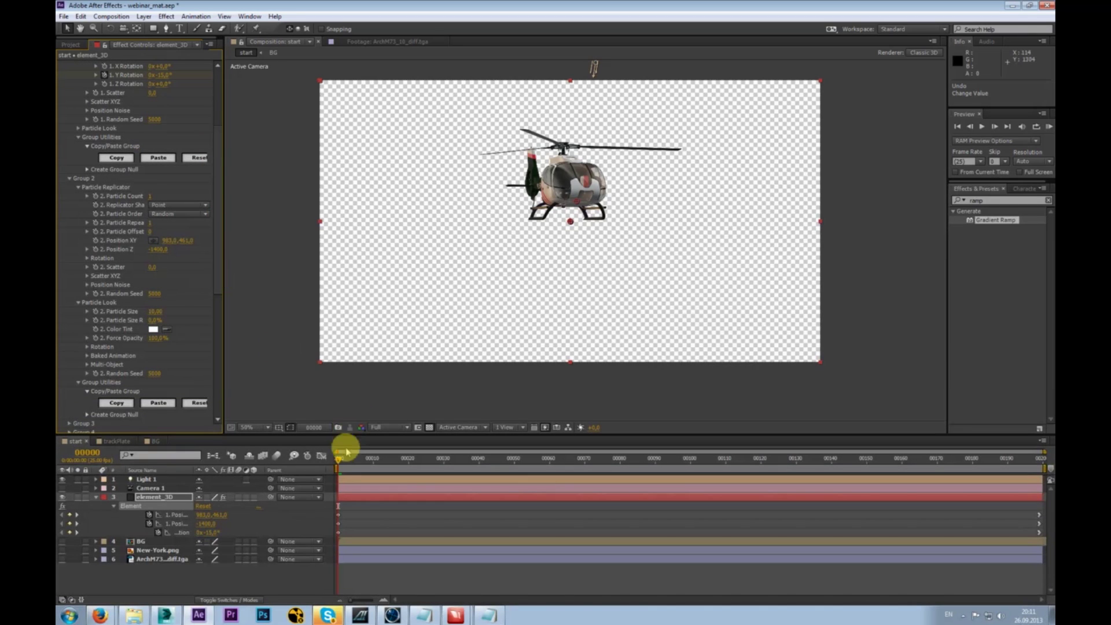
- Scrub between frames 0 and 199 to compare the helicopter body's motion with the rotor's, returning to frame 0
{"action": "left_click_drag", "start_coordinate": [340, 461], "coordinate": [235, 467]}
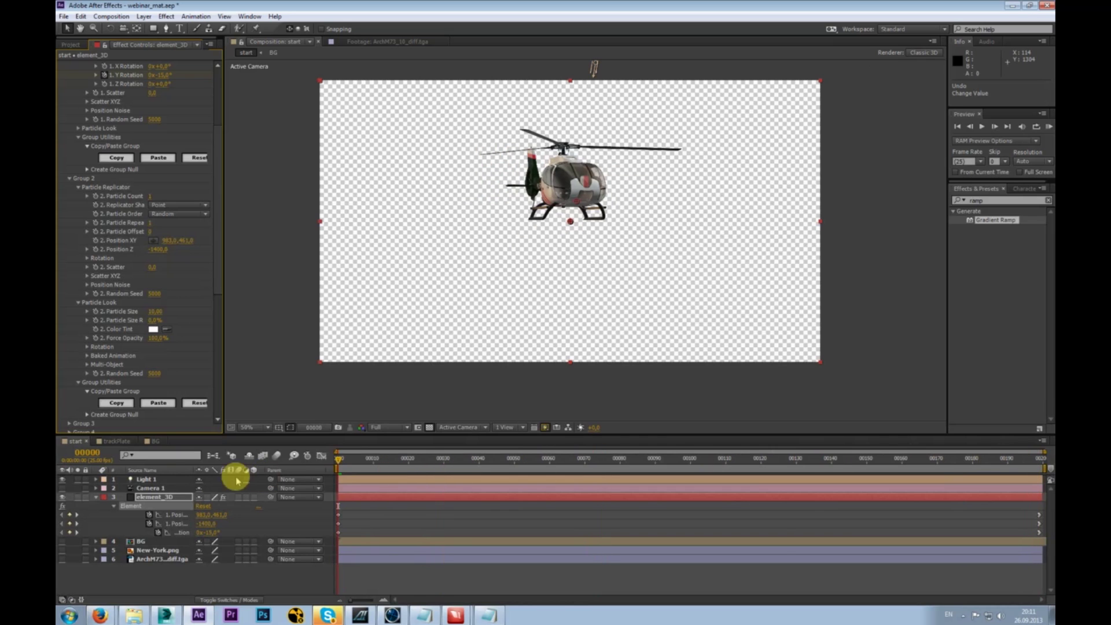
{"action": "left_click_drag", "start_coordinate": [365, 461], "coordinate": [991, 434]}
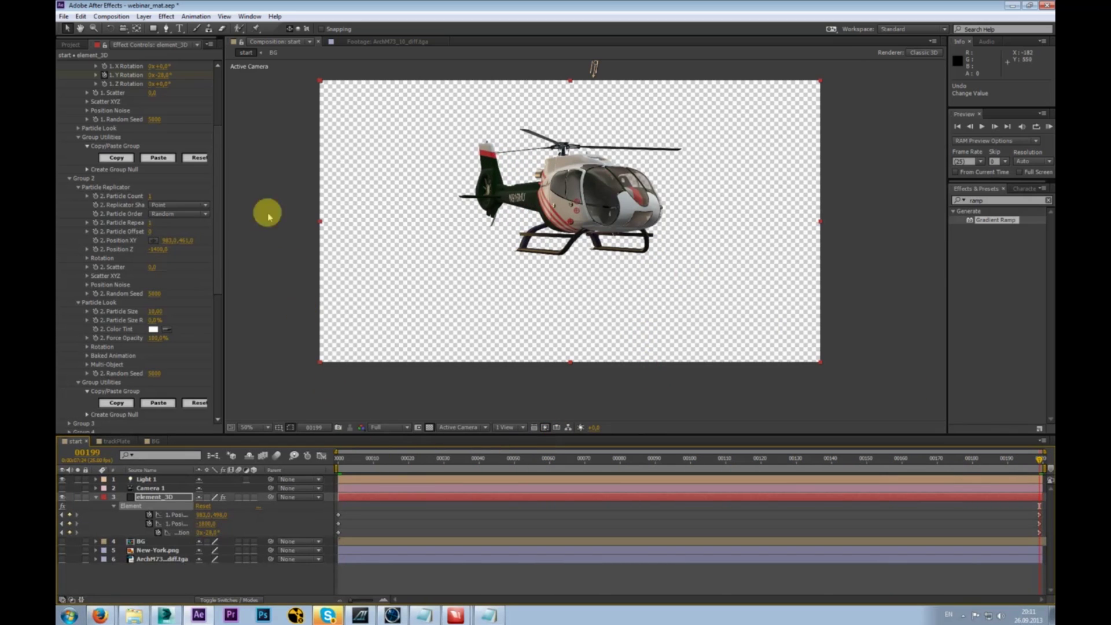
{"action": "left_click_drag", "start_coordinate": [218, 139], "coordinate": [218, 81]}
{"action": "left_click_drag", "start_coordinate": [367, 463], "coordinate": [342, 466]}
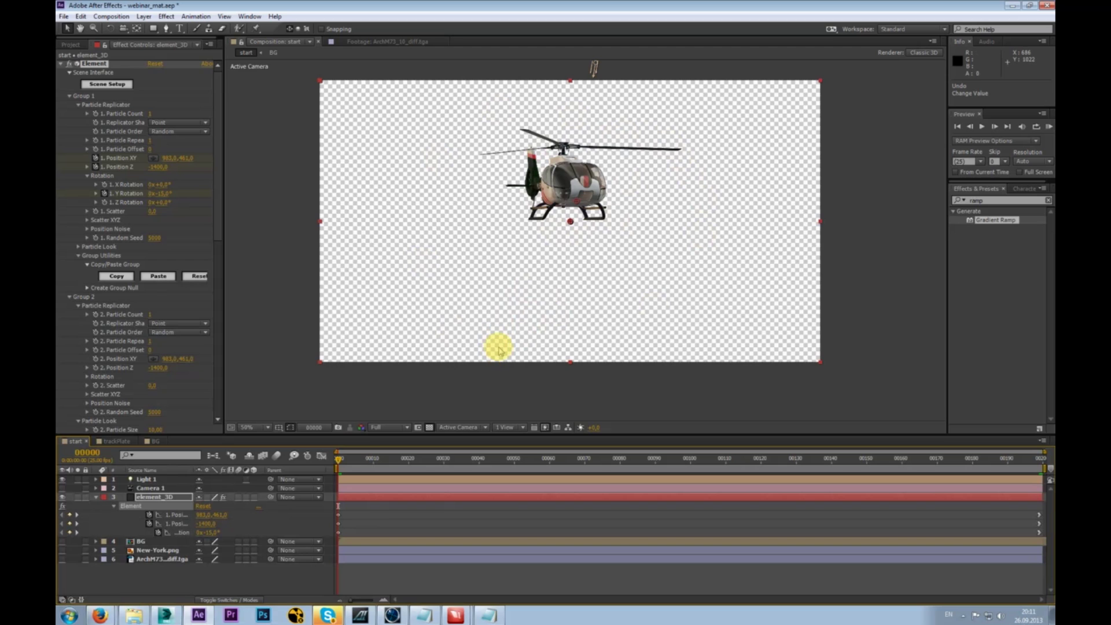
- At frame 0, enable keyframing for Group 2's Position XY, Position Z and Y Rotation
{"action": "left_click_drag", "start_coordinate": [218, 164], "coordinate": [214, 219]}
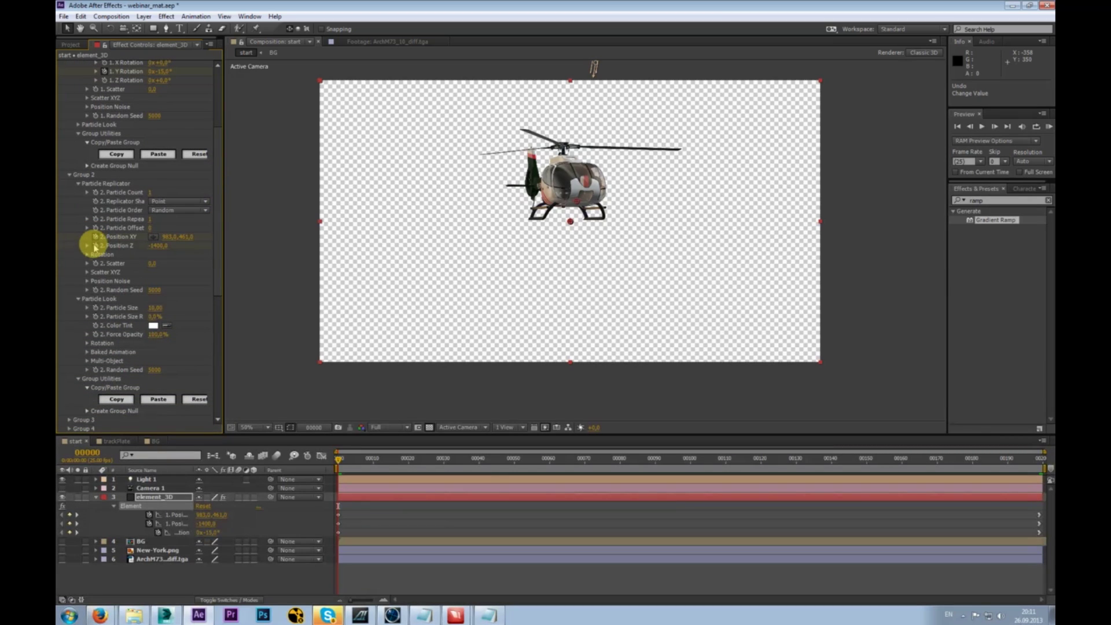
{"action": "left_click", "coordinate": [87, 254]}
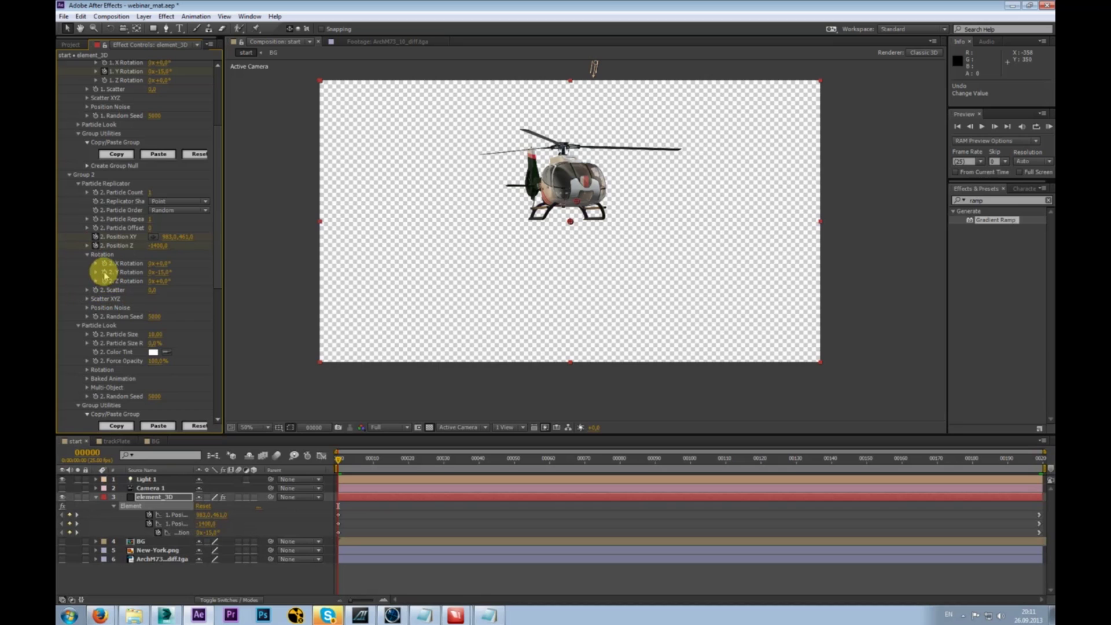
{"action": "mouse_move", "coordinate": [219, 260]}
{"action": "left_mouse_down"}
{"action": "mouse_move", "coordinate": [216, 236]}
{"action": "mouse_move", "coordinate": [216, 246]}
{"action": "left_mouse_up"}
- At frame 199, copy the Group 1 settings and paste them into Group 2 to keyframe the rotor's end pose
{"action": "left_click_drag", "start_coordinate": [339, 460], "coordinate": [1039, 471]}
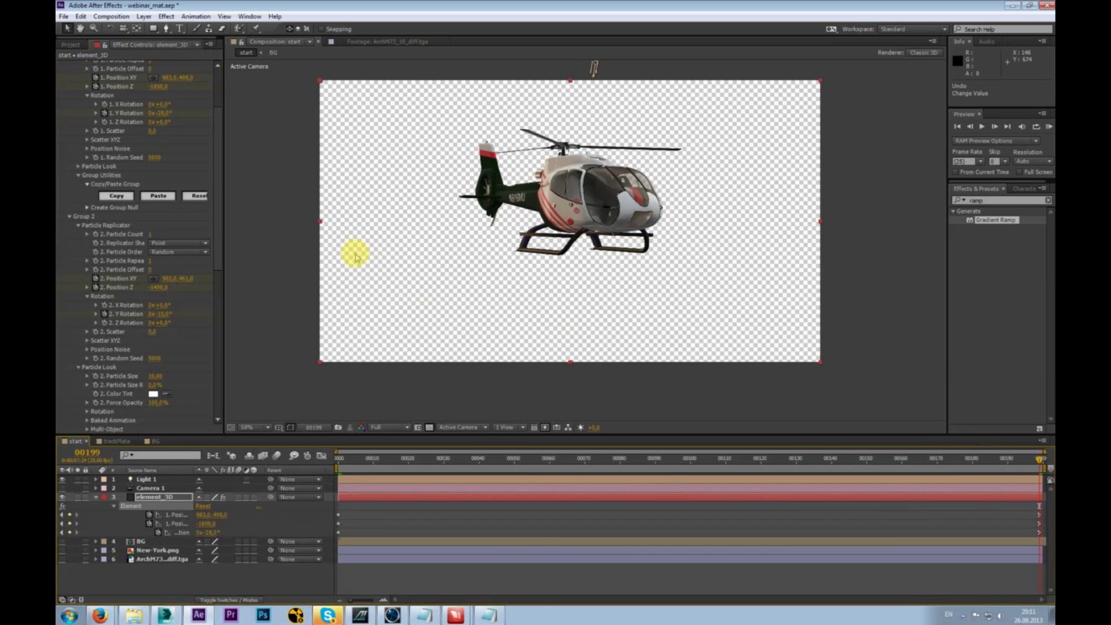
{"action": "mouse_move", "coordinate": [222, 144]}
{"action": "left_mouse_down"}
{"action": "mouse_move", "coordinate": [219, 205]}
{"action": "mouse_move", "coordinate": [216, 138]}
{"action": "left_mouse_up"}
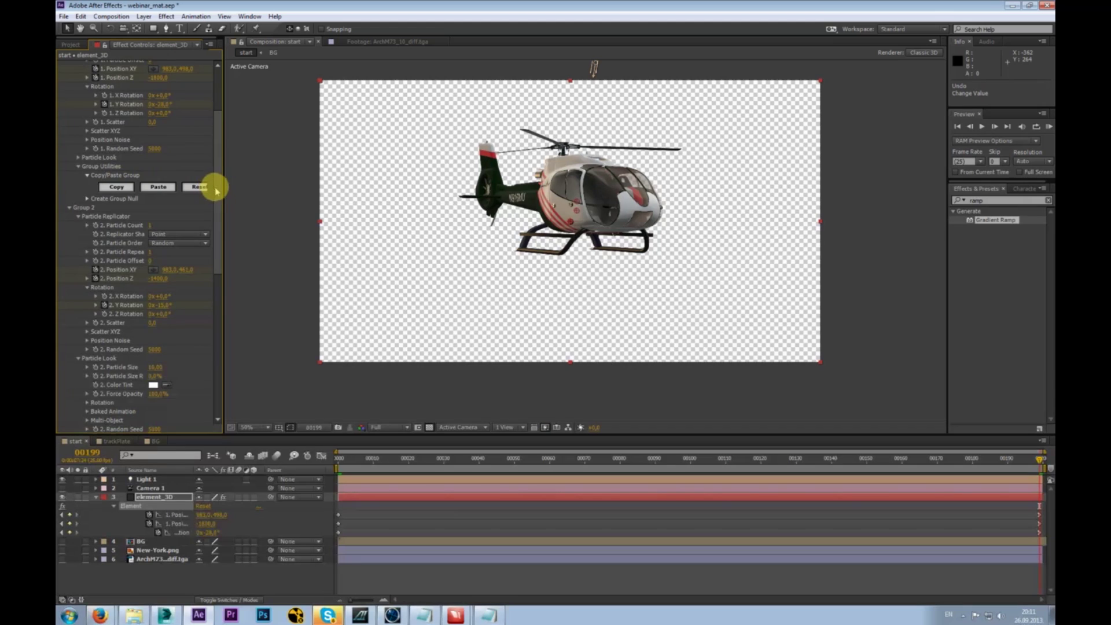
{"action": "left_click_drag", "start_coordinate": [215, 191], "coordinate": [216, 268]}
{"action": "left_click", "coordinate": [154, 281]}
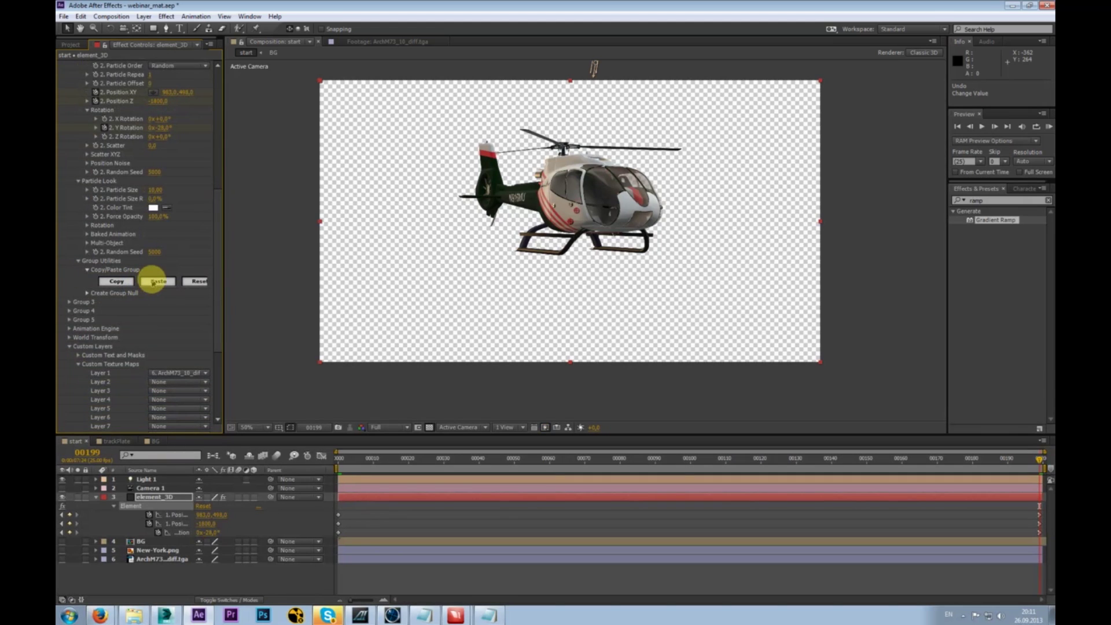
- Scrub through the middle of the animation to check the rotor against the body, and widen the effect settings area
{"action": "left_click_drag", "start_coordinate": [1004, 458], "coordinate": [701, 492]}
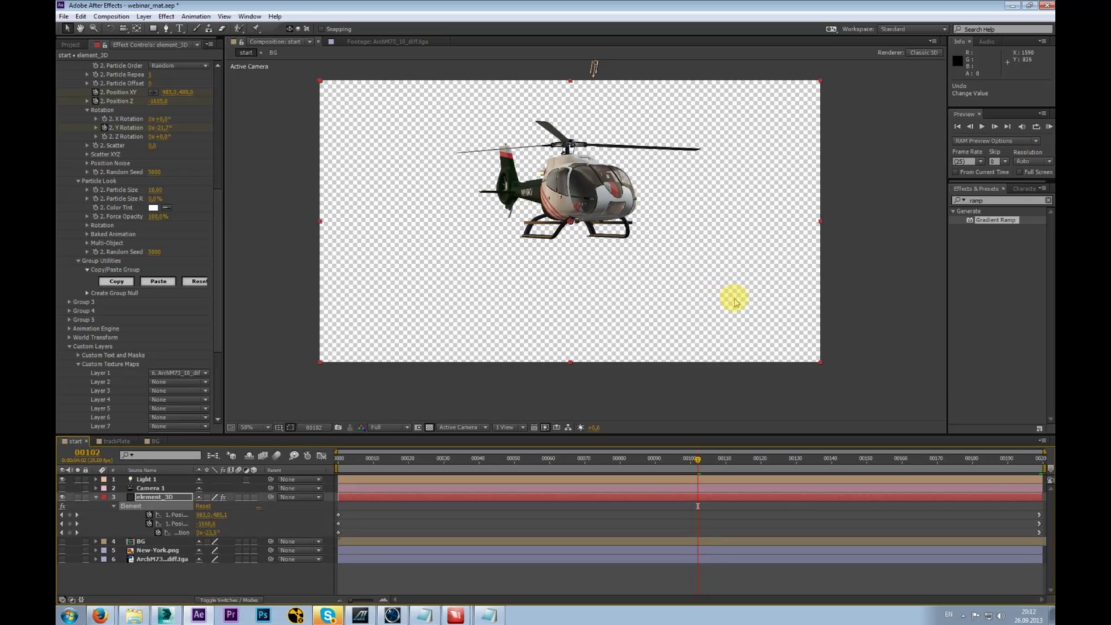
{"action": "left_click_drag", "start_coordinate": [677, 460], "coordinate": [719, 468]}
{"action": "left_click_drag", "start_coordinate": [218, 218], "coordinate": [299, 156]}
{"action": "left_click_drag", "start_coordinate": [717, 459], "coordinate": [615, 465]}
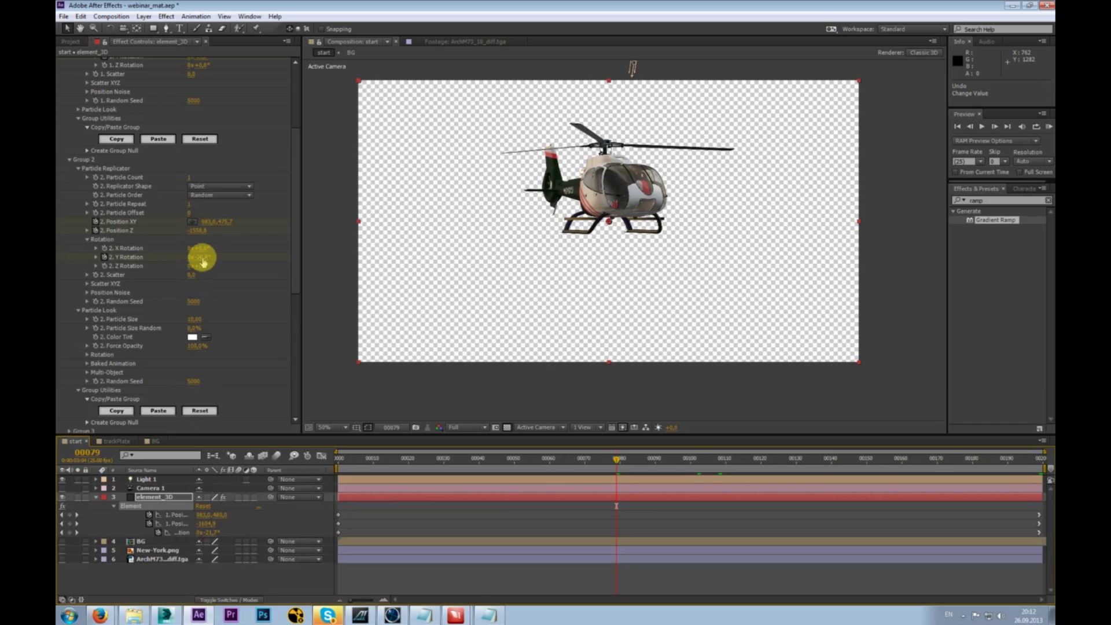
- Try spinning the rotor with Group 2's Y Rotation at frames 79 and 0, undoing each change
{"action": "left_click_drag", "start_coordinate": [198, 253], "coordinate": [216, 251]}
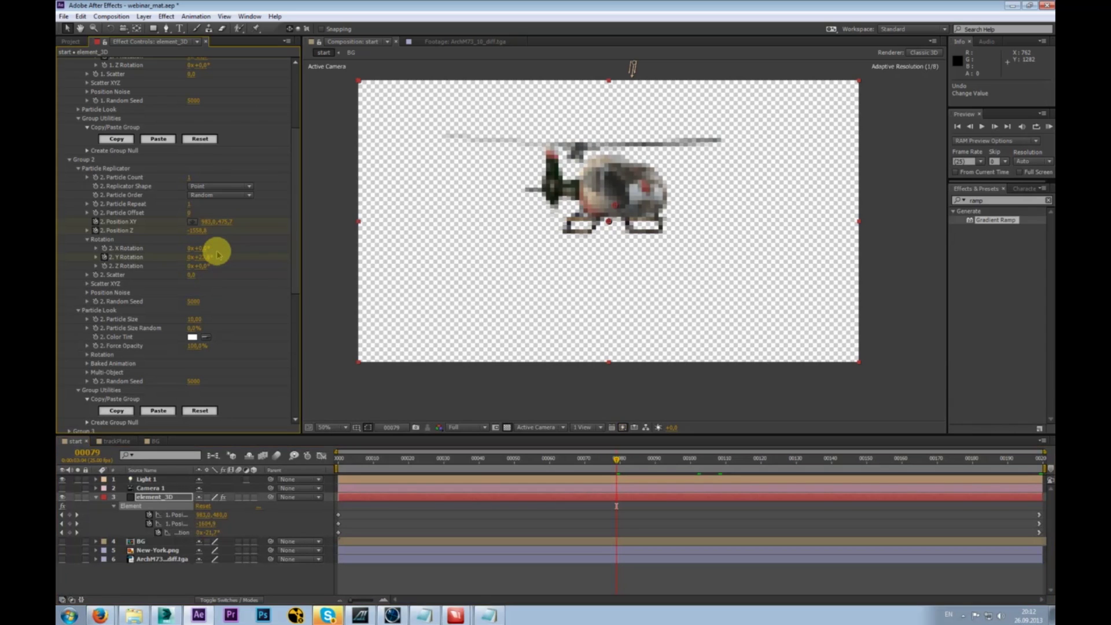
{"action": "key", "text": "ctrl+z"}
{"action": "left_click_drag", "start_coordinate": [613, 463], "coordinate": [338, 466]}
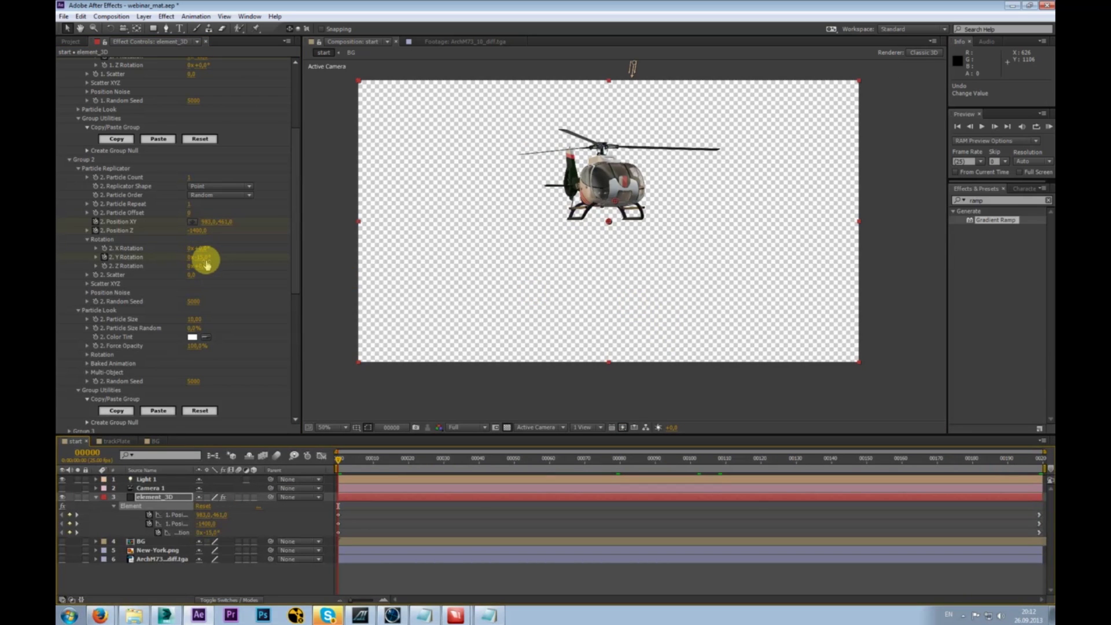
{"action": "left_click_drag", "start_coordinate": [202, 257], "coordinate": [377, 251]}
{"action": "key", "text": "ctrl+z"}
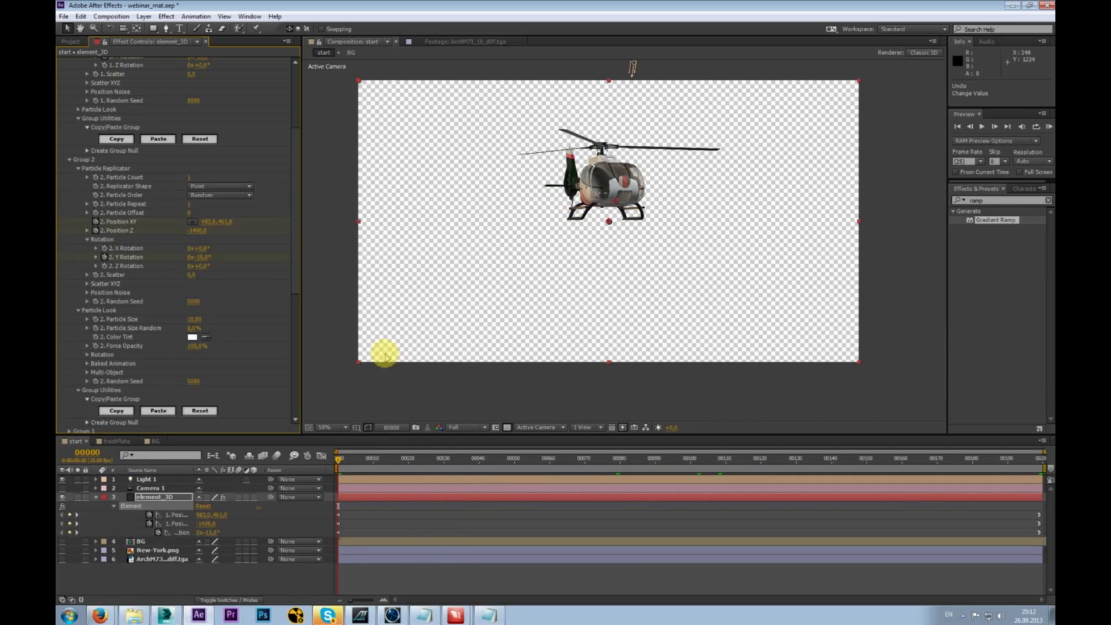
- Switch to 3ds Max to examine the rotor's placement on the helicopter model, and return to After Effects
{"action": "left_click", "coordinate": [165, 615]}
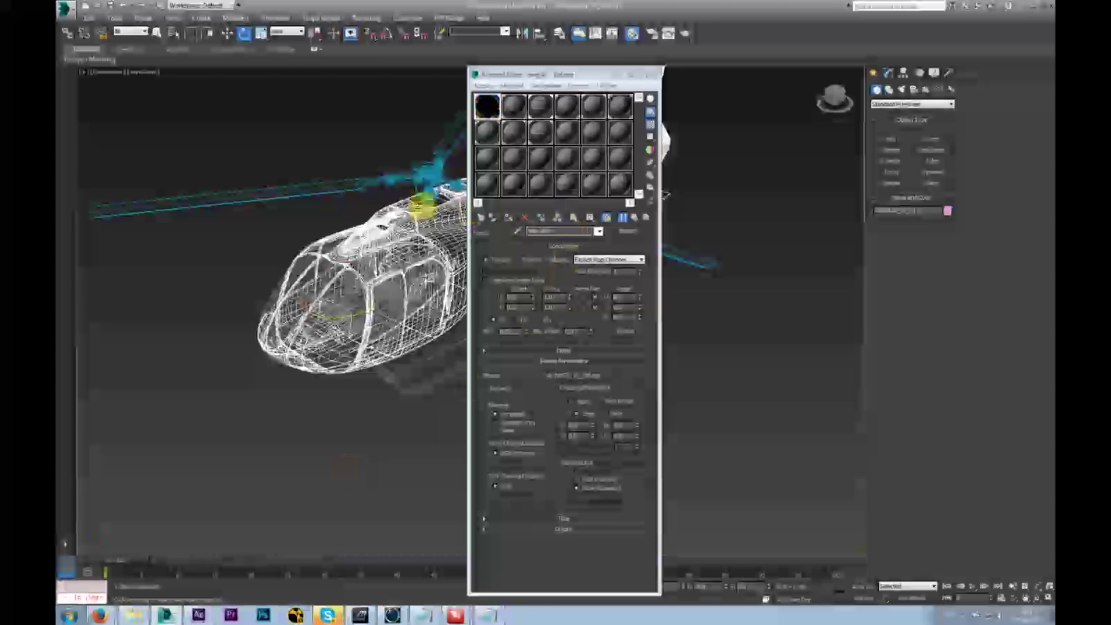
{"action": "left_click", "coordinate": [433, 168]}
{"action": "key", "text": "alt+Tab"}
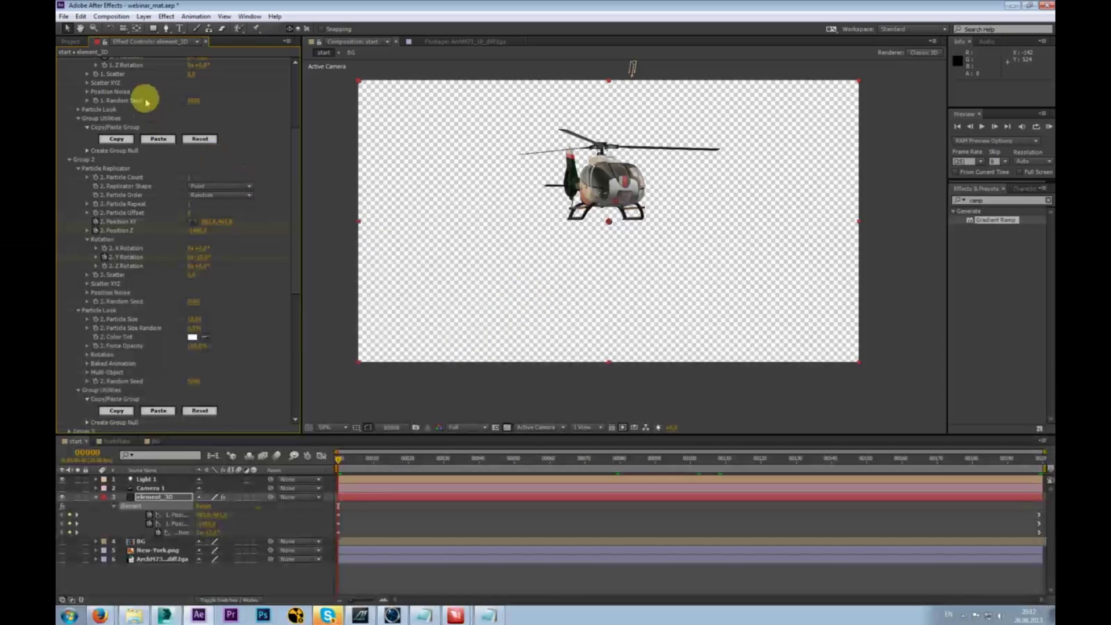
- Open the Element scene setup, orbit around the vint model and set its Anchor Point to From Model
{"action": "left_click_drag", "start_coordinate": [300, 173], "coordinate": [293, 81]}
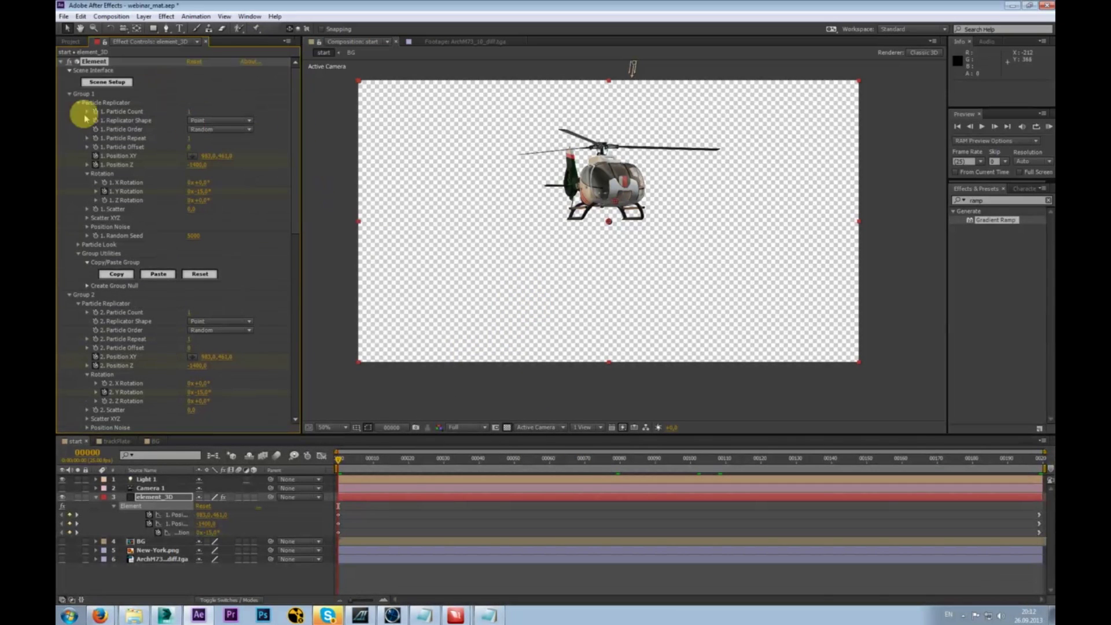
{"action": "left_click", "coordinate": [106, 82]}
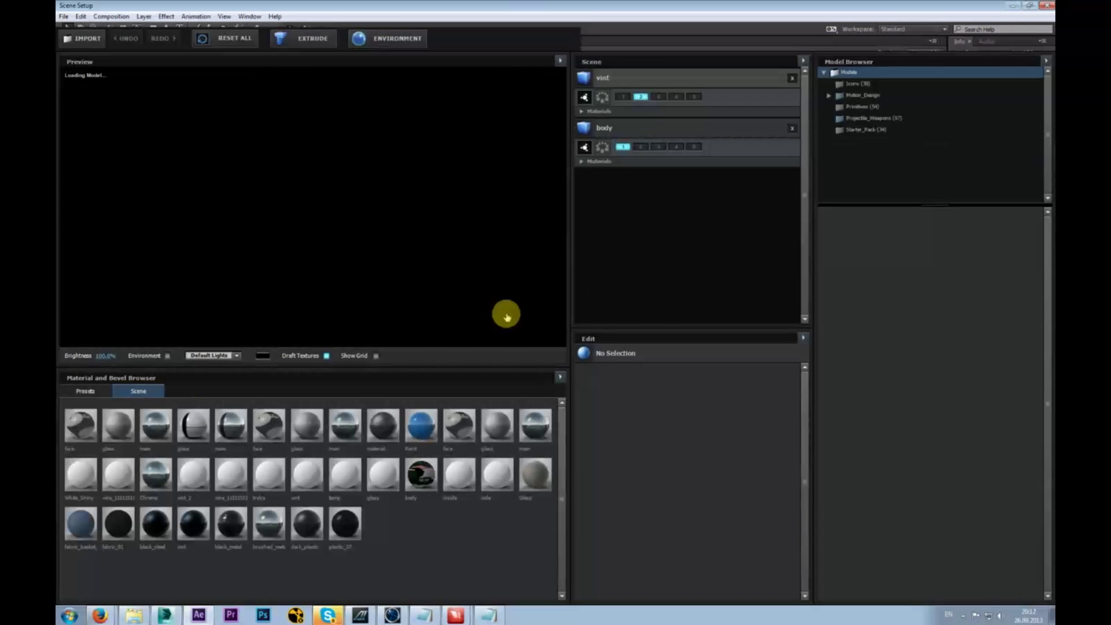
{"action": "left_click", "coordinate": [640, 104]}
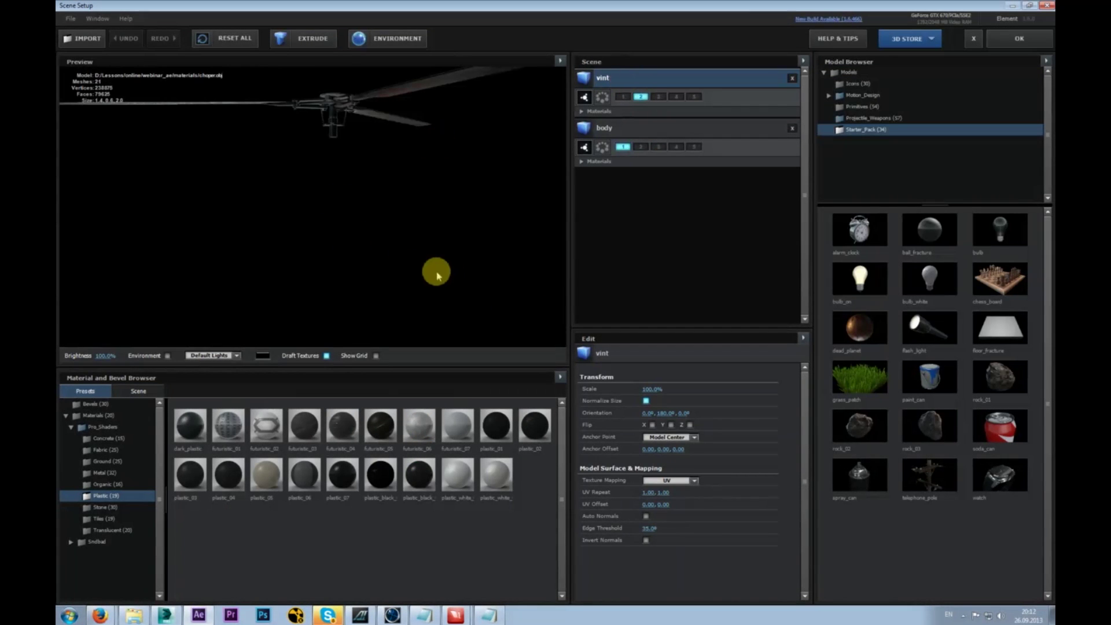
{"action": "left_click_drag", "start_coordinate": [359, 156], "coordinate": [345, 201]}
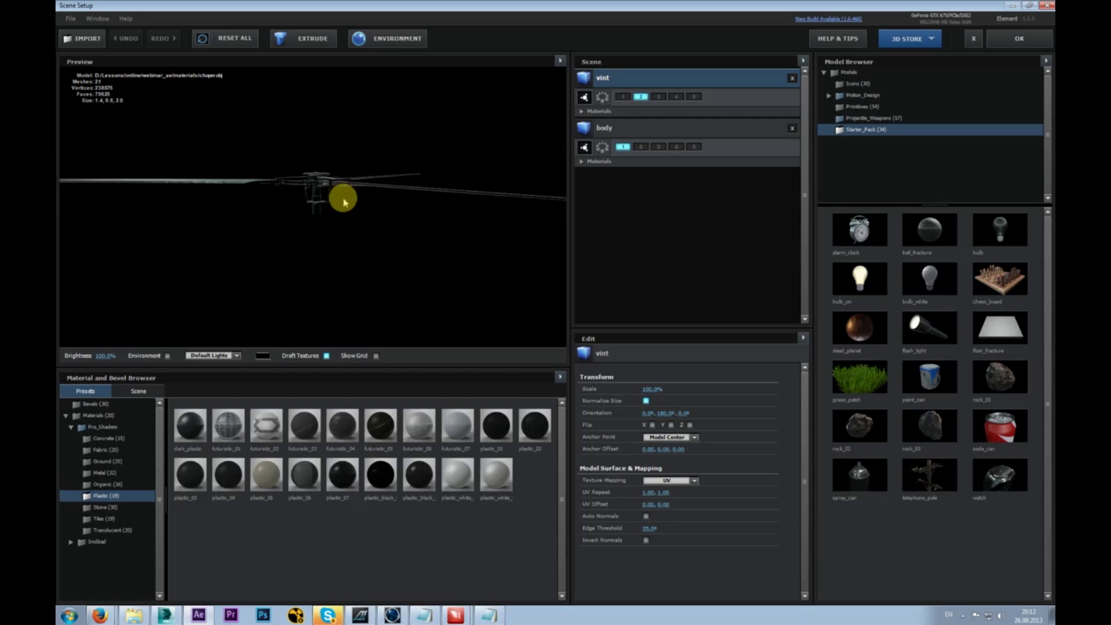
{"action": "left_click", "coordinate": [692, 438]}
{"action": "left_click", "coordinate": [678, 451]}
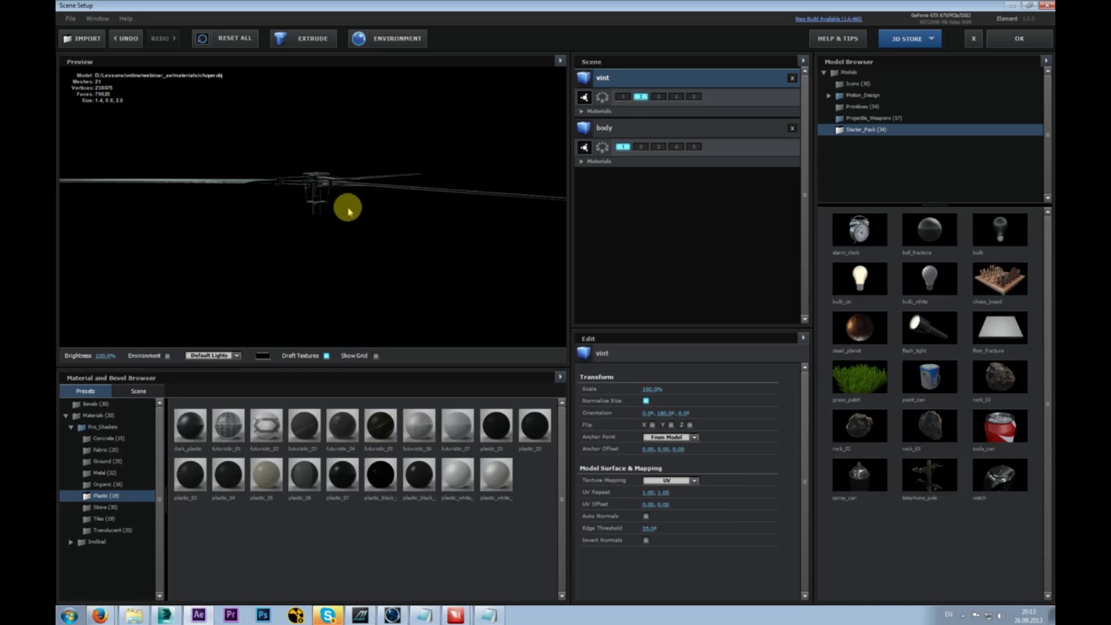
- Try rotating the vint model with its Y Orientation to test the anchor, and undo the rotation
{"action": "left_click_drag", "start_coordinate": [662, 412], "coordinate": [715, 423]}
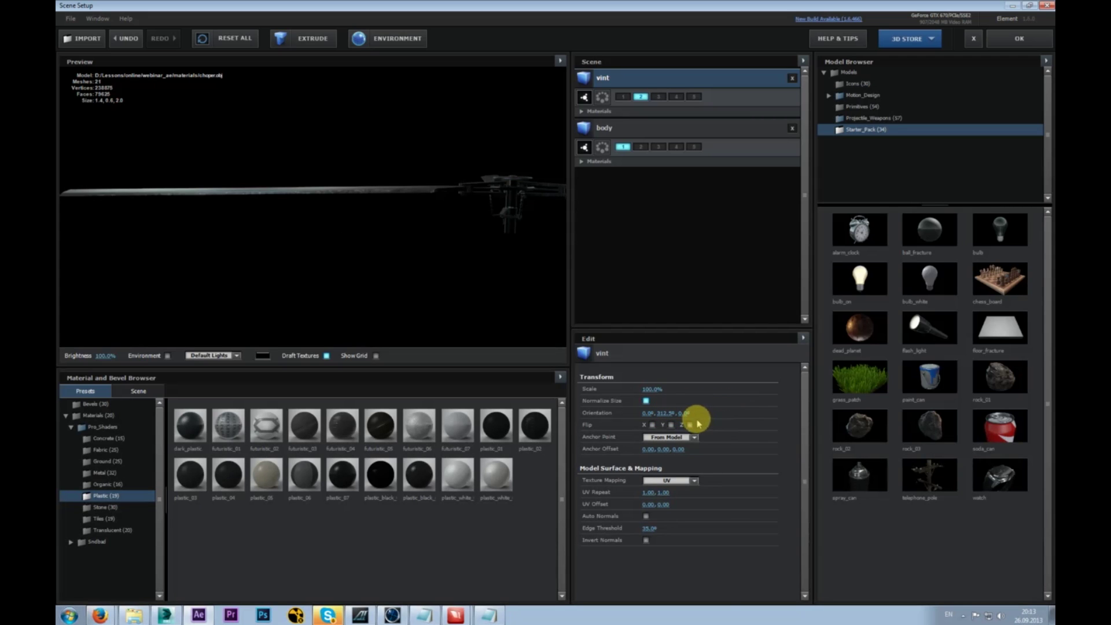
{"action": "key", "text": "ctrl+z"}
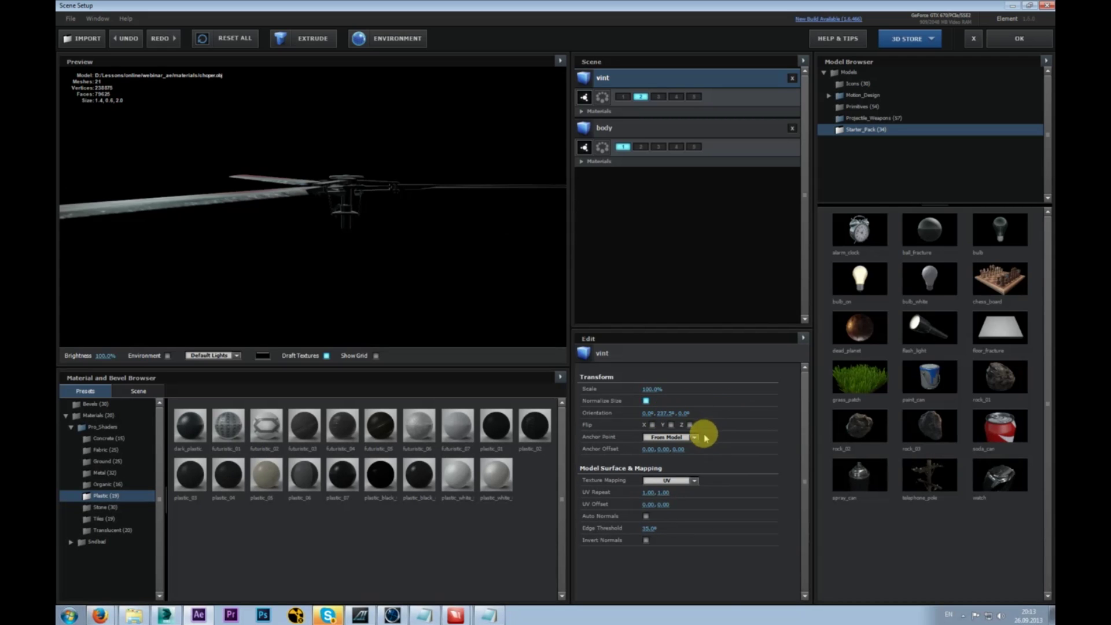
{"action": "key", "text": "ctrl+z"}
- Set the vint model's Anchor Point to Model Center and show the grid in the preview
{"action": "left_click", "coordinate": [697, 437]}
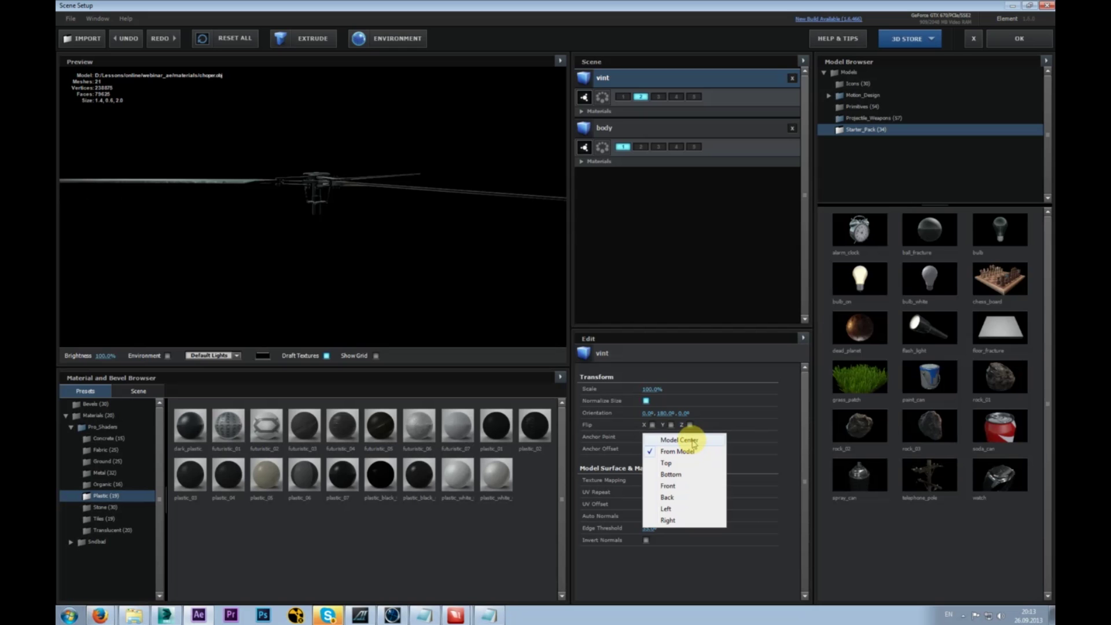
{"action": "left_click", "coordinate": [692, 442]}
{"action": "left_click", "coordinate": [667, 438]}
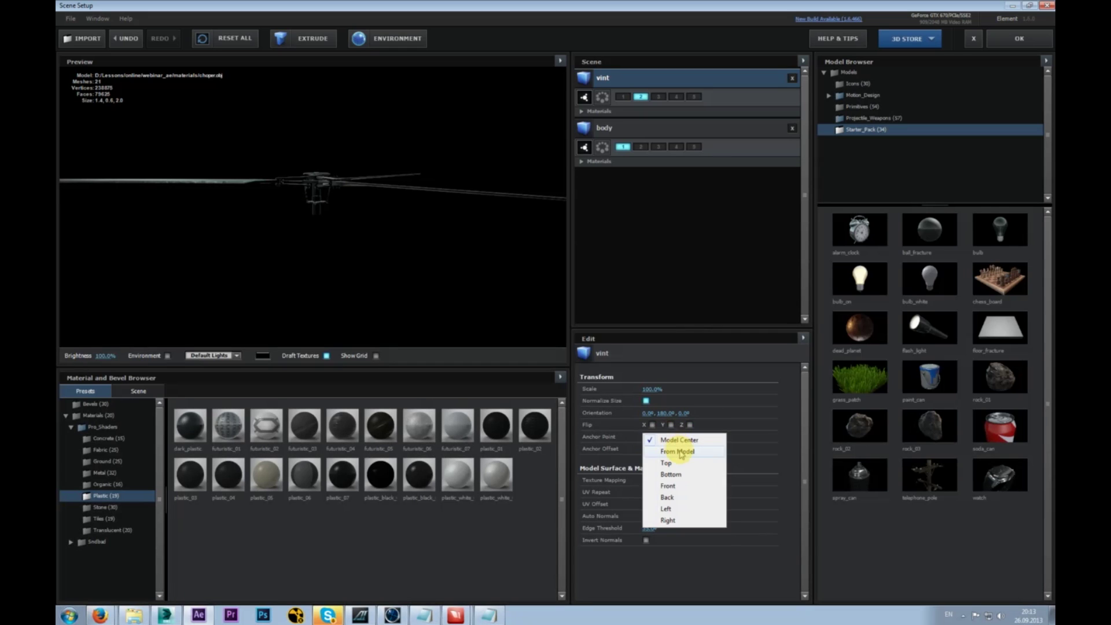
{"action": "left_click", "coordinate": [339, 209]}
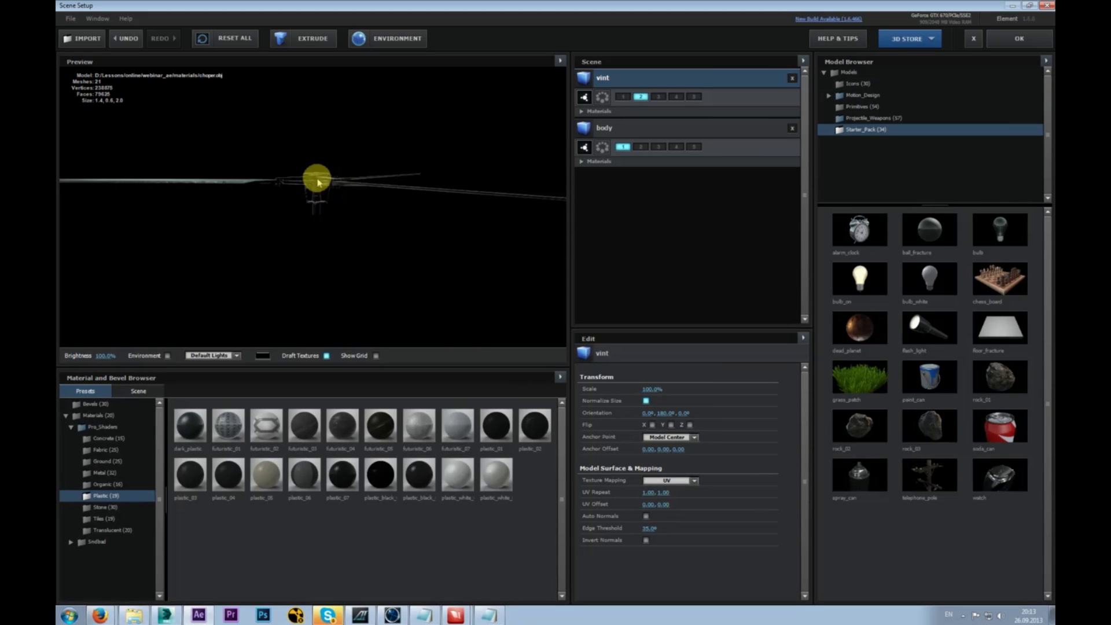
{"action": "left_click", "coordinate": [376, 356]}
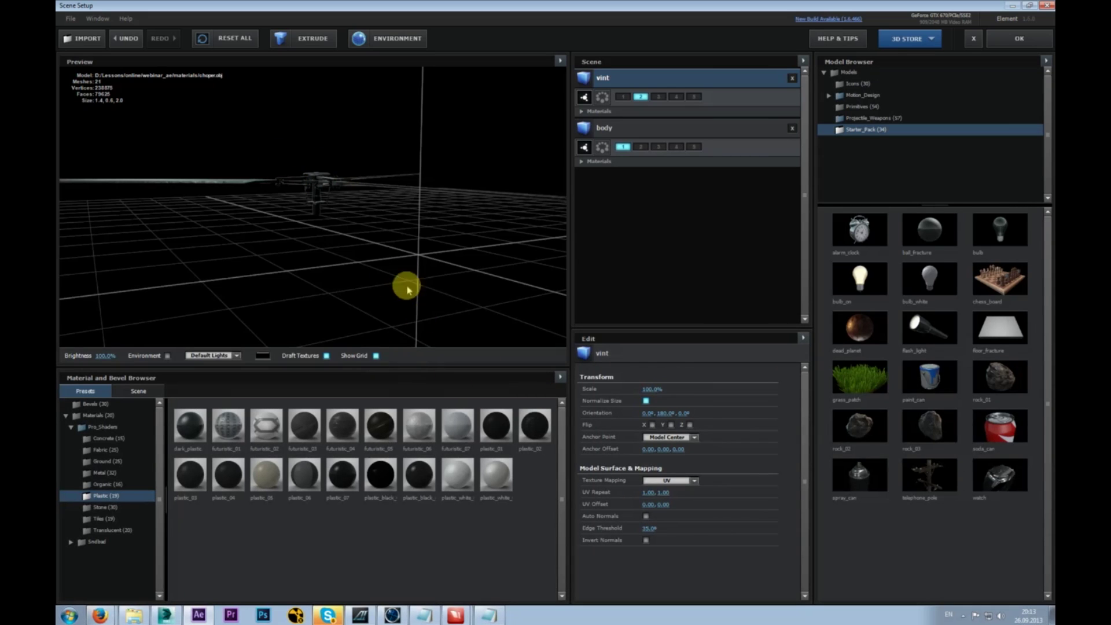
- Compare the vint and body models against the grid origin, orbiting around each in the preview
{"action": "left_click_drag", "start_coordinate": [397, 231], "coordinate": [231, 237]}
{"action": "left_click", "coordinate": [629, 133]}
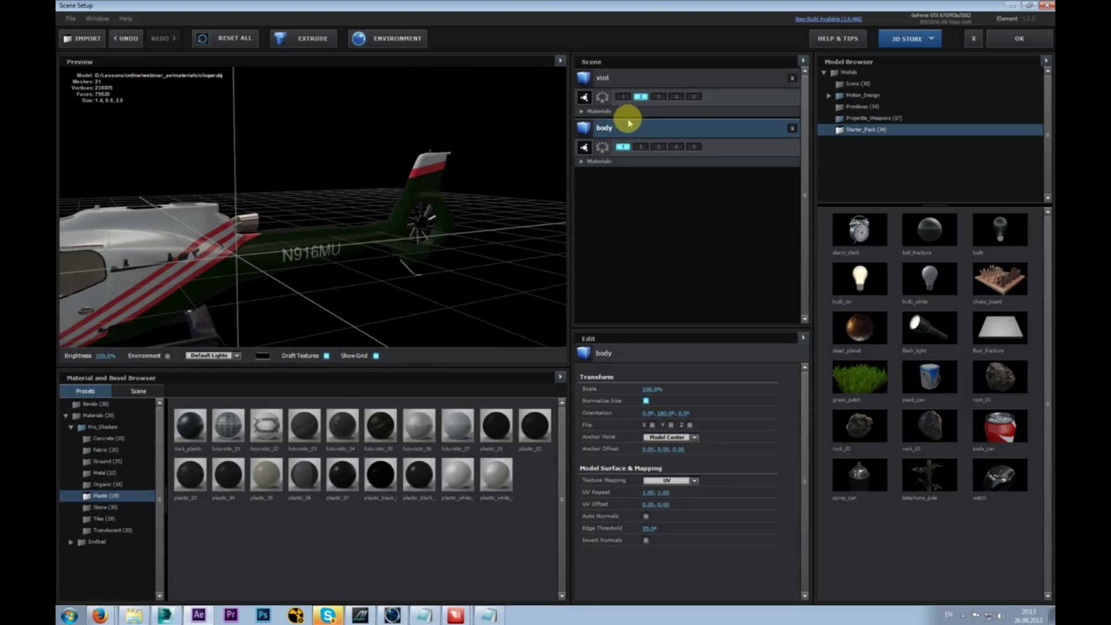
{"action": "left_click", "coordinate": [632, 79]}
{"action": "left_click", "coordinate": [632, 125]}
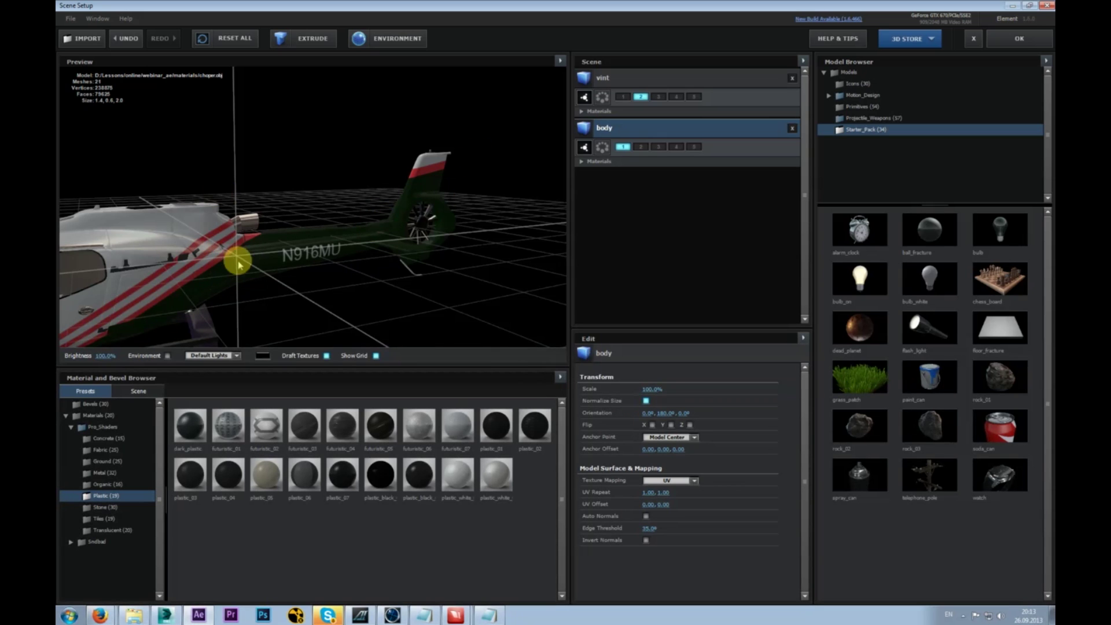
{"action": "left_click_drag", "start_coordinate": [265, 301], "coordinate": [314, 314]}
- Try turning the vint model's Y Orientation in a top view against the grid's center, and undo the rotation
{"action": "left_click", "coordinate": [642, 93]}
{"action": "left_click_drag", "start_coordinate": [258, 266], "coordinate": [332, 245]}
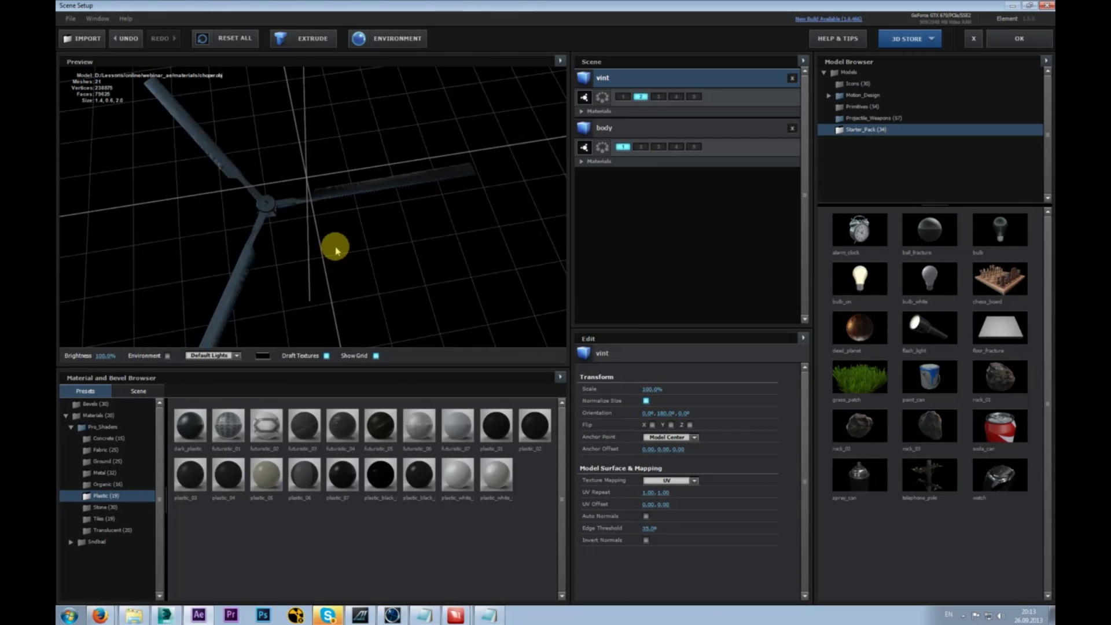
{"action": "left_click_drag", "start_coordinate": [664, 412], "coordinate": [704, 412]}
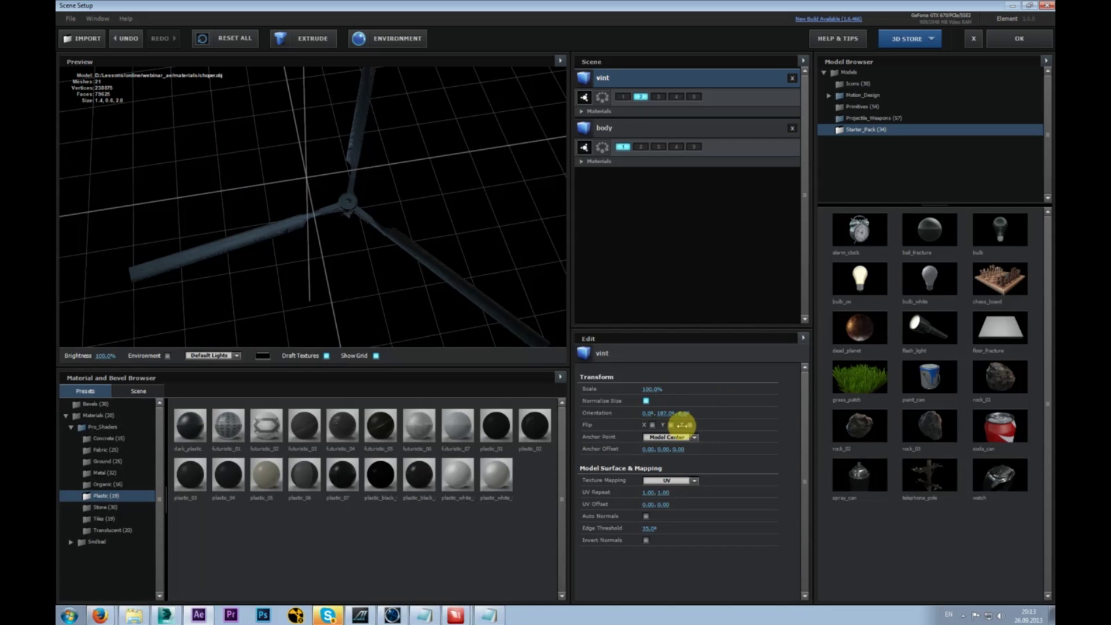
{"action": "left_click_drag", "start_coordinate": [637, 430], "coordinate": [319, 182]}
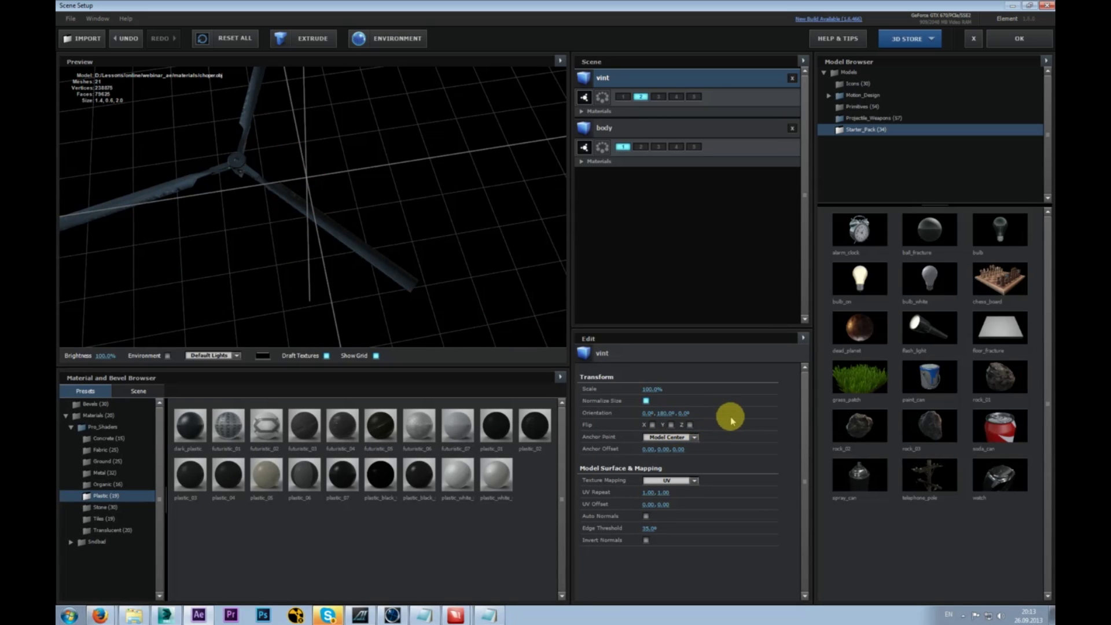
{"action": "key", "text": "ctrl+z"}
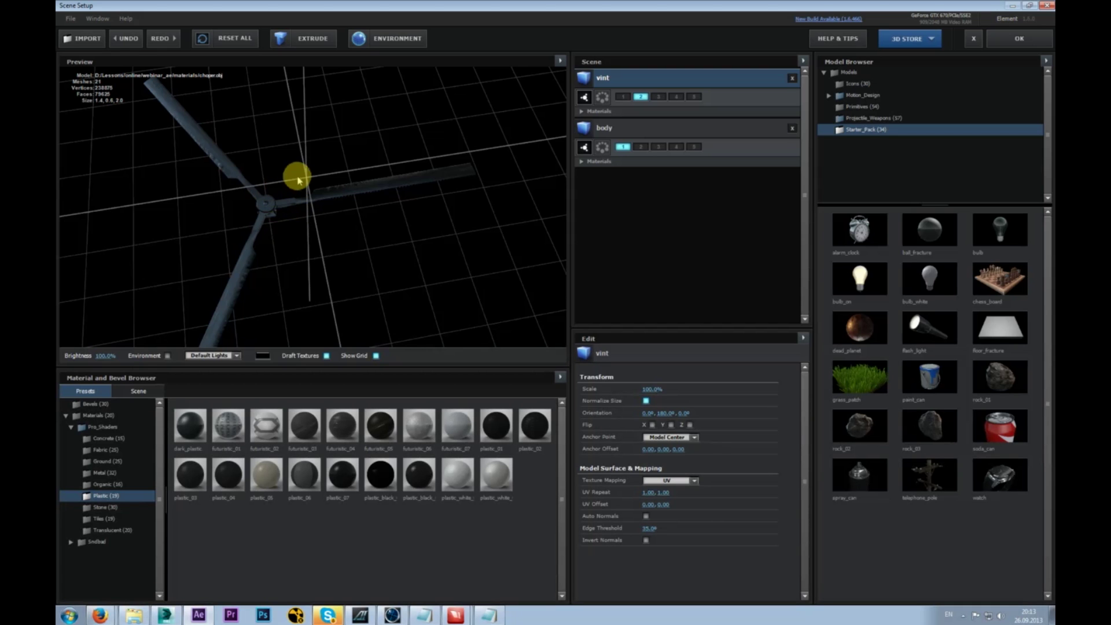
- Set the vint model's X Anchor Offset to 0.29, lining the rotor hub up with the grid's vertical axis
{"action": "left_click_drag", "start_coordinate": [322, 240], "coordinate": [317, 179]}
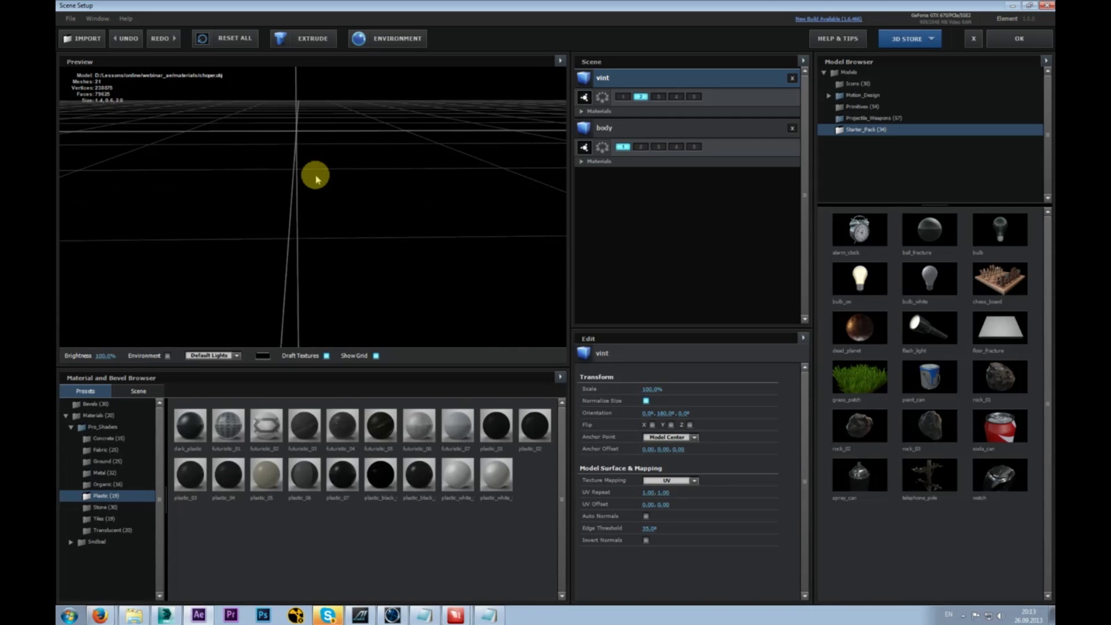
{"action": "left_click_drag", "start_coordinate": [317, 178], "coordinate": [317, 182]}
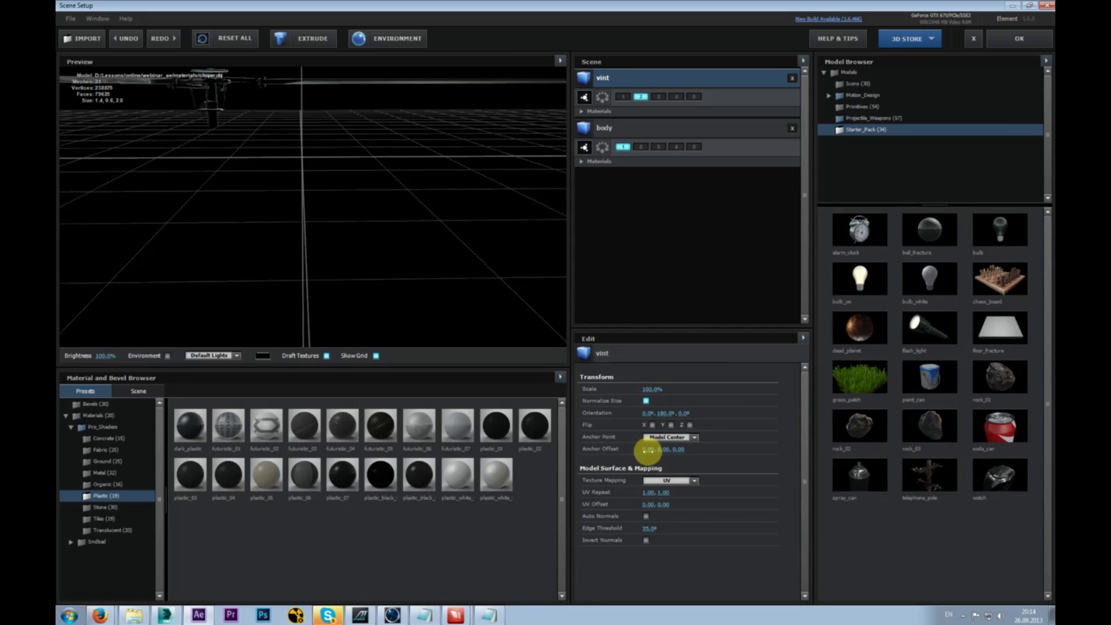
{"action": "mouse_move", "coordinate": [669, 451]}
{"action": "left_mouse_down"}
{"action": "mouse_move", "coordinate": [644, 454]}
{"action": "mouse_move", "coordinate": [658, 434]}
{"action": "mouse_move", "coordinate": [661, 446]}
{"action": "left_mouse_up"}
{"action": "left_click_drag", "start_coordinate": [353, 278], "coordinate": [411, 277]}
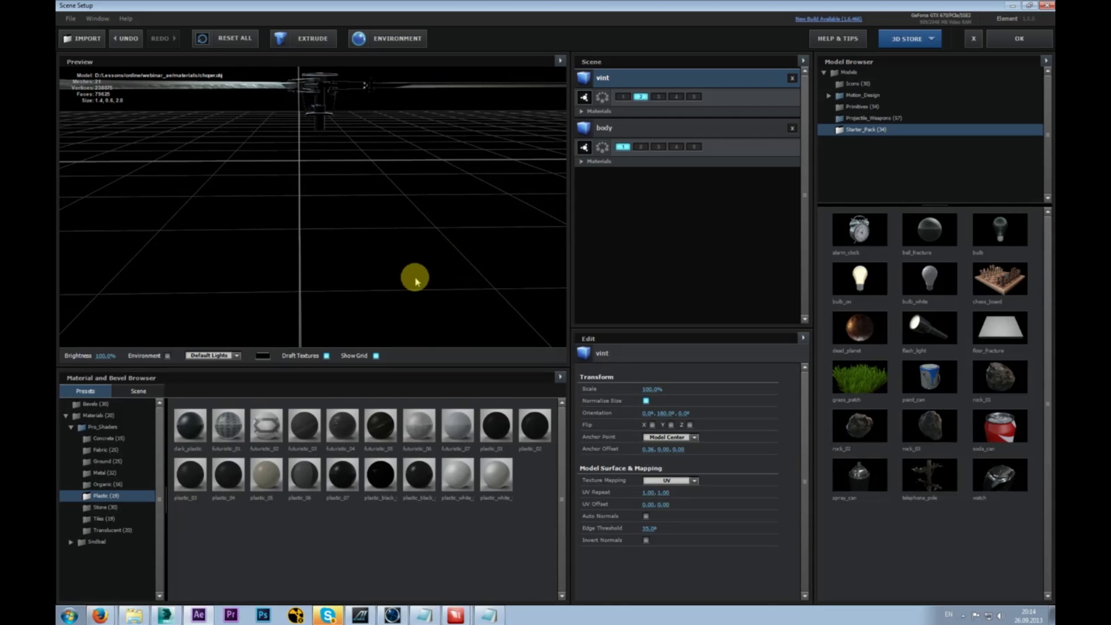
{"action": "left_click_drag", "start_coordinate": [649, 449], "coordinate": [647, 452]}
{"action": "left_click_drag", "start_coordinate": [434, 300], "coordinate": [365, 246]}
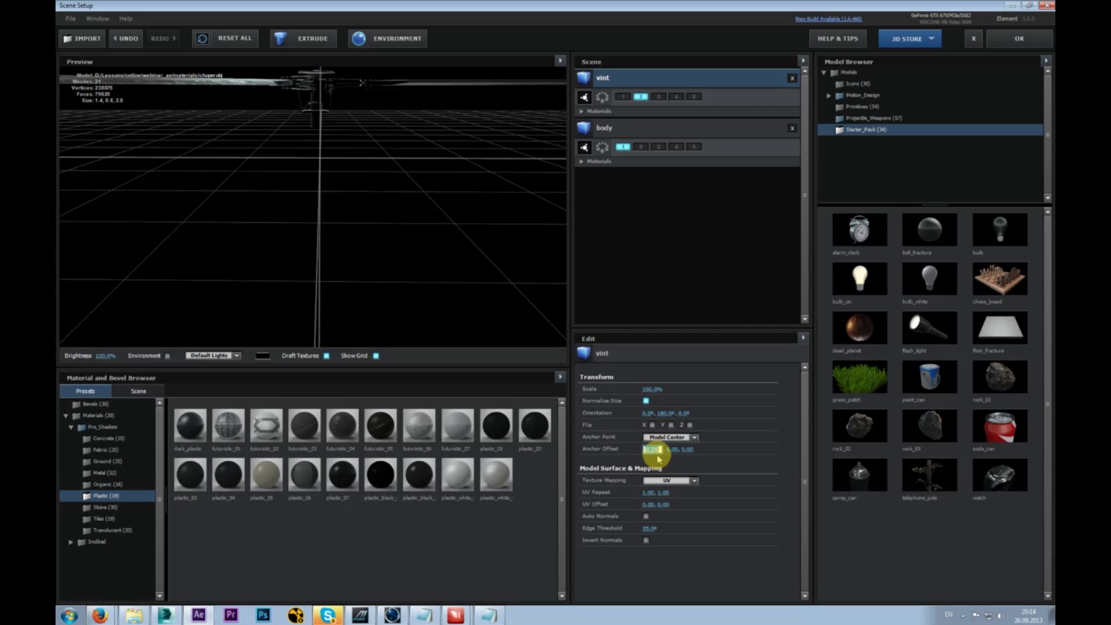
{"action": "left_click_drag", "start_coordinate": [653, 453], "coordinate": [646, 452]}
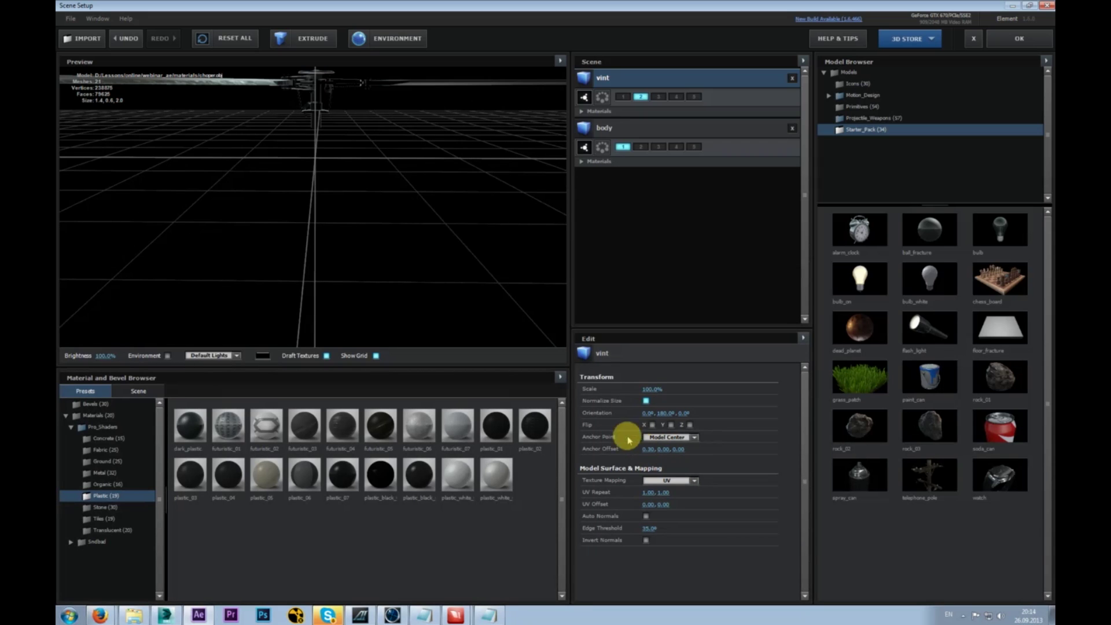
{"action": "left_click_drag", "start_coordinate": [397, 235], "coordinate": [405, 235]}
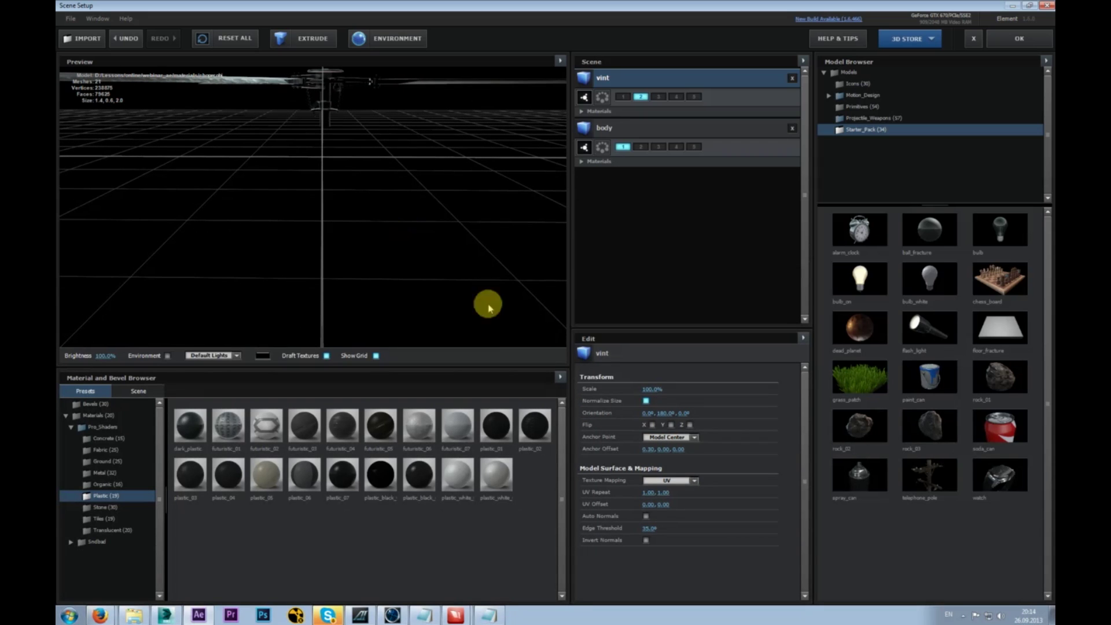
{"action": "type", "text": "-3"}
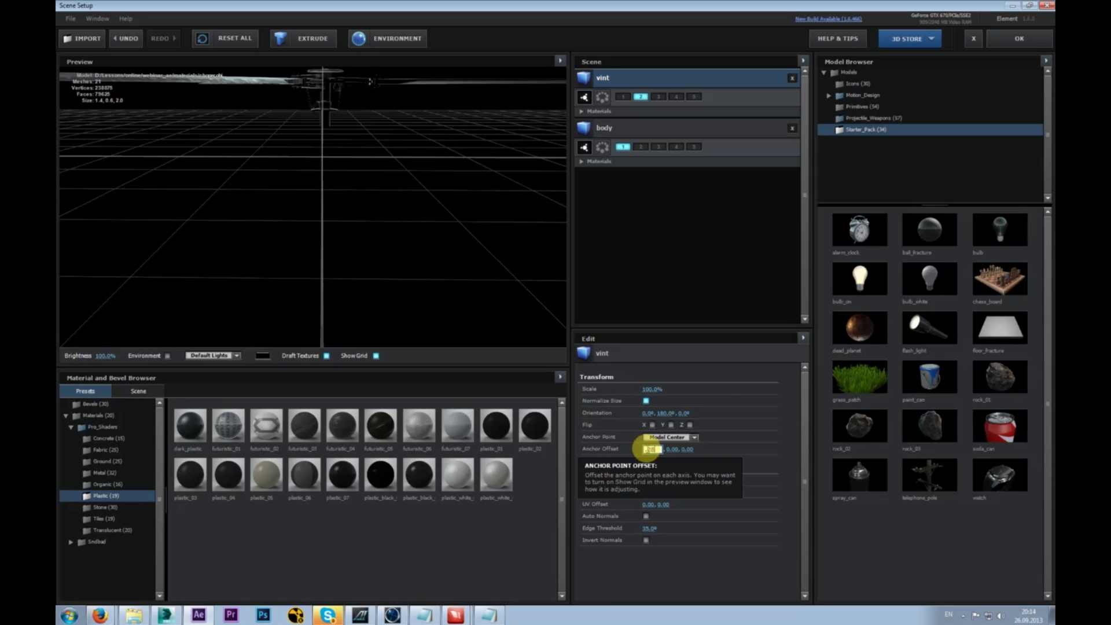
{"action": "key", "text": "Return"}
{"action": "left_click_drag", "start_coordinate": [376, 209], "coordinate": [379, 215]}
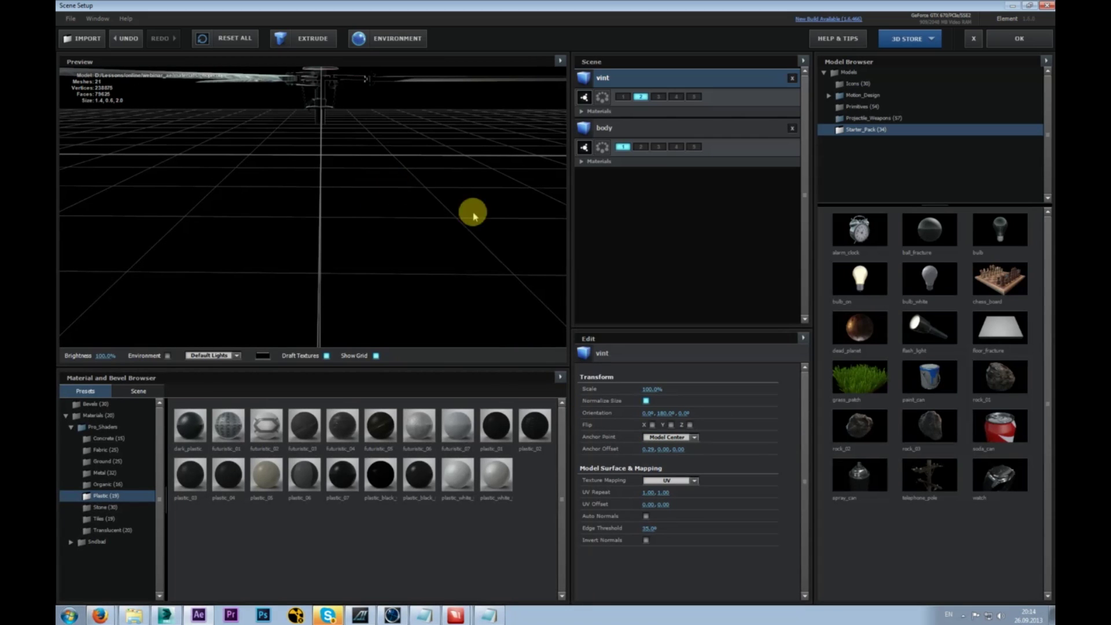
- Adjust the vint model's Z Anchor Offset to about 0.2, centering the rotor hub on the grid's vertical axis from the side
{"action": "left_click_drag", "start_coordinate": [391, 175], "coordinate": [301, 171]}
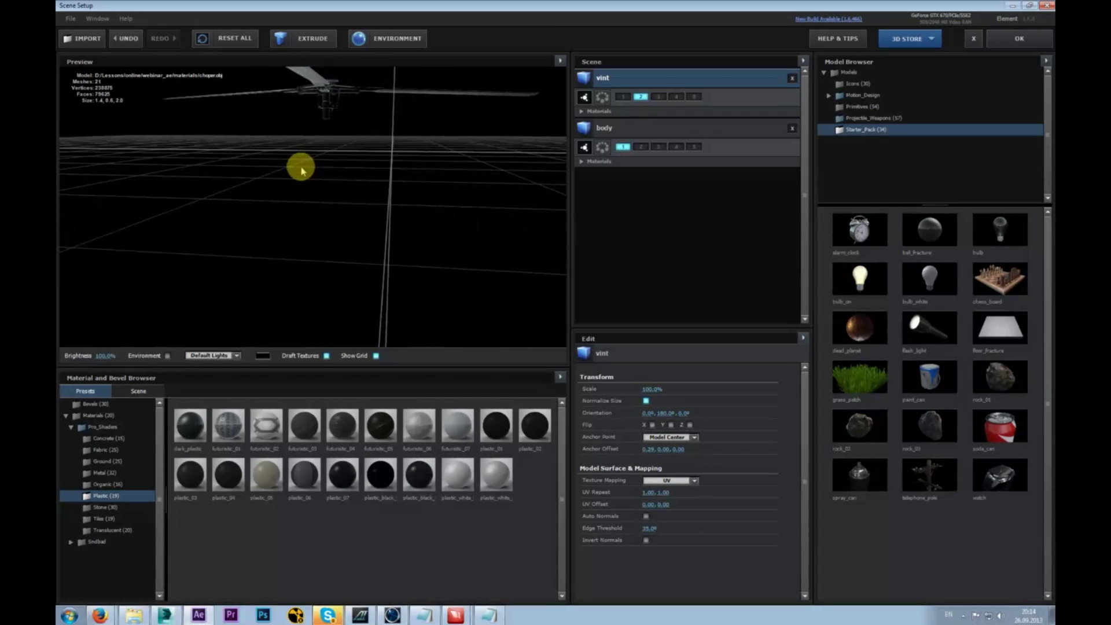
{"action": "left_click_drag", "start_coordinate": [399, 203], "coordinate": [407, 215]}
{"action": "mouse_move", "coordinate": [701, 448]}
{"action": "left_mouse_down"}
{"action": "mouse_move", "coordinate": [617, 451]}
{"action": "mouse_move", "coordinate": [683, 450]}
{"action": "left_mouse_up"}
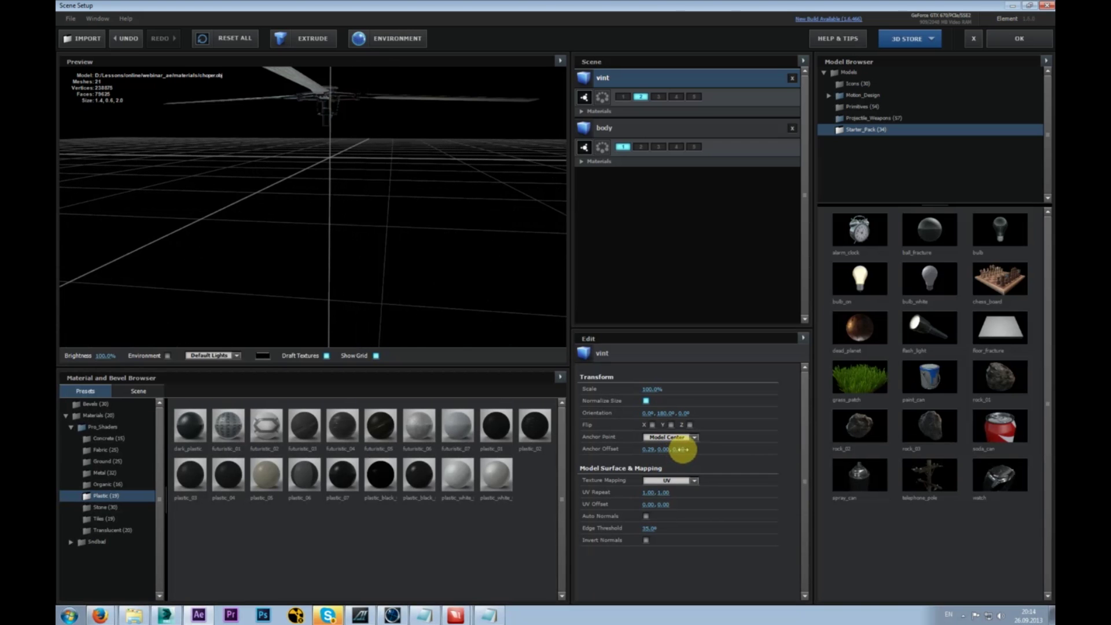
{"action": "left_click_drag", "start_coordinate": [436, 223], "coordinate": [498, 236]}
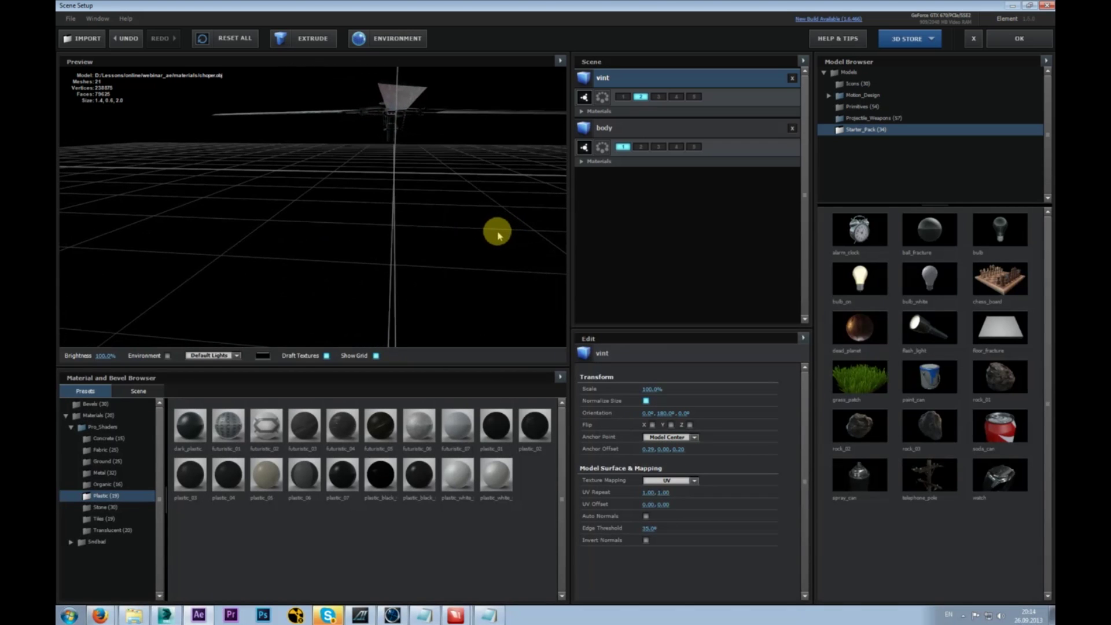
{"action": "left_click_drag", "start_coordinate": [672, 449], "coordinate": [678, 450]}
{"action": "left_click_drag", "start_coordinate": [428, 218], "coordinate": [434, 221]}
{"action": "left_click_drag", "start_coordinate": [374, 102], "coordinate": [377, 154]}
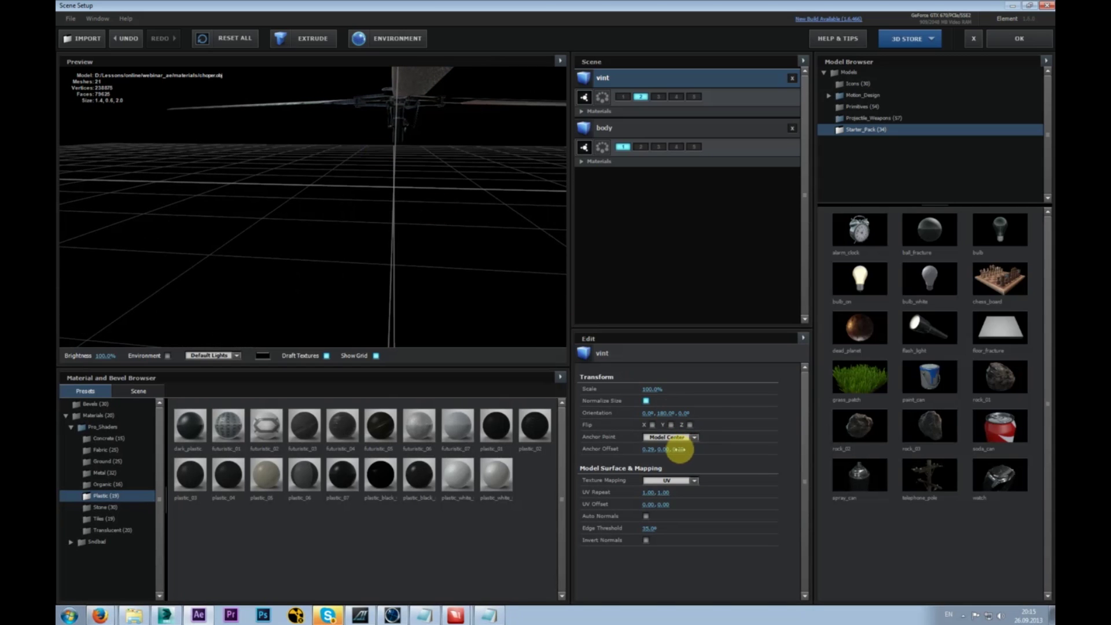
{"action": "left_click_drag", "start_coordinate": [679, 449], "coordinate": [675, 449]}
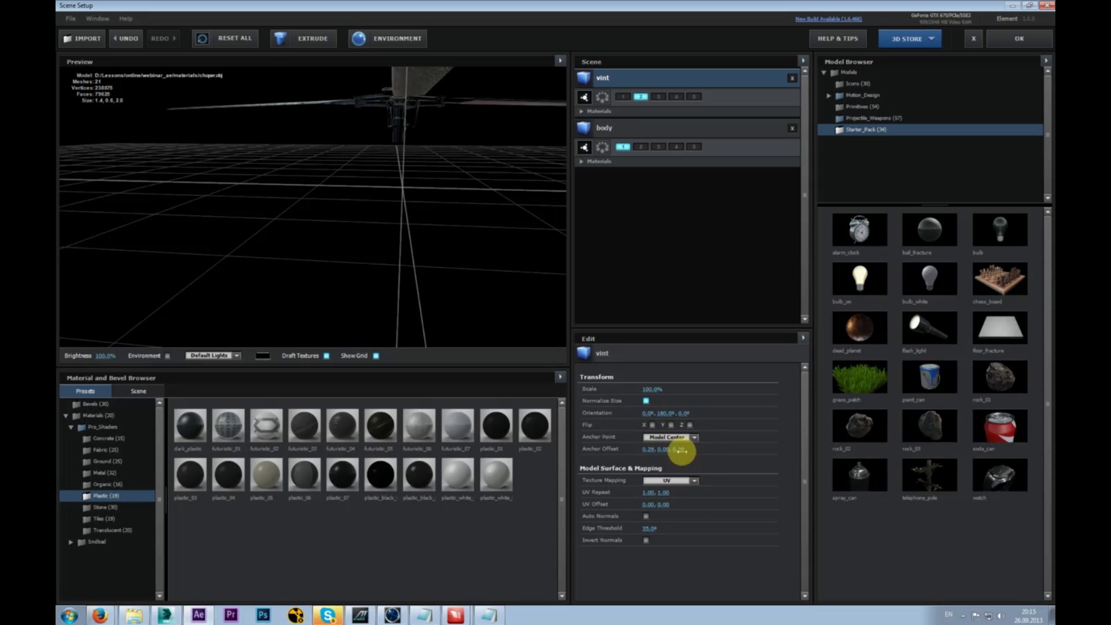
{"action": "key", "text": "Return"}
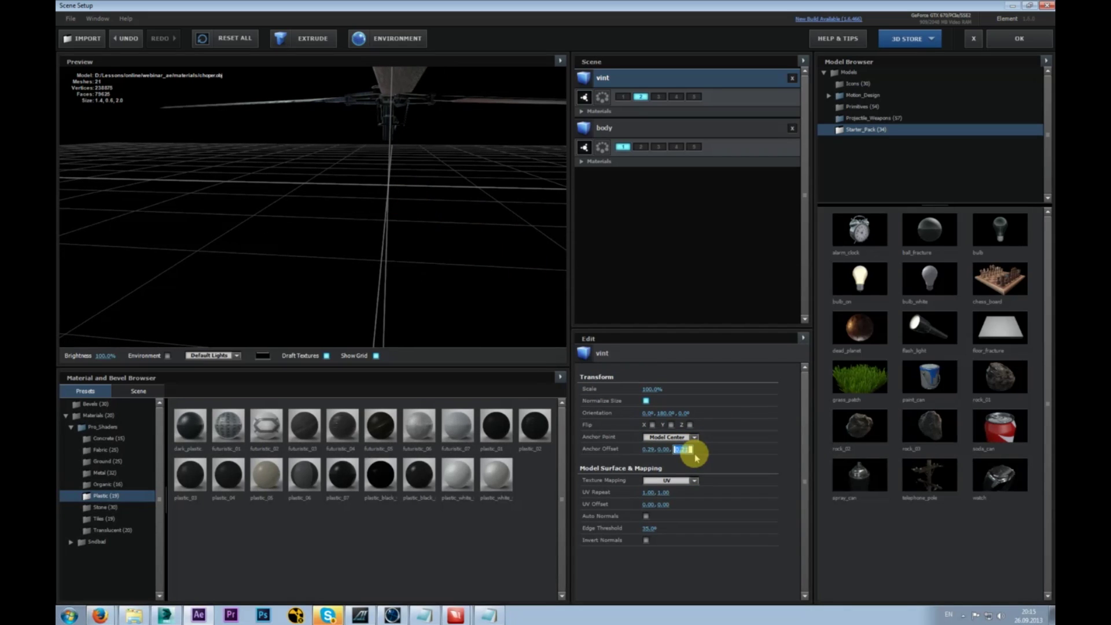
{"action": "key", "text": "Return"}
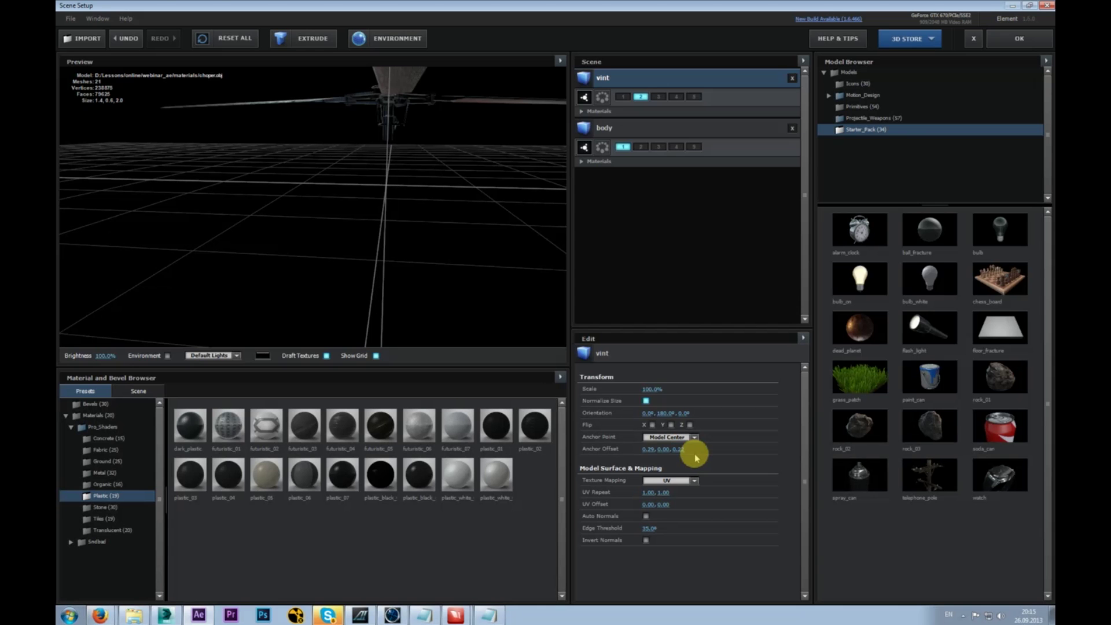
- Orbit the scene preview to inspect the vint model and accept the scene setup
{"action": "left_click_drag", "start_coordinate": [434, 173], "coordinate": [578, 266]}
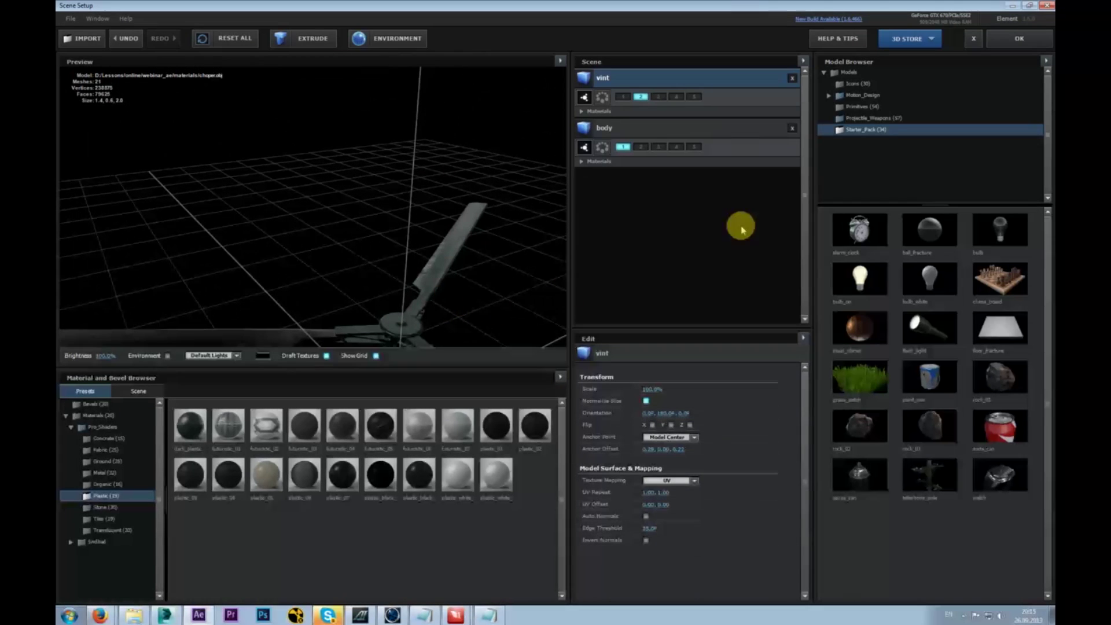
{"action": "left_click", "coordinate": [1018, 40]}
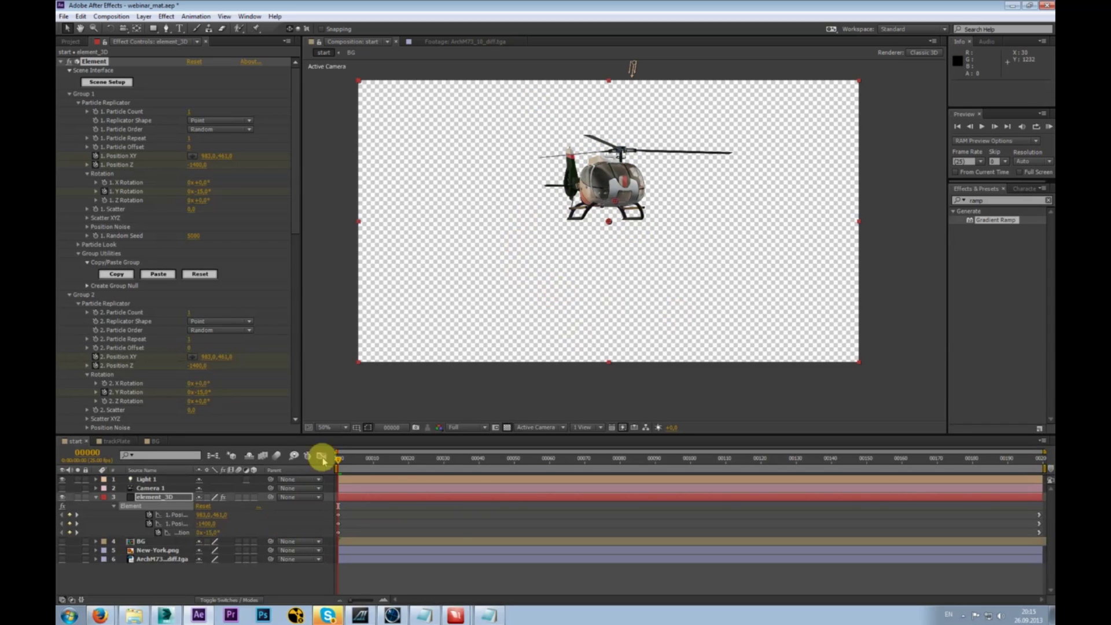
{"action": "left_click_drag", "start_coordinate": [297, 171], "coordinate": [295, 231]}
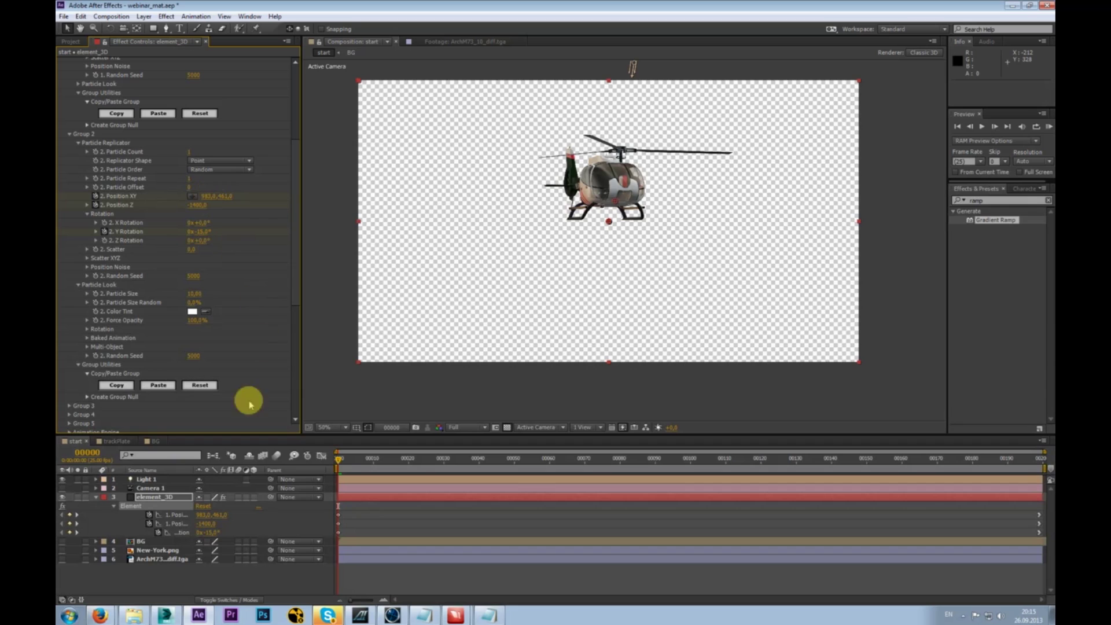
- Make Camera 1 visible and orbit and dolly it to a close view of the helicopter's main rotor
{"action": "left_click", "coordinate": [147, 489]}
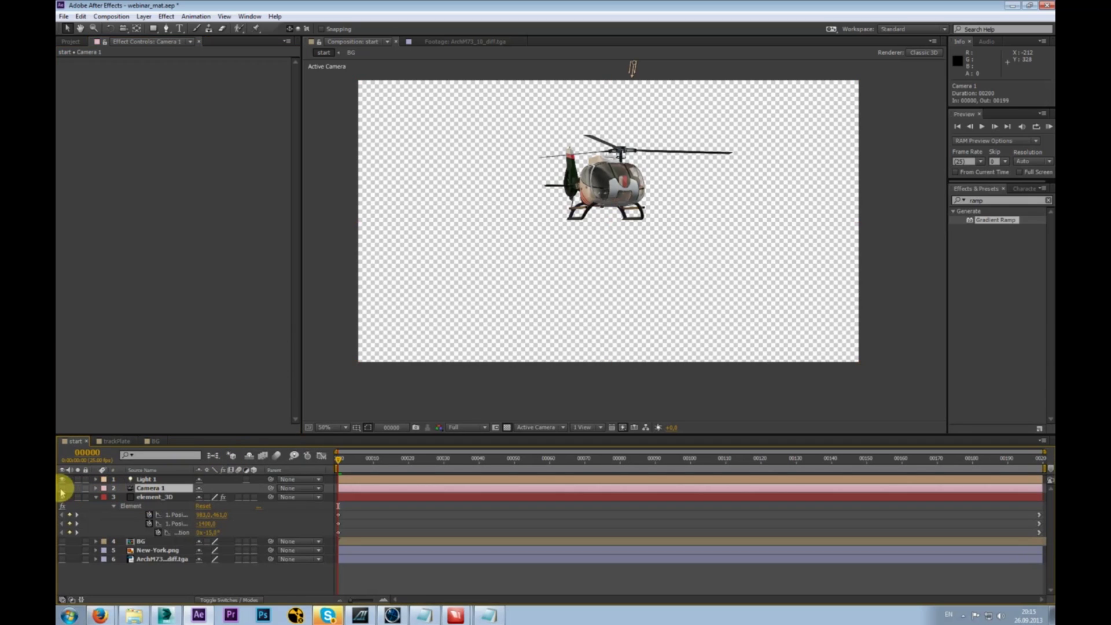
{"action": "left_click", "coordinate": [62, 489]}
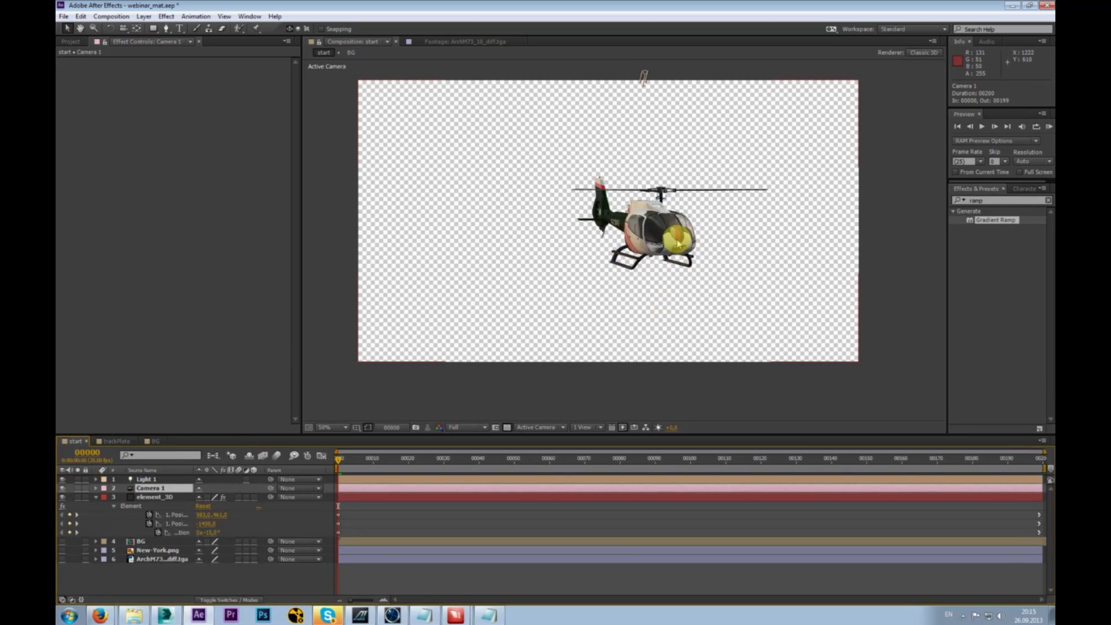
{"action": "left_click_drag", "start_coordinate": [675, 249], "coordinate": [539, 278]}
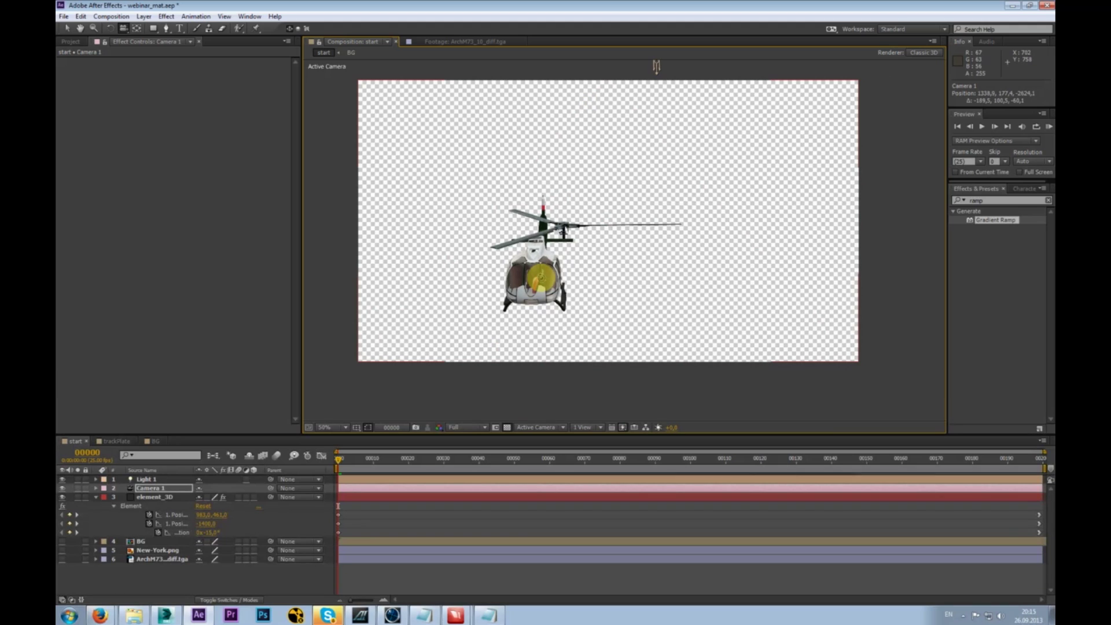
{"action": "right_click_drag", "start_coordinate": [541, 277], "coordinate": [575, 231]}
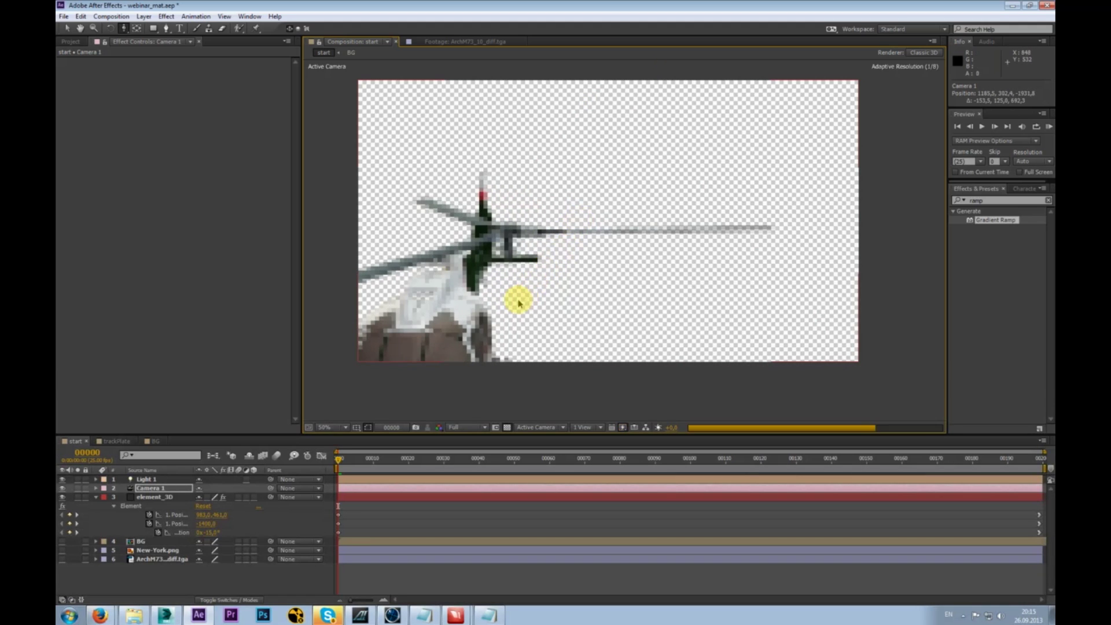
- On the element_3D layer at frame 0, set Group 2's X position to 952 and its Position Z to -1470
{"action": "left_click", "coordinate": [154, 497]}
{"action": "mouse_move", "coordinate": [215, 356]}
{"action": "left_mouse_down"}
{"action": "mouse_move", "coordinate": [187, 360]}
{"action": "mouse_move", "coordinate": [223, 362]}
{"action": "mouse_move", "coordinate": [249, 343]}
{"action": "mouse_move", "coordinate": [196, 367]}
{"action": "mouse_move", "coordinate": [229, 369]}
{"action": "left_mouse_up"}
{"action": "key", "text": "ctrl+z"}
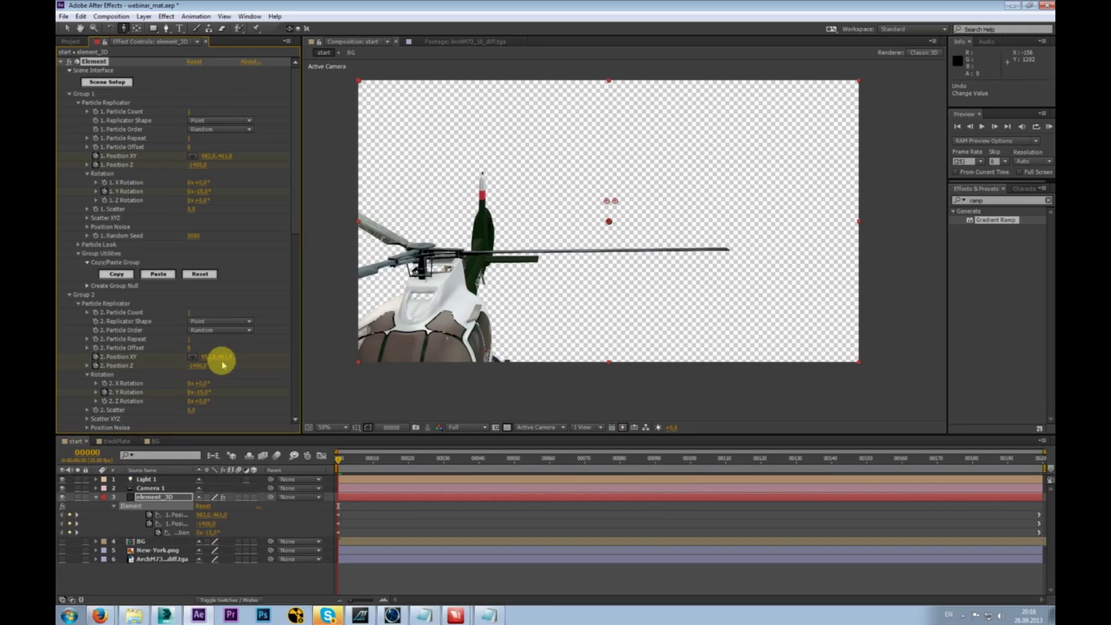
{"action": "left_click", "coordinate": [210, 357]}
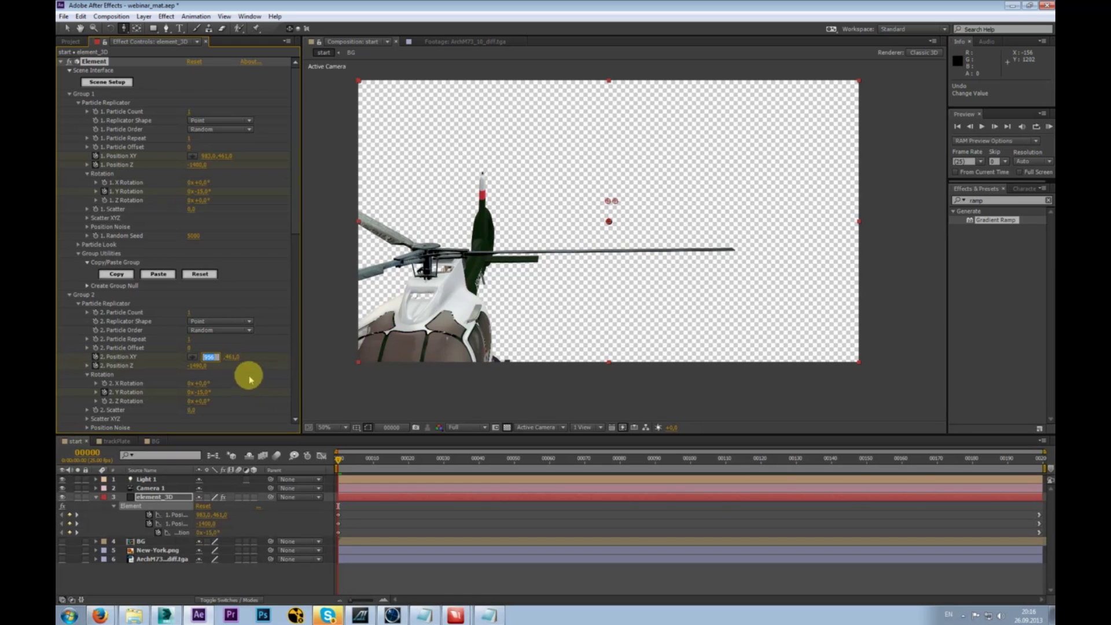
{"action": "key", "text": "shift+Up"}
{"action": "key", "text": "shift+Up"}
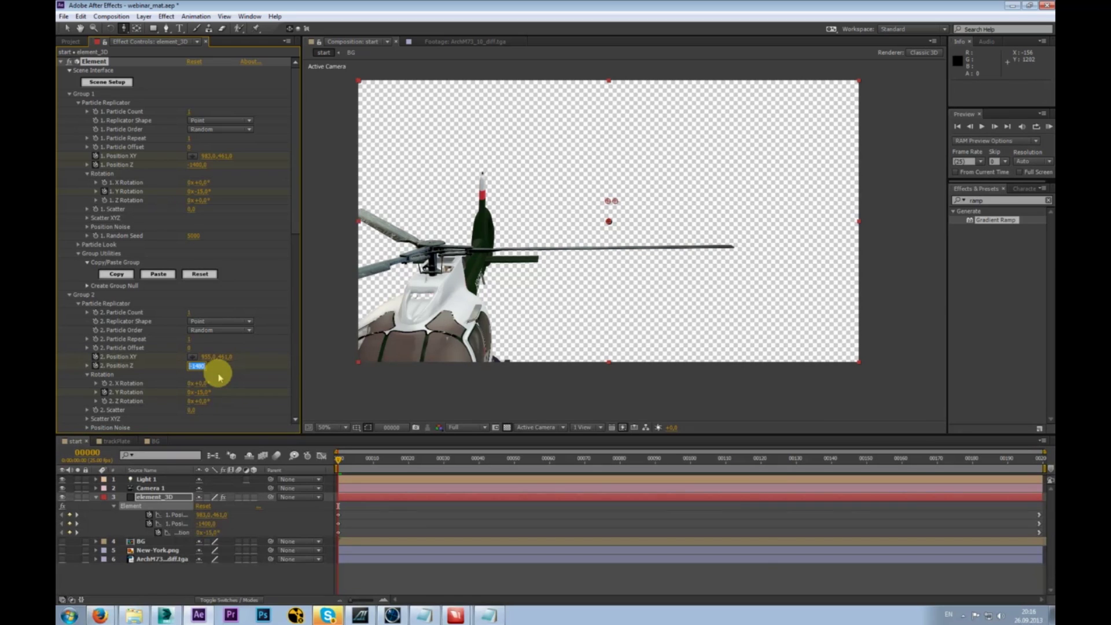
{"action": "left_click", "coordinate": [207, 356]}
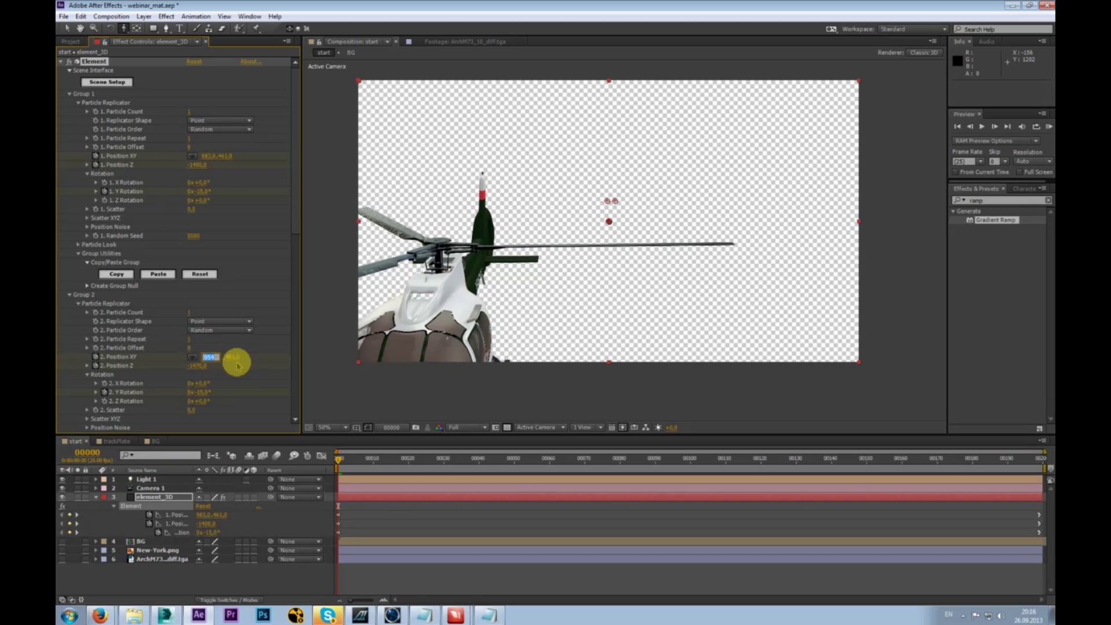
{"action": "key", "text": "Down"}
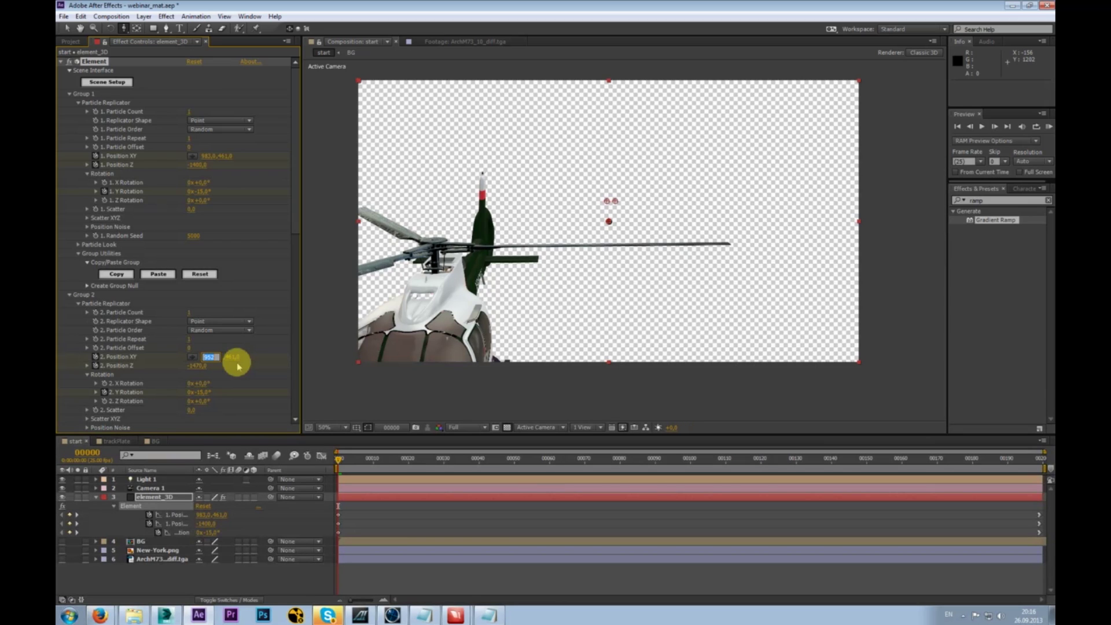
{"action": "key", "text": "Return"}
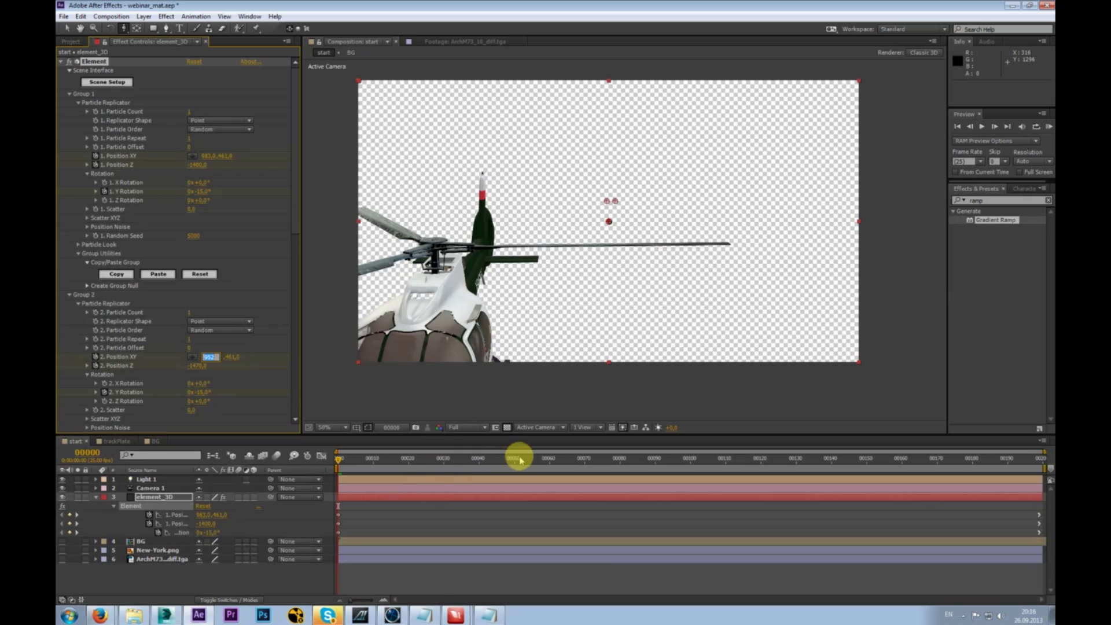
- Go to frame 199 and reposition Camera 1 to frame the helicopter's rotor from the front
{"action": "key", "text": "End"}
{"action": "scroll", "coordinate": [670, 216], "scroll_direction": "down", "scroll_amount": 2}
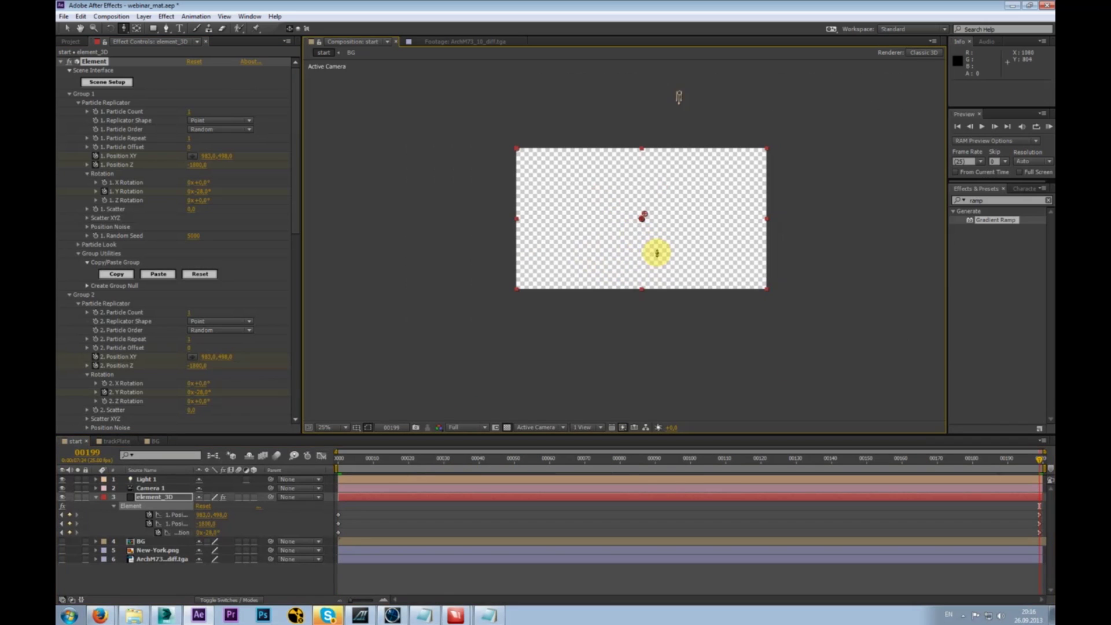
{"action": "scroll", "coordinate": [620, 238], "scroll_direction": "up", "scroll_amount": 2}
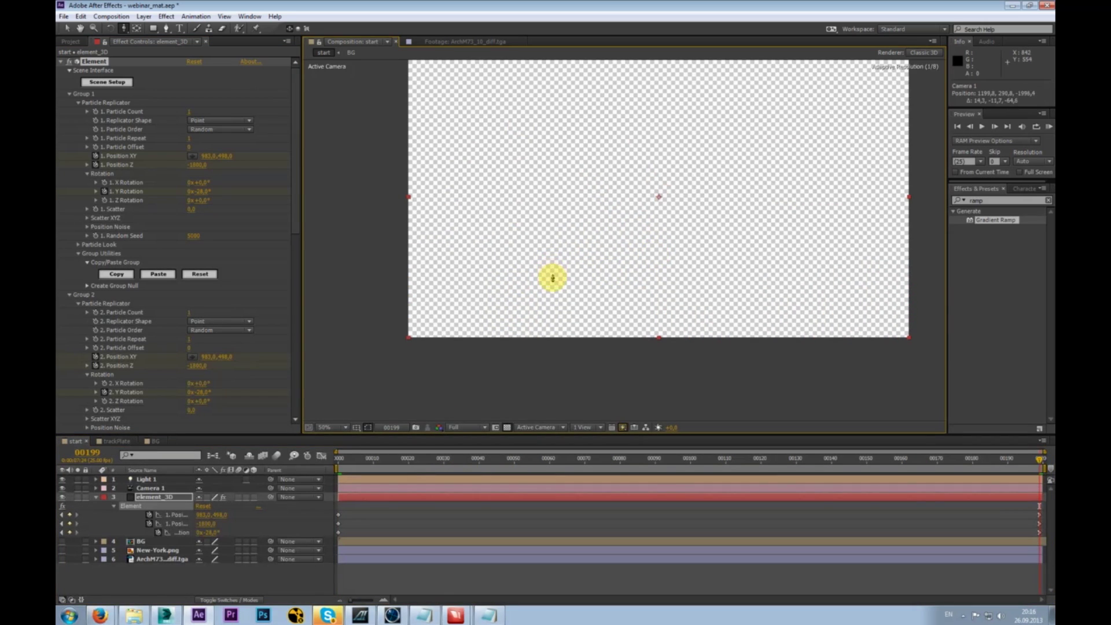
{"action": "left_click_drag", "start_coordinate": [555, 322], "coordinate": [551, 285]}
{"action": "scroll", "coordinate": [557, 282], "scroll_direction": "down", "scroll_amount": 1}
{"action": "scroll", "coordinate": [555, 290], "scroll_direction": "up", "scroll_amount": 1}
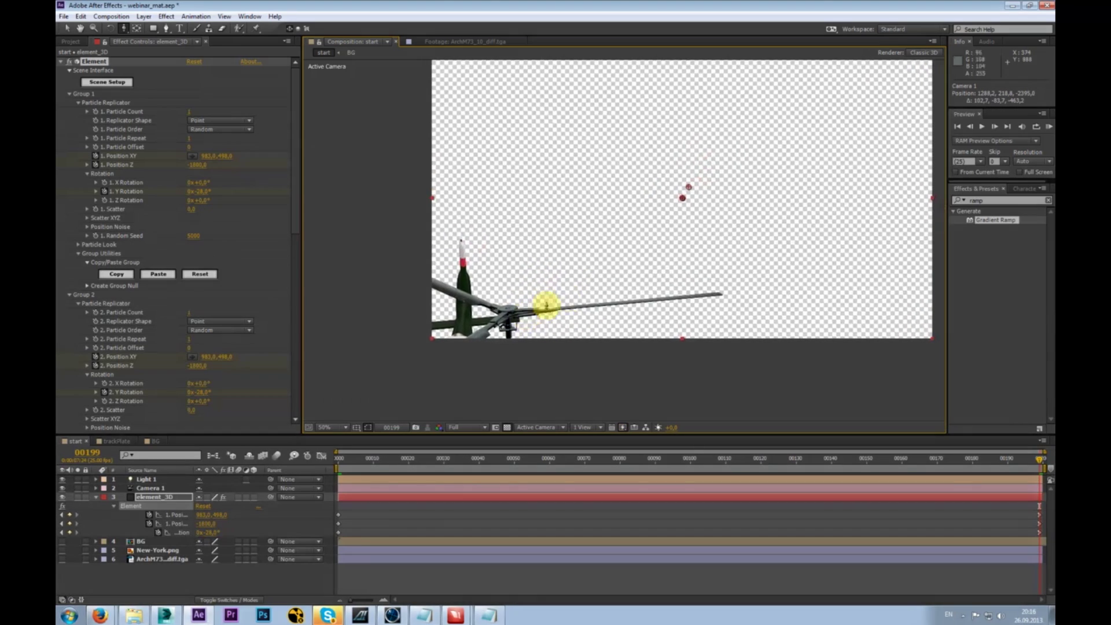
{"action": "left_click_drag", "start_coordinate": [614, 274], "coordinate": [653, 244]}
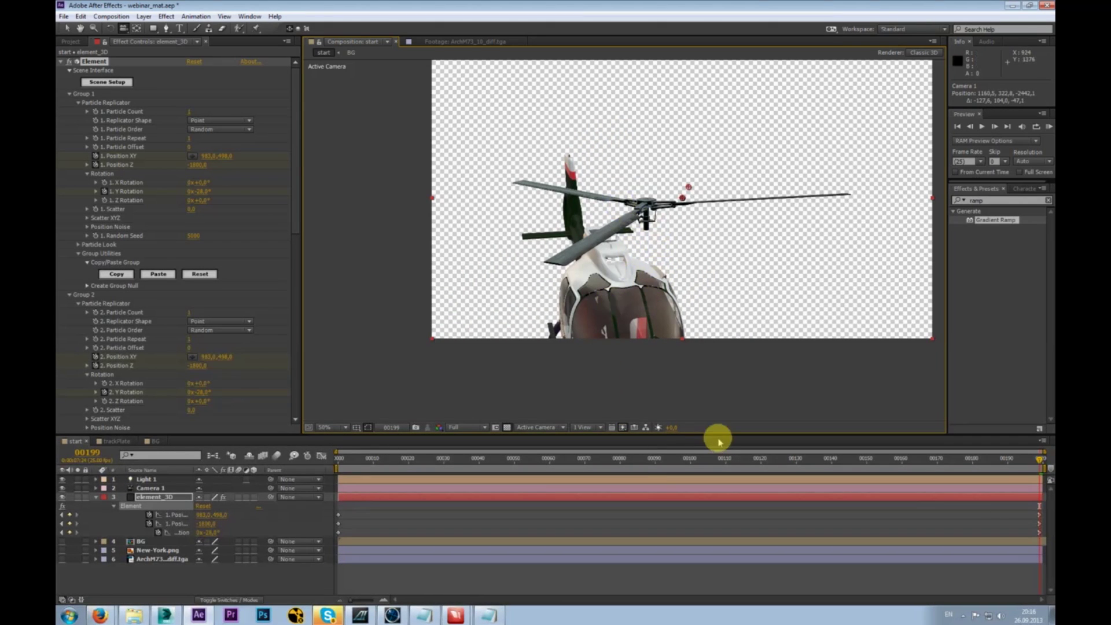
- At frame 199, adjust Group 2's Position Z and set its X position to 970 to seat the rotor on the hub
{"action": "left_click", "coordinate": [209, 357]}
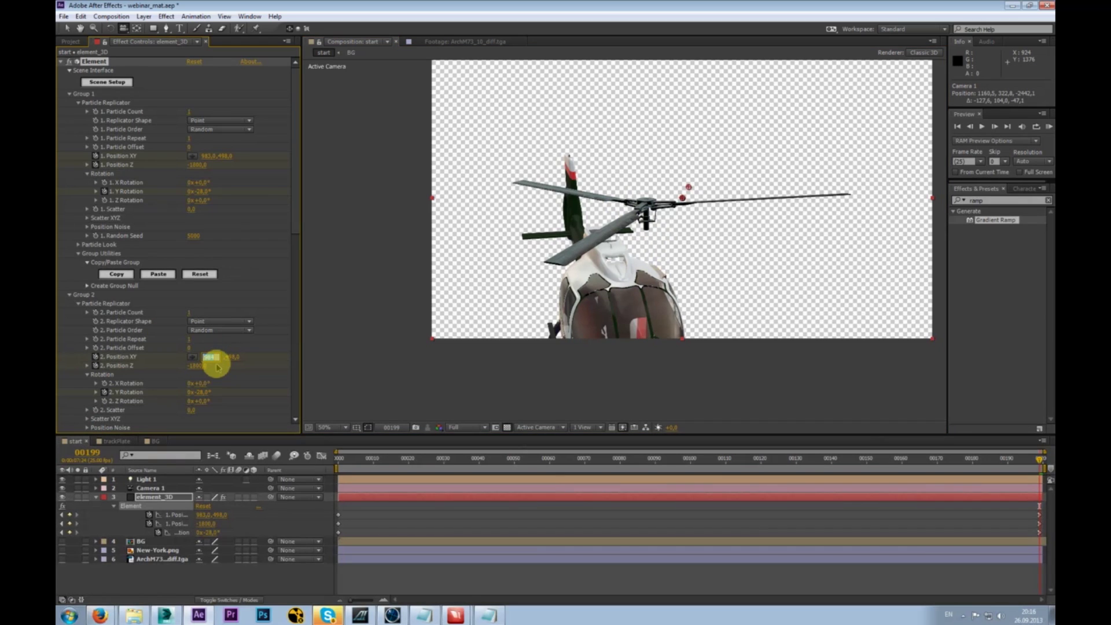
{"action": "left_click_drag", "start_coordinate": [210, 366], "coordinate": [195, 372]}
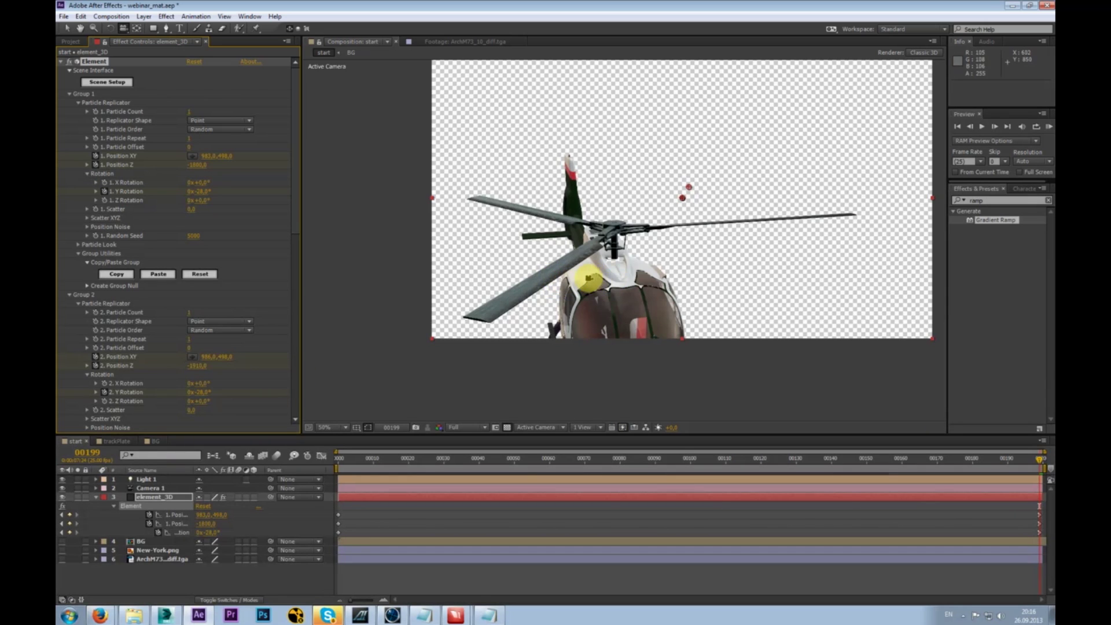
{"action": "left_click_drag", "start_coordinate": [617, 255], "coordinate": [628, 316]}
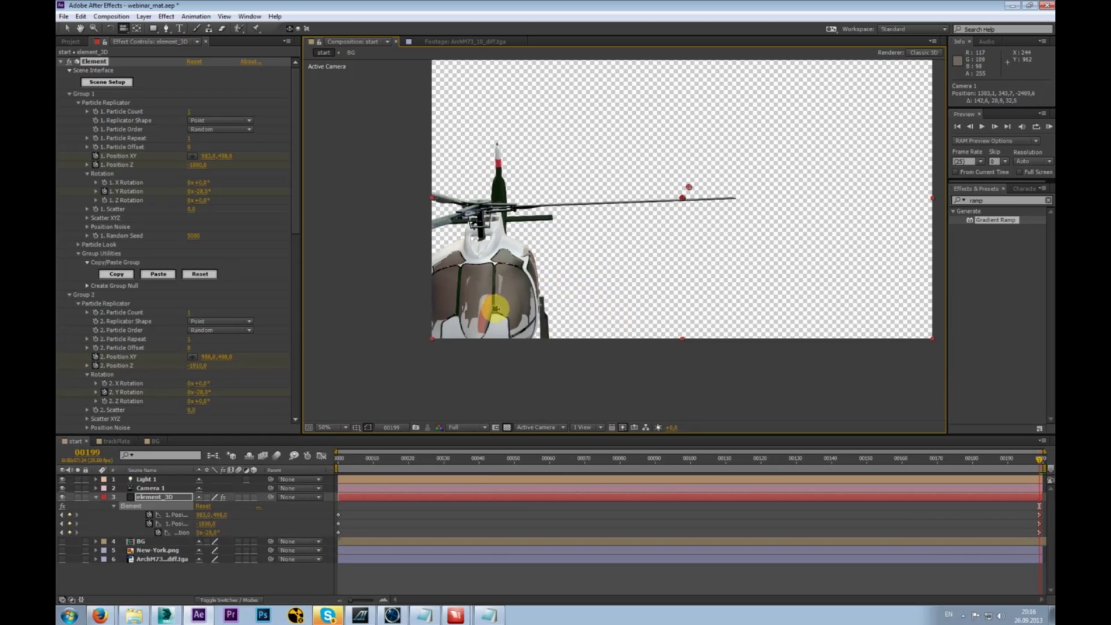
{"action": "left_click", "coordinate": [199, 364]}
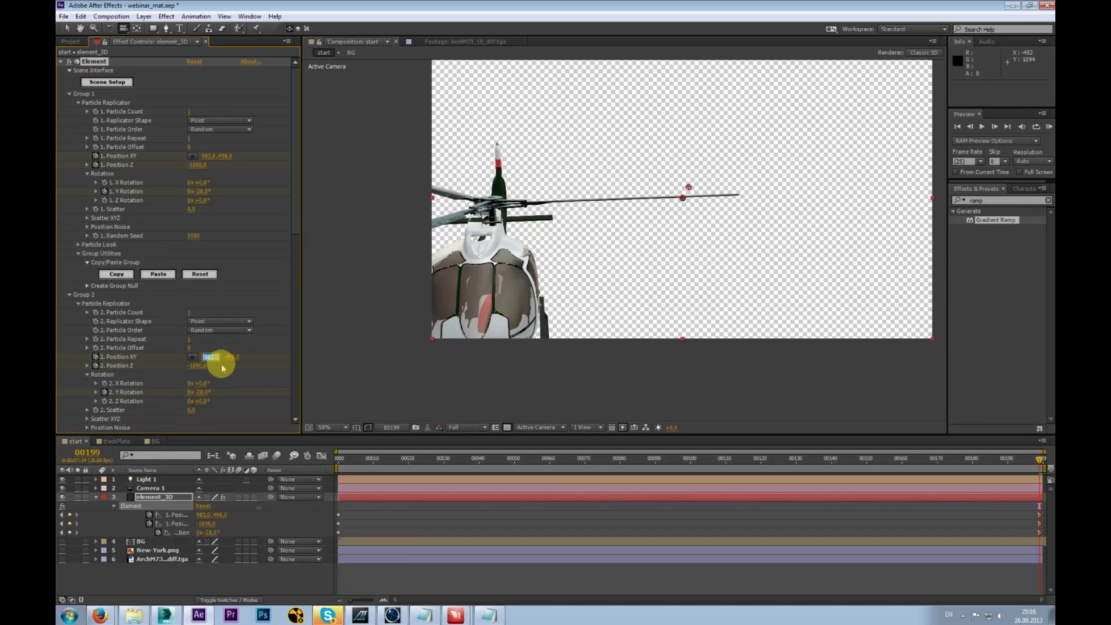
{"action": "left_click", "coordinate": [196, 365]}
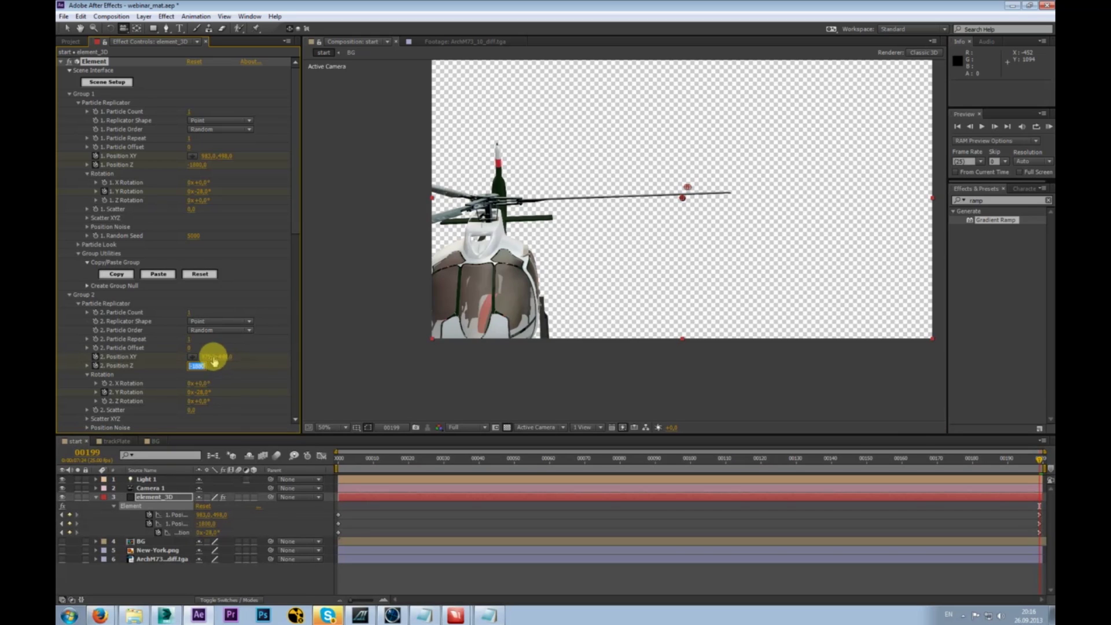
{"action": "key", "text": "Down"}
{"action": "key", "text": "Down"}
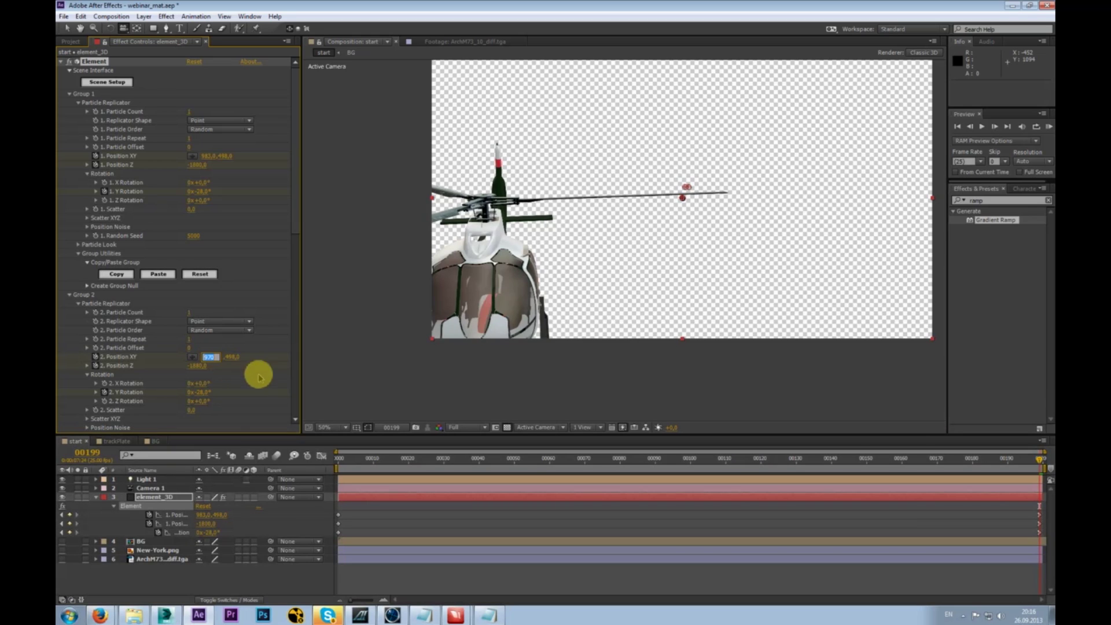
- Reveal the element_3D keyframes and apply Easy Ease In to Group 2's position and rotation keyframes at frame 199
{"action": "left_click_drag", "start_coordinate": [1024, 457], "coordinate": [737, 488]}
{"action": "left_click", "coordinate": [756, 497]}
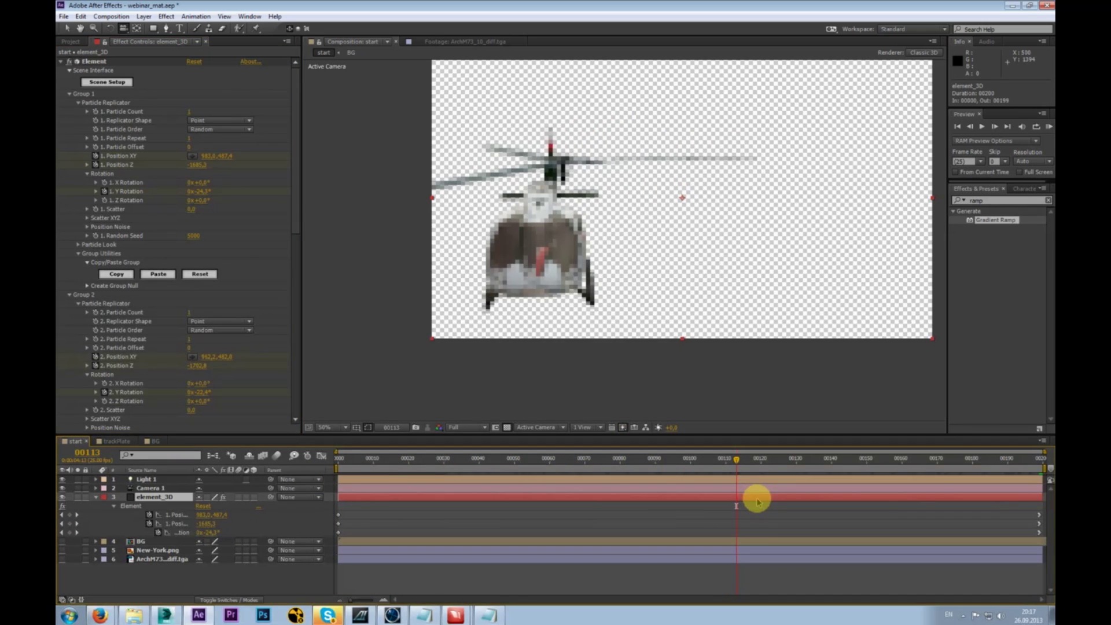
{"action": "key", "text": "u"}
{"action": "left_click_drag", "start_coordinate": [918, 476], "coordinate": [1040, 458]}
{"action": "left_click_drag", "start_coordinate": [1029, 540], "coordinate": [1039, 565]}
{"action": "right_click", "coordinate": [1039, 559]}
{"action": "mouse_move", "coordinate": [1040, 553]}
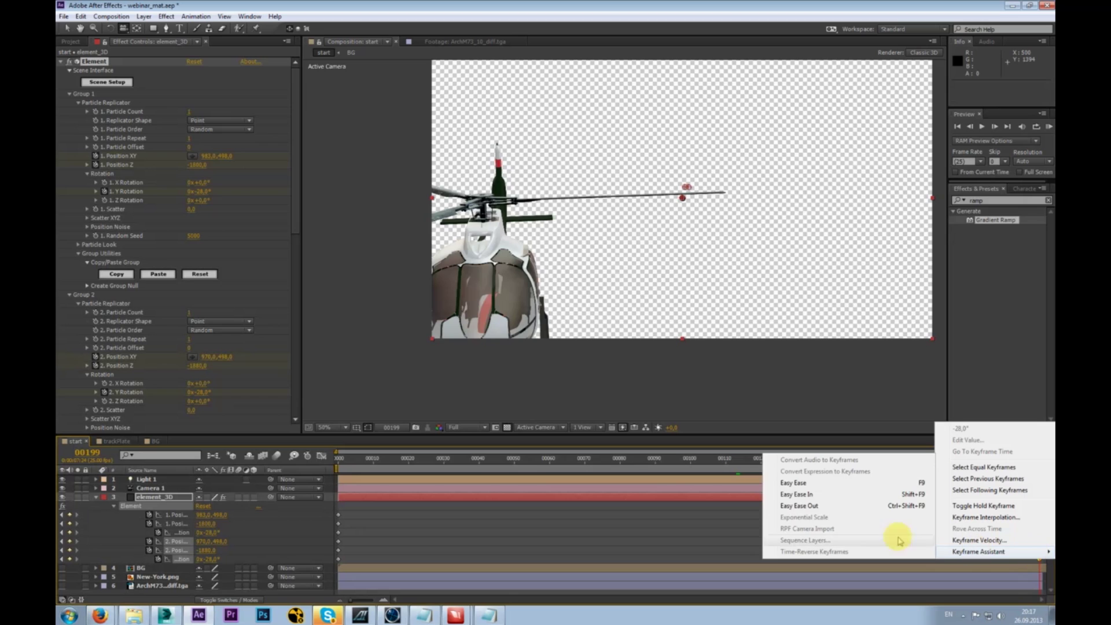
{"action": "left_click", "coordinate": [848, 495]}
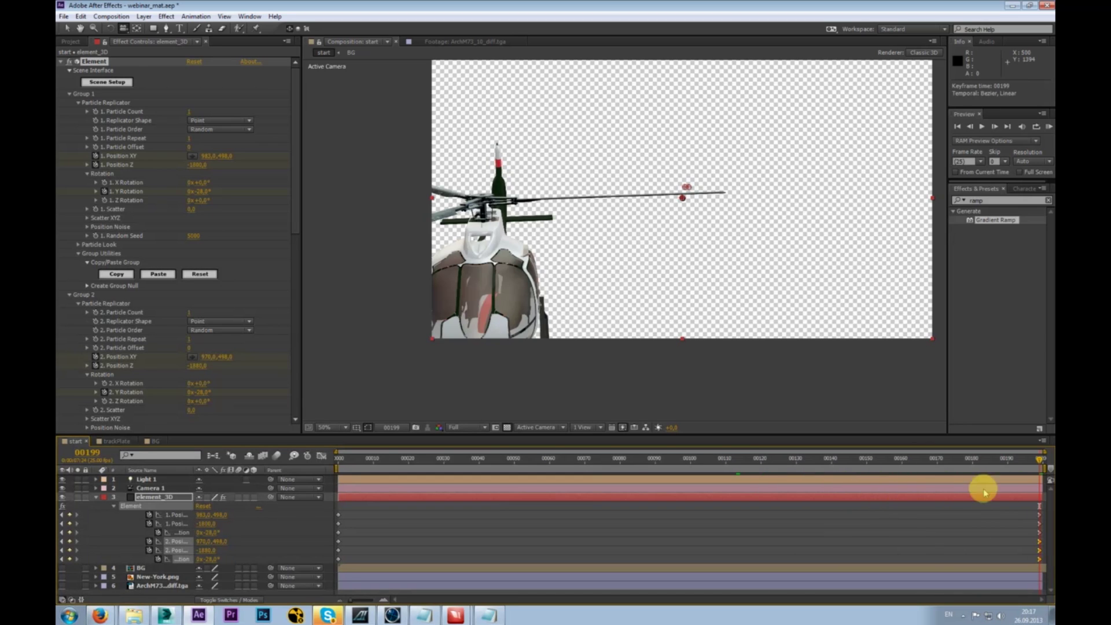
- Scrub the animation to check the rotor alignment, turn off Camera 1, and return to frame 0
{"action": "left_click_drag", "start_coordinate": [1035, 463], "coordinate": [392, 478]}
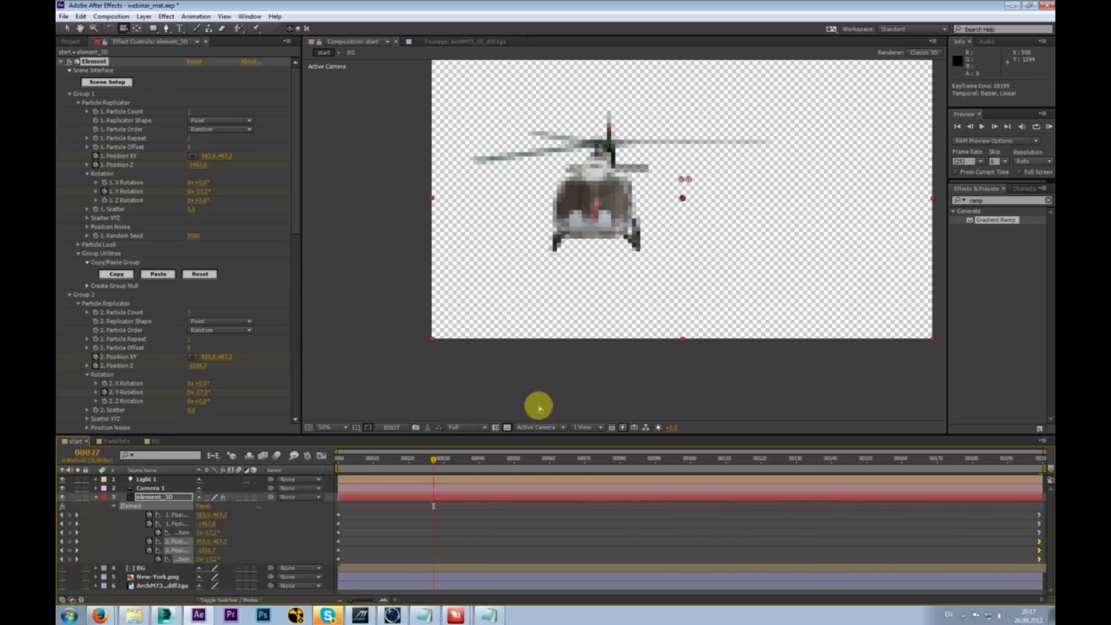
{"action": "left_click", "coordinate": [634, 301]}
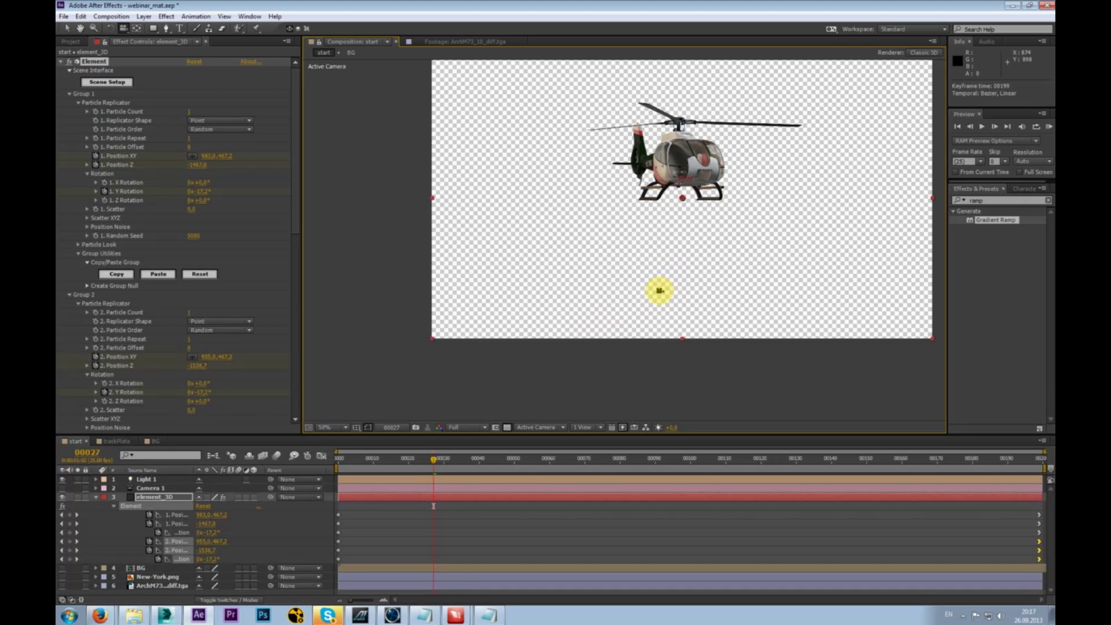
{"action": "left_click_drag", "start_coordinate": [706, 48], "coordinate": [648, 81]}
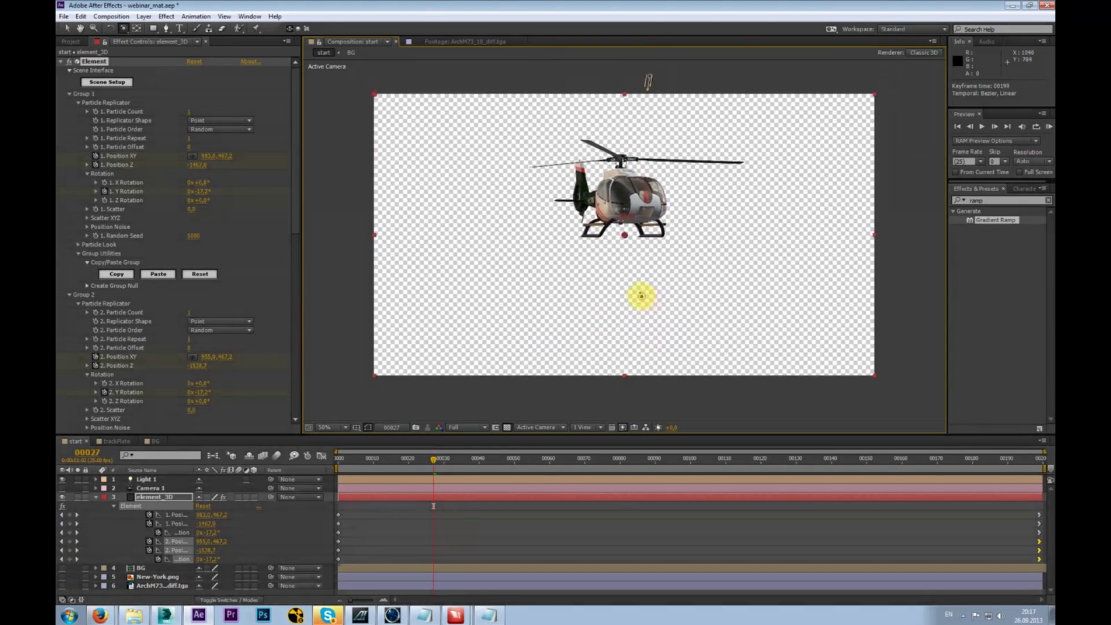
{"action": "left_click_drag", "start_coordinate": [457, 470], "coordinate": [330, 459]}
- Try rotating Group 2 about its Y axis, and undo the rotation
{"action": "left_click_drag", "start_coordinate": [298, 211], "coordinate": [292, 273]}
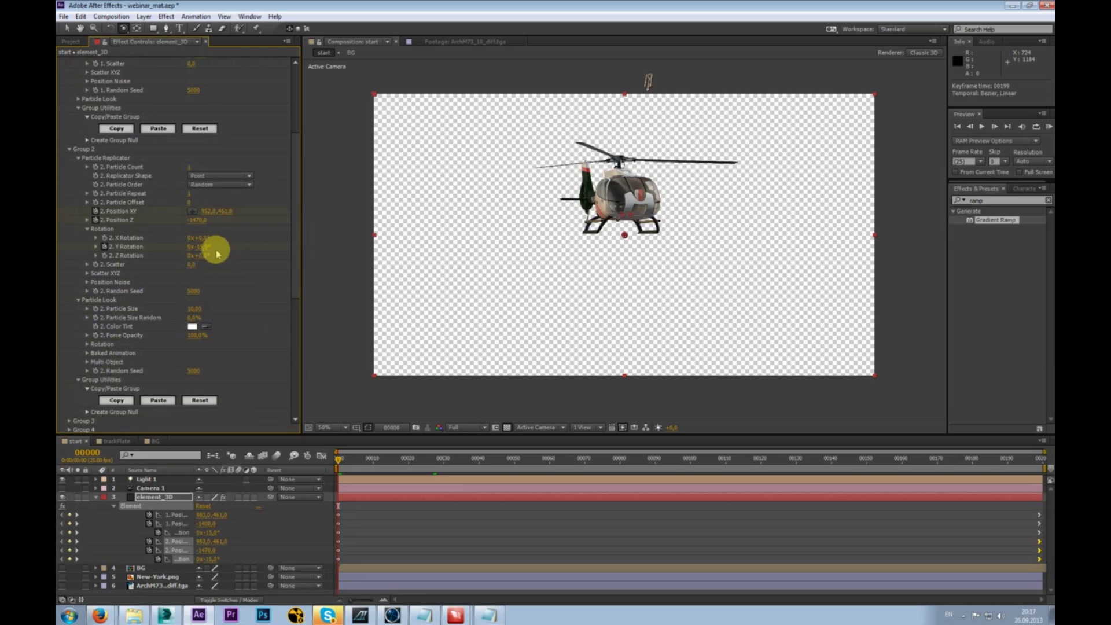
{"action": "left_click_drag", "start_coordinate": [213, 247], "coordinate": [442, 251]}
{"action": "key", "text": "ctrl+z"}
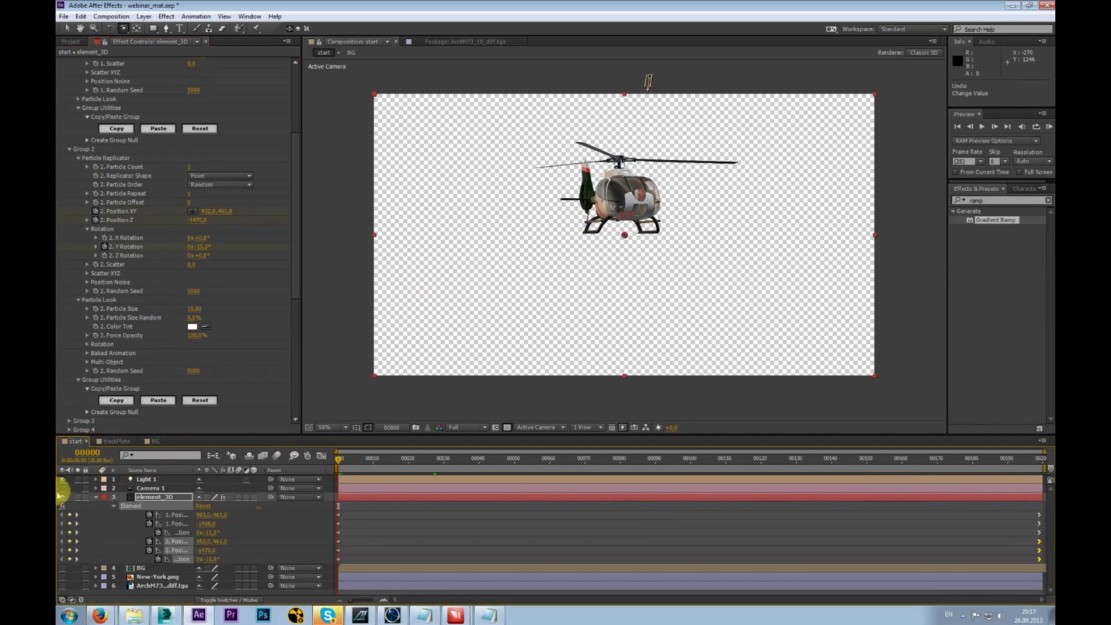
- Add the expression time*1000 to Group 2's Y Rotation on element_3D and preview the spinning rotor
{"action": "left_click", "coordinate": [163, 496]}
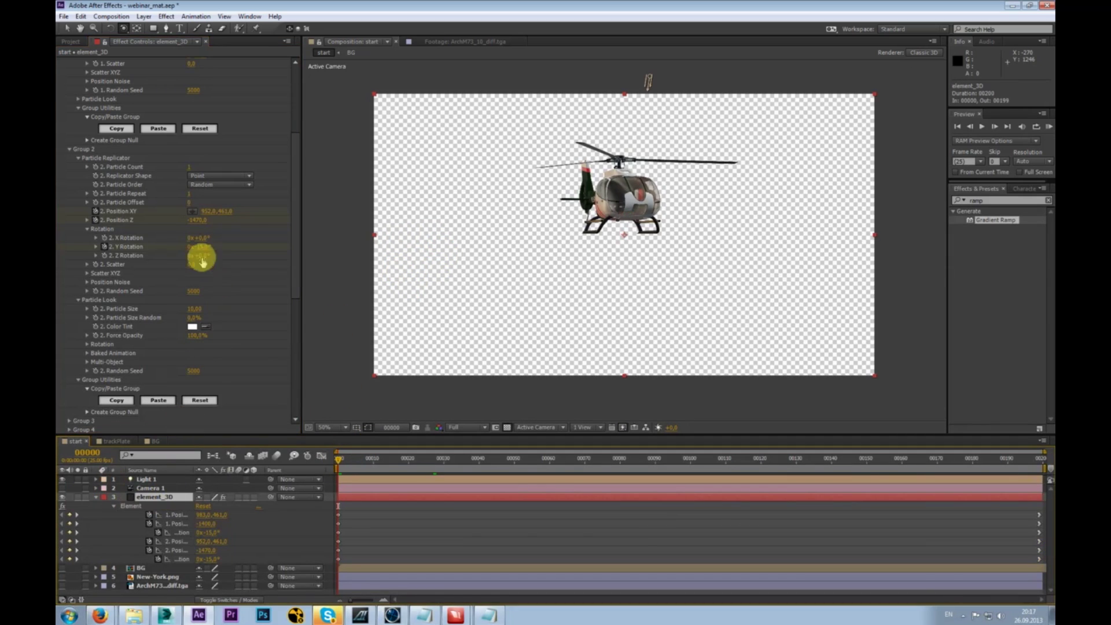
{"action": "left_click", "coordinate": [105, 247], "text": "alt"}
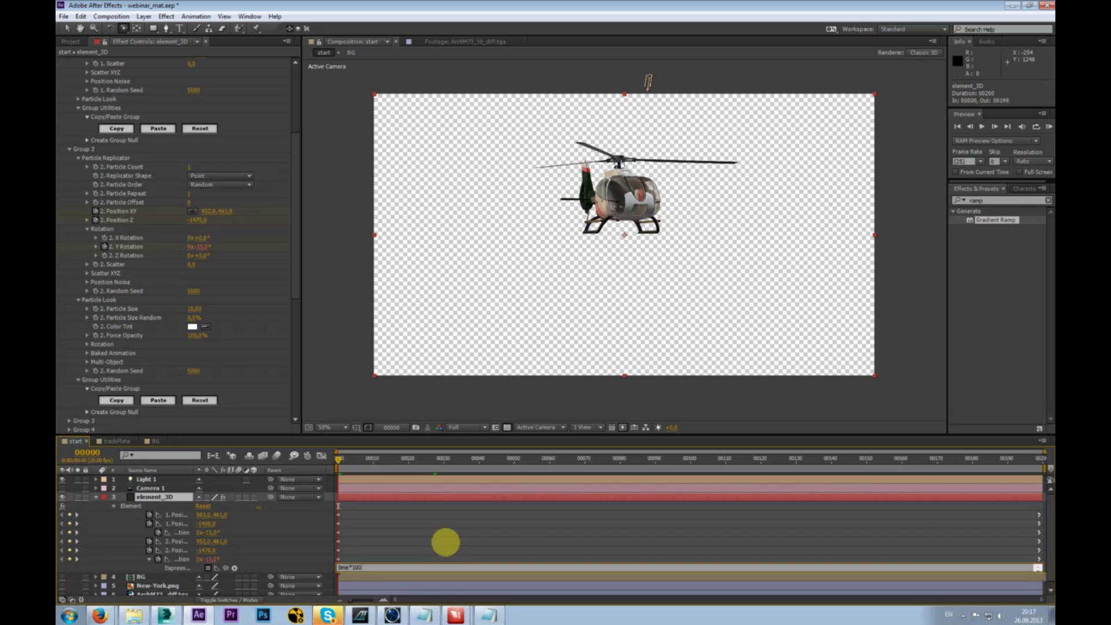
{"action": "left_click", "coordinate": [446, 542]}
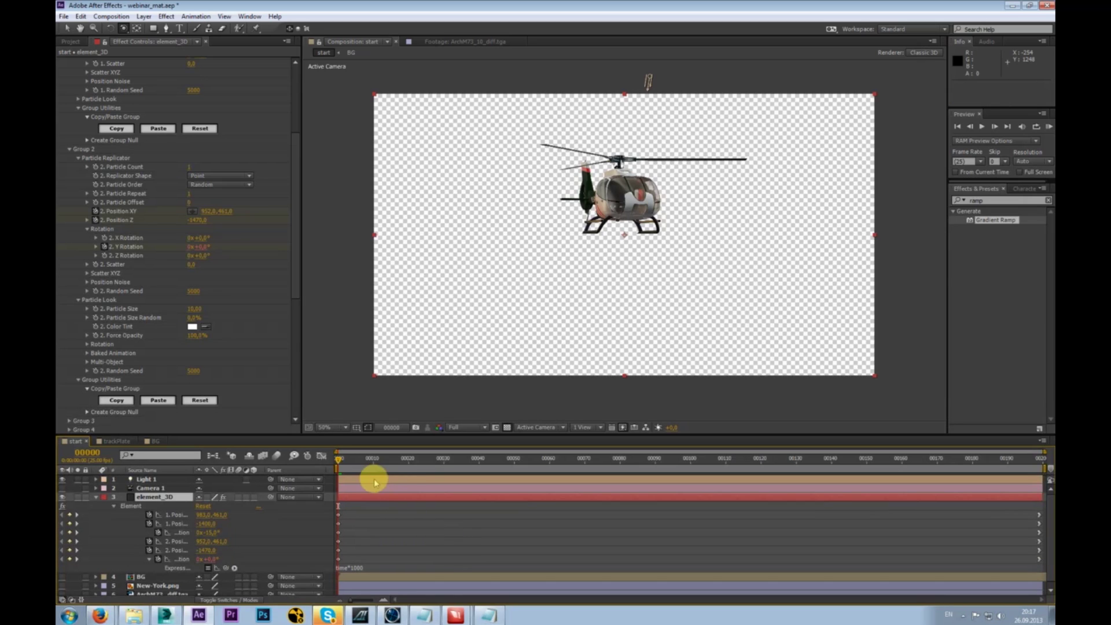
{"action": "key", "text": "space"}
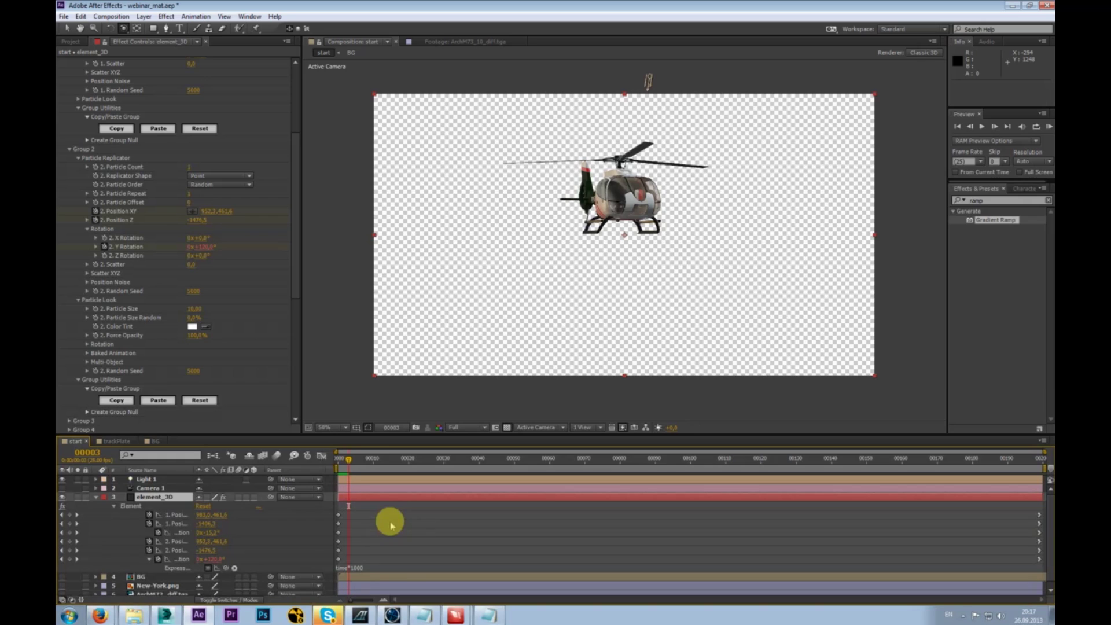
- Set Group 2's Y Rotation expression to time*3000 and scrub ahead to frame 76 to check the rotor spin
{"action": "left_click", "coordinate": [354, 567]}
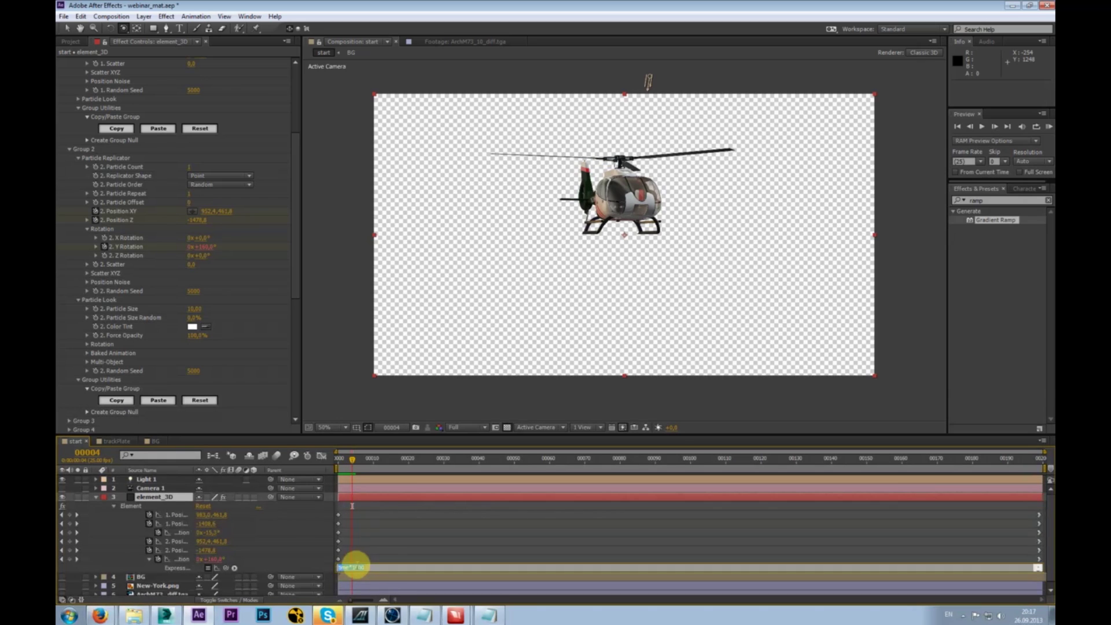
{"action": "key", "text": "KP_Enter"}
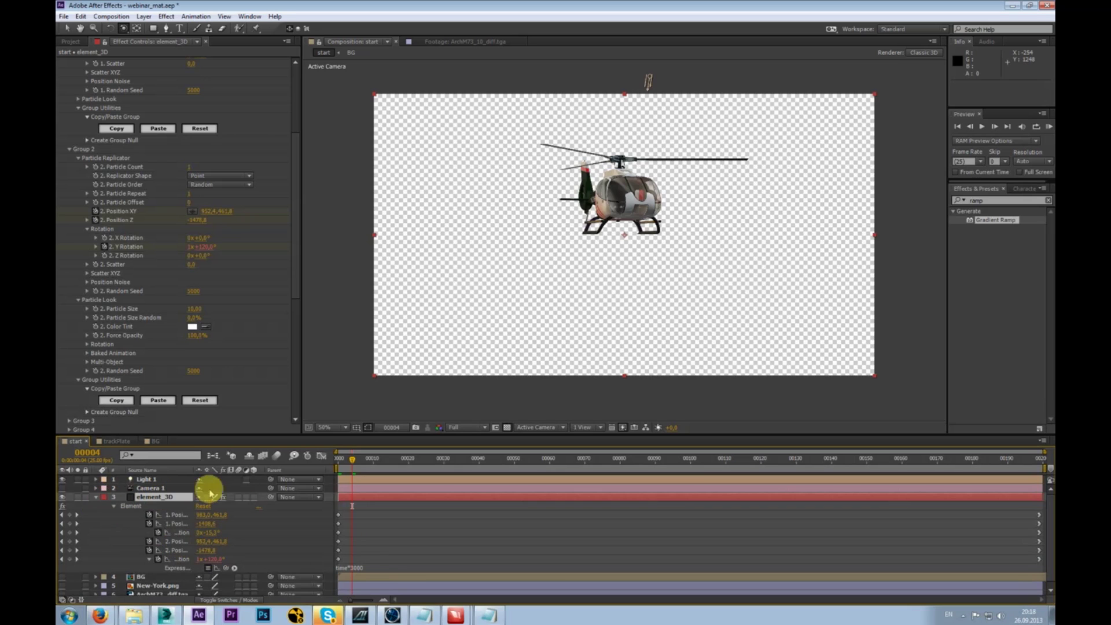
{"action": "key", "text": "u"}
{"action": "left_click_drag", "start_coordinate": [367, 457], "coordinate": [605, 477]}
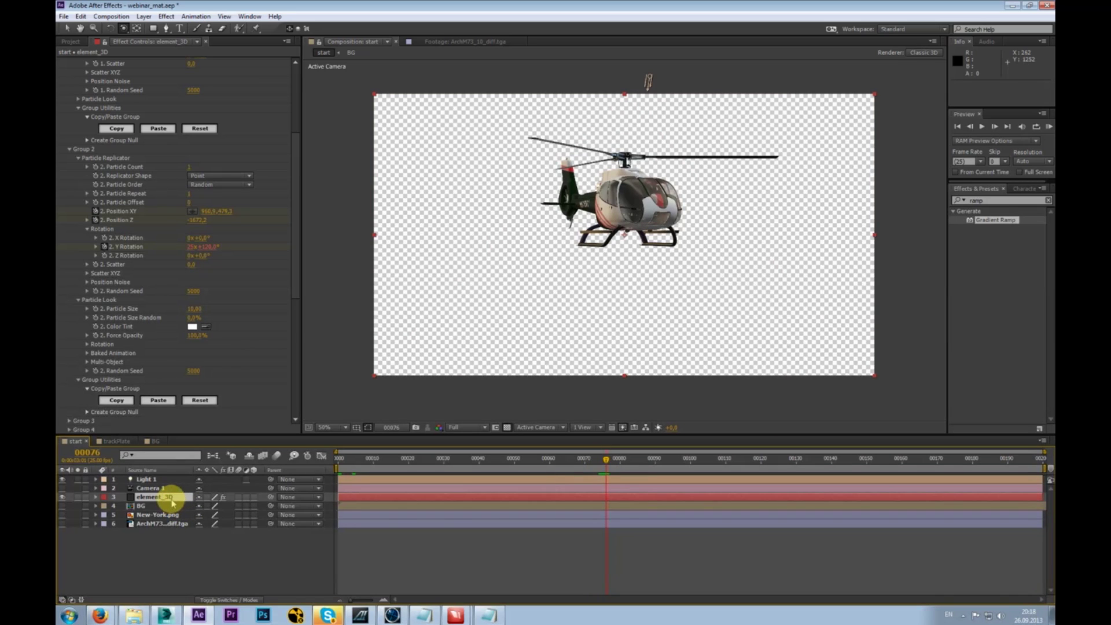
- Set Group 2's Y Rotation expression on element_3D to time*4000 and preview the rotor from the start of the timeline
{"action": "key", "text": "e"}
{"action": "key", "text": "e"}
{"action": "left_click", "coordinate": [364, 567]}
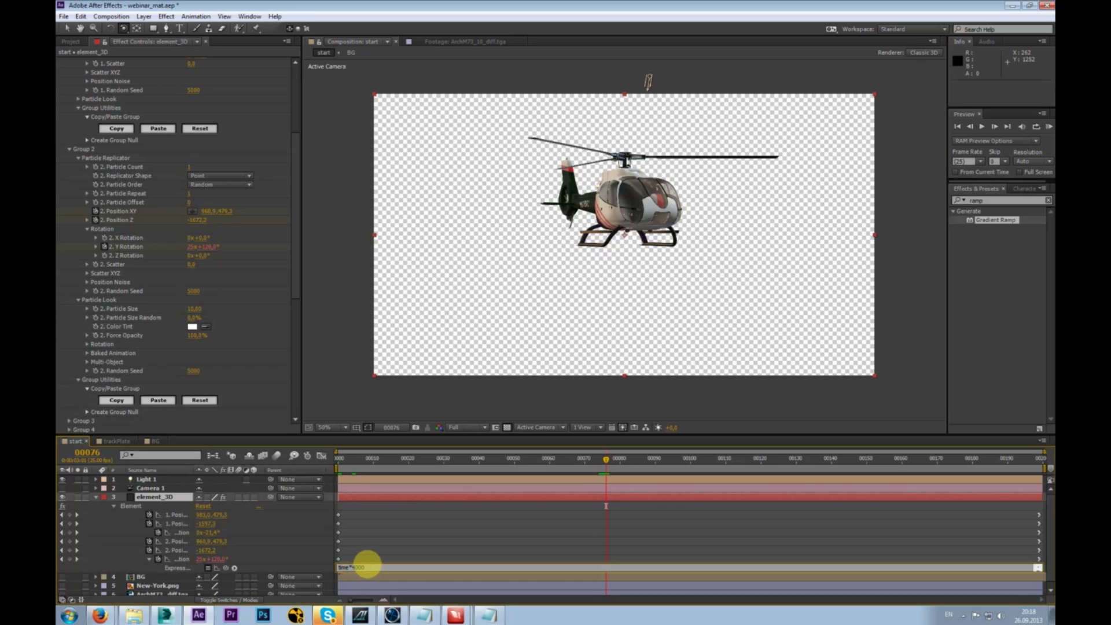
{"action": "type", "text": "time*4000"}
{"action": "key", "text": "KP_Enter"}
{"action": "left_click", "coordinate": [346, 461]}
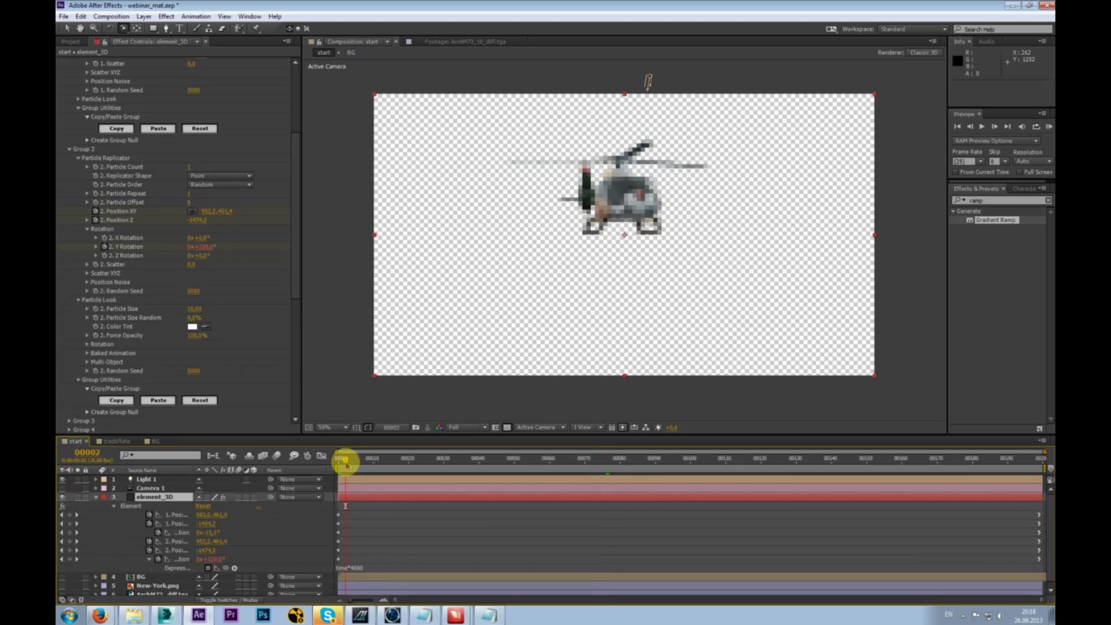
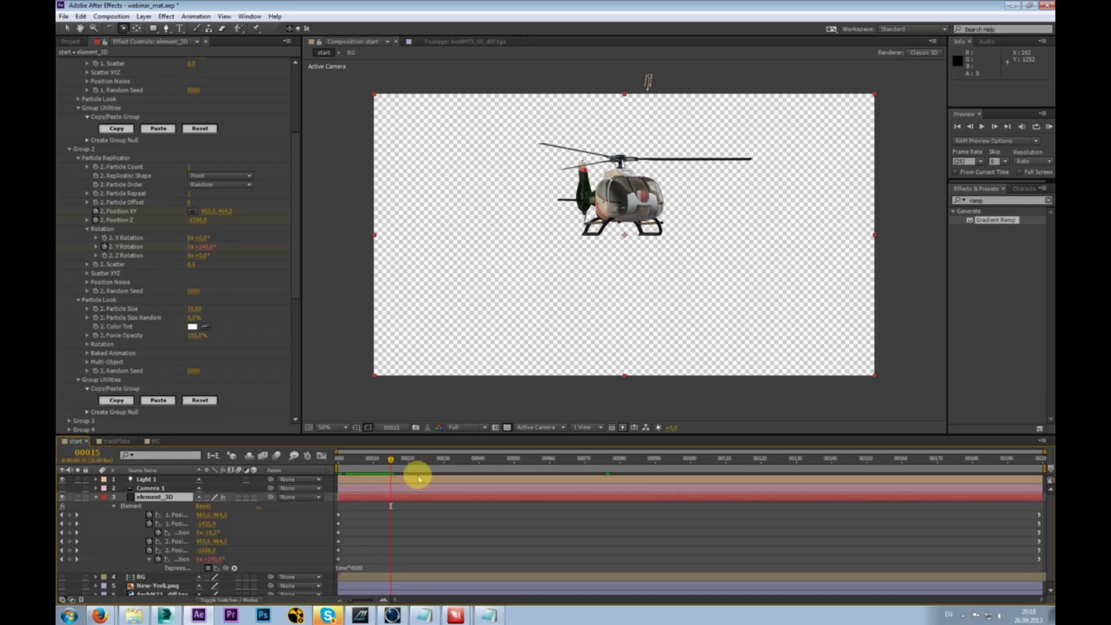
- Show the New-York.png layer, end the work area at frame 36, and play a RAM preview of that range
{"action": "left_click", "coordinate": [96, 498]}
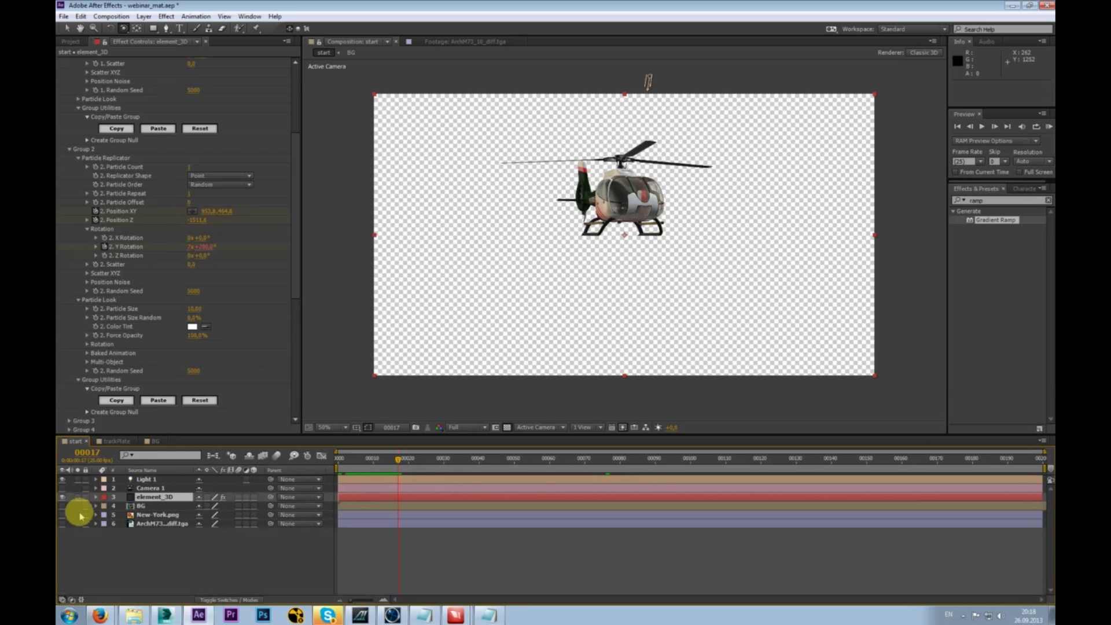
{"action": "left_click", "coordinate": [63, 514]}
{"action": "left_click_drag", "start_coordinate": [414, 469], "coordinate": [465, 463]}
{"action": "key", "text": "n"}
{"action": "key", "text": "KP_0"}
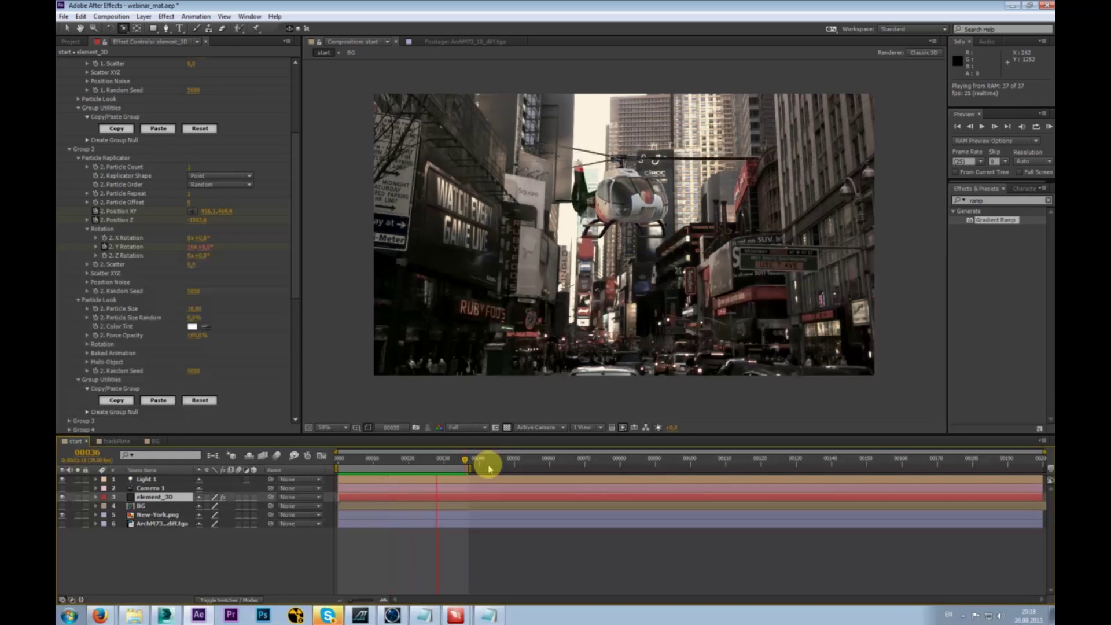
{"action": "key", "text": "space"}
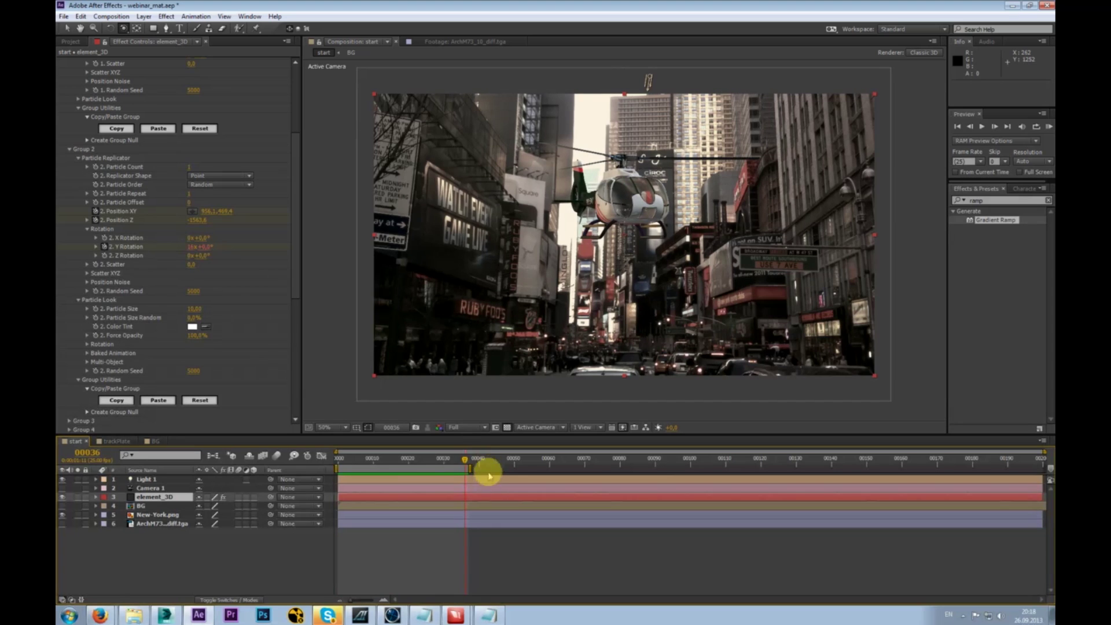
- Enable motion blur for the element_3D layer and the composition, and hide New-York.png to inspect the blurred blades
{"action": "left_click_drag", "start_coordinate": [293, 265], "coordinate": [290, 362]}
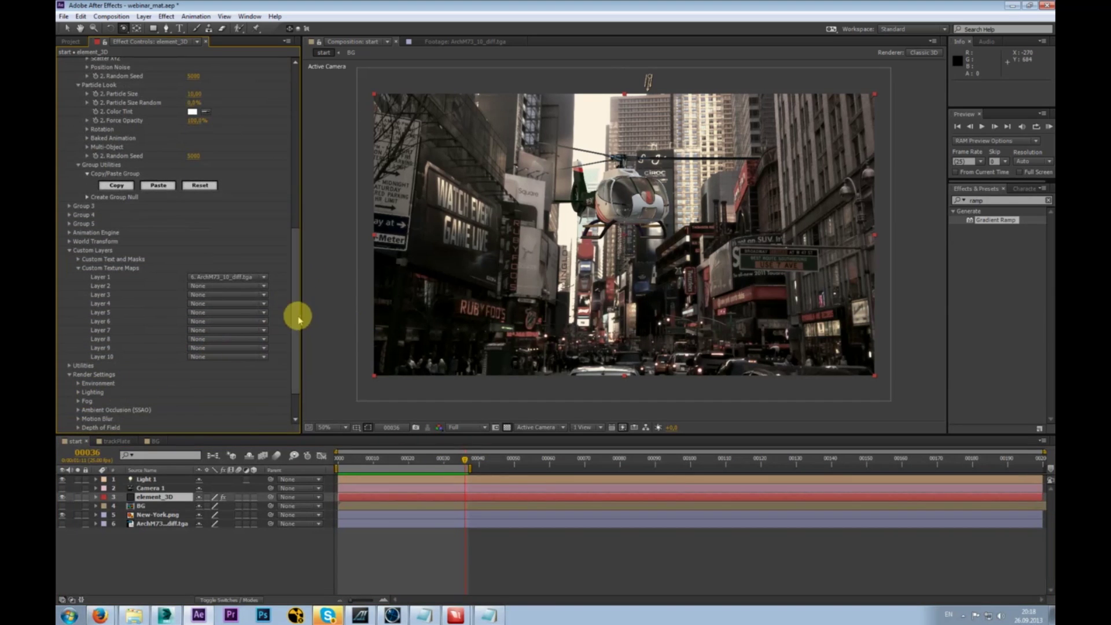
{"action": "scroll", "coordinate": [293, 364], "scroll_direction": "down", "scroll_amount": 2}
{"action": "left_click", "coordinate": [79, 375]}
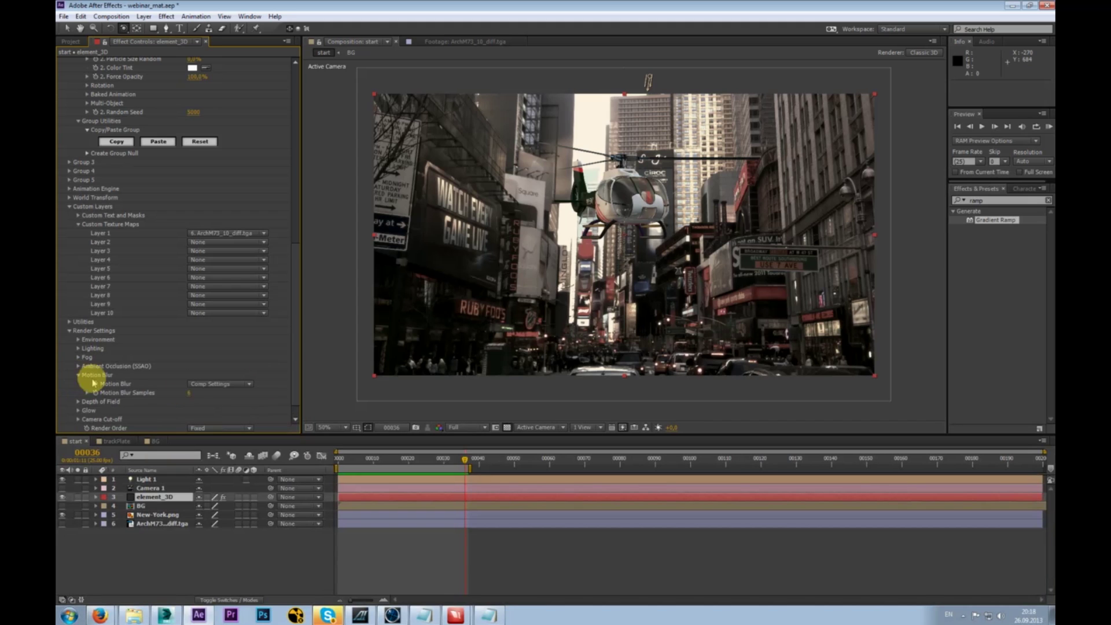
{"action": "scroll", "coordinate": [209, 392], "scroll_direction": "down", "scroll_amount": 1}
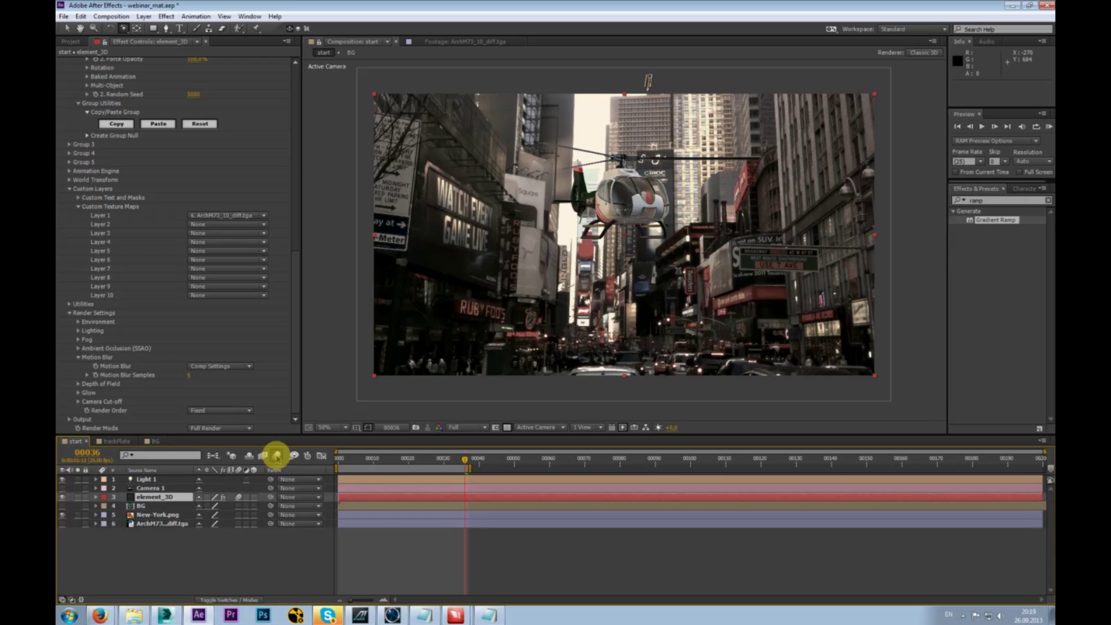
{"action": "left_click", "coordinate": [277, 457]}
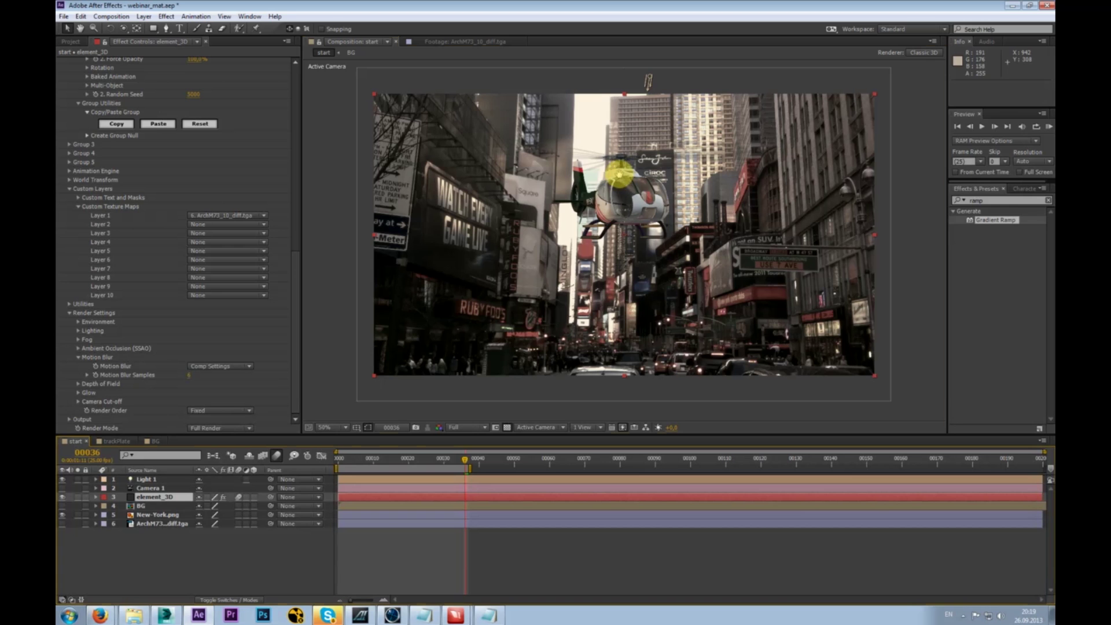
{"action": "scroll", "coordinate": [607, 169], "scroll_direction": "up", "scroll_amount": 2}
{"action": "left_click_drag", "start_coordinate": [597, 201], "coordinate": [599, 234]}
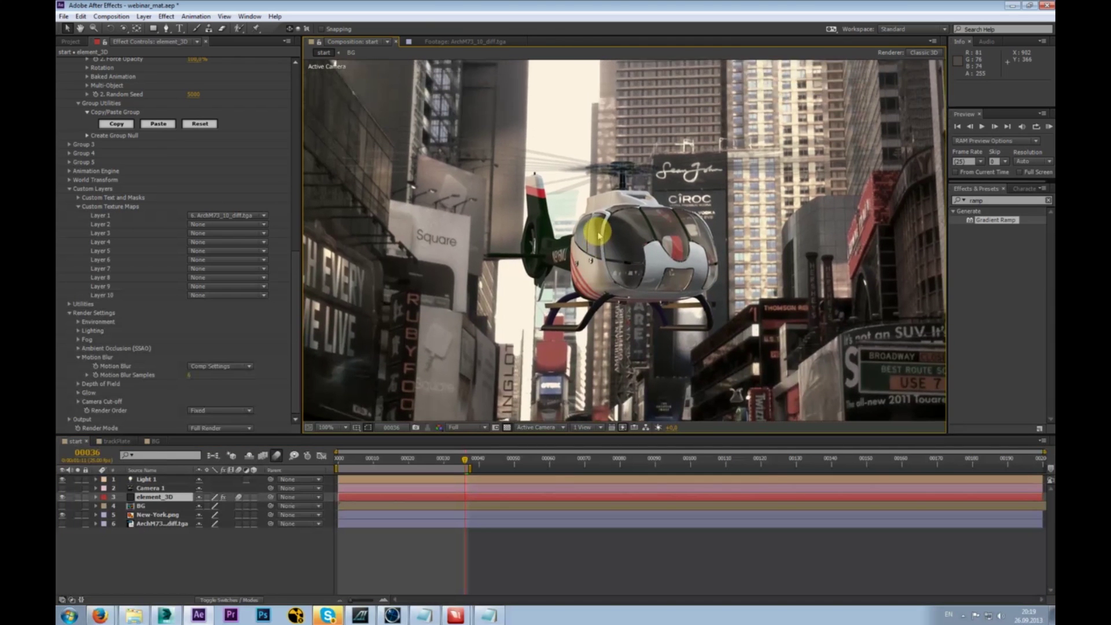
{"action": "left_click", "coordinate": [62, 514]}
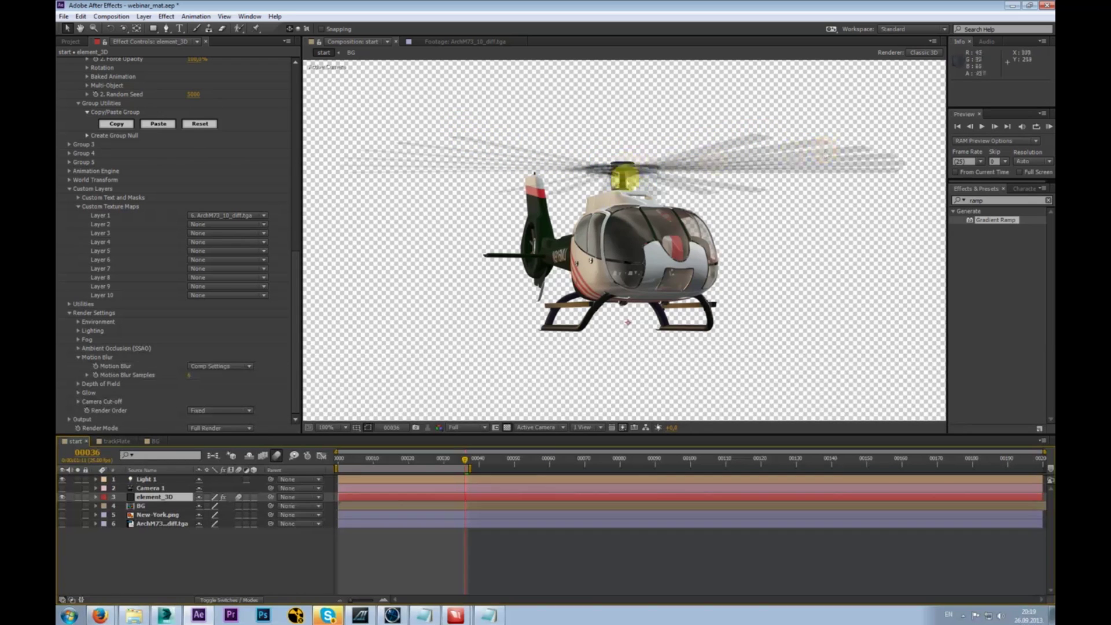
- Examine the composition's advanced motion blur settings, including Samples Per Frame, and close them without changes
{"action": "key", "text": "ctrl+k"}
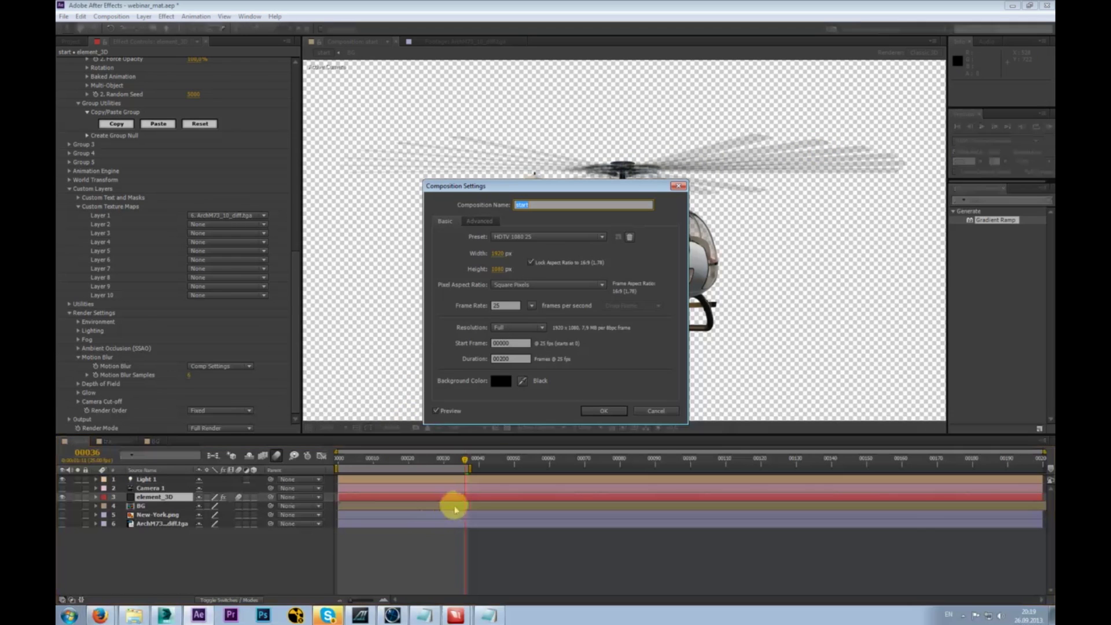
{"action": "left_click", "coordinate": [479, 218]}
{"action": "left_click_drag", "start_coordinate": [536, 183], "coordinate": [782, 128]}
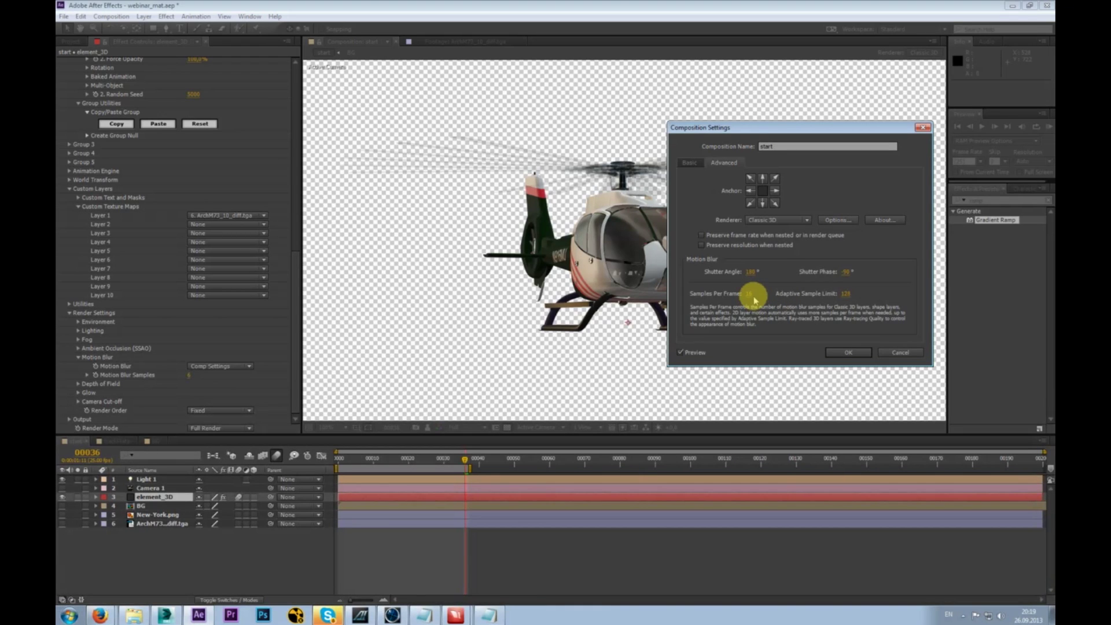
{"action": "left_click", "coordinate": [921, 128]}
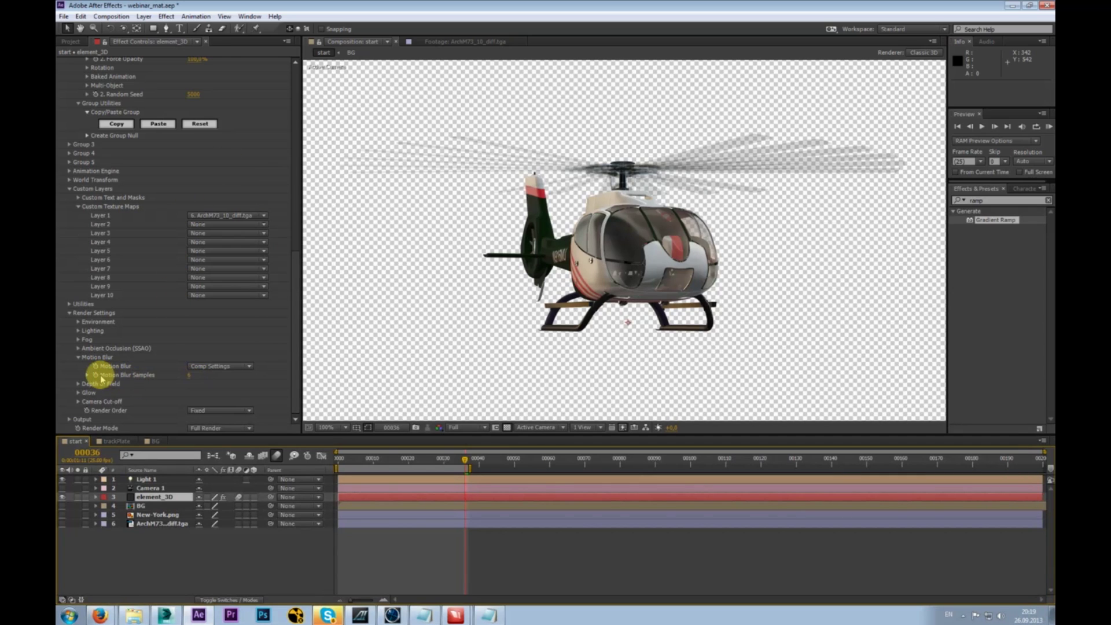
- Set Motion Blur Samples to 24 in the Element effect's render settings
{"action": "left_click", "coordinate": [191, 375]}
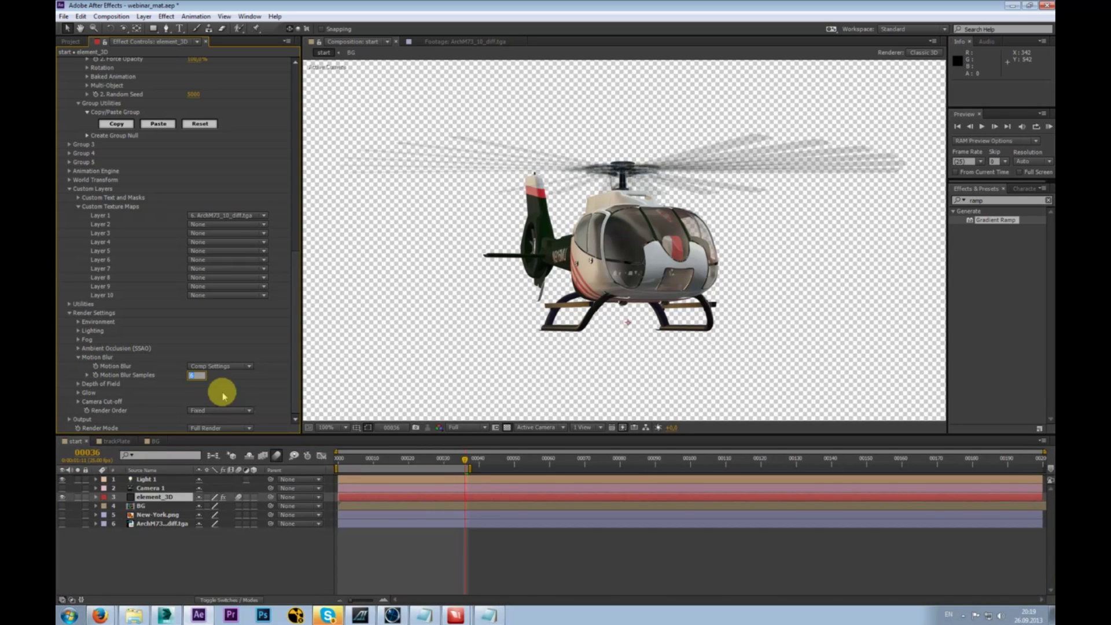
{"action": "type", "text": "24"}
{"action": "key", "text": "Return"}
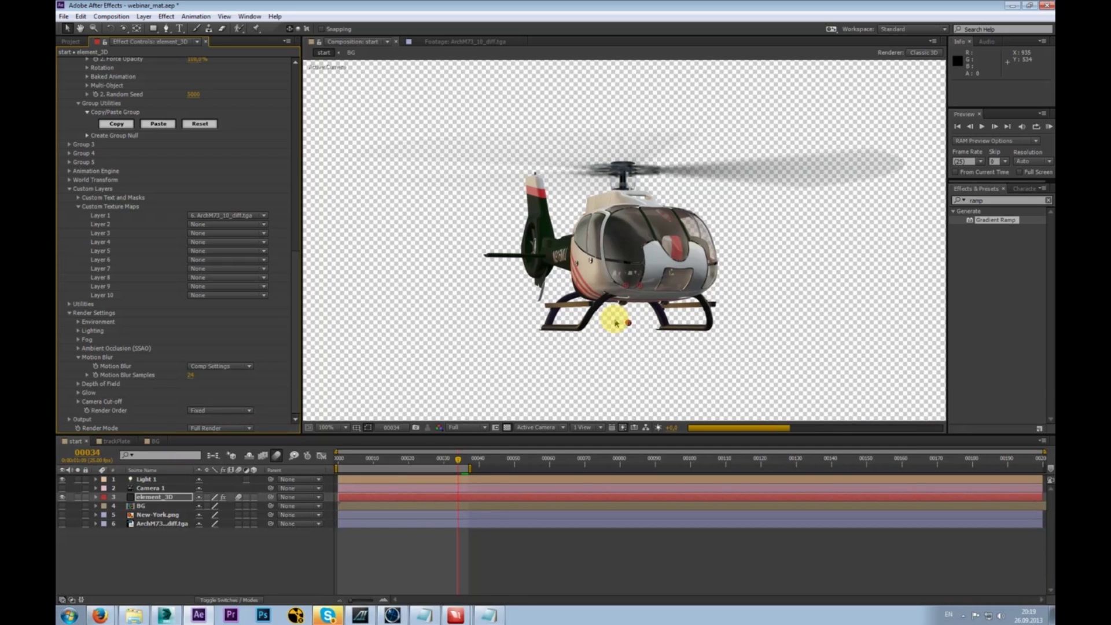
- Step back and forth through the frames between about 29 and 35 to examine the rotor's motion blur
{"action": "key", "text": "Page_Up"}
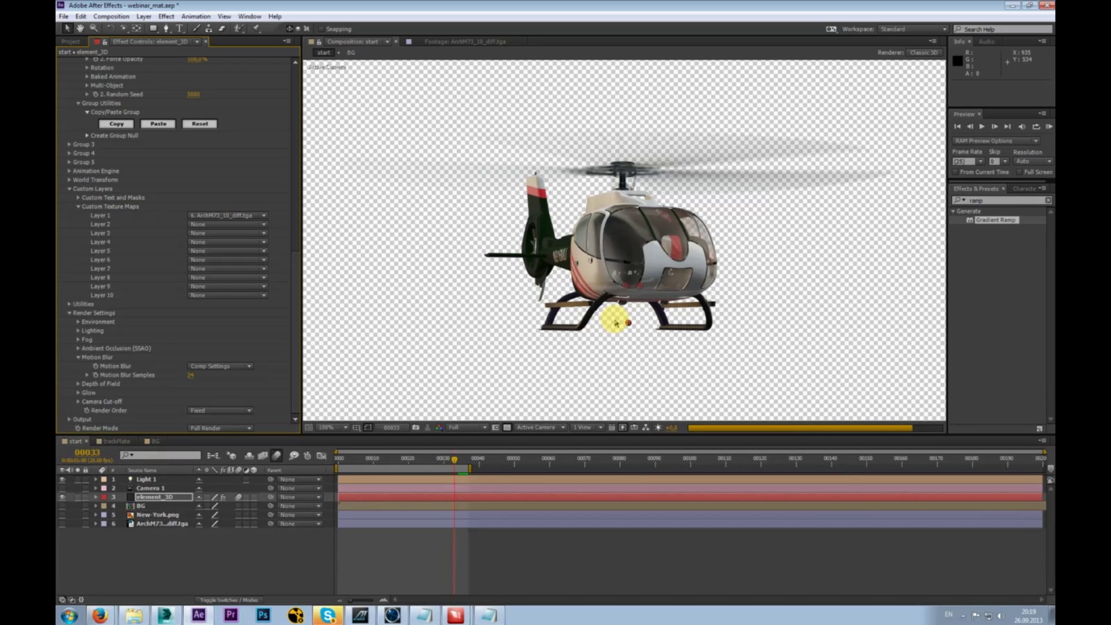
{"action": "key", "text": "Page_Up"}
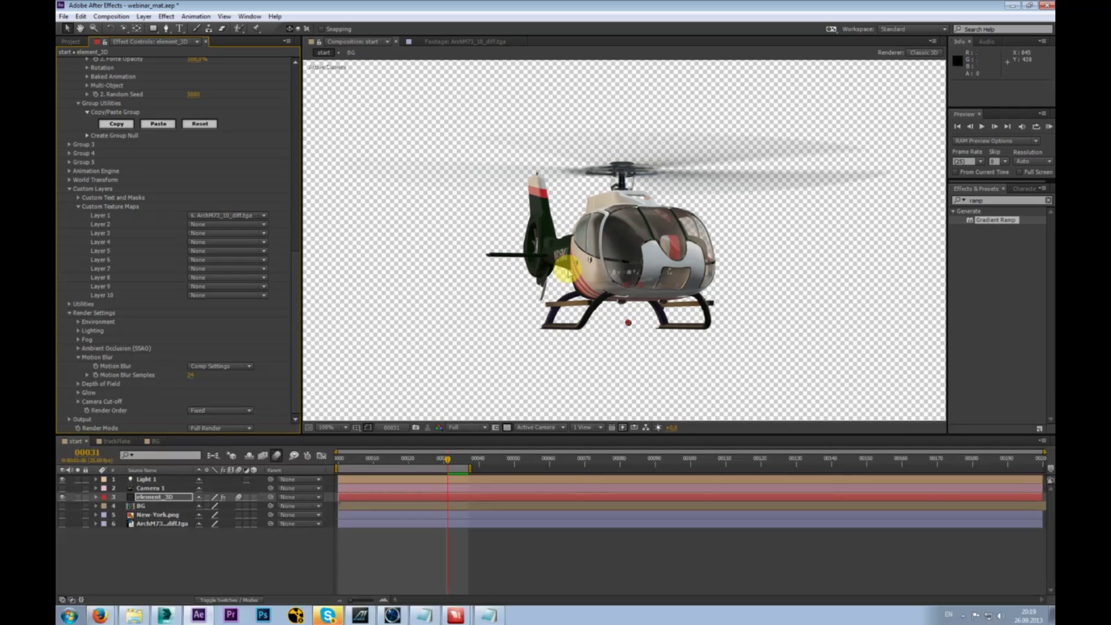
{"action": "key", "text": "Page_Down"}
{"action": "key", "text": "Page_Down"}
{"action": "key", "text": "Page_Down"}
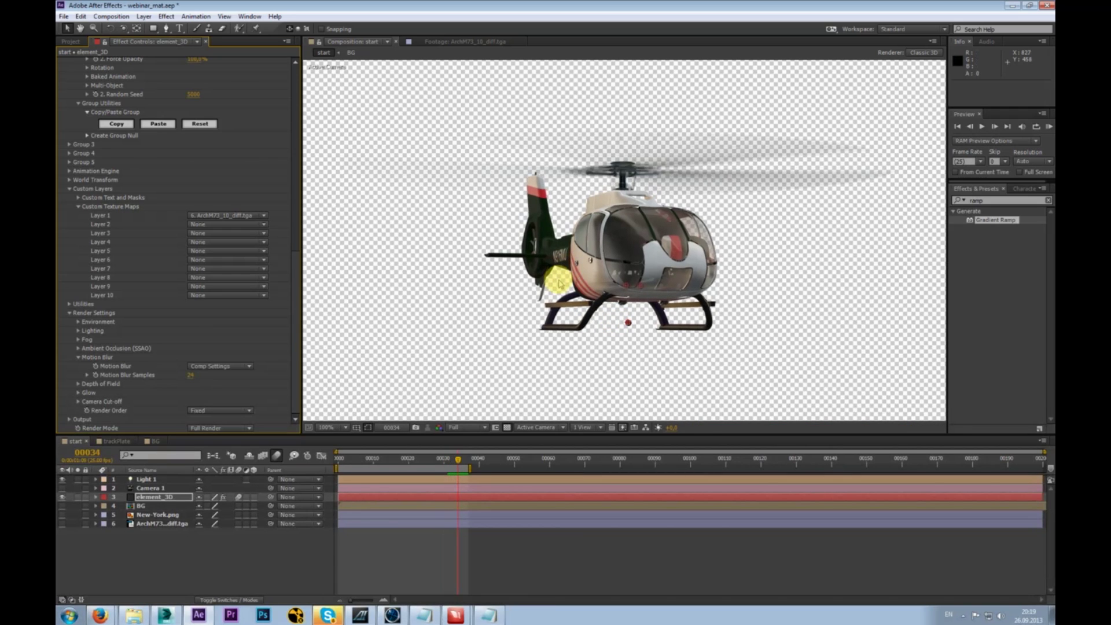
{"action": "key", "text": "Page_Down"}
{"action": "key", "text": "Page_Up"}
{"action": "key", "text": "Page_Up"}
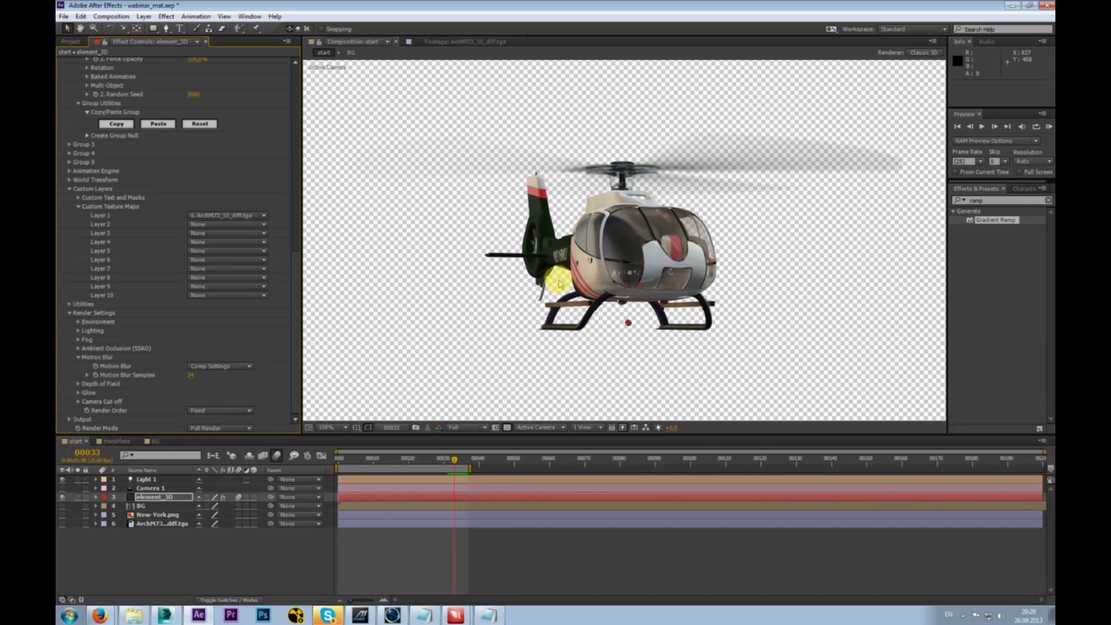
{"action": "key", "text": "Page_Down"}
{"action": "key", "text": "Page_Down"}
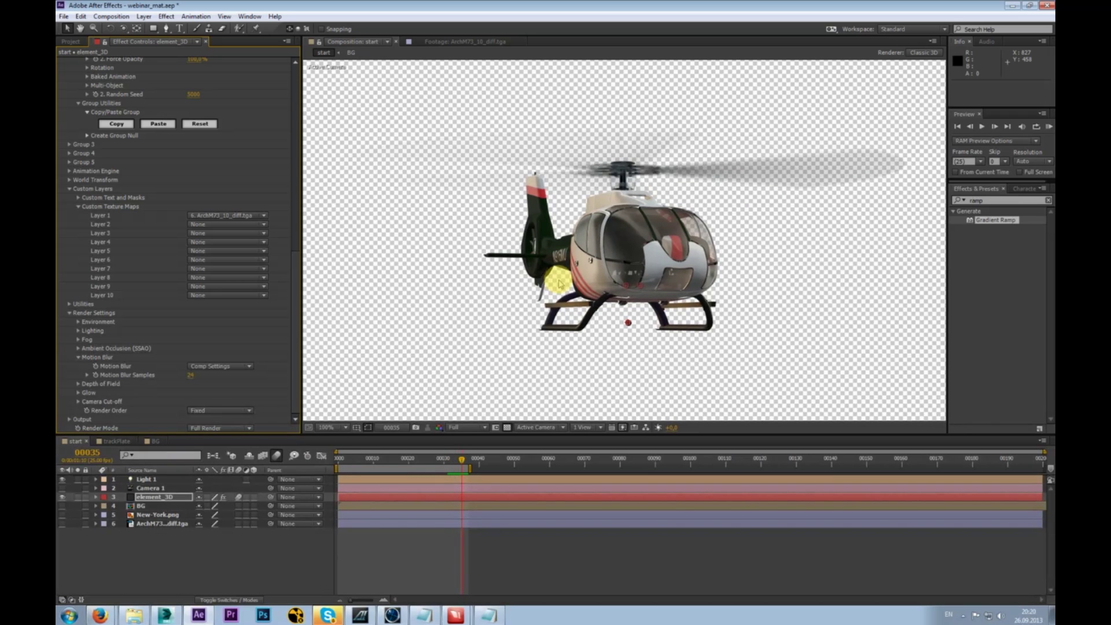
{"action": "key", "text": "Page_Up"}
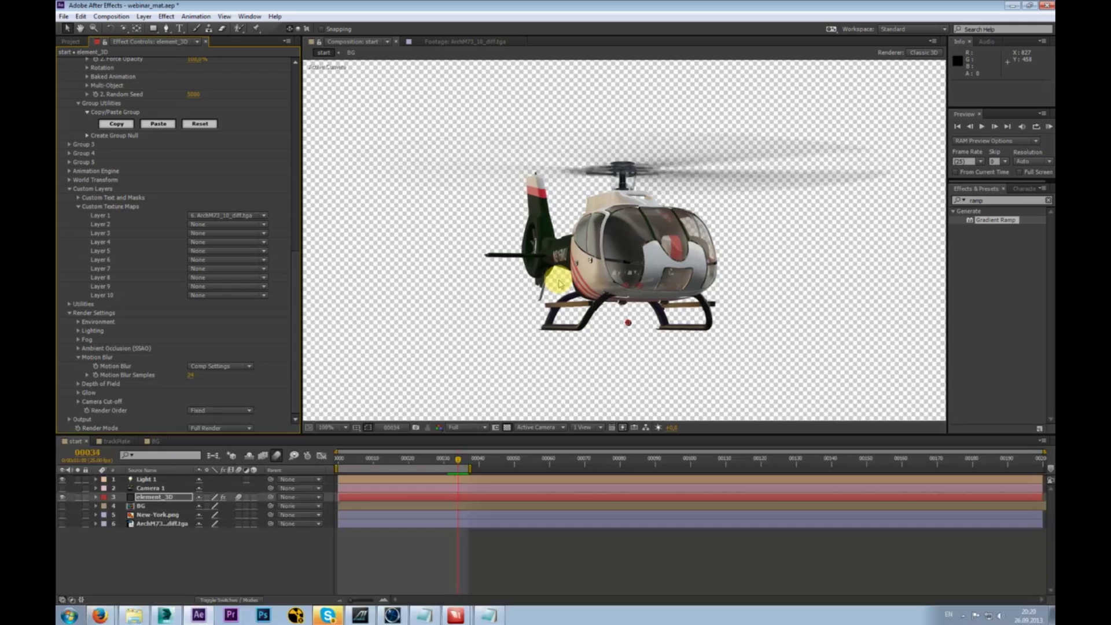
{"action": "key", "text": "Page_Up"}
{"action": "key", "text": "Page_Up"}
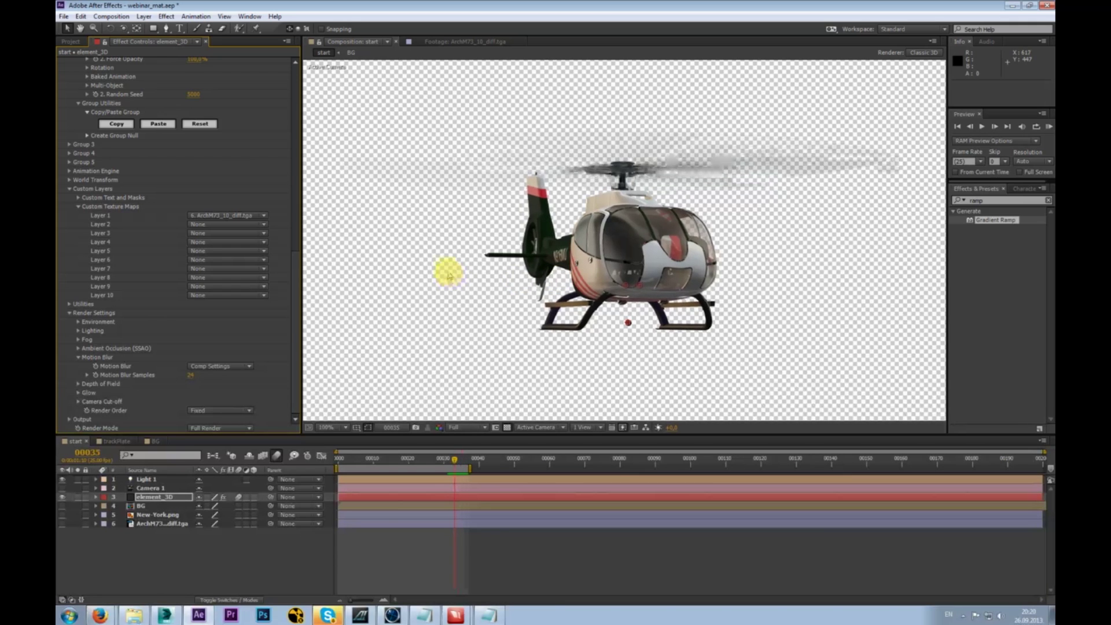
{"action": "key", "text": "Page_Up"}
{"action": "key", "text": "Page_Up"}
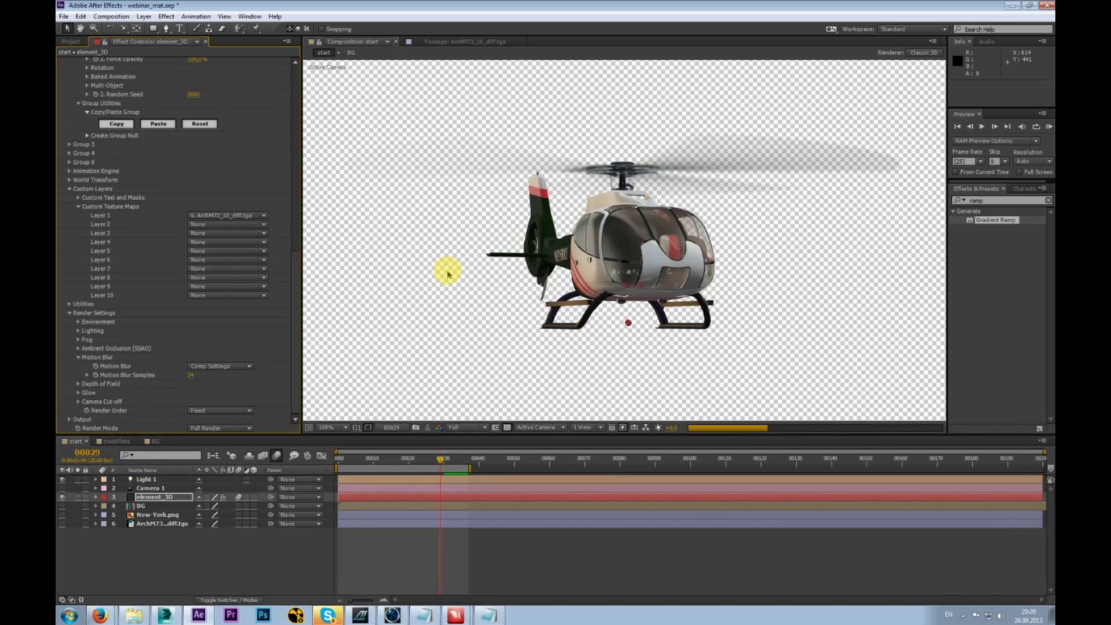
{"action": "key", "text": "Page_Down"}
{"action": "key", "text": "Page_Down"}
{"action": "key", "text": "Page_Down"}
{"action": "key", "text": "Page_Down"}
{"action": "key", "text": "Page_Up"}
{"action": "key", "text": "Page_Up"}
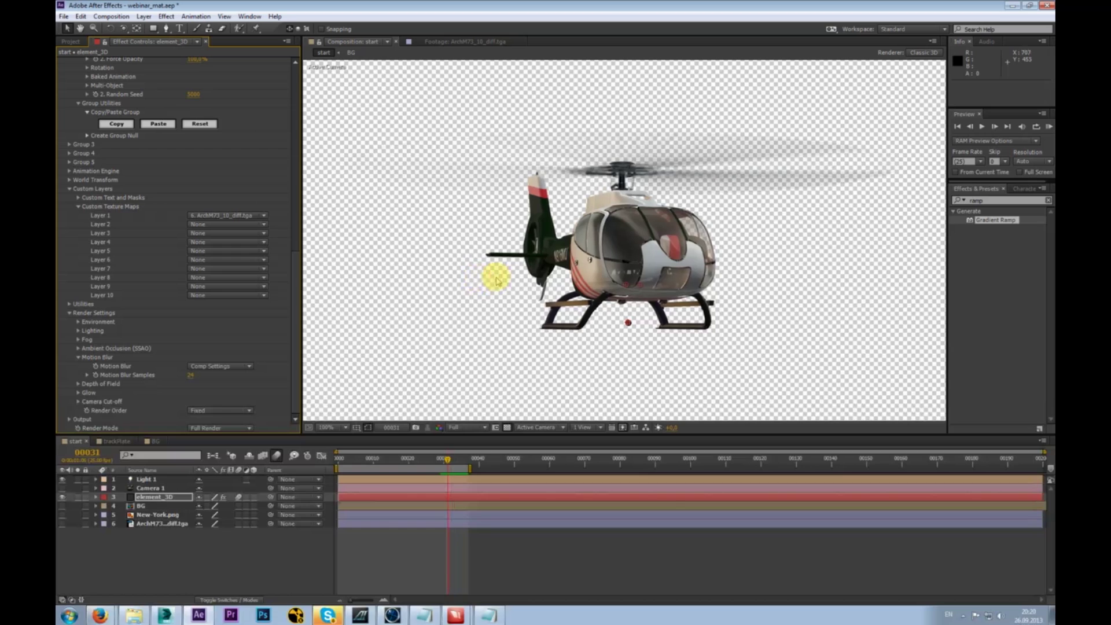
{"action": "key", "text": "Page_Down"}
{"action": "key", "text": "Page_Down"}
{"action": "key", "text": "Page_Down"}
{"action": "key", "text": "Page_Down"}
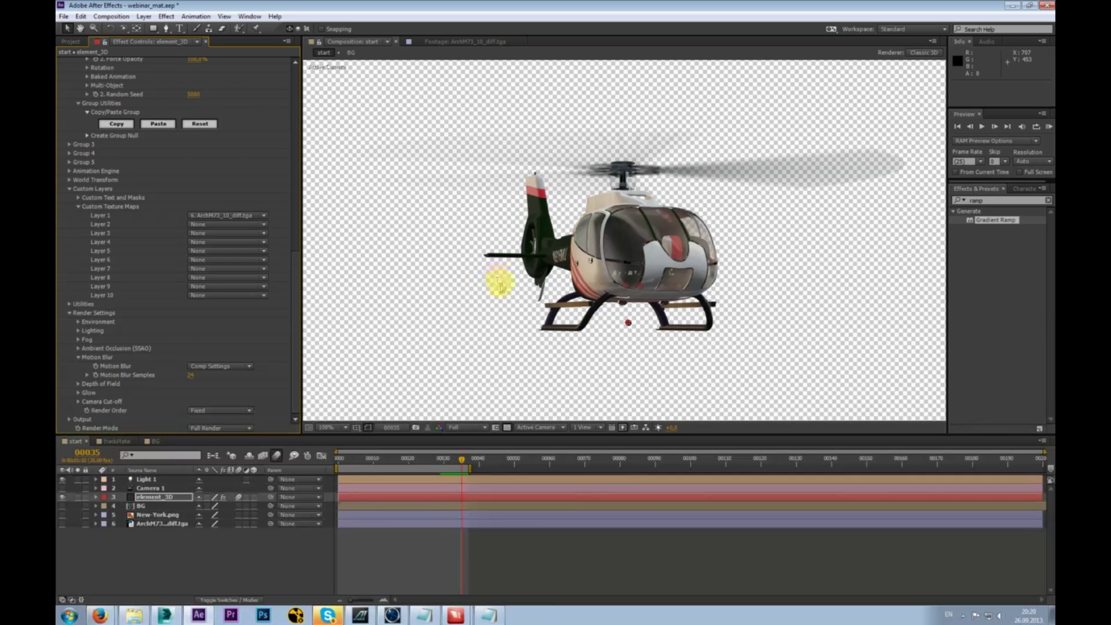
{"action": "key", "text": "Page_Up"}
{"action": "key", "text": "Page_Up"}
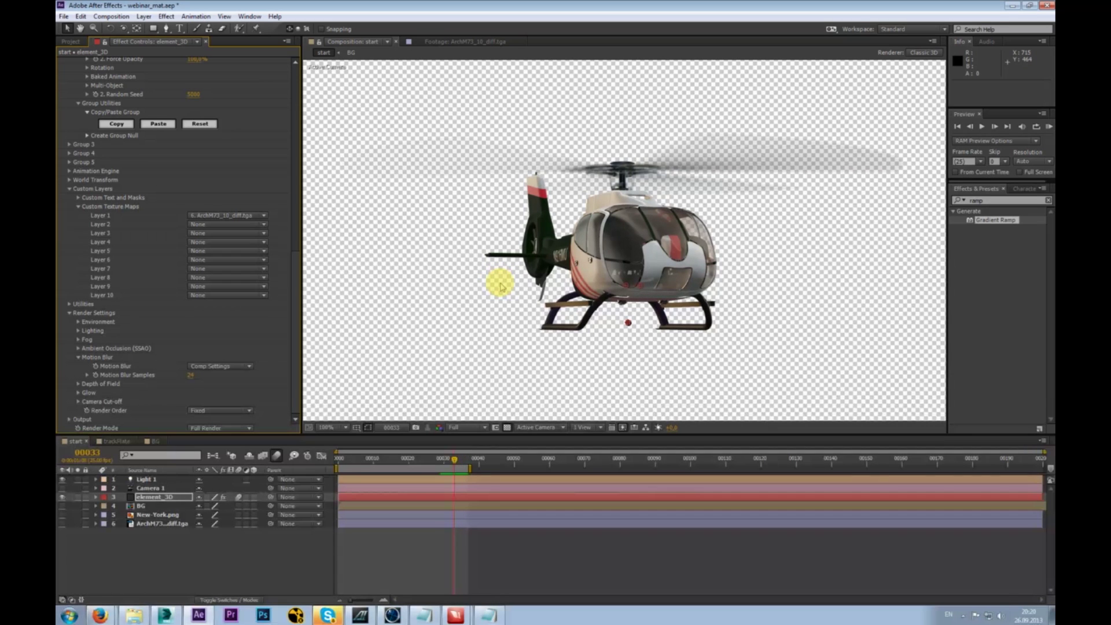
- Show the New-York.png layer again, view the whole frame, and scrub to frame 25 to check the blurred helicopter against it
{"action": "left_click", "coordinate": [70, 312]}
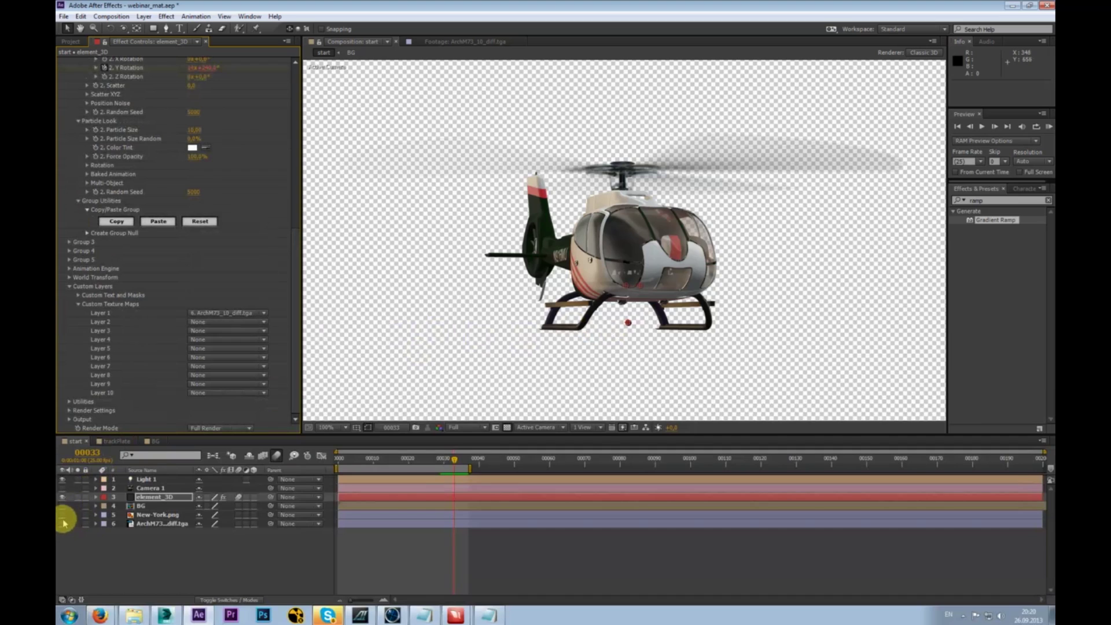
{"action": "left_click", "coordinate": [62, 514]}
{"action": "middle_click_drag", "start_coordinate": [616, 289], "coordinate": [612, 247]}
{"action": "scroll", "coordinate": [612, 248], "scroll_direction": "down", "scroll_amount": 2}
{"action": "left_click_drag", "start_coordinate": [455, 458], "coordinate": [426, 472]}
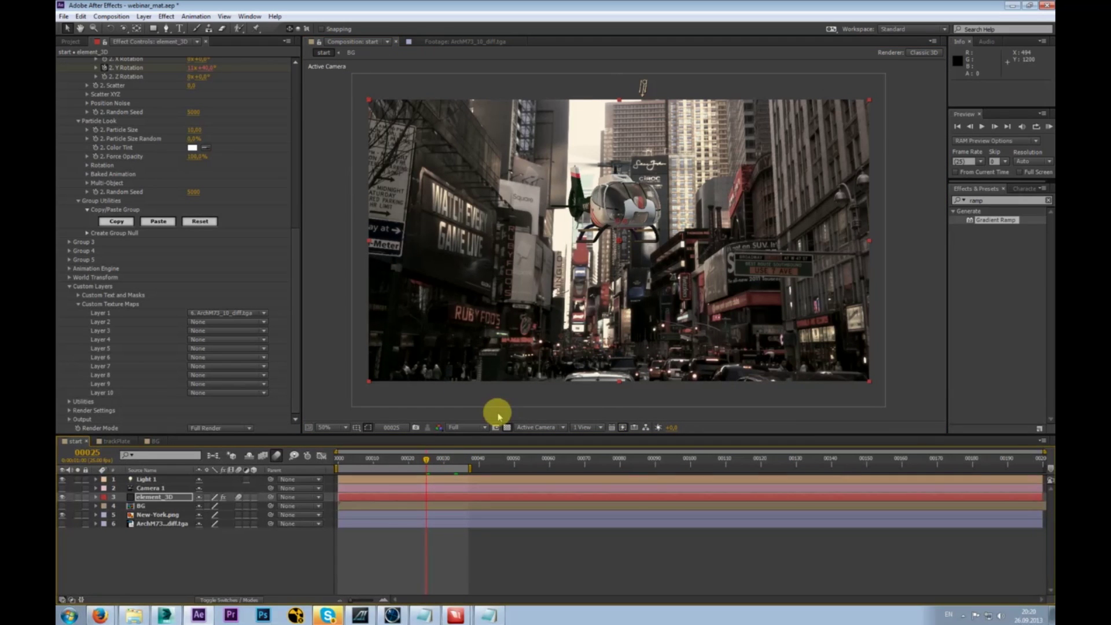
- Expand the Element effect's Render Settings on element_3D, review the Motion Blur group and collapse it
{"action": "left_click", "coordinate": [71, 410]}
{"action": "scroll", "coordinate": [144, 377], "scroll_direction": "down", "scroll_amount": 5}
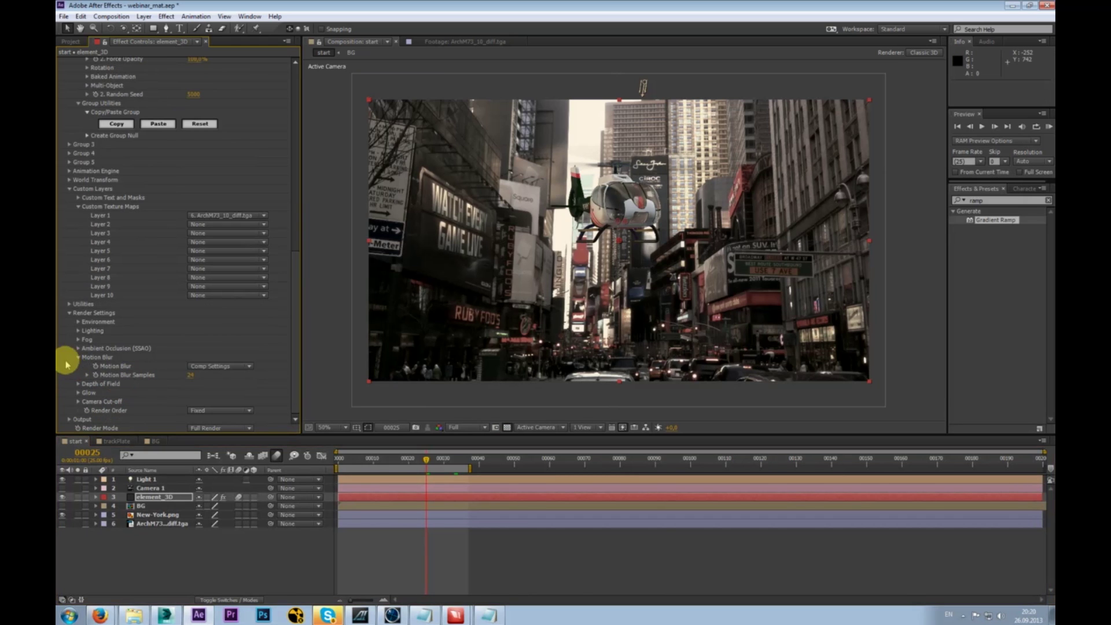
{"action": "left_click", "coordinate": [78, 357]}
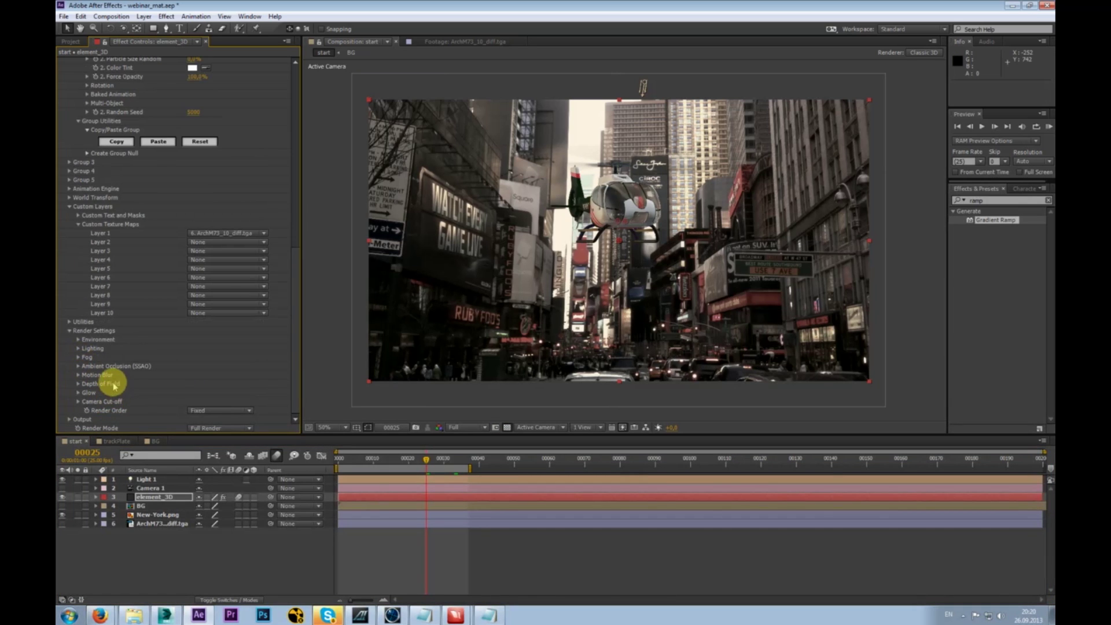
- Create a new two-node camera named mainCam with the 35mm preset and depth of field enabled
{"action": "left_click", "coordinate": [196, 556]}
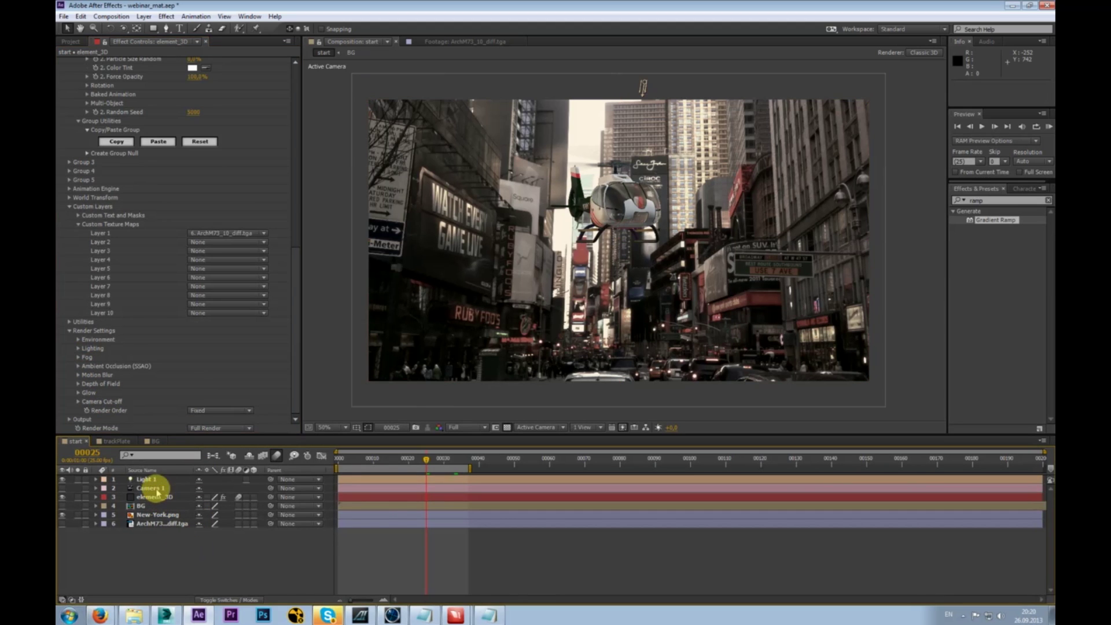
{"action": "left_click", "coordinate": [146, 488]}
{"action": "right_click", "coordinate": [190, 543]}
{"action": "mouse_move", "coordinate": [249, 432]}
{"action": "left_click", "coordinate": [375, 479]}
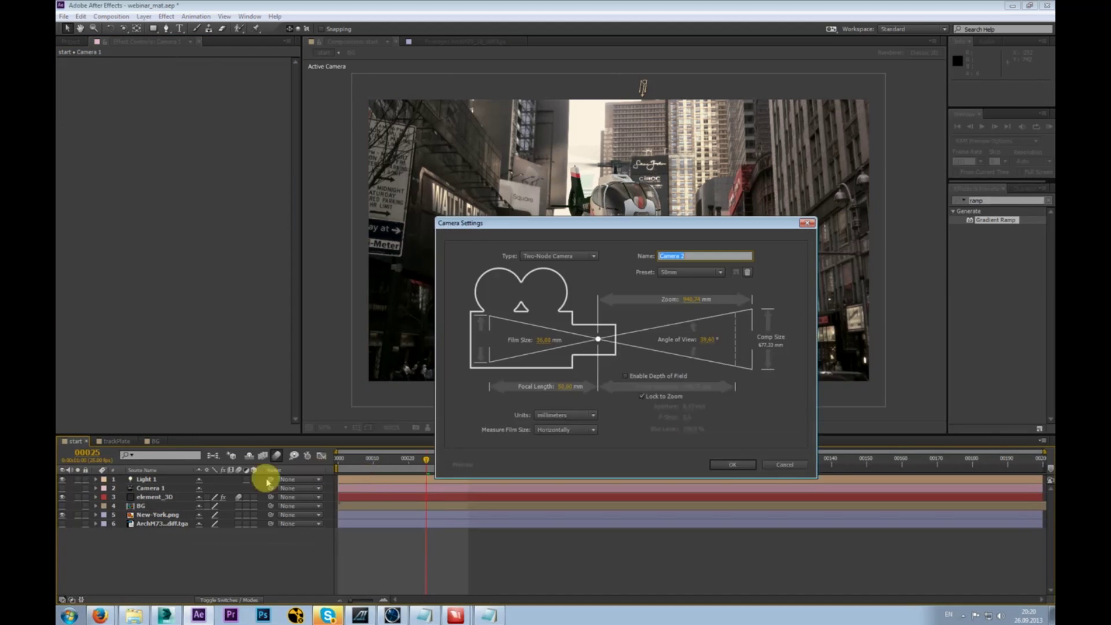
{"action": "left_click", "coordinate": [702, 283]}
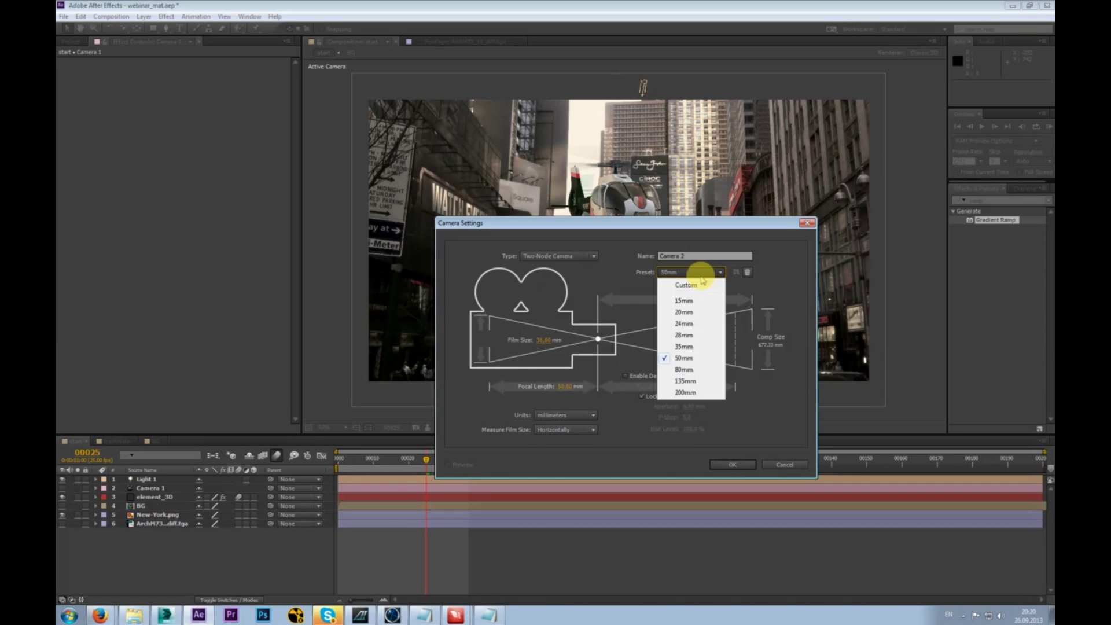
{"action": "left_click", "coordinate": [697, 335]}
{"action": "left_click", "coordinate": [696, 257]}
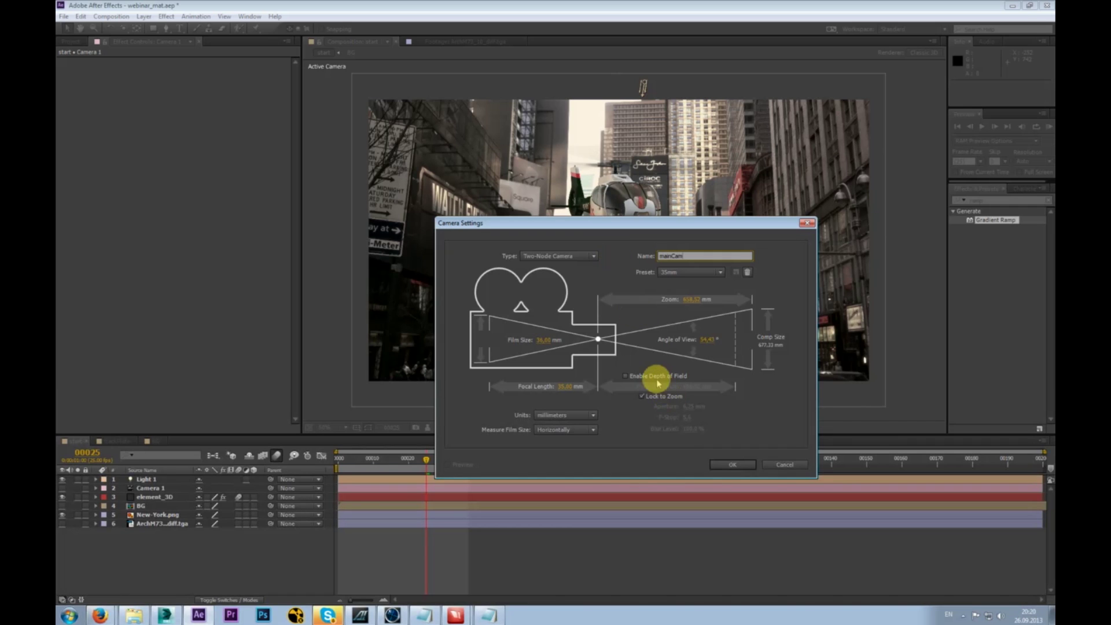
{"action": "left_click", "coordinate": [731, 464]}
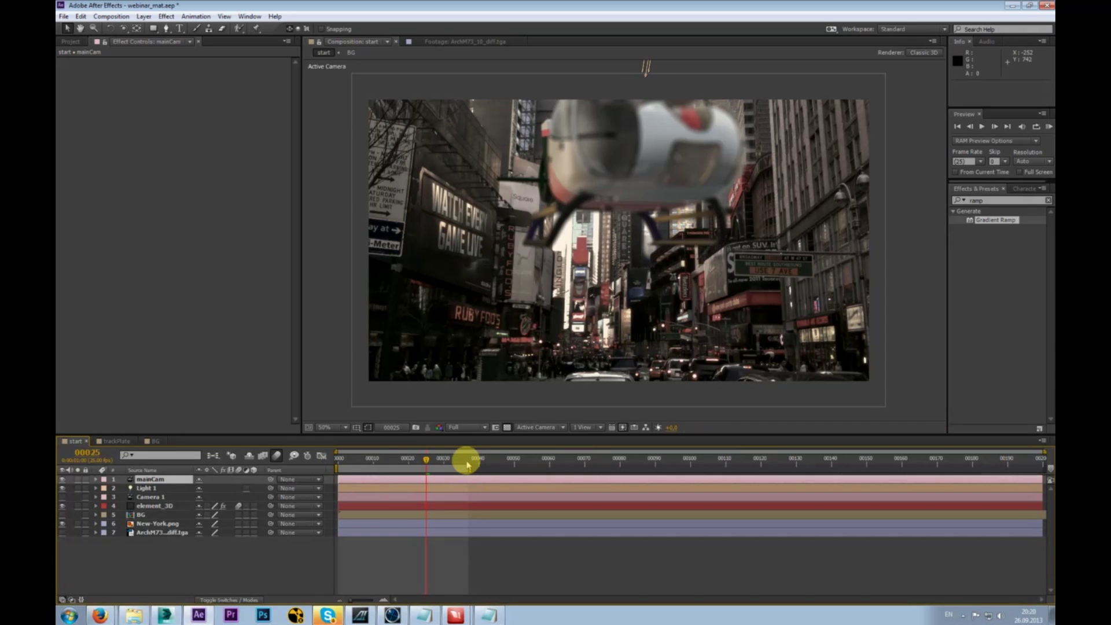
- Dolly mainCam back to a Z position of about -2450.7 at frame 199 so the whole helicopter is in view
{"action": "left_click", "coordinate": [152, 479]}
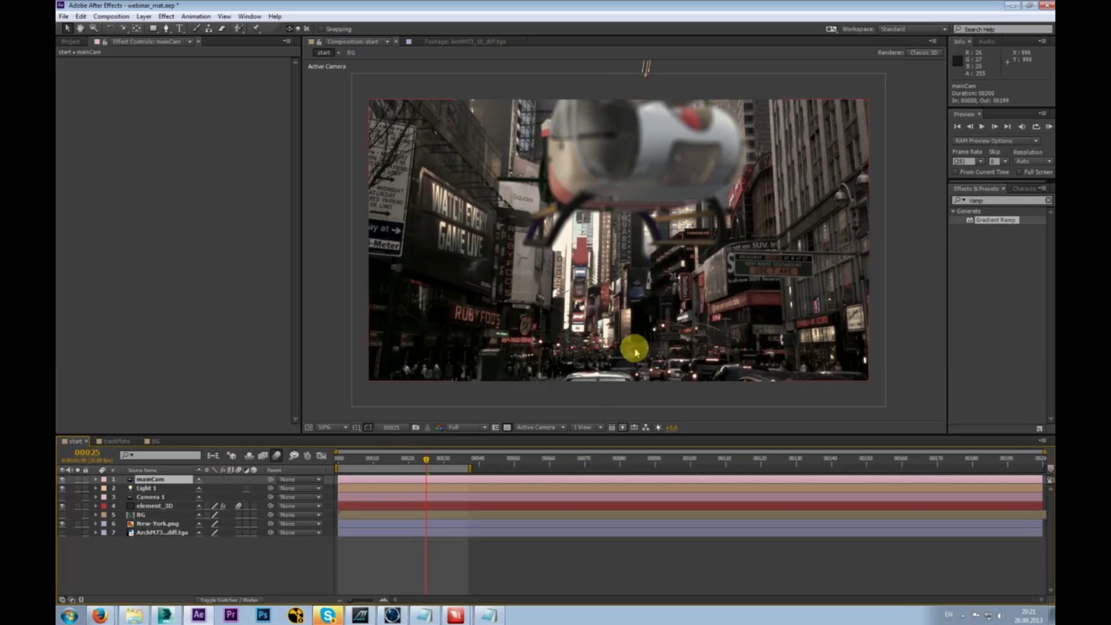
{"action": "key", "text": "c"}
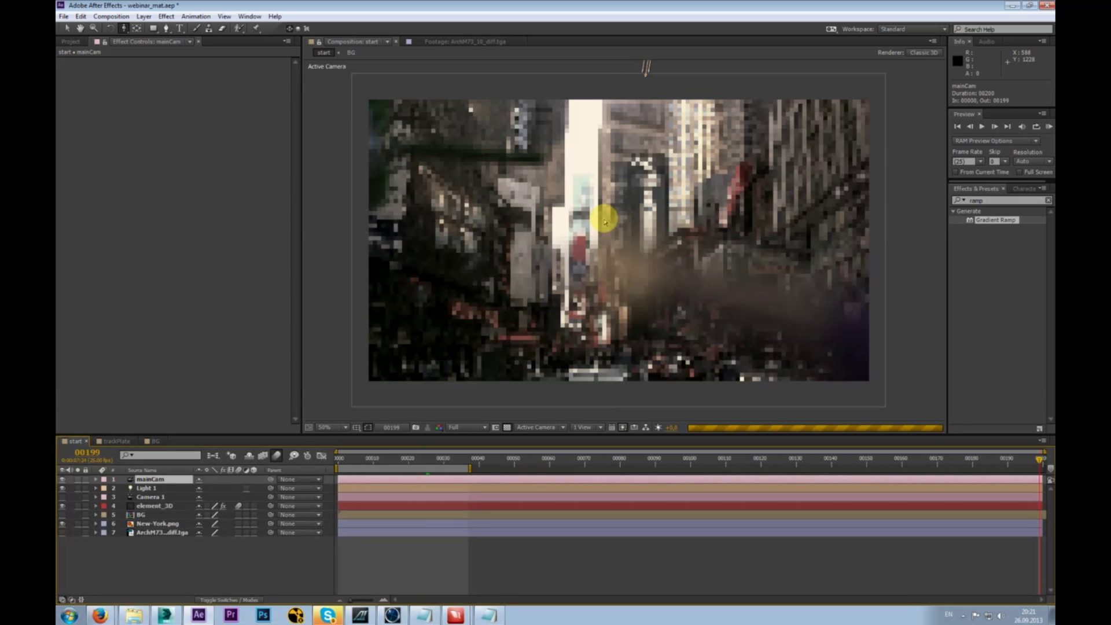
{"action": "left_click_drag", "start_coordinate": [601, 217], "coordinate": [620, 312]}
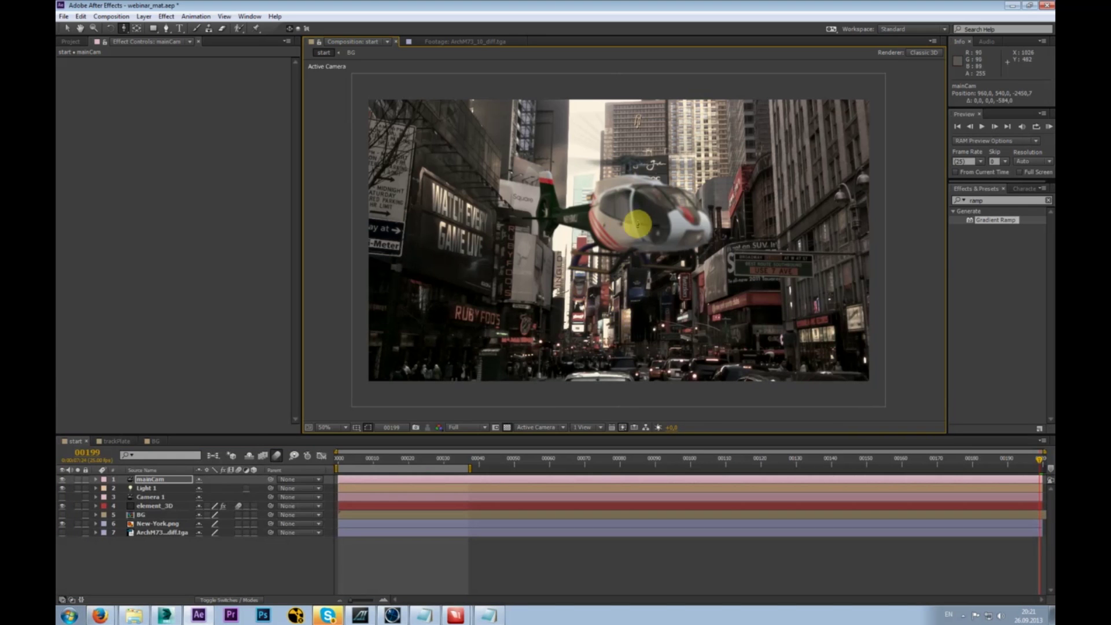
{"action": "key", "text": "v"}
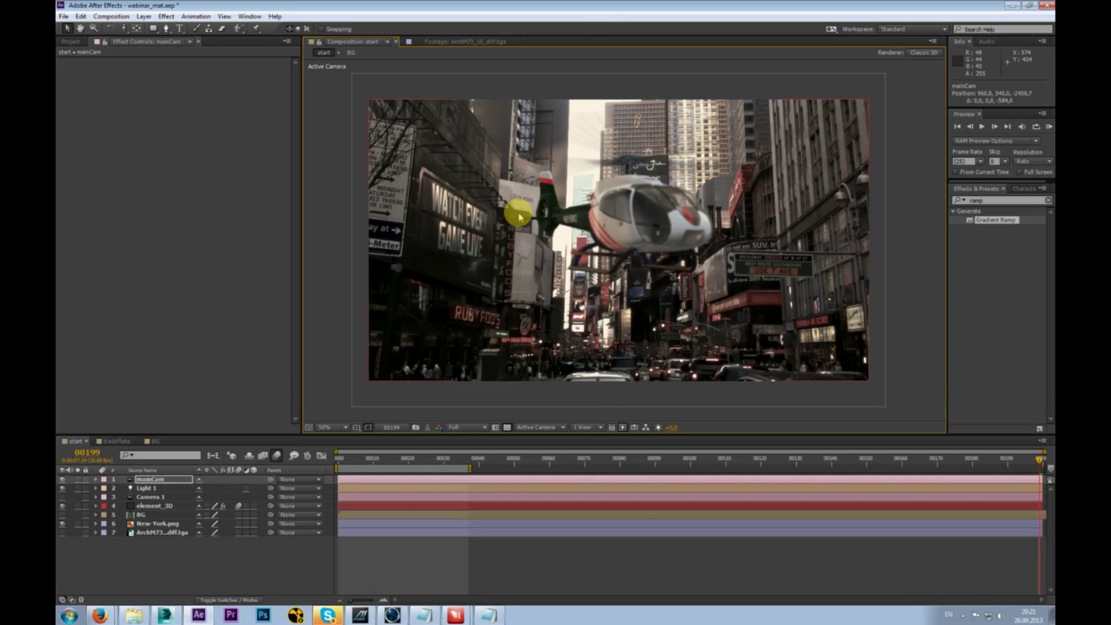
{"action": "key", "text": "alt+shift"}
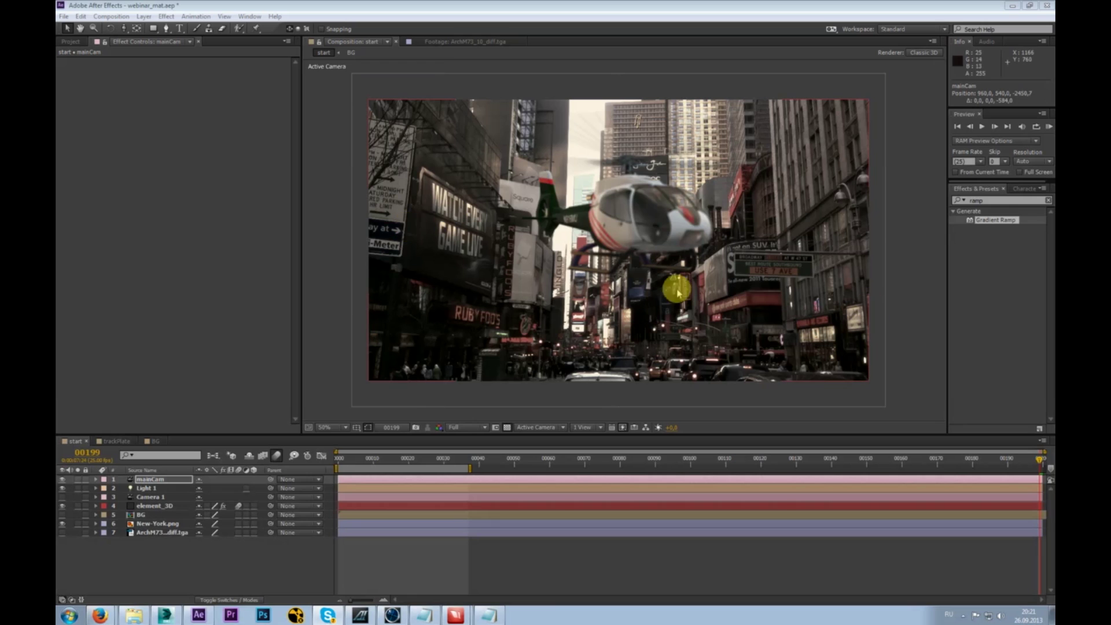
{"action": "left_click", "coordinate": [640, 7]}
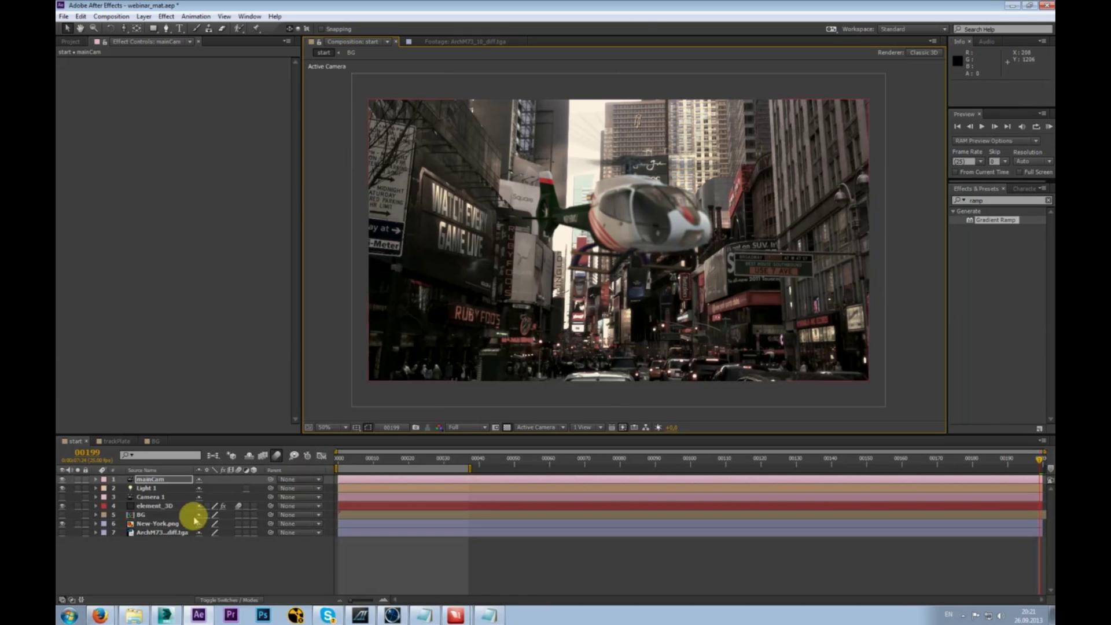
- Set mainCam's Focus Distance to 1000 pixels in its camera options and check the helicopter's blur up close
{"action": "left_click", "coordinate": [108, 480]}
{"action": "left_click", "coordinate": [95, 479]}
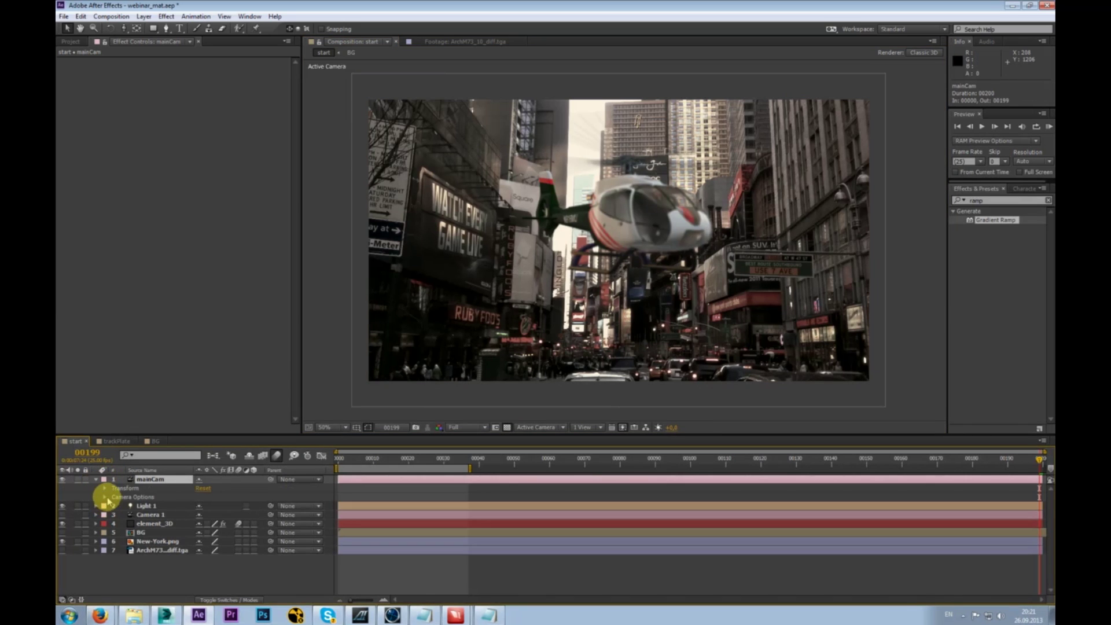
{"action": "left_click", "coordinate": [104, 497]}
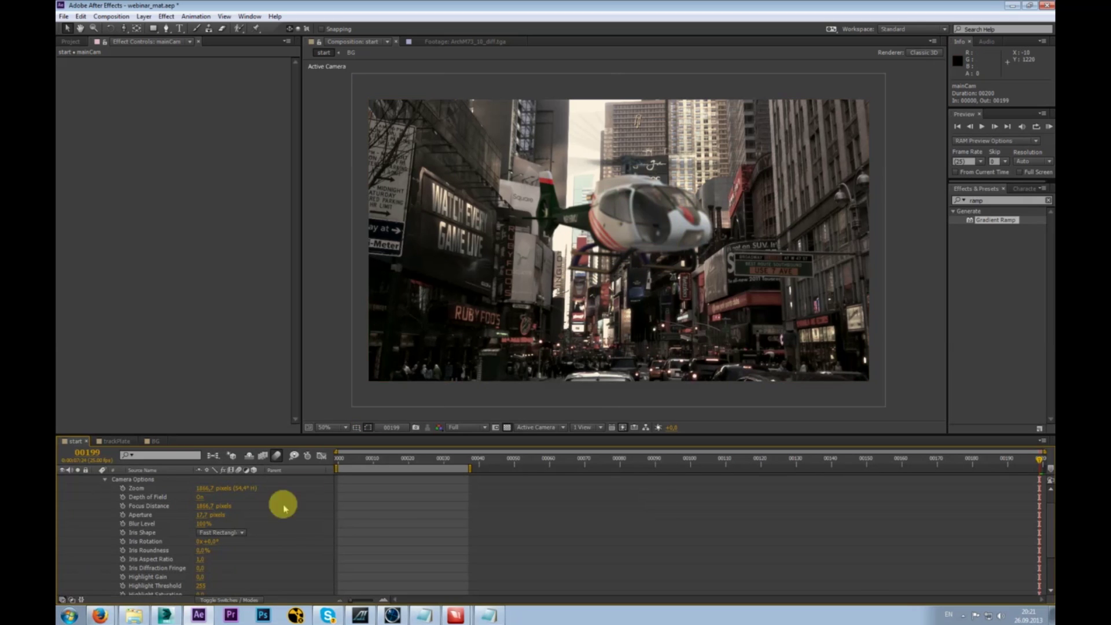
{"action": "left_click", "coordinate": [206, 507]}
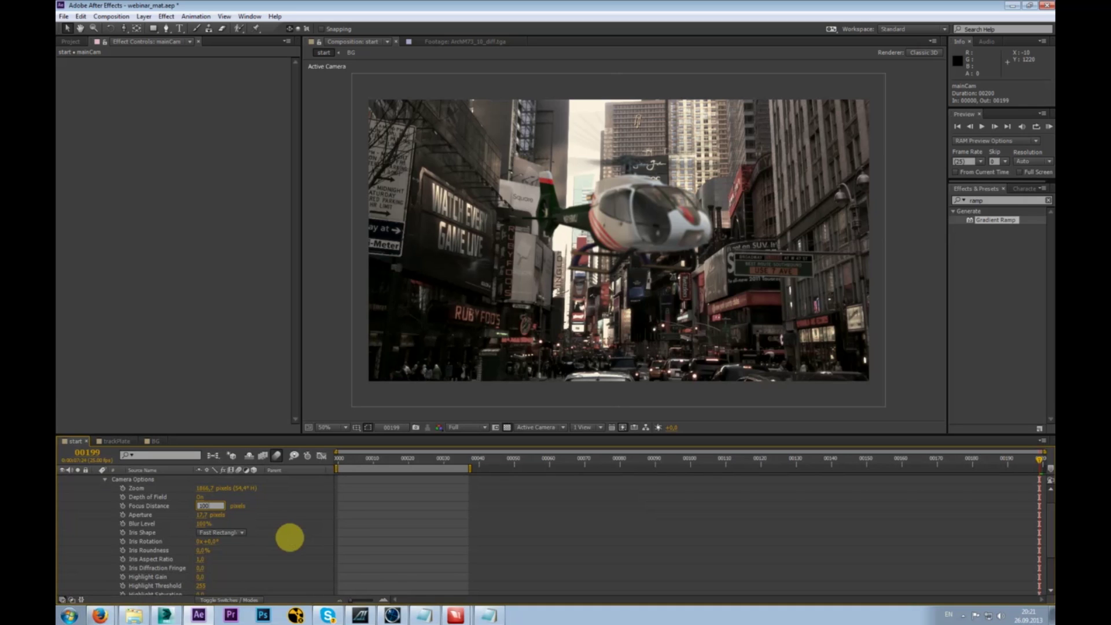
{"action": "key", "text": "Return"}
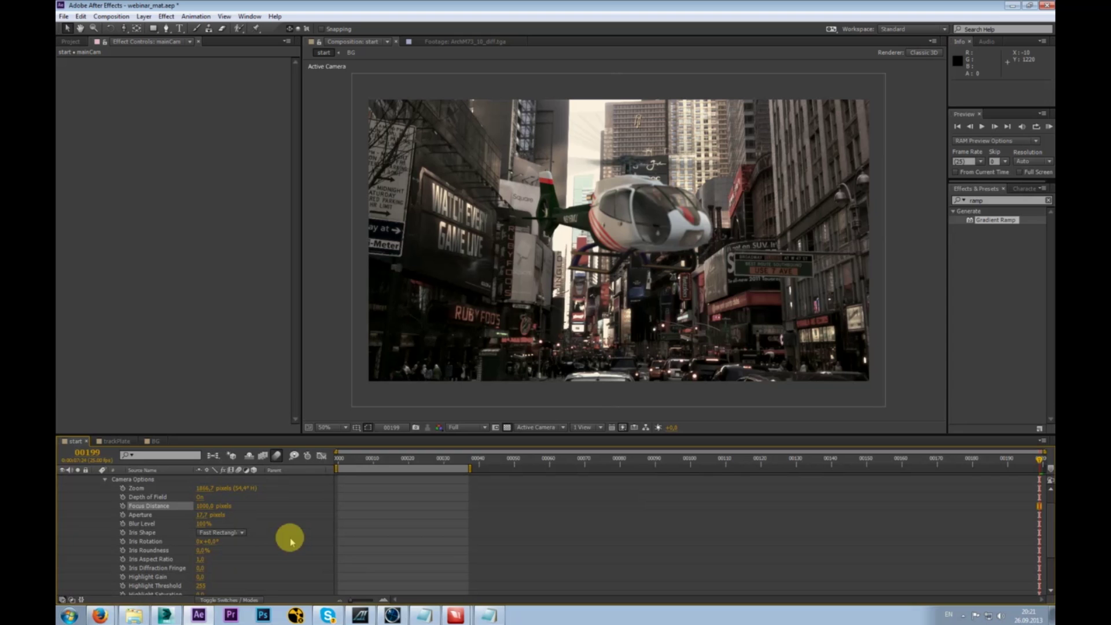
{"action": "key", "text": "slash"}
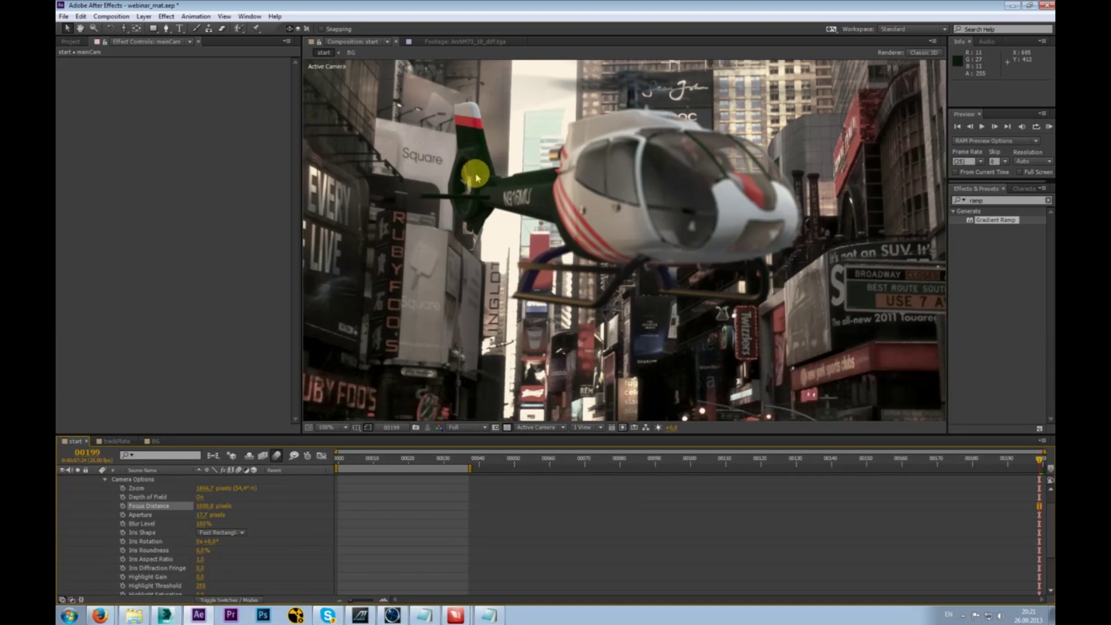
{"action": "key", "text": "comma"}
{"action": "scroll", "coordinate": [144, 503], "scroll_direction": "up", "scroll_amount": 1}
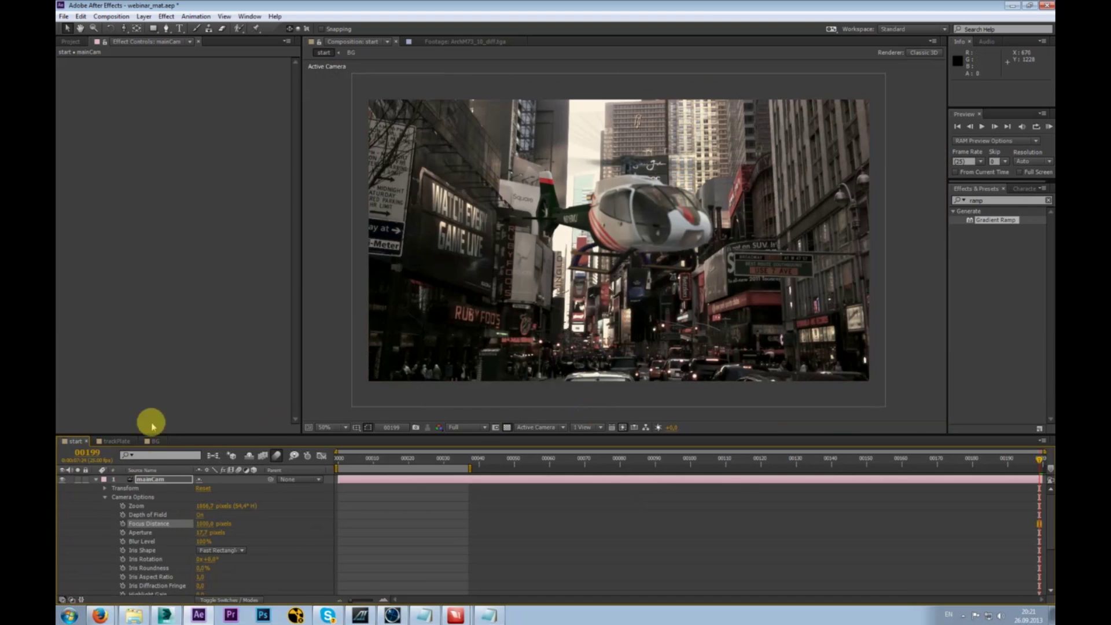
- Set the DOF Mode of element_3D's Element effect to Focus Indicator in its Depth of Field render settings
{"action": "scroll", "coordinate": [184, 520], "scroll_direction": "down", "scroll_amount": 3}
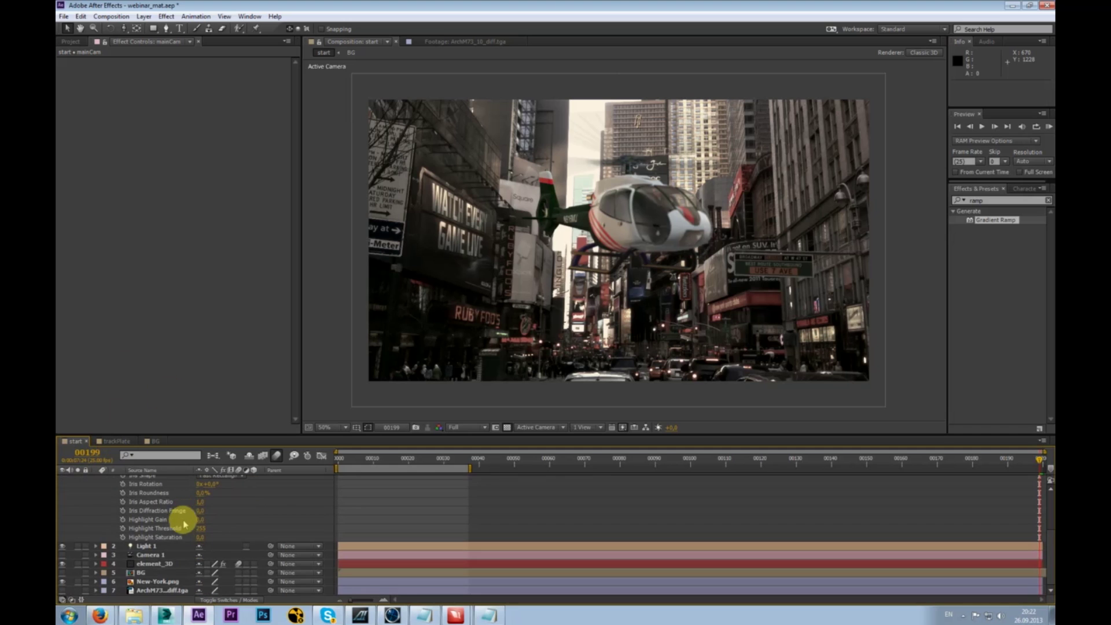
{"action": "left_click", "coordinate": [169, 562]}
{"action": "scroll", "coordinate": [137, 347], "scroll_direction": "down", "scroll_amount": 1}
{"action": "scroll", "coordinate": [141, 348], "scroll_direction": "down", "scroll_amount": 10}
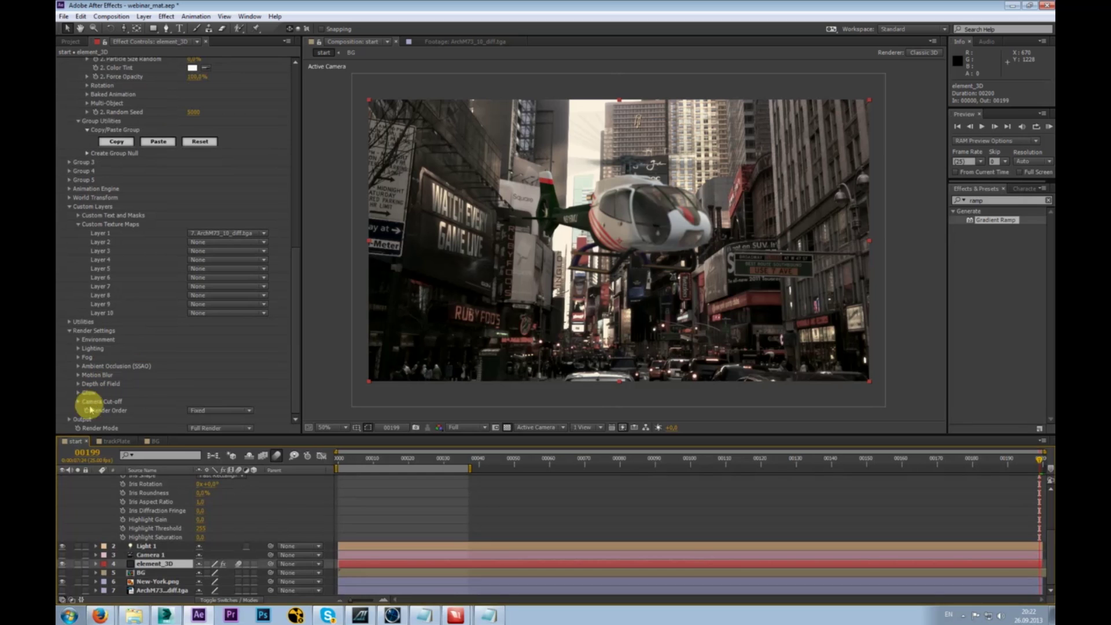
{"action": "left_click", "coordinate": [79, 384]}
{"action": "scroll", "coordinate": [163, 393], "scroll_direction": "down", "scroll_amount": 1}
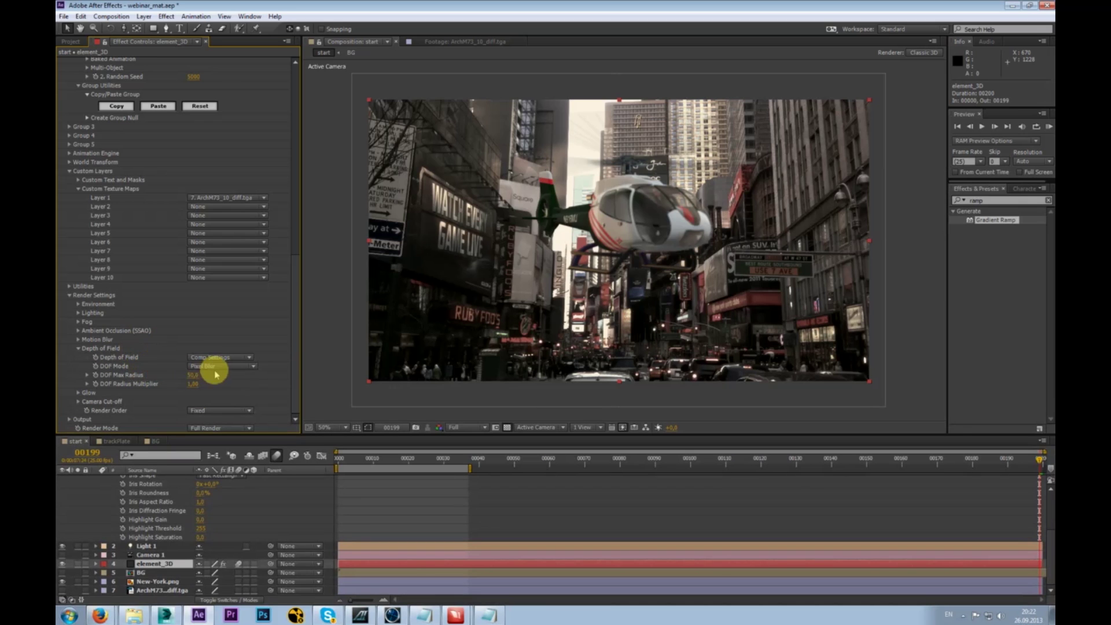
{"action": "left_click", "coordinate": [239, 366]}
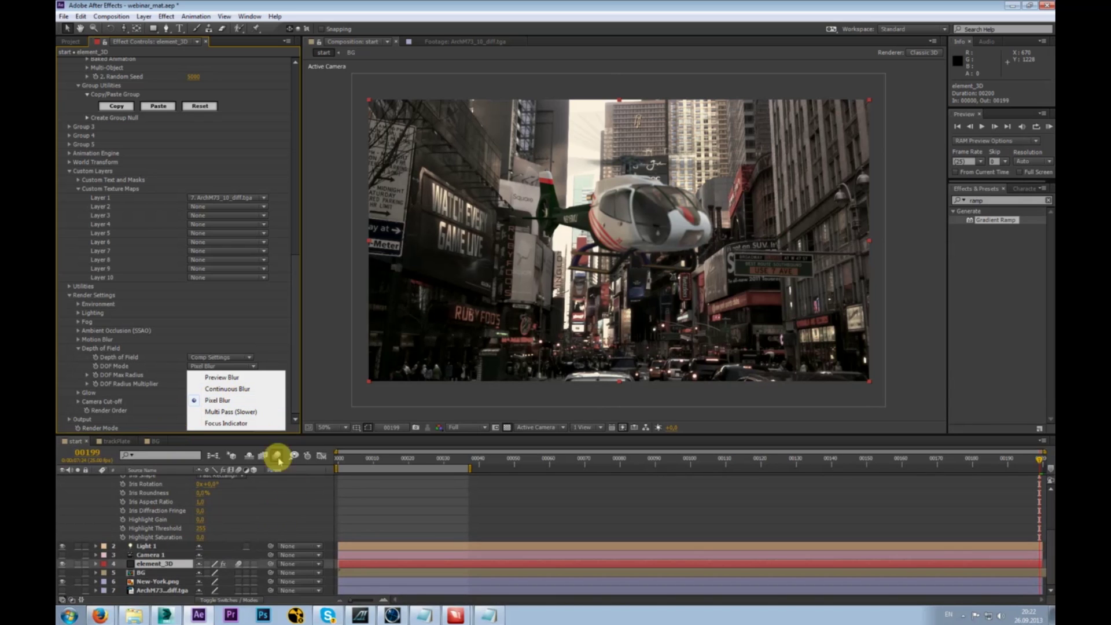
{"action": "left_click", "coordinate": [236, 423]}
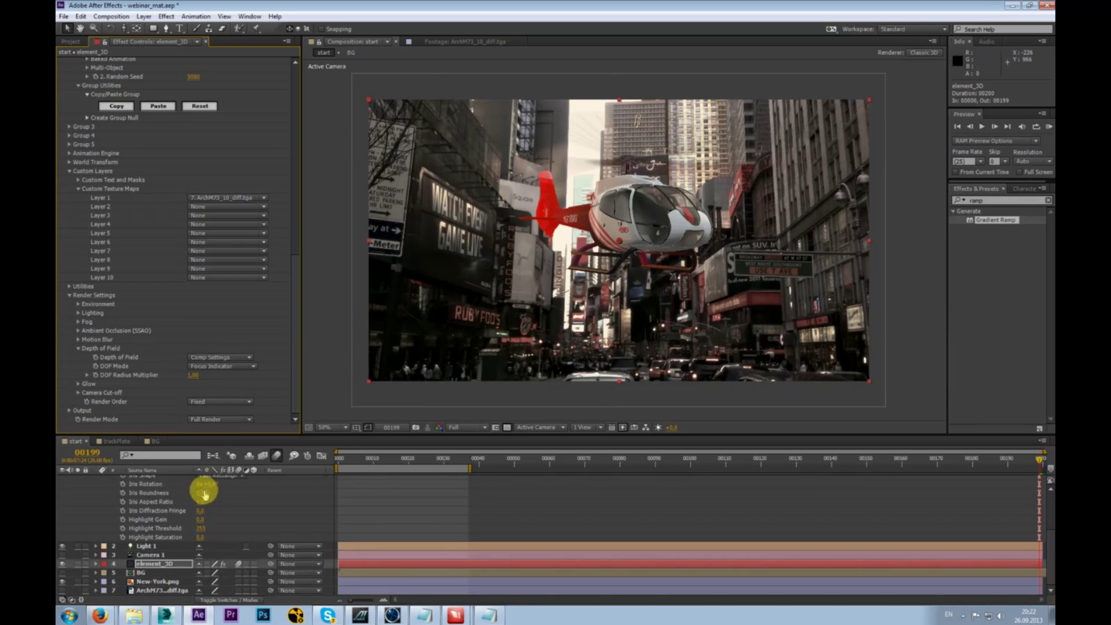
- Lower mainCam's Focus Distance in stages until the red focus indicator covers the helicopter's body, and collapse the camera's properties
{"action": "scroll", "coordinate": [217, 509], "scroll_direction": "up", "scroll_amount": 3}
{"action": "left_click", "coordinate": [205, 523]}
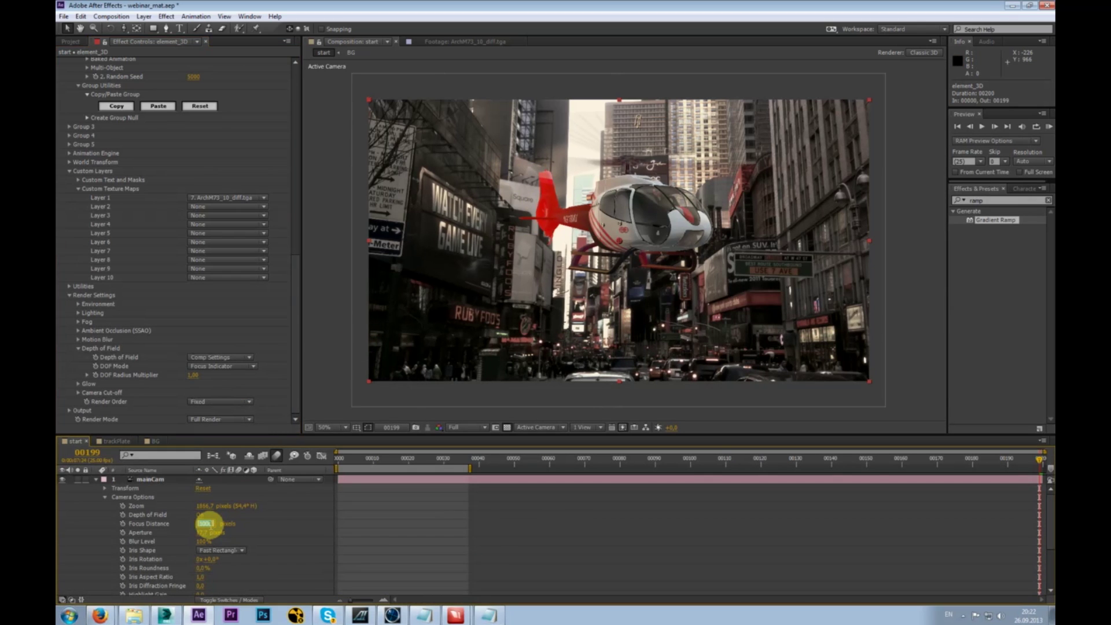
{"action": "key", "text": "Return"}
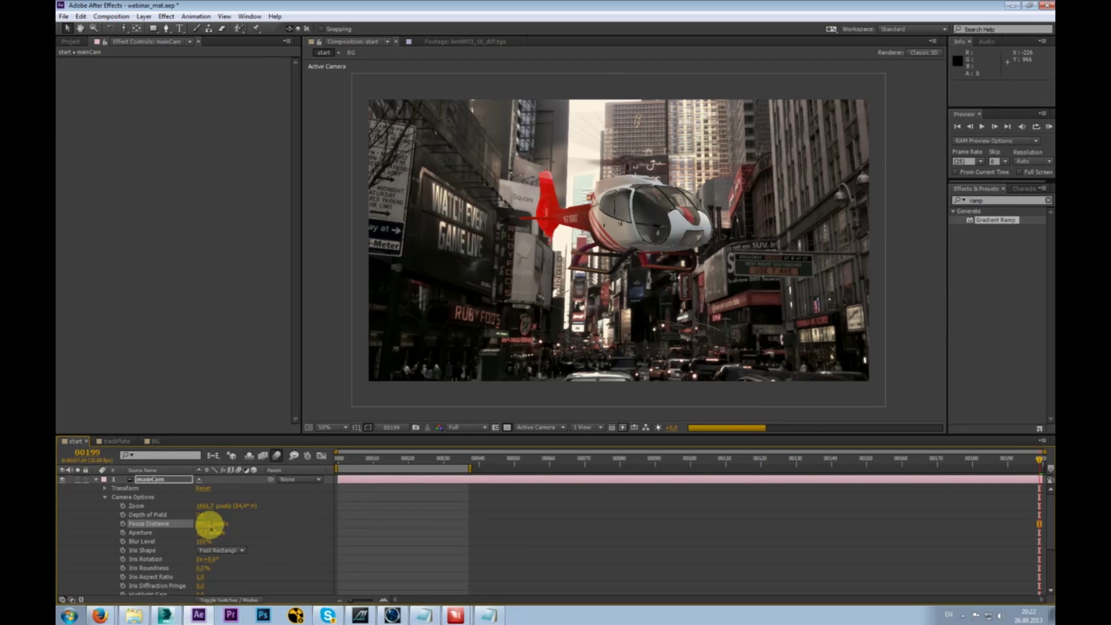
{"action": "left_click", "coordinate": [205, 523]}
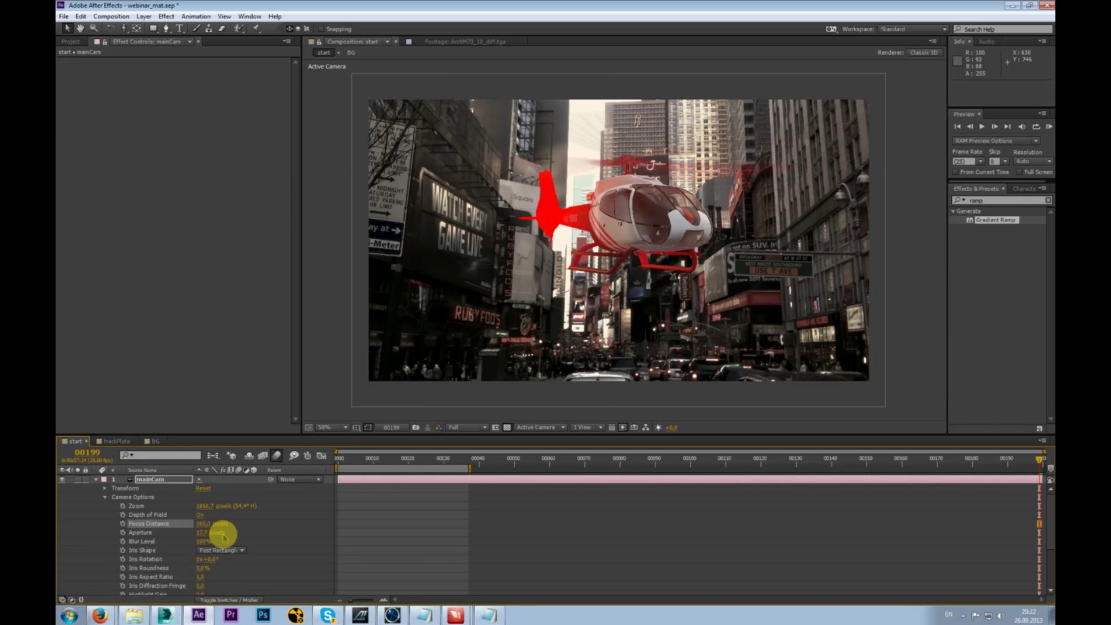
{"action": "key", "text": "Return"}
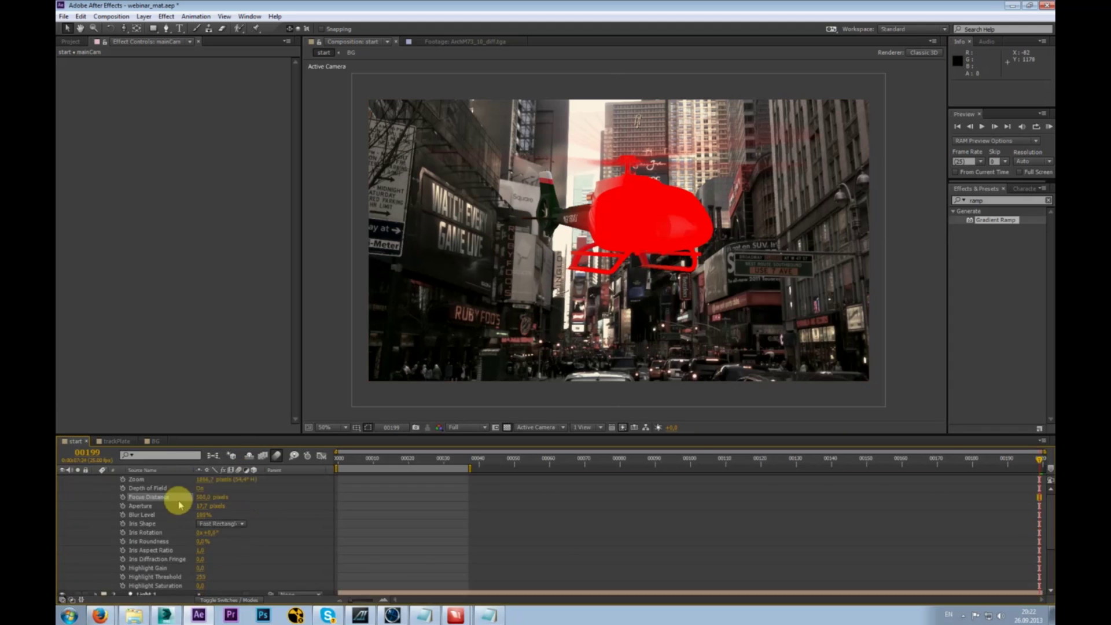
{"action": "left_click", "coordinate": [95, 479]}
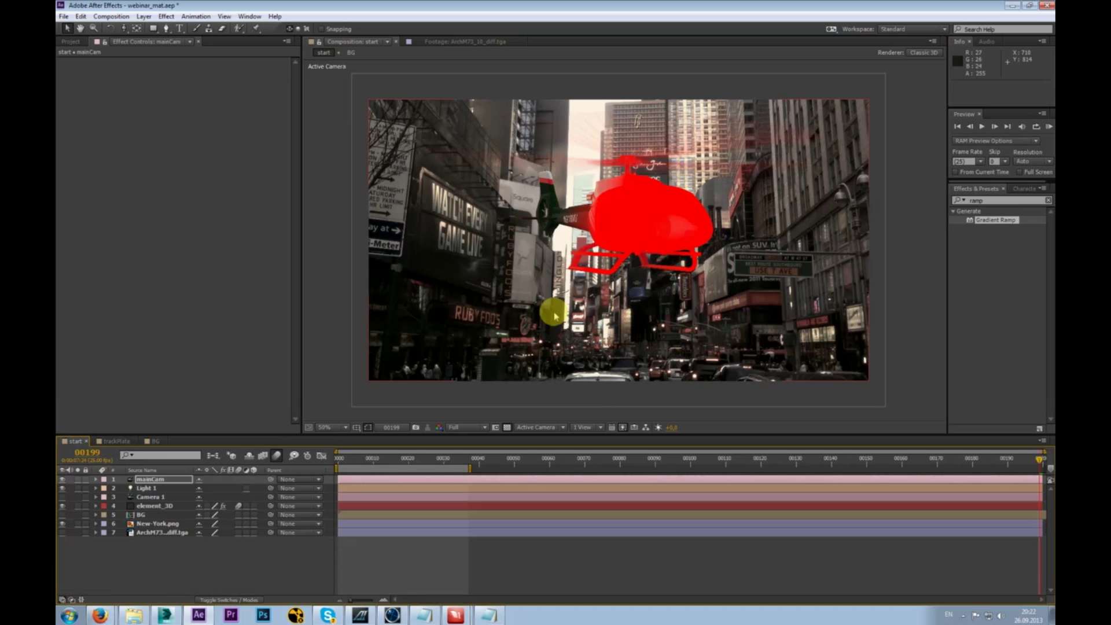
- Switch the DOF Mode of element_3D's Element effect to Multi Pass (Slower)
{"action": "left_click", "coordinate": [164, 505]}
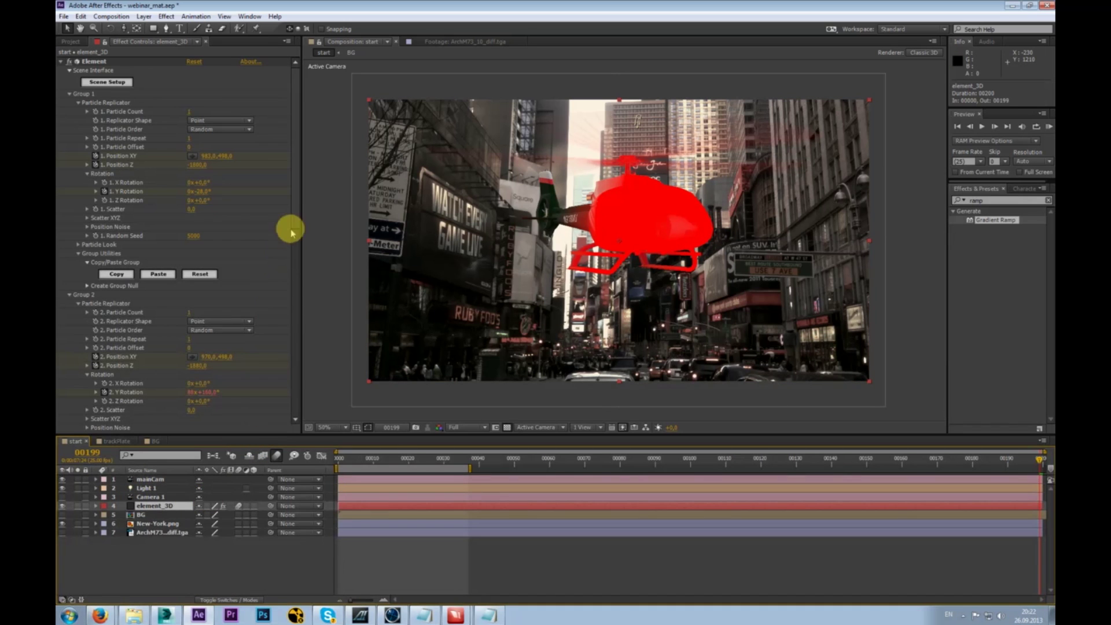
{"action": "left_click_drag", "start_coordinate": [295, 211], "coordinate": [295, 416]}
{"action": "left_click", "coordinate": [253, 377]}
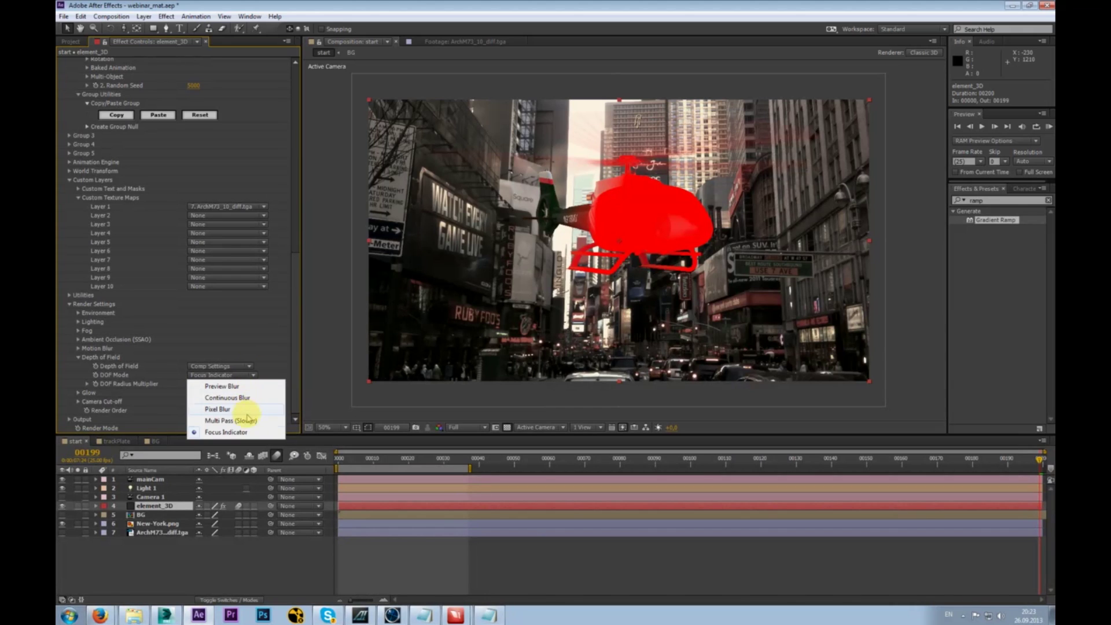
{"action": "left_click", "coordinate": [220, 422]}
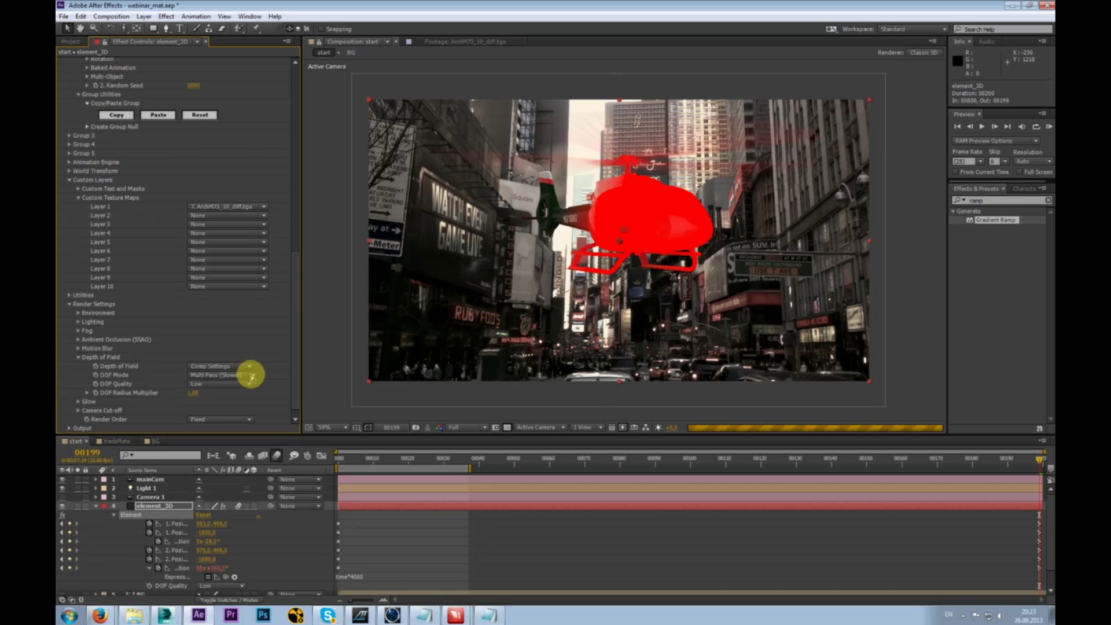
- Raise the Element effect's DOF Quality to High for the multi-pass depth of field
{"action": "left_click", "coordinate": [252, 375]}
{"action": "left_click", "coordinate": [252, 376]}
{"action": "left_click", "coordinate": [251, 375]}
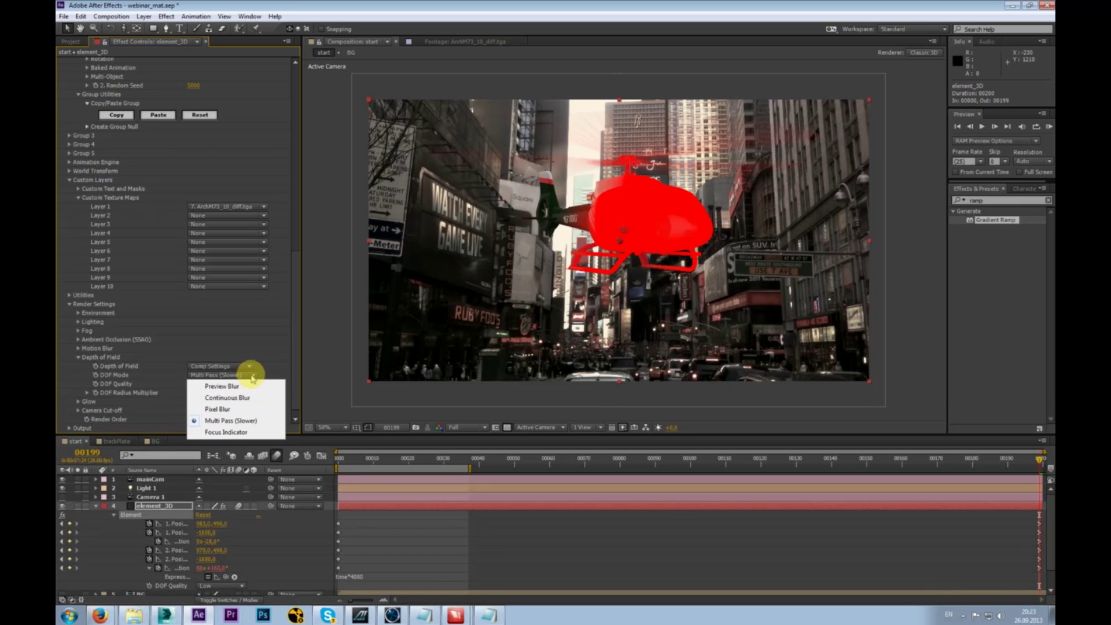
{"action": "left_click", "coordinate": [287, 367]}
{"action": "left_click", "coordinate": [249, 383]}
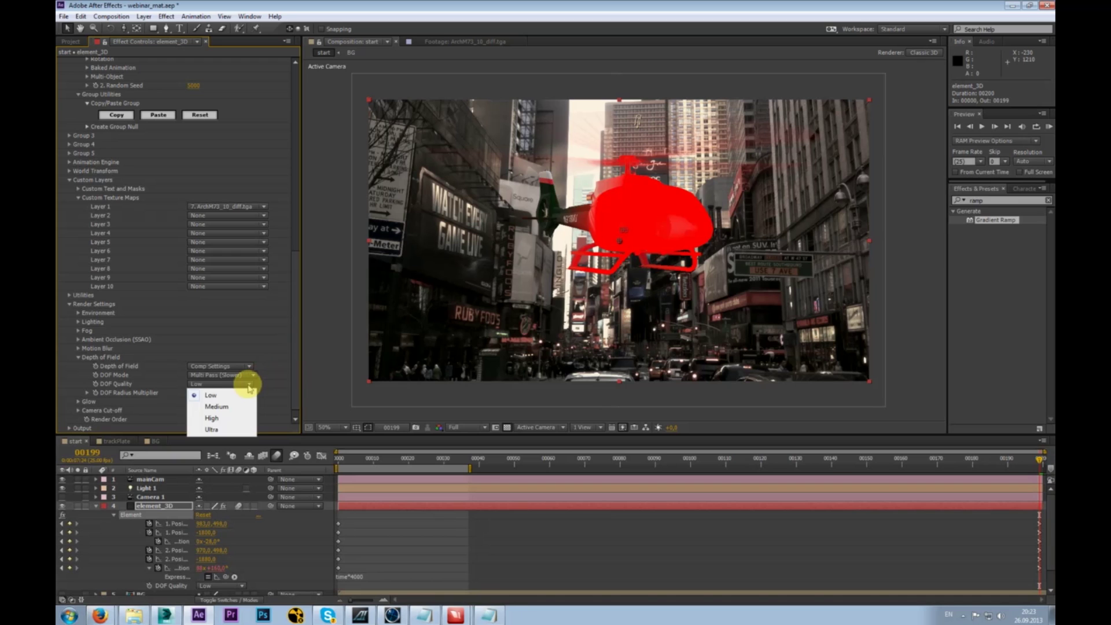
{"action": "left_click", "coordinate": [233, 421]}
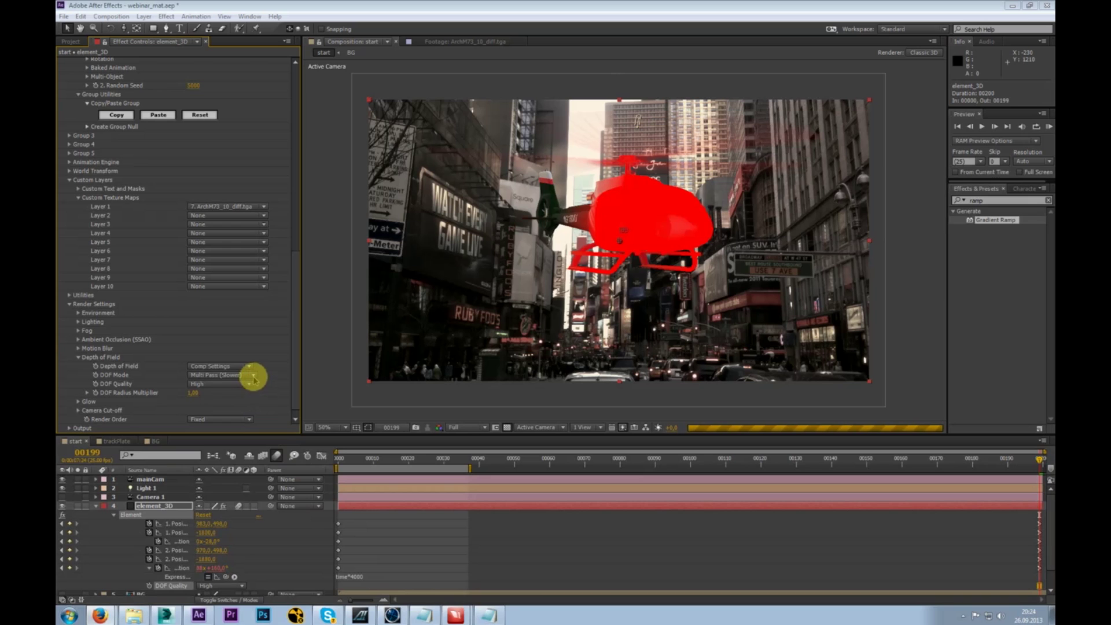
- Open Windows Task Manager and check which processors AfterFX.exe may run on, keeping all processors enabled
{"action": "right_click", "coordinate": [549, 614]}
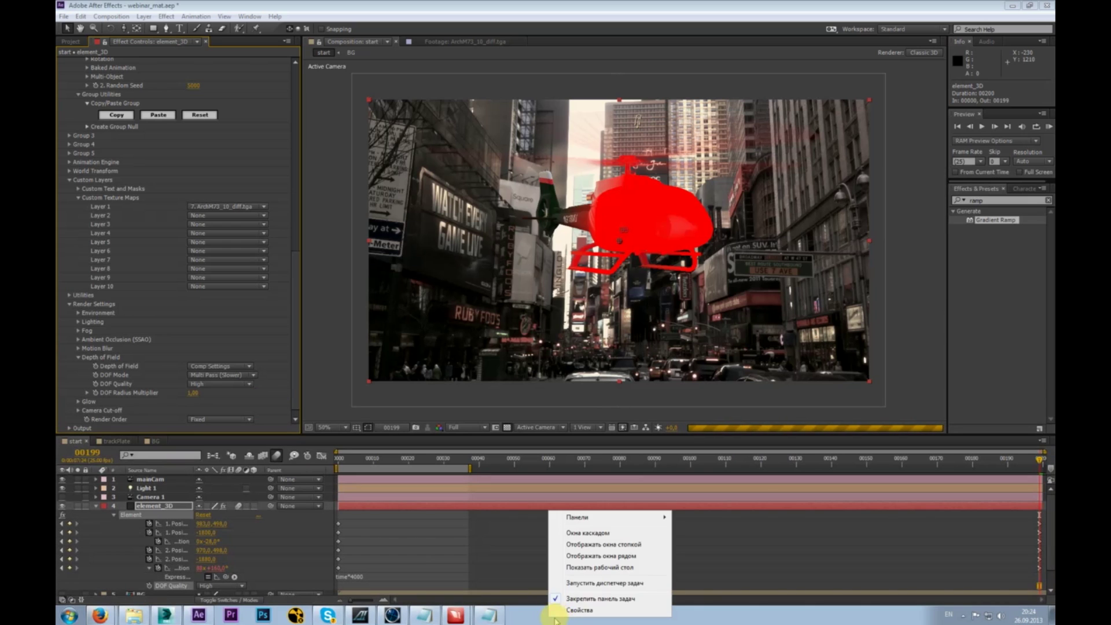
{"action": "left_click", "coordinate": [599, 583]}
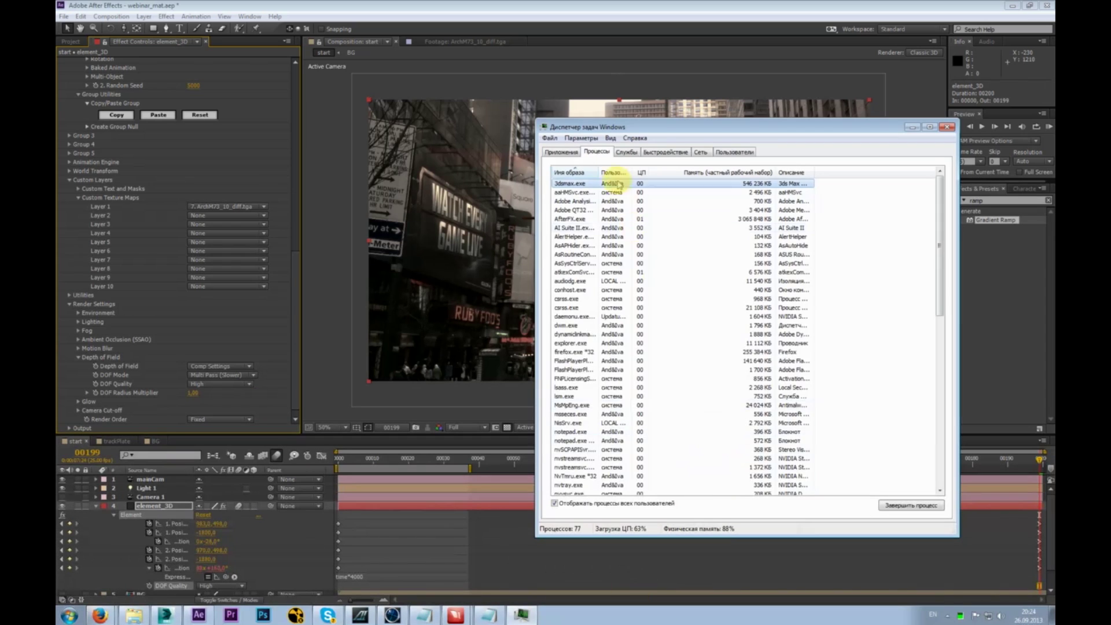
{"action": "right_click", "coordinate": [584, 218]}
{"action": "left_click", "coordinate": [636, 313]}
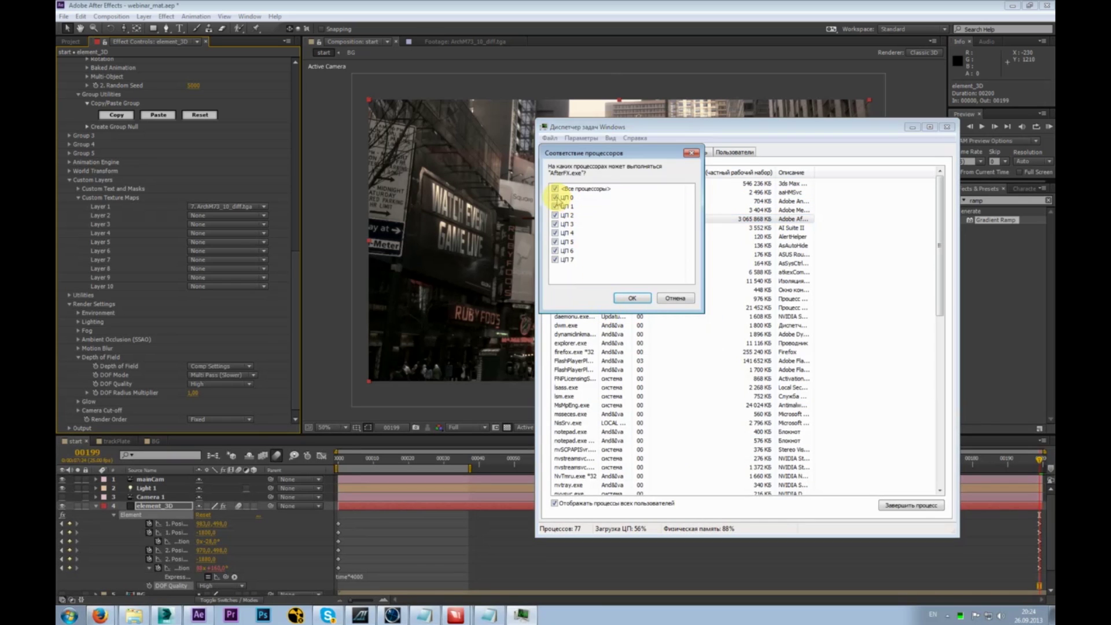
{"action": "left_click", "coordinate": [632, 297]}
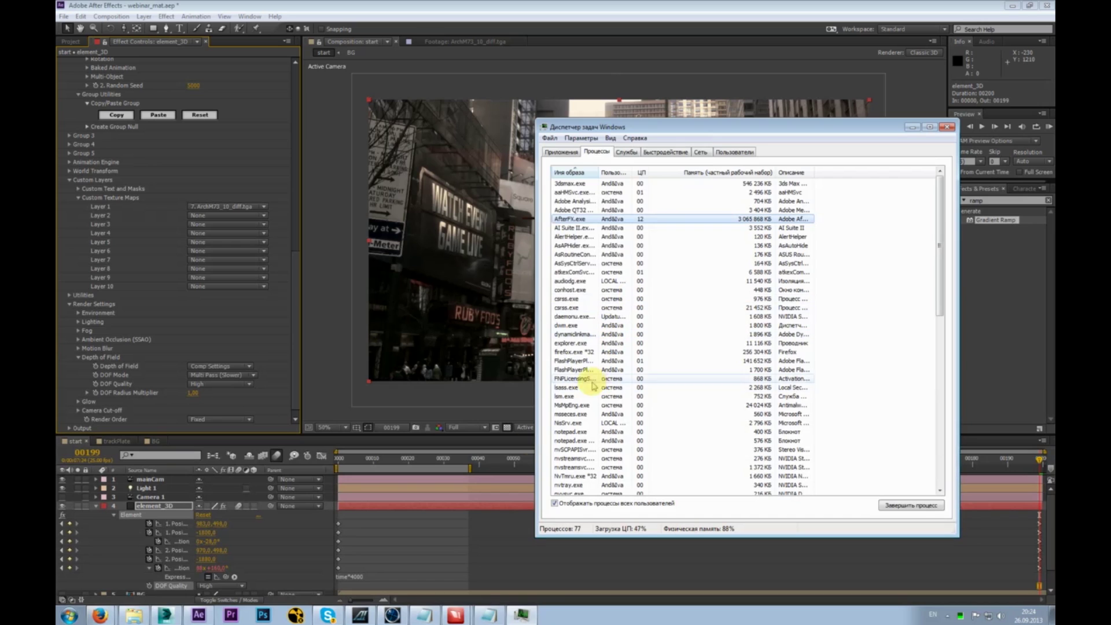
- Sort the Task Manager processes by descending CPU load and select AfterFX.exe to check its usage
{"action": "left_click", "coordinate": [393, 613]}
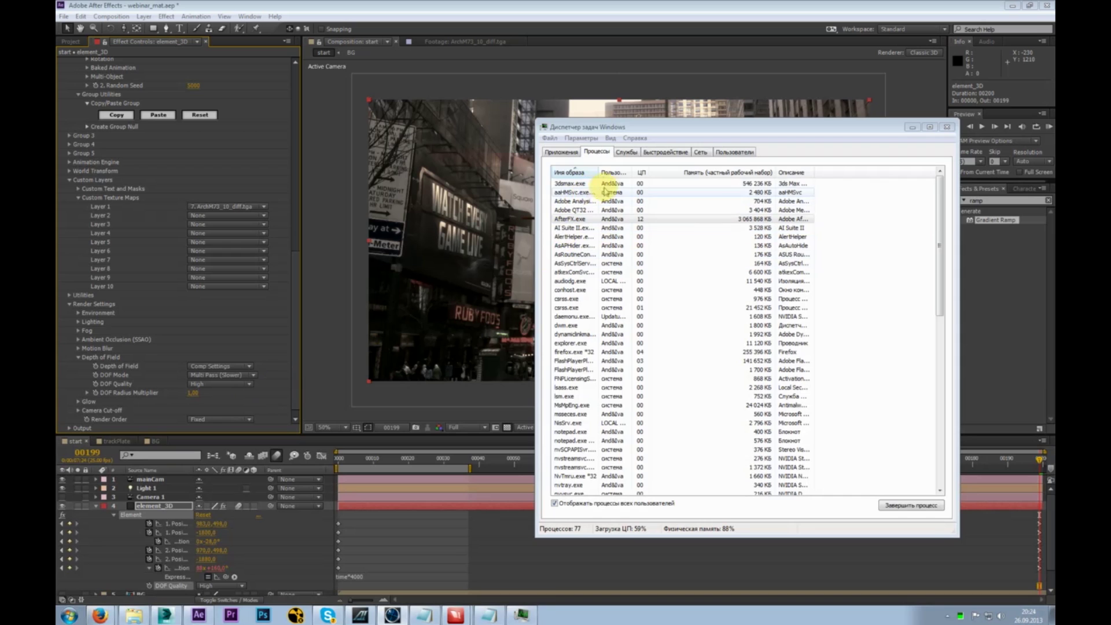
{"action": "left_click", "coordinate": [642, 174]}
{"action": "left_click", "coordinate": [642, 173]}
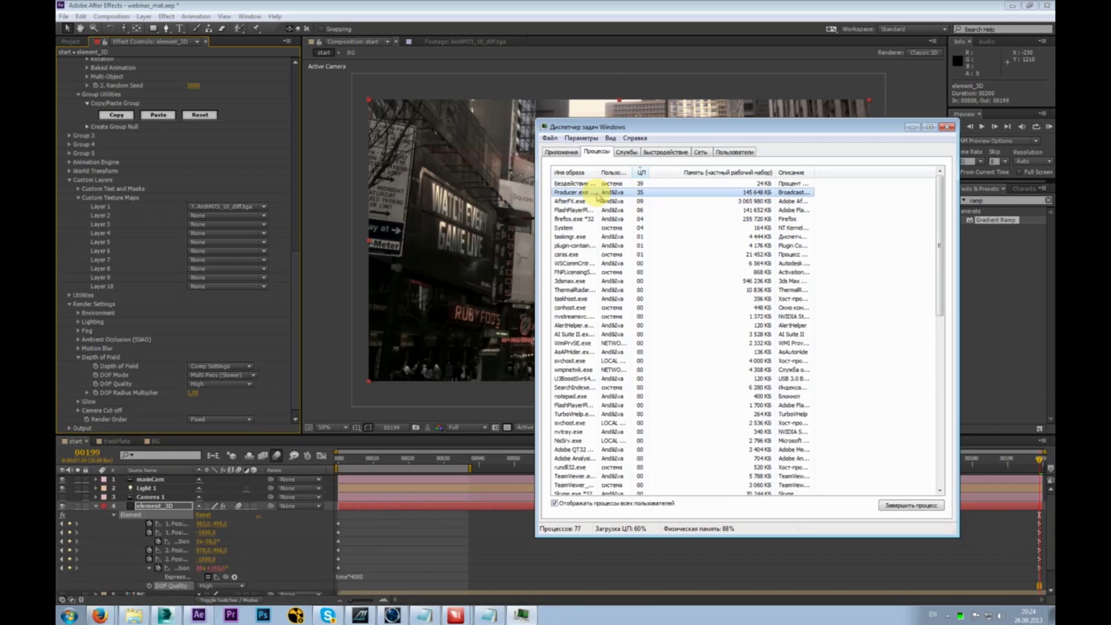
{"action": "left_click", "coordinate": [593, 9]}
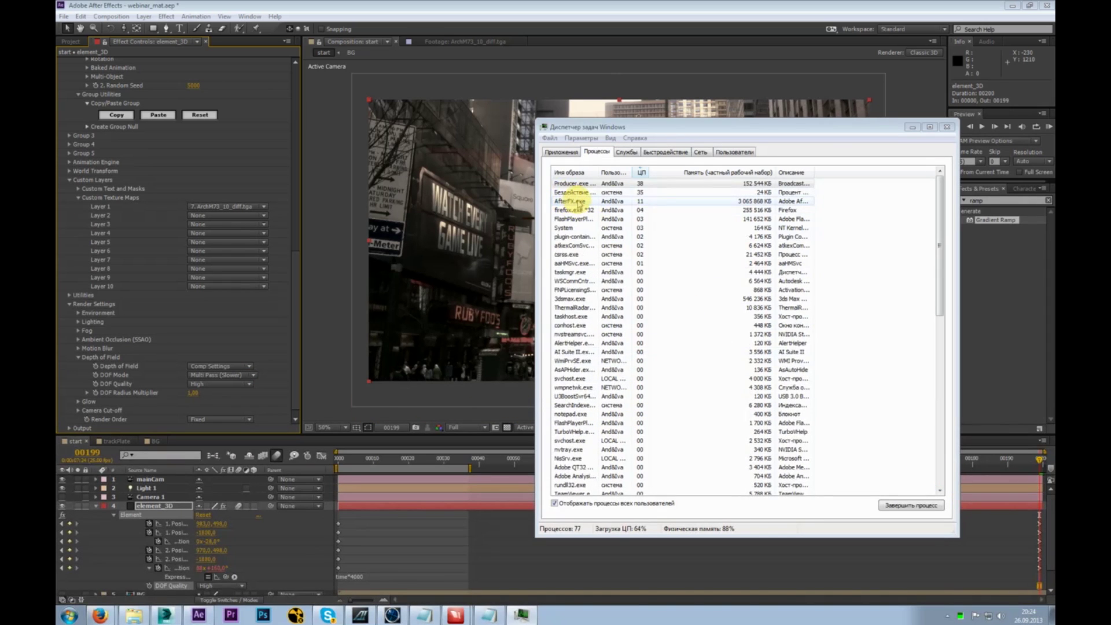
{"action": "left_click", "coordinate": [578, 202]}
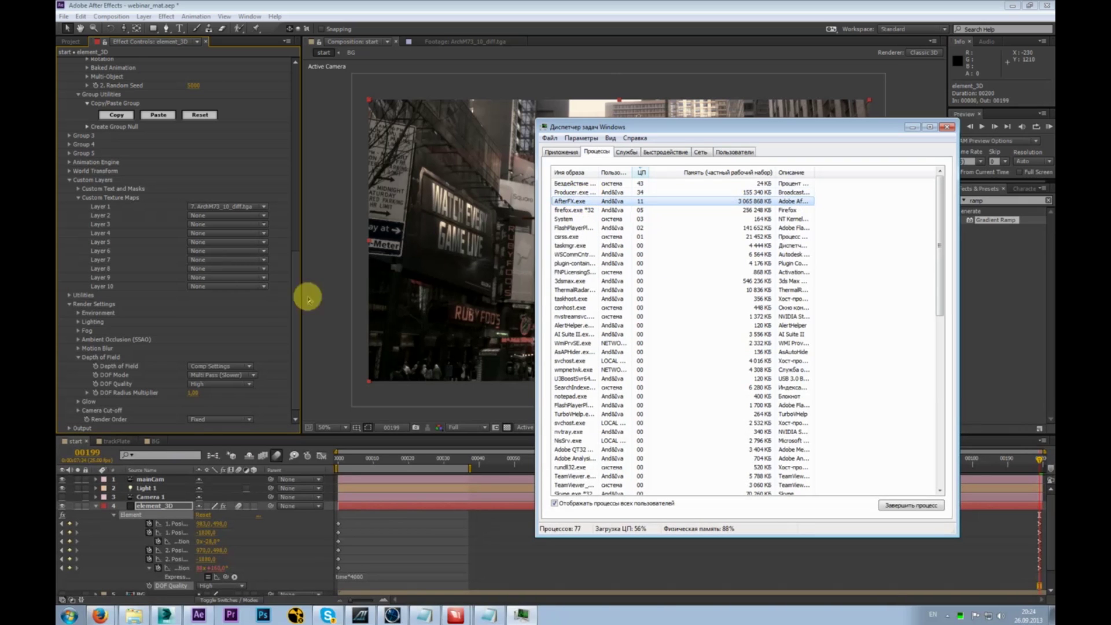
{"action": "left_click", "coordinate": [248, 385]}
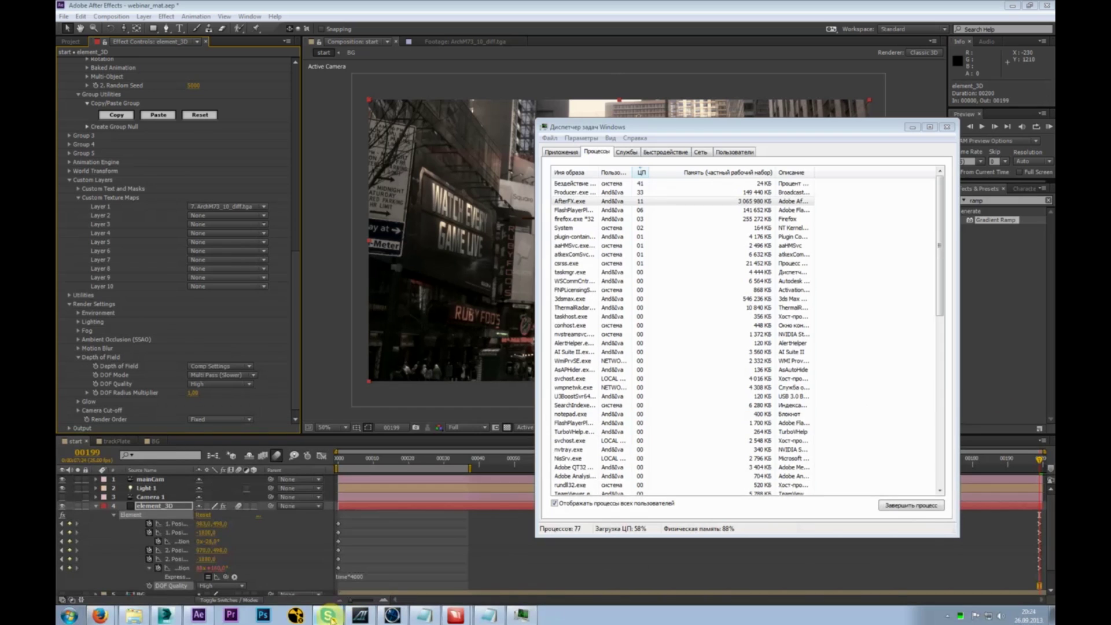
{"action": "left_click", "coordinate": [759, 556]}
{"action": "key", "text": "alt+shift"}
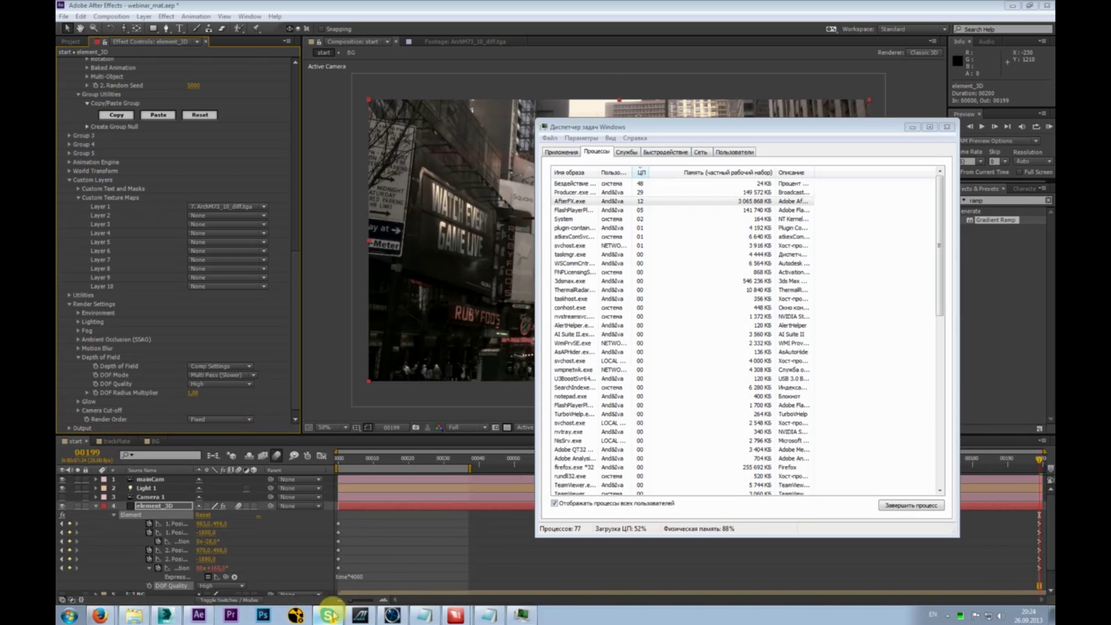
{"action": "key", "text": "alt+shift"}
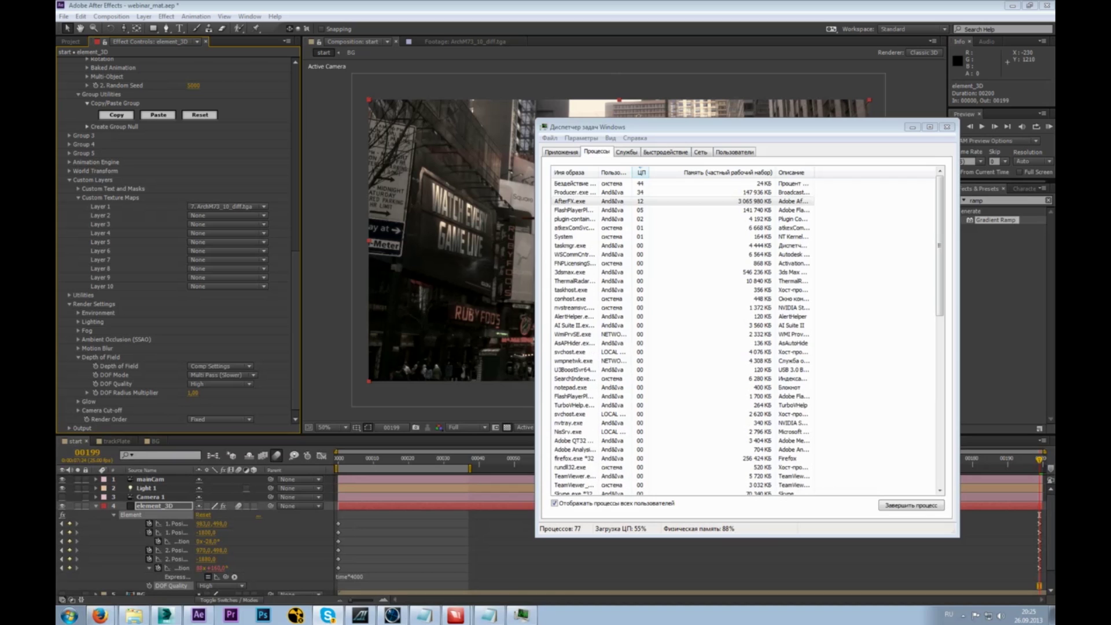
{"action": "key", "text": "alt+shift"}
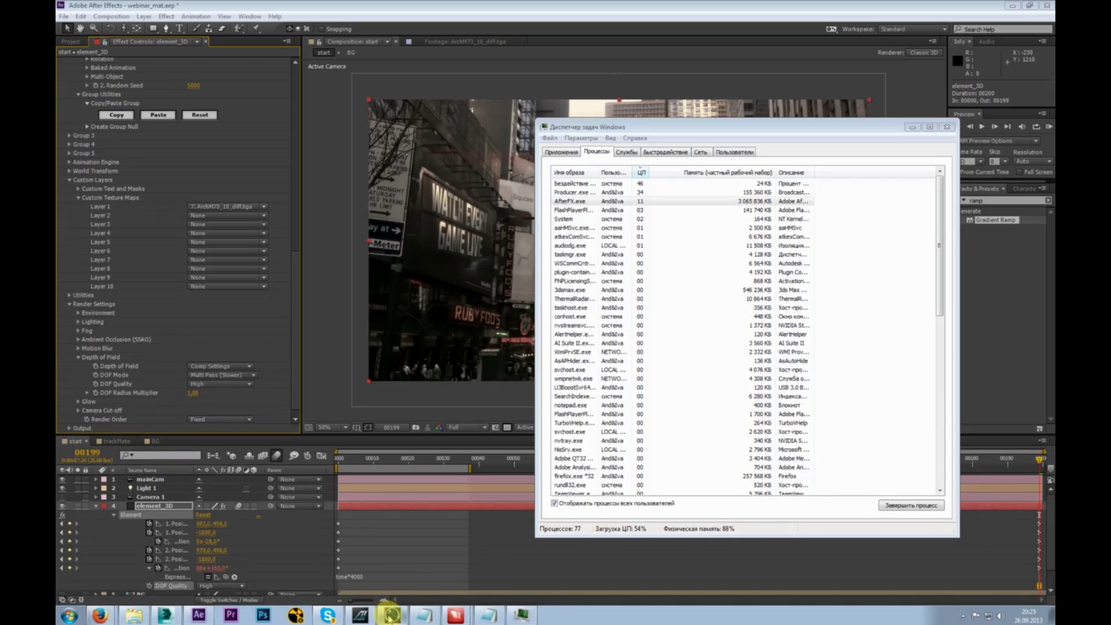
{"action": "key", "text": "alt+shift"}
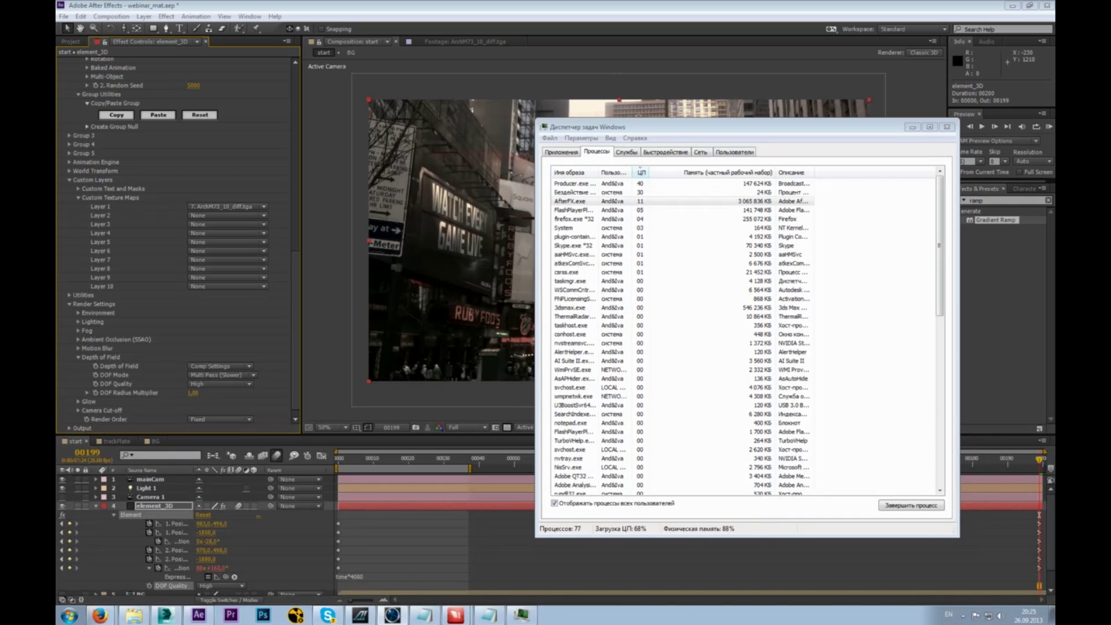
{"action": "key", "text": "alt+shift"}
- Return to After Effects, switch the Element effect's DOF Mode to Pixel Blur, and move the current time to frame 10
{"action": "left_click_drag", "start_coordinate": [639, 127], "coordinate": [596, 126]}
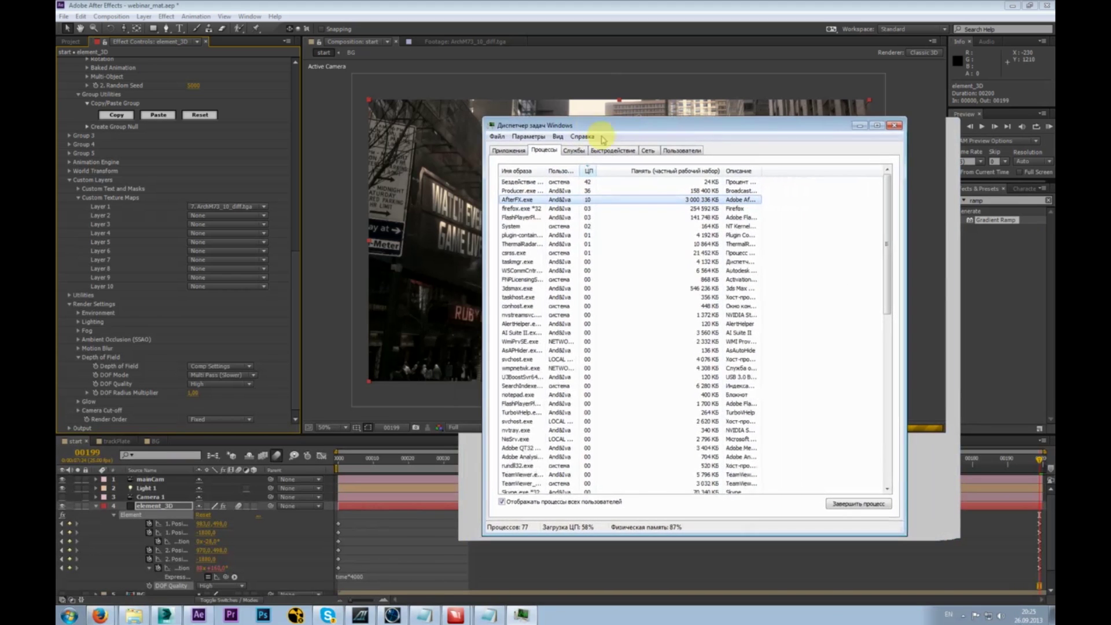
{"action": "left_click", "coordinate": [632, 6]}
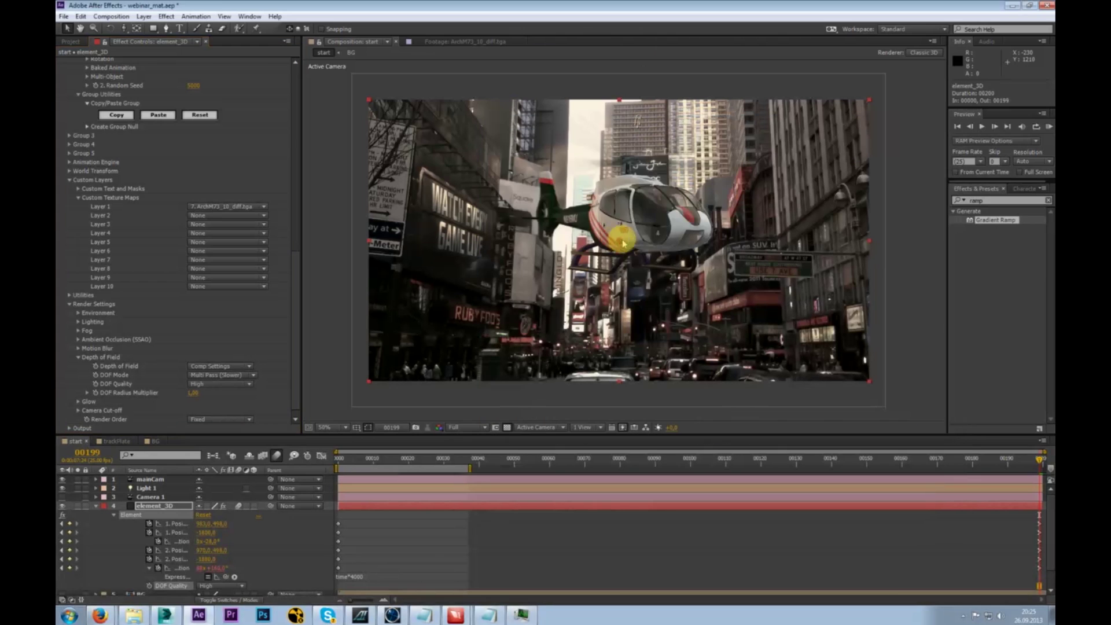
{"action": "left_click", "coordinate": [377, 460]}
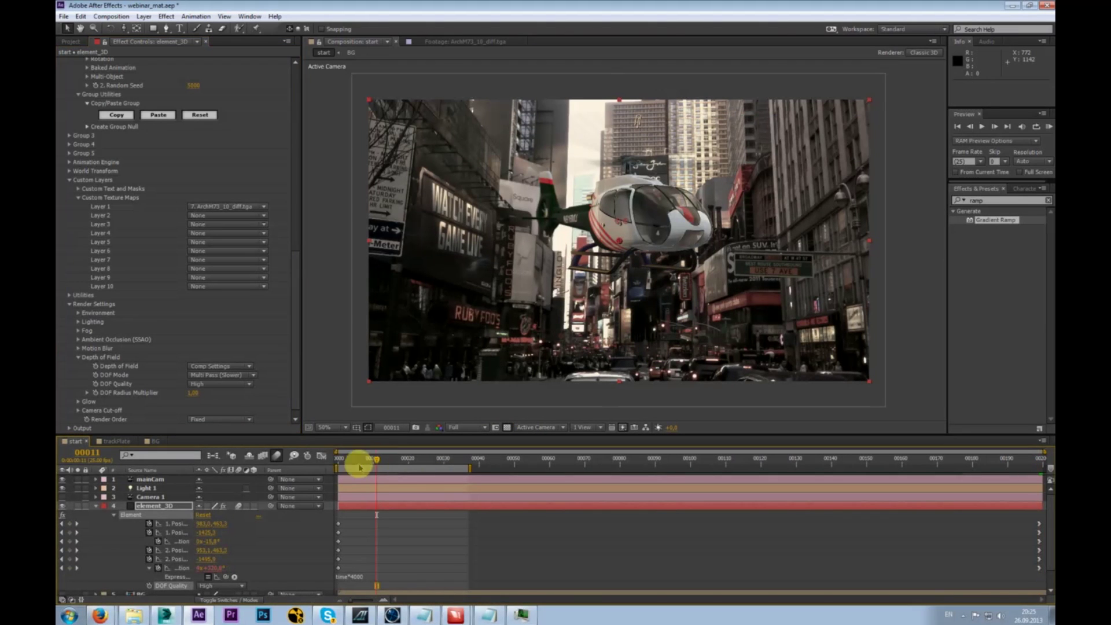
{"action": "left_click", "coordinate": [253, 376]}
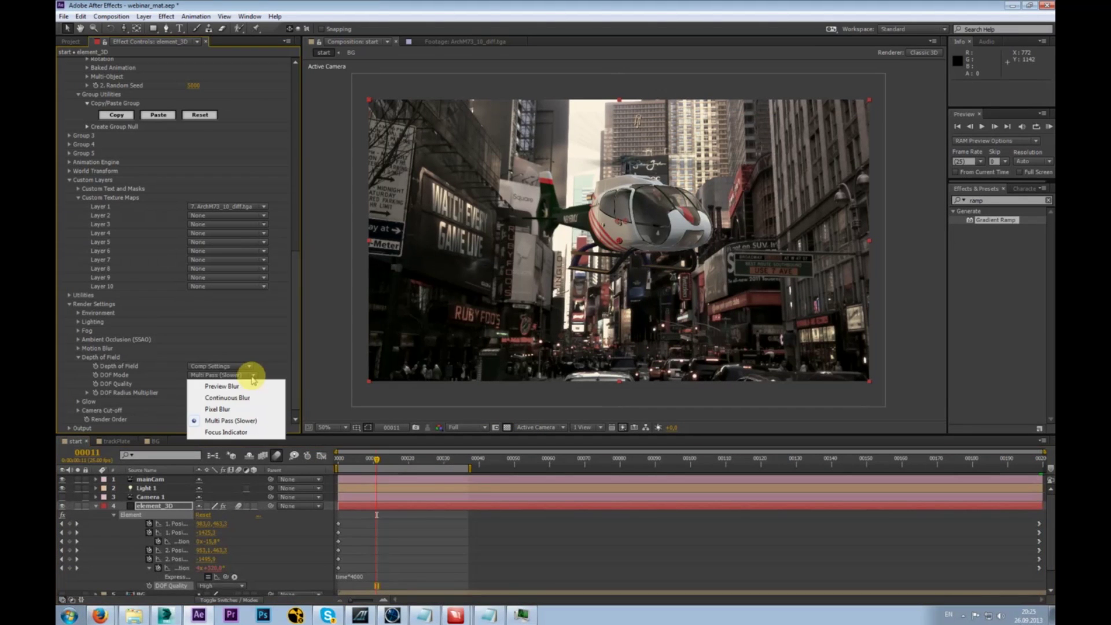
{"action": "left_click", "coordinate": [239, 409]}
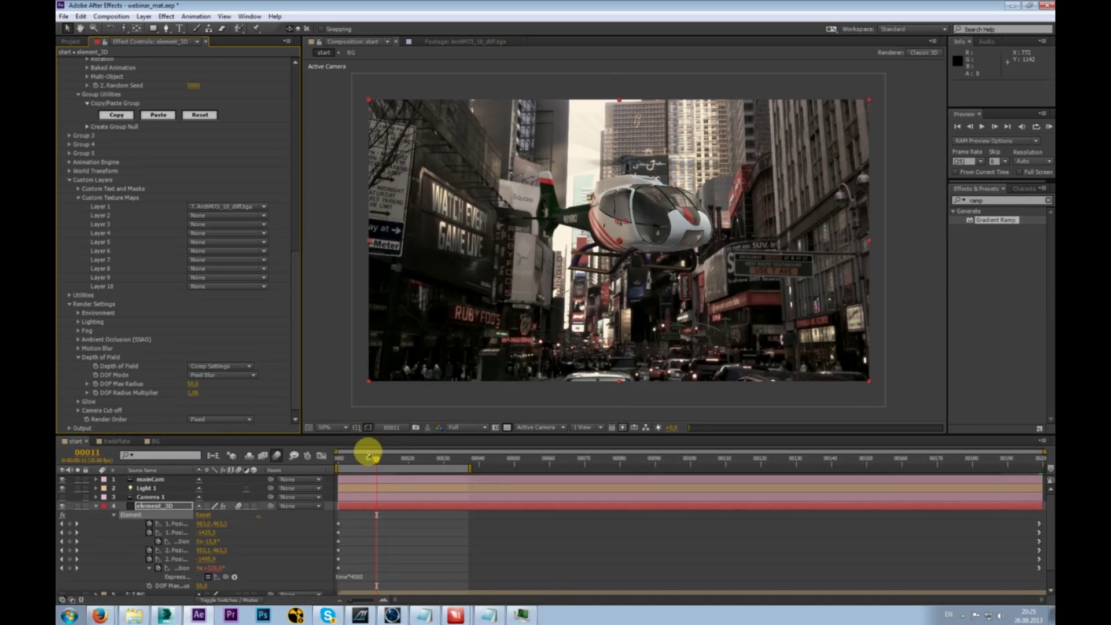
{"action": "left_click_drag", "start_coordinate": [375, 486], "coordinate": [372, 485]}
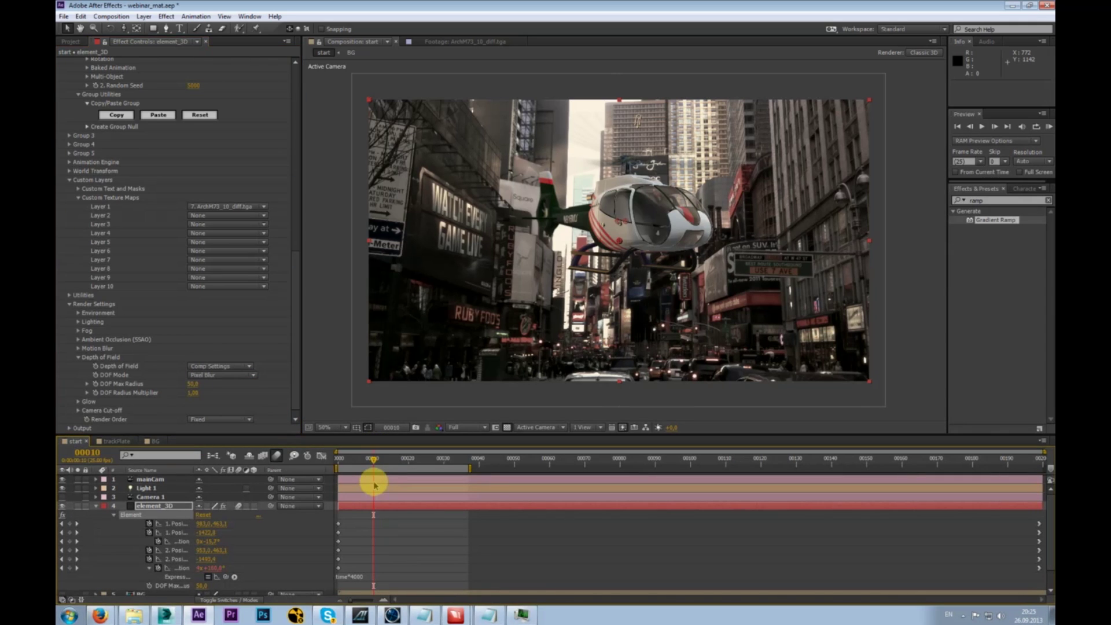
- Briefly expand mainCam's properties to look at the camera settings, and collapse them again
{"action": "double_click", "coordinate": [154, 507]}
{"action": "key", "text": "Return"}
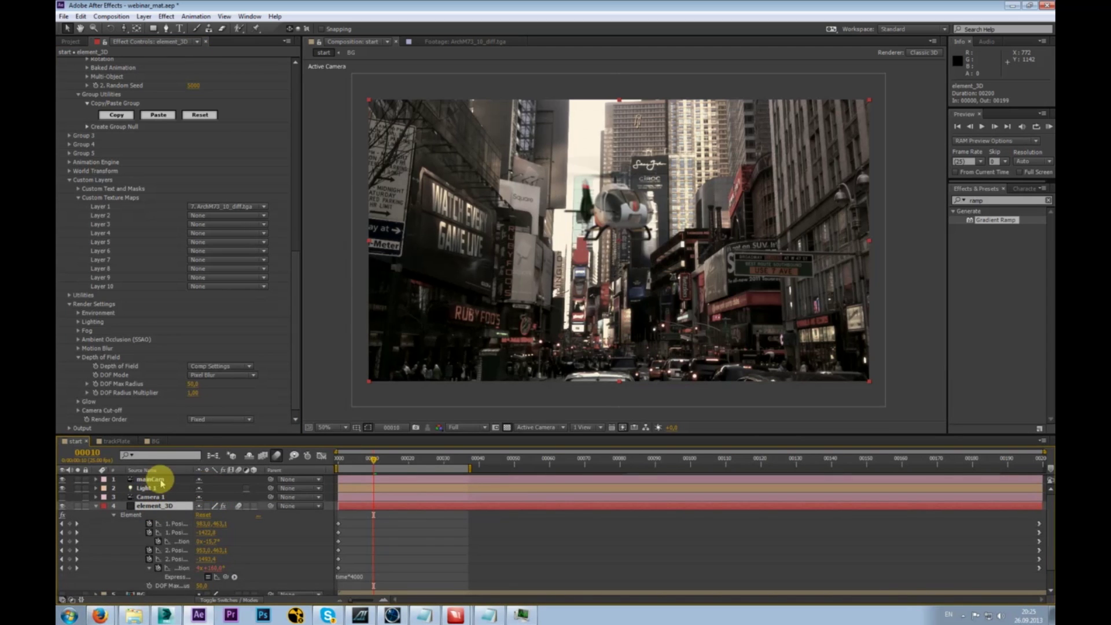
{"action": "left_click", "coordinate": [149, 496]}
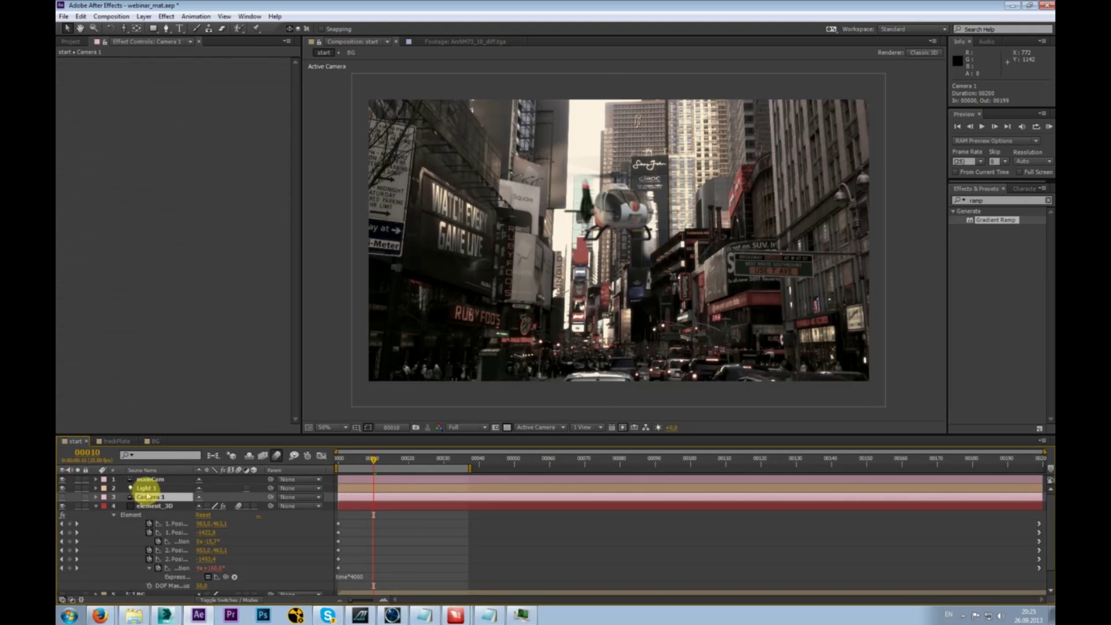
{"action": "left_click", "coordinate": [96, 480]}
{"action": "left_click", "coordinate": [215, 514]}
{"action": "left_click", "coordinate": [99, 481]}
{"action": "left_click", "coordinate": [96, 479]}
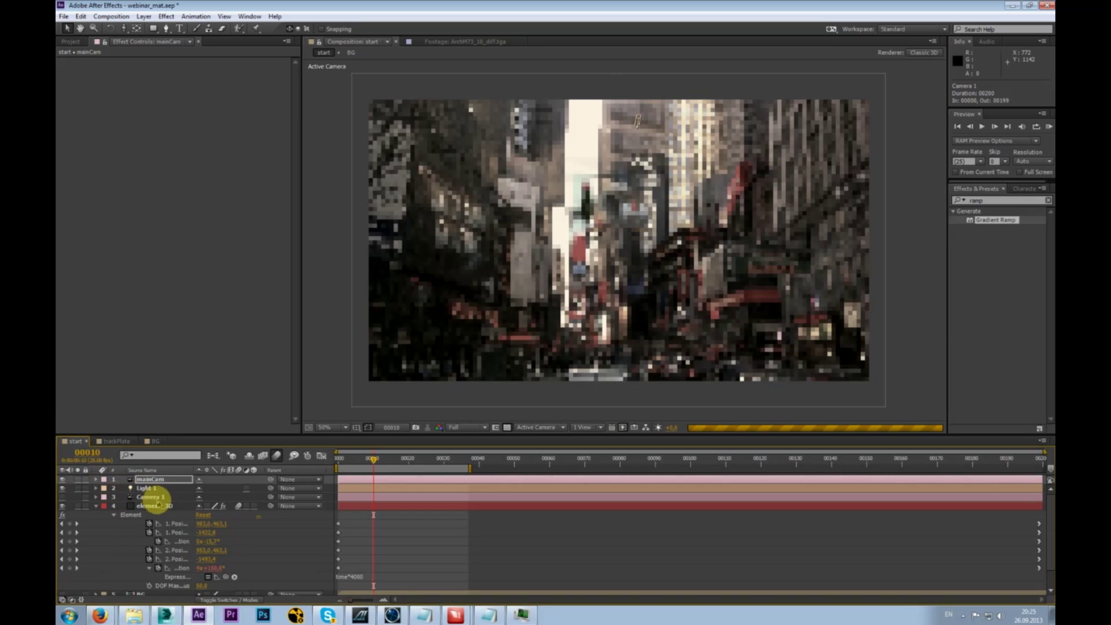
- Collapse the Depth of Field group in element_3D's Element effect and expand the Sampling & Aliasing settings under Output
{"action": "left_click", "coordinate": [168, 507]}
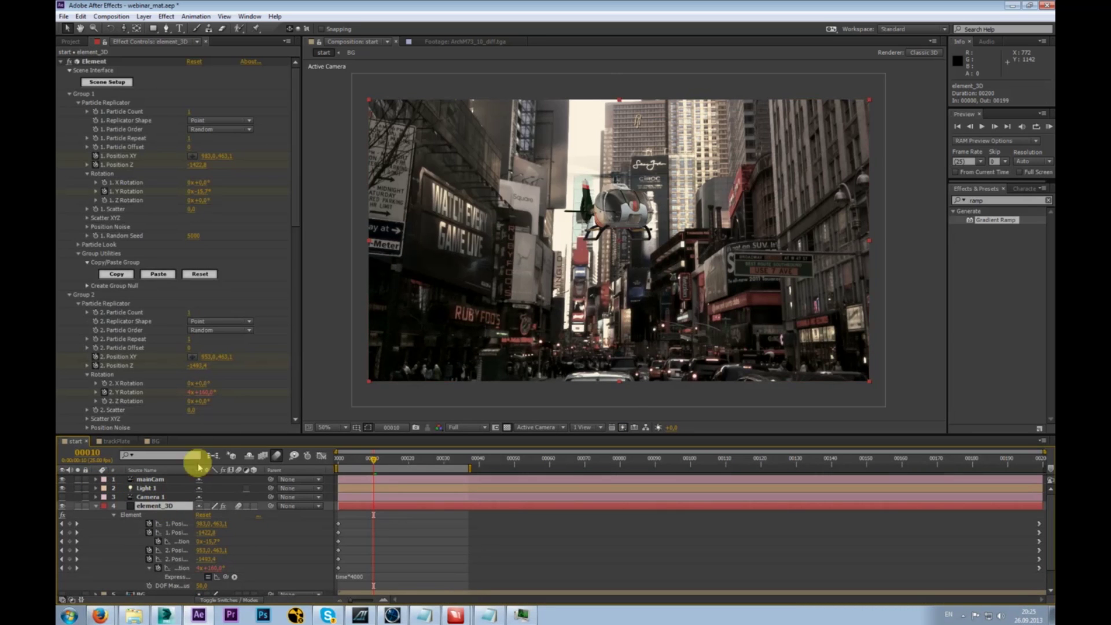
{"action": "scroll", "coordinate": [269, 374], "scroll_direction": "down", "scroll_amount": 8}
{"action": "scroll", "coordinate": [269, 373], "scroll_direction": "down", "scroll_amount": 5}
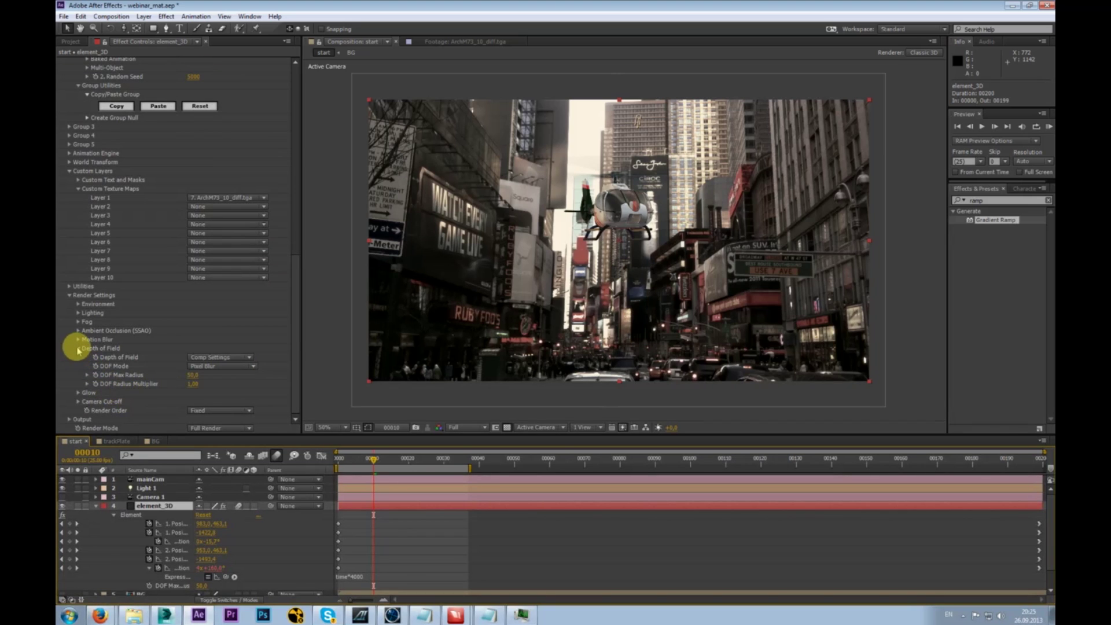
{"action": "left_click", "coordinate": [78, 348]}
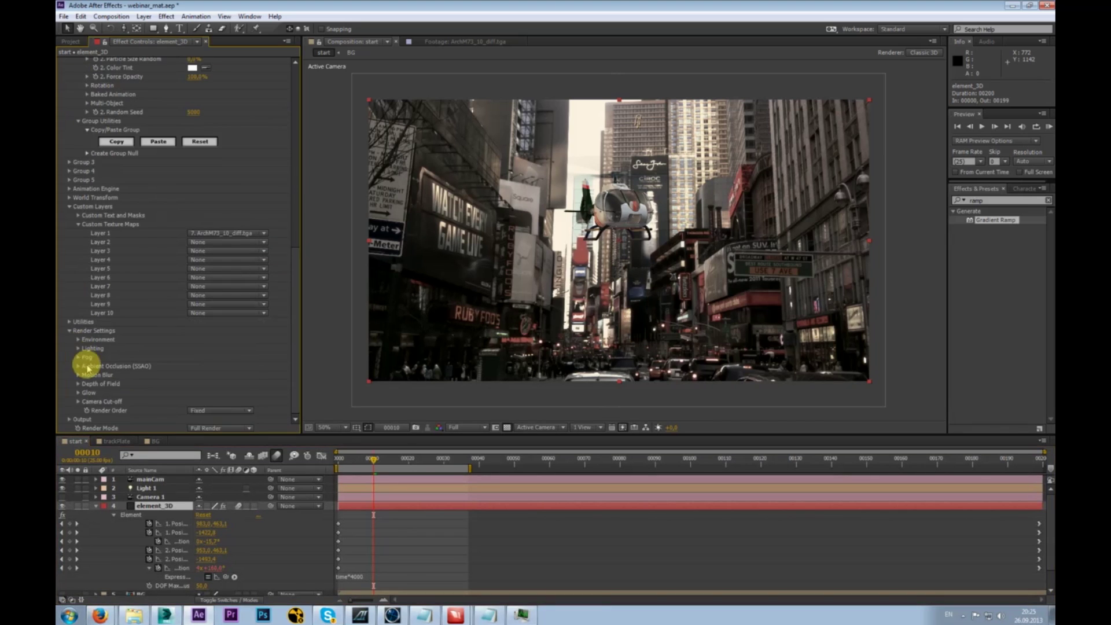
{"action": "left_click", "coordinate": [70, 418]}
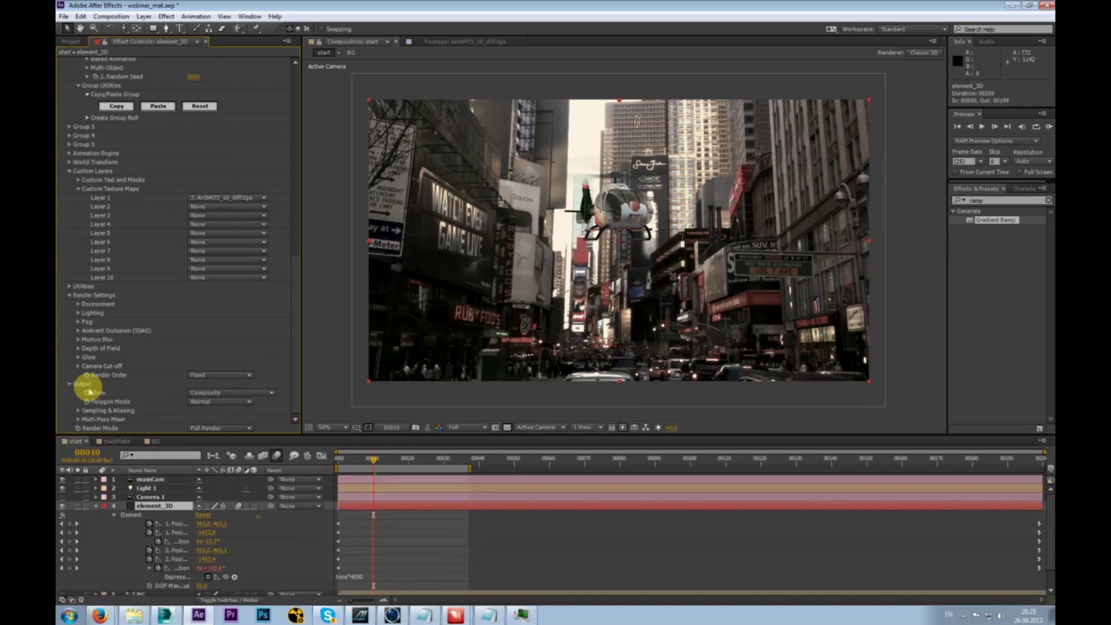
{"action": "left_click", "coordinate": [78, 411]}
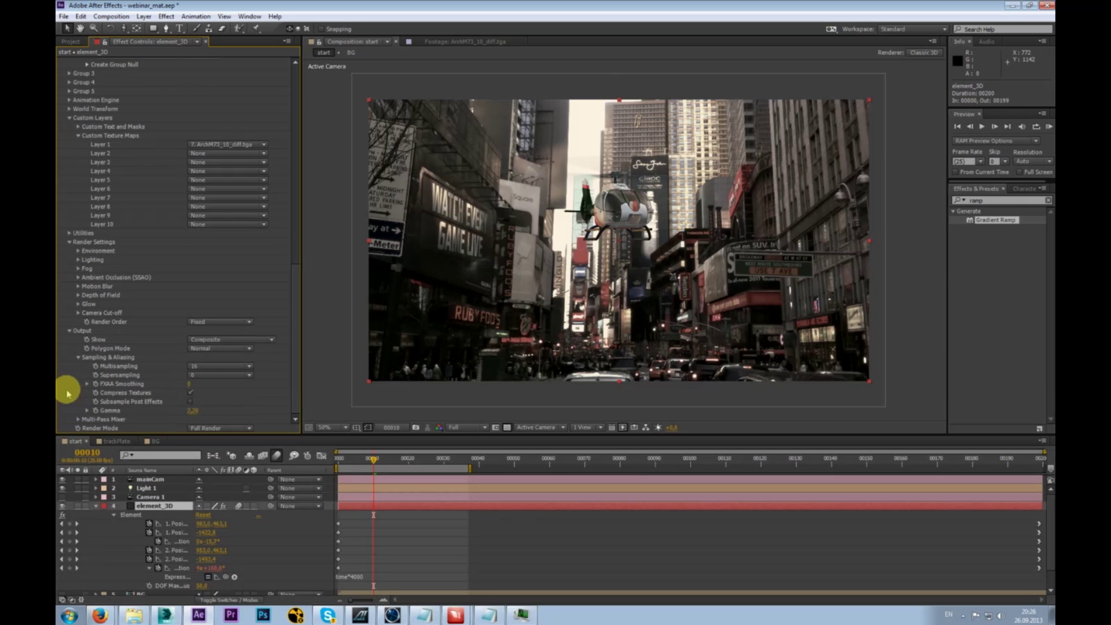
{"action": "left_click", "coordinate": [231, 366]}
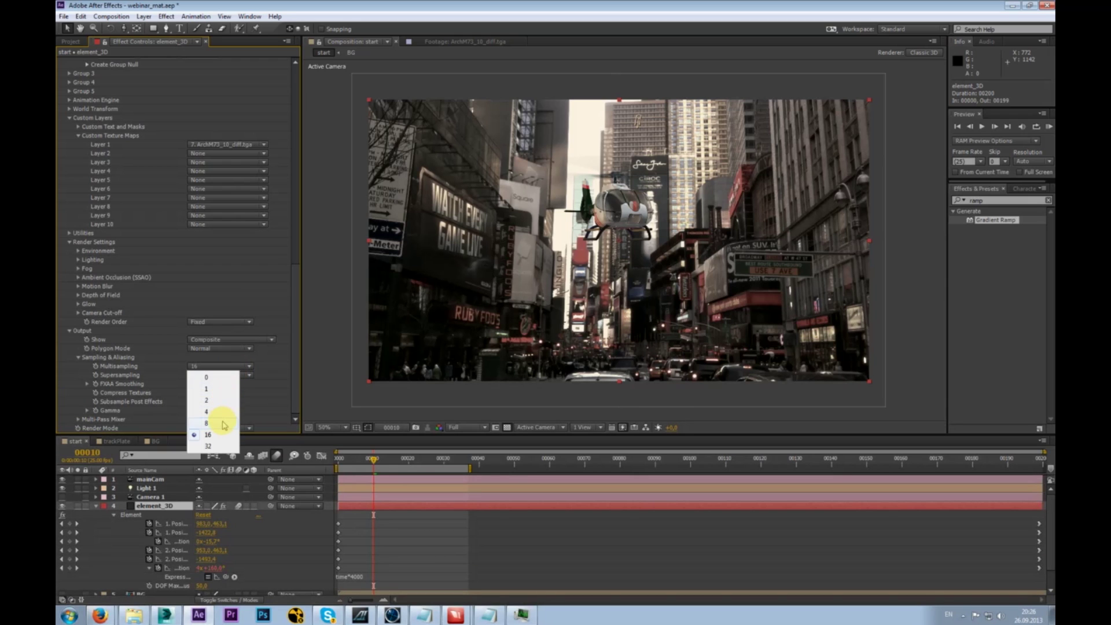
{"action": "left_click", "coordinate": [290, 339]}
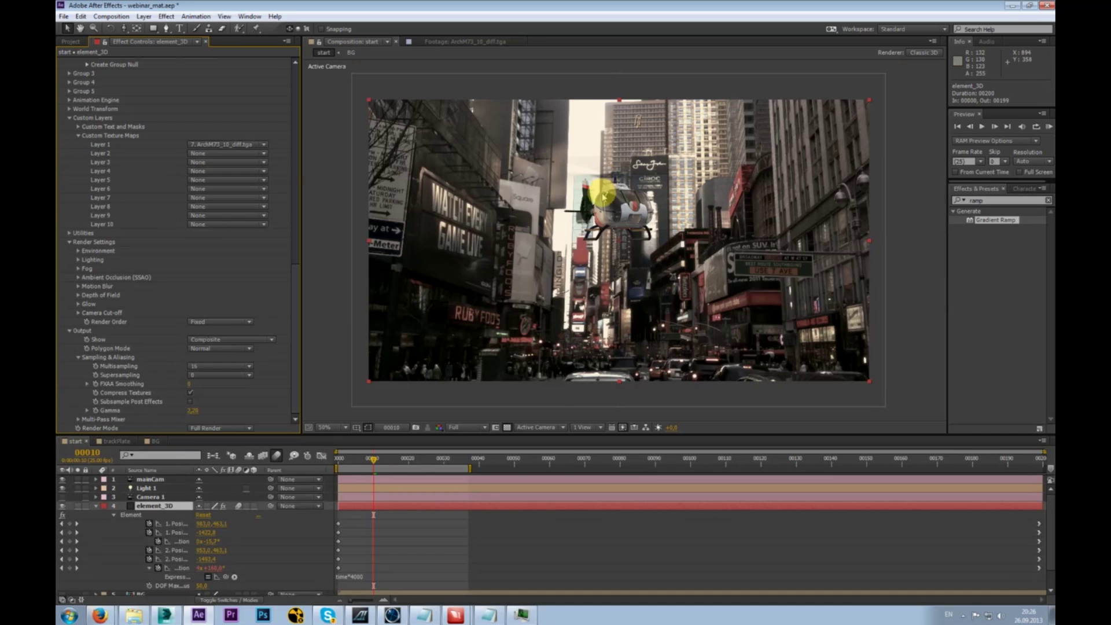
- Set the Element effect's Multisampling to 8 while viewing the helicopter close up
{"action": "scroll", "coordinate": [602, 196], "scroll_direction": "up", "scroll_amount": 4}
{"action": "scroll", "coordinate": [507, 203], "scroll_direction": "up", "scroll_amount": 2}
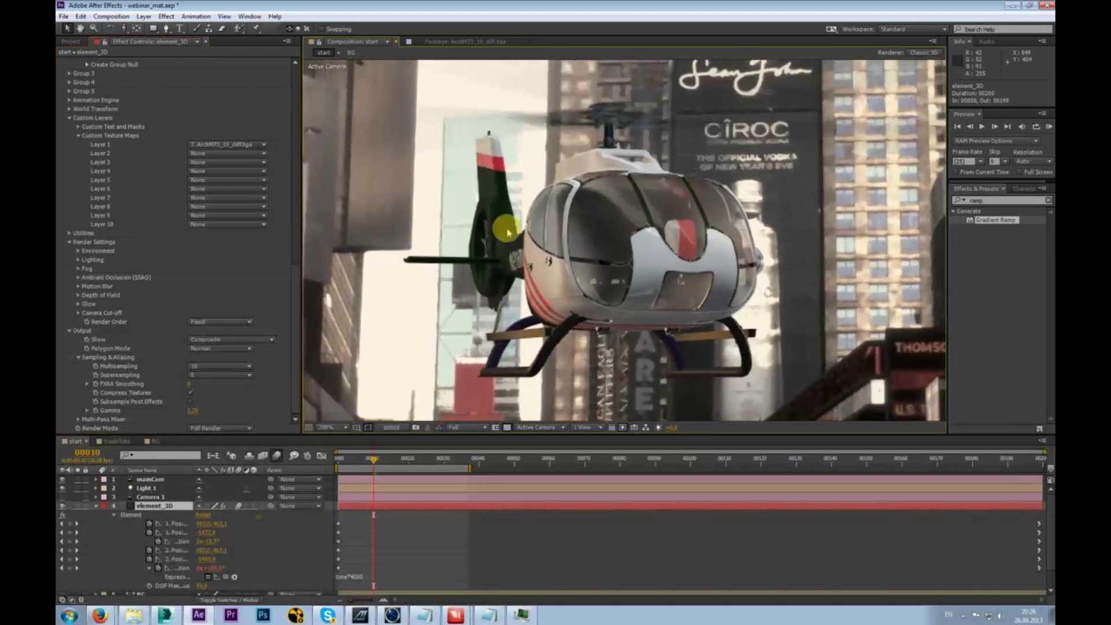
{"action": "scroll", "coordinate": [528, 248], "scroll_direction": "down", "scroll_amount": 2}
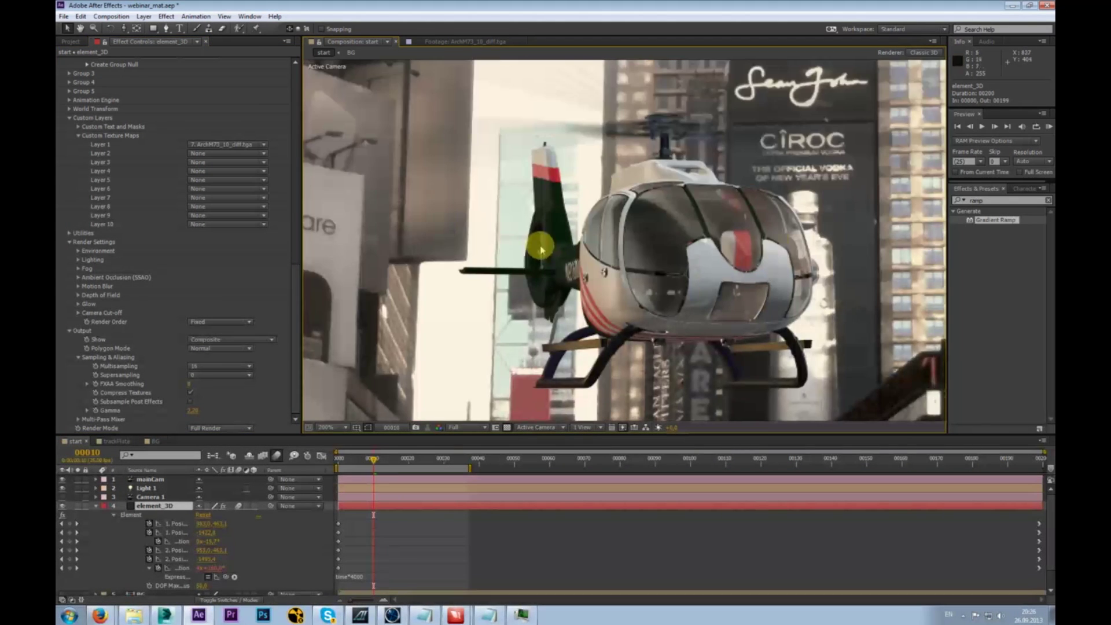
{"action": "left_click", "coordinate": [249, 366]}
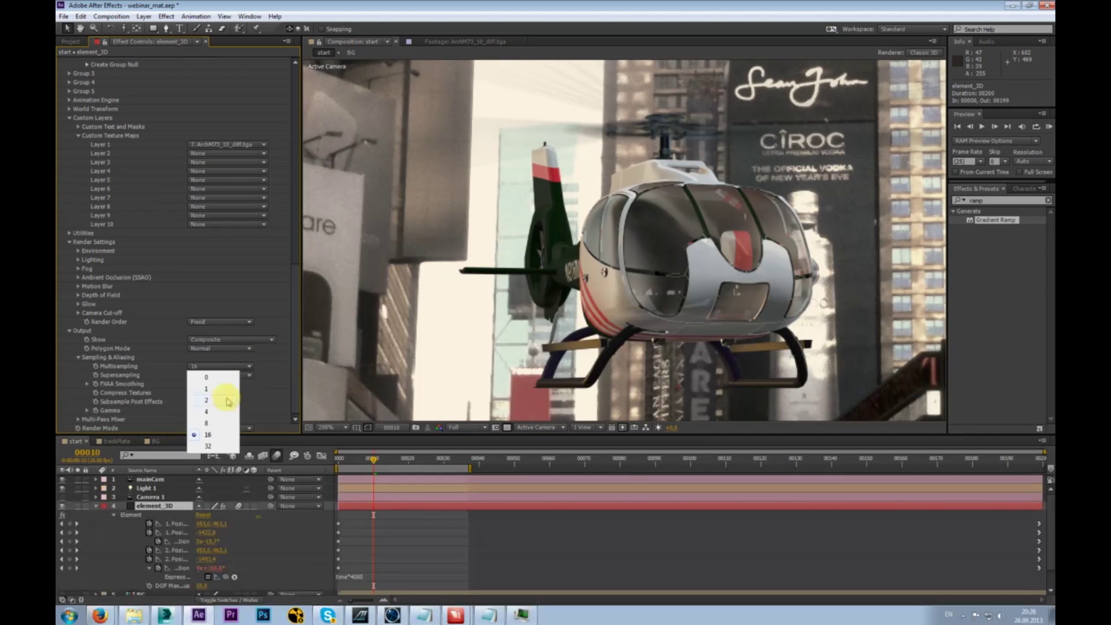
{"action": "left_click", "coordinate": [218, 424]}
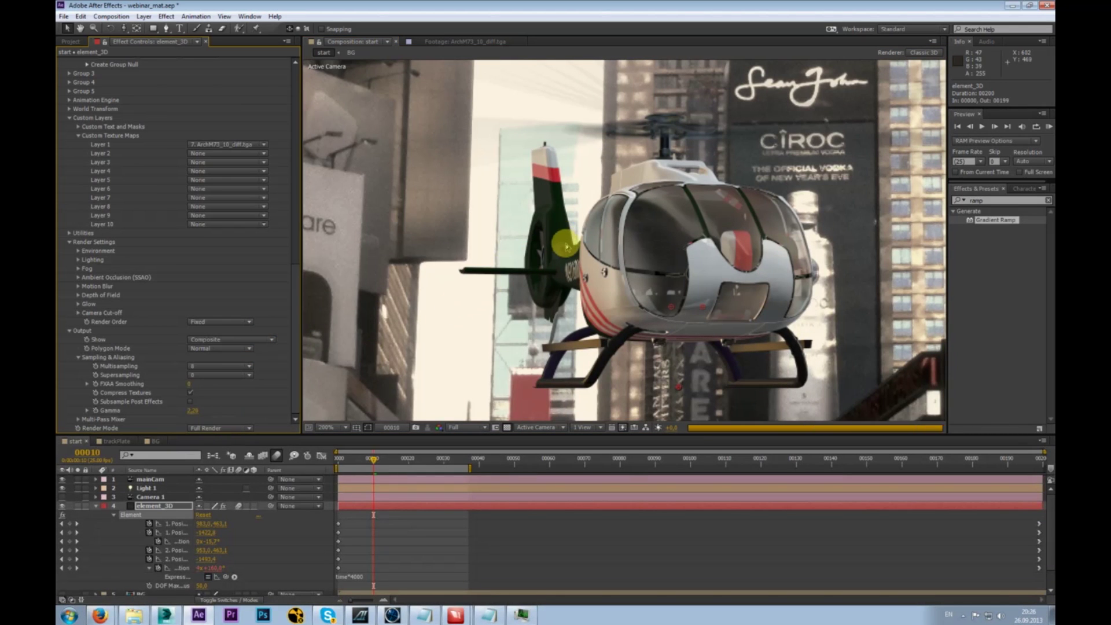
- Set the Element effect's Multisampling to 2 while viewing the helicopter's cockpit edges at pixel level
{"action": "scroll", "coordinate": [565, 241], "scroll_direction": "up", "scroll_amount": 3}
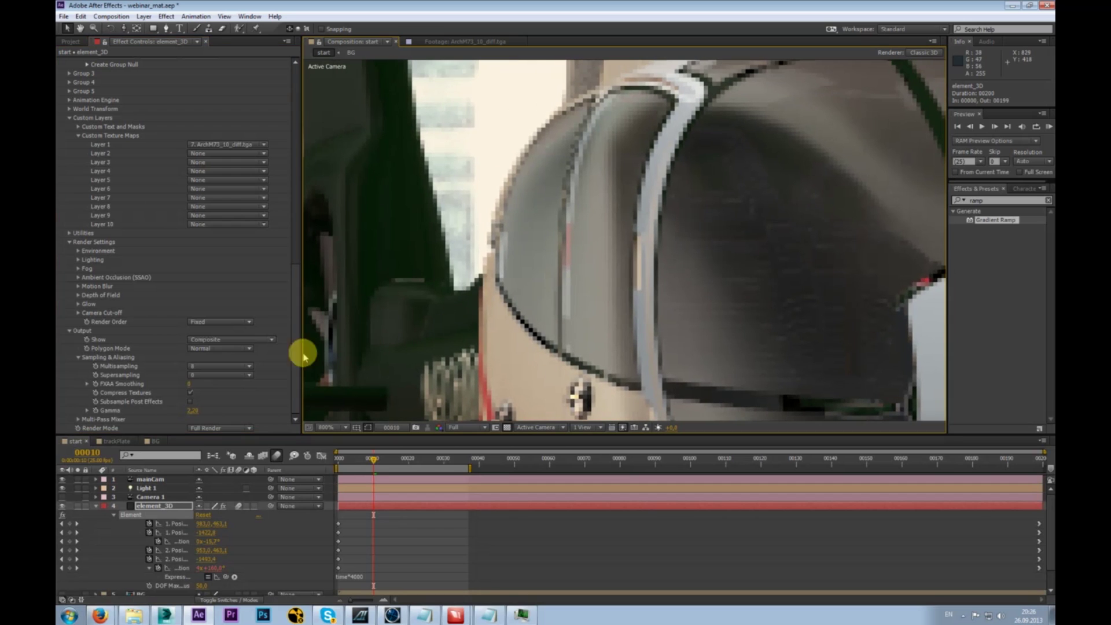
{"action": "left_click", "coordinate": [237, 368]}
{"action": "left_click", "coordinate": [218, 397]}
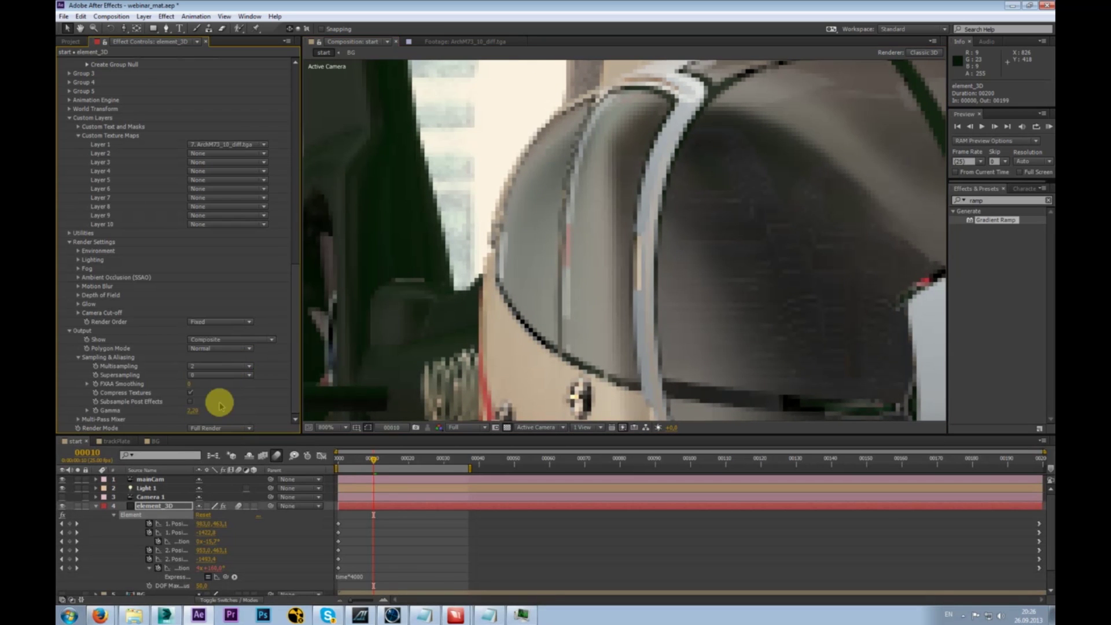
- Set the Element effect's Multisampling to 4 while comparing the helicopter's cockpit edges at pixel level
{"action": "scroll", "coordinate": [565, 283], "scroll_direction": "down", "scroll_amount": 3}
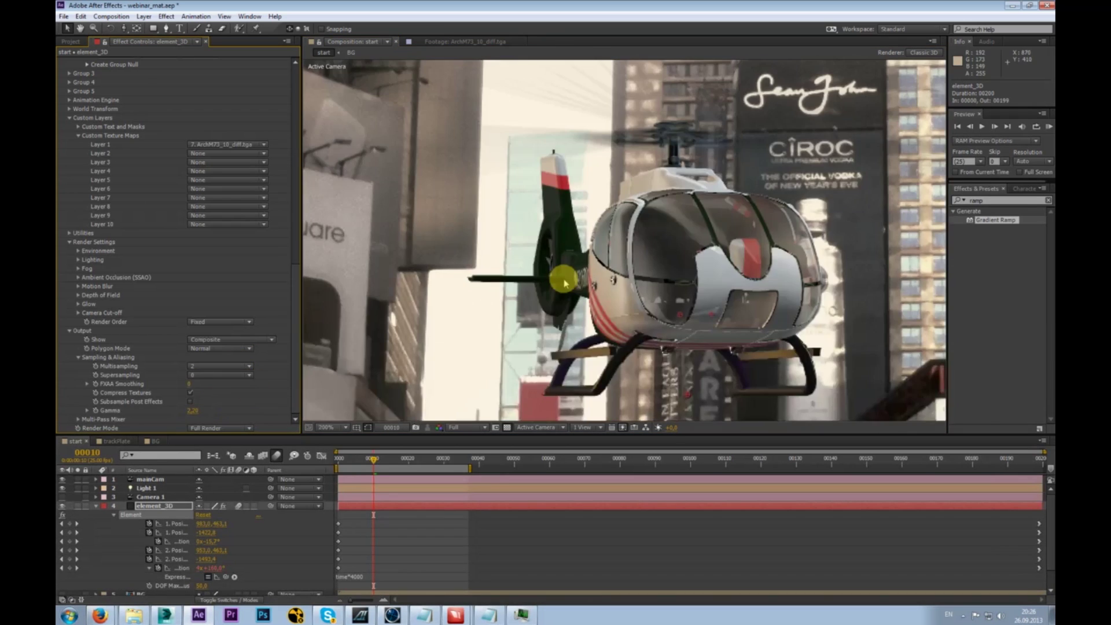
{"action": "scroll", "coordinate": [616, 213], "scroll_direction": "up", "scroll_amount": 3}
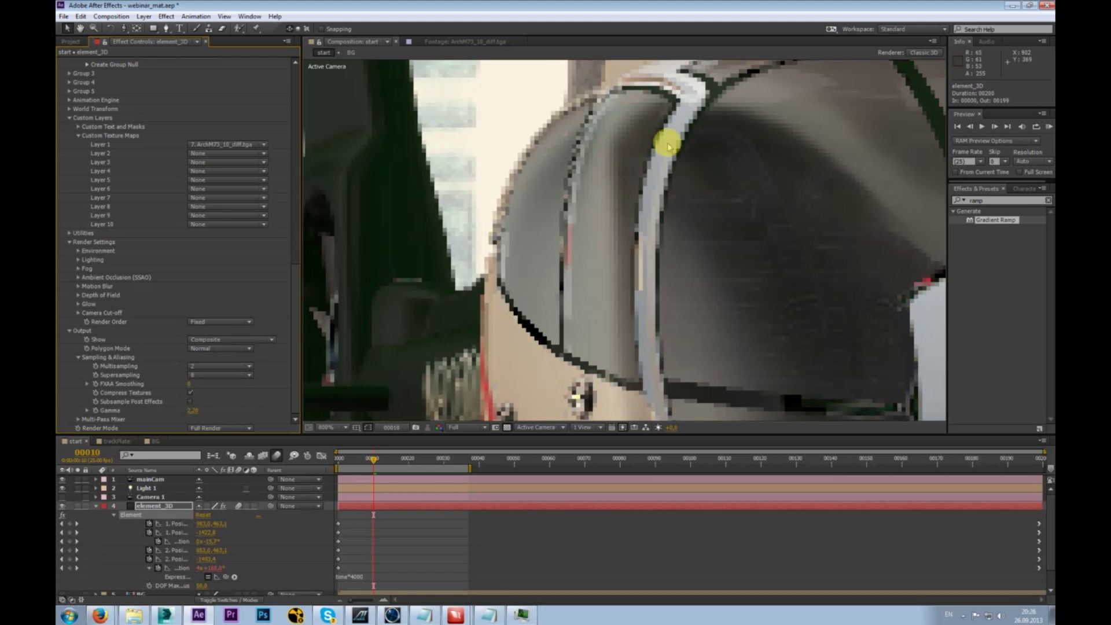
{"action": "left_click", "coordinate": [227, 366]}
{"action": "left_click", "coordinate": [220, 413]}
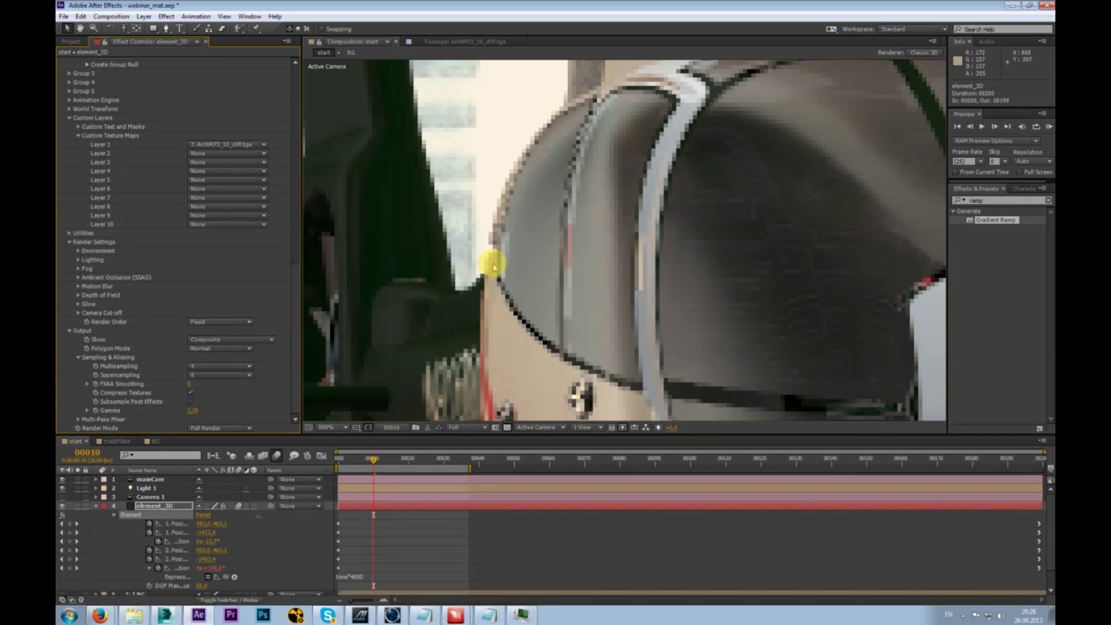
- Lower the Element effect's Multisampling to 2 and on to 0, and go to a later frame of the helicopter shot
{"action": "left_click", "coordinate": [235, 367]}
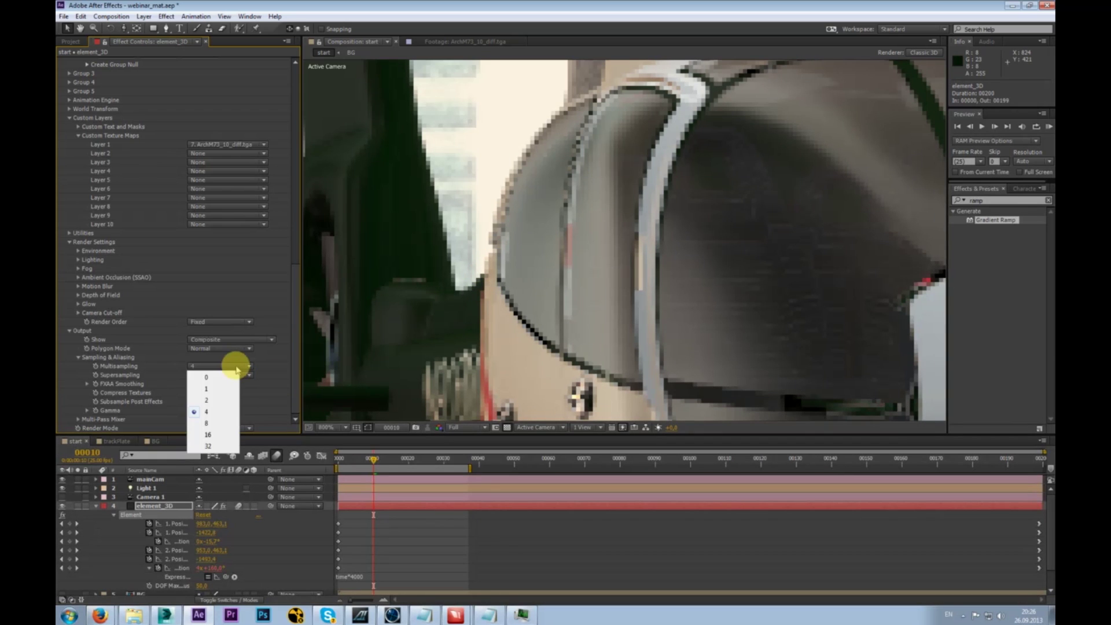
{"action": "left_click", "coordinate": [215, 399]}
{"action": "left_click", "coordinate": [235, 368]}
{"action": "left_click", "coordinate": [228, 377]}
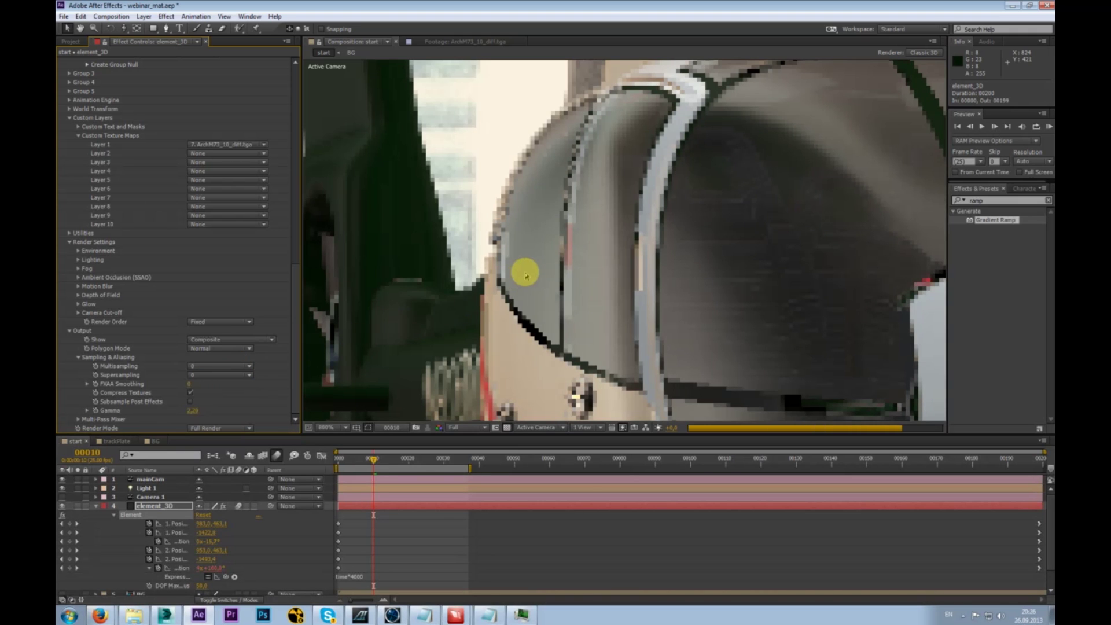
{"action": "scroll", "coordinate": [547, 266], "scroll_direction": "down", "scroll_amount": 4}
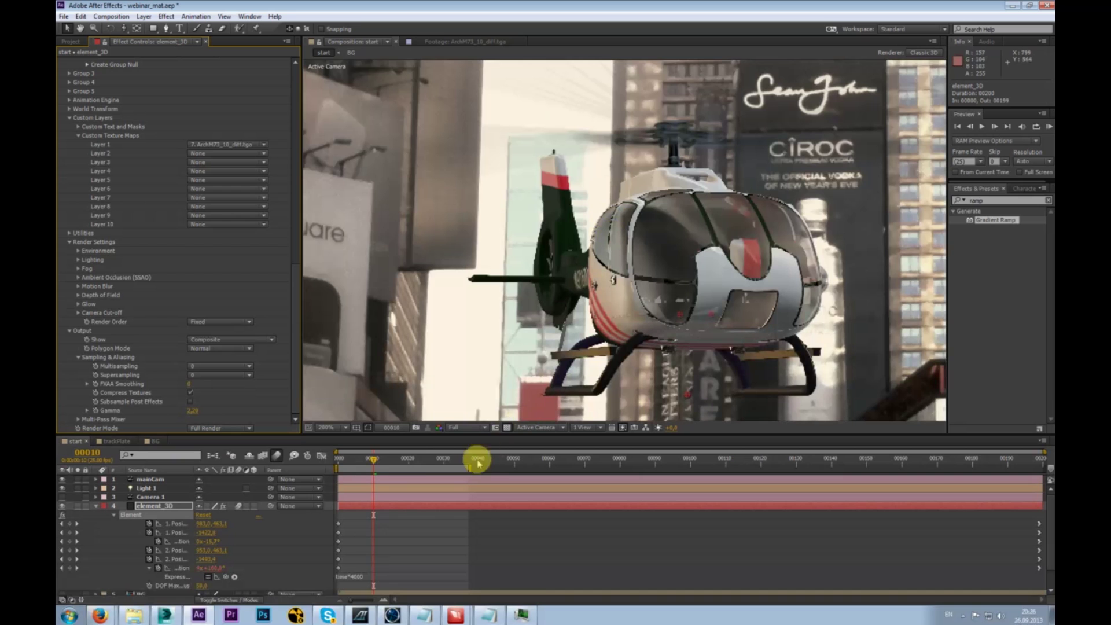
{"action": "left_click", "coordinate": [396, 458]}
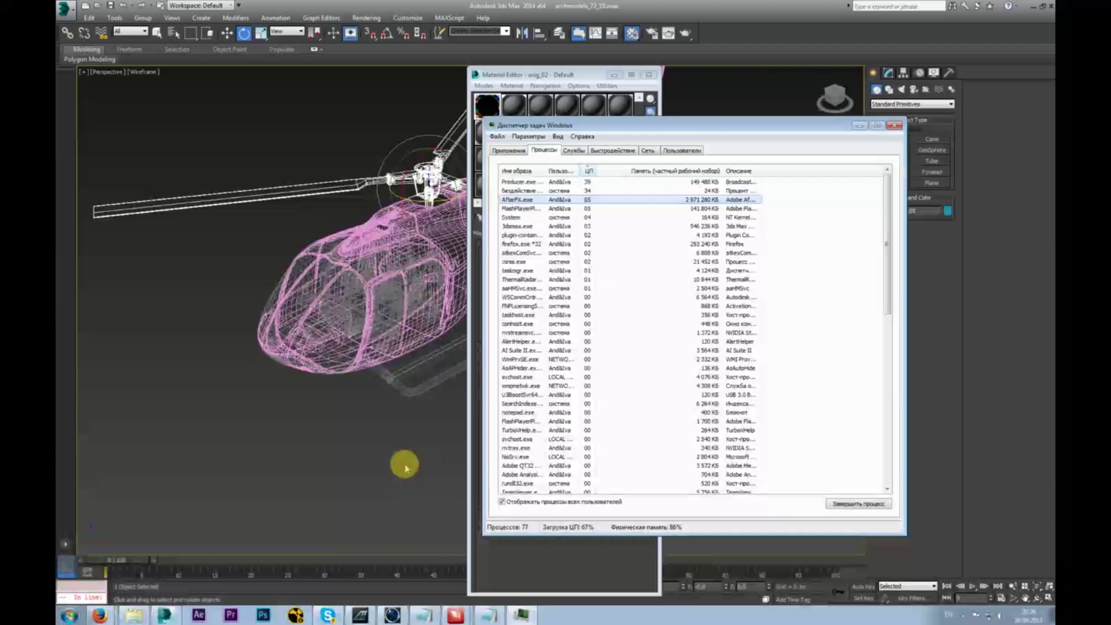
- Move the Task Manager and Material Editor windows aside and quit 3ds Max without saving the helicopter scene
{"action": "left_click_drag", "start_coordinate": [743, 122], "coordinate": [592, 122]}
{"action": "left_click", "coordinate": [745, 124]}
{"action": "left_click_drag", "start_coordinate": [526, 74], "coordinate": [559, 60]}
{"action": "left_click", "coordinate": [326, 454]}
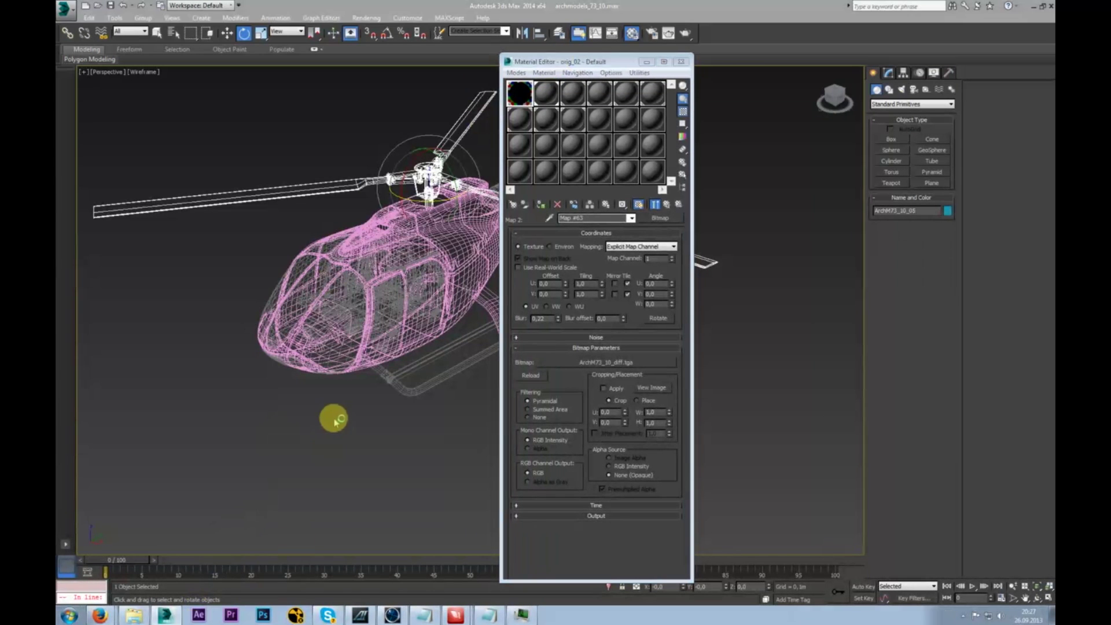
{"action": "left_click", "coordinate": [588, 63]}
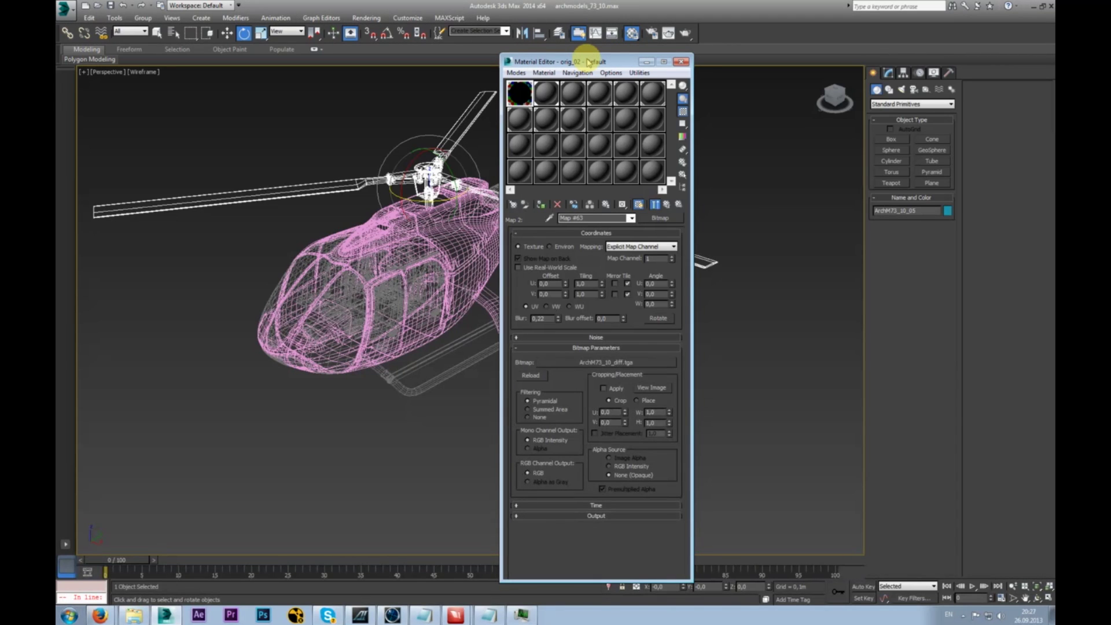
{"action": "left_click_drag", "start_coordinate": [589, 62], "coordinate": [745, 41]}
{"action": "left_click", "coordinate": [745, 12]}
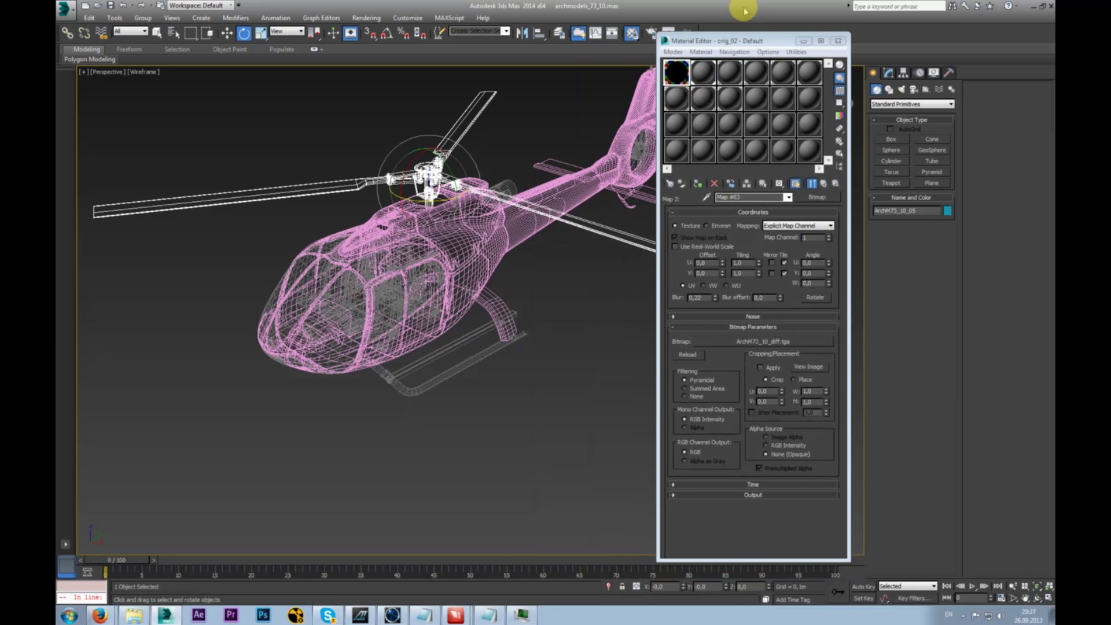
{"action": "left_click", "coordinate": [1051, 6]}
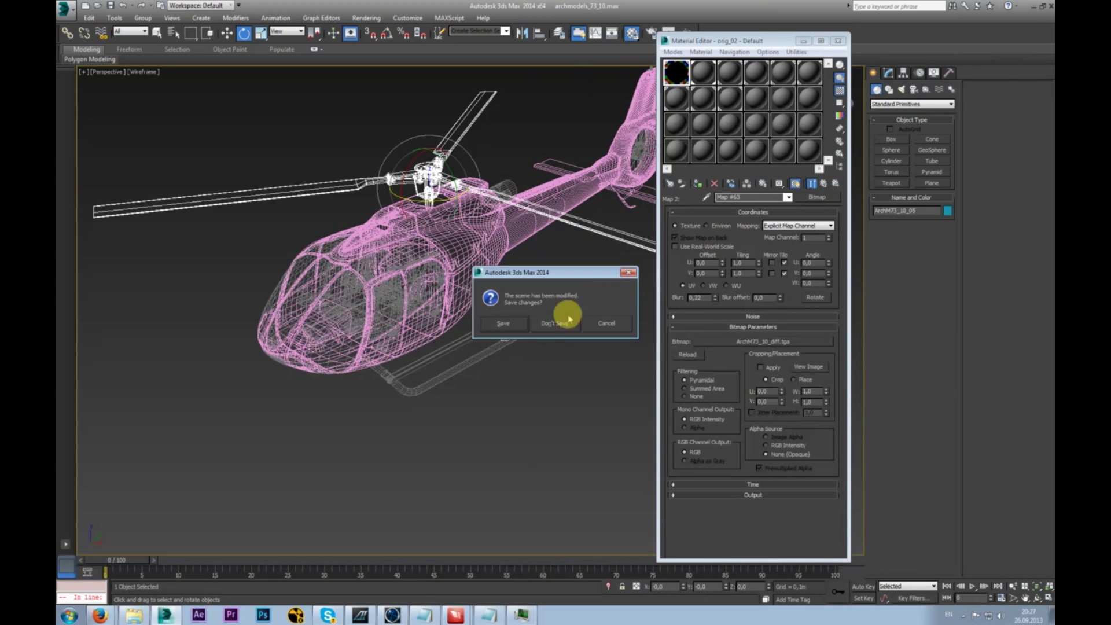
{"action": "left_click", "coordinate": [549, 325]}
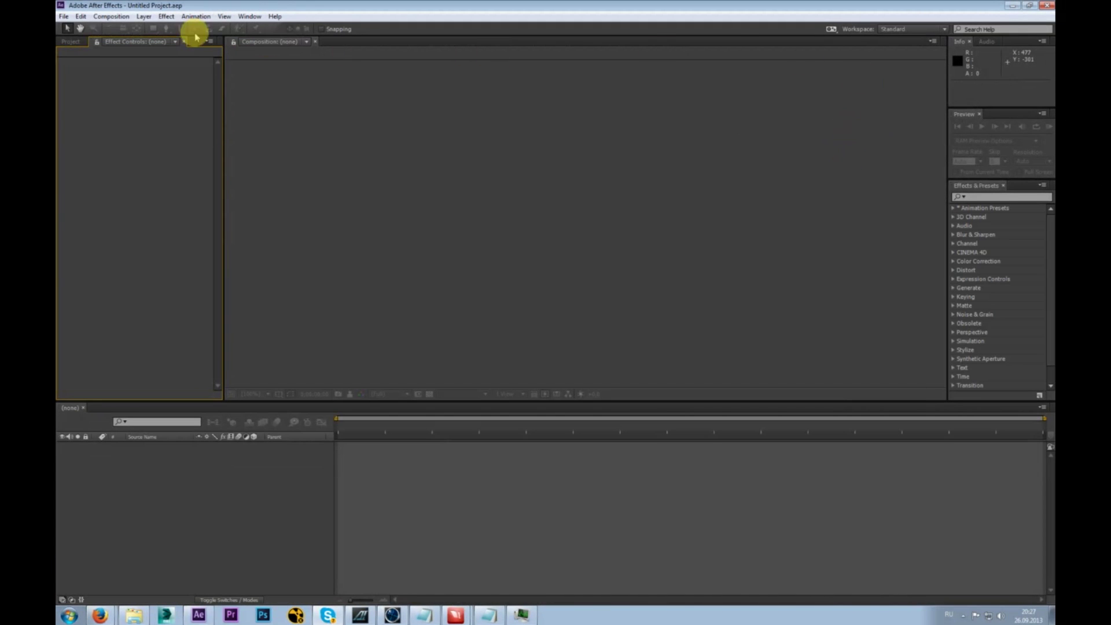
- Reopen the recent project webinar_mat.aep in After Effects and dismiss the missing-effect warning
{"action": "left_click", "coordinate": [64, 17]}
{"action": "mouse_move", "coordinate": [174, 51]}
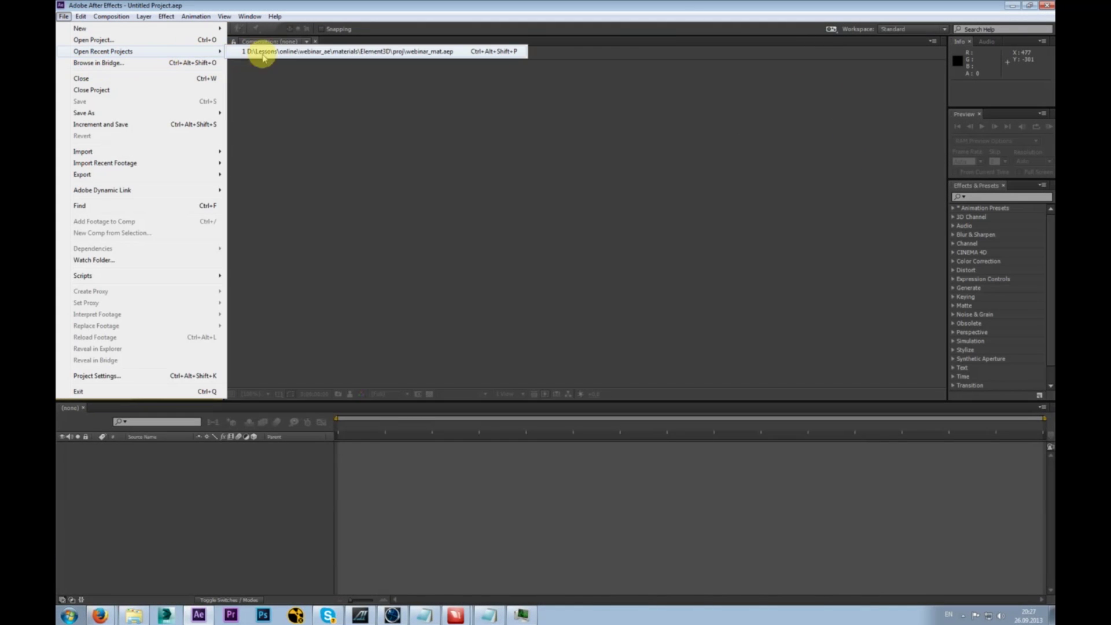
{"action": "left_click", "coordinate": [357, 52]}
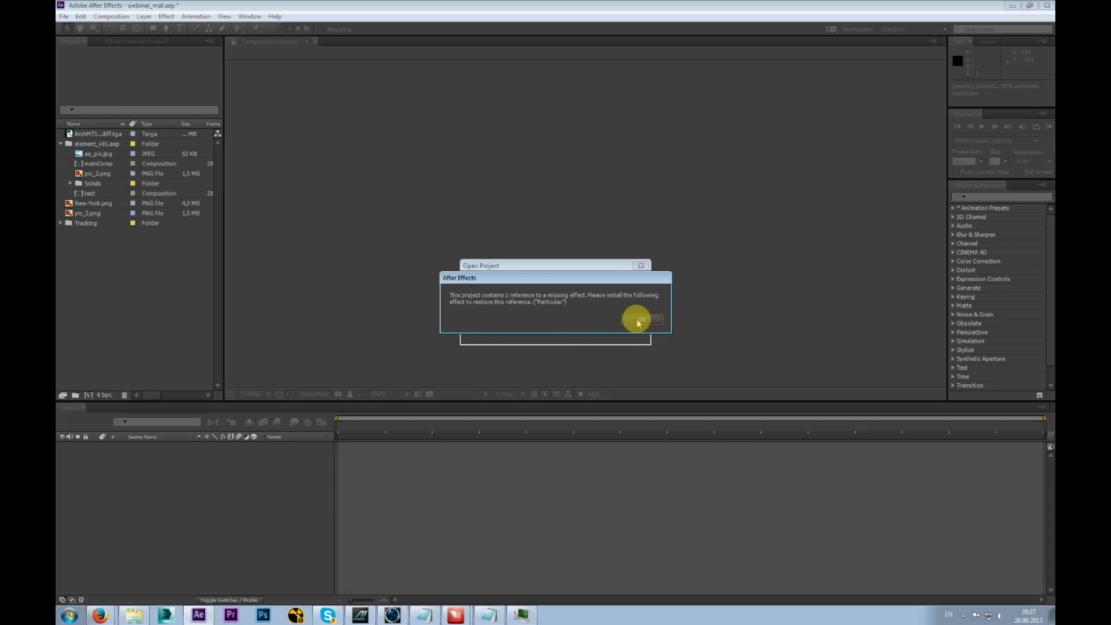
{"action": "left_click", "coordinate": [639, 320]}
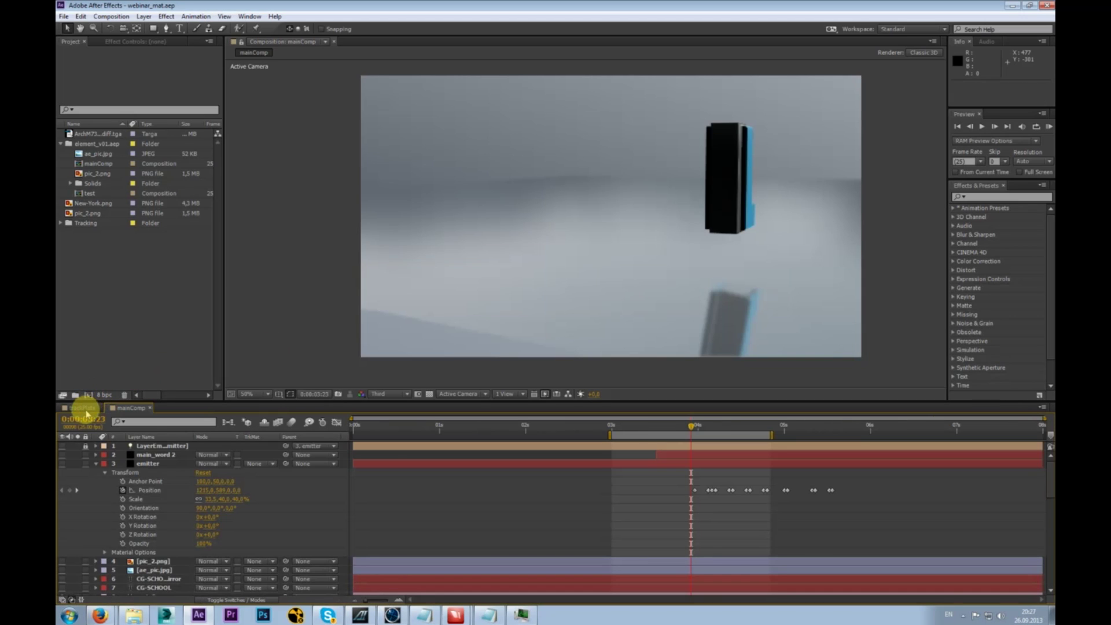
- Bring up the trackPlate composition, scrub through its first frames and collapse the element_v01.aep folder in the project
{"action": "left_click", "coordinate": [86, 411]}
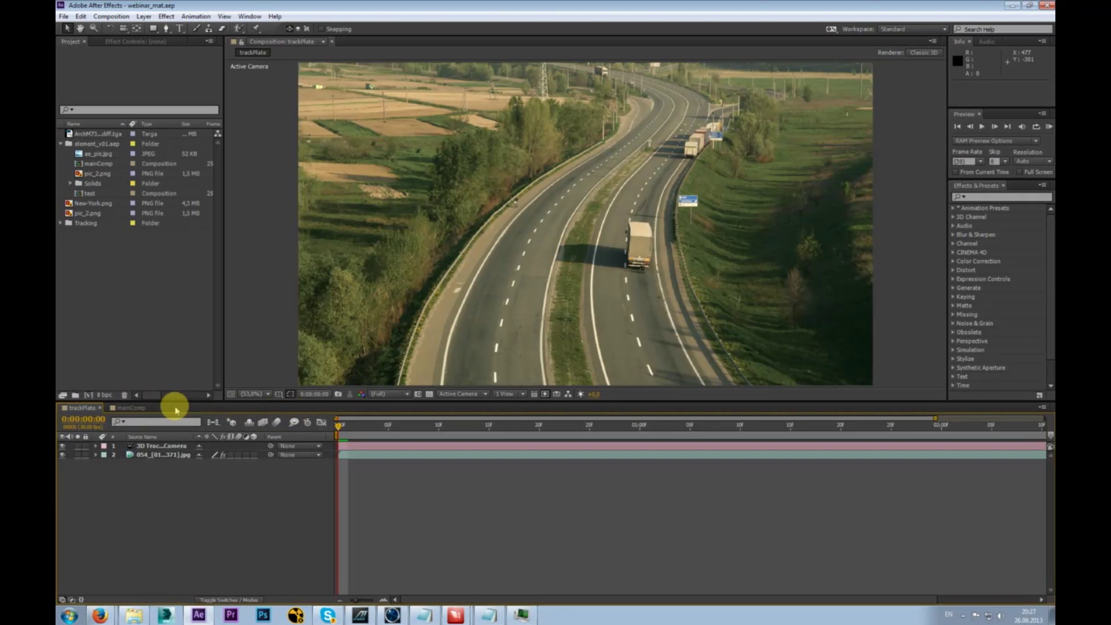
{"action": "left_click", "coordinate": [429, 425]}
{"action": "left_click_drag", "start_coordinate": [445, 433], "coordinate": [348, 437]}
{"action": "left_click", "coordinate": [115, 248]}
{"action": "left_click", "coordinate": [61, 143]}
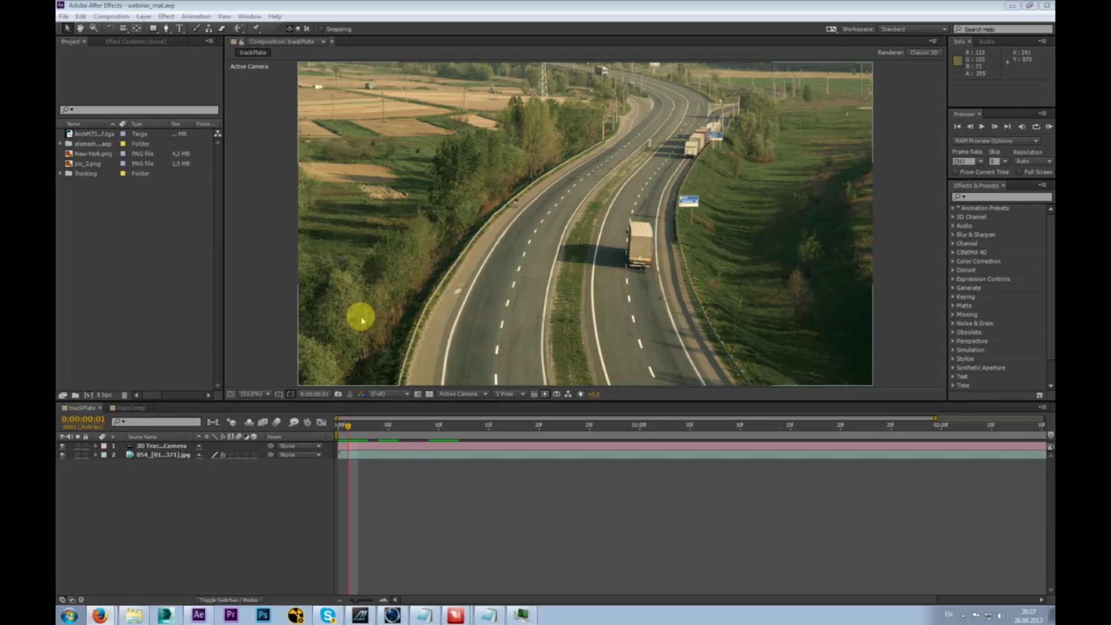
- Scrub through the trackPlate road footage and check the effects on the footage and 3D Tracker Camera layers
{"action": "left_click", "coordinate": [118, 42]}
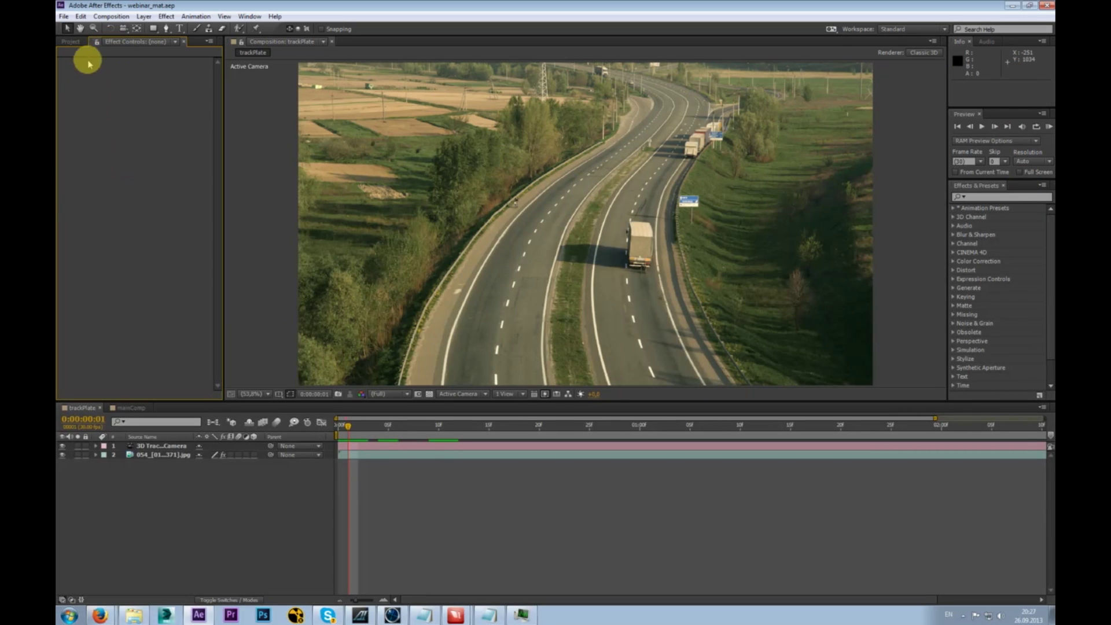
{"action": "left_click", "coordinate": [155, 502]}
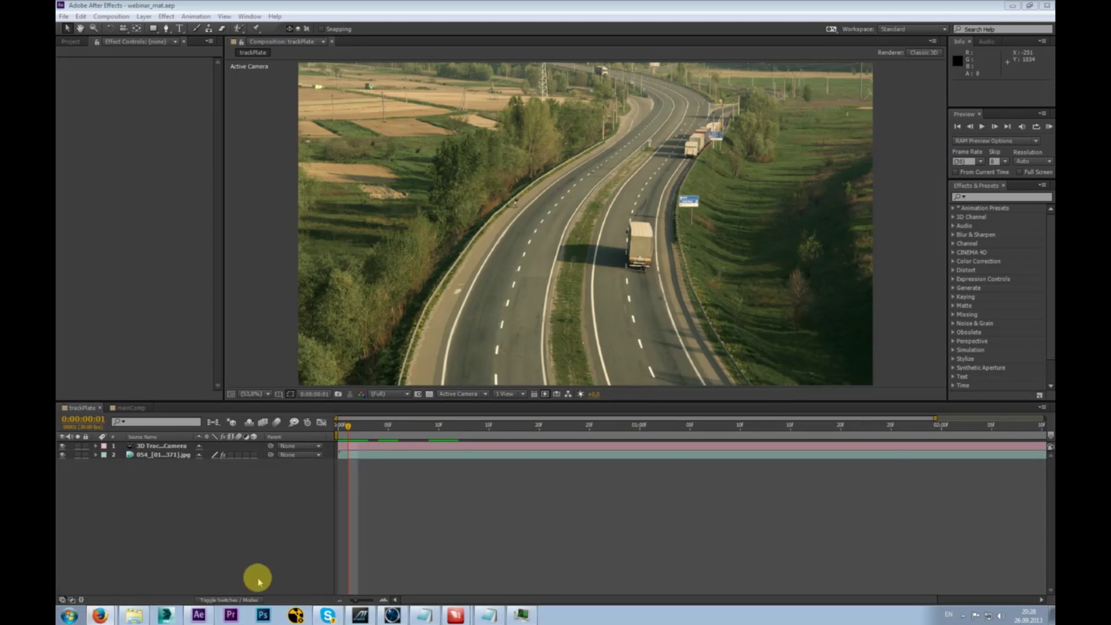
{"action": "left_click_drag", "start_coordinate": [355, 426], "coordinate": [520, 440]}
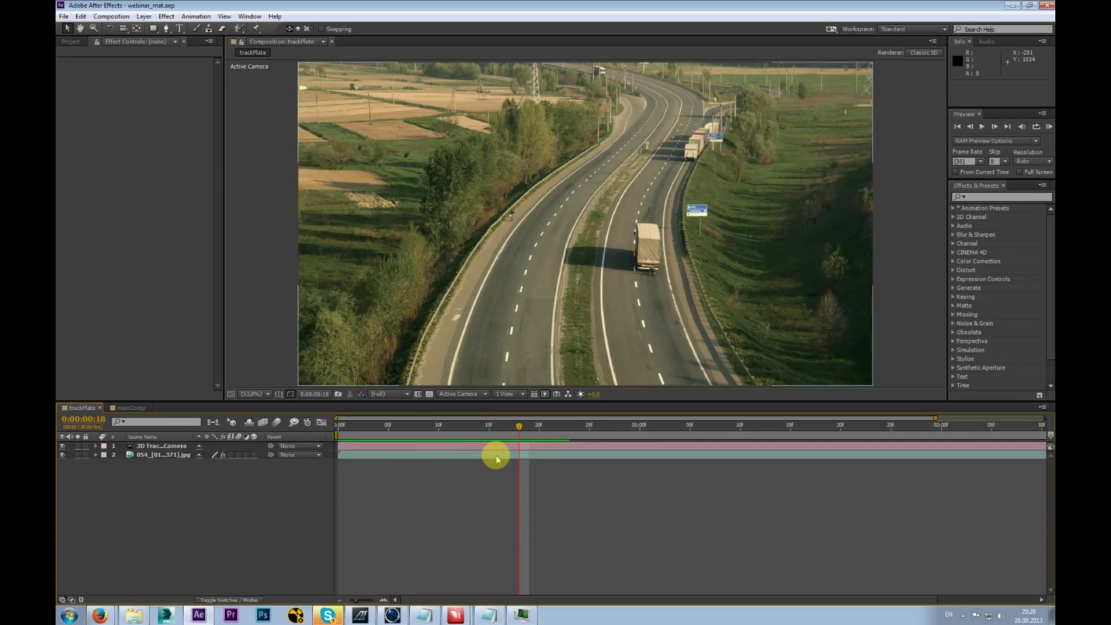
{"action": "left_click_drag", "start_coordinate": [511, 436], "coordinate": [484, 434]}
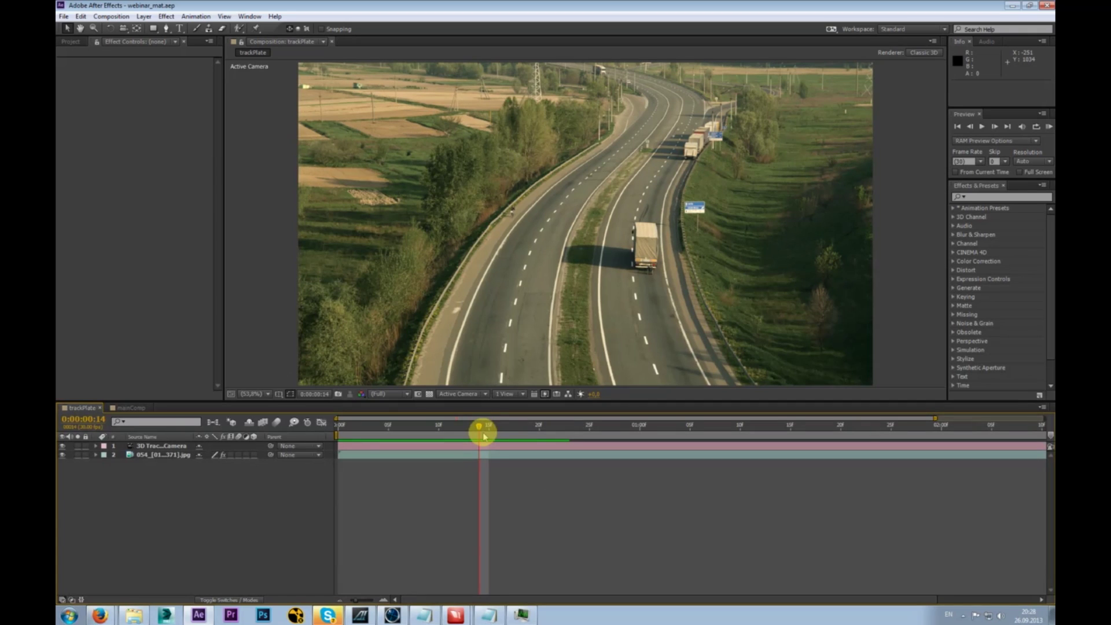
{"action": "left_click", "coordinate": [153, 446]}
{"action": "left_click", "coordinate": [159, 454]}
{"action": "left_click", "coordinate": [160, 447]}
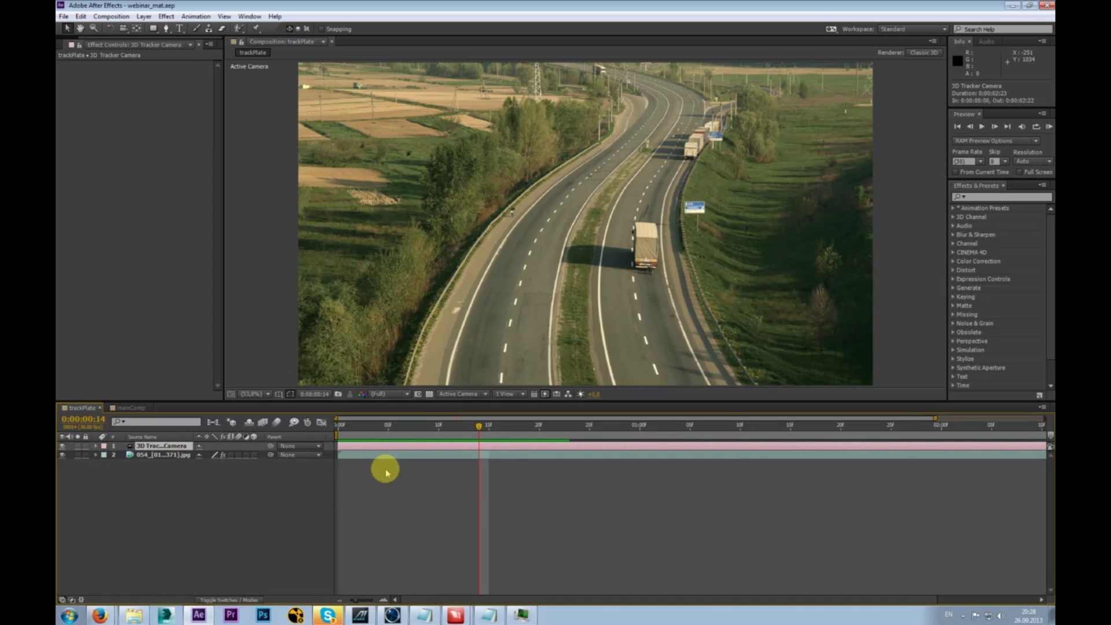
{"action": "left_click_drag", "start_coordinate": [478, 425], "coordinate": [489, 426]}
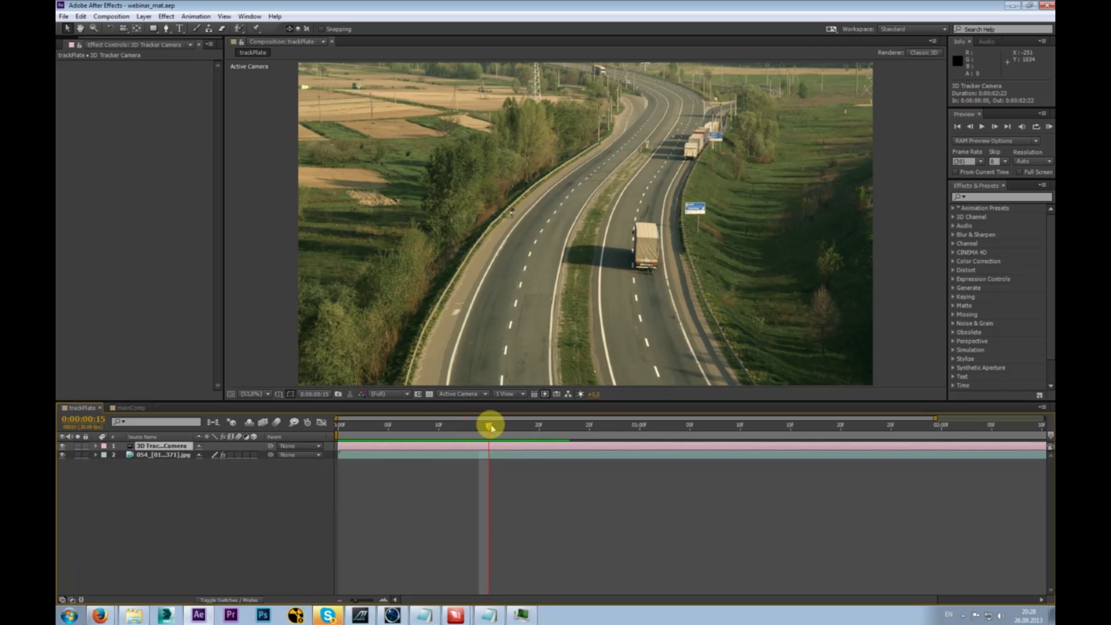
- Switch to mainComp and scrub through the falling SCHOOL letters to 0:00:04:23
{"action": "left_click", "coordinate": [130, 408]}
{"action": "left_click_drag", "start_coordinate": [690, 428], "coordinate": [799, 431]}
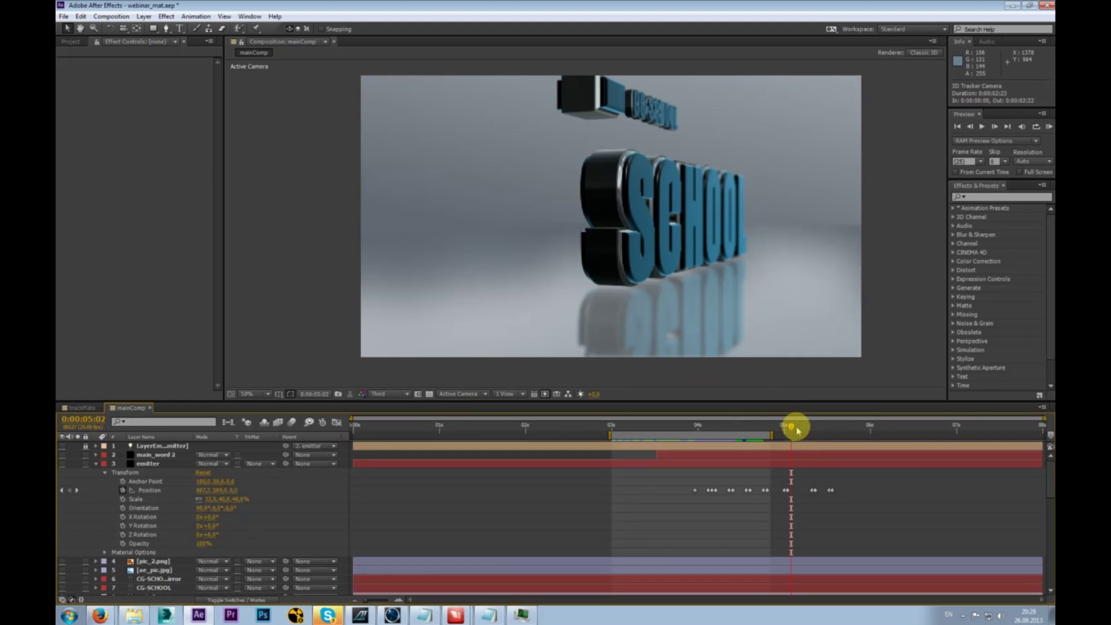
{"action": "left_click_drag", "start_coordinate": [781, 435], "coordinate": [777, 431]}
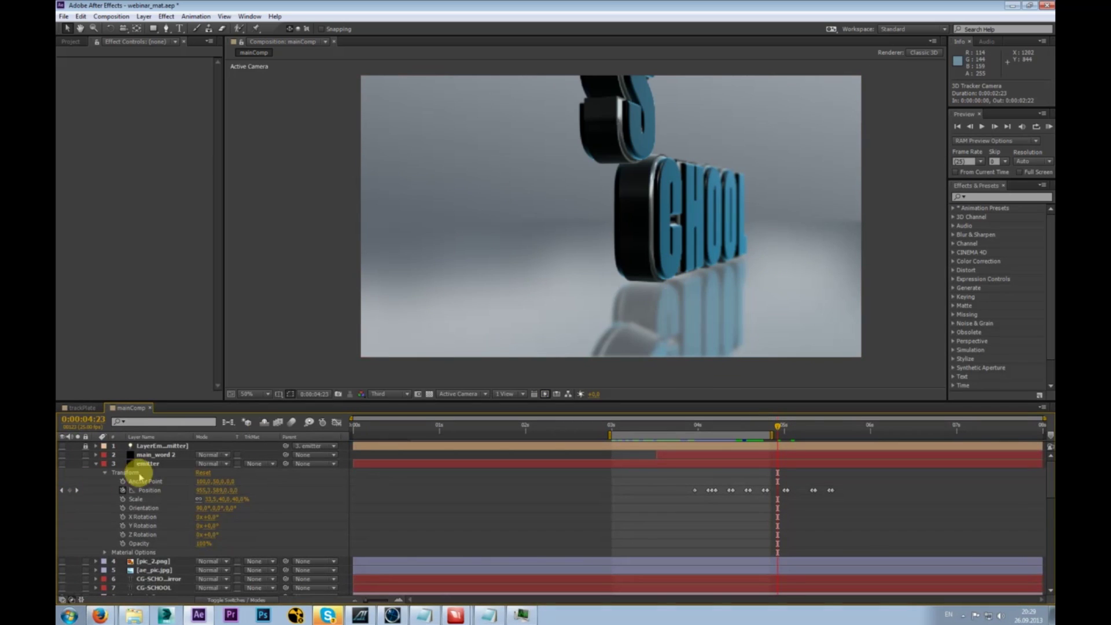
- Collapse the emitter and particular layers in mainComp and display the particular layer's effect settings
{"action": "left_click", "coordinate": [96, 463]}
{"action": "left_click", "coordinate": [96, 517]}
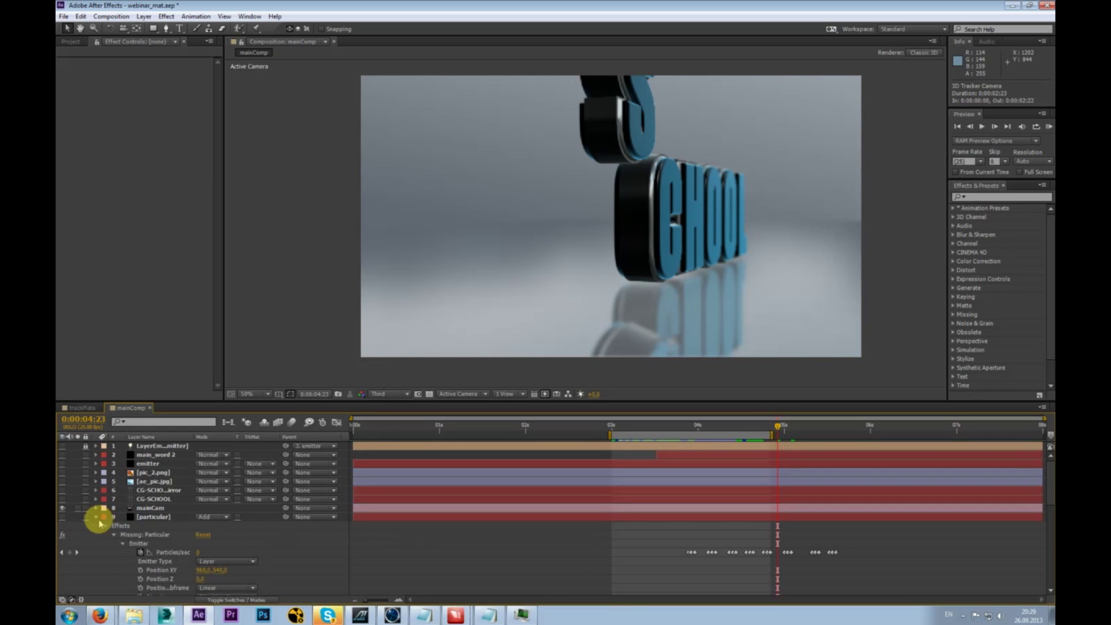
{"action": "left_click", "coordinate": [96, 517]}
{"action": "left_click", "coordinate": [150, 516]}
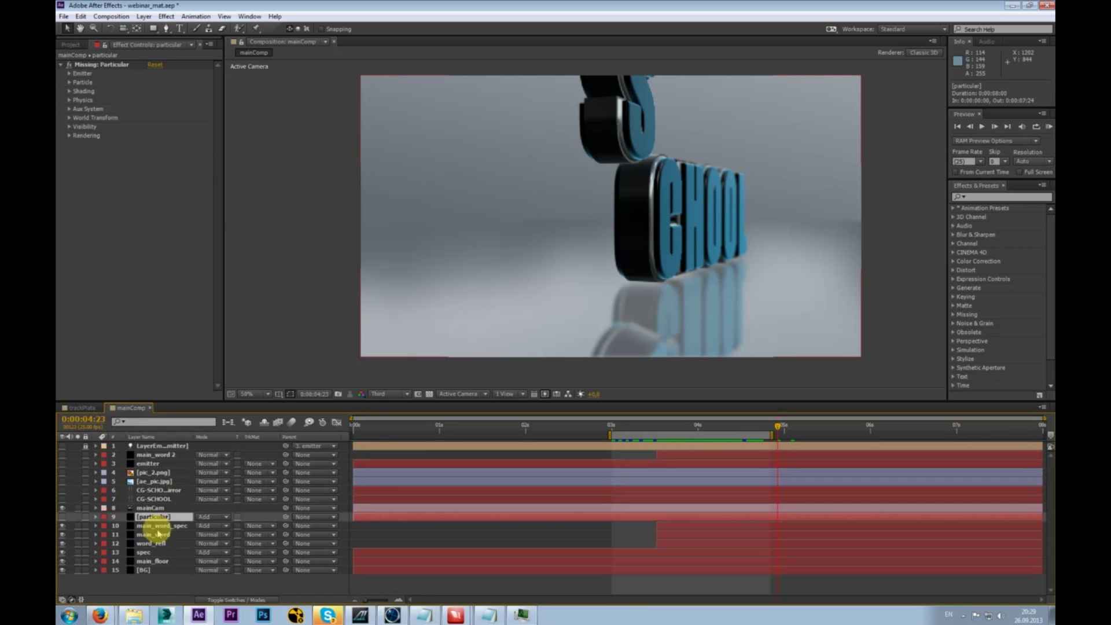
- Examine the Element effect on main_word and word_refl, briefly soloing word_refl to view the reflection alone
{"action": "left_click", "coordinate": [153, 534]}
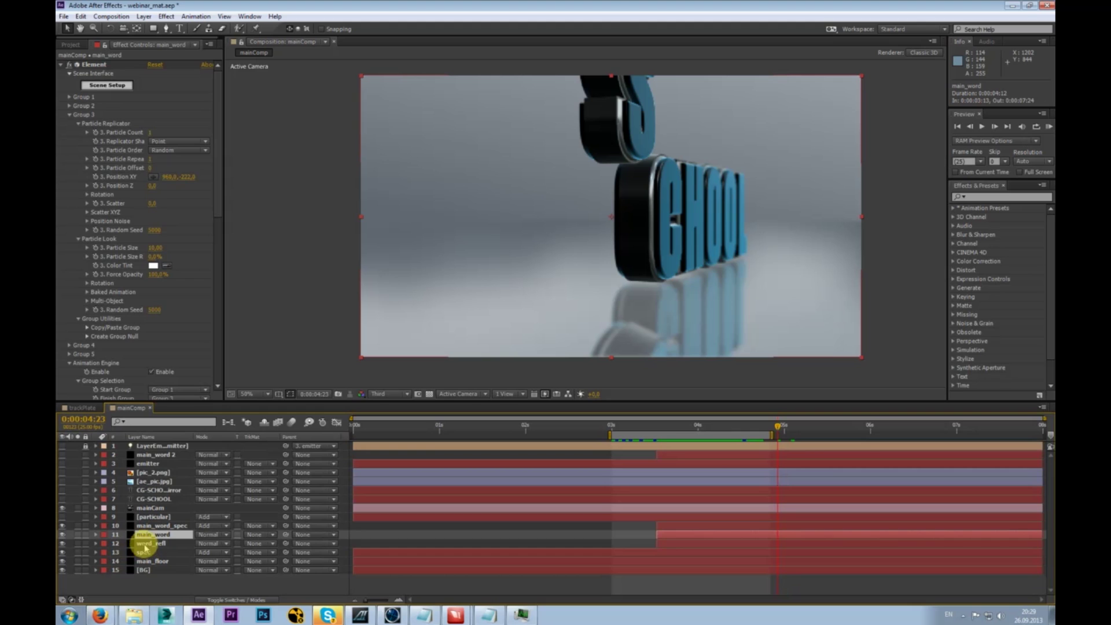
{"action": "left_click", "coordinate": [144, 544]}
{"action": "left_click", "coordinate": [77, 544]}
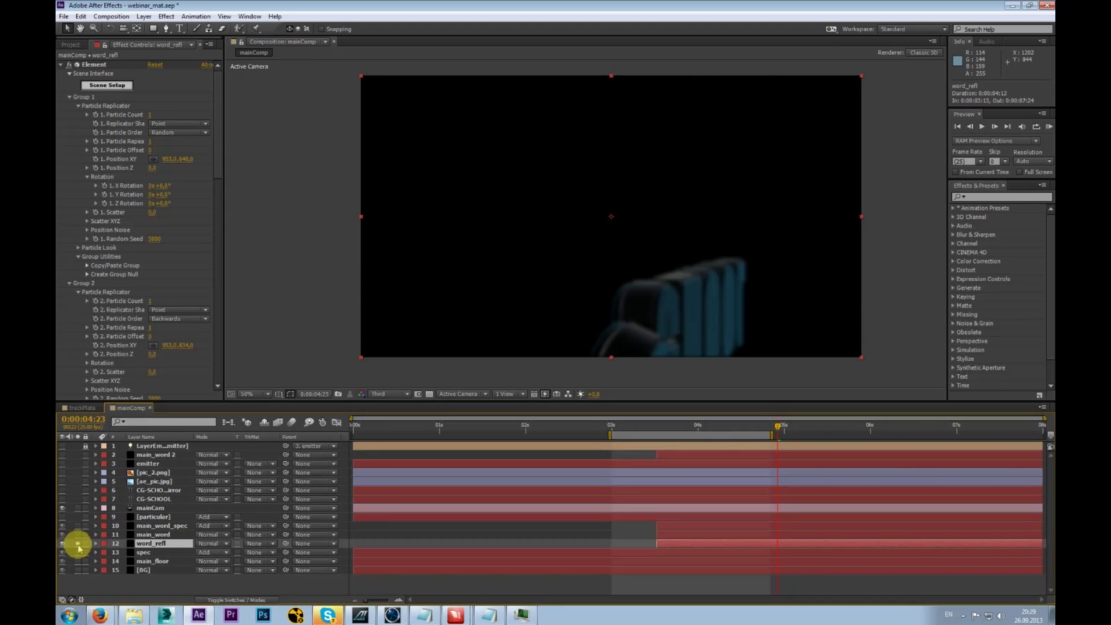
{"action": "left_click", "coordinate": [77, 544]}
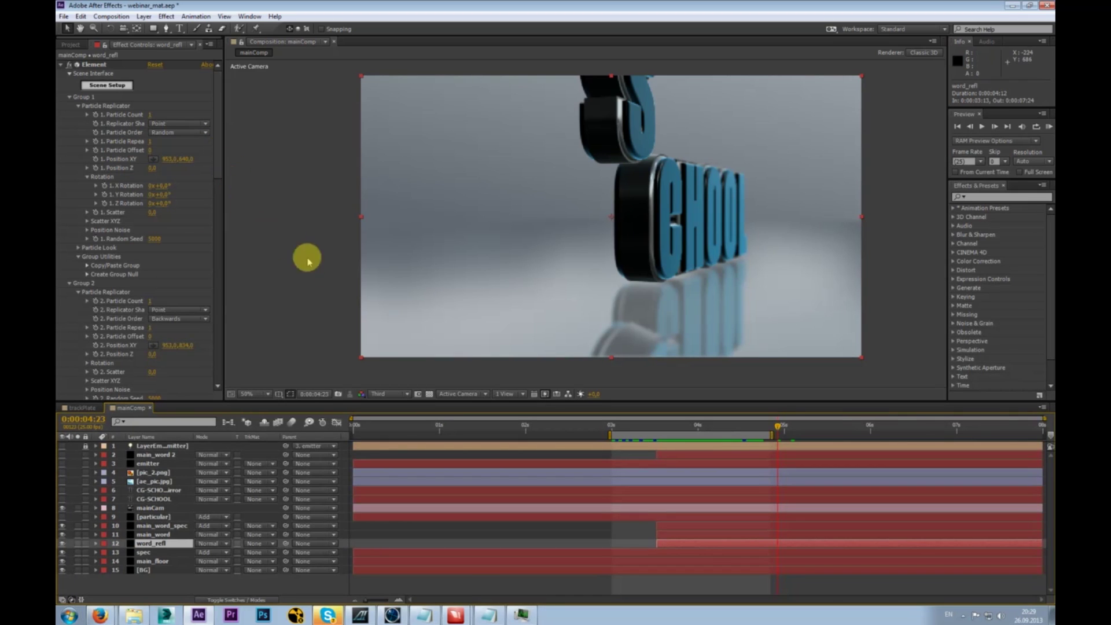
- Return to trackPlate at 0:00:00:17 and select the footage layer's 3D Camera Tracker effect to display its track points
{"action": "left_click", "coordinate": [67, 409]}
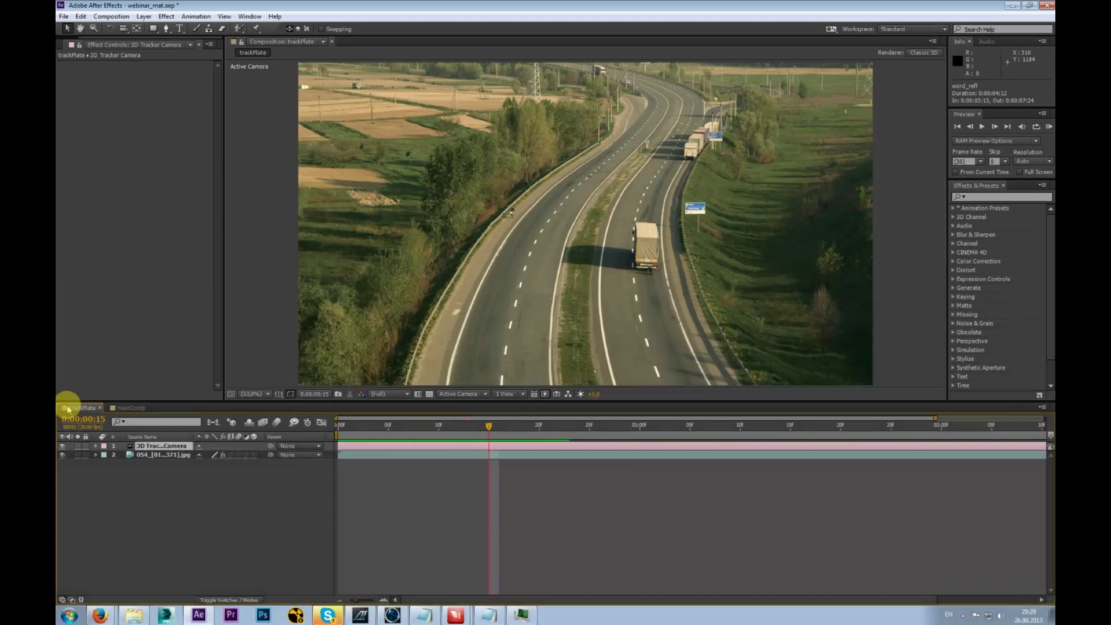
{"action": "mouse_move", "coordinate": [498, 425]}
{"action": "left_mouse_down"}
{"action": "mouse_move", "coordinate": [756, 429]}
{"action": "mouse_move", "coordinate": [508, 428]}
{"action": "left_mouse_up"}
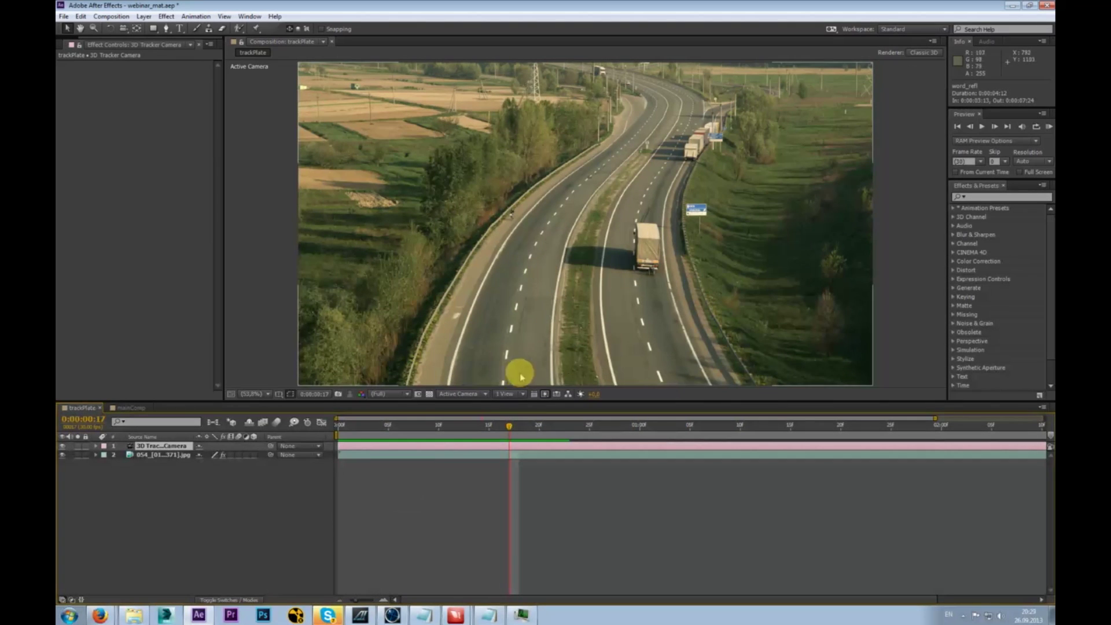
{"action": "left_click", "coordinate": [253, 486]}
{"action": "left_click", "coordinate": [173, 457]}
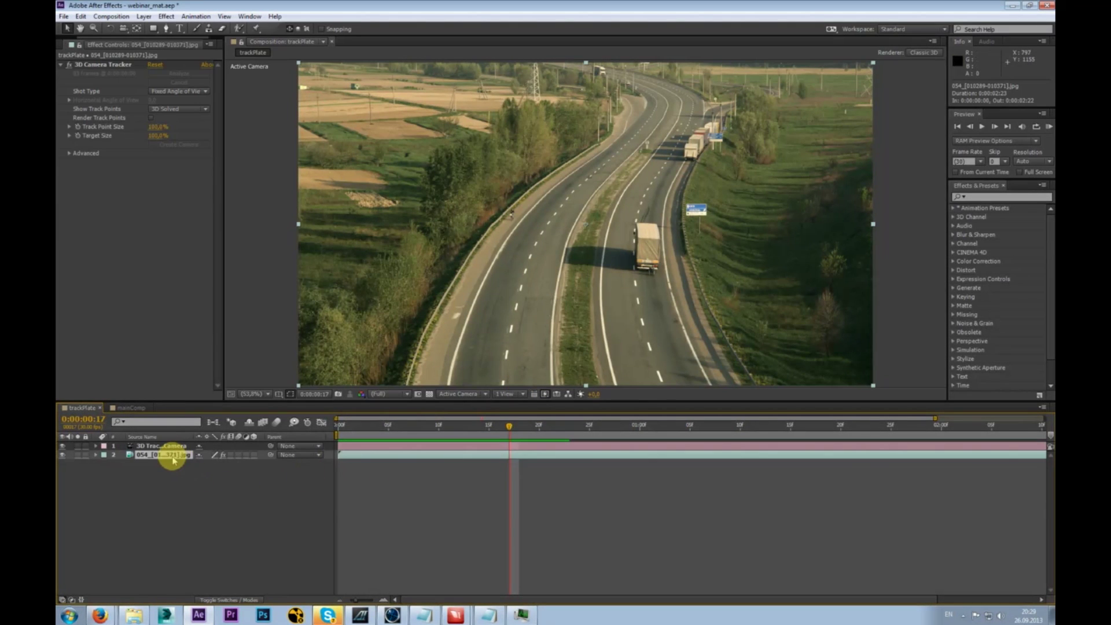
{"action": "left_click", "coordinate": [187, 493]}
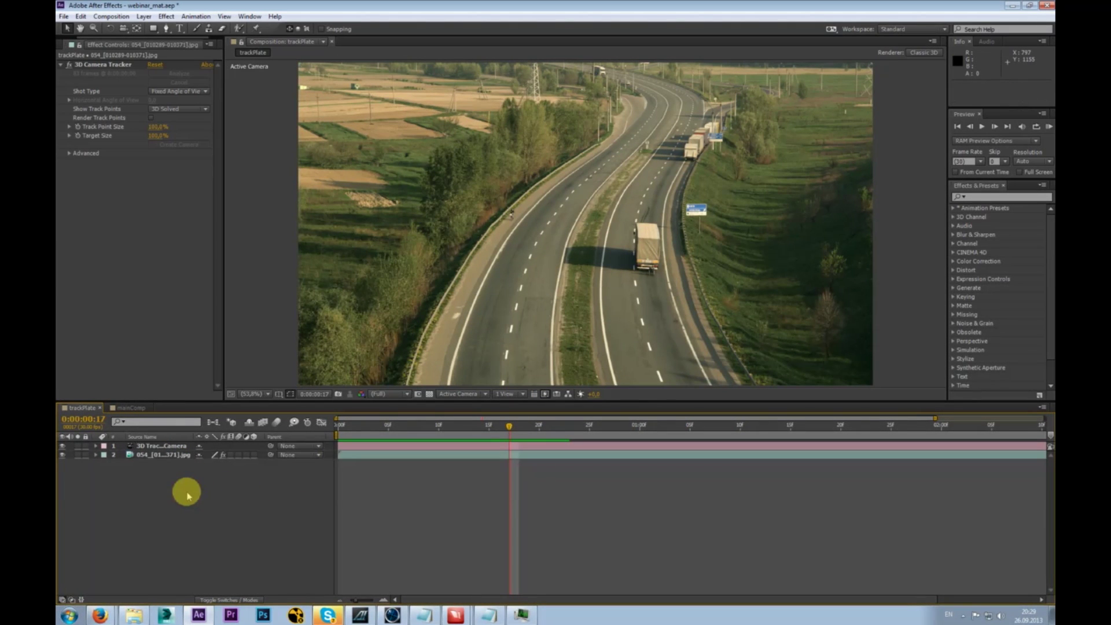
{"action": "left_click", "coordinate": [157, 454]}
{"action": "left_click", "coordinate": [129, 70]}
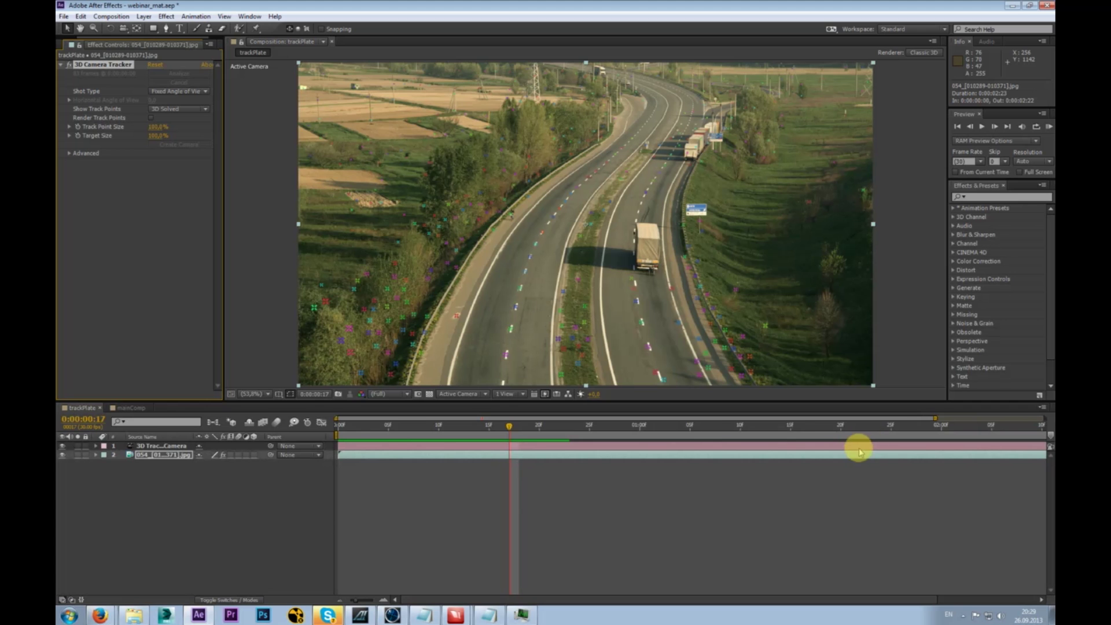
- Scrub the tracked road footage across the full clip to 0:00:00:14 and inspect the footage layer's track points
{"action": "scroll", "coordinate": [860, 451], "scroll_direction": "down", "scroll_amount": 2, "text": "alt"}
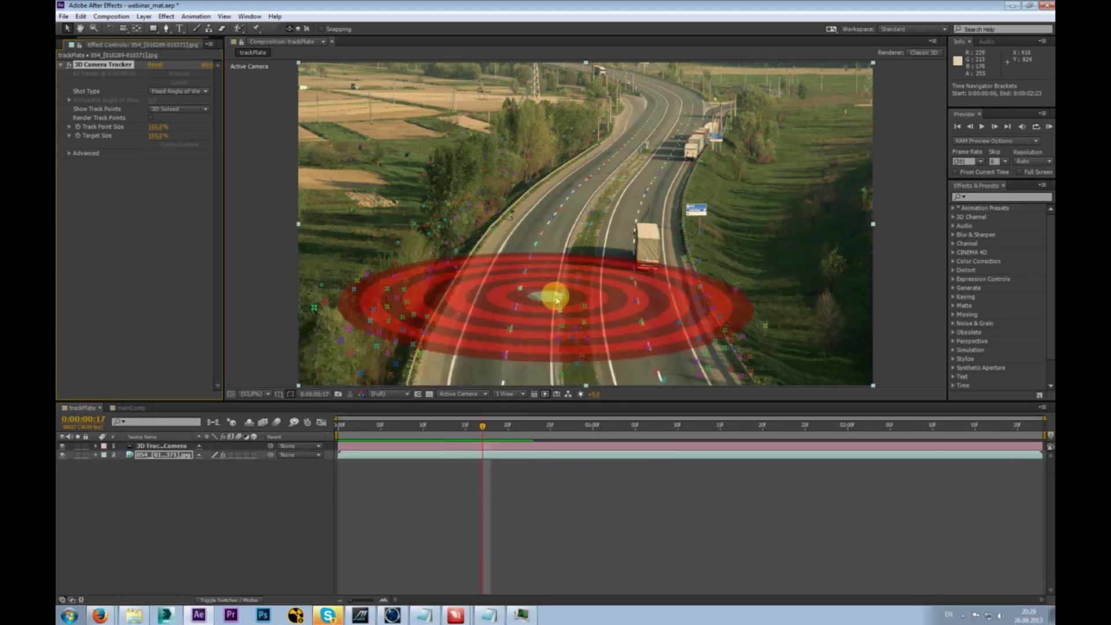
{"action": "left_click_drag", "start_coordinate": [483, 426], "coordinate": [712, 428]}
{"action": "left_click_drag", "start_coordinate": [642, 448], "coordinate": [457, 429]}
{"action": "left_click", "coordinate": [168, 454]}
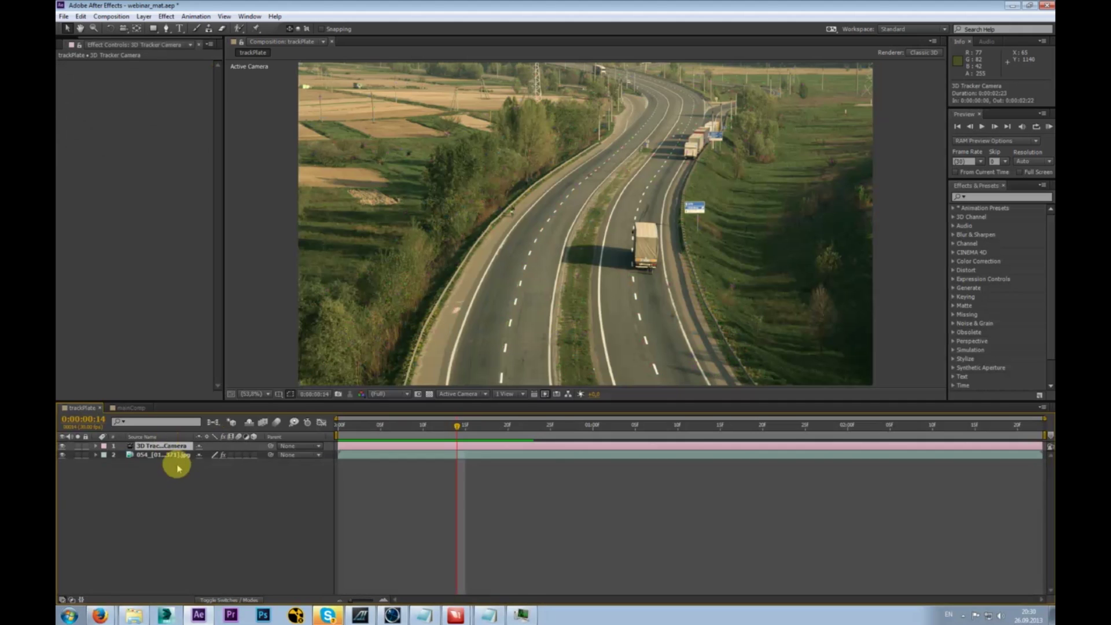
{"action": "left_click", "coordinate": [231, 492]}
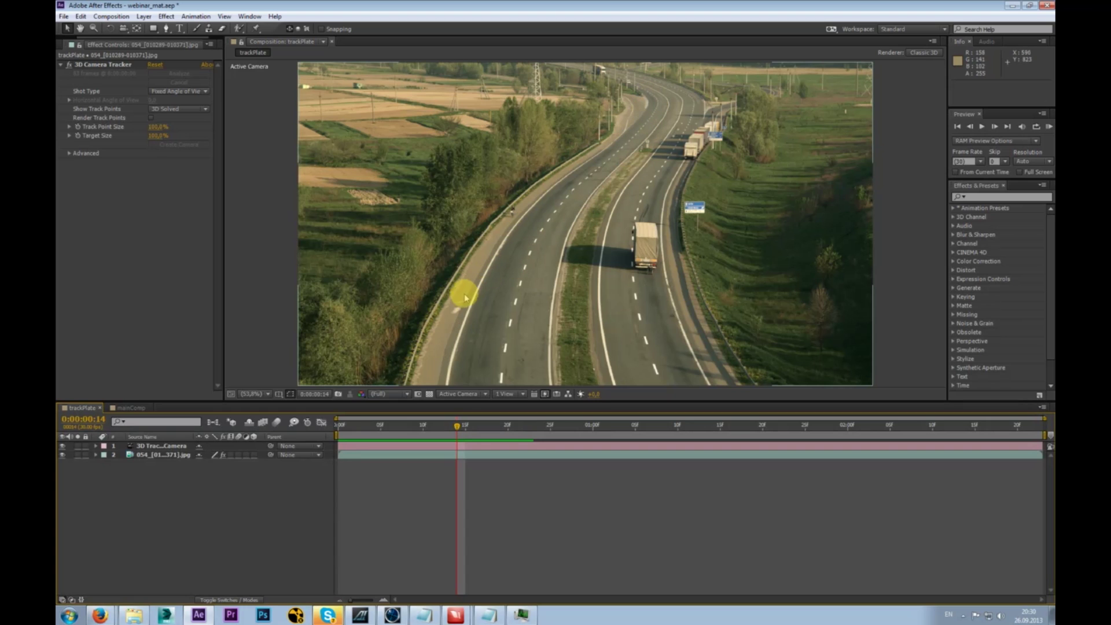
- Create a new solid layer named element_3D in the trackPlate composition
{"action": "right_click", "coordinate": [197, 501]}
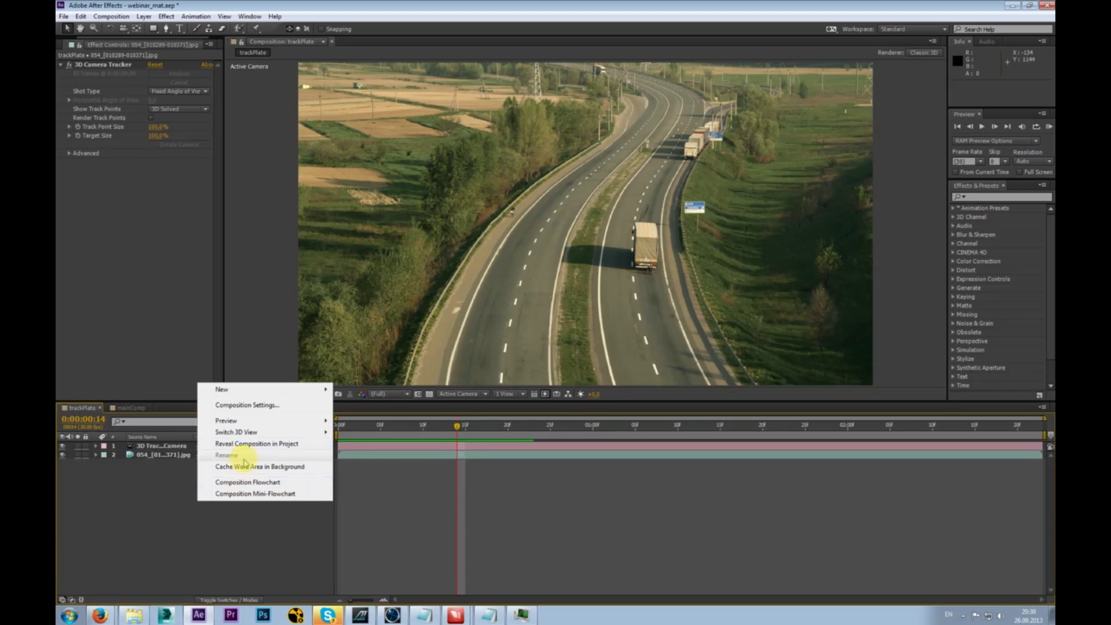
{"action": "mouse_move", "coordinate": [268, 389]}
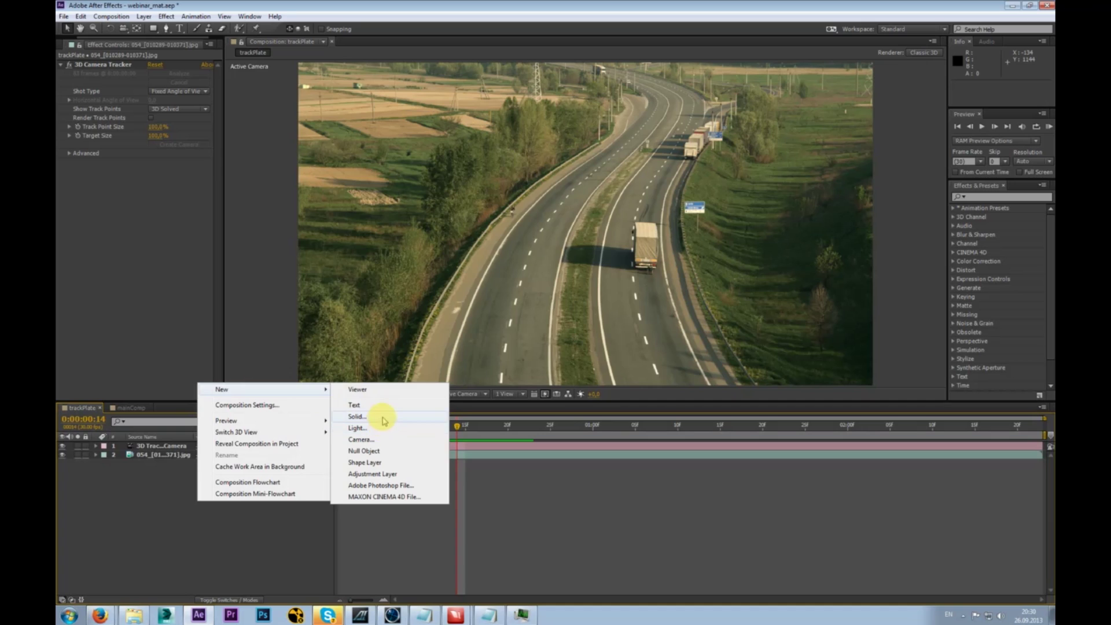
{"action": "left_click", "coordinate": [357, 416]}
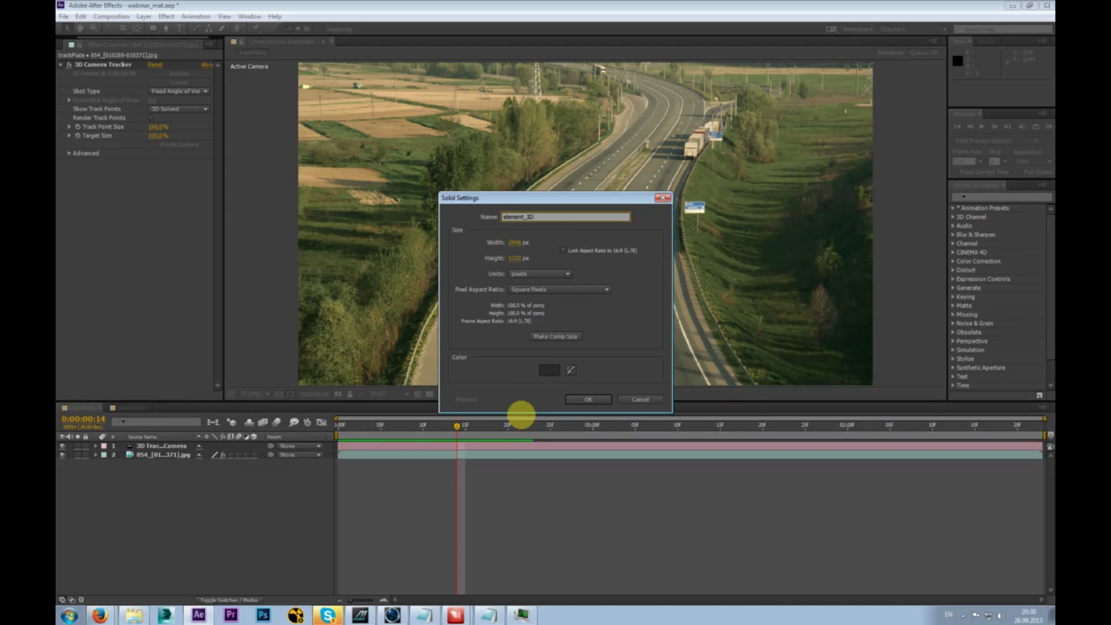
{"action": "type", "text": "element_3D"}
{"action": "key", "text": "Return"}
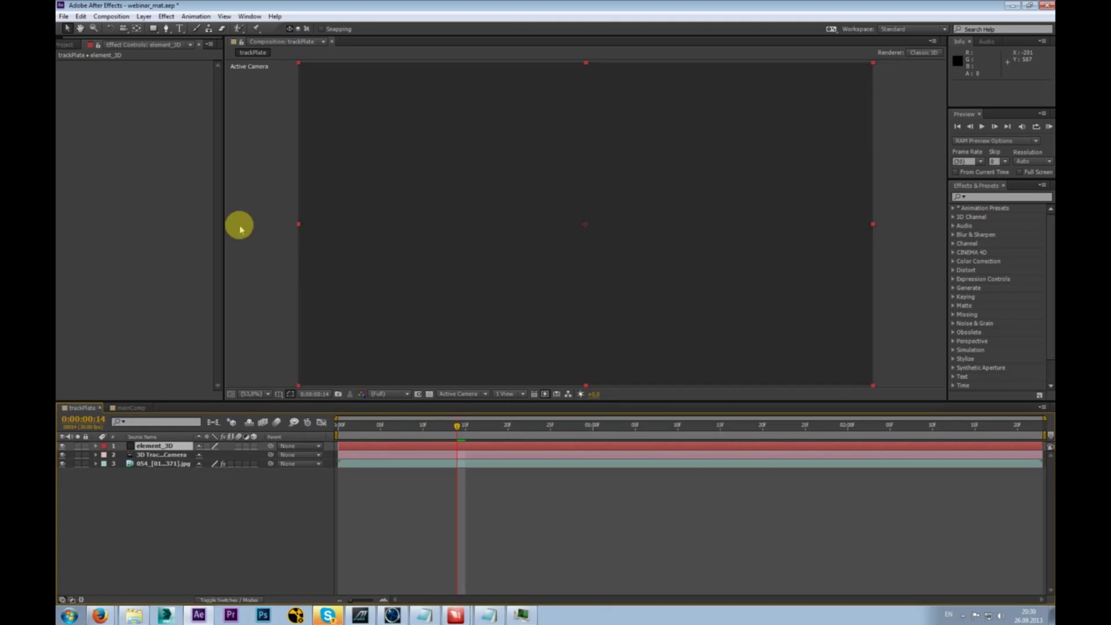
- Apply the Video Copilot Element effect to the element_3D solid
{"action": "right_click", "coordinate": [169, 108]}
{"action": "mouse_move", "coordinate": [255, 394]}
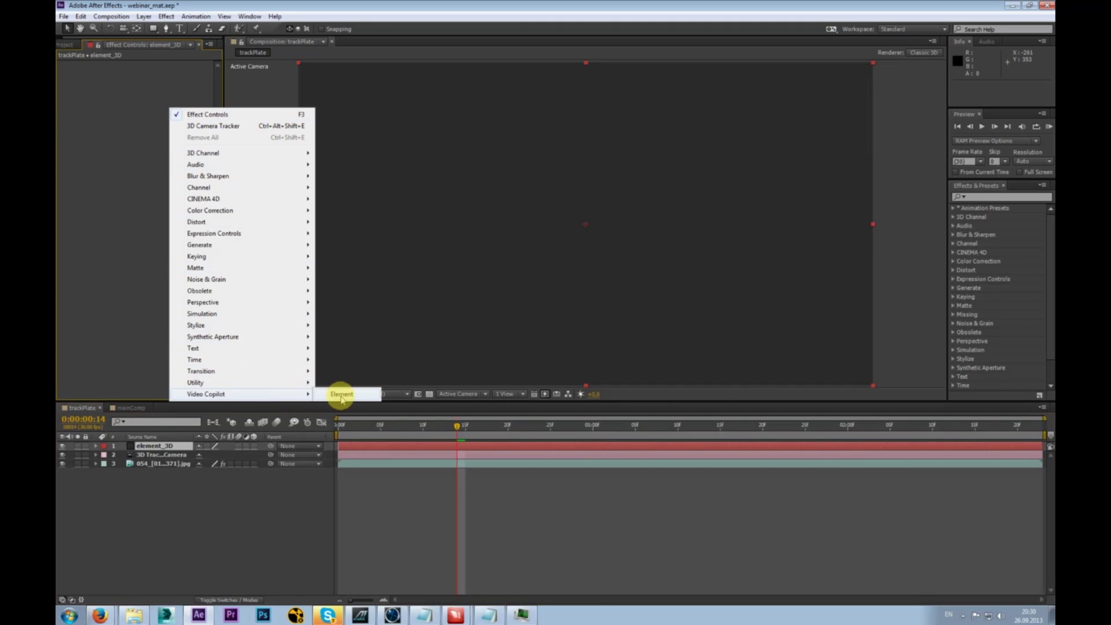
{"action": "left_click", "coordinate": [341, 395]}
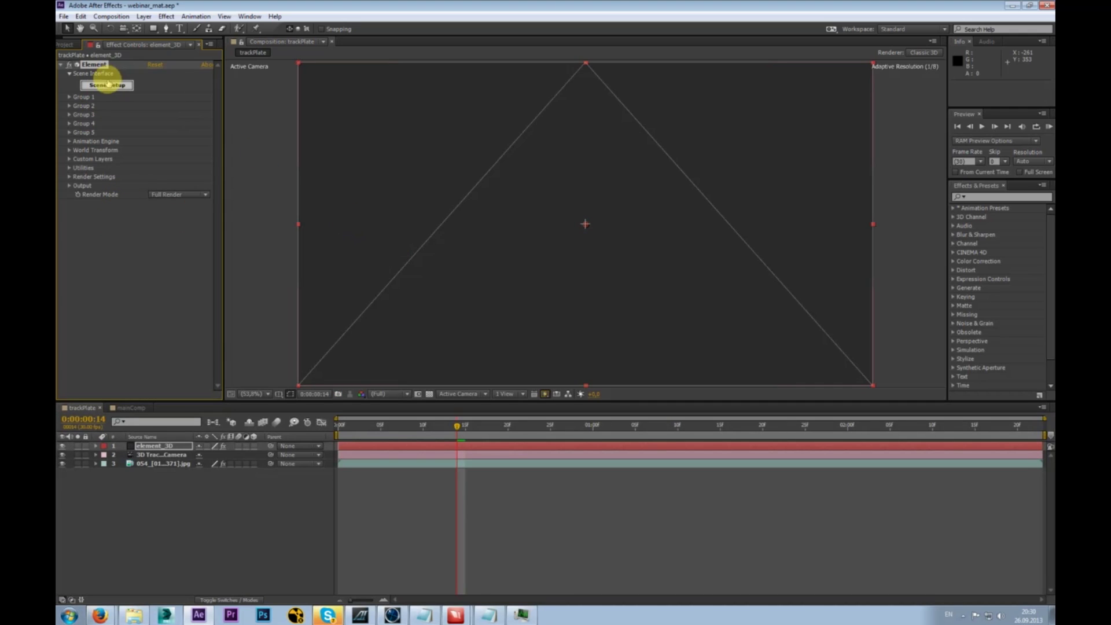
- Add the telephone_pole model from the Starter_Pack to the Element scene, orbit around it and accept the scene
{"action": "left_click", "coordinate": [109, 84]}
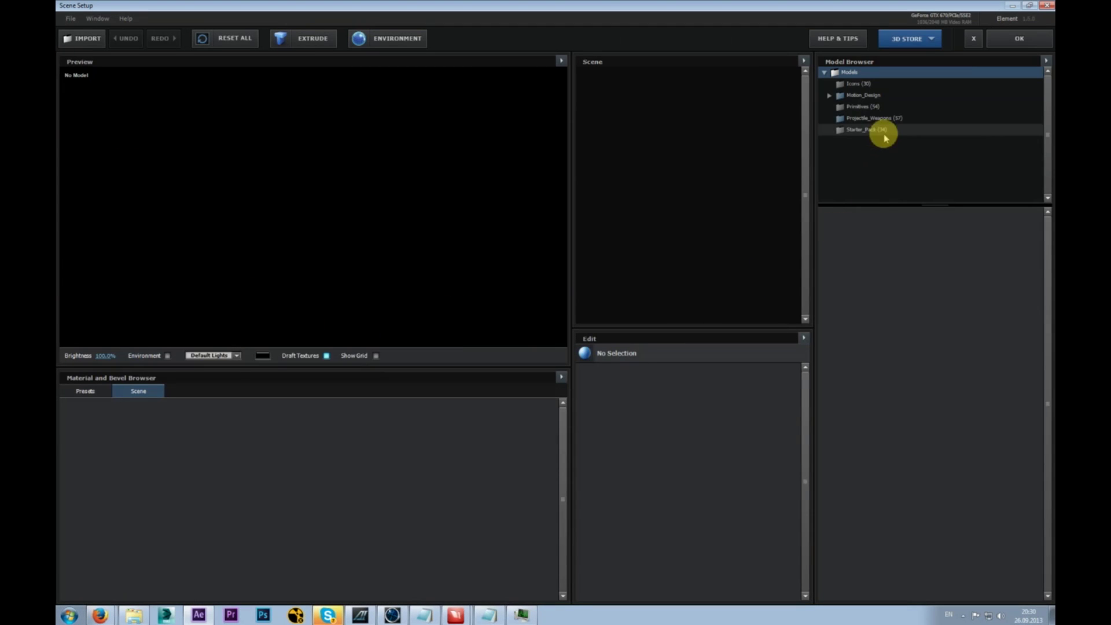
{"action": "left_click", "coordinate": [853, 131]}
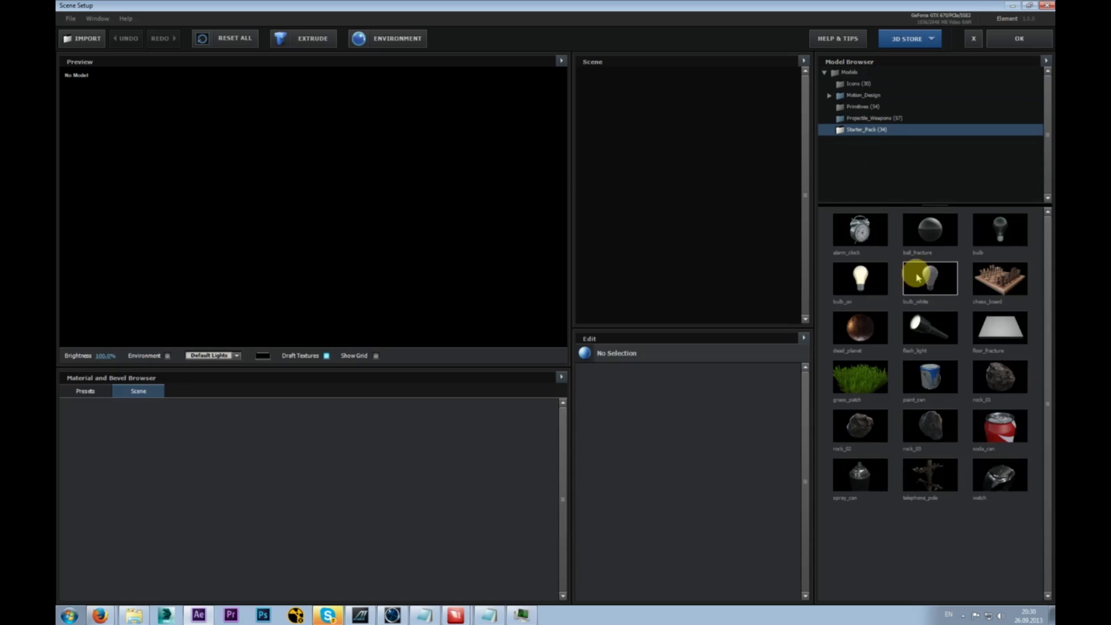
{"action": "left_click", "coordinate": [931, 478]}
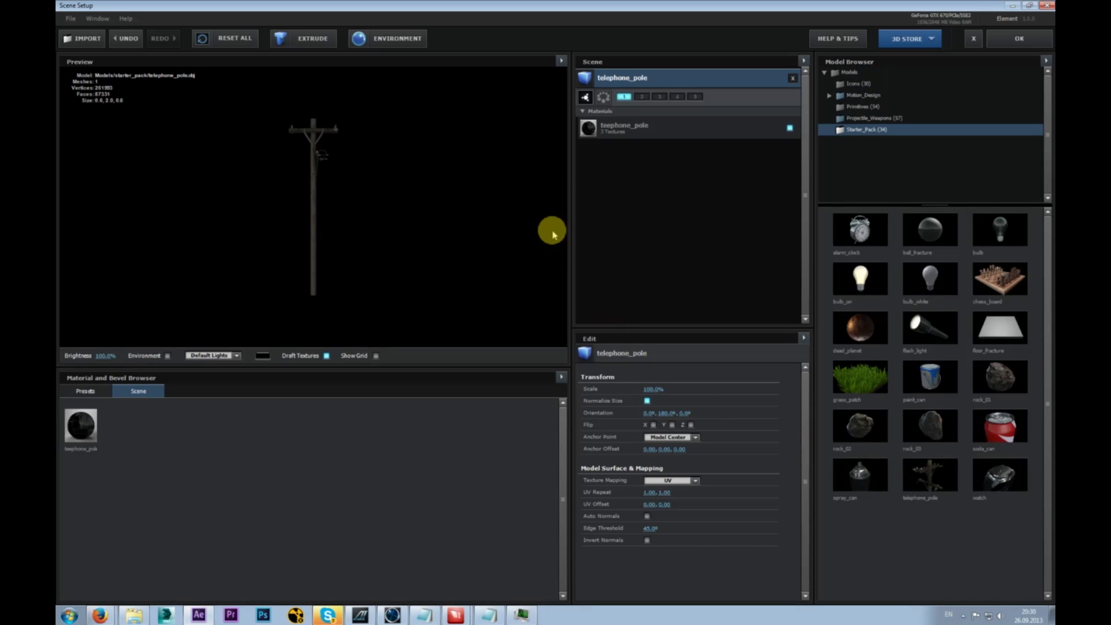
{"action": "left_click_drag", "start_coordinate": [305, 230], "coordinate": [347, 218]}
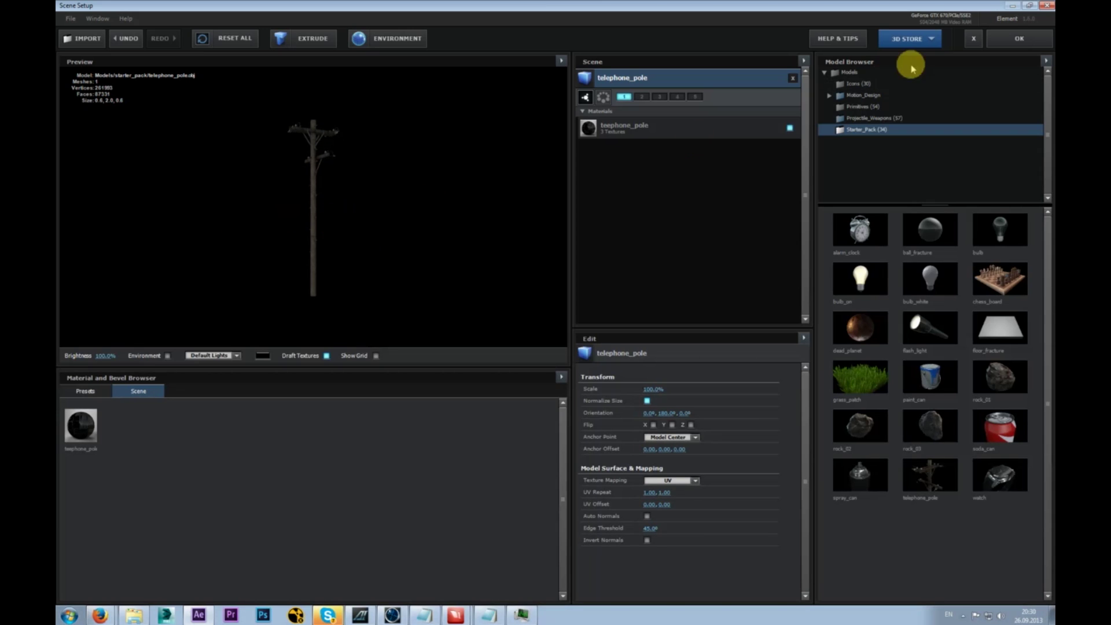
{"action": "left_click", "coordinate": [1033, 42]}
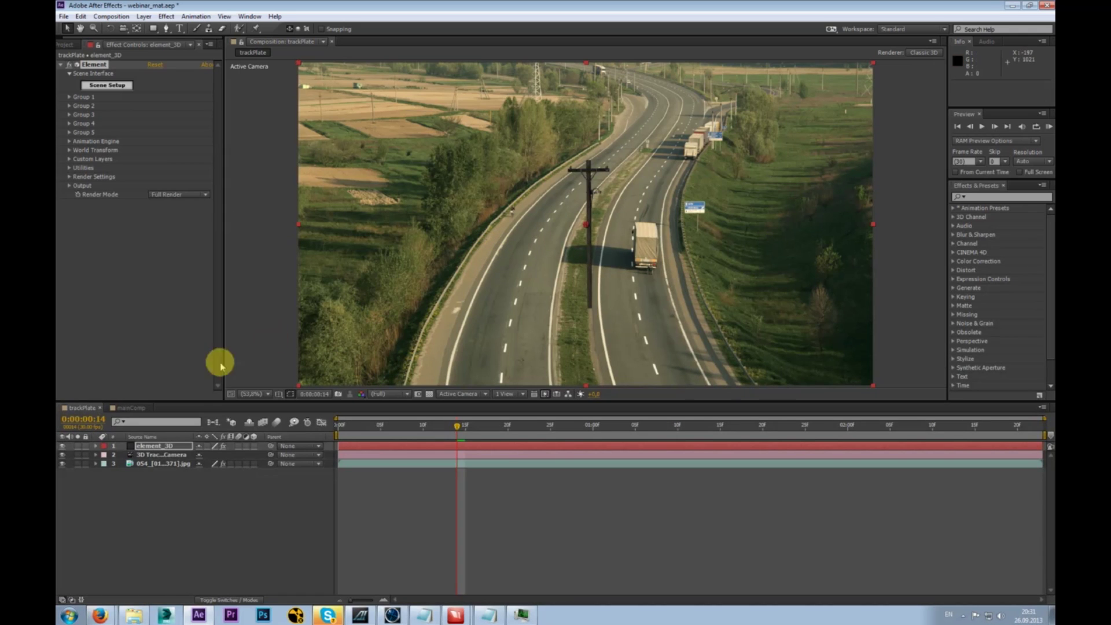
- Create a null from a 3D Camera Tracker point on the lane markings of the road's left carriageway
{"action": "left_click", "coordinate": [162, 463]}
{"action": "left_click", "coordinate": [111, 65]}
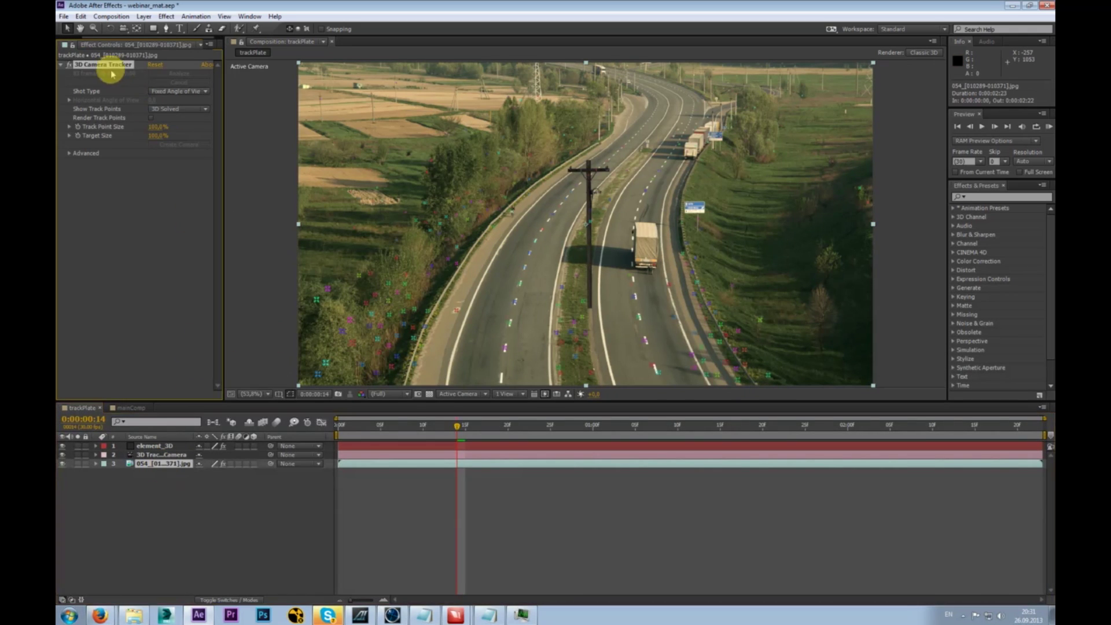
{"action": "left_click", "coordinate": [481, 260]}
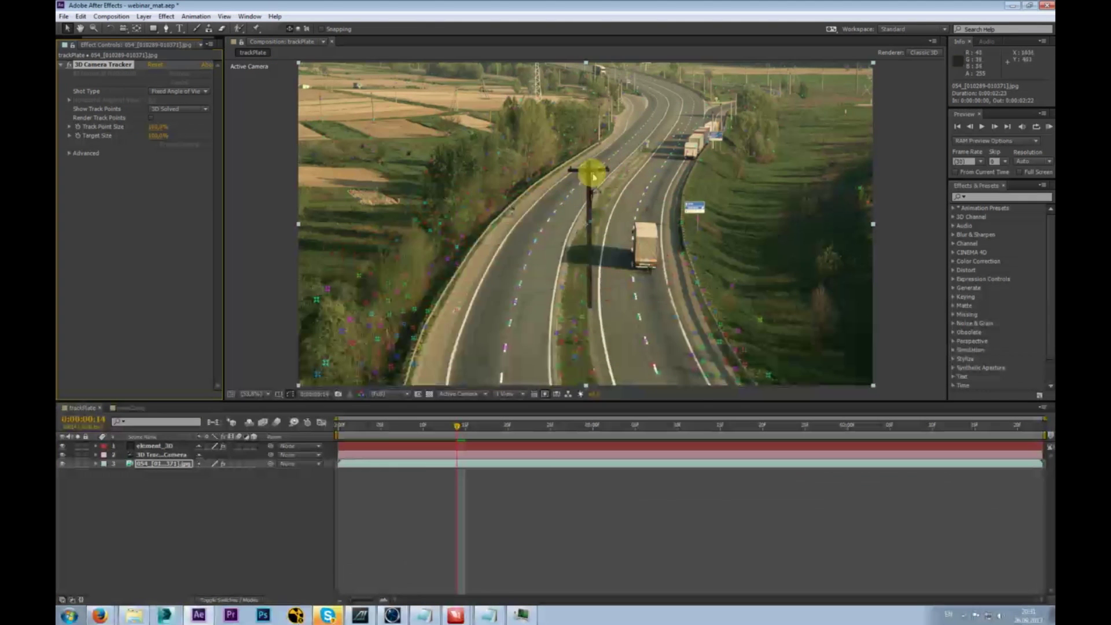
{"action": "left_click", "coordinate": [529, 255]}
{"action": "right_click", "coordinate": [530, 255]}
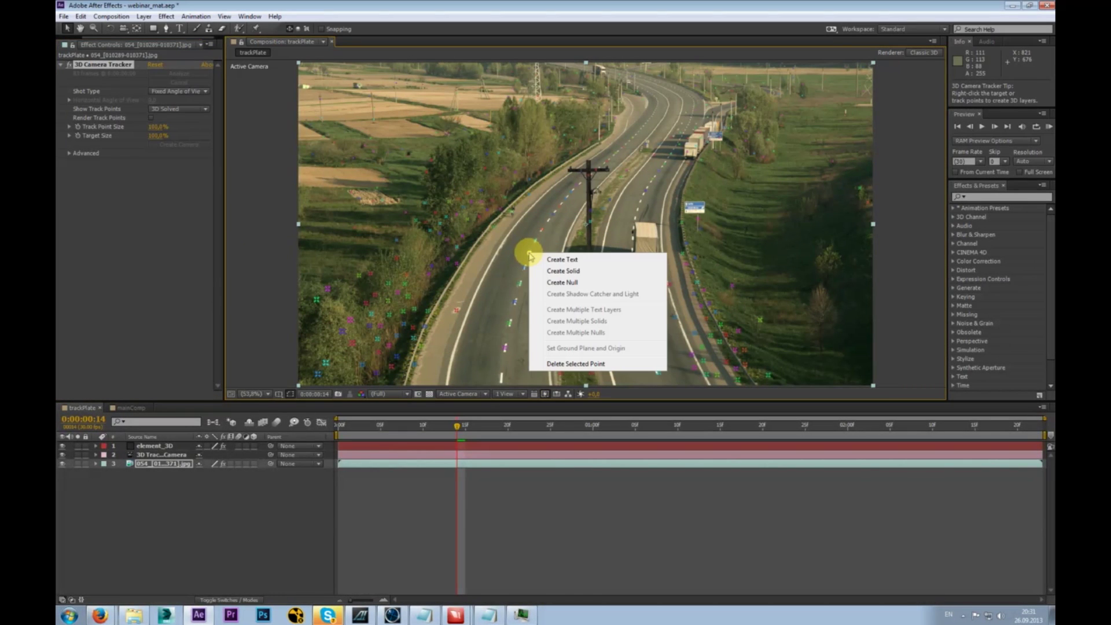
{"action": "left_click", "coordinate": [596, 286]}
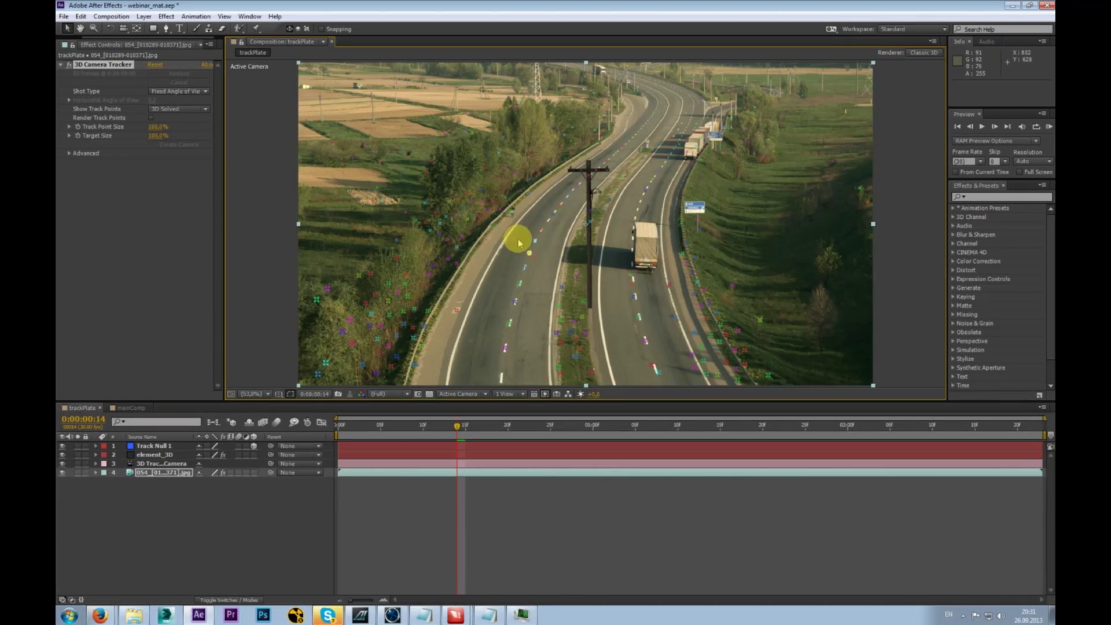
- Select the track null and scrub to 0:00:01:21 and back to 0:00:00:16 to check how it follows the road
{"action": "left_click", "coordinate": [159, 446]}
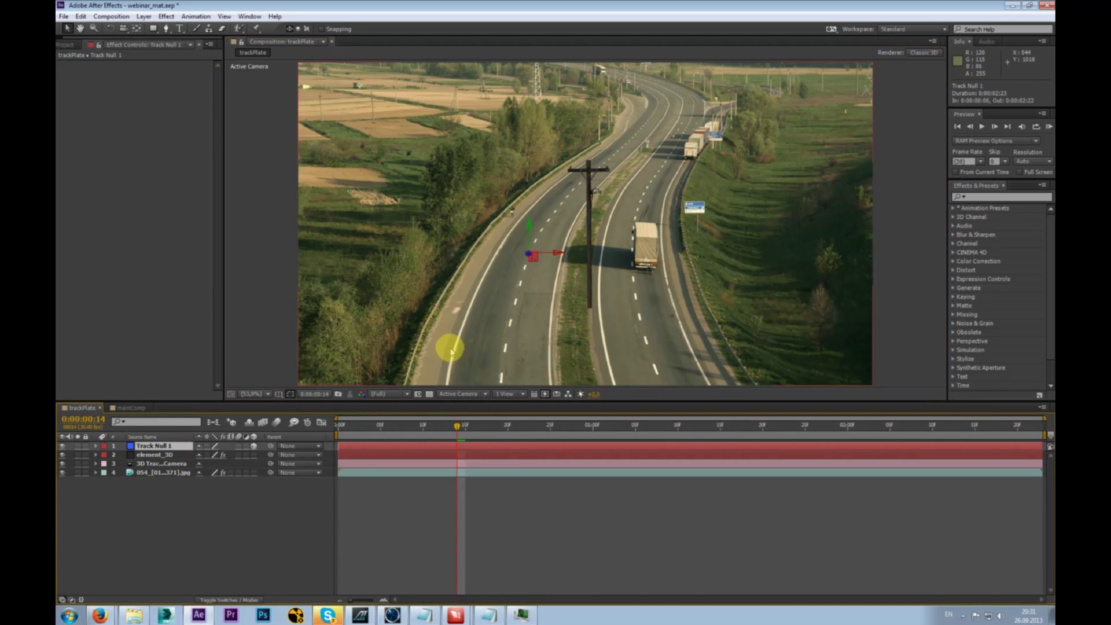
{"action": "left_click_drag", "start_coordinate": [492, 427], "coordinate": [771, 426]}
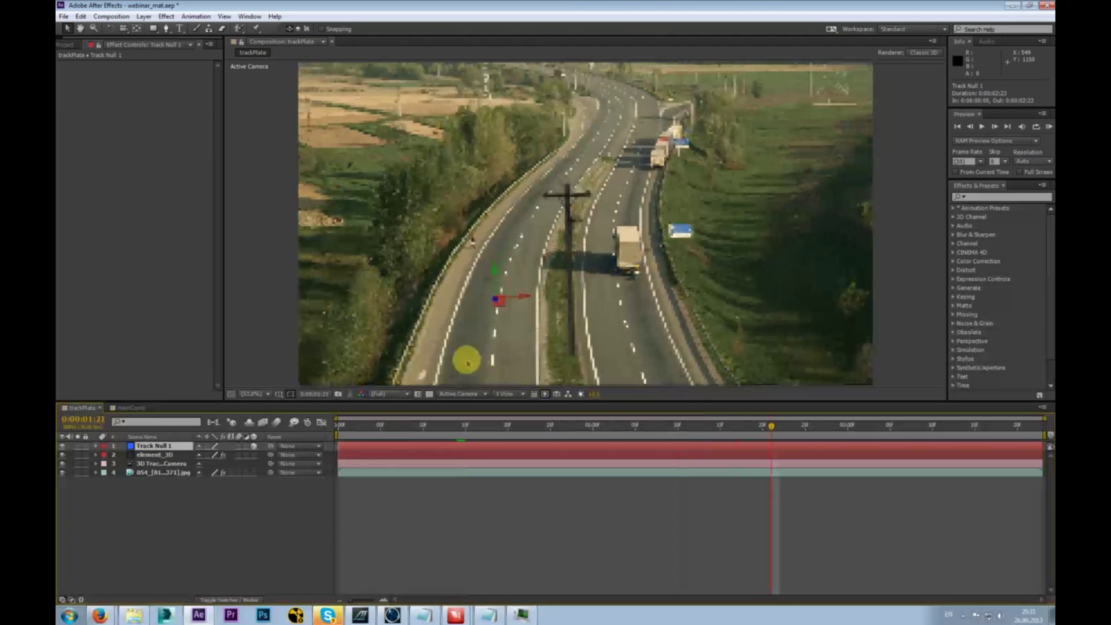
{"action": "left_click_drag", "start_coordinate": [640, 427], "coordinate": [473, 434]}
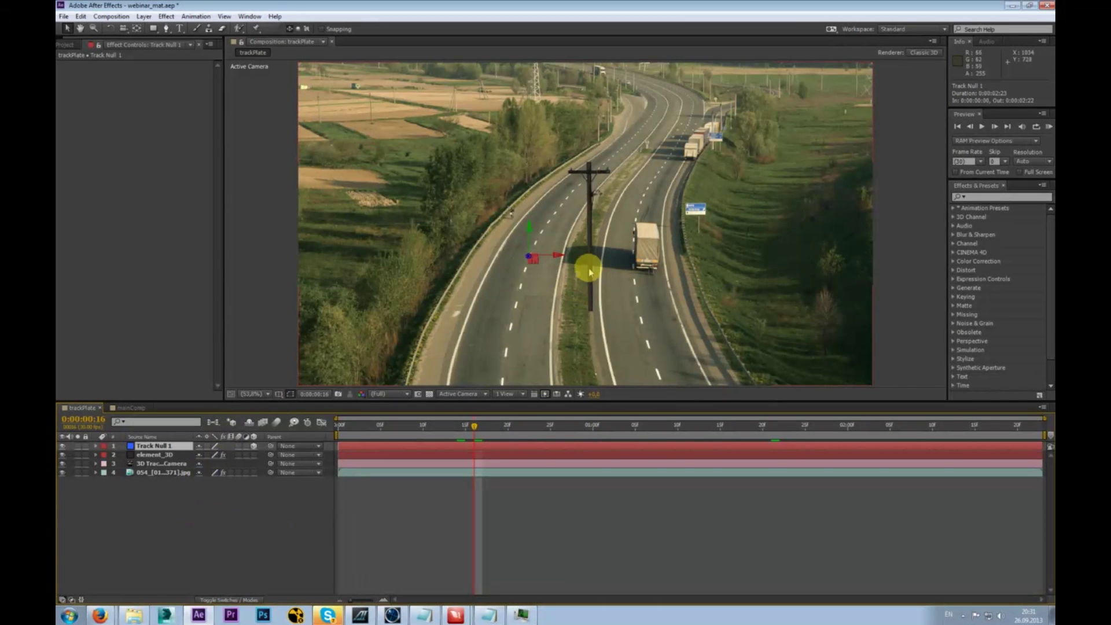
- Reveal the track null's Position property and the Group 1 Particle Replicator settings of the Element effect on element_3D
{"action": "left_click", "coordinate": [155, 455]}
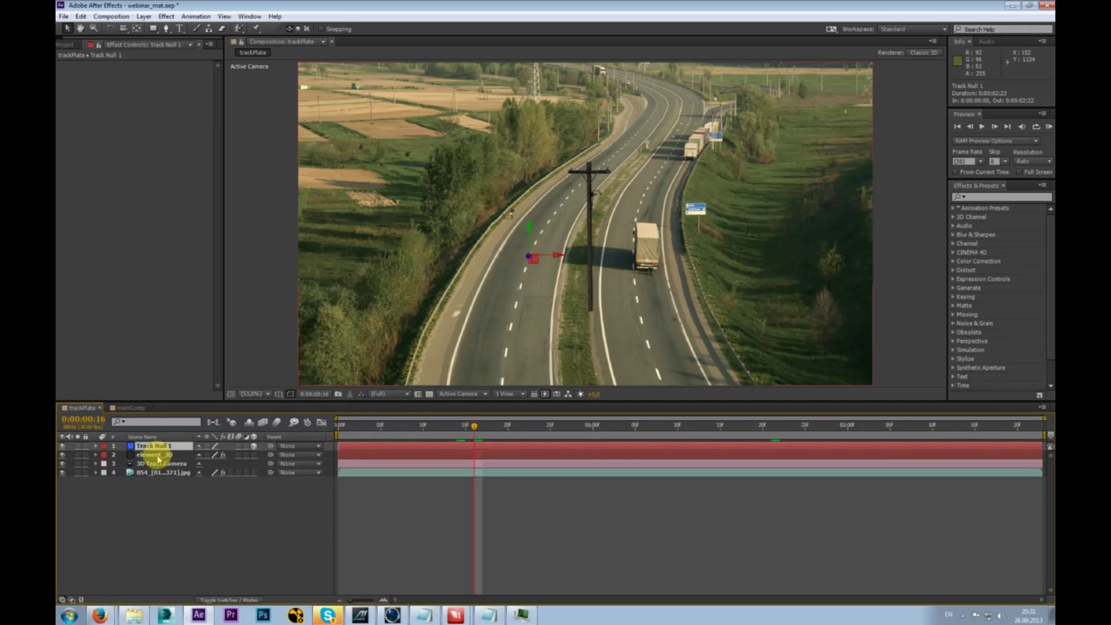
{"action": "key", "text": "p"}
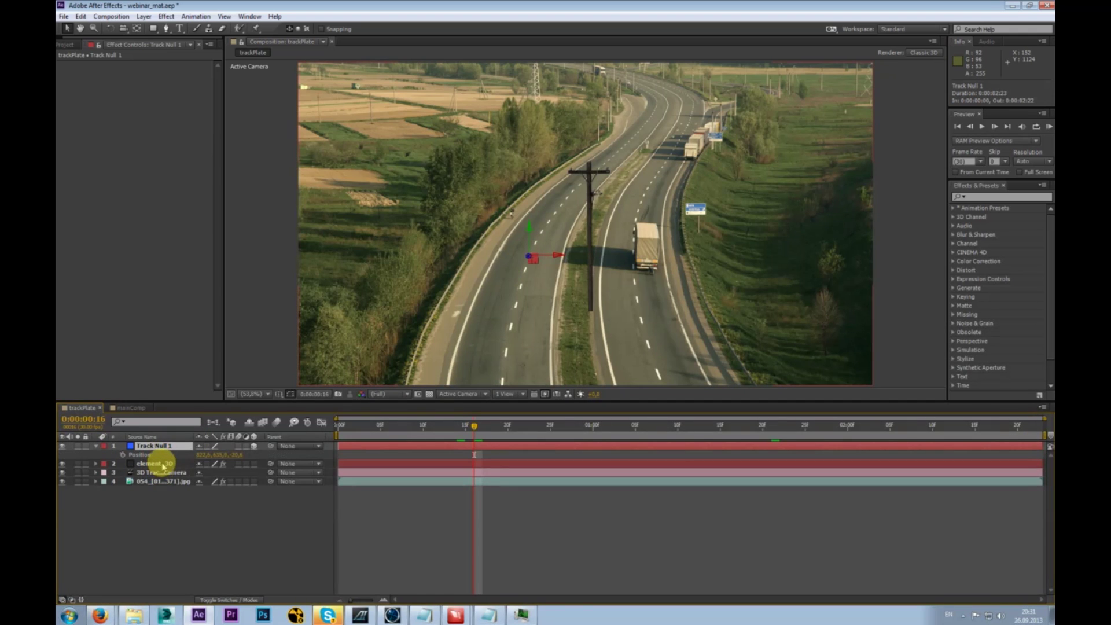
{"action": "left_click", "coordinate": [157, 463]}
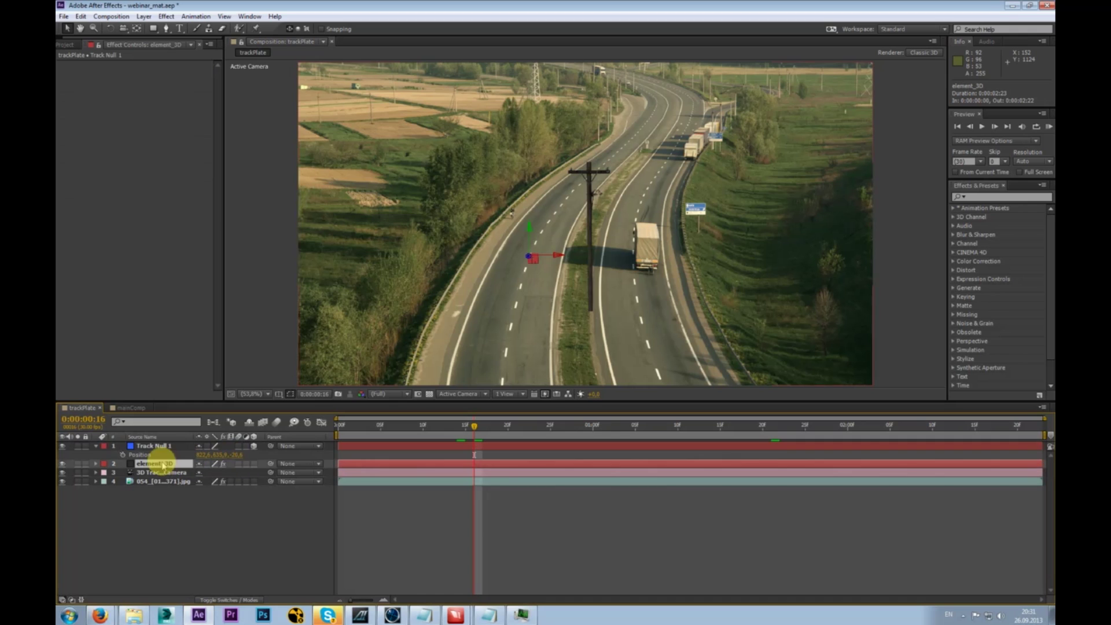
{"action": "left_click", "coordinate": [70, 97]}
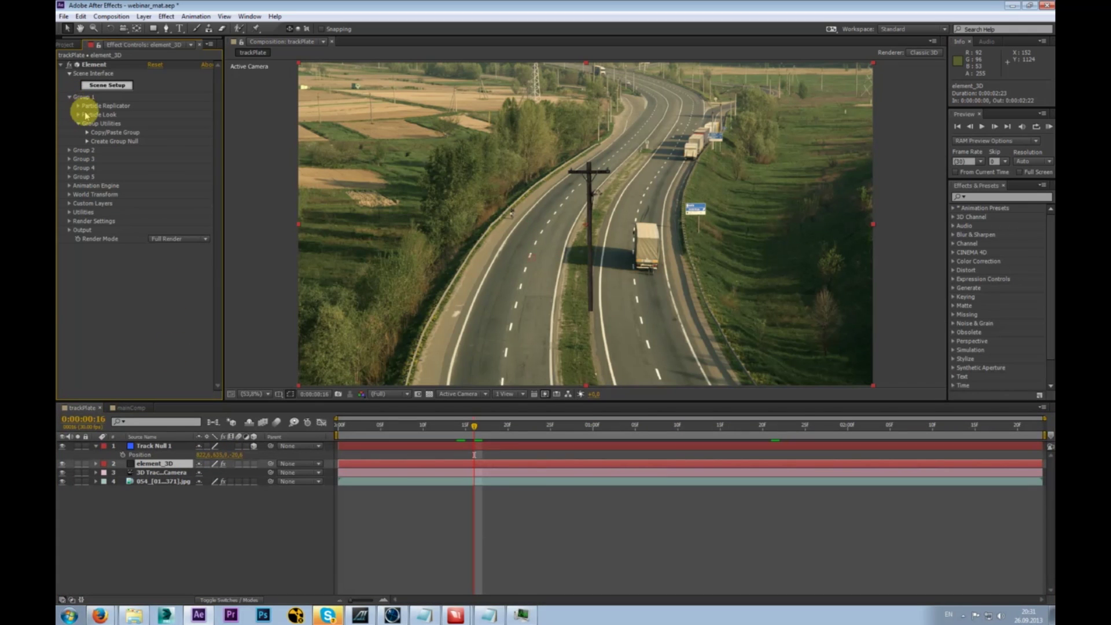
{"action": "left_click", "coordinate": [79, 106]}
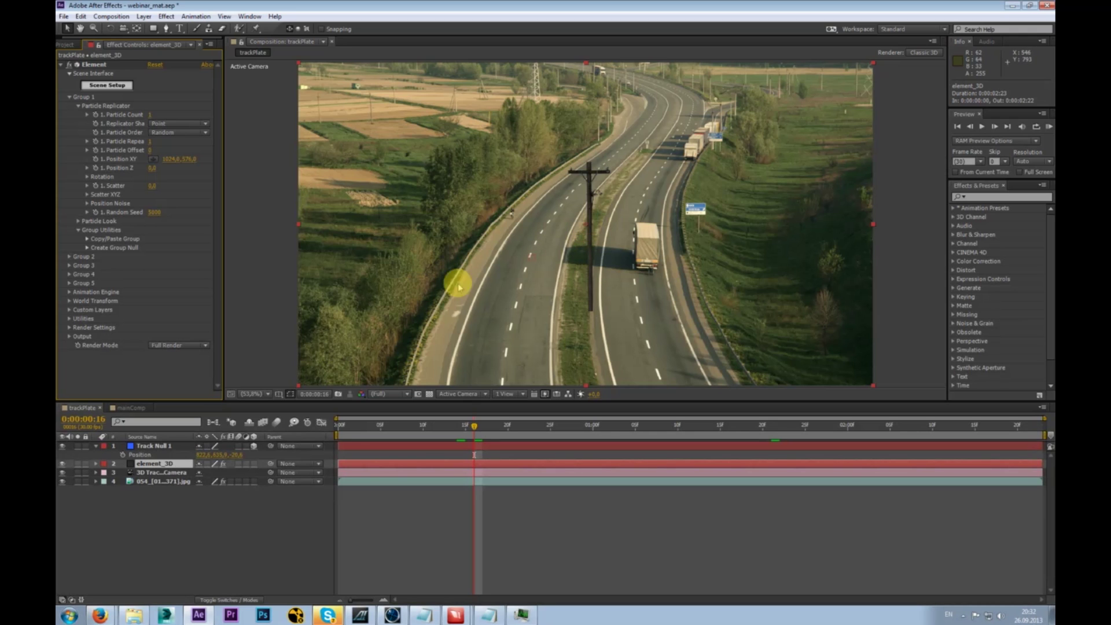
- Set the telephone_pole model's anchor point to Bottom in Element's Scene Setup and accept the scene
{"action": "left_click", "coordinate": [162, 463]}
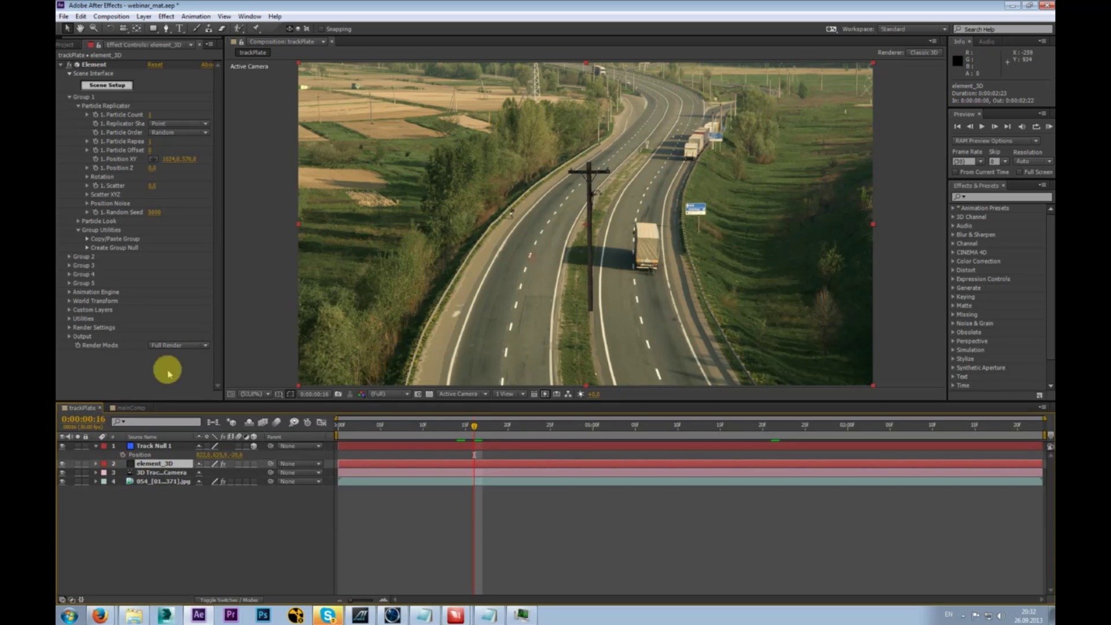
{"action": "left_click", "coordinate": [112, 86]}
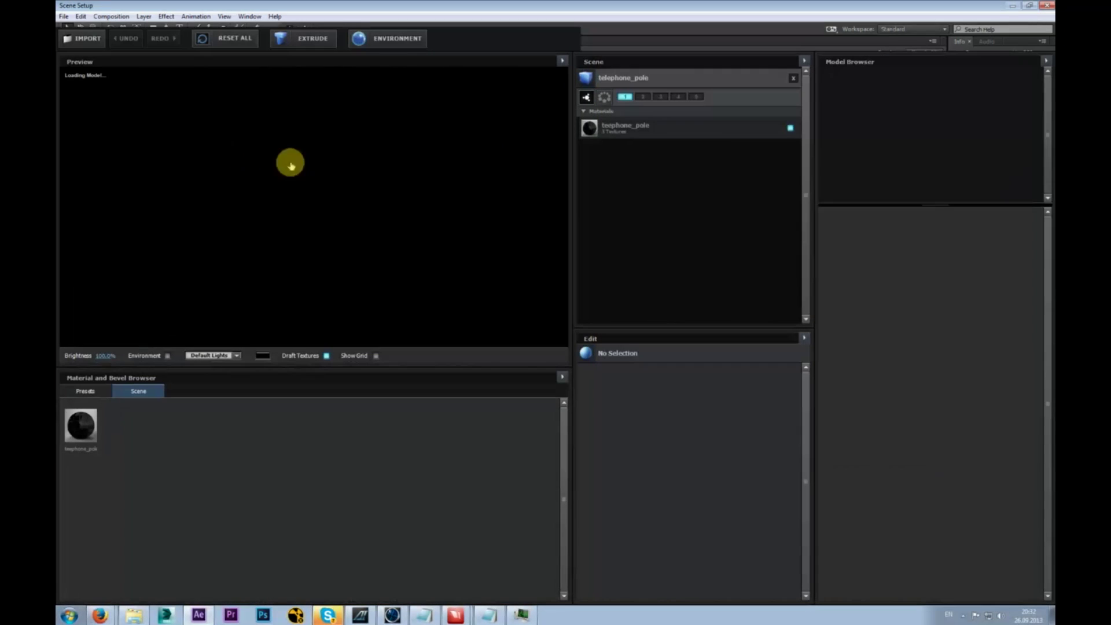
{"action": "left_click", "coordinate": [662, 81]}
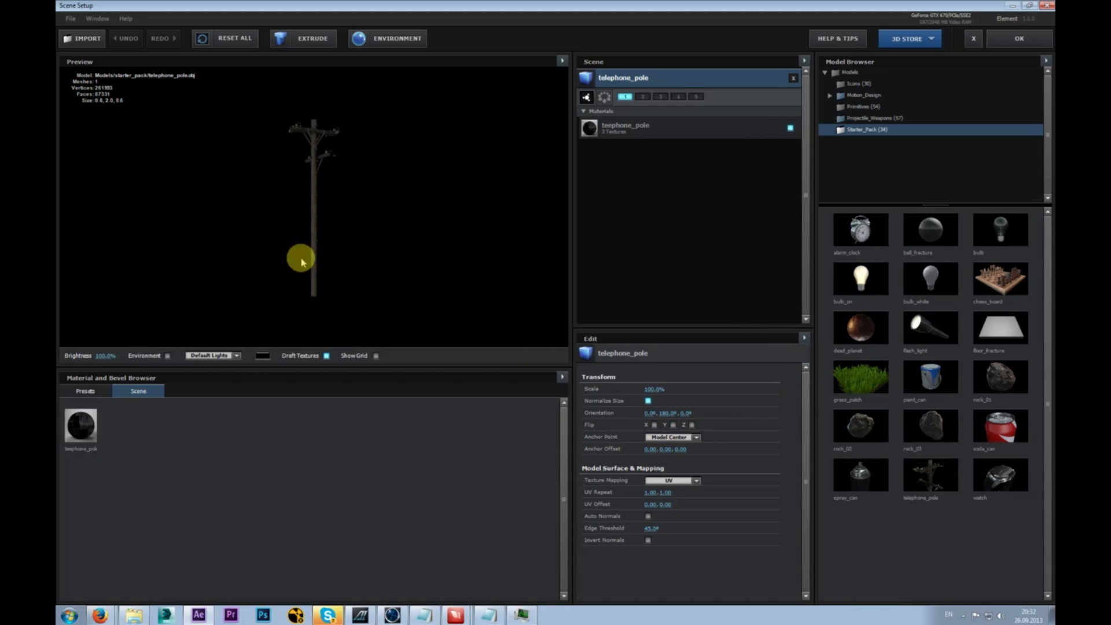
{"action": "left_click", "coordinate": [696, 437]}
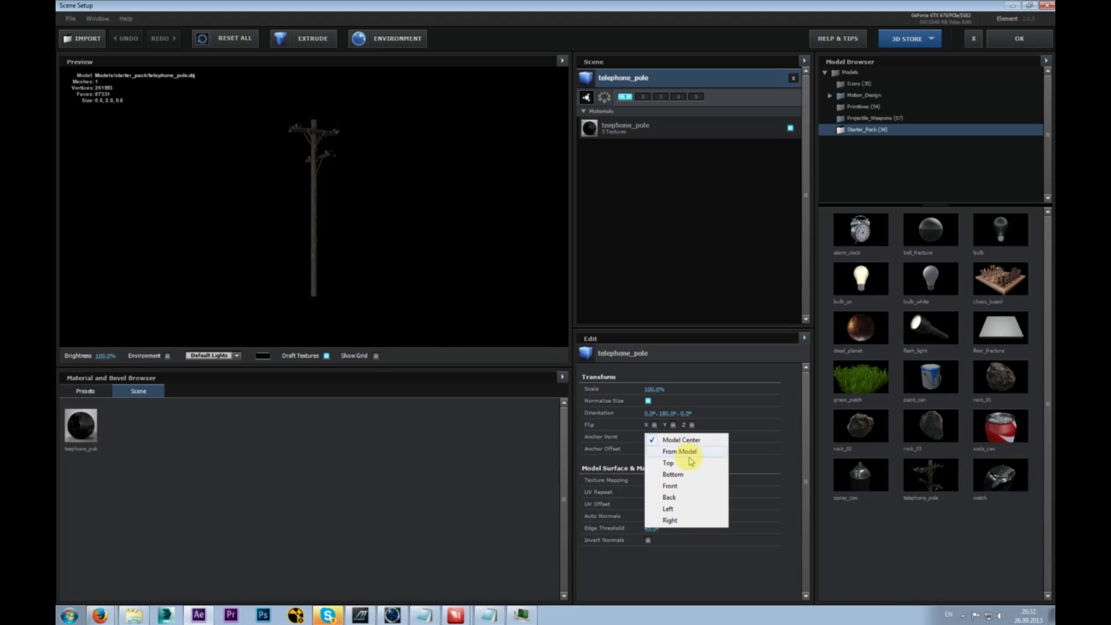
{"action": "left_click", "coordinate": [683, 474]}
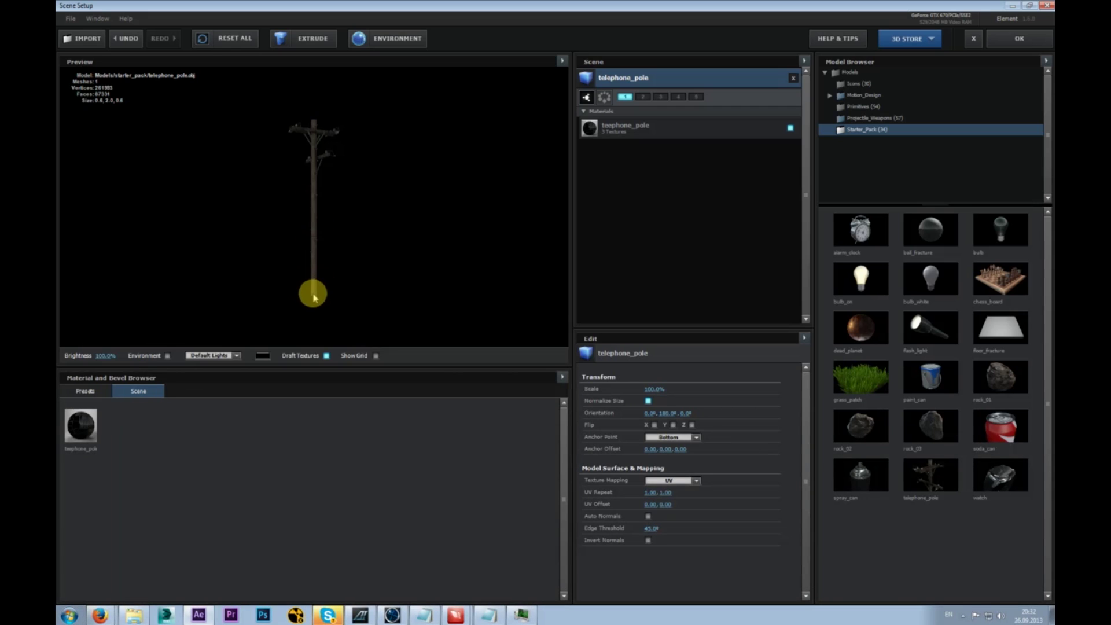
{"action": "left_click", "coordinate": [1032, 41]}
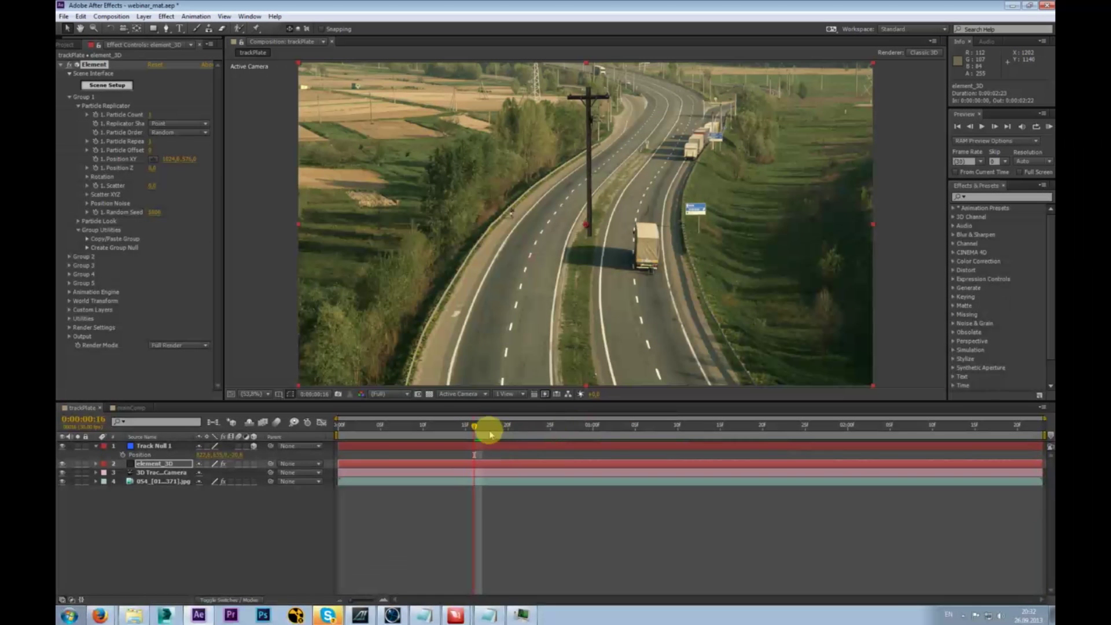
- Set Group 1's Position XY and Position Z on element_3D to the Position values of Track Null 1
{"action": "left_click_drag", "start_coordinate": [486, 429], "coordinate": [405, 453]}
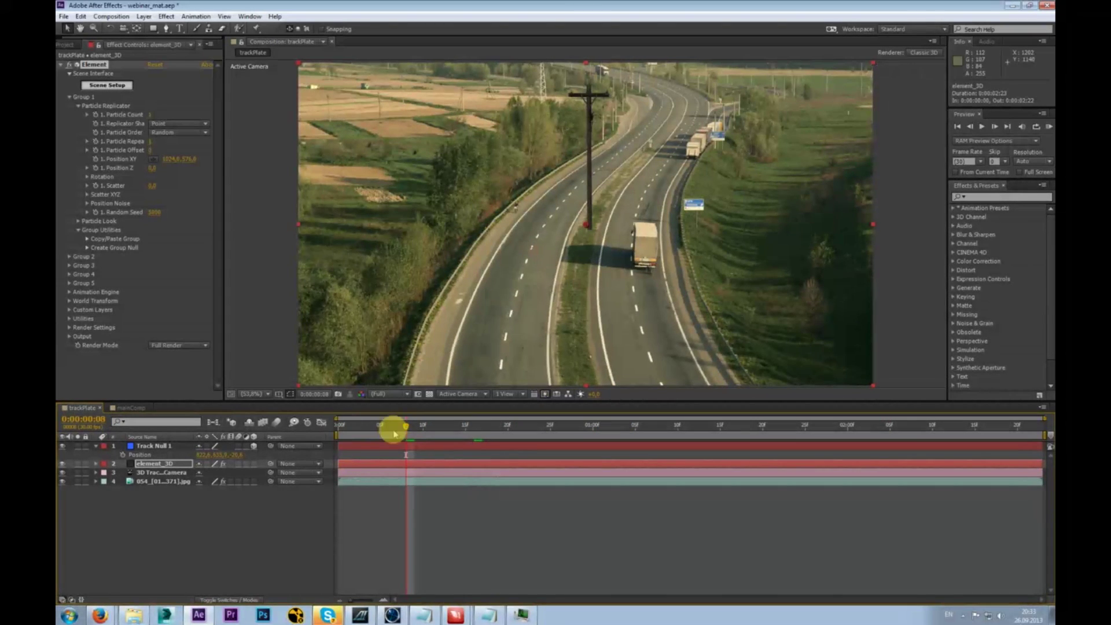
{"action": "left_click_drag", "start_coordinate": [464, 429], "coordinate": [516, 430]}
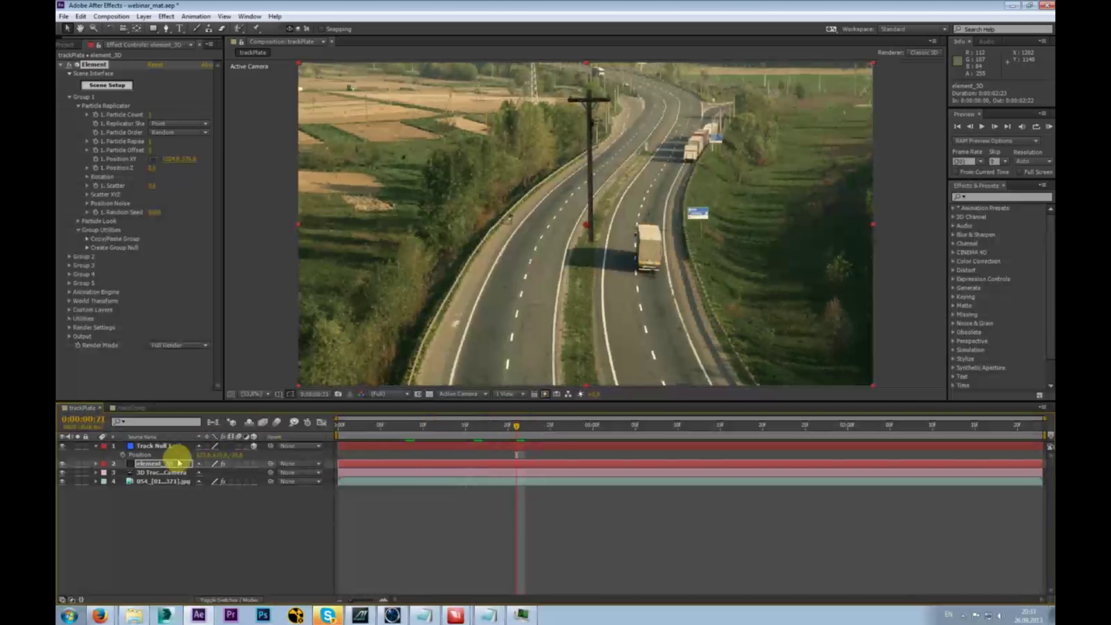
{"action": "left_click", "coordinate": [156, 454]}
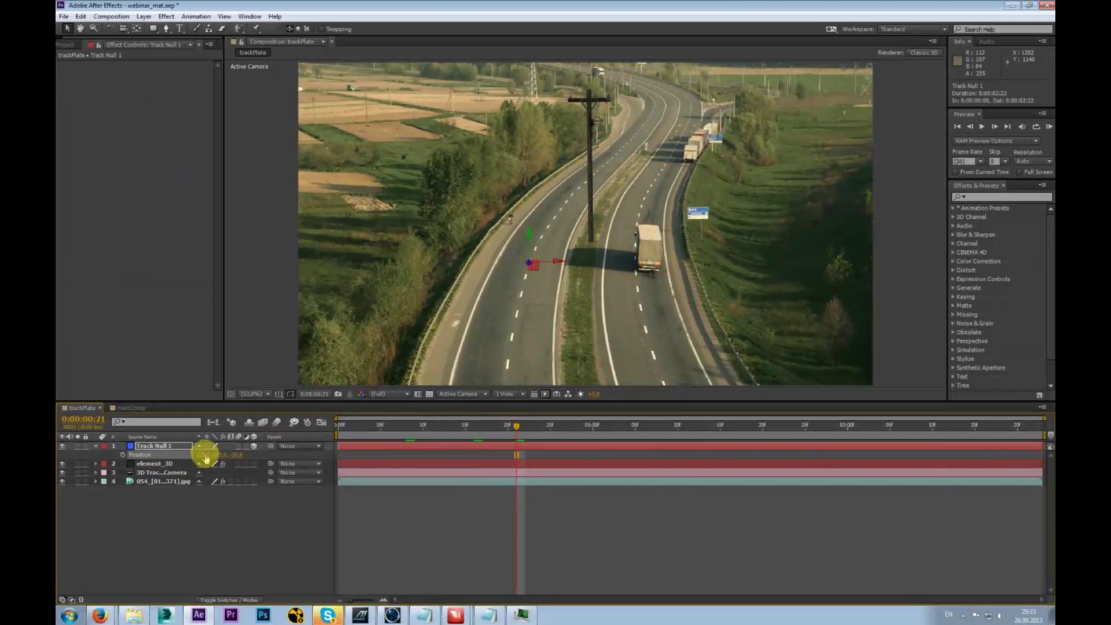
{"action": "left_click", "coordinate": [158, 465]}
{"action": "left_click", "coordinate": [172, 159]}
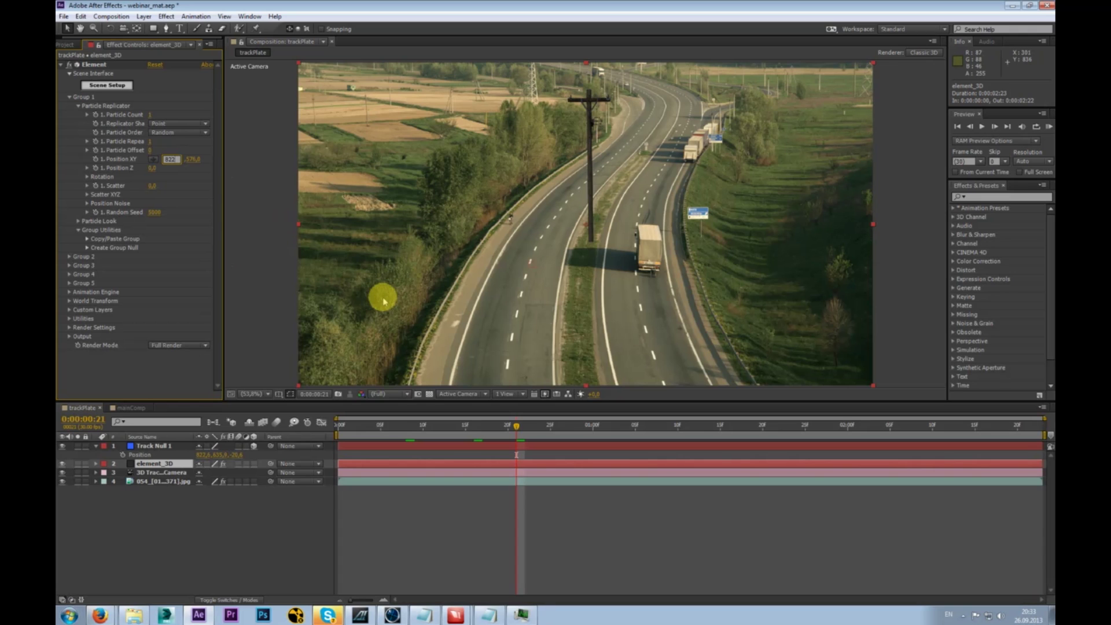
{"action": "key", "text": "Tab"}
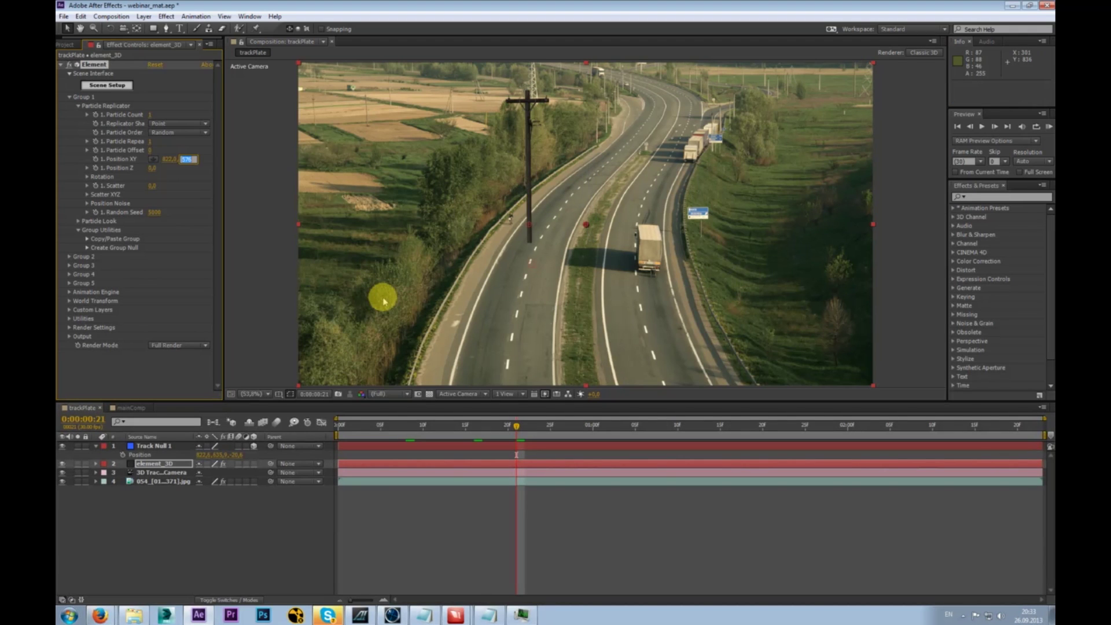
{"action": "key", "text": "Return"}
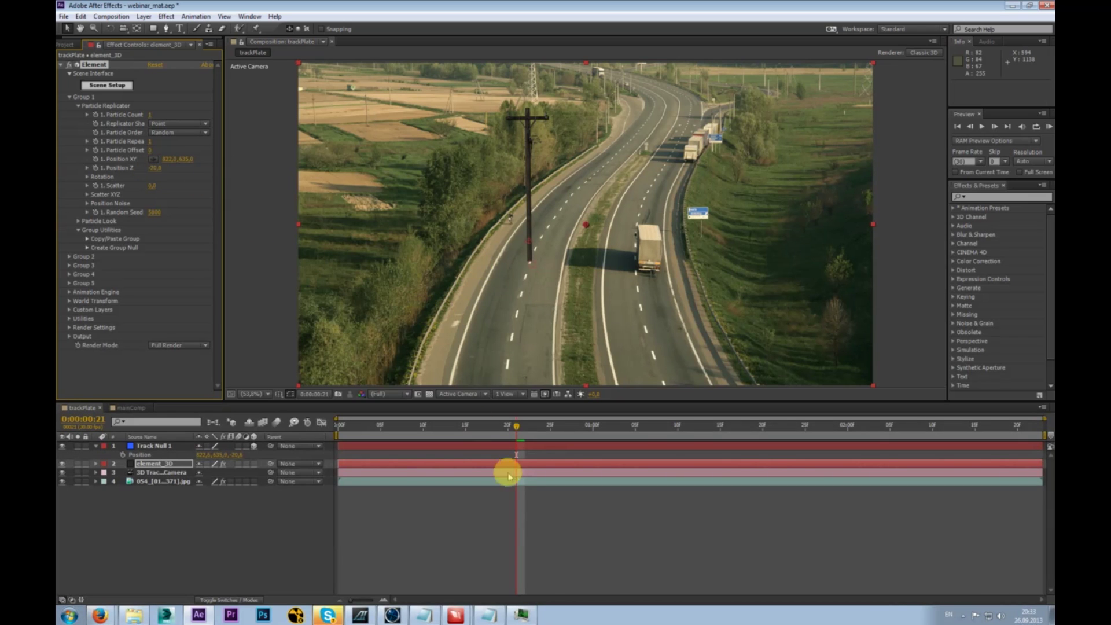
- Check the pole's tracking up to 0:00:00:29 and shift Group 1's X position to place the pole beside the left carriageway's shoulder
{"action": "left_click_drag", "start_coordinate": [516, 426], "coordinate": [703, 426]}
{"action": "left_click_drag", "start_coordinate": [619, 425], "coordinate": [584, 412]}
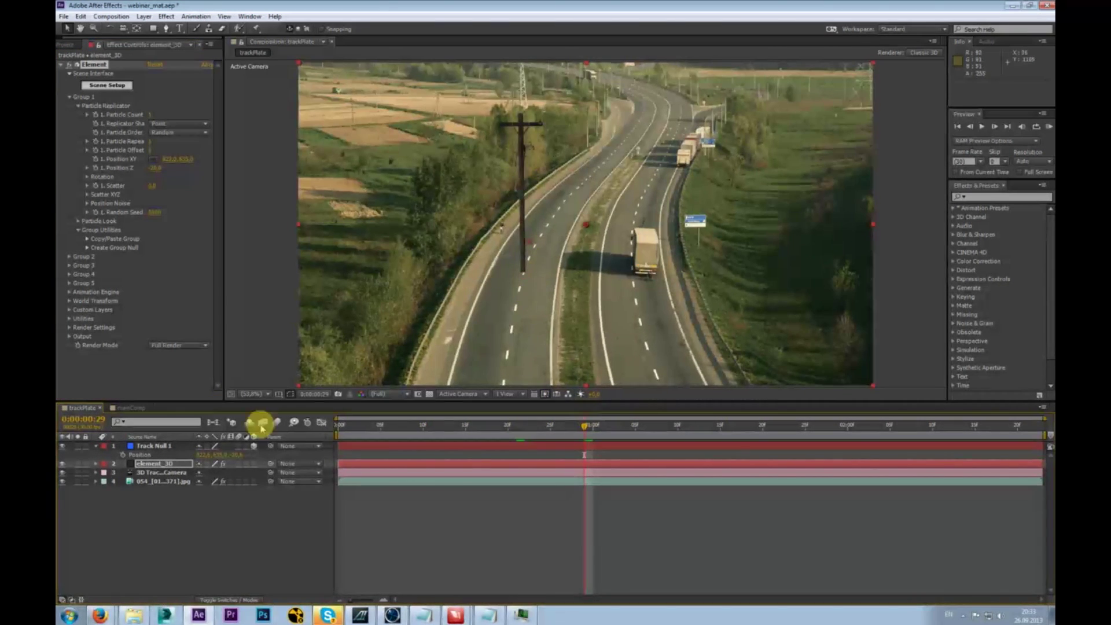
{"action": "left_click_drag", "start_coordinate": [172, 164], "coordinate": [89, 169]}
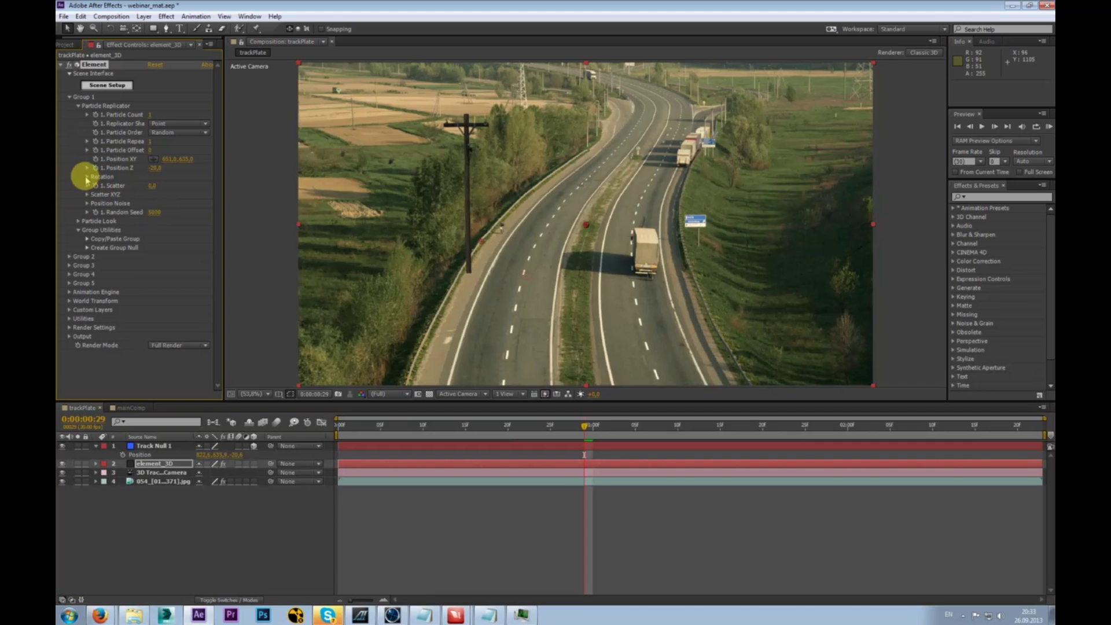
- Reveal Group 1's Particle Look settings and set the Particle Size to 5
{"action": "left_click", "coordinate": [79, 221]}
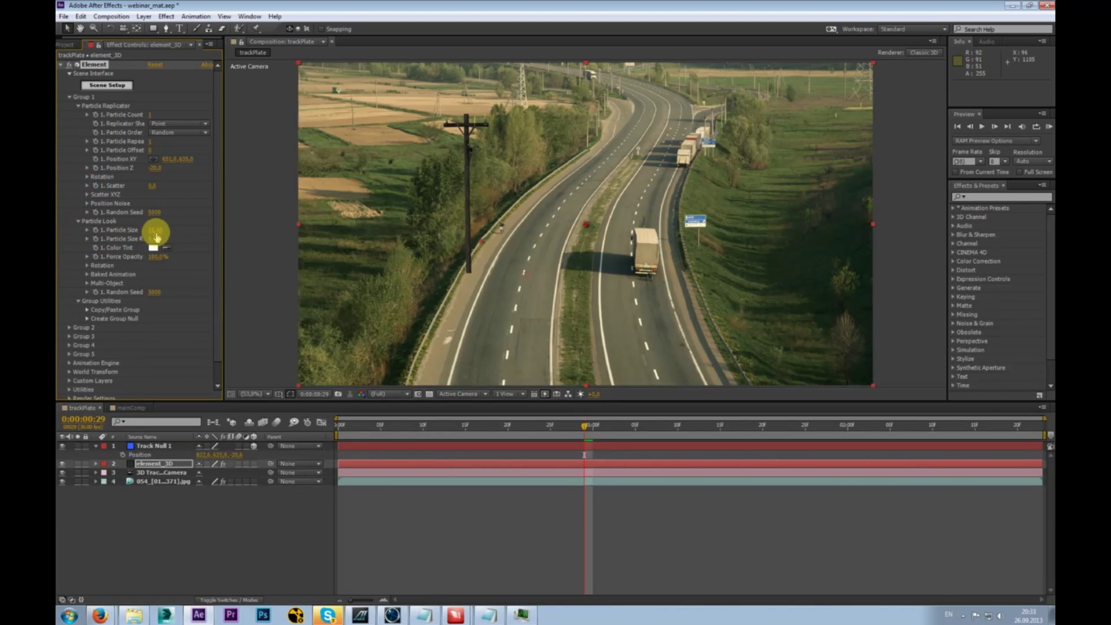
{"action": "left_click", "coordinate": [155, 230]}
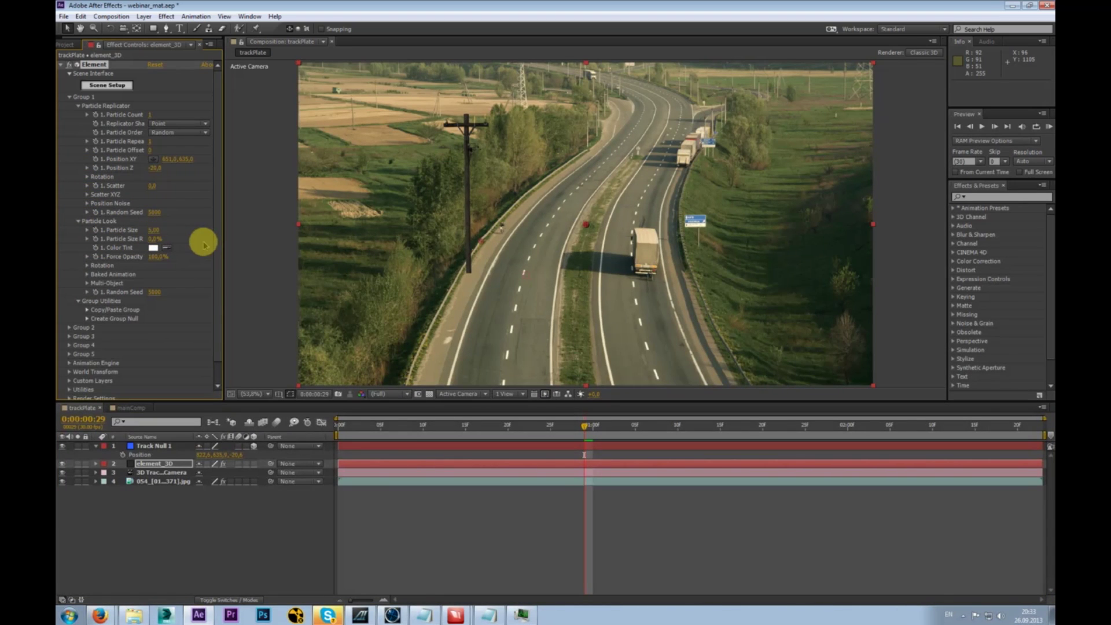
{"action": "key", "text": "slash"}
{"action": "key", "text": "shift+slash"}
{"action": "key", "text": "slash"}
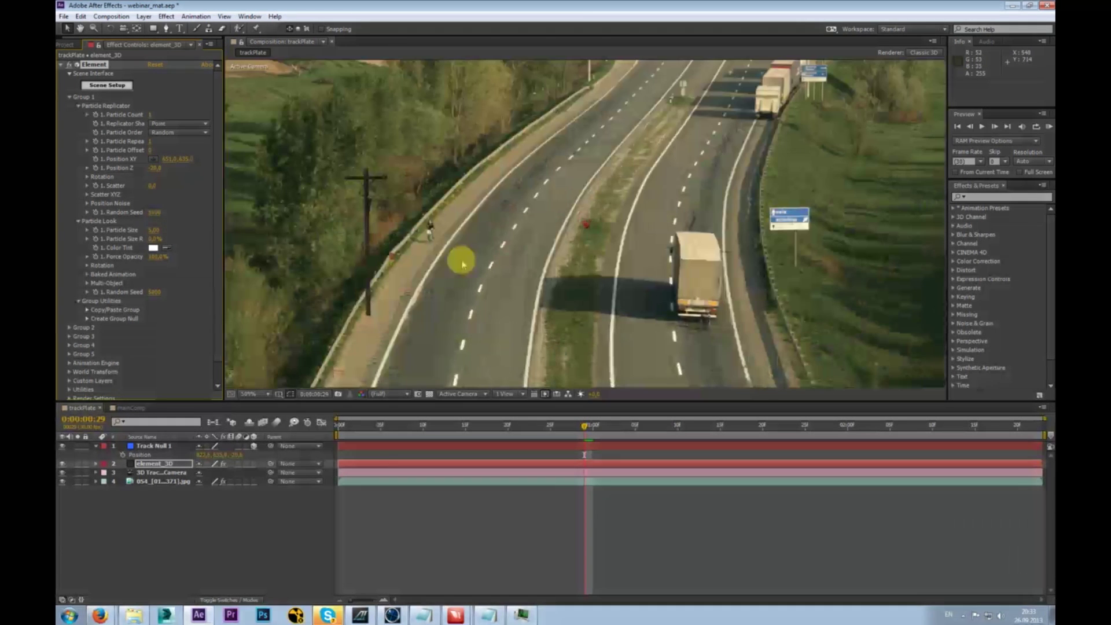
- Try the Default Lights, Dramatic, Cinema and Natural presets for Add Lighting in Element's Render Settings, and revert them
{"action": "scroll", "coordinate": [211, 347], "scroll_direction": "down", "scroll_amount": 2}
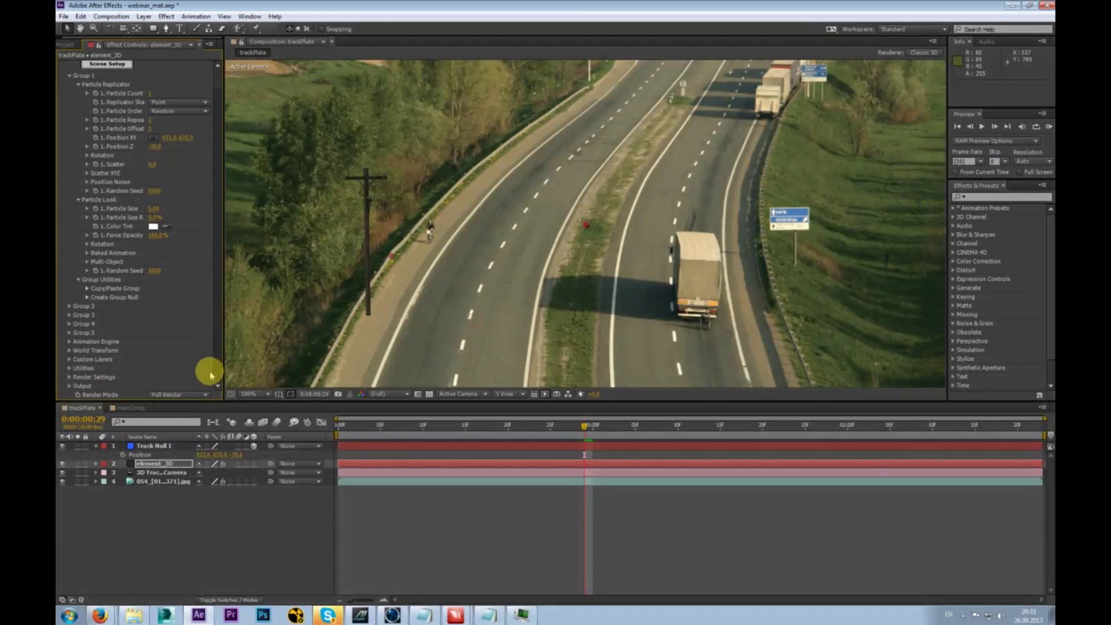
{"action": "left_click", "coordinate": [69, 377]}
{"action": "scroll", "coordinate": [73, 383], "scroll_direction": "down", "scroll_amount": 5}
{"action": "left_click", "coordinate": [79, 333]}
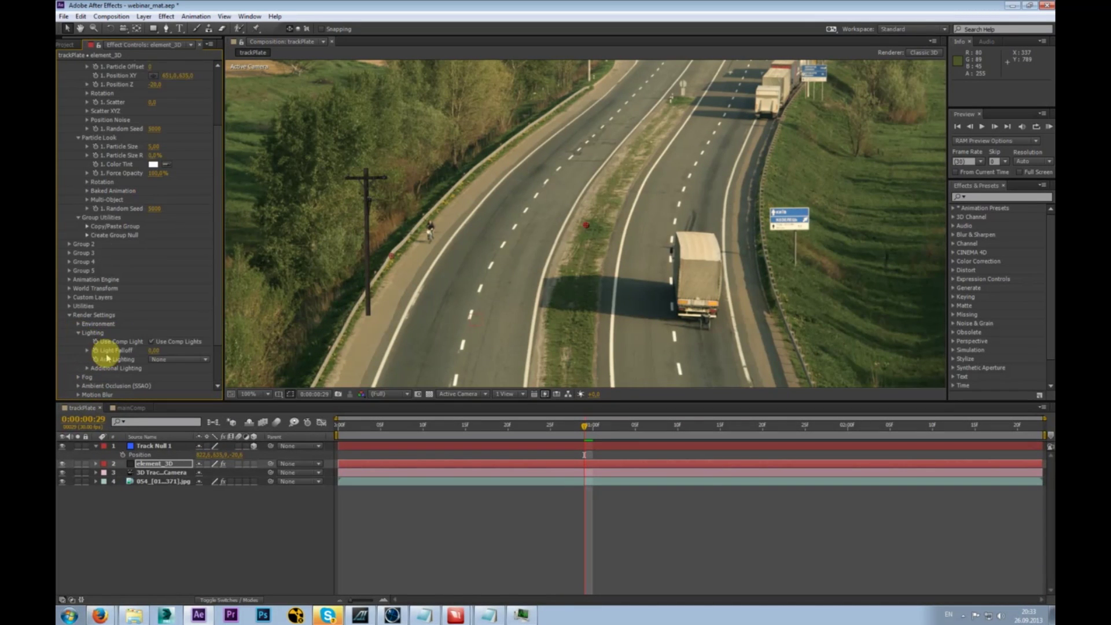
{"action": "left_click", "coordinate": [168, 359]}
{"action": "left_click", "coordinate": [177, 386]}
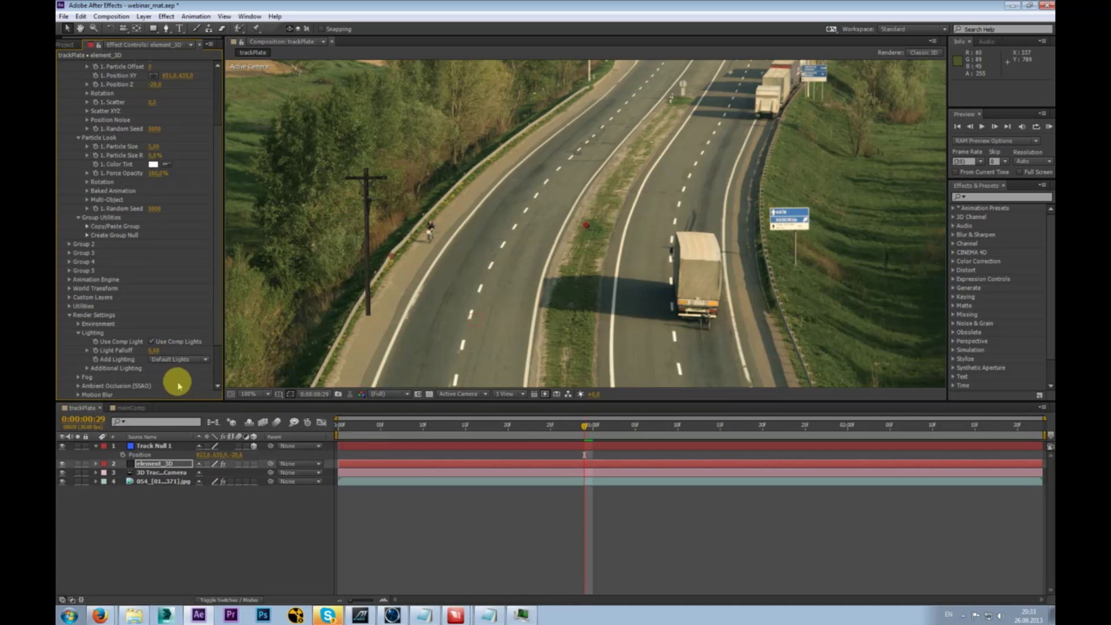
{"action": "left_click", "coordinate": [181, 359]}
{"action": "left_click", "coordinate": [181, 387]}
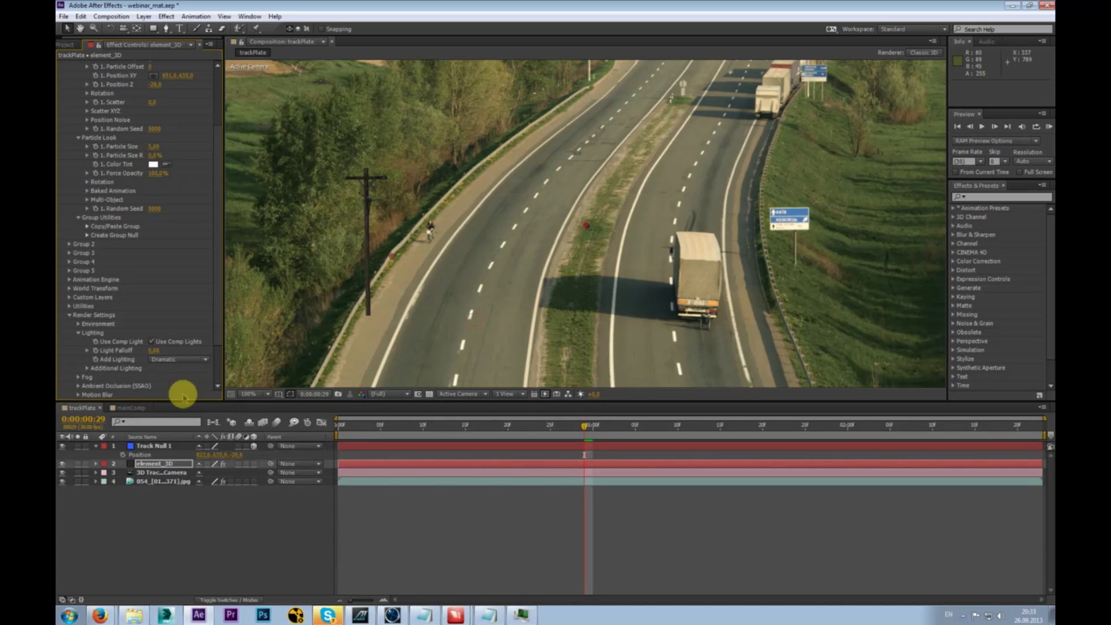
{"action": "left_click", "coordinate": [185, 361]}
{"action": "left_click", "coordinate": [189, 409]}
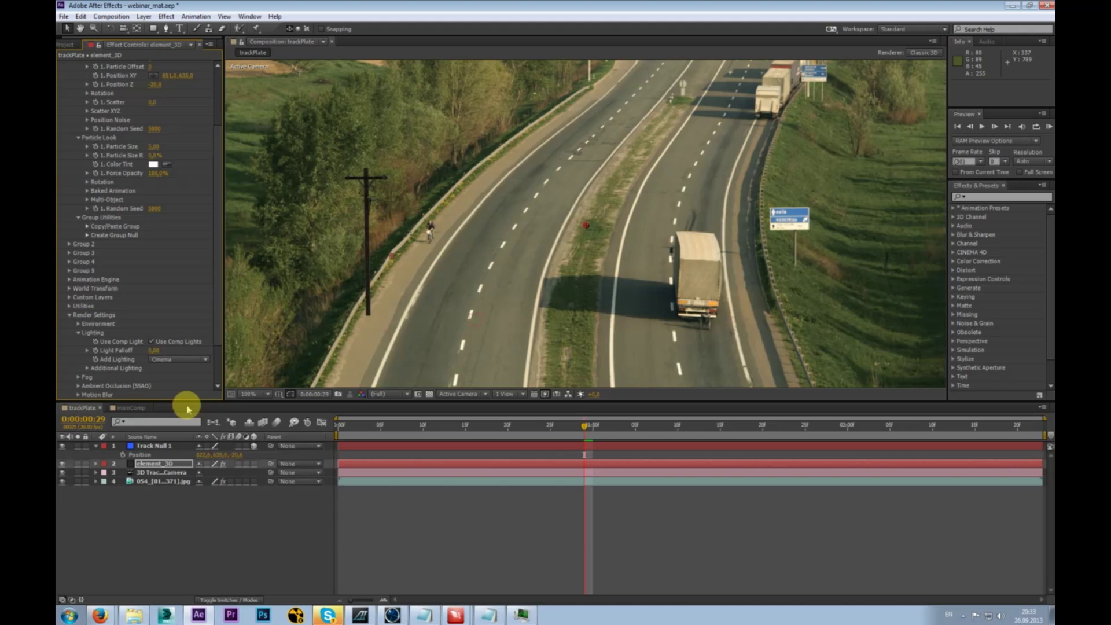
{"action": "left_click", "coordinate": [186, 360]}
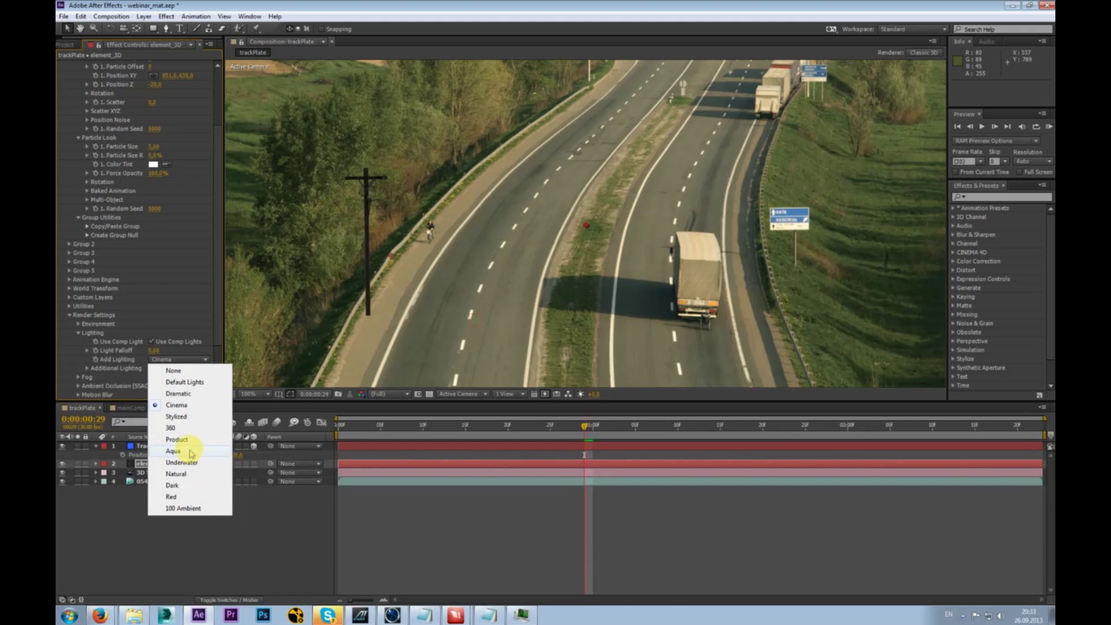
{"action": "left_click", "coordinate": [191, 475]}
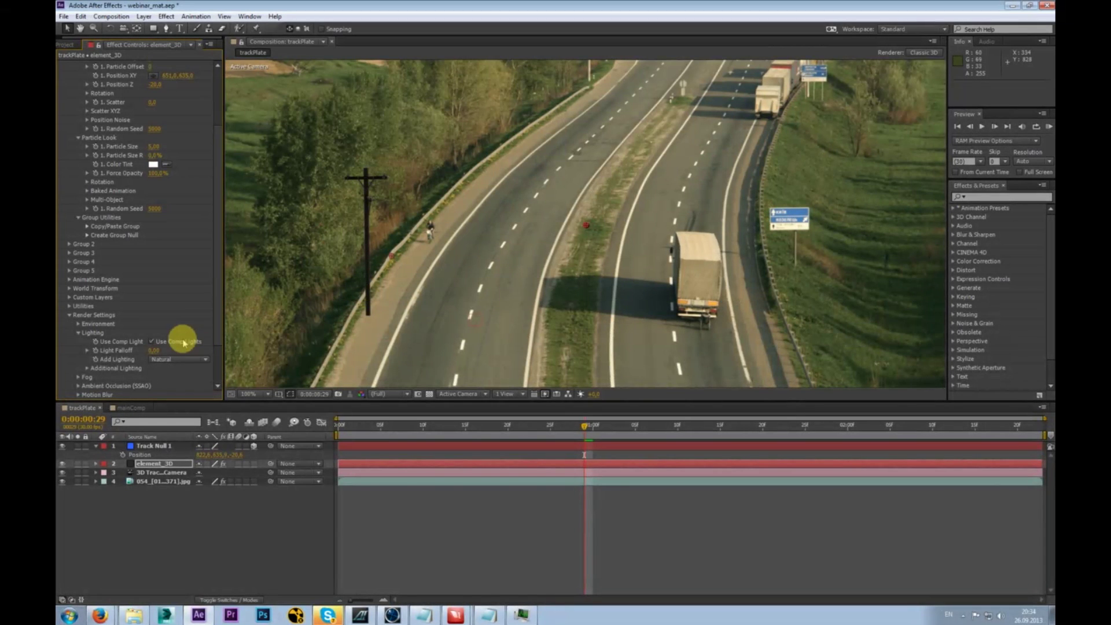
{"action": "left_click", "coordinate": [161, 506]}
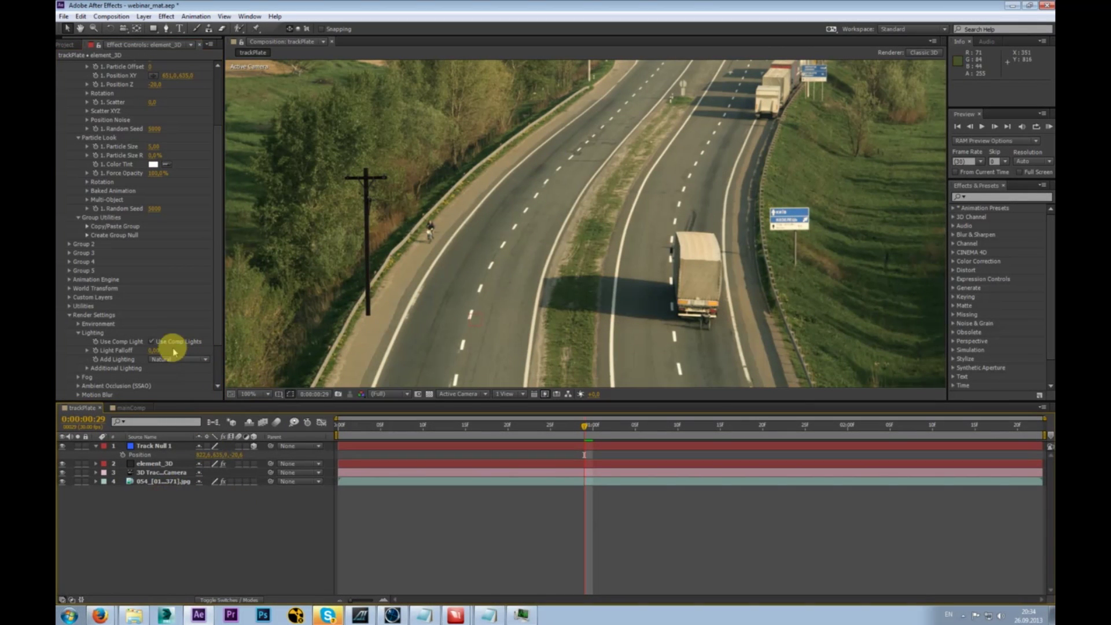
{"action": "key", "text": "ctrl+z"}
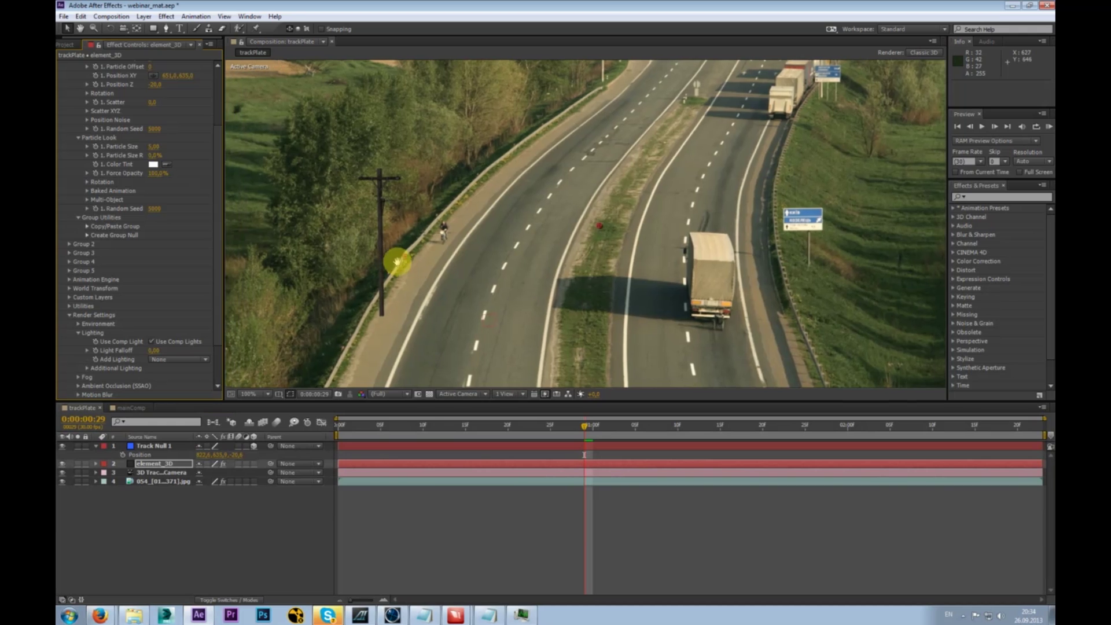
- Add a new light of type Parallel to the trackPlate composition
{"action": "left_click", "coordinate": [156, 521]}
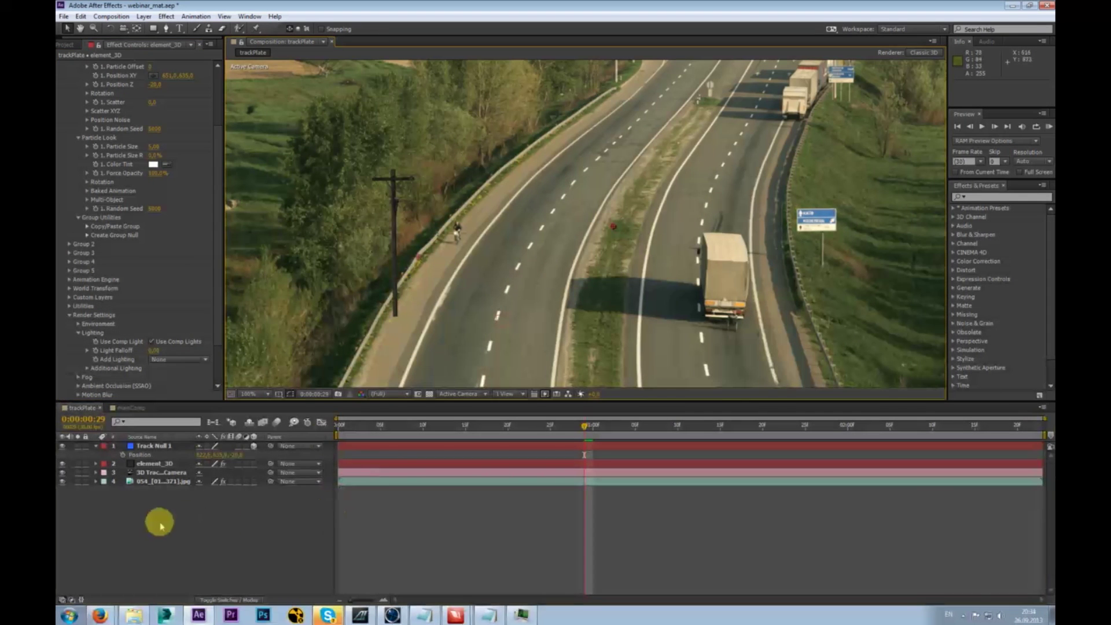
{"action": "right_click", "coordinate": [177, 511]}
{"action": "mouse_move", "coordinate": [287, 401]}
{"action": "left_click", "coordinate": [363, 441]}
{"action": "left_click", "coordinate": [564, 219]}
{"action": "left_click", "coordinate": [566, 229]}
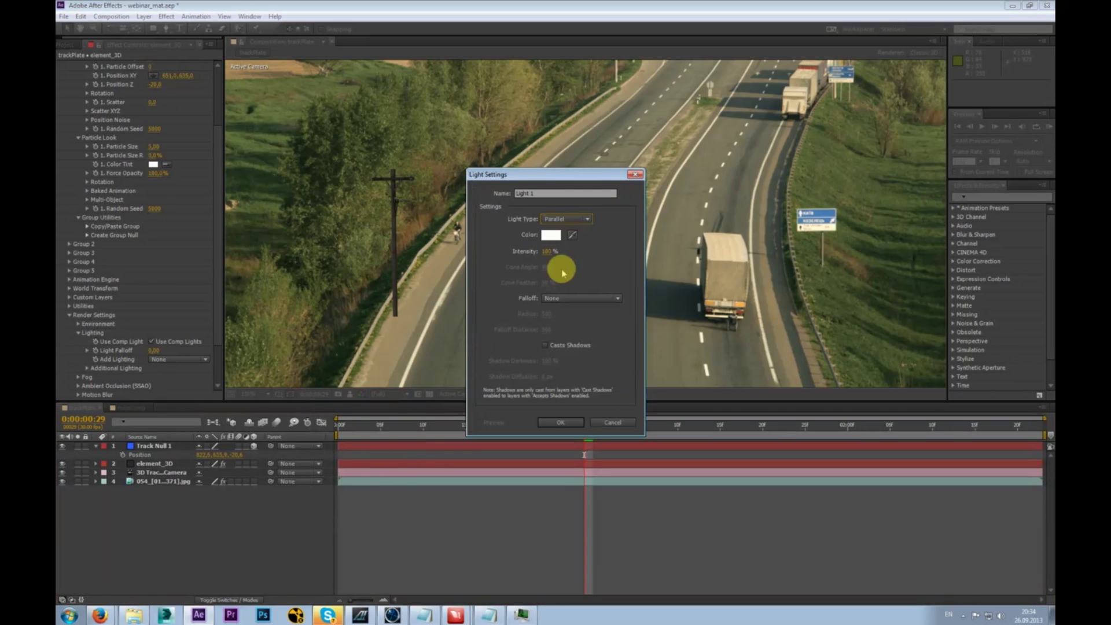
{"action": "left_click", "coordinate": [560, 422]}
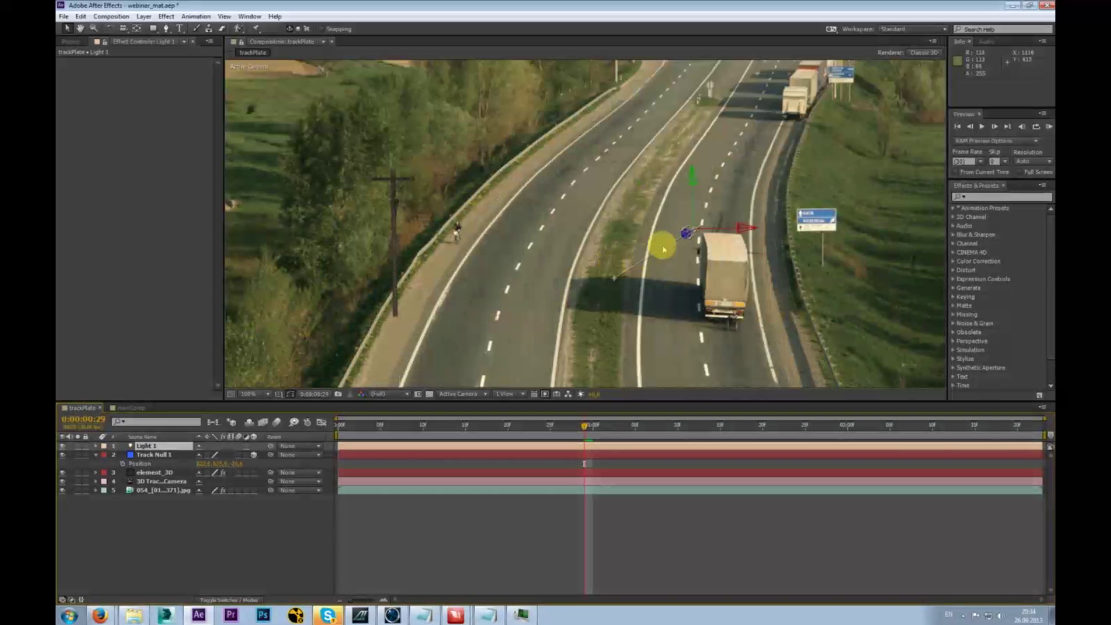
- Move the parallel light up by about 68 px above the road and inspect the lighting on the telephone pole
{"action": "mouse_move", "coordinate": [696, 217]}
{"action": "left_mouse_down"}
{"action": "mouse_move", "coordinate": [686, 180]}
{"action": "mouse_move", "coordinate": [701, 193]}
{"action": "mouse_move", "coordinate": [674, 215]}
{"action": "left_mouse_up"}
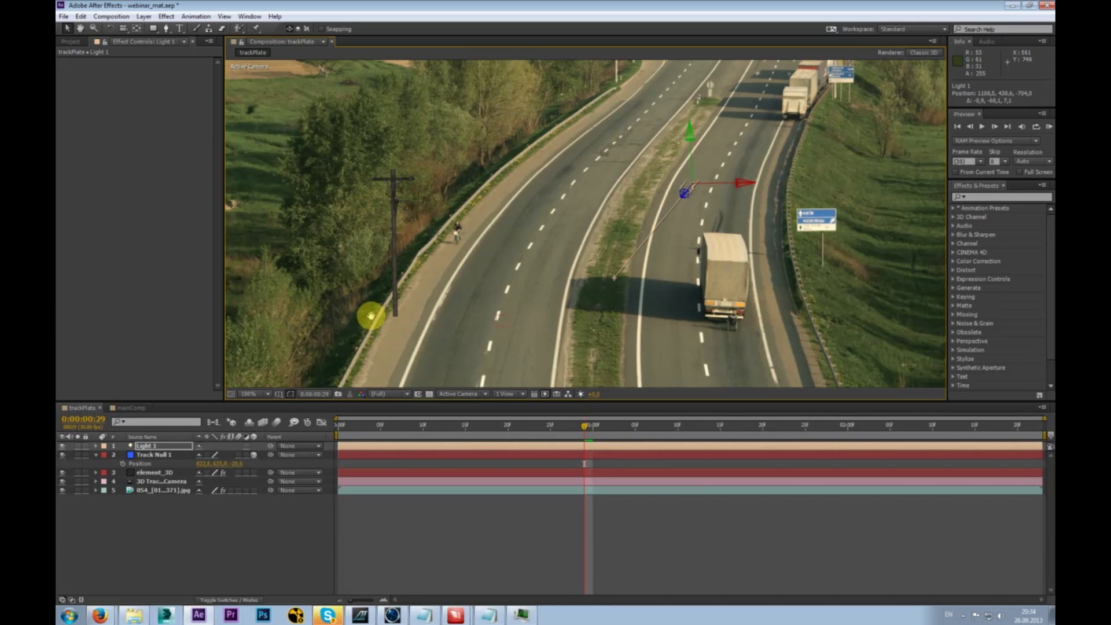
{"action": "left_click_drag", "start_coordinate": [370, 315], "coordinate": [462, 245]}
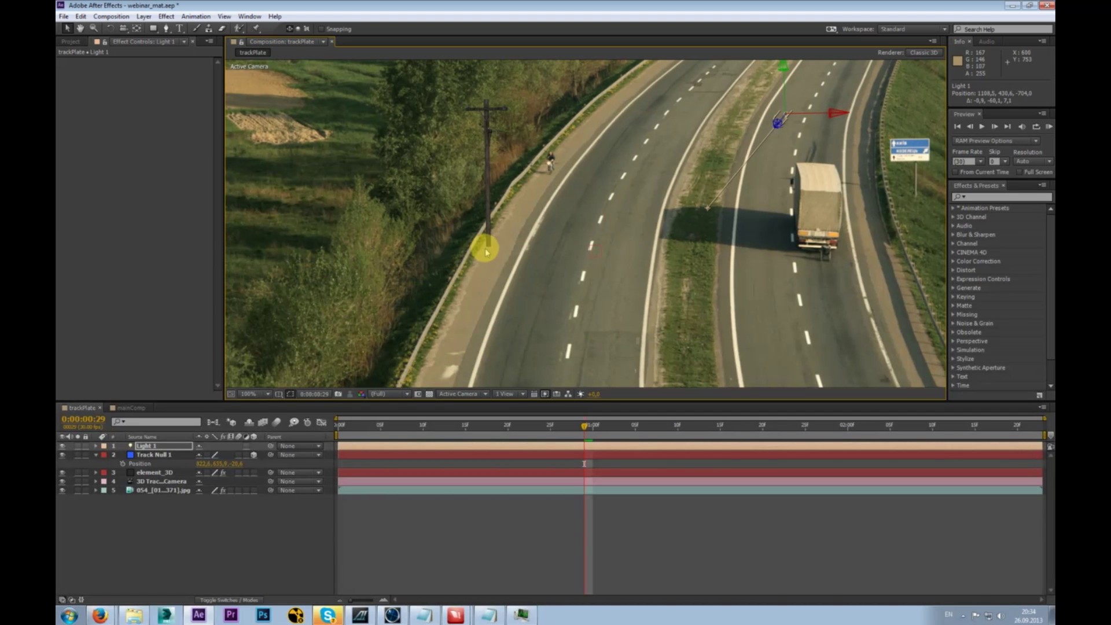
{"action": "scroll", "coordinate": [483, 283], "scroll_direction": "down", "scroll_amount": 1}
{"action": "scroll", "coordinate": [478, 269], "scroll_direction": "up", "scroll_amount": 2}
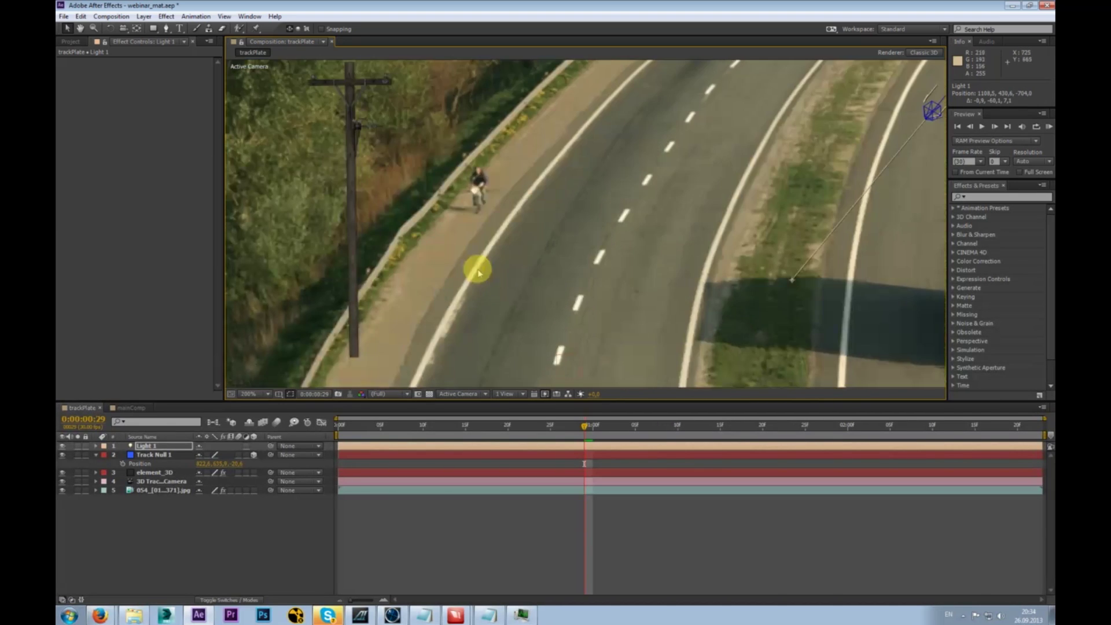
{"action": "scroll", "coordinate": [478, 272], "scroll_direction": "up", "scroll_amount": 1}
{"action": "scroll", "coordinate": [478, 271], "scroll_direction": "down", "scroll_amount": 1}
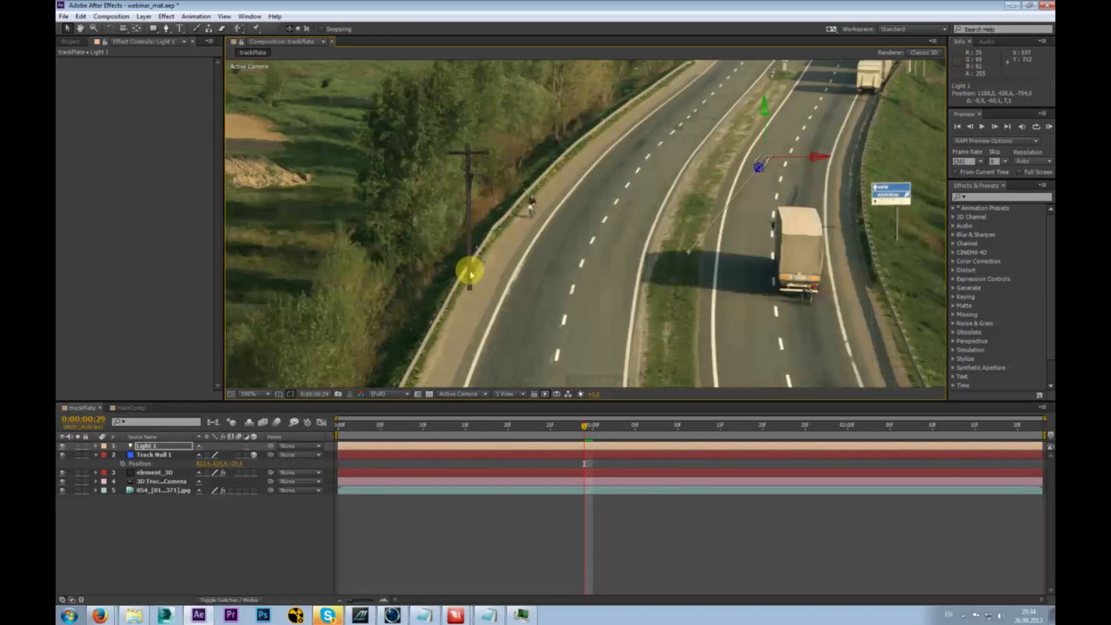
{"action": "left_click_drag", "start_coordinate": [478, 280], "coordinate": [463, 297]}
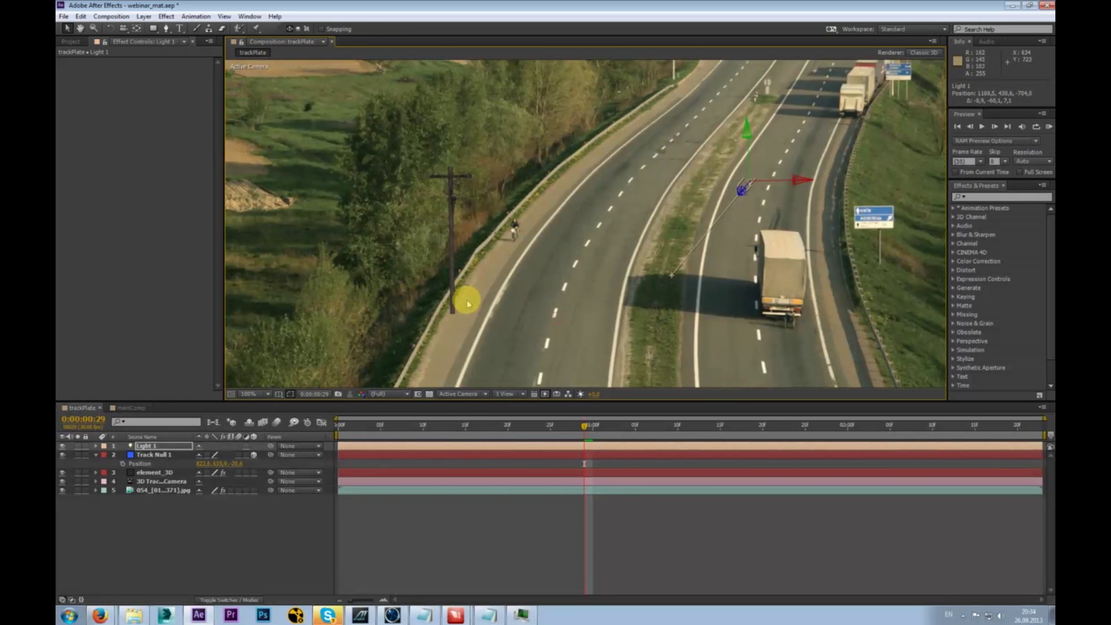
- Try turning the pole with the Y Rotation of Group 1's Particle Replicator on element_3D, and undo it
{"action": "left_click", "coordinate": [153, 472]}
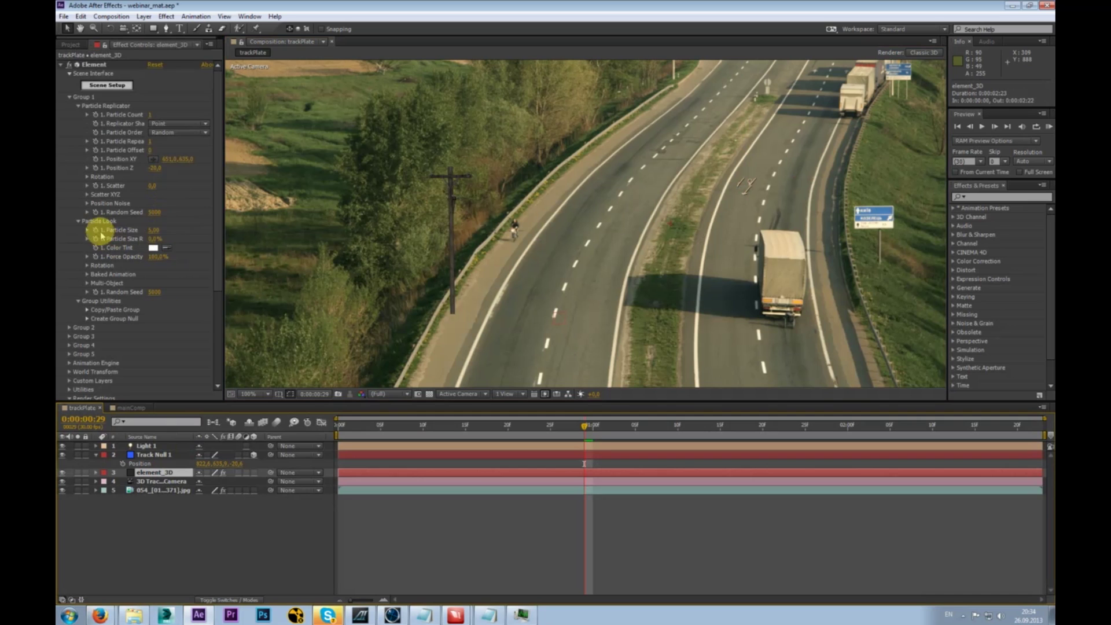
{"action": "left_click", "coordinate": [88, 177]}
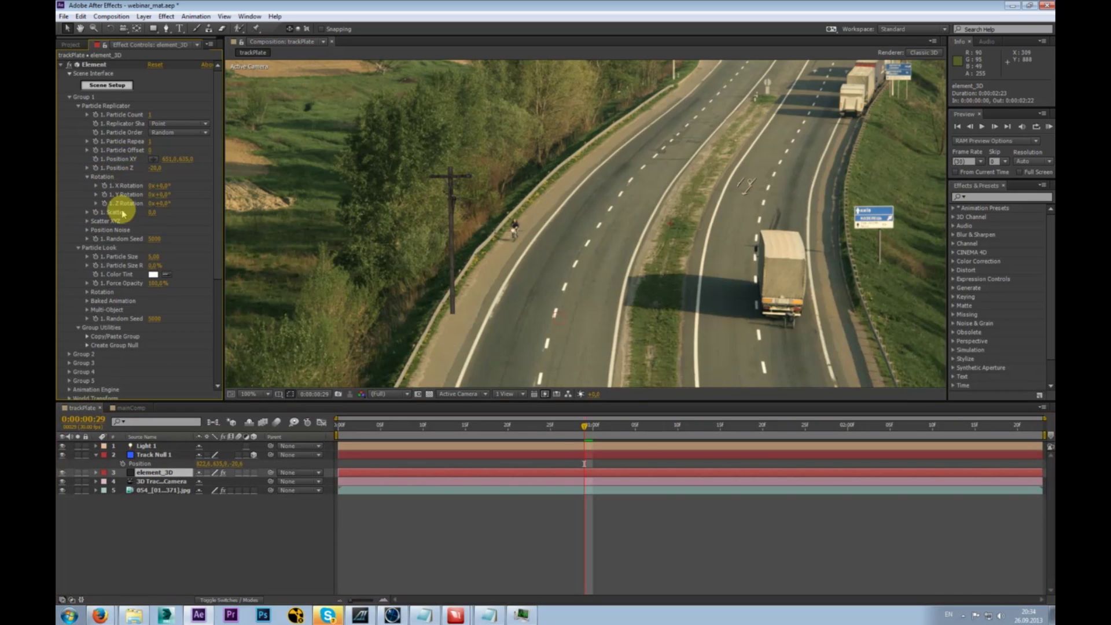
{"action": "left_click_drag", "start_coordinate": [164, 193], "coordinate": [168, 191]}
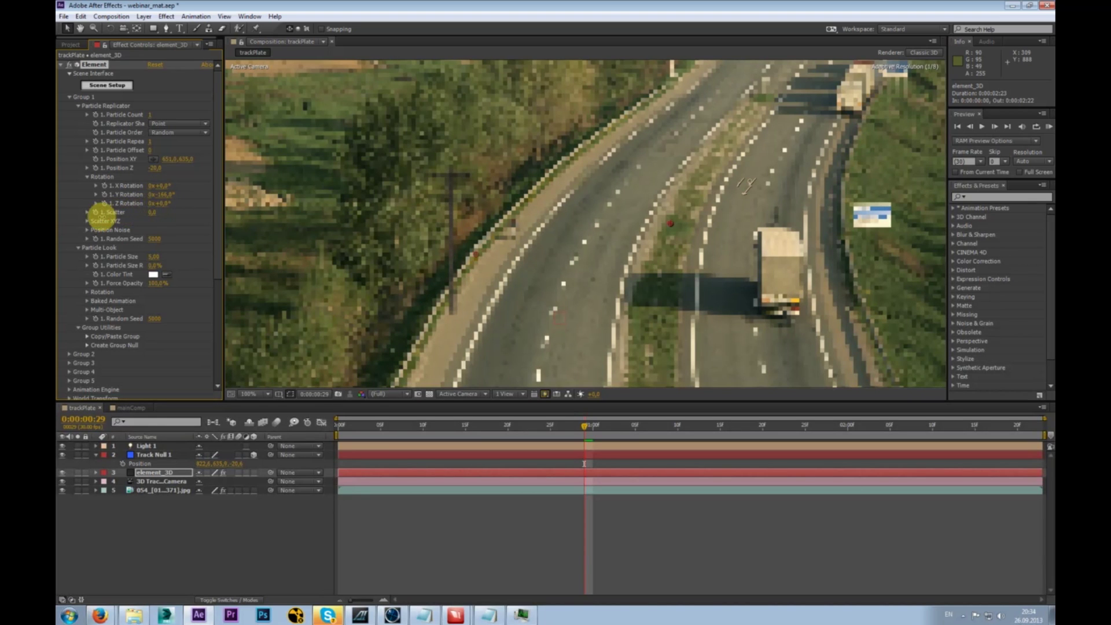
{"action": "key", "text": "ctrl+z"}
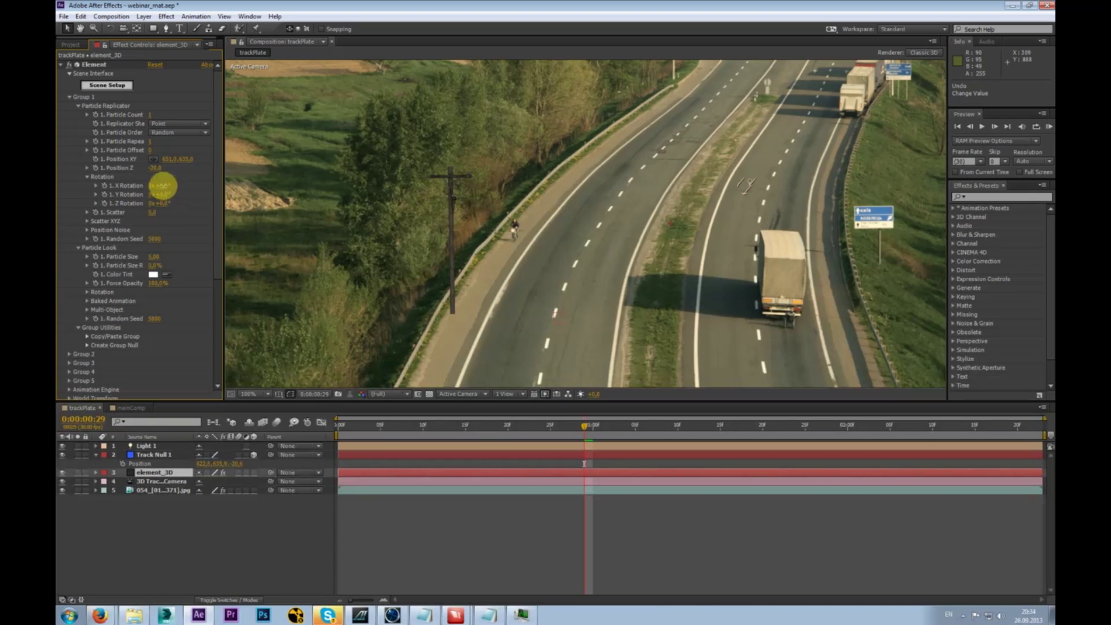
- Adjust the pole's X Rotation in Group 1 and check its stance on the shoulder at 0:00:01:01
{"action": "left_click_drag", "start_coordinate": [163, 185], "coordinate": [171, 183]}
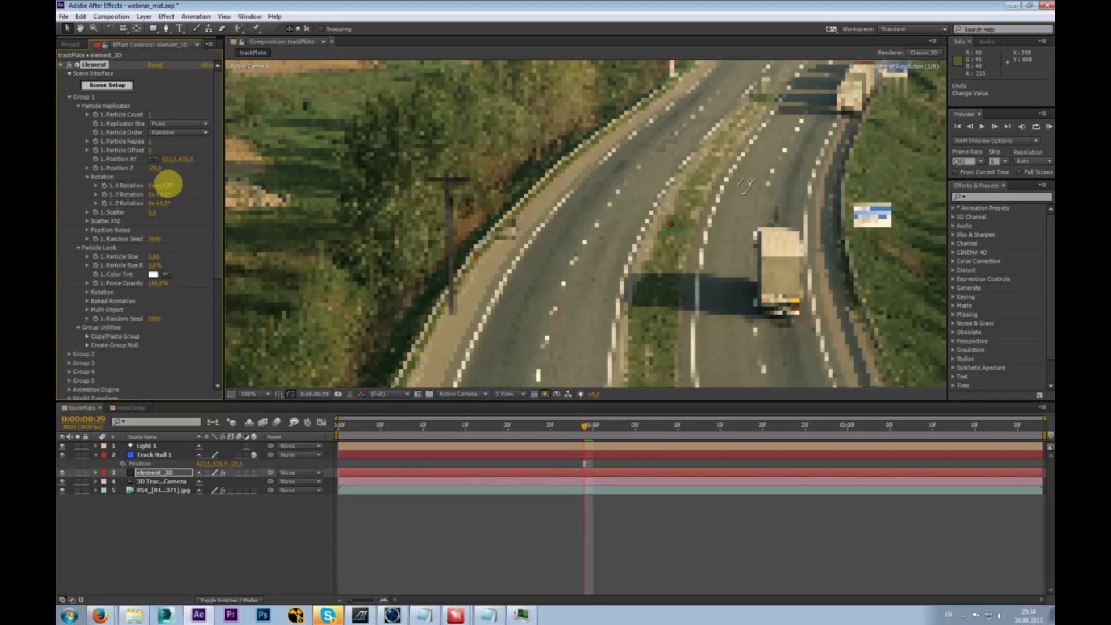
{"action": "left_click", "coordinate": [165, 185]}
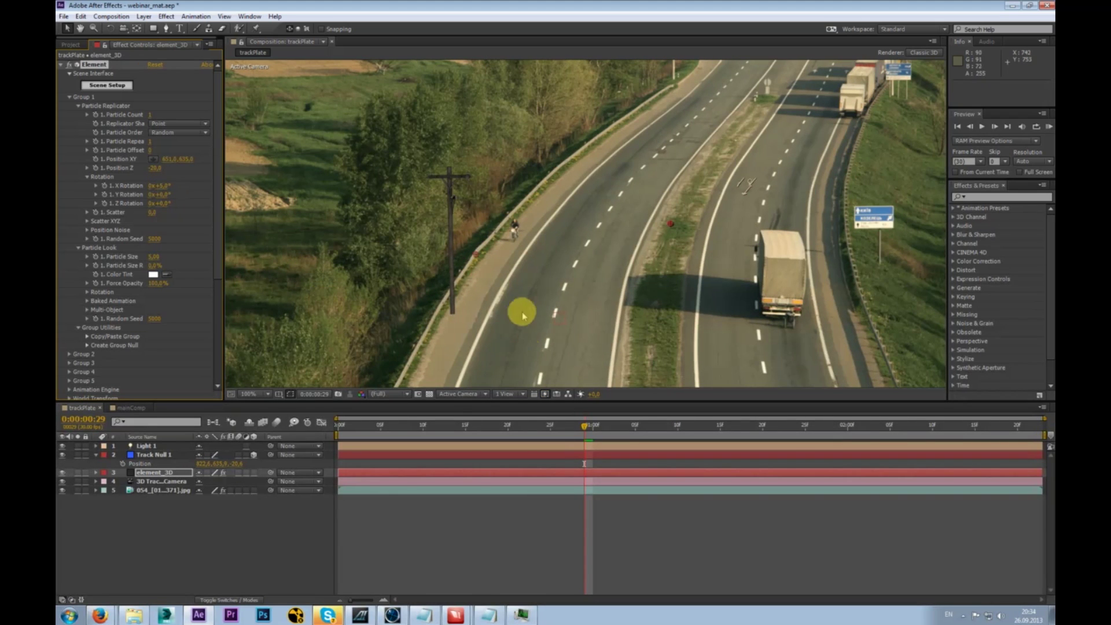
{"action": "scroll", "coordinate": [562, 374], "scroll_direction": "down", "scroll_amount": 1}
{"action": "left_click", "coordinate": [604, 424]}
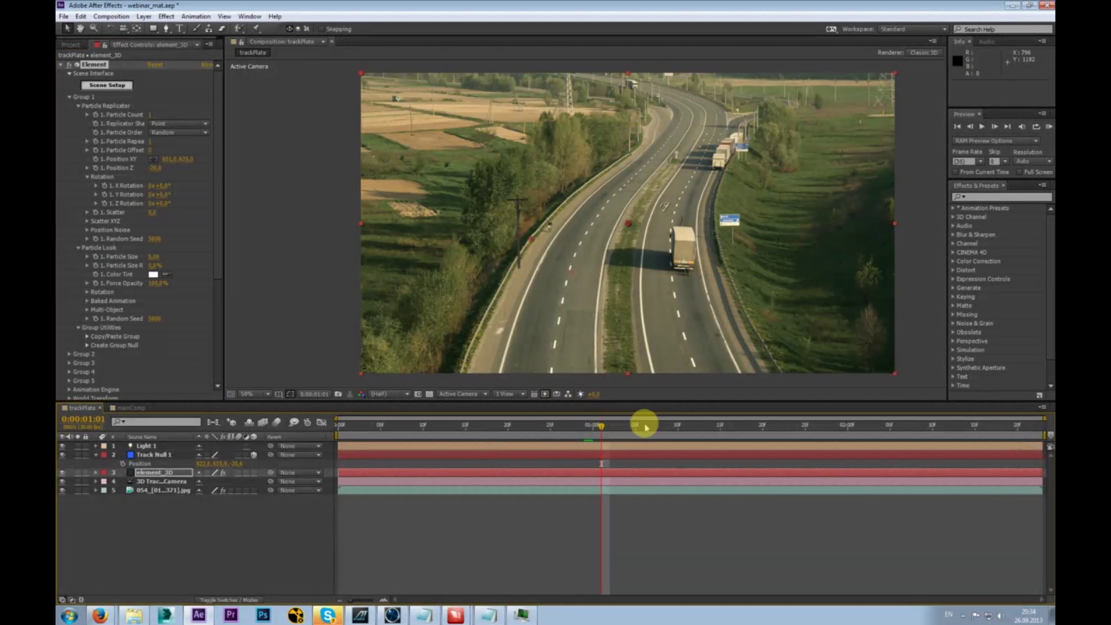
- Scrub through trackPlate between 0:00:00:00 and about 0:00:02:07 to examine how the telephone pole holds its place beside the road
{"action": "left_click", "coordinate": [652, 424]}
{"action": "left_click", "coordinate": [703, 425]}
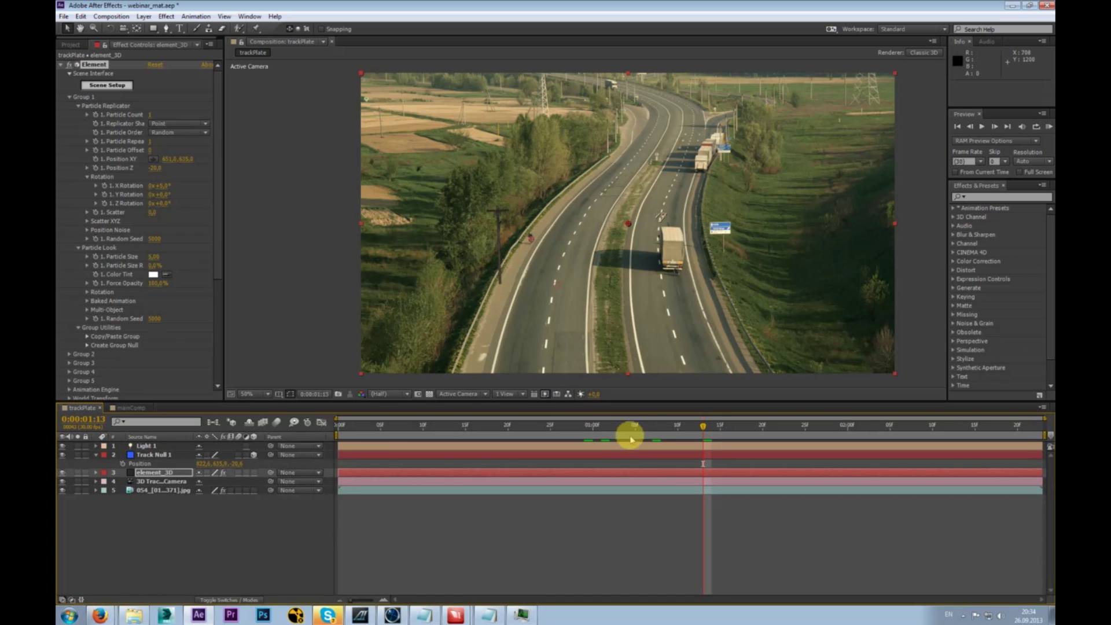
{"action": "left_click_drag", "start_coordinate": [646, 433], "coordinate": [609, 431]}
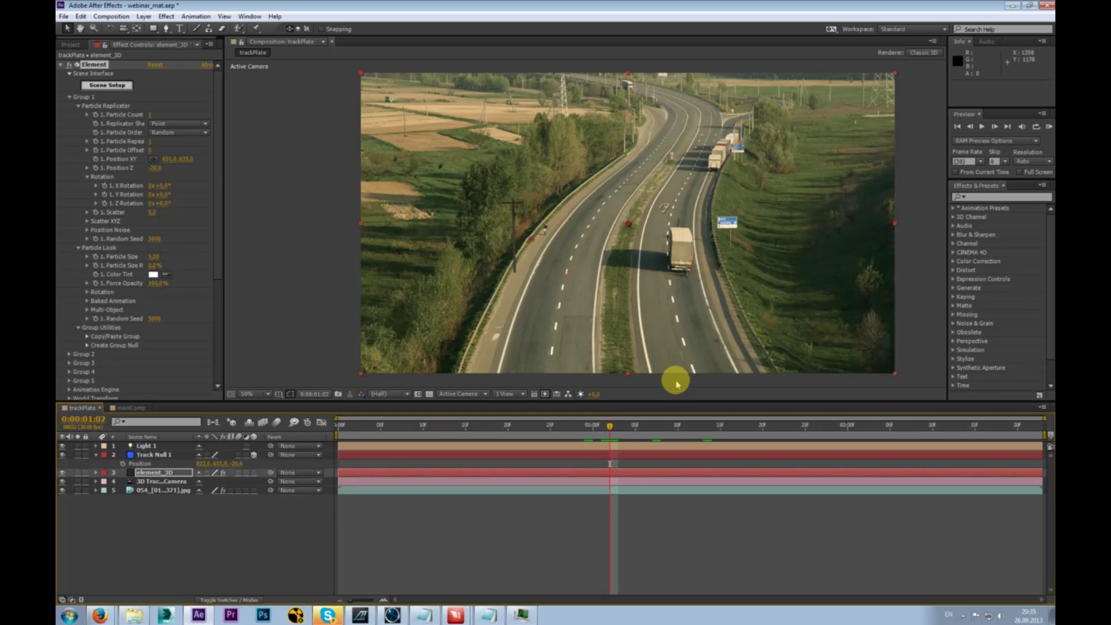
{"action": "left_click_drag", "start_coordinate": [584, 429], "coordinate": [546, 433]}
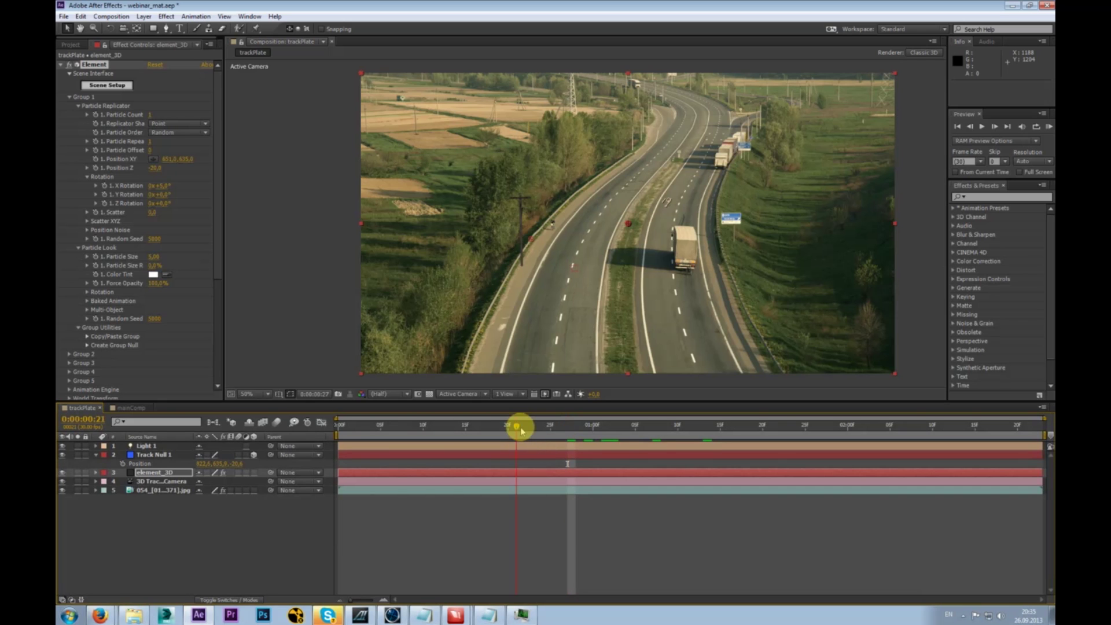
{"action": "left_click_drag", "start_coordinate": [521, 431], "coordinate": [499, 426]}
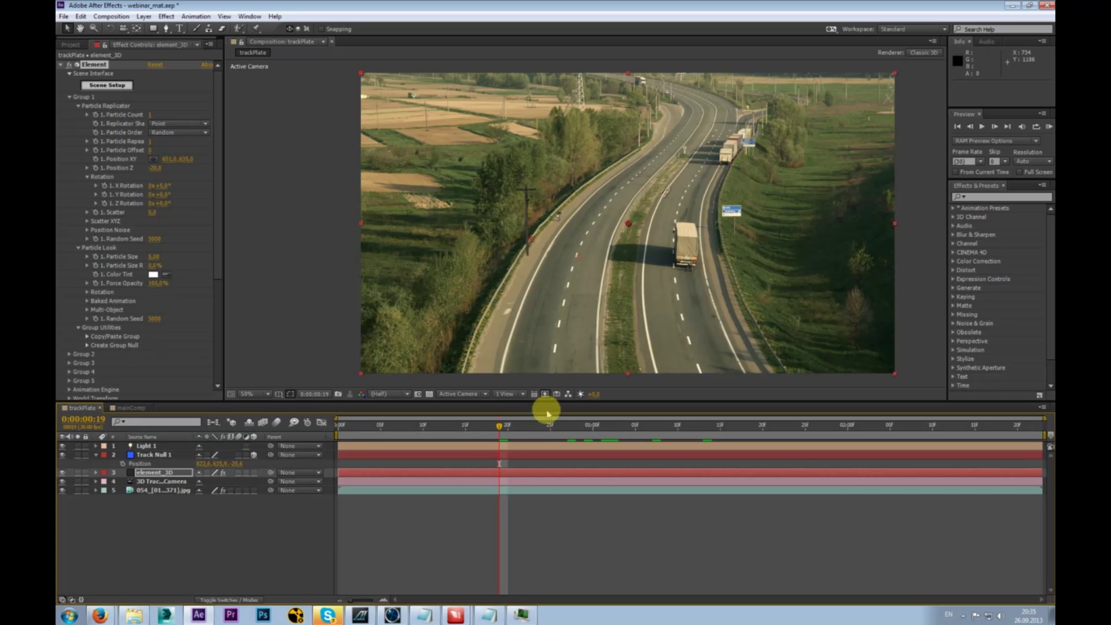
{"action": "left_click_drag", "start_coordinate": [540, 426], "coordinate": [905, 426]}
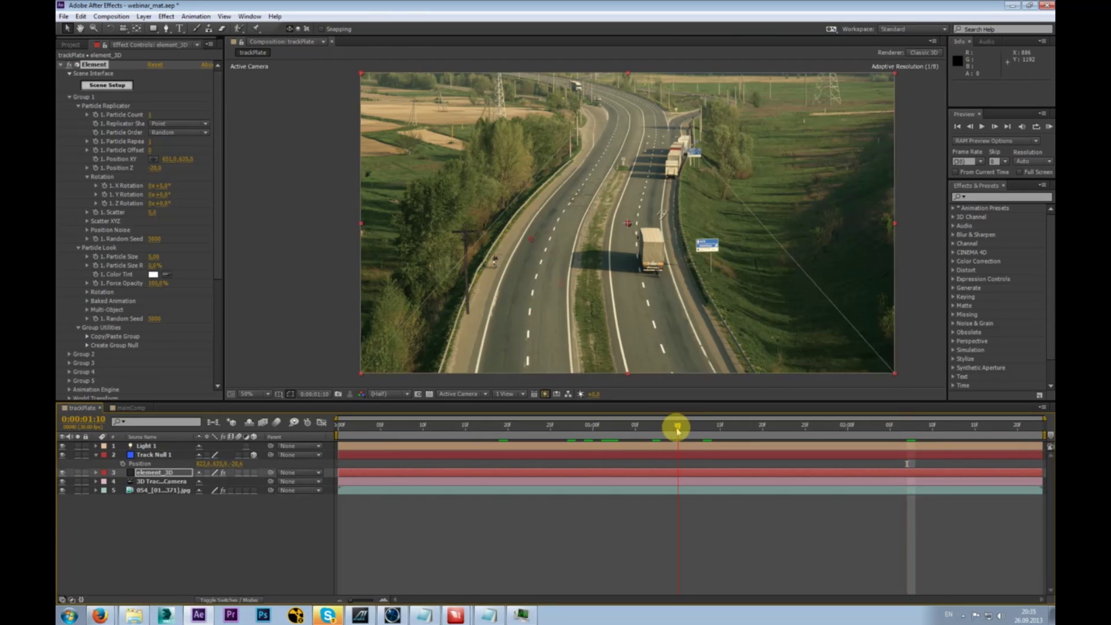
{"action": "left_click", "coordinate": [466, 426]}
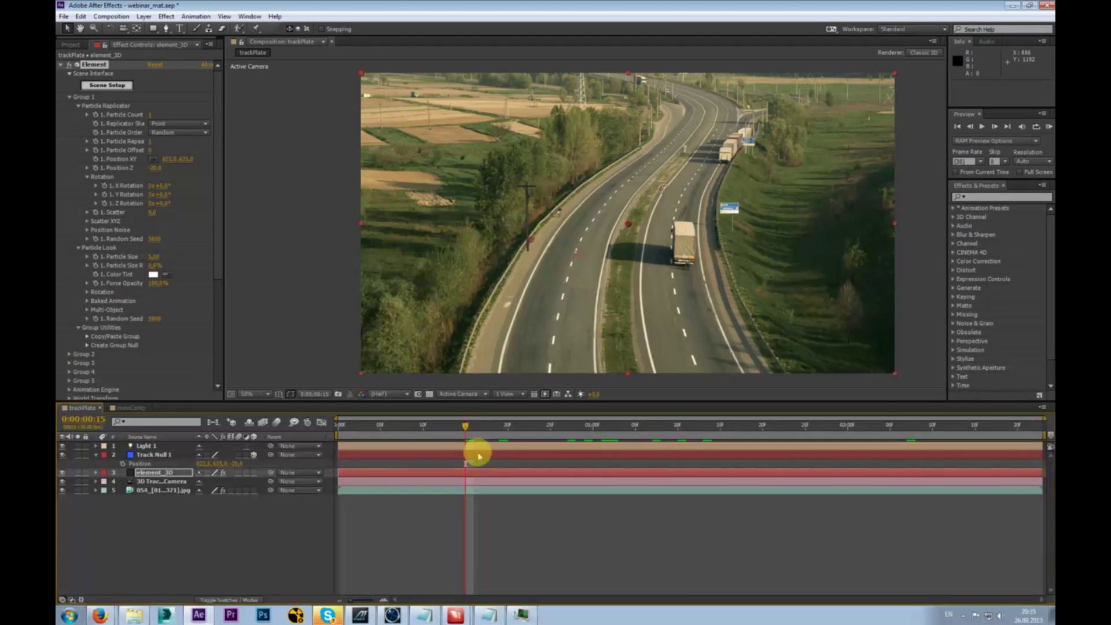
{"action": "left_click", "coordinate": [423, 426]}
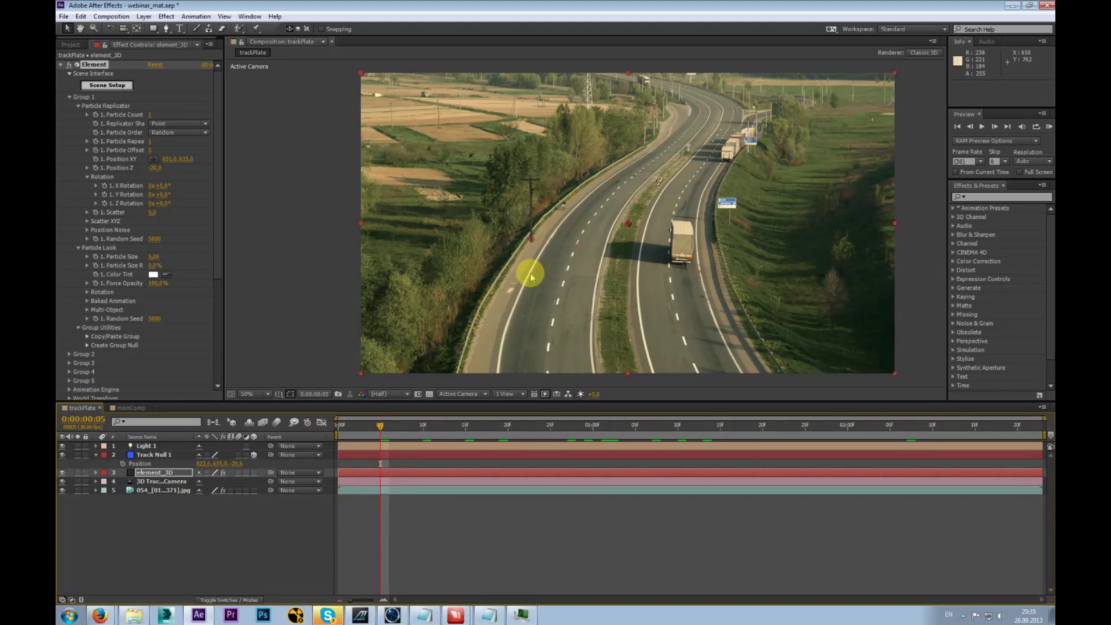
{"action": "left_click", "coordinate": [339, 431]}
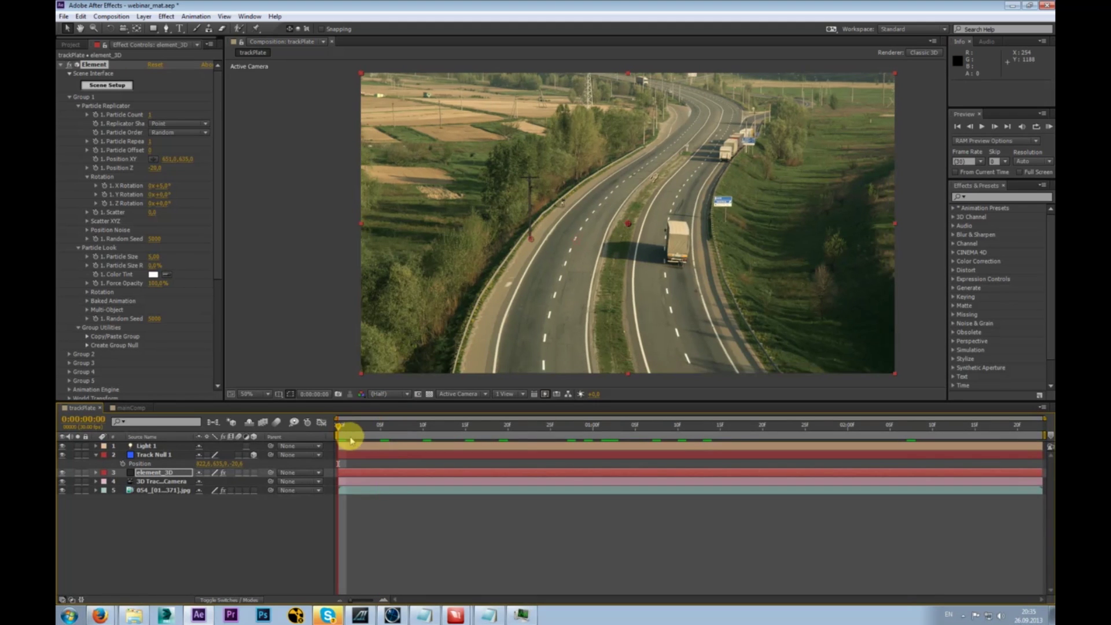
{"action": "left_click_drag", "start_coordinate": [352, 439], "coordinate": [411, 431]}
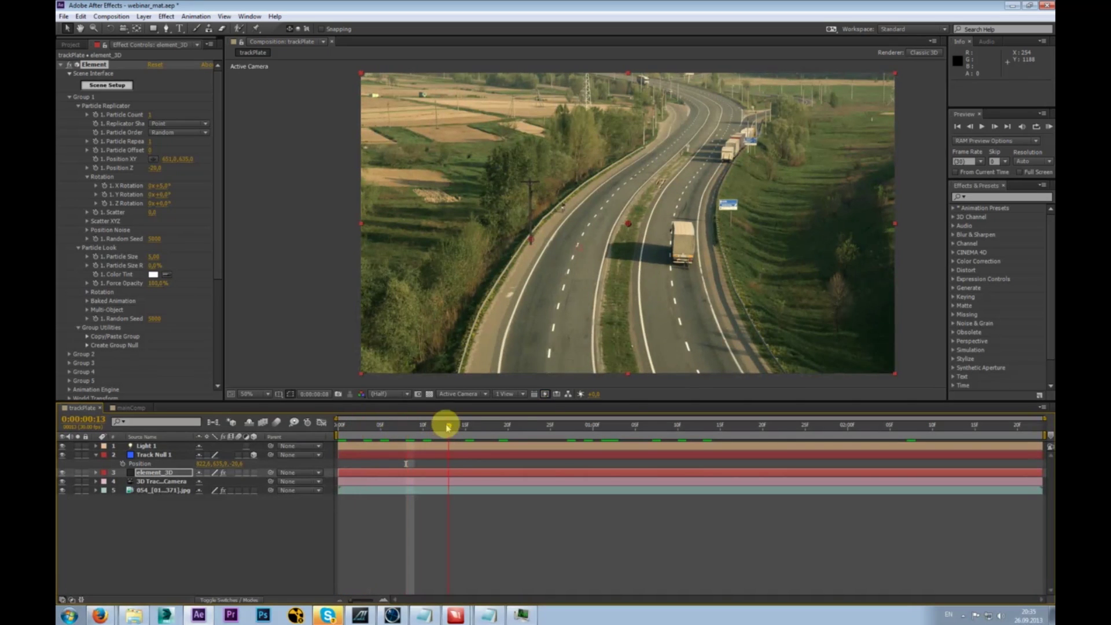
{"action": "left_click", "coordinate": [448, 426]}
{"action": "left_click_drag", "start_coordinate": [218, 266], "coordinate": [215, 354]}
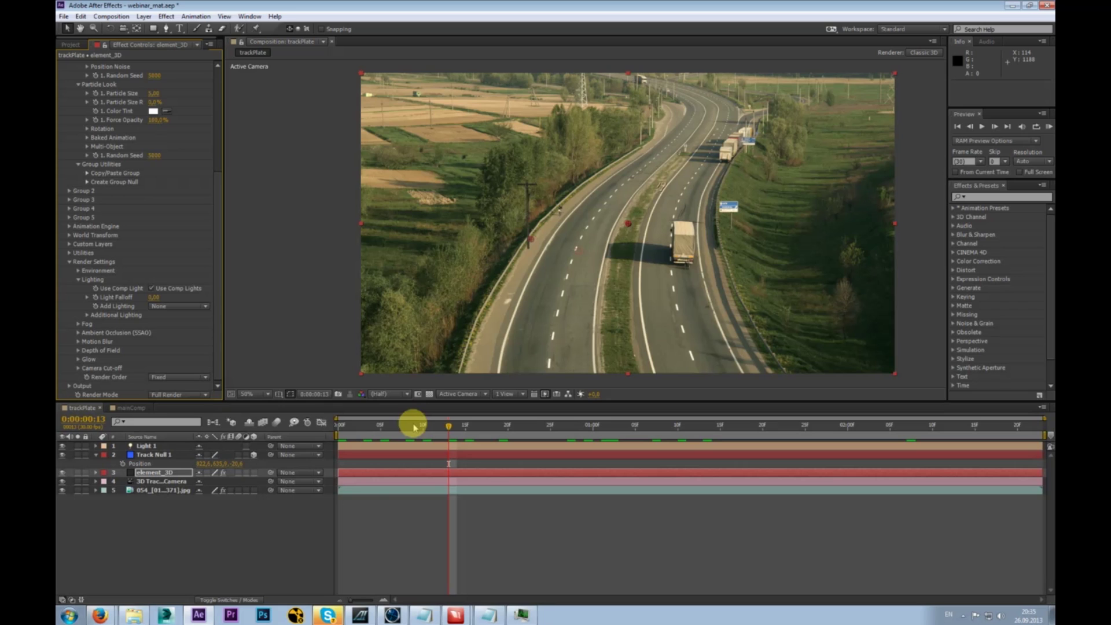
{"action": "key", "text": "alt+shift"}
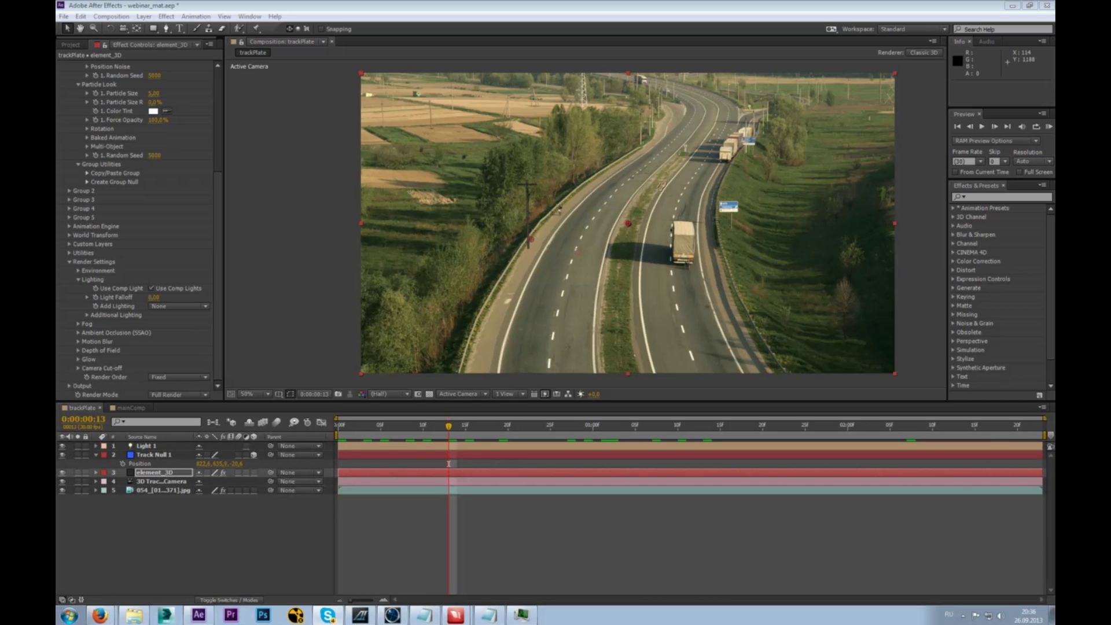
{"action": "left_click", "coordinate": [550, 11]}
{"action": "left_click", "coordinate": [433, 426]}
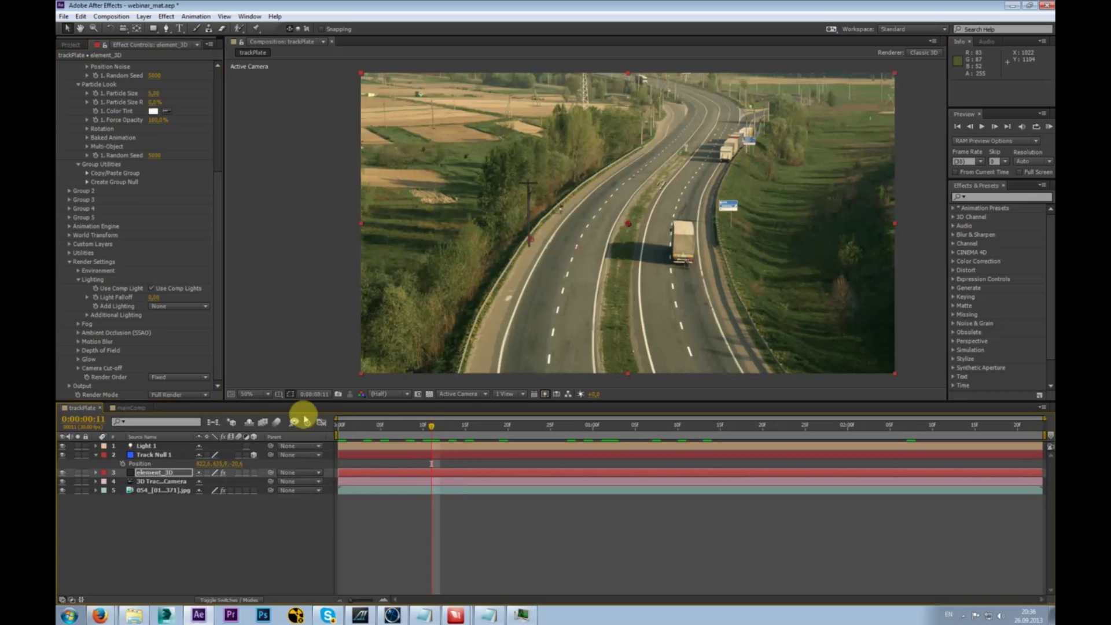
- Switch to the mainComp composition and examine the falling 3D letters around 0:00:04:11
{"action": "left_click", "coordinate": [130, 408]}
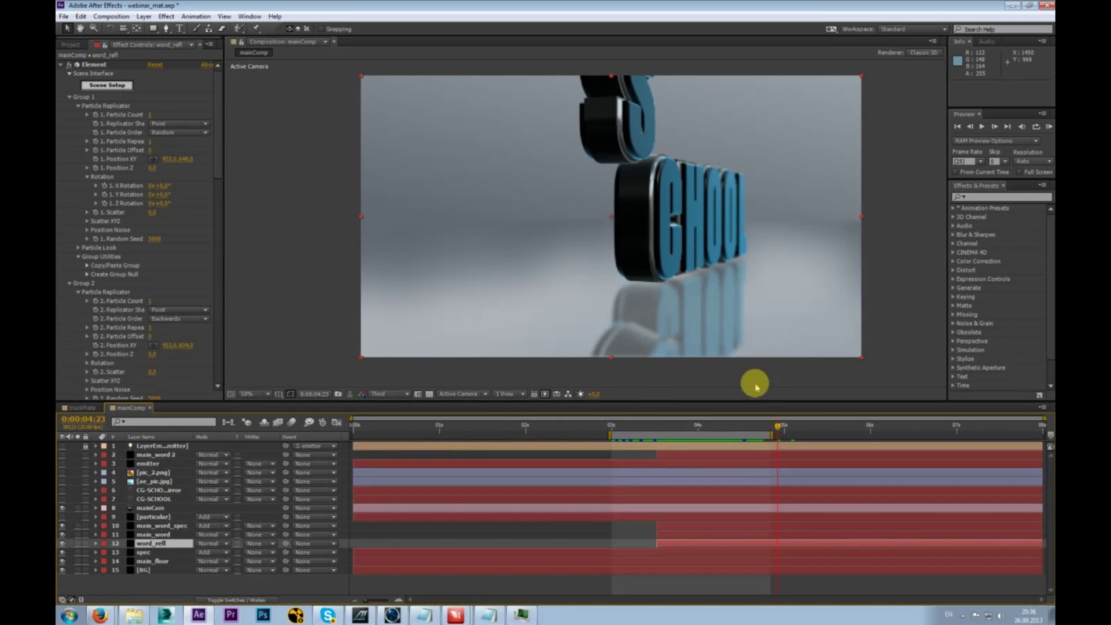
{"action": "left_click", "coordinate": [719, 428]}
{"action": "mouse_move", "coordinate": [720, 431]}
{"action": "left_mouse_down"}
{"action": "mouse_move", "coordinate": [690, 429]}
{"action": "mouse_move", "coordinate": [781, 427]}
{"action": "mouse_move", "coordinate": [737, 426]}
{"action": "left_mouse_up"}
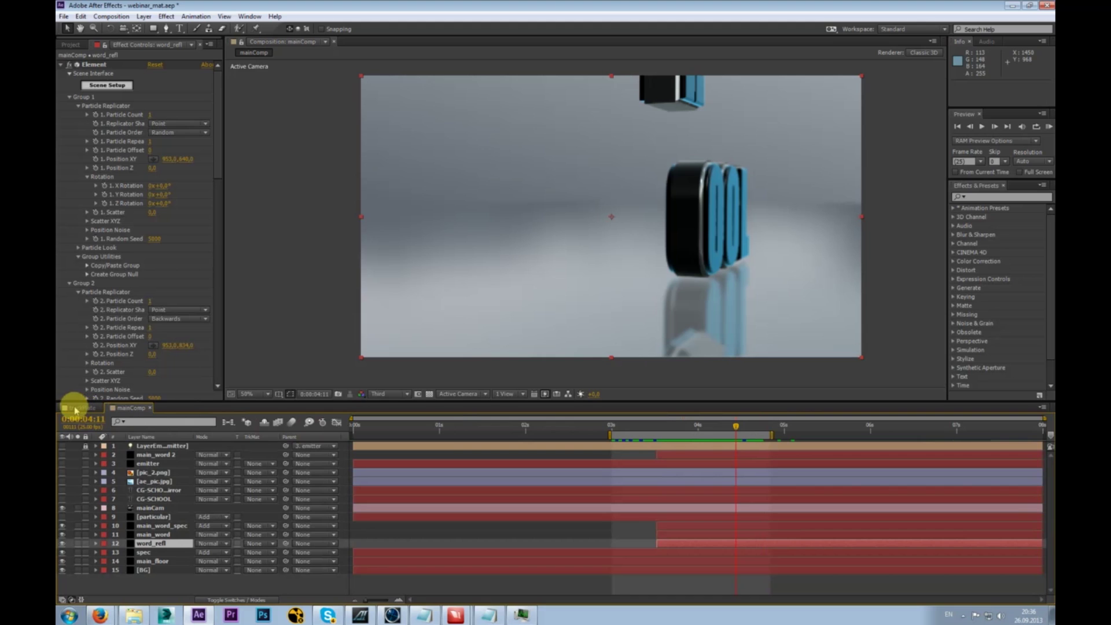
- Create a new composition named test with the HDTV 1080 29.97 preset and a duration of 0;00;30;00
{"action": "left_click", "coordinate": [71, 44]}
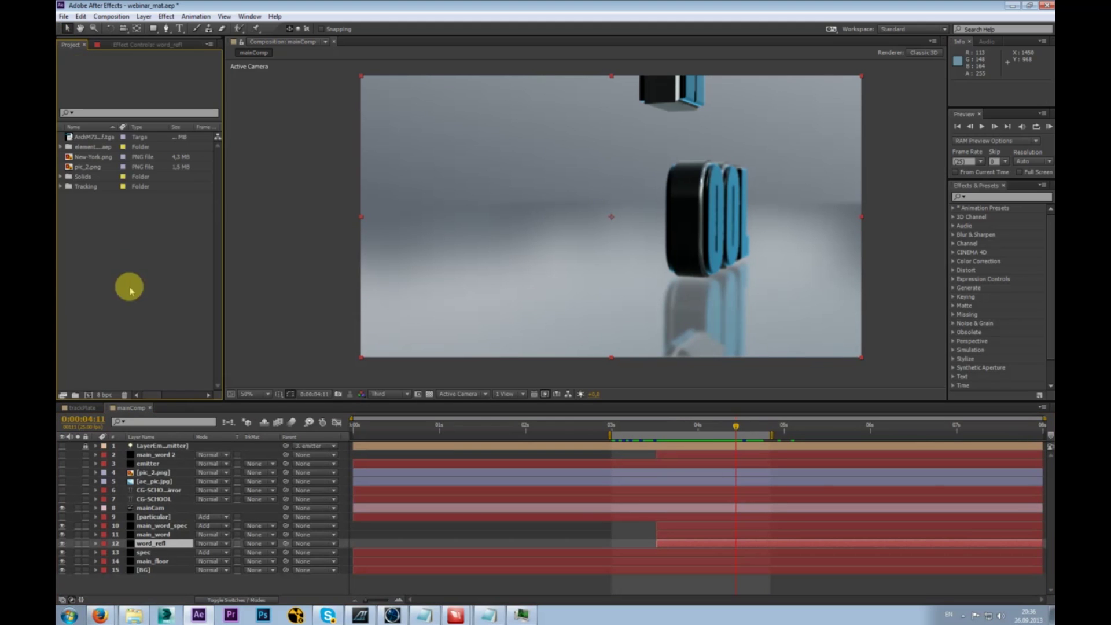
{"action": "left_click", "coordinate": [90, 395]}
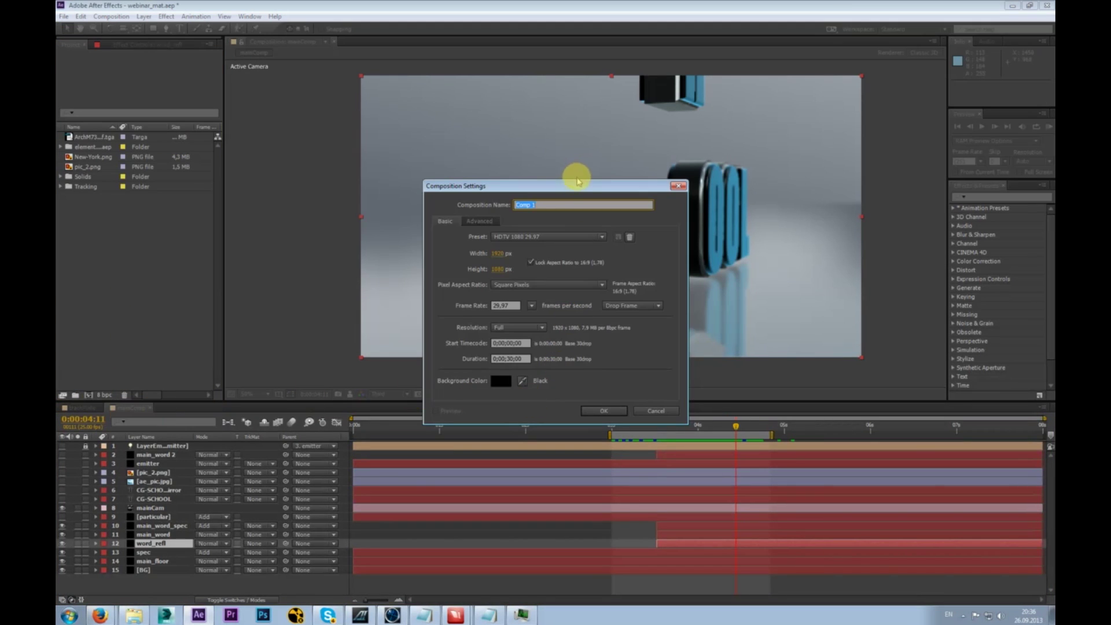
{"action": "left_click_drag", "start_coordinate": [576, 185], "coordinate": [539, 197]}
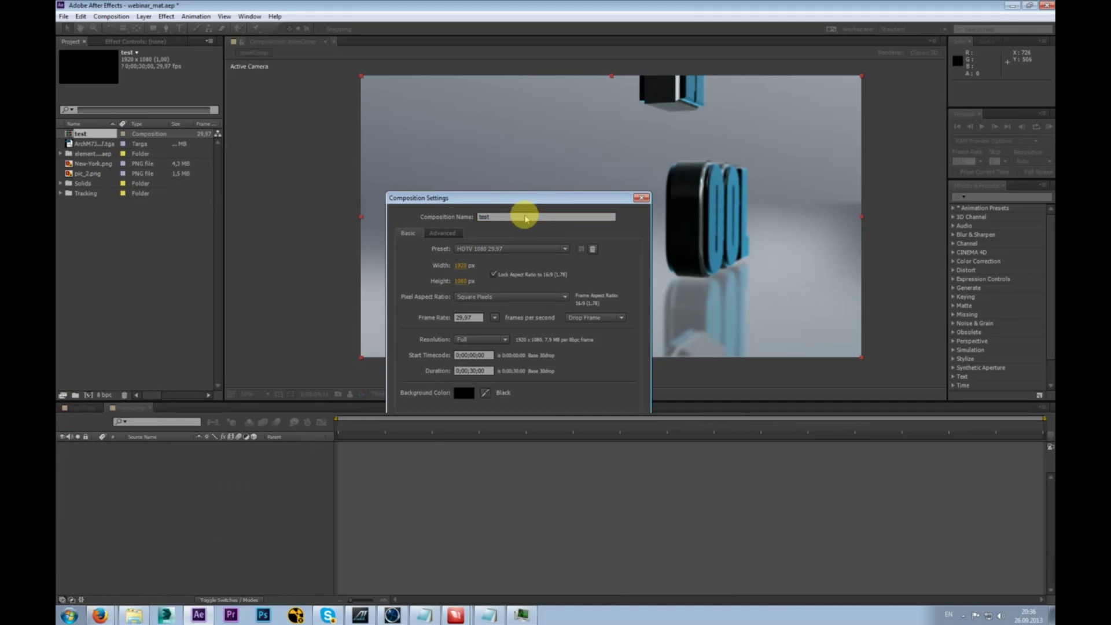
{"action": "key", "text": "Return"}
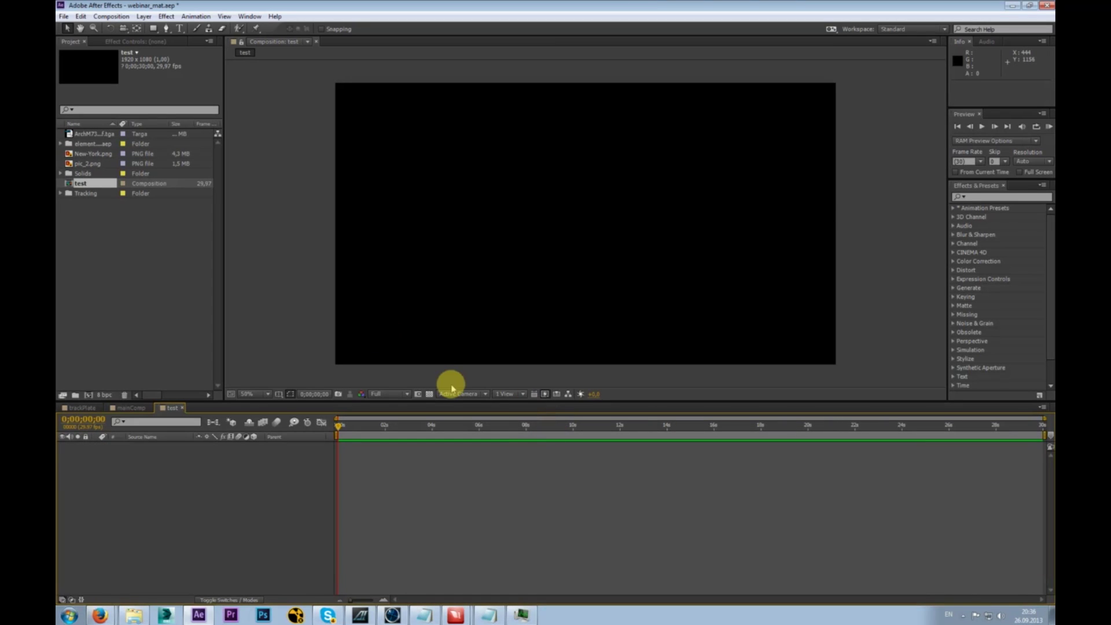
- Add a composition-sized solid named elements to the test composition
{"action": "left_click", "coordinate": [124, 41]}
{"action": "right_click", "coordinate": [162, 496]}
{"action": "mouse_move", "coordinate": [289, 383]}
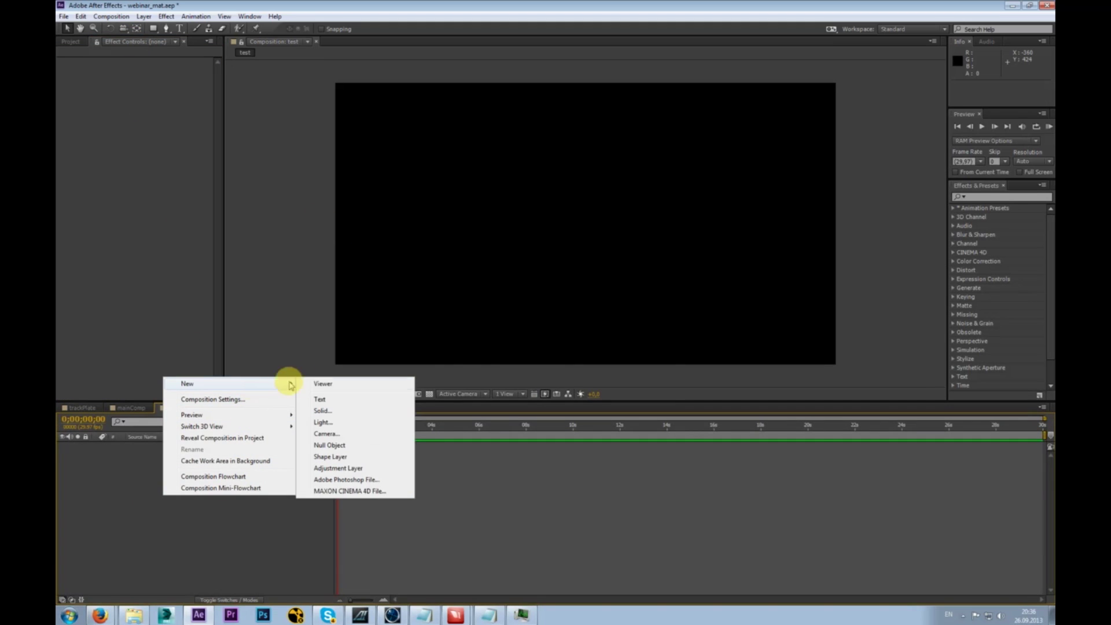
{"action": "left_click", "coordinate": [322, 410]}
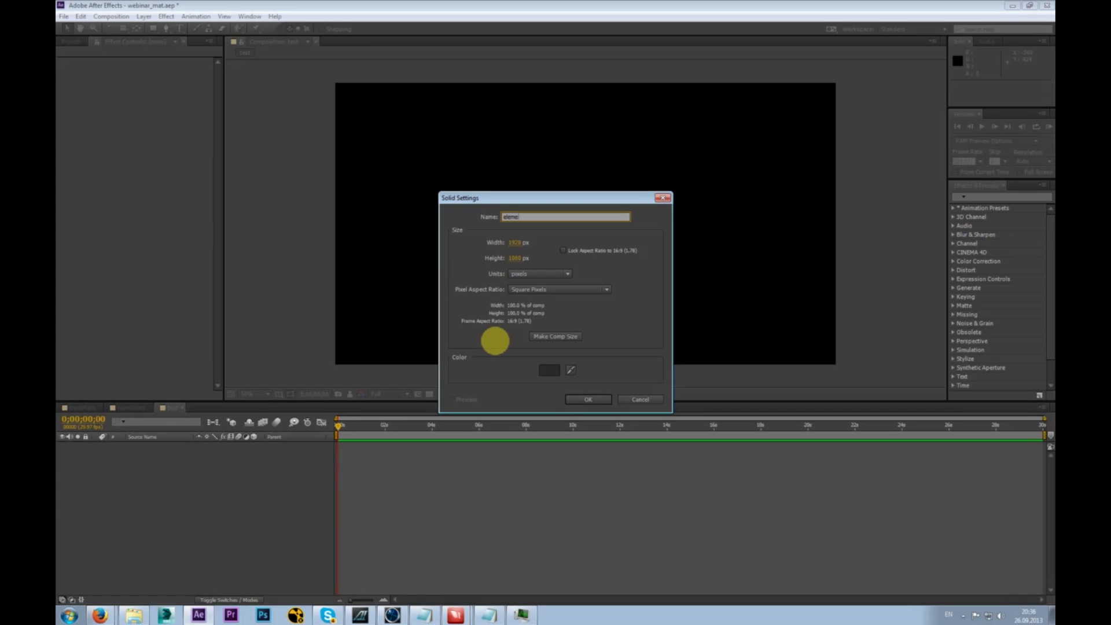
{"action": "key", "text": "Return"}
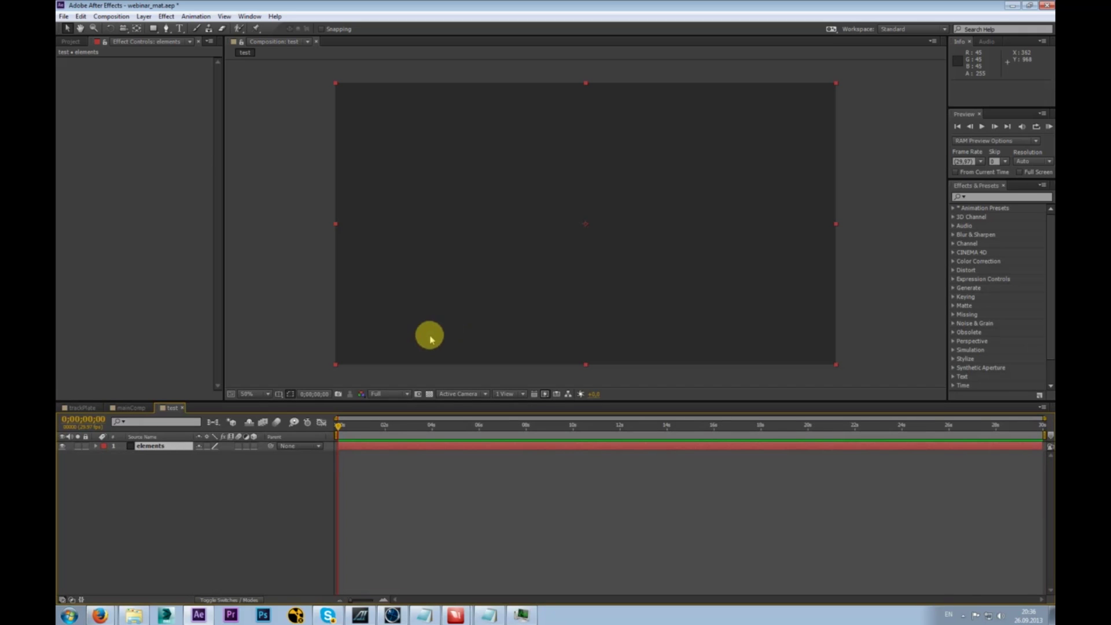
- Look at the 3D lettering in mainComp around 0:00:04:19 as a reference, and return to the test composition
{"action": "left_click", "coordinate": [140, 410]}
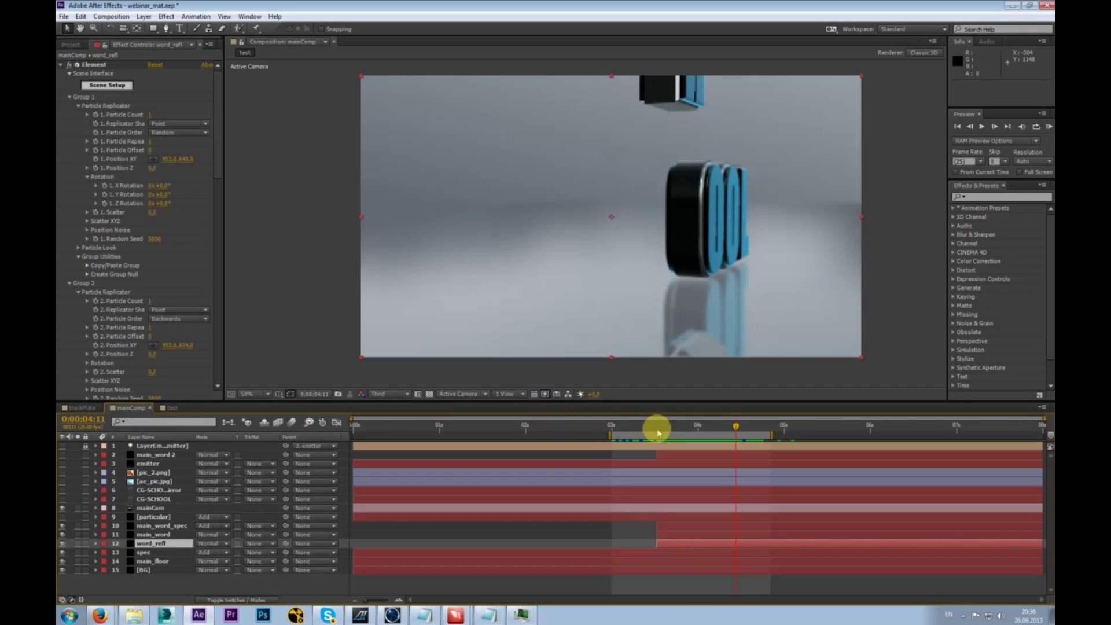
{"action": "left_click", "coordinate": [749, 427]}
{"action": "left_click", "coordinate": [770, 426]}
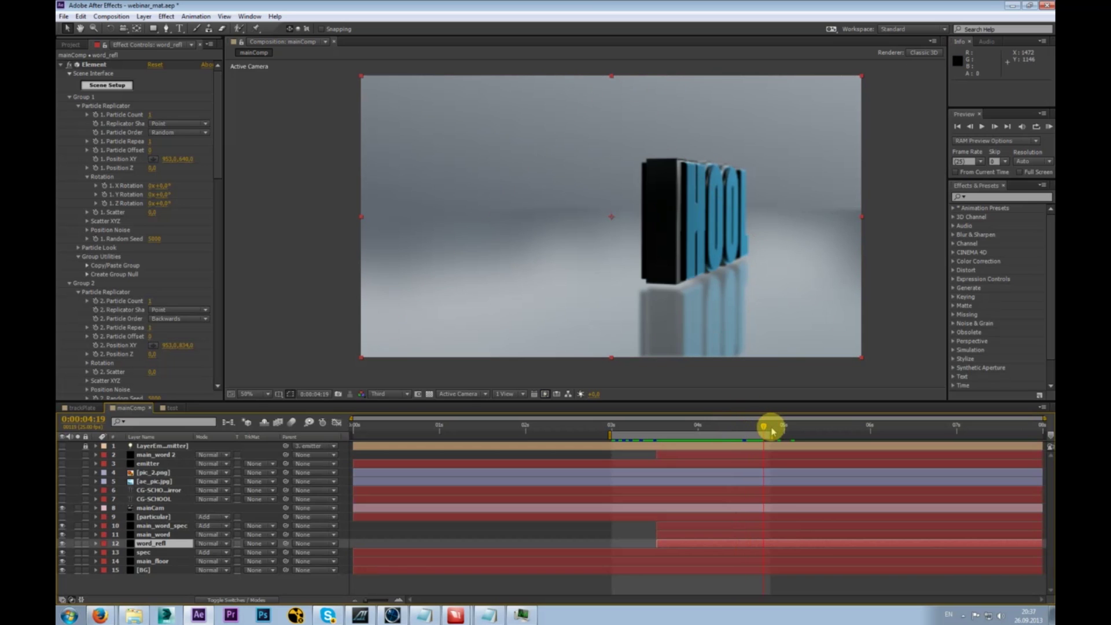
{"action": "left_click", "coordinate": [174, 408]}
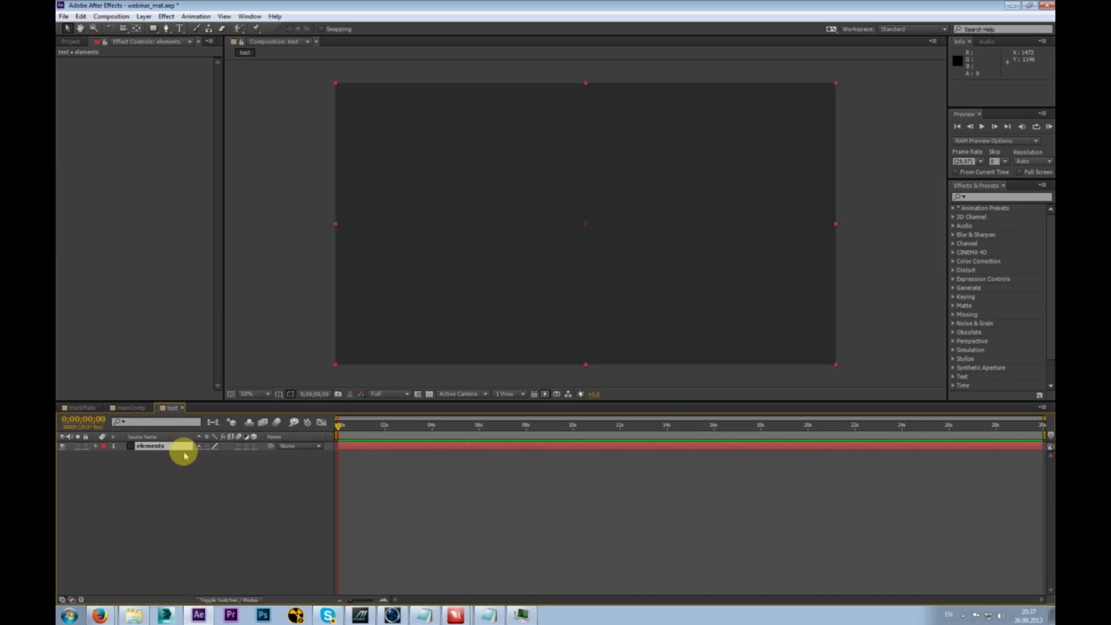
- Deselect the elements solid and add a text layer reading CG-SCHOOL.ORG in the test composition
{"action": "left_click", "coordinate": [176, 475]}
{"action": "left_click", "coordinate": [155, 446]}
{"action": "left_click", "coordinate": [186, 505]}
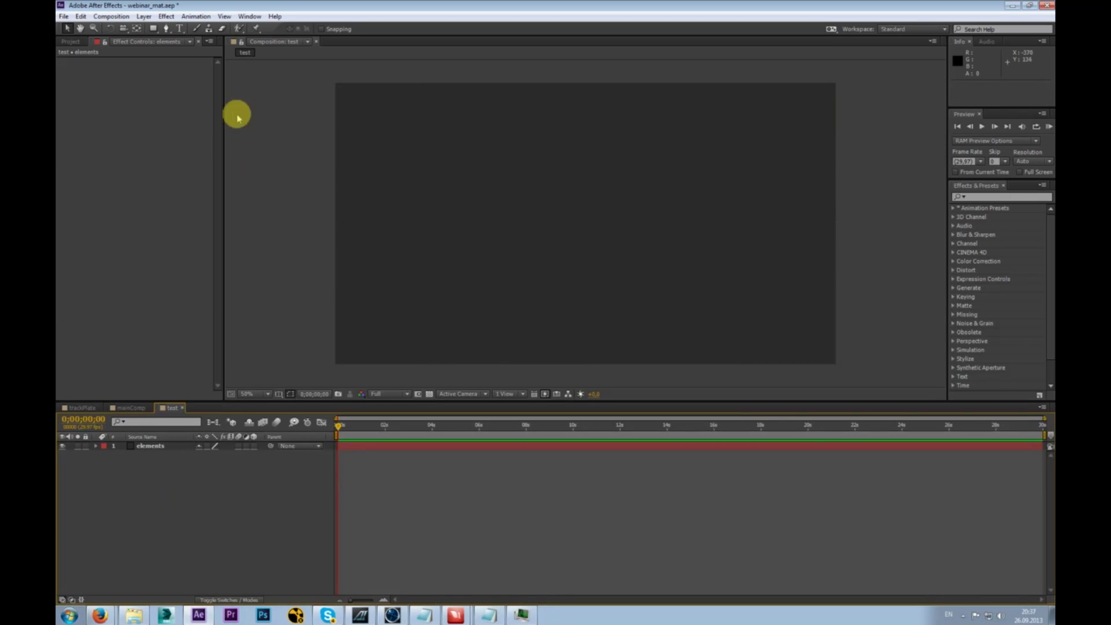
{"action": "left_click", "coordinate": [183, 28]}
{"action": "left_click", "coordinate": [439, 224]}
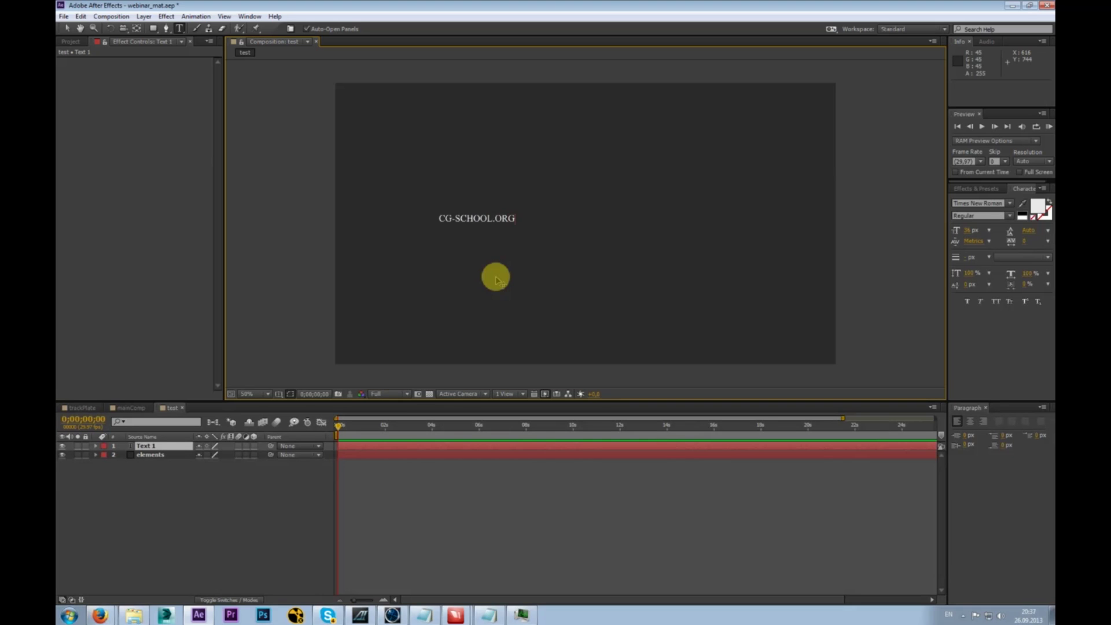
- Enlarge the CG-SCHOOL.ORG text to span about two thirds of the frame width and move it near the centre
{"action": "left_click", "coordinate": [67, 28]}
{"action": "left_click_drag", "start_coordinate": [522, 221], "coordinate": [613, 220]}
{"action": "left_click_drag", "start_coordinate": [968, 230], "coordinate": [1009, 230]}
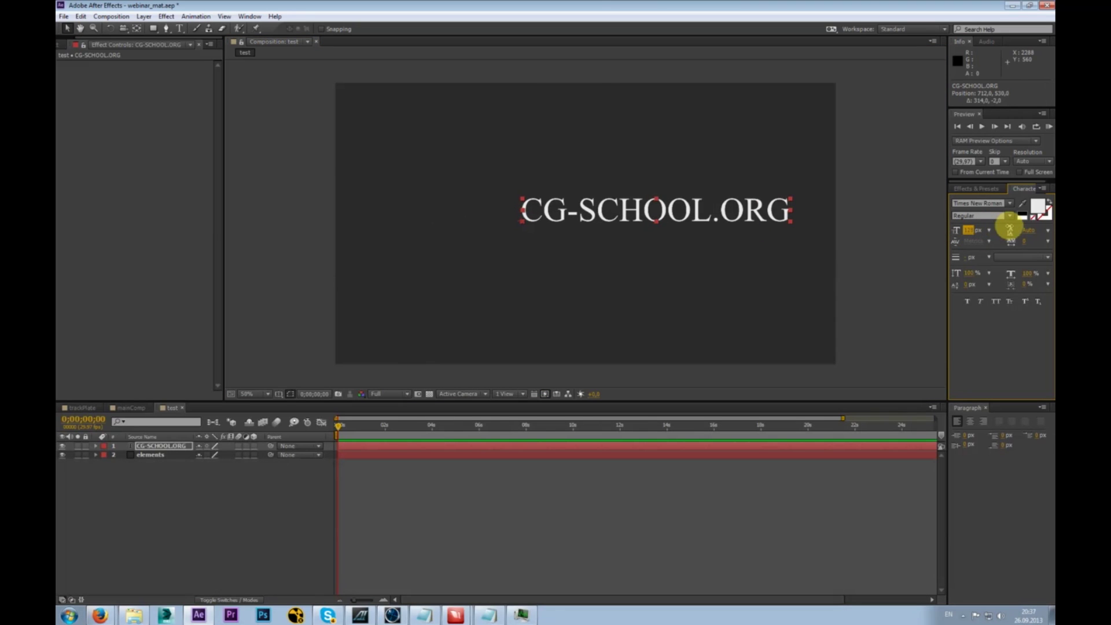
{"action": "left_click_drag", "start_coordinate": [710, 208], "coordinate": [632, 218]}
{"action": "left_click_drag", "start_coordinate": [977, 234], "coordinate": [1006, 228]}
{"action": "left_click_drag", "start_coordinate": [752, 218], "coordinate": [727, 218]}
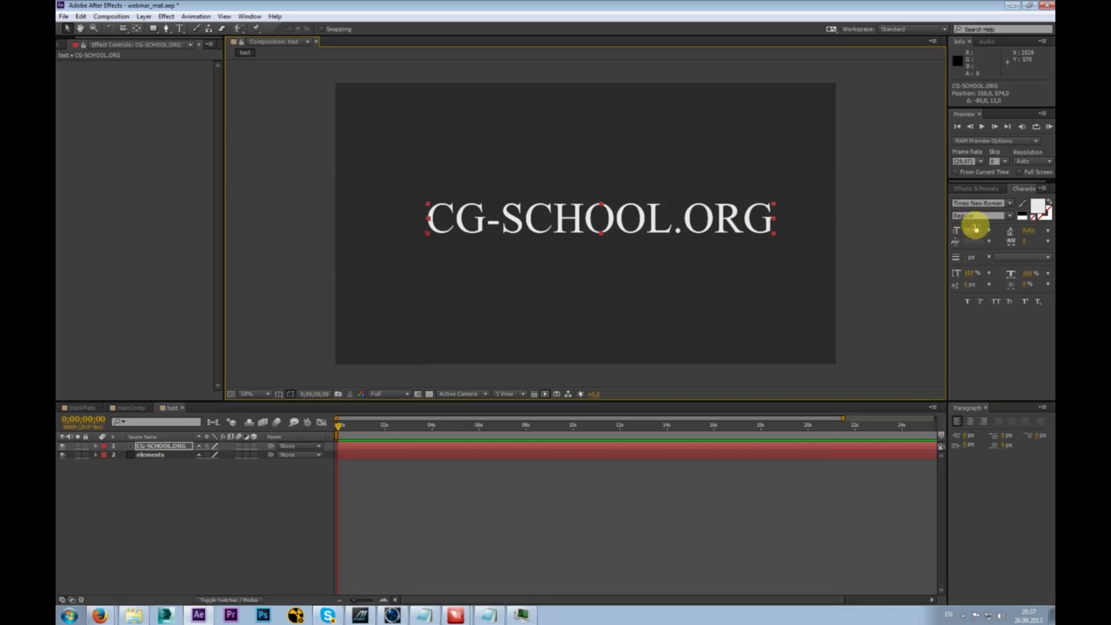
- Set the CG-SCHOOL.ORG text to Bold and recentre it horizontally in the frame
{"action": "left_click", "coordinate": [1010, 215]}
{"action": "left_click", "coordinate": [989, 252]}
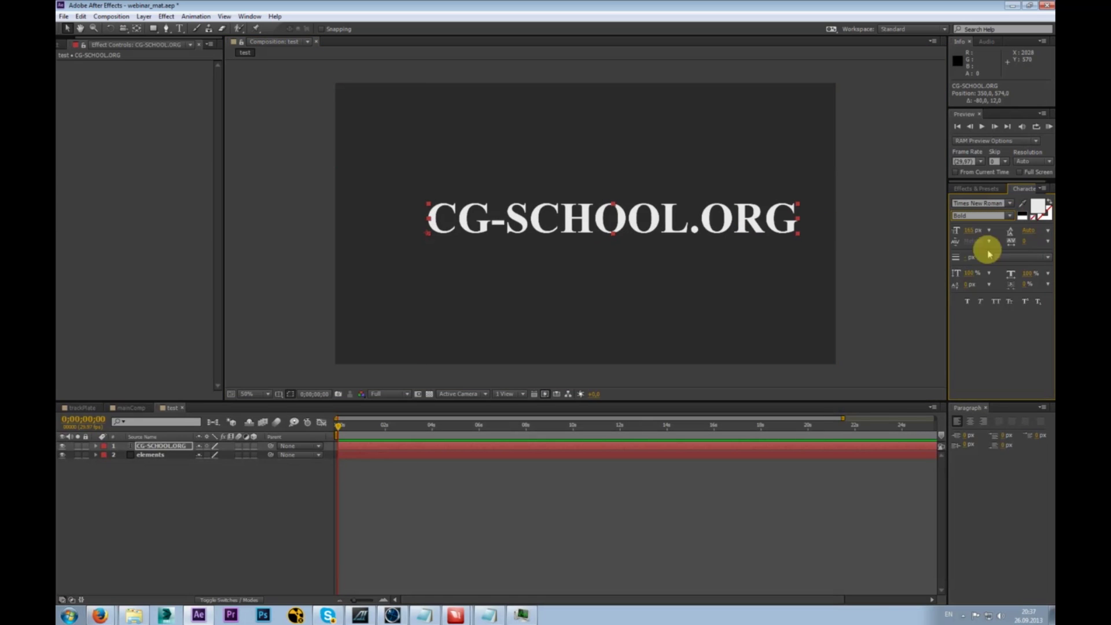
{"action": "left_click_drag", "start_coordinate": [702, 218], "coordinate": [670, 218]}
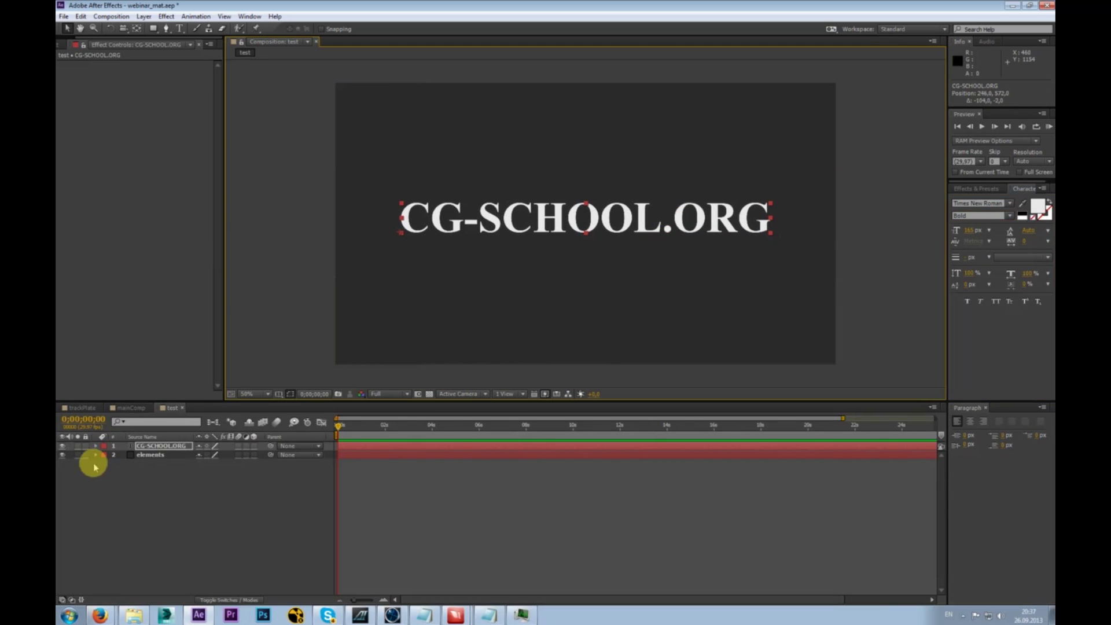
- Hide the CG-SCHOOL.ORG text layer and apply the Video Copilot Element effect to the elements solid
{"action": "left_click", "coordinate": [62, 445]}
{"action": "left_click", "coordinate": [123, 454]}
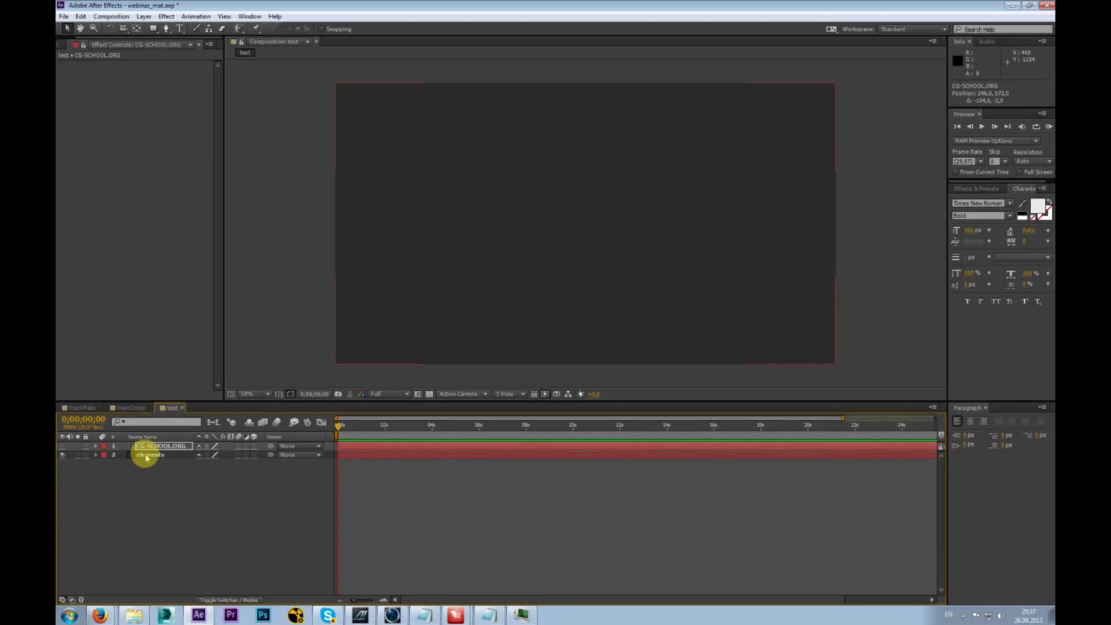
{"action": "left_click", "coordinate": [146, 456]}
{"action": "right_click", "coordinate": [139, 151]}
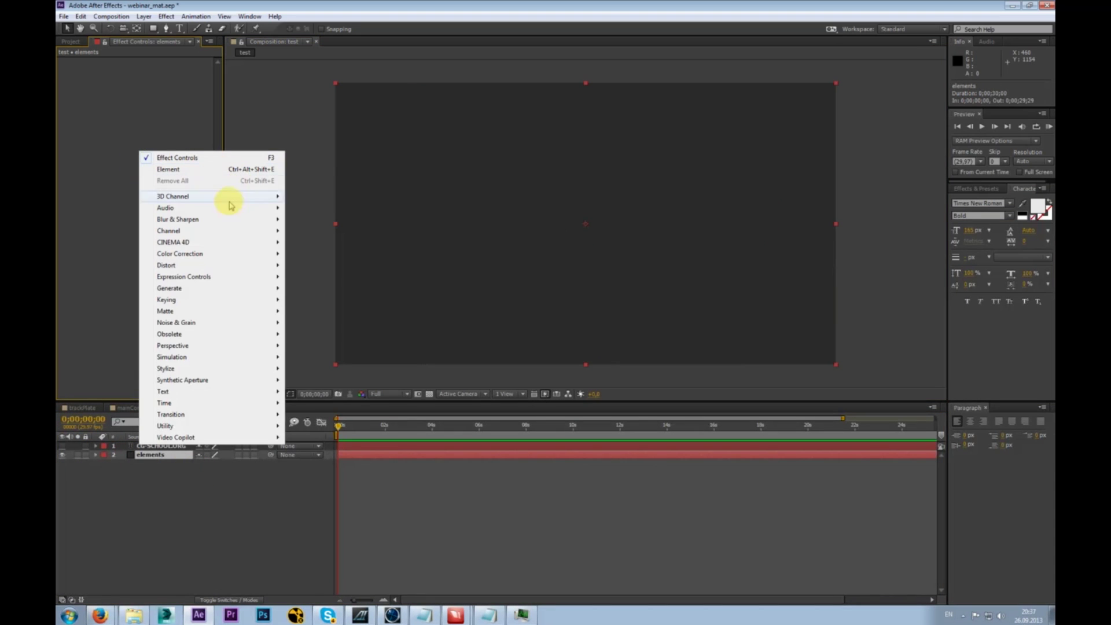
{"action": "left_click", "coordinate": [303, 438]}
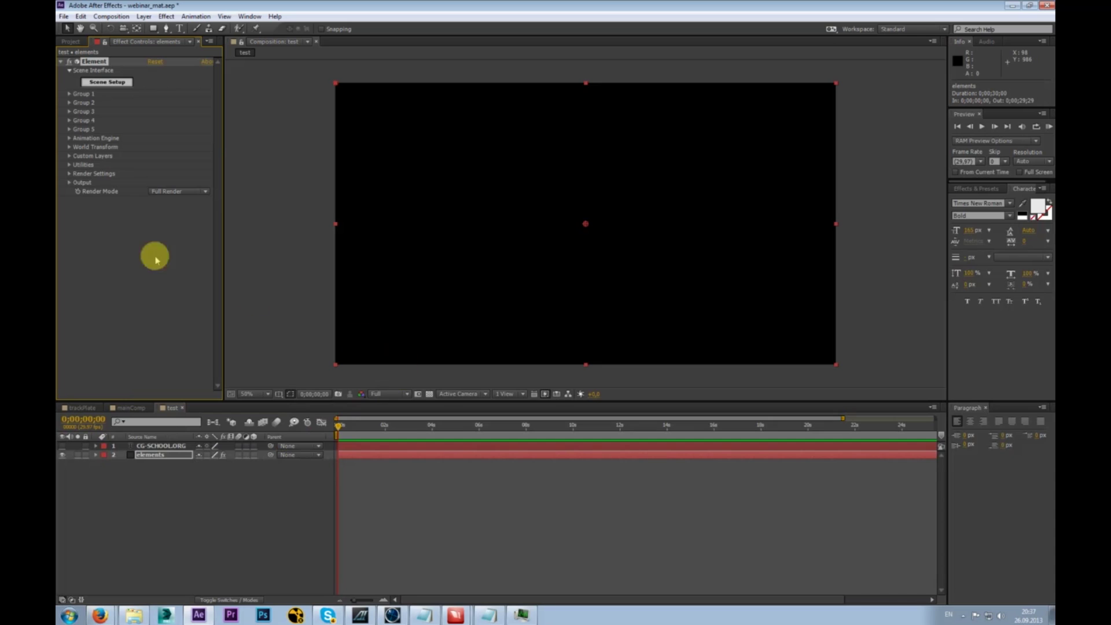
- Assign the CG-SCHOOL.ORG text layer to Path Layer 1 in the Element effect's custom text and masks settings
{"action": "left_click", "coordinate": [70, 156]}
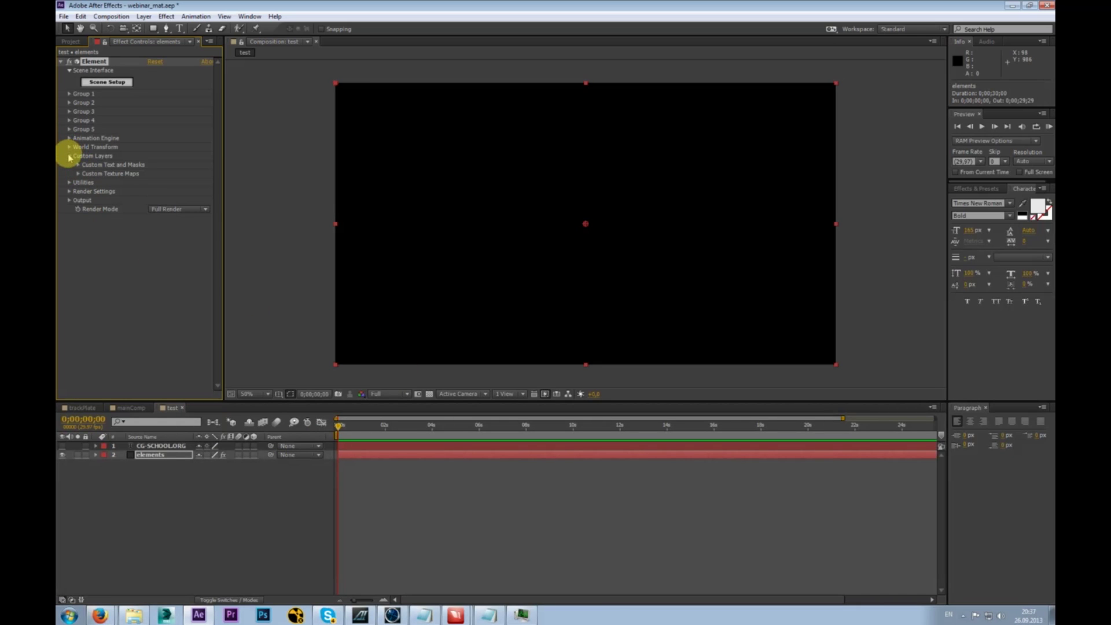
{"action": "left_click", "coordinate": [80, 174]}
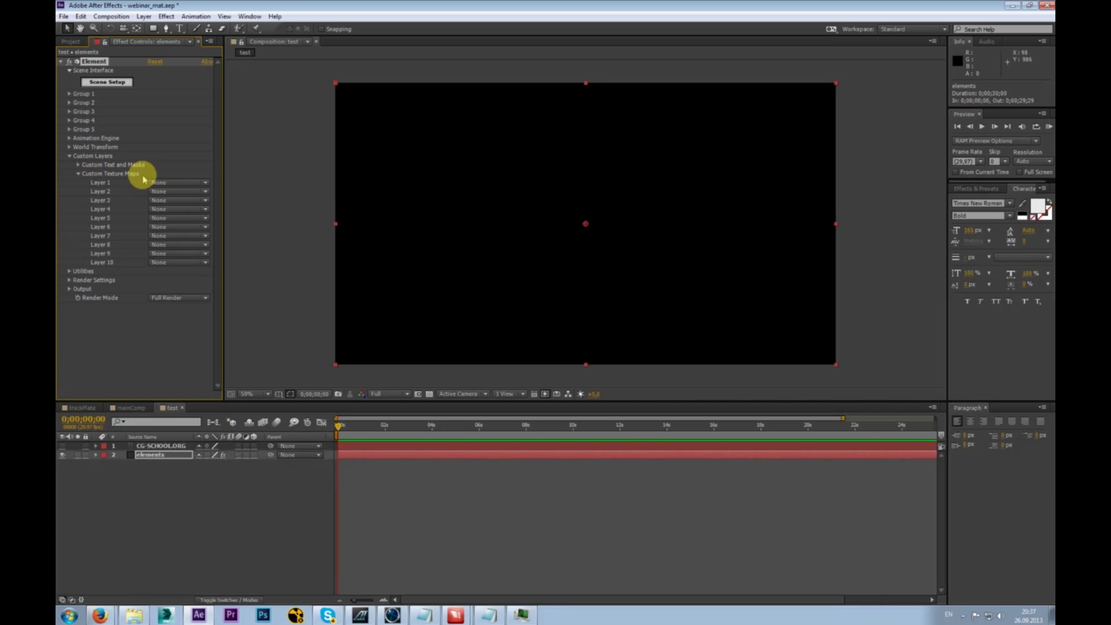
{"action": "left_click", "coordinate": [79, 165]}
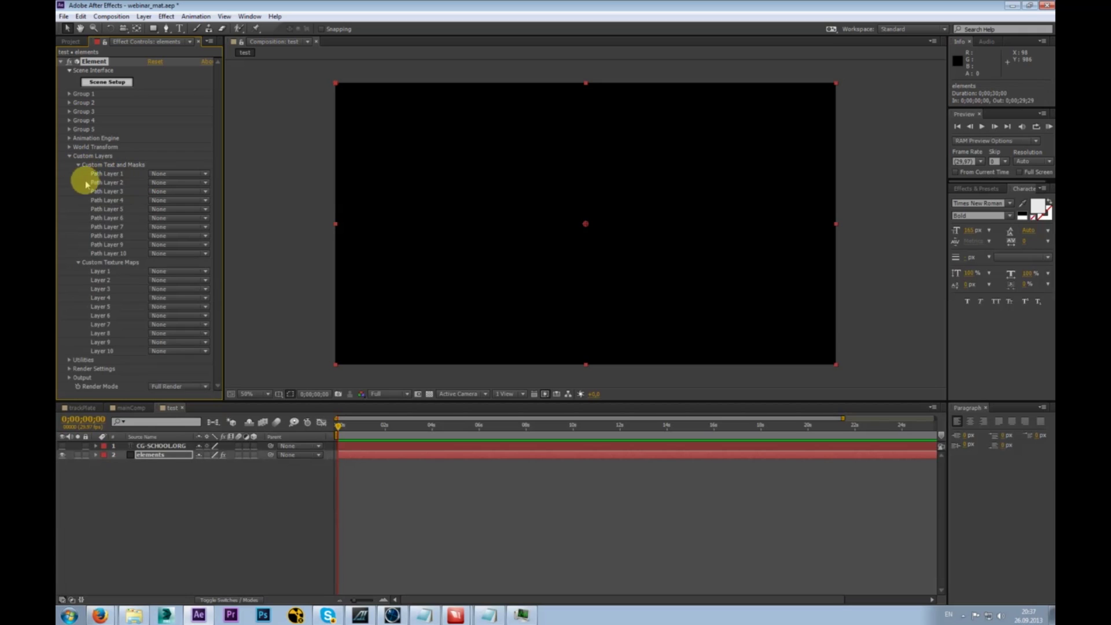
{"action": "left_click", "coordinate": [78, 262]}
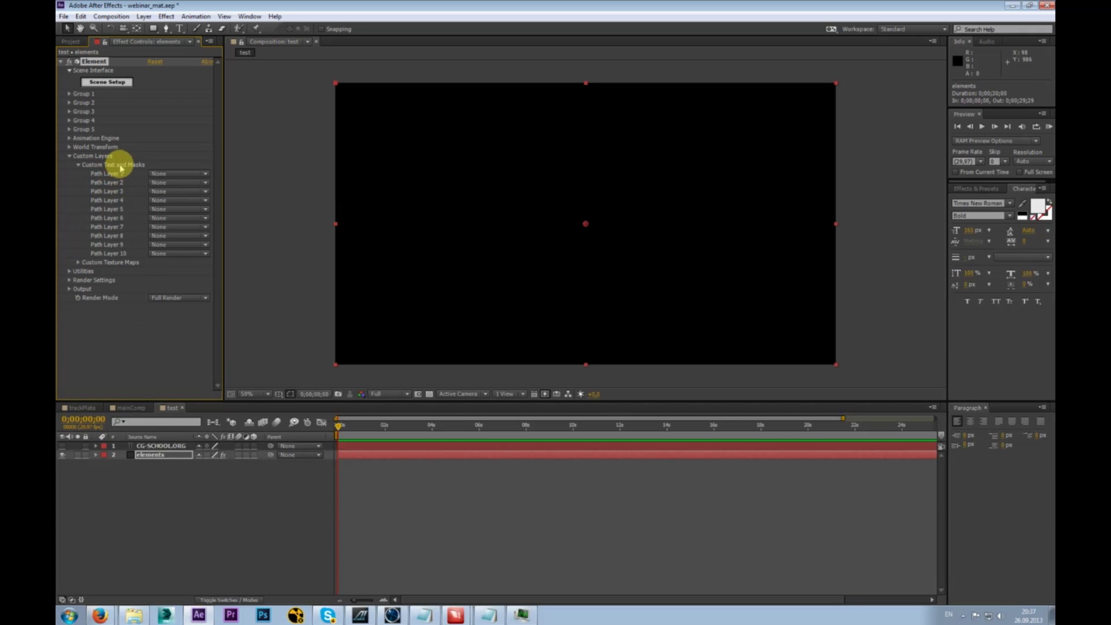
{"action": "left_click", "coordinate": [185, 173]}
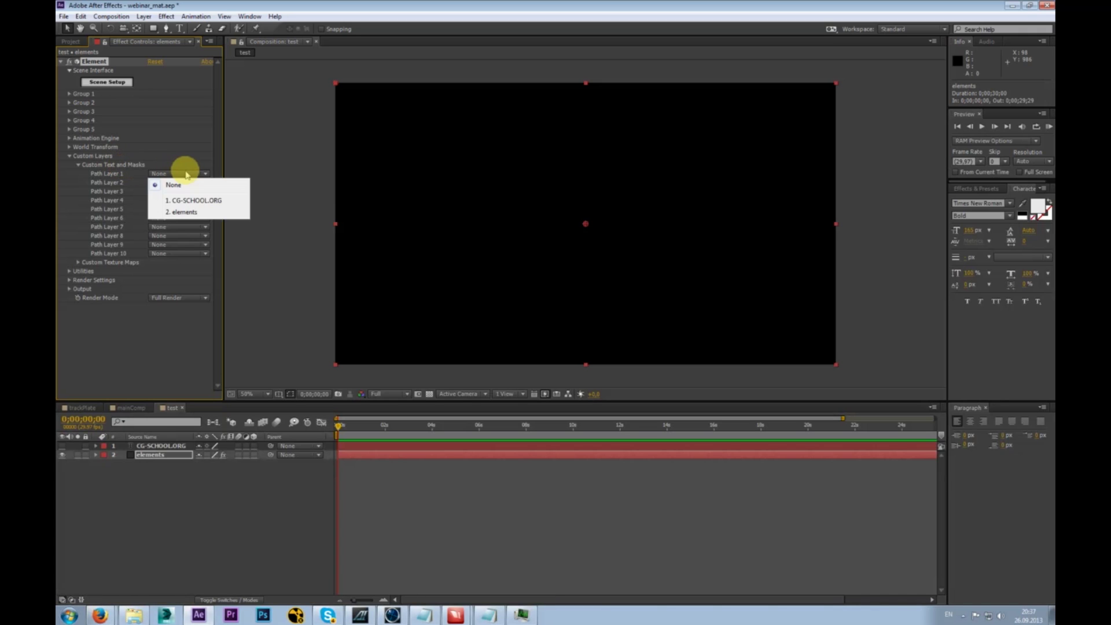
{"action": "left_click", "coordinate": [154, 154]}
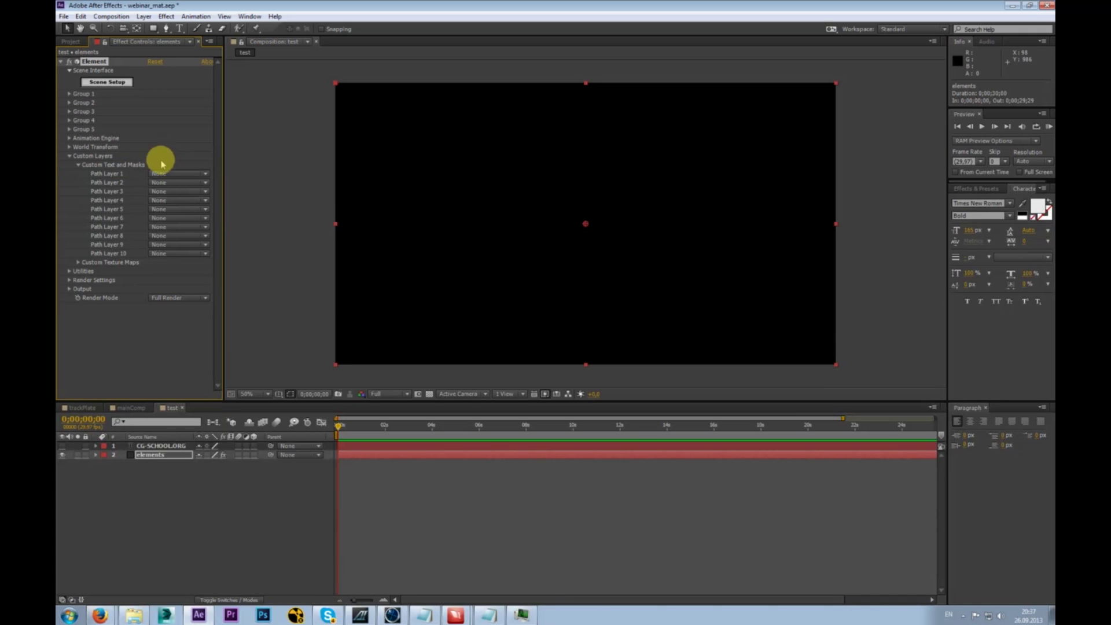
{"action": "left_click", "coordinate": [166, 448]}
{"action": "left_click", "coordinate": [62, 446]}
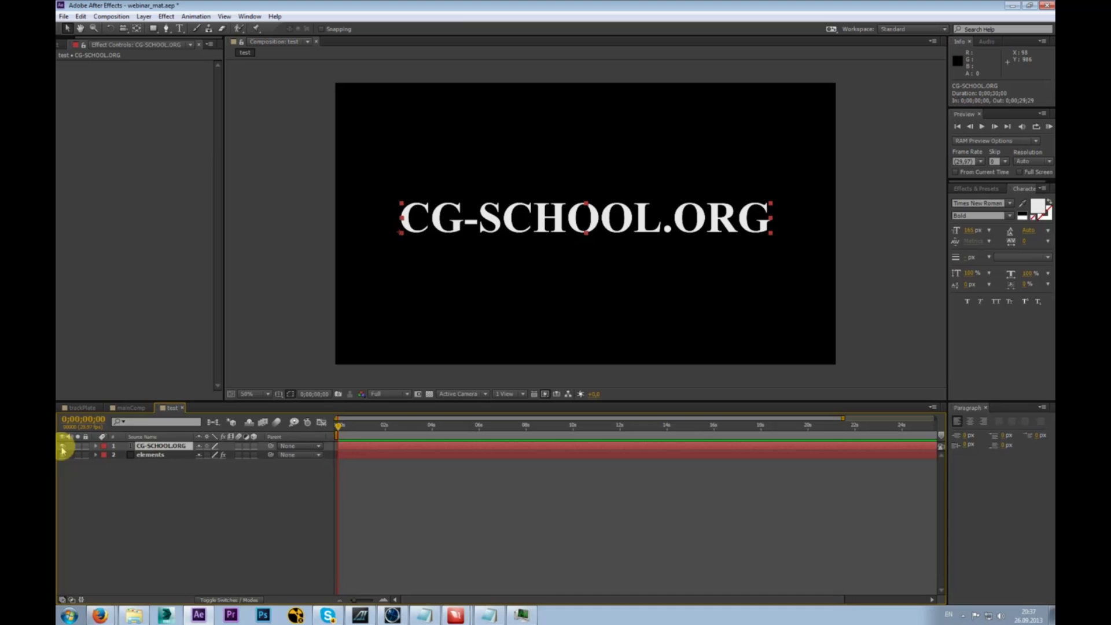
{"action": "left_click", "coordinate": [63, 446]}
{"action": "left_click", "coordinate": [152, 455]}
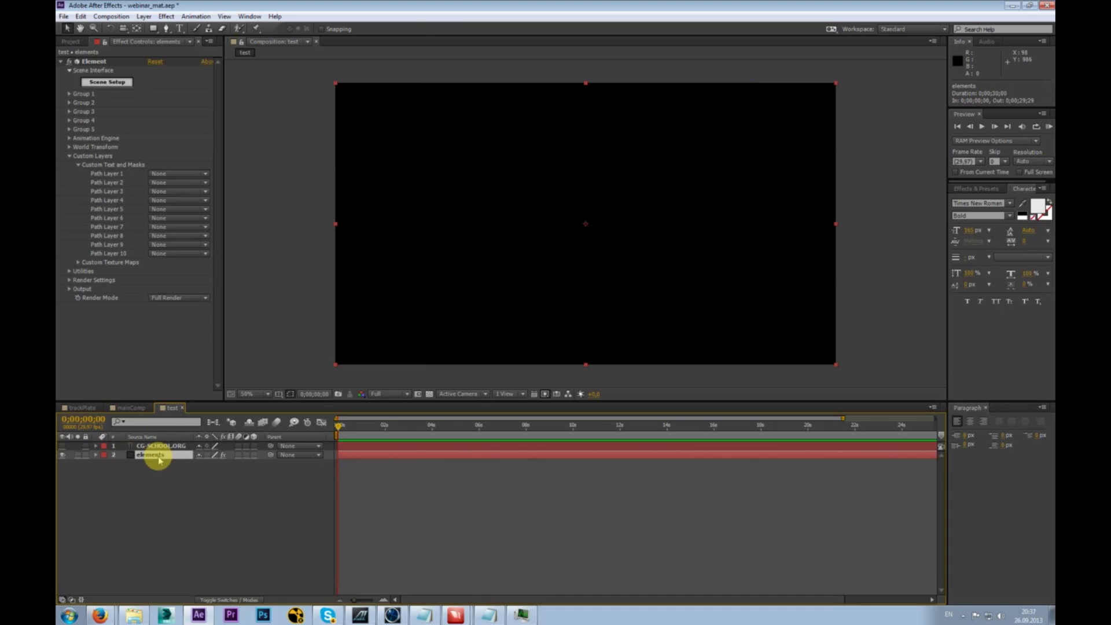
{"action": "left_click", "coordinate": [176, 173]}
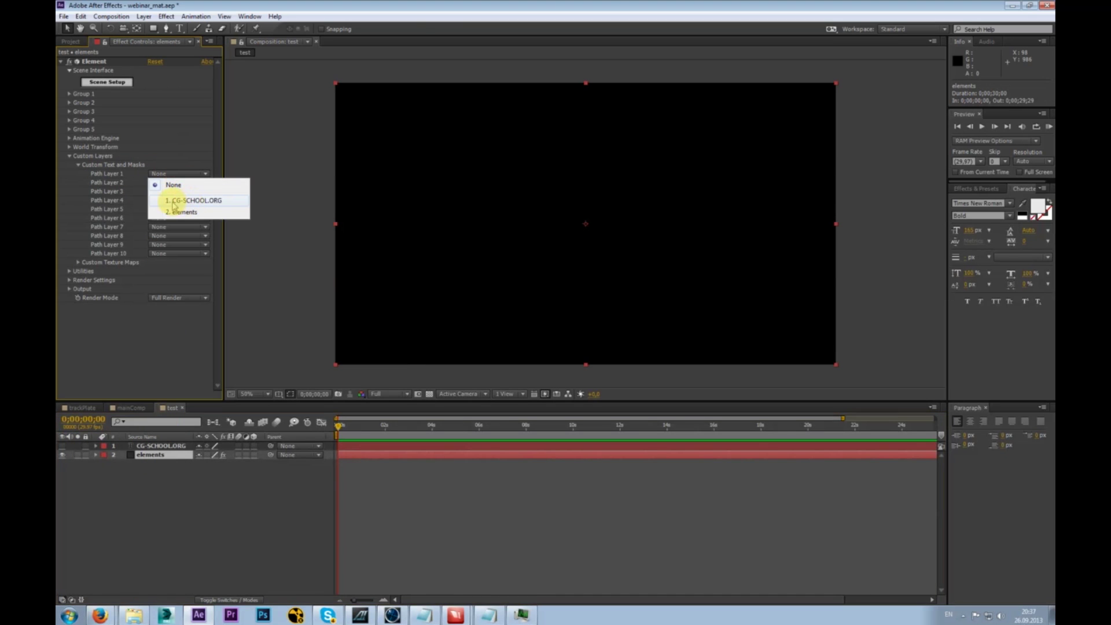
{"action": "left_click", "coordinate": [220, 202]}
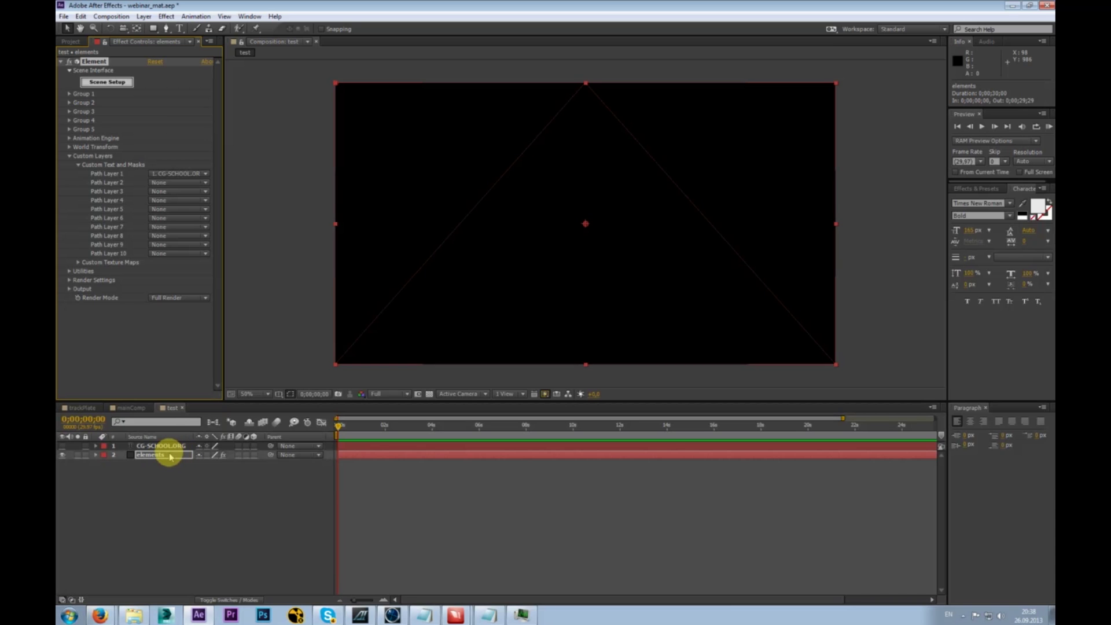
- Extrude the CG-SCHOOL.ORG path into a 3D model in Scene Setup and apply the scene to the composition
{"action": "left_click", "coordinate": [107, 82]}
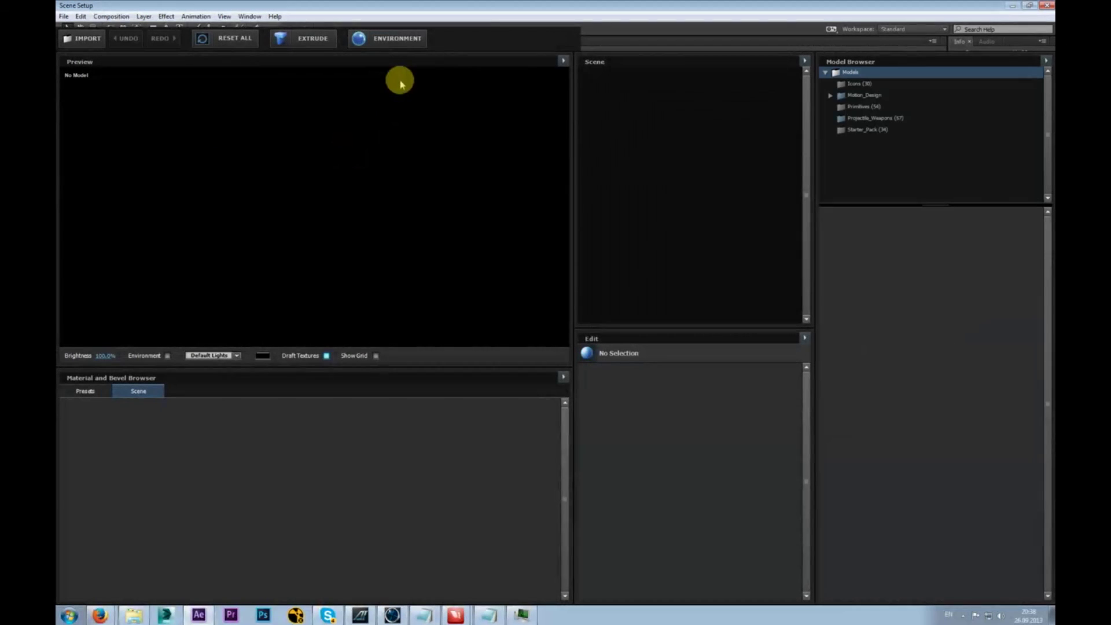
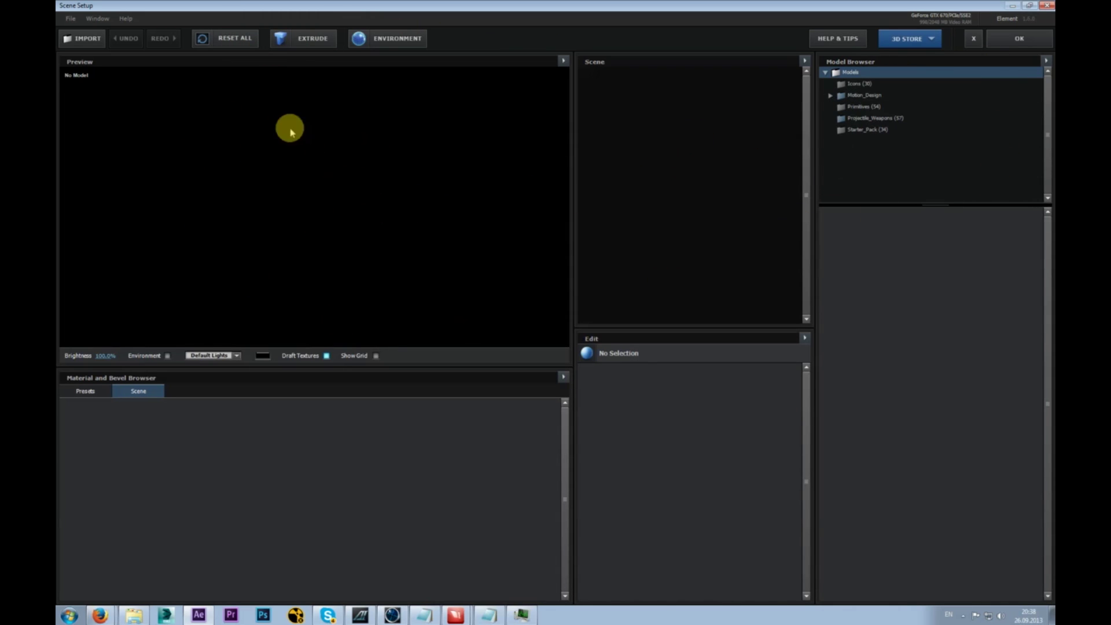
{"action": "left_click", "coordinate": [309, 43]}
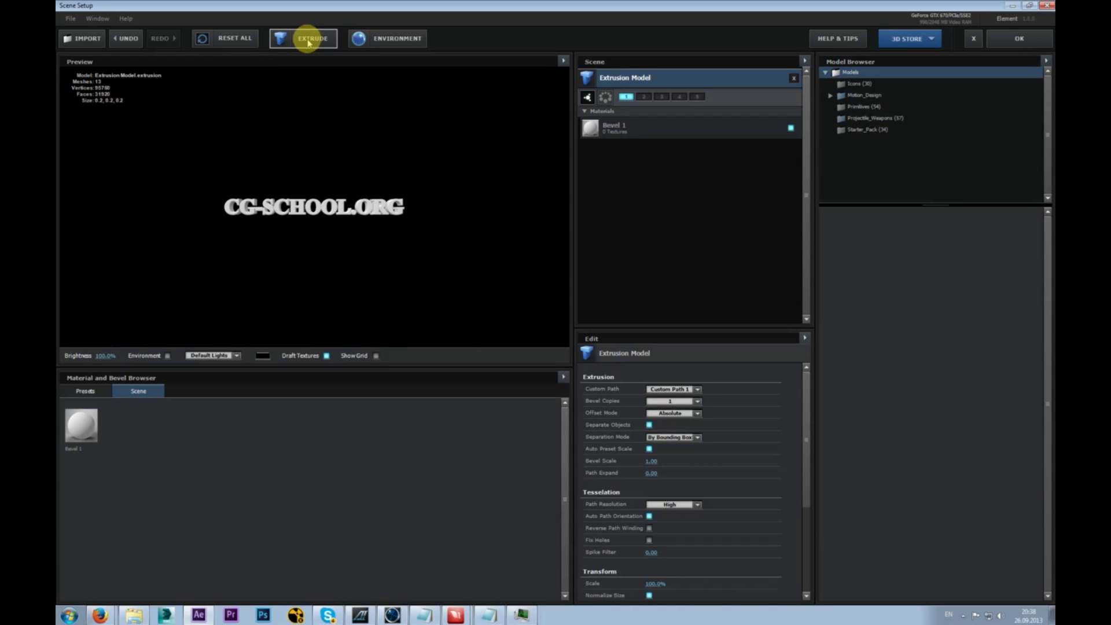
{"action": "left_click_drag", "start_coordinate": [272, 218], "coordinate": [266, 240]}
{"action": "scroll", "coordinate": [315, 212], "scroll_direction": "up", "scroll_amount": 6}
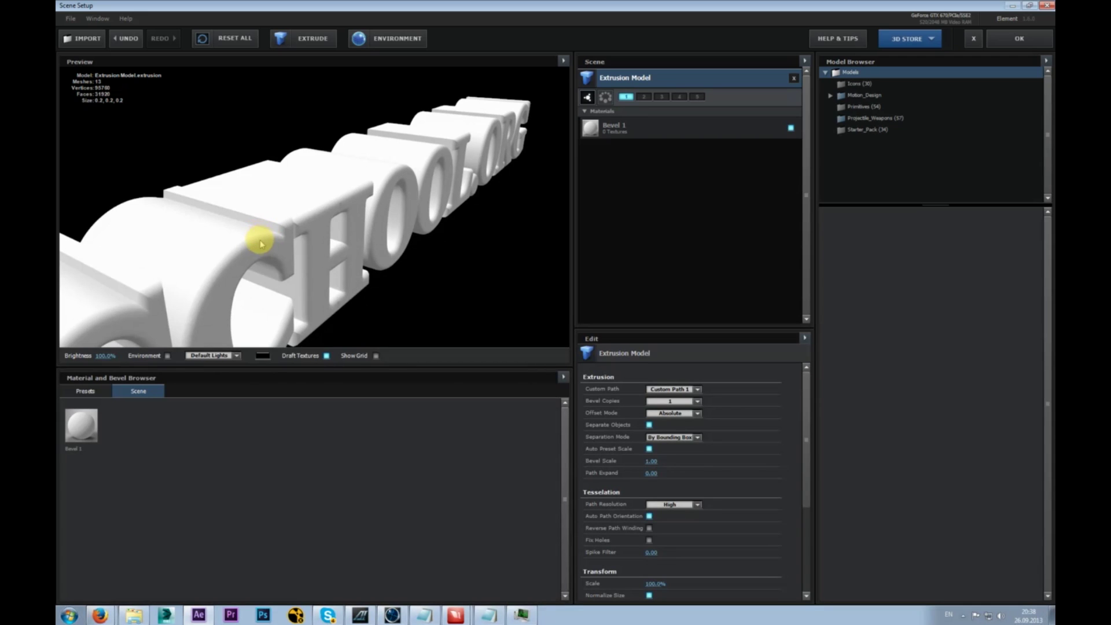
{"action": "mouse_move", "coordinate": [254, 250]}
{"action": "left_mouse_down"}
{"action": "mouse_move", "coordinate": [174, 218]}
{"action": "mouse_move", "coordinate": [218, 224]}
{"action": "mouse_move", "coordinate": [235, 241]}
{"action": "mouse_move", "coordinate": [220, 238]}
{"action": "mouse_move", "coordinate": [257, 231]}
{"action": "left_mouse_up"}
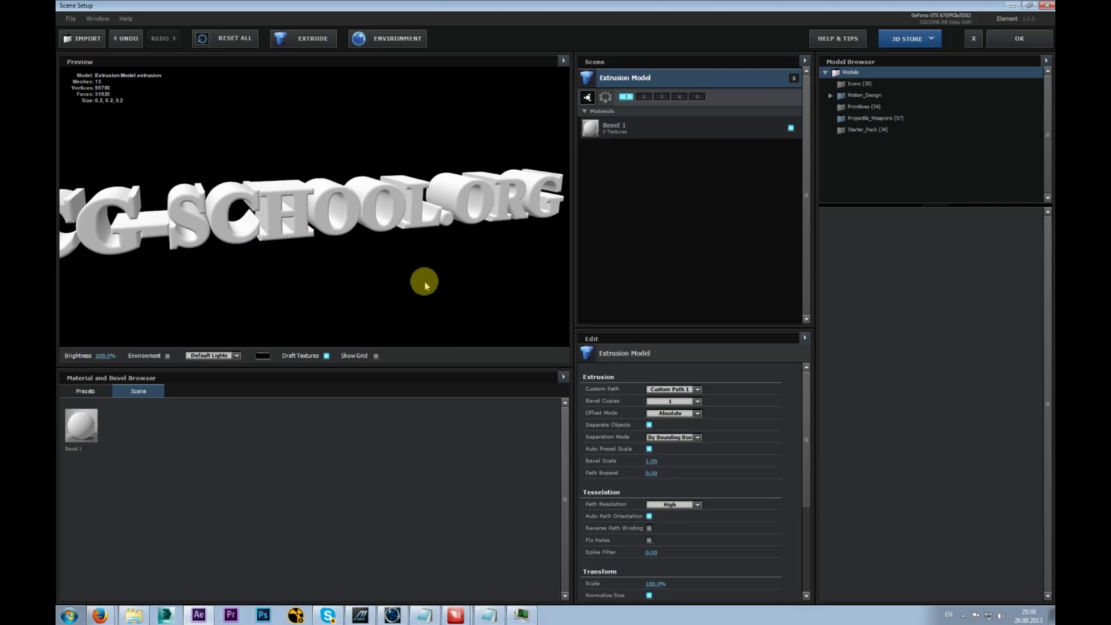
{"action": "left_click_drag", "start_coordinate": [330, 213], "coordinate": [365, 486]}
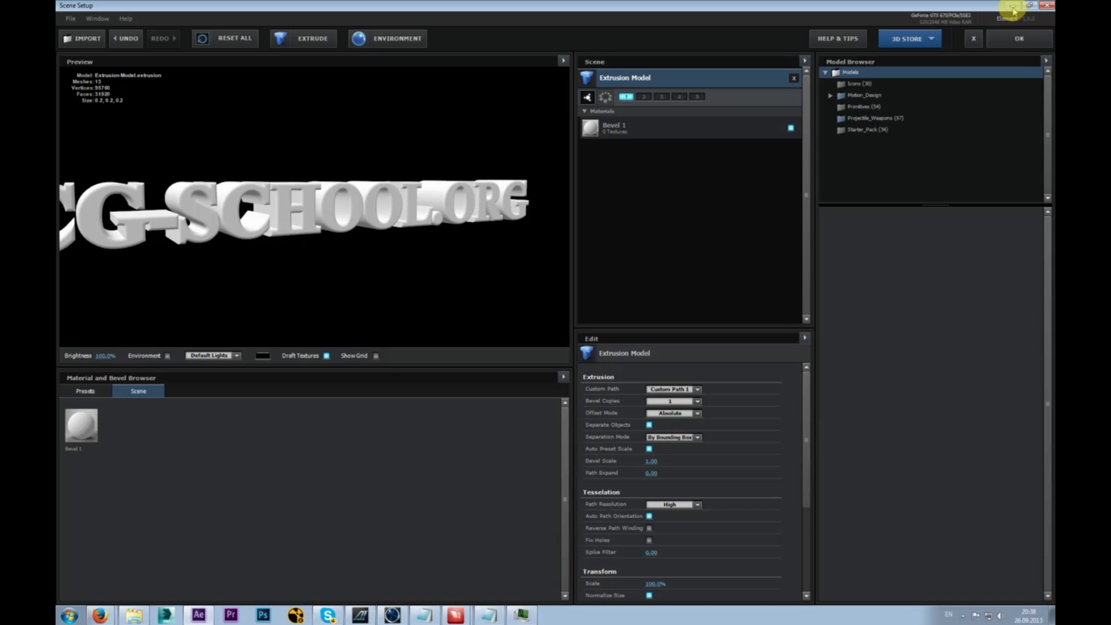
{"action": "left_click", "coordinate": [1018, 39]}
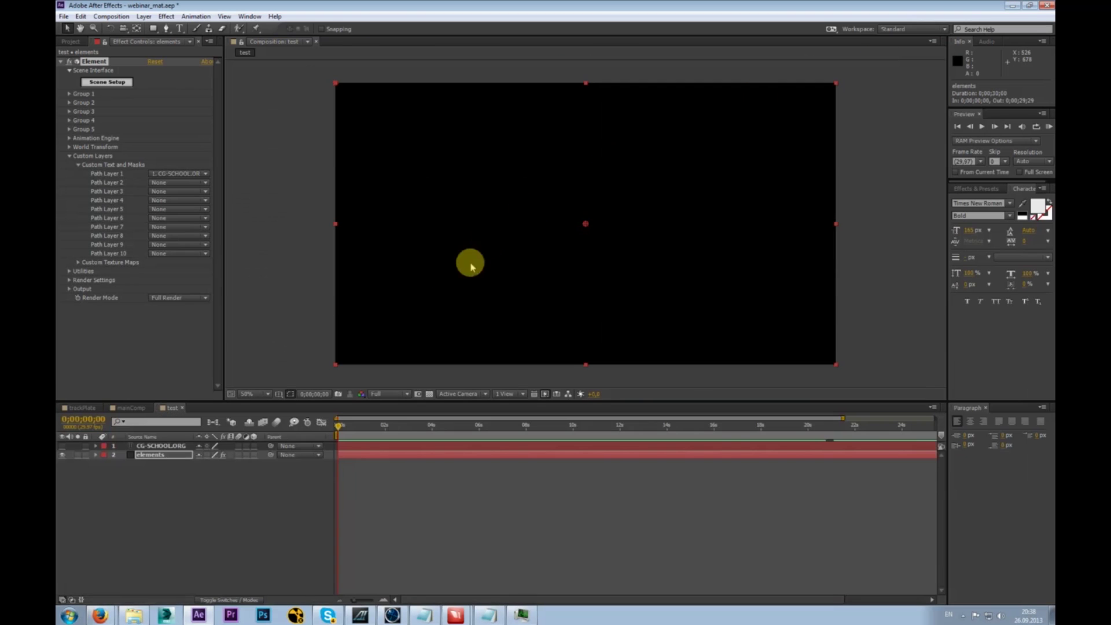
- Reopen Scene Setup and examine the extrusion model's Bevel Copies and Custom Path choices, keeping Custom Path 1
{"action": "left_click", "coordinate": [155, 455]}
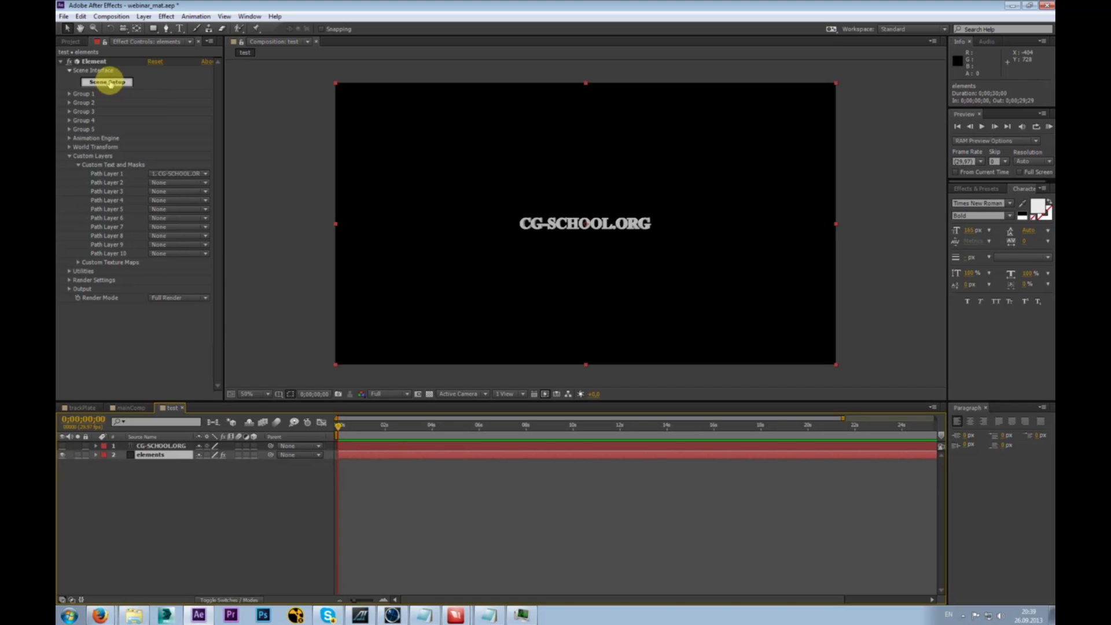
{"action": "left_click", "coordinate": [110, 83]}
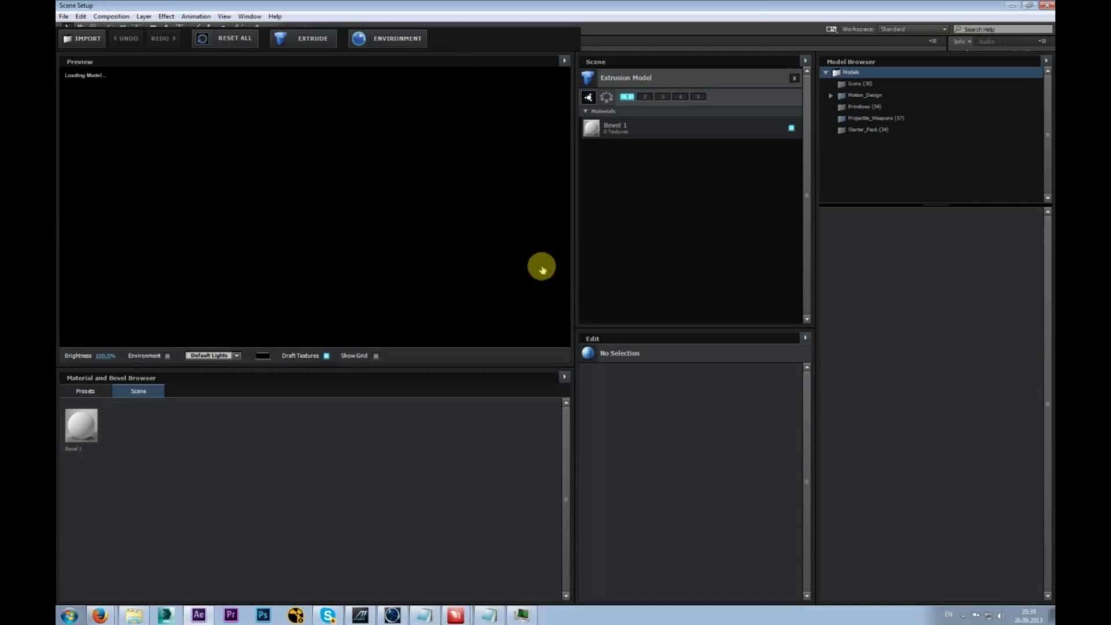
{"action": "left_click", "coordinate": [699, 401]}
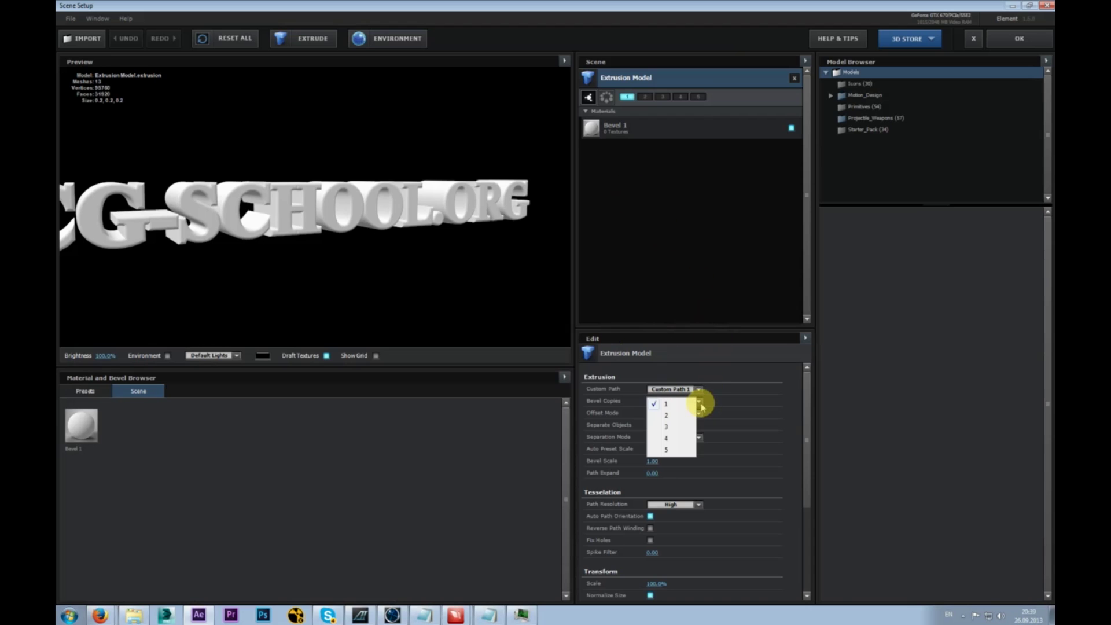
{"action": "left_click", "coordinate": [699, 390]}
{"action": "left_click", "coordinate": [698, 390]}
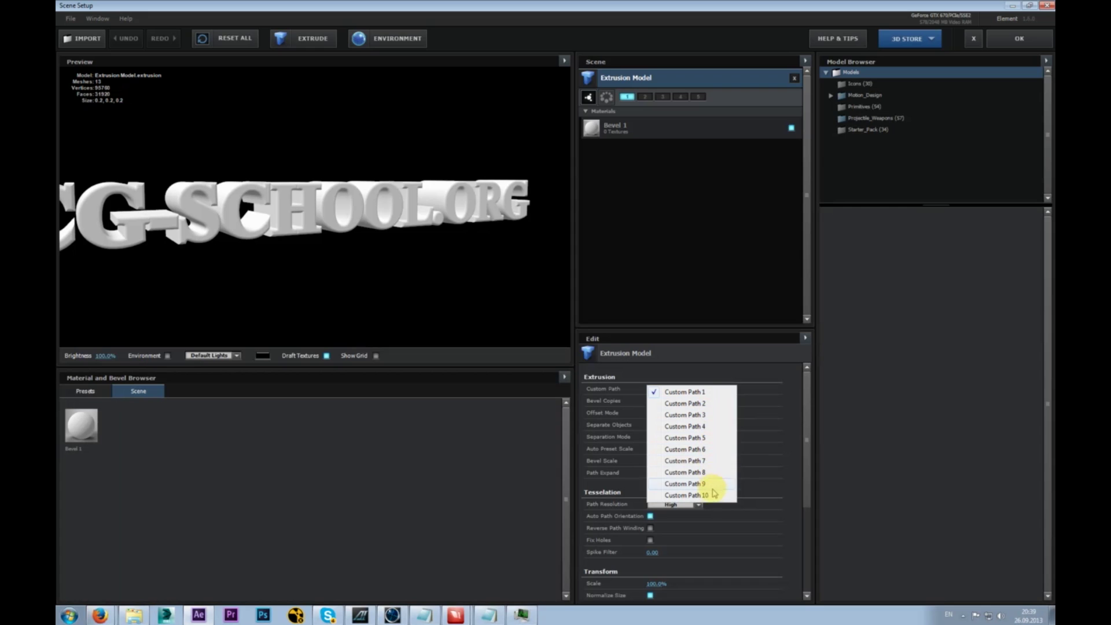
{"action": "left_click", "coordinate": [707, 393]}
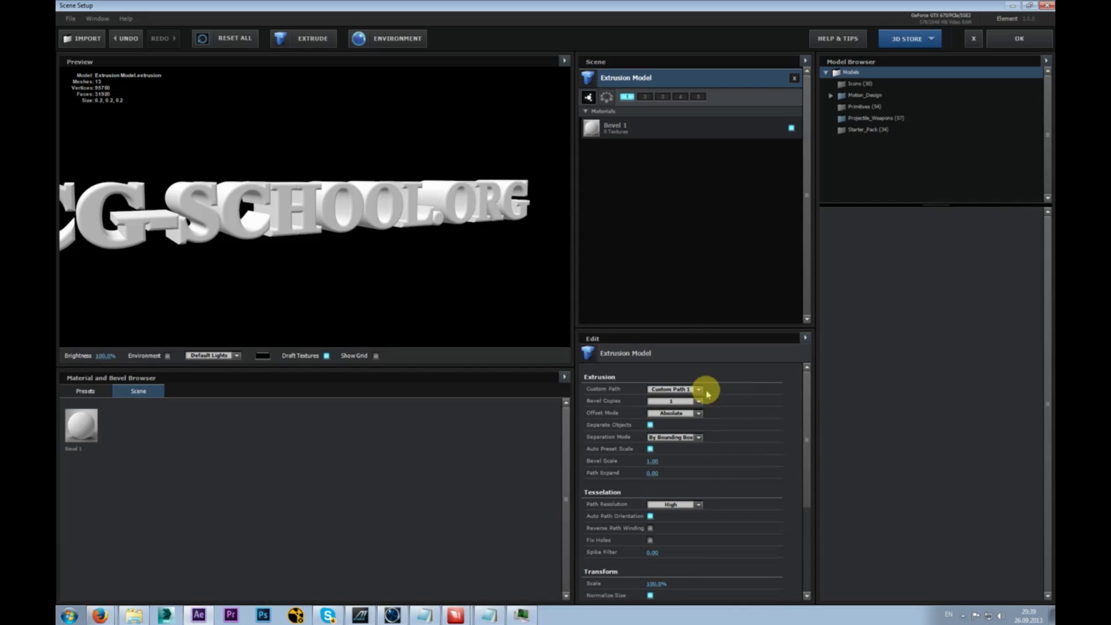
{"action": "left_click", "coordinate": [698, 389]}
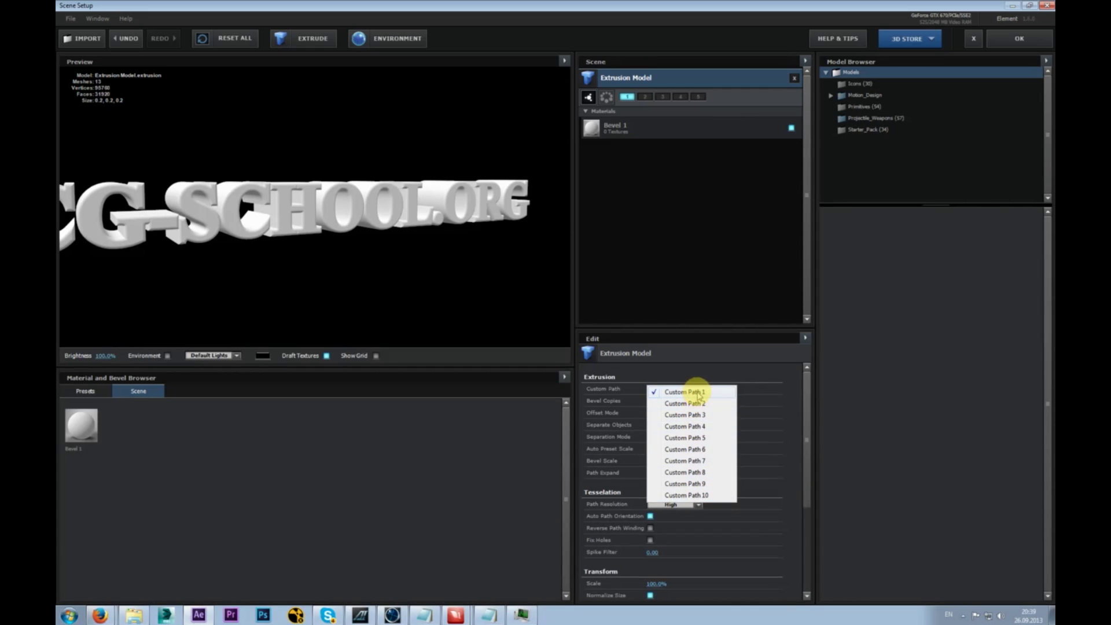
{"action": "left_click", "coordinate": [699, 393]}
{"action": "left_click", "coordinate": [1013, 37]}
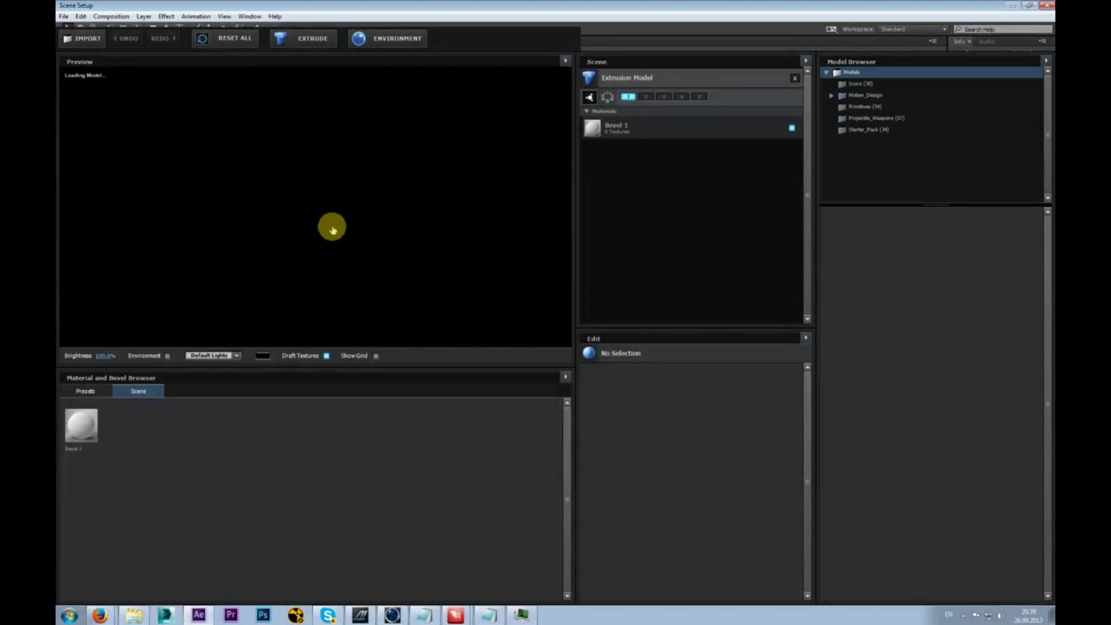
- Apply the Chrome preset material to the extruded CG-SCHOOL.ORG text in Scene Setup
{"action": "left_click_drag", "start_coordinate": [318, 200], "coordinate": [339, 227]}
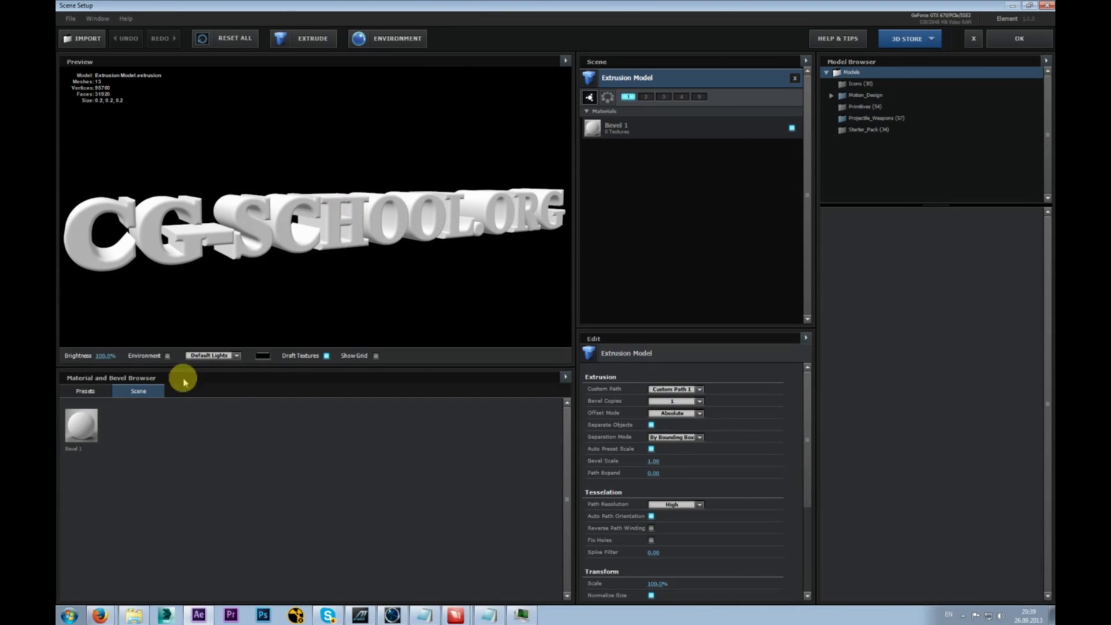
{"action": "left_click", "coordinate": [84, 391]}
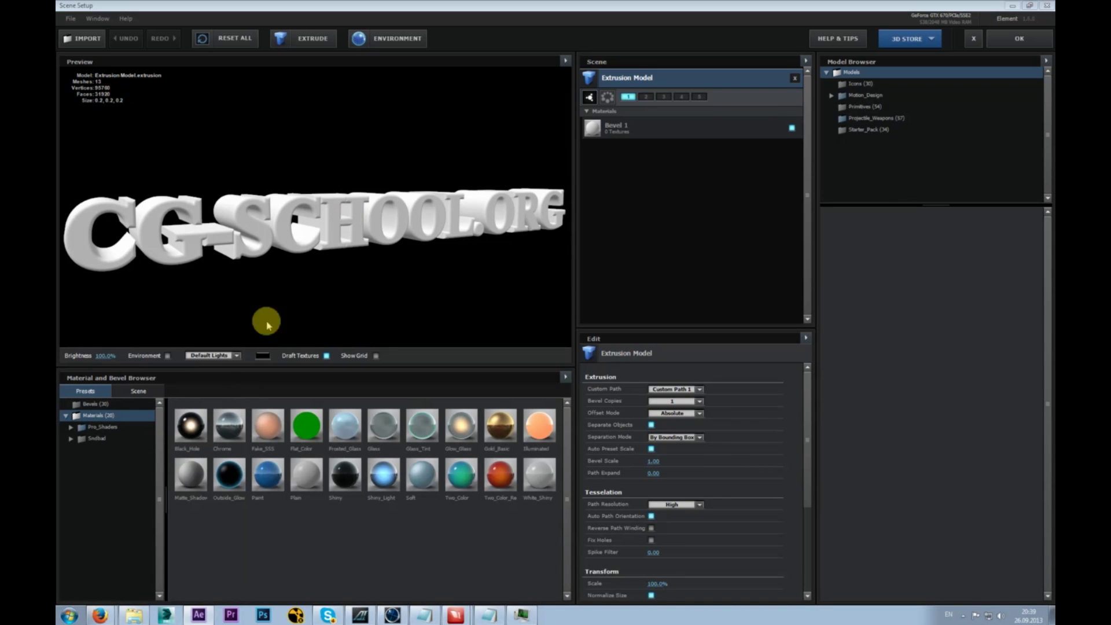
{"action": "left_click_drag", "start_coordinate": [258, 357], "coordinate": [307, 266]}
{"action": "left_click_drag", "start_coordinate": [322, 305], "coordinate": [375, 255]}
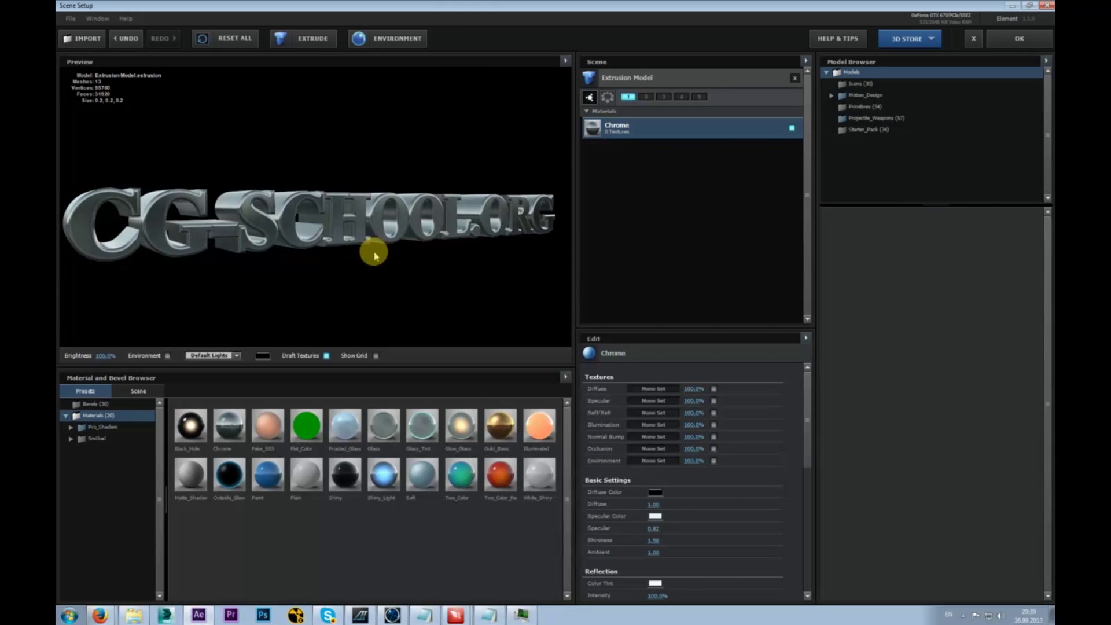
{"action": "left_click", "coordinate": [231, 355]}
{"action": "left_click", "coordinate": [233, 360]}
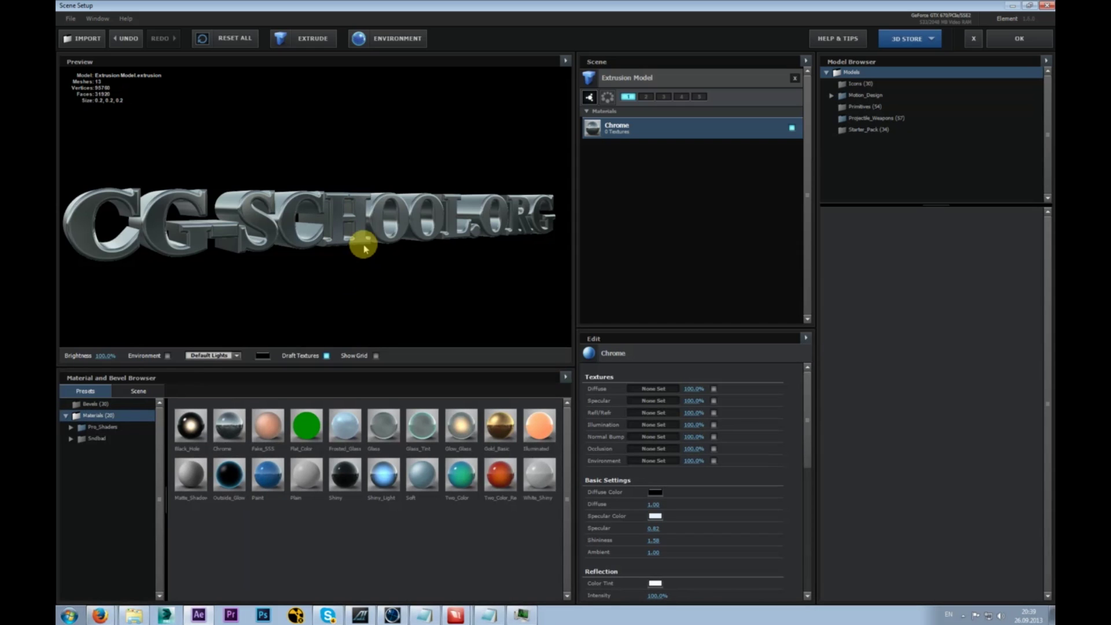
- Open the scene's environment texture settings and browse the Environment folder's image files without loading one
{"action": "left_click", "coordinate": [386, 39]}
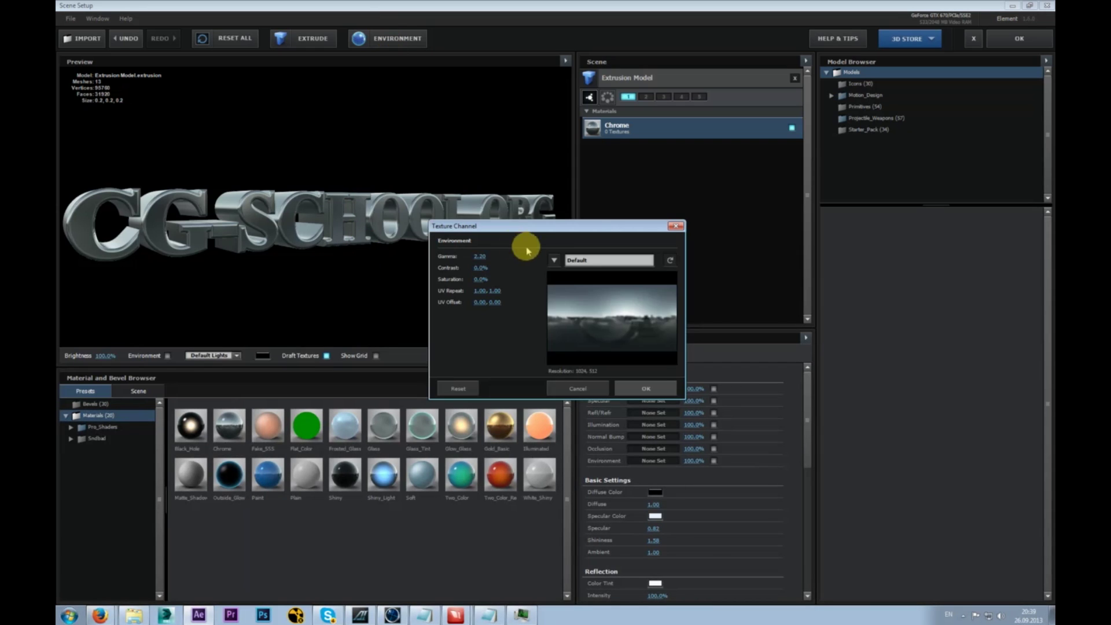
{"action": "left_click_drag", "start_coordinate": [542, 229], "coordinate": [444, 168]}
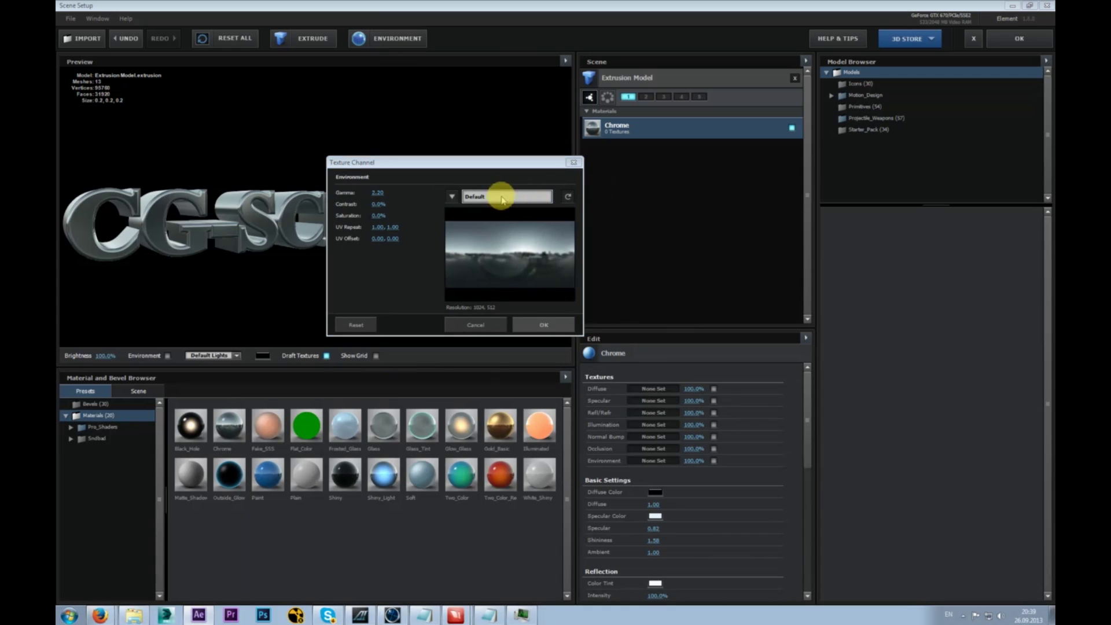
{"action": "left_click", "coordinate": [521, 196]}
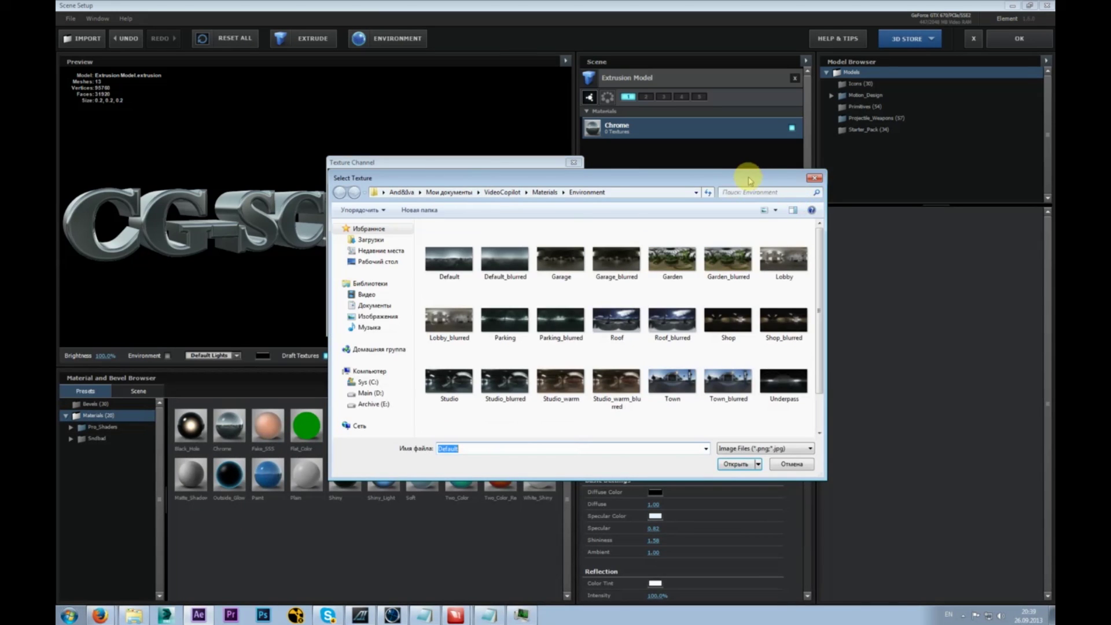
{"action": "left_click_drag", "start_coordinate": [754, 181], "coordinate": [622, 195]}
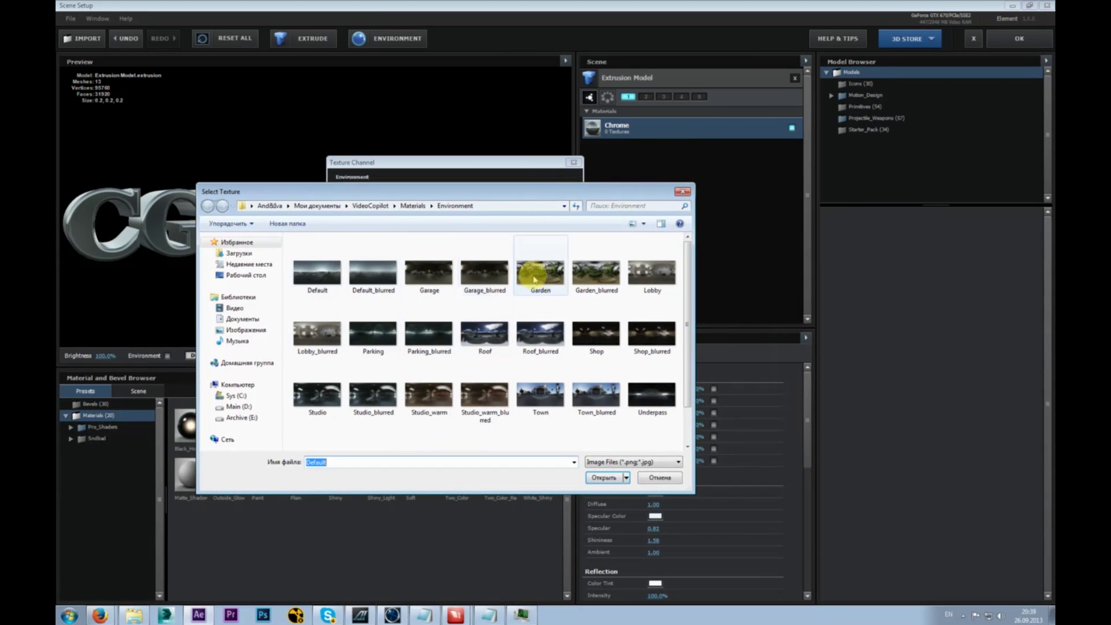
{"action": "scroll", "coordinate": [692, 361], "scroll_direction": "down", "scroll_amount": 1}
{"action": "scroll", "coordinate": [688, 363], "scroll_direction": "up", "scroll_amount": 1}
{"action": "left_click", "coordinate": [682, 192]}
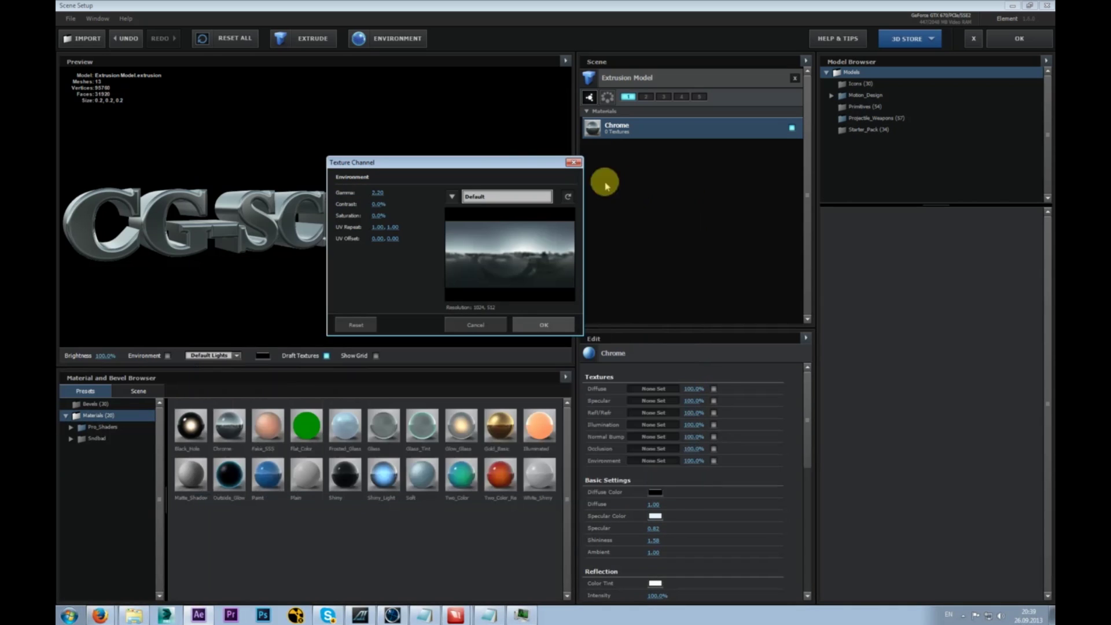
- Try the Garage, Lobby, Parking and Shop environment textures on the chrome text, and switch back to Default
{"action": "left_click", "coordinate": [452, 197]}
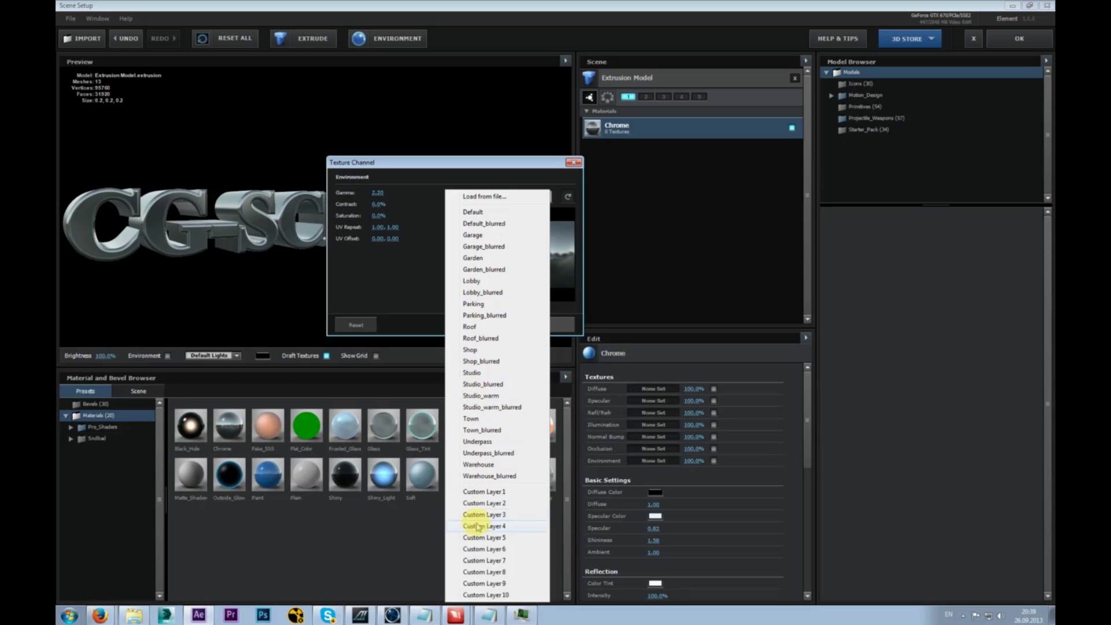
{"action": "left_click", "coordinate": [484, 224]}
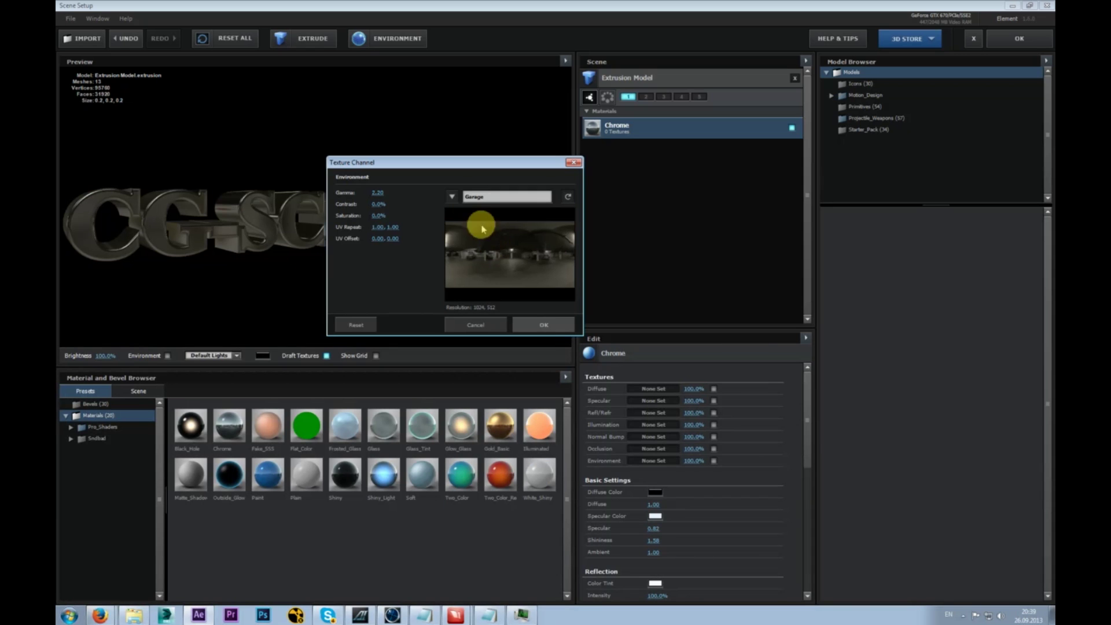
{"action": "left_click", "coordinate": [453, 197]}
{"action": "left_click", "coordinate": [471, 281]}
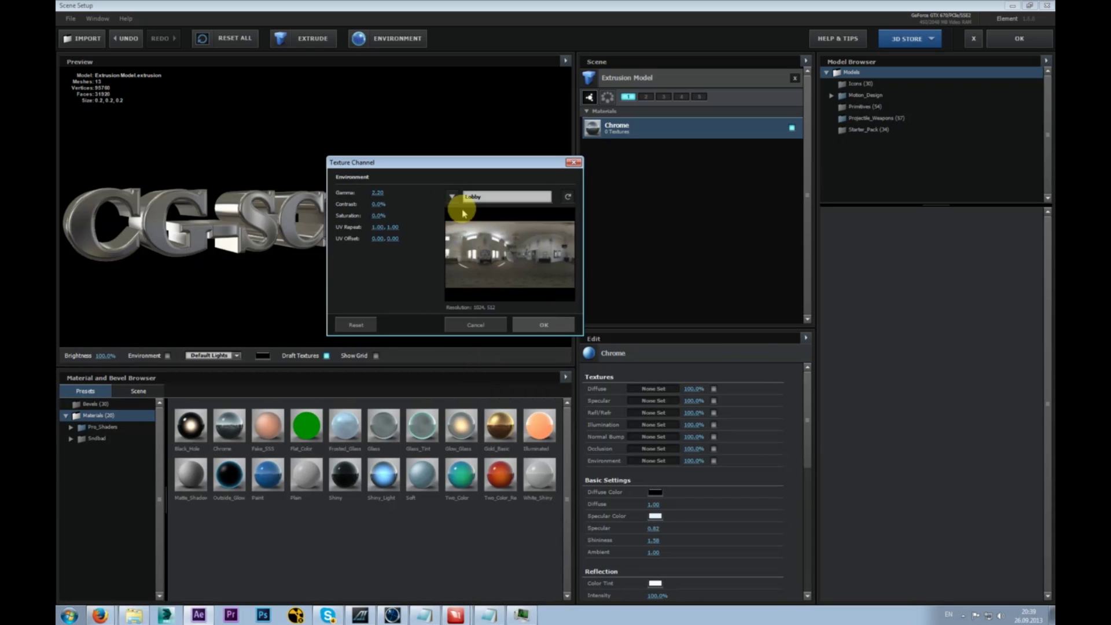
{"action": "left_click", "coordinate": [453, 197]}
{"action": "left_click", "coordinate": [485, 307]}
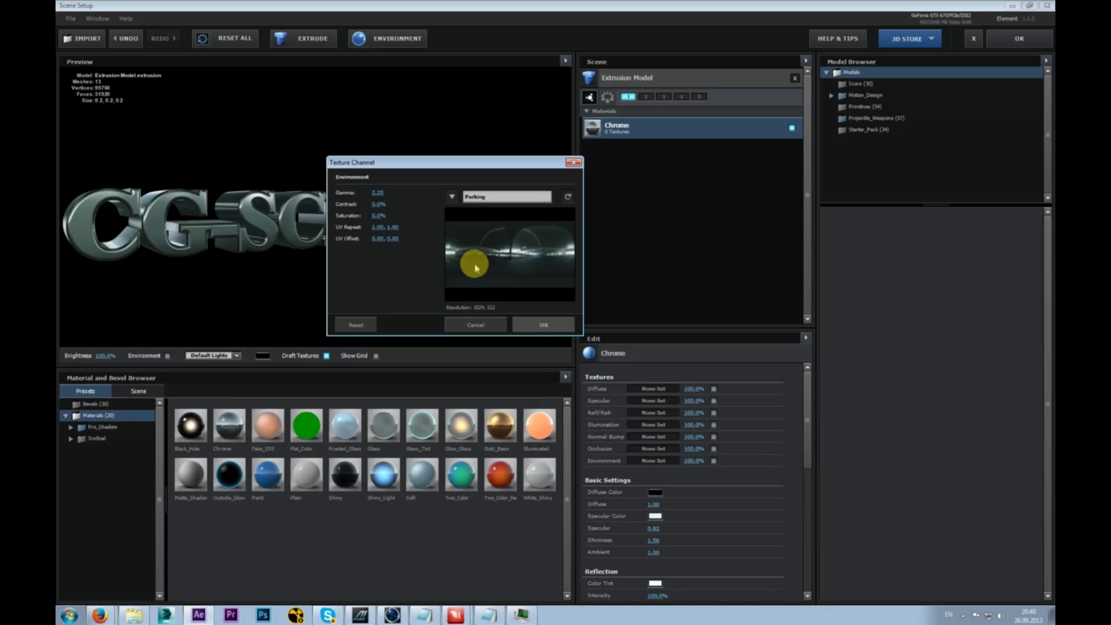
{"action": "left_click", "coordinate": [457, 197]}
{"action": "left_click", "coordinate": [504, 352]}
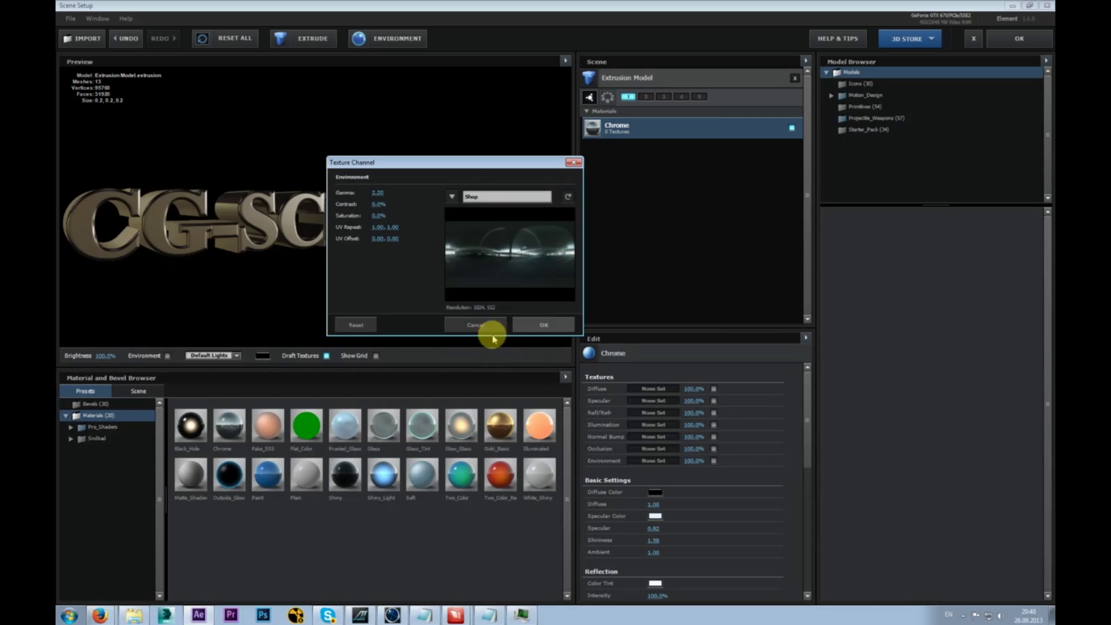
{"action": "left_click", "coordinate": [458, 196]}
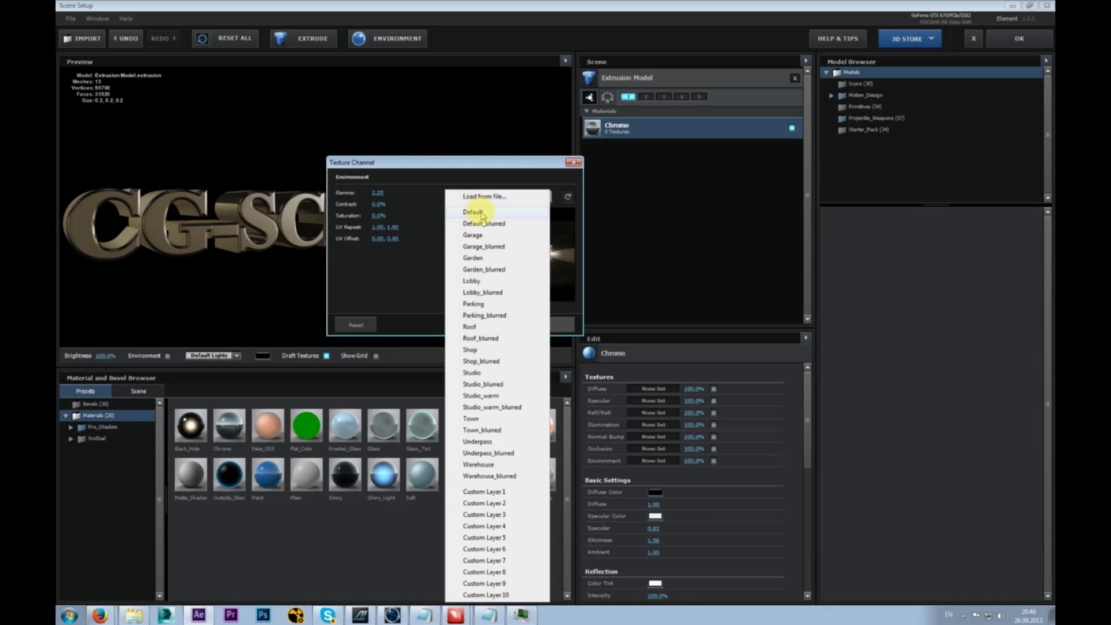
{"action": "left_click", "coordinate": [481, 213]}
{"action": "left_click_drag", "start_coordinate": [465, 167], "coordinate": [460, 136]}
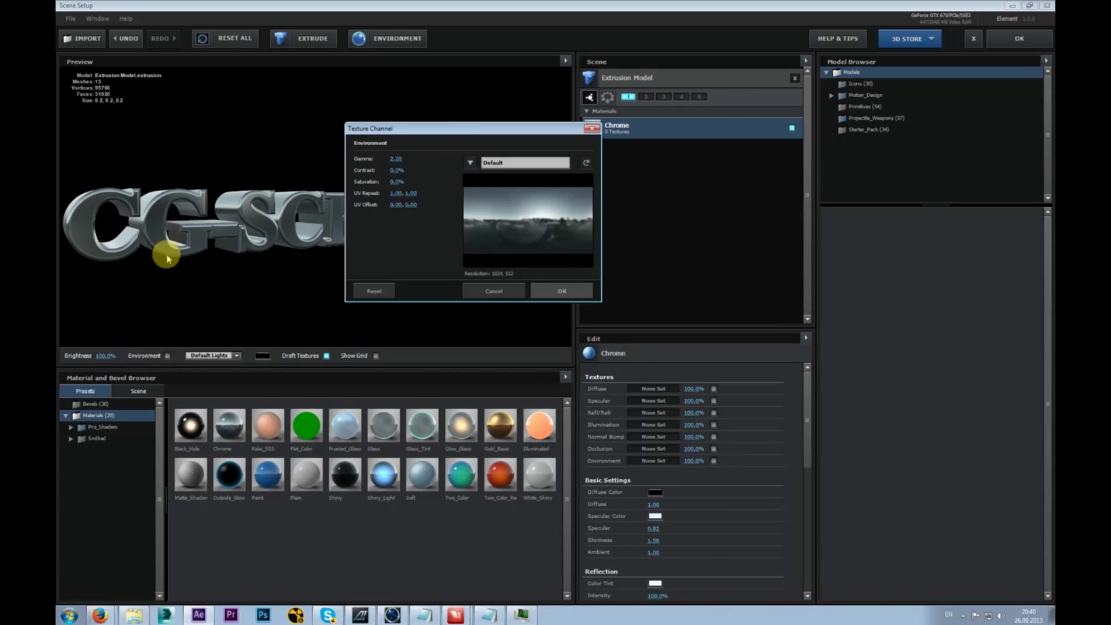
- Try the Town environment texture with an adjusted gamma, and cancel the environment changes
{"action": "left_click", "coordinate": [469, 165]}
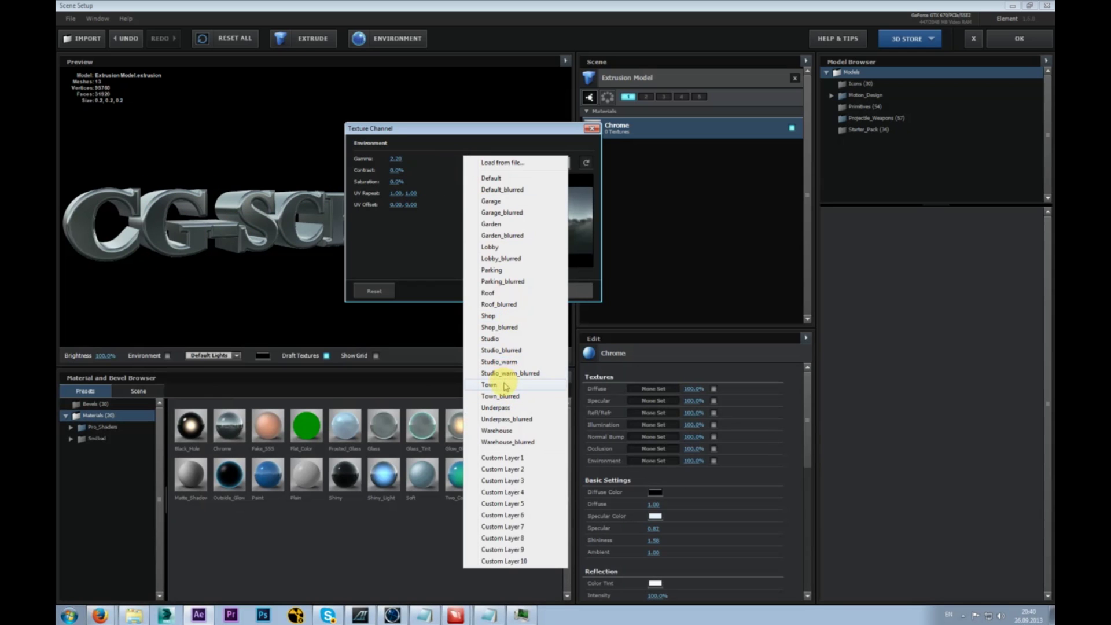
{"action": "left_click", "coordinate": [505, 385]}
{"action": "mouse_move", "coordinate": [459, 132]}
{"action": "left_mouse_down"}
{"action": "mouse_move", "coordinate": [484, 144]}
{"action": "mouse_move", "coordinate": [450, 137]}
{"action": "left_mouse_up"}
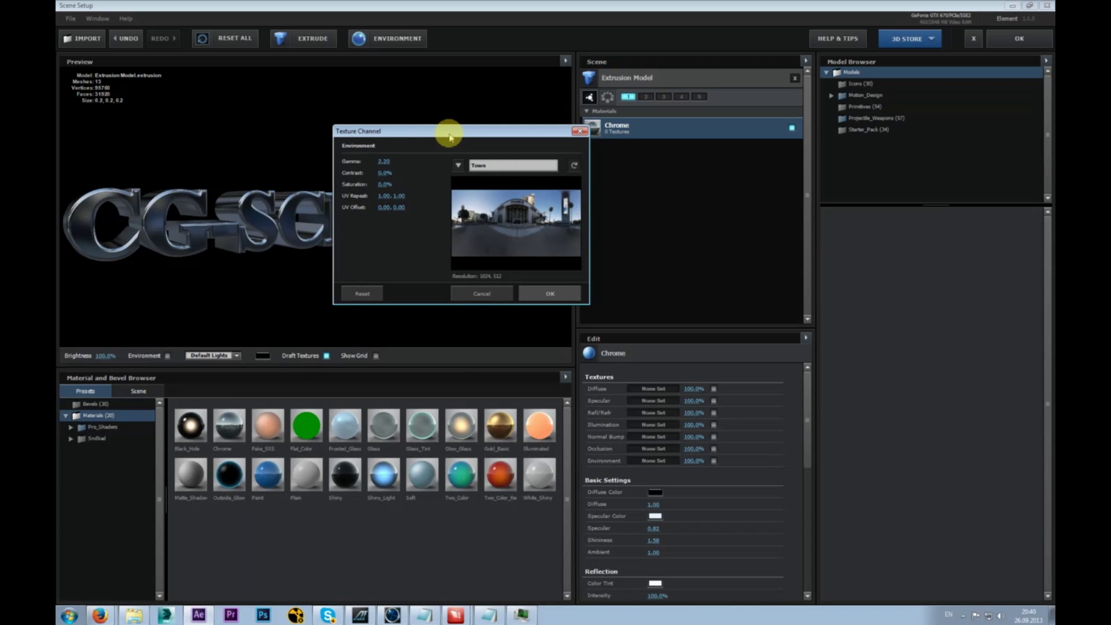
{"action": "left_click_drag", "start_coordinate": [467, 135], "coordinate": [471, 186]}
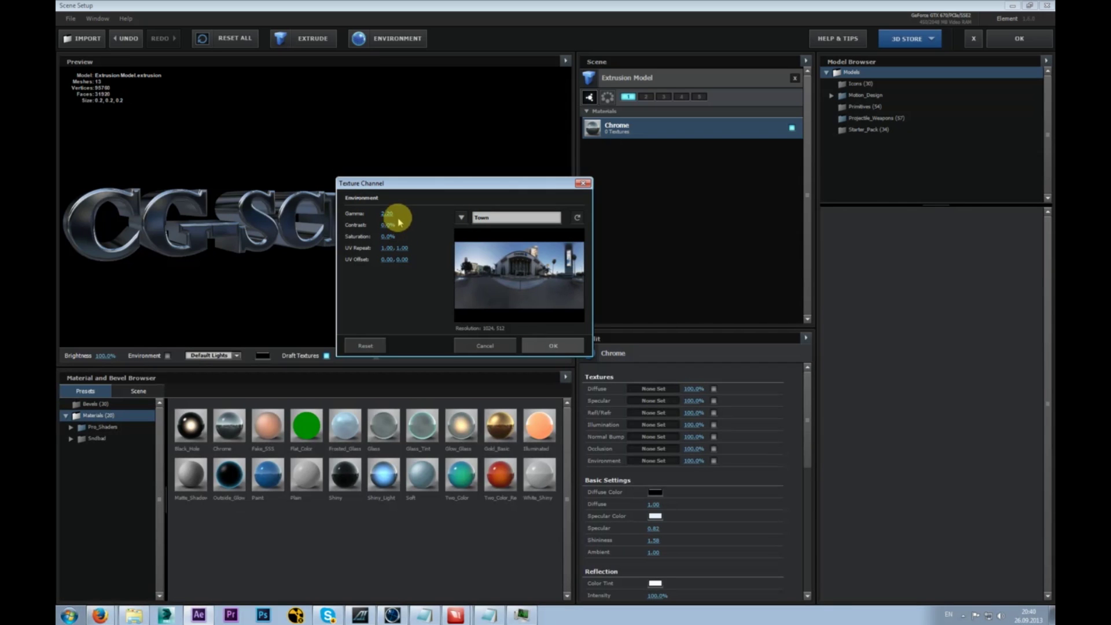
{"action": "mouse_move", "coordinate": [386, 214]}
{"action": "left_mouse_down"}
{"action": "mouse_move", "coordinate": [405, 214]}
{"action": "mouse_move", "coordinate": [297, 218]}
{"action": "mouse_move", "coordinate": [373, 218]}
{"action": "left_mouse_up"}
{"action": "left_click", "coordinate": [485, 347]}
{"action": "left_click", "coordinate": [493, 344]}
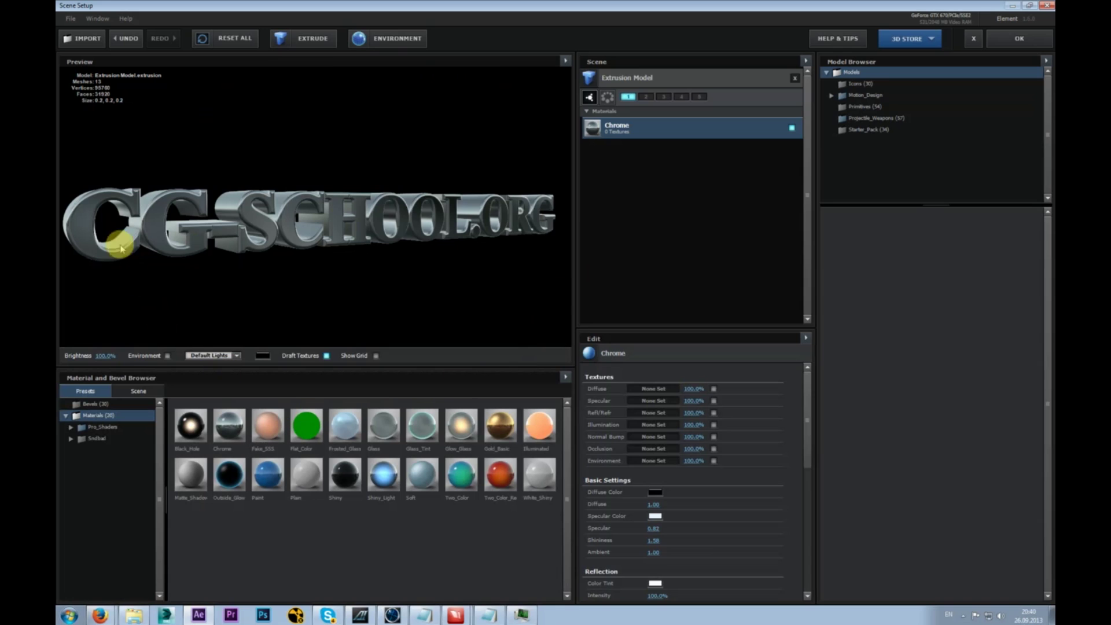
- Apply the Illuminated preset material to the extruded CG-SCHOOL.ORG text and view it from several angles
{"action": "mouse_move", "coordinate": [372, 229]}
{"action": "left_mouse_down"}
{"action": "mouse_move", "coordinate": [329, 240]}
{"action": "mouse_move", "coordinate": [335, 224]}
{"action": "mouse_move", "coordinate": [401, 224]}
{"action": "mouse_move", "coordinate": [324, 225]}
{"action": "mouse_move", "coordinate": [335, 226]}
{"action": "left_mouse_up"}
{"action": "left_click_drag", "start_coordinate": [809, 396], "coordinate": [607, 487]}
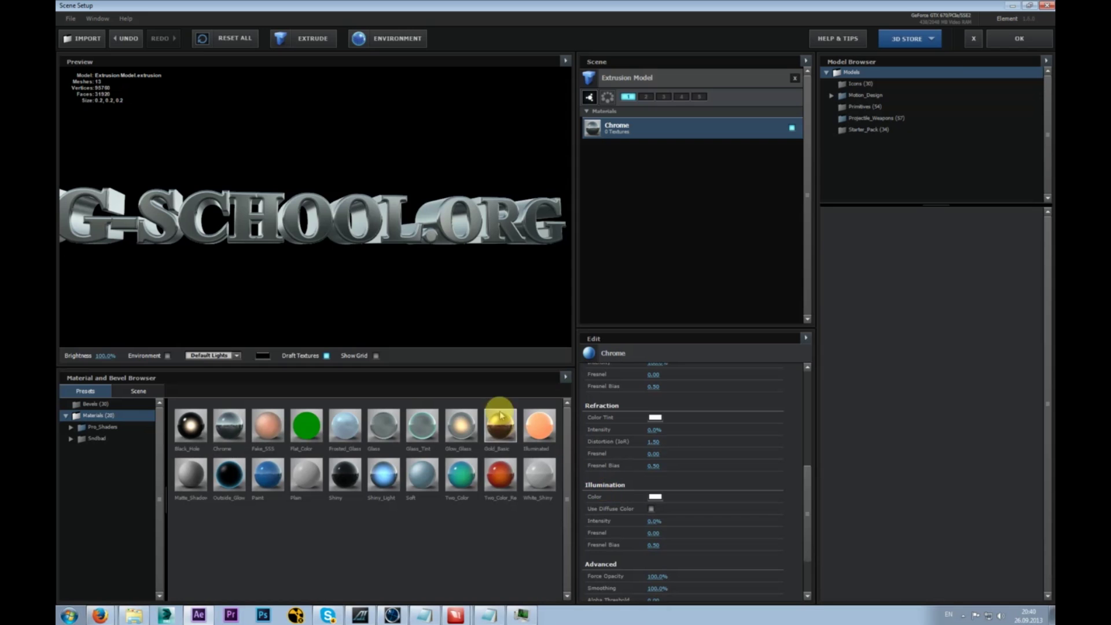
{"action": "left_click_drag", "start_coordinate": [545, 432], "coordinate": [478, 286]}
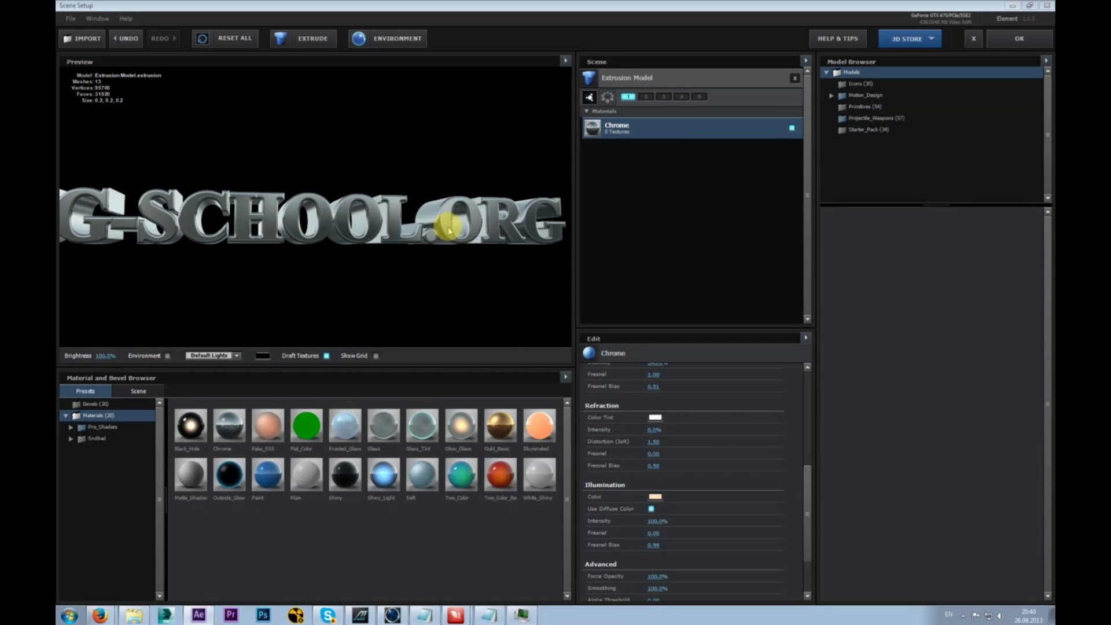
{"action": "left_click_drag", "start_coordinate": [449, 230], "coordinate": [457, 293]}
{"action": "left_click_drag", "start_coordinate": [275, 276], "coordinate": [322, 309]}
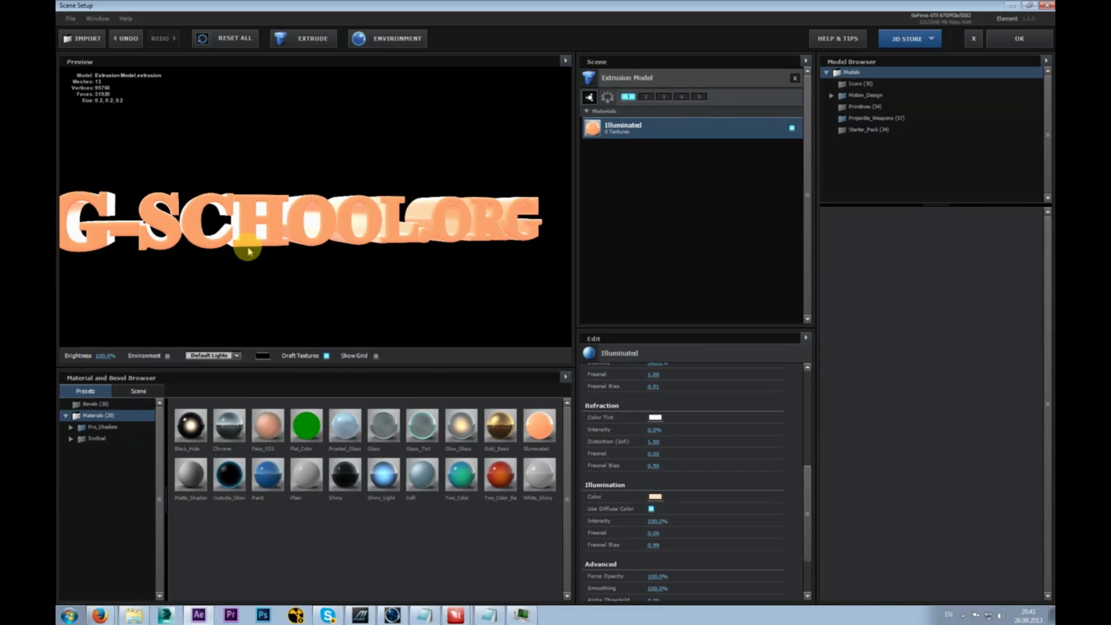
{"action": "left_click_drag", "start_coordinate": [249, 250], "coordinate": [266, 241]}
- Apply the Caution bevel preset to the extruded CG-SCHOOL.ORG text
{"action": "left_click", "coordinate": [107, 403]}
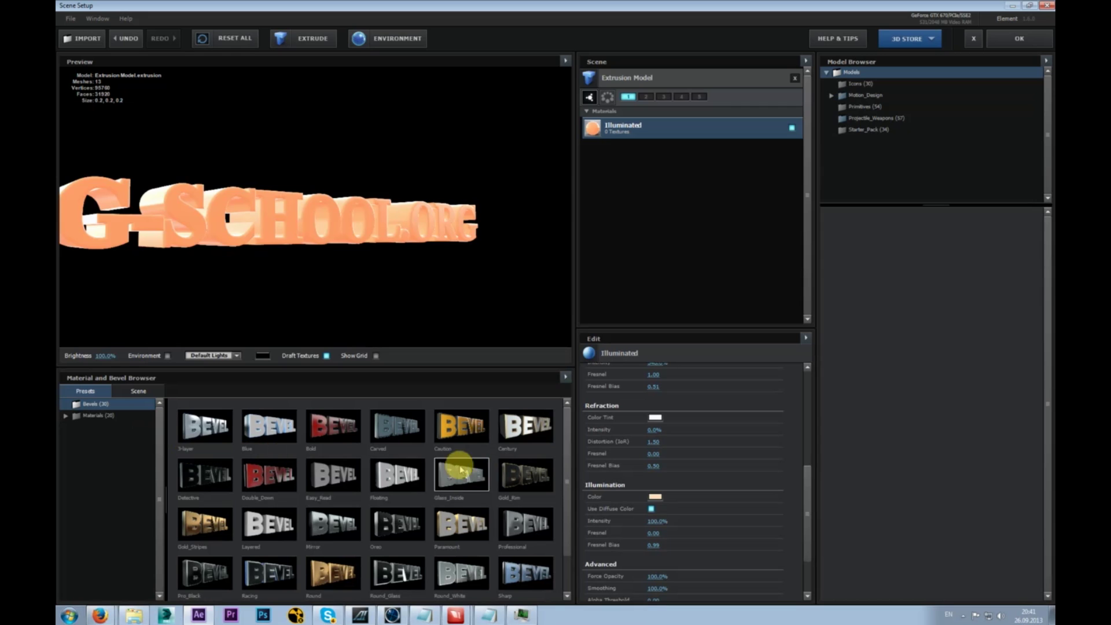
{"action": "mouse_move", "coordinate": [569, 418]}
{"action": "left_mouse_down"}
{"action": "mouse_move", "coordinate": [569, 483]}
{"action": "mouse_move", "coordinate": [567, 411]}
{"action": "left_mouse_up"}
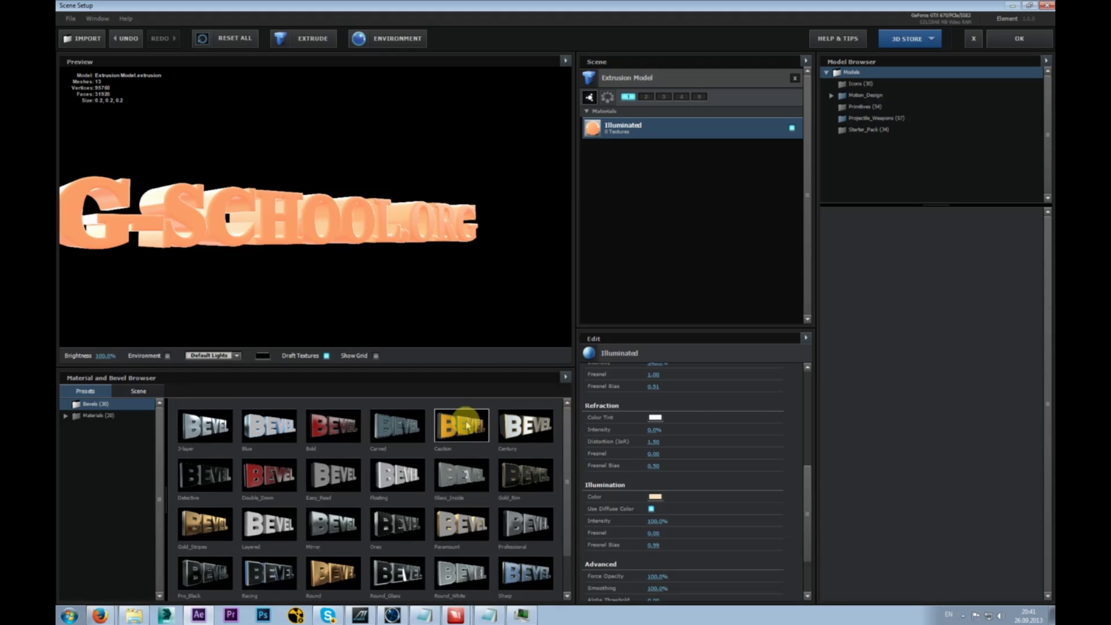
{"action": "left_click_drag", "start_coordinate": [465, 429], "coordinate": [350, 220]}
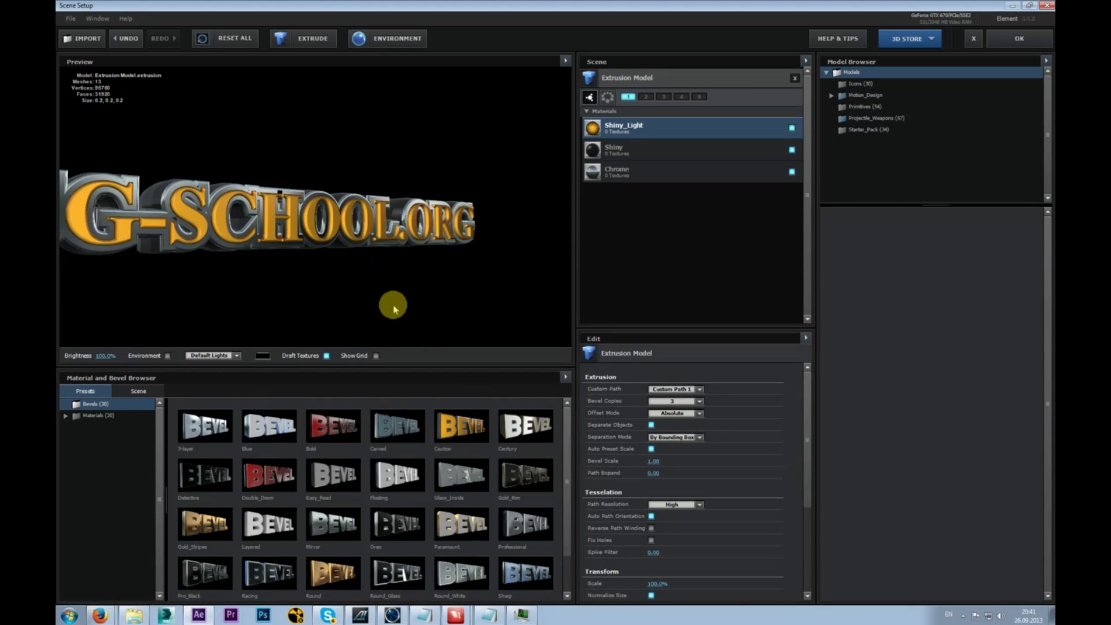
{"action": "left_click_drag", "start_coordinate": [316, 276], "coordinate": [367, 258]}
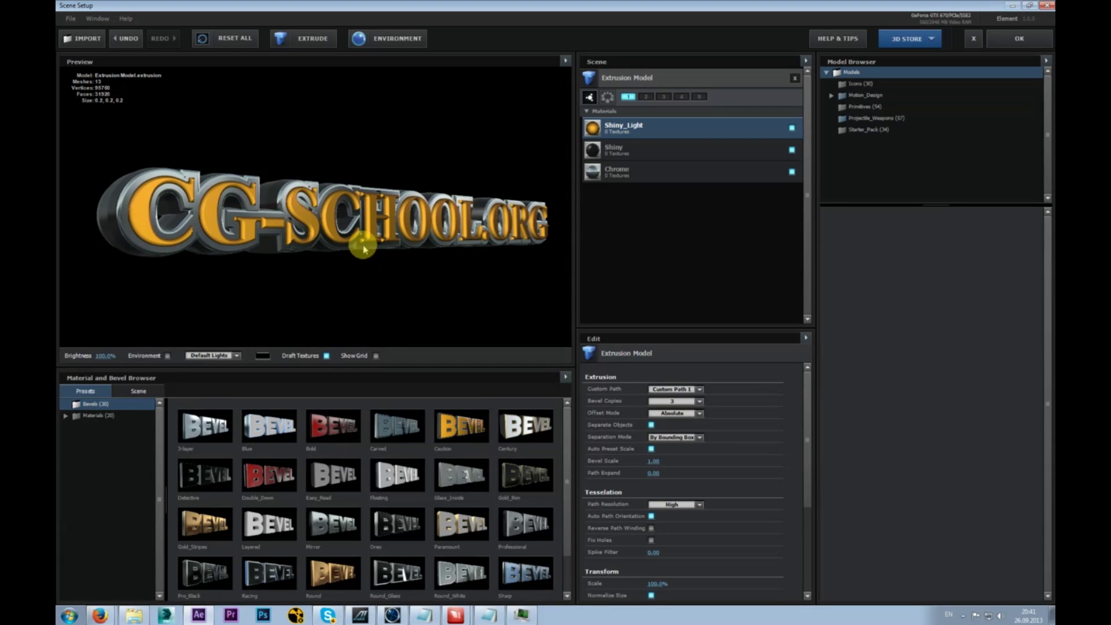
{"action": "left_click_drag", "start_coordinate": [370, 252], "coordinate": [244, 199]}
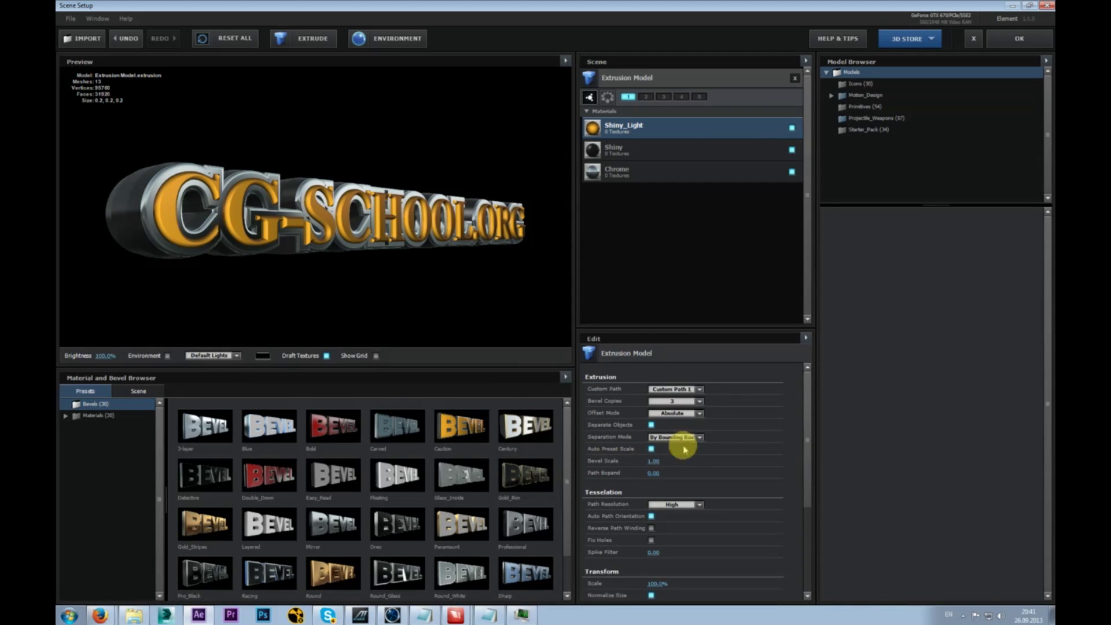
- Set the extrusion model's Bevel Scale to 0.2 and inspect the thinner letters up close
{"action": "scroll", "coordinate": [805, 414], "scroll_direction": "down", "scroll_amount": 1}
{"action": "scroll", "coordinate": [805, 421], "scroll_direction": "up", "scroll_amount": 1}
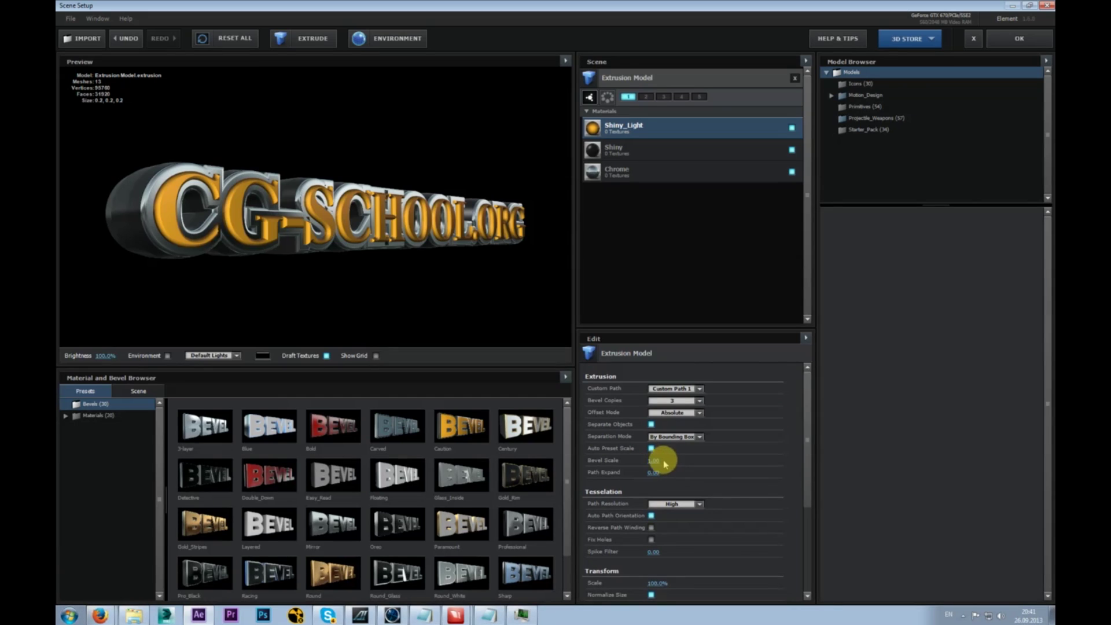
{"action": "type", "text": "0.2"}
{"action": "key", "text": "Return"}
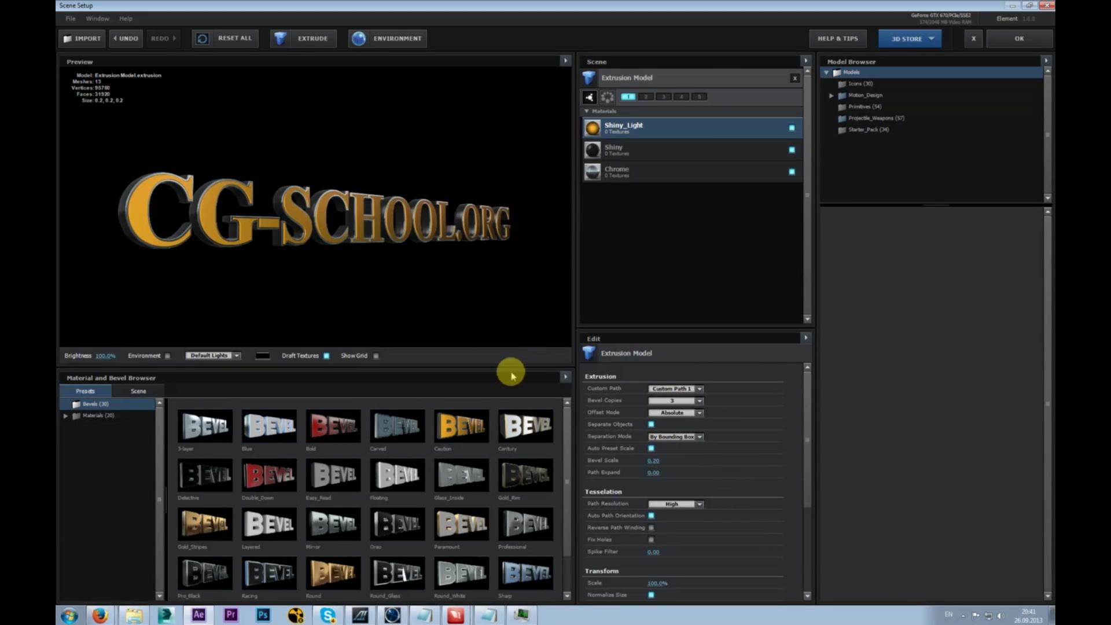
{"action": "left_click_drag", "start_coordinate": [347, 241], "coordinate": [305, 214]}
{"action": "scroll", "coordinate": [300, 243], "scroll_direction": "up", "scroll_amount": 3}
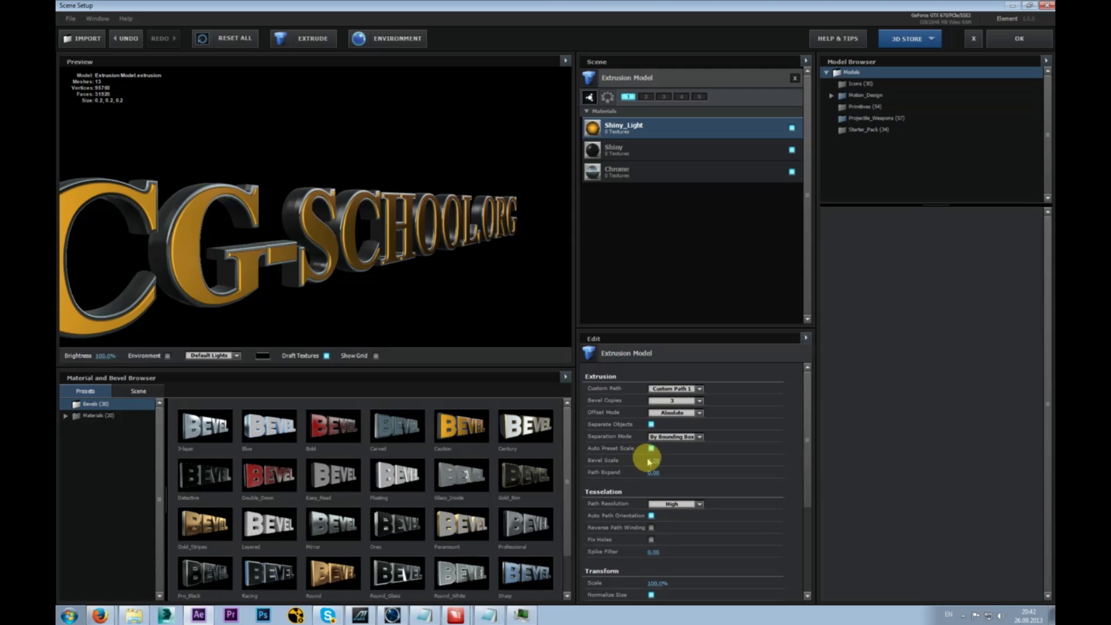
{"action": "mouse_move", "coordinate": [397, 265]}
{"action": "left_mouse_down"}
{"action": "mouse_move", "coordinate": [404, 255]}
{"action": "mouse_move", "coordinate": [406, 266]}
{"action": "mouse_move", "coordinate": [389, 260]}
{"action": "mouse_move", "coordinate": [397, 269]}
{"action": "left_mouse_up"}
- Examine the extrusion model's Bevel Copies choices and the layered letter edges, keeping 3 copies
{"action": "mouse_move", "coordinate": [808, 417]}
{"action": "left_mouse_down"}
{"action": "mouse_move", "coordinate": [810, 529]}
{"action": "mouse_move", "coordinate": [805, 413]}
{"action": "left_mouse_up"}
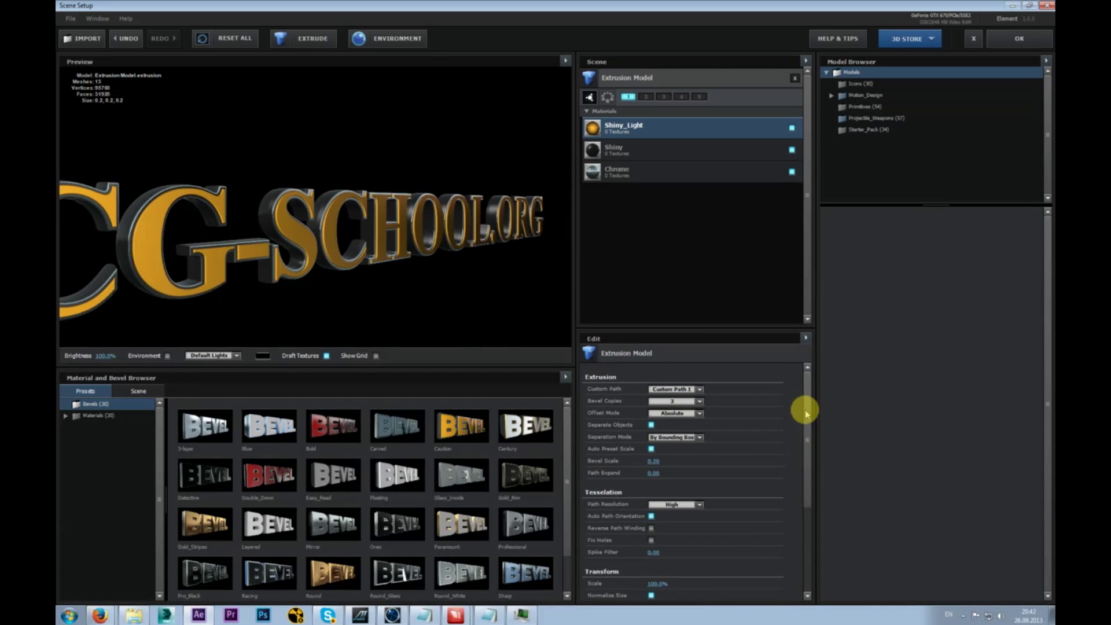
{"action": "left_click", "coordinate": [700, 402]}
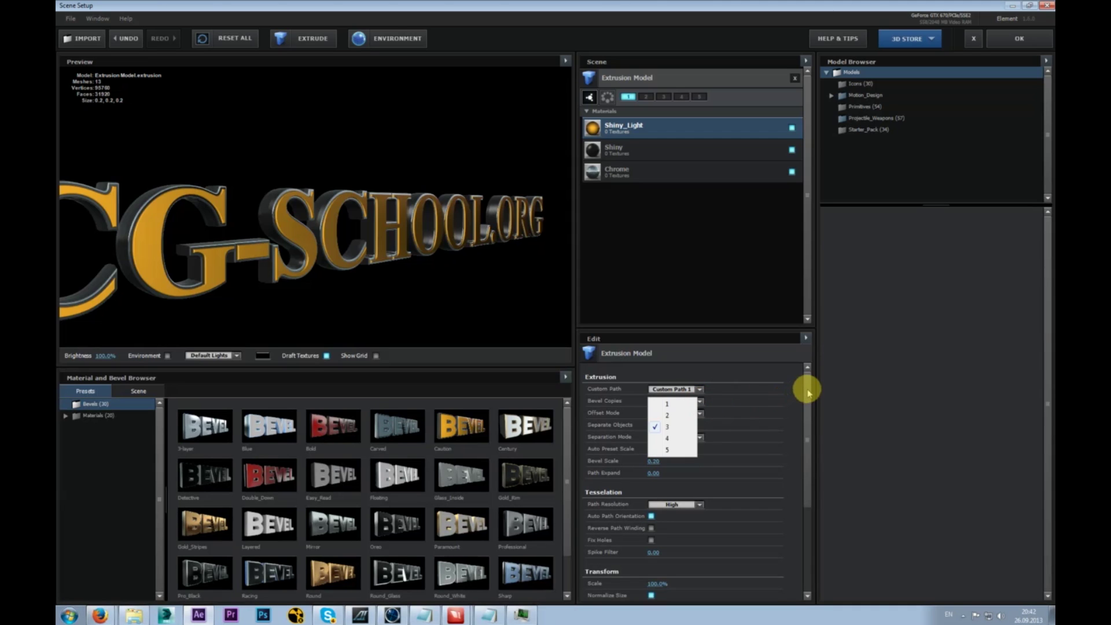
{"action": "left_click", "coordinate": [775, 416]}
{"action": "left_click_drag", "start_coordinate": [282, 225], "coordinate": [253, 231]}
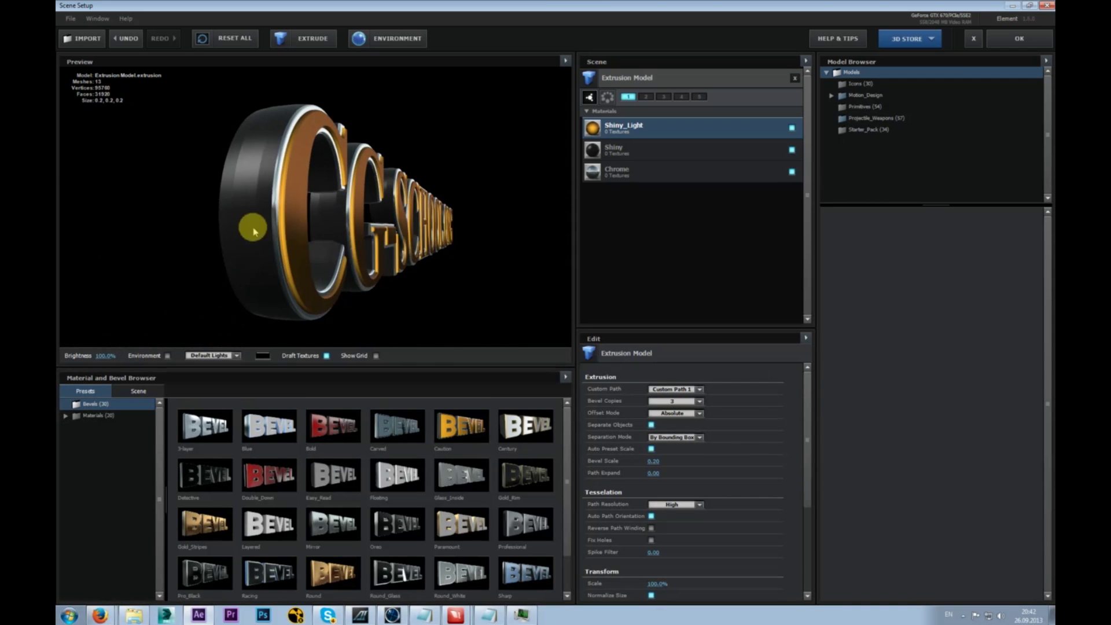
{"action": "left_click", "coordinate": [699, 401]}
{"action": "left_click_drag", "start_coordinate": [806, 409], "coordinate": [776, 422]}
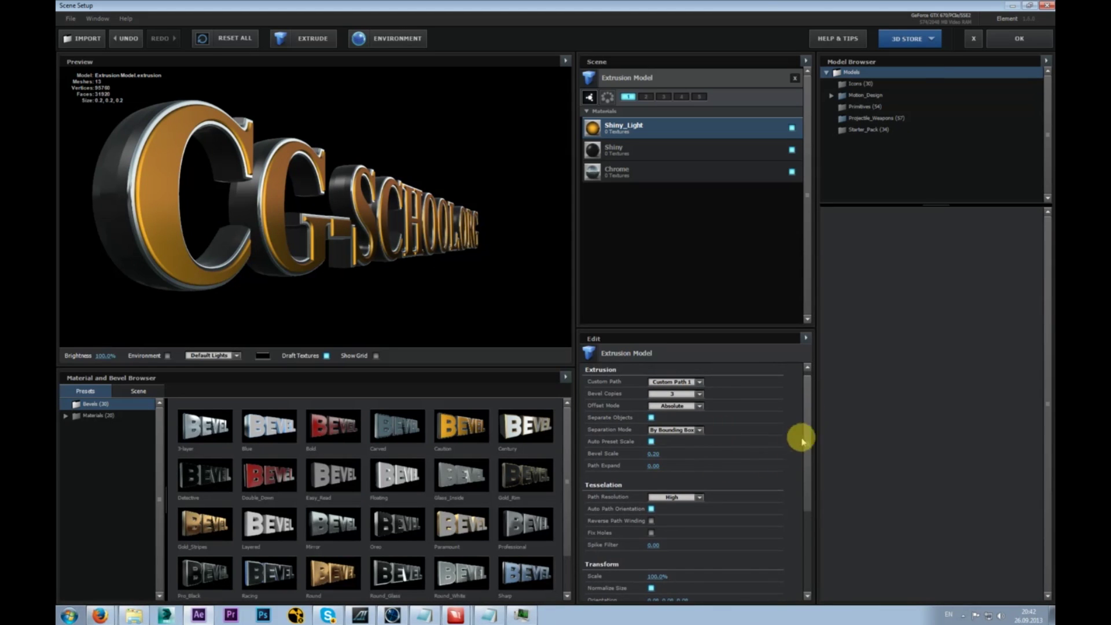
- Compare the bevel settings of the Shiny_Light, Shiny and Chrome materials, ending on Shiny_Light
{"action": "left_click", "coordinate": [639, 150]}
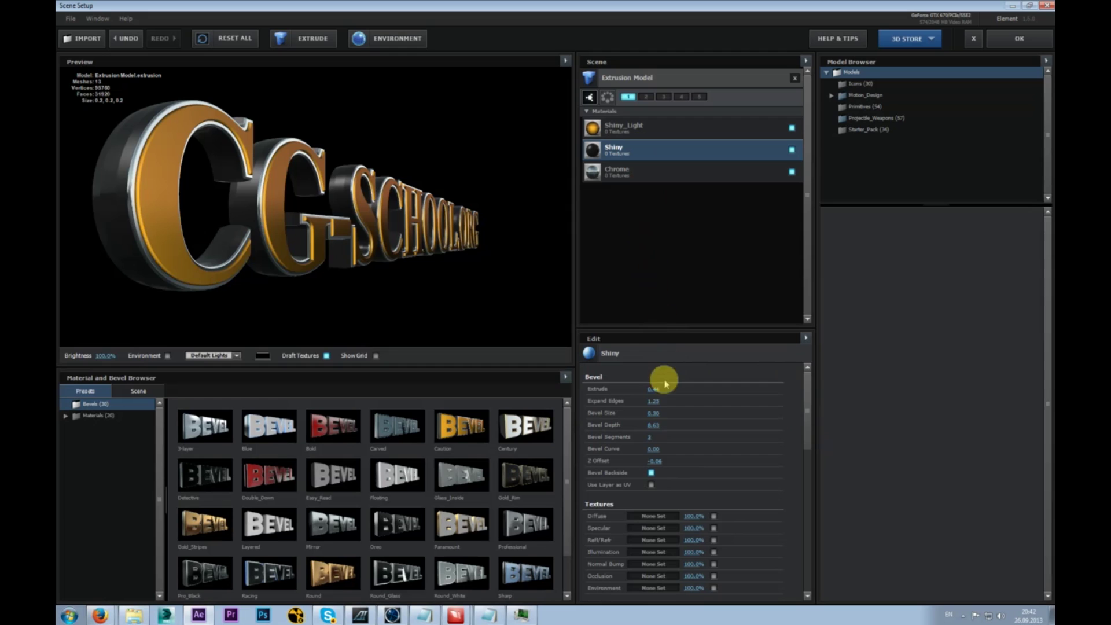
{"action": "left_click", "coordinate": [631, 127]}
{"action": "left_click", "coordinate": [637, 170]}
{"action": "left_click", "coordinate": [634, 130]}
{"action": "left_click", "coordinate": [635, 151]}
{"action": "left_click", "coordinate": [634, 129]}
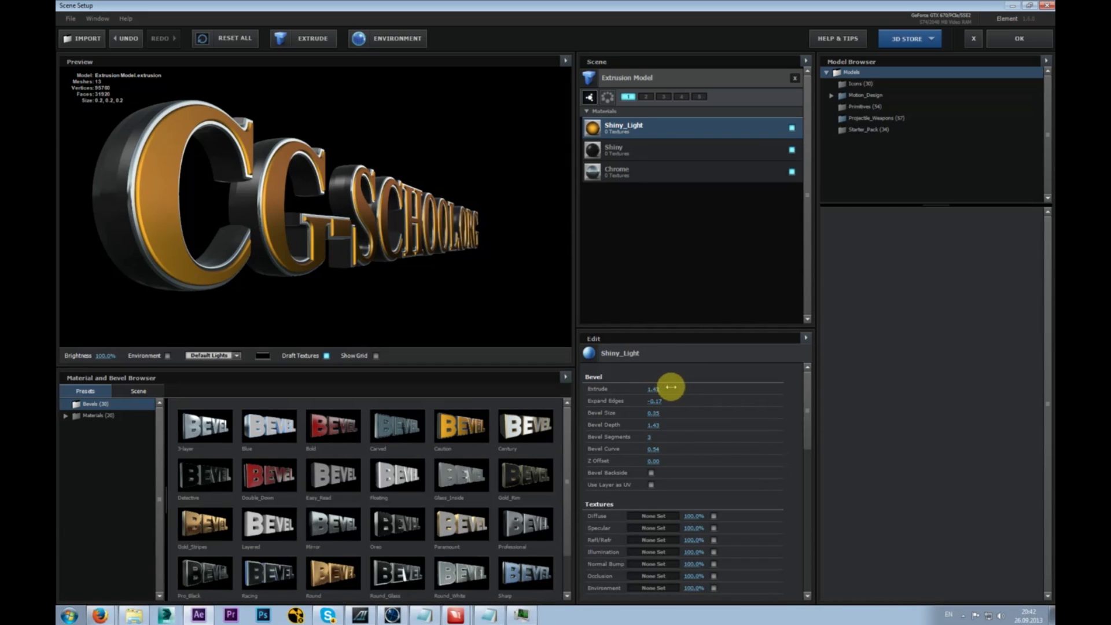
- Set the Shiny_Light material's Extrude to 1.2, inspect the letters from another angle and leave Scene Setup
{"action": "left_click_drag", "start_coordinate": [680, 386], "coordinate": [618, 392]}
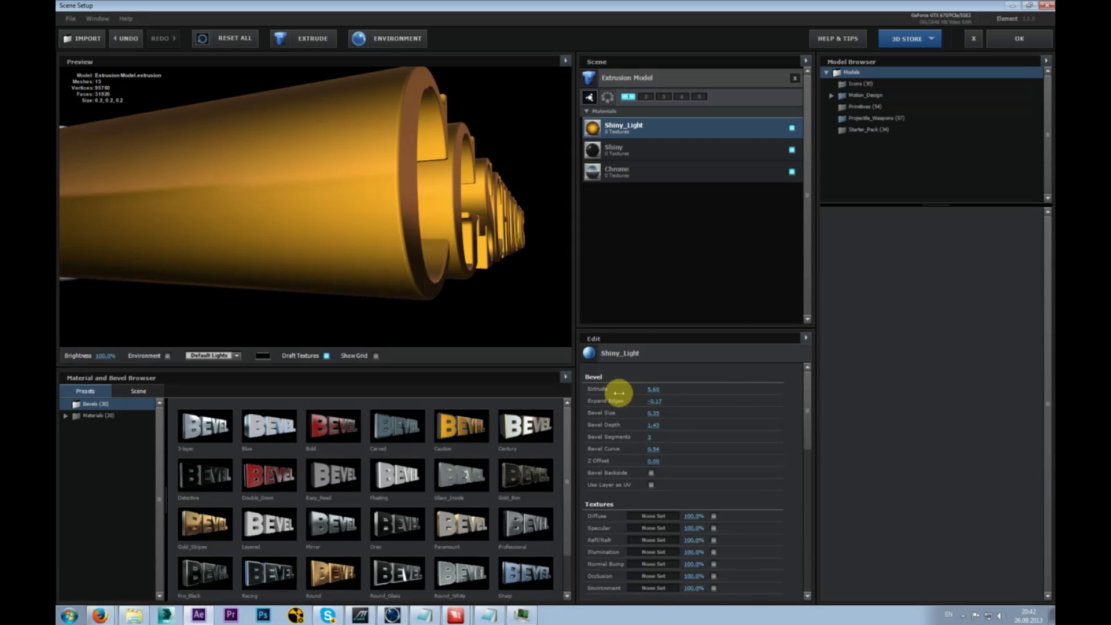
{"action": "left_click", "coordinate": [650, 389]}
{"action": "type", "text": "1.2"}
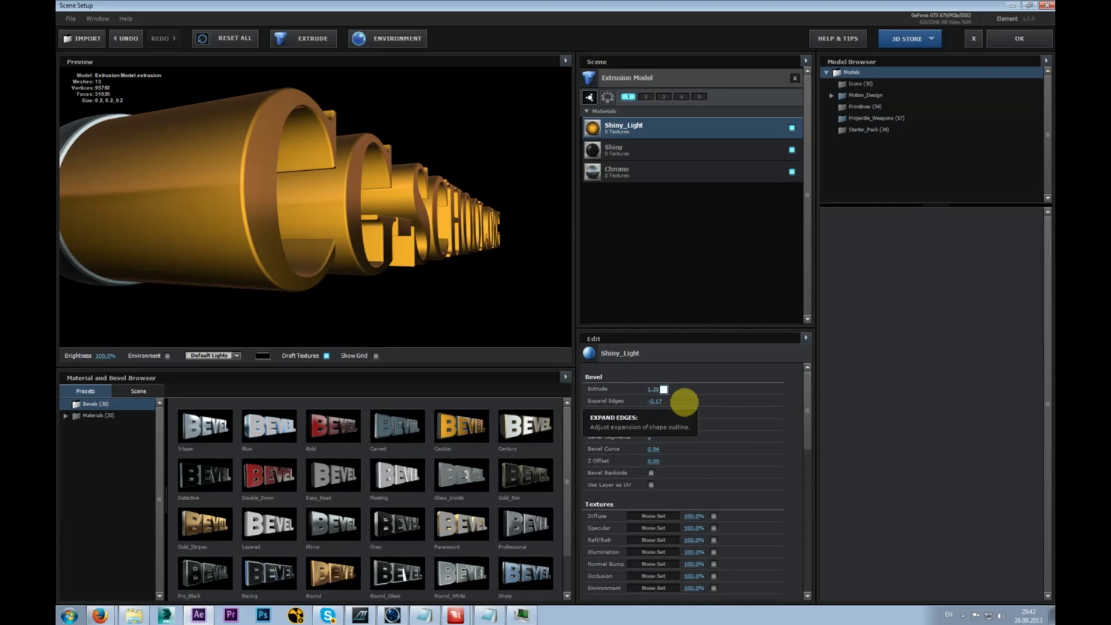
{"action": "key", "text": "Return"}
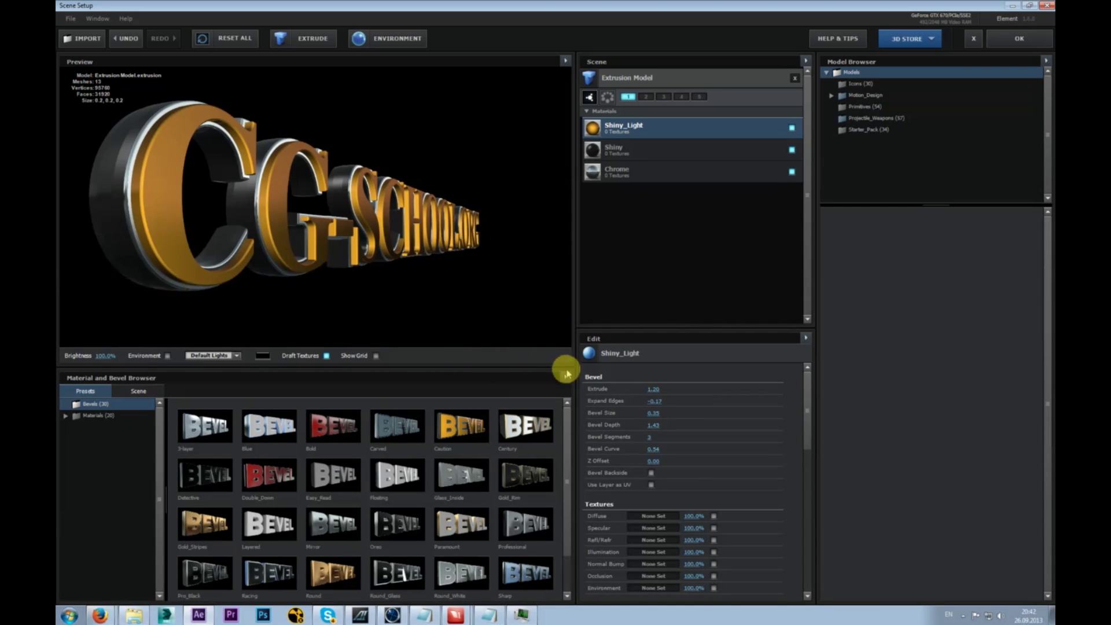
{"action": "left_click_drag", "start_coordinate": [435, 267], "coordinate": [408, 262]}
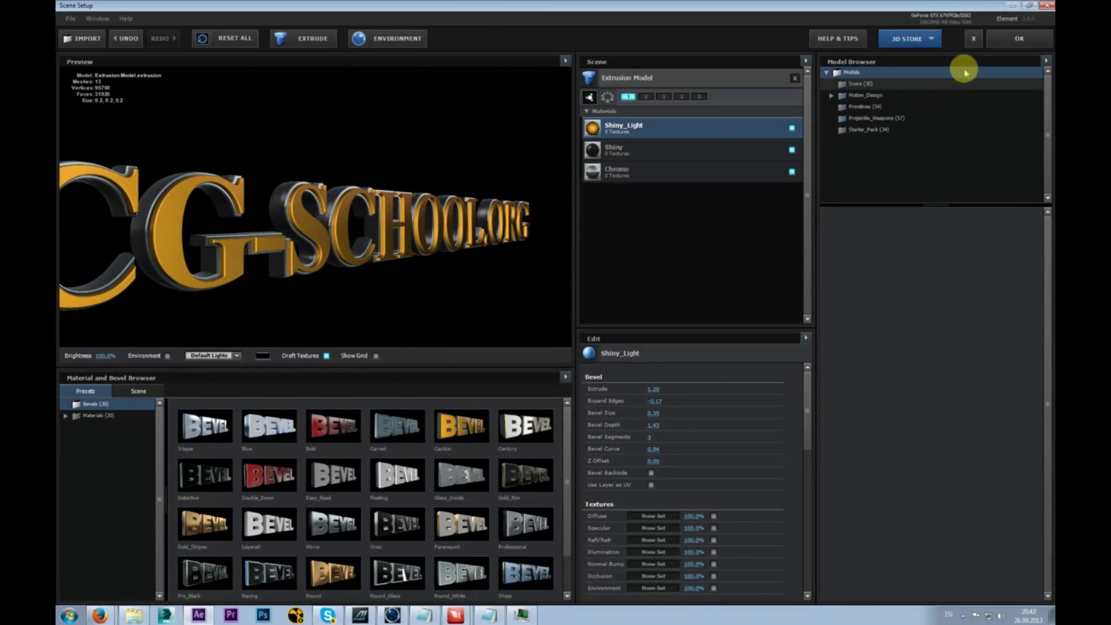
{"action": "left_click", "coordinate": [974, 41]}
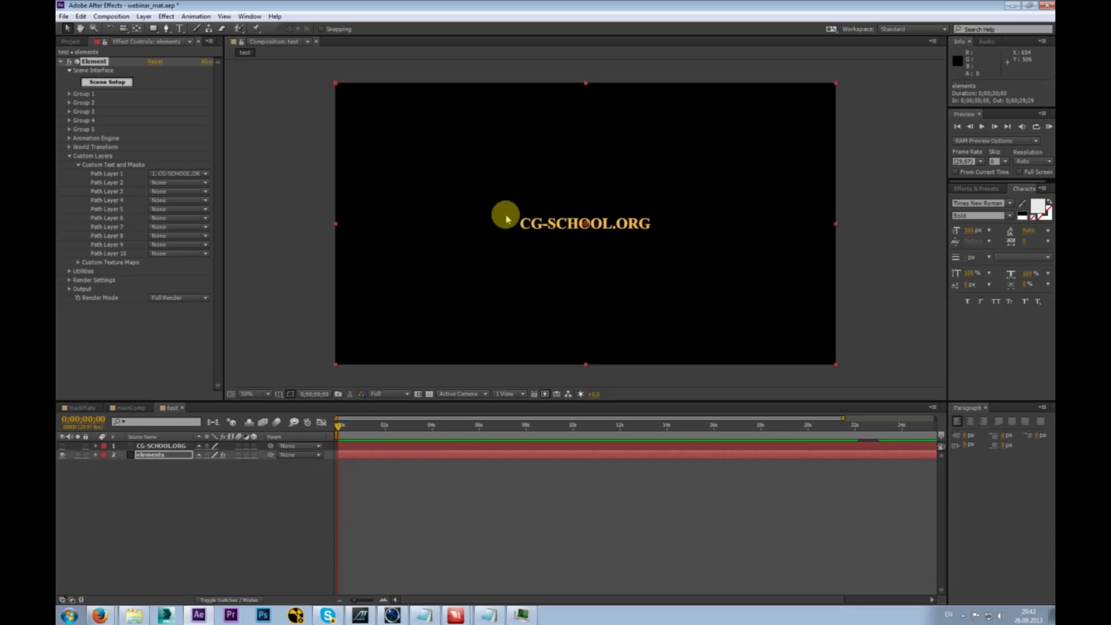
- Set Path Layer 1 of the elements layer's Element effect to None
{"action": "left_click", "coordinate": [173, 446]}
{"action": "left_click", "coordinate": [165, 455]}
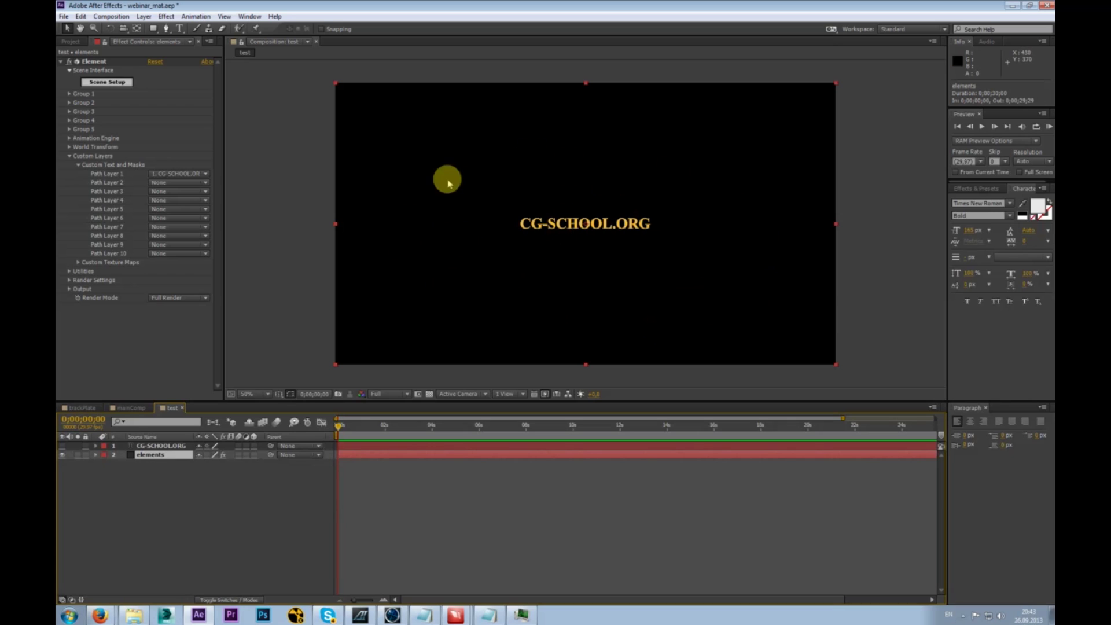
{"action": "left_click", "coordinate": [167, 510]}
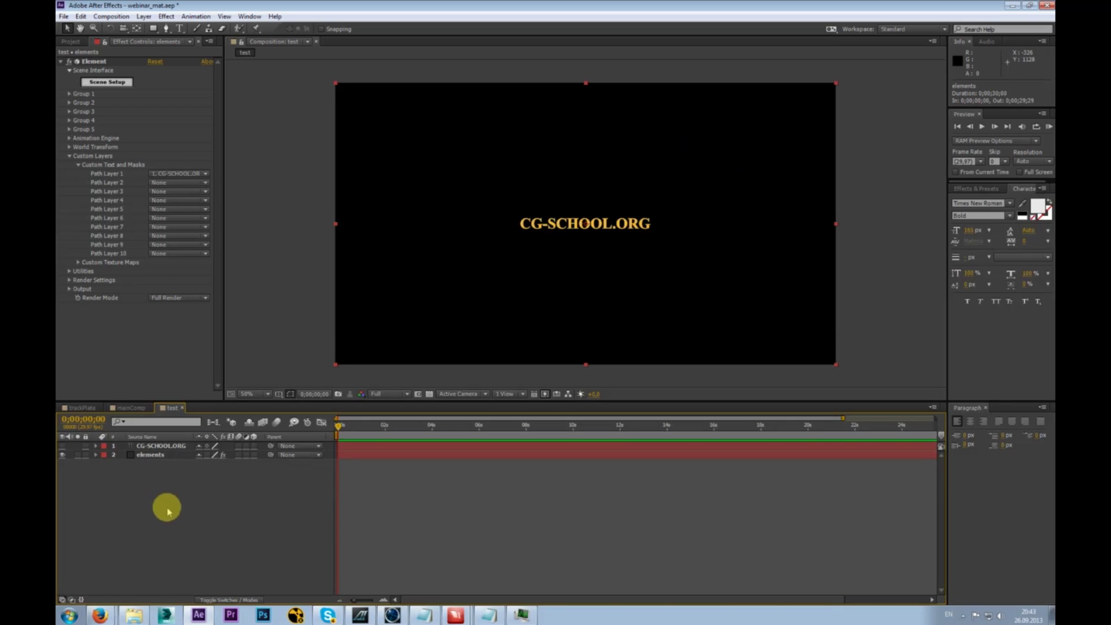
{"action": "left_click", "coordinate": [179, 173]}
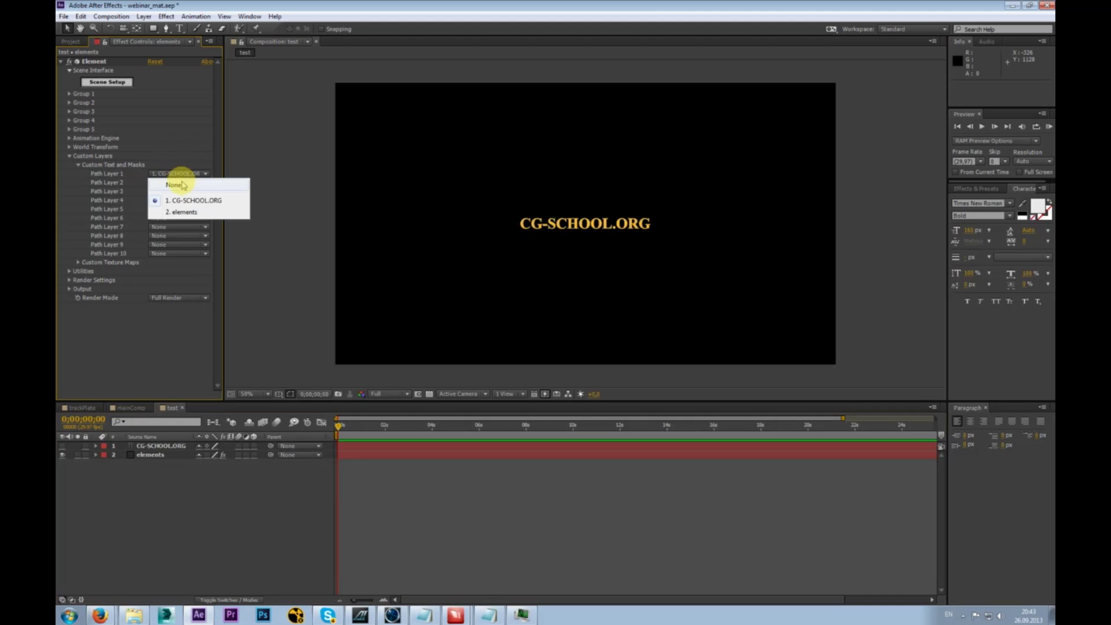
{"action": "left_click", "coordinate": [183, 185]}
- Create a new dark gray solid layer in the text composition and hide it
{"action": "left_click", "coordinate": [188, 454]}
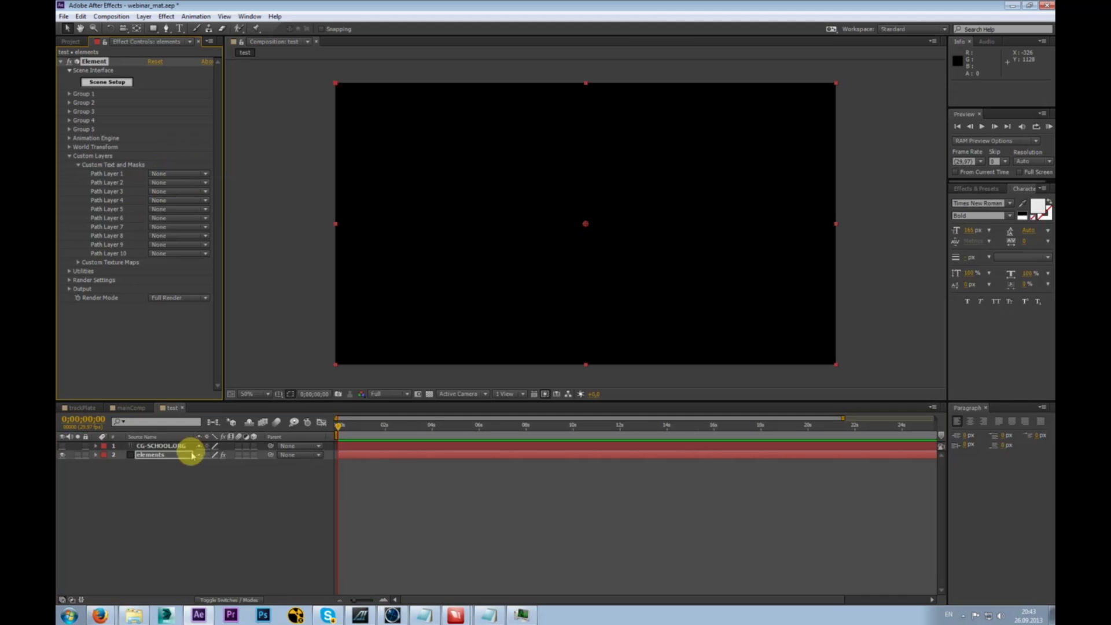
{"action": "left_click", "coordinate": [174, 483]}
{"action": "right_click", "coordinate": [162, 496]}
{"action": "mouse_move", "coordinate": [228, 386]}
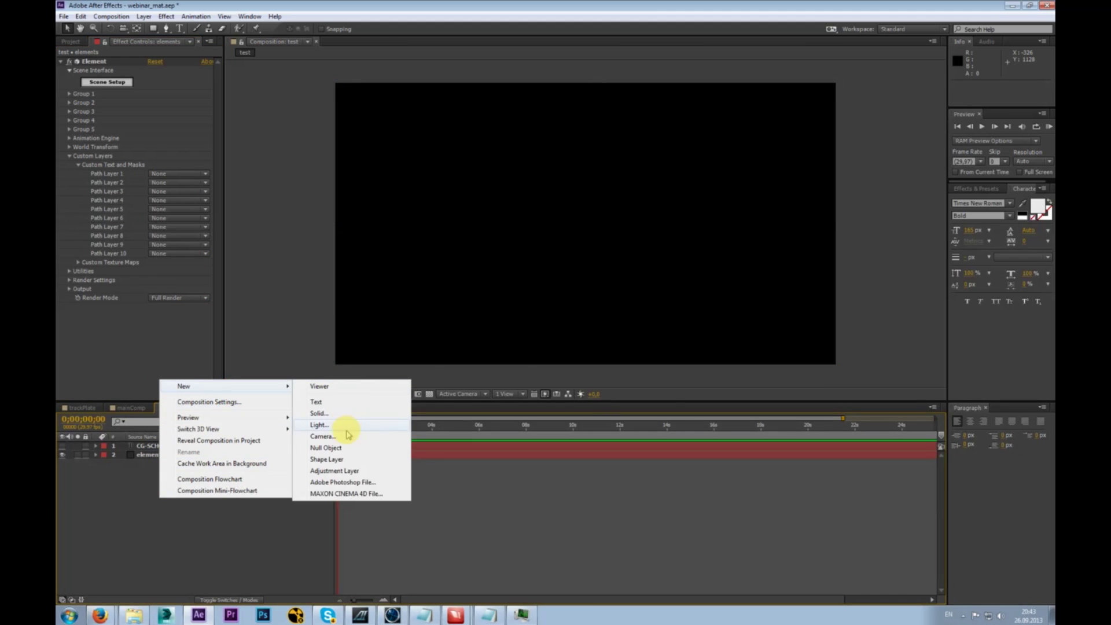
{"action": "left_click", "coordinate": [318, 413]}
{"action": "left_click", "coordinate": [590, 398]}
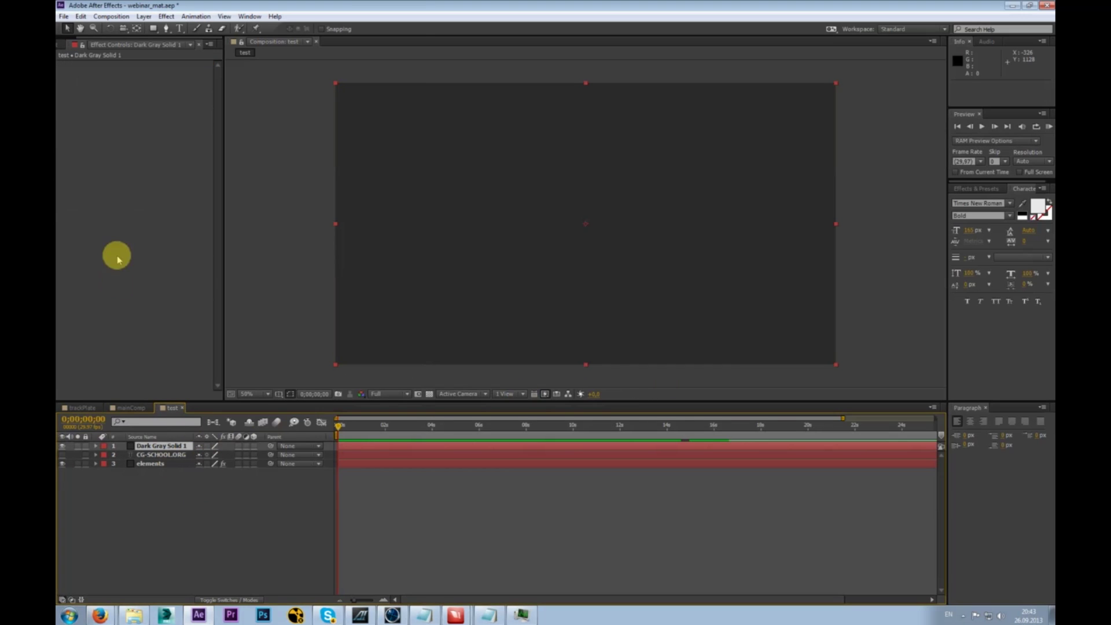
{"action": "left_click", "coordinate": [65, 445]}
- Draw a closed triangular mask on the hidden solid with the Pen tool, spanning the middle of the frame
{"action": "left_click", "coordinate": [166, 28]}
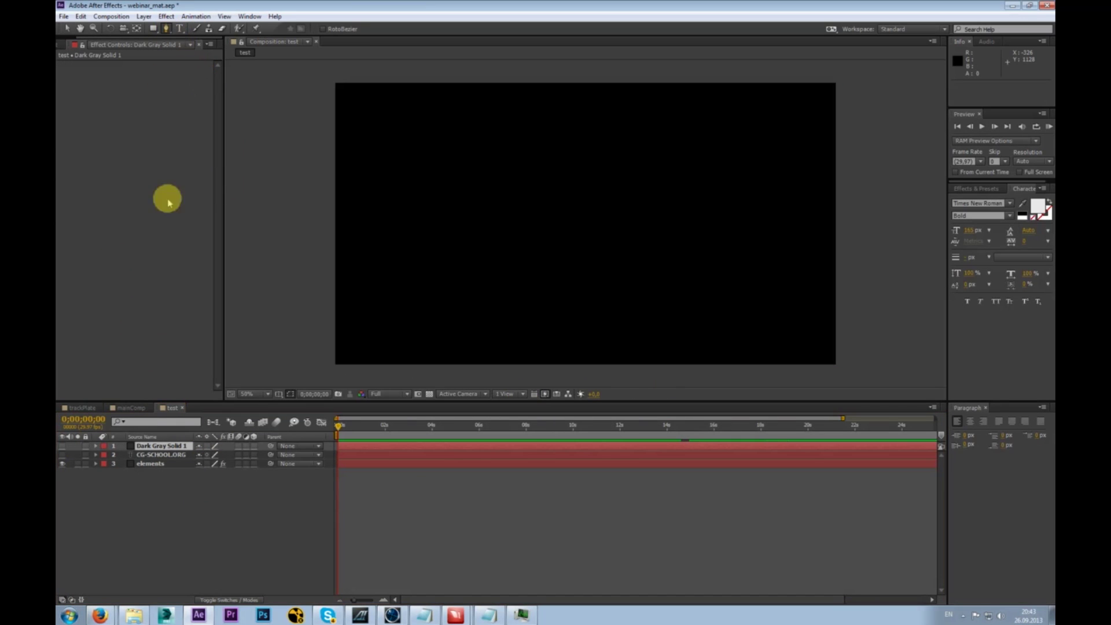
{"action": "left_click", "coordinate": [484, 284]}
{"action": "left_click", "coordinate": [596, 117]}
{"action": "left_click", "coordinate": [679, 303]}
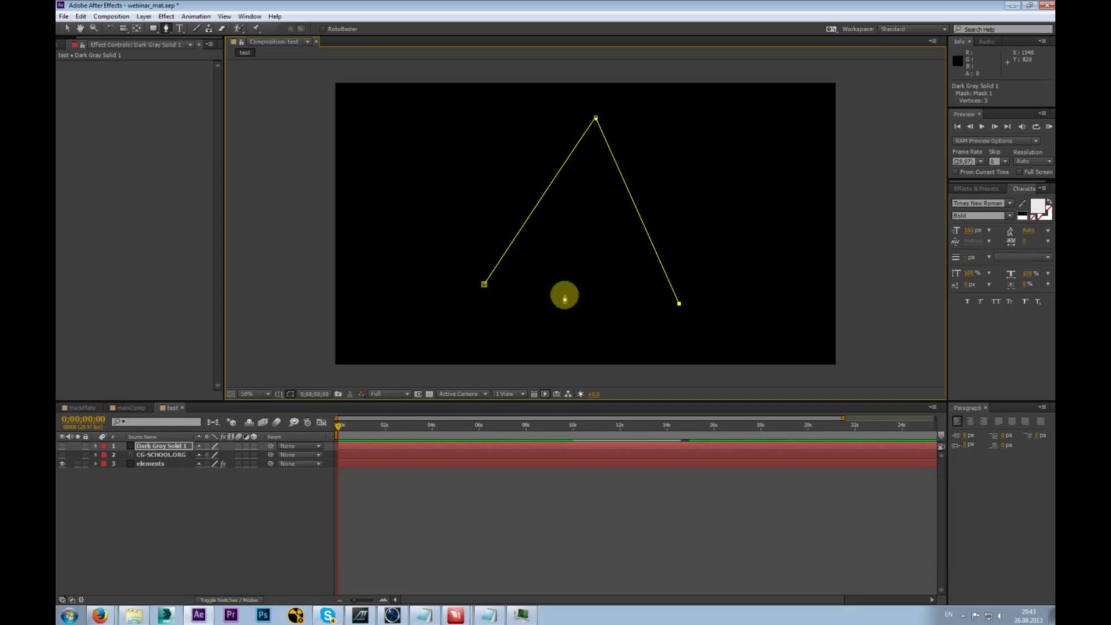
{"action": "left_click", "coordinate": [484, 284]}
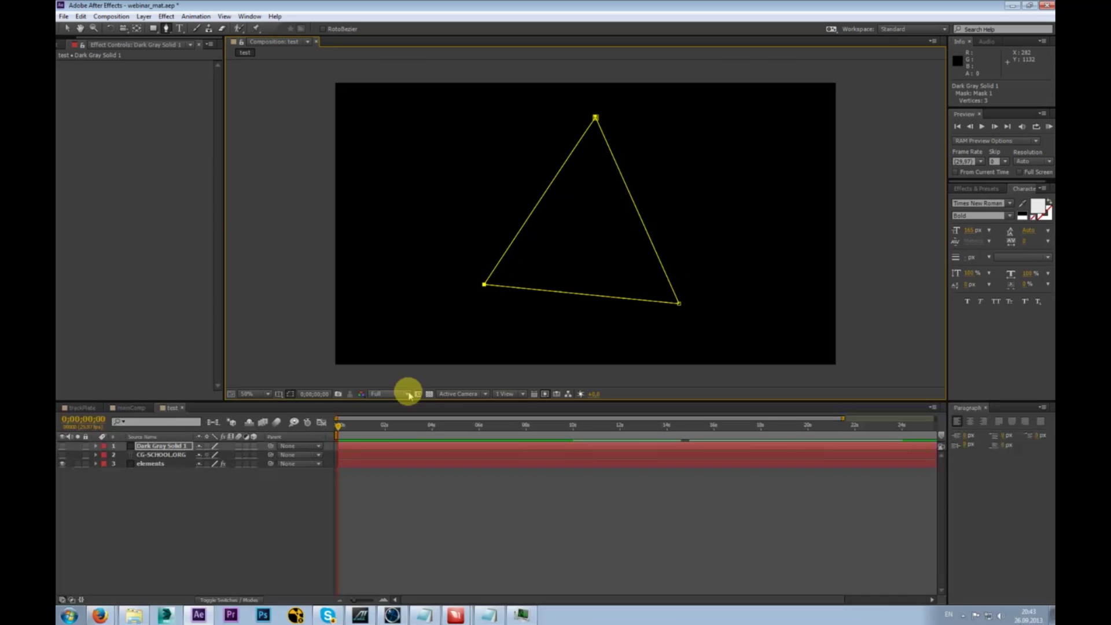
- Assign Dark Gray Solid 1 as Path Layer 1 in the Element effect and compare the triangle with its mask outline
{"action": "left_click", "coordinate": [151, 464]}
{"action": "left_click", "coordinate": [171, 173]}
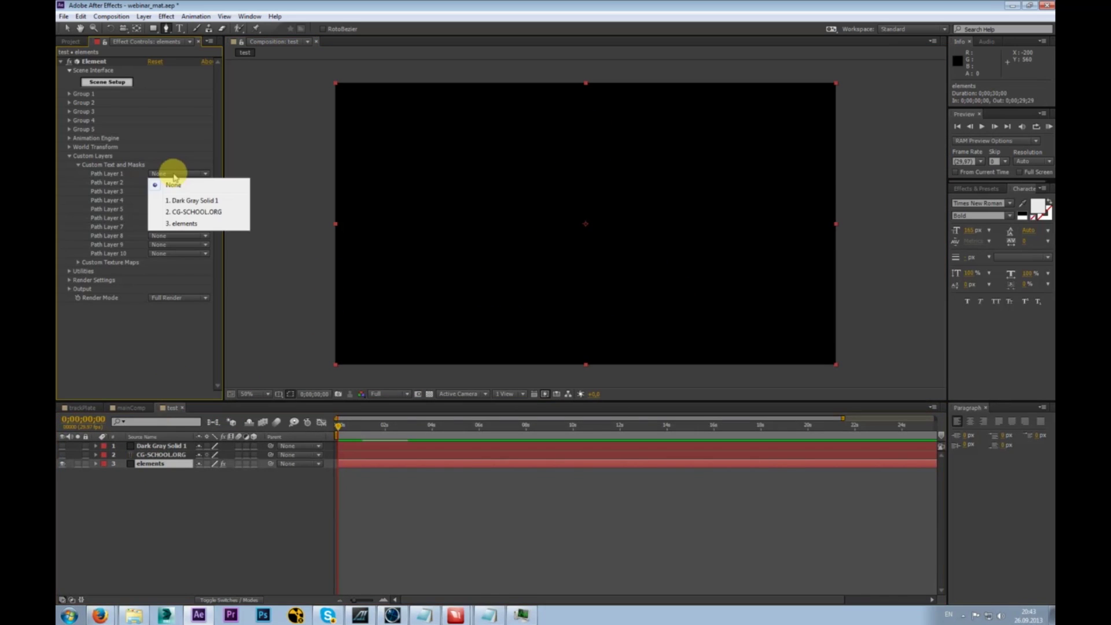
{"action": "left_click", "coordinate": [207, 202]}
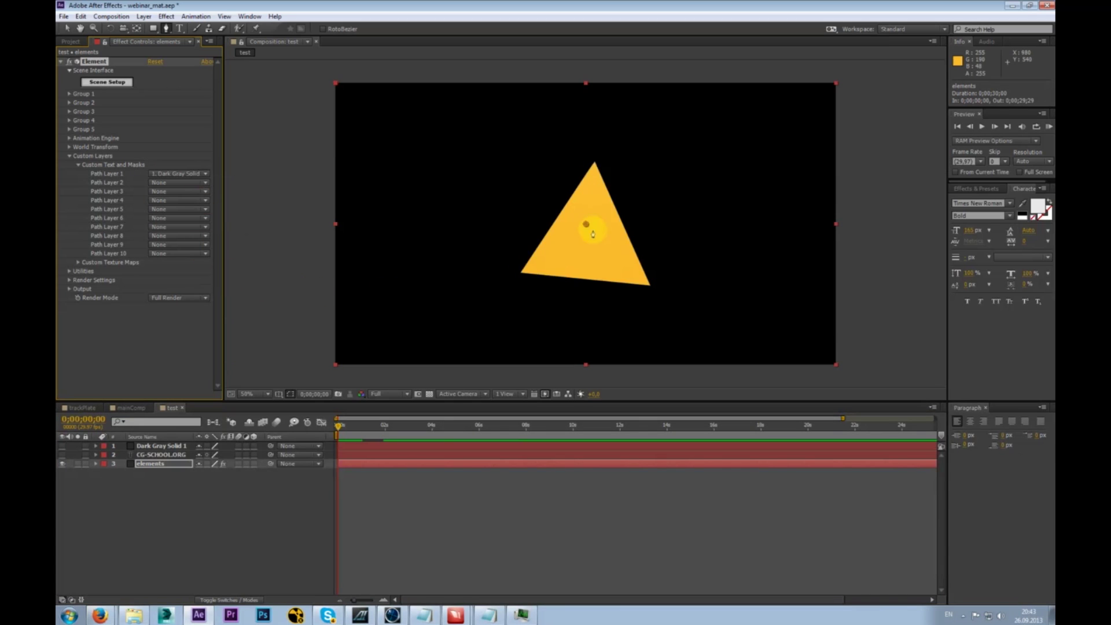
{"action": "left_click", "coordinate": [168, 446]}
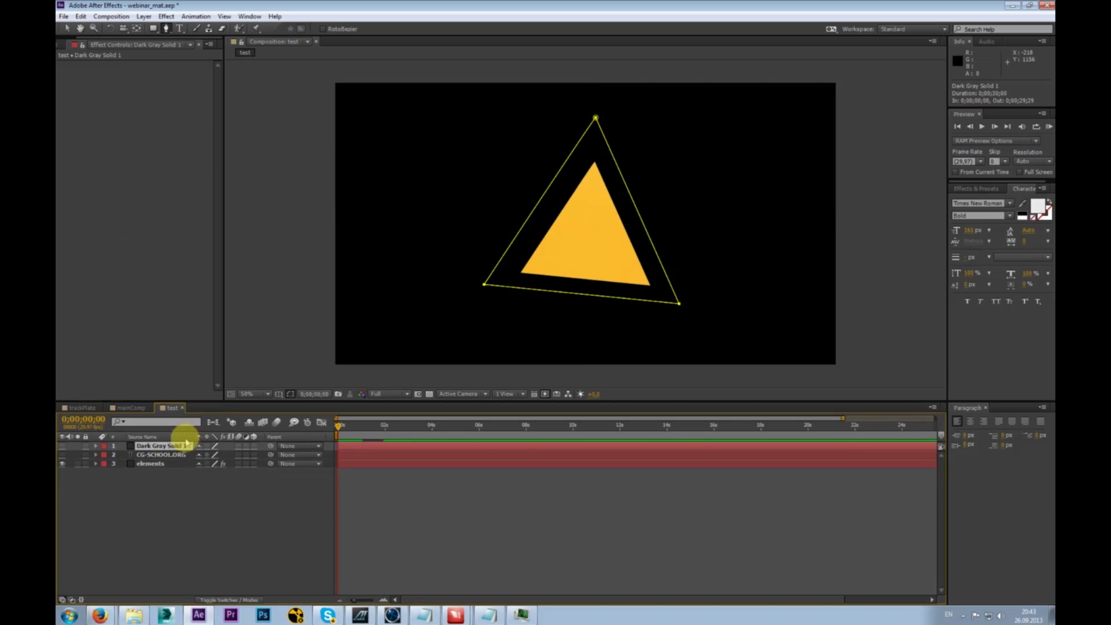
{"action": "left_click", "coordinate": [156, 463]}
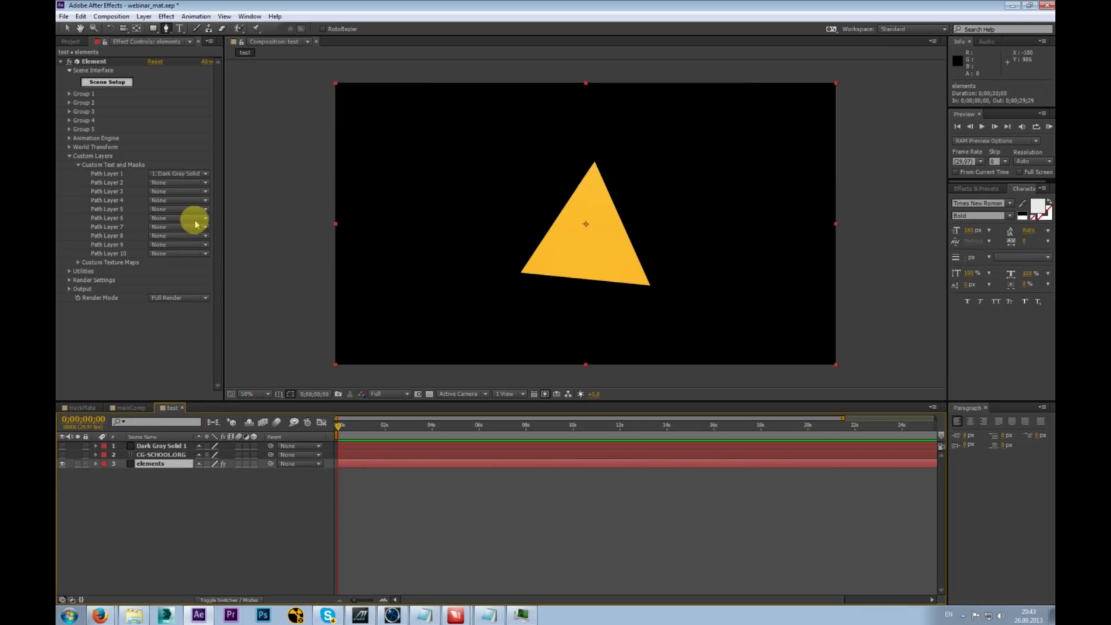
- Open Scene Setup and inspect the extruded triangle's face and beveled edge from several angles
{"action": "left_click", "coordinate": [116, 84]}
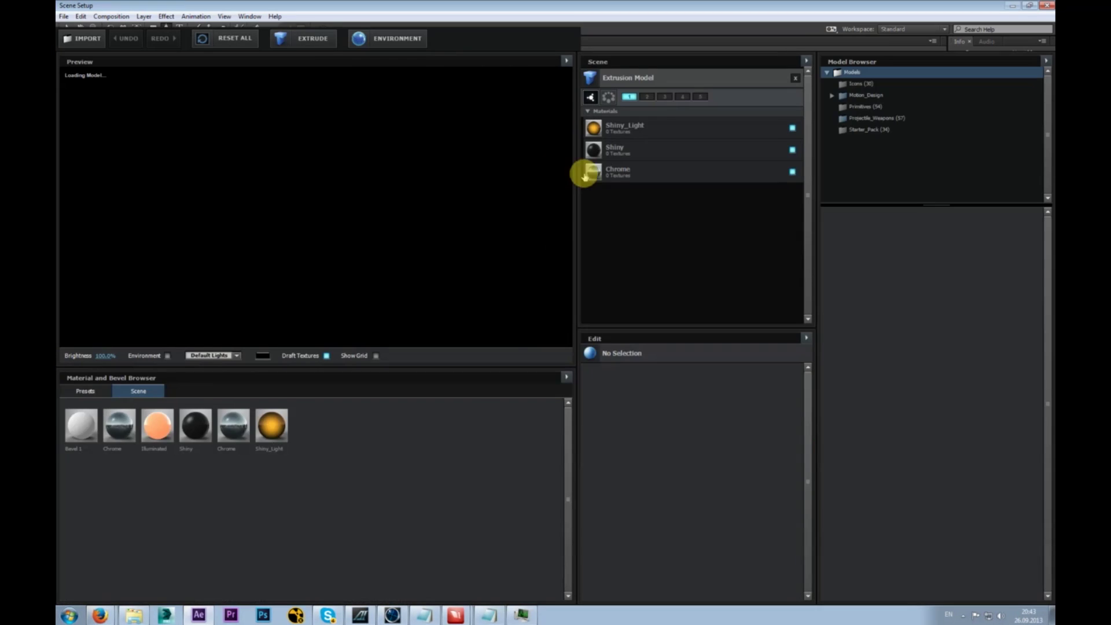
{"action": "left_click_drag", "start_coordinate": [411, 255], "coordinate": [363, 203]}
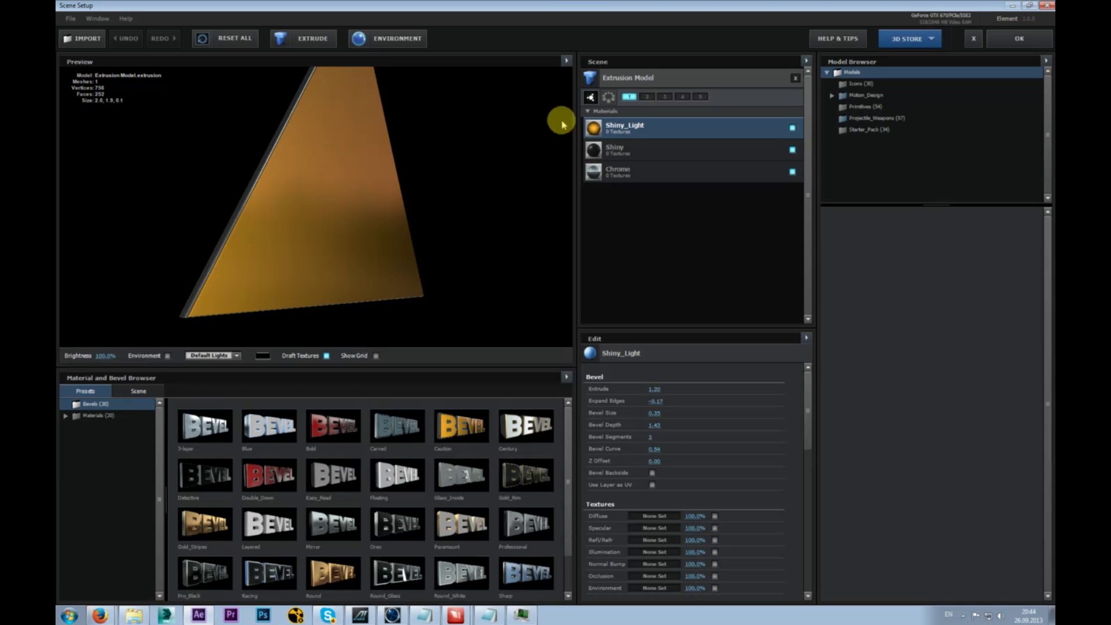
{"action": "left_click_drag", "start_coordinate": [319, 233], "coordinate": [356, 261]}
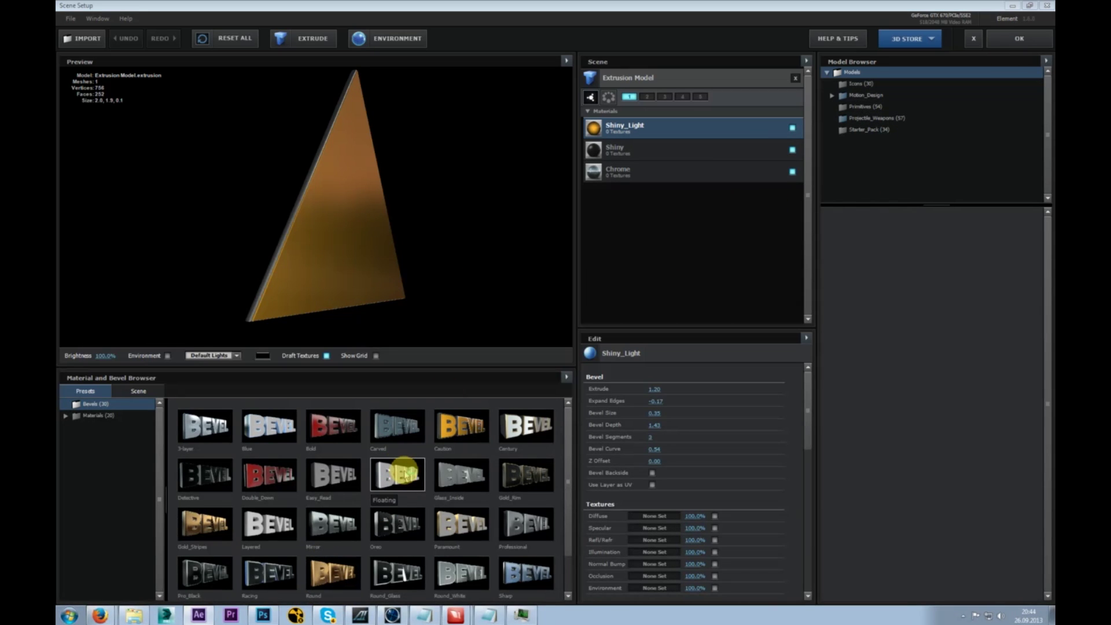
- Switch to Photoshop, start a new document and open its list of preset sizes
{"action": "left_click_drag", "start_coordinate": [399, 471], "coordinate": [492, 370]}
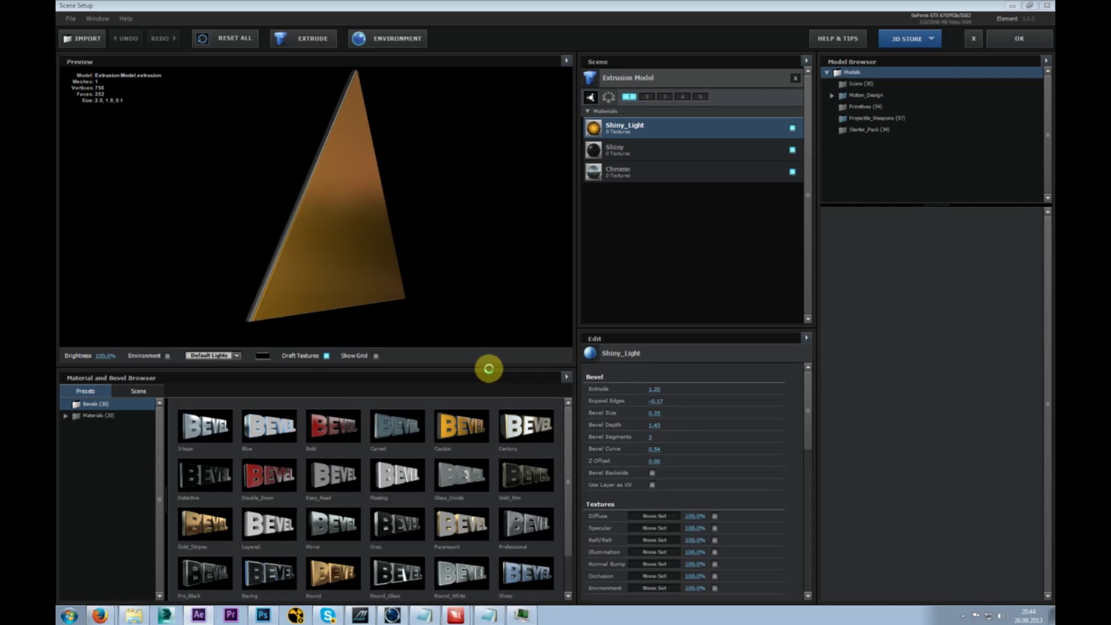
{"action": "left_click_drag", "start_coordinate": [488, 369], "coordinate": [481, 361]}
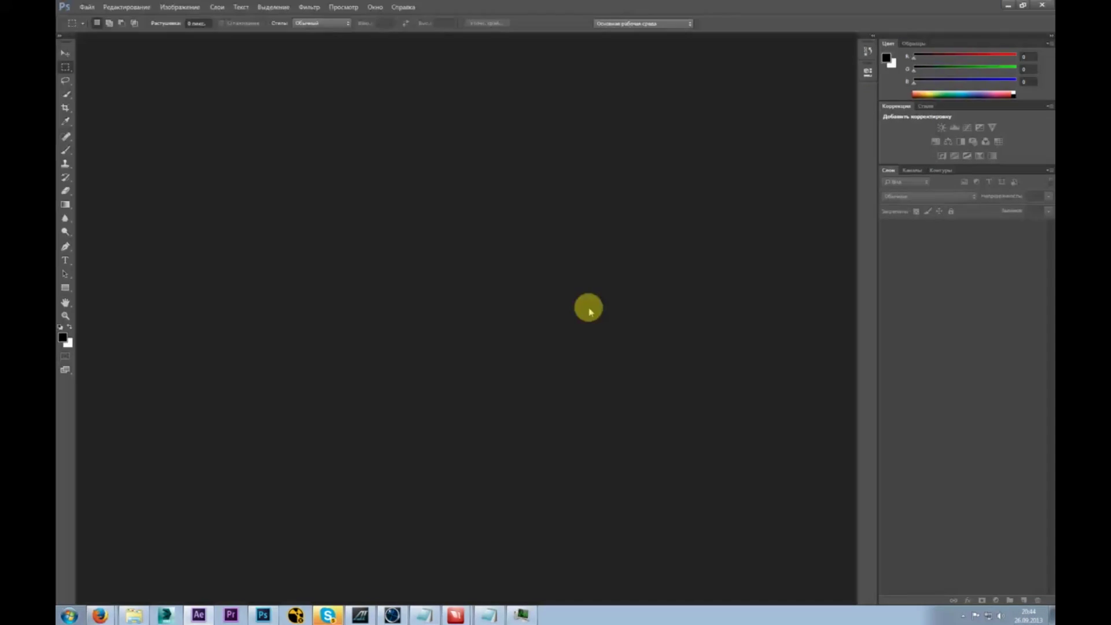
{"action": "left_click", "coordinate": [91, 10]}
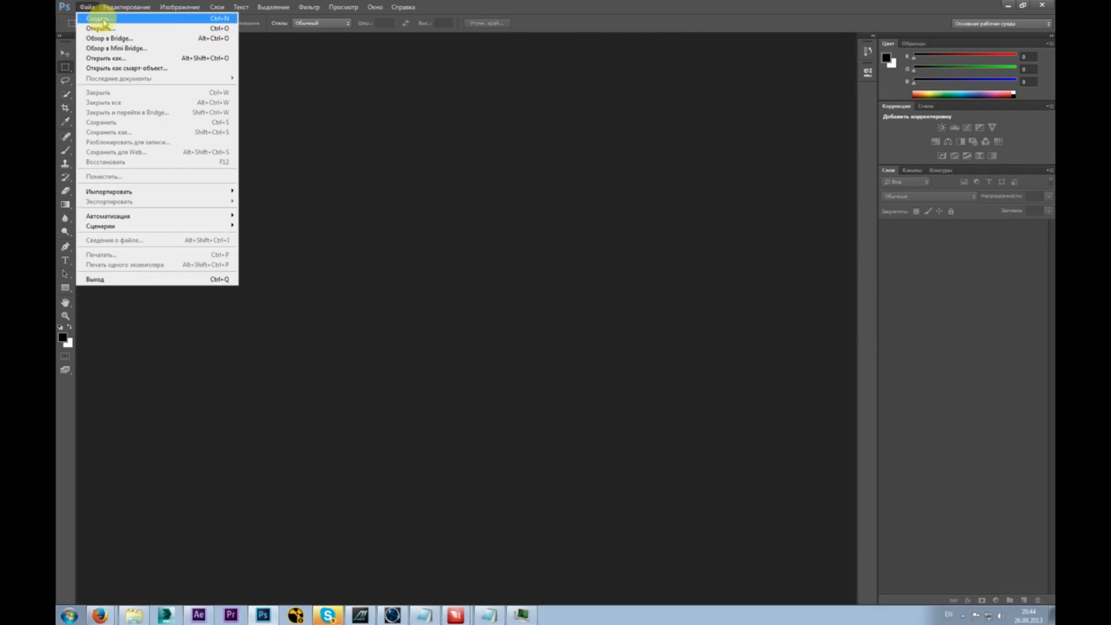
{"action": "left_click", "coordinate": [97, 20]}
{"action": "left_click", "coordinate": [495, 182]}
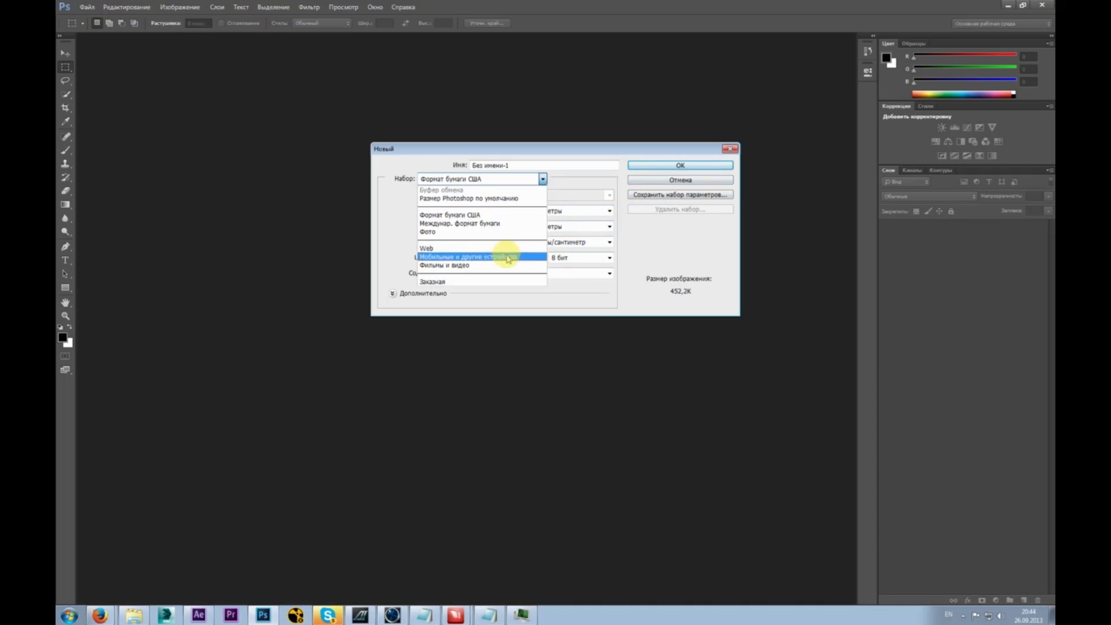
- Create a new A4 document from the international paper preset at 210 × 297 mm and 300 pixels/inch
{"action": "left_click", "coordinate": [489, 225]}
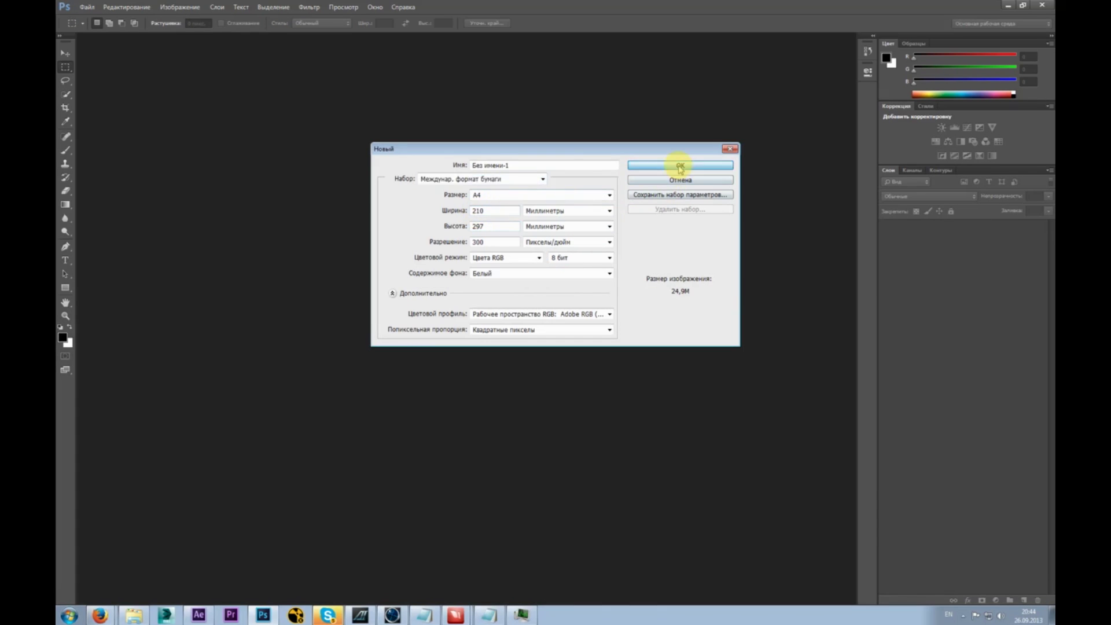
{"action": "left_click", "coordinate": [674, 168]}
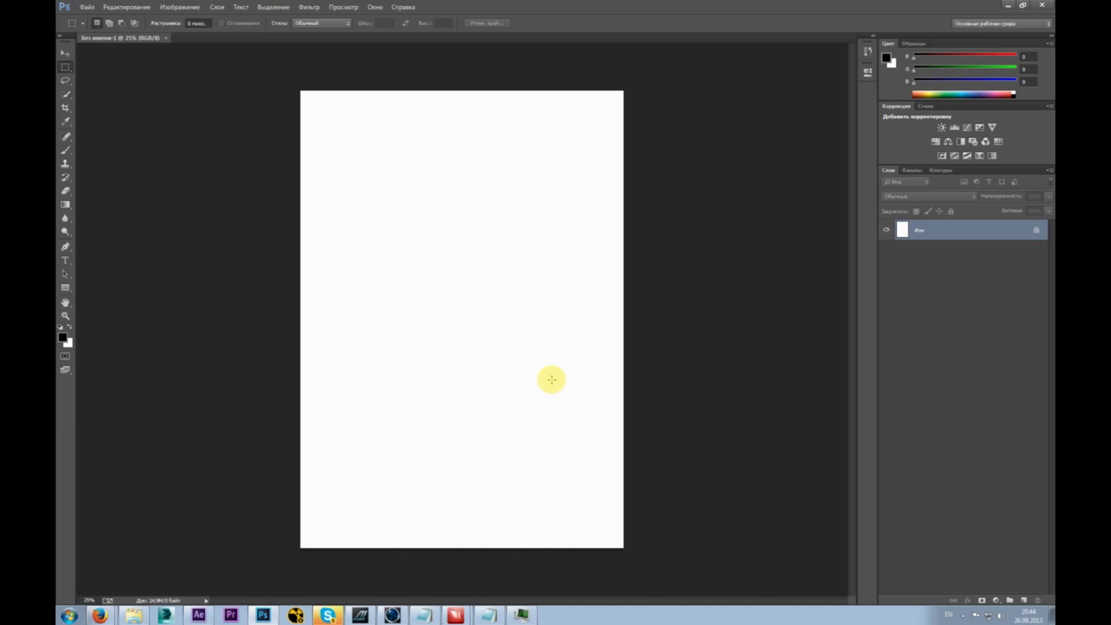
{"action": "left_click", "coordinate": [65, 52]}
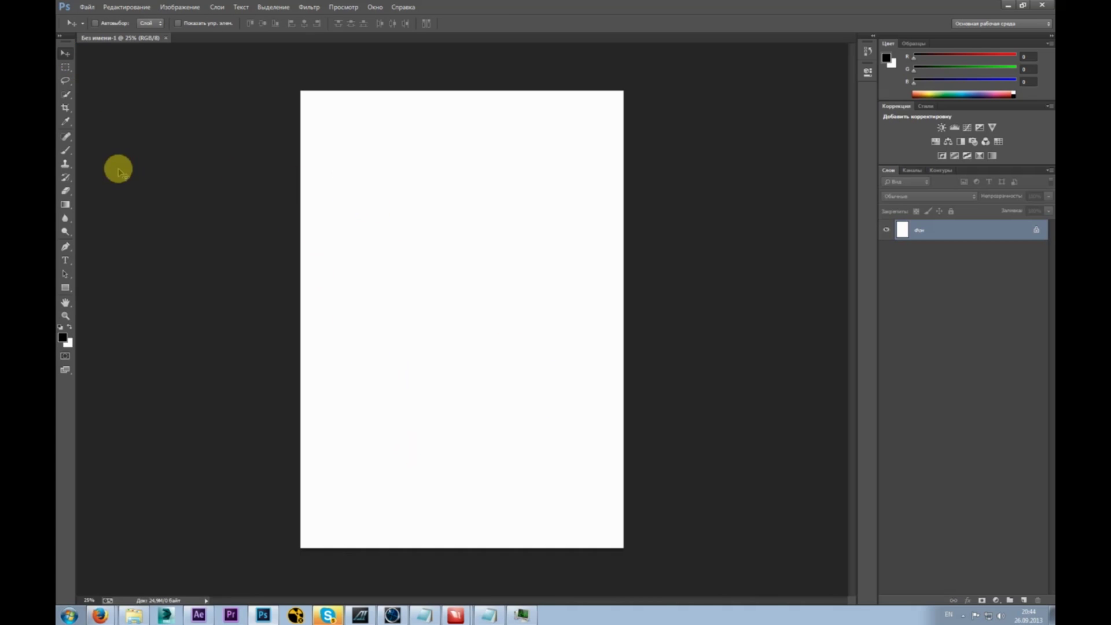
{"action": "left_click", "coordinate": [66, 248]}
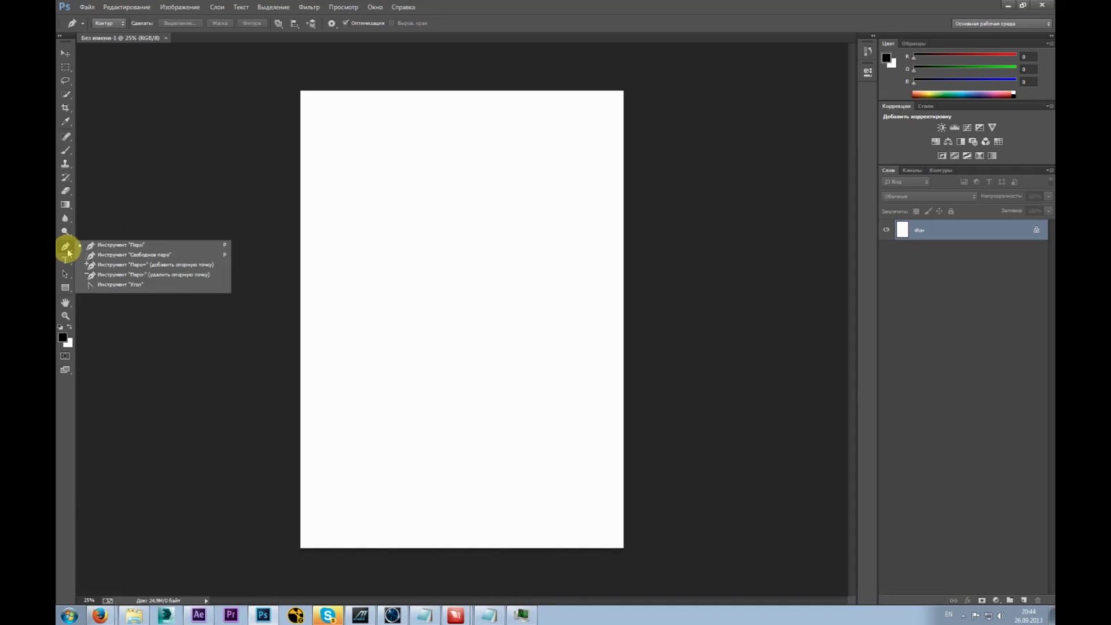
{"action": "left_click", "coordinate": [94, 284]}
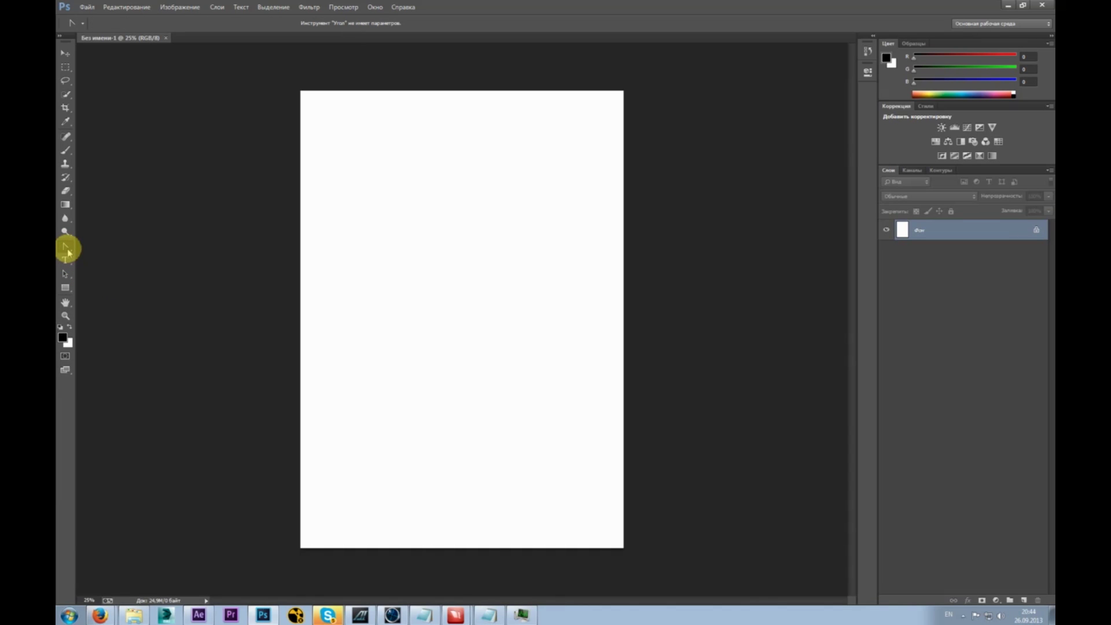
{"action": "left_click", "coordinate": [67, 249]}
{"action": "left_click", "coordinate": [92, 244]}
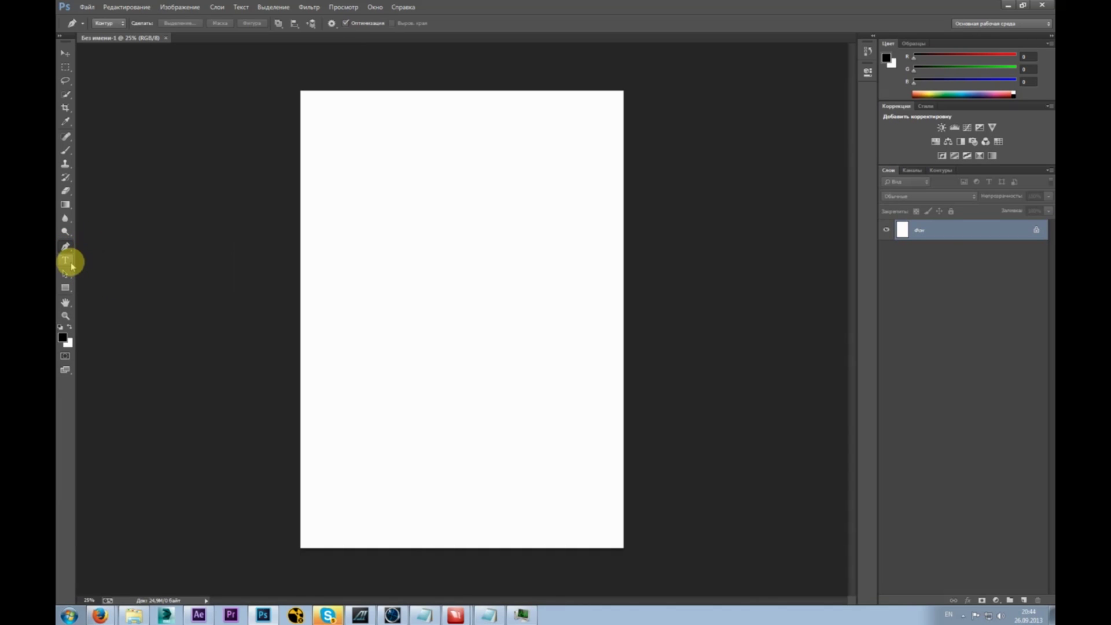
- Replace the Custom Shape tool's current shapes with the complete library of all shape sets and enlarge the shape picker
{"action": "left_click", "coordinate": [65, 288]}
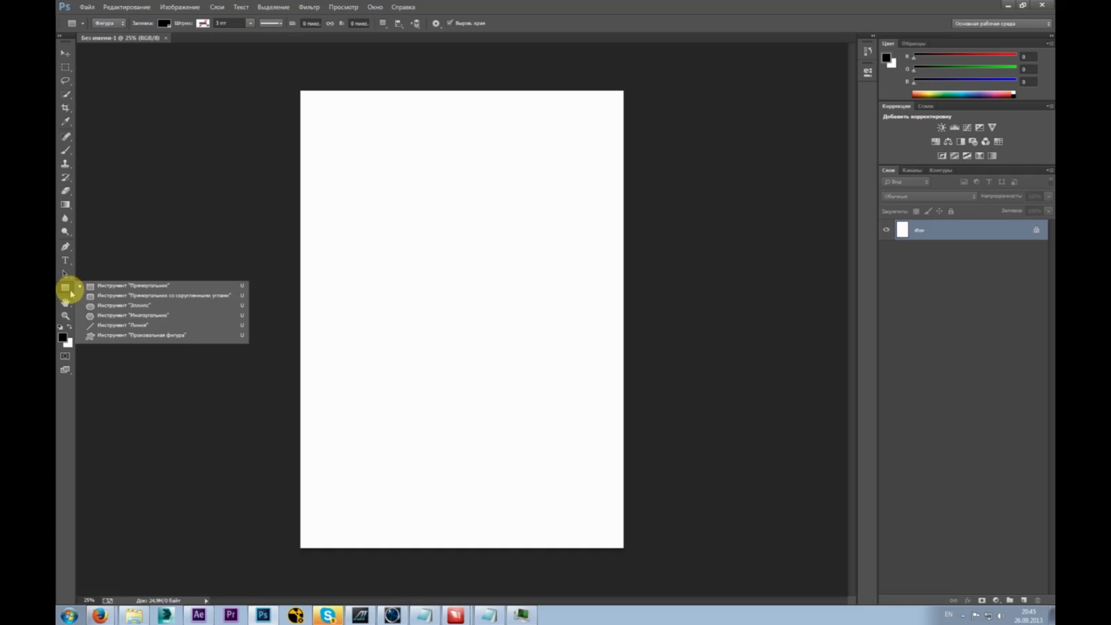
{"action": "left_click", "coordinate": [123, 337]}
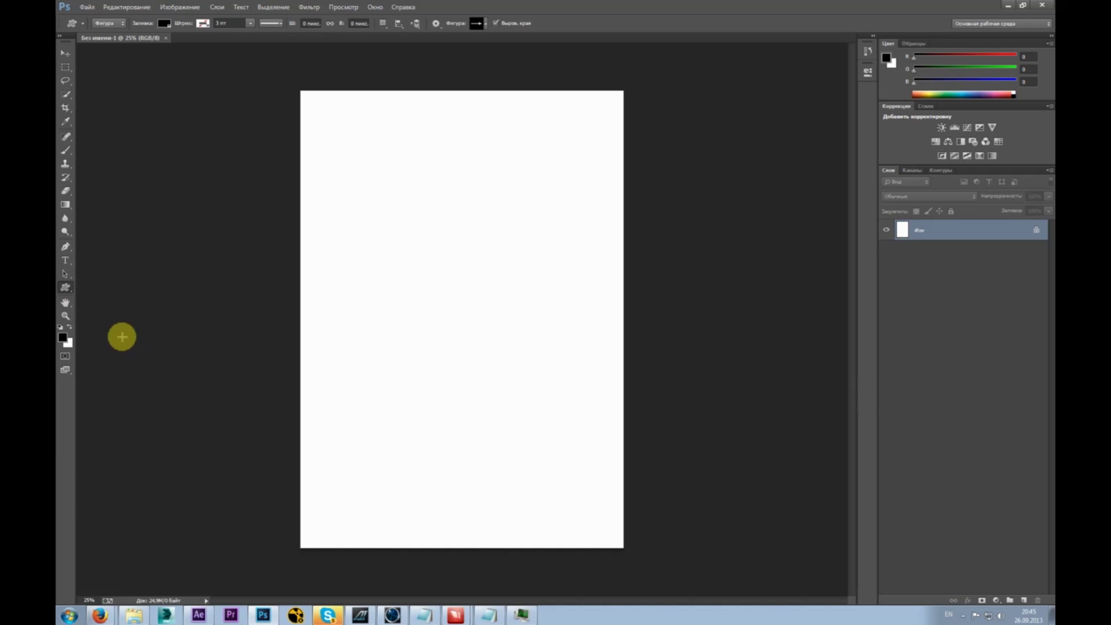
{"action": "left_click", "coordinate": [485, 24]}
{"action": "left_click", "coordinate": [535, 41]}
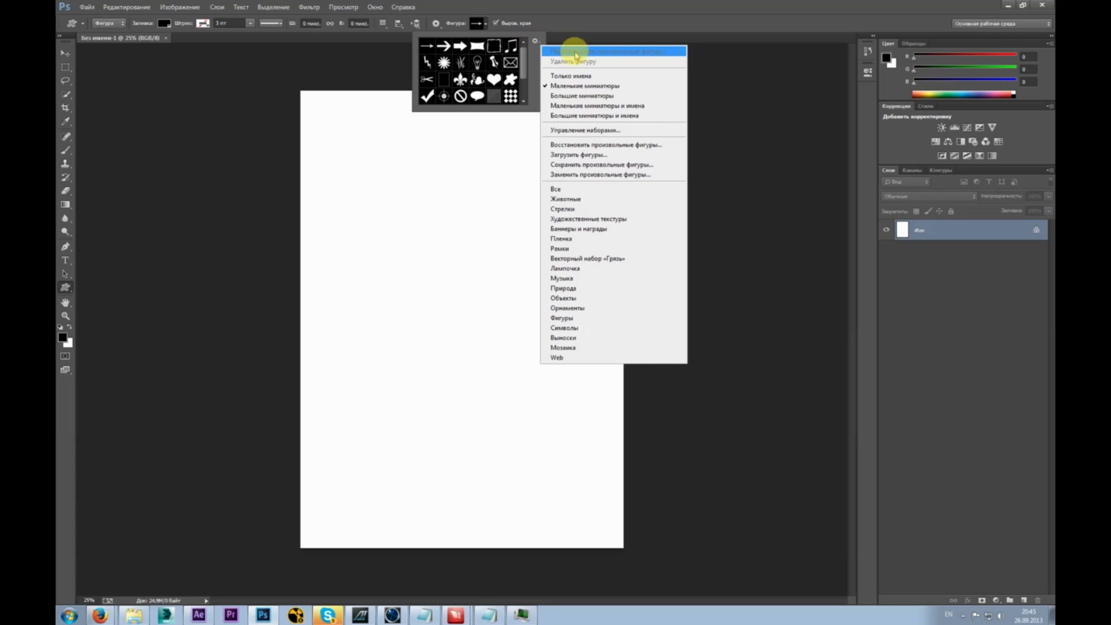
{"action": "left_click", "coordinate": [564, 189]}
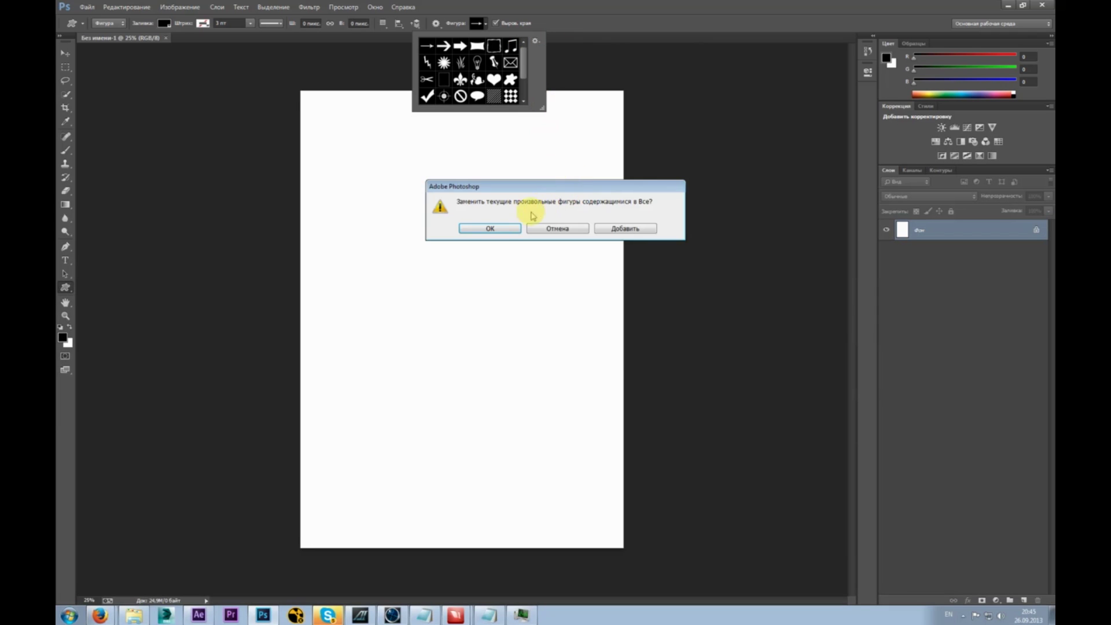
{"action": "left_click", "coordinate": [501, 227]}
{"action": "left_click_drag", "start_coordinate": [542, 109], "coordinate": [680, 403]}
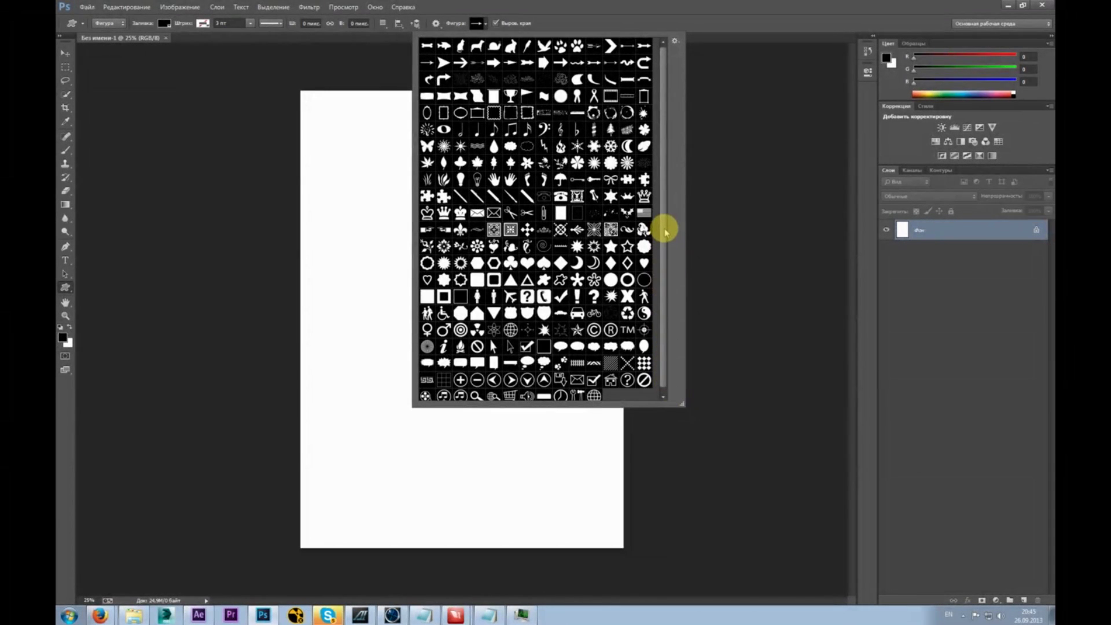
- Place the shopping cart custom shape near the page centre at 500 × 500 px
{"action": "left_click_drag", "start_coordinate": [664, 229], "coordinate": [665, 272]}
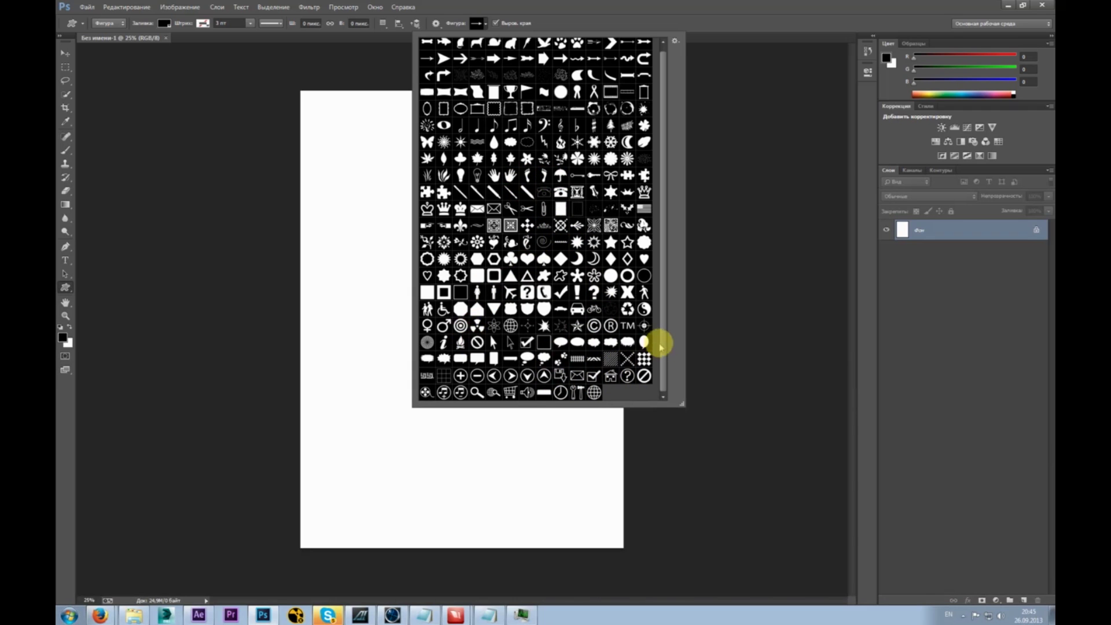
{"action": "double_click", "coordinate": [509, 392]}
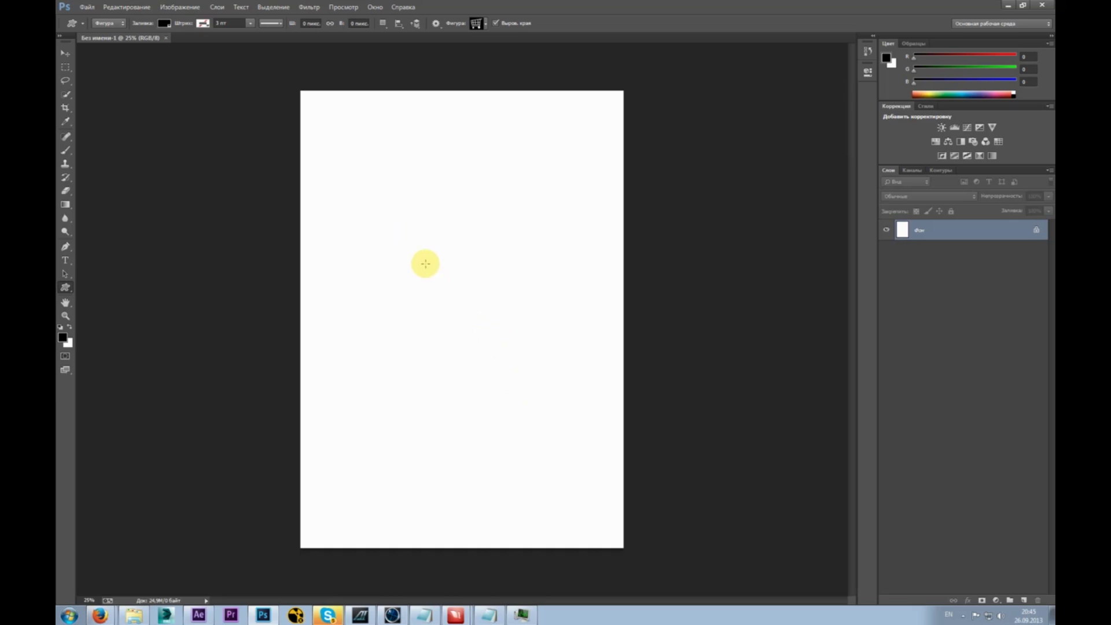
{"action": "left_click", "coordinate": [439, 283]}
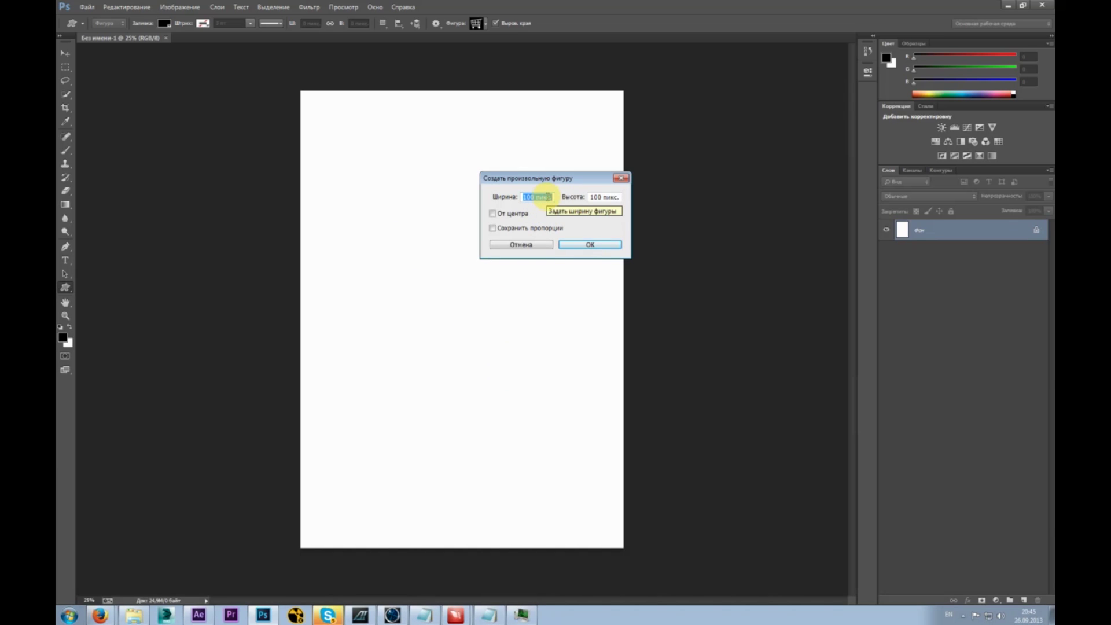
{"action": "type", "text": "500"}
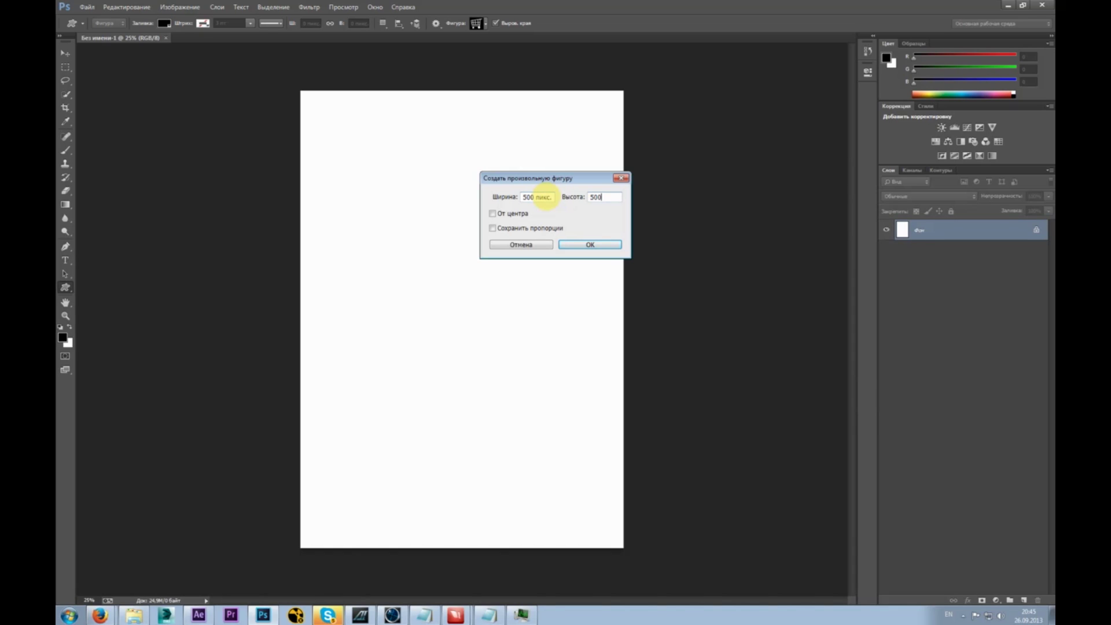
{"action": "key", "text": "Return"}
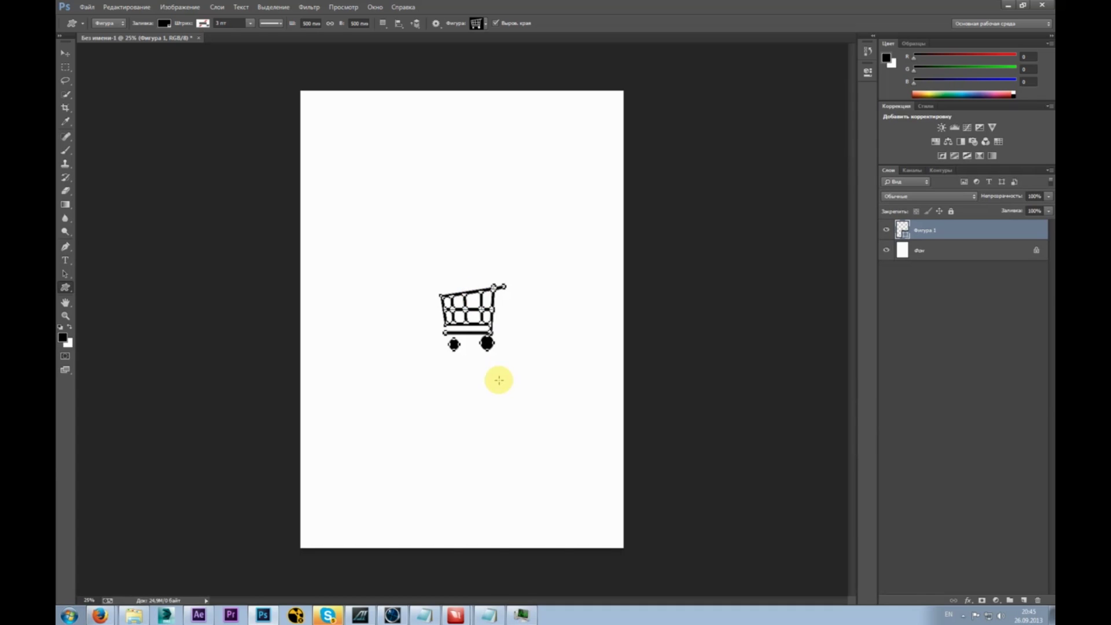
- Switch to After Effects, accept the open Element scene setup, and delete the Dark Gray Solid 1 layer
{"action": "left_click", "coordinate": [199, 615]}
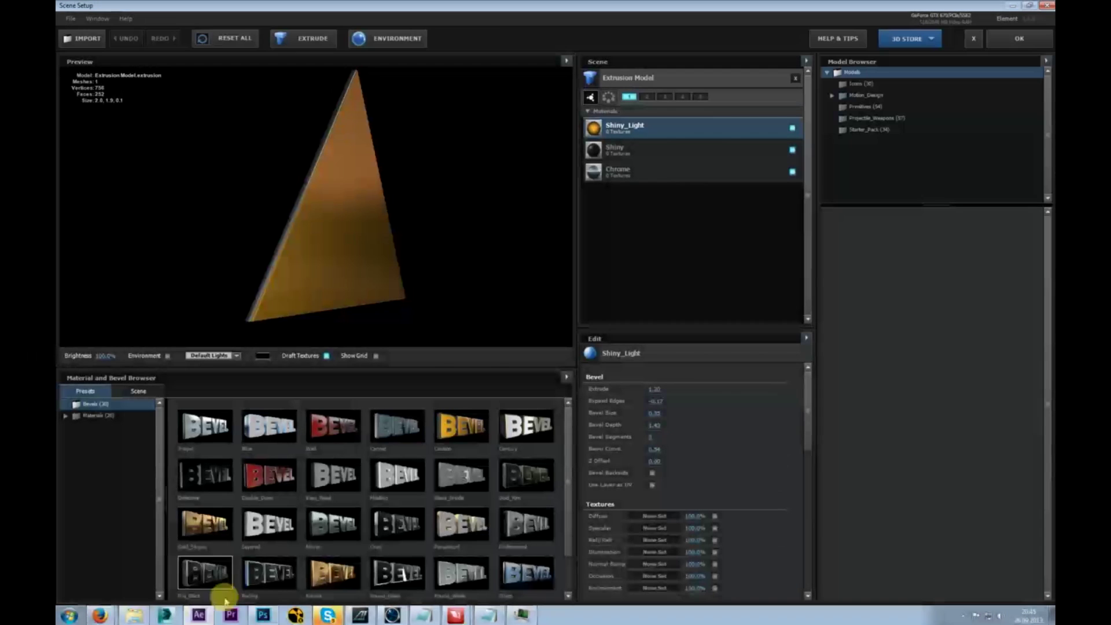
{"action": "left_click", "coordinate": [1020, 39]}
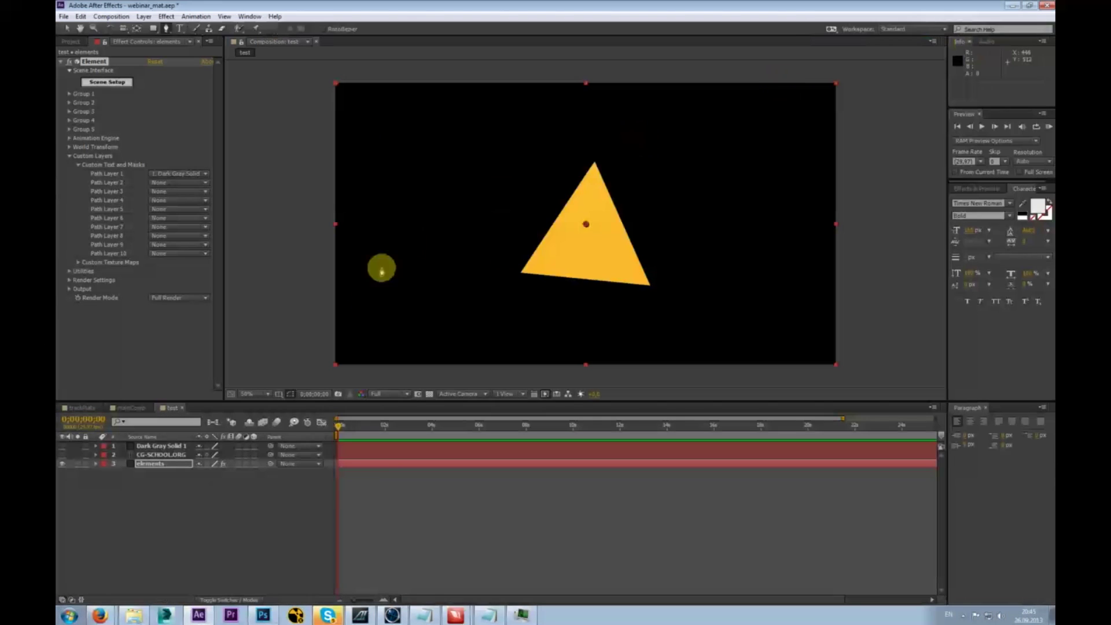
{"action": "left_click", "coordinate": [152, 465]}
{"action": "left_click", "coordinate": [151, 446]}
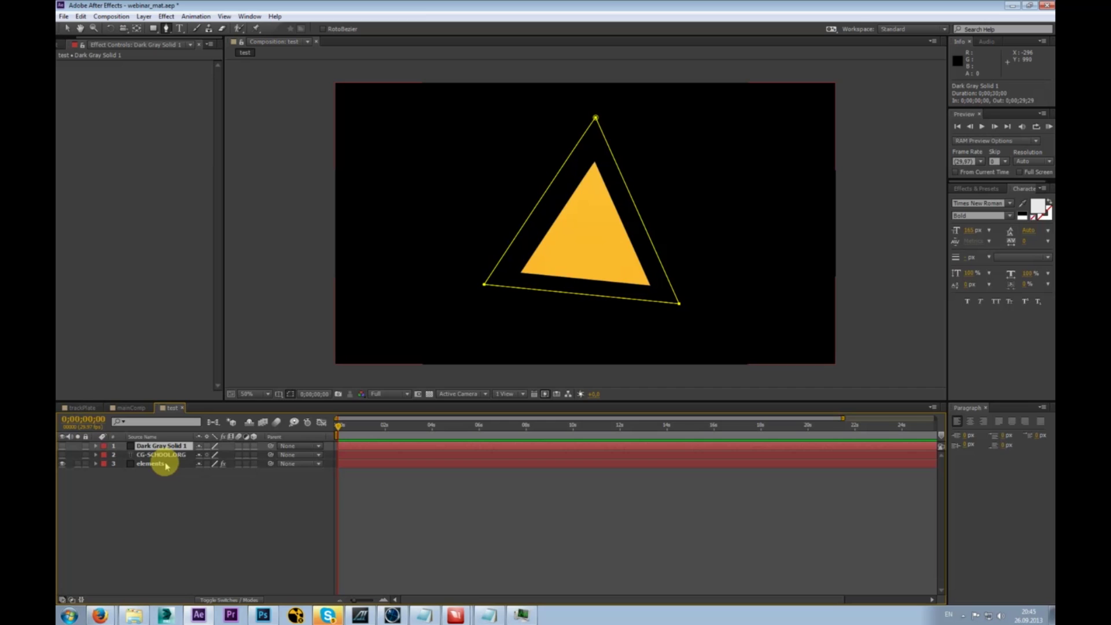
{"action": "key", "text": "Delete"}
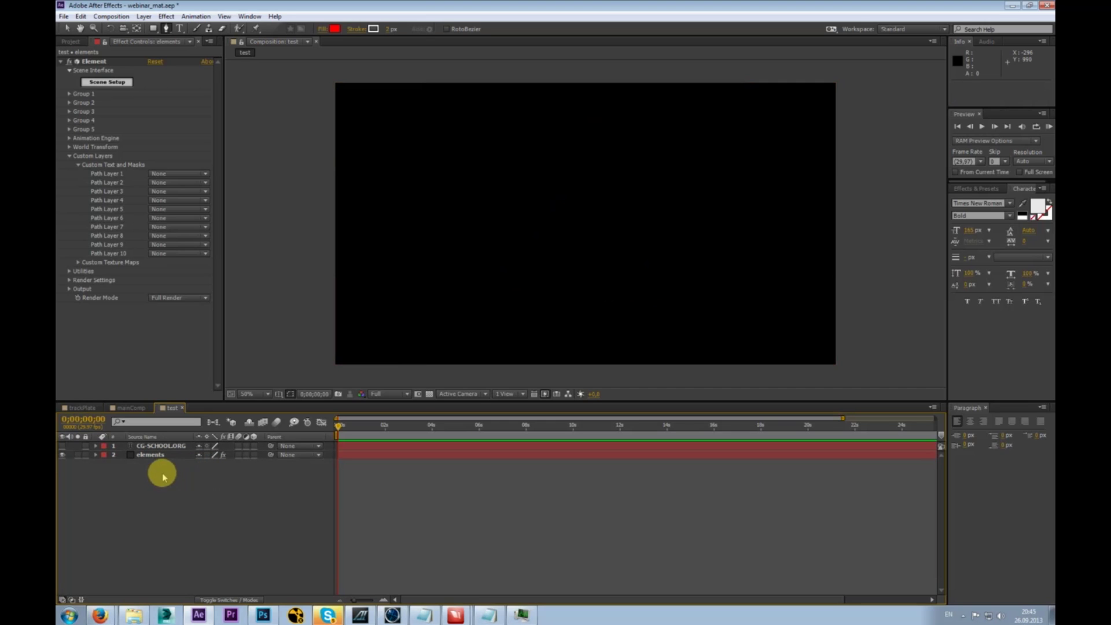
- Add a new dark gray solid layer to the test composition
{"action": "right_click", "coordinate": [162, 474]}
{"action": "mouse_move", "coordinate": [272, 480]}
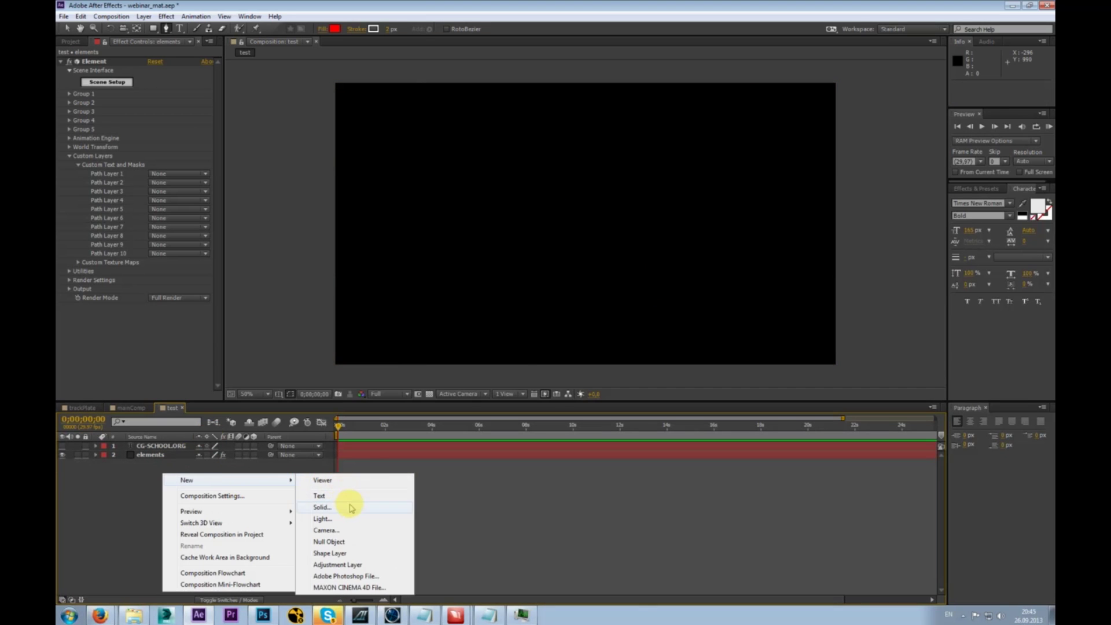
{"action": "left_click", "coordinate": [351, 507]}
{"action": "left_click", "coordinate": [588, 397]}
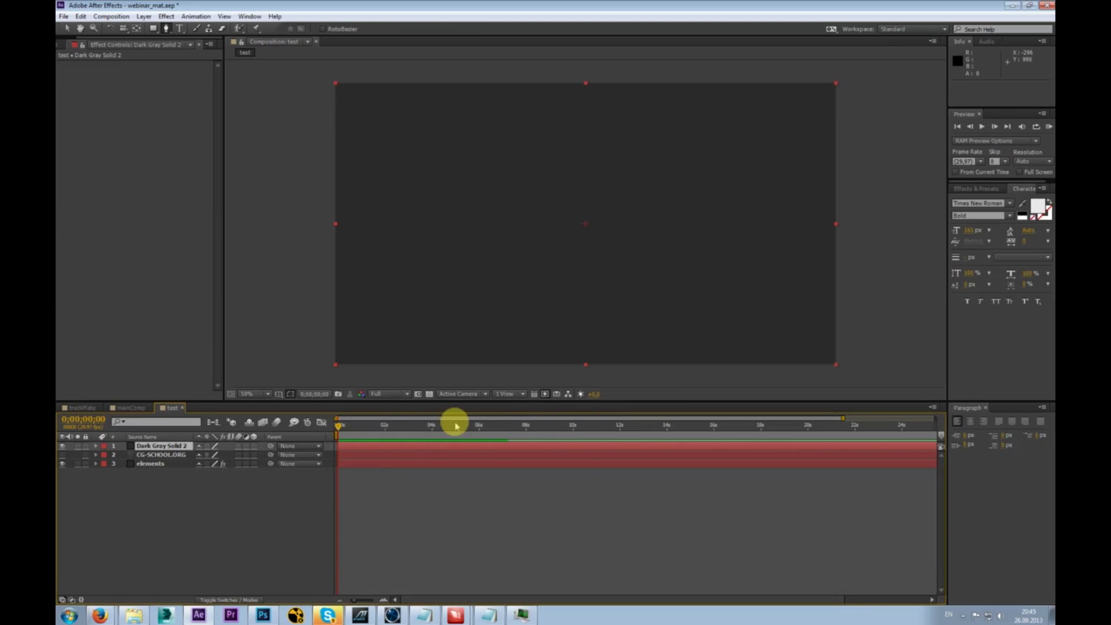
- Start a Pen tool mask on the new solid and paste the shopping cart path from Photoshop into it
{"action": "left_click", "coordinate": [154, 30]}
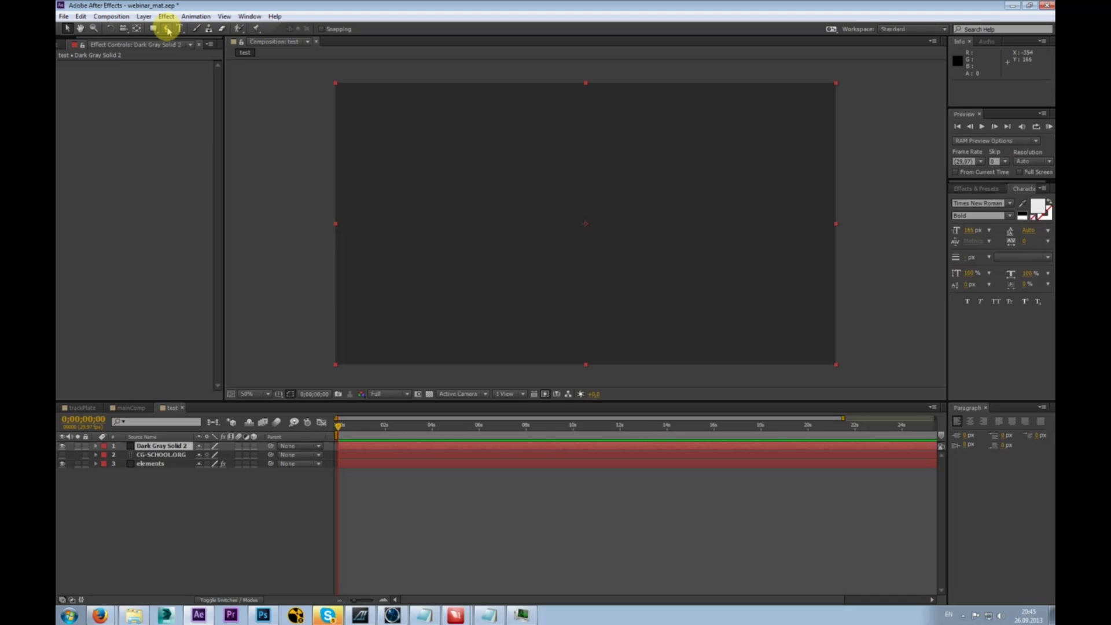
{"action": "left_click", "coordinate": [167, 31]}
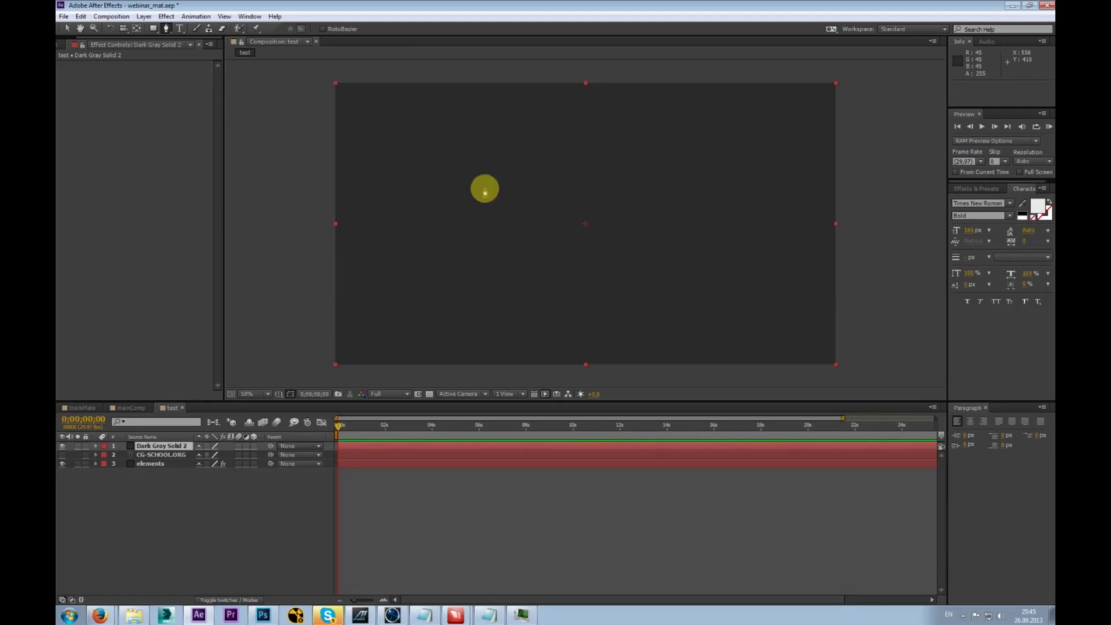
{"action": "left_click", "coordinate": [554, 163]}
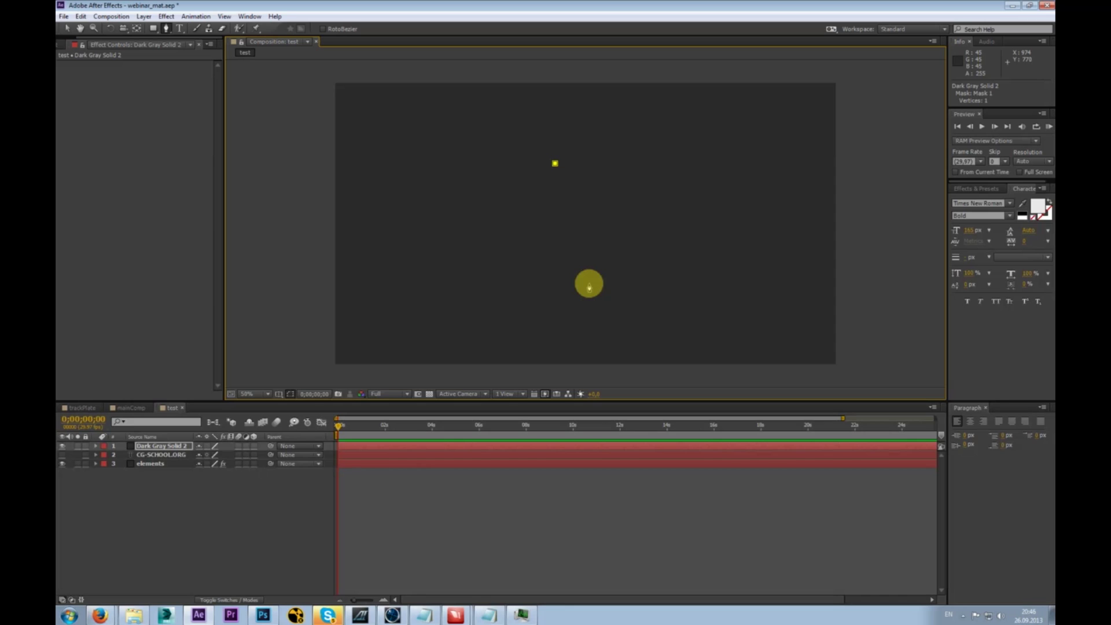
{"action": "left_click", "coordinate": [589, 286]}
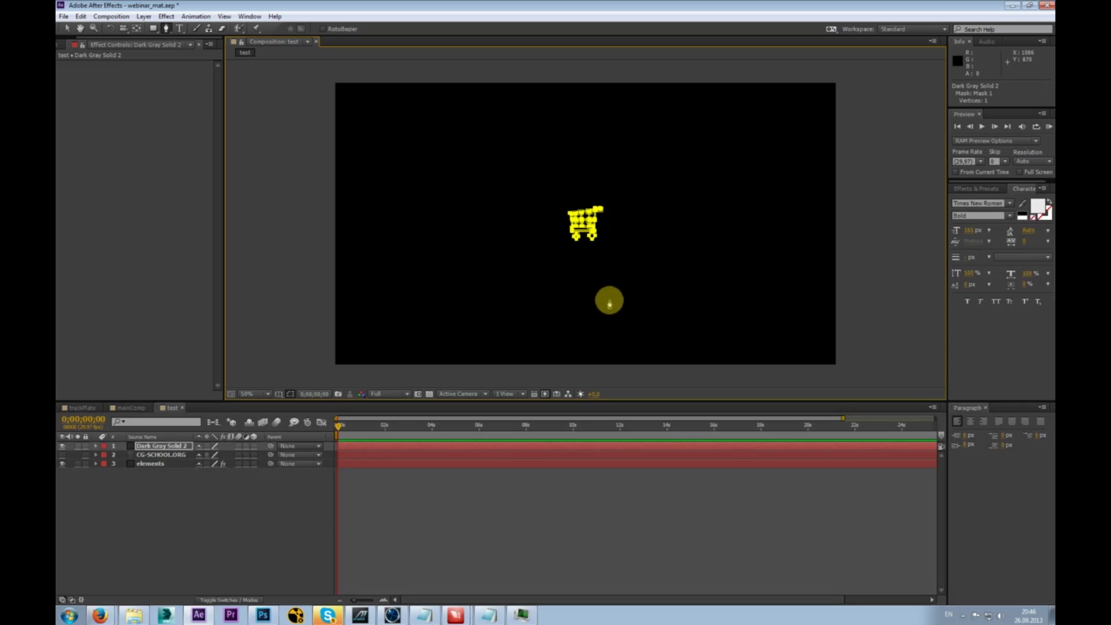
{"action": "left_click", "coordinate": [160, 447]}
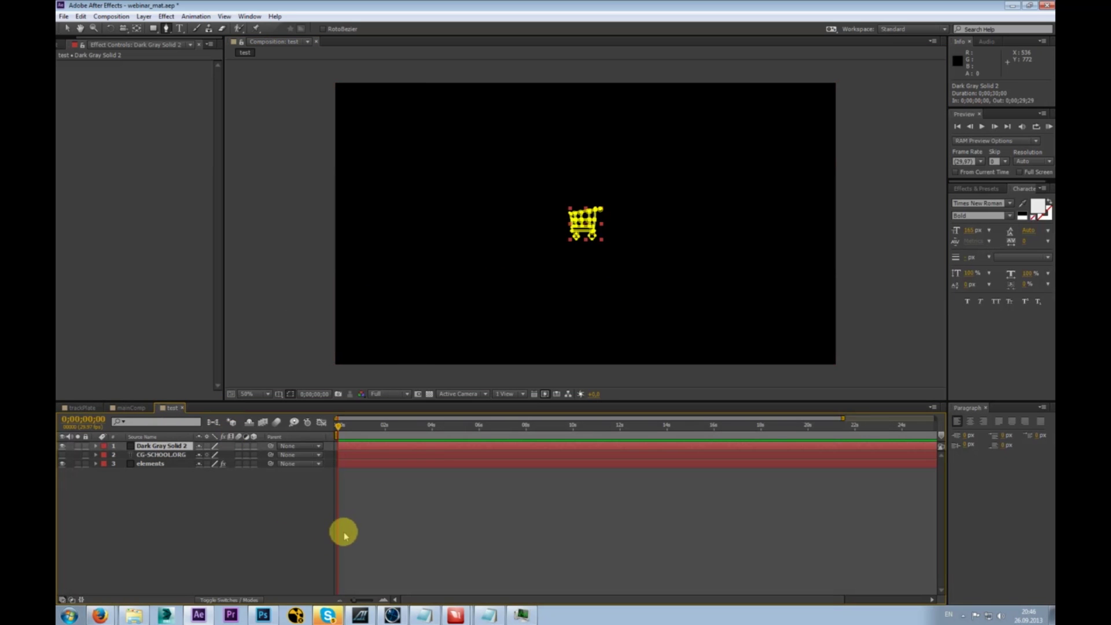
{"action": "left_click", "coordinate": [263, 616]}
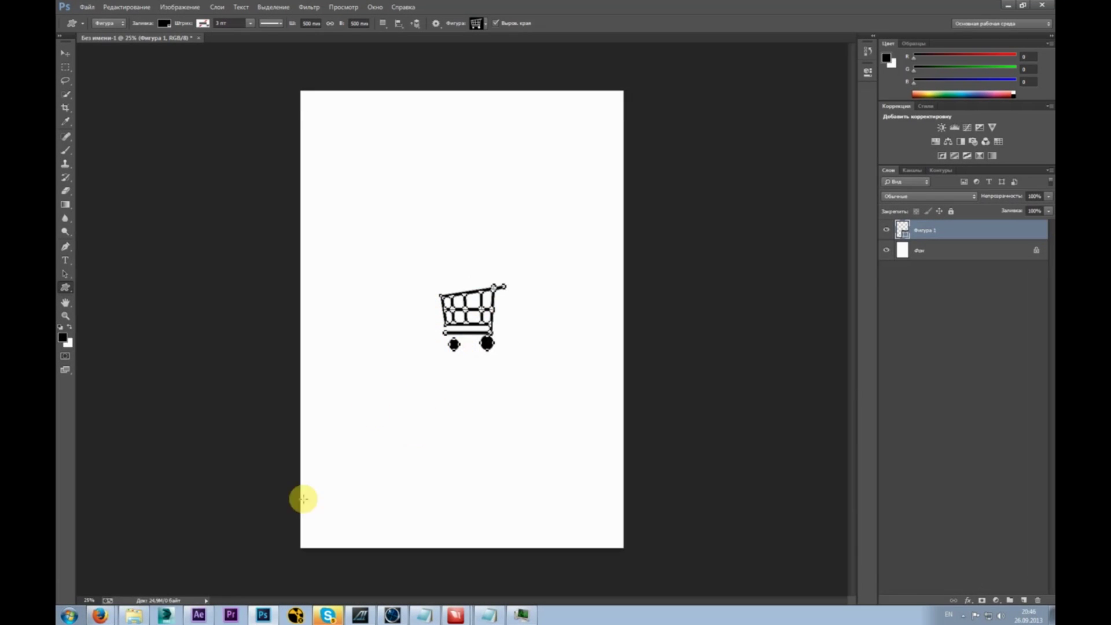
{"action": "left_click", "coordinate": [198, 615]}
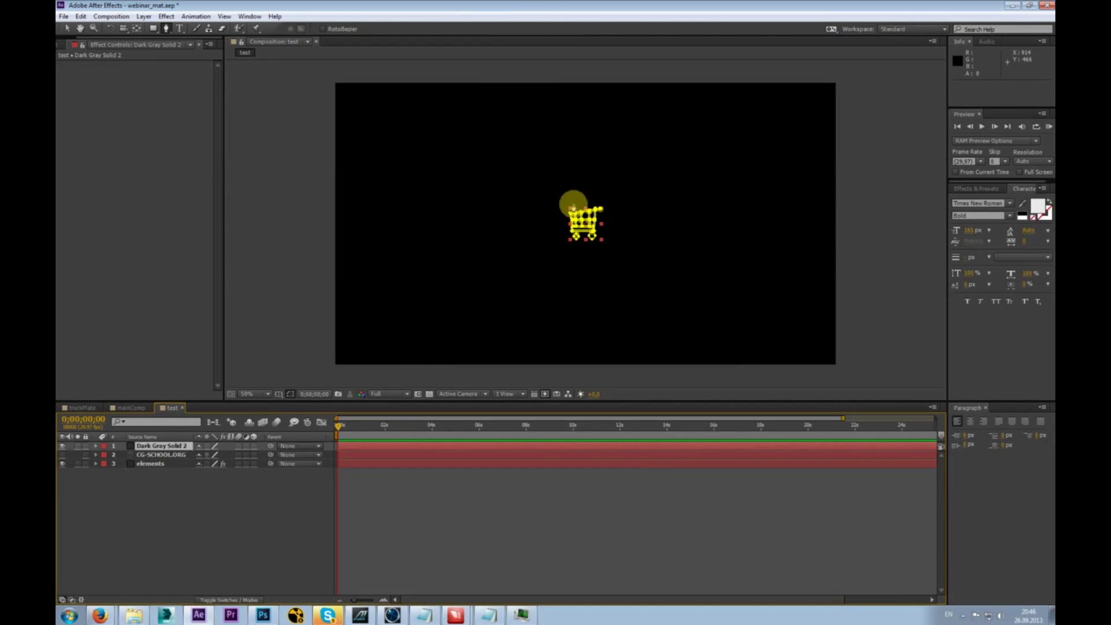
- Hide the Dark Gray Solid 2 layer and assign it as Path Layer 1 in the Element effect on the elements layer
{"action": "scroll", "coordinate": [573, 203], "scroll_direction": "up", "scroll_amount": 3}
{"action": "scroll", "coordinate": [573, 204], "scroll_direction": "down", "scroll_amount": 1}
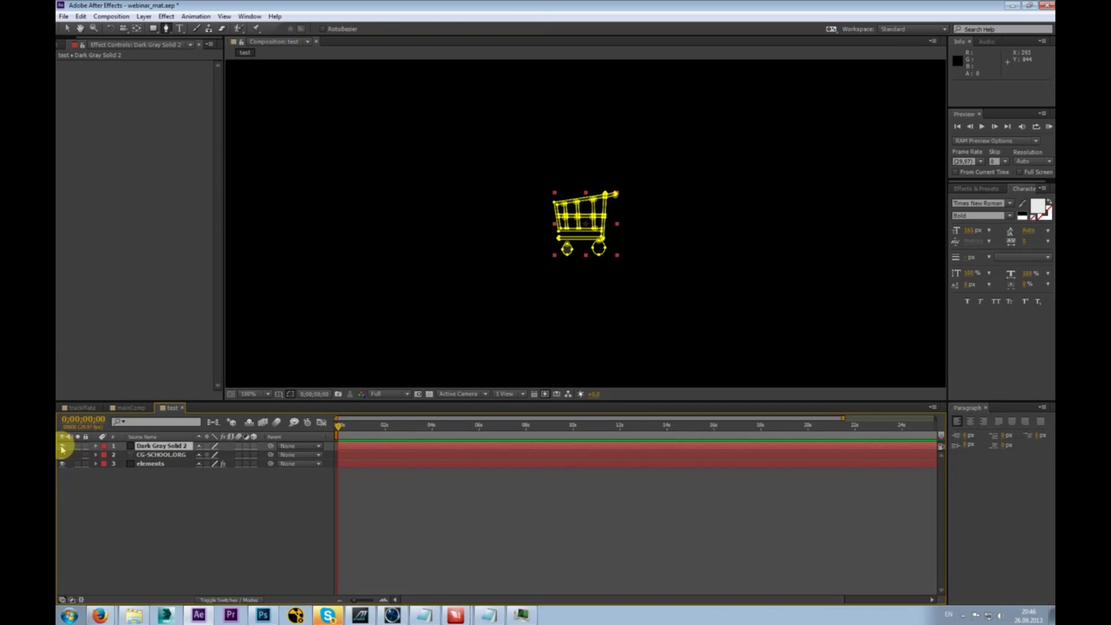
{"action": "left_click", "coordinate": [64, 448]}
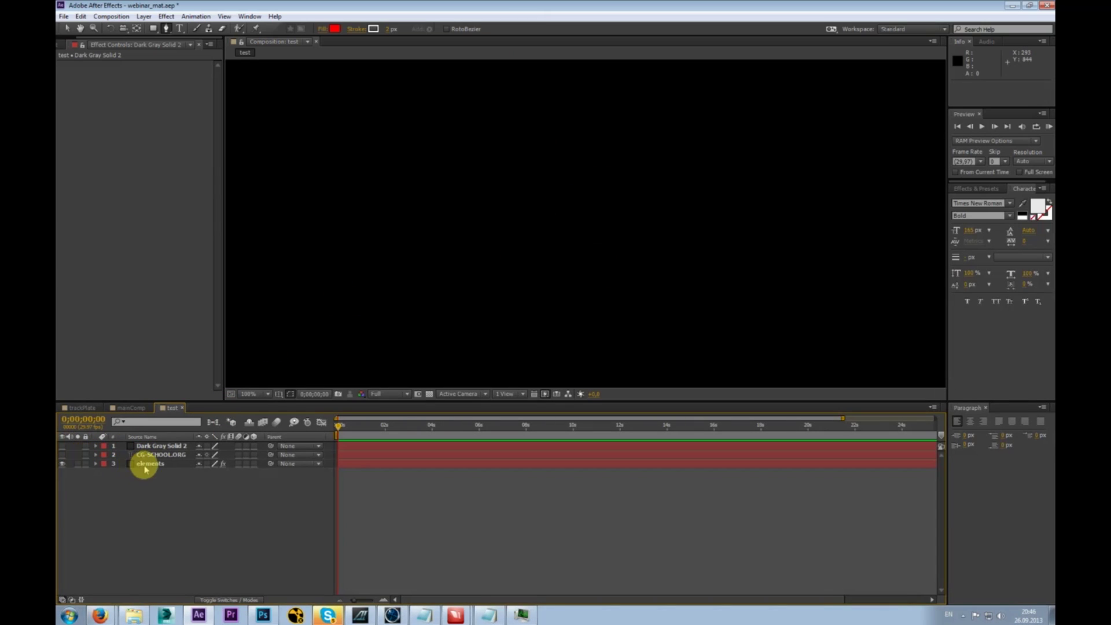
{"action": "left_click", "coordinate": [146, 463]}
{"action": "left_click", "coordinate": [175, 172]}
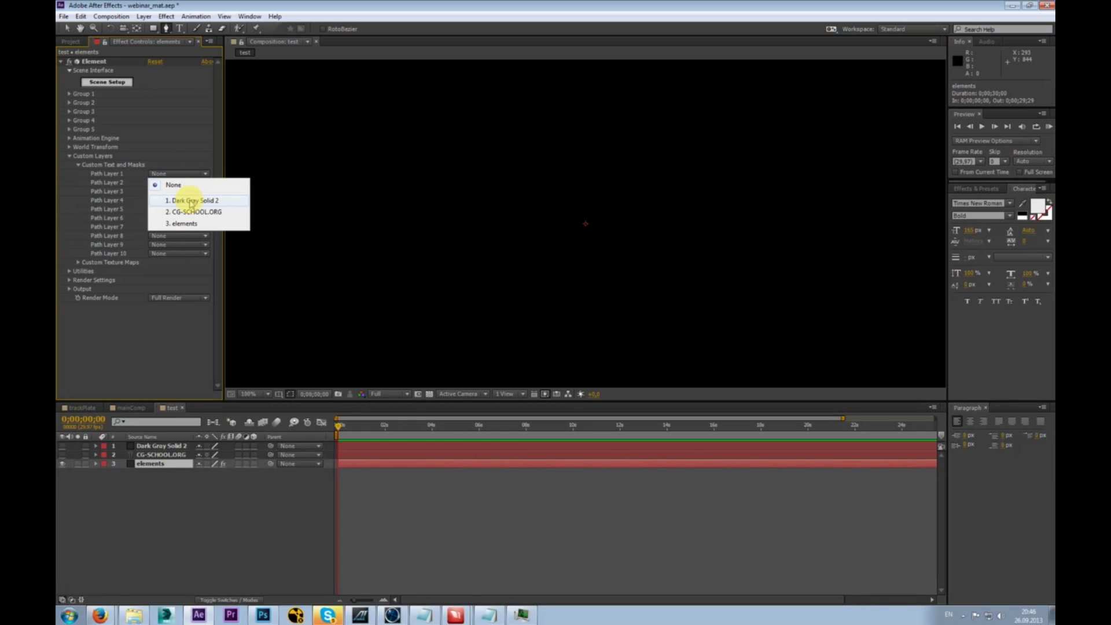
{"action": "left_click", "coordinate": [191, 201]}
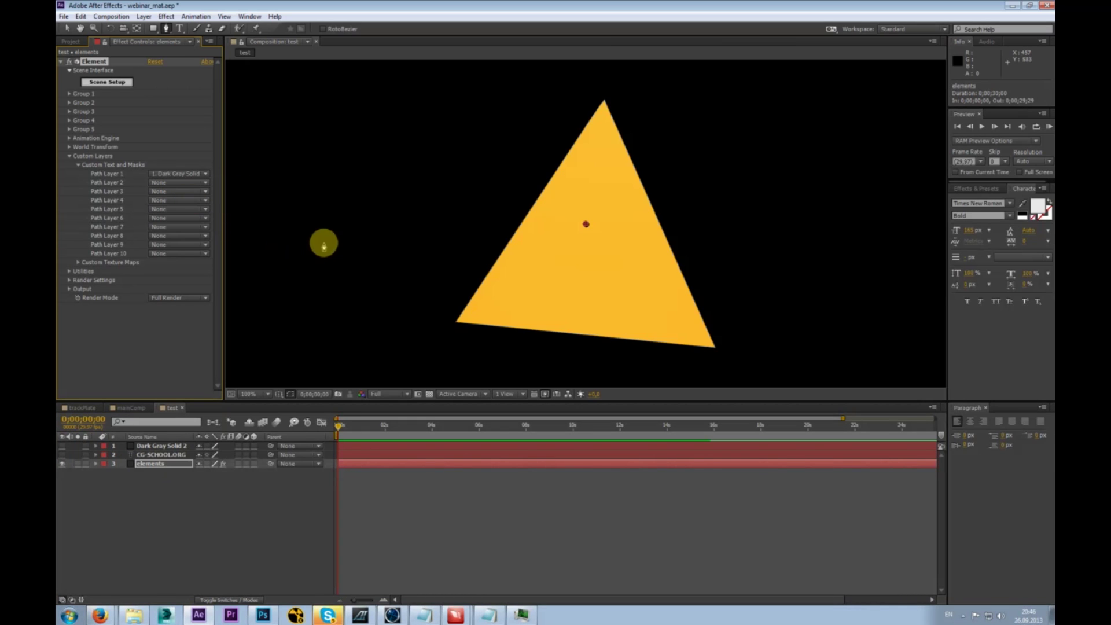
- Open the Scene Setup of the Element effect on the elements layer
{"action": "left_click", "coordinate": [162, 446]}
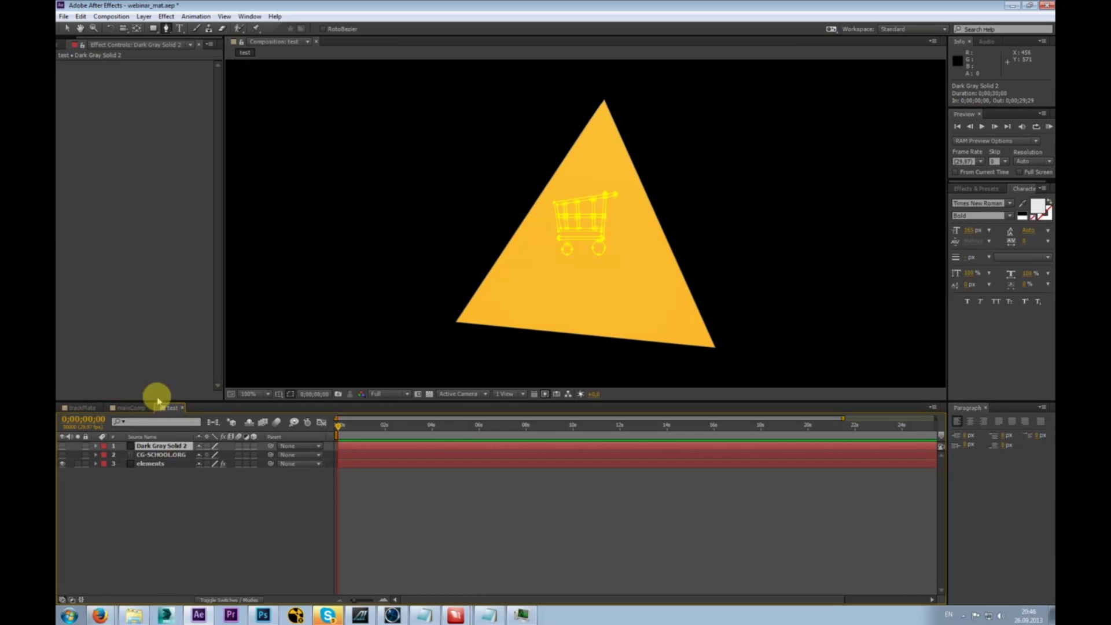
{"action": "left_click", "coordinate": [147, 464]}
{"action": "left_click", "coordinate": [109, 82]}
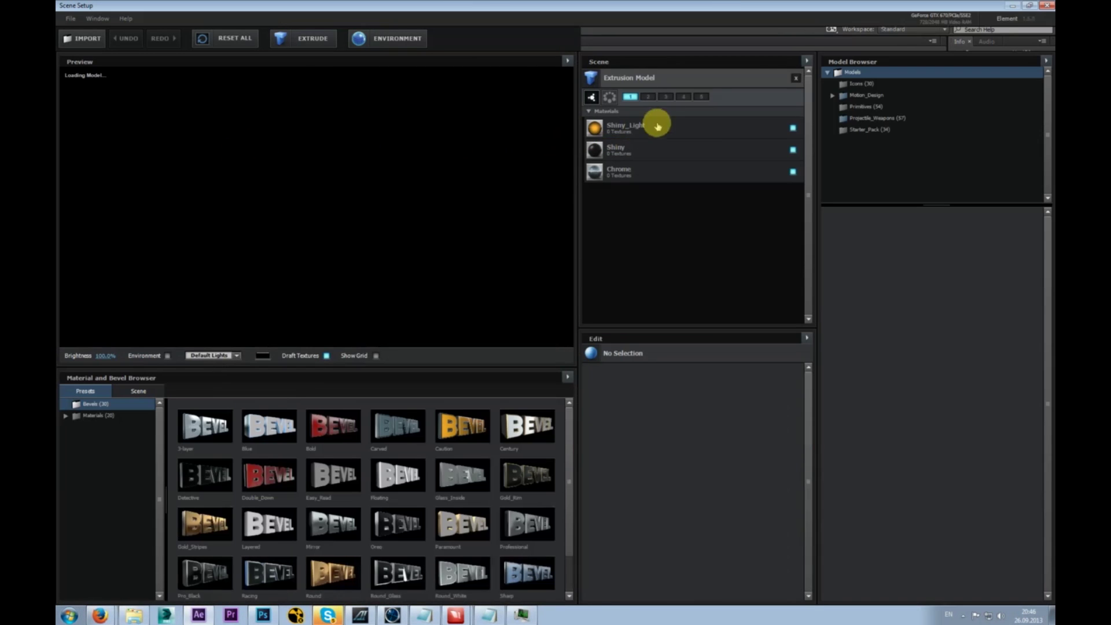
- Apply the Chrome preset material to the shopping cart extrusion model and confirm the scene setup
{"action": "left_click", "coordinate": [657, 125]}
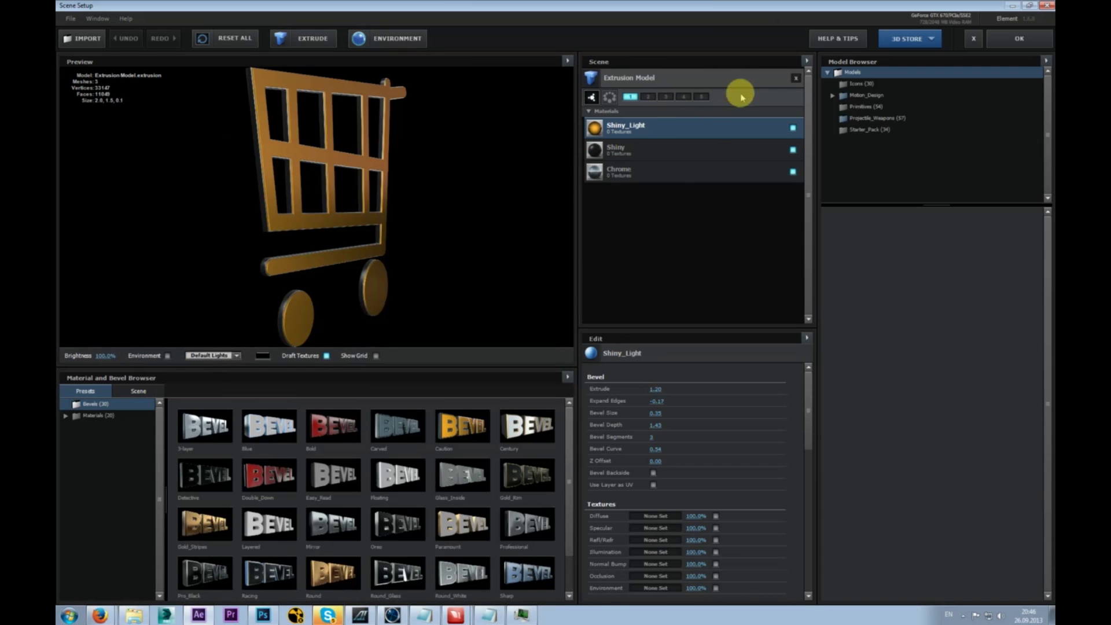
{"action": "left_click_drag", "start_coordinate": [359, 196], "coordinate": [285, 211]}
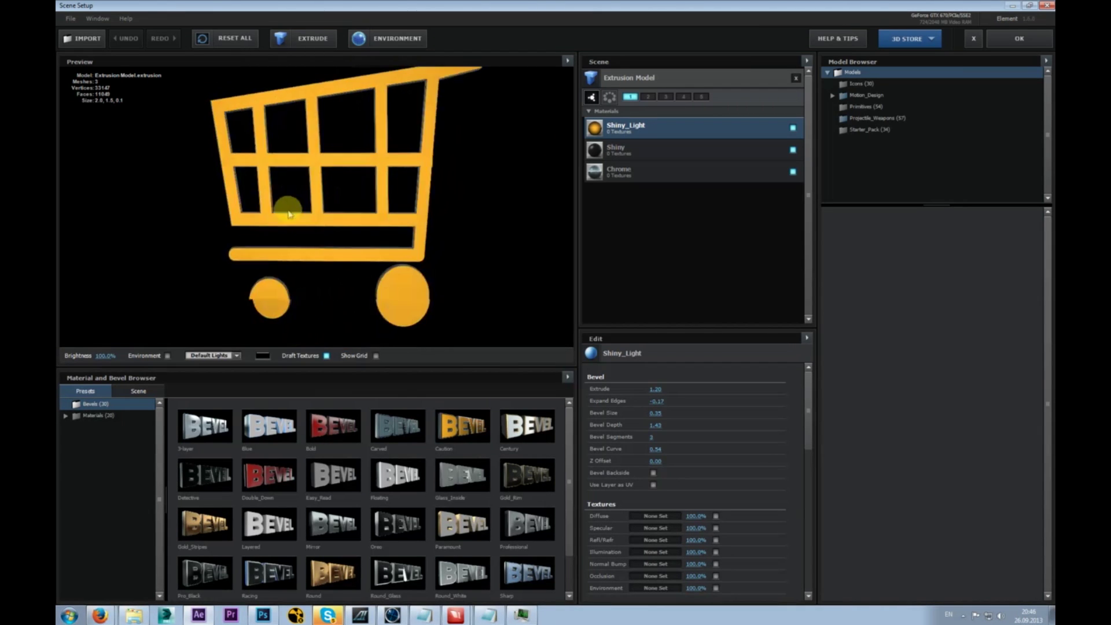
{"action": "left_click", "coordinate": [70, 421]}
{"action": "left_click_drag", "start_coordinate": [229, 425], "coordinate": [346, 217]}
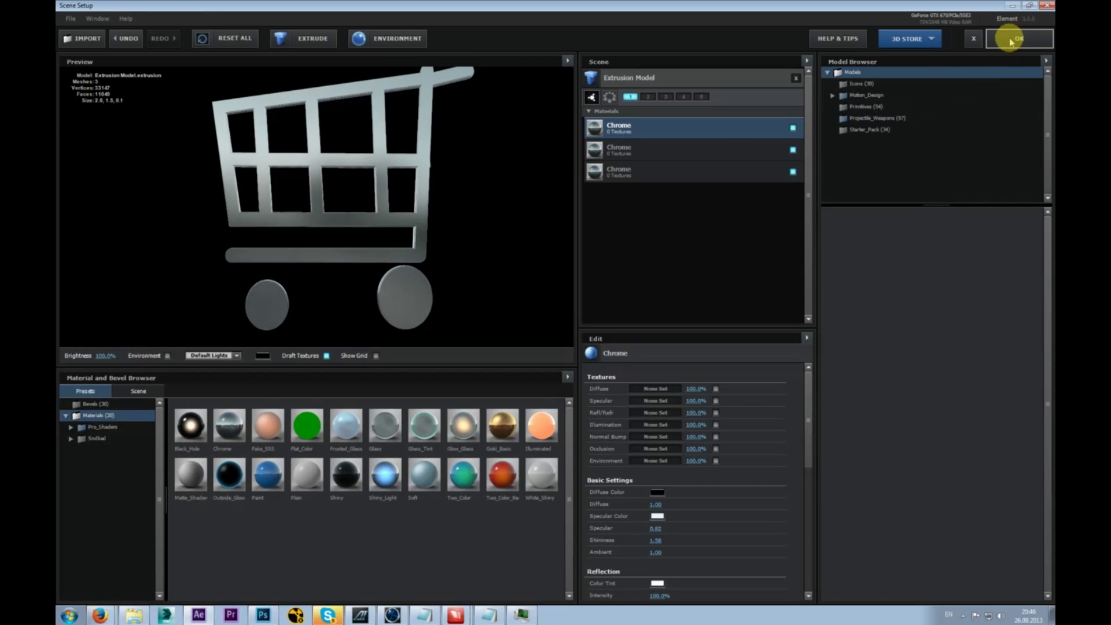
{"action": "left_click", "coordinate": [1009, 36]}
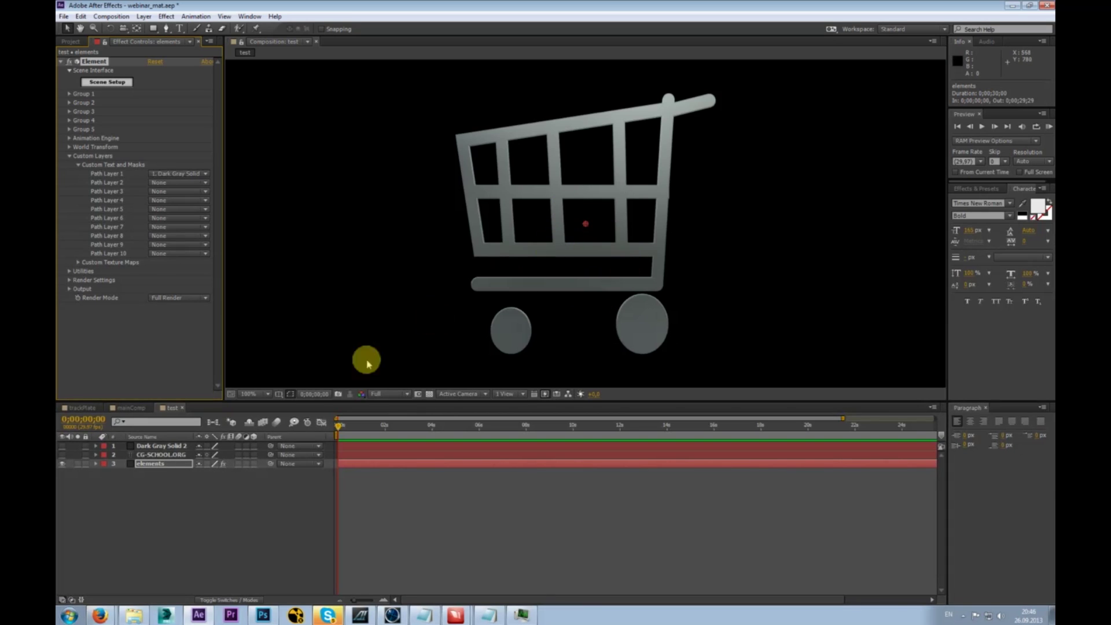
- Reopen Scene Setup for the elements layer and browse Motion_Design model categories such as Abstract_Sweeps, Arrow_Signs and Cloth
{"action": "left_click", "coordinate": [171, 466]}
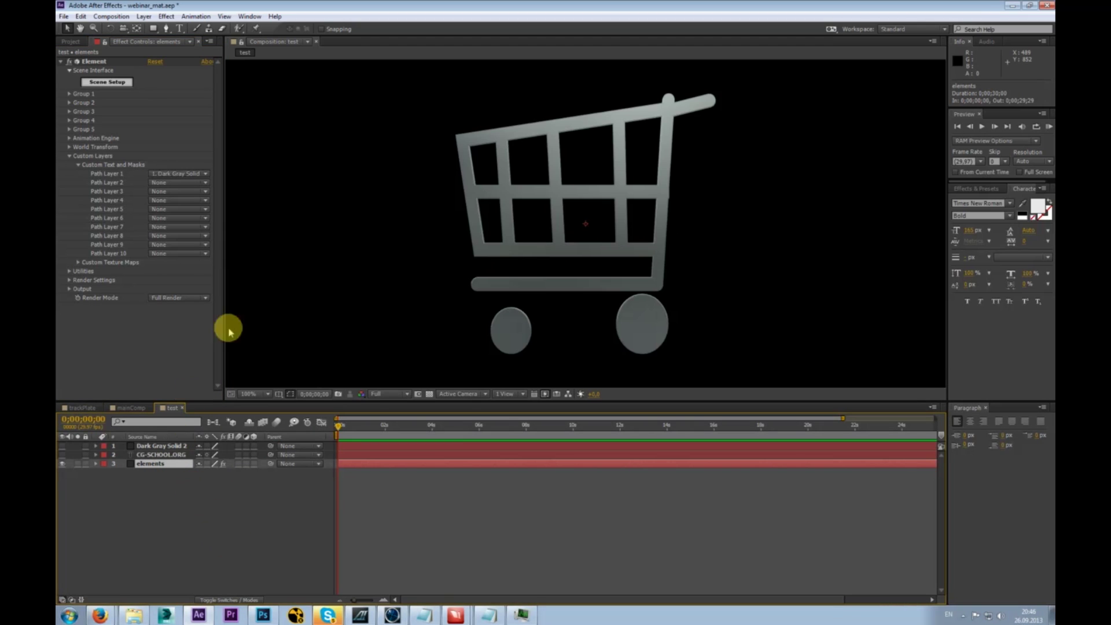
{"action": "left_click", "coordinate": [94, 82]}
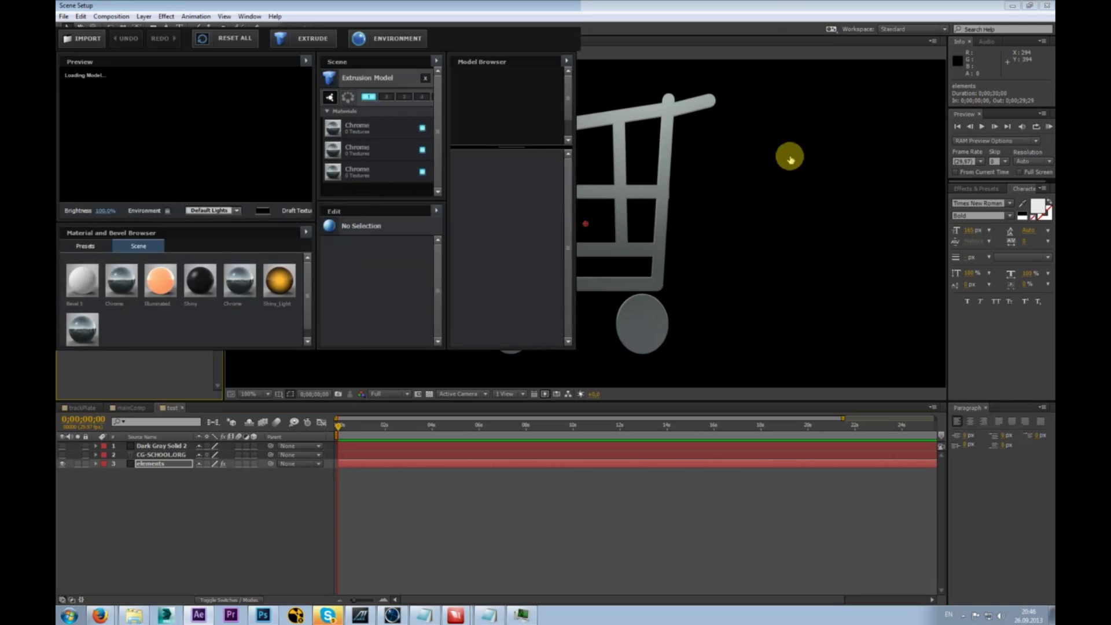
{"action": "left_click", "coordinate": [833, 94]}
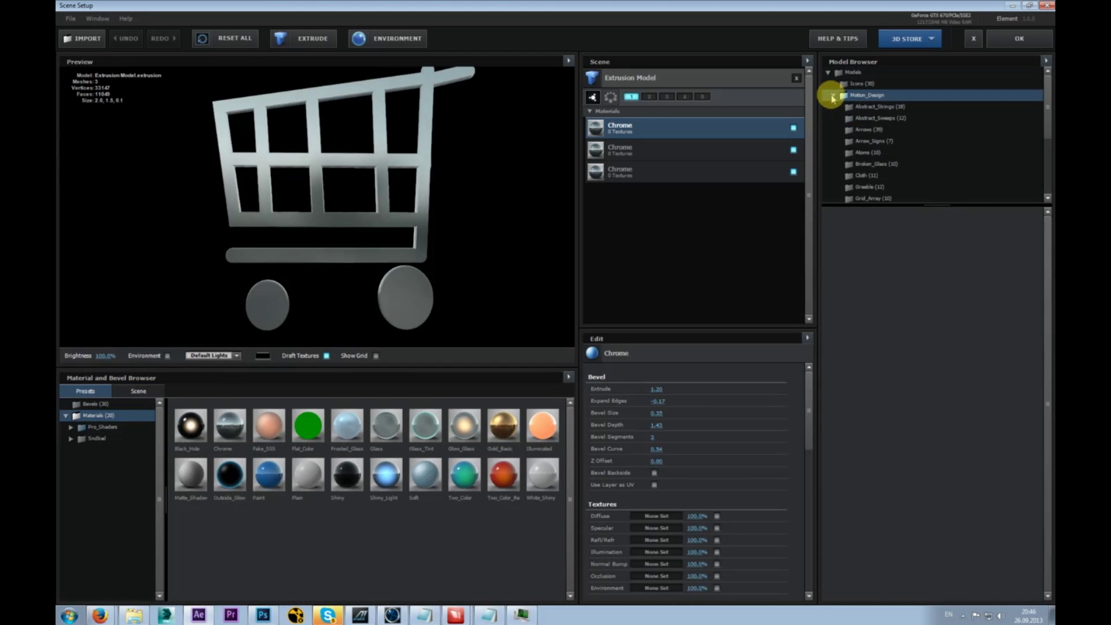
{"action": "left_click", "coordinate": [865, 107]}
{"action": "left_click", "coordinate": [873, 118]}
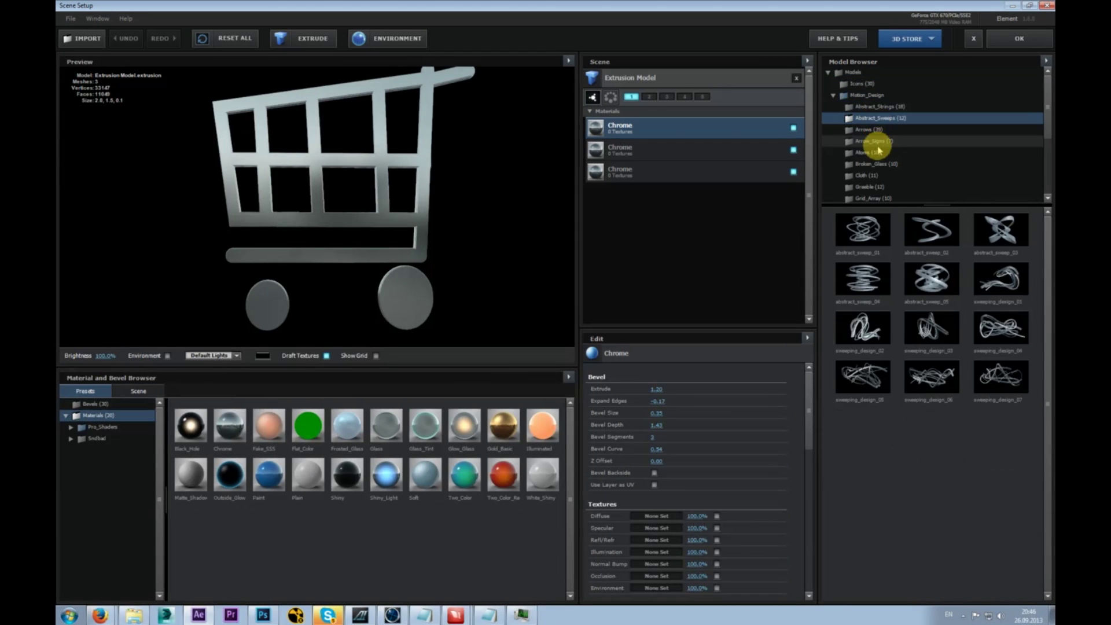
{"action": "left_click", "coordinate": [874, 141]}
{"action": "scroll", "coordinate": [882, 156], "scroll_direction": "down", "scroll_amount": 3}
{"action": "left_click", "coordinate": [880, 170]}
{"action": "left_click", "coordinate": [882, 138]}
{"action": "left_click", "coordinate": [873, 101]}
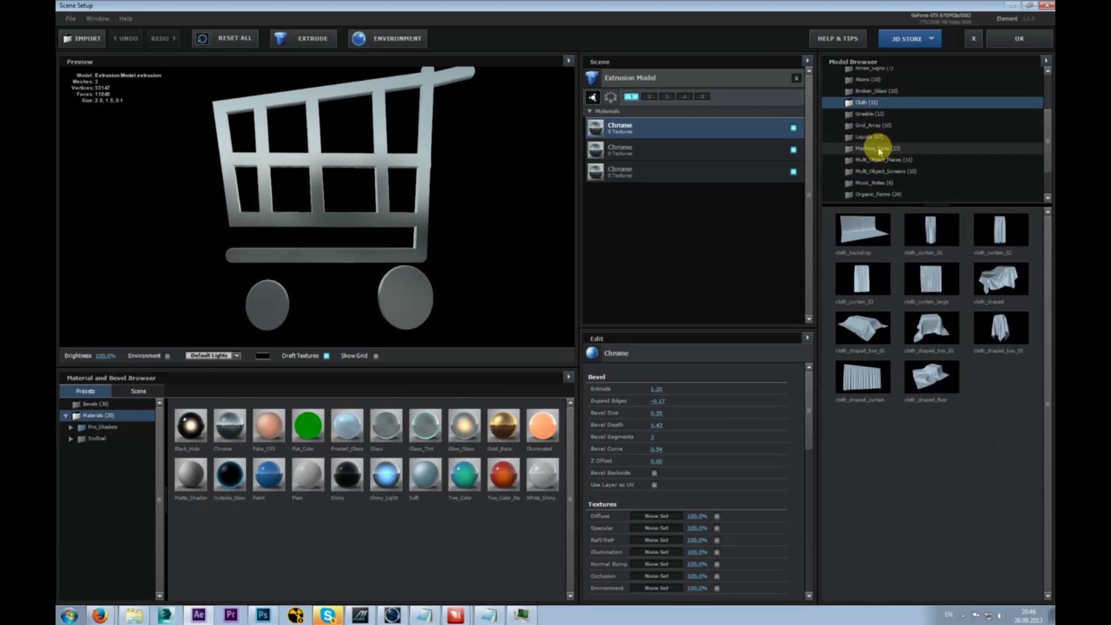
- Browse further Motion_Design models, including Machine_Parts, Liquids and Atoms, and collapse the Motion_Design category
{"action": "left_click", "coordinate": [876, 148]}
{"action": "scroll", "coordinate": [882, 149], "scroll_direction": "down", "scroll_amount": 3}
{"action": "left_click", "coordinate": [881, 150]}
{"action": "left_click", "coordinate": [880, 126]}
{"action": "left_click", "coordinate": [884, 95]}
{"action": "scroll", "coordinate": [891, 116], "scroll_direction": "up", "scroll_amount": 5}
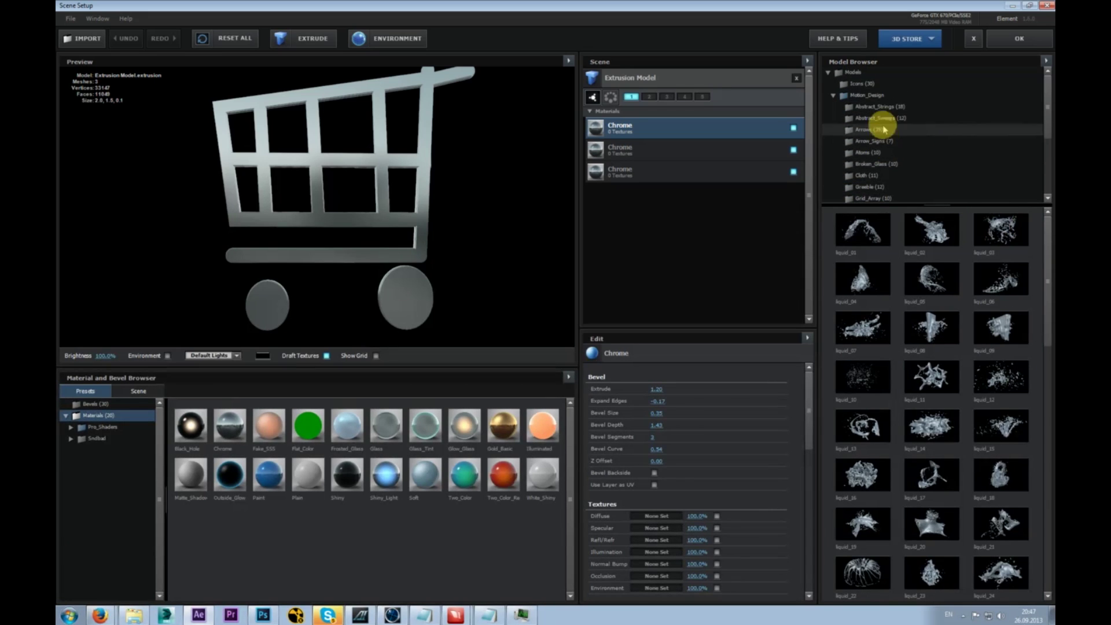
{"action": "left_click", "coordinate": [902, 153]}
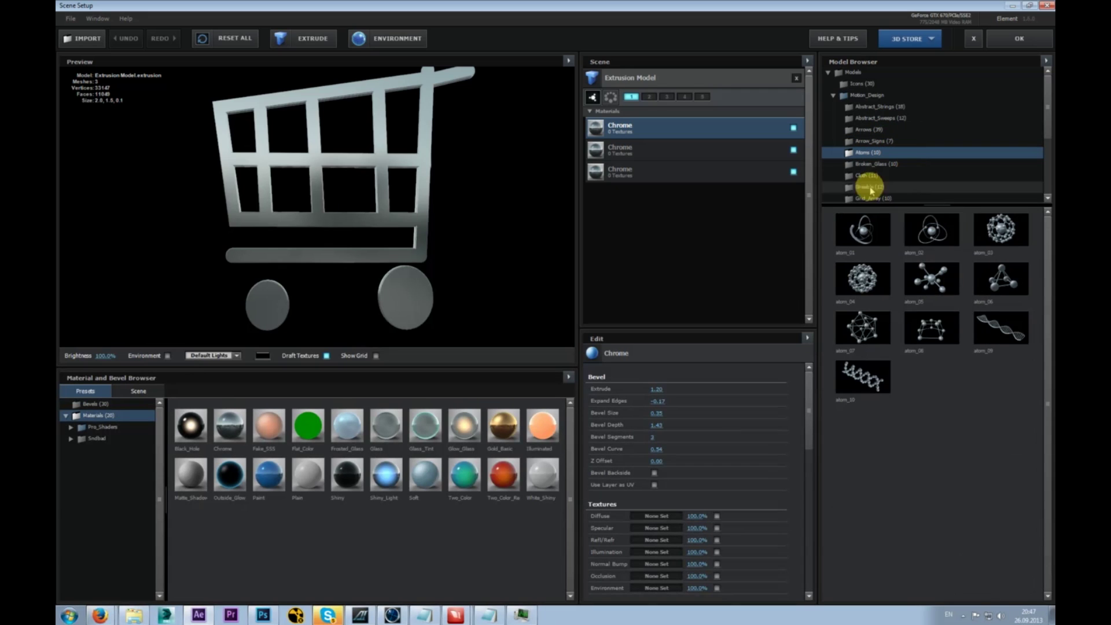
{"action": "left_click", "coordinate": [884, 105]}
{"action": "left_click", "coordinate": [882, 96]}
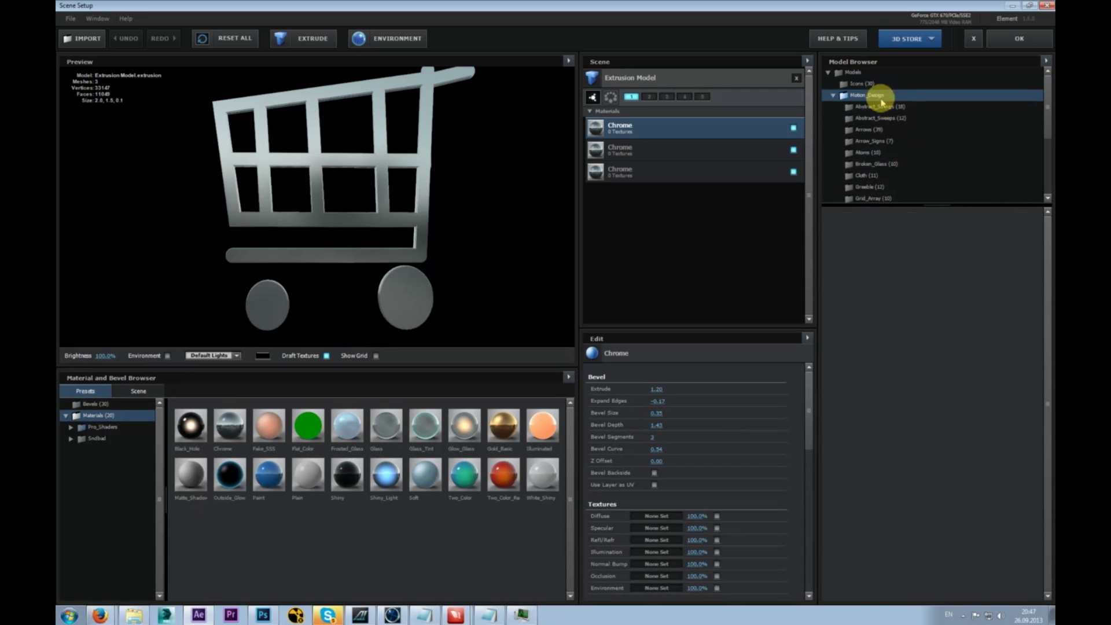
{"action": "left_click", "coordinate": [833, 95]}
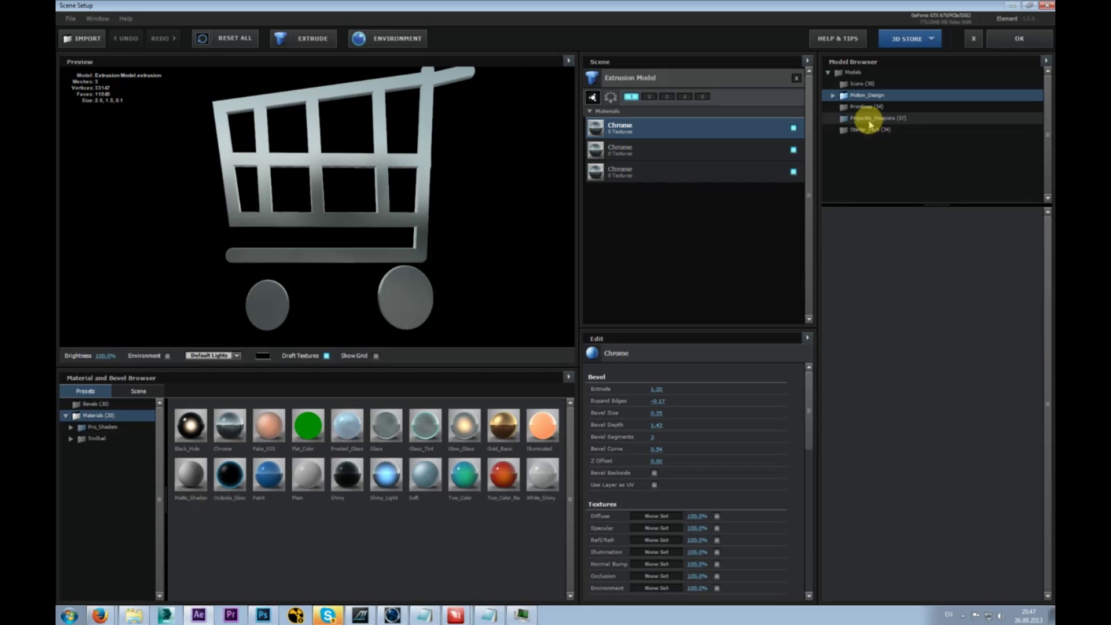
- Look over the Starter_Pack models and return from Scene Setup to the composition
{"action": "left_click", "coordinate": [893, 132]}
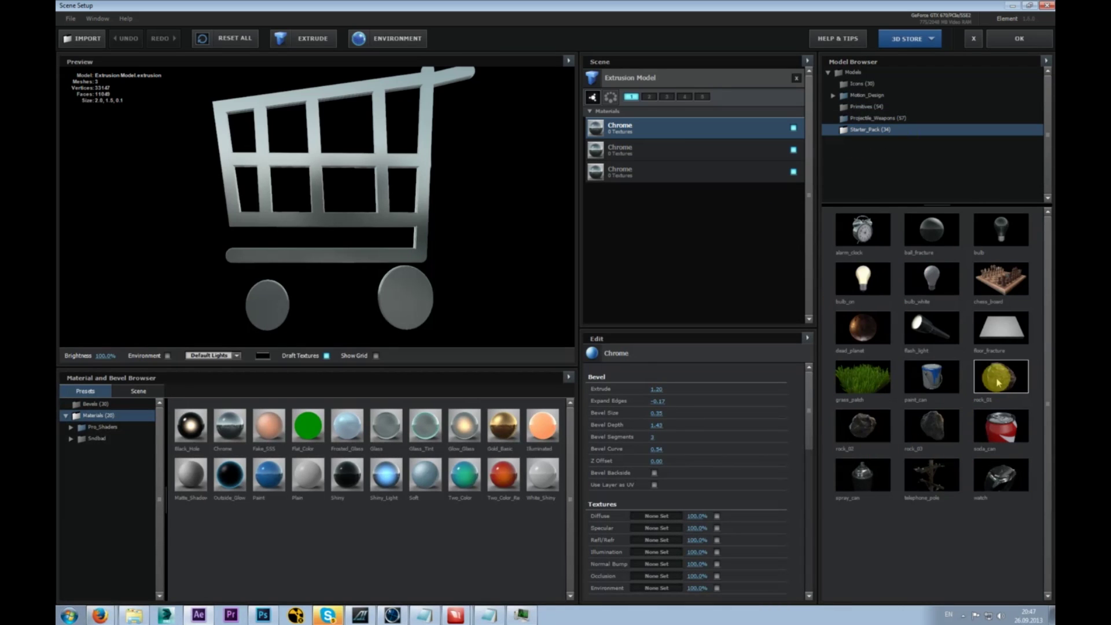
{"action": "left_click_drag", "start_coordinate": [412, 201], "coordinate": [386, 208]}
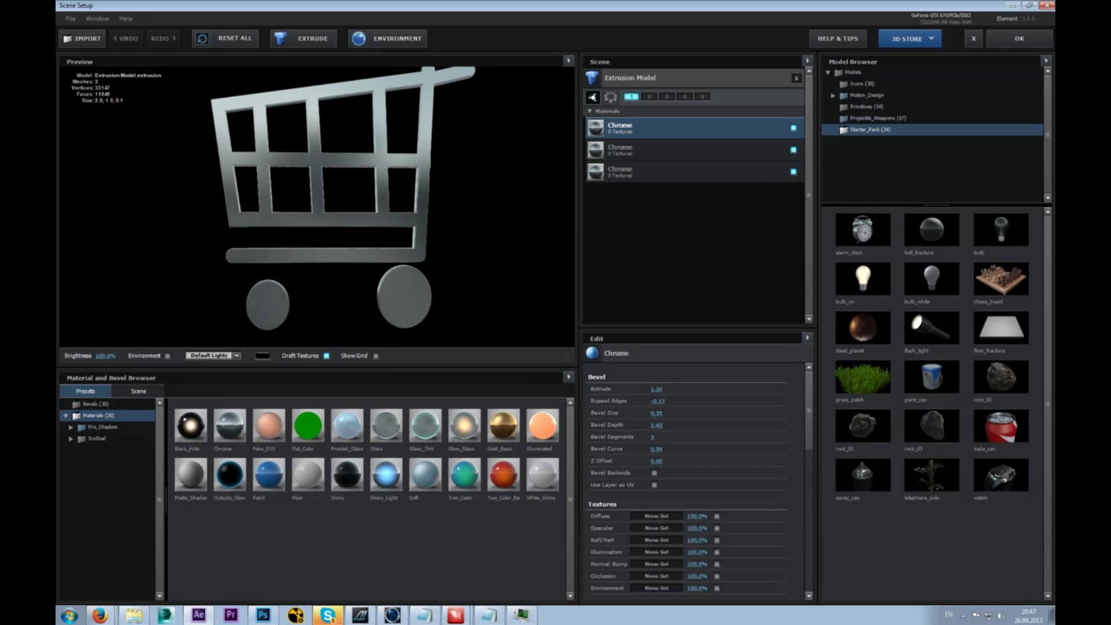
{"action": "left_click", "coordinate": [1007, 46]}
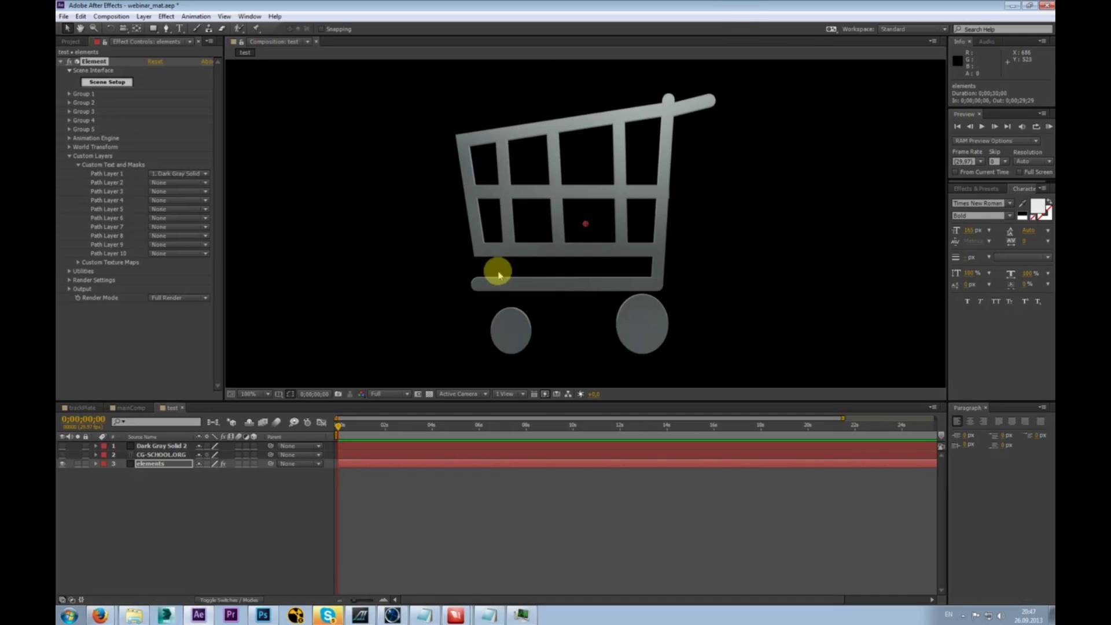
{"action": "left_click", "coordinate": [335, 340]}
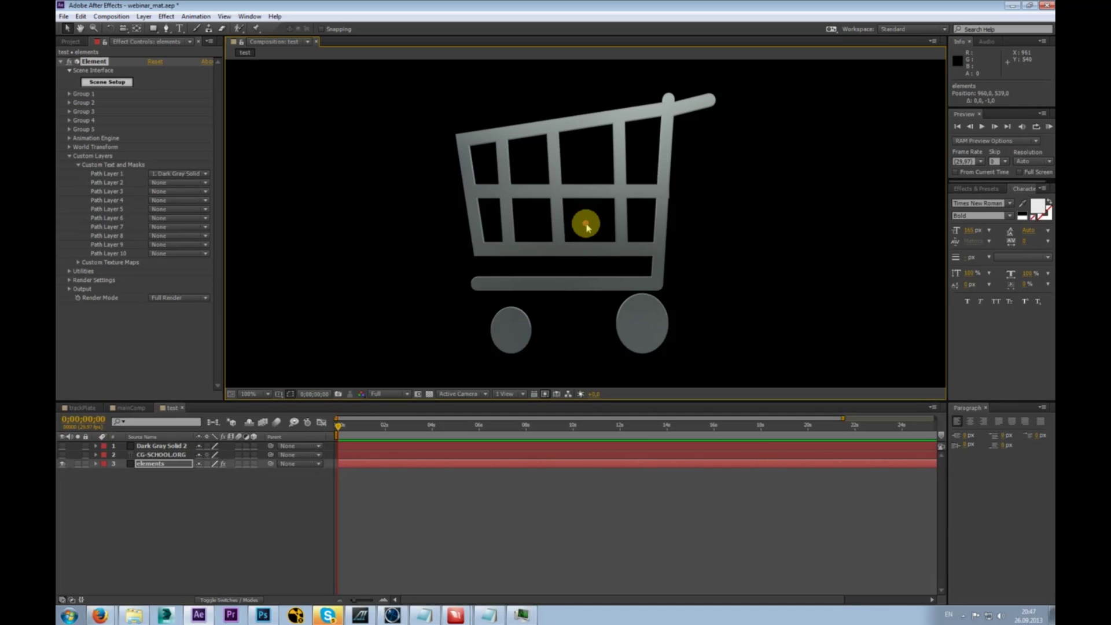
- Close Photoshop and launch 3ds Max 2014
{"action": "left_click", "coordinate": [263, 615]}
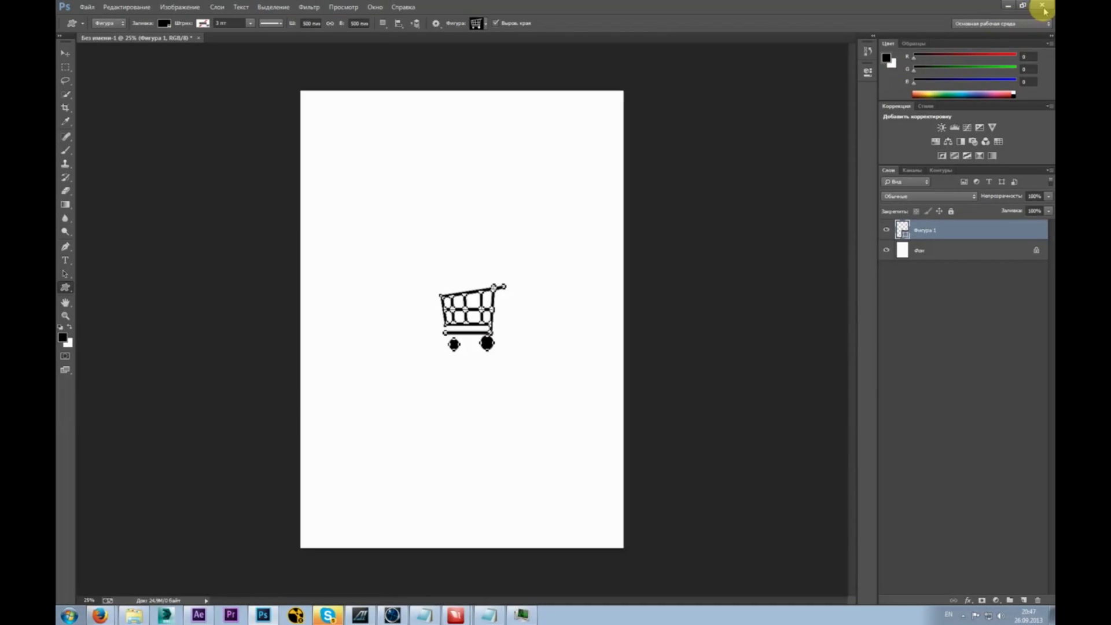
{"action": "left_click", "coordinate": [1043, 5]}
{"action": "left_click", "coordinate": [543, 229]}
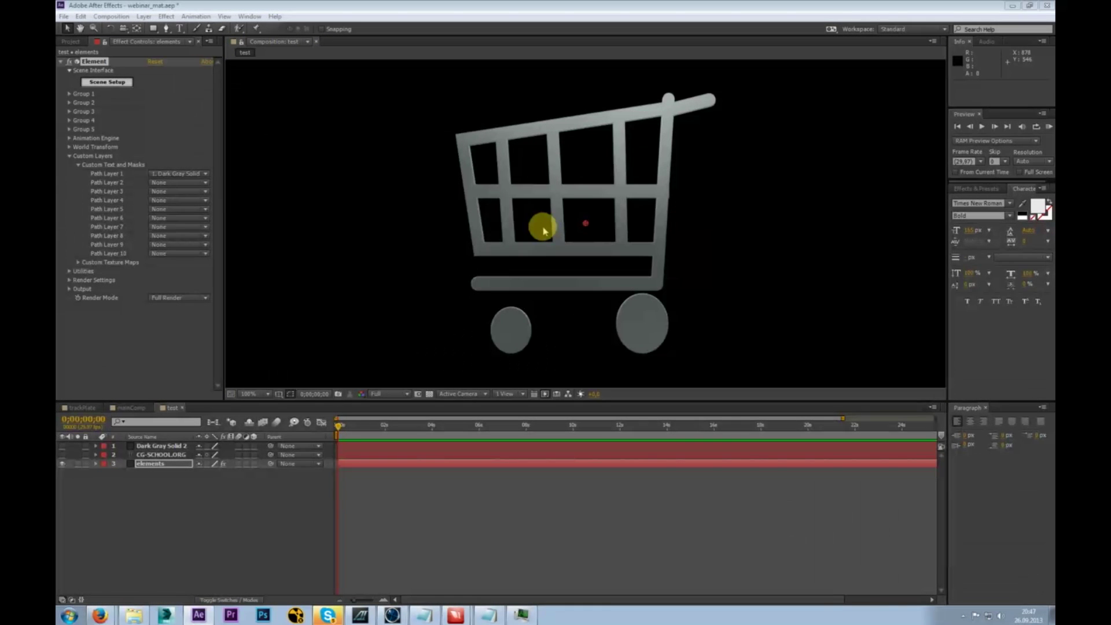
{"action": "left_click", "coordinate": [168, 613]}
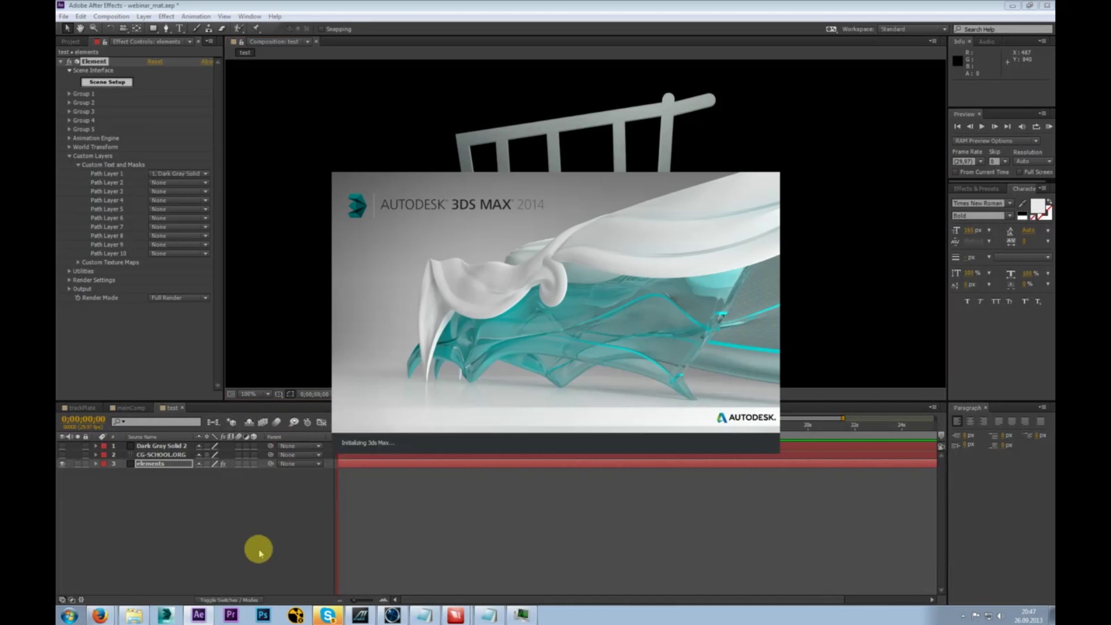
- Browse in the file manager to the 3d folder inside Install on the Main (D:) drive
{"action": "left_click_drag", "start_coordinate": [556, 99], "coordinate": [534, 75]}
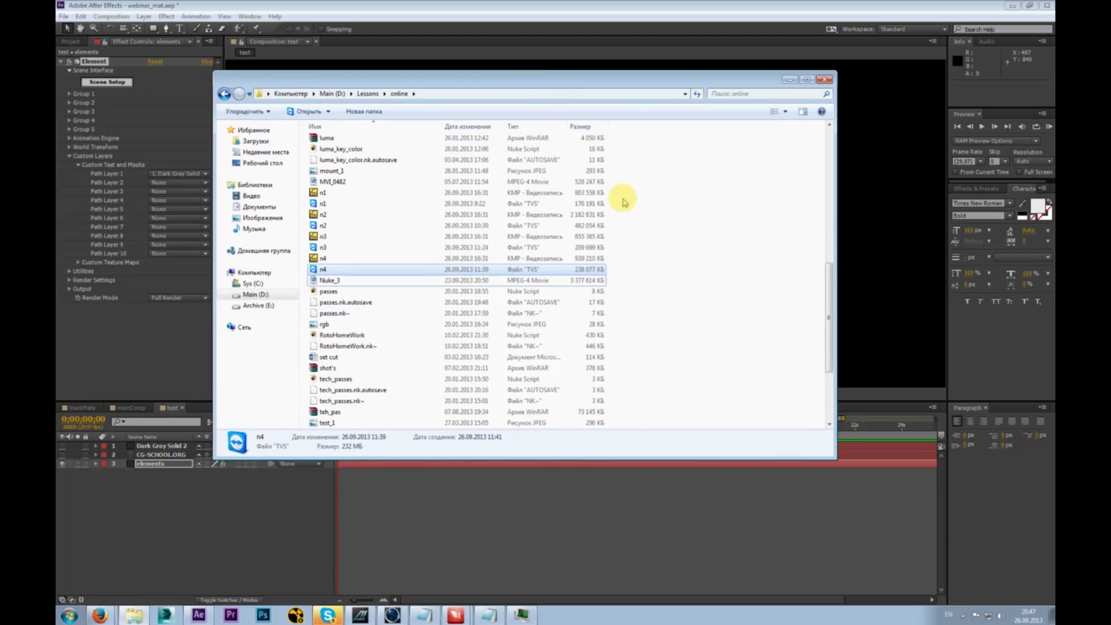
{"action": "double_click", "coordinate": [624, 75]}
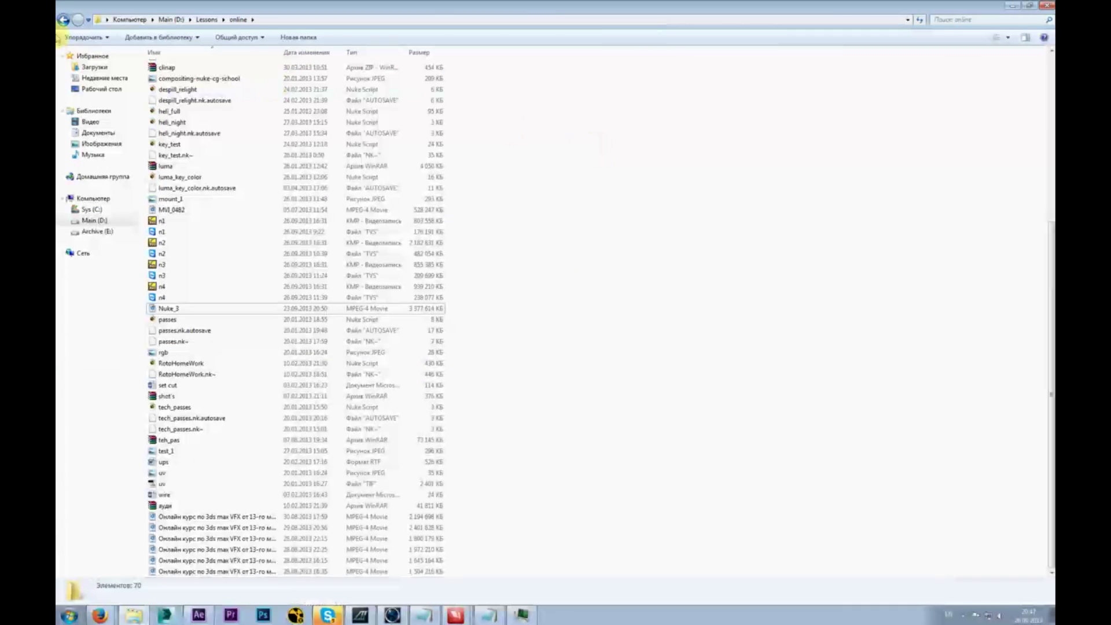
{"action": "left_click", "coordinate": [217, 52]}
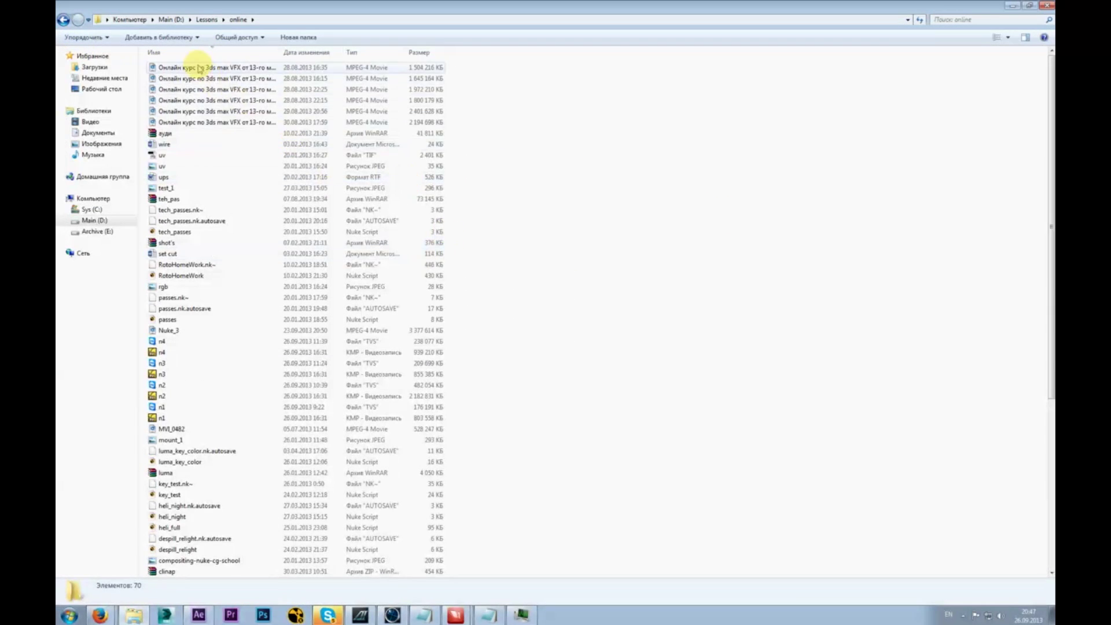
{"action": "left_click", "coordinate": [214, 53]}
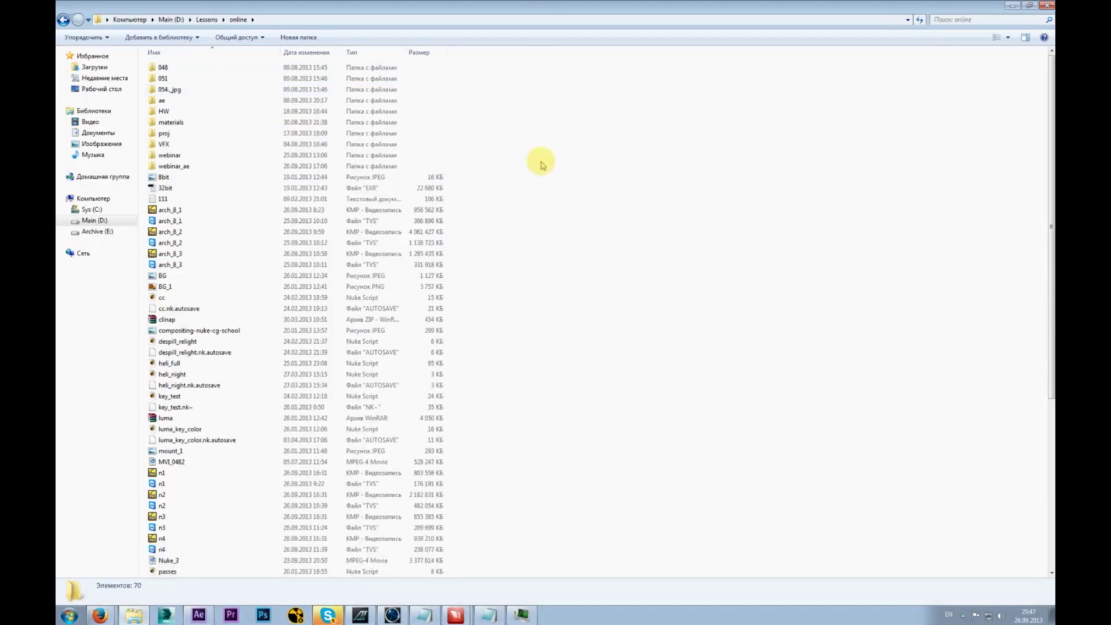
{"action": "left_click", "coordinate": [105, 222]}
{"action": "double_click", "coordinate": [227, 174]}
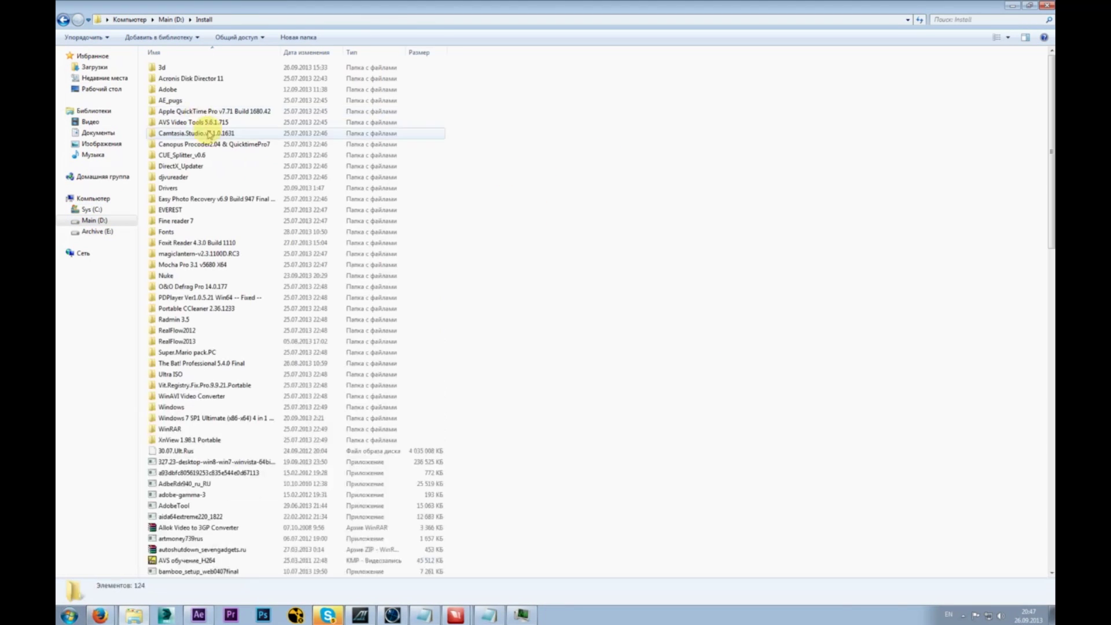
{"action": "double_click", "coordinate": [183, 68]}
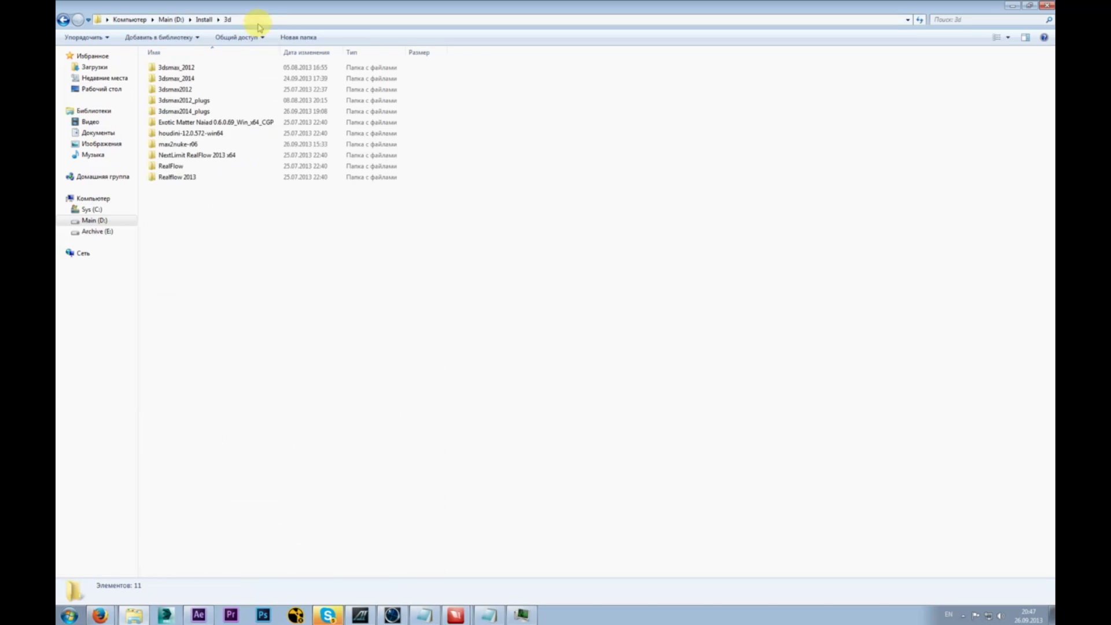
- Switch back to the loading 3ds Max and dismiss its startup error messages
{"action": "key", "text": "alt+Tab"}
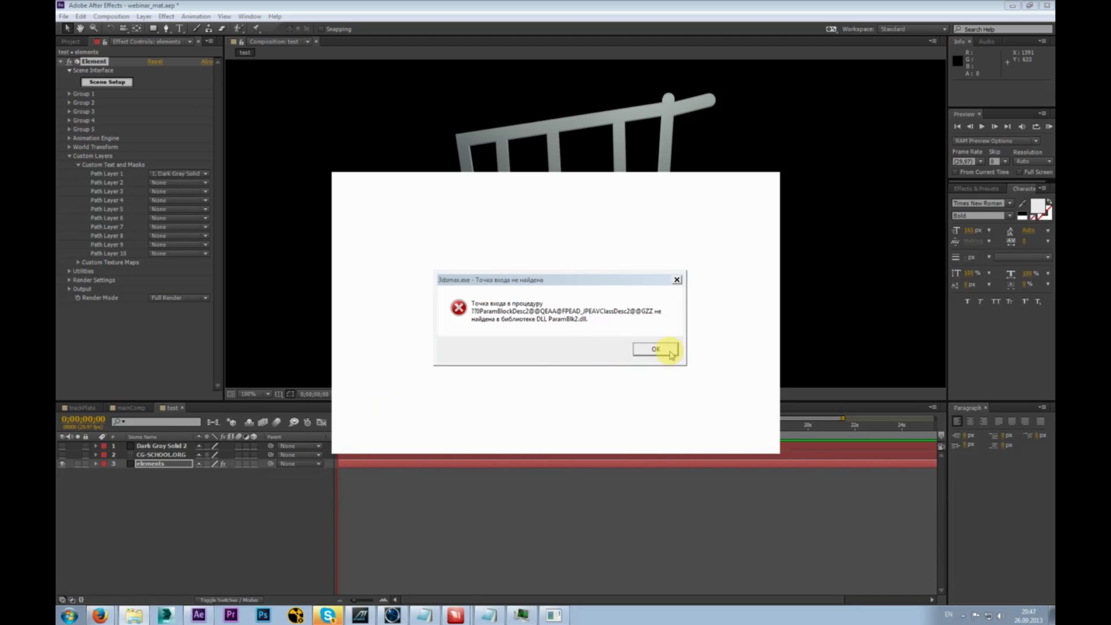
{"action": "left_click", "coordinate": [655, 349]}
{"action": "left_click", "coordinate": [674, 352]}
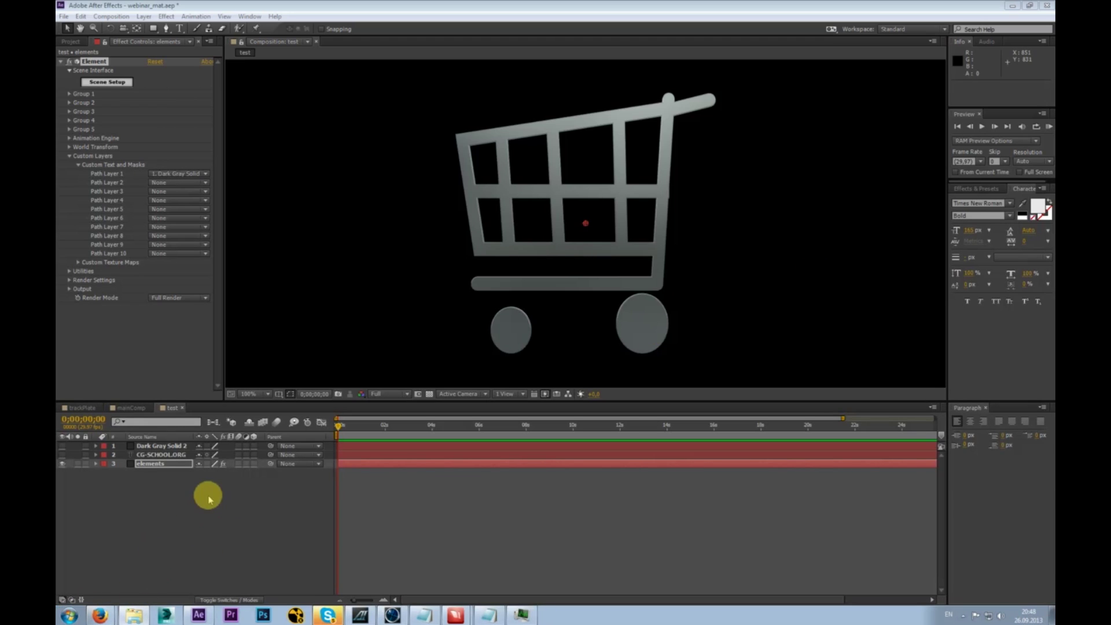
- Open the 3ds Max 2014 program folder under Program Files\Autodesk on the Sys (C:) drive
{"action": "key", "text": "super"}
{"action": "left_click", "coordinate": [268, 495]}
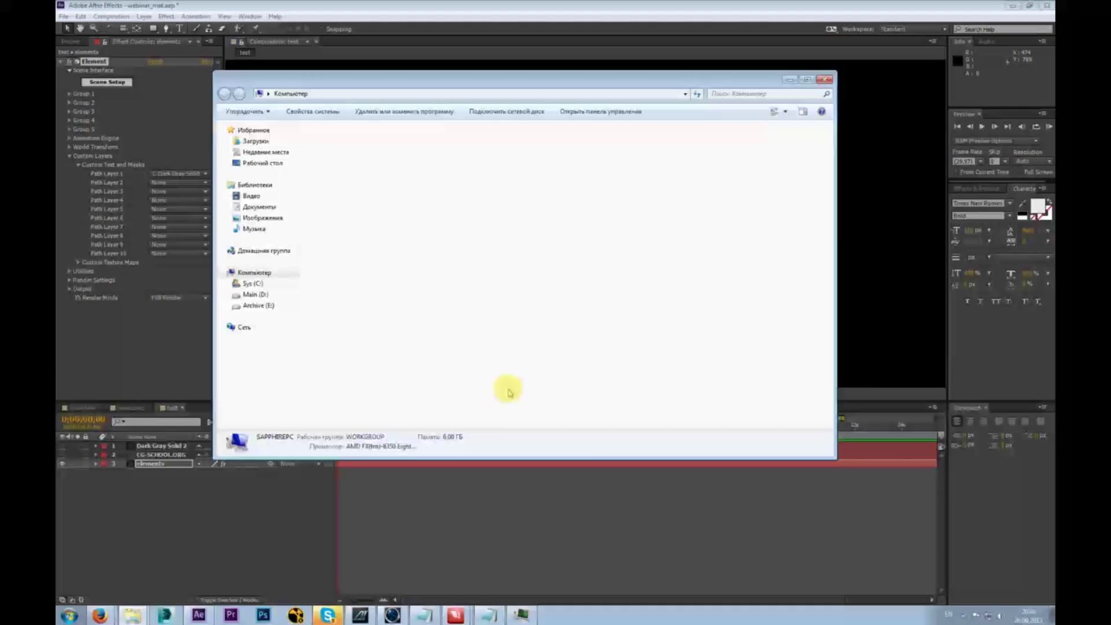
{"action": "double_click", "coordinate": [413, 152]}
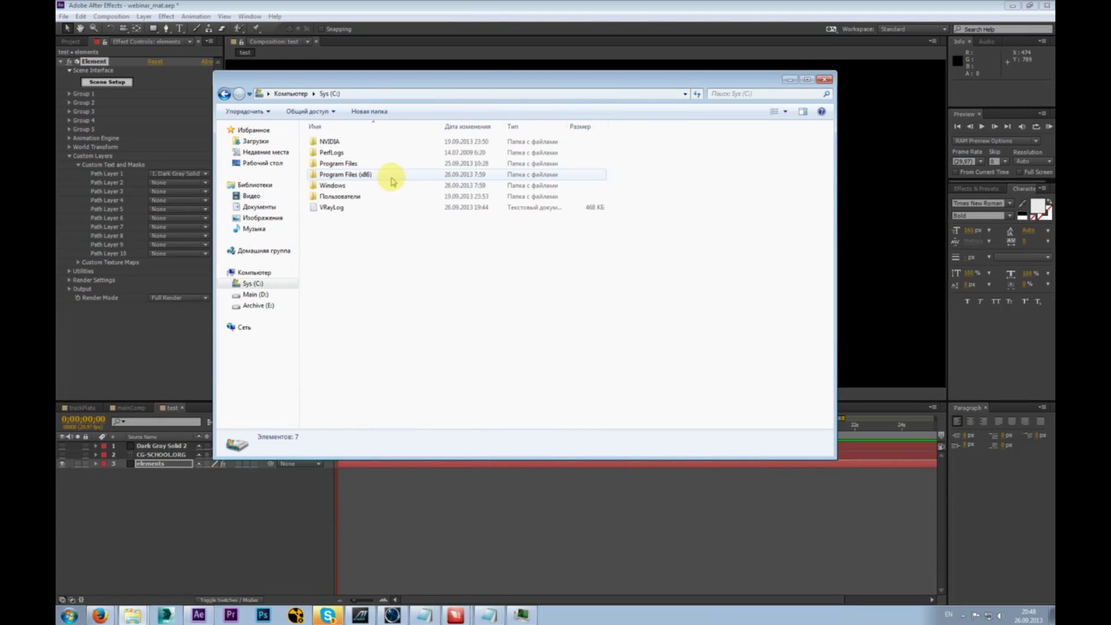
{"action": "double_click", "coordinate": [364, 155]}
{"action": "double_click", "coordinate": [333, 185]}
{"action": "double_click", "coordinate": [346, 143]}
{"action": "scroll", "coordinate": [387, 280], "scroll_direction": "down", "scroll_amount": 9}
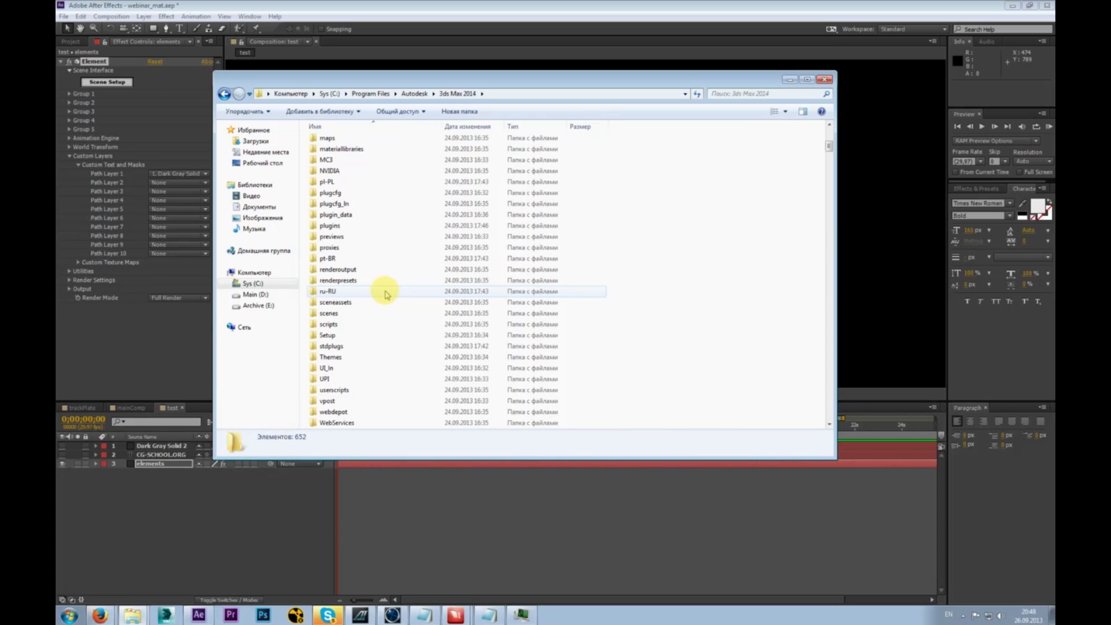
- Paste the max2nuke-r06 and max2nuke-r06-clipboard scripts into the MacroScripts folder of 3ds Max 2014 and close the file manager
{"action": "double_click", "coordinate": [365, 324]}
{"action": "left_click", "coordinate": [223, 94]}
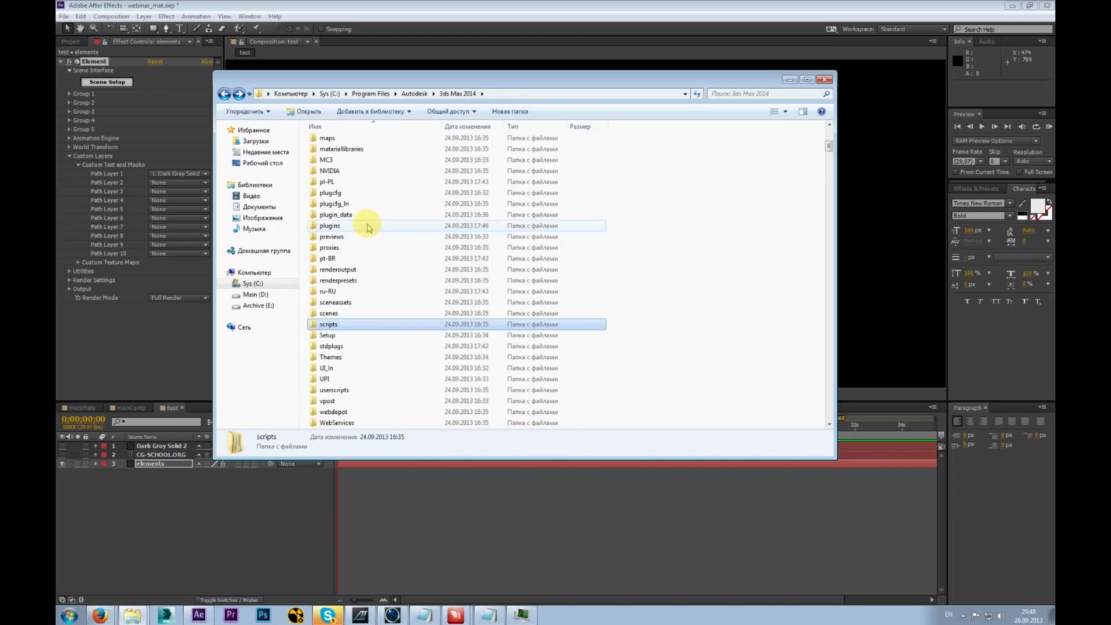
{"action": "scroll", "coordinate": [405, 338], "scroll_direction": "down", "scroll_amount": 2}
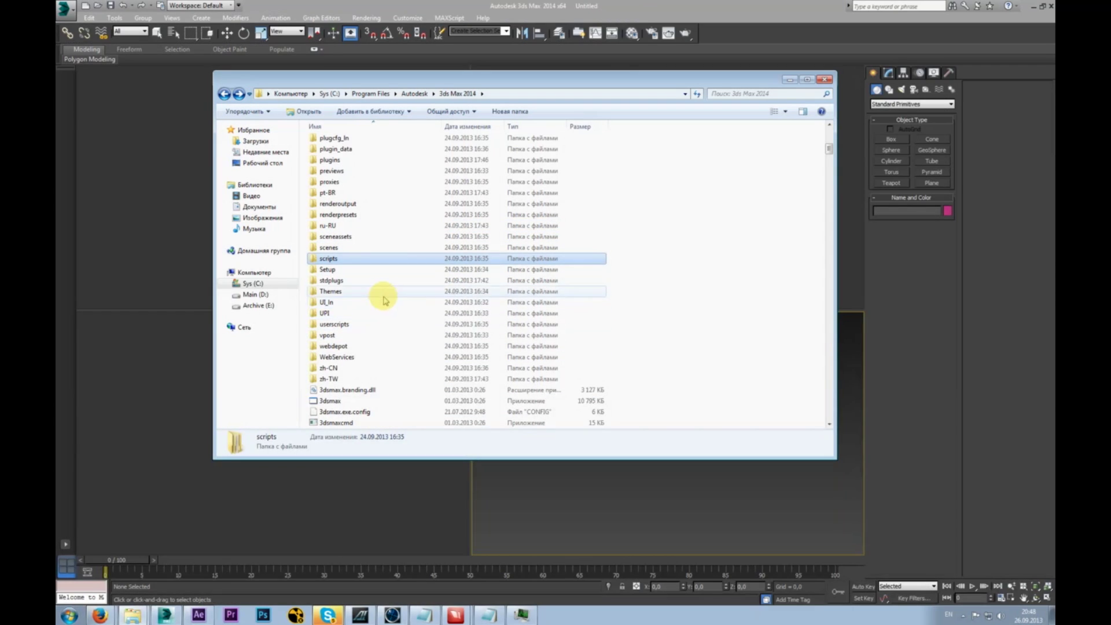
{"action": "left_click", "coordinate": [366, 239]}
{"action": "left_click", "coordinate": [355, 182]}
{"action": "scroll", "coordinate": [381, 196], "scroll_direction": "up", "scroll_amount": 5}
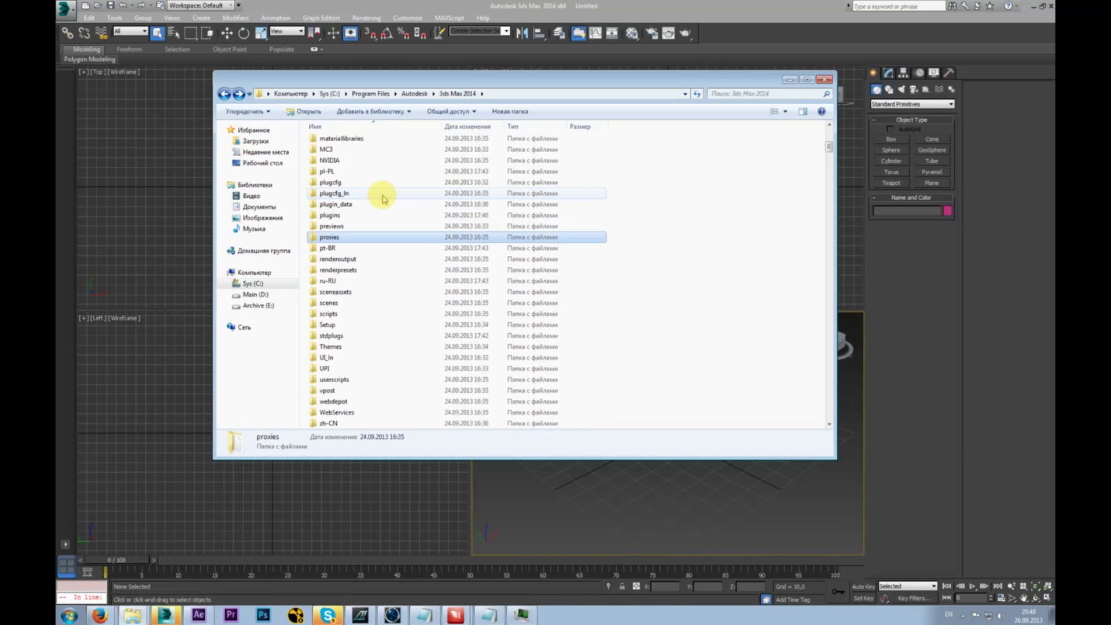
{"action": "scroll", "coordinate": [382, 196], "scroll_direction": "up", "scroll_amount": 2}
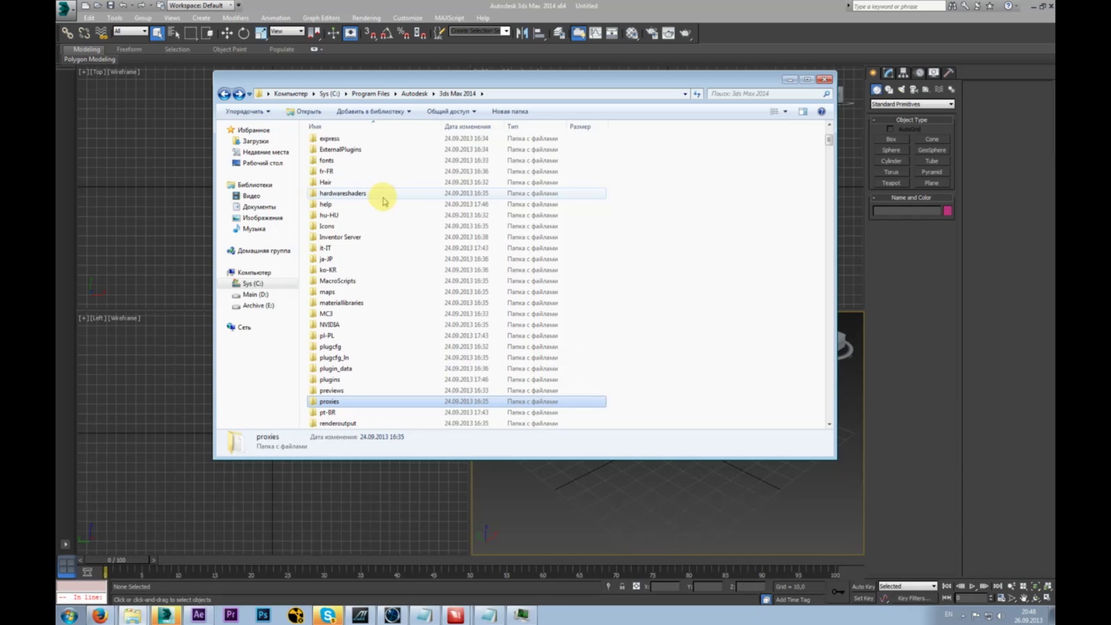
{"action": "double_click", "coordinate": [376, 280]}
{"action": "key", "text": "ctrl+v"}
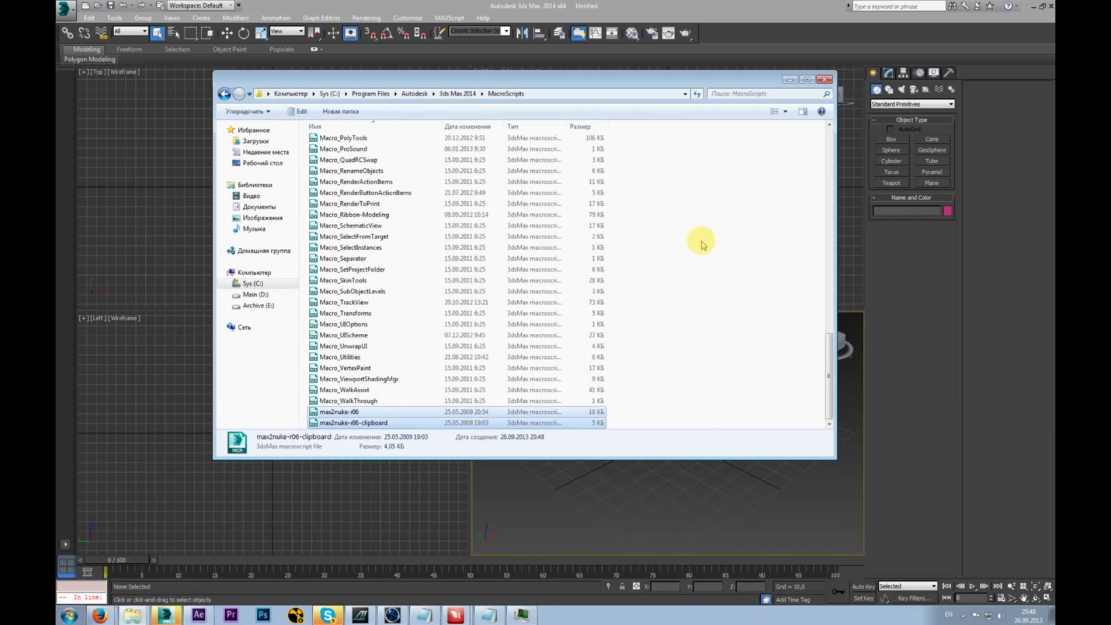
{"action": "left_click", "coordinate": [729, 221]}
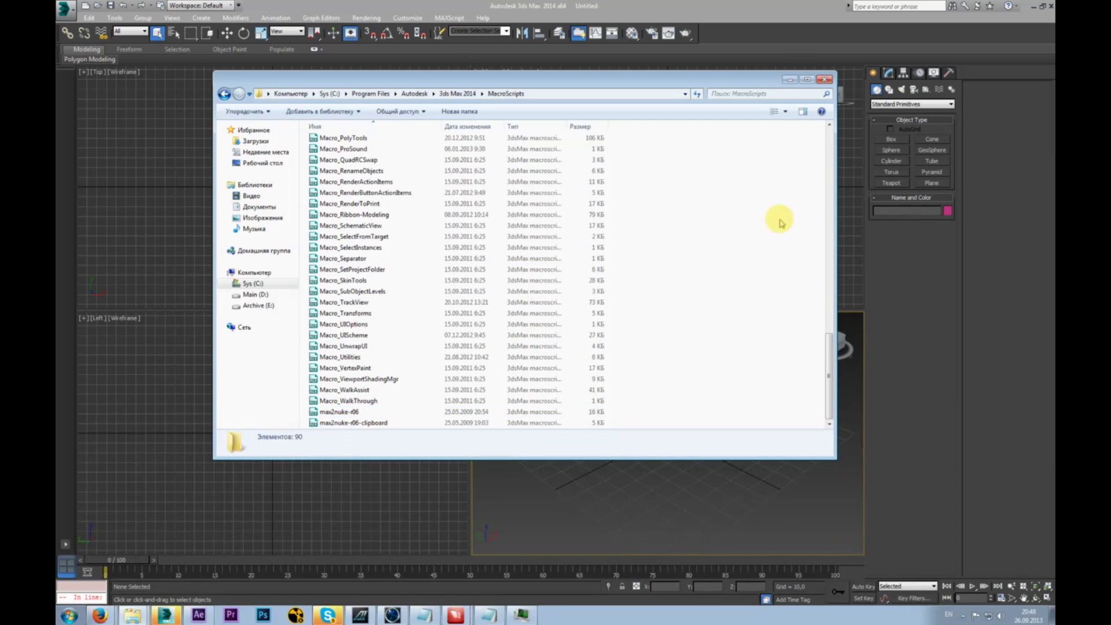
{"action": "left_click", "coordinate": [823, 81]}
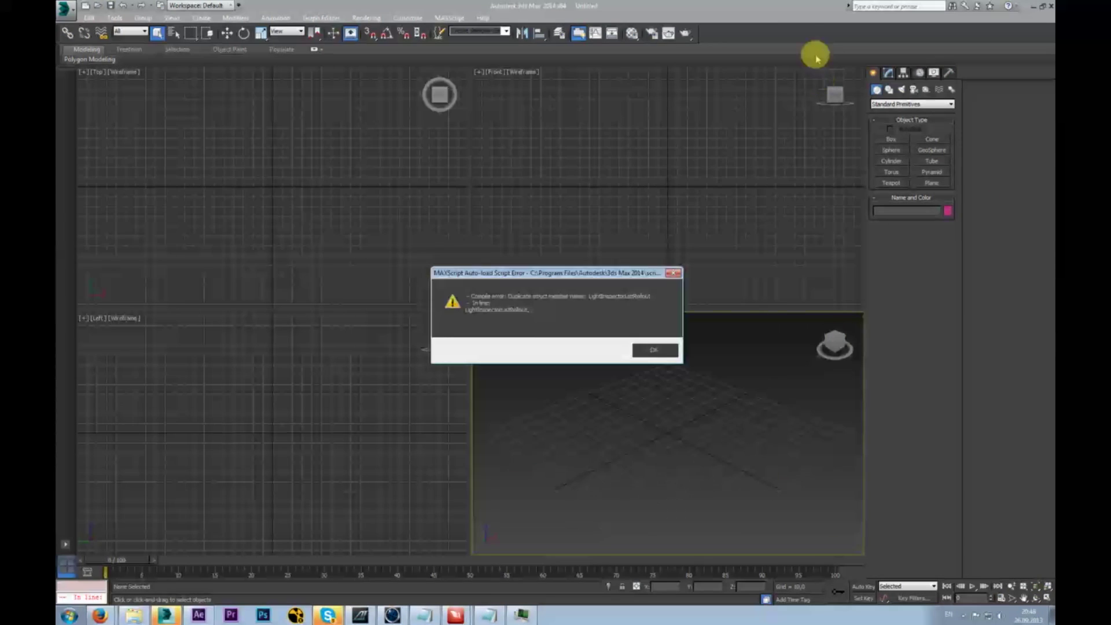
- Restart 3ds Max 2014 and dismiss its startup error messages
{"action": "left_click", "coordinate": [665, 353]}
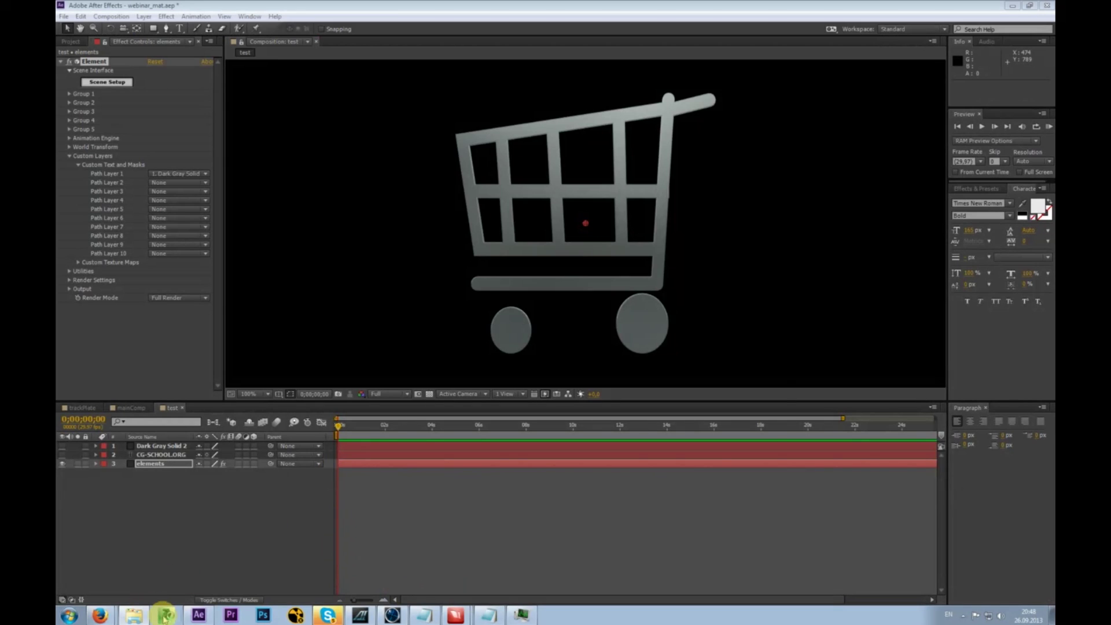
{"action": "left_click", "coordinate": [164, 615]}
{"action": "left_click", "coordinate": [101, 614]}
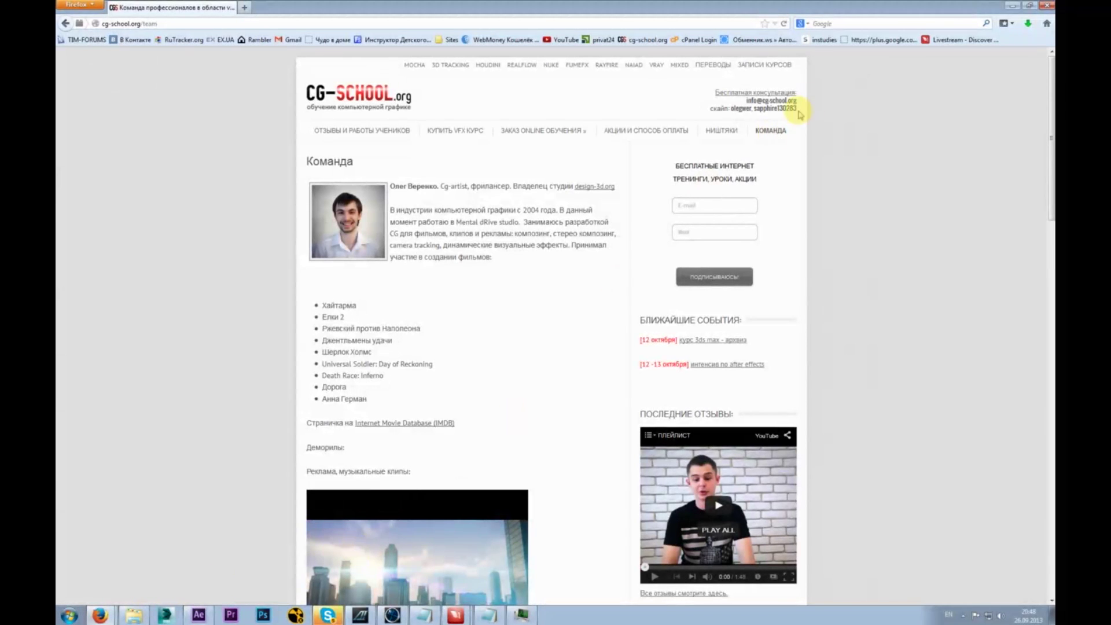
{"action": "left_click", "coordinate": [1011, 9]}
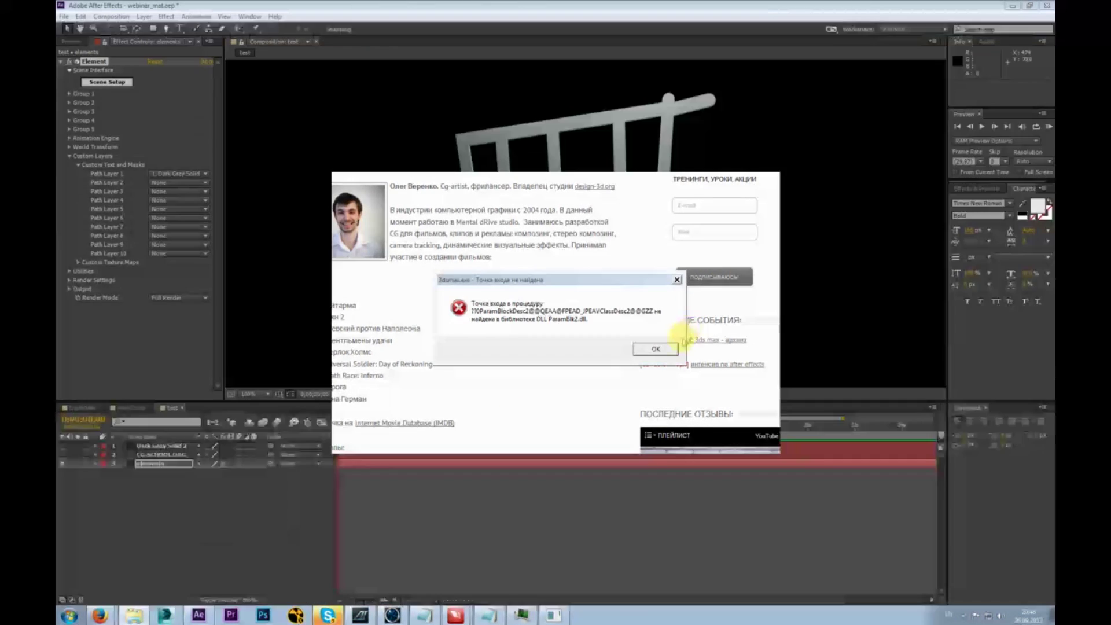
{"action": "left_click", "coordinate": [656, 347]}
{"action": "left_click", "coordinate": [626, 352]}
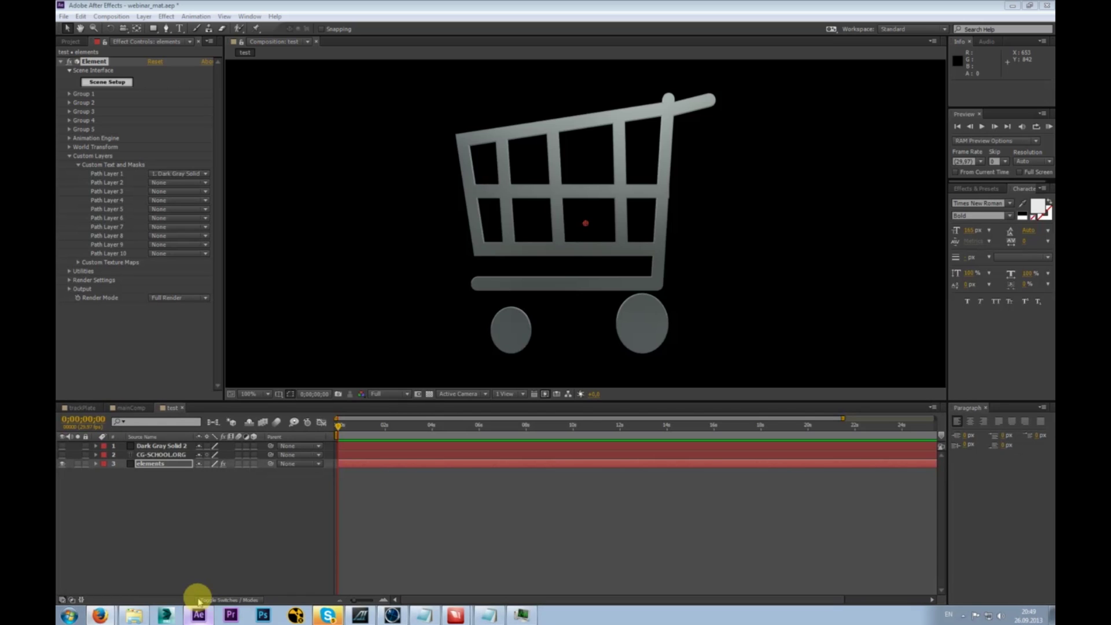
{"action": "left_click", "coordinate": [172, 614]}
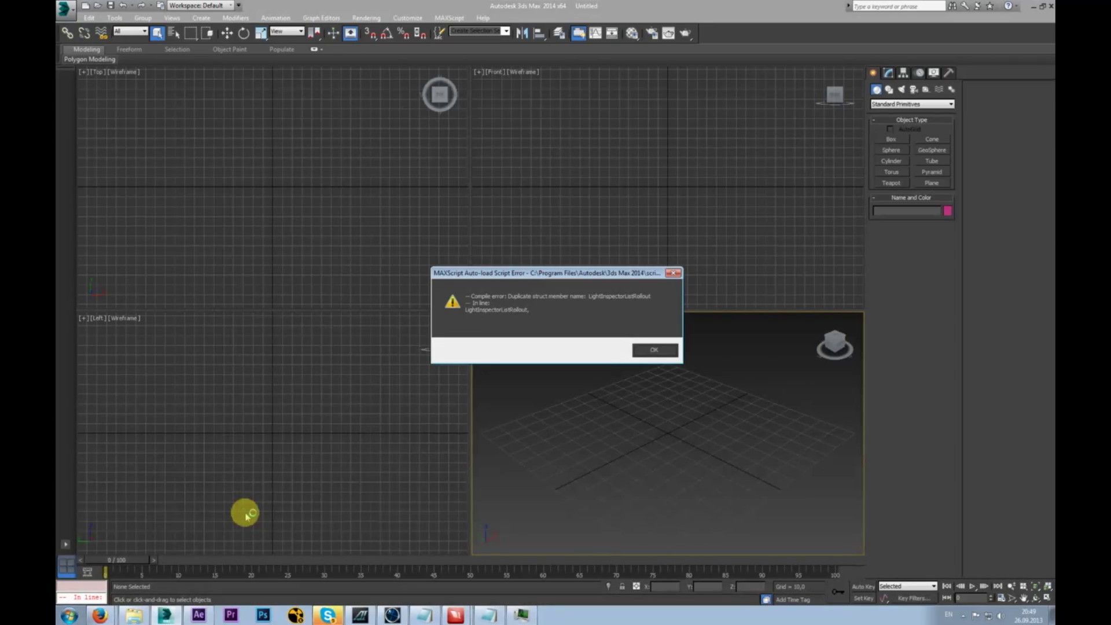
{"action": "left_click", "coordinate": [659, 350]}
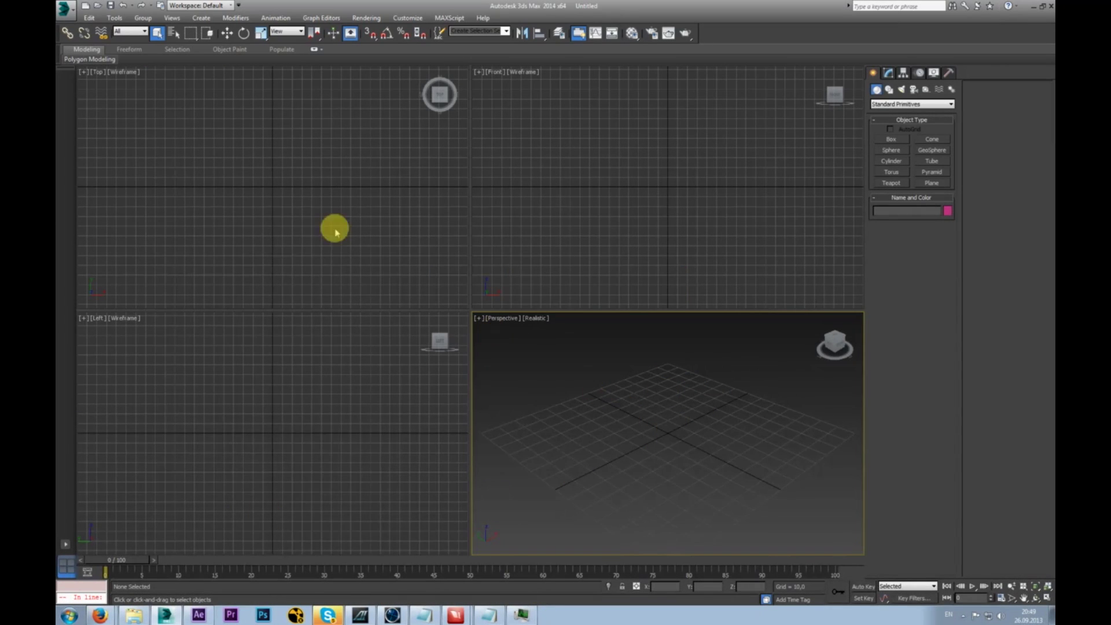
- Open the recent scene archmodels_73_10.max, answer the gamma/LUT question and maximize the Perspective viewport
{"action": "key", "text": "alt+w"}
{"action": "left_click", "coordinate": [64, 8]}
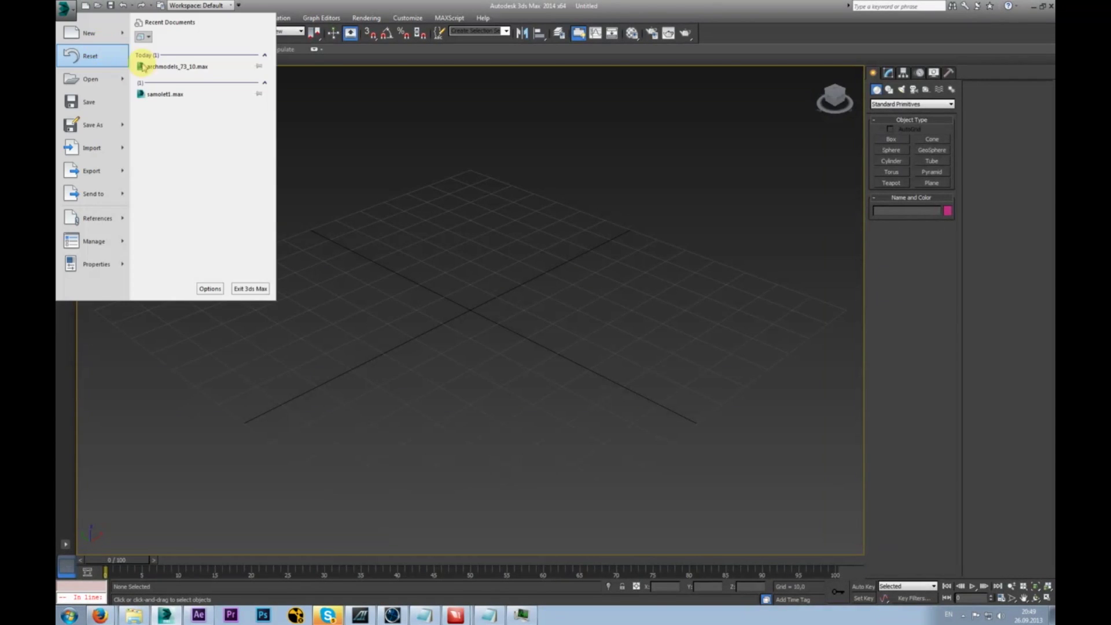
{"action": "left_click", "coordinate": [203, 68]}
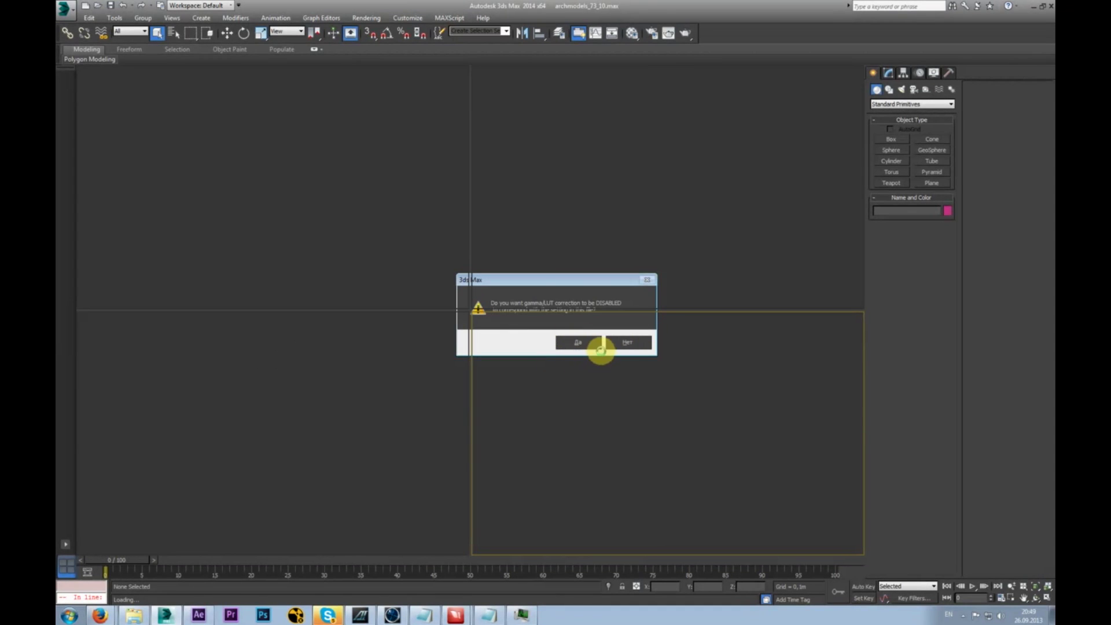
{"action": "left_click", "coordinate": [599, 347]}
{"action": "key", "text": "alt+w"}
{"action": "scroll", "coordinate": [573, 364], "scroll_direction": "down", "scroll_amount": 5}
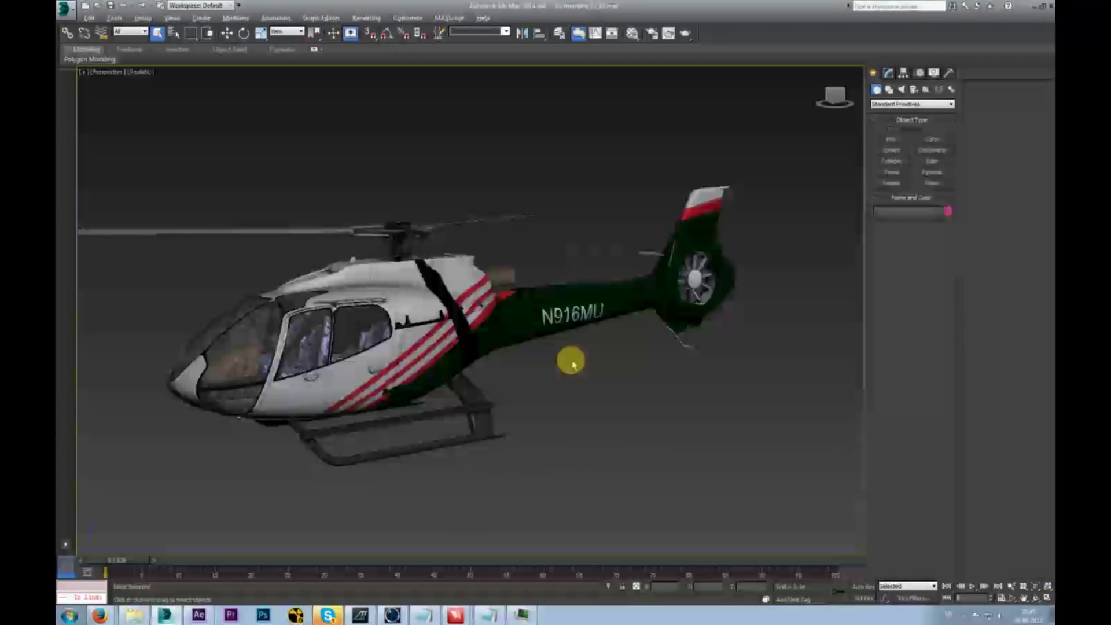
- Select all helicopter parts and move them about 8.5 m along the Y axis to a starting position
{"action": "key", "text": "ctrl+a"}
{"action": "middle_click_drag", "start_coordinate": [697, 480], "coordinate": [592, 442], "text": "alt"}
{"action": "middle_click_drag", "start_coordinate": [540, 391], "coordinate": [532, 361], "text": "alt"}
{"action": "key", "text": "w"}
{"action": "left_click_drag", "start_coordinate": [538, 345], "coordinate": [706, 341]}
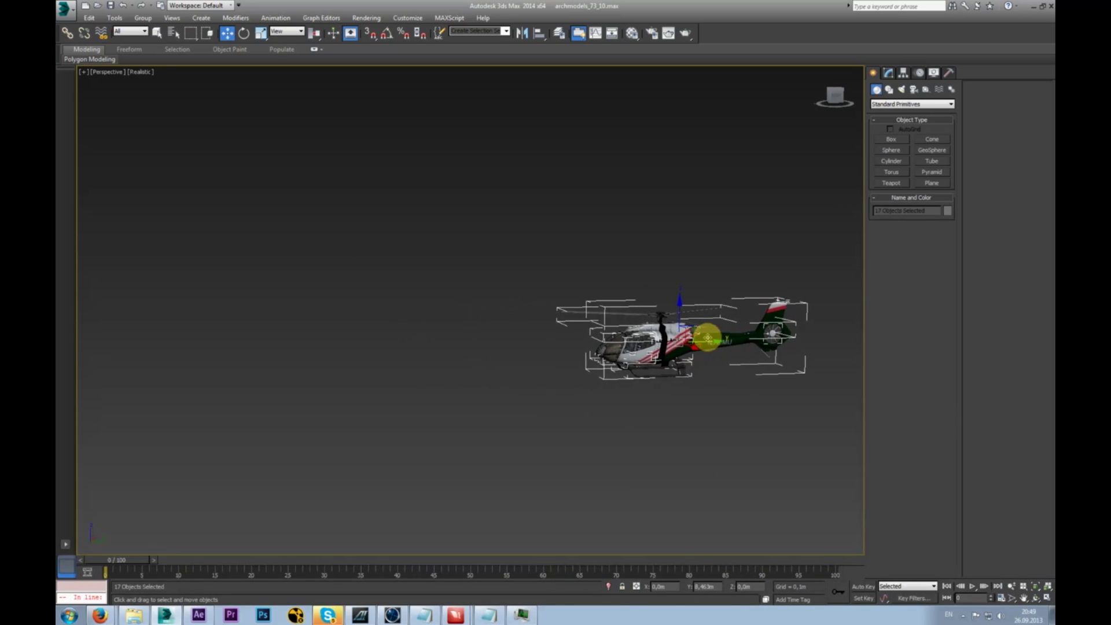
- With Auto Key on, animate the helicopter flying forward along the Y axis by frame 100, then turn Auto Key off and deselect it
{"action": "left_click", "coordinate": [859, 586]}
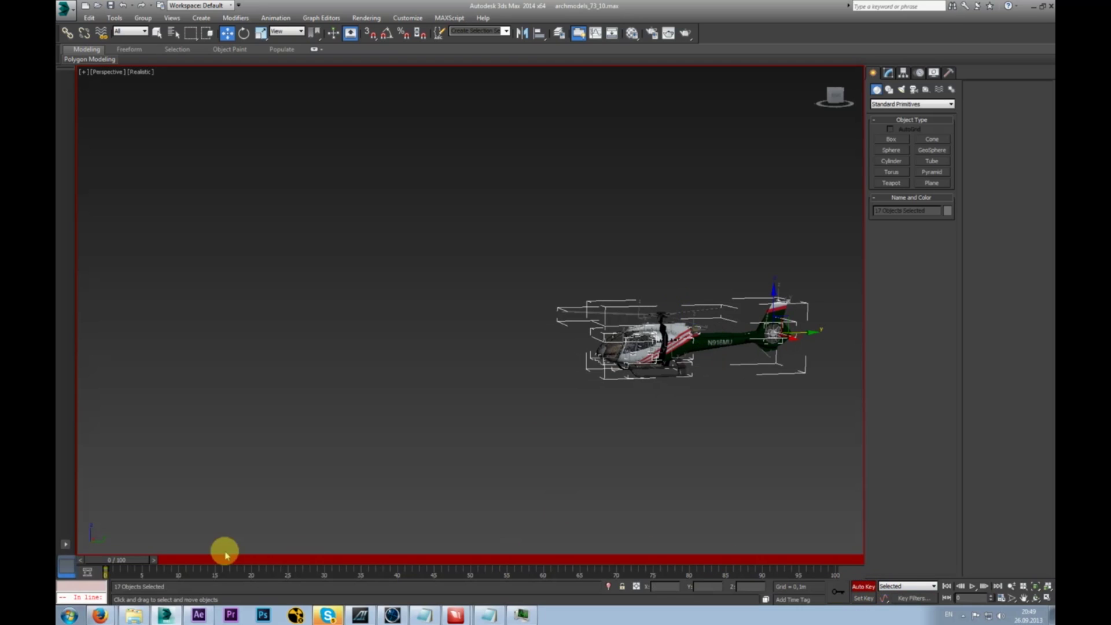
{"action": "left_click_drag", "start_coordinate": [119, 558], "coordinate": [902, 567]}
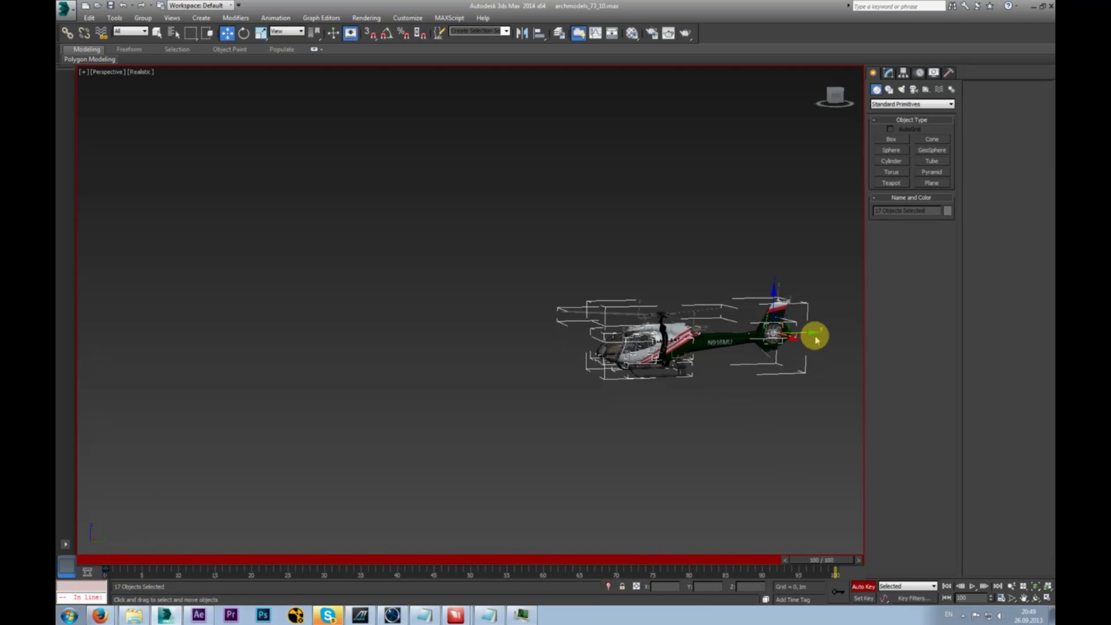
{"action": "left_click_drag", "start_coordinate": [807, 331], "coordinate": [411, 352]}
{"action": "left_click_drag", "start_coordinate": [842, 559], "coordinate": [782, 560]}
{"action": "left_click", "coordinate": [776, 456]}
{"action": "left_click", "coordinate": [864, 585]}
{"action": "middle_click_drag", "start_coordinate": [456, 436], "coordinate": [325, 338], "text": "alt"}
{"action": "left_click", "coordinate": [363, 400]}
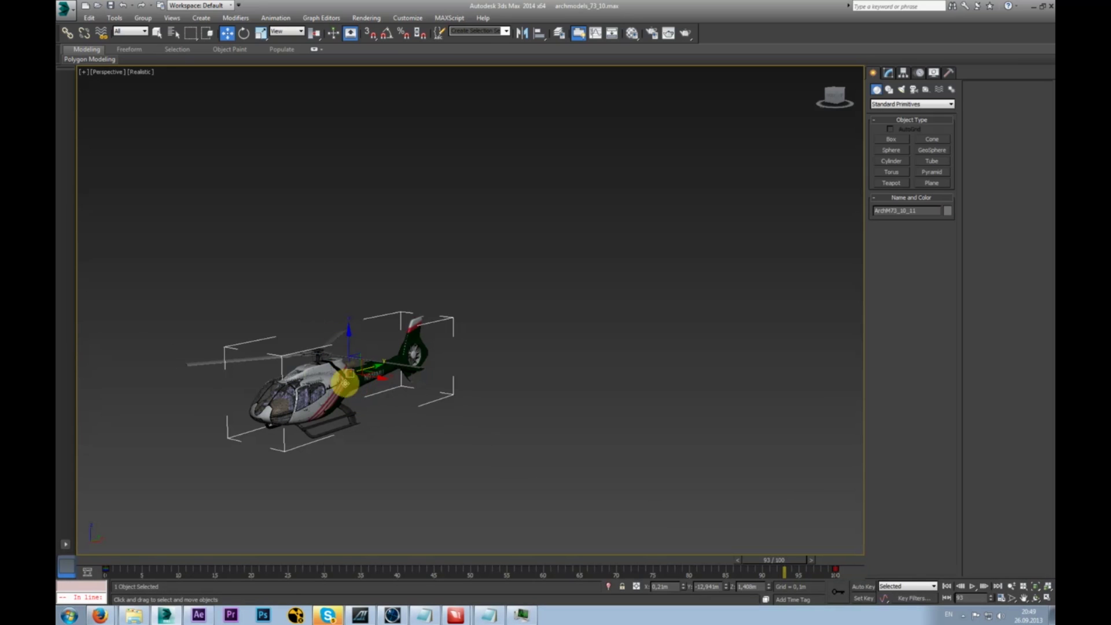
{"action": "left_click", "coordinate": [476, 267]}
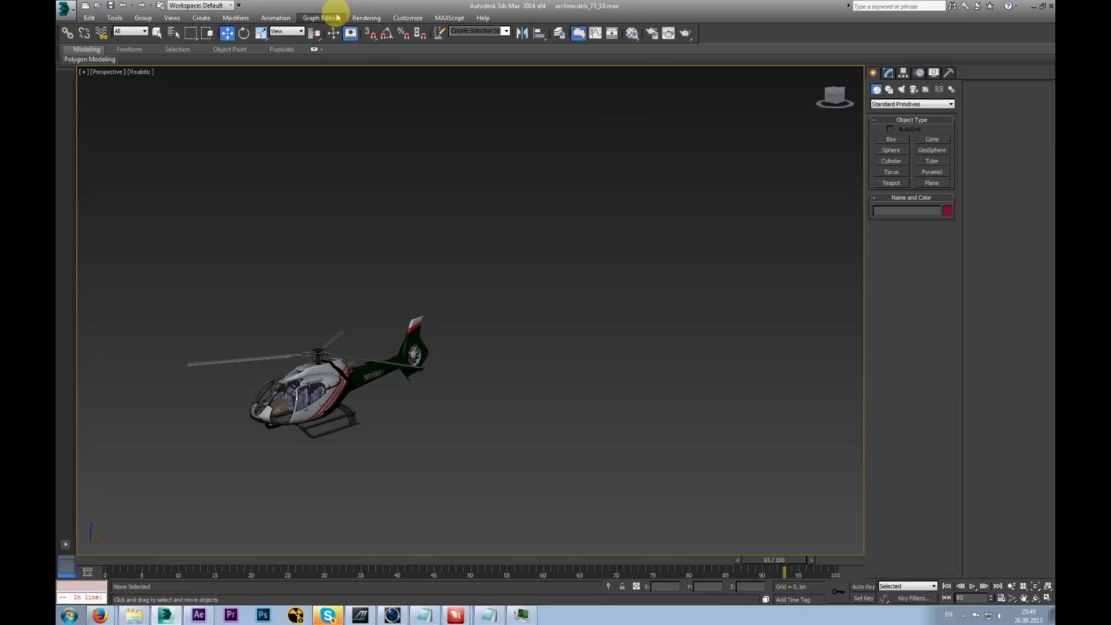
- Customize the user interface by adding the max2nuke command from All Commands to the end of the main toolbar
{"action": "left_click", "coordinate": [358, 18]}
{"action": "mouse_move", "coordinate": [404, 12]}
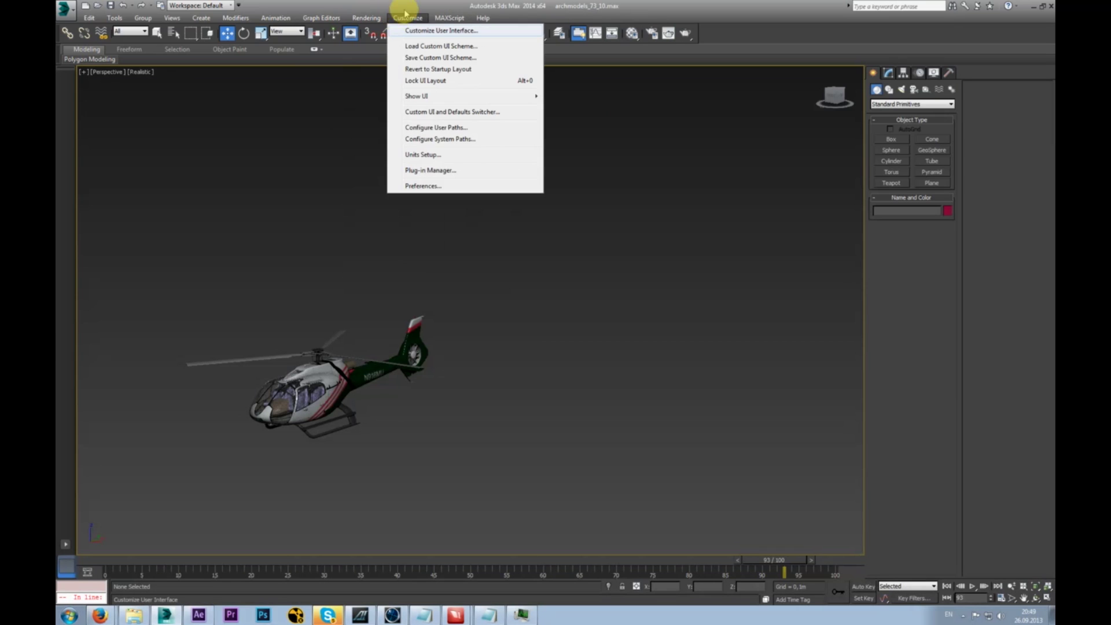
{"action": "left_click", "coordinate": [446, 31]}
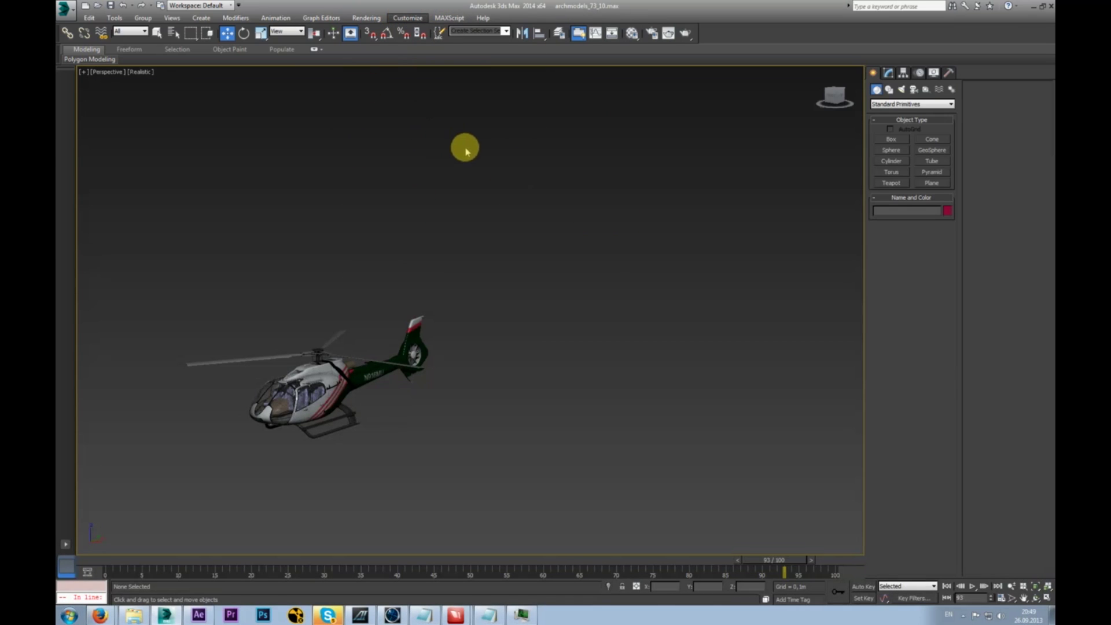
{"action": "left_click", "coordinate": [497, 178]}
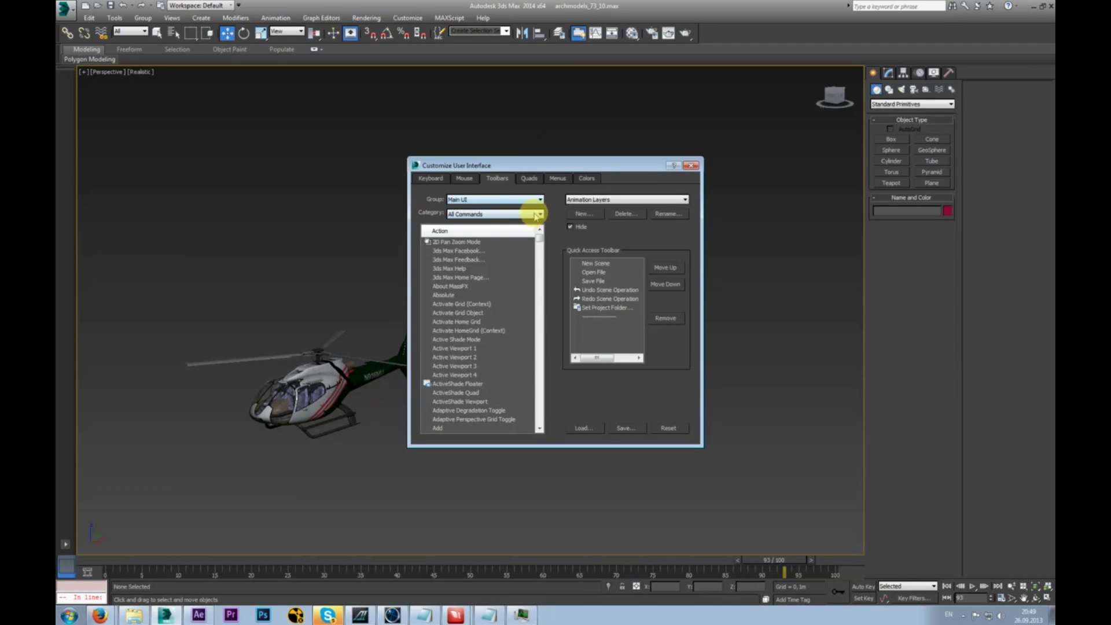
{"action": "left_click_drag", "start_coordinate": [535, 241], "coordinate": [540, 312]}
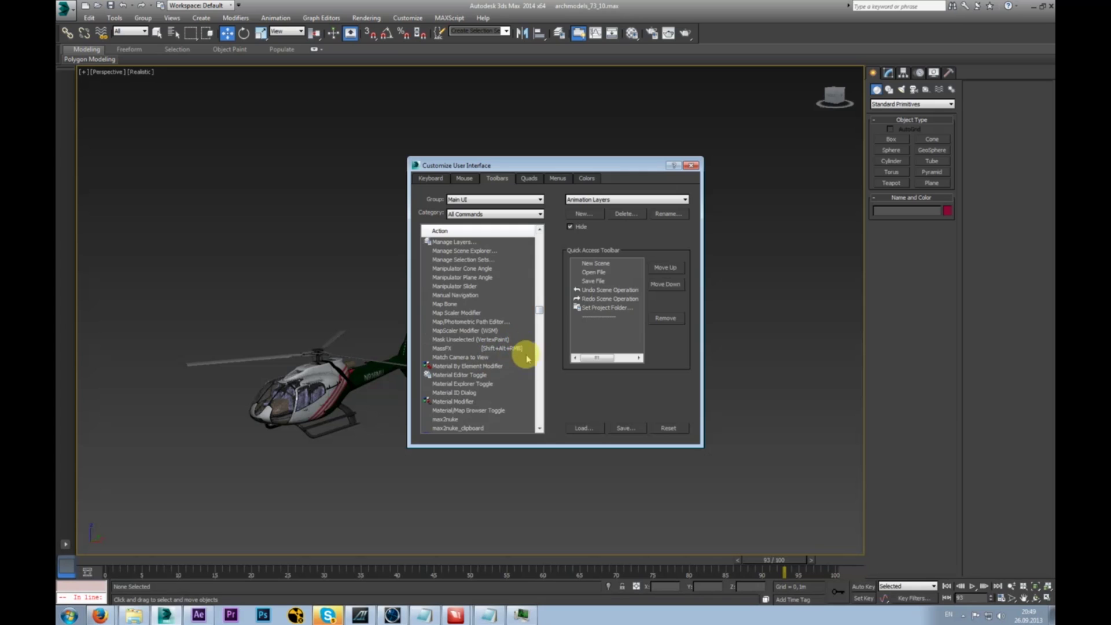
{"action": "left_click_drag", "start_coordinate": [447, 420], "coordinate": [700, 35]}
{"action": "left_click", "coordinate": [690, 165]}
- Select the whole helicopter and scrub the animation back to frame 24
{"action": "left_click_drag", "start_coordinate": [167, 223], "coordinate": [569, 460]}
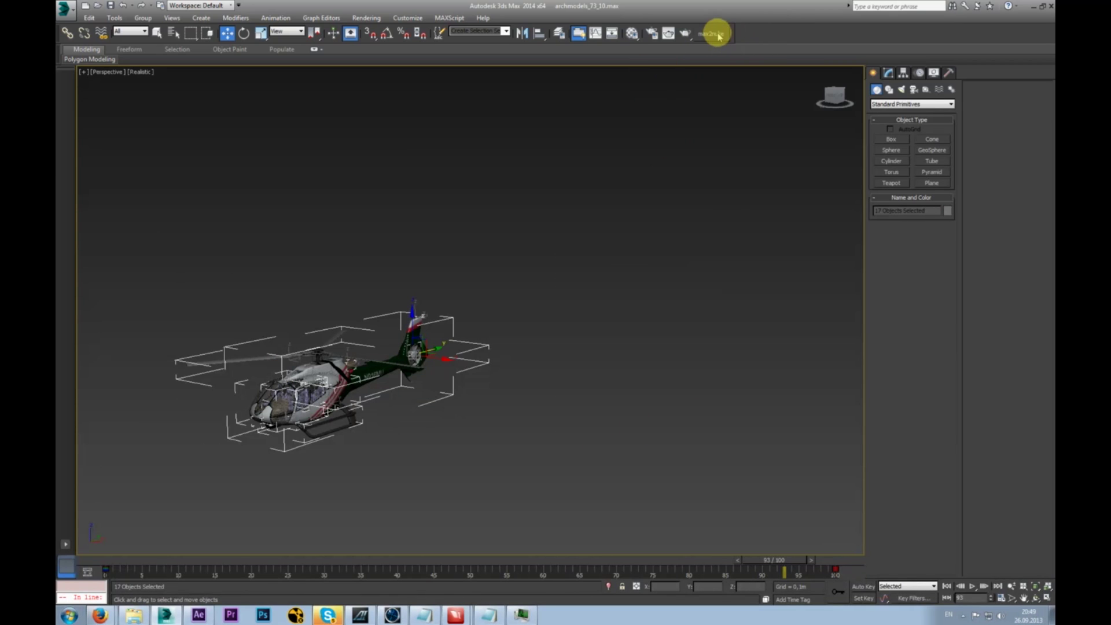
{"action": "left_click_drag", "start_coordinate": [793, 565], "coordinate": [480, 576]}
{"action": "left_click", "coordinate": [293, 563]}
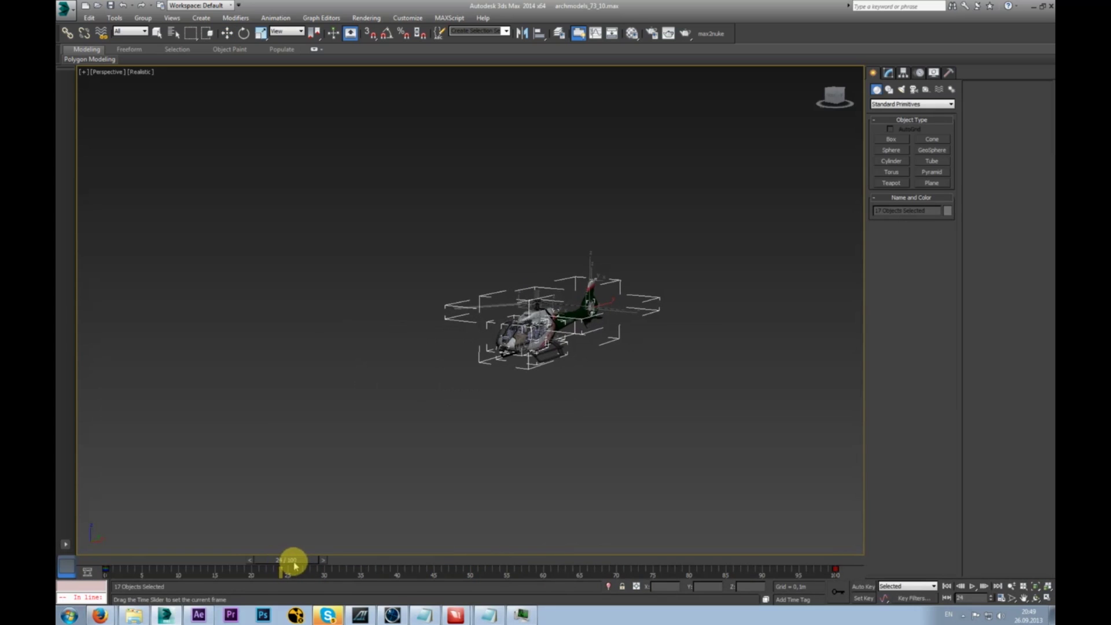
- Set the animation's end time to 25 in the time configuration and go to frame 25
{"action": "left_click", "coordinate": [1000, 598]}
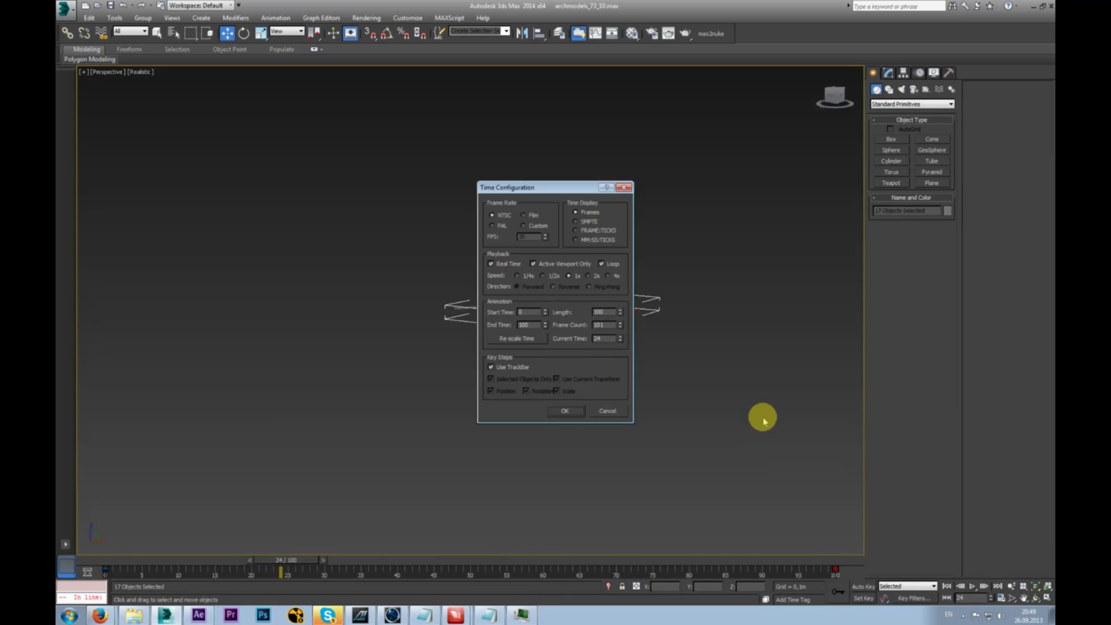
{"action": "left_click_drag", "start_coordinate": [565, 186], "coordinate": [545, 175]}
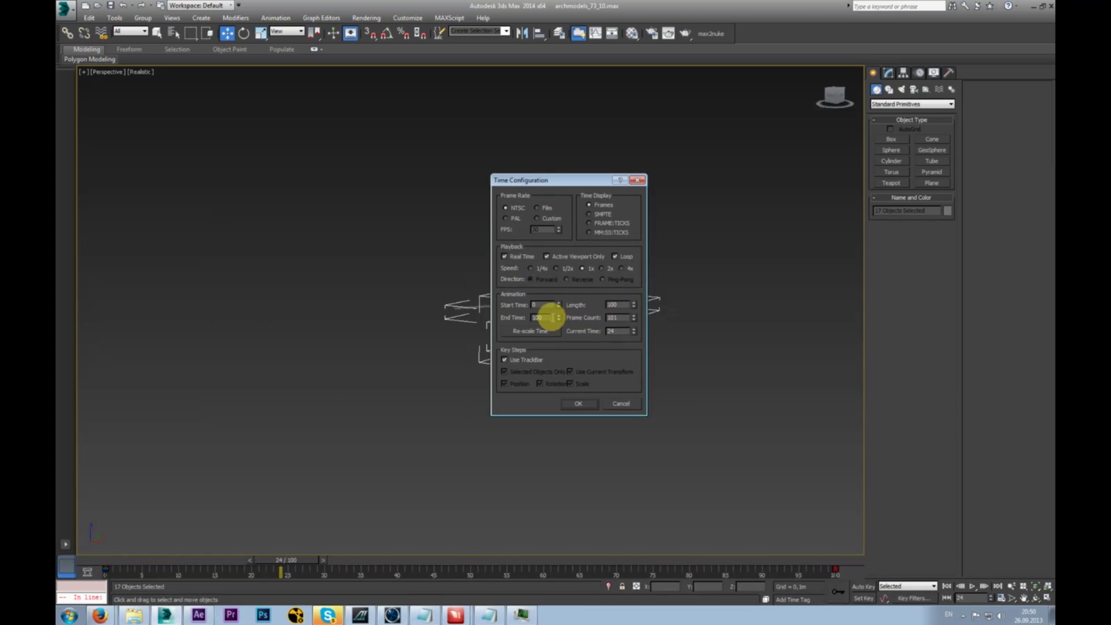
{"action": "left_click_drag", "start_coordinate": [541, 317], "coordinate": [488, 328]}
{"action": "type", "text": "25"}
{"action": "key", "text": "Return"}
{"action": "left_click", "coordinate": [578, 403]}
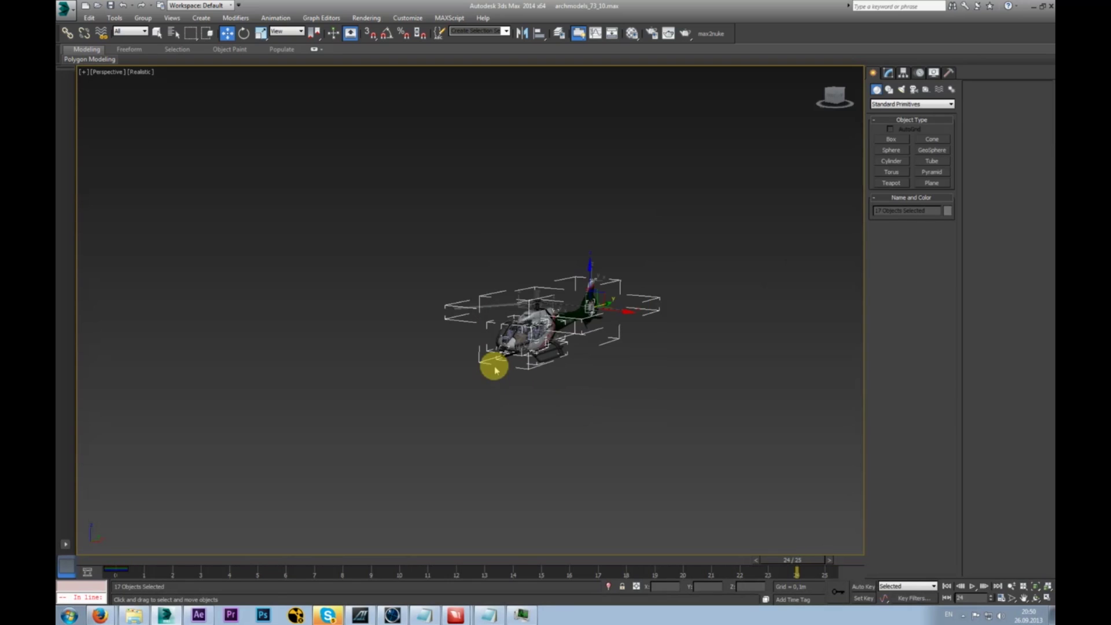
{"action": "left_click_drag", "start_coordinate": [802, 560], "coordinate": [843, 554]}
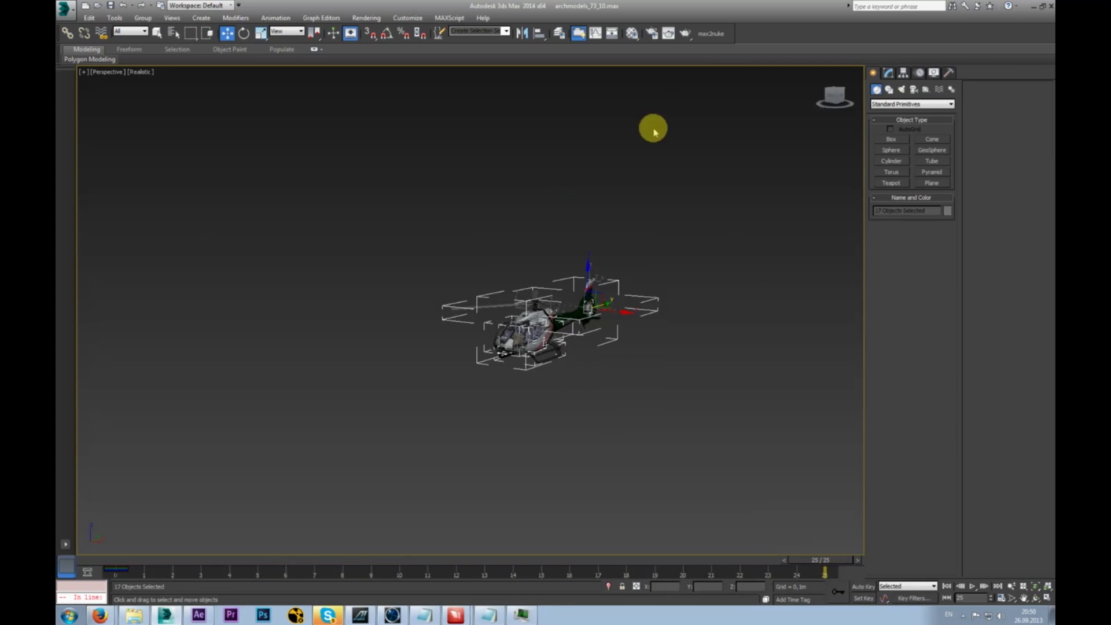
- Open max2nuke, set the frame range end to 25, and start an OBJ sequence export of all the listed helicopter parts
{"action": "left_click", "coordinate": [711, 33]}
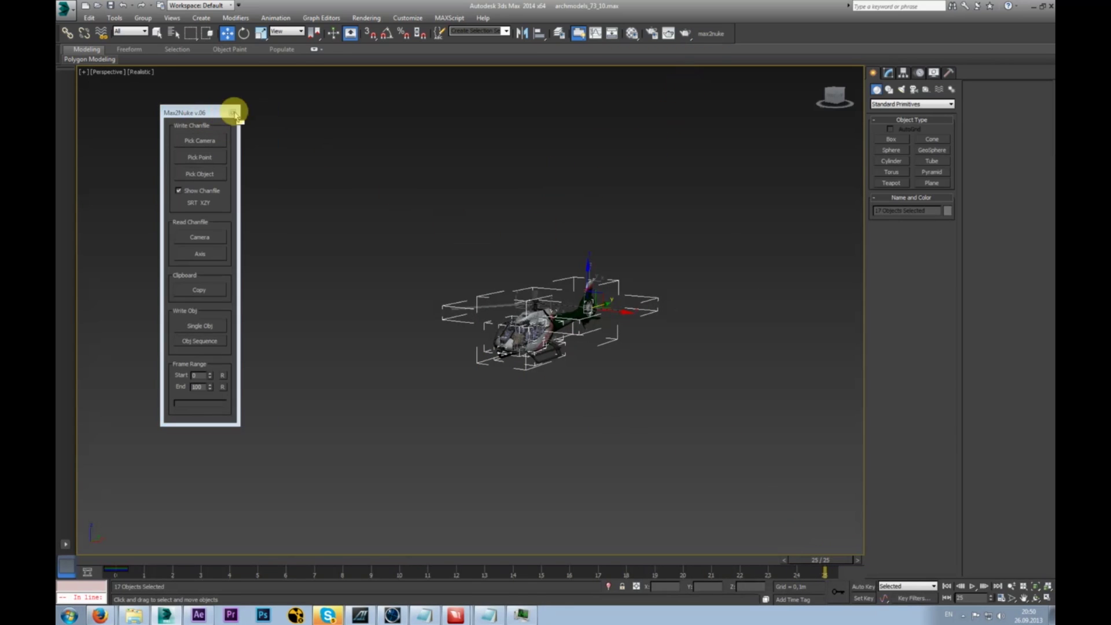
{"action": "left_click_drag", "start_coordinate": [236, 115], "coordinate": [272, 113]}
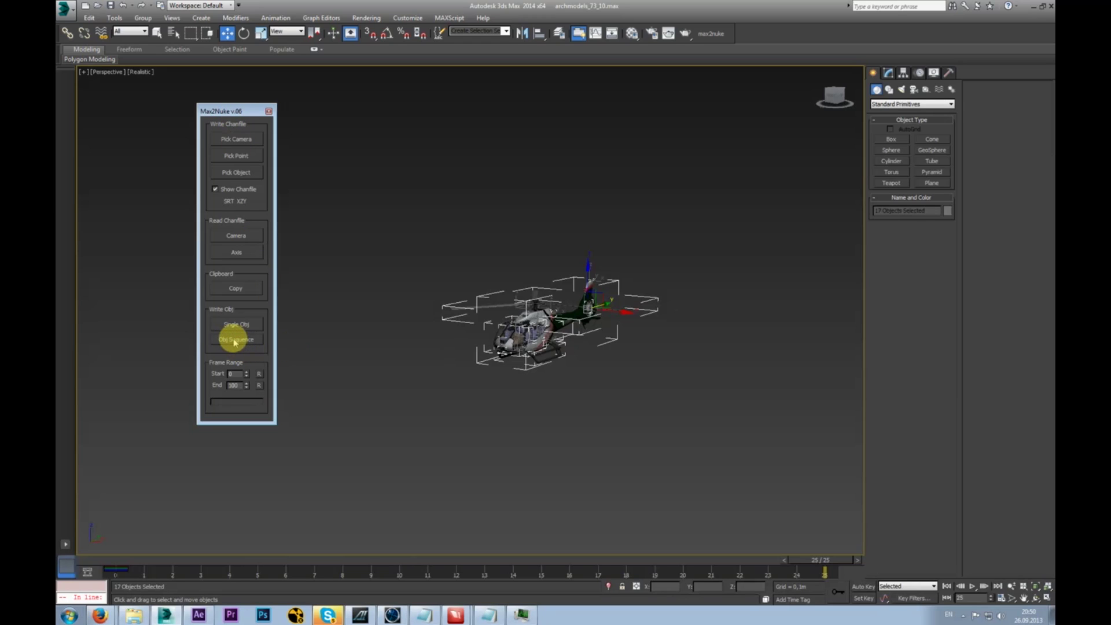
{"action": "left_click_drag", "start_coordinate": [238, 384], "coordinate": [202, 392]}
{"action": "left_click", "coordinate": [243, 343]}
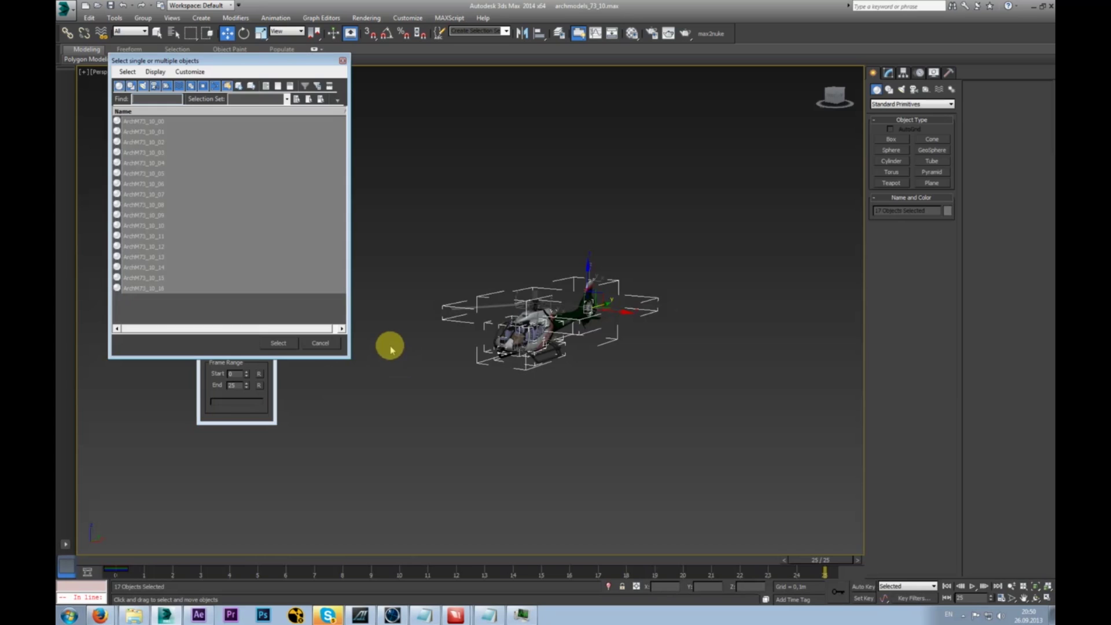
{"action": "left_click_drag", "start_coordinate": [257, 58], "coordinate": [361, 65]}
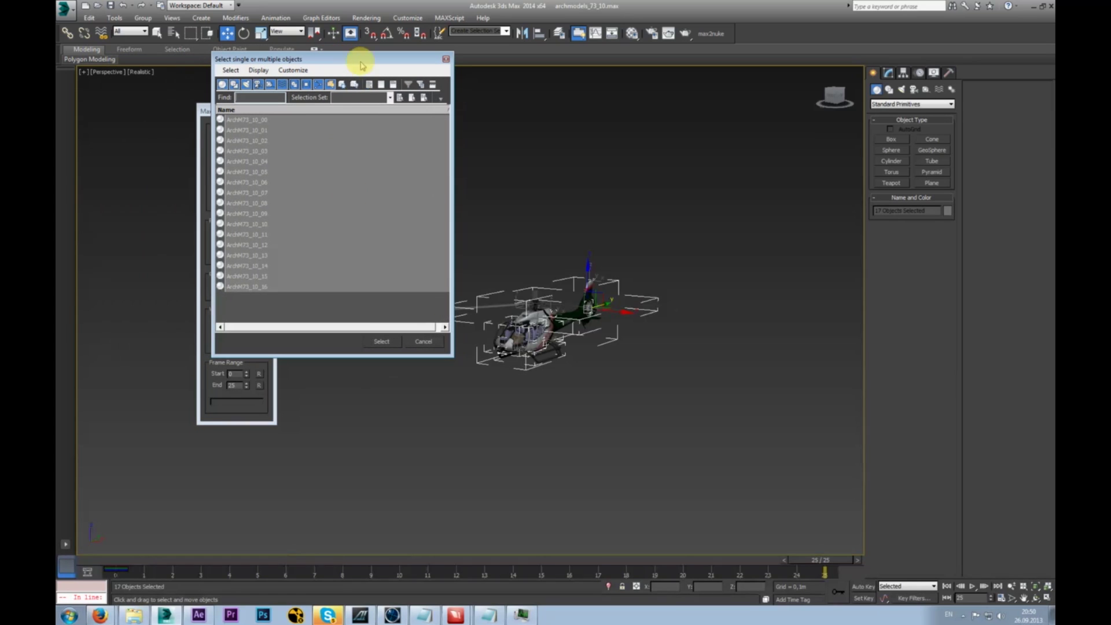
{"action": "left_click", "coordinate": [382, 343]}
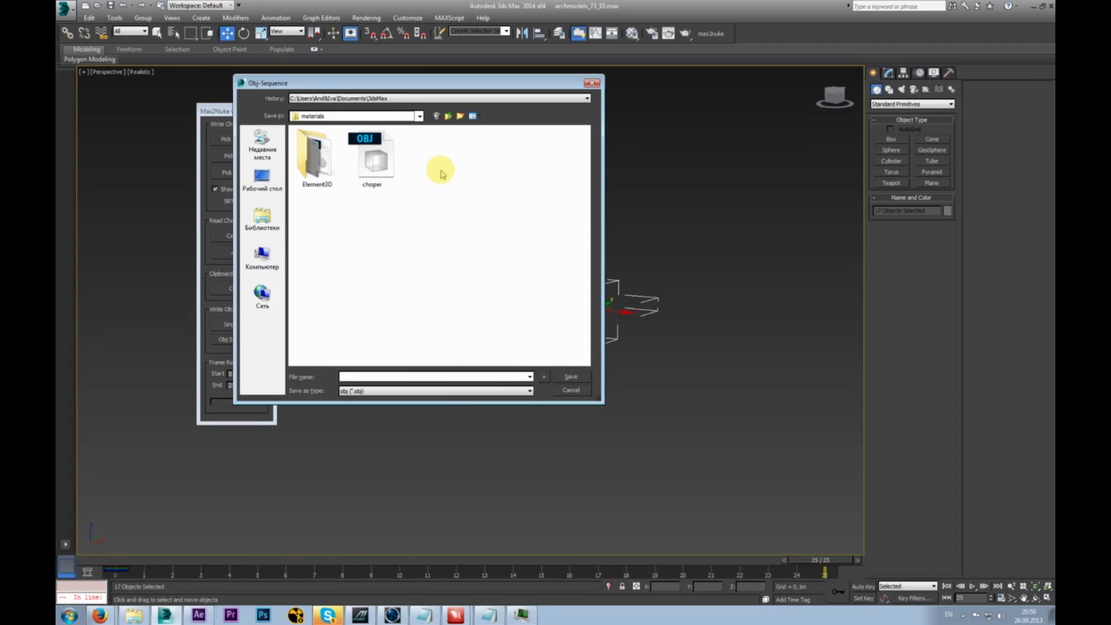
- Create a folder named test inside materials and export the OBJ sequence into it under the base name test with the default export options
{"action": "left_click", "coordinate": [460, 116]}
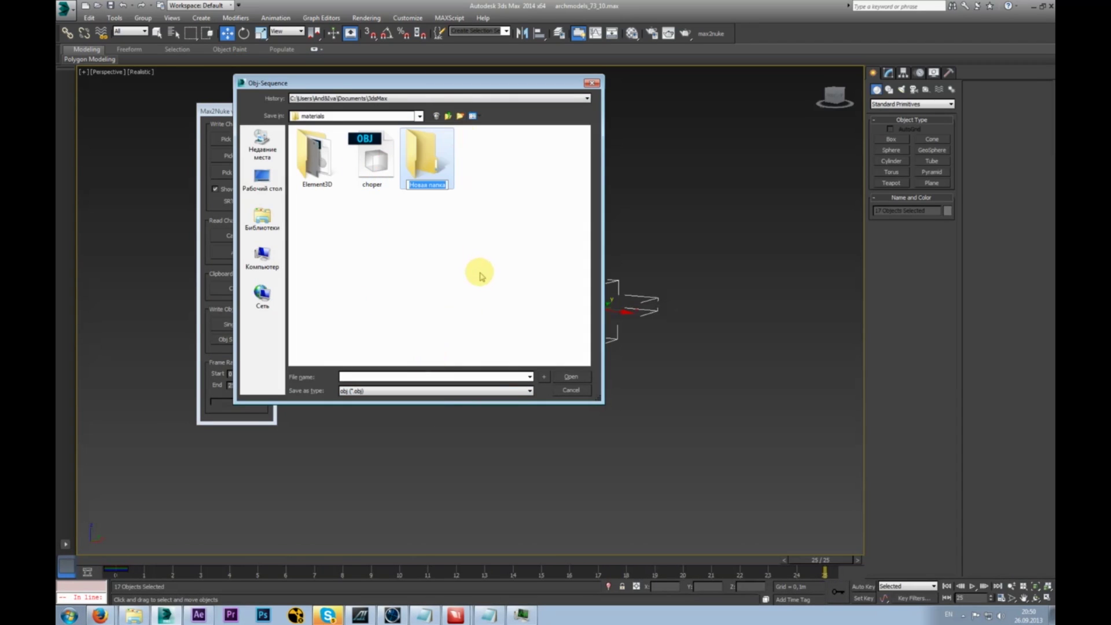
{"action": "key", "text": "Return"}
{"action": "key", "text": "Return"}
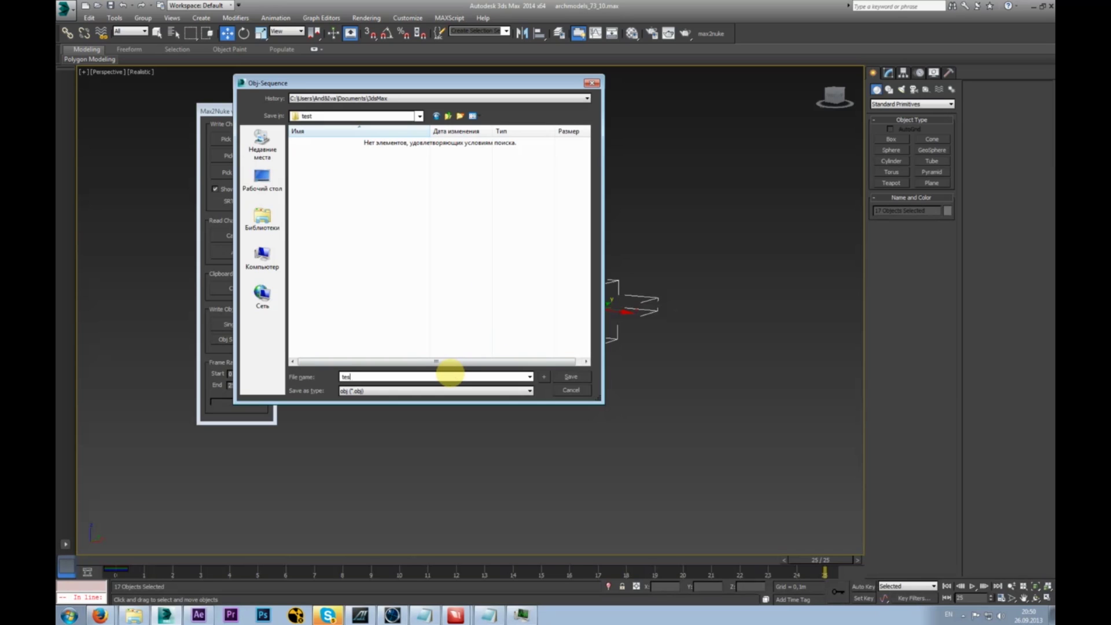
{"action": "key", "text": "Return"}
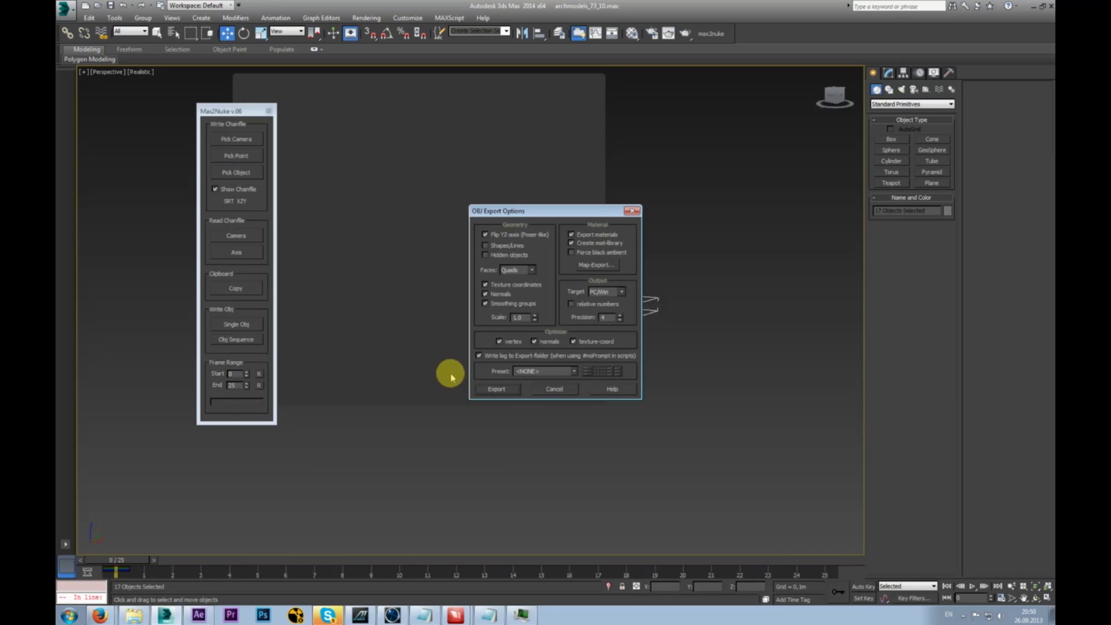
{"action": "left_click", "coordinate": [498, 390]}
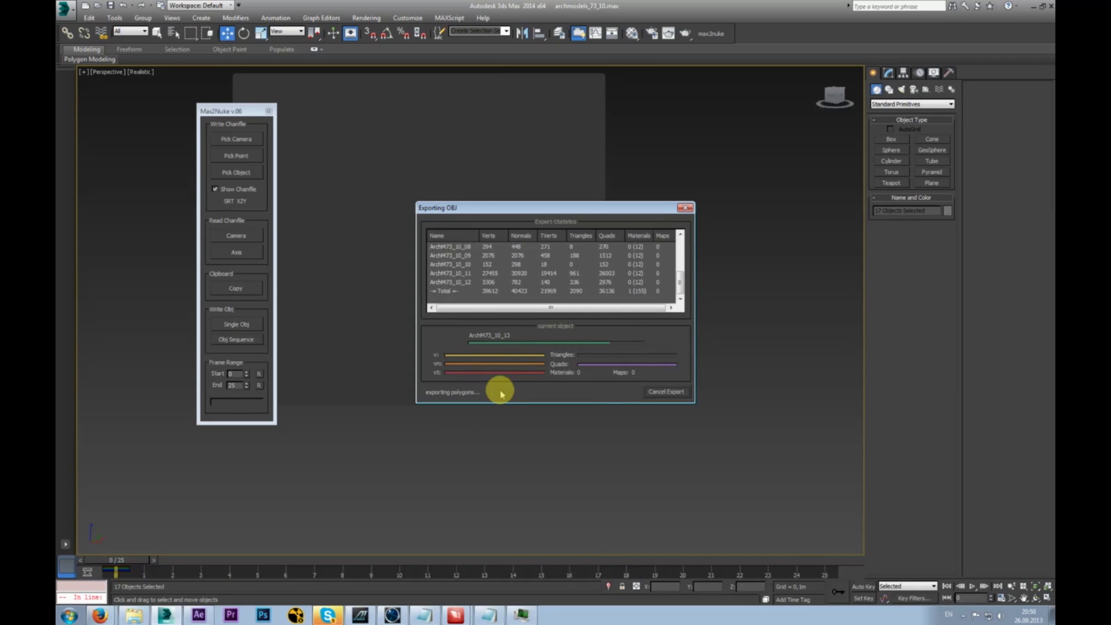
{"action": "left_click", "coordinate": [668, 391]}
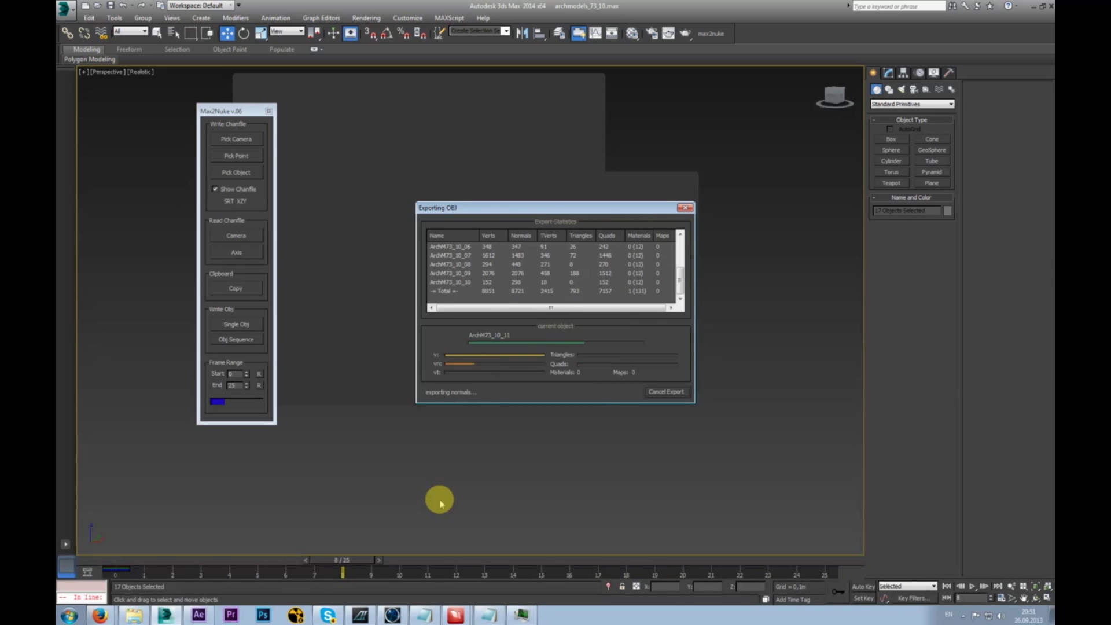
- Switch to After Effects, set Element's Path Layer 1 to None, and remove the Extrusion Model in Scene Setup
{"action": "left_click", "coordinate": [200, 616]}
{"action": "left_click_drag", "start_coordinate": [408, 433], "coordinate": [261, 378]}
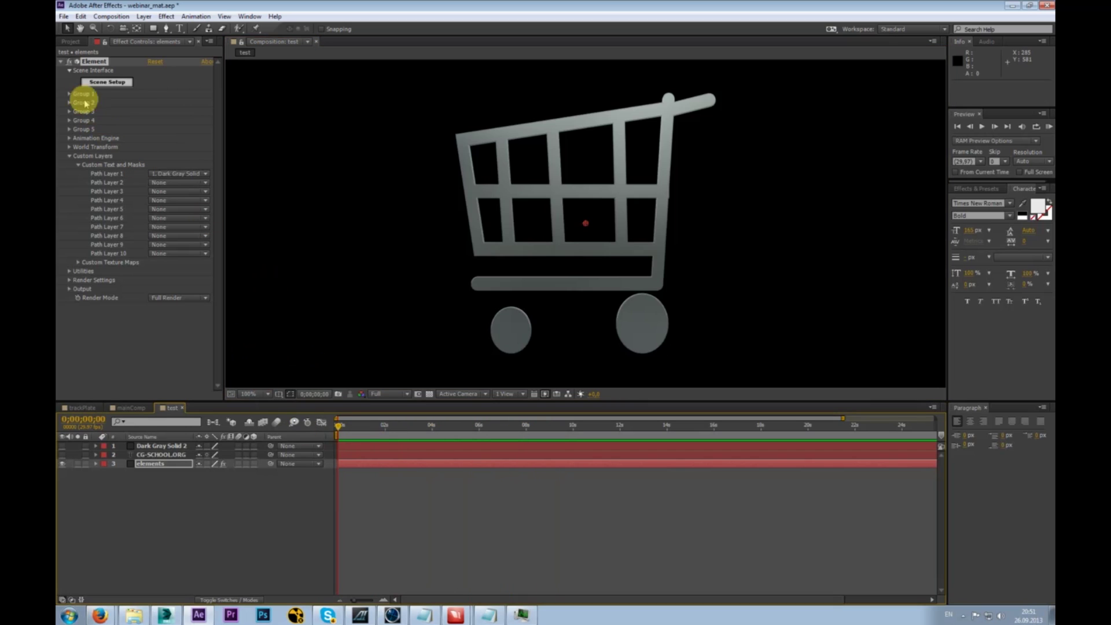
{"action": "left_click", "coordinate": [182, 173]}
{"action": "left_click", "coordinate": [177, 181]}
{"action": "left_click", "coordinate": [125, 85]}
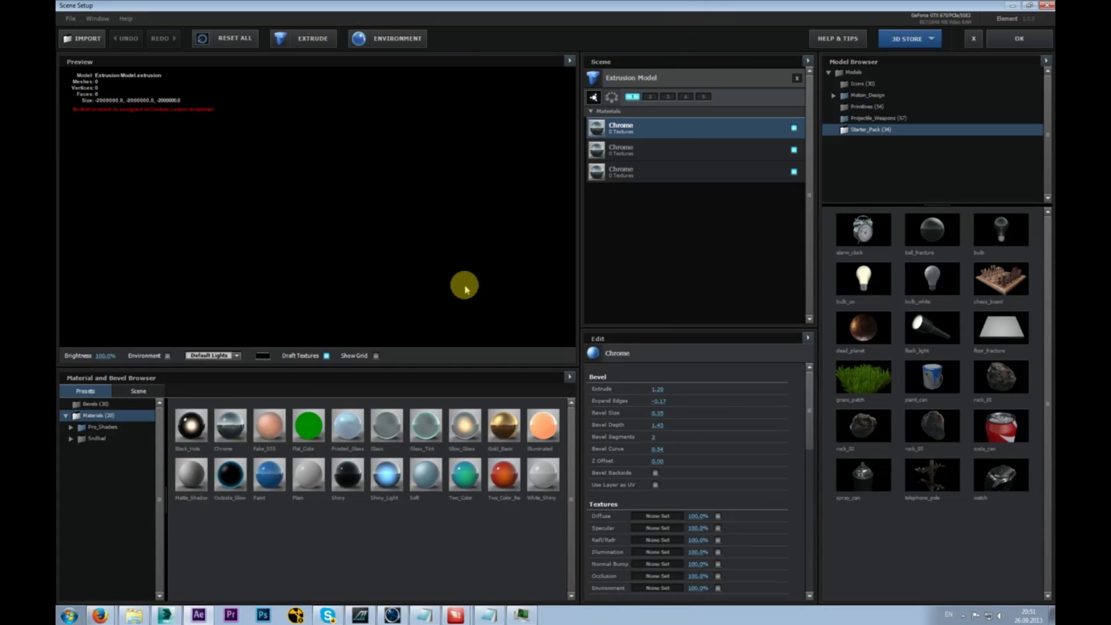
{"action": "left_click", "coordinate": [798, 79]}
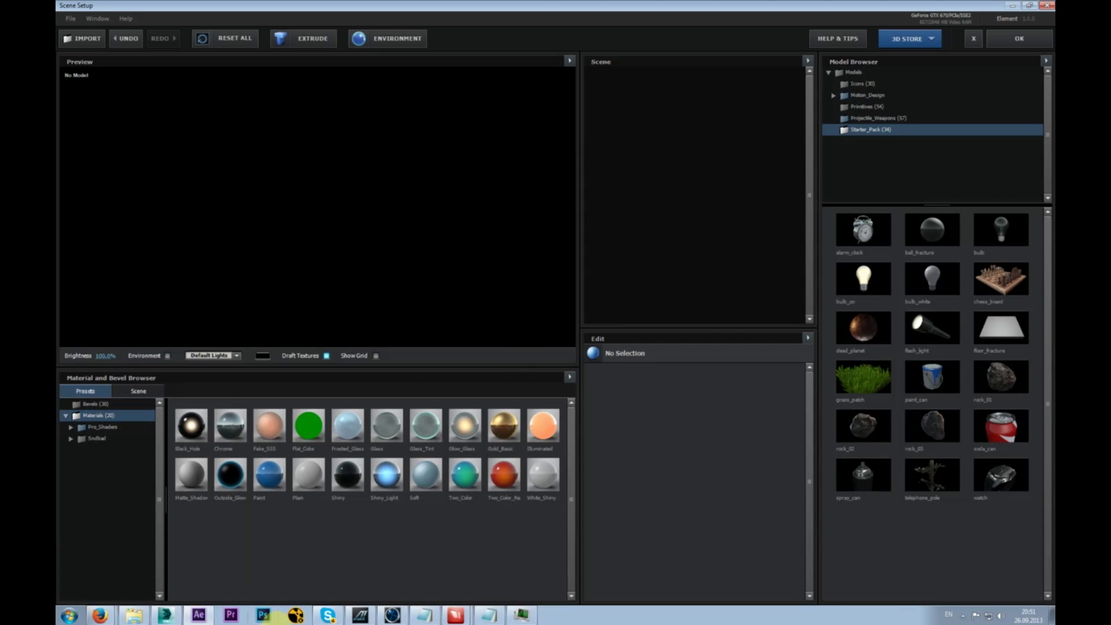
- Return to 3ds Max, monitor the OBJ sequence export until it finishes, and close the Max2Nuke window
{"action": "left_click", "coordinate": [165, 613]}
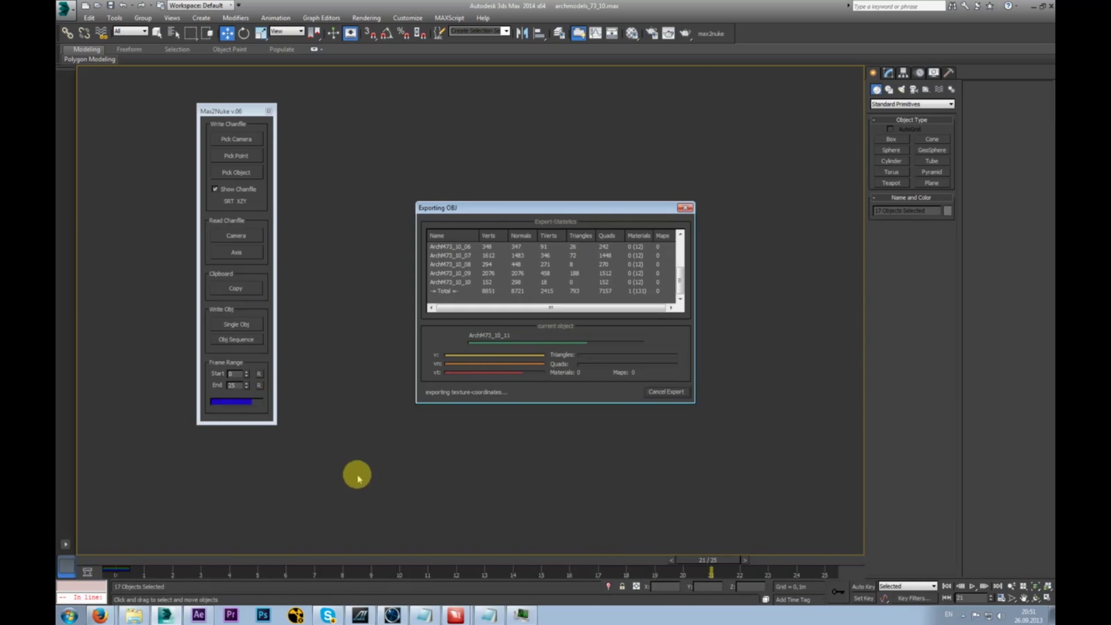
{"action": "left_click", "coordinate": [198, 615]}
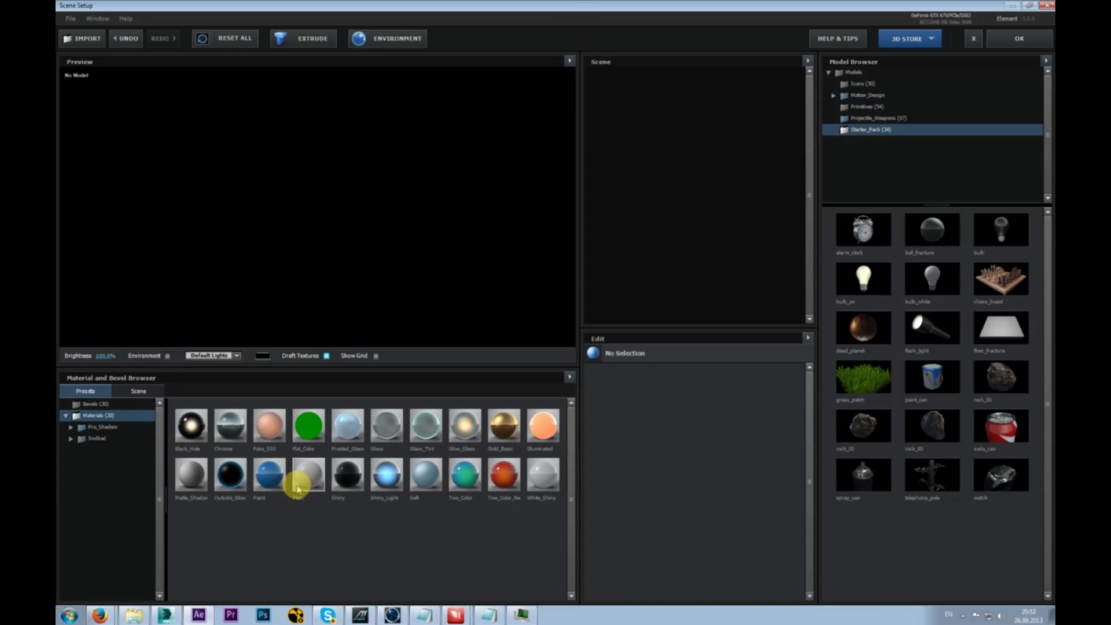
{"action": "left_click", "coordinate": [166, 614]}
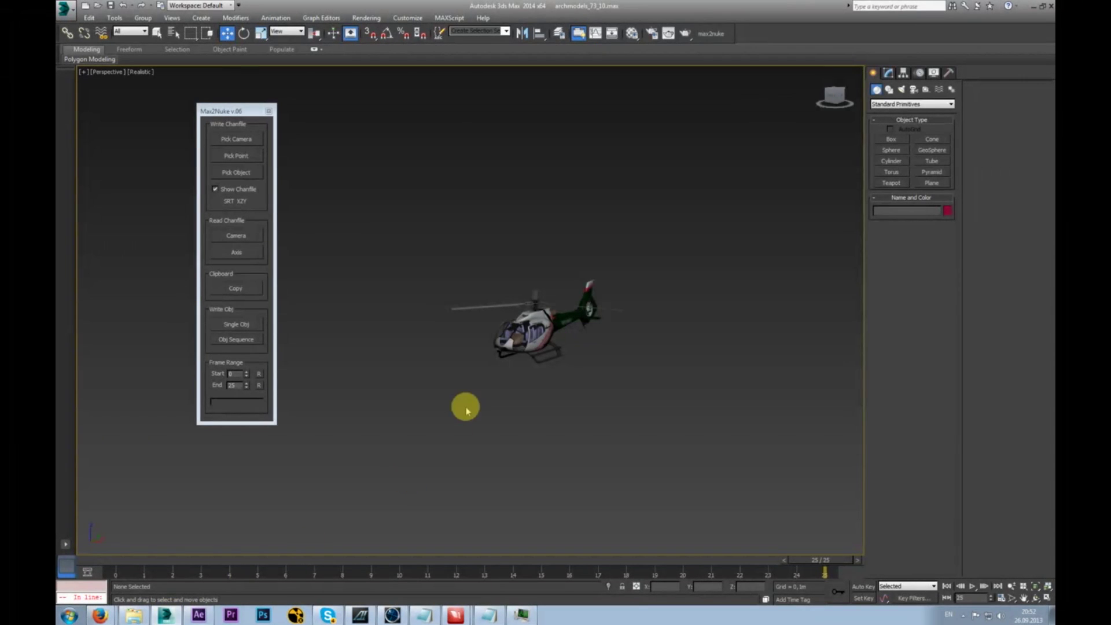
{"action": "left_click", "coordinate": [269, 111]}
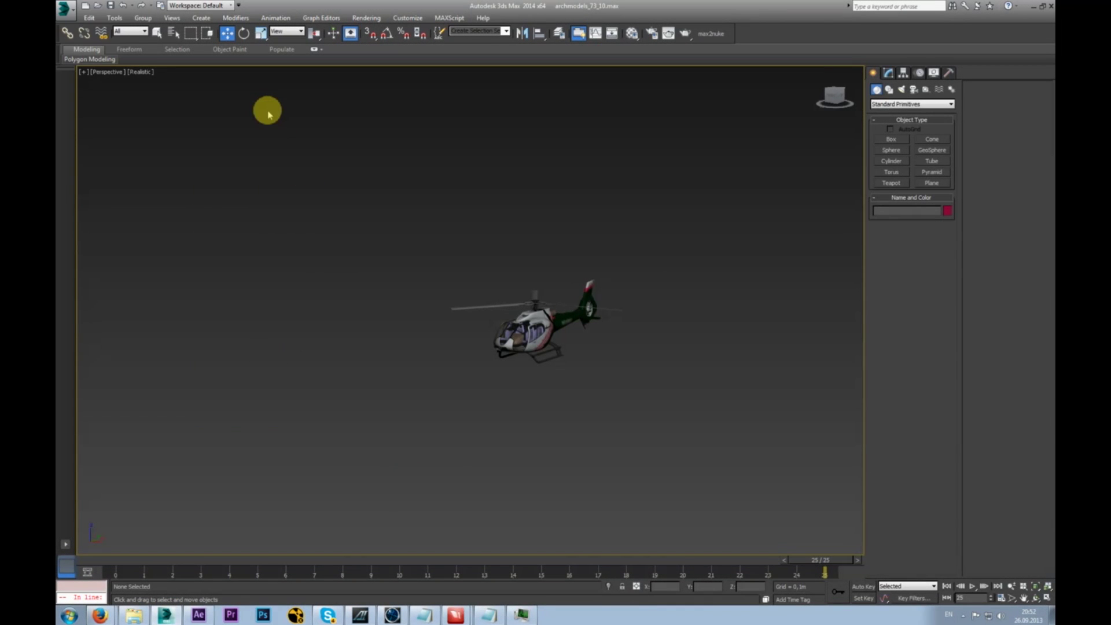
- In Element's Scene Setup in After Effects, import the 3D sequence from the test folder starting at test_.0000 and apply the scene
{"action": "left_click", "coordinate": [198, 614]}
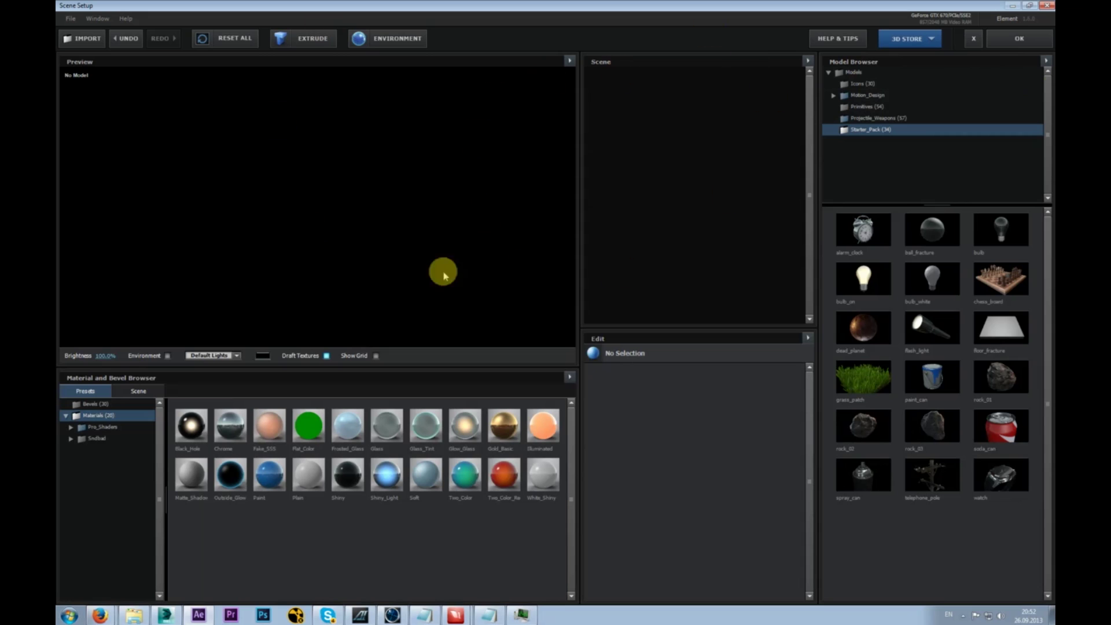
{"action": "left_click", "coordinate": [1045, 62]}
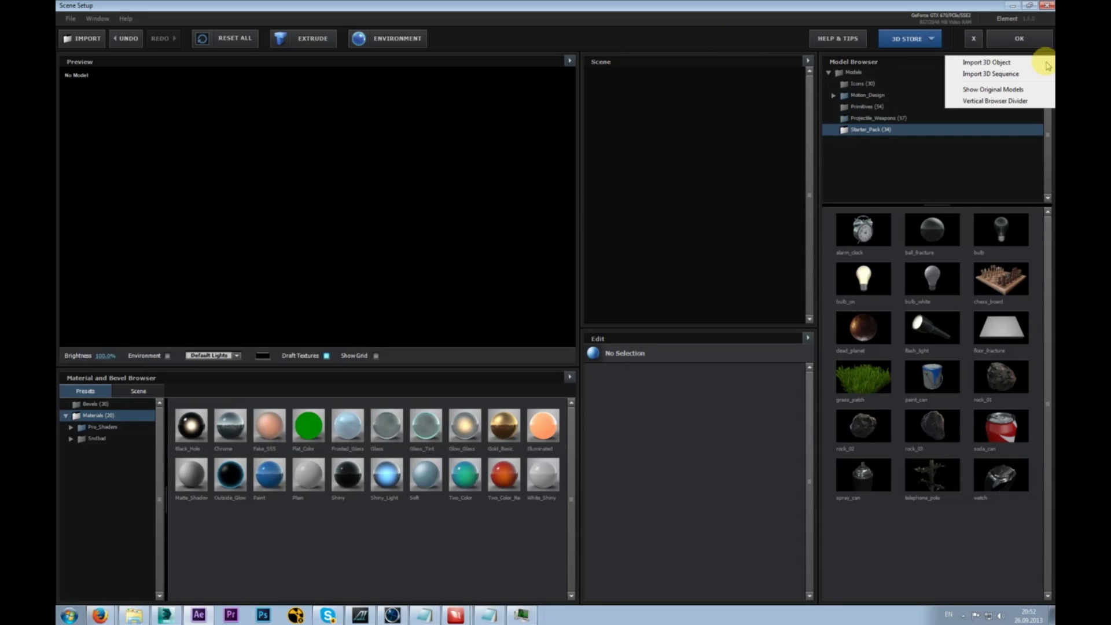
{"action": "left_click", "coordinate": [999, 76]}
{"action": "left_click_drag", "start_coordinate": [457, 24], "coordinate": [632, 109]}
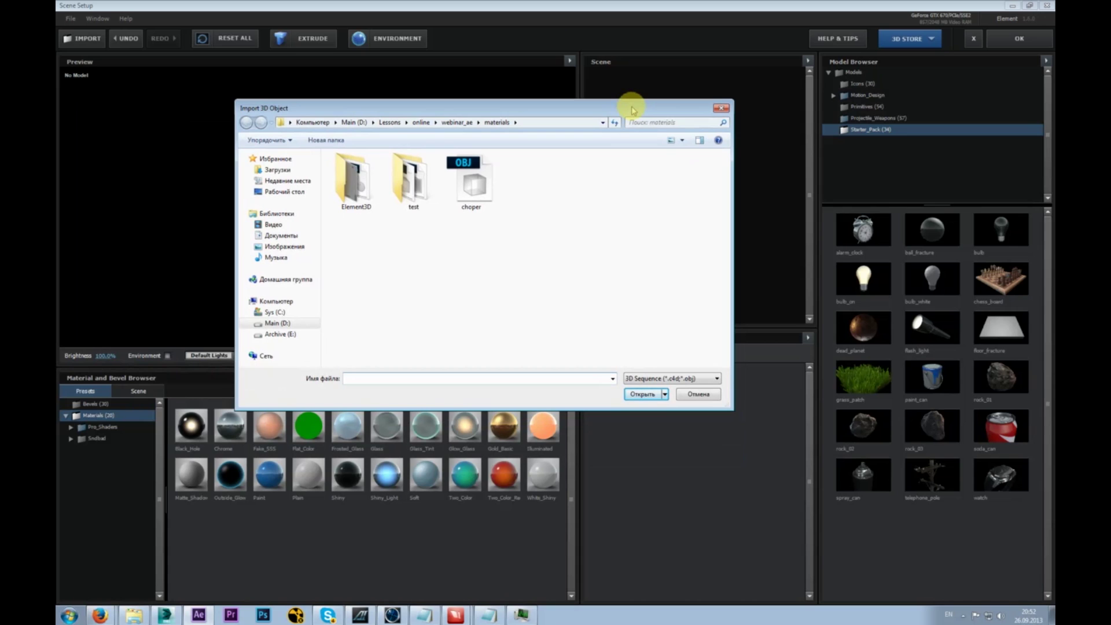
{"action": "left_click_drag", "start_coordinate": [632, 110], "coordinate": [617, 93]}
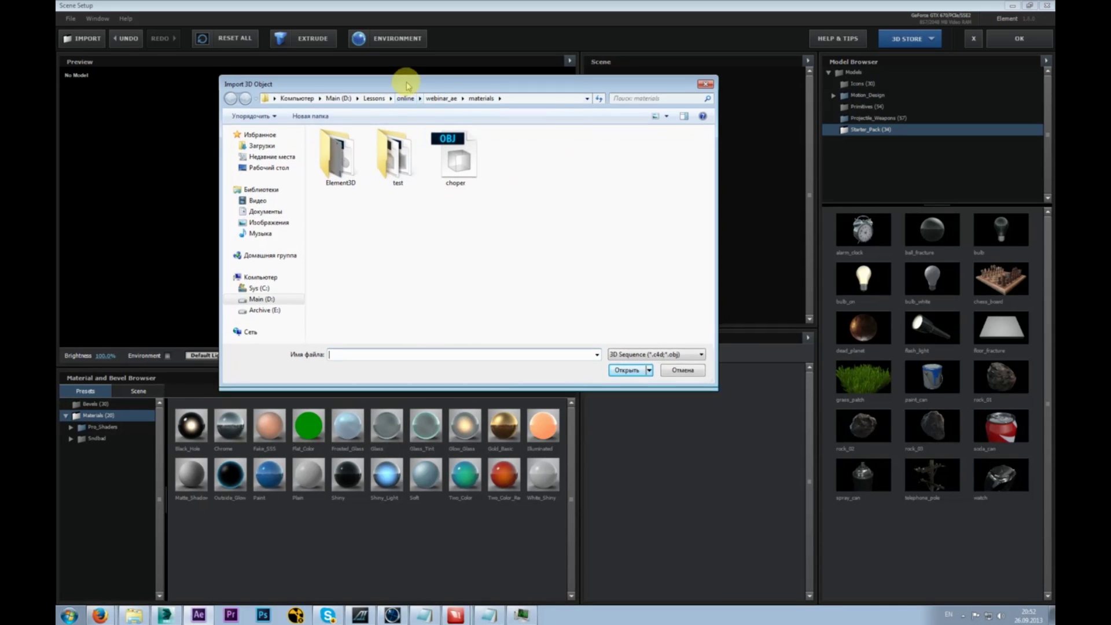
{"action": "double_click", "coordinate": [393, 148]}
{"action": "left_click", "coordinate": [335, 148]}
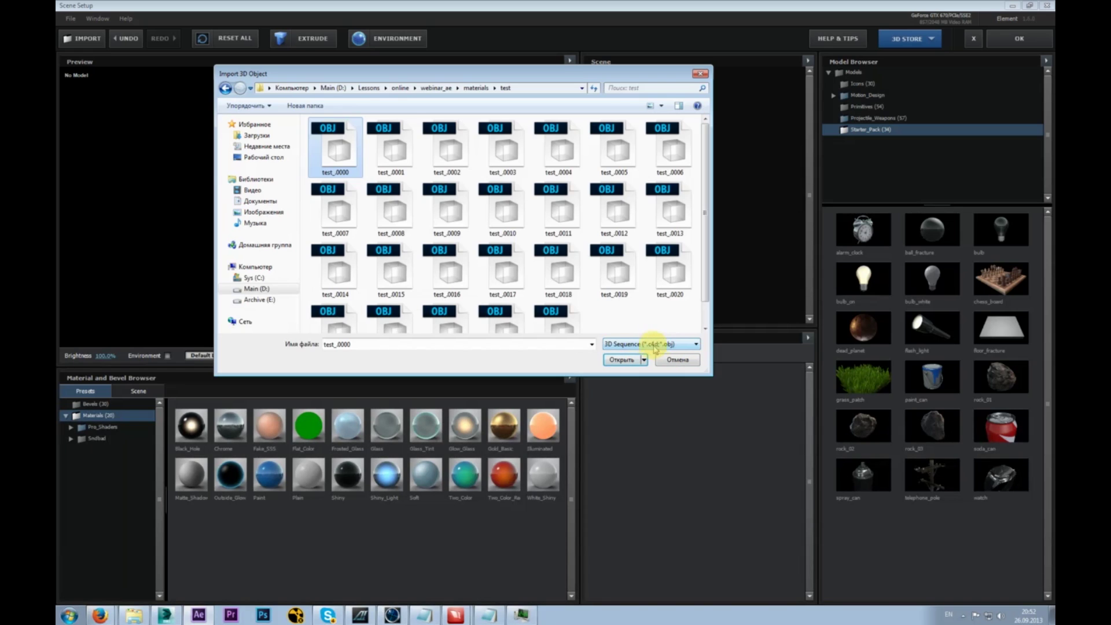
{"action": "left_click", "coordinate": [624, 361]}
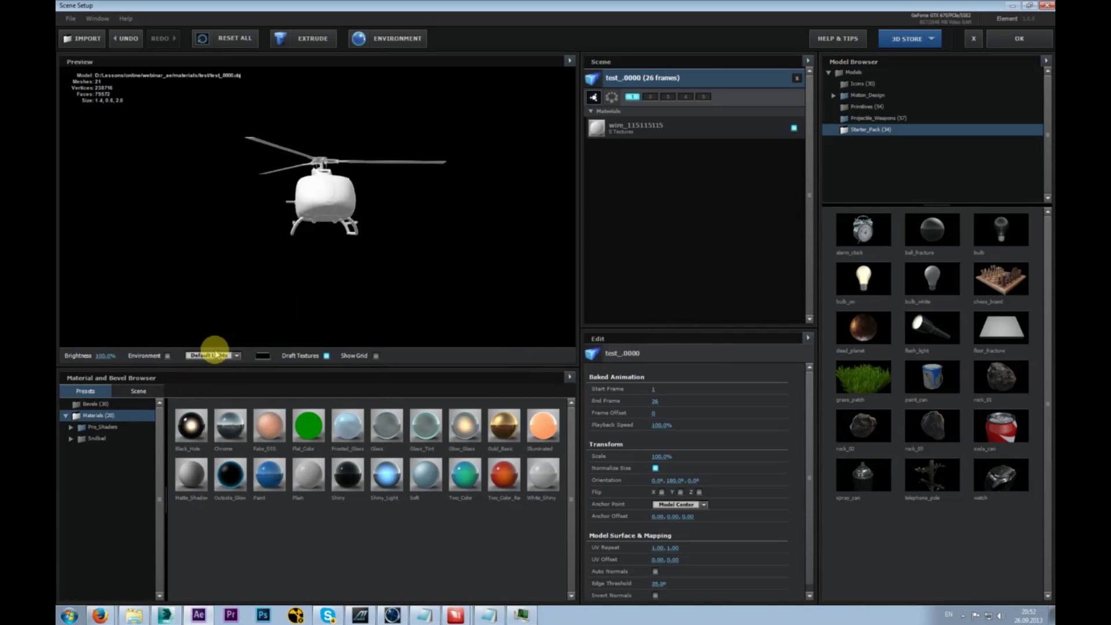
{"action": "left_click", "coordinate": [1007, 44]}
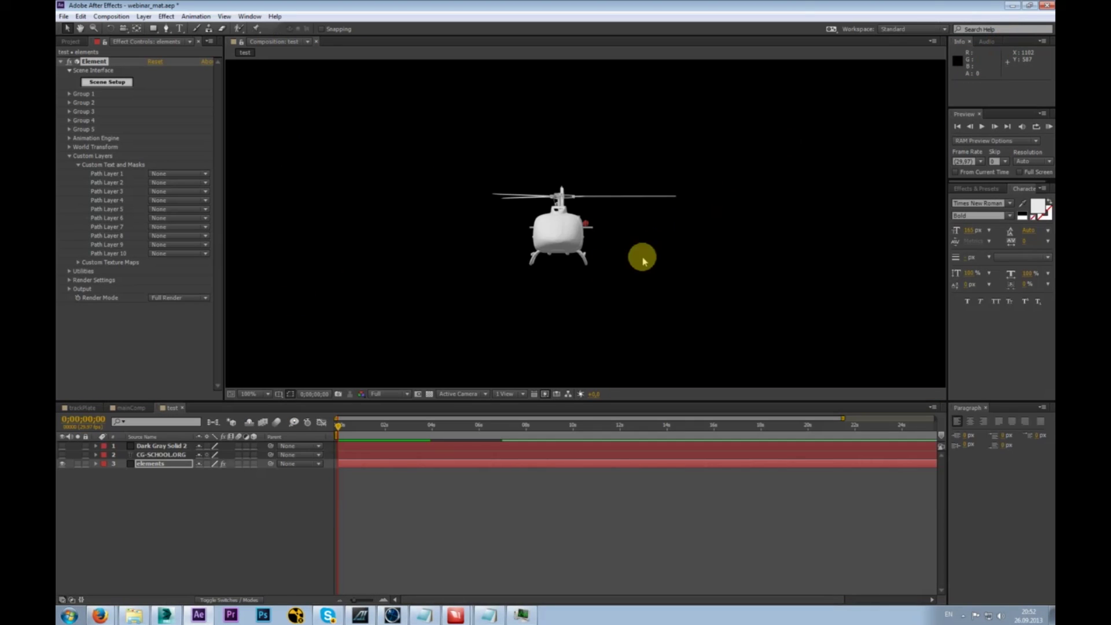
- Rotate Group 1's particle replicator about the Y axis so the helicopter is seen from the side
{"action": "left_click_drag", "start_coordinate": [350, 429], "coordinate": [637, 434]}
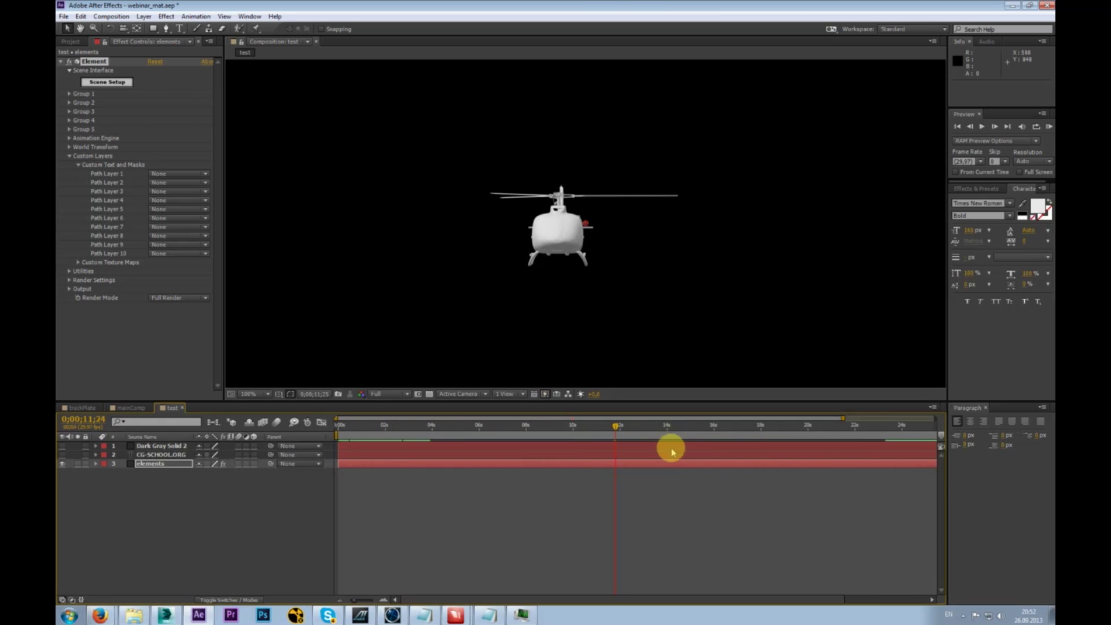
{"action": "left_click", "coordinate": [70, 93]}
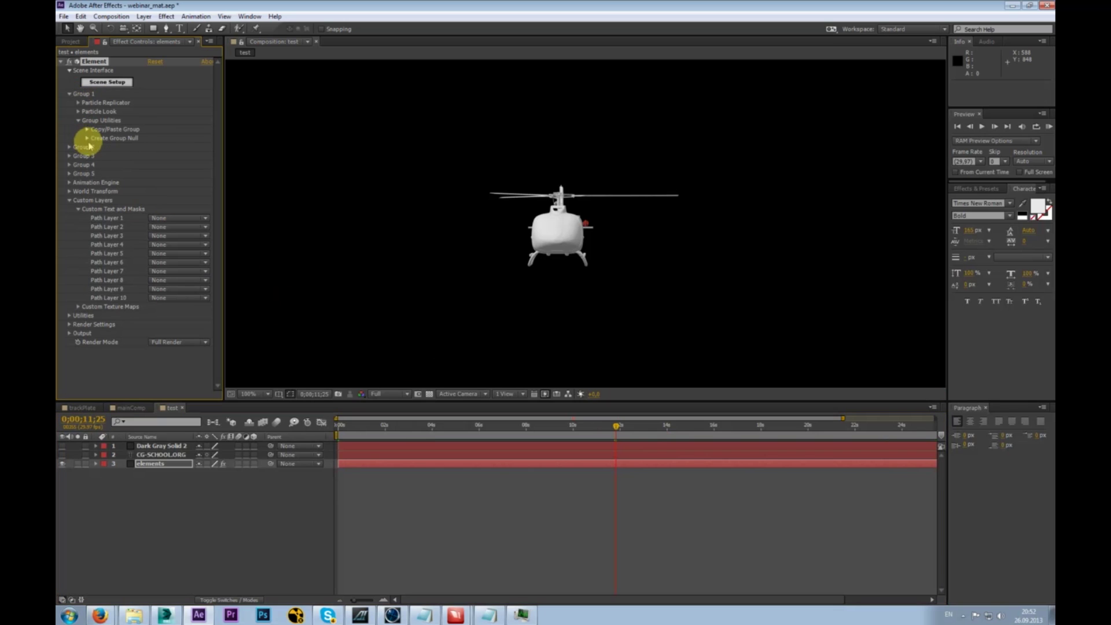
{"action": "left_click", "coordinate": [79, 111]}
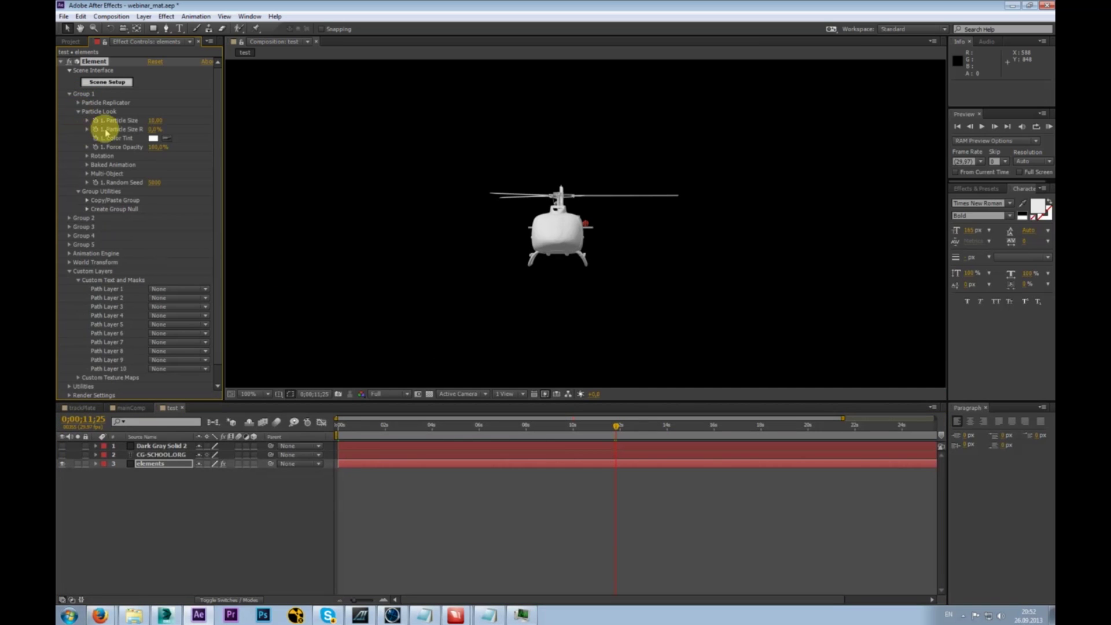
{"action": "left_click", "coordinate": [78, 103]}
{"action": "left_click", "coordinate": [86, 174]}
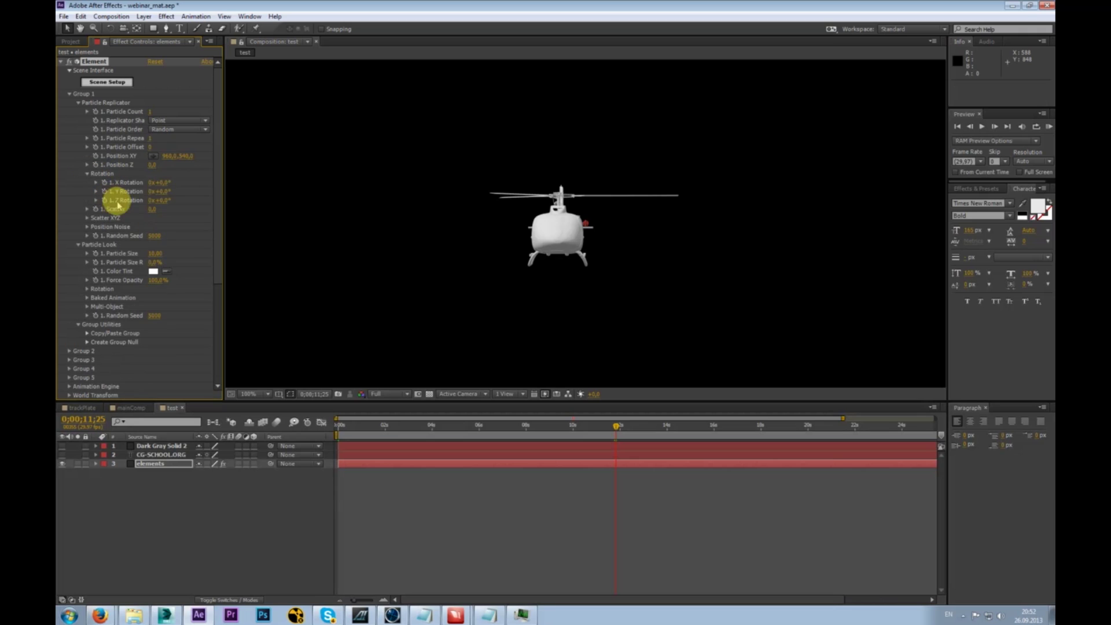
{"action": "left_click_drag", "start_coordinate": [162, 192], "coordinate": [148, 190]}
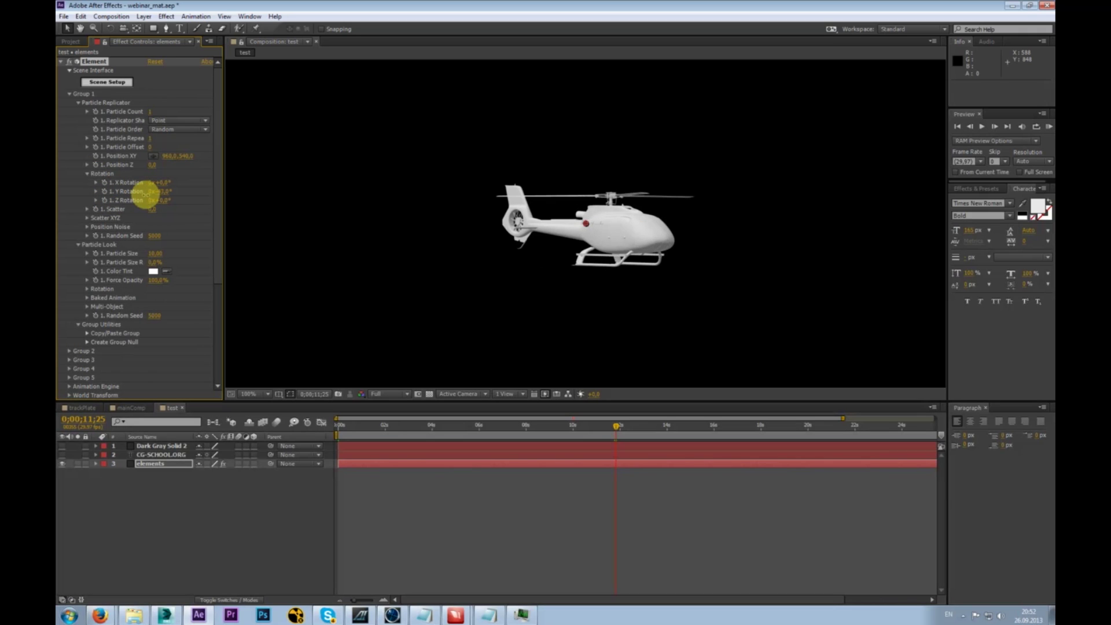
- Scrub through the test composition at different times to examine the helicopter's baked flight animation
{"action": "key", "text": "Page_Down"}
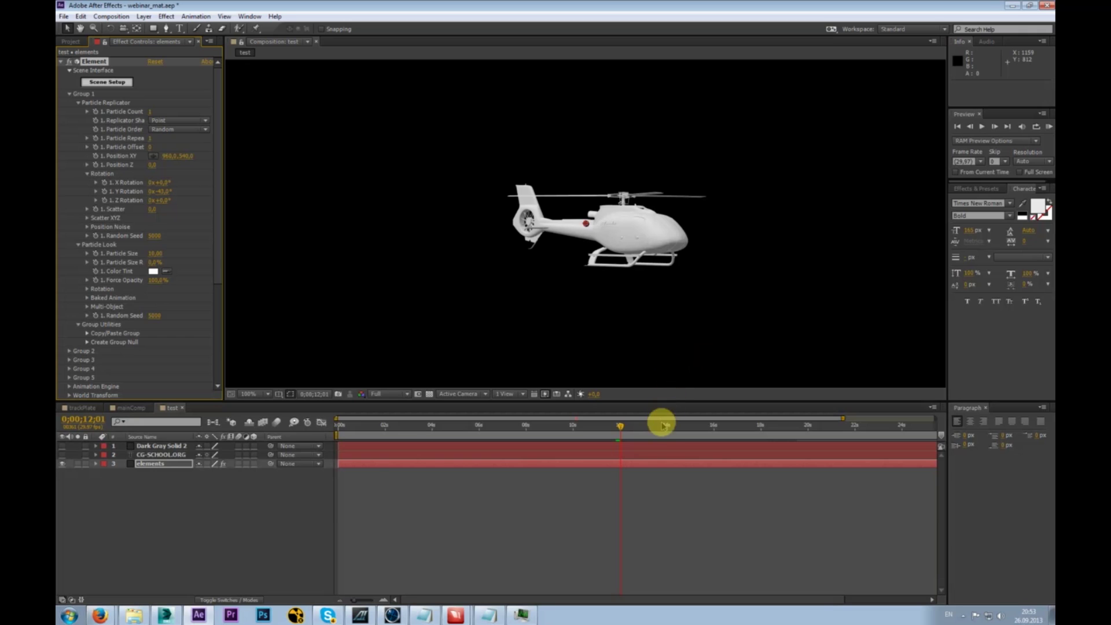
{"action": "left_click", "coordinate": [705, 428]}
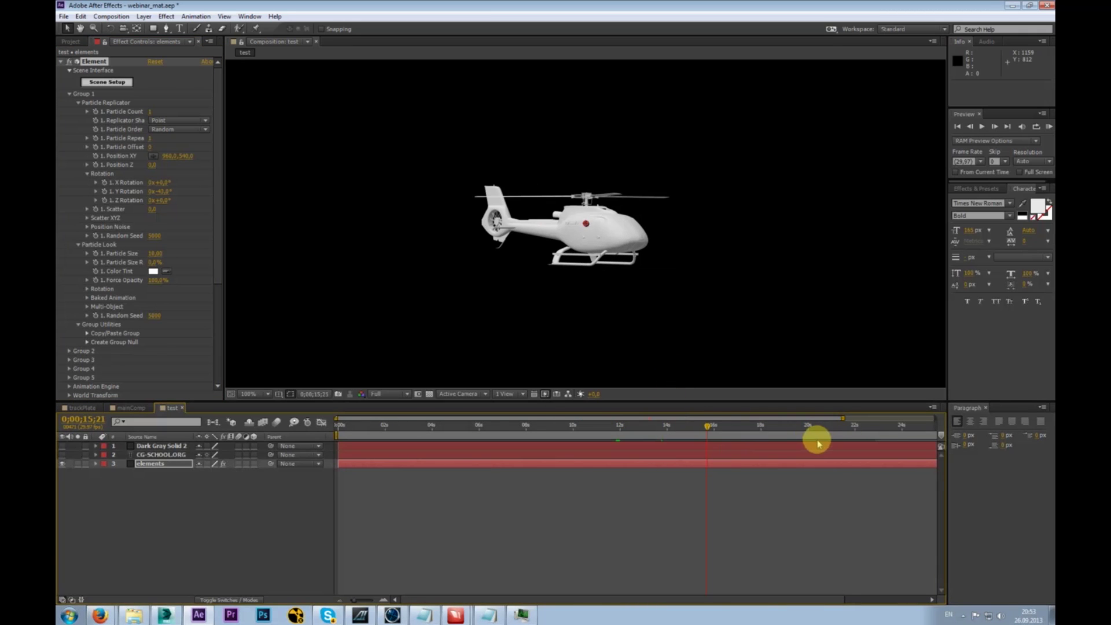
{"action": "key", "text": "minus"}
{"action": "left_click_drag", "start_coordinate": [734, 428], "coordinate": [621, 429]}
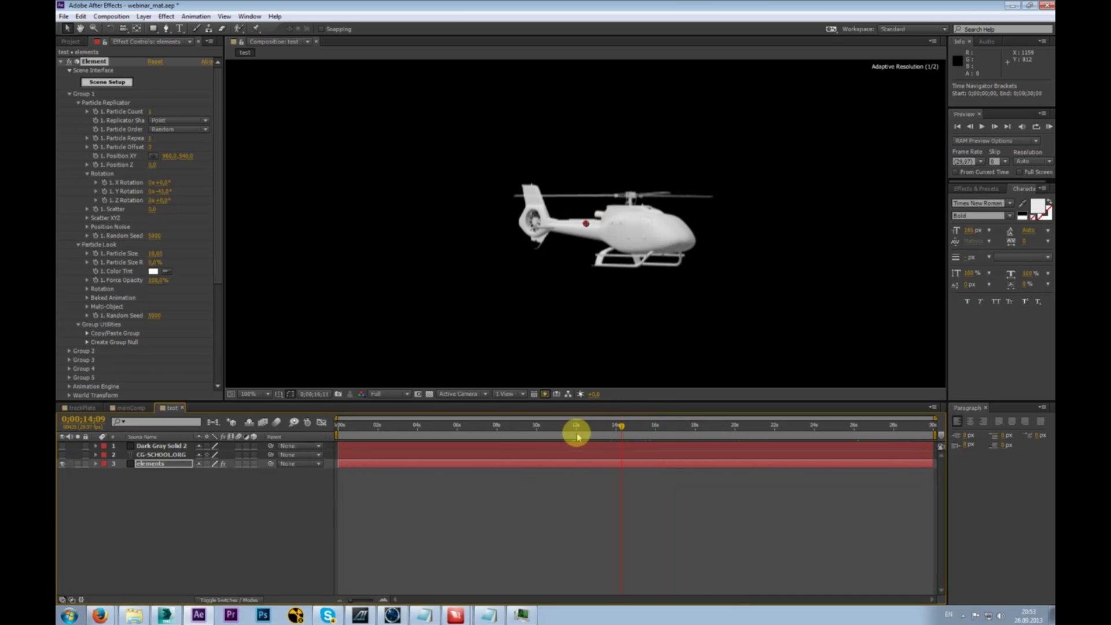
{"action": "left_click_drag", "start_coordinate": [453, 431], "coordinate": [468, 431]}
{"action": "left_click_drag", "start_coordinate": [214, 267], "coordinate": [211, 360]}
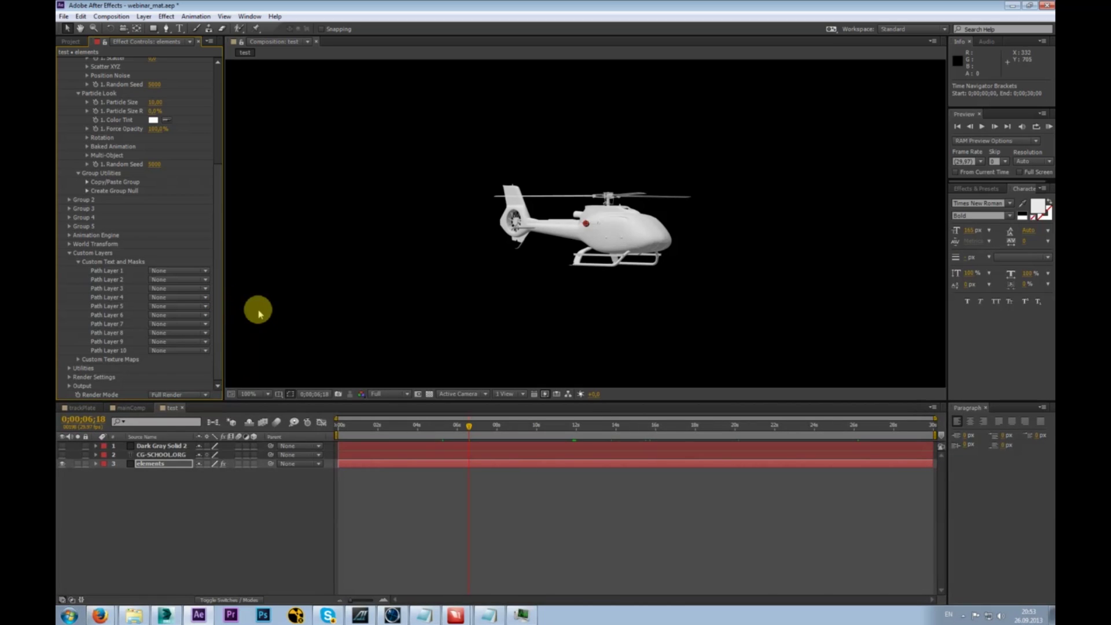
{"action": "left_click_drag", "start_coordinate": [498, 428], "coordinate": [717, 428]}
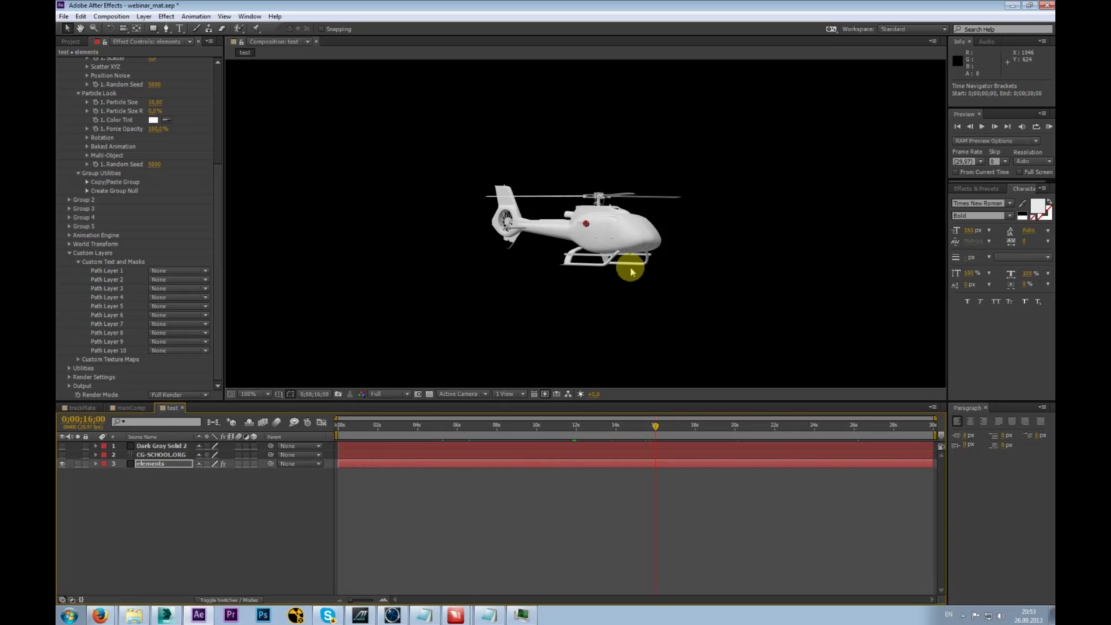
{"action": "left_click_drag", "start_coordinate": [672, 427], "coordinate": [706, 427]}
{"action": "left_click", "coordinate": [506, 428]}
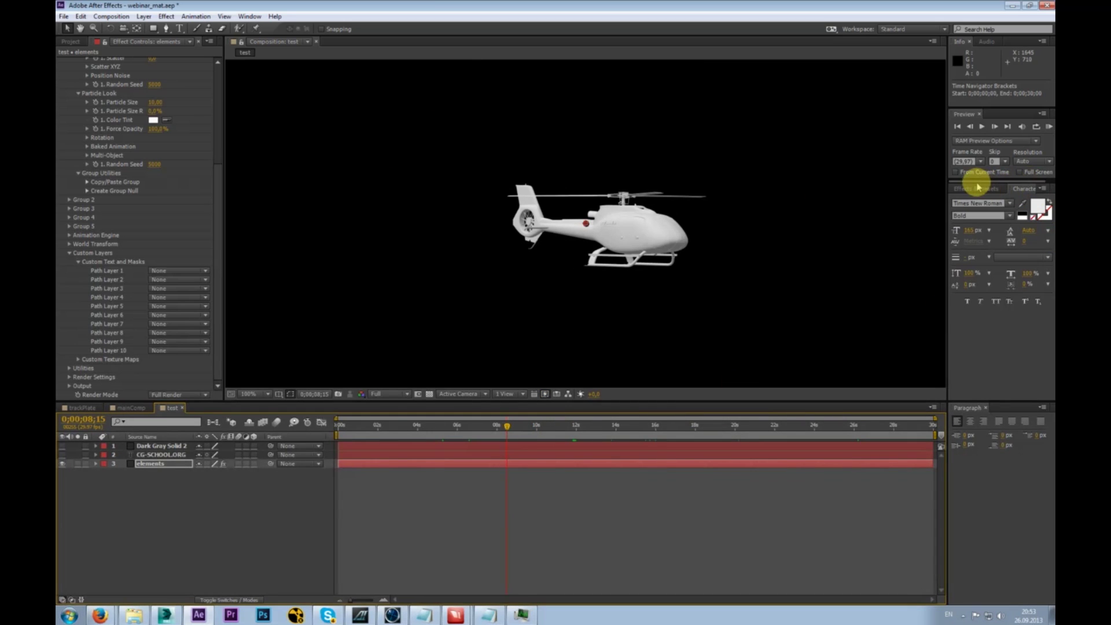
- Collapse the Element effect's settings and show the whole test composition frame at 50%
{"action": "left_click_drag", "start_coordinate": [218, 179], "coordinate": [210, 55]}
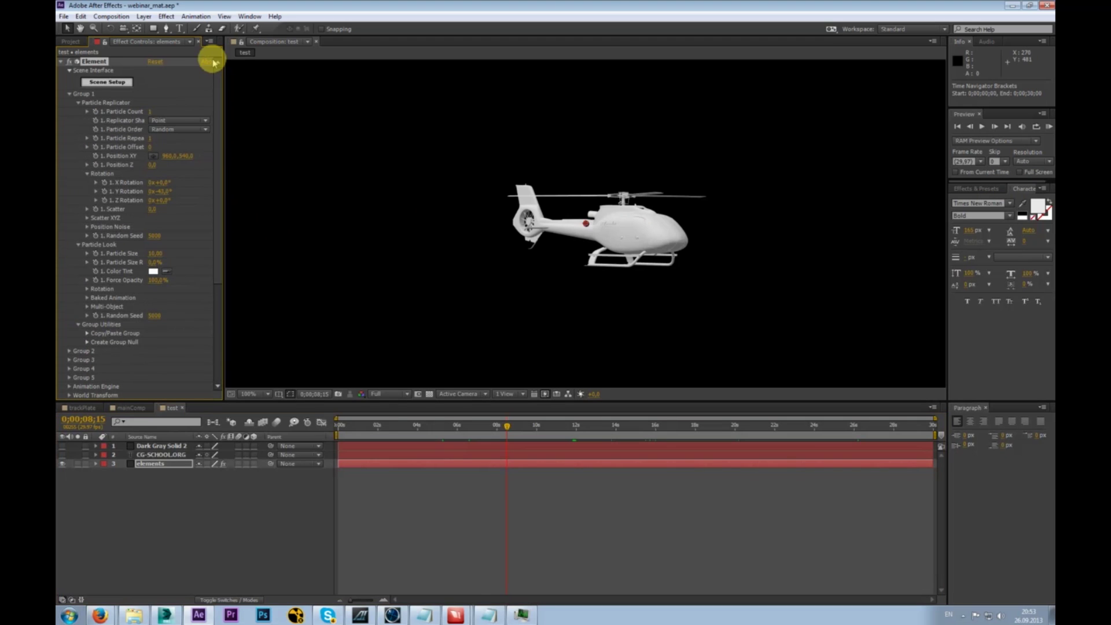
{"action": "left_click", "coordinate": [61, 62]}
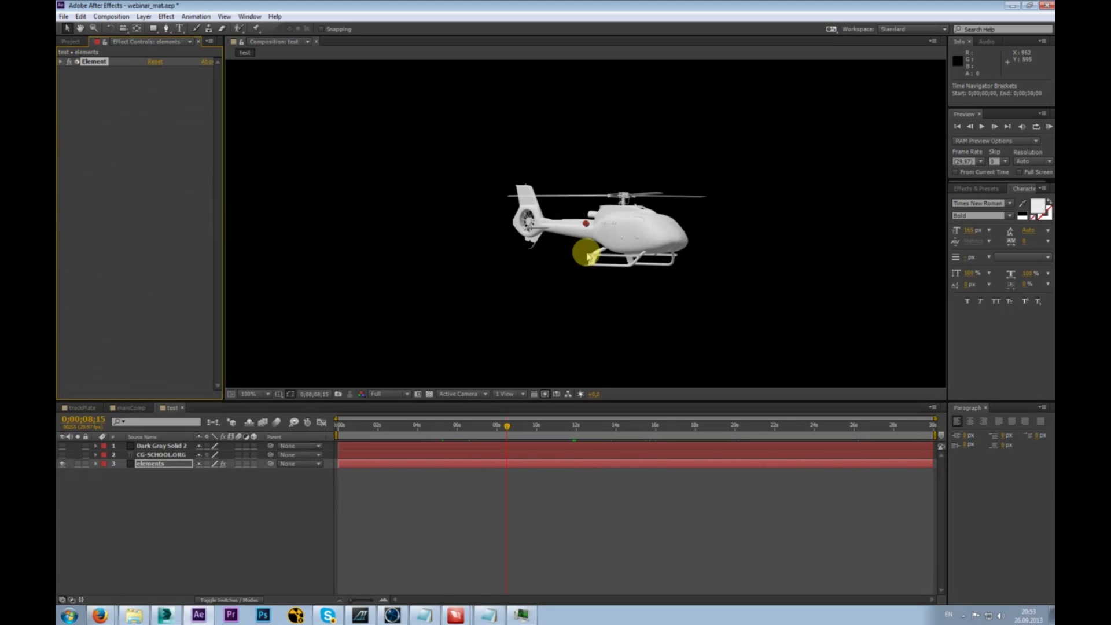
{"action": "scroll", "coordinate": [526, 250], "scroll_direction": "down", "scroll_amount": 2}
{"action": "left_click_drag", "start_coordinate": [543, 257], "coordinate": [562, 258]}
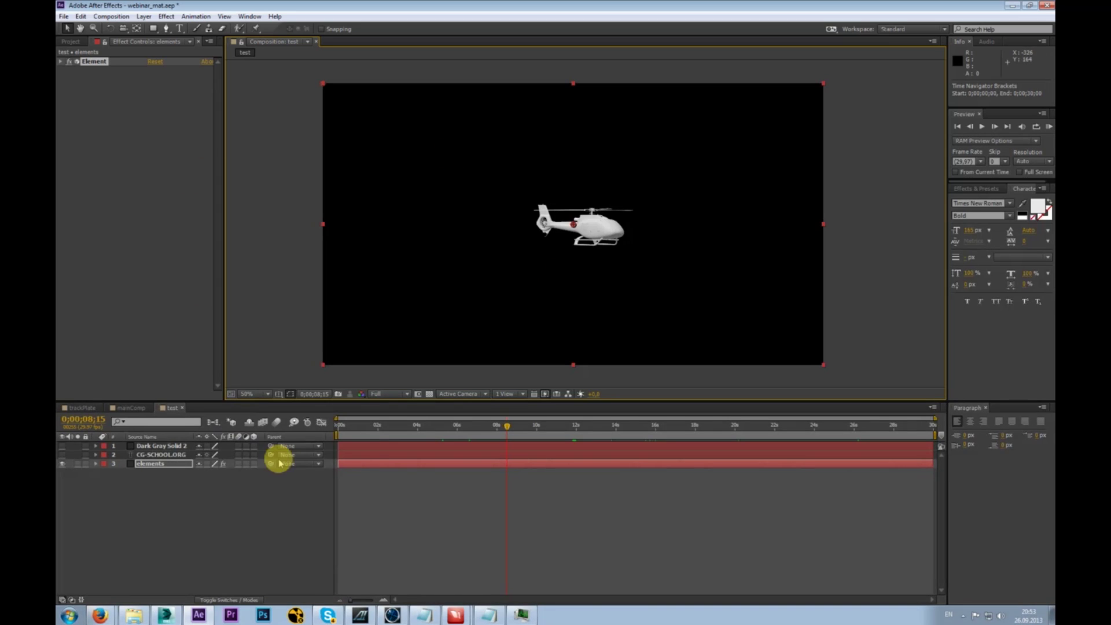
- Switch to 3ds Max, open and dismiss the Max2Nuke window, and quit the program without saving the scene changes
{"action": "left_click", "coordinate": [166, 614]}
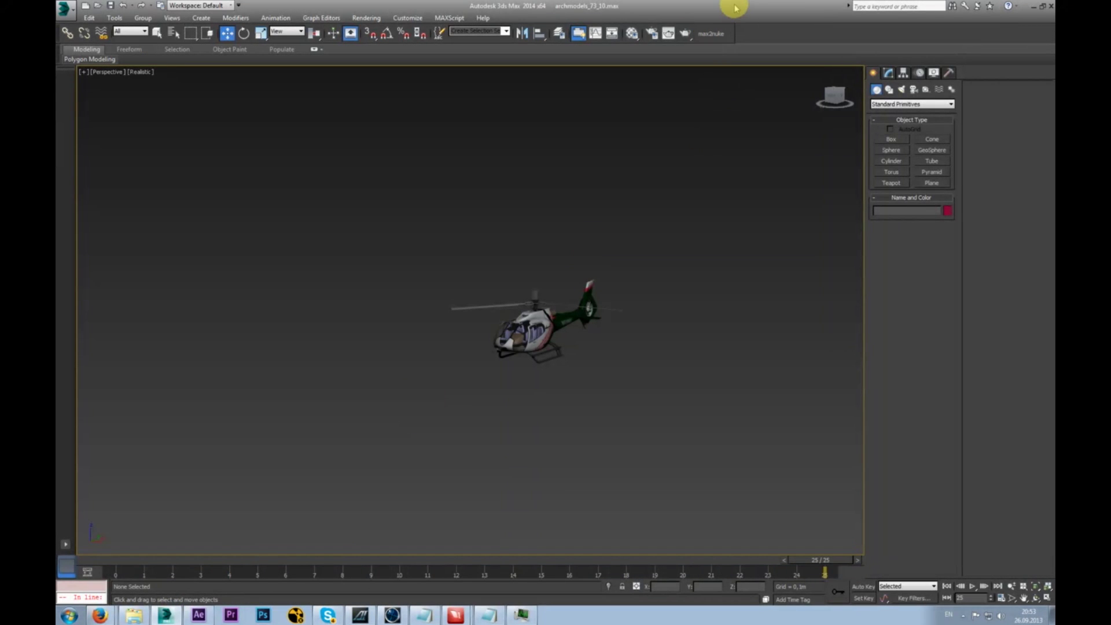
{"action": "left_click", "coordinate": [713, 35]}
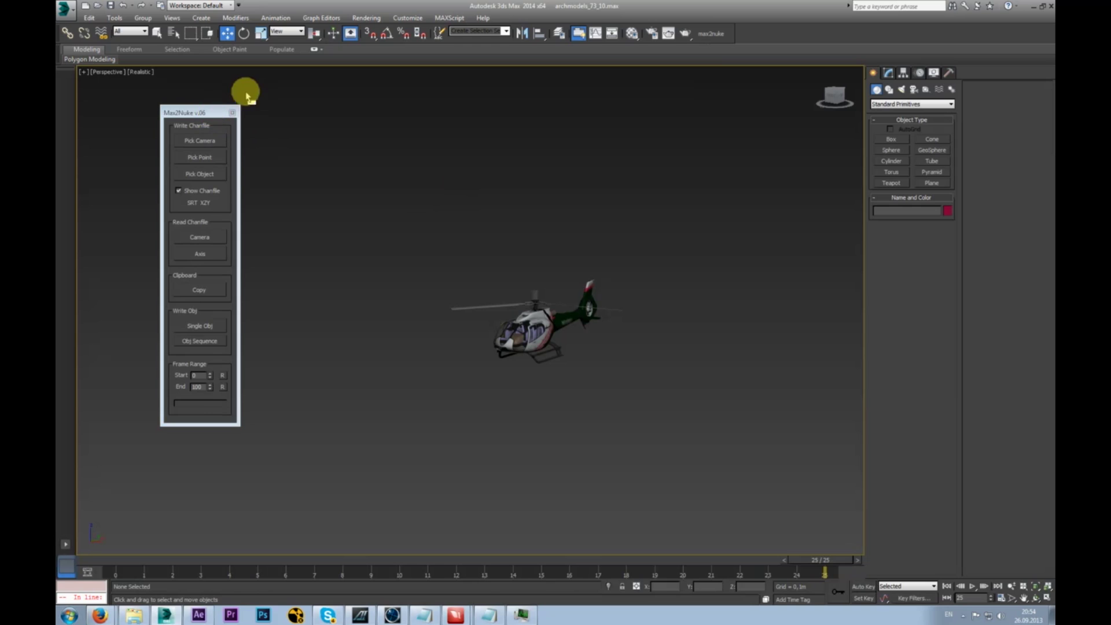
{"action": "left_click_drag", "start_coordinate": [211, 113], "coordinate": [259, 110]}
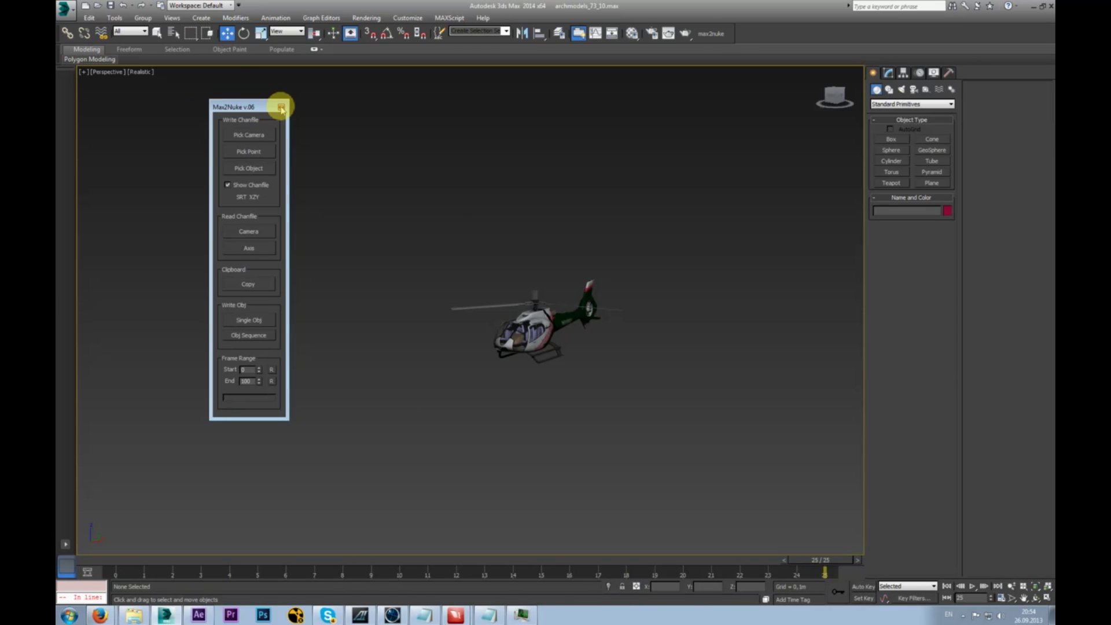
{"action": "left_click", "coordinate": [281, 108]}
{"action": "left_click", "coordinate": [1050, 6]}
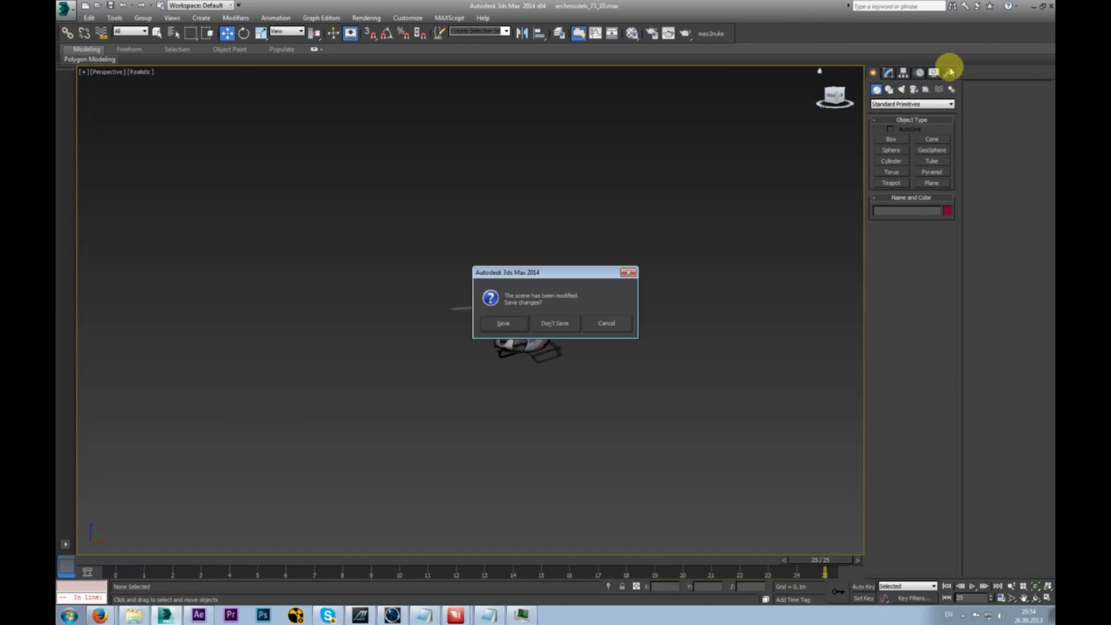
{"action": "left_click", "coordinate": [557, 323]}
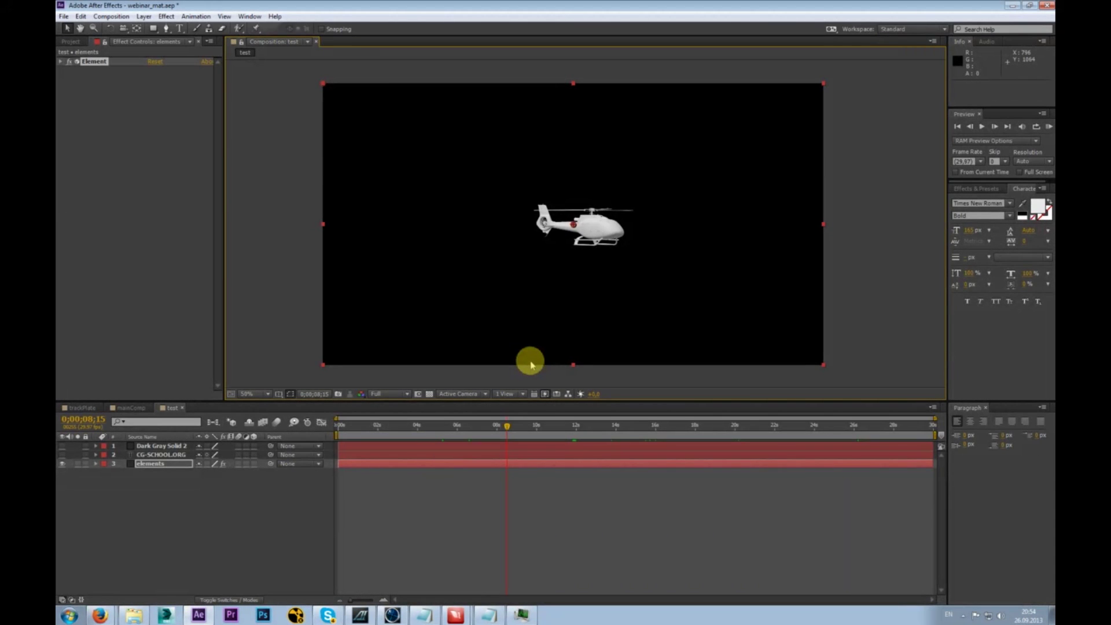
- Move the test composition's current time to 0;00;16;02 and expand the Element effect's settings, leaving no layer selected
{"action": "left_click_drag", "start_coordinate": [531, 426], "coordinate": [657, 426]}
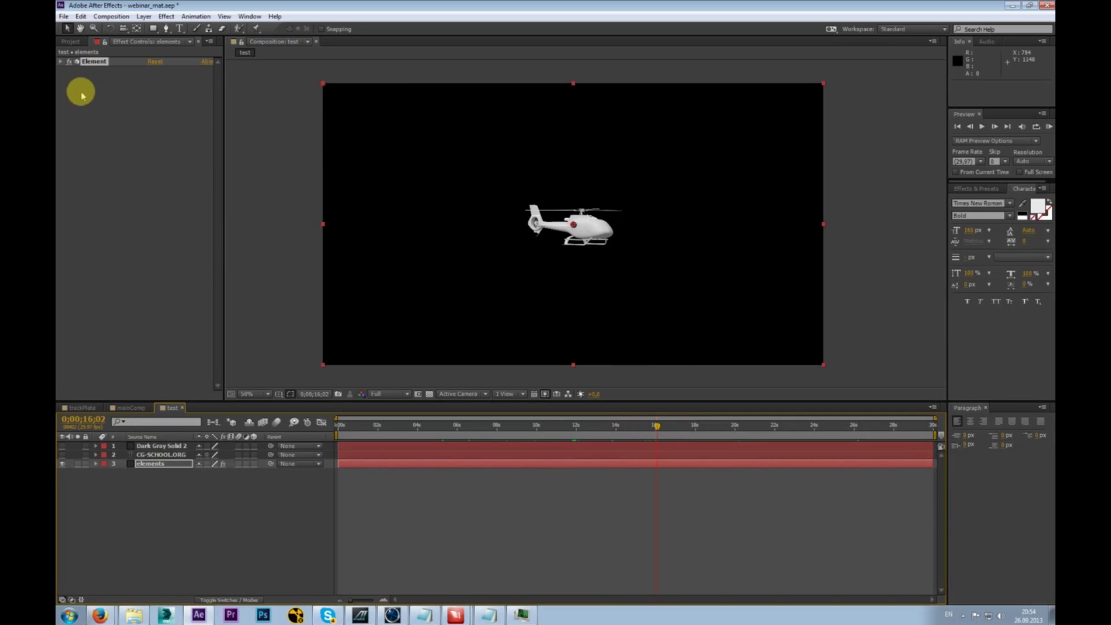
{"action": "left_click", "coordinate": [62, 61]}
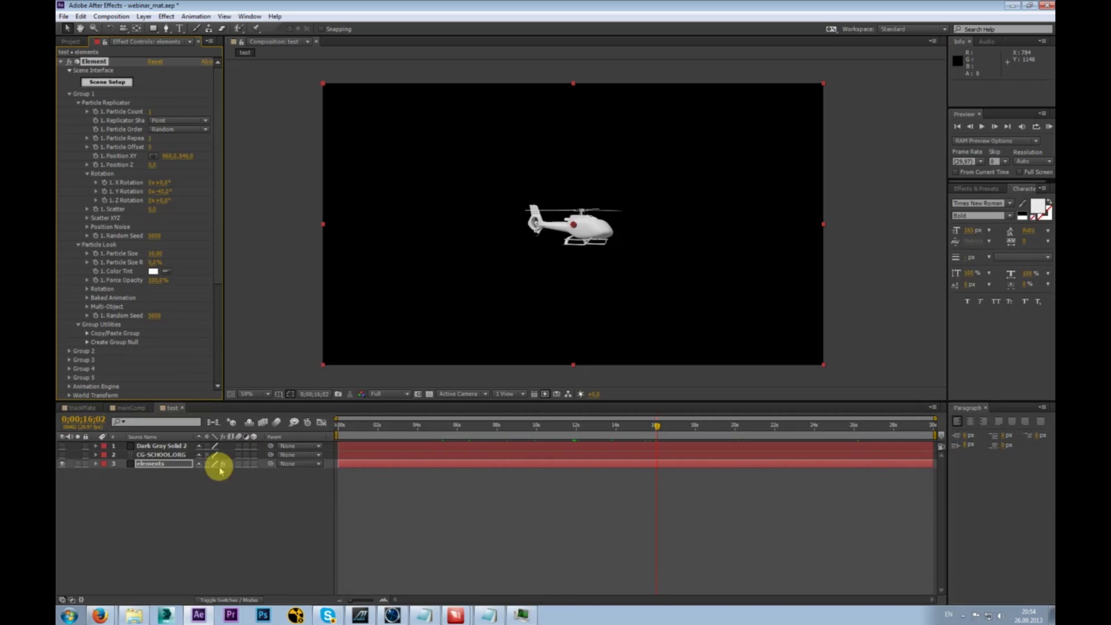
{"action": "left_click", "coordinate": [161, 454]}
{"action": "left_click", "coordinate": [162, 446]}
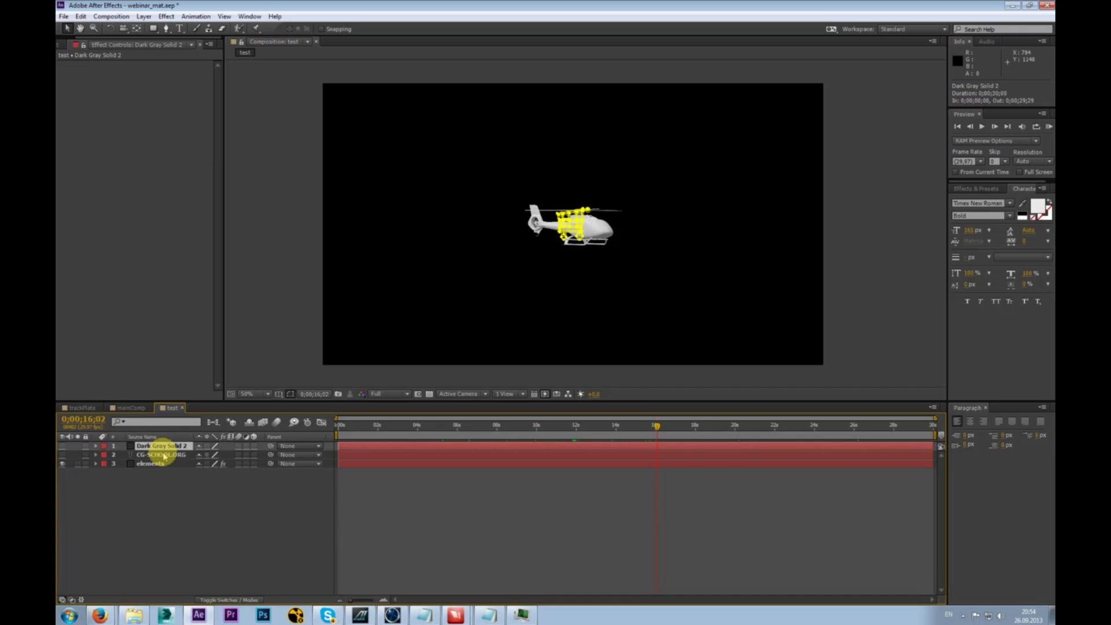
{"action": "left_click", "coordinate": [186, 506]}
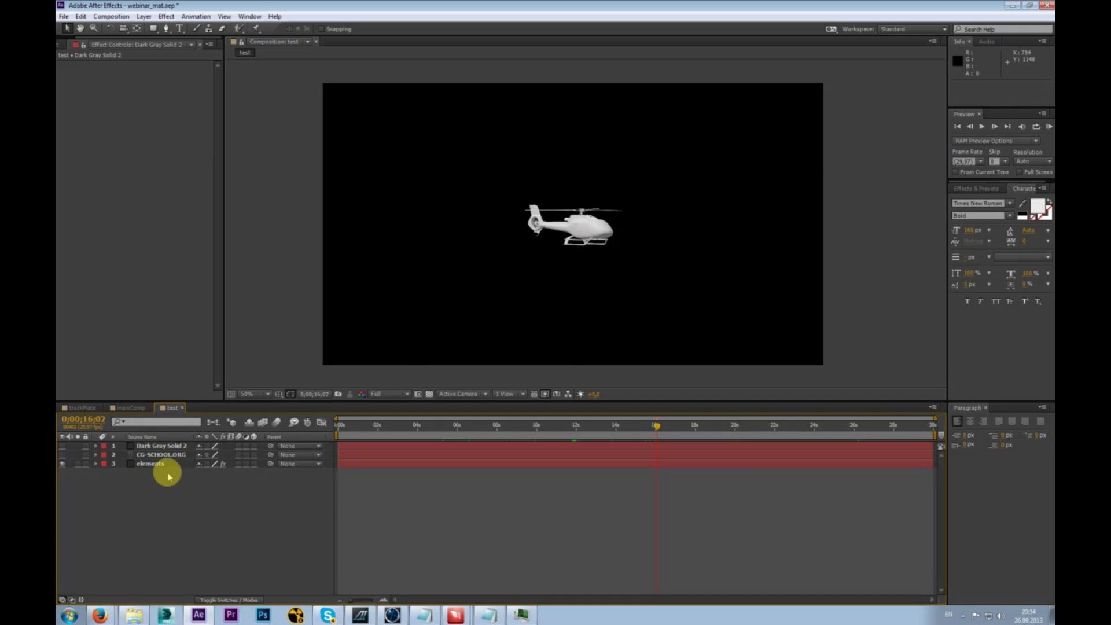
- In Scene Setup for the elements layer, replace the test_.0000 helicopter sequence with the floor_fracture model from Starter_Pack
{"action": "left_click", "coordinate": [156, 463]}
{"action": "left_click", "coordinate": [107, 82]}
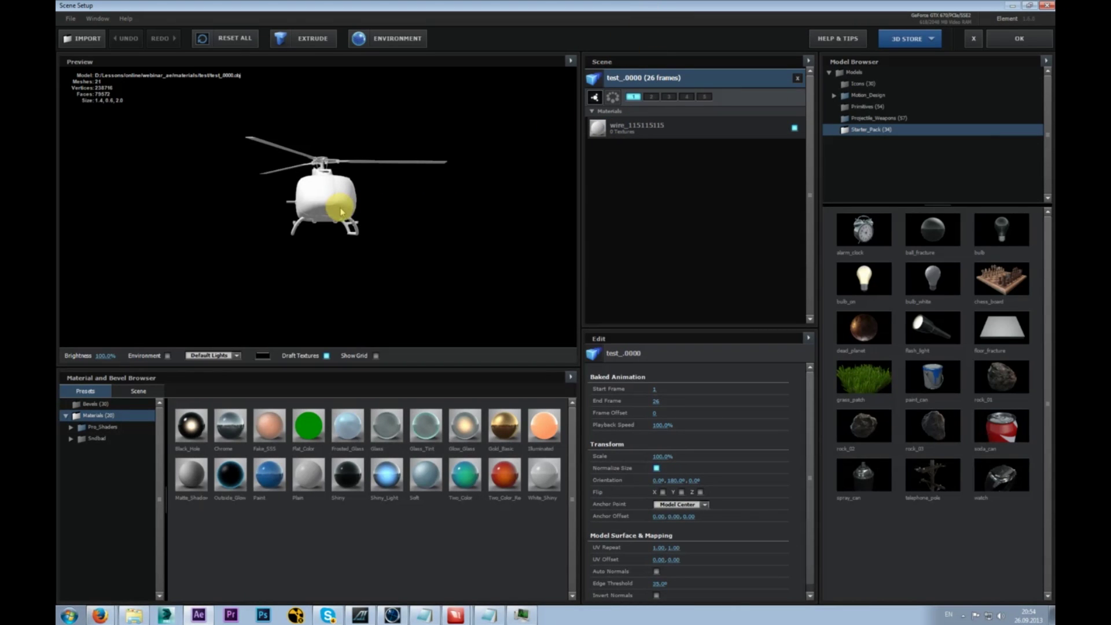
{"action": "left_click_drag", "start_coordinate": [333, 217], "coordinate": [292, 193]}
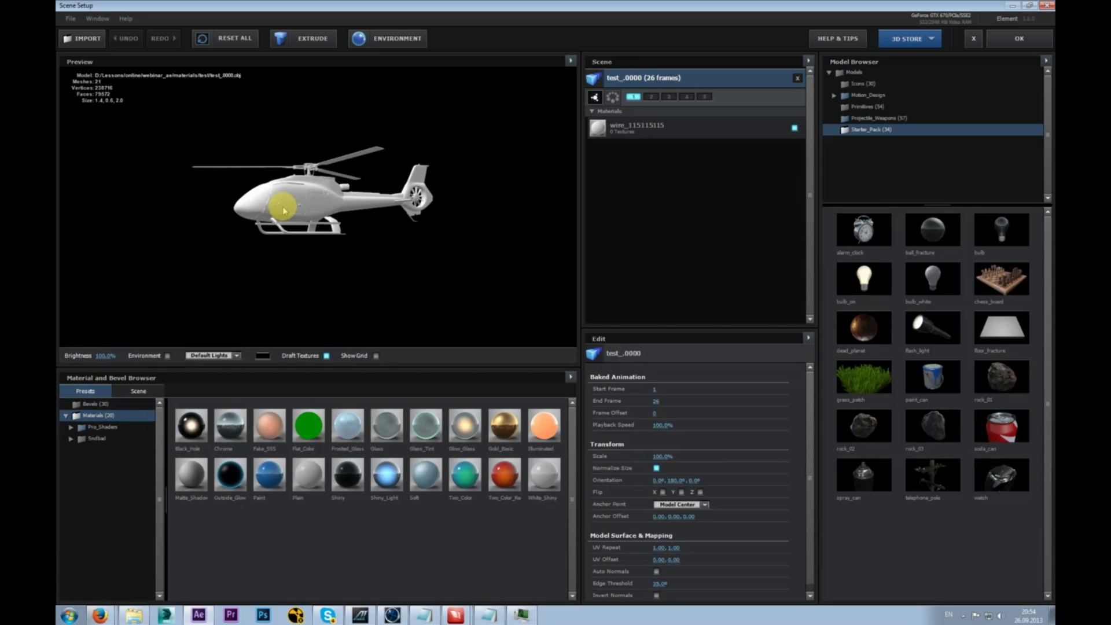
{"action": "left_click", "coordinate": [798, 79]}
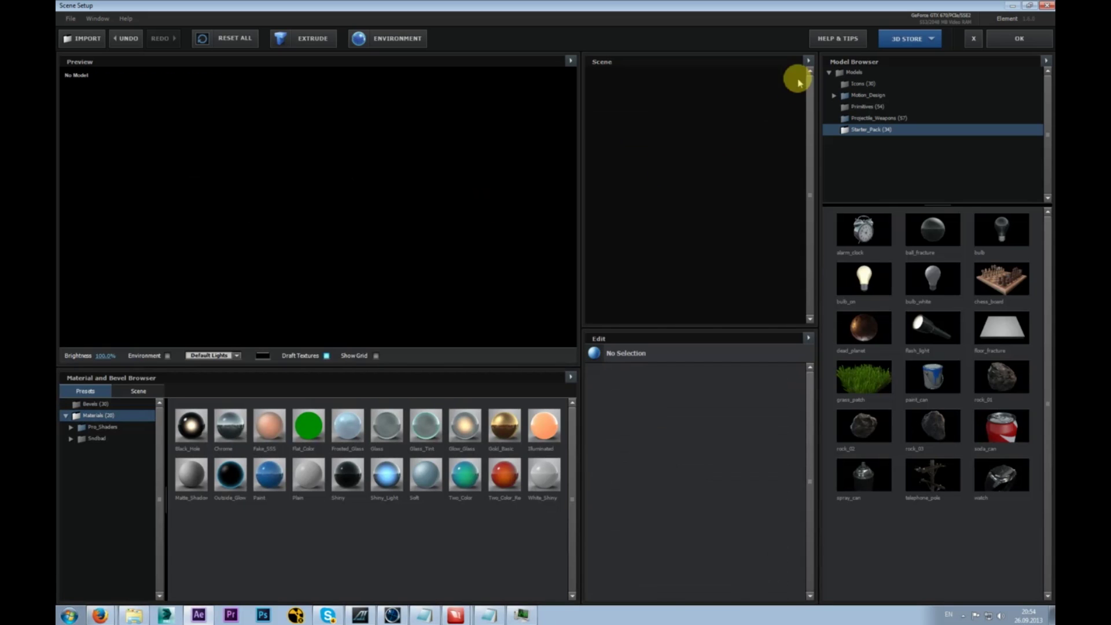
{"action": "left_click", "coordinate": [1005, 330]}
- Examine the floor_fracture model's fragments in wireframe, restore the shaded preview, and apply the scene
{"action": "left_click_drag", "start_coordinate": [505, 216], "coordinate": [412, 239]}
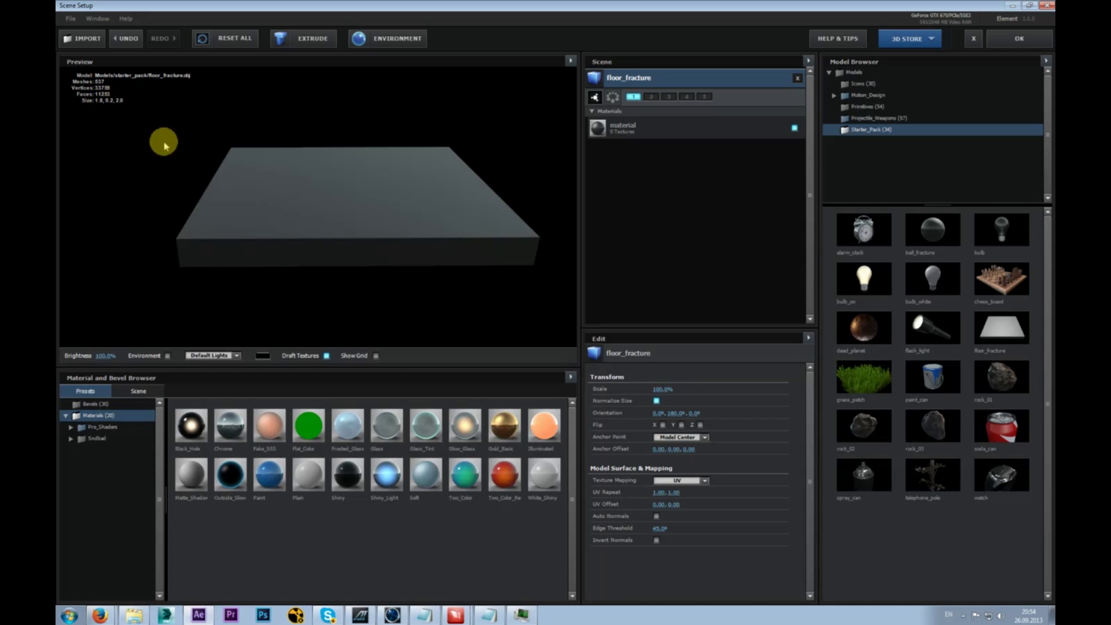
{"action": "left_click_drag", "start_coordinate": [335, 200], "coordinate": [325, 241]}
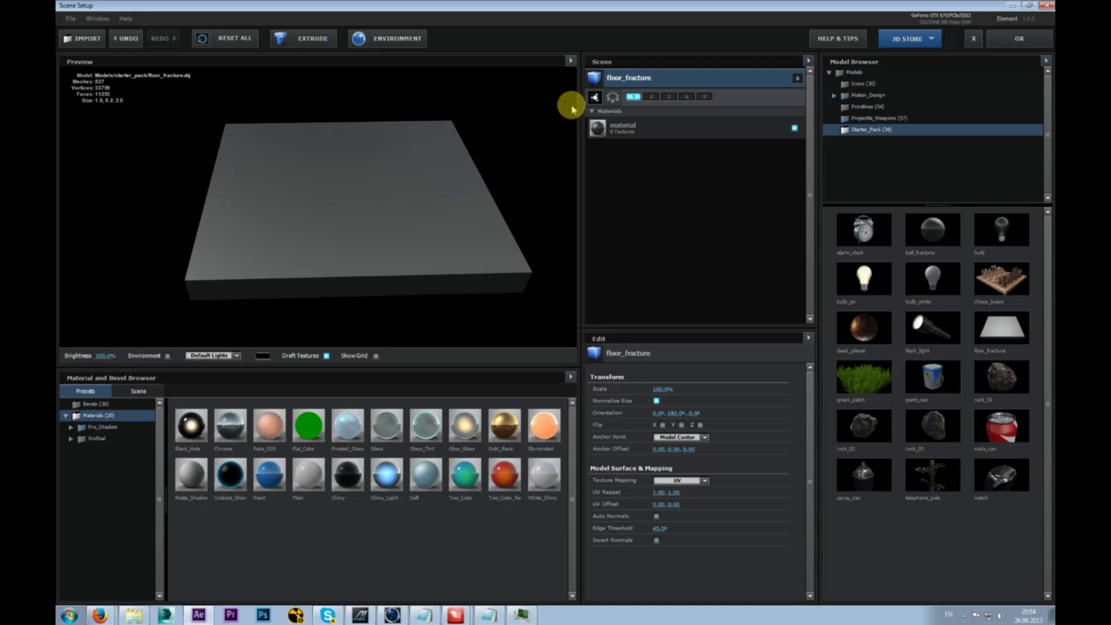
{"action": "left_click", "coordinate": [571, 61]}
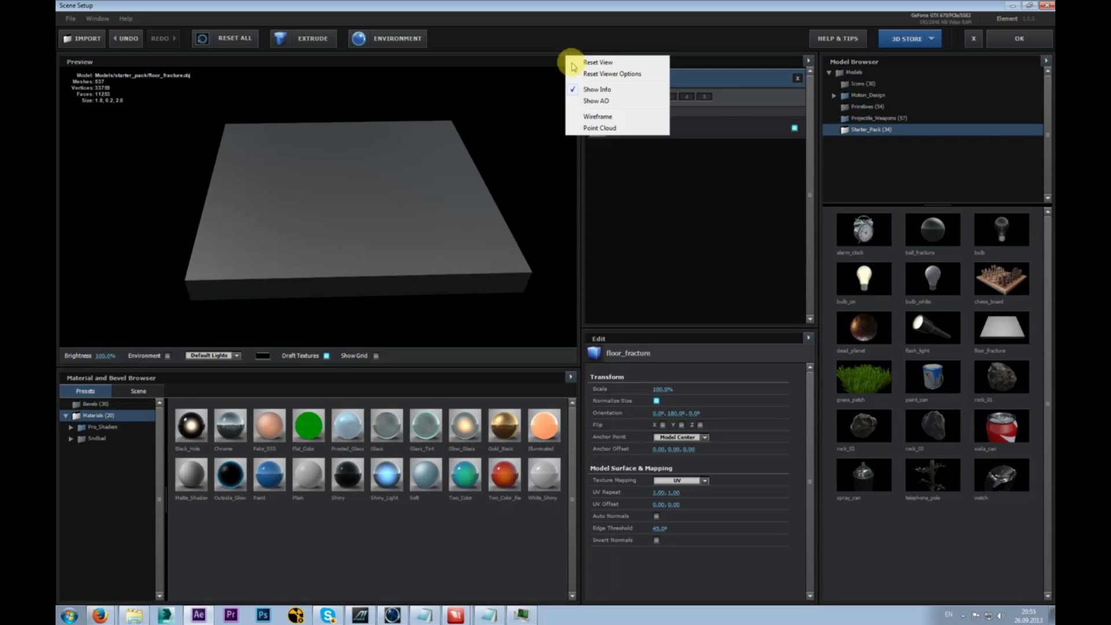
{"action": "left_click", "coordinate": [599, 116]}
{"action": "left_click_drag", "start_coordinate": [393, 236], "coordinate": [389, 212]}
{"action": "left_click", "coordinate": [570, 60]}
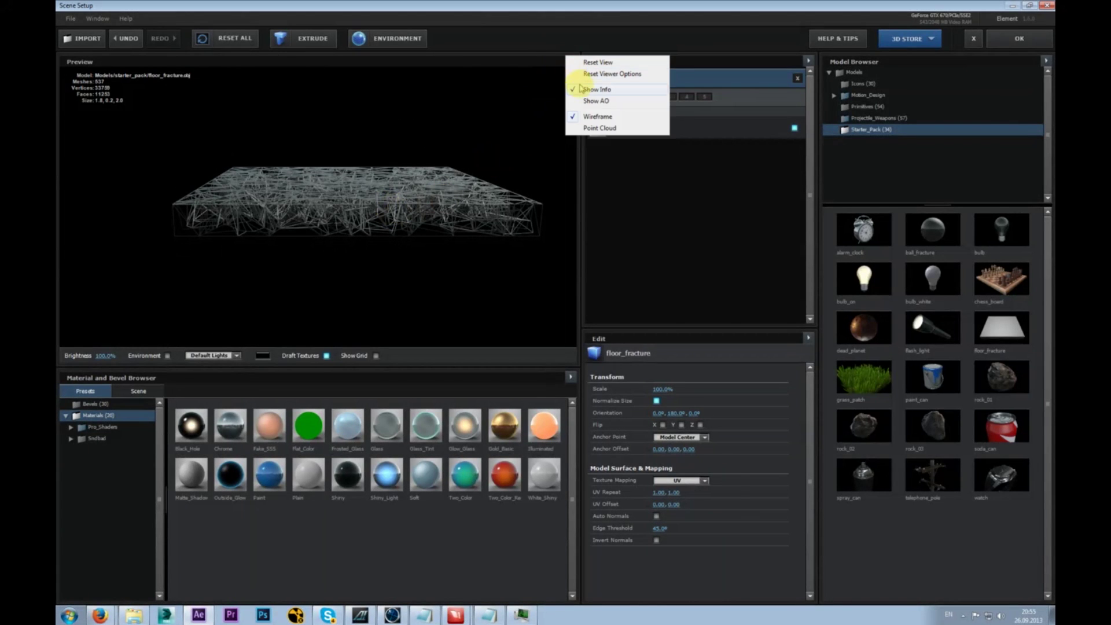
{"action": "left_click", "coordinate": [595, 117]}
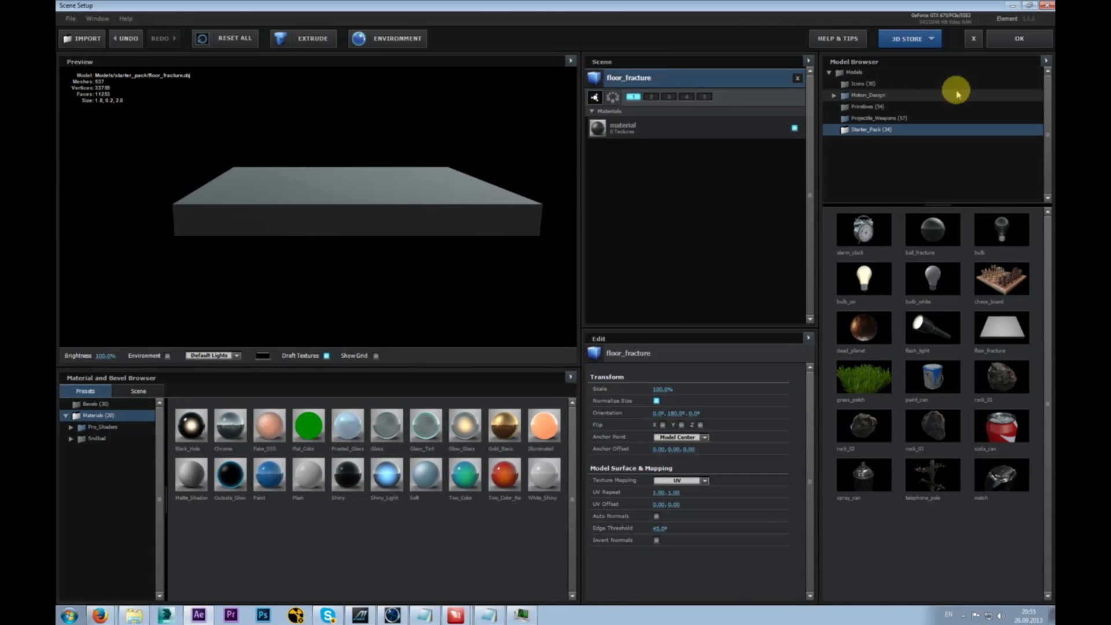
{"action": "left_click", "coordinate": [1033, 41]}
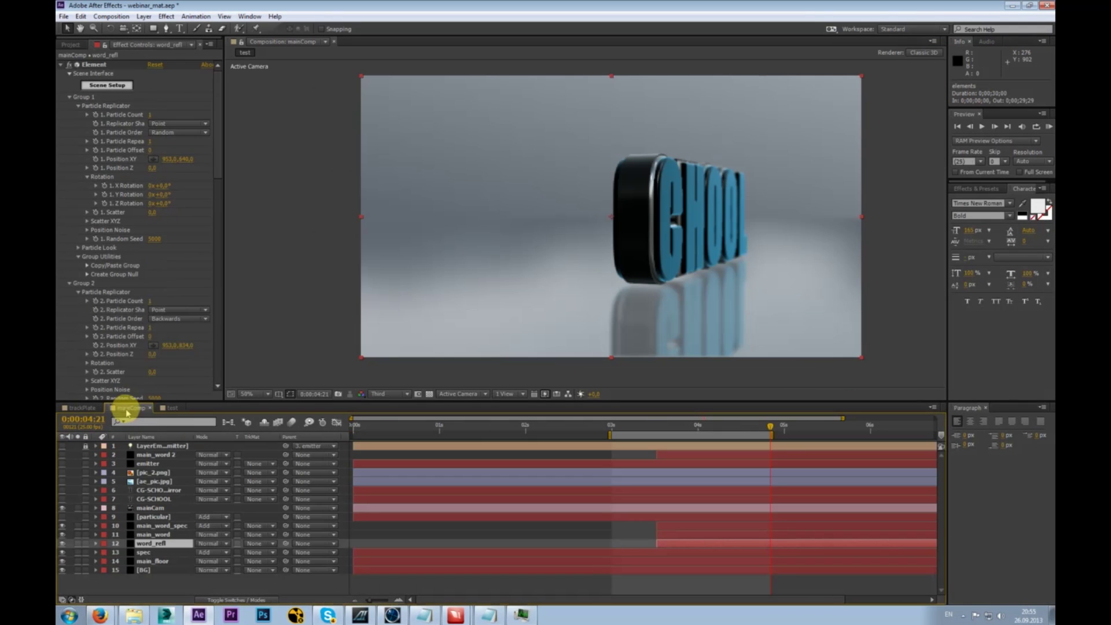
- Open mainComp, set its preview resolution to Quarter, and move the current time to 0:00:00:01
{"action": "left_click", "coordinate": [128, 407]}
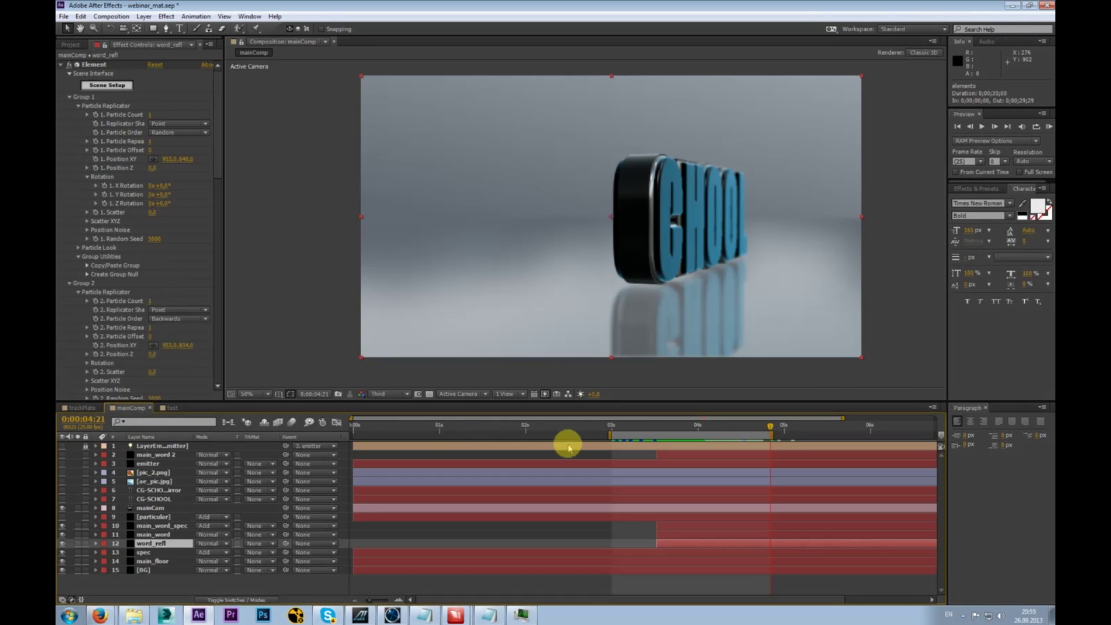
{"action": "left_click", "coordinate": [381, 393]}
{"action": "left_click", "coordinate": [414, 457]}
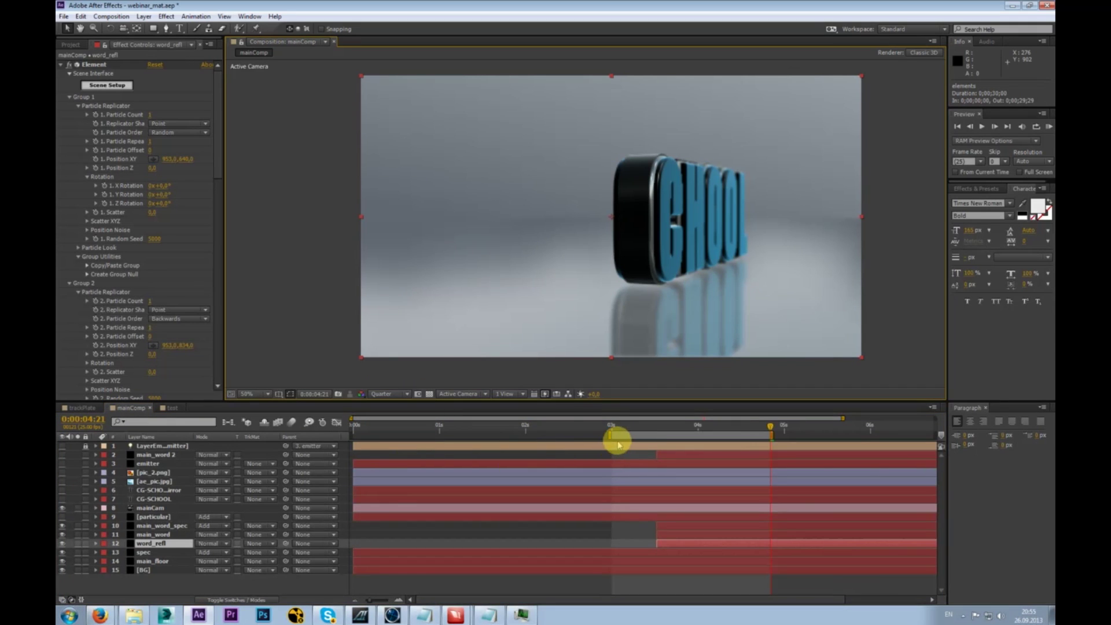
{"action": "left_click", "coordinate": [587, 425]}
{"action": "left_click_drag", "start_coordinate": [538, 431], "coordinate": [355, 434]}
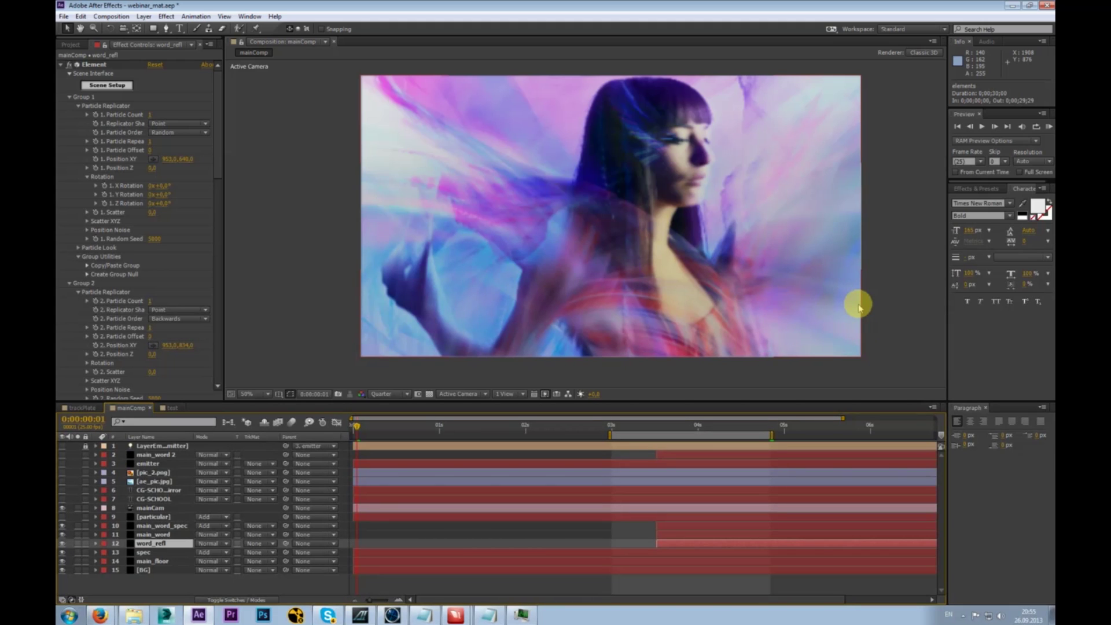
- Go through mainComp's layers to find the one holding the picture plane, and solo main_floor
{"action": "left_click", "coordinate": [96, 65]}
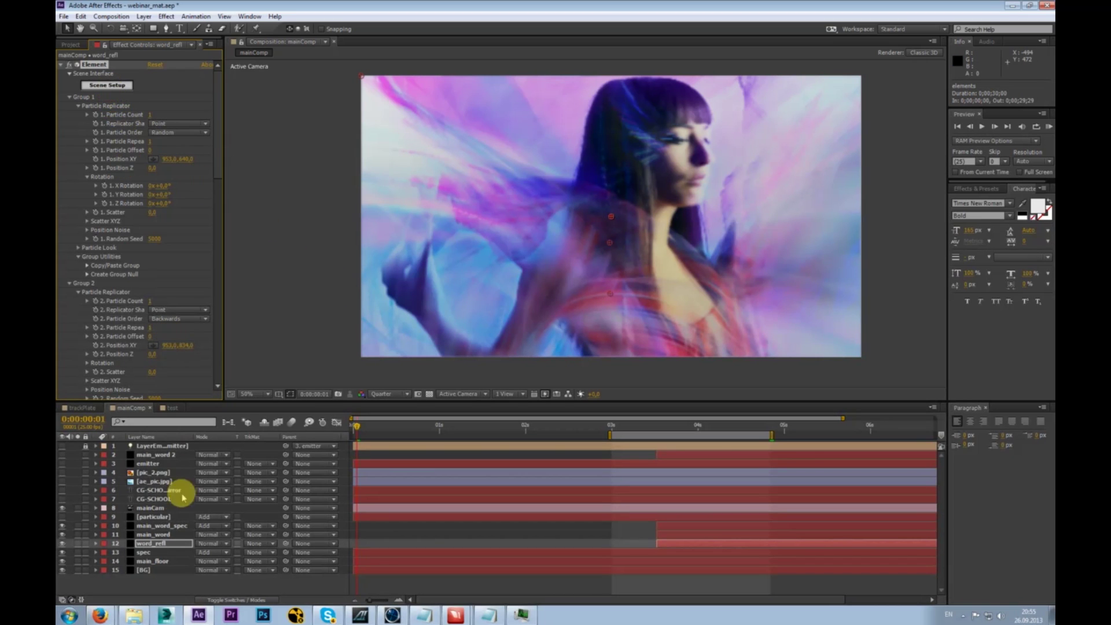
{"action": "left_click", "coordinate": [157, 543]}
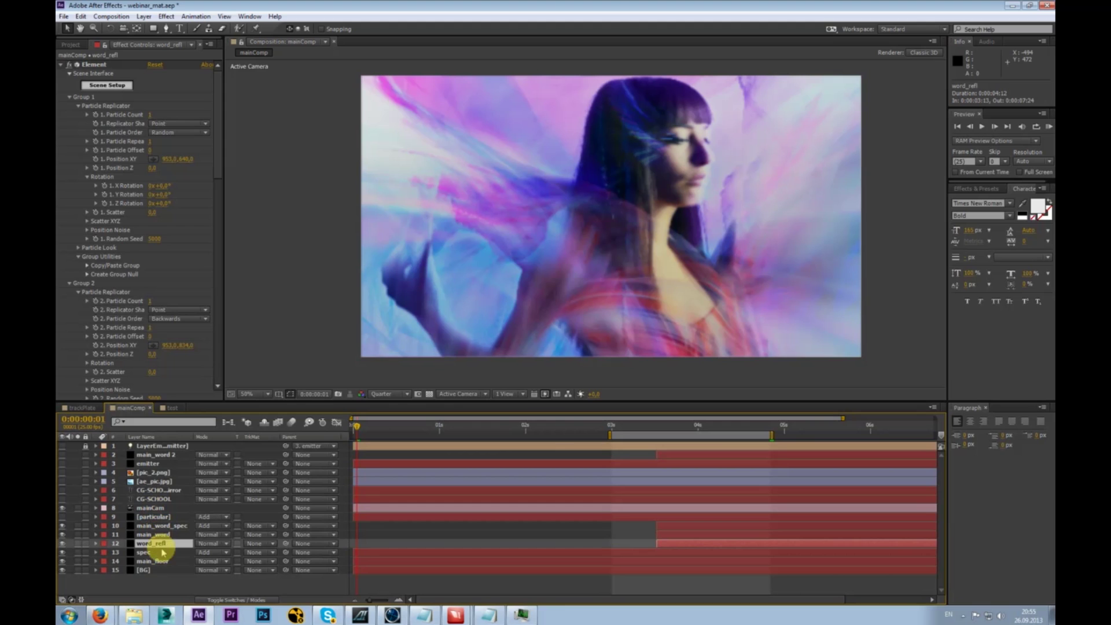
{"action": "left_click", "coordinate": [157, 560]}
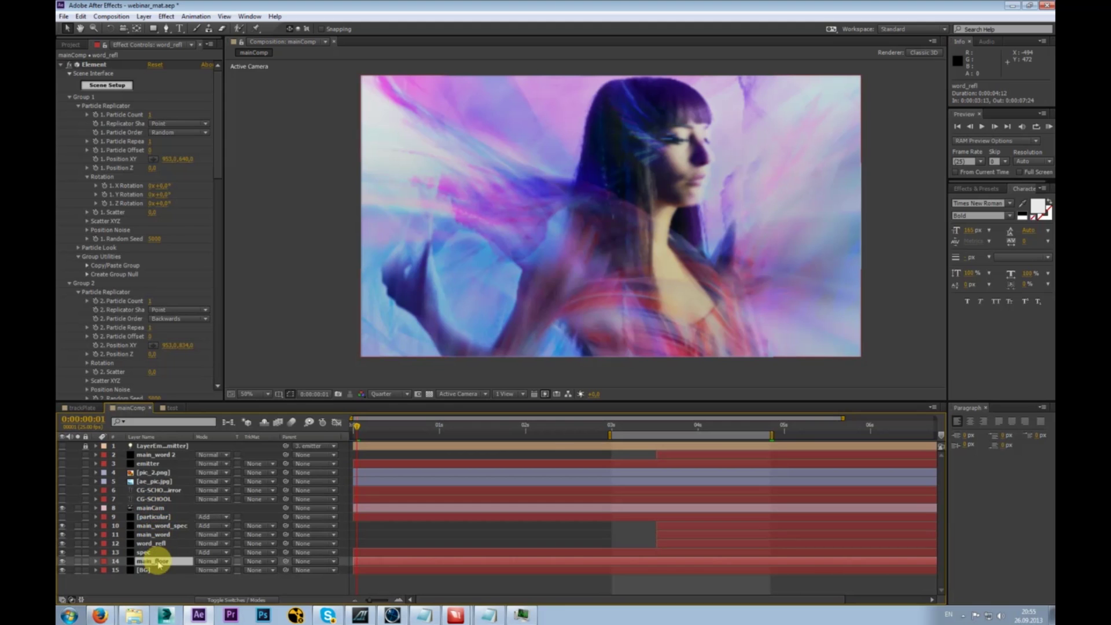
{"action": "left_click", "coordinate": [154, 516]}
{"action": "left_click", "coordinate": [165, 525]}
{"action": "left_click", "coordinate": [165, 534]}
{"action": "left_click", "coordinate": [164, 544]}
{"action": "left_click", "coordinate": [164, 552]}
{"action": "left_click", "coordinate": [162, 560]}
{"action": "left_click", "coordinate": [78, 560]}
- Examine the frags-2 model's fragments in wireframe and the scene's other models in main_floor's Scene Setup, and return to the composition
{"action": "left_click", "coordinate": [115, 87]}
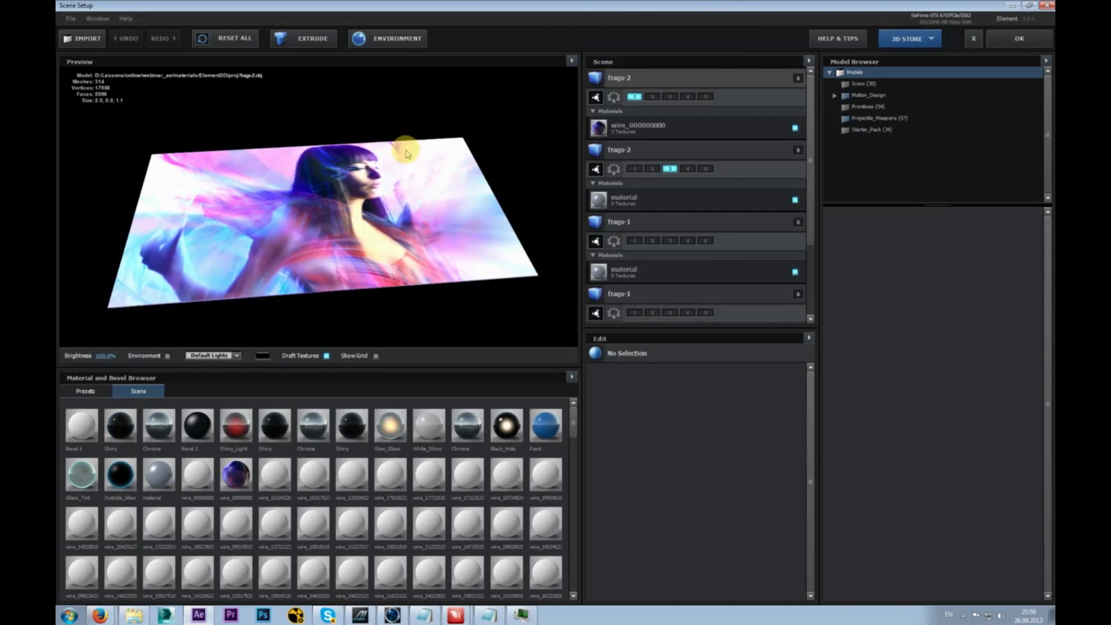
{"action": "left_click_drag", "start_coordinate": [305, 258], "coordinate": [297, 193]}
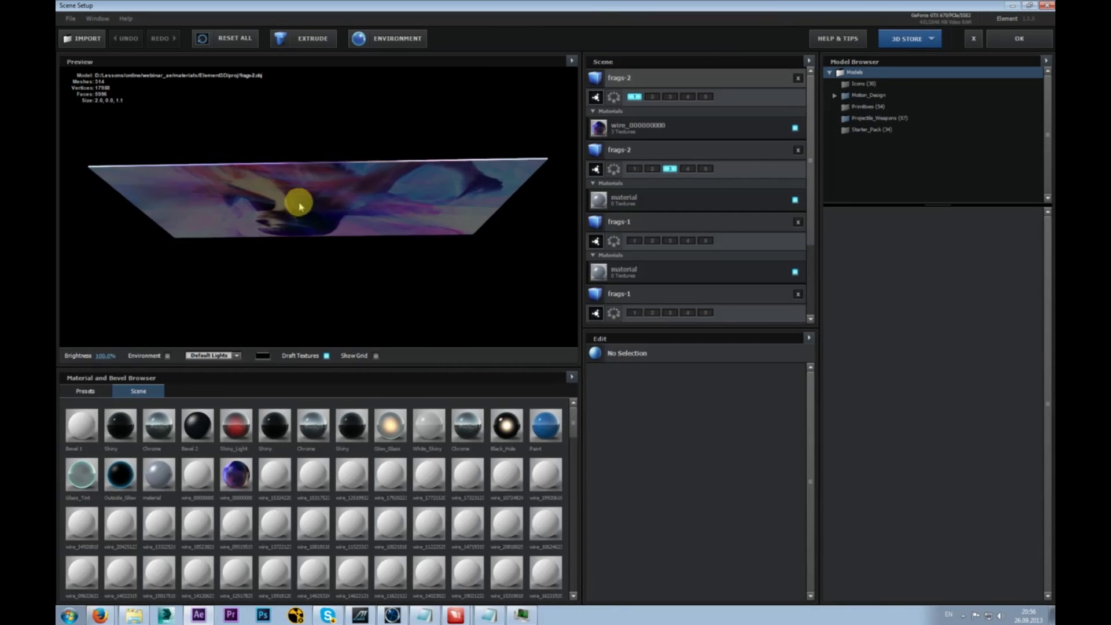
{"action": "left_click", "coordinate": [572, 60]}
{"action": "left_click", "coordinate": [599, 114]}
{"action": "left_click_drag", "start_coordinate": [396, 200], "coordinate": [417, 254]}
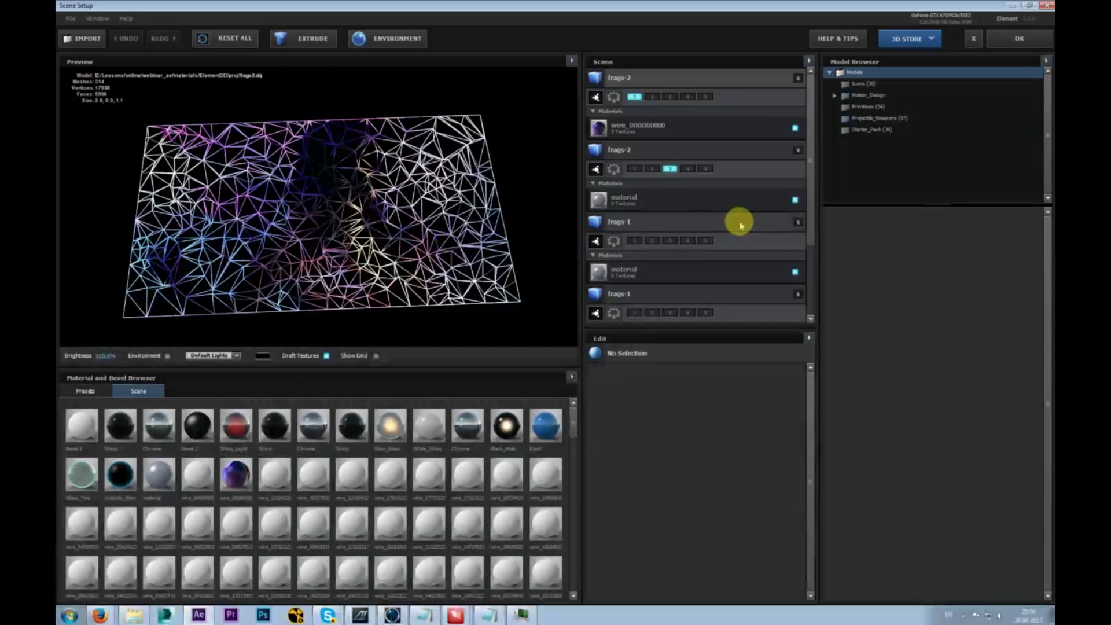
{"action": "left_click_drag", "start_coordinate": [808, 231], "coordinate": [806, 297]}
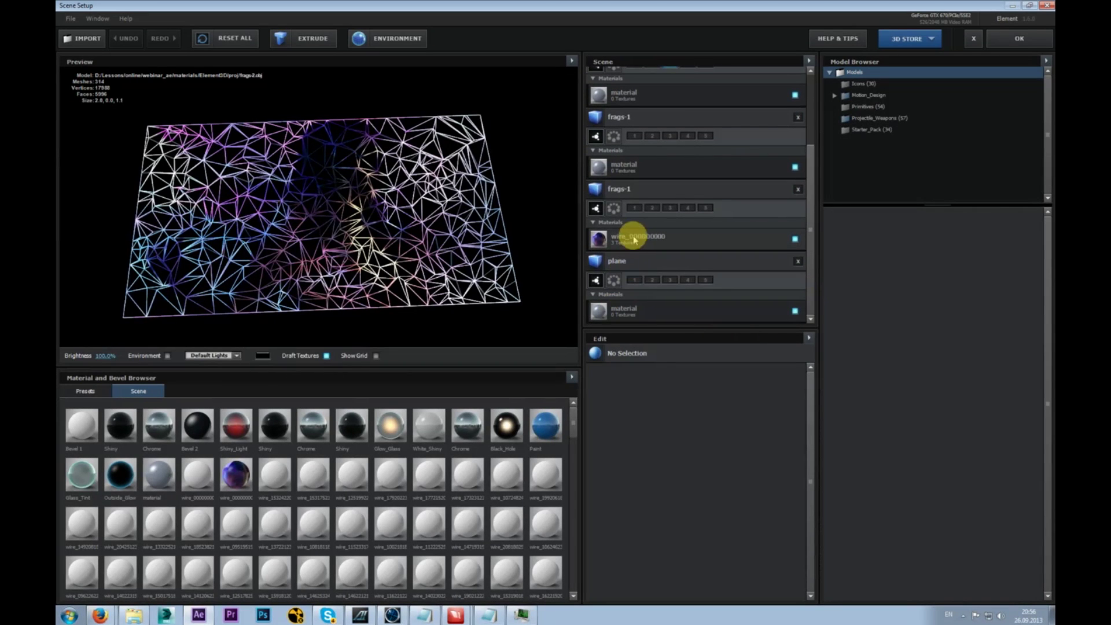
{"action": "left_click_drag", "start_coordinate": [342, 194], "coordinate": [394, 150]}
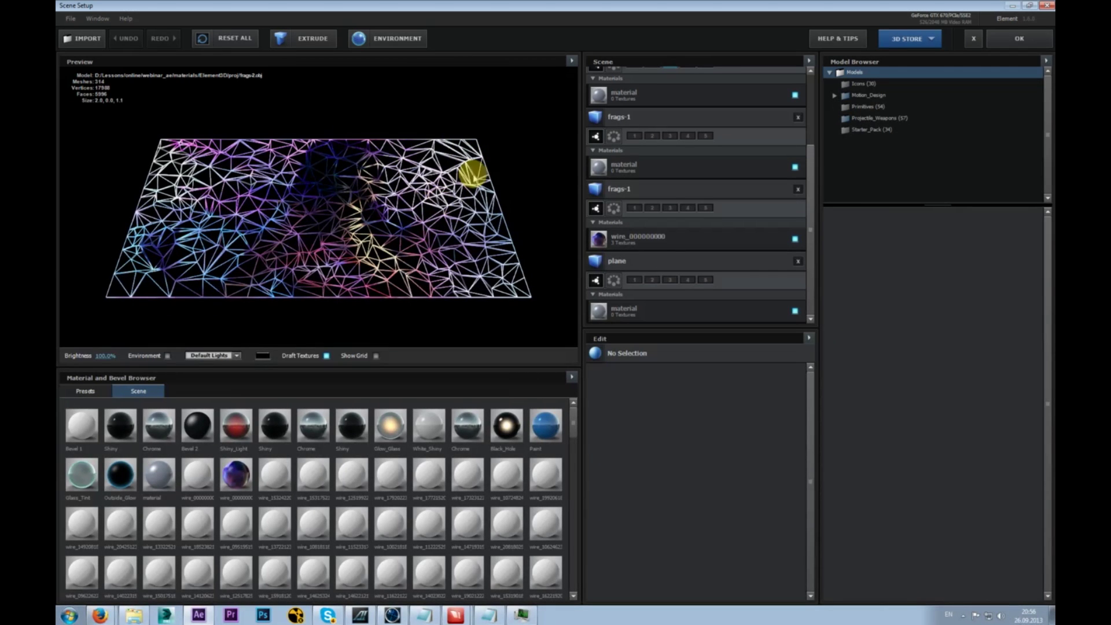
{"action": "mouse_move", "coordinate": [342, 199]}
{"action": "left_mouse_down"}
{"action": "mouse_move", "coordinate": [342, 156]}
{"action": "mouse_move", "coordinate": [347, 214]}
{"action": "left_mouse_up"}
{"action": "left_click", "coordinate": [1019, 38]}
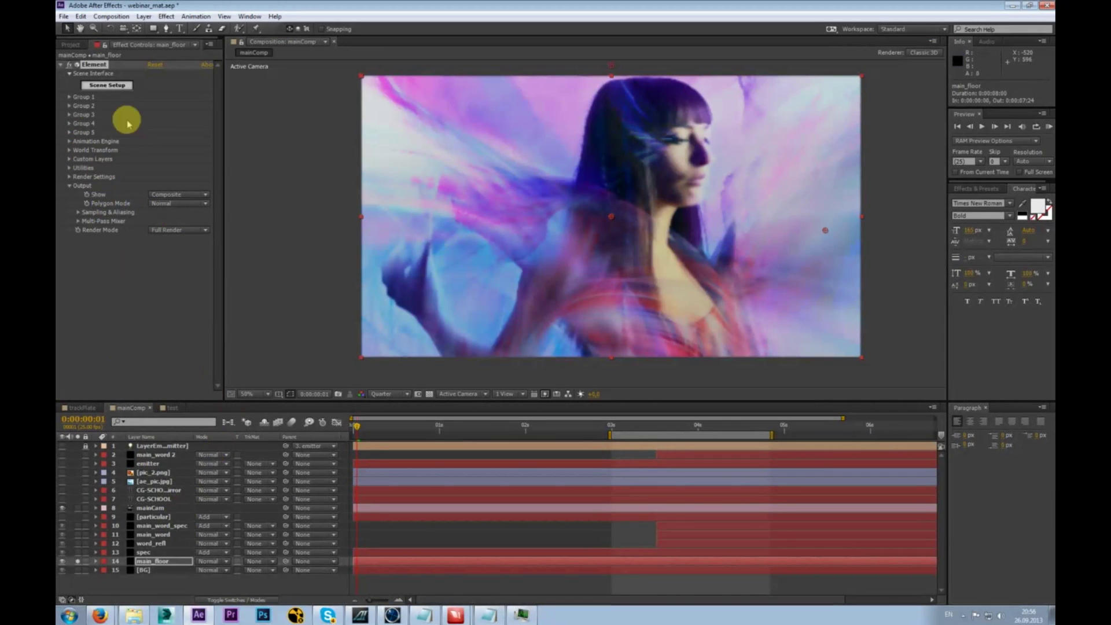
- Examine the Multi-Object settings under Group 3's Particle Look in main_floor's Element effect, with Multi-Object enabled
{"action": "left_click", "coordinate": [69, 114]}
{"action": "left_click", "coordinate": [218, 206]}
{"action": "left_click", "coordinate": [108, 253]}
{"action": "left_click", "coordinate": [87, 252]}
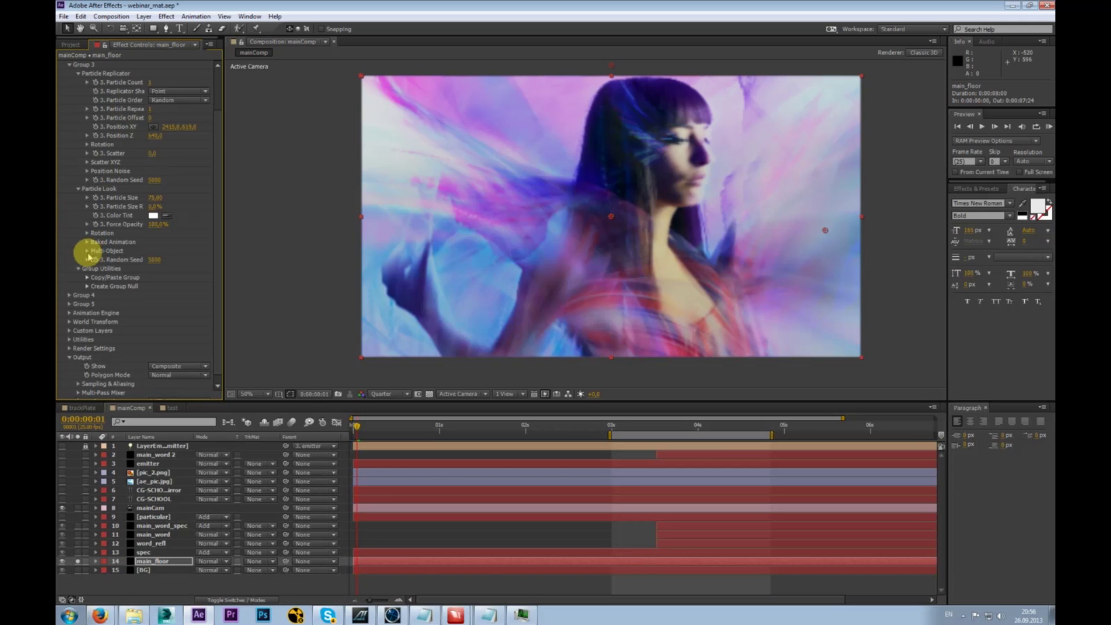
{"action": "left_click", "coordinate": [88, 251]}
{"action": "scroll", "coordinate": [134, 245], "scroll_direction": "down", "scroll_amount": 1}
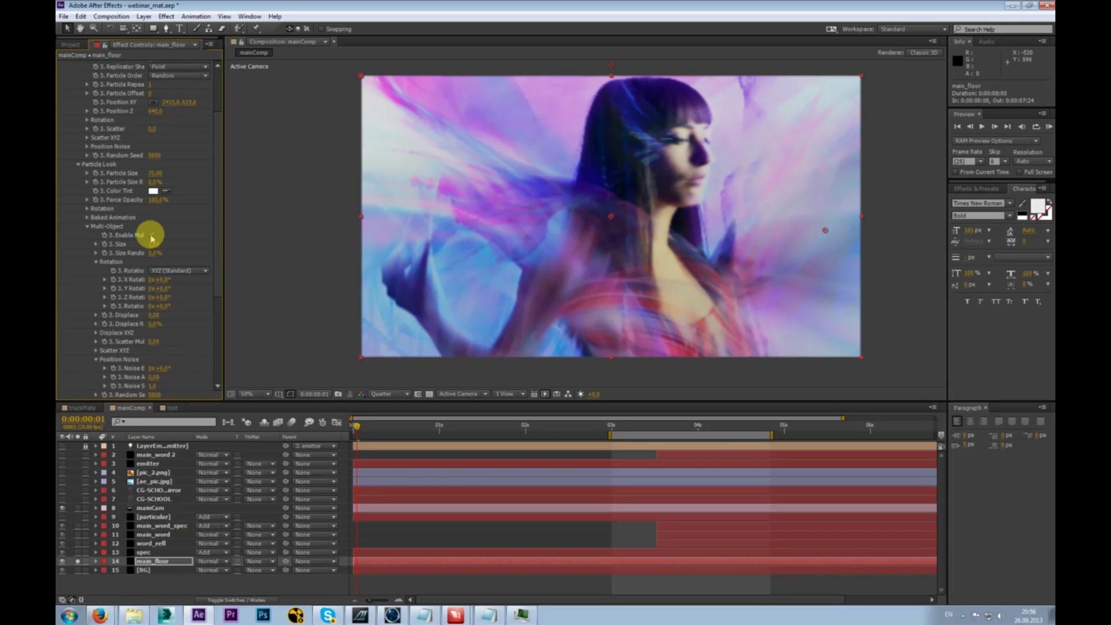
{"action": "left_click", "coordinate": [151, 236]}
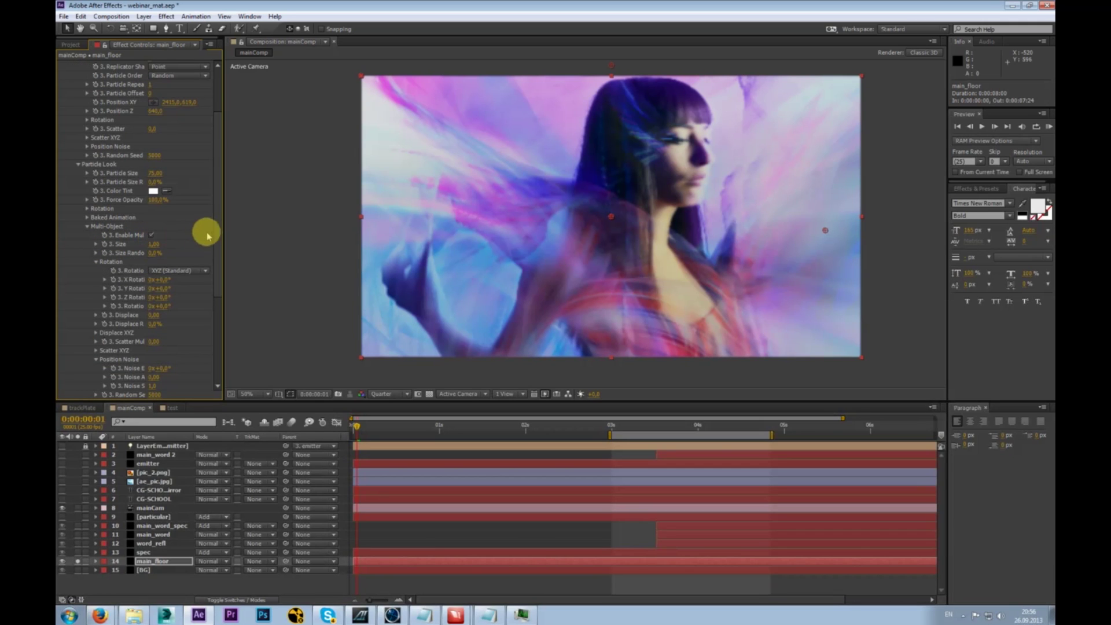
{"action": "left_click_drag", "start_coordinate": [218, 226], "coordinate": [221, 260]}
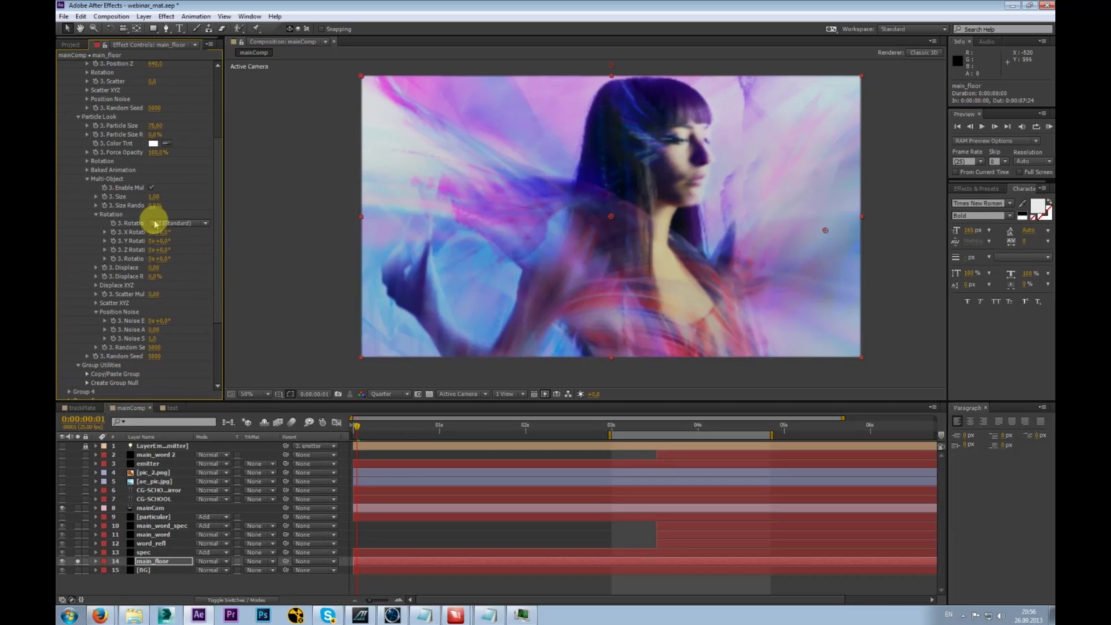
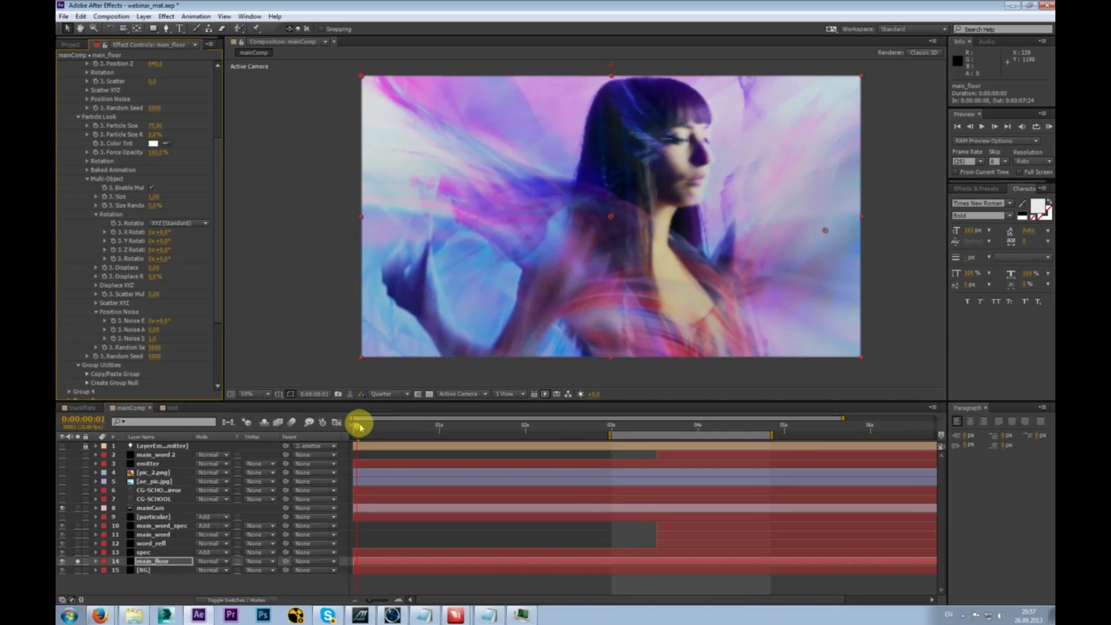
- Preview the picture plane shattering into fragments, from the start of mainComp to 0:00:00:23
{"action": "left_click_drag", "start_coordinate": [358, 427], "coordinate": [364, 424]}
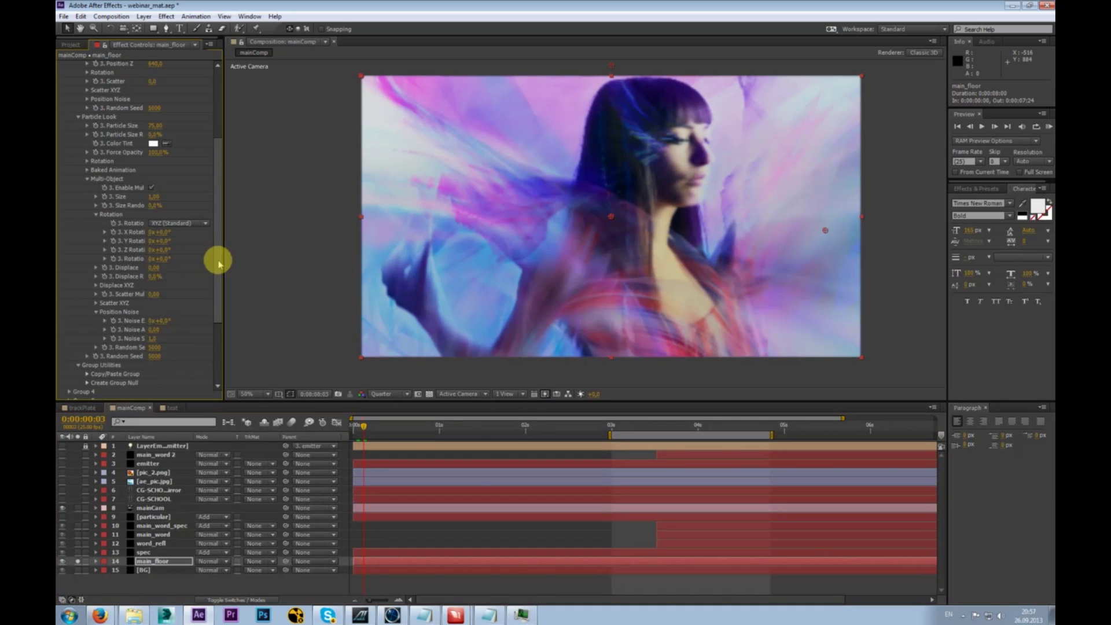
{"action": "scroll", "coordinate": [219, 263], "scroll_direction": "down", "scroll_amount": 2}
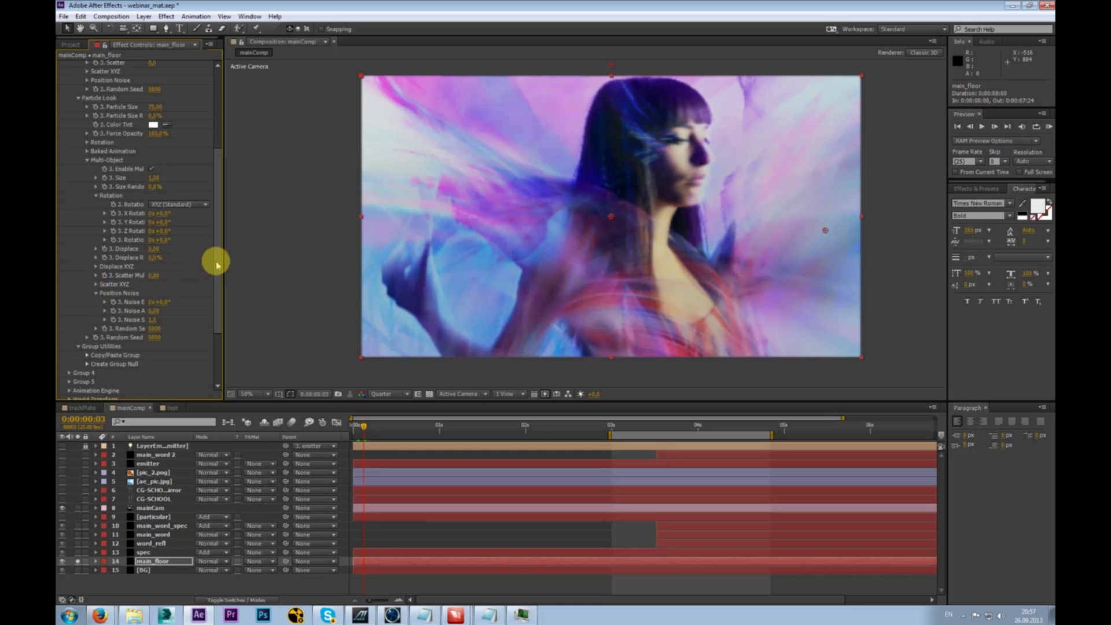
{"action": "scroll", "coordinate": [214, 265], "scroll_direction": "down", "scroll_amount": 3}
{"action": "left_click_drag", "start_coordinate": [363, 428], "coordinate": [387, 427]}
{"action": "key", "text": "space"}
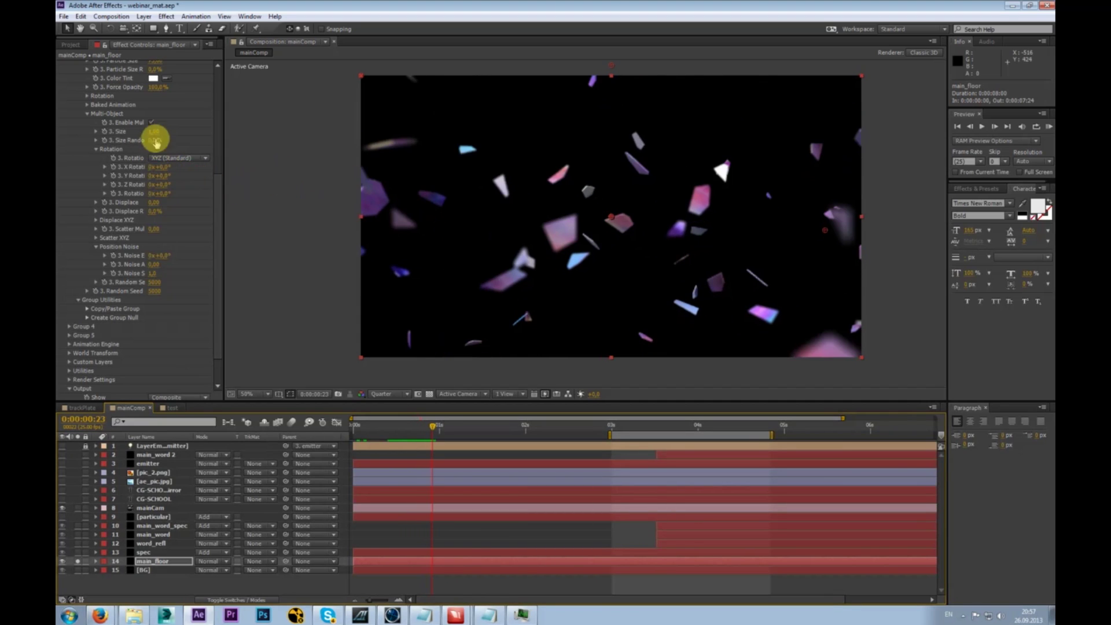
- Reveal the Scatter XYZ values and the sliders for displacement, displacement randomness, scatter and random seed in Group 3's Multi-Object settings
{"action": "left_click_drag", "start_coordinate": [164, 167], "coordinate": [139, 251]}
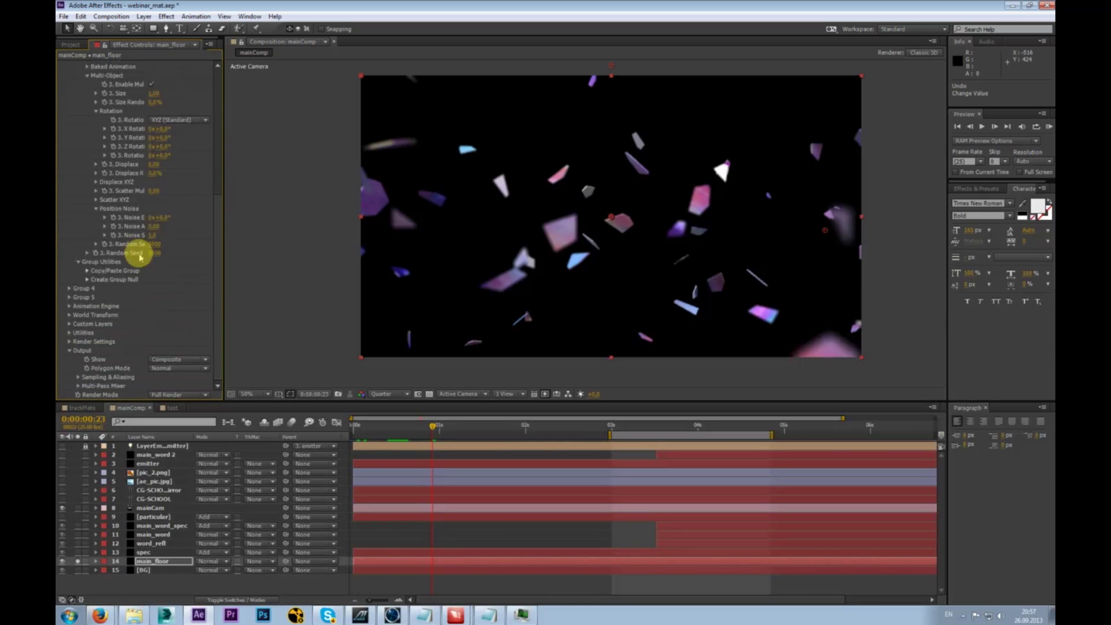
{"action": "left_click", "coordinate": [96, 247]}
{"action": "left_click", "coordinate": [96, 201]}
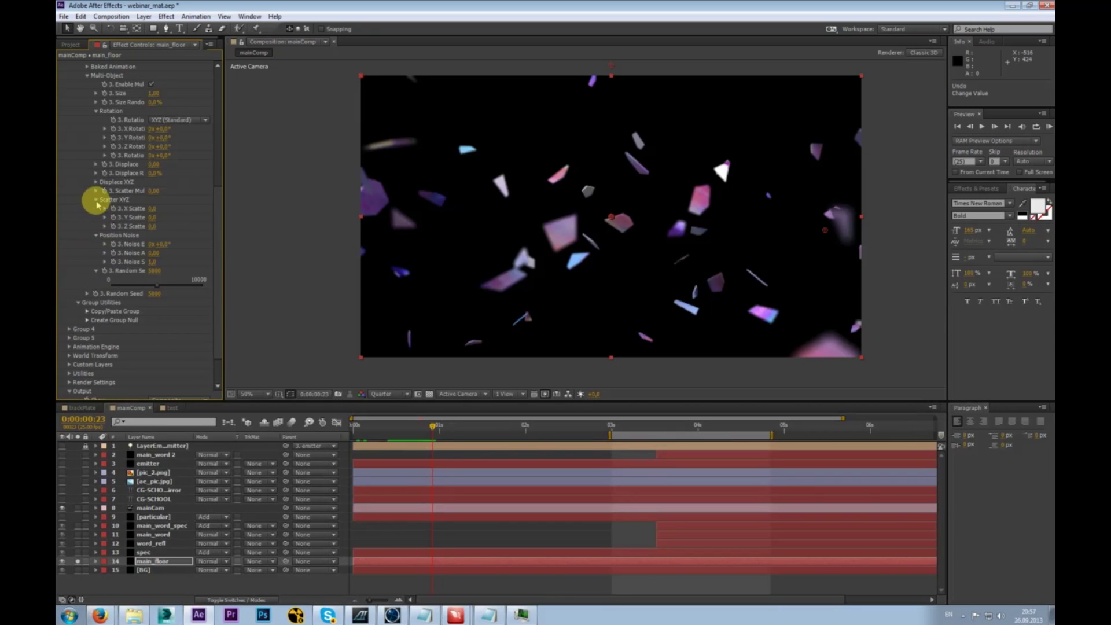
{"action": "left_click", "coordinate": [97, 191]}
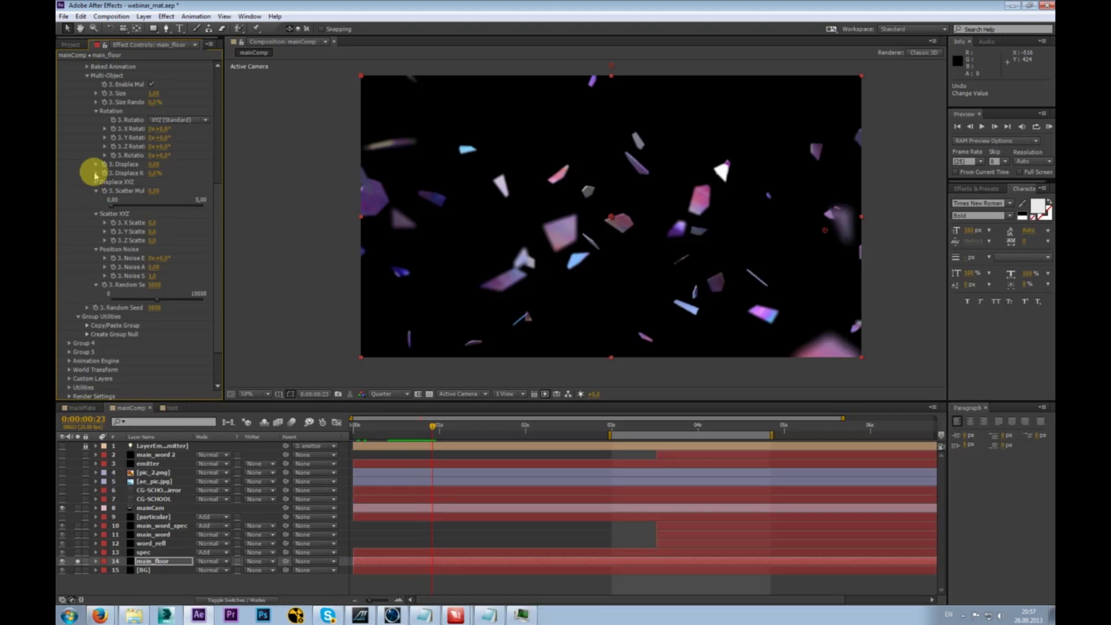
{"action": "left_click", "coordinate": [96, 174]}
{"action": "left_click", "coordinate": [96, 165]}
{"action": "mouse_move", "coordinate": [211, 199]}
{"action": "left_mouse_down"}
{"action": "mouse_move", "coordinate": [215, 146]}
{"action": "mouse_move", "coordinate": [218, 273]}
{"action": "mouse_move", "coordinate": [224, 168]}
{"action": "mouse_move", "coordinate": [225, 205]}
{"action": "left_mouse_up"}
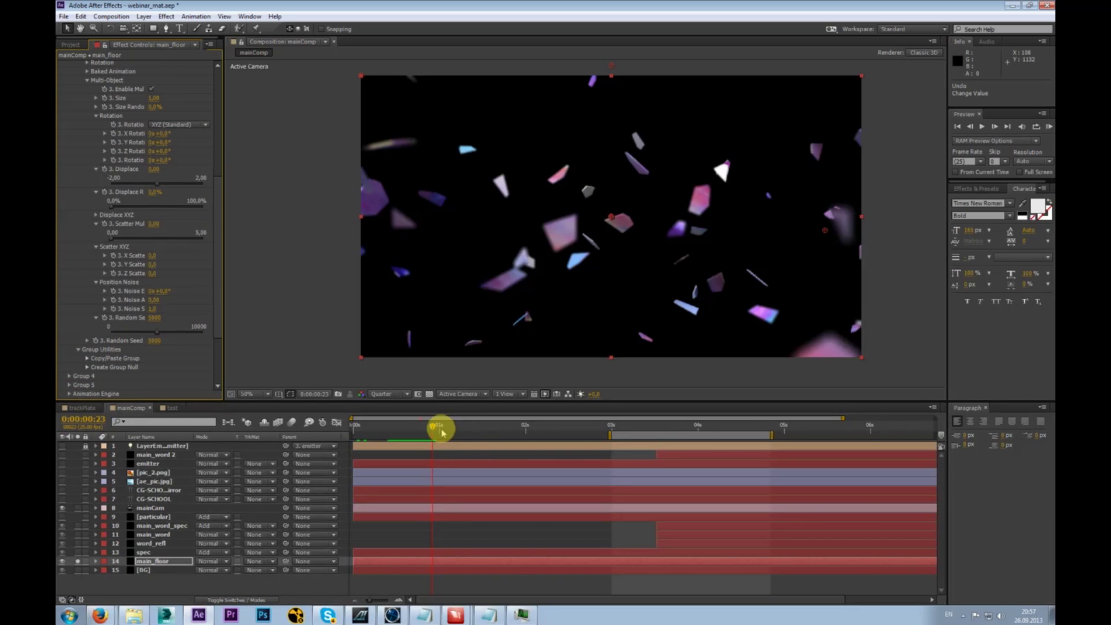
- Preview the fractured floor assembling in main_floor up to 0:00:04:18
{"action": "left_click_drag", "start_coordinate": [445, 431], "coordinate": [581, 444]}
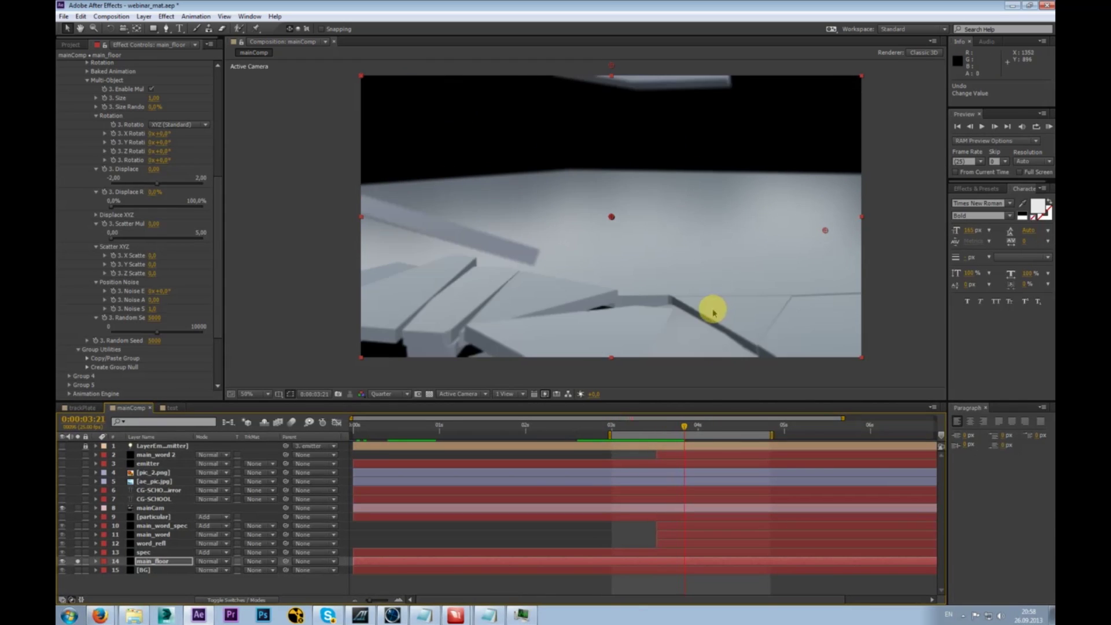
{"action": "left_click", "coordinate": [711, 425]}
{"action": "left_click_drag", "start_coordinate": [718, 428], "coordinate": [739, 426]}
{"action": "key", "text": "space"}
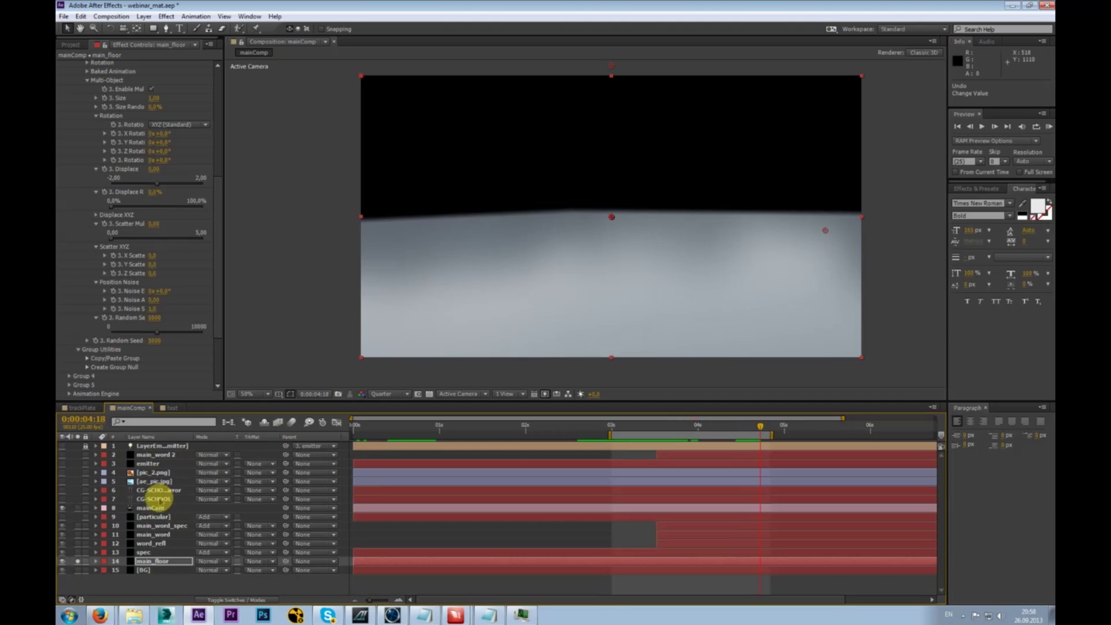
- Show the CG-SCHOOL text layer briefly, hide it again, and turn off main_floor's solo
{"action": "left_click", "coordinate": [155, 499]}
{"action": "left_click", "coordinate": [75, 501]}
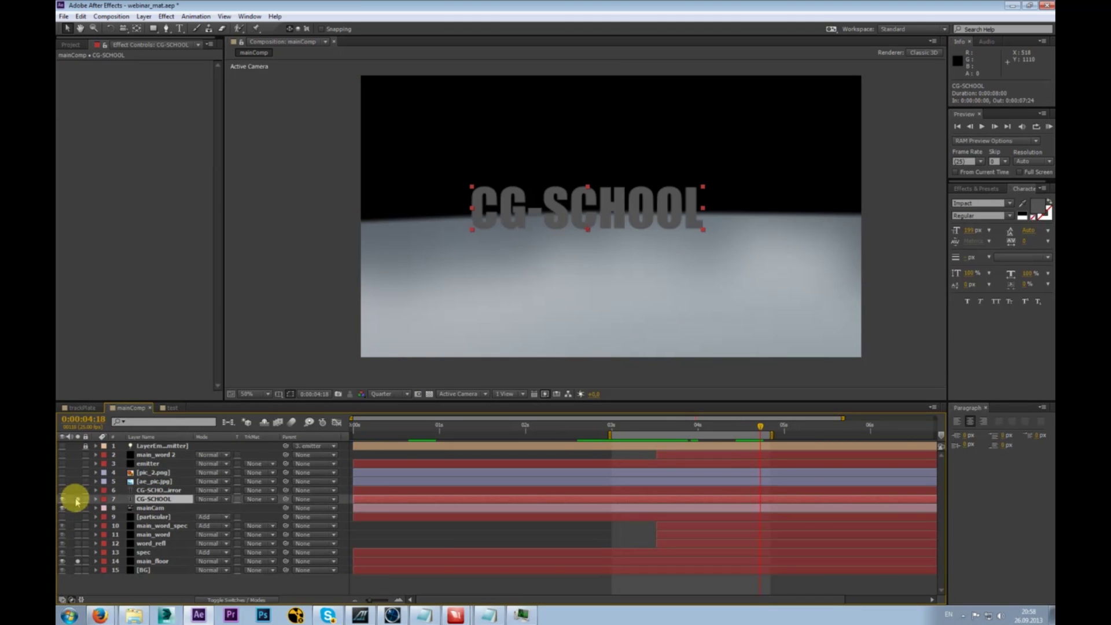
{"action": "left_click", "coordinate": [62, 499]}
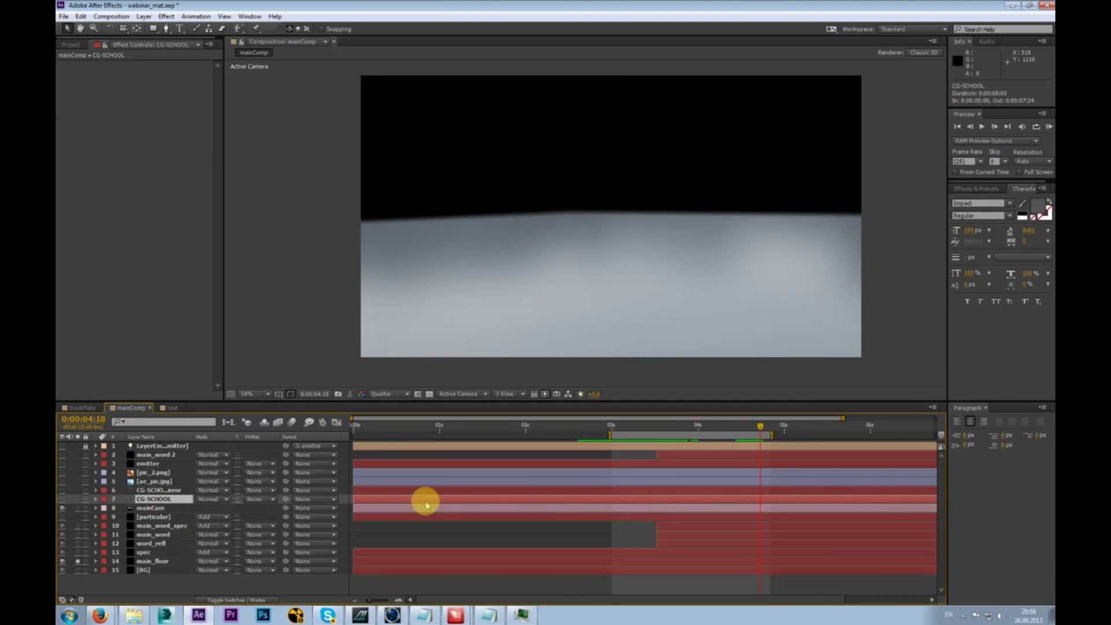
{"action": "left_click_drag", "start_coordinate": [788, 416], "coordinate": [785, 431]}
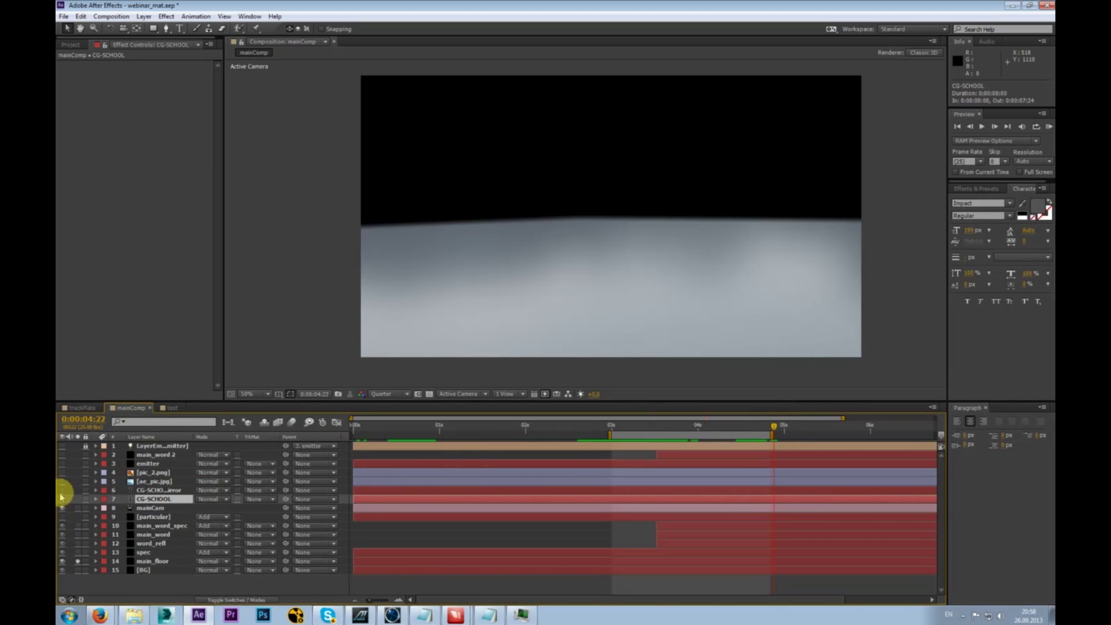
{"action": "left_click", "coordinate": [78, 560]}
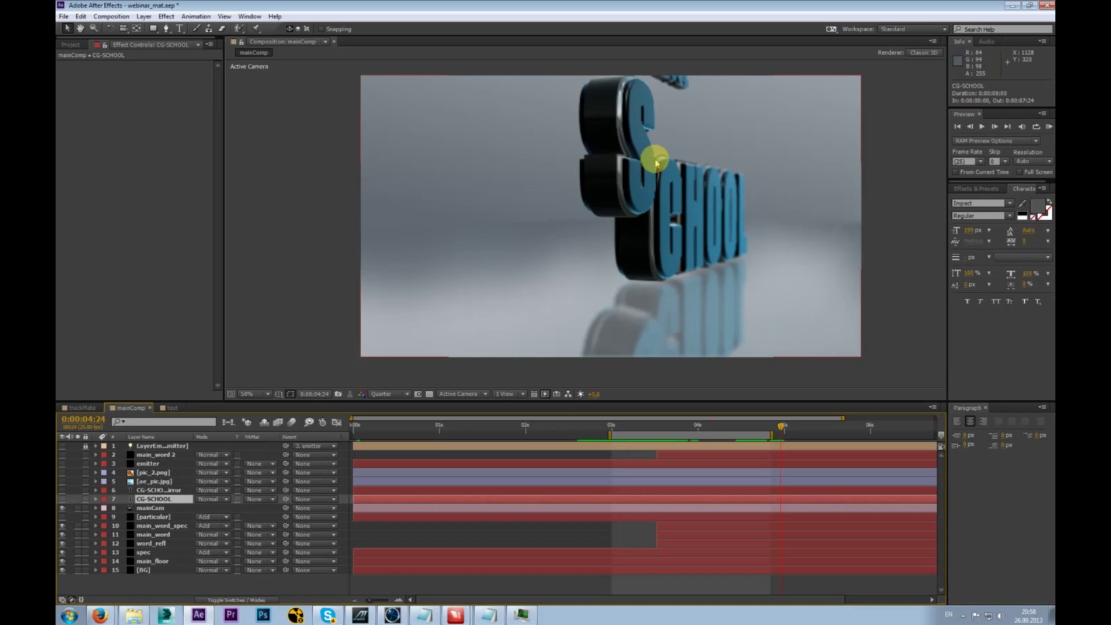
- Examine frame by frame, forward to 0:00:05:08 and back, how the letters of the 3D CG-SCHOOL word assemble
{"action": "key", "text": "Page_Down"}
{"action": "key", "text": "Page_Down"}
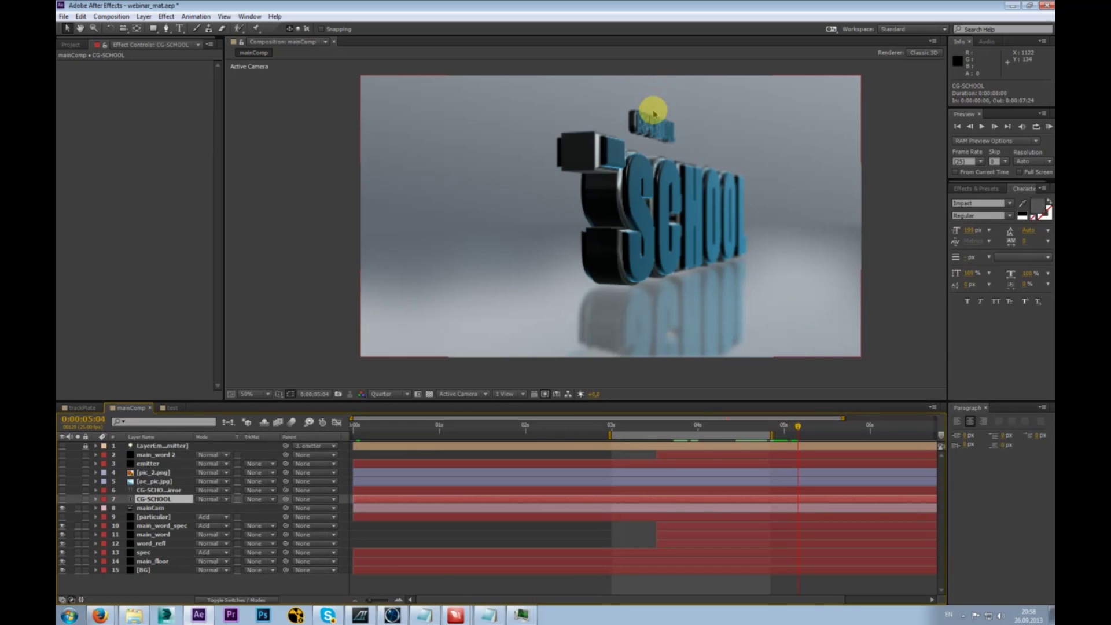
{"action": "key", "text": "Page_Down"}
{"action": "key", "text": "Page_Down"}
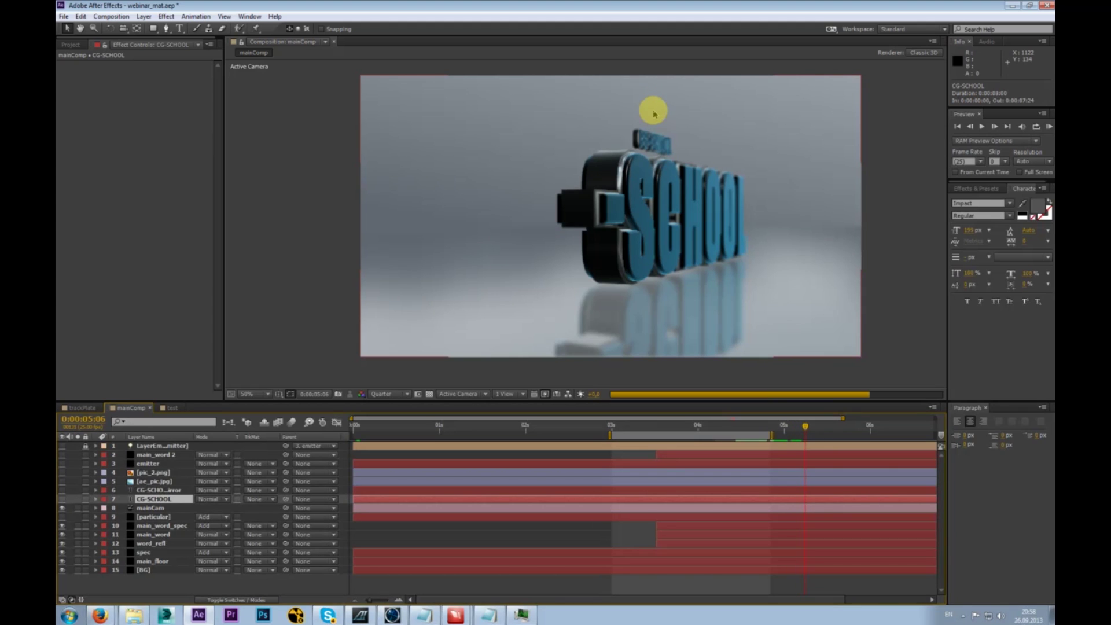
{"action": "key", "text": "Page_Down"}
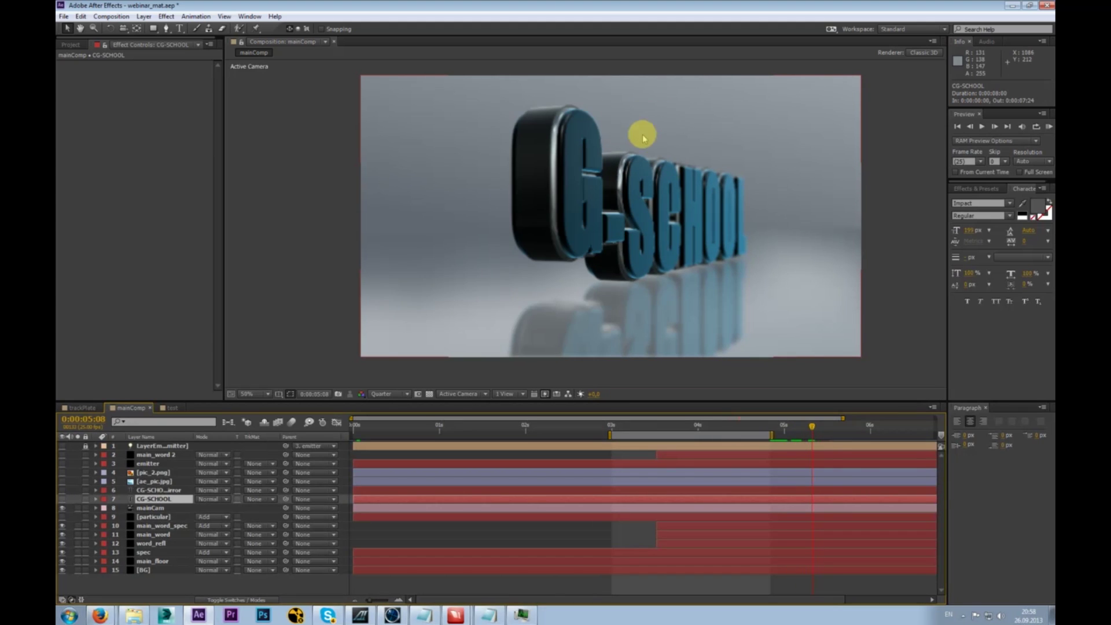
{"action": "key", "text": "Page_Up"}
{"action": "key", "text": "Page_Up"}
{"action": "key", "text": "Page_Up"}
{"action": "key", "text": "Page_Up"}
{"action": "key", "text": "Page_Up"}
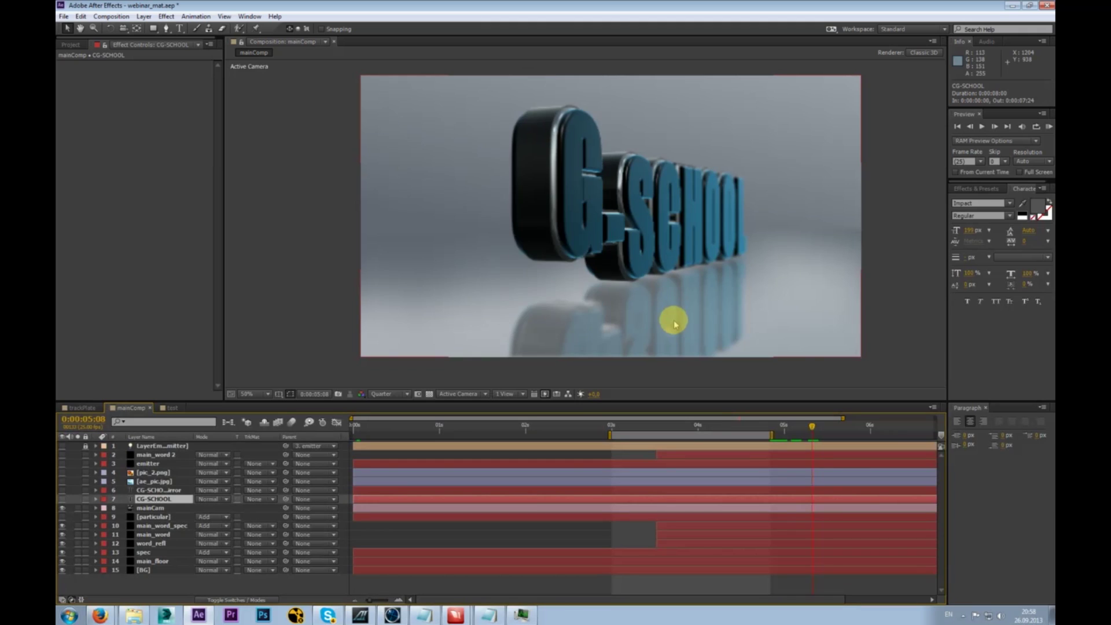
- In the test composition, delete the top two layers and open Scene Setup for the remaining Element layer
{"action": "left_click", "coordinate": [166, 407]}
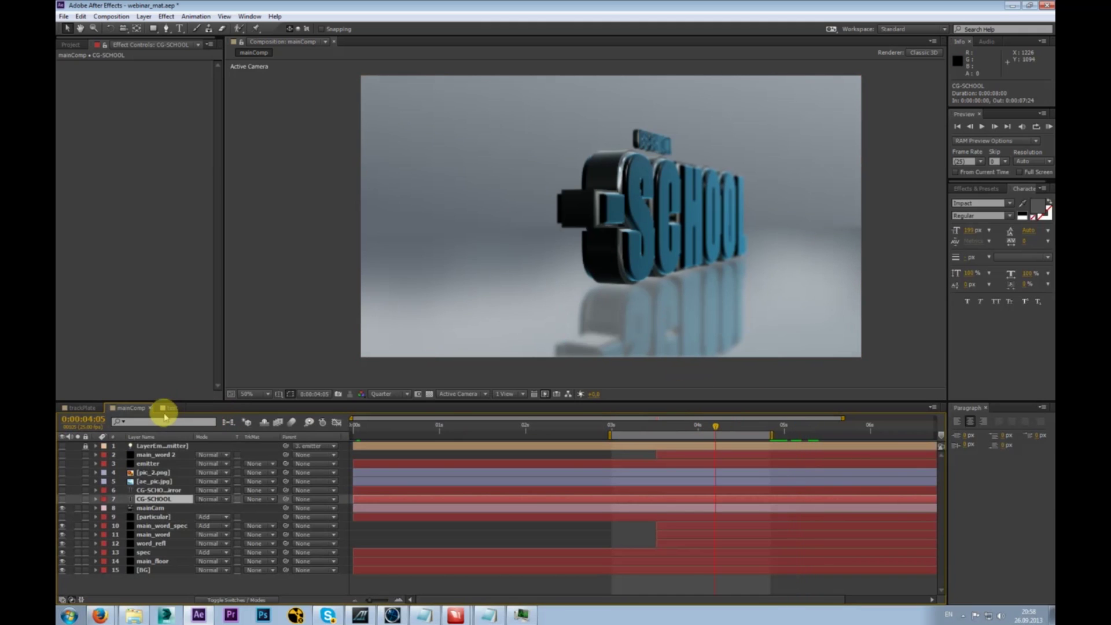
{"action": "left_click", "coordinate": [161, 446]}
{"action": "left_click", "coordinate": [168, 454], "text": "shift"}
{"action": "key", "text": "Delete"}
{"action": "left_click", "coordinate": [167, 449]}
{"action": "left_click", "coordinate": [121, 83]}
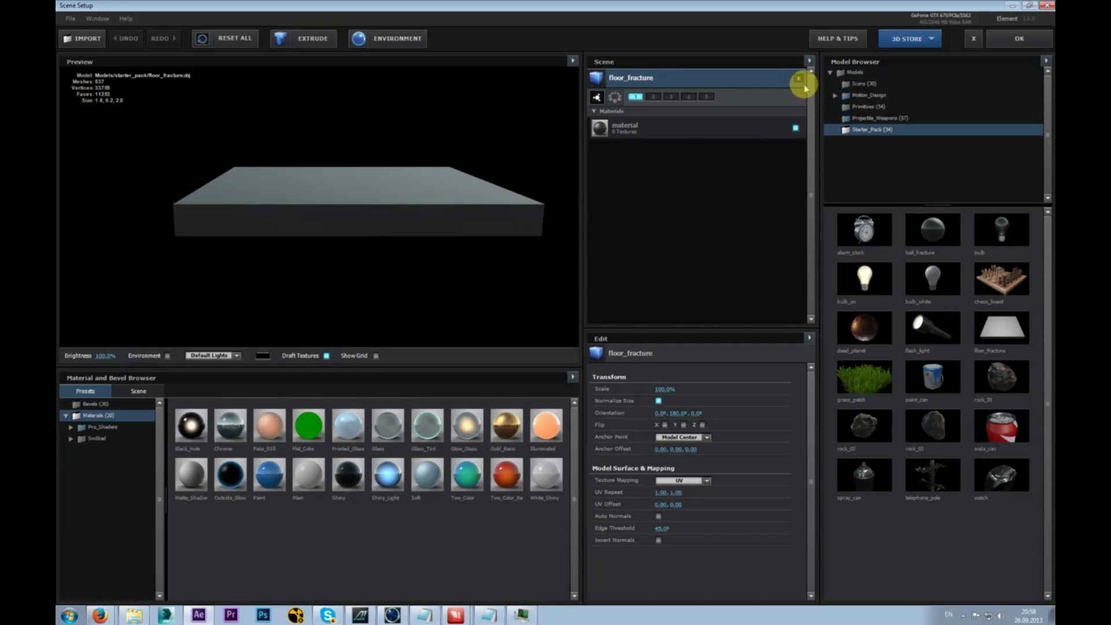
- Replace floor_fracture with the Starter_Pack's ball_fracture model, examine its fragments in wireframe, and restore the shaded preview
{"action": "left_click", "coordinate": [798, 79]}
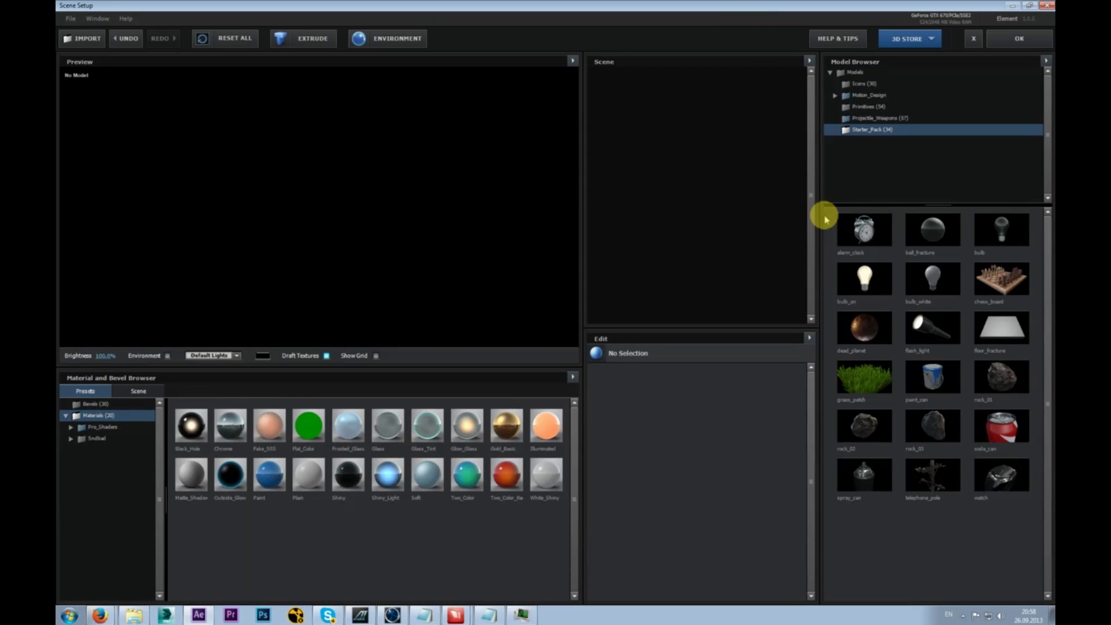
{"action": "left_click", "coordinate": [932, 228]}
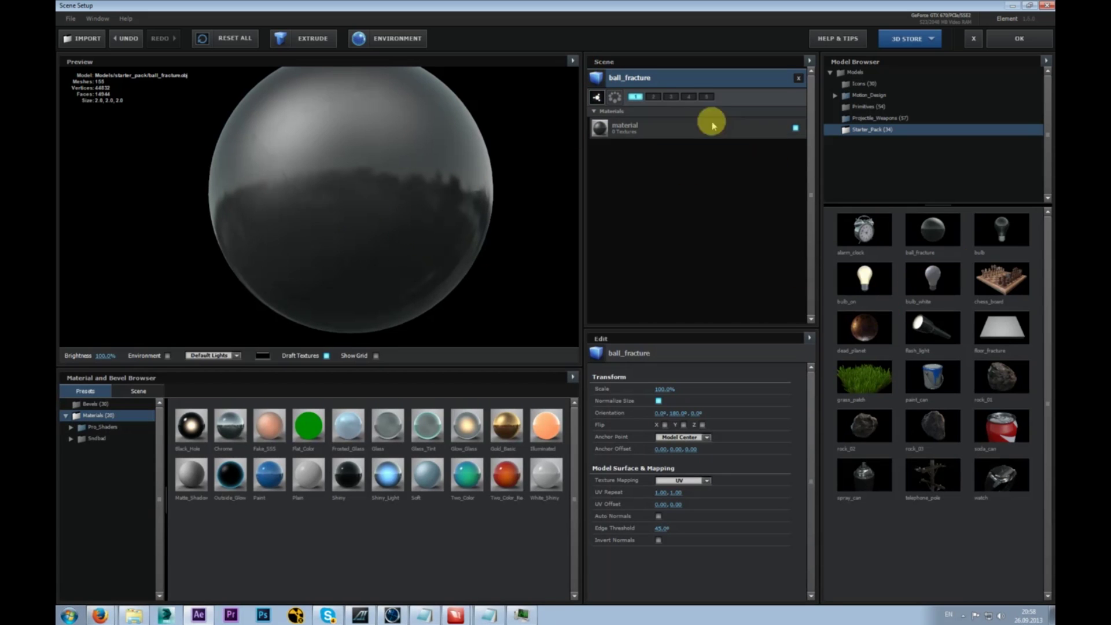
{"action": "left_click", "coordinate": [572, 60]}
{"action": "left_click", "coordinate": [600, 116]}
{"action": "left_click", "coordinate": [572, 60]}
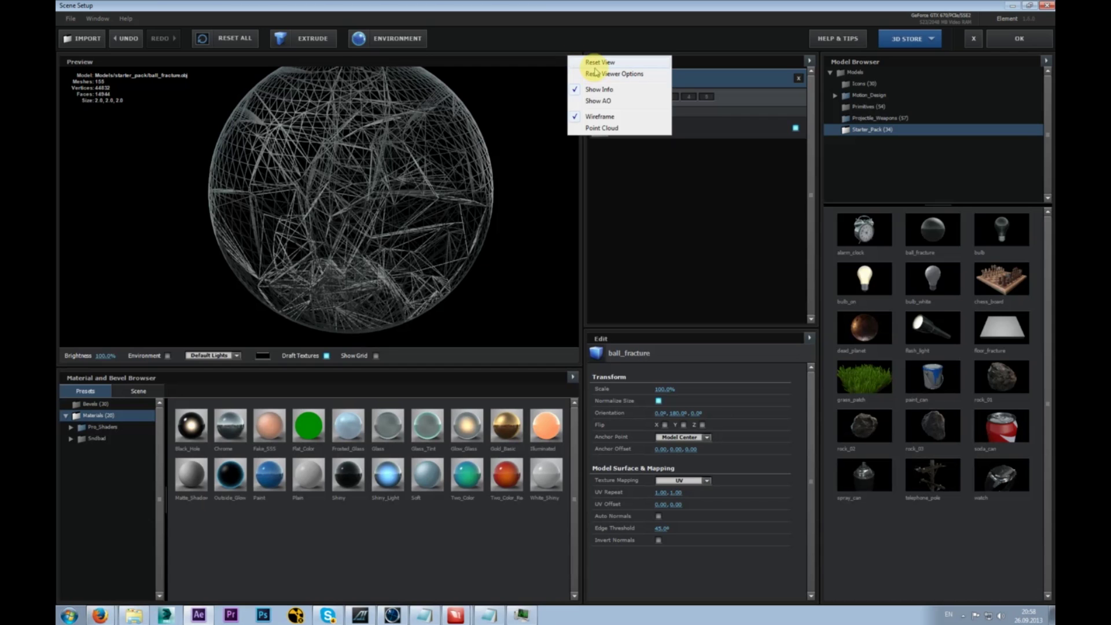
{"action": "left_click", "coordinate": [599, 118]}
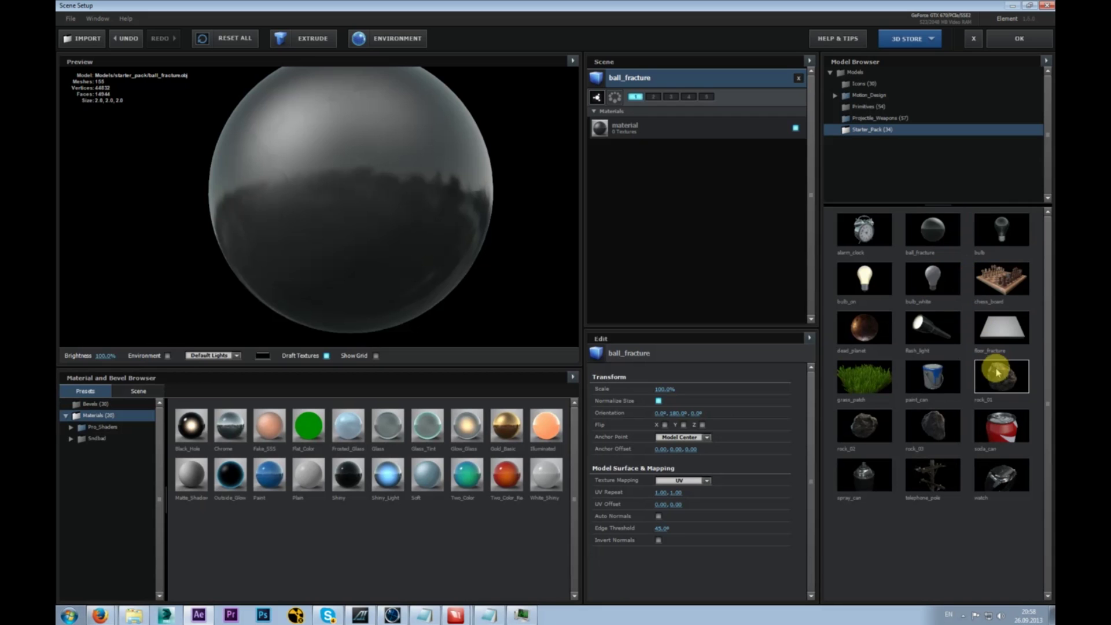
- Add the bulb and bulb_on models from Starter_Pack, and remove ball_fracture and bulb so only bulb_on is left
{"action": "left_click", "coordinate": [932, 283]}
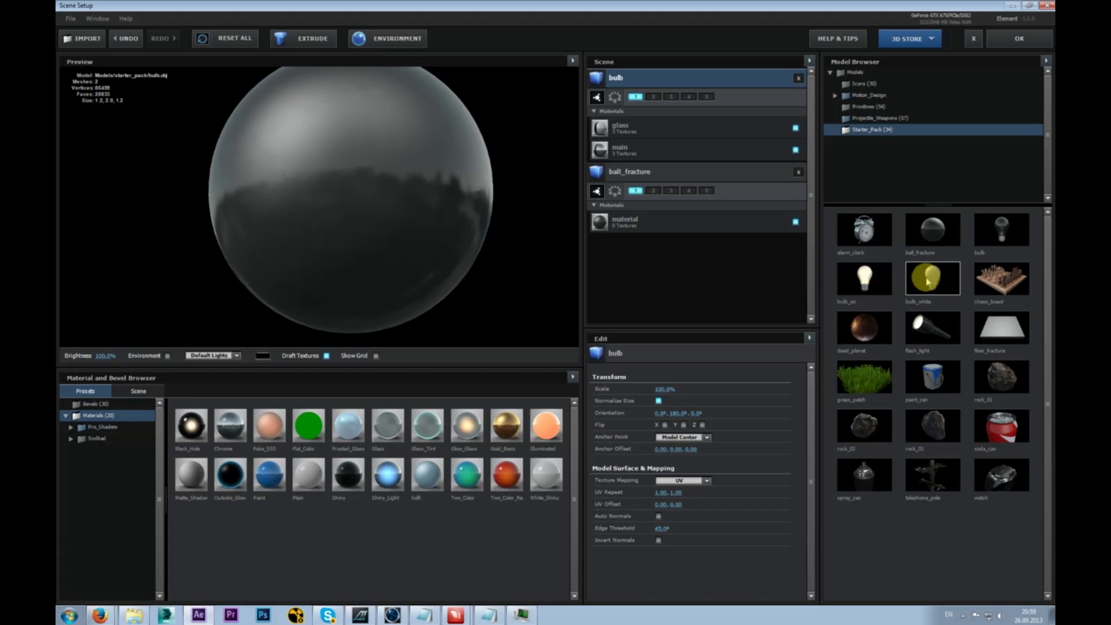
{"action": "left_click", "coordinate": [873, 272]}
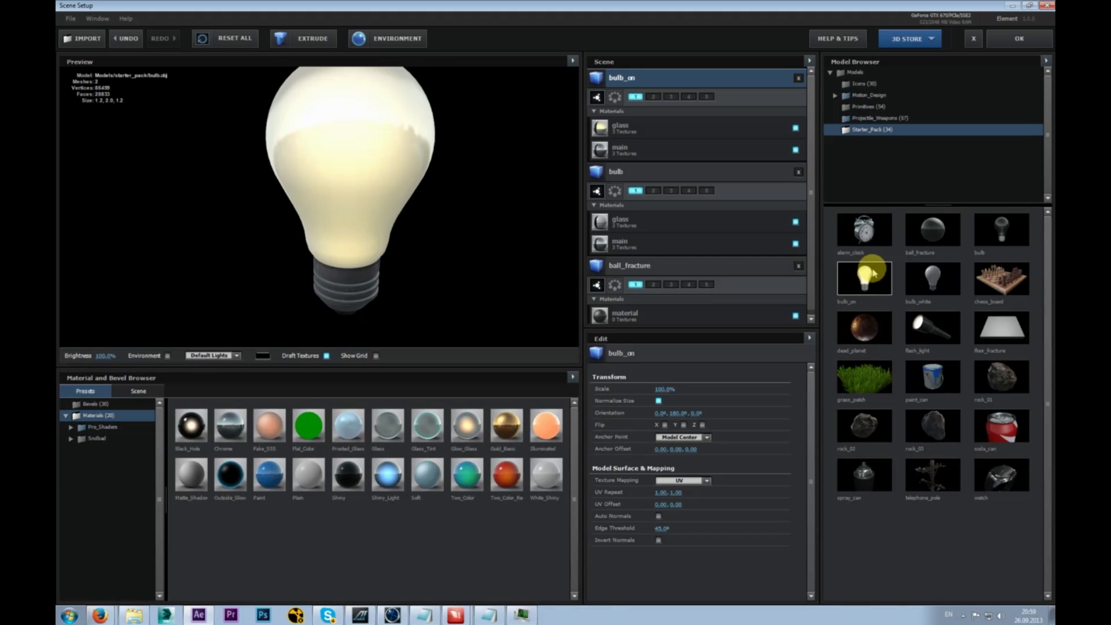
{"action": "left_click", "coordinate": [799, 266]}
{"action": "left_click", "coordinate": [798, 172]}
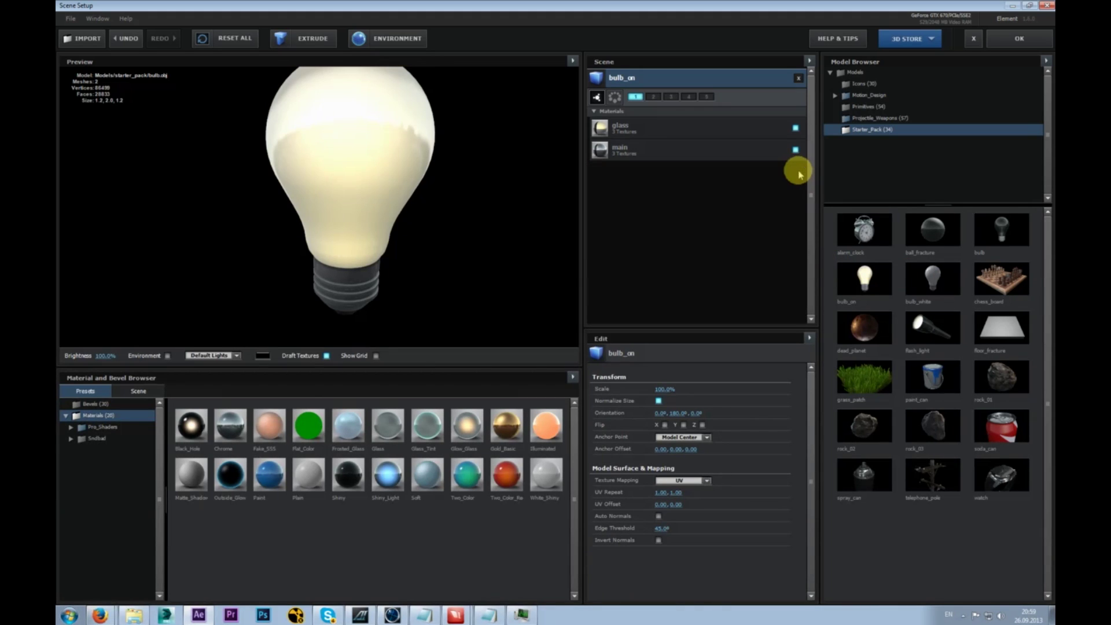
- Browse the Icons and Primitives models, add the sphere primitive, and remove bulb_on from the scene
{"action": "left_click", "coordinate": [879, 84]}
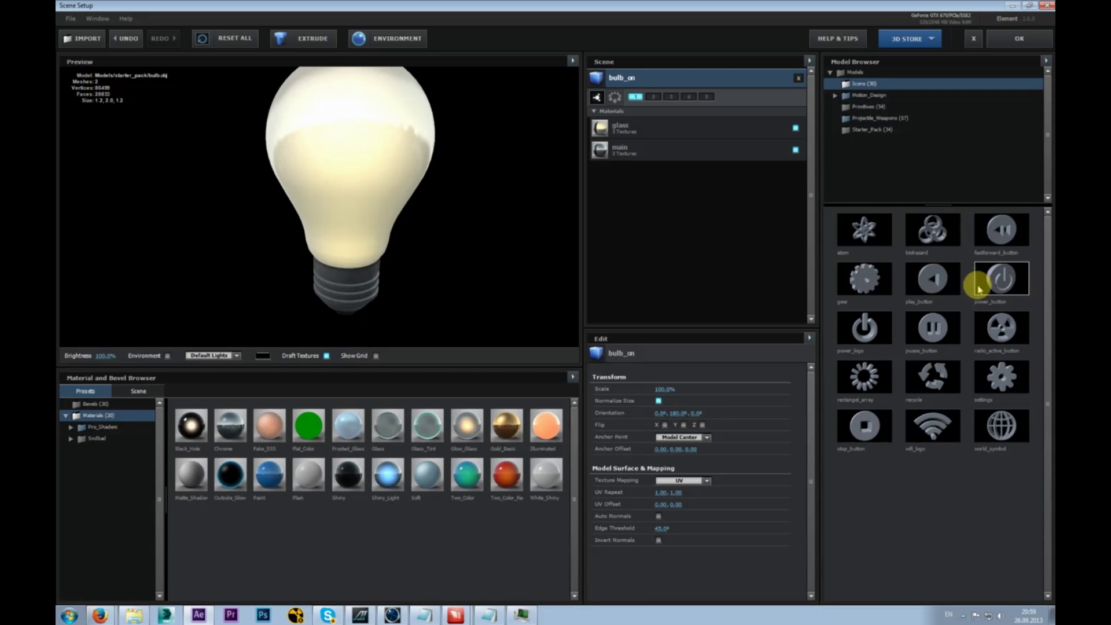
{"action": "left_click", "coordinate": [864, 107]}
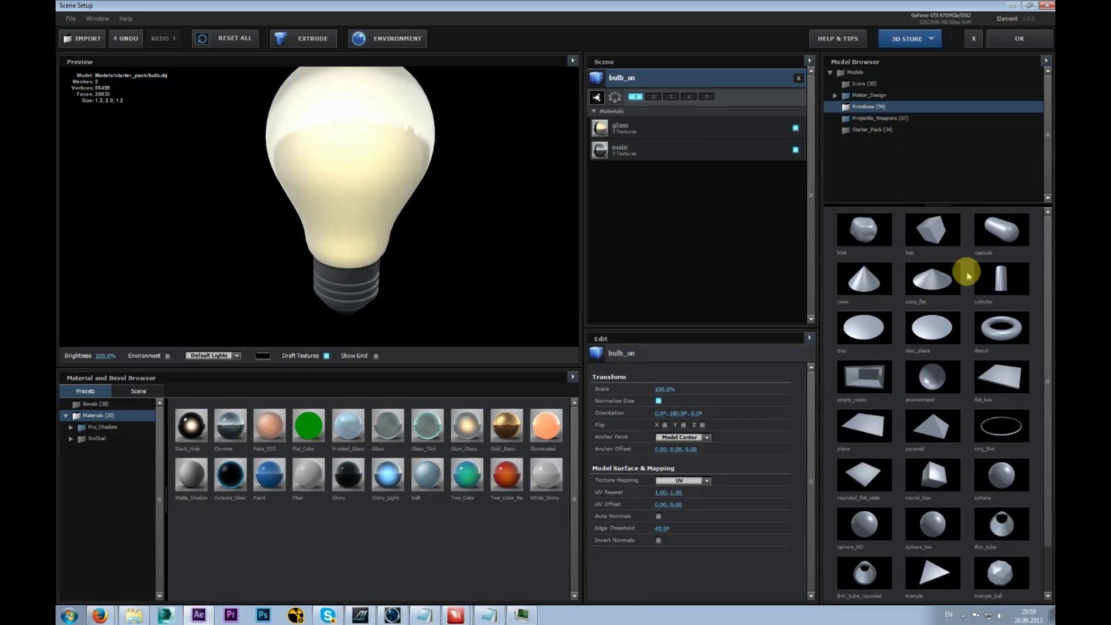
{"action": "left_click", "coordinate": [1000, 474]}
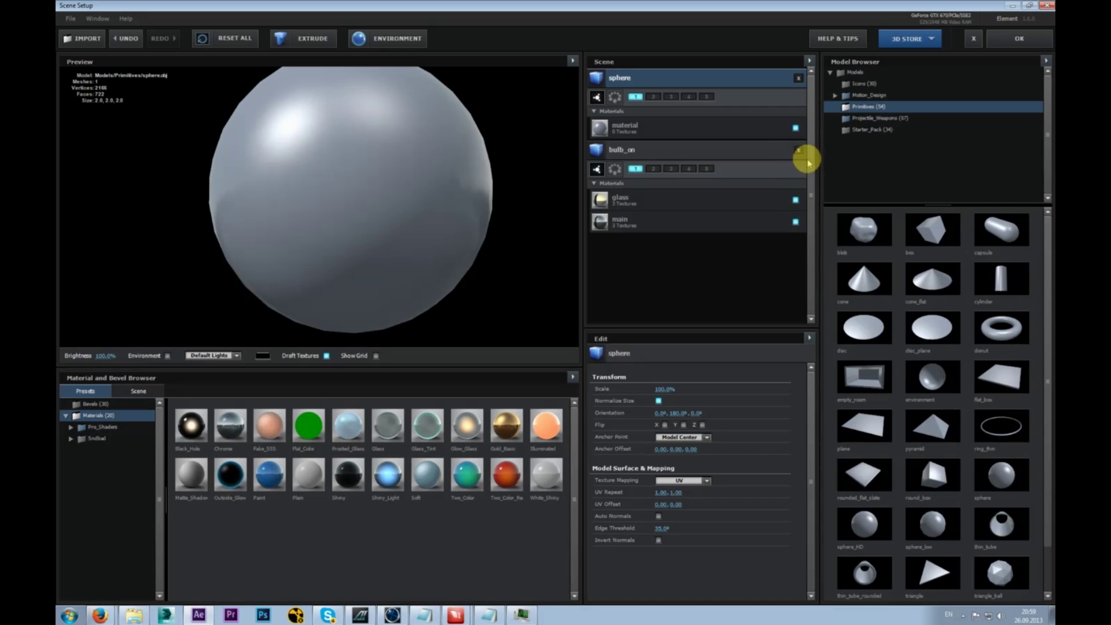
{"action": "left_click", "coordinate": [798, 150]}
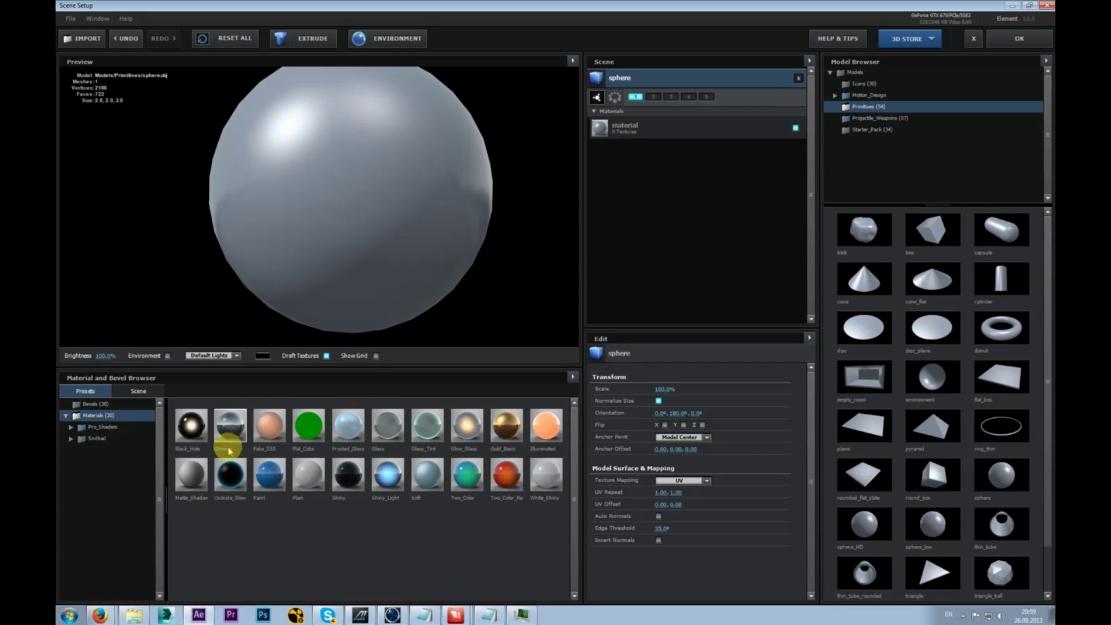
- Try the Black_Hole and Glass_Tint materials on the sphere, apply Two_Color_Red as its final material, and accept the scene
{"action": "left_click", "coordinate": [190, 425]}
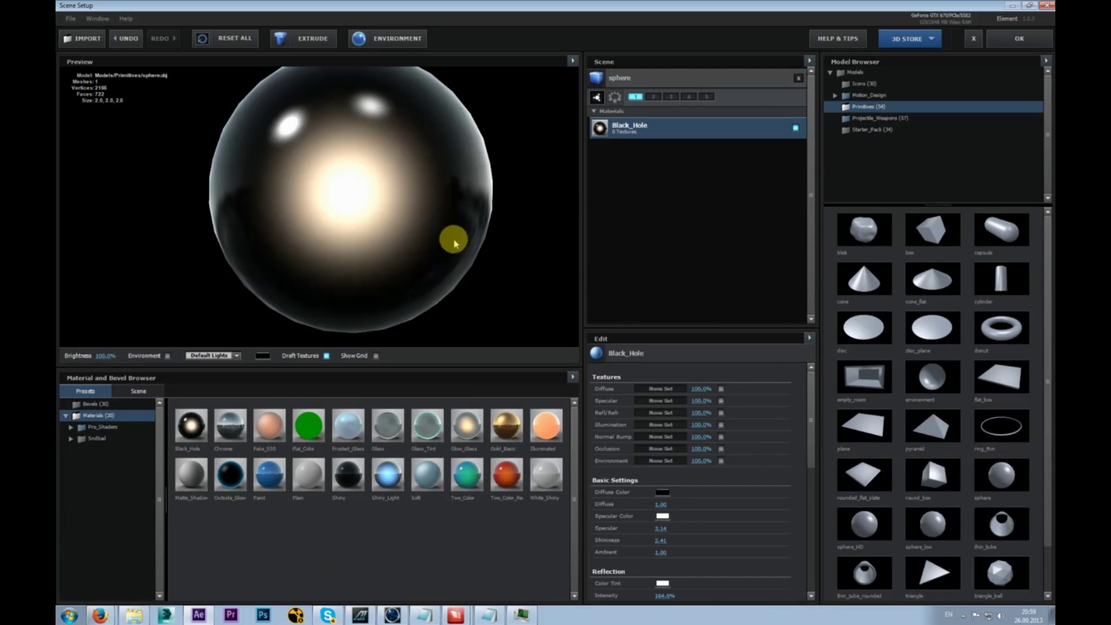
{"action": "scroll", "coordinate": [411, 223], "scroll_direction": "down", "scroll_amount": 4}
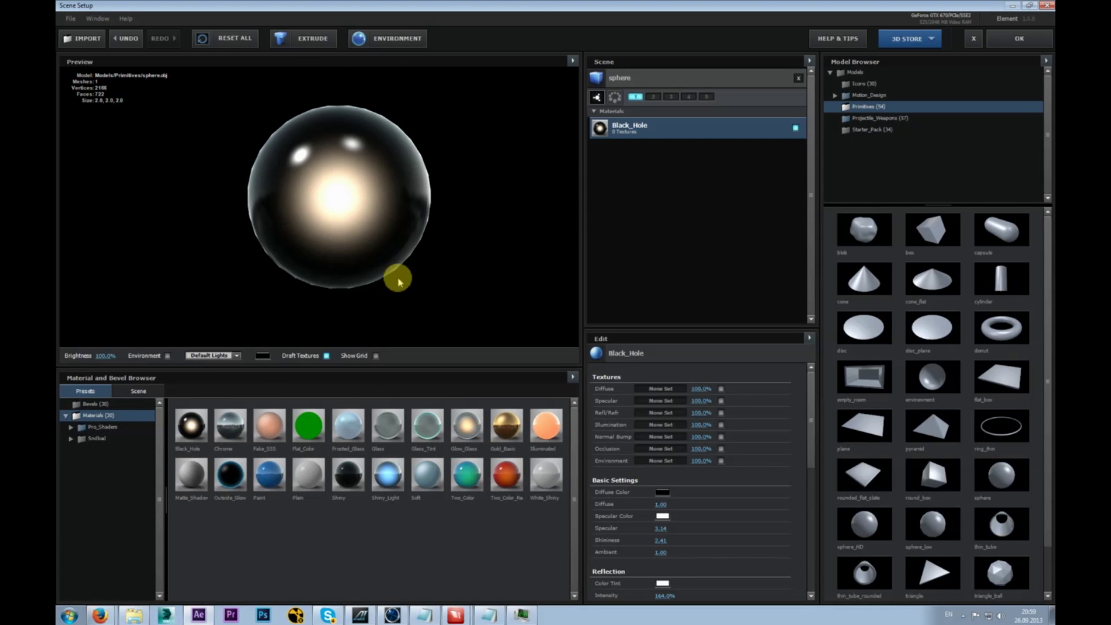
{"action": "left_click", "coordinate": [427, 425]}
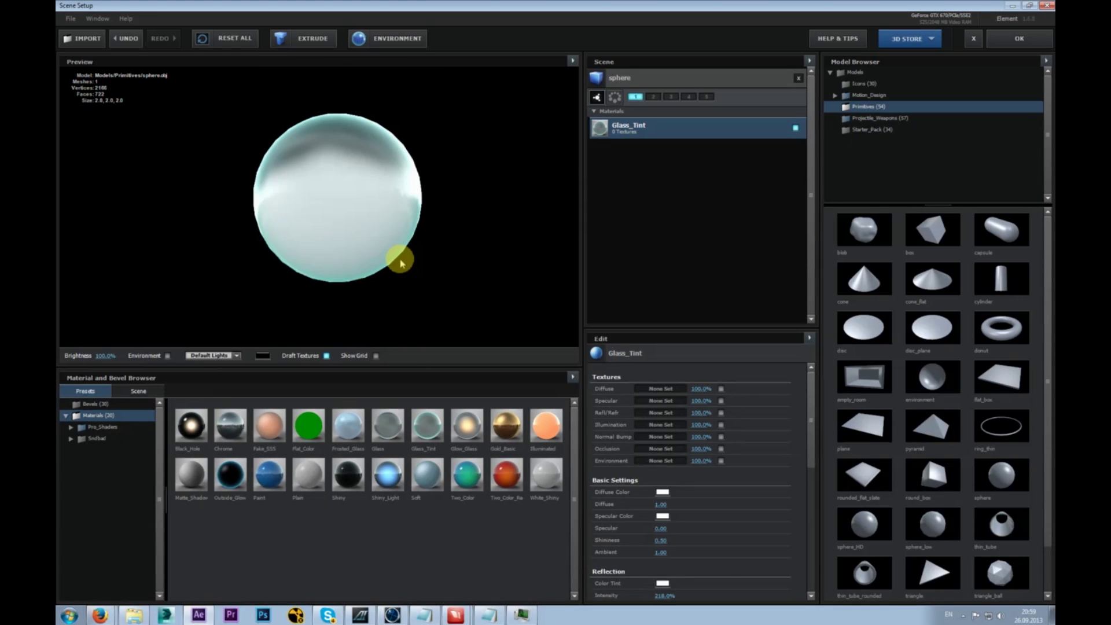
{"action": "left_click_drag", "start_coordinate": [507, 474], "coordinate": [383, 203]}
{"action": "left_click", "coordinate": [1032, 49]}
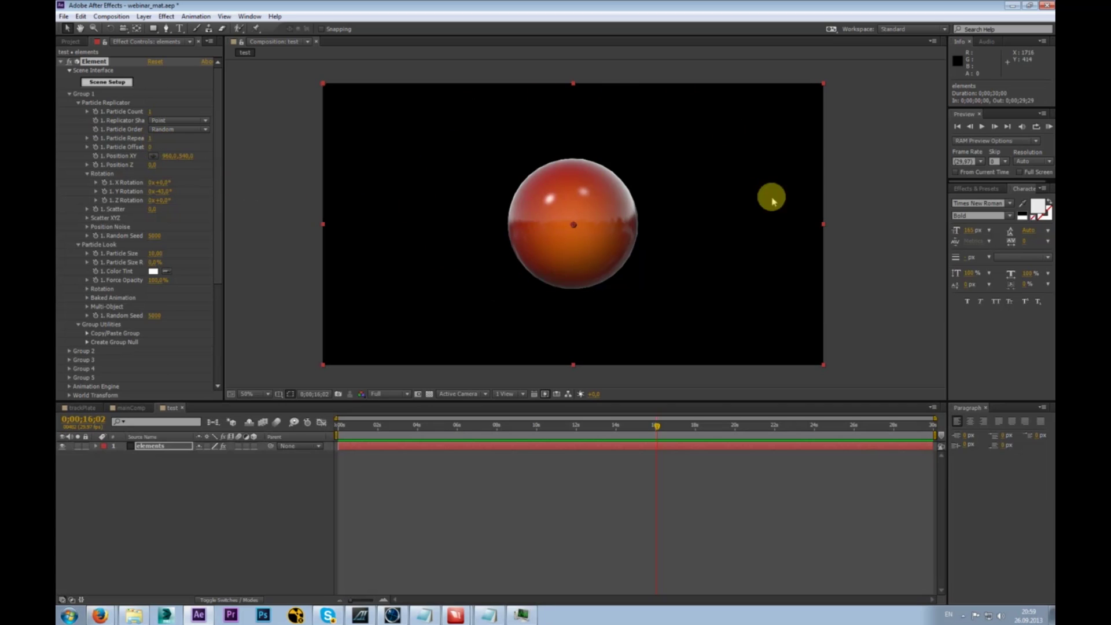
- Replicate the sphere in Group 1 over a Sphere shape with 20 particles at a Particle Size of 3
{"action": "left_click", "coordinate": [185, 121]}
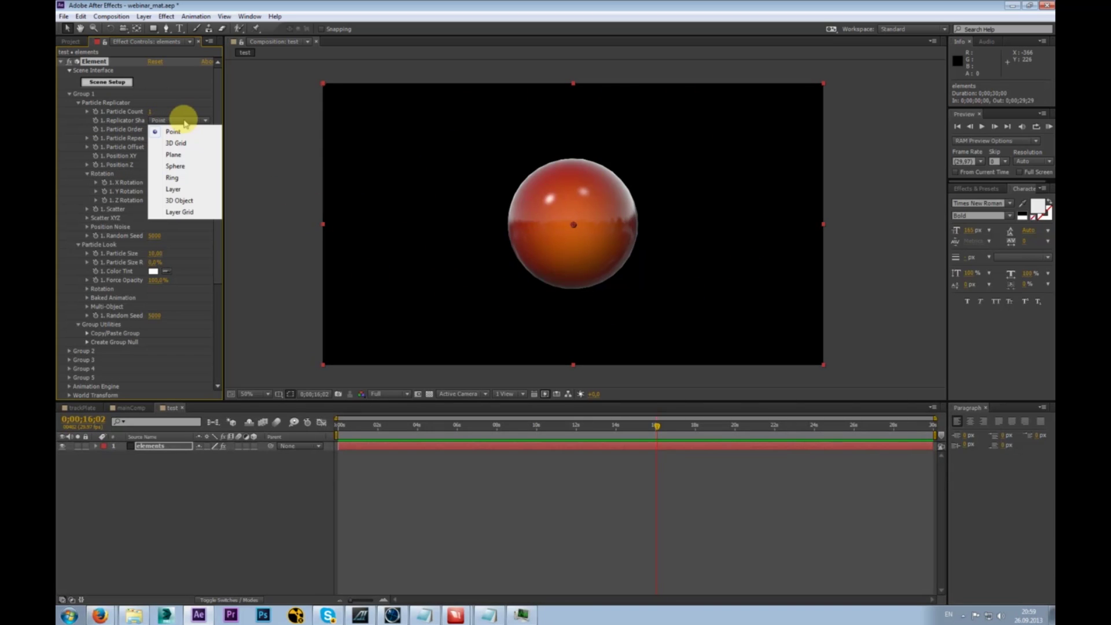
{"action": "left_click", "coordinate": [191, 168]}
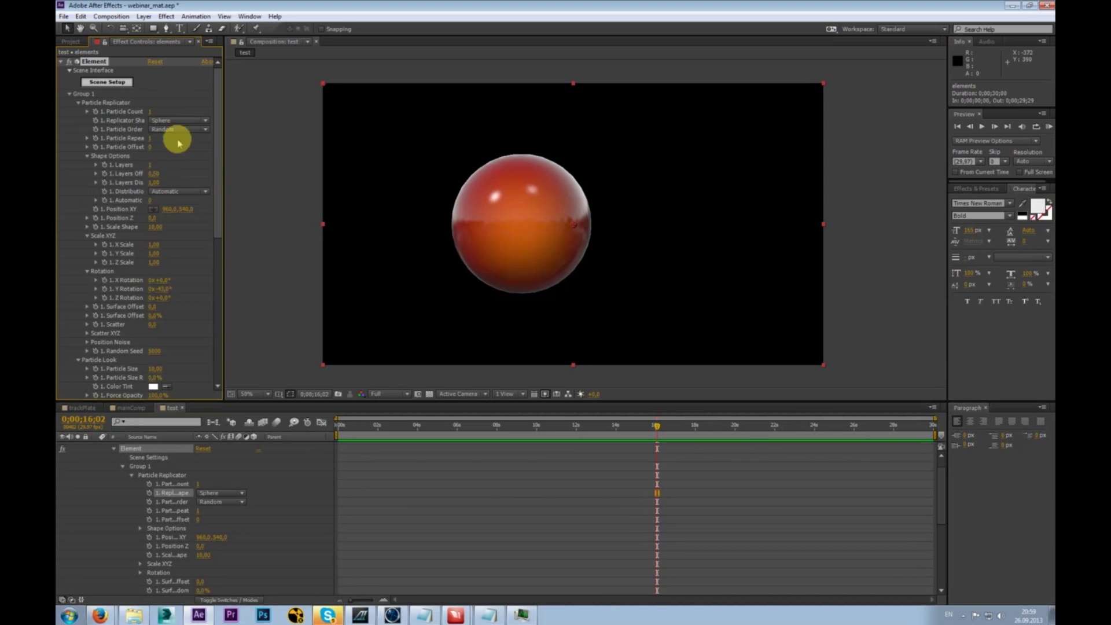
{"action": "left_click", "coordinate": [198, 112]}
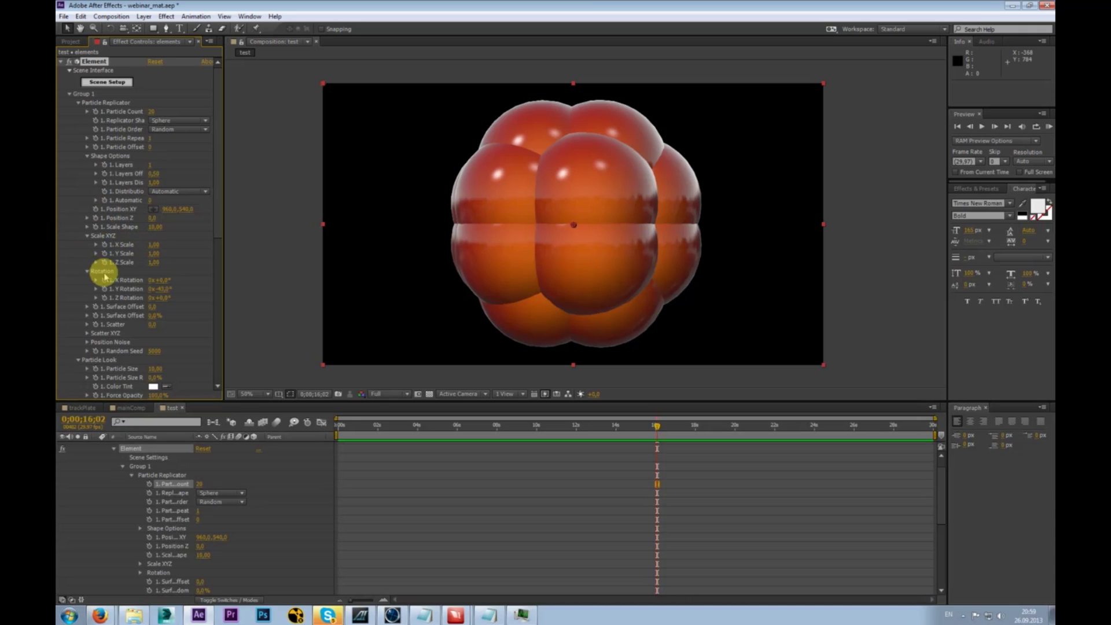
{"action": "left_click", "coordinate": [88, 156]}
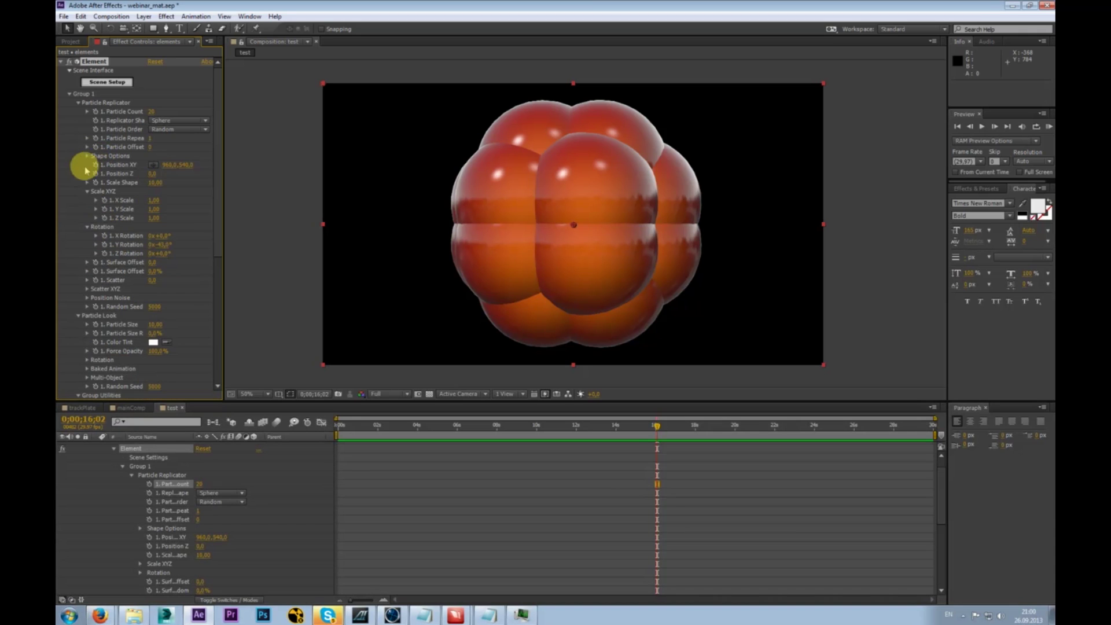
{"action": "left_click", "coordinate": [87, 191]}
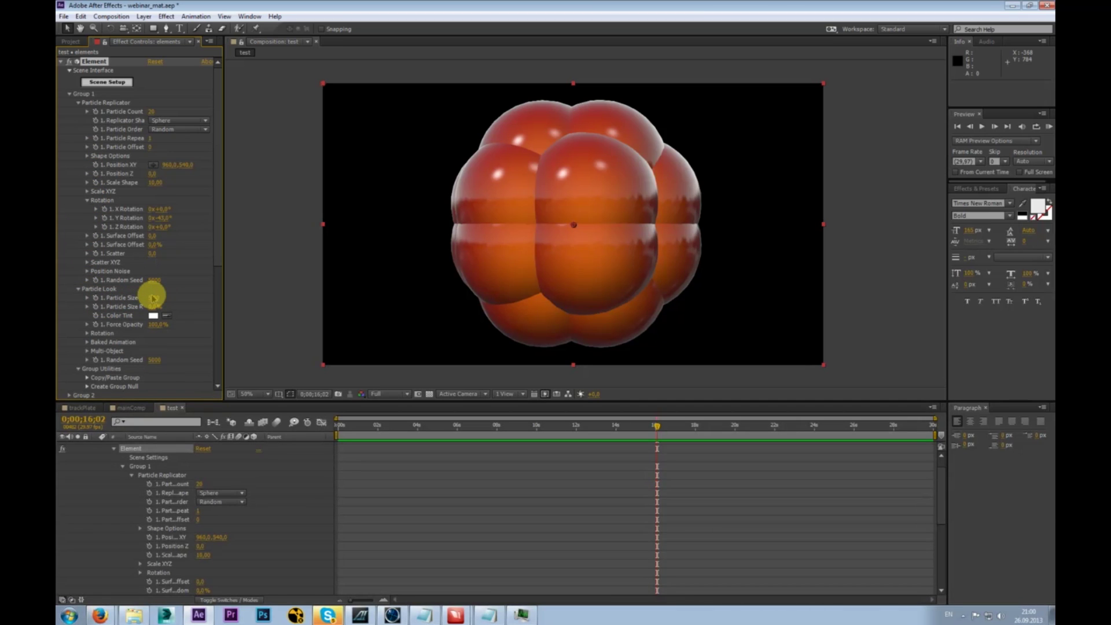
{"action": "left_click_drag", "start_coordinate": [152, 298], "coordinate": [154, 299]}
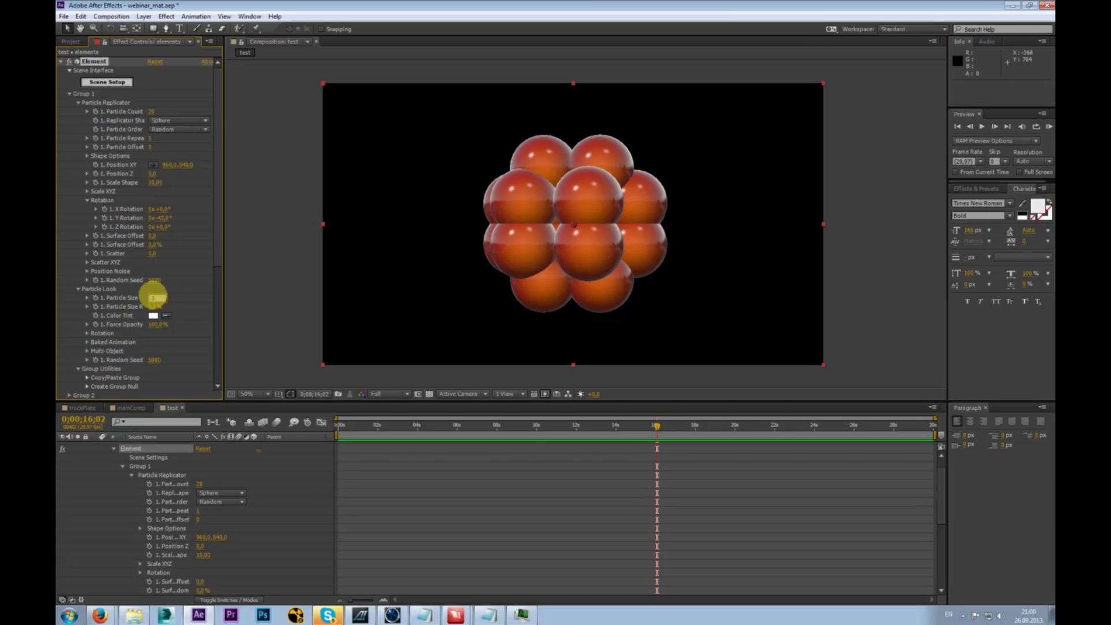
{"action": "key", "text": "Return"}
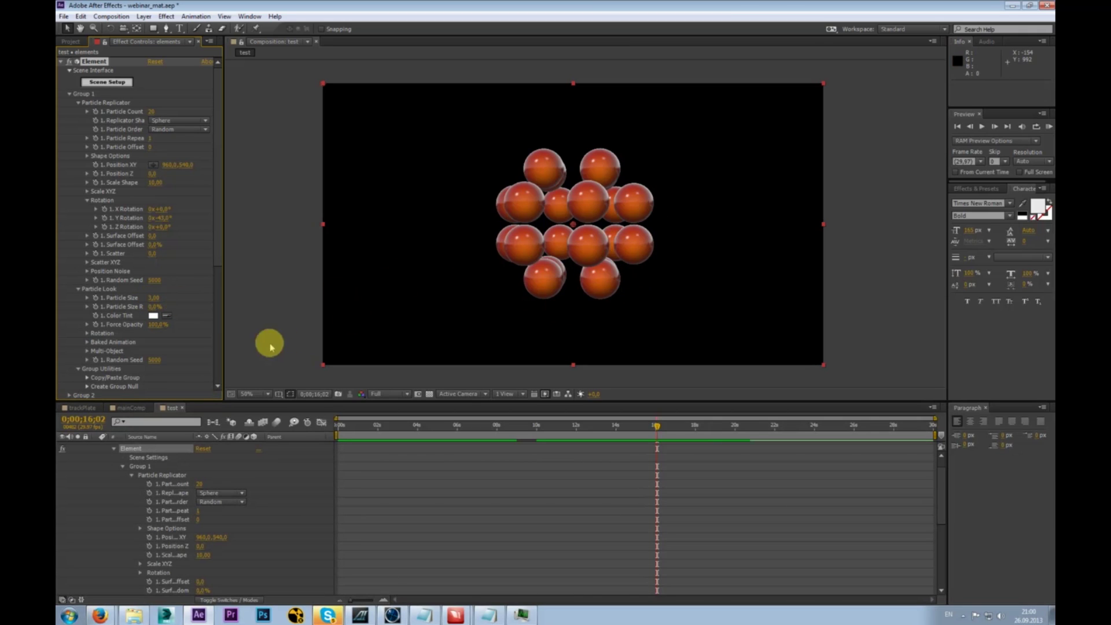
{"action": "key", "text": "Return"}
- Change Group 1's replicator shape to 3D Grid and set Grid X, Y and Z to 25 each
{"action": "left_click", "coordinate": [166, 113]}
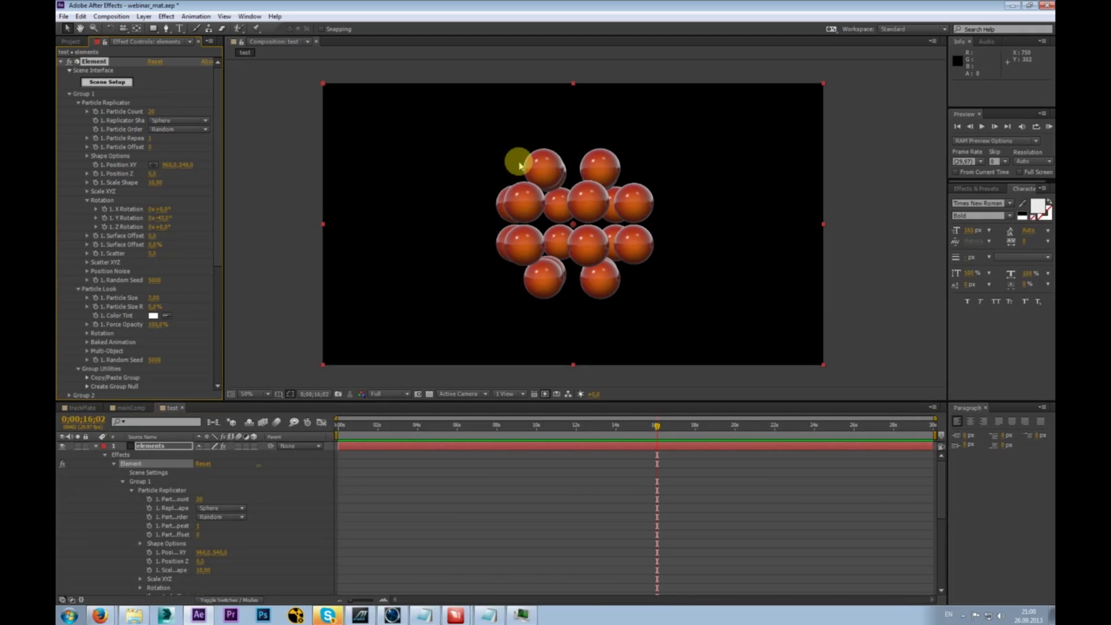
{"action": "left_click", "coordinate": [205, 125]}
{"action": "left_click", "coordinate": [195, 141]}
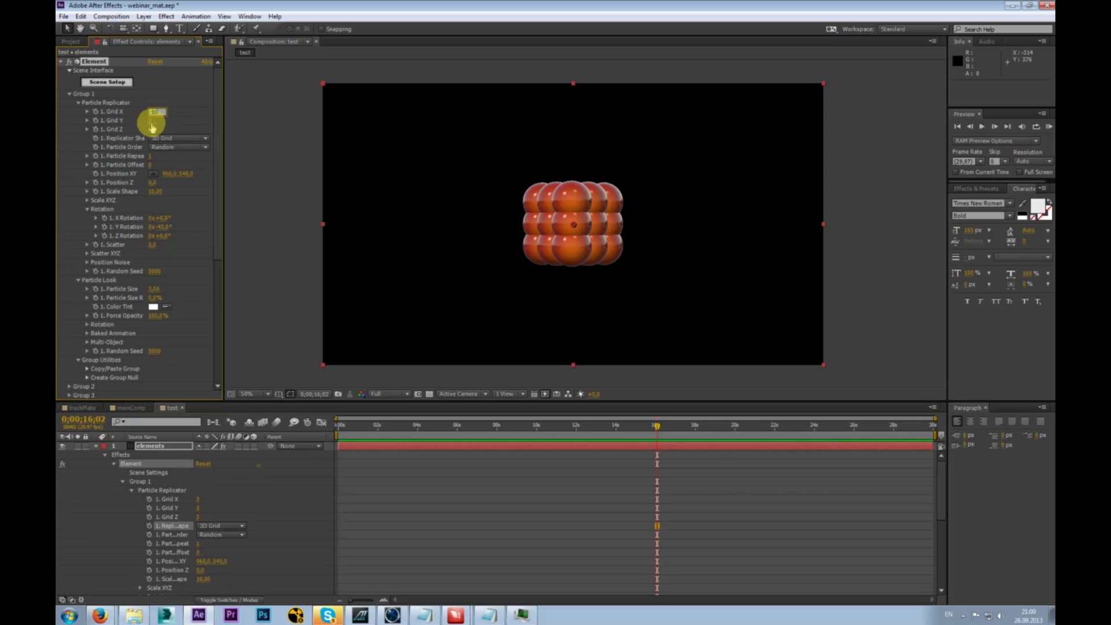
{"action": "key", "text": "Tab"}
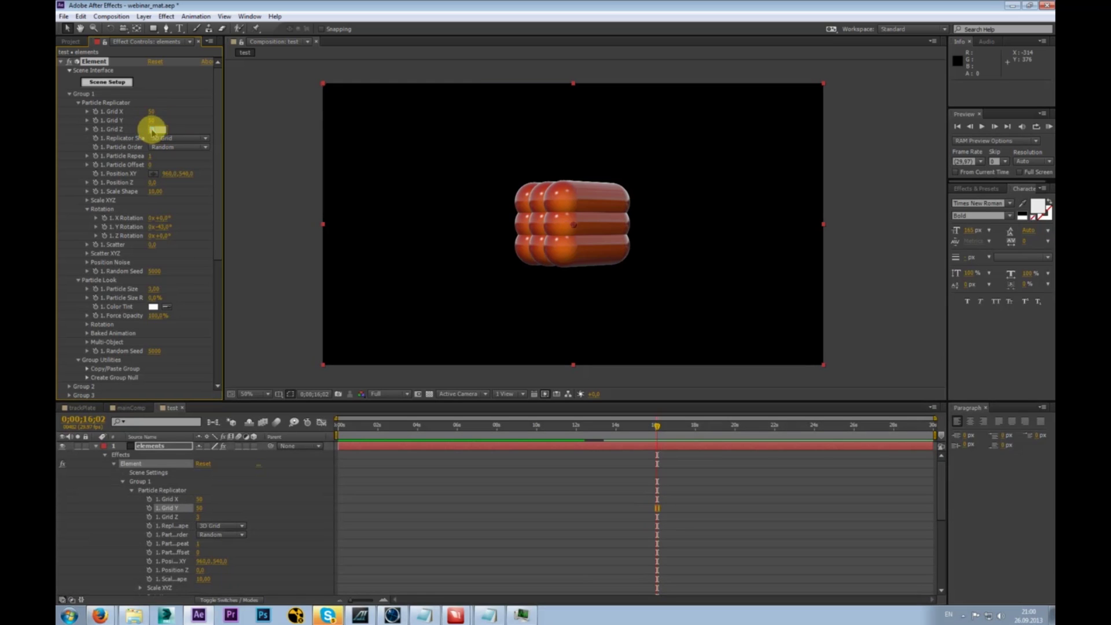
{"action": "type", "text": "5"}
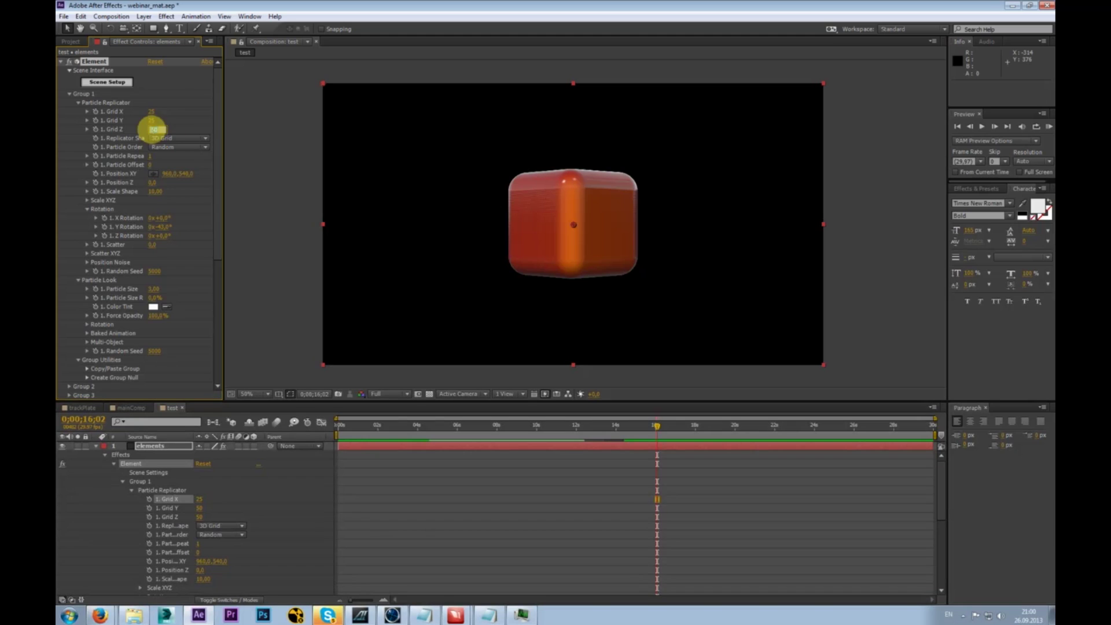
{"action": "key", "text": "Return"}
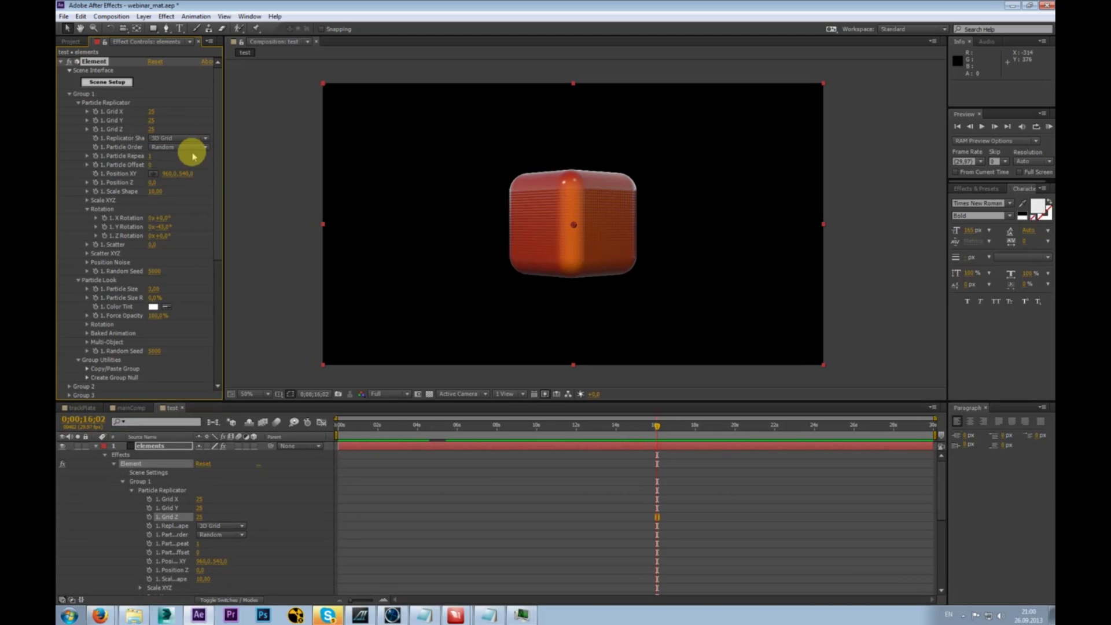
- Set Group 1's Particle Offset to 17, its Grid X, Y and Z to 10 each, and its Particle Size to 1
{"action": "left_click_drag", "start_coordinate": [151, 165], "coordinate": [155, 189]}
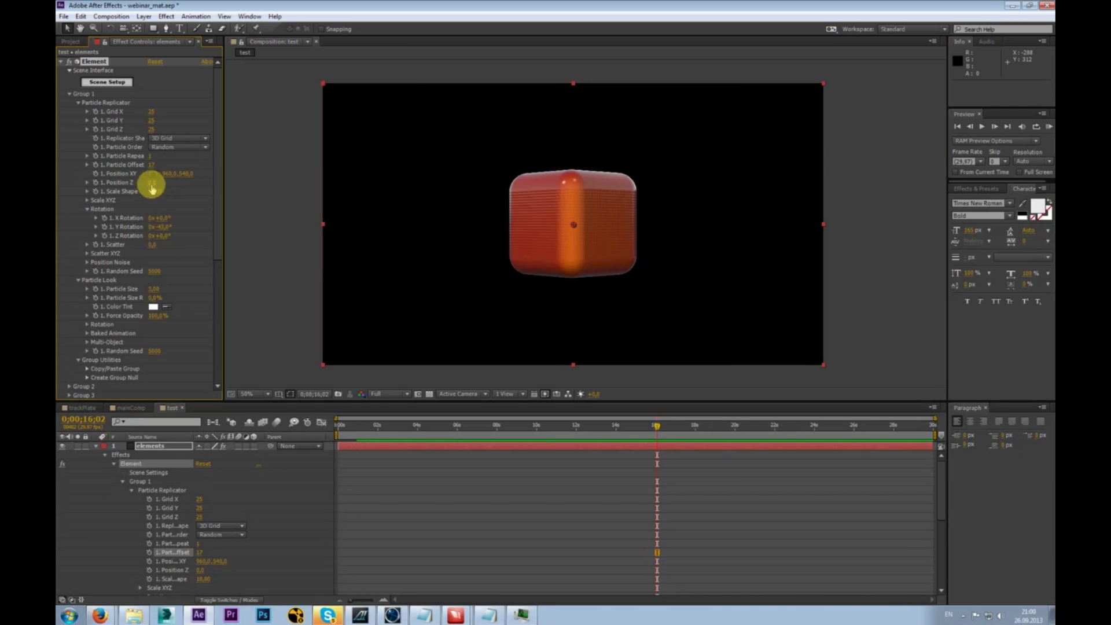
{"action": "key", "text": "Return"}
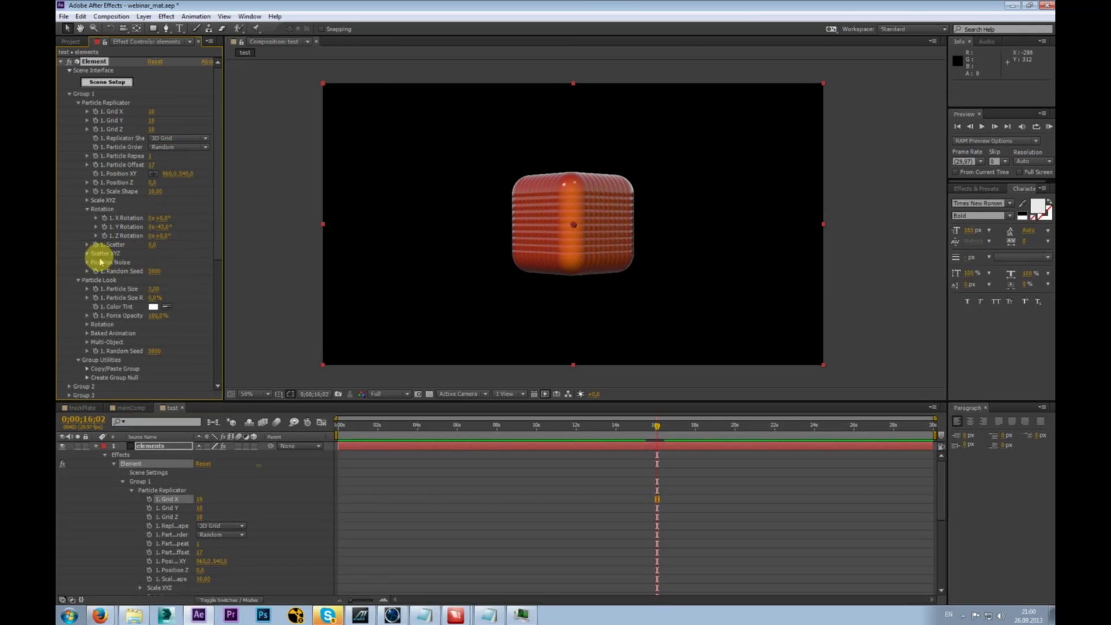
{"action": "left_click", "coordinate": [155, 290]}
{"action": "key", "text": "Return"}
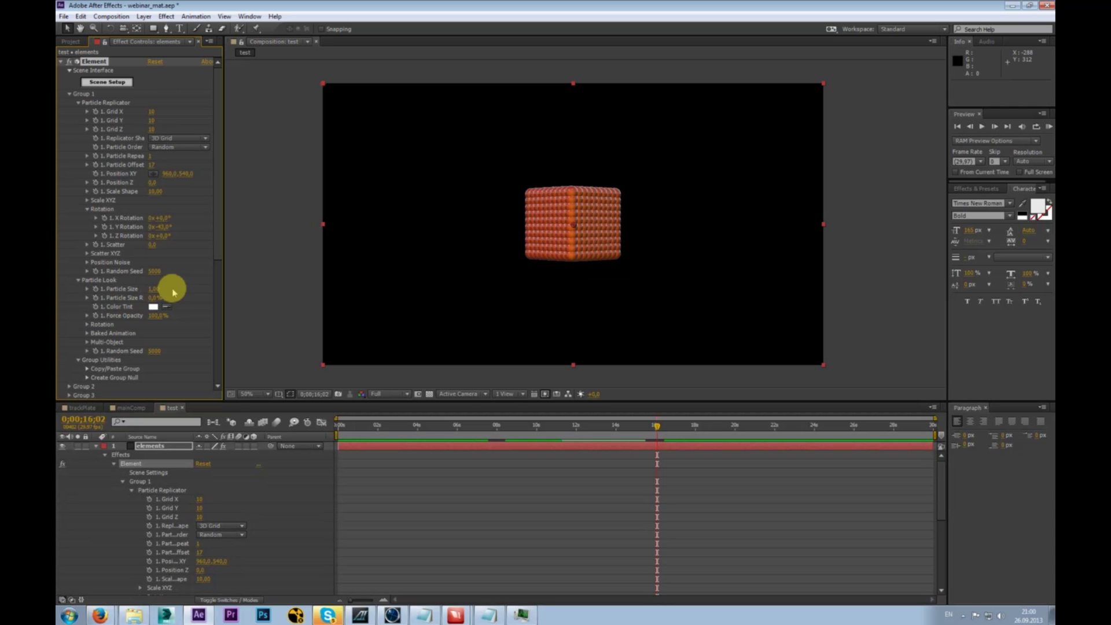
- Examine the sphere grid at 100% magnification, view mainComp at its first frame, and return to the test composition
{"action": "key", "text": "slash"}
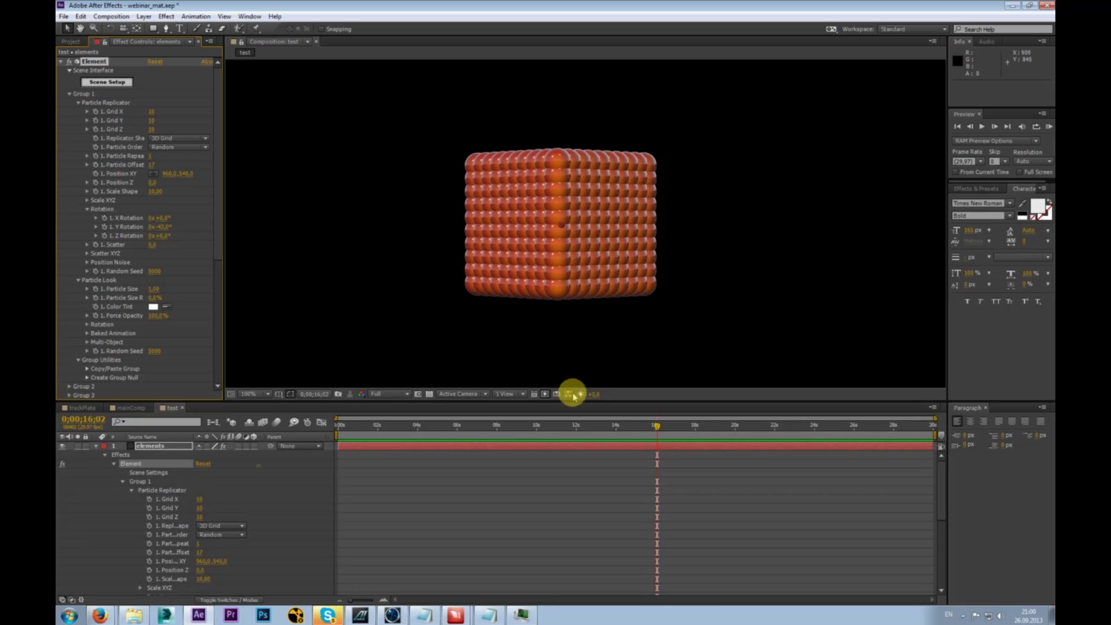
{"action": "left_click", "coordinate": [413, 433]}
{"action": "left_click", "coordinate": [631, 431]}
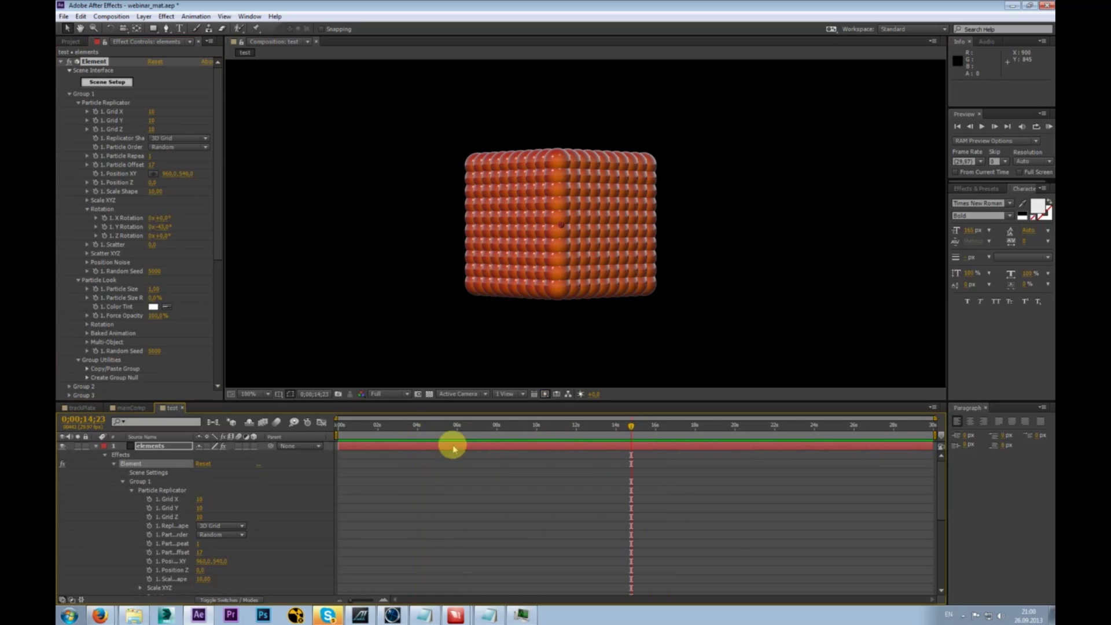
{"action": "scroll", "coordinate": [218, 232], "scroll_direction": "down", "scroll_amount": 5}
{"action": "scroll", "coordinate": [218, 243], "scroll_direction": "up", "scroll_amount": 5}
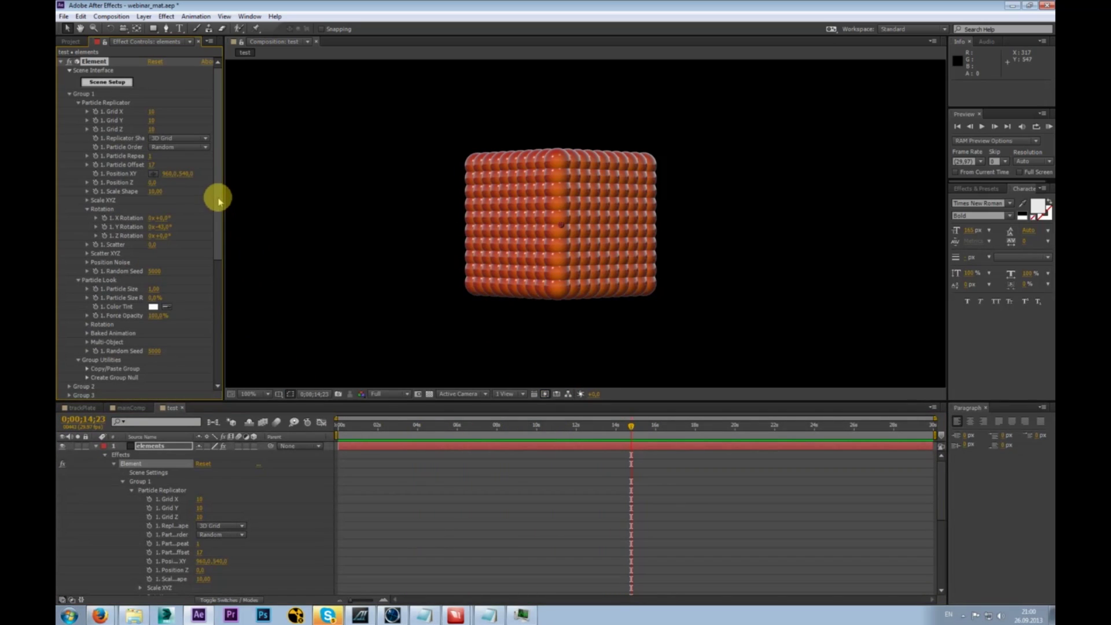
{"action": "left_click", "coordinate": [130, 408]}
{"action": "left_click_drag", "start_coordinate": [715, 426], "coordinate": [340, 441]}
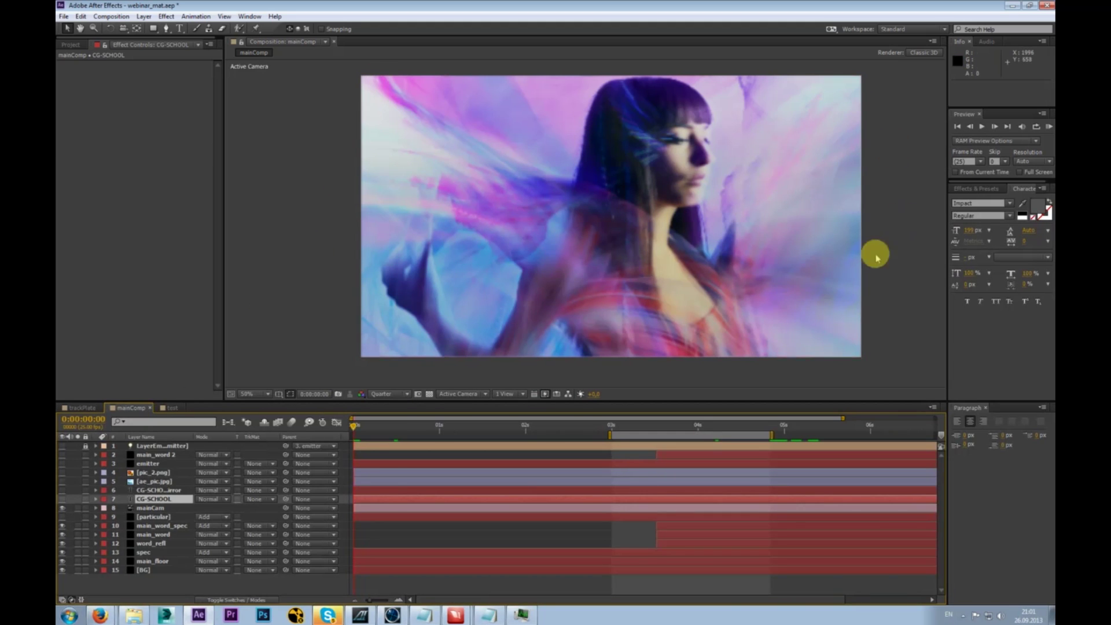
{"action": "left_click", "coordinate": [169, 408]}
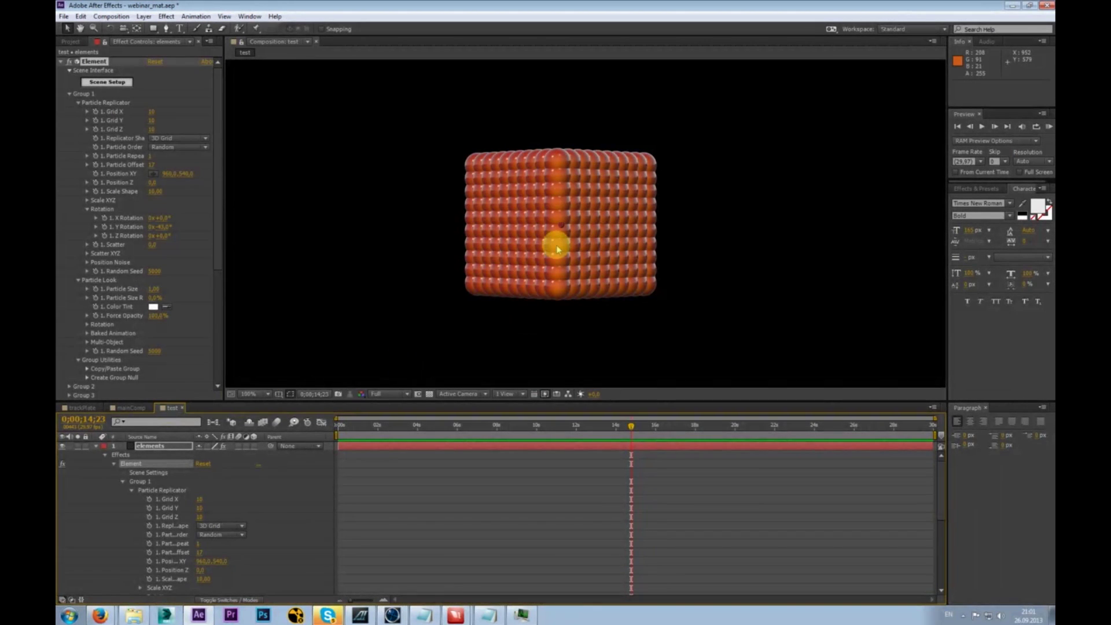
{"action": "scroll", "coordinate": [527, 240], "scroll_direction": "down", "scroll_amount": 2}
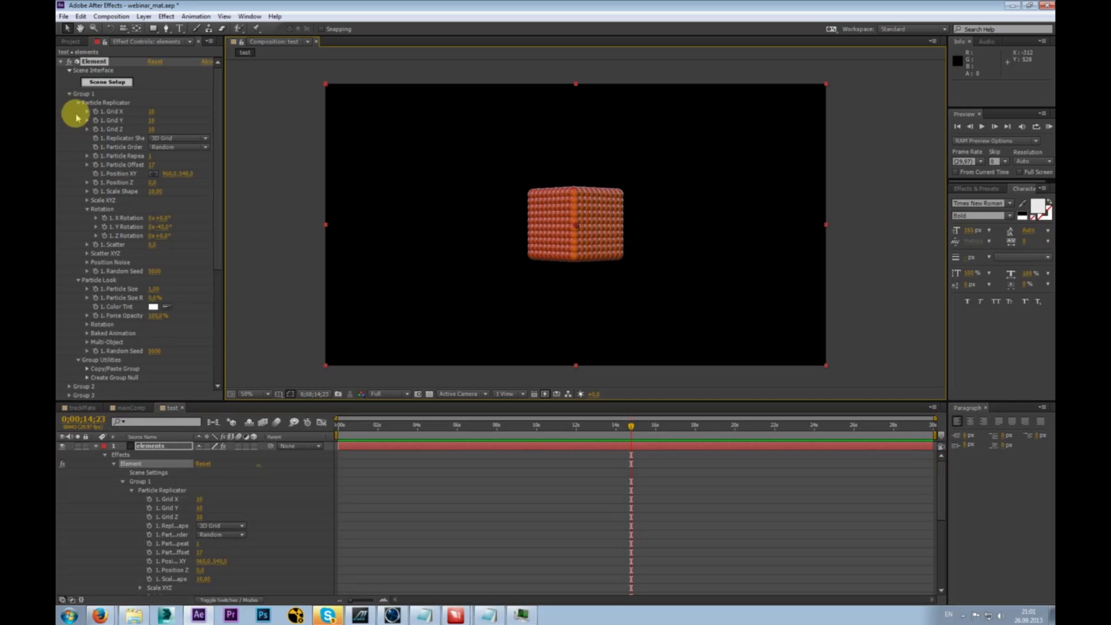
- Reopen Scene Setup and add the round_box primitive to the scene alongside the sphere
{"action": "left_click", "coordinate": [70, 94]}
{"action": "left_click", "coordinate": [107, 81]}
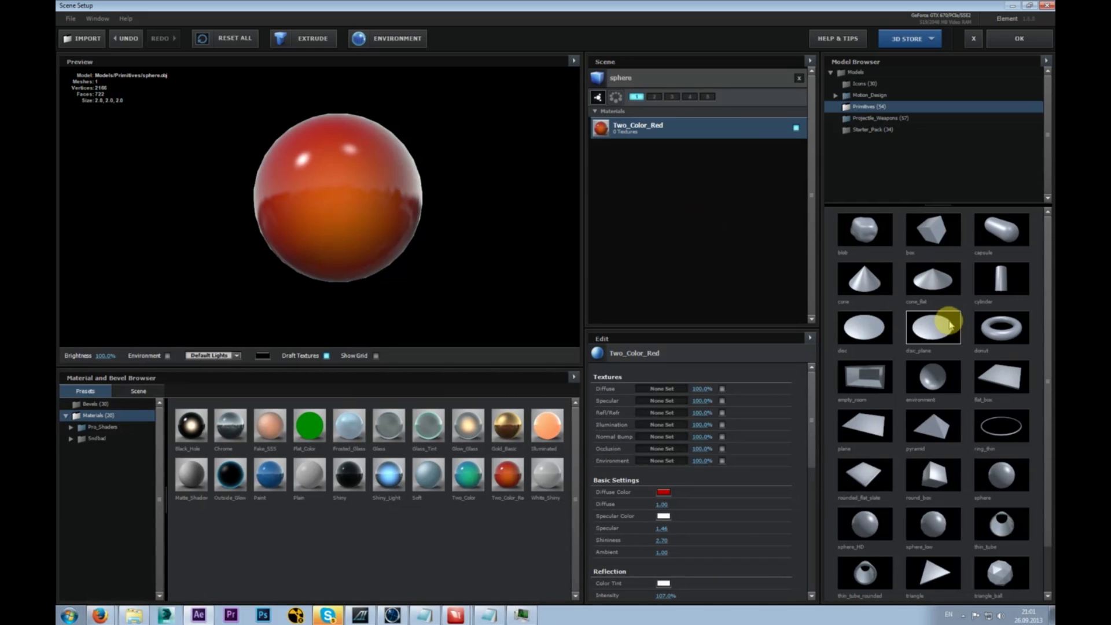
{"action": "left_click", "coordinate": [949, 479]}
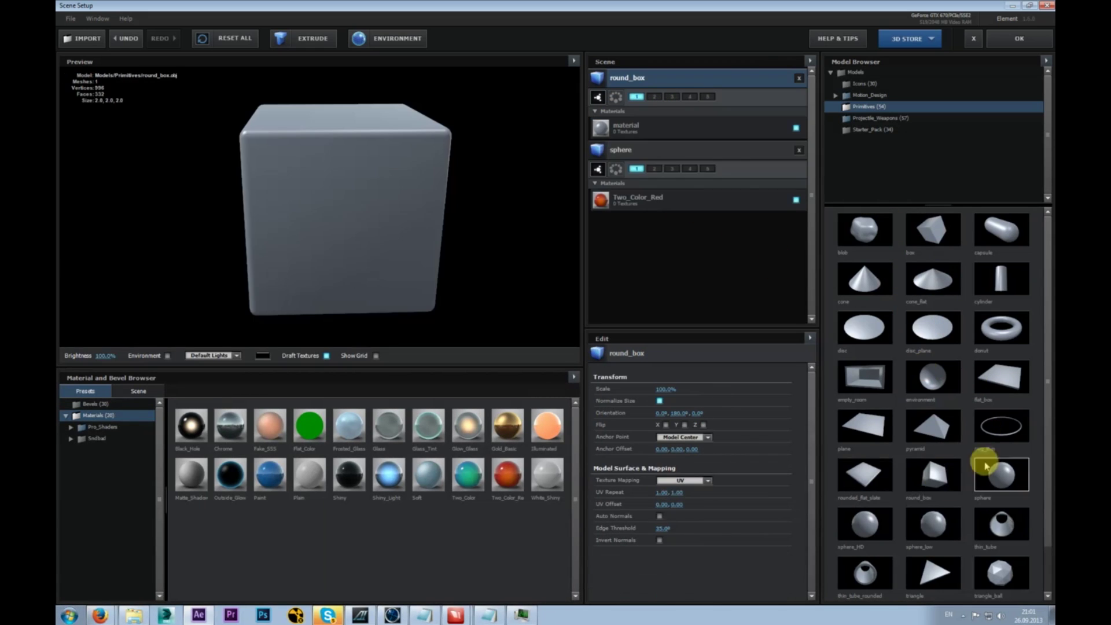
{"action": "left_click", "coordinate": [618, 151]}
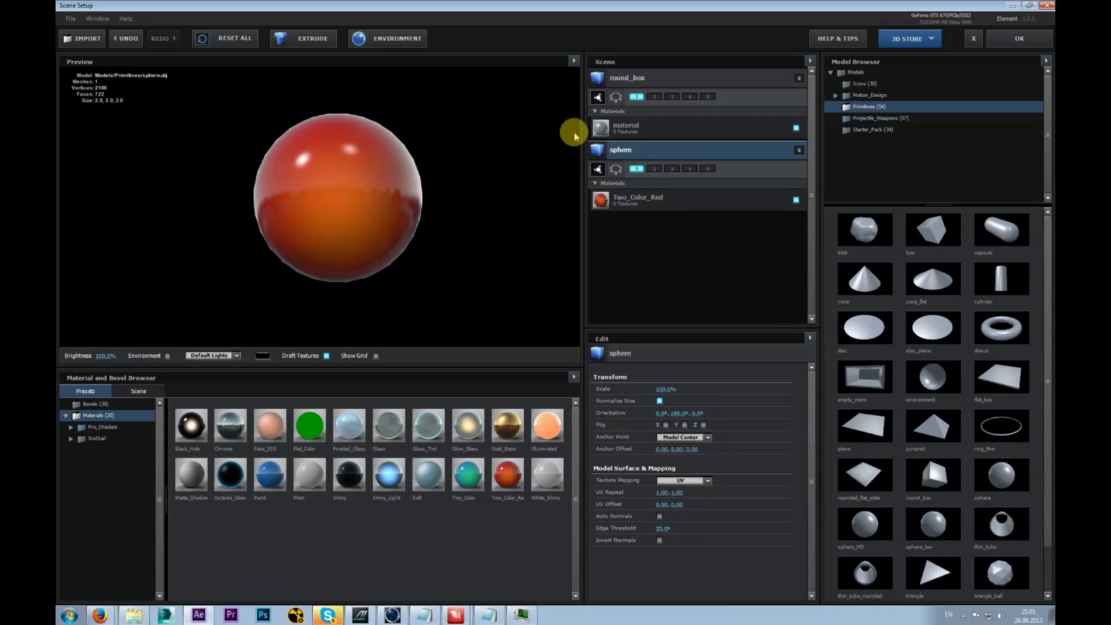
- Apply the Shiny_Light material to round_box, assign the model to group 2, and accept the scene
{"action": "left_click", "coordinate": [623, 86]}
{"action": "left_click_drag", "start_coordinate": [389, 471], "coordinate": [393, 257]}
{"action": "left_click", "coordinate": [623, 147]}
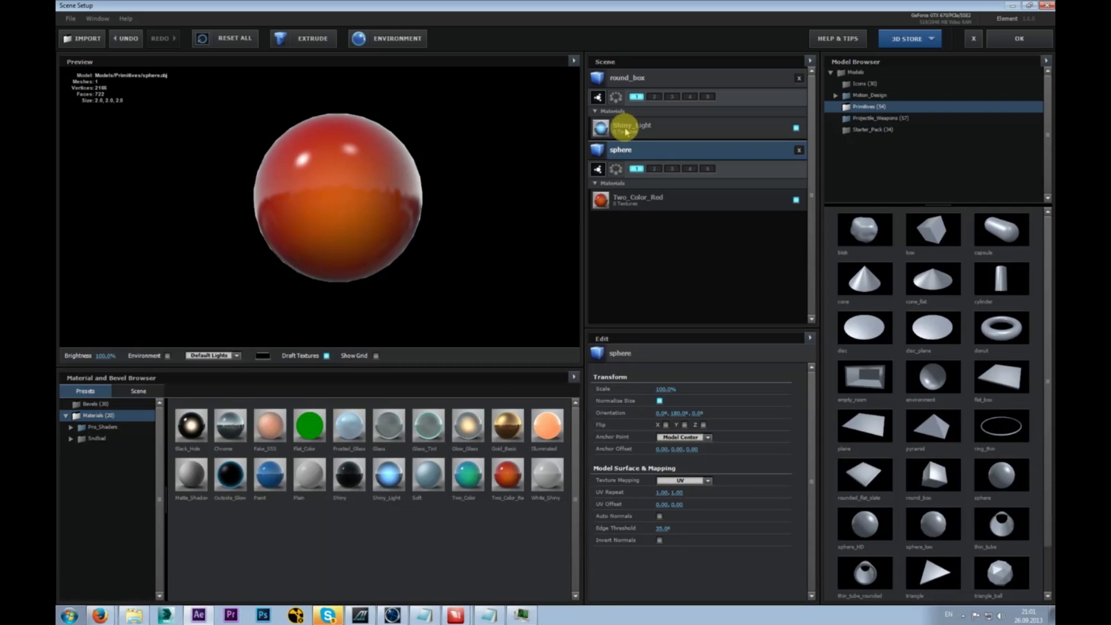
{"action": "left_click", "coordinate": [620, 80]}
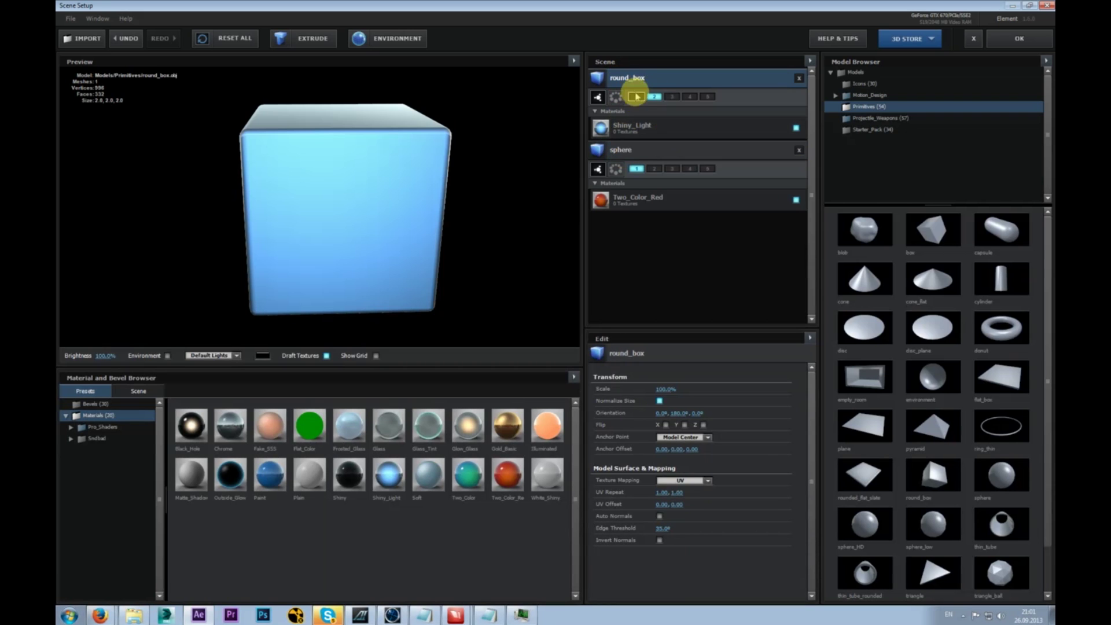
{"action": "left_click", "coordinate": [1018, 38]}
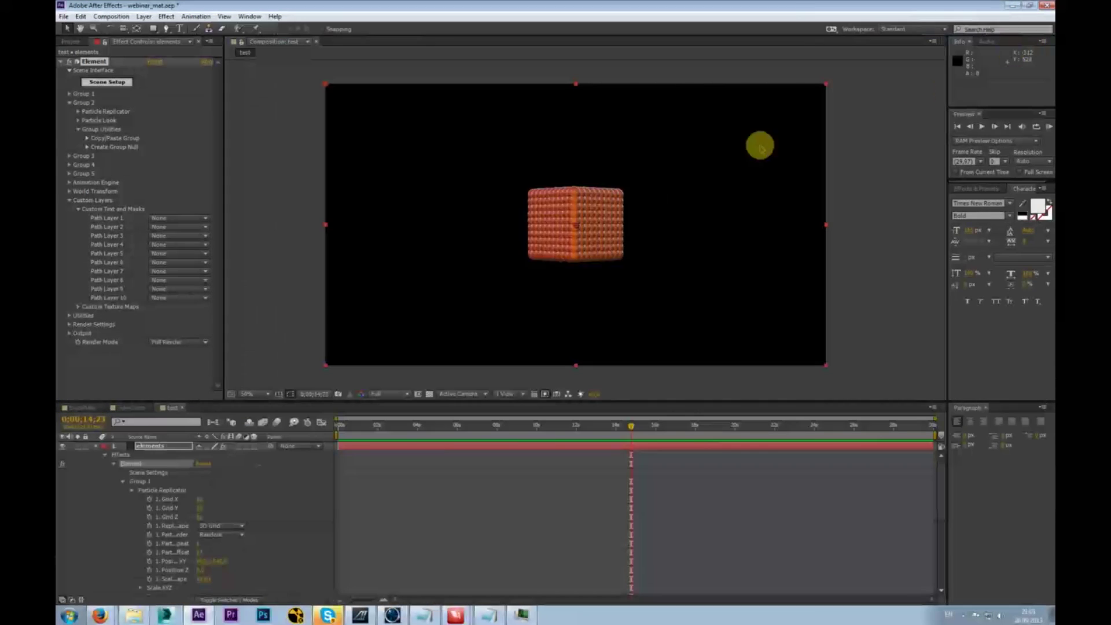
- Arrange Group 2's boxes in a Ring with a Particle Count of 50 and a Particle Size of 1
{"action": "left_click", "coordinate": [78, 111]}
{"action": "left_click", "coordinate": [187, 130]}
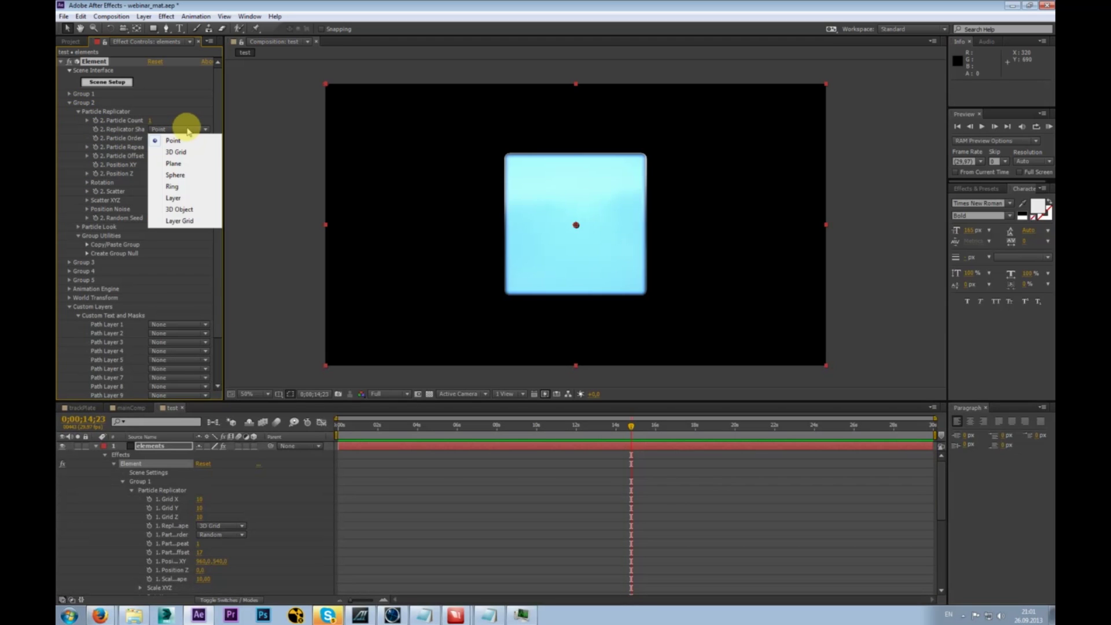
{"action": "left_click", "coordinate": [184, 186]}
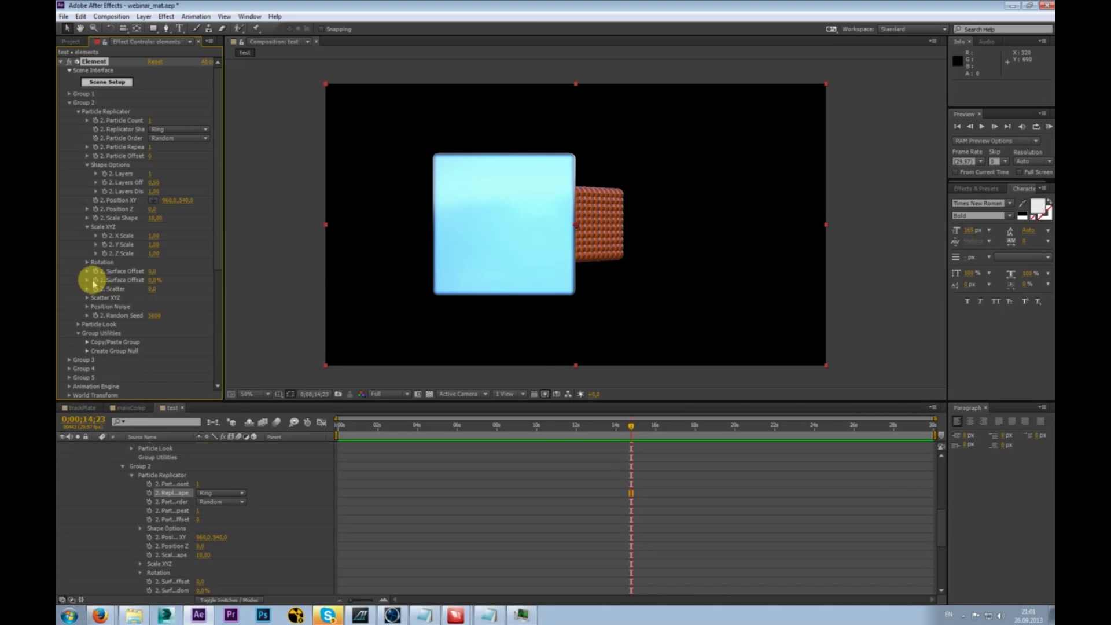
{"action": "left_click", "coordinate": [79, 326]}
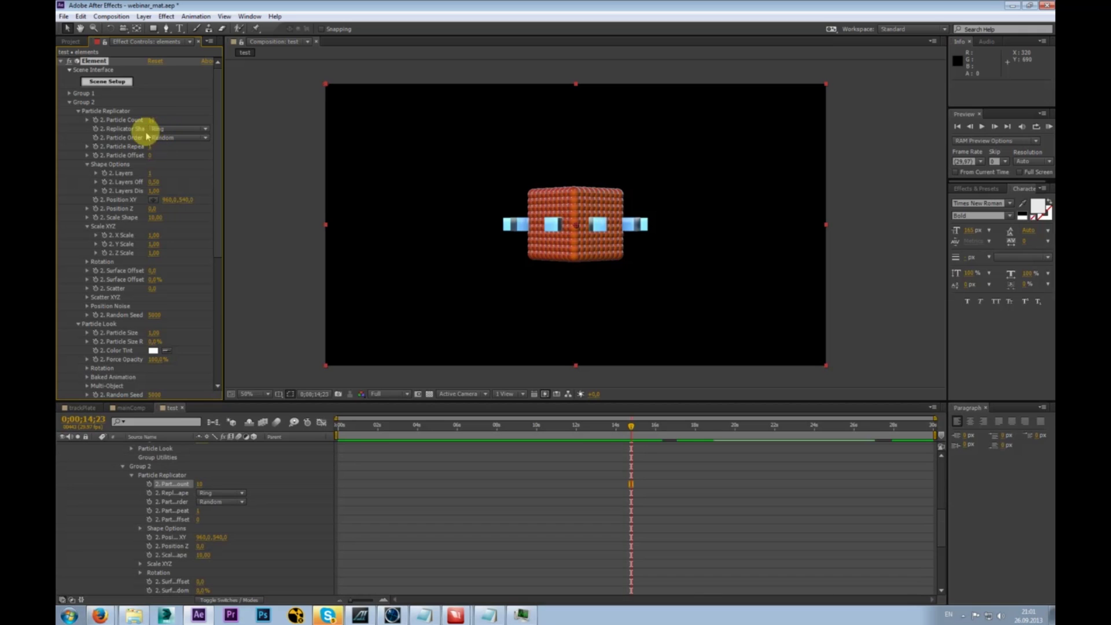
{"action": "type", "text": "0"}
{"action": "key", "text": "Return"}
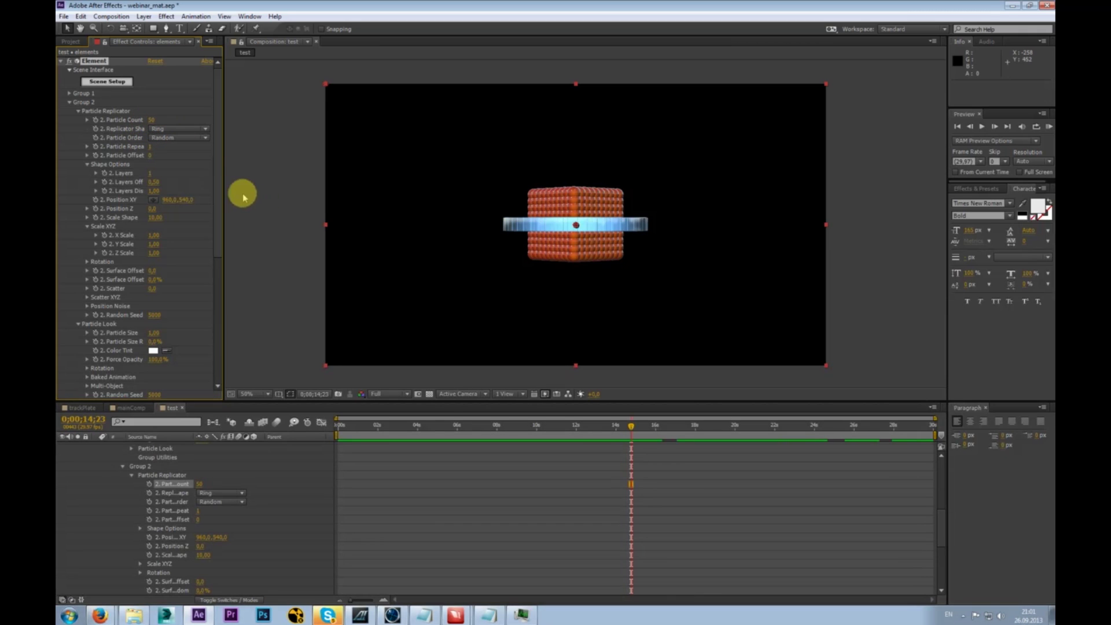
- Set Group 1's Grid X, Grid Y and Grid Z to 5 each in the Element effect
{"action": "left_click_drag", "start_coordinate": [216, 161], "coordinate": [58, 111]}
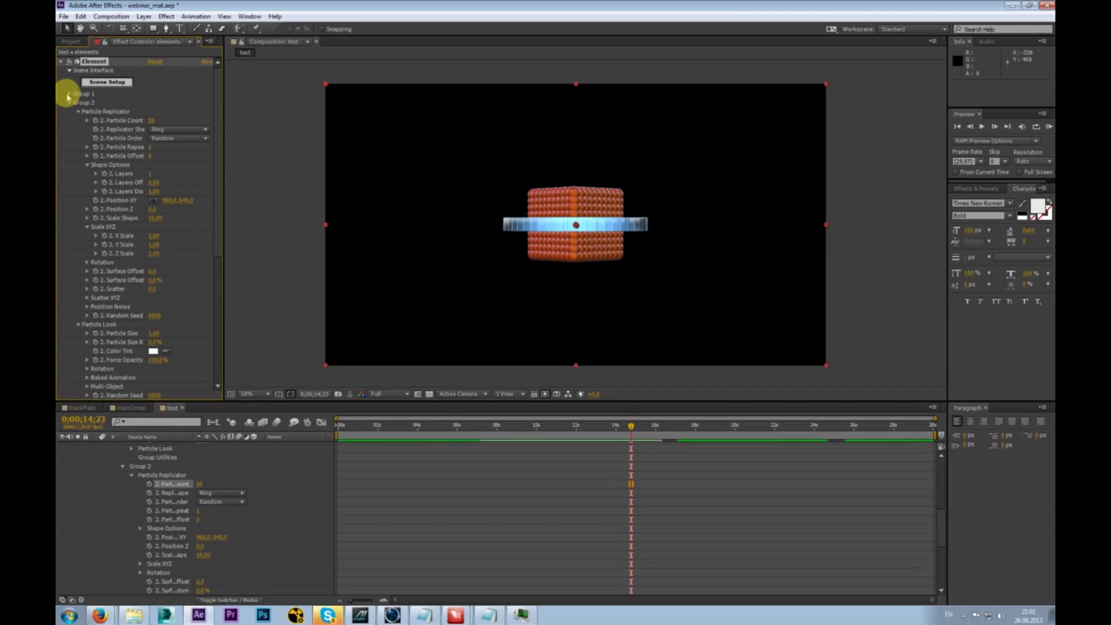
{"action": "left_click", "coordinate": [68, 98]}
{"action": "left_click", "coordinate": [70, 94]}
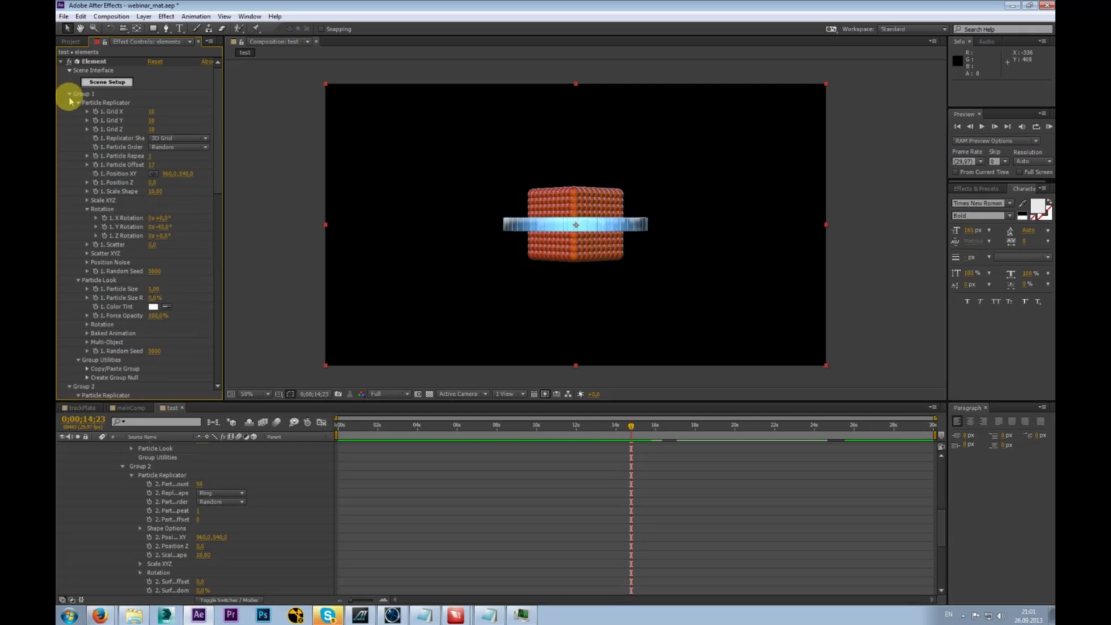
{"action": "type", "text": "5"}
{"action": "left_click", "coordinate": [151, 121]}
{"action": "type", "text": "5"}
{"action": "key", "text": "Return"}
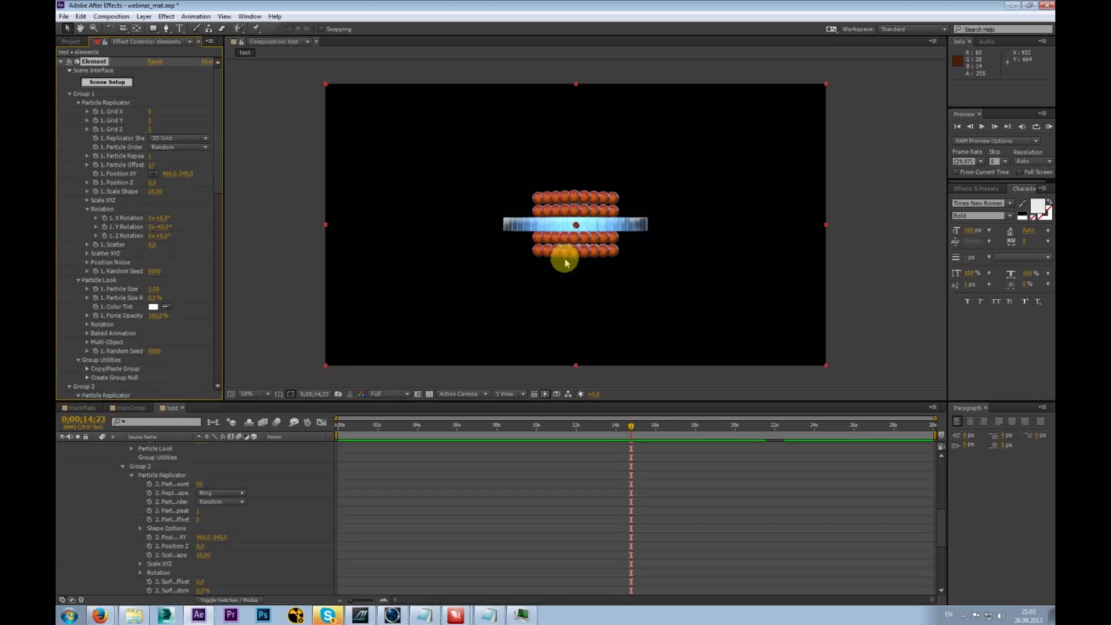
- Add a two-node 50mm camera to the test composition and orbit it closer to look down on the sphere grid and ring
{"action": "scroll", "coordinate": [181, 462], "scroll_direction": "up", "scroll_amount": 5}
{"action": "left_click", "coordinate": [86, 454]}
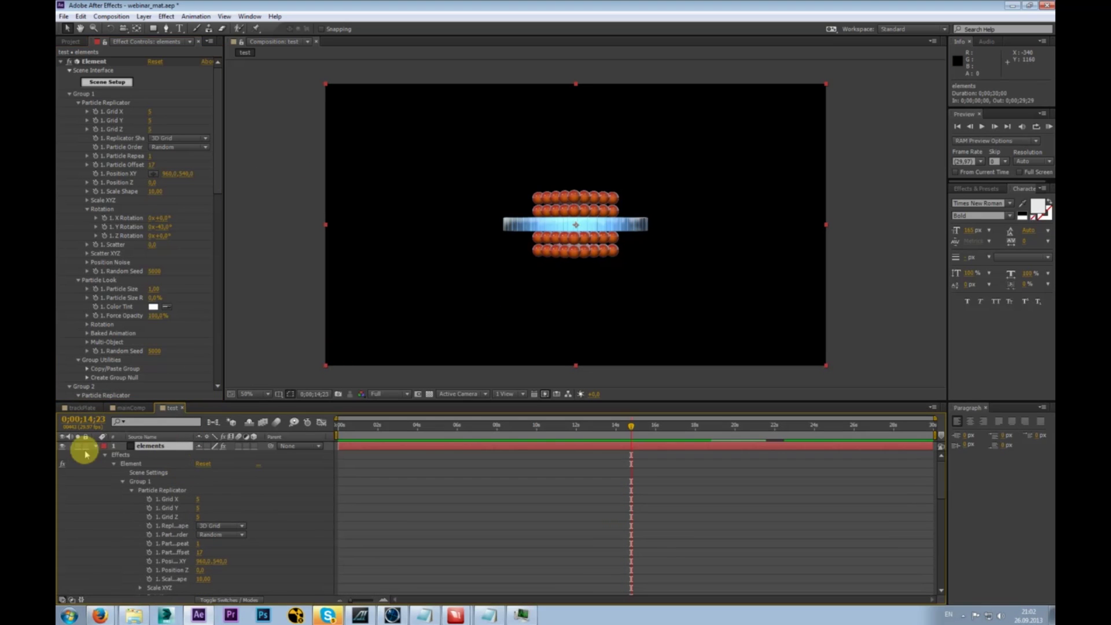
{"action": "left_click", "coordinate": [96, 447]}
{"action": "right_click", "coordinate": [216, 470]}
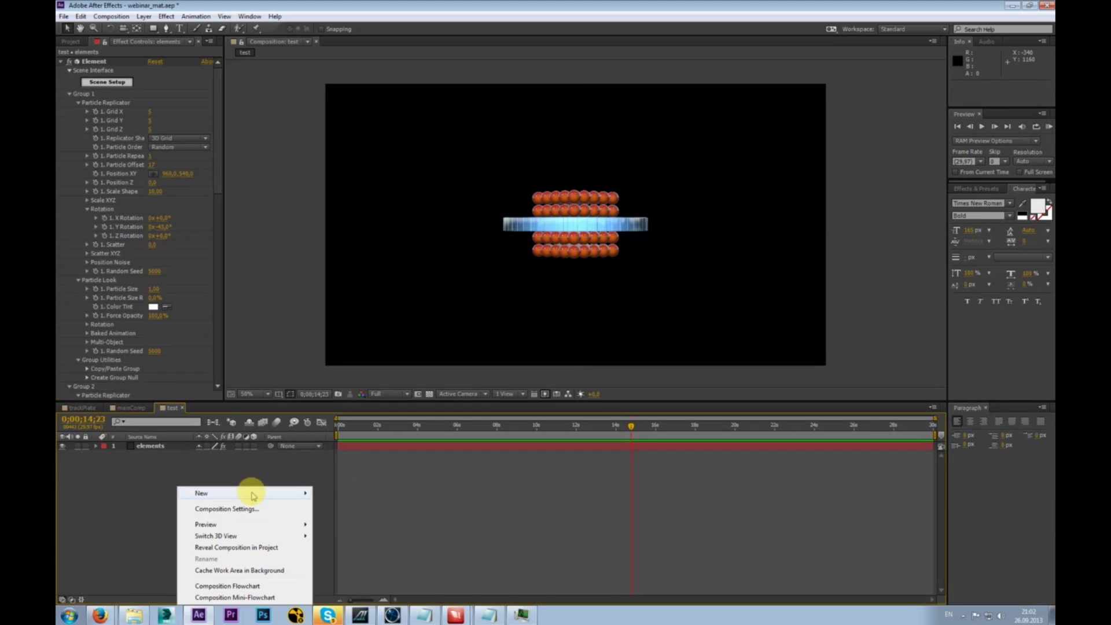
{"action": "mouse_move", "coordinate": [252, 495]}
{"action": "left_click", "coordinate": [346, 543]}
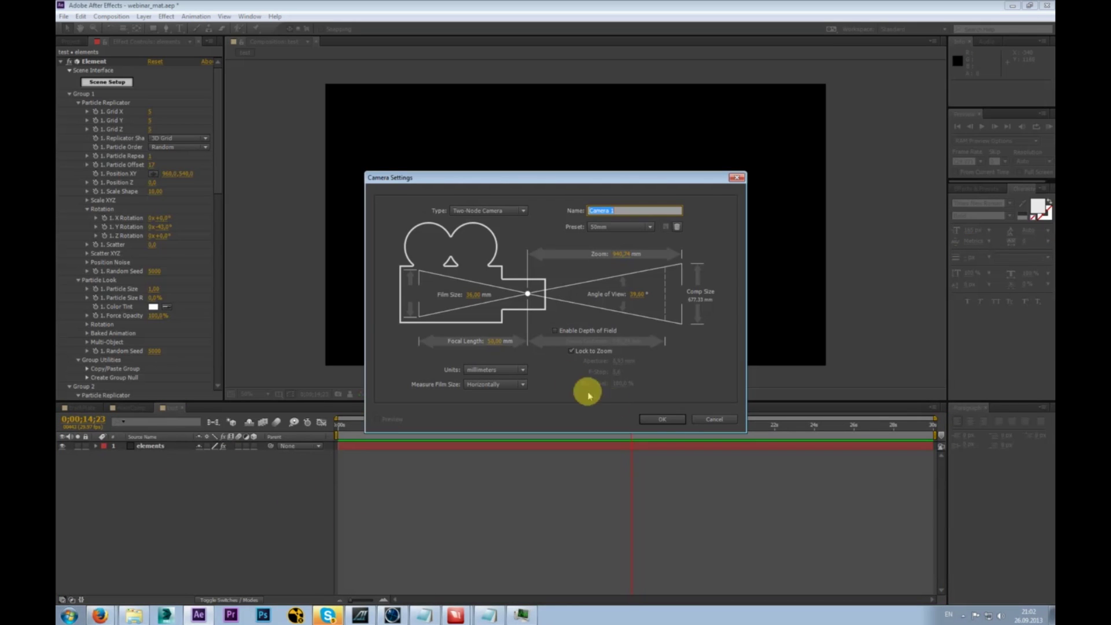
{"action": "left_click", "coordinate": [661, 419]}
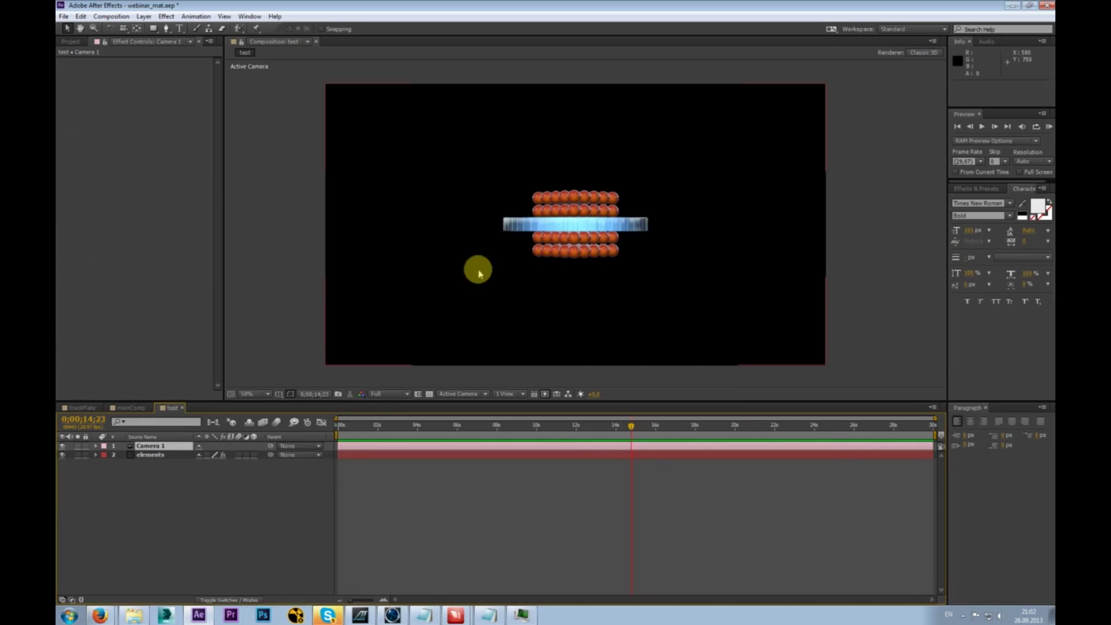
{"action": "mouse_move", "coordinate": [583, 224]}
{"action": "left_mouse_down"}
{"action": "mouse_move", "coordinate": [582, 262]}
{"action": "mouse_move", "coordinate": [587, 228]}
{"action": "left_mouse_up"}
{"action": "right_click_drag", "start_coordinate": [587, 229], "coordinate": [564, 267]}
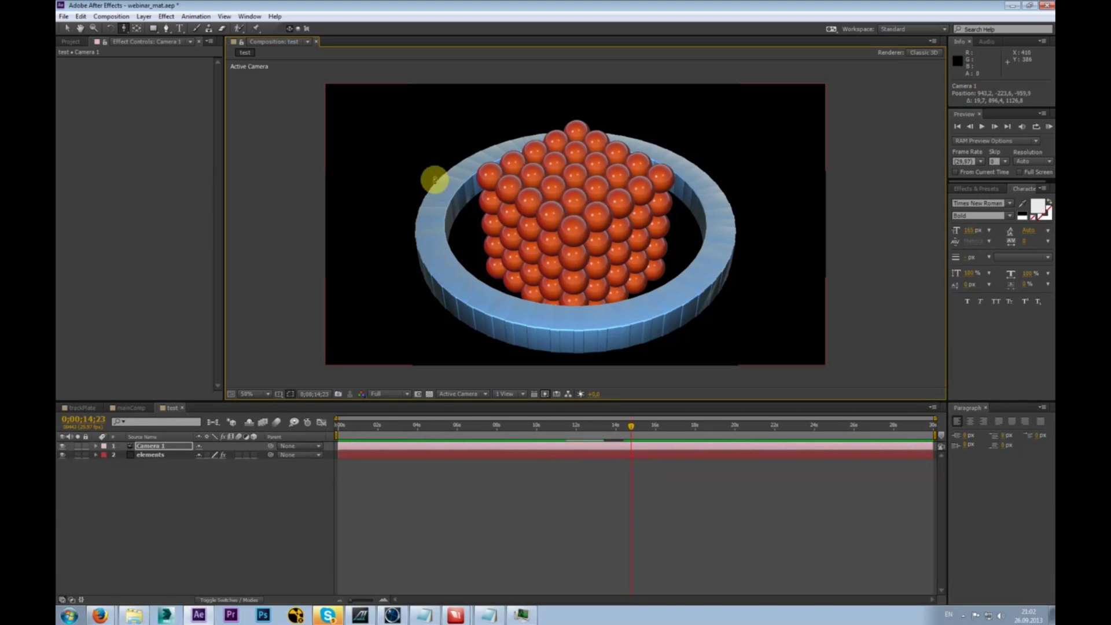
- Enable the Animation Engine of the Element effect on the elements layer
{"action": "left_click", "coordinate": [165, 456]}
{"action": "left_click_drag", "start_coordinate": [218, 175], "coordinate": [218, 372]}
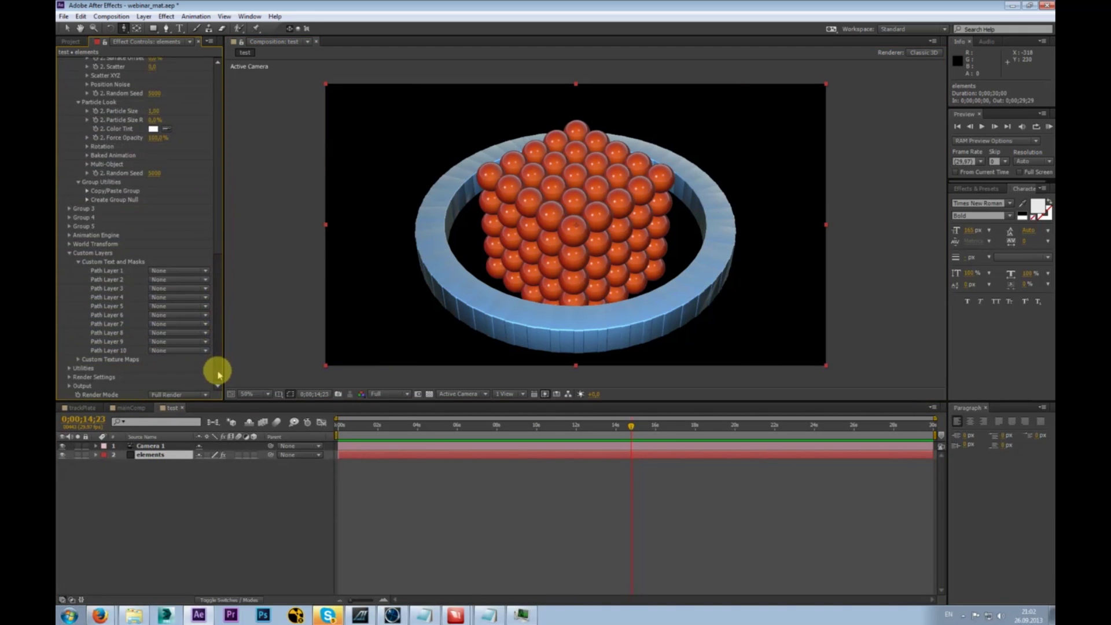
{"action": "left_click", "coordinate": [70, 235]}
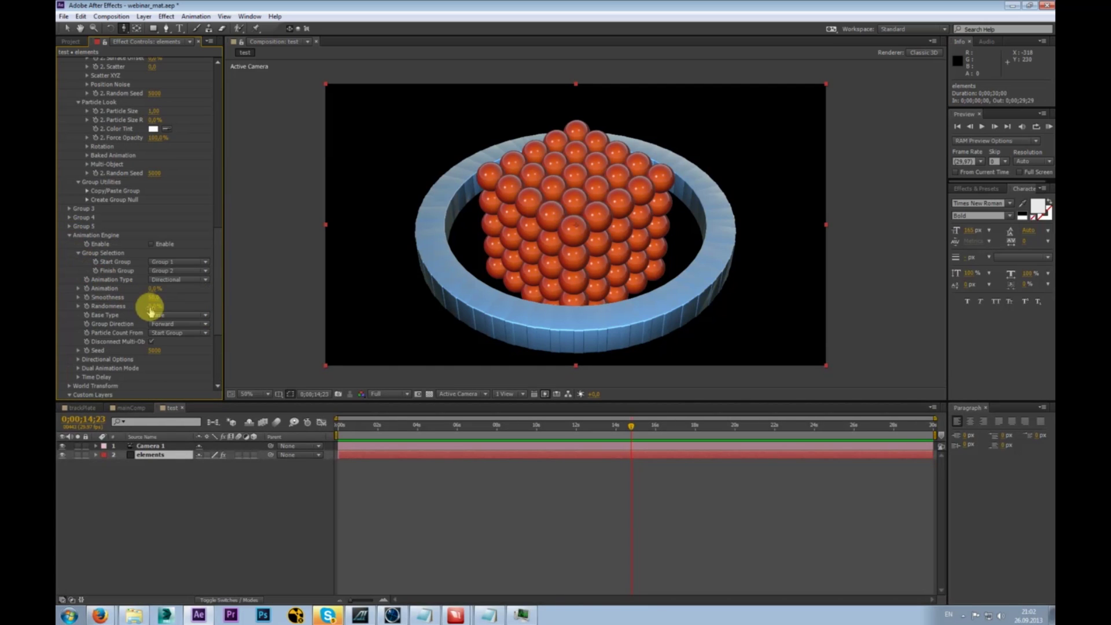
{"action": "left_click", "coordinate": [152, 245]}
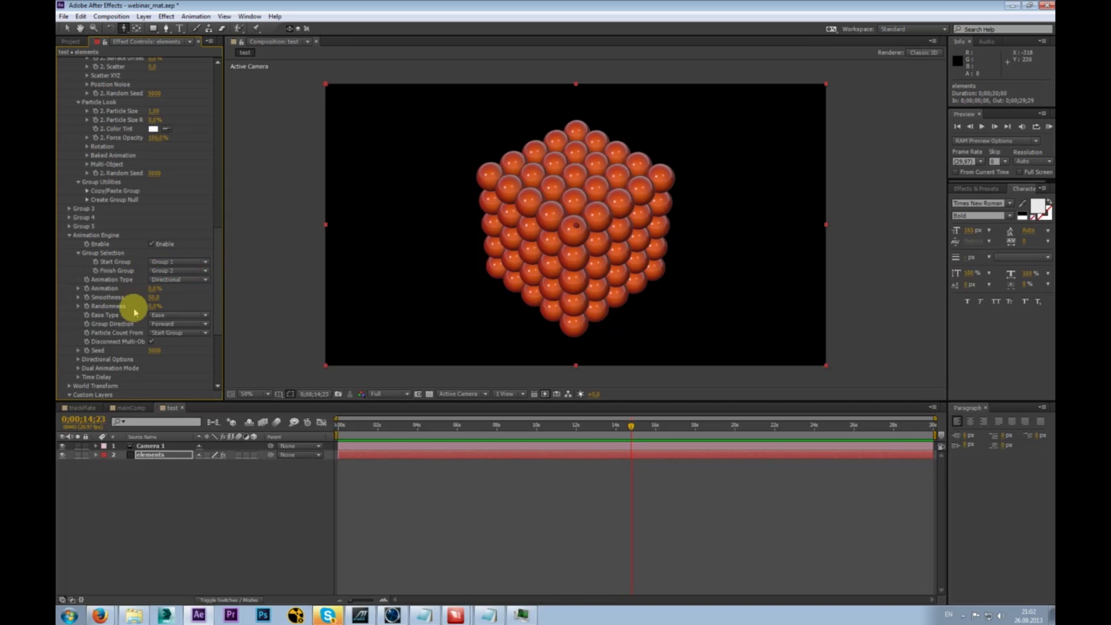
- View mainComp and scrub from its start to 0:00:04:03
{"action": "left_click", "coordinate": [134, 407]}
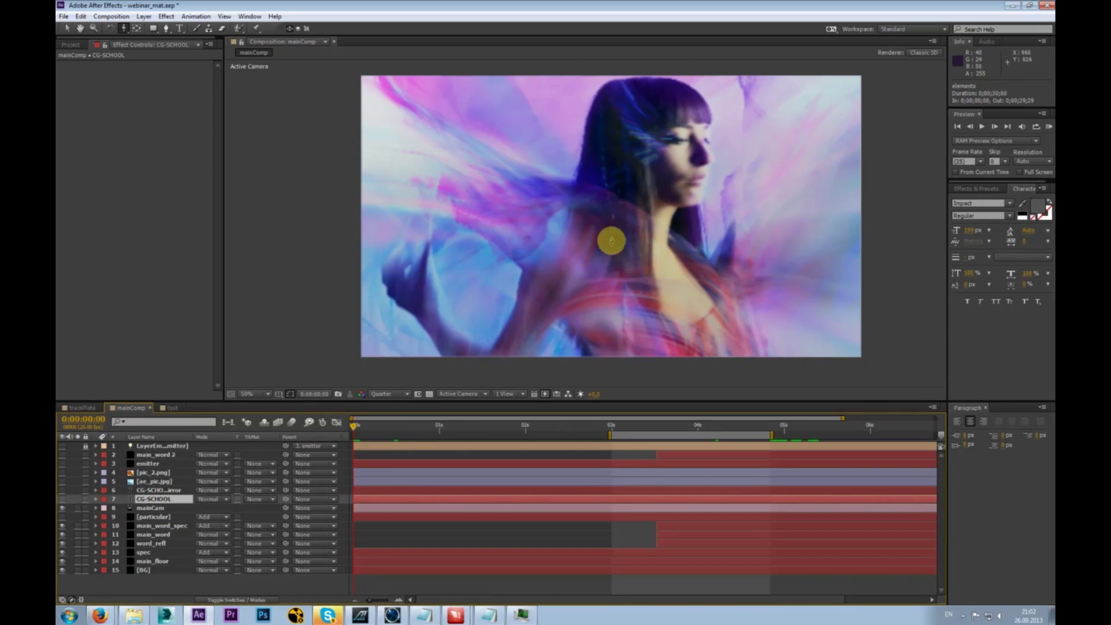
{"action": "left_click", "coordinate": [362, 425]}
{"action": "left_click_drag", "start_coordinate": [366, 428], "coordinate": [709, 436]}
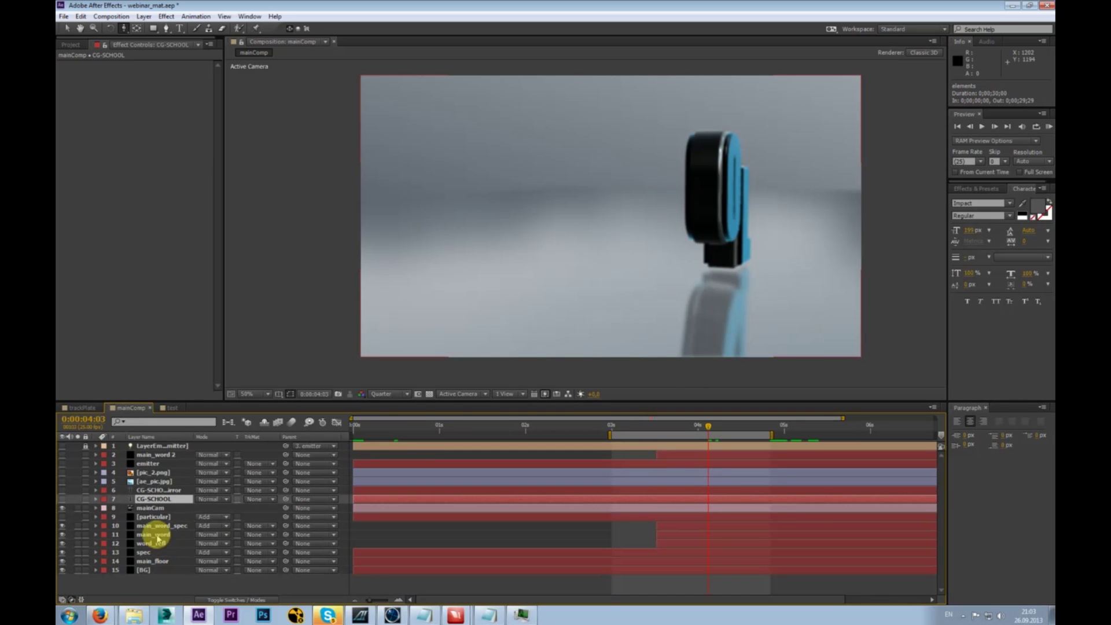
- Examine the models and group assignments in main_floor's Scene Setup, leave without saving, and return to the test composition
{"action": "left_click", "coordinate": [160, 561]}
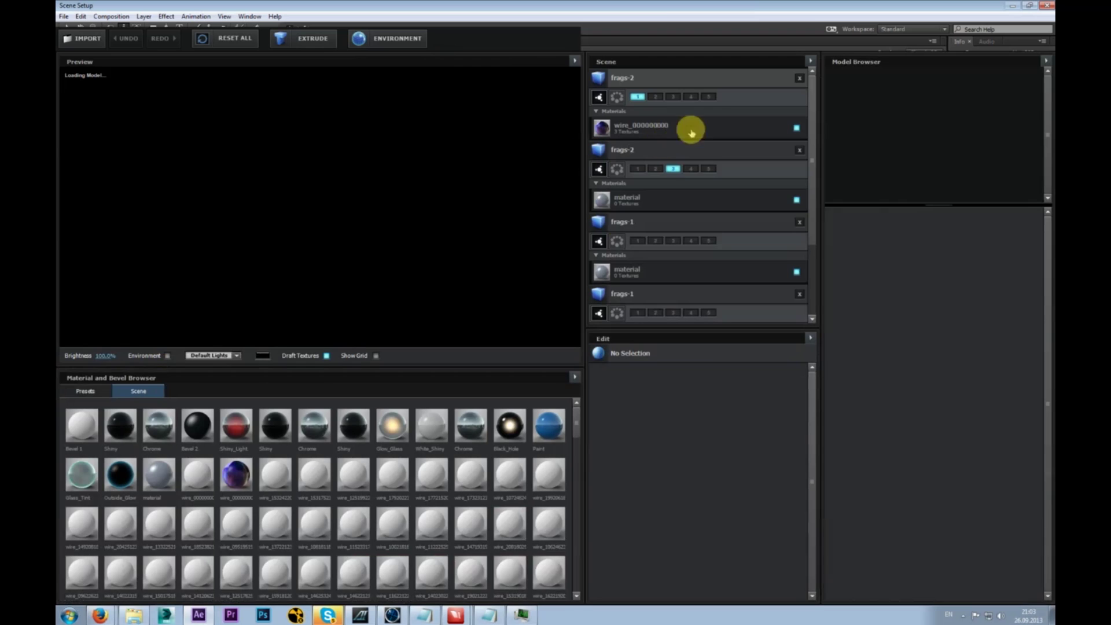
{"action": "scroll", "coordinate": [671, 164], "scroll_direction": "down", "scroll_amount": 3}
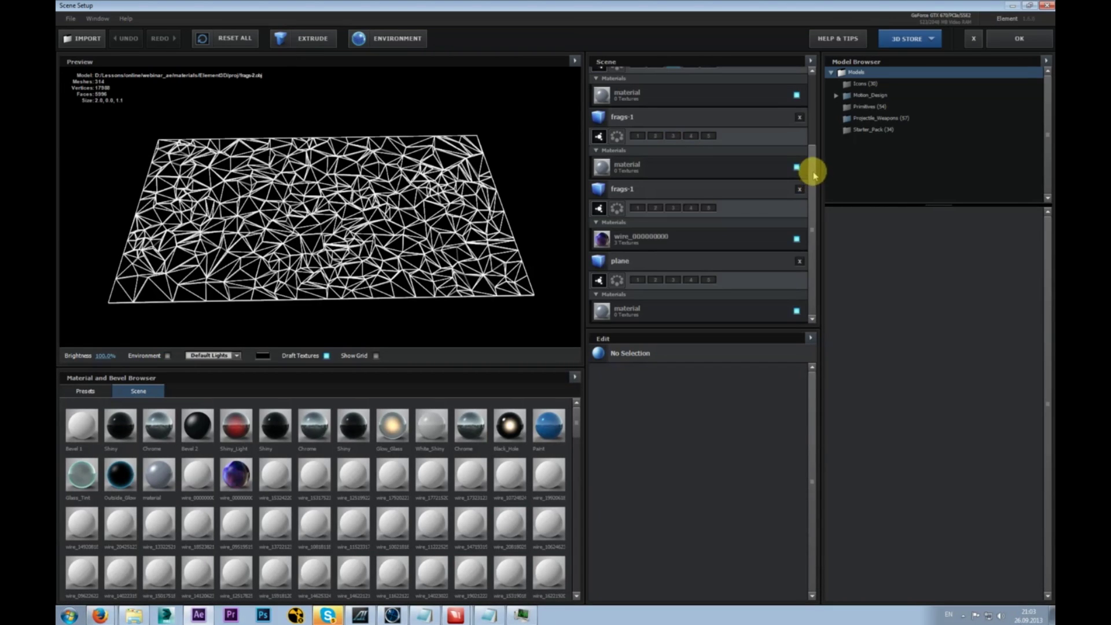
{"action": "left_click_drag", "start_coordinate": [811, 168], "coordinate": [815, 102]}
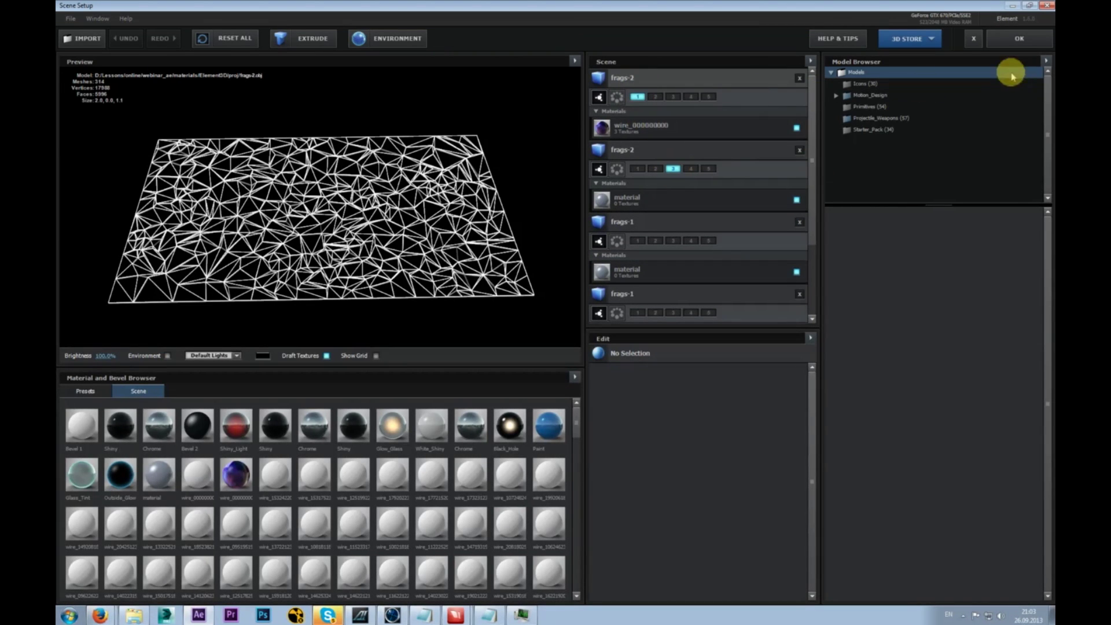
{"action": "left_click", "coordinate": [1018, 38]}
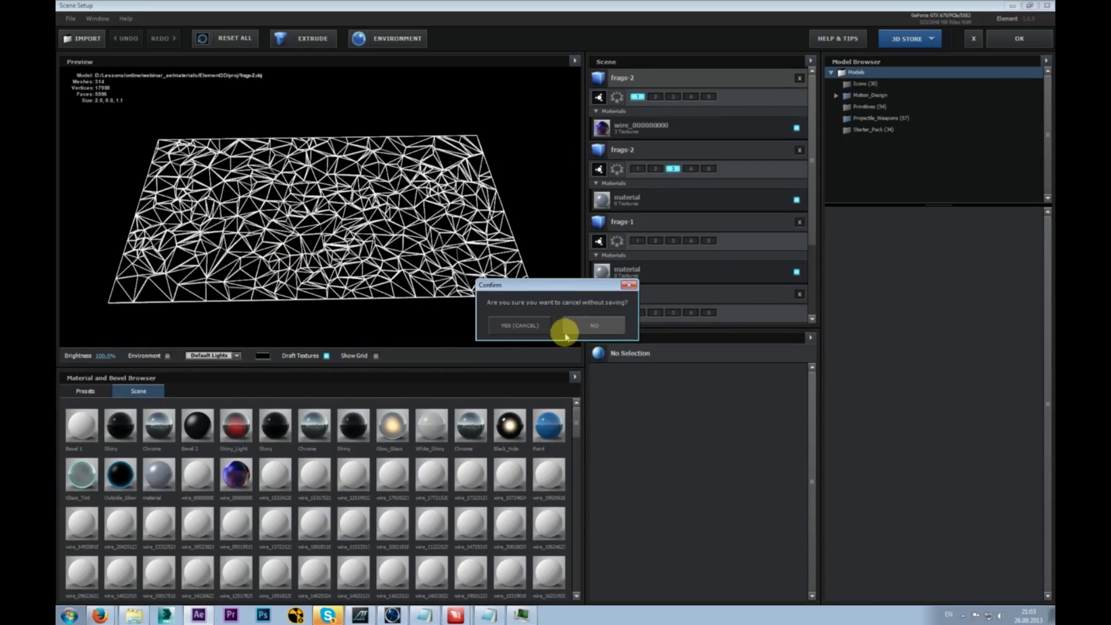
{"action": "left_click", "coordinate": [532, 327]}
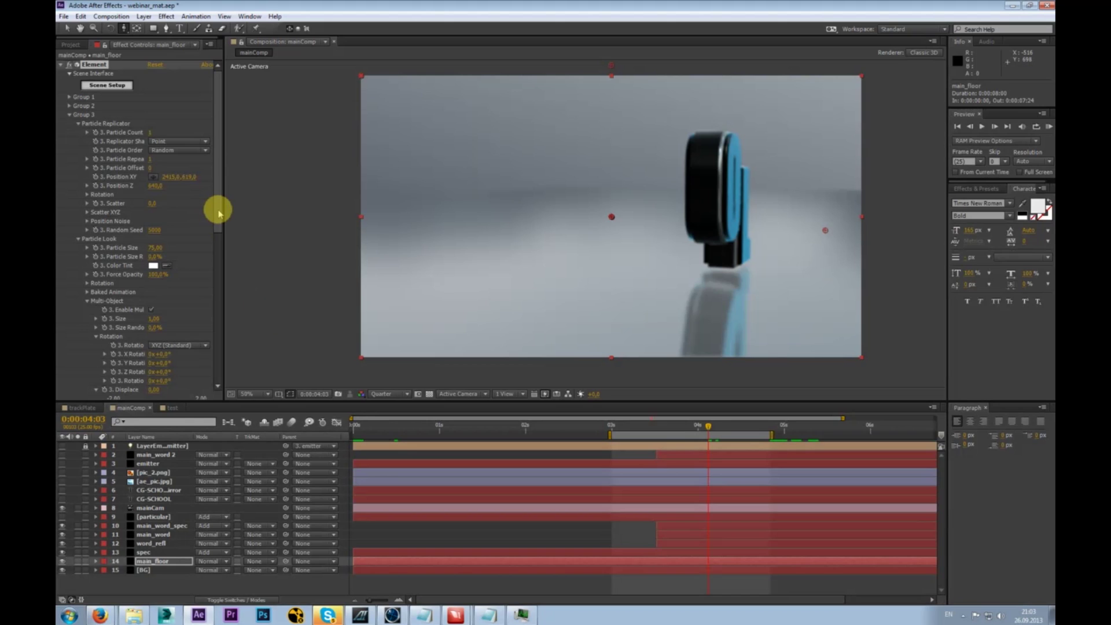
{"action": "left_click", "coordinate": [172, 407]}
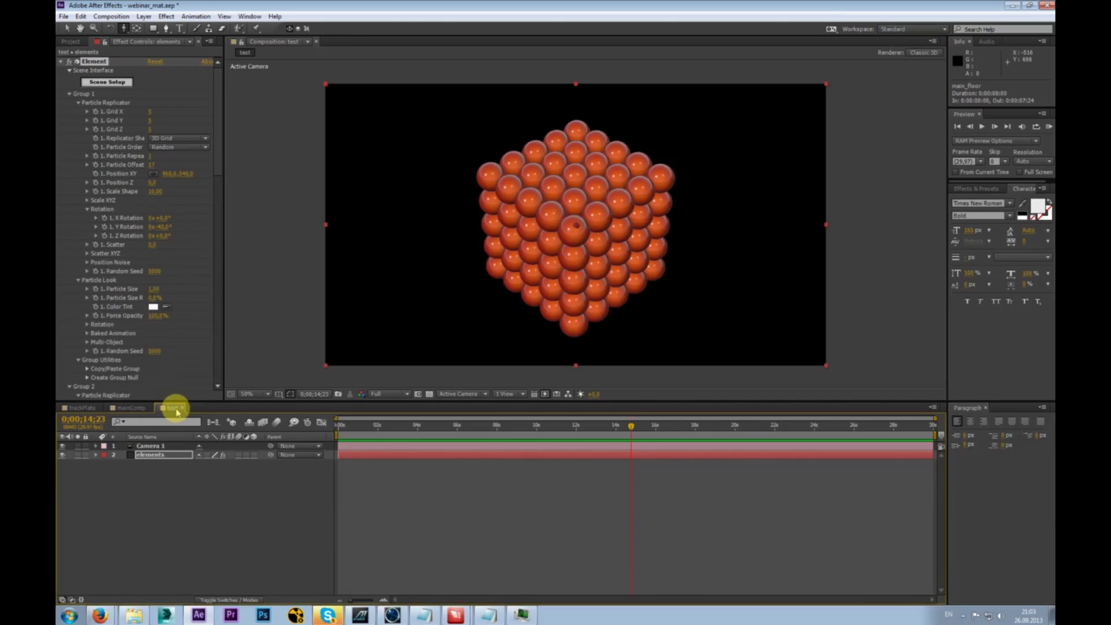
- Go to the composition's first frame and preview the Animation Engine by varying Animation up to 100% and back to a partial transition
{"action": "scroll", "coordinate": [199, 290], "scroll_direction": "down", "scroll_amount": 10}
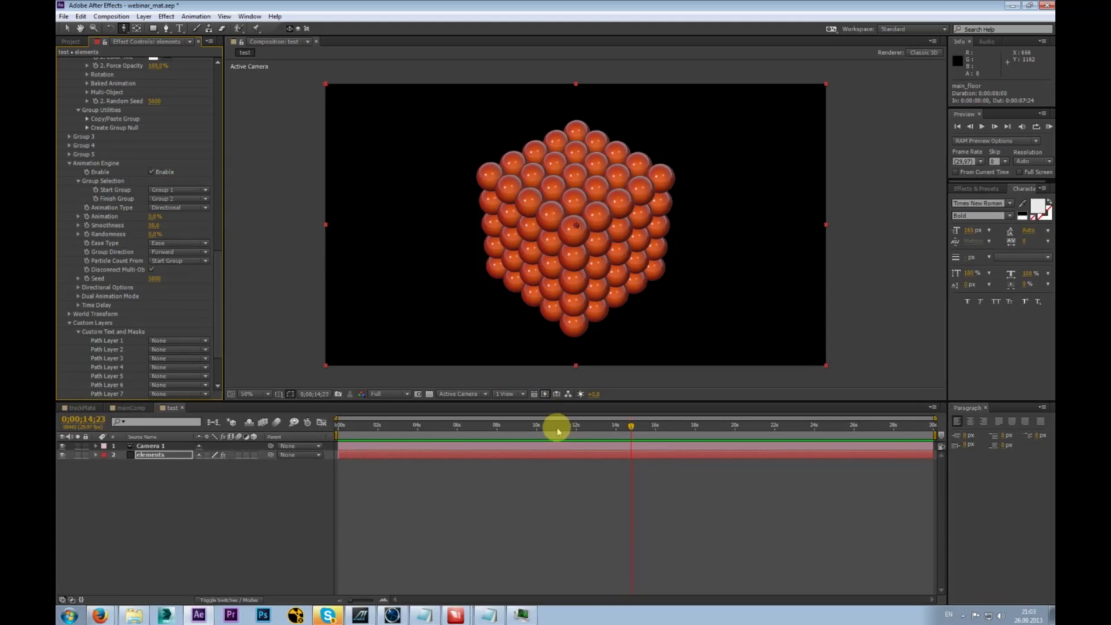
{"action": "left_click", "coordinate": [338, 439]}
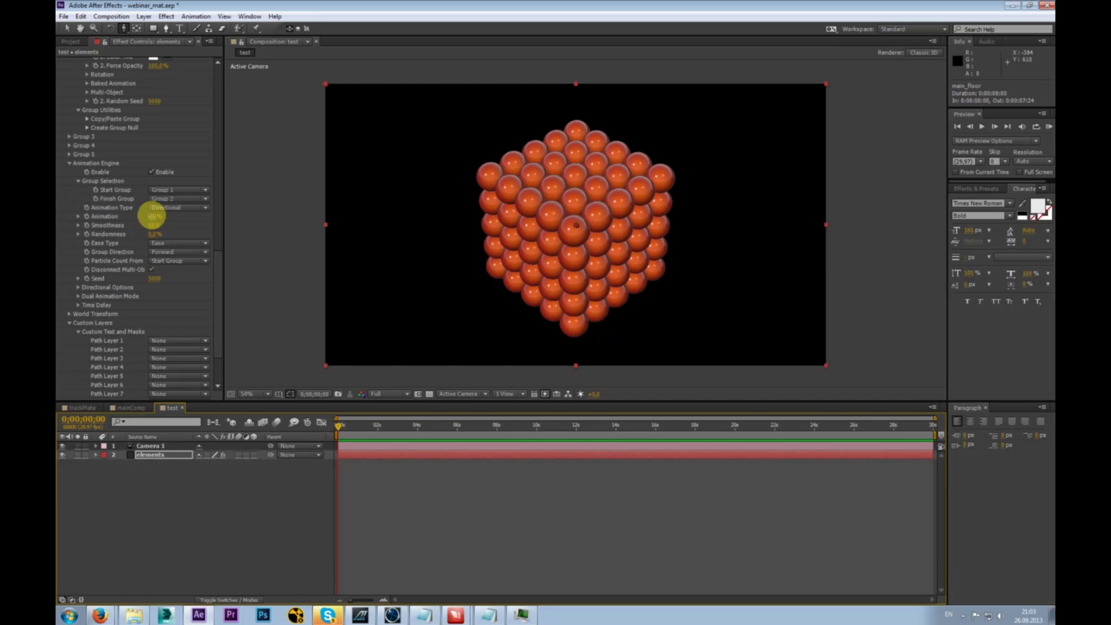
{"action": "left_click_drag", "start_coordinate": [151, 215], "coordinate": [241, 241]}
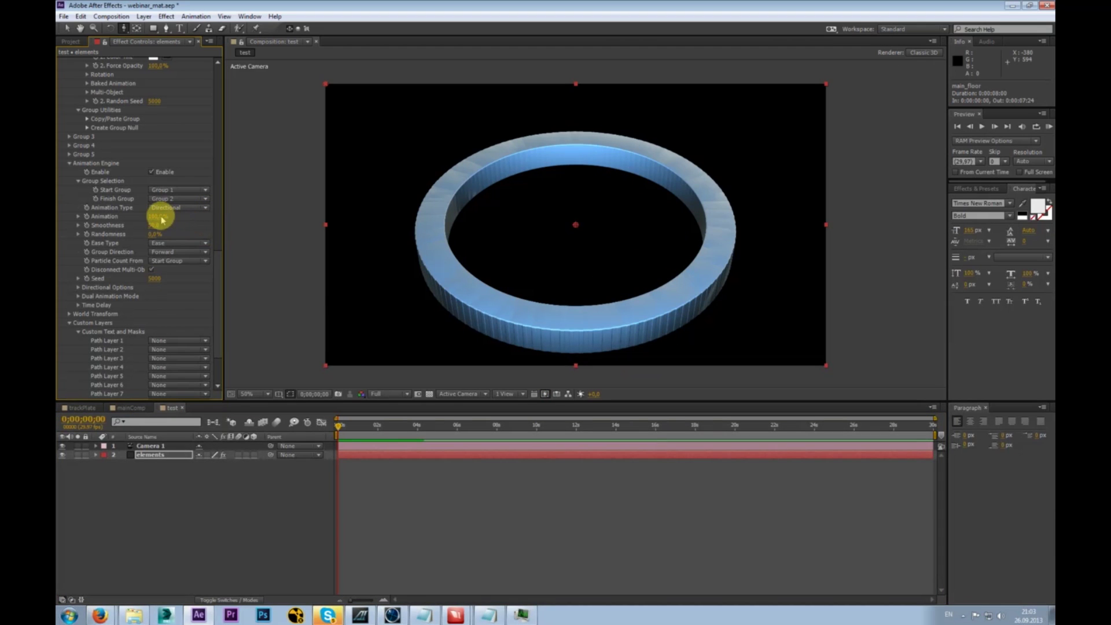
{"action": "left_click_drag", "start_coordinate": [155, 215], "coordinate": [124, 218]}
{"action": "key", "text": "period"}
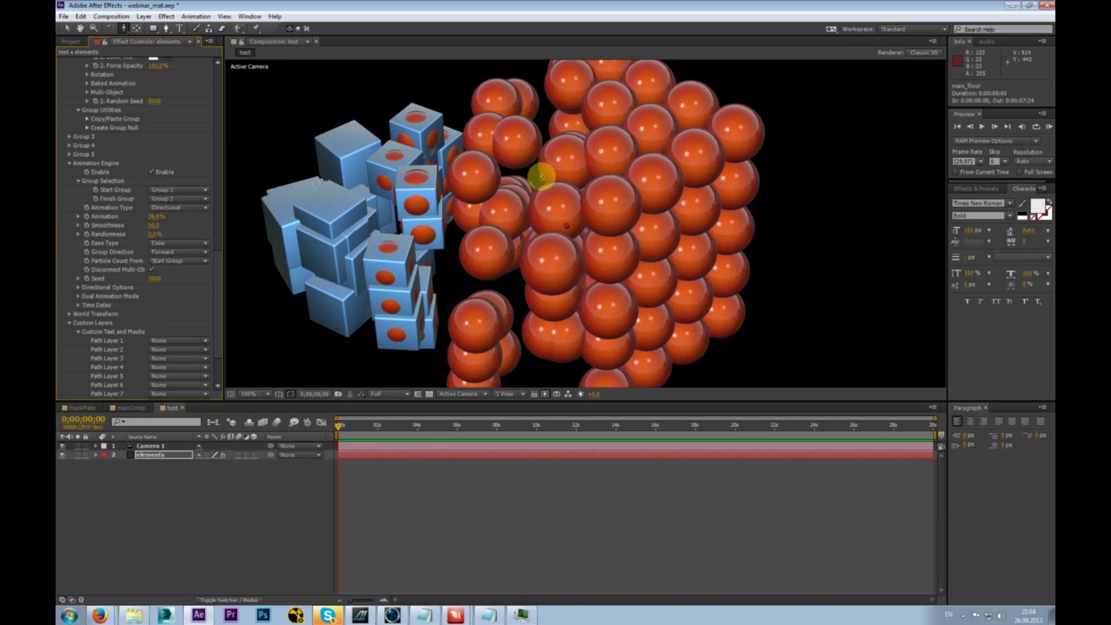
{"action": "scroll", "coordinate": [468, 212], "scroll_direction": "down", "scroll_amount": 2}
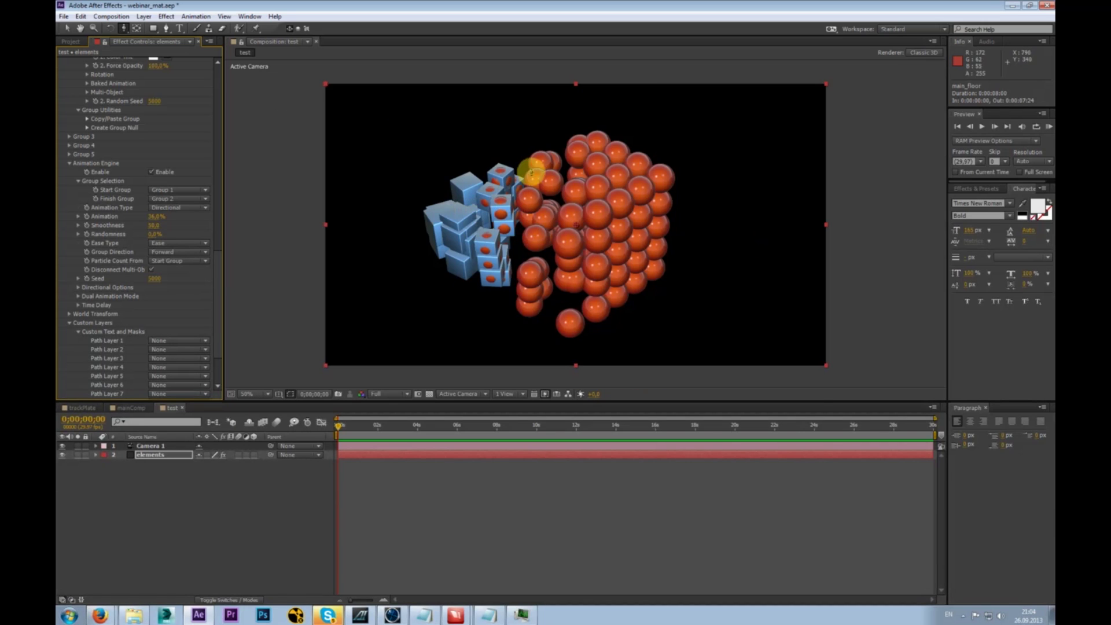
- Try Animation at 100% and at 41% to compare the full and partial change from spheres to boxes
{"action": "mouse_move", "coordinate": [153, 216]}
{"action": "left_mouse_down"}
{"action": "mouse_move", "coordinate": [110, 225]}
{"action": "mouse_move", "coordinate": [158, 214]}
{"action": "left_mouse_up"}
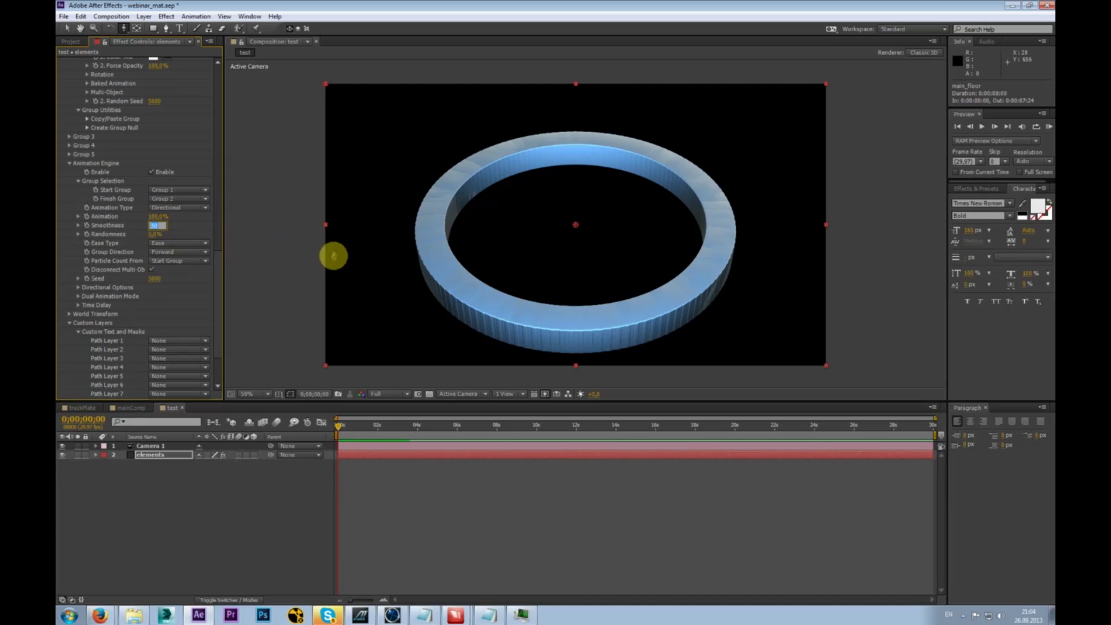
{"action": "key", "text": "Return"}
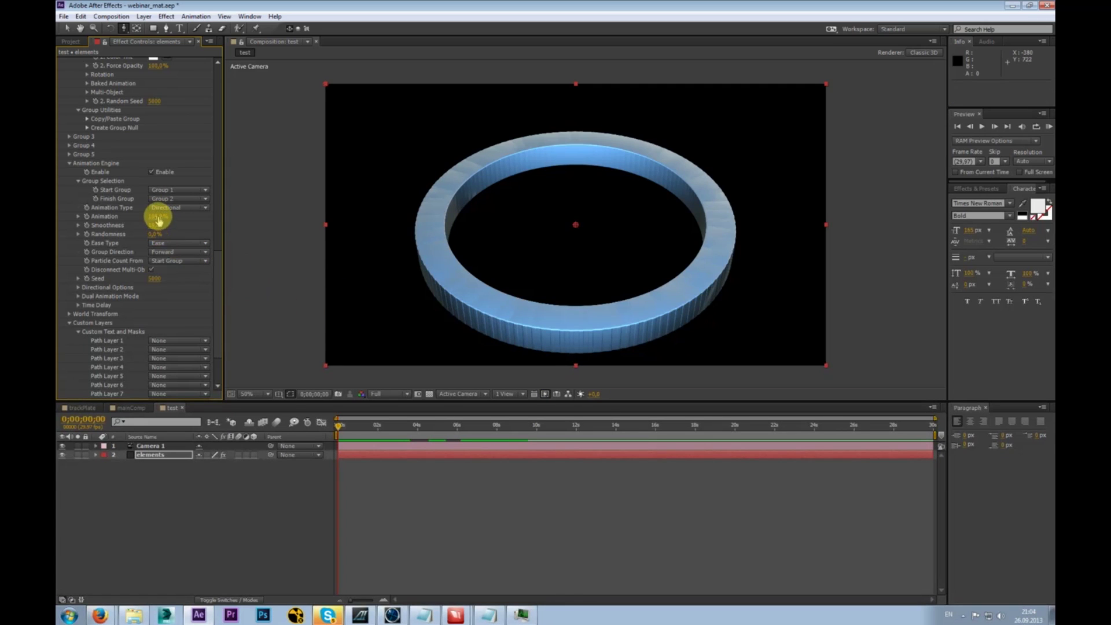
{"action": "mouse_move", "coordinate": [154, 216]}
{"action": "left_mouse_down"}
{"action": "mouse_move", "coordinate": [124, 224]}
{"action": "mouse_move", "coordinate": [144, 216]}
{"action": "mouse_move", "coordinate": [128, 220]}
{"action": "mouse_move", "coordinate": [154, 228]}
{"action": "mouse_move", "coordinate": [158, 219]}
{"action": "mouse_move", "coordinate": [141, 218]}
{"action": "mouse_move", "coordinate": [158, 212]}
{"action": "mouse_move", "coordinate": [163, 228]}
{"action": "left_mouse_up"}
{"action": "left_click", "coordinate": [161, 227]}
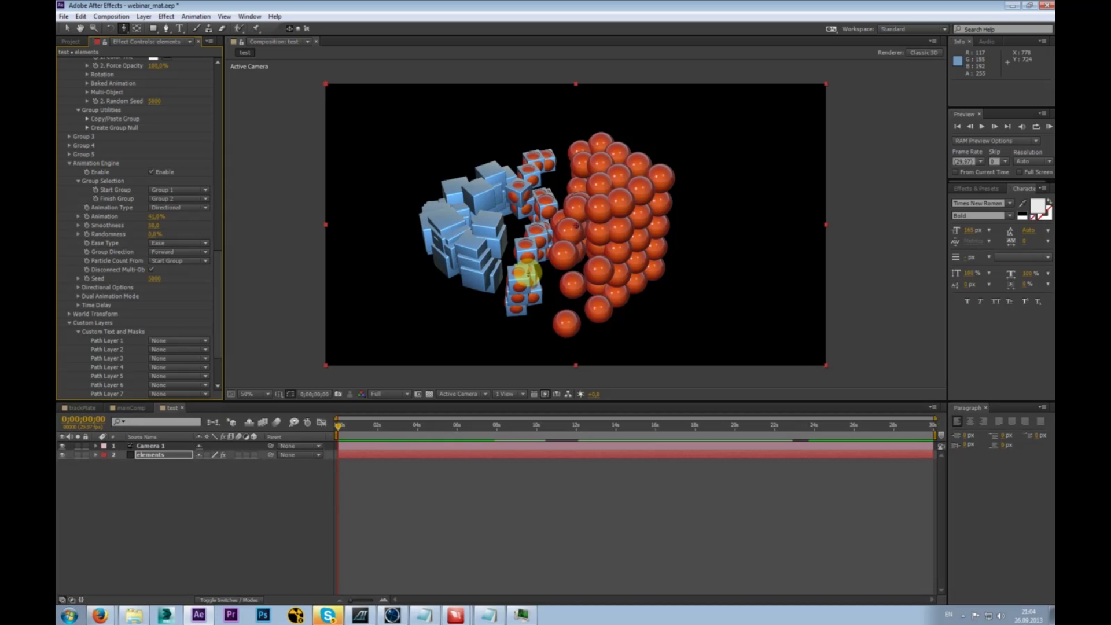
- Try Randomness at 100% with Animation at 37% and 41%
{"action": "mouse_move", "coordinate": [154, 222]}
{"action": "left_mouse_down"}
{"action": "mouse_move", "coordinate": [123, 222]}
{"action": "mouse_move", "coordinate": [139, 217]}
{"action": "left_mouse_up"}
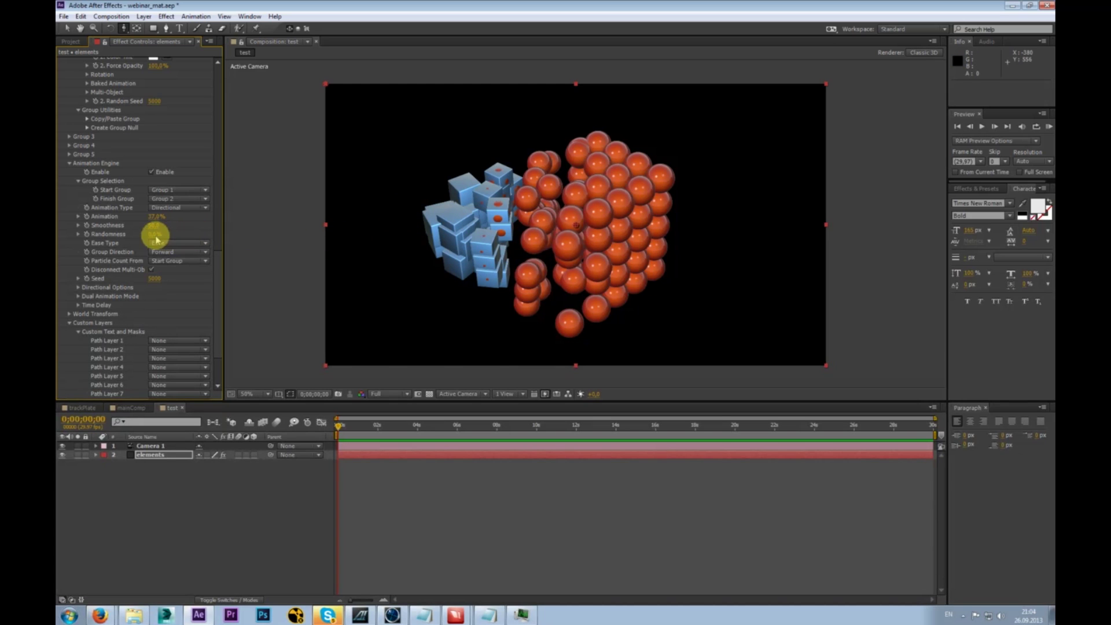
{"action": "left_click_drag", "start_coordinate": [155, 234], "coordinate": [241, 243]}
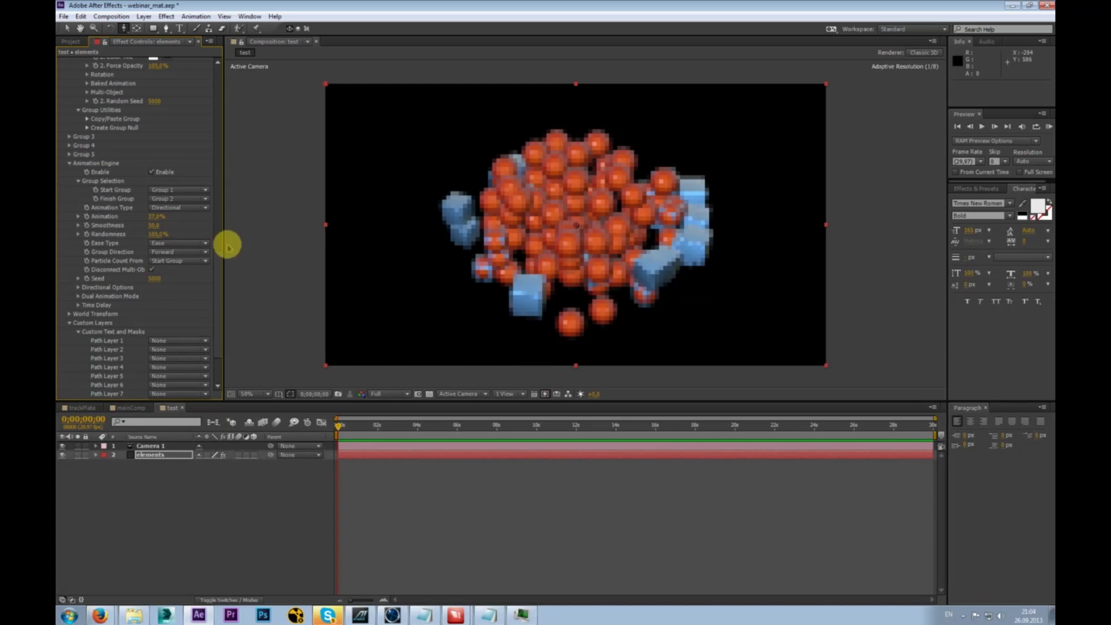
{"action": "mouse_move", "coordinate": [144, 216]}
{"action": "left_mouse_down"}
{"action": "mouse_move", "coordinate": [129, 218]}
{"action": "mouse_move", "coordinate": [163, 208]}
{"action": "mouse_move", "coordinate": [144, 213]}
{"action": "left_mouse_up"}
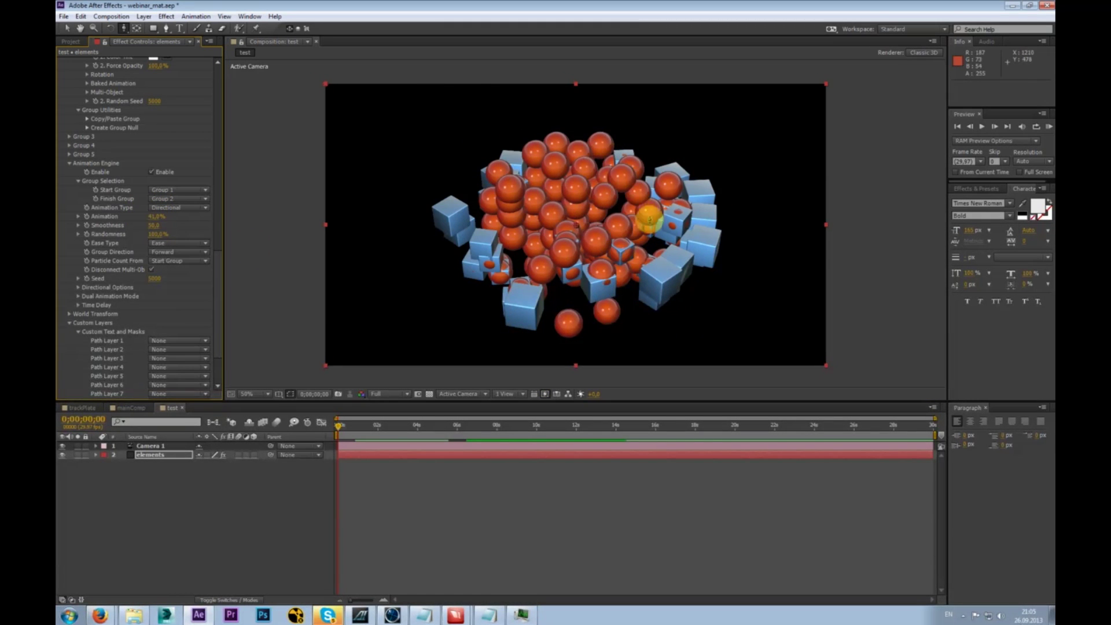
- Reset Randomness to 0% and set Animation to about 78%, keeping Group 1 as start group and Group 2 as finish group
{"action": "left_click_drag", "start_coordinate": [154, 216], "coordinate": [87, 230]}
{"action": "left_click", "coordinate": [206, 198]}
{"action": "left_click", "coordinate": [206, 192]}
{"action": "left_click", "coordinate": [216, 292]}
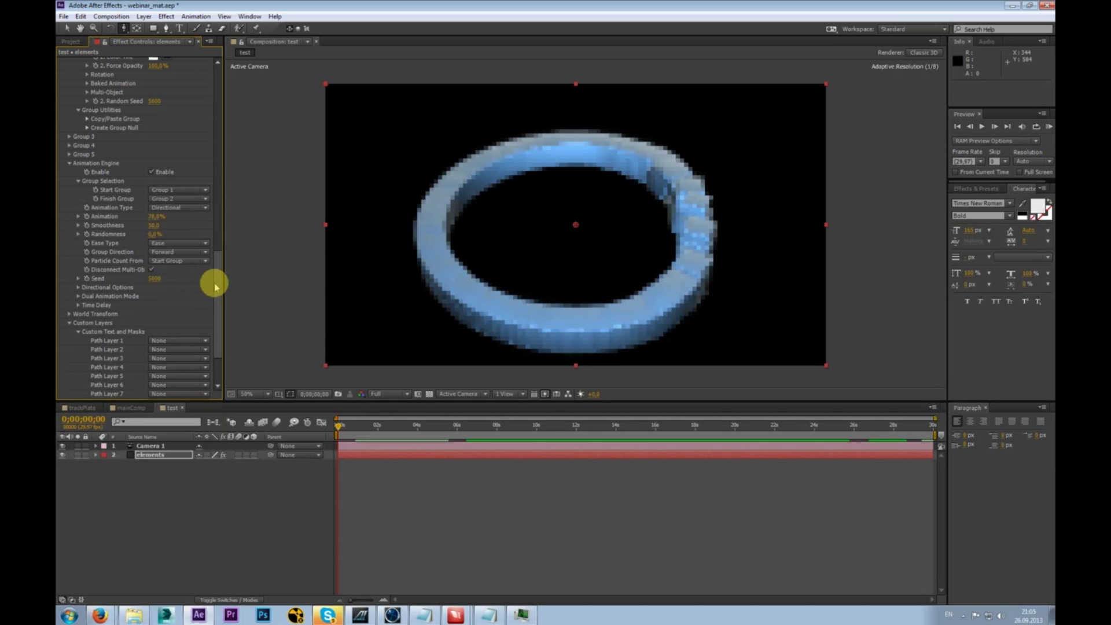
{"action": "left_click", "coordinate": [206, 199]}
{"action": "left_click", "coordinate": [221, 269]}
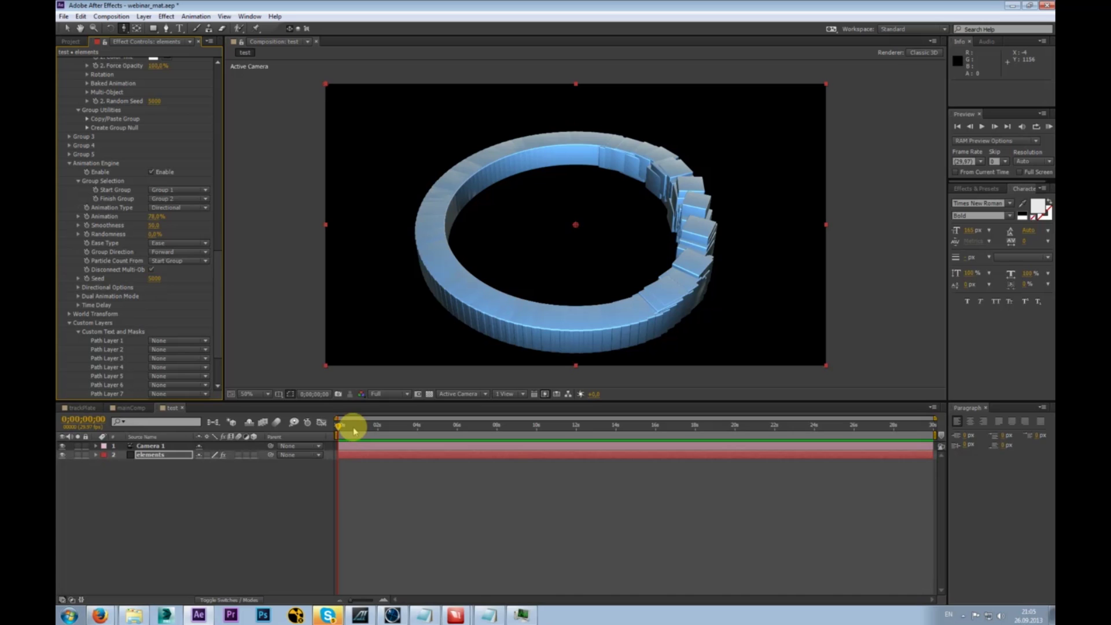
{"action": "left_click_drag", "start_coordinate": [363, 427], "coordinate": [332, 445]}
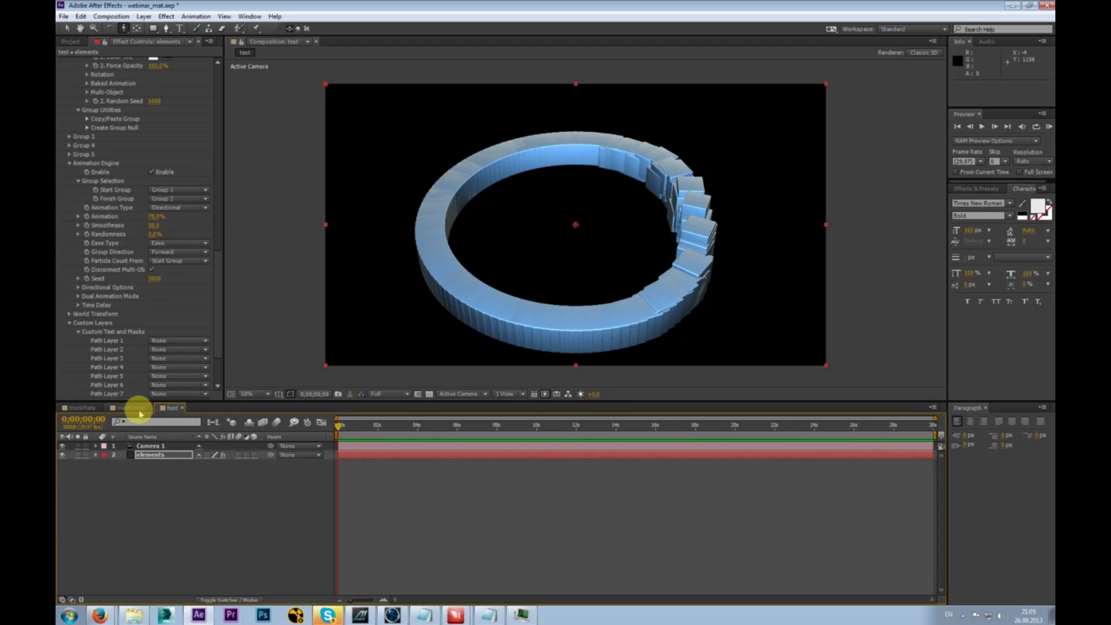
{"action": "left_click_drag", "start_coordinate": [218, 278], "coordinate": [218, 99]}
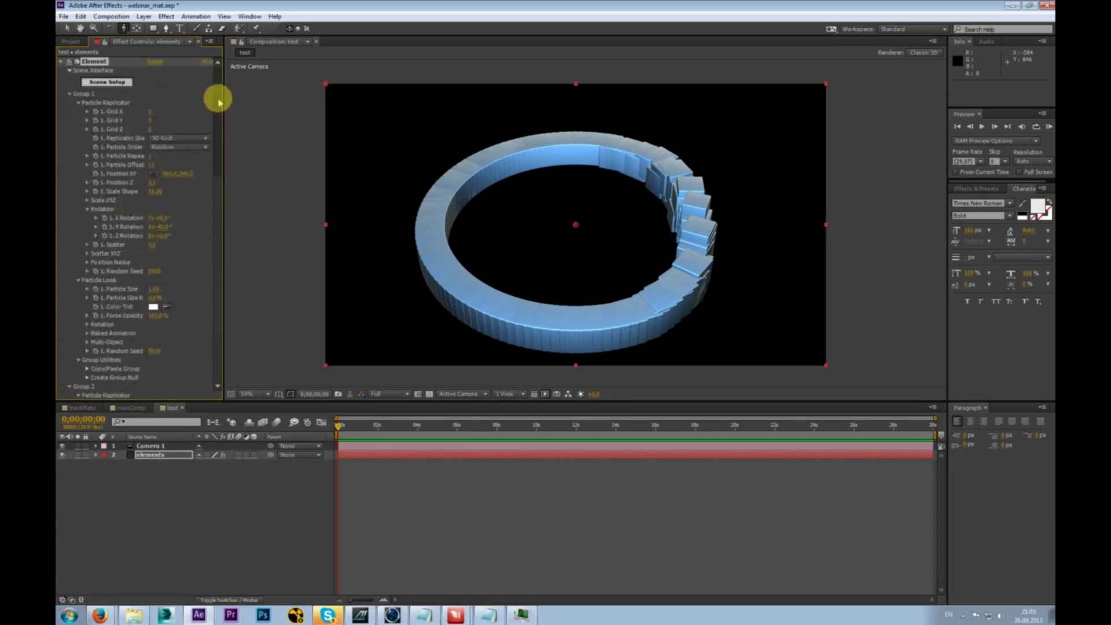
{"action": "left_click", "coordinate": [204, 139]}
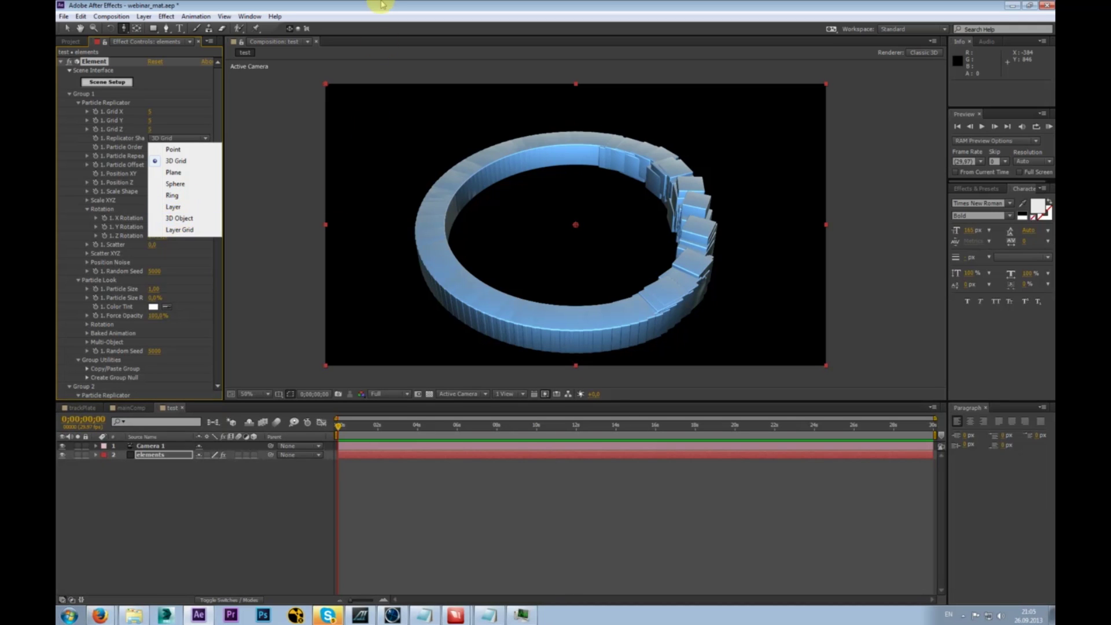
{"action": "left_click", "coordinate": [381, 48]}
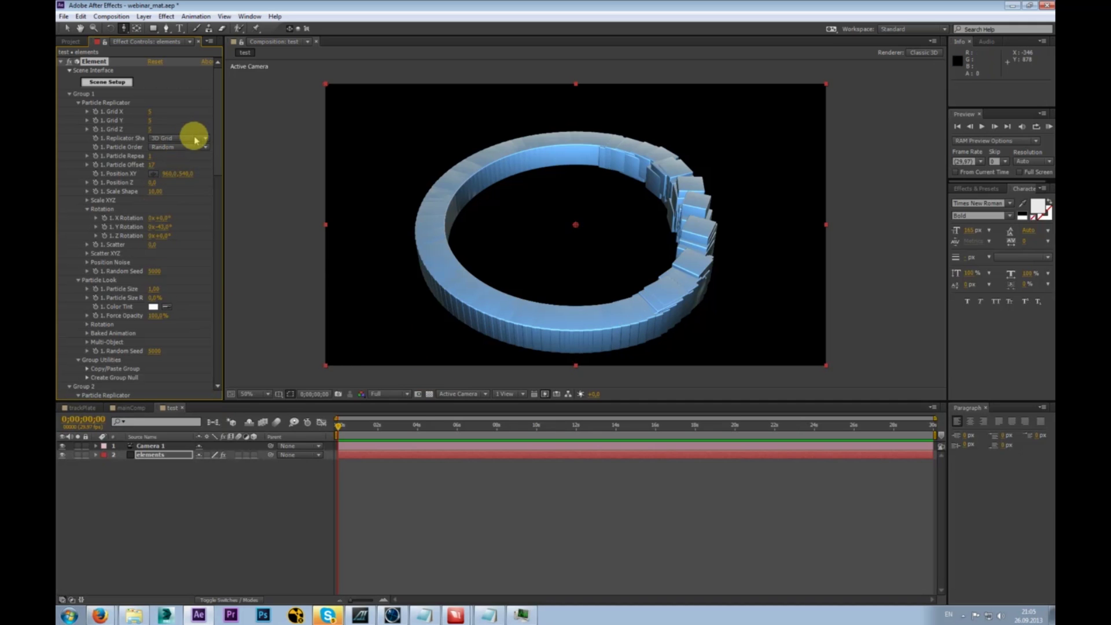
{"action": "left_click_drag", "start_coordinate": [216, 116], "coordinate": [222, 84]}
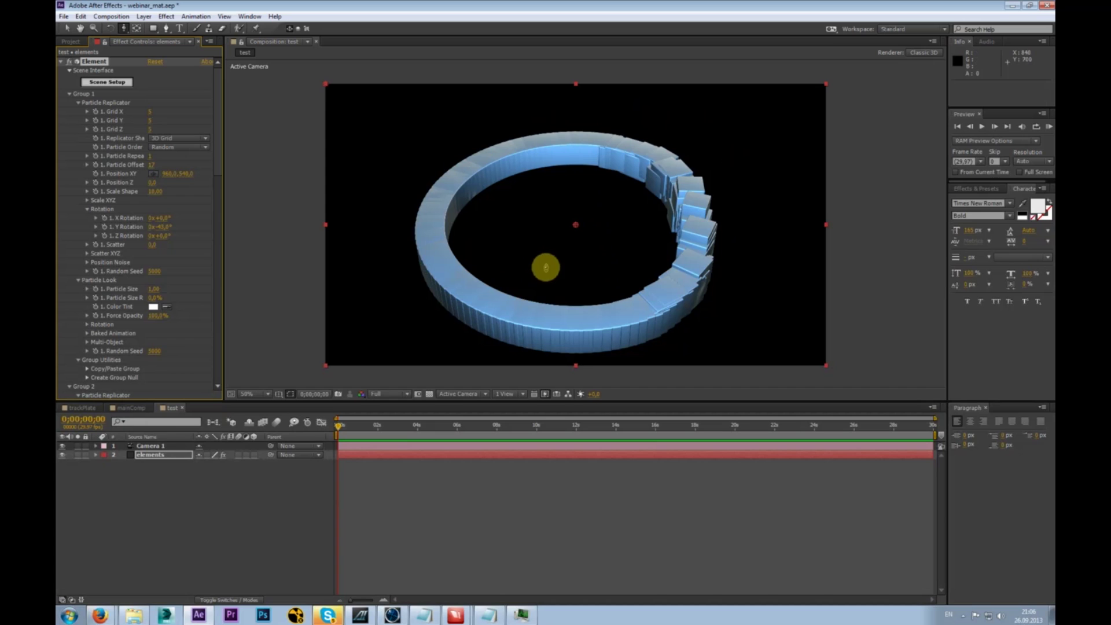
{"action": "scroll", "coordinate": [215, 219], "scroll_direction": "down", "scroll_amount": 20}
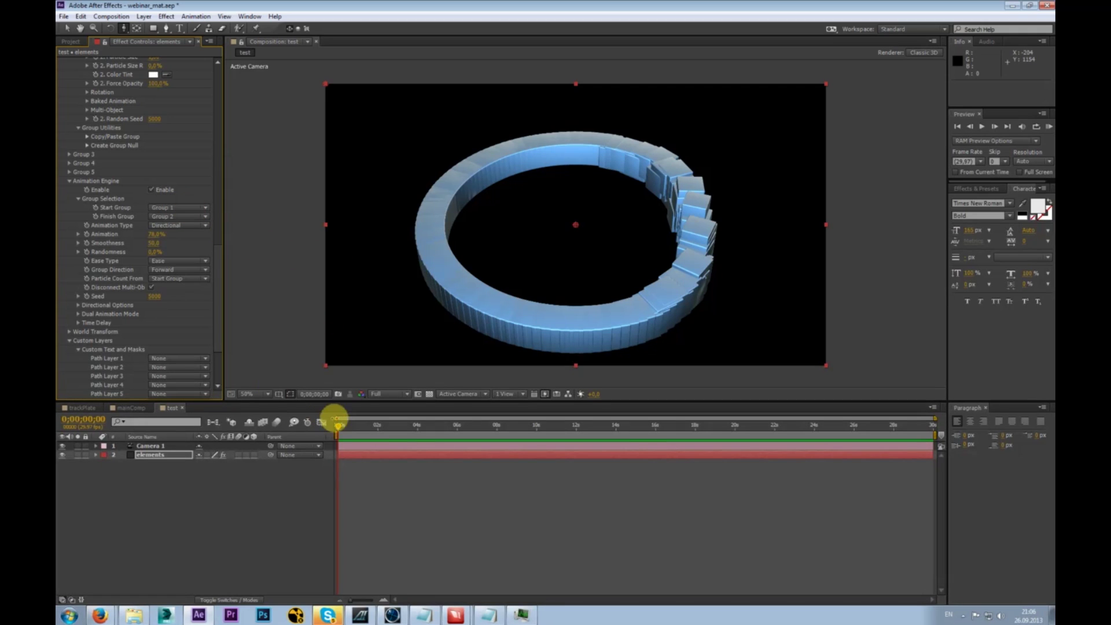
- Keyframe the Animation Engine's Animation at 0% on the first frame, raise it at 4 seconds and lower it again at 6 seconds
{"action": "left_click_drag", "start_coordinate": [352, 426], "coordinate": [171, 280]}
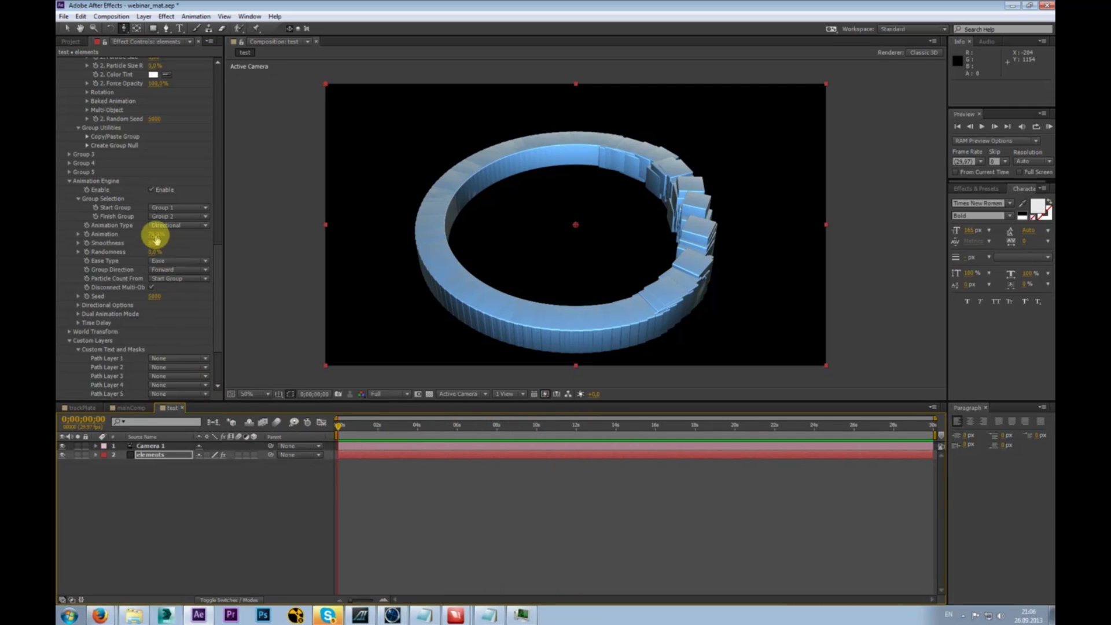
{"action": "left_click", "coordinate": [101, 243]}
{"action": "left_click_drag", "start_coordinate": [330, 427], "coordinate": [424, 442]}
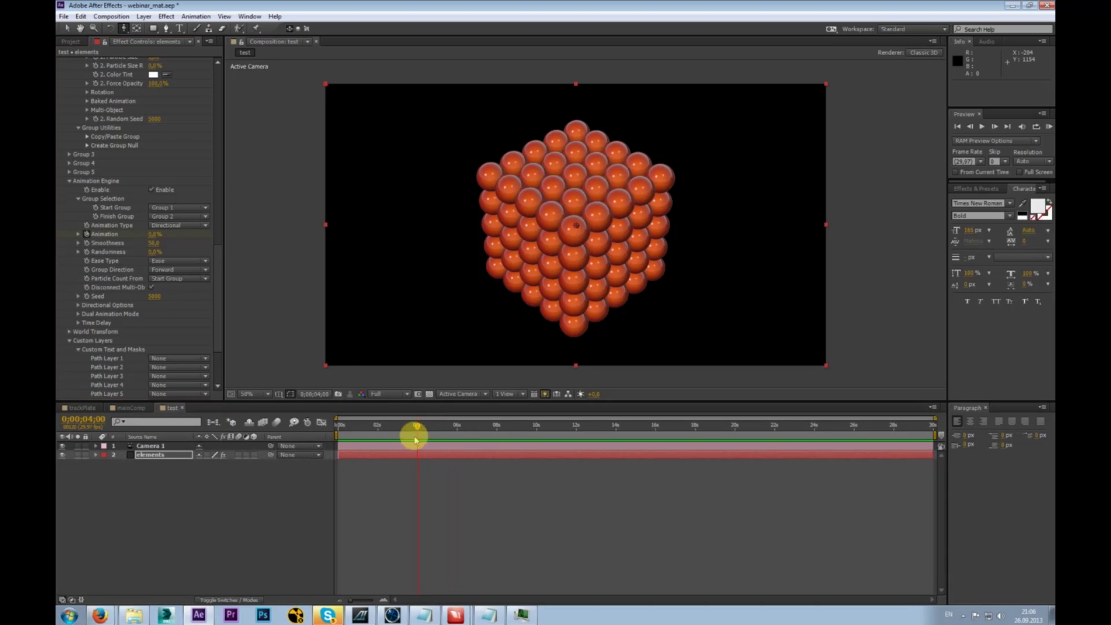
{"action": "left_click_drag", "start_coordinate": [153, 233], "coordinate": [310, 235]}
{"action": "left_click", "coordinate": [414, 426]}
{"action": "left_click_drag", "start_coordinate": [415, 426], "coordinate": [456, 435]}
{"action": "left_click_drag", "start_coordinate": [156, 234], "coordinate": [87, 234]}
{"action": "left_click_drag", "start_coordinate": [456, 425], "coordinate": [322, 454]}
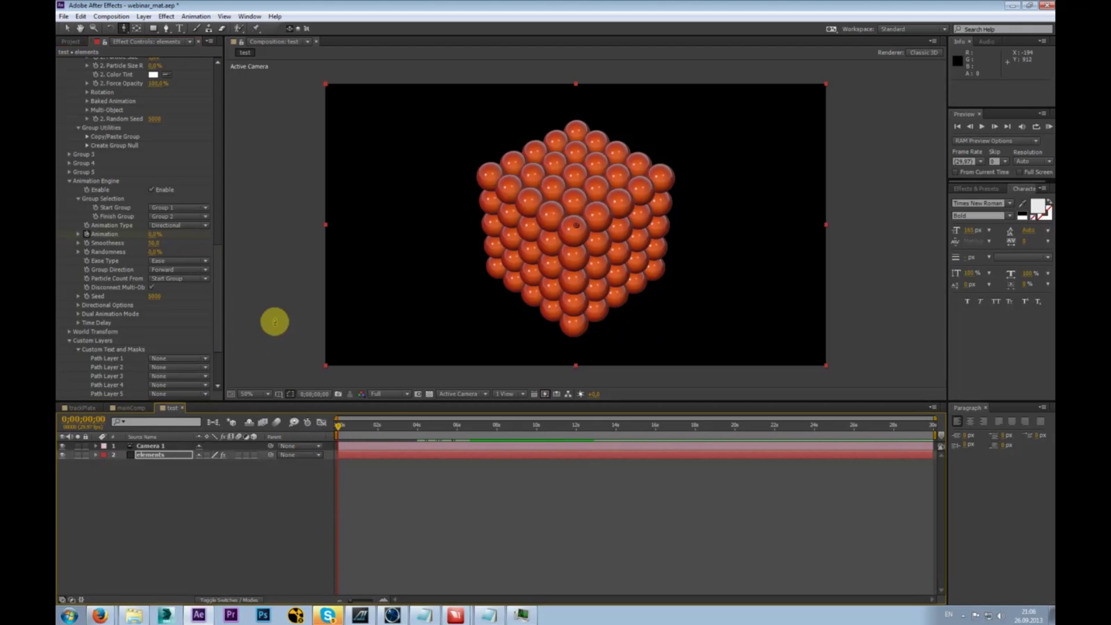
- Try the Radial animation type on the keyframed transition and return the type to Directional
{"action": "mouse_move", "coordinate": [219, 253]}
{"action": "left_mouse_down"}
{"action": "mouse_move", "coordinate": [213, 272]}
{"action": "mouse_move", "coordinate": [214, 263]}
{"action": "left_mouse_up"}
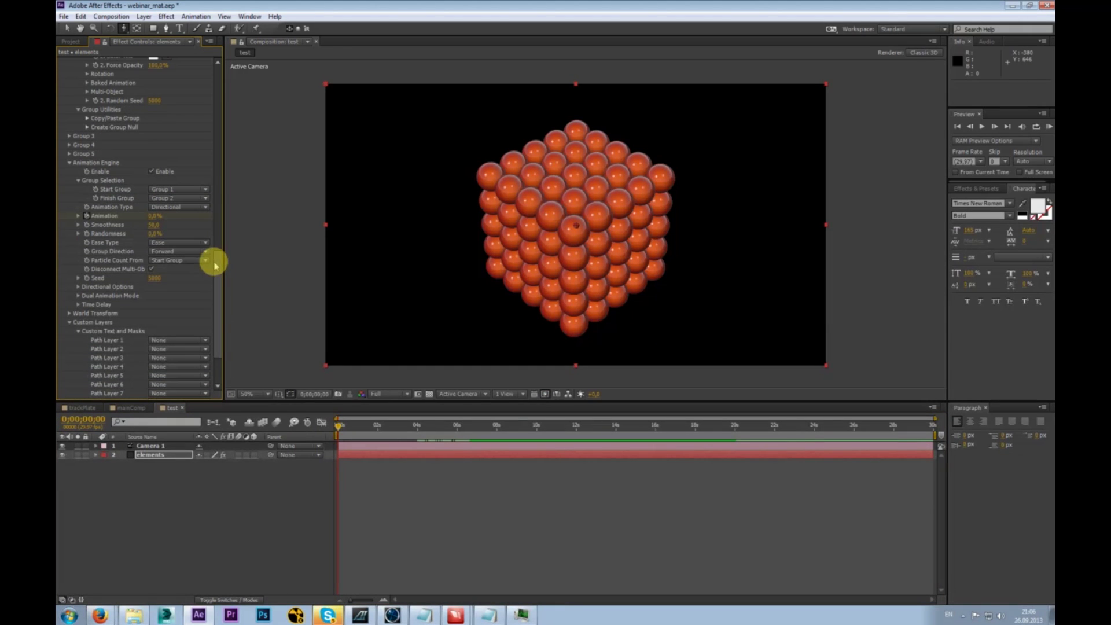
{"action": "scroll", "coordinate": [216, 251], "scroll_direction": "up", "scroll_amount": 3}
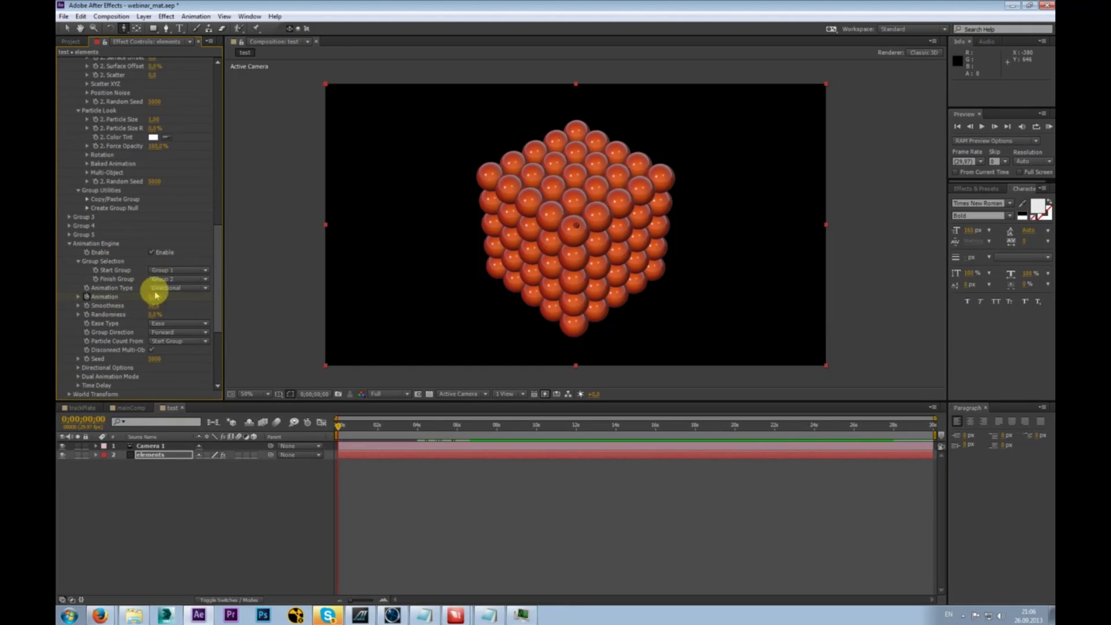
{"action": "left_click", "coordinate": [205, 270]}
{"action": "left_click", "coordinate": [209, 278]}
{"action": "left_click", "coordinate": [205, 287]}
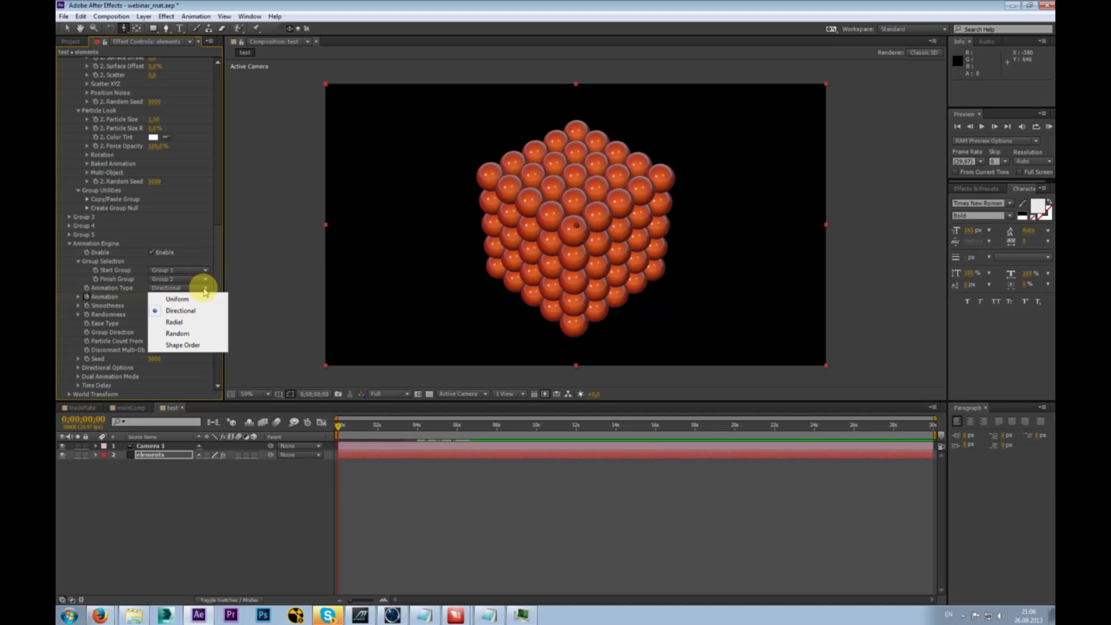
{"action": "left_click", "coordinate": [199, 322]}
{"action": "left_click_drag", "start_coordinate": [391, 421], "coordinate": [337, 427]}
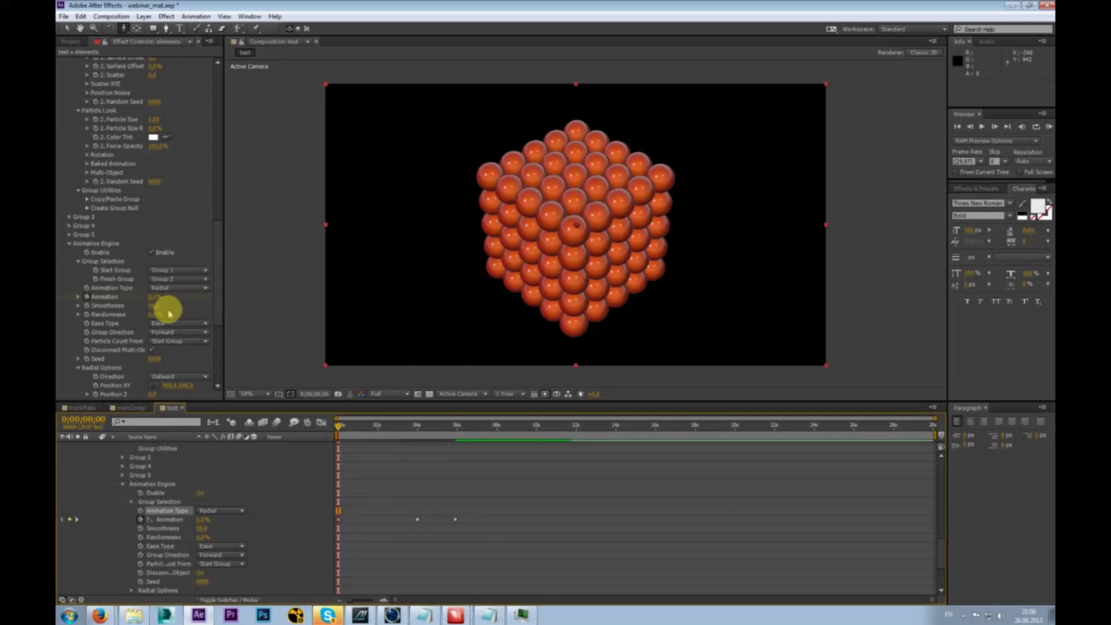
{"action": "left_click", "coordinate": [201, 288]}
{"action": "left_click", "coordinate": [202, 310]}
- Collapse Group 1, Group 2, the Animation Engine and Custom Layers in the Element effect settings
{"action": "scroll", "coordinate": [215, 229], "scroll_direction": "up", "scroll_amount": 15}
{"action": "left_click", "coordinate": [69, 93]}
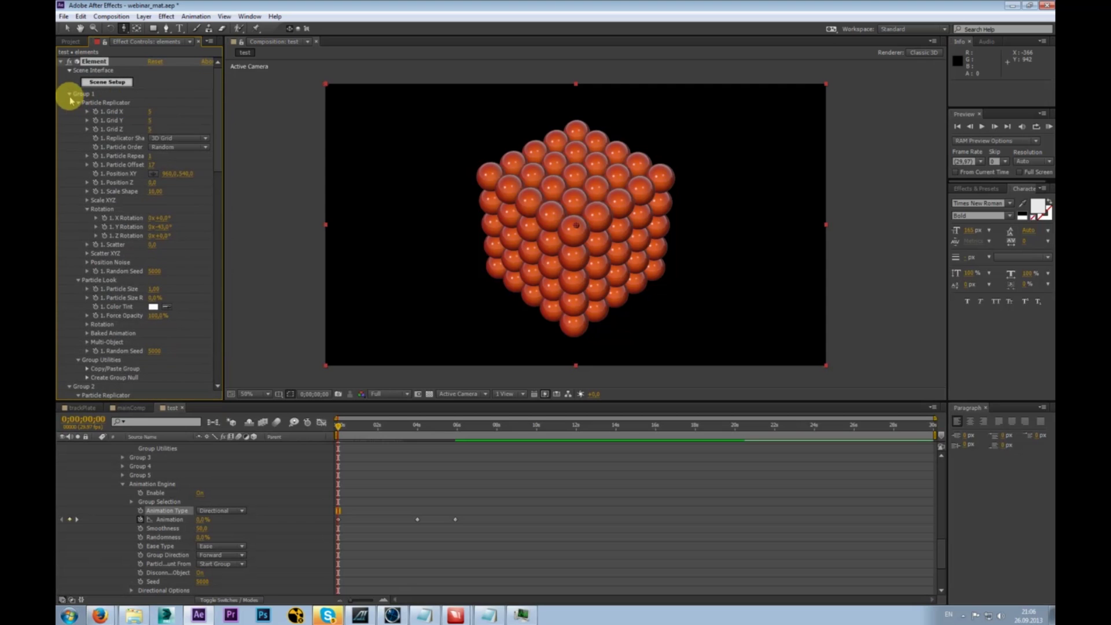
{"action": "left_click", "coordinate": [70, 103]}
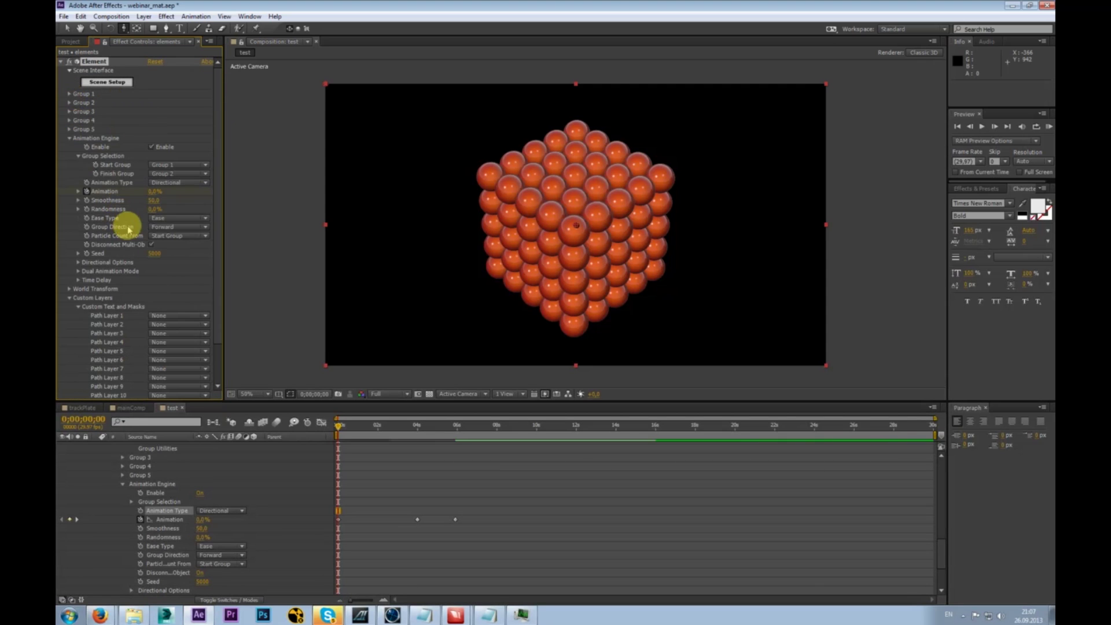
{"action": "left_click", "coordinate": [69, 138]}
{"action": "left_click", "coordinate": [69, 156]}
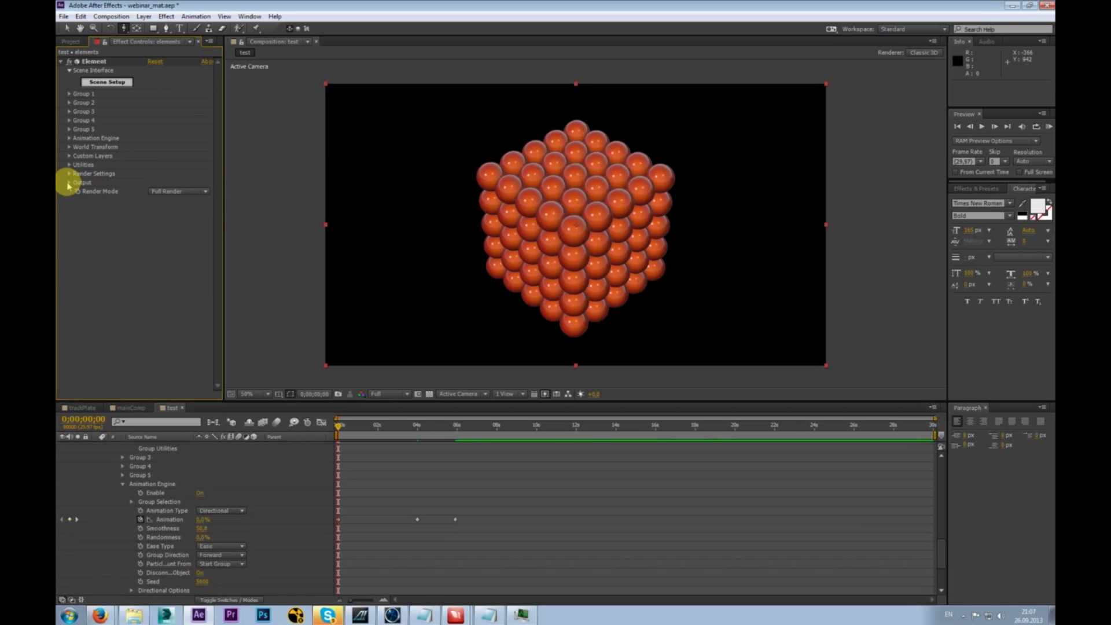
- Collapse the elements layer's properties in the timeline and select the layer
{"action": "scroll", "coordinate": [178, 437], "scroll_direction": "up", "scroll_amount": 5}
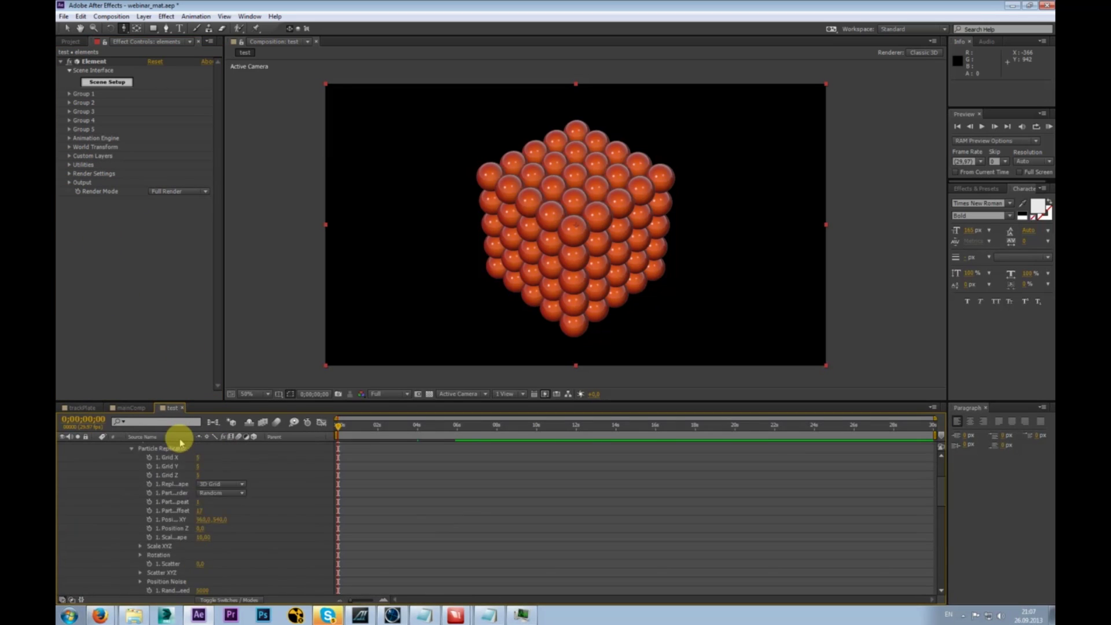
{"action": "scroll", "coordinate": [180, 443], "scroll_direction": "up", "scroll_amount": 3}
{"action": "left_click", "coordinate": [97, 455]}
{"action": "left_click", "coordinate": [149, 455]}
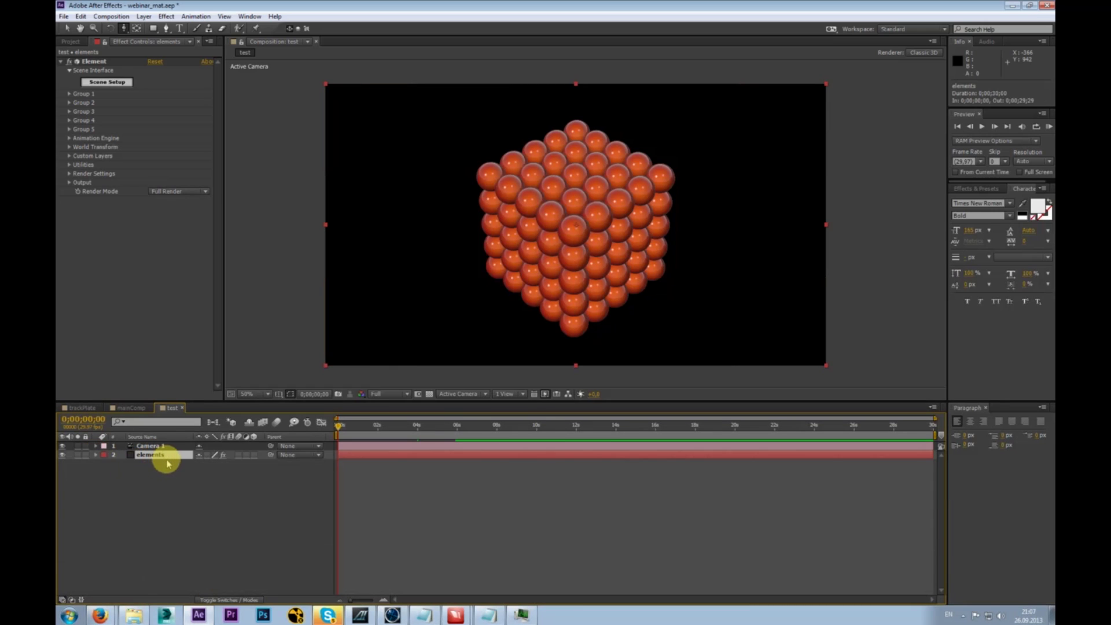
- Expand Element's Output settings and preview the Z Depth and Normals passes
{"action": "left_click", "coordinate": [70, 184]}
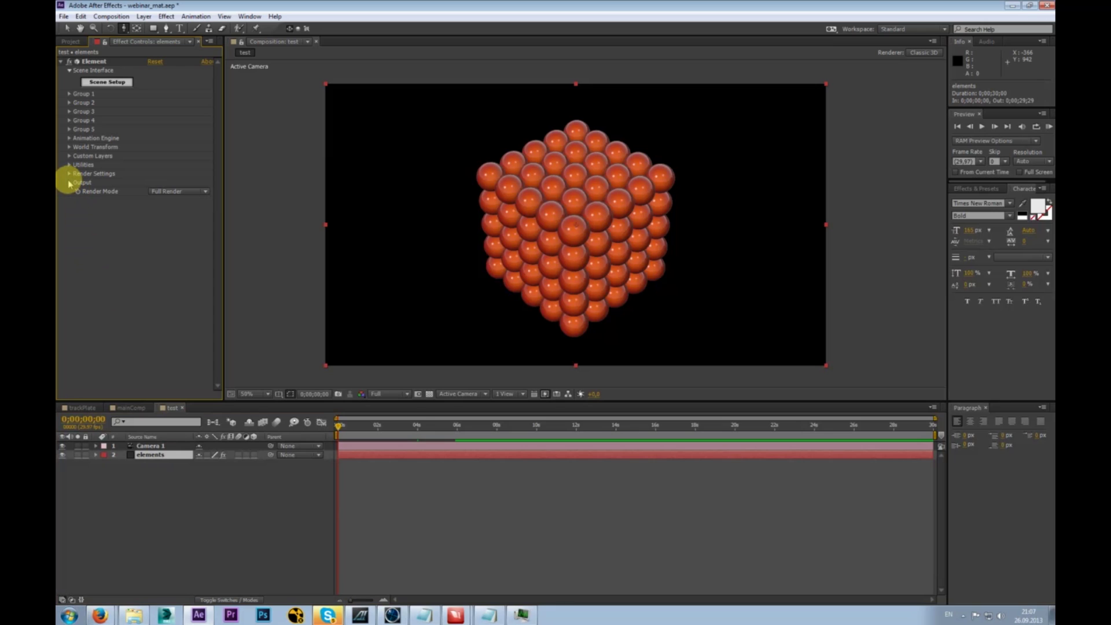
{"action": "left_click", "coordinate": [69, 184]}
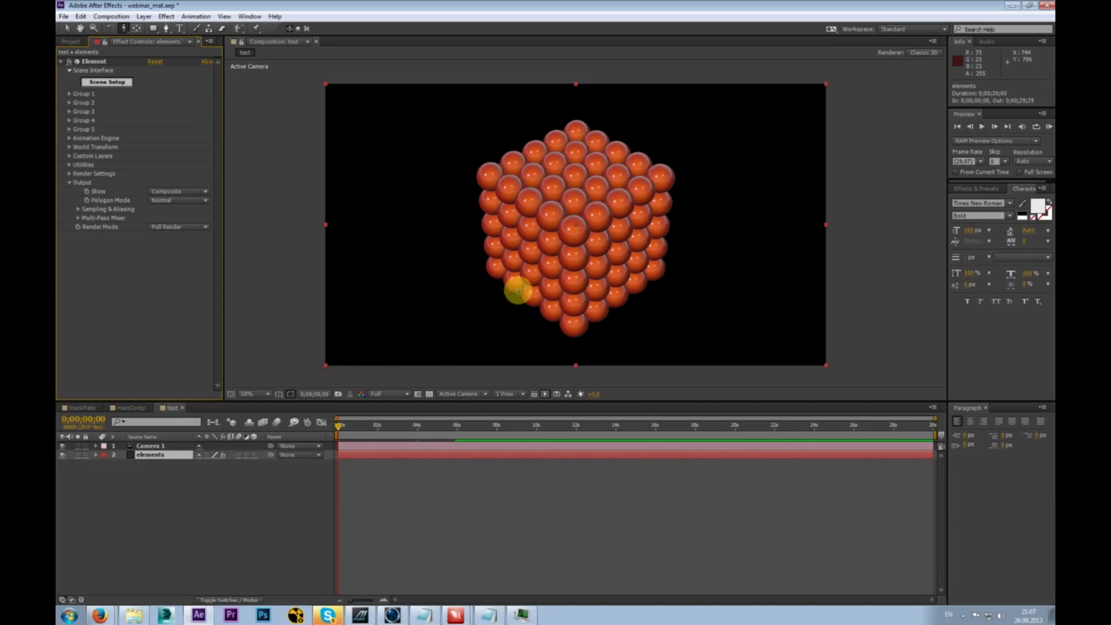
{"action": "left_click", "coordinate": [66, 28]}
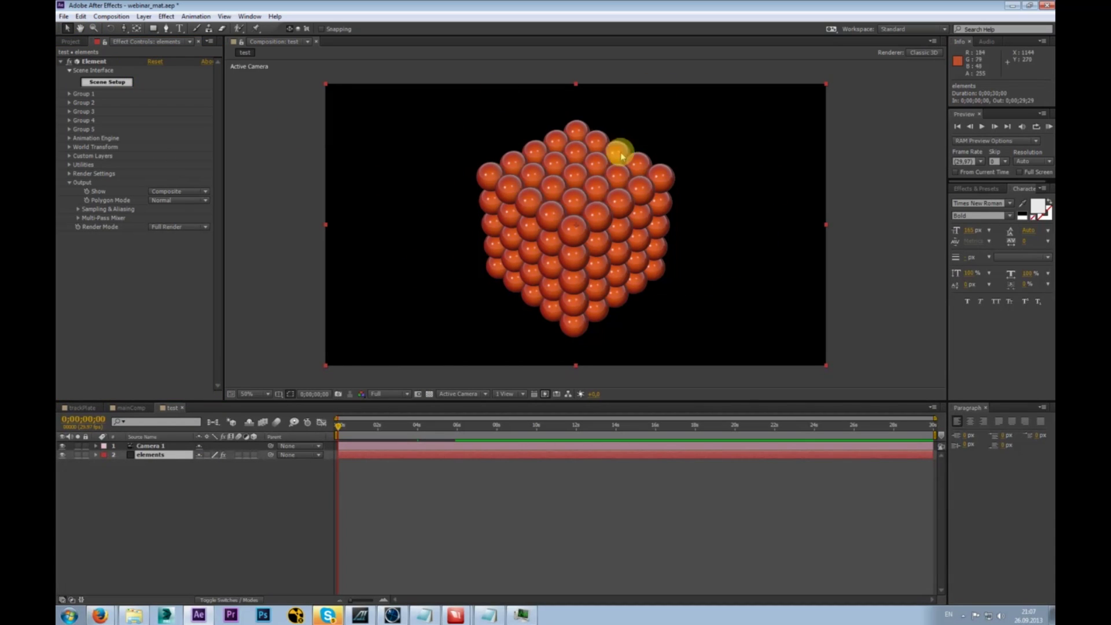
{"action": "left_click", "coordinate": [196, 193]}
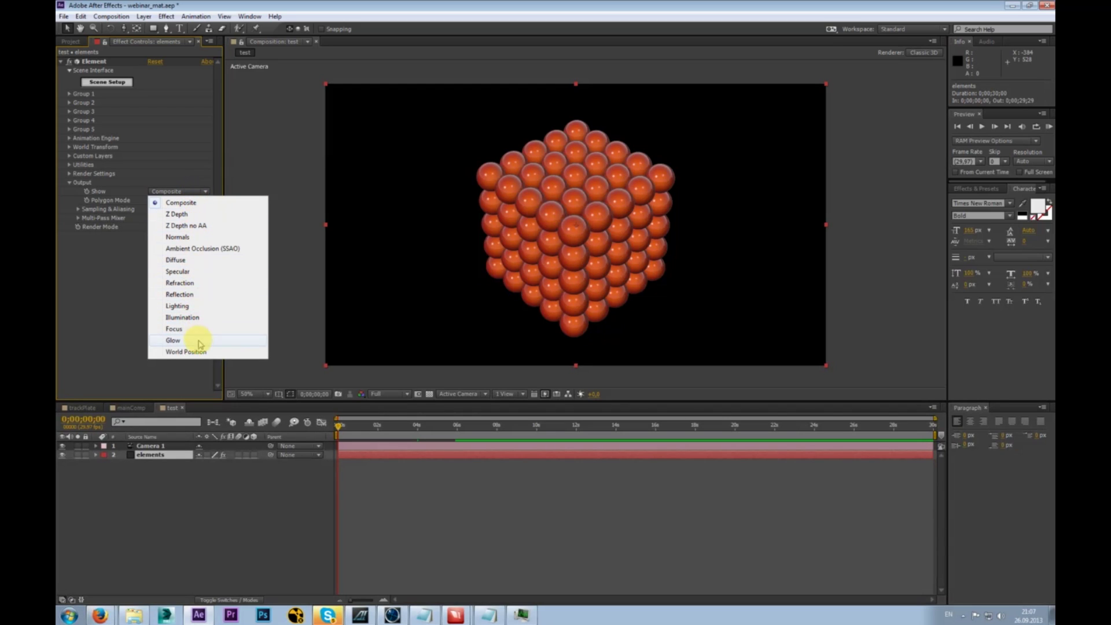
{"action": "left_click", "coordinate": [203, 219]}
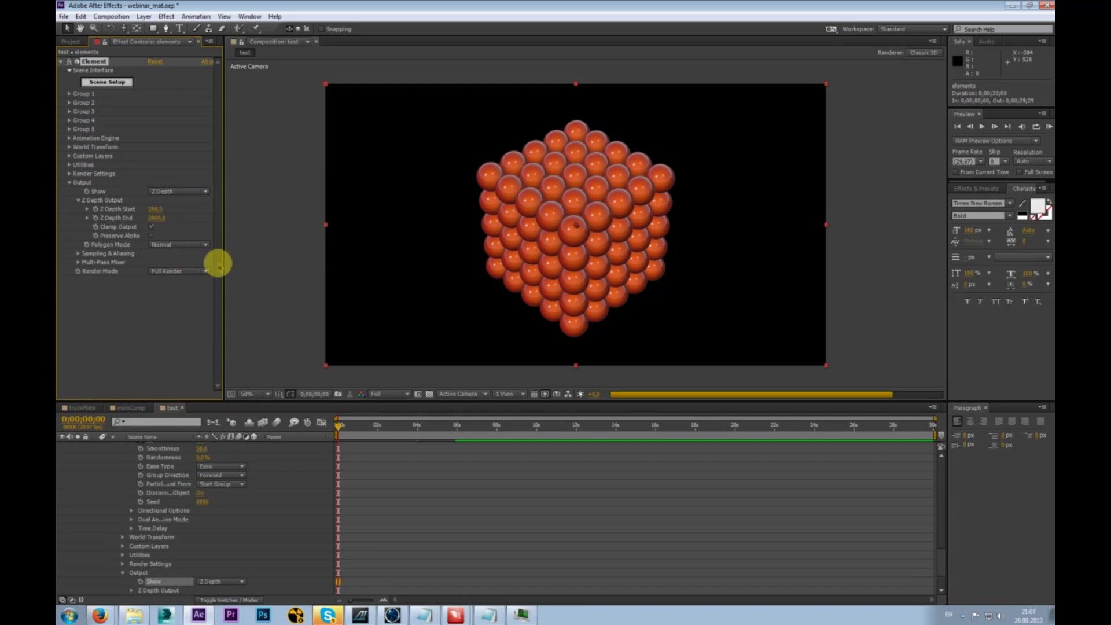
{"action": "left_click", "coordinate": [198, 191]}
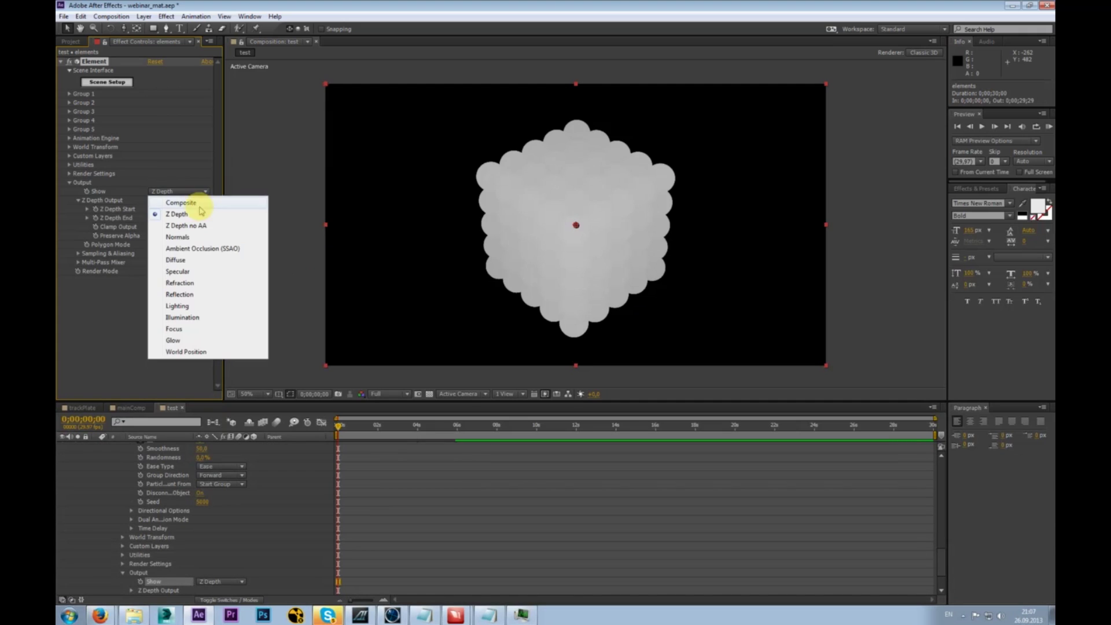
{"action": "left_click", "coordinate": [199, 237]}
- Preview the Refraction, Reflection and Lighting passes of the sphere grid in the Output settings
{"action": "left_click", "coordinate": [195, 193]}
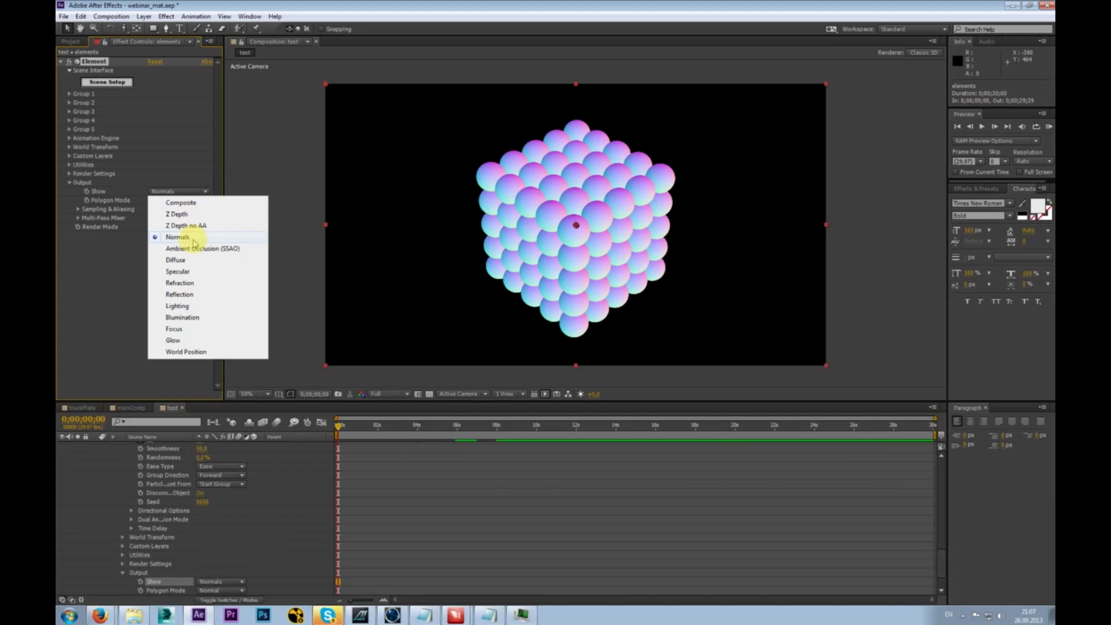
{"action": "left_click", "coordinate": [201, 284]}
{"action": "left_click", "coordinate": [206, 192]}
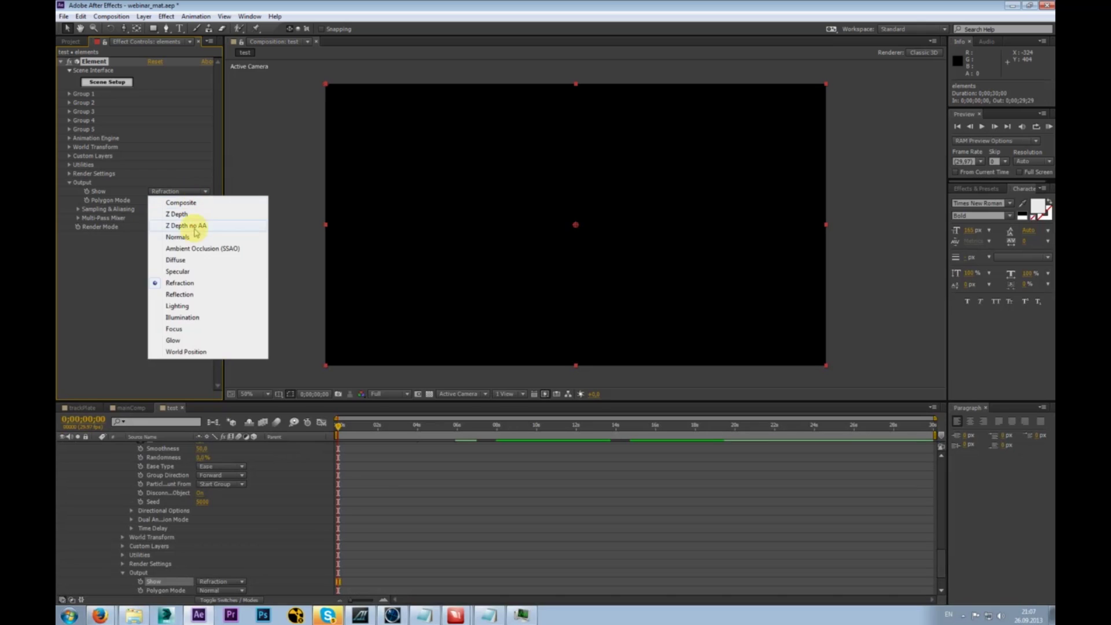
{"action": "left_click", "coordinate": [199, 293]}
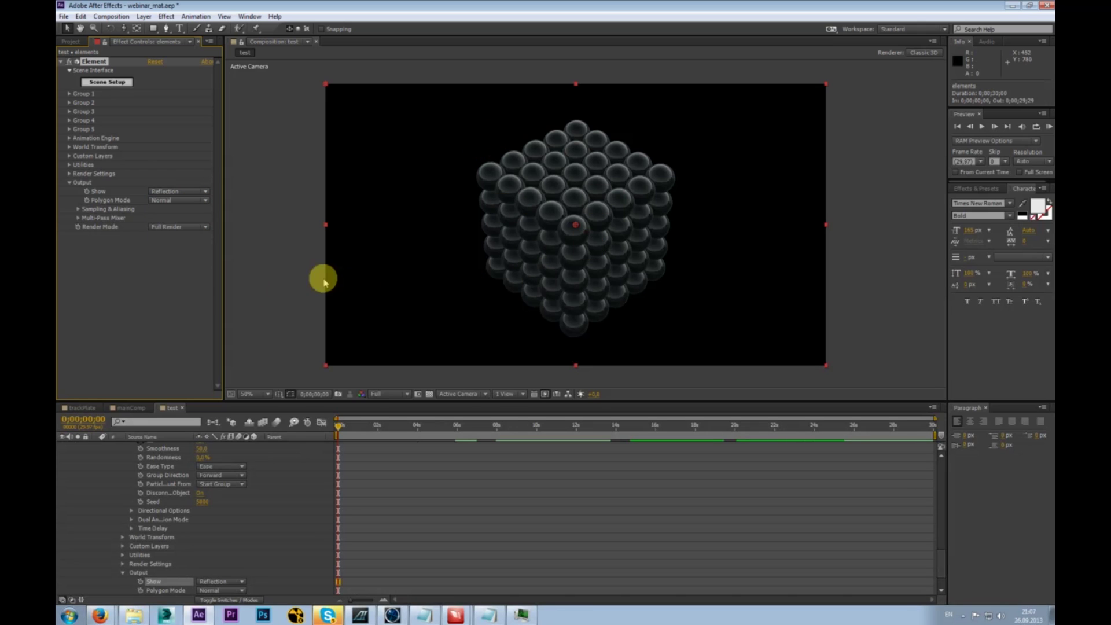
{"action": "left_click", "coordinate": [179, 195]}
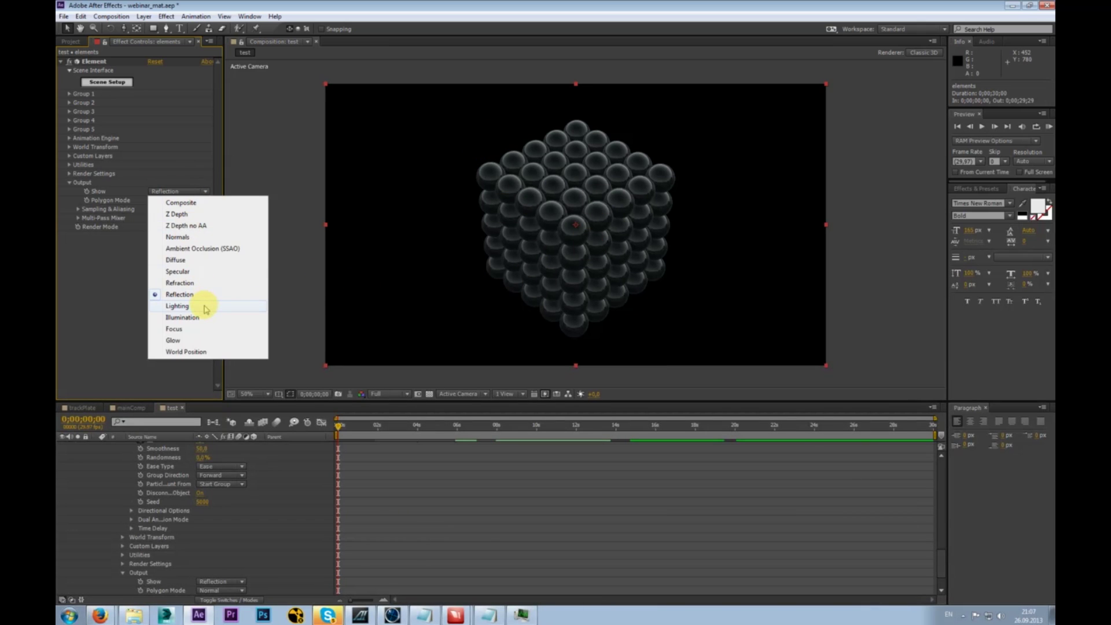
{"action": "left_click", "coordinate": [203, 303]}
- Preview the Ambient Occlusion (SSAO) pass and set the displayed output pass to Diffuse
{"action": "left_click", "coordinate": [193, 194]}
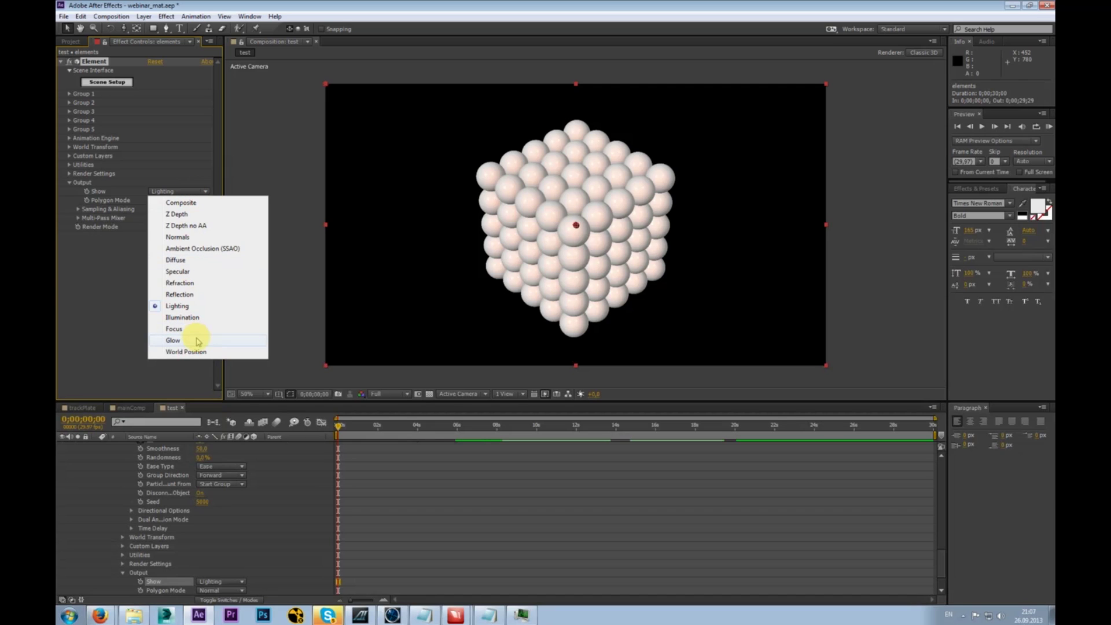
{"action": "left_click", "coordinate": [208, 249]}
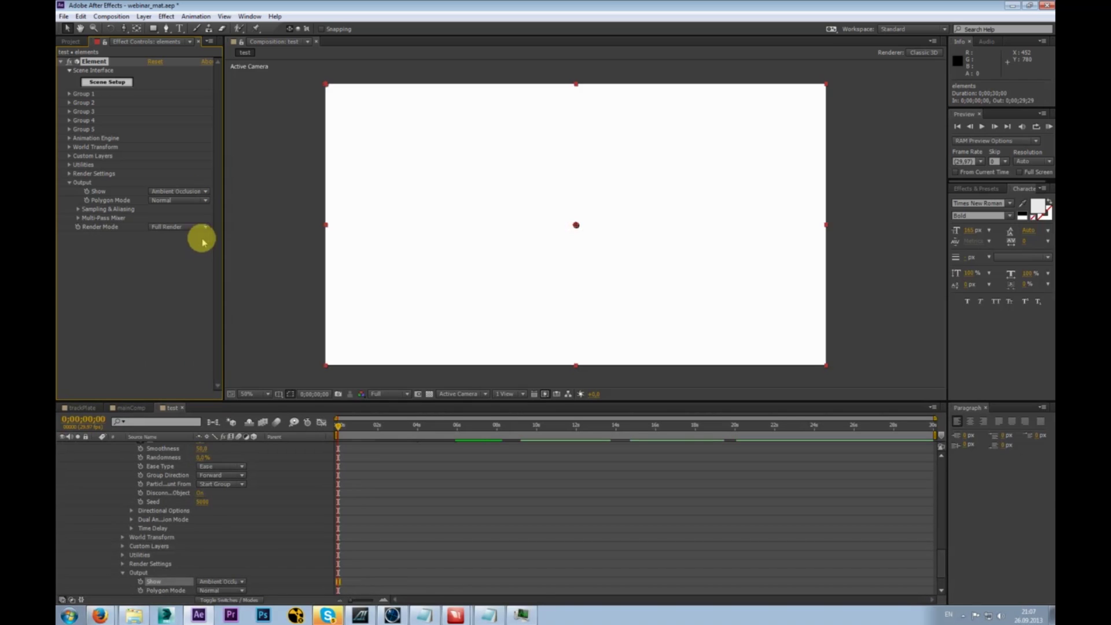
{"action": "left_click", "coordinate": [201, 191]}
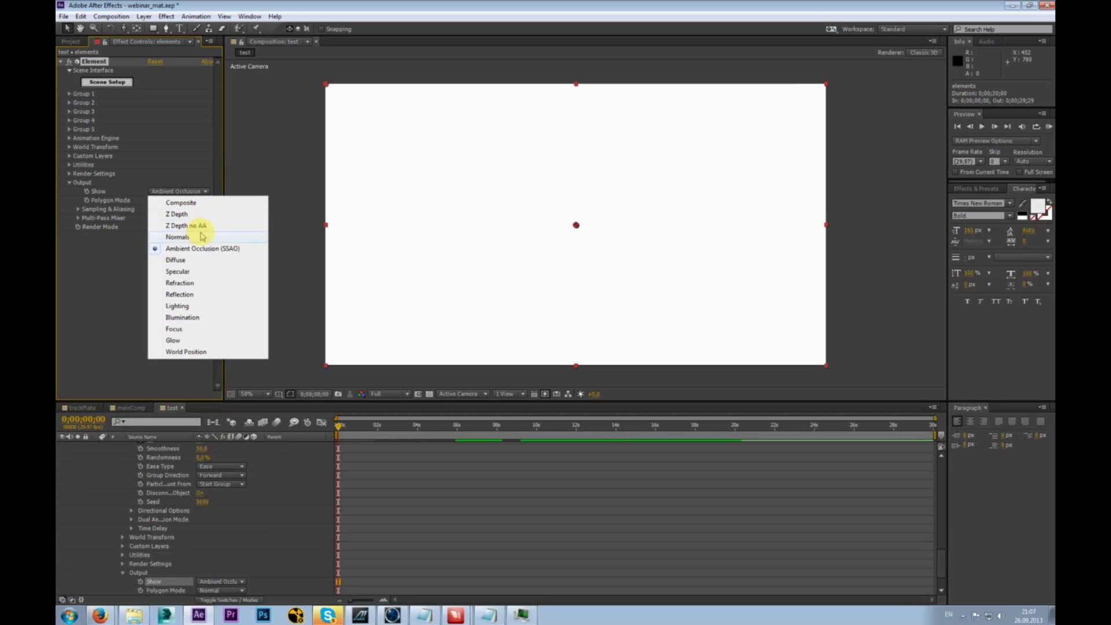
{"action": "left_click", "coordinate": [198, 260]}
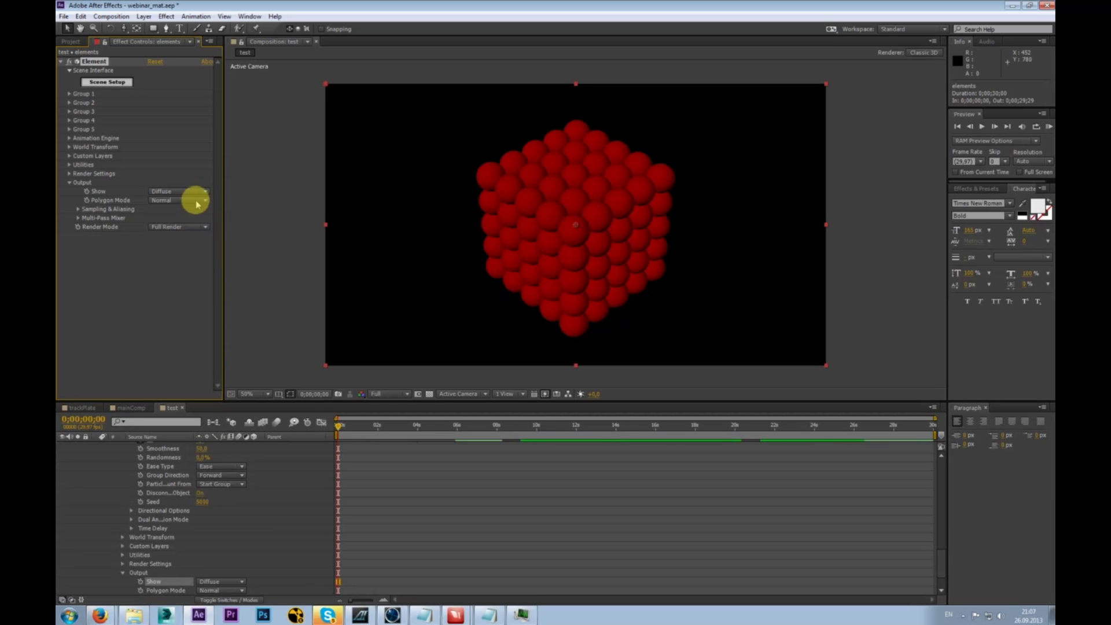
{"action": "left_click", "coordinate": [195, 194]}
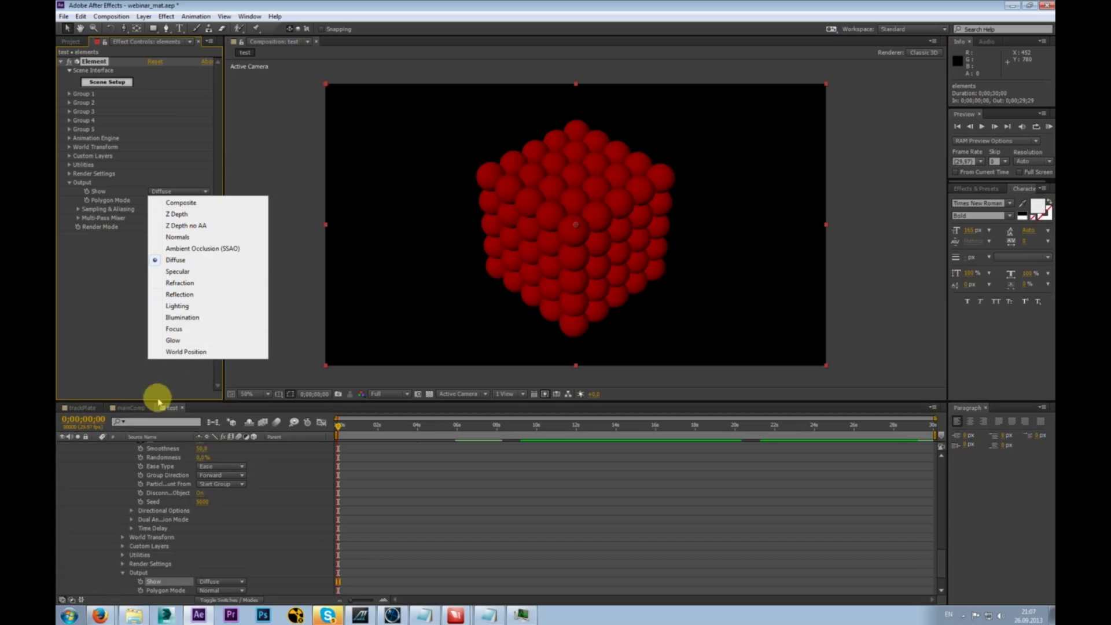
{"action": "left_click", "coordinate": [88, 473]}
- Collapse the elements layer's expanded timeline properties again and select that layer
{"action": "scroll", "coordinate": [87, 474], "scroll_direction": "up", "scroll_amount": 10}
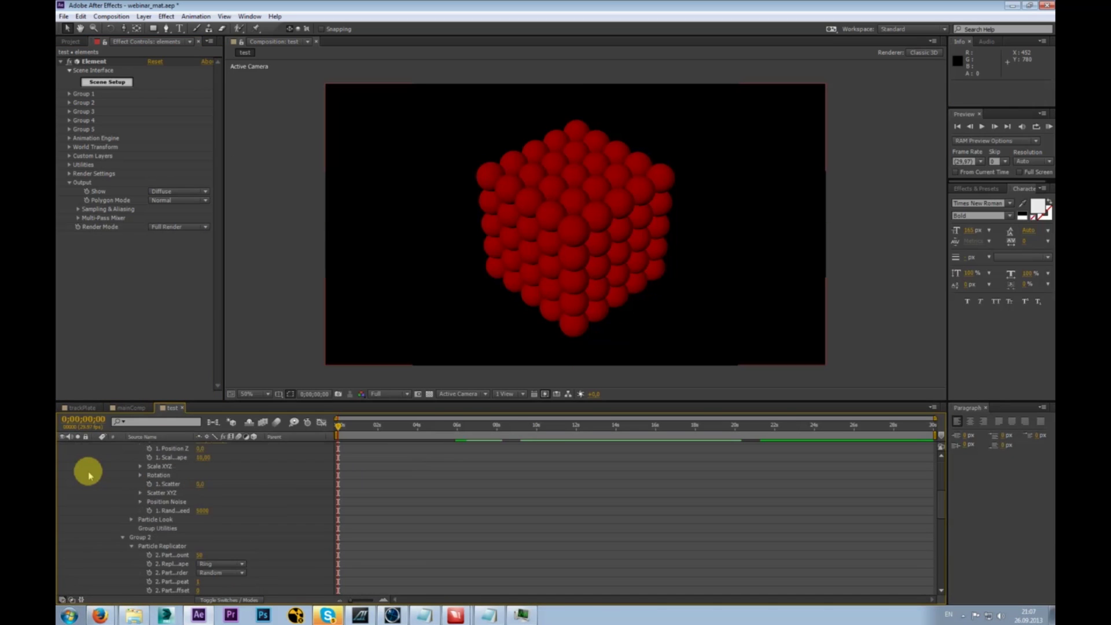
{"action": "scroll", "coordinate": [87, 473], "scroll_direction": "up", "scroll_amount": 5}
{"action": "left_click", "coordinate": [96, 456]}
{"action": "left_click", "coordinate": [168, 455]}
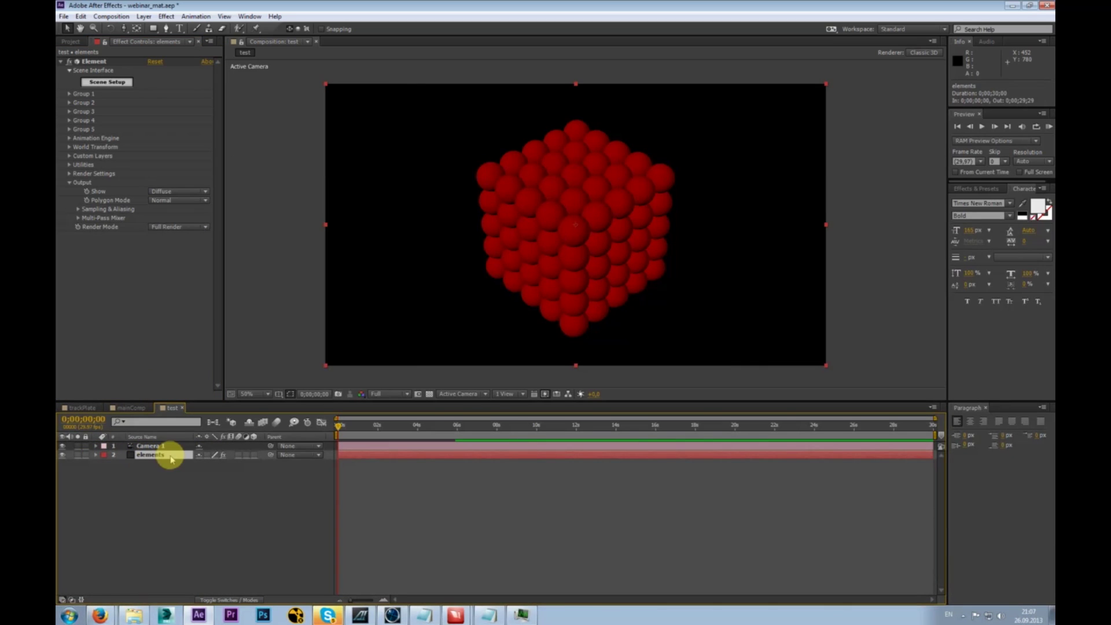
- Duplicate the elements layer three times and select among the stacked copies
{"action": "key", "text": "ctrl+d"}
{"action": "key", "text": "ctrl+d"}
{"action": "key", "text": "ctrl+d"}
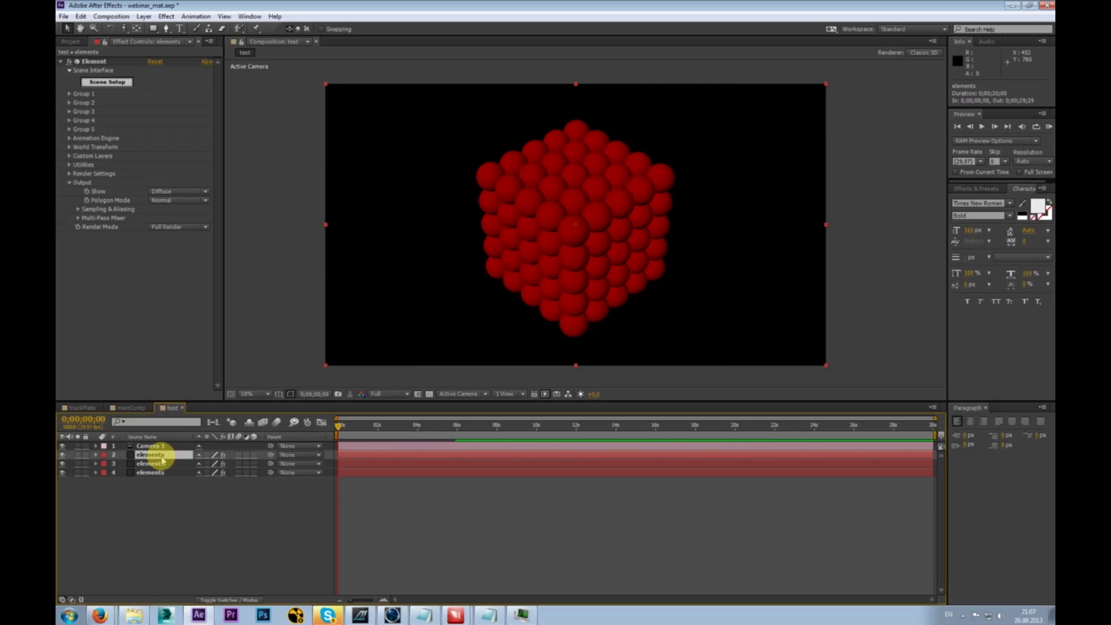
{"action": "left_click_drag", "start_coordinate": [165, 482], "coordinate": [166, 467]}
{"action": "left_click", "coordinate": [165, 456], "text": "shift"}
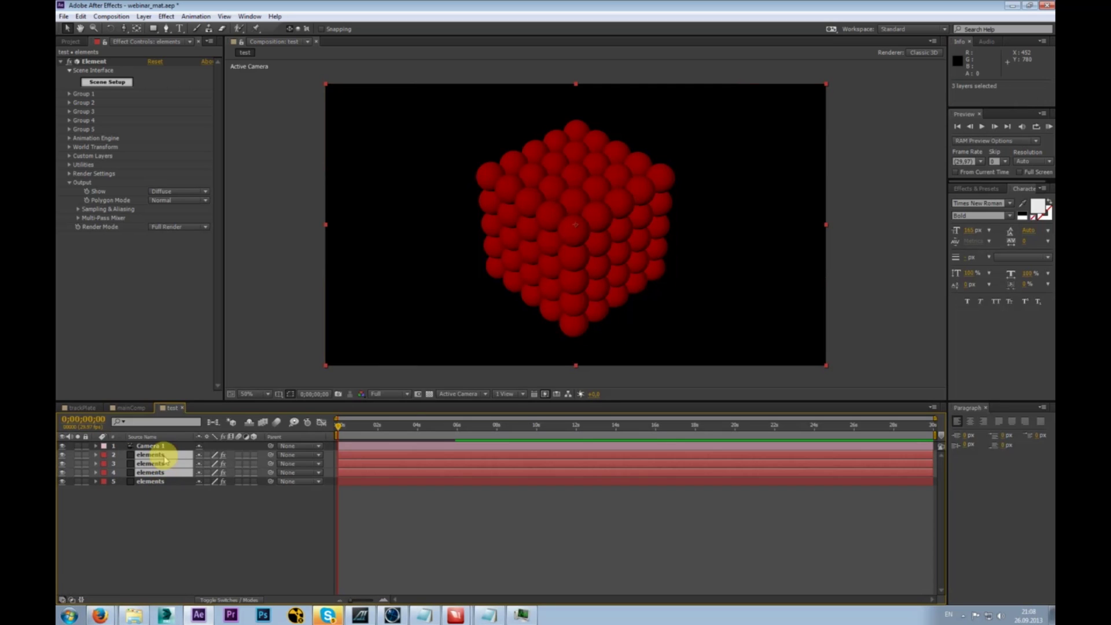
{"action": "left_click", "coordinate": [167, 463]}
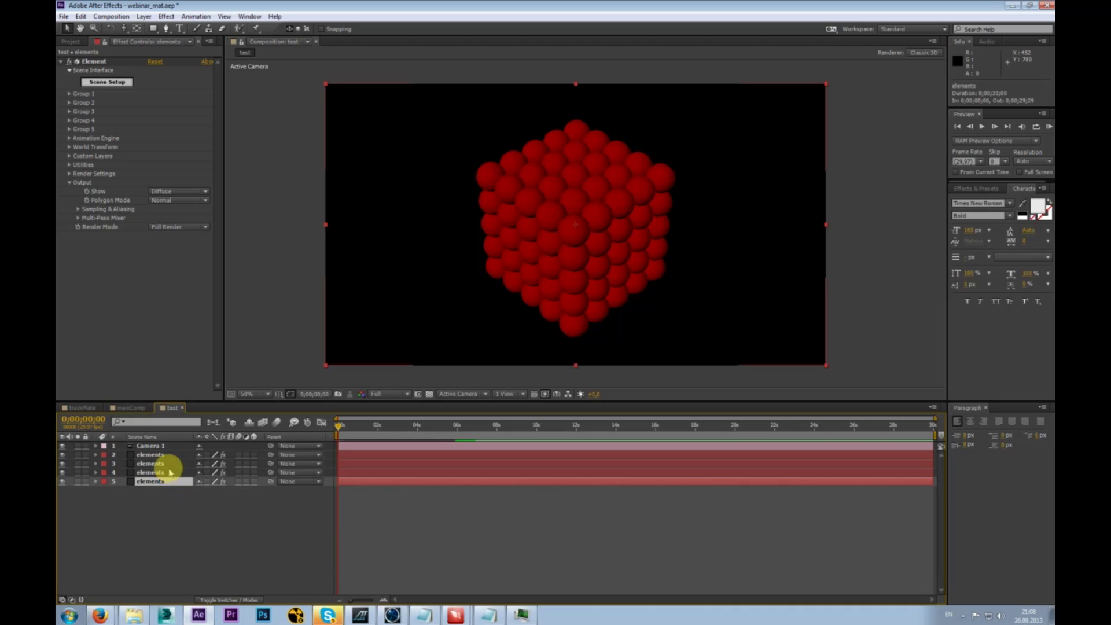
{"action": "left_click", "coordinate": [172, 456]}
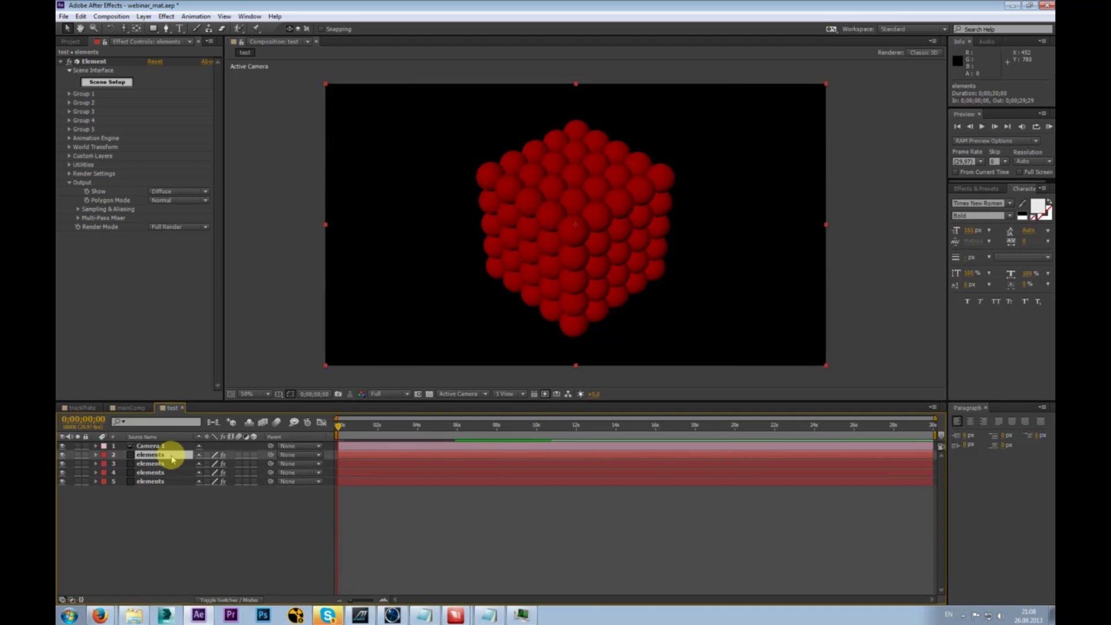
- Delete the three duplicate elements layers and select the one that remains
{"action": "key", "text": "Delete"}
{"action": "left_click", "coordinate": [170, 455]}
{"action": "key", "text": "Delete"}
{"action": "left_click", "coordinate": [171, 455]}
{"action": "key", "text": "Delete"}
{"action": "left_click", "coordinate": [162, 455]}
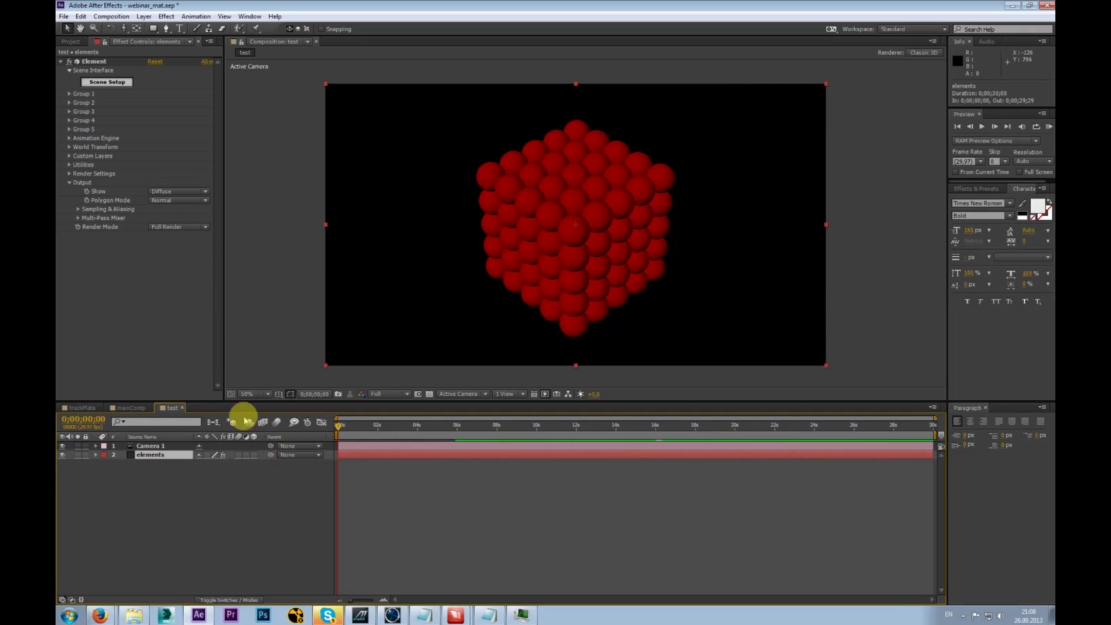
- Set the elements layer's Element output pass to World Position and collapse the layer's timeline properties
{"action": "left_click", "coordinate": [192, 200]}
{"action": "left_click", "coordinate": [193, 191]}
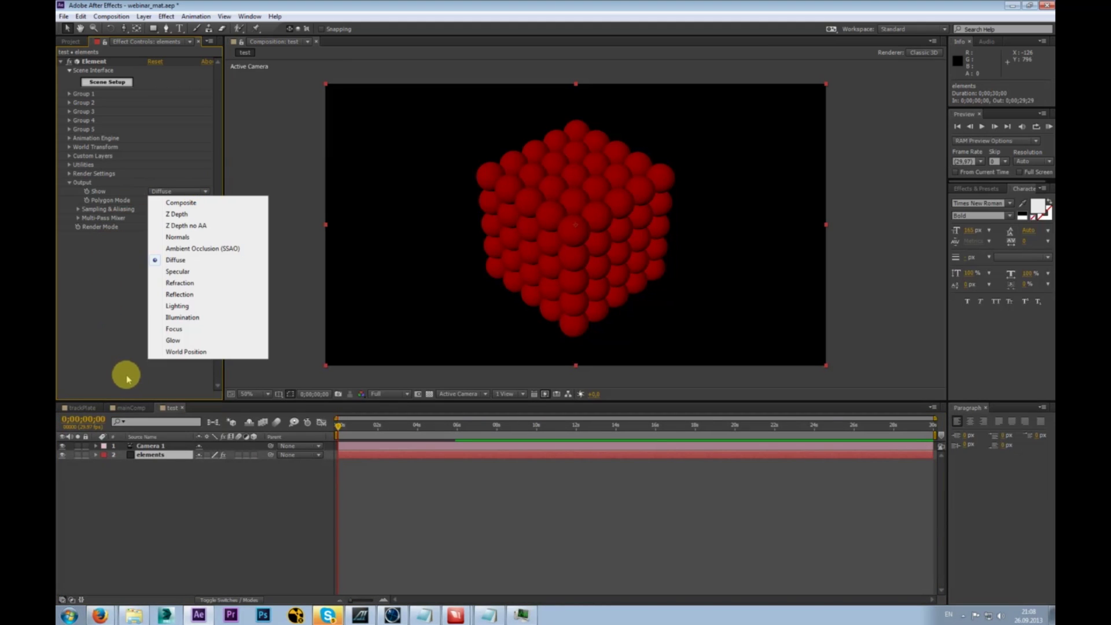
{"action": "left_click", "coordinate": [210, 352]}
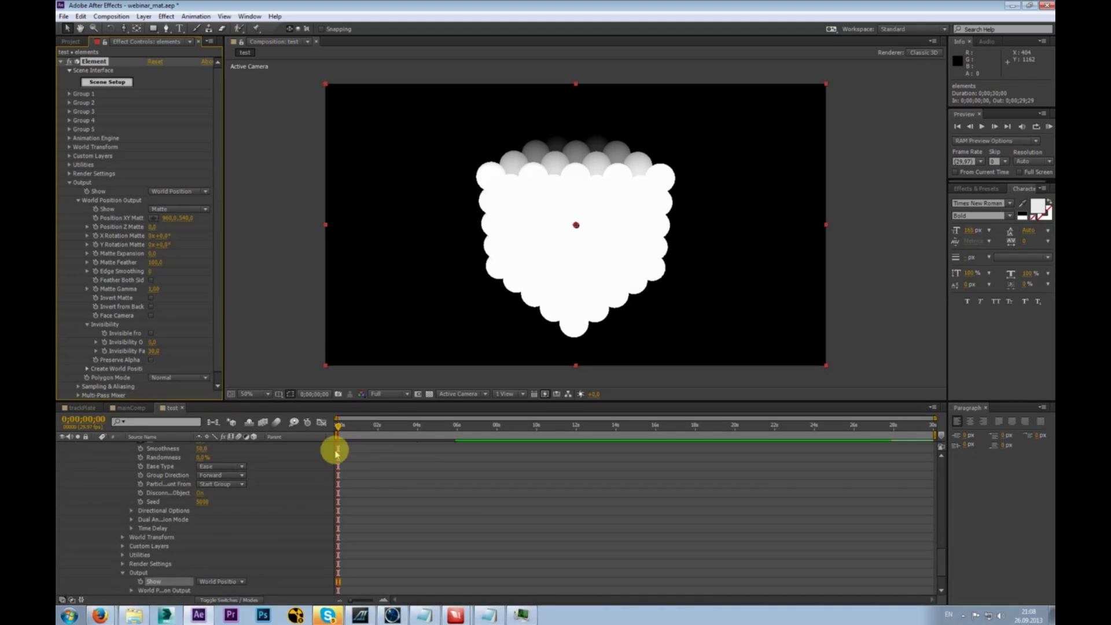
{"action": "scroll", "coordinate": [197, 527], "scroll_direction": "up", "scroll_amount": 3}
{"action": "scroll", "coordinate": [175, 540], "scroll_direction": "up", "scroll_amount": 10}
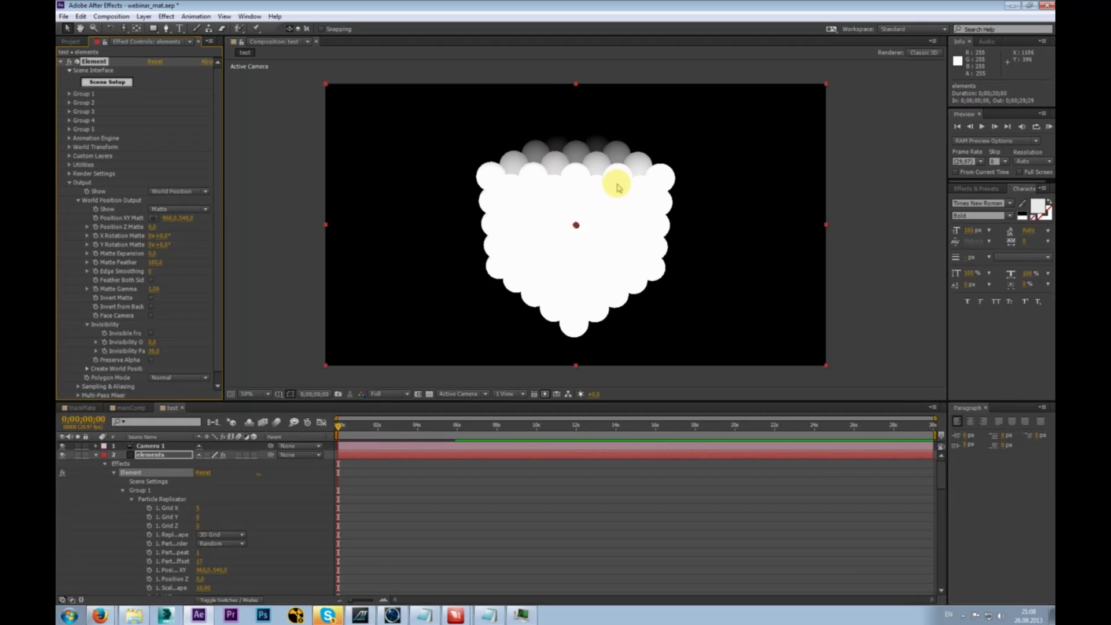
{"action": "left_click", "coordinate": [149, 455]}
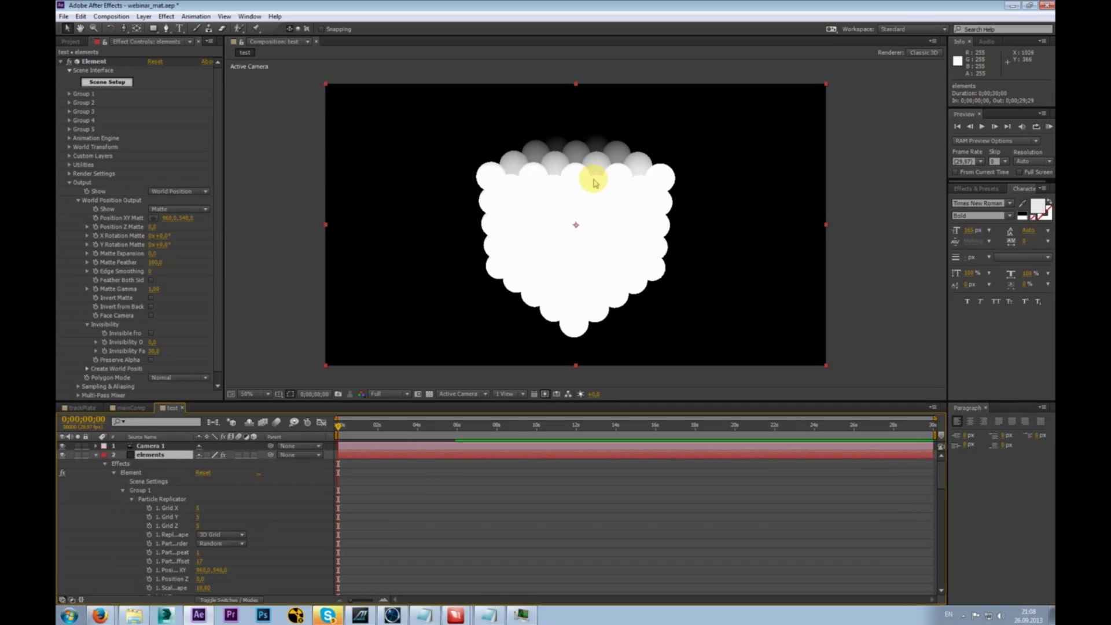
{"action": "left_click", "coordinate": [96, 455]}
- Create a new full-frame solid layer with a pure red colour
{"action": "right_click", "coordinate": [165, 487]}
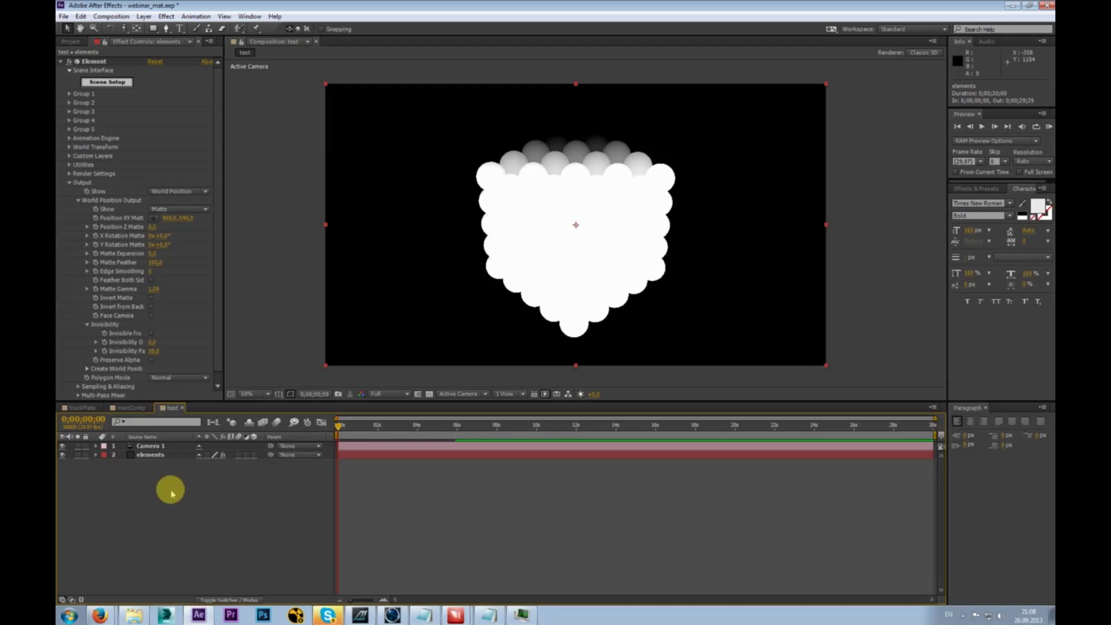
{"action": "mouse_move", "coordinate": [241, 492]}
{"action": "left_click", "coordinate": [359, 516]}
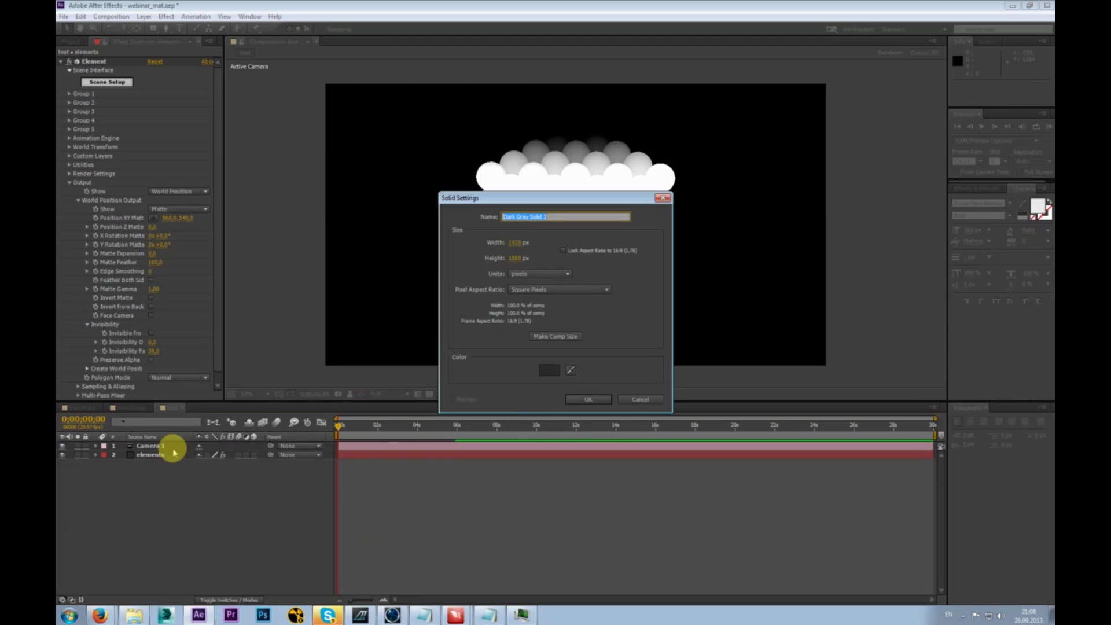
{"action": "left_click", "coordinate": [548, 370]}
{"action": "left_click", "coordinate": [528, 269]}
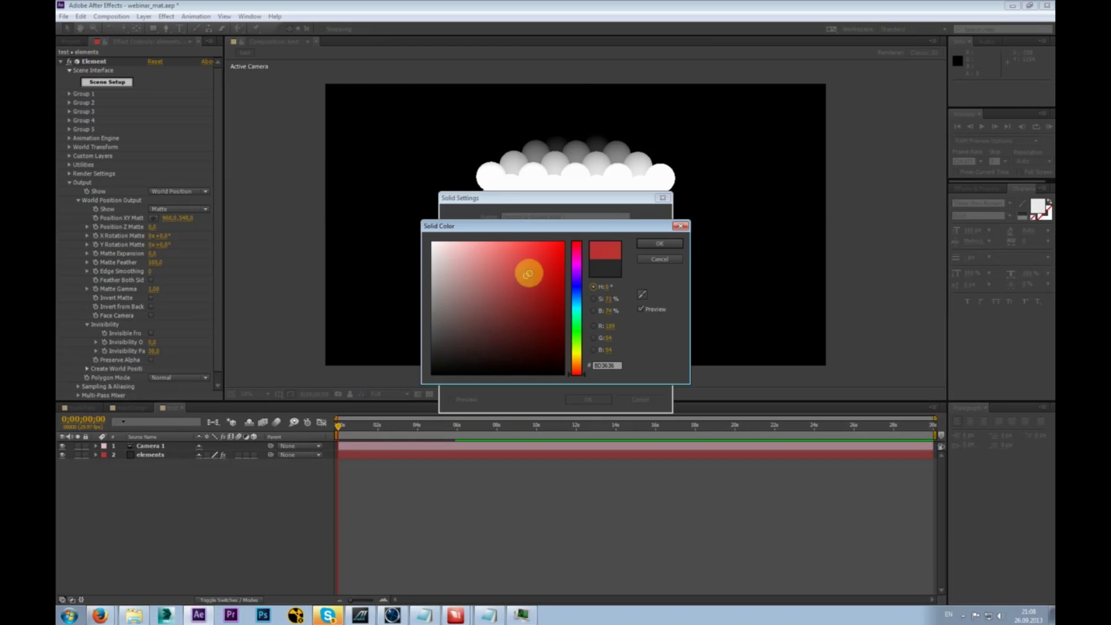
{"action": "left_click", "coordinate": [661, 248]}
{"action": "left_click", "coordinate": [588, 399]}
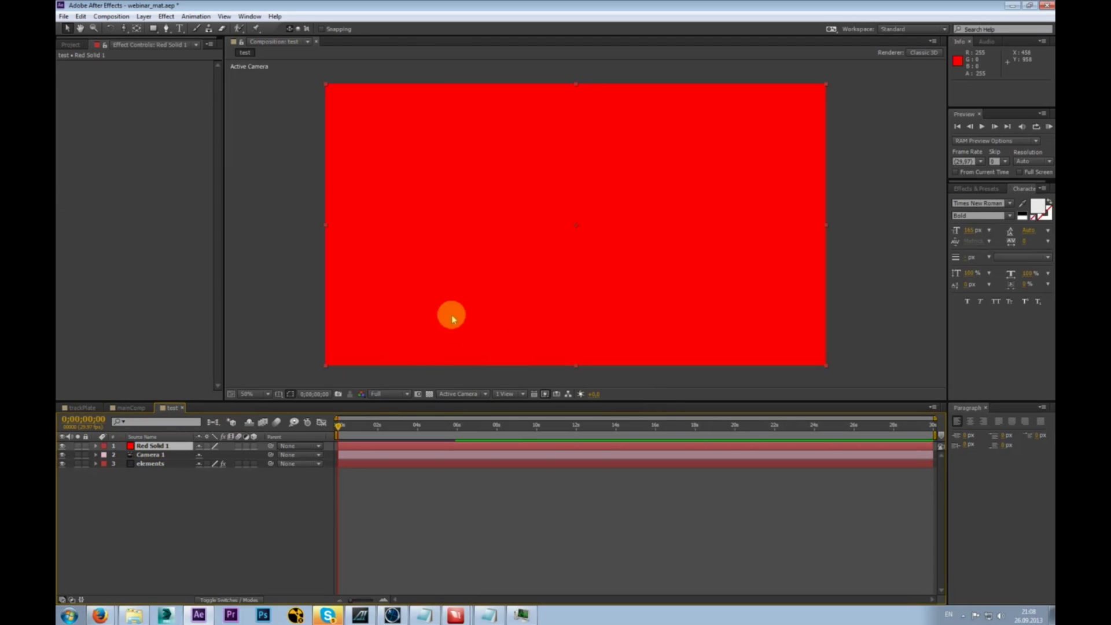
- Scale the red solid to 54% and move it slightly upward over the sphere grid
{"action": "key", "text": "s"}
{"action": "left_click_drag", "start_coordinate": [209, 460], "coordinate": [185, 455]}
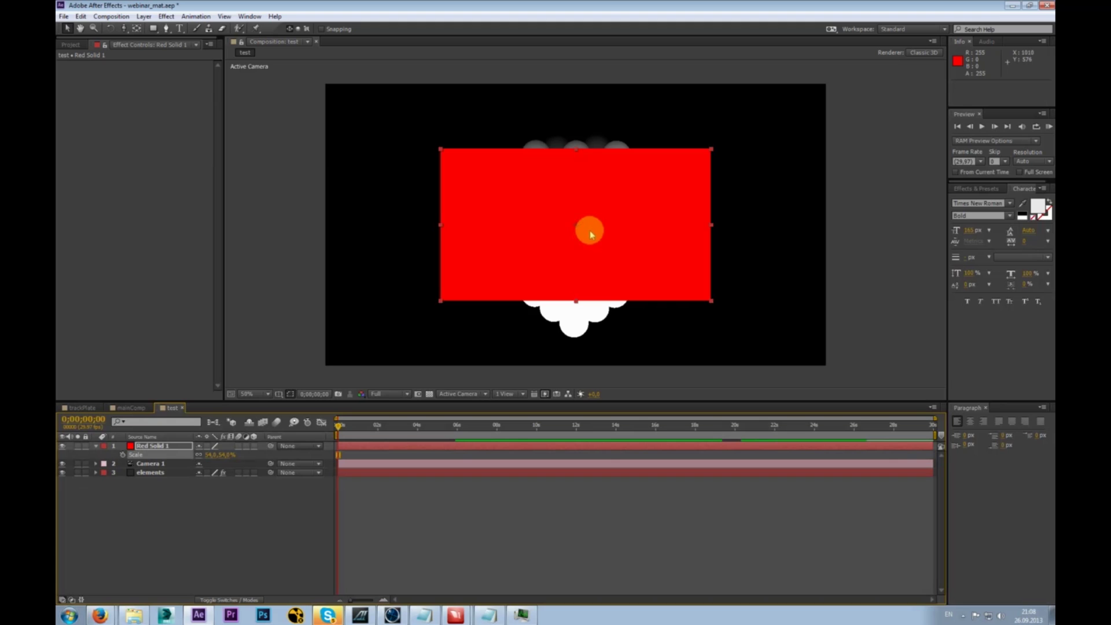
{"action": "left_click_drag", "start_coordinate": [588, 236], "coordinate": [590, 225]}
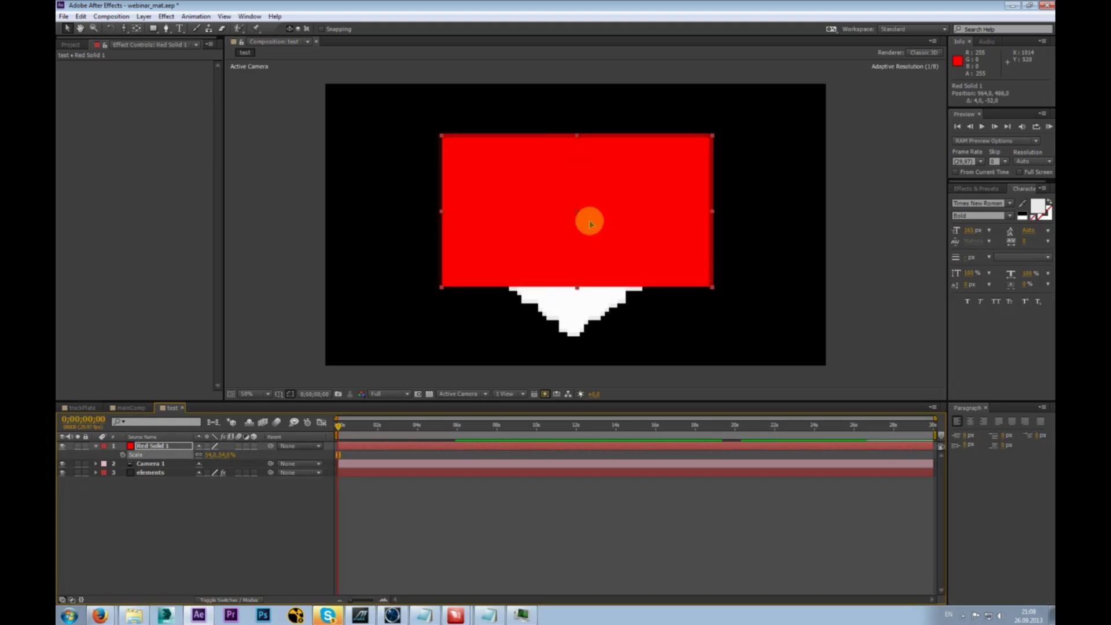
- Duplicate the elements layer, place the copy above the red solid and rename it mask
{"action": "left_click", "coordinate": [163, 472]}
{"action": "key", "text": "ctrl+d"}
{"action": "left_click_drag", "start_coordinate": [146, 471], "coordinate": [177, 446]}
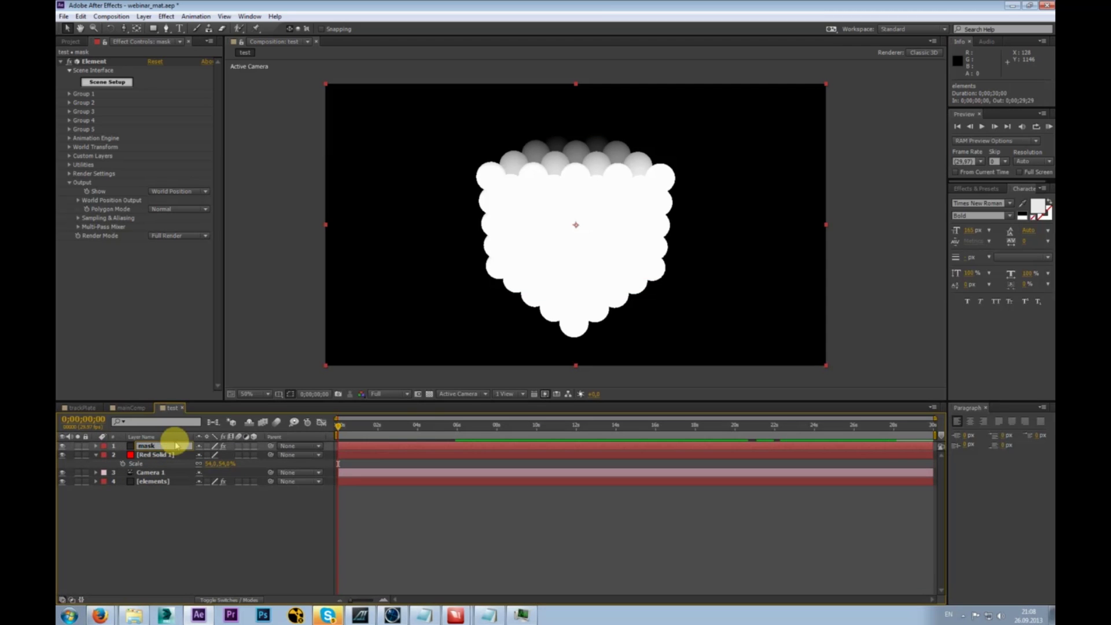
{"action": "key", "text": "Return"}
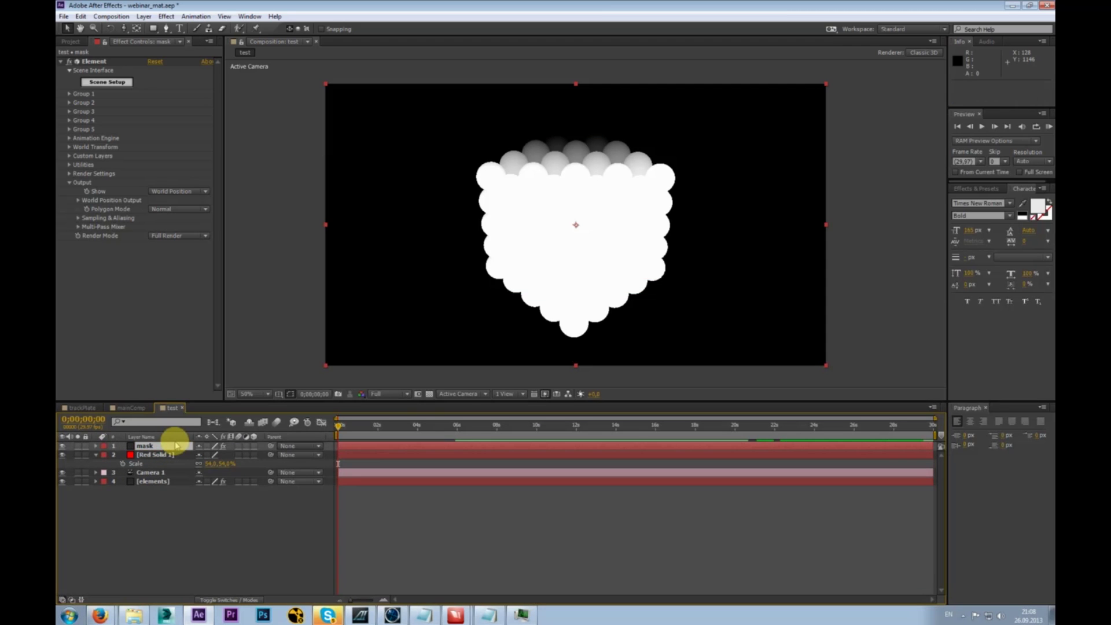
- Show the World Position pass on the mask layer and adjust its World Position matte position in XY and Z
{"action": "left_click", "coordinate": [174, 193]}
{"action": "left_click", "coordinate": [190, 202]}
{"action": "left_click", "coordinate": [198, 192]}
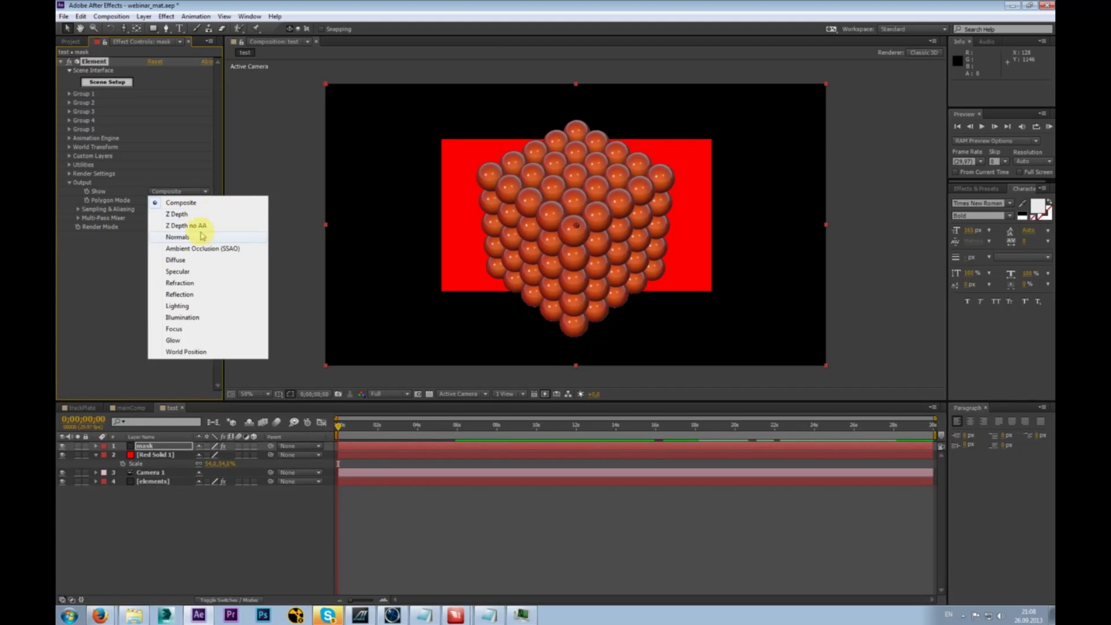
{"action": "left_click", "coordinate": [202, 351]}
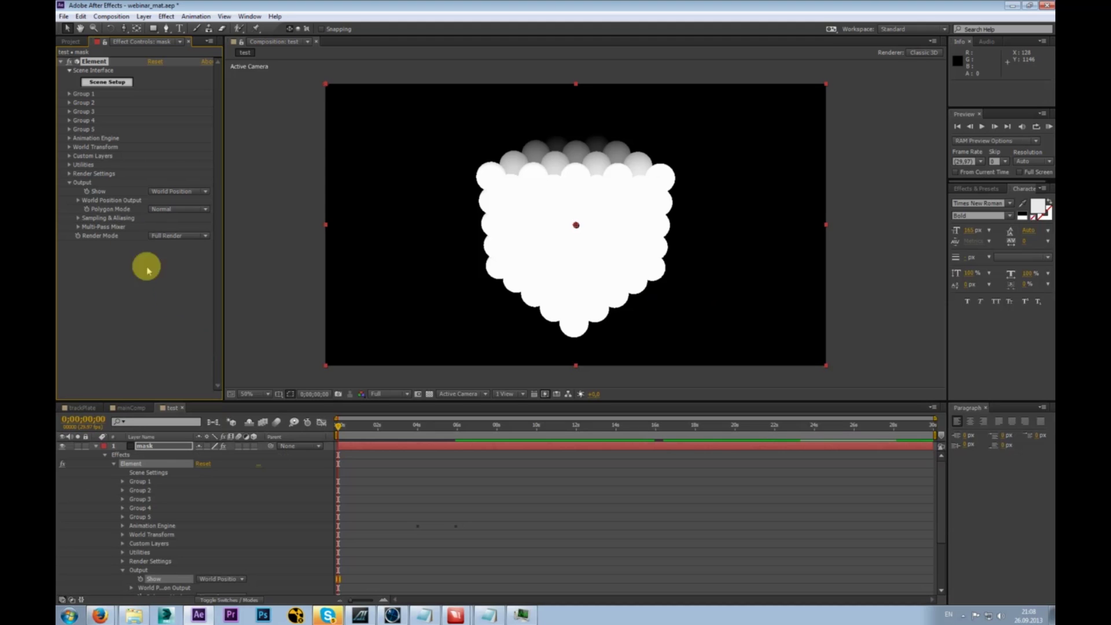
{"action": "left_click", "coordinate": [78, 199]}
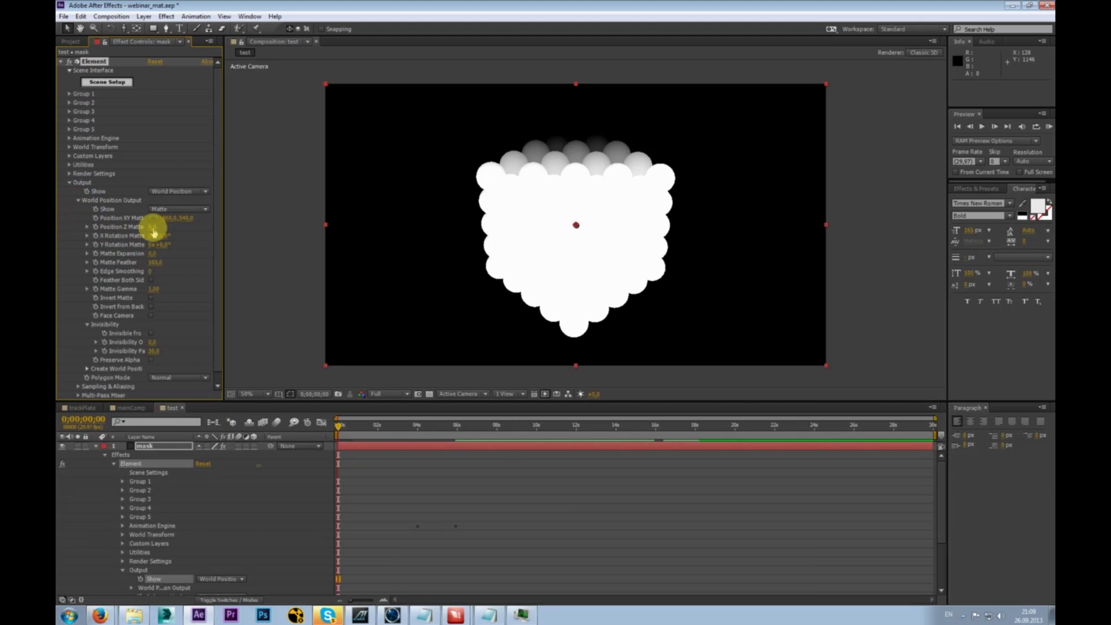
{"action": "mouse_move", "coordinate": [169, 218]}
{"action": "left_mouse_down"}
{"action": "mouse_move", "coordinate": [185, 223]}
{"action": "mouse_move", "coordinate": [149, 231]}
{"action": "mouse_move", "coordinate": [161, 235]}
{"action": "left_mouse_up"}
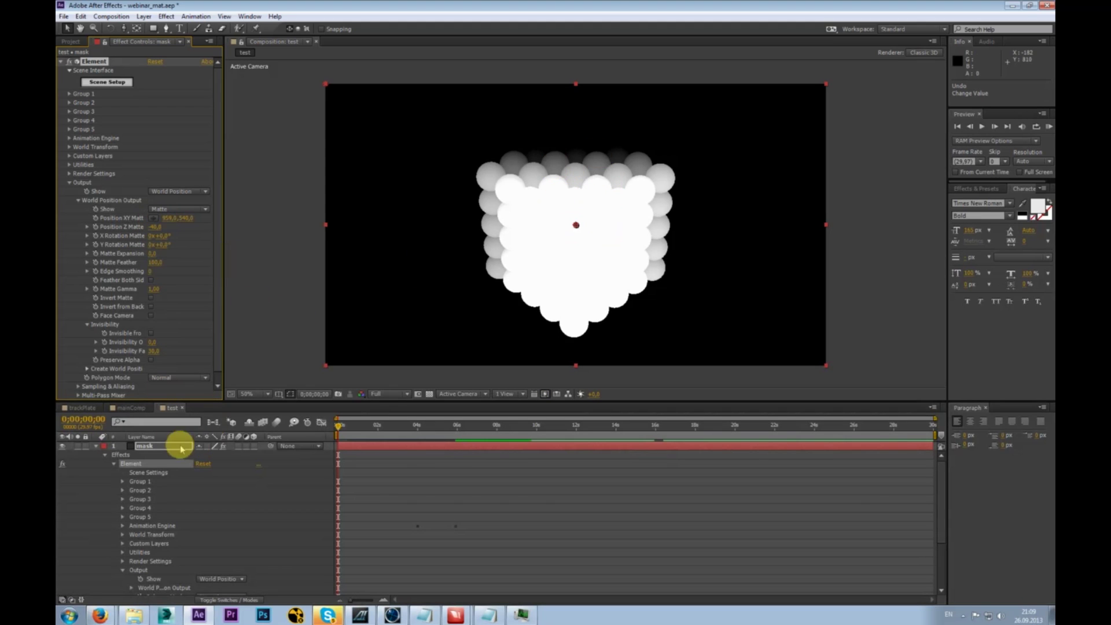
- Collapse the mask layer and set the red solid's track matte to Luma Inverted using the mask layer
{"action": "left_click", "coordinate": [95, 451]}
{"action": "left_click", "coordinate": [145, 454]}
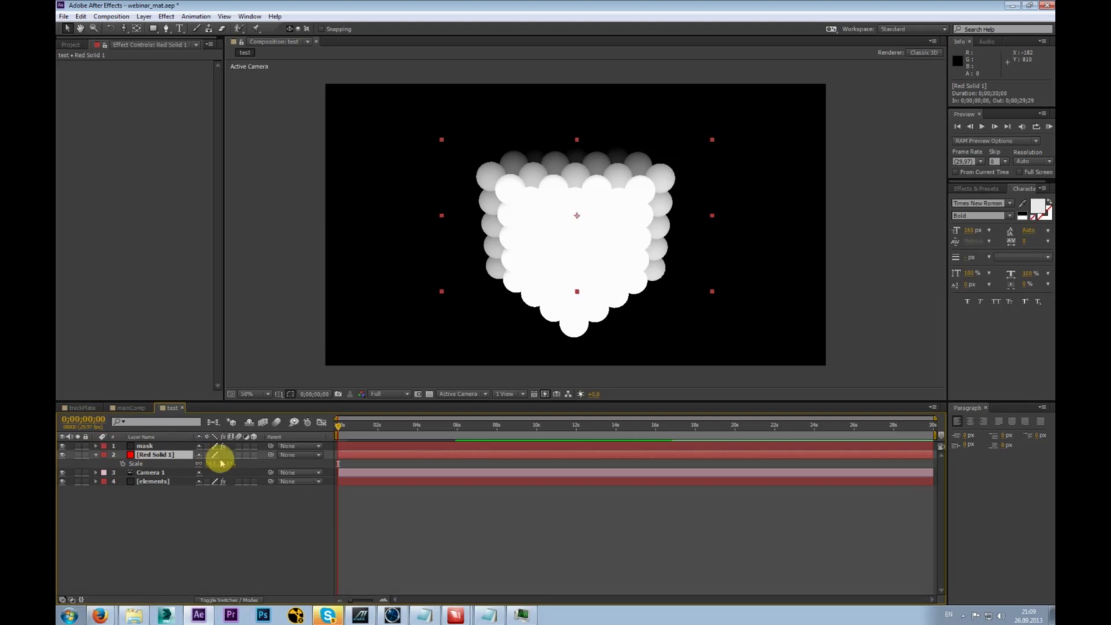
{"action": "key", "text": "F4"}
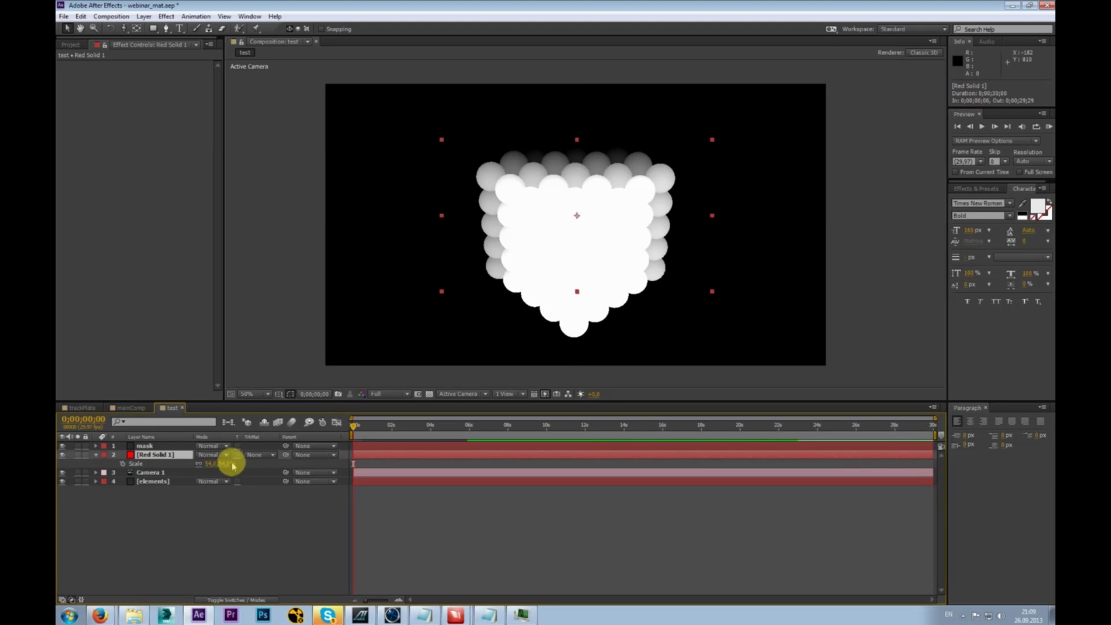
{"action": "left_click", "coordinate": [265, 454]}
{"action": "left_click", "coordinate": [295, 516]}
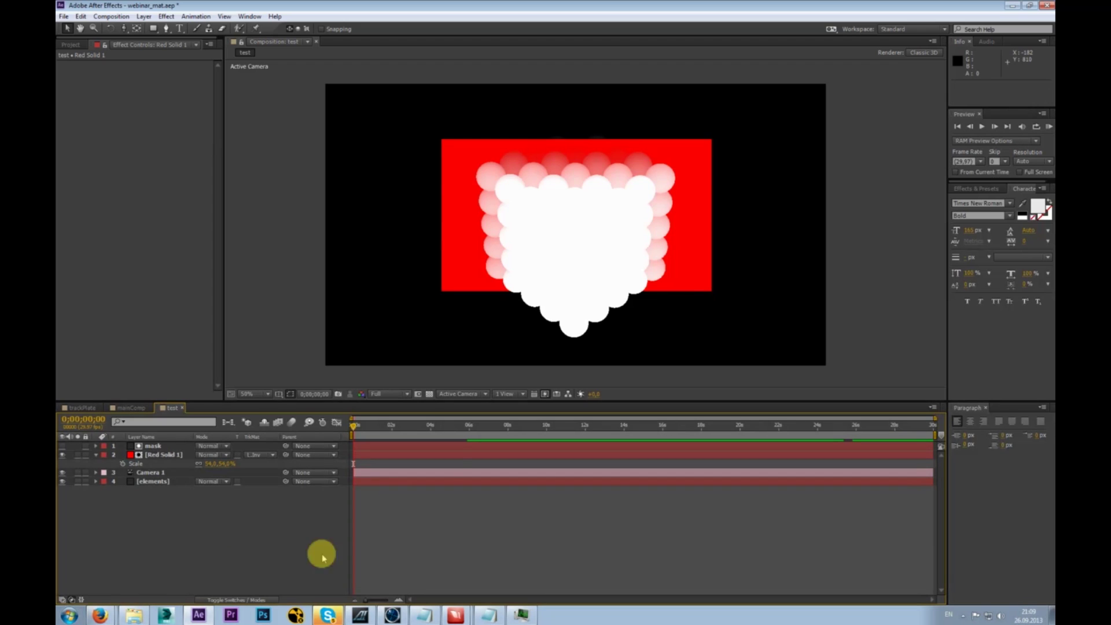
- Switch the elements layer's output pass from World Position to Composite
{"action": "left_click", "coordinate": [152, 480]}
{"action": "left_click_drag", "start_coordinate": [217, 255], "coordinate": [211, 328]}
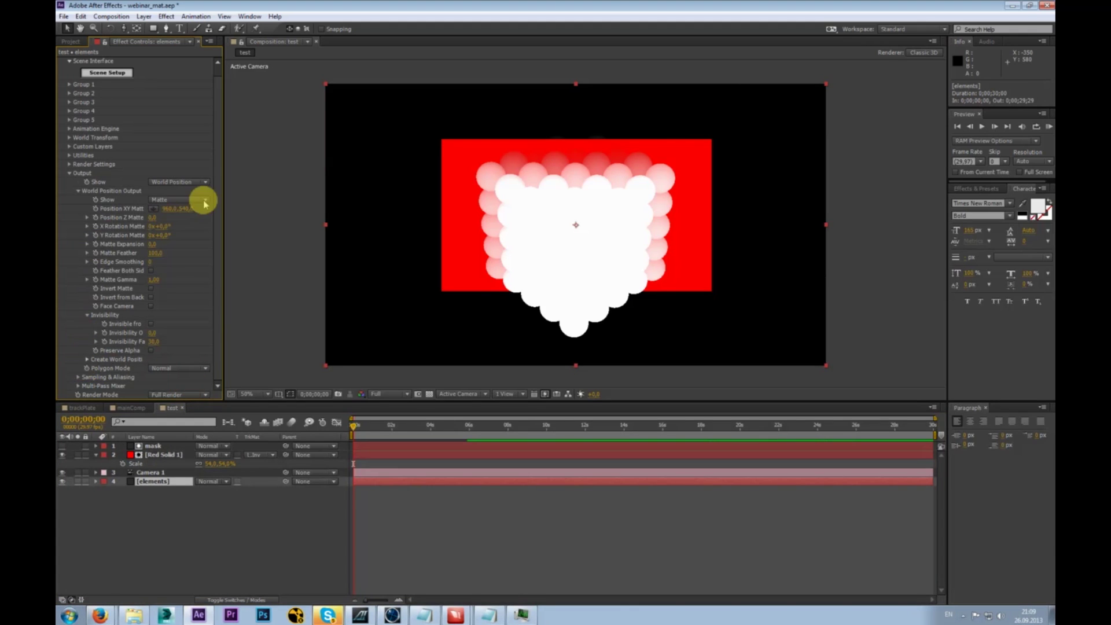
{"action": "left_click", "coordinate": [191, 181]}
{"action": "left_click", "coordinate": [184, 174]}
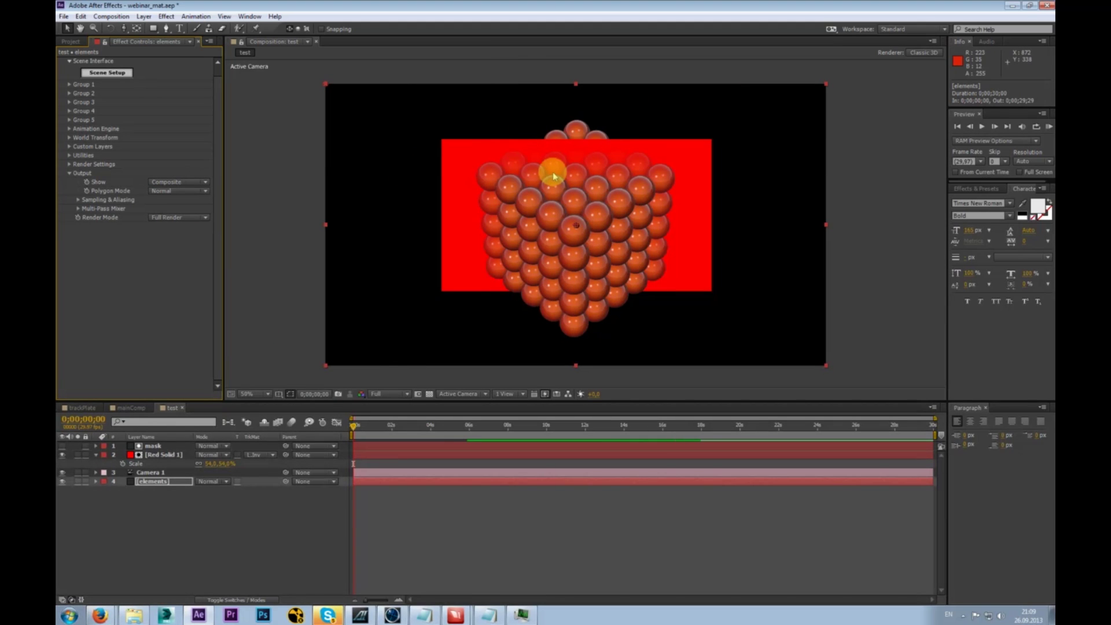
- Try moving the elements layer slightly within the composition, then undo the changes
{"action": "left_click", "coordinate": [155, 446]}
{"action": "left_click", "coordinate": [153, 481]}
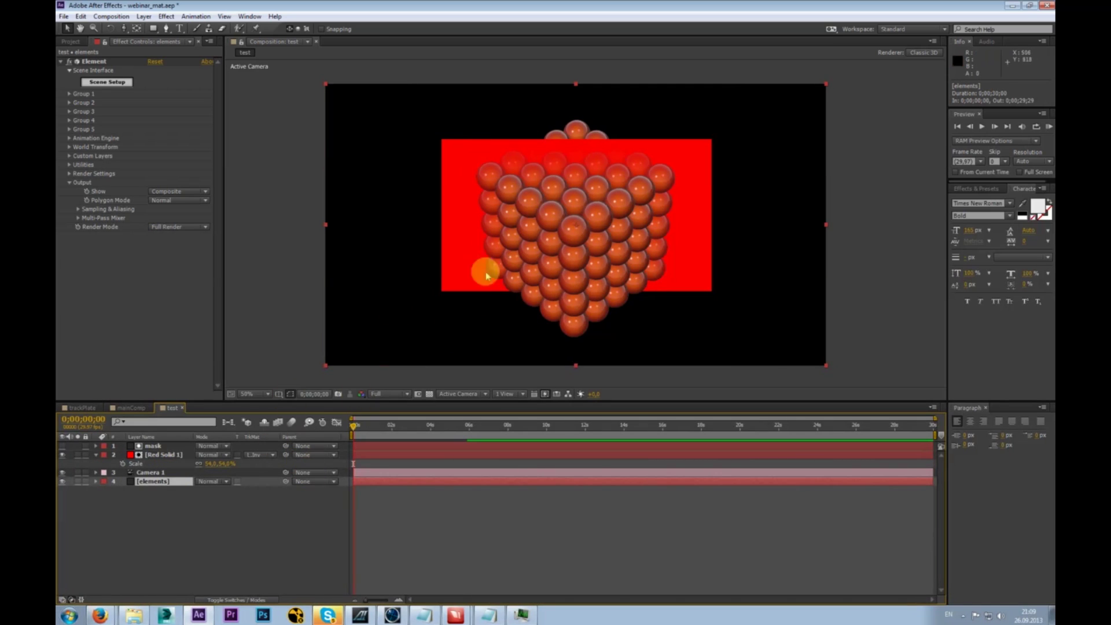
{"action": "mouse_move", "coordinate": [563, 212]}
{"action": "left_mouse_down"}
{"action": "mouse_move", "coordinate": [565, 231]}
{"action": "mouse_move", "coordinate": [567, 209]}
{"action": "mouse_move", "coordinate": [600, 199]}
{"action": "mouse_move", "coordinate": [587, 237]}
{"action": "mouse_move", "coordinate": [565, 193]}
{"action": "mouse_move", "coordinate": [570, 202]}
{"action": "left_mouse_up"}
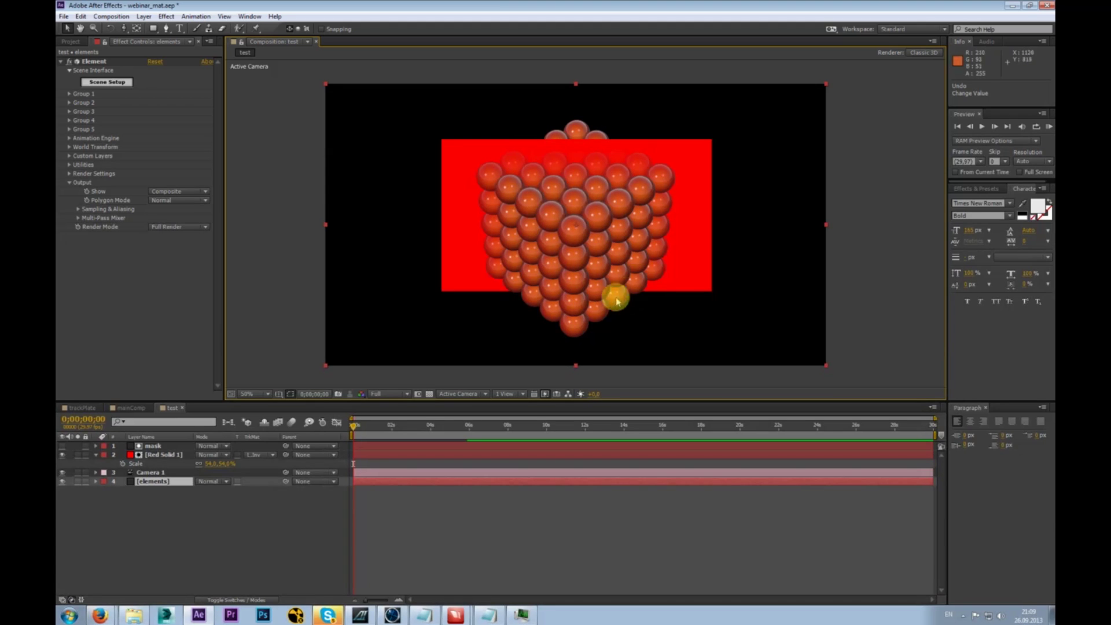
{"action": "left_click_drag", "start_coordinate": [540, 181], "coordinate": [539, 181]}
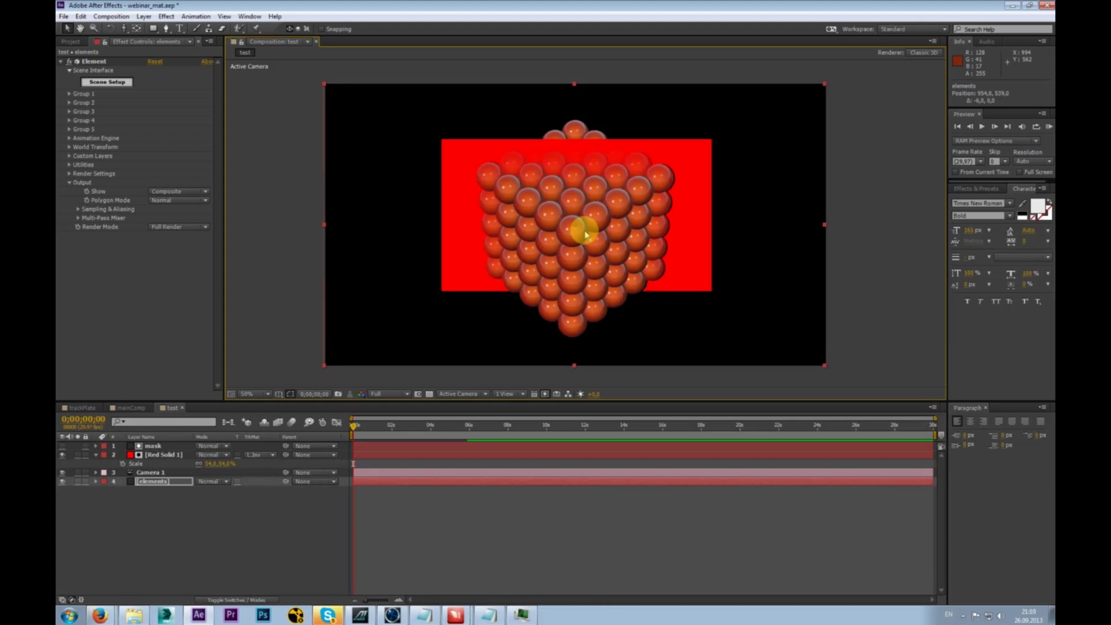
{"action": "key", "text": "ctrl+z"}
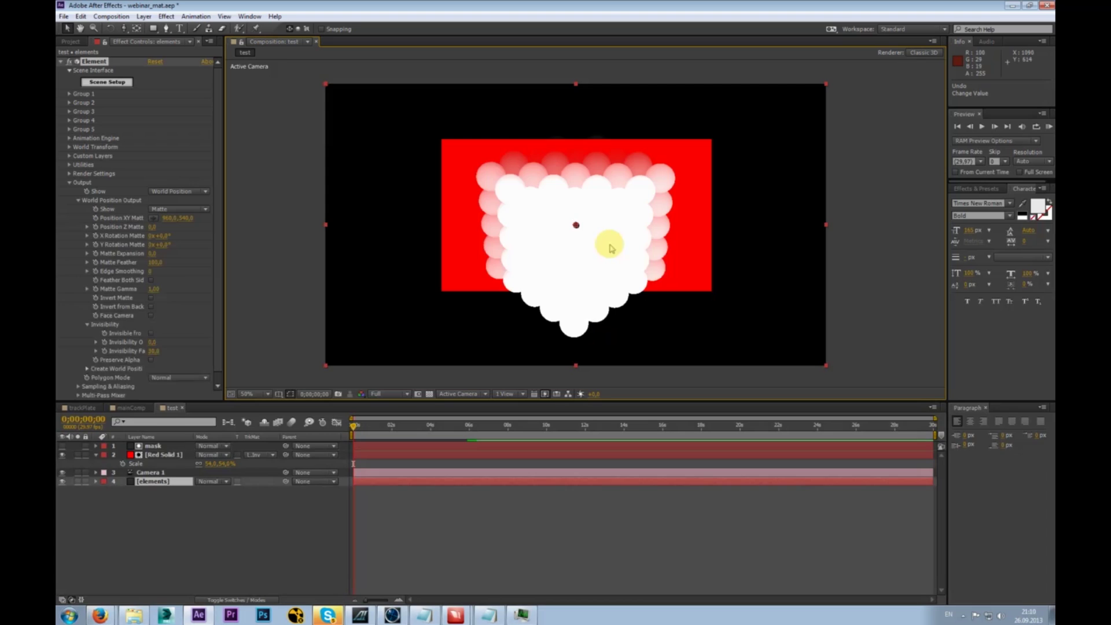
- Restore the elements layer's output pass to Composite, then collapse its timeline properties and deselect it
{"action": "scroll", "coordinate": [177, 503], "scroll_direction": "up", "scroll_amount": 15}
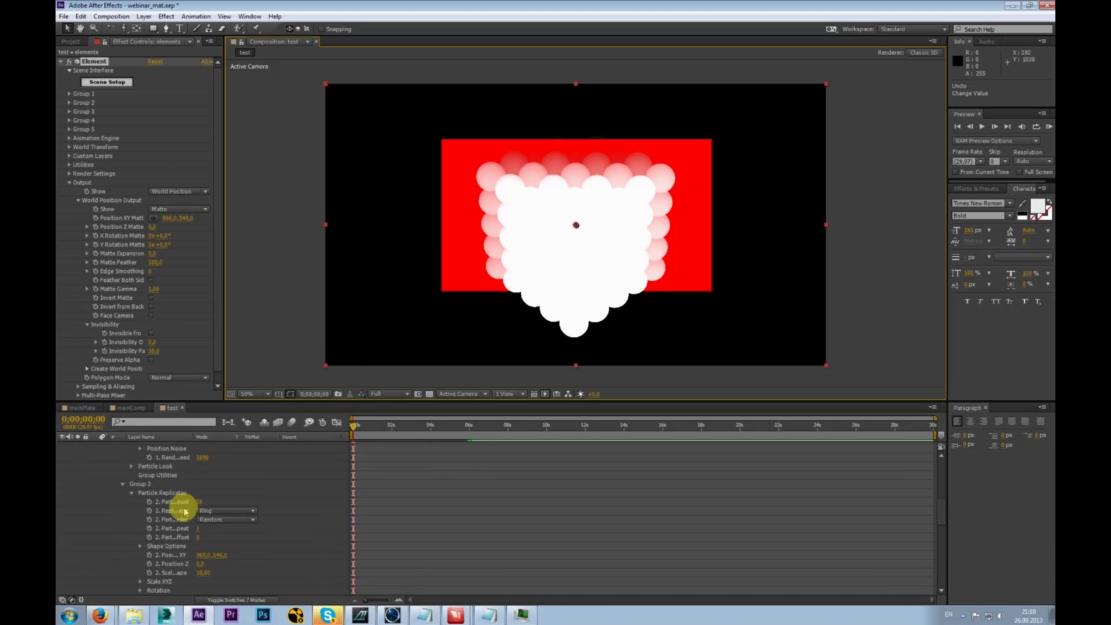
{"action": "left_click", "coordinate": [151, 480]}
{"action": "left_click", "coordinate": [181, 182]}
{"action": "left_click", "coordinate": [184, 189]}
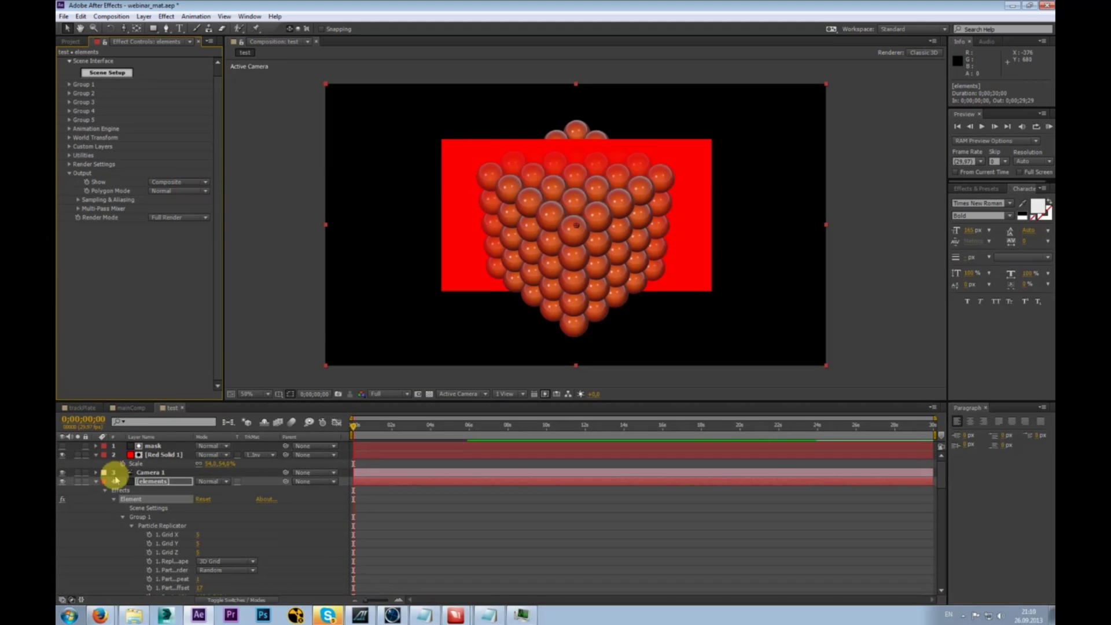
{"action": "left_click", "coordinate": [96, 481]}
{"action": "left_click", "coordinate": [212, 530]}
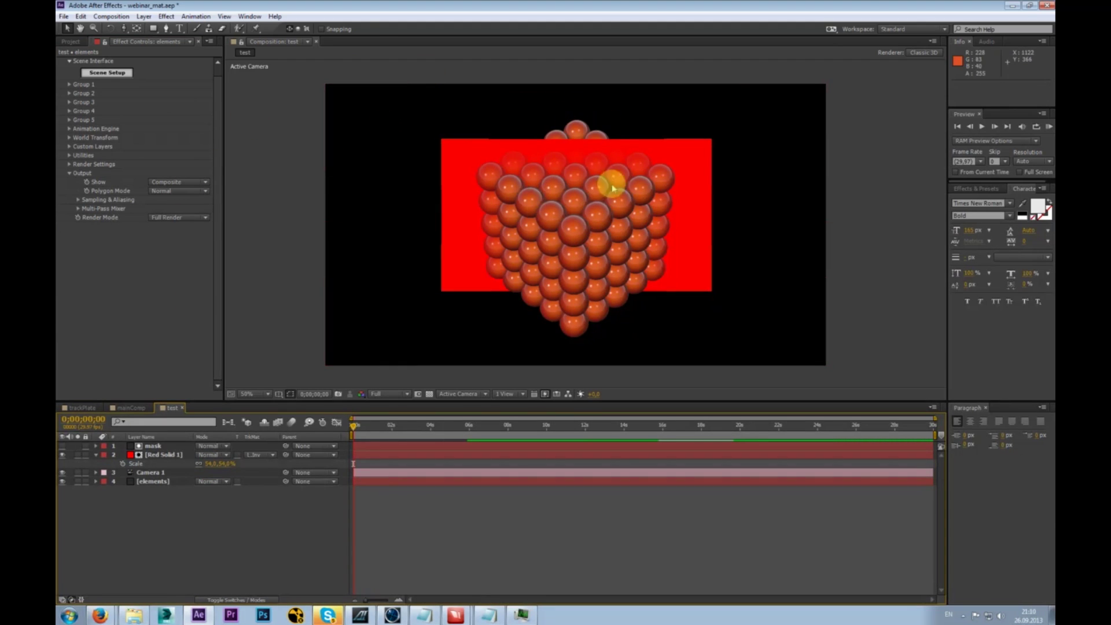
- Collapse the red solid's properties and open Element's Scene Setup for the elements layer
{"action": "left_click_drag", "start_coordinate": [220, 151], "coordinate": [210, 92]}
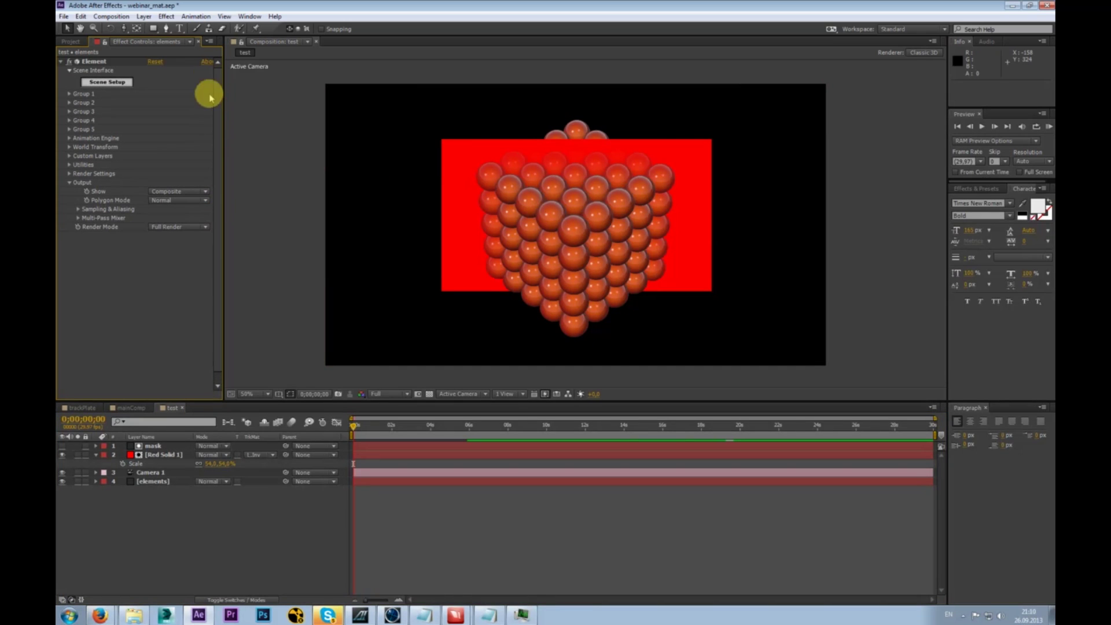
{"action": "left_click", "coordinate": [96, 455]}
{"action": "left_click", "coordinate": [162, 455]}
{"action": "left_click", "coordinate": [155, 472]}
{"action": "left_click", "coordinate": [110, 82]}
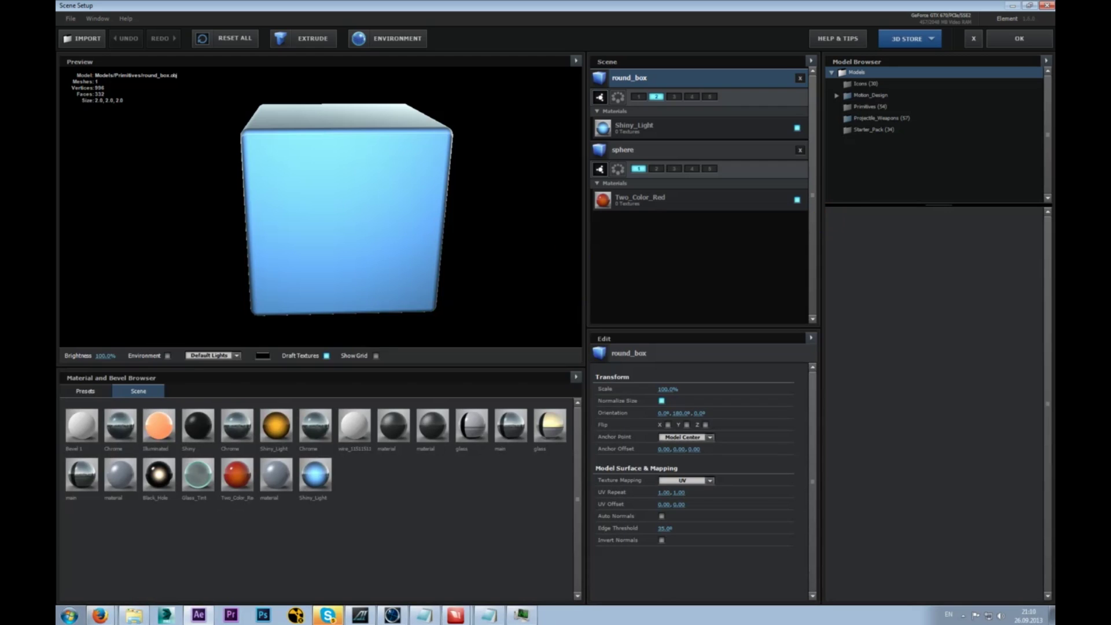
- Accept and close Scene Setup, then check Element's Group 1 replicator settings and collapse the group
{"action": "left_click", "coordinate": [1013, 38]}
{"action": "left_click", "coordinate": [69, 93]}
{"action": "left_click", "coordinate": [70, 93]}
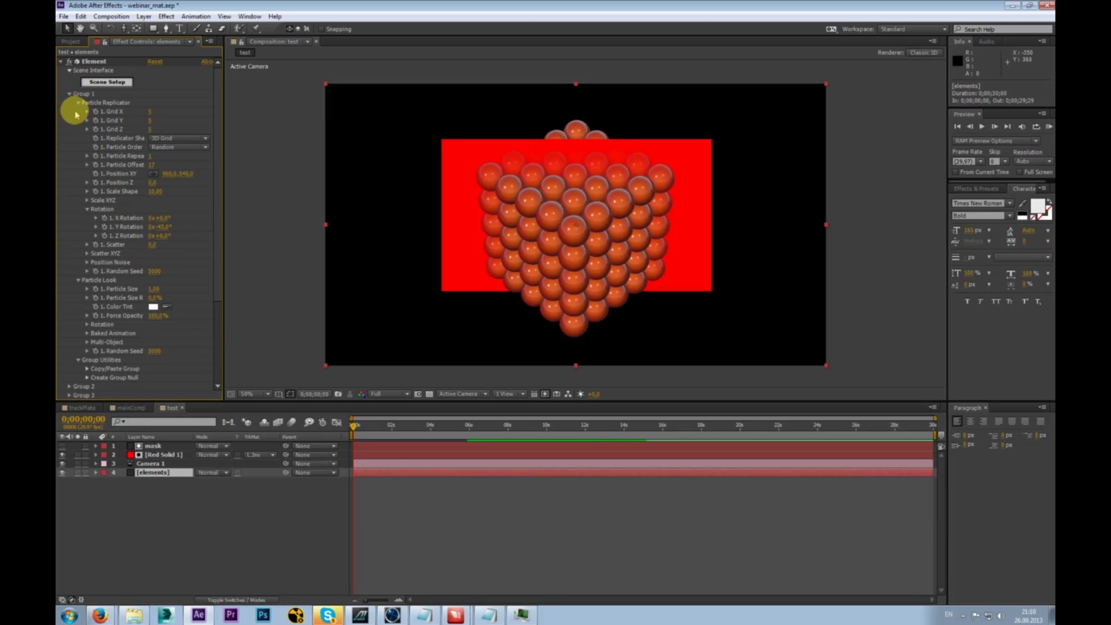
{"action": "left_click", "coordinate": [69, 94]}
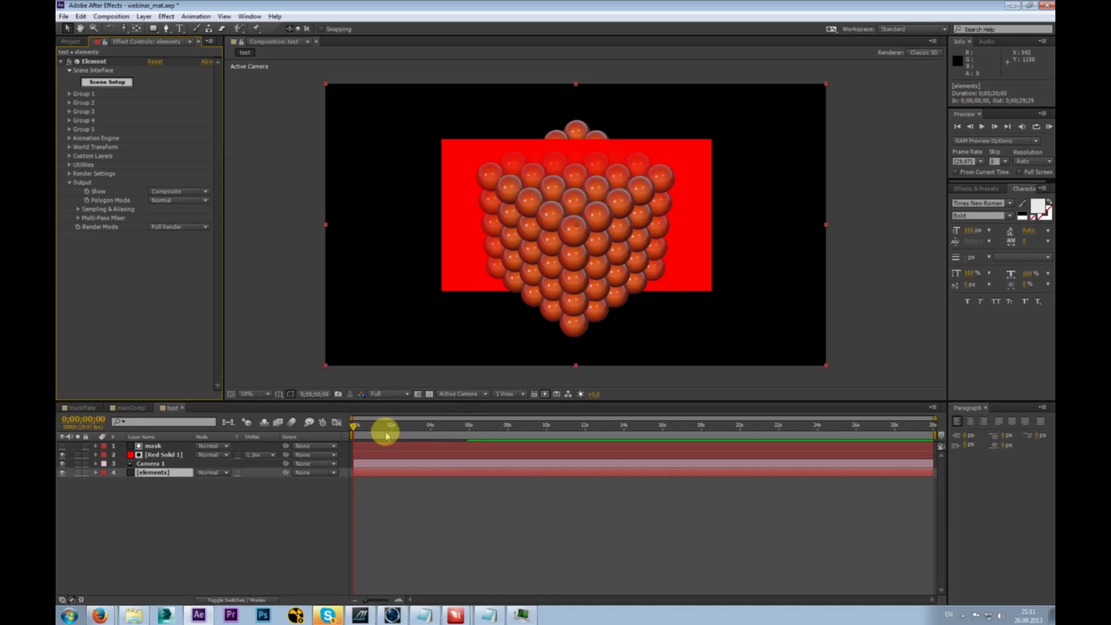
- Scrub through the test composition to review the sphere-to-box transition around the red solid, then view Element's Generate 3D Position utilities
{"action": "left_click_drag", "start_coordinate": [392, 427], "coordinate": [447, 426]}
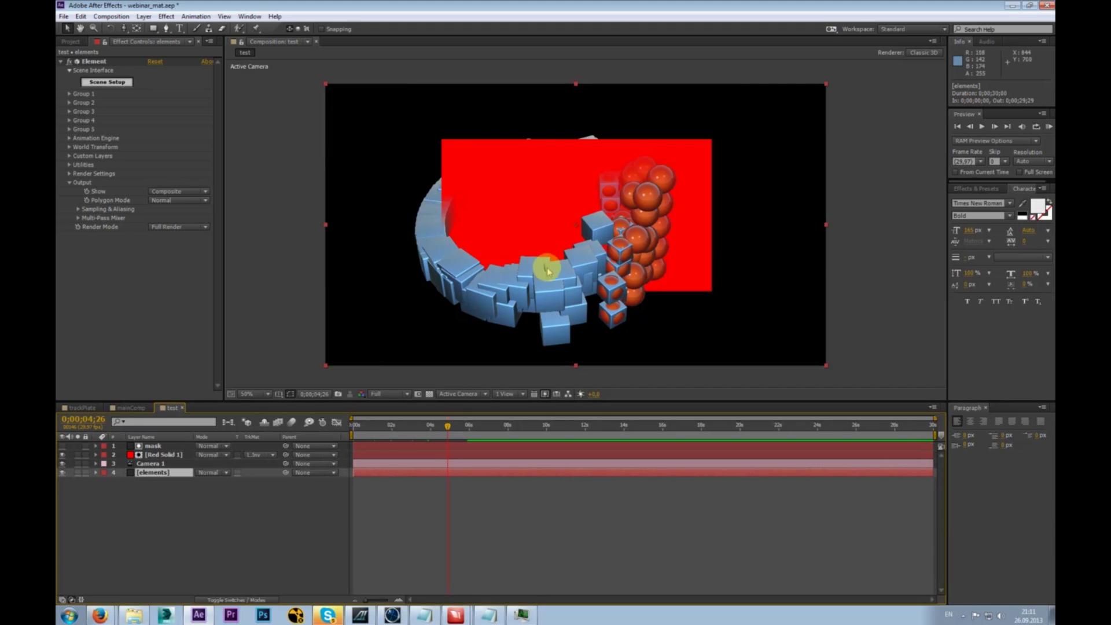
{"action": "left_click_drag", "start_coordinate": [446, 426], "coordinate": [584, 424]}
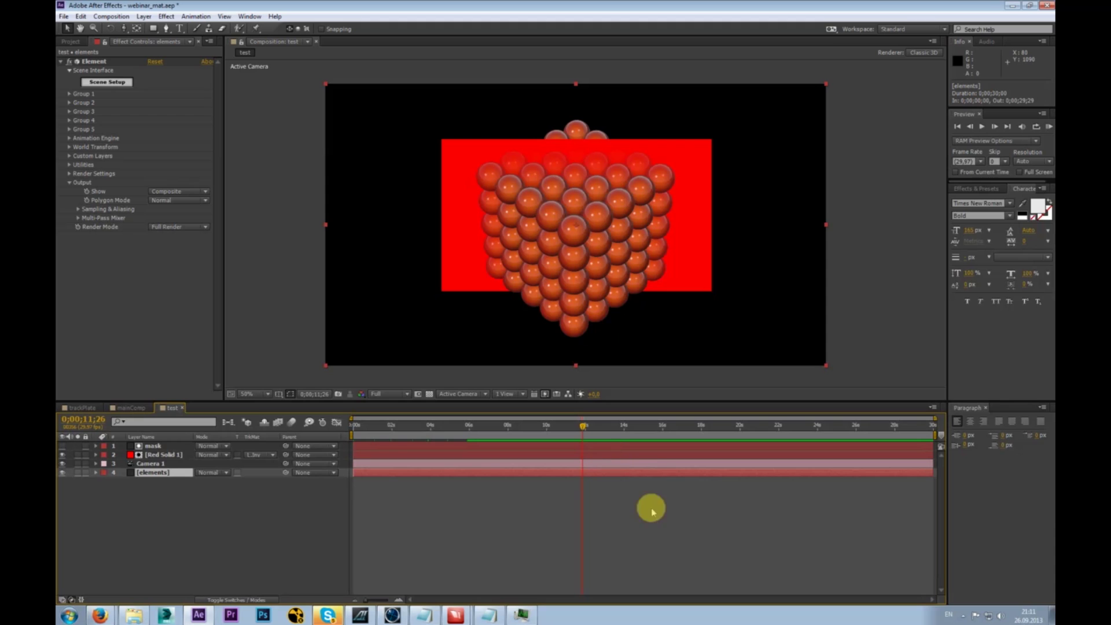
{"action": "left_click", "coordinate": [625, 431]}
{"action": "left_click", "coordinate": [661, 430]}
{"action": "left_click", "coordinate": [430, 429]}
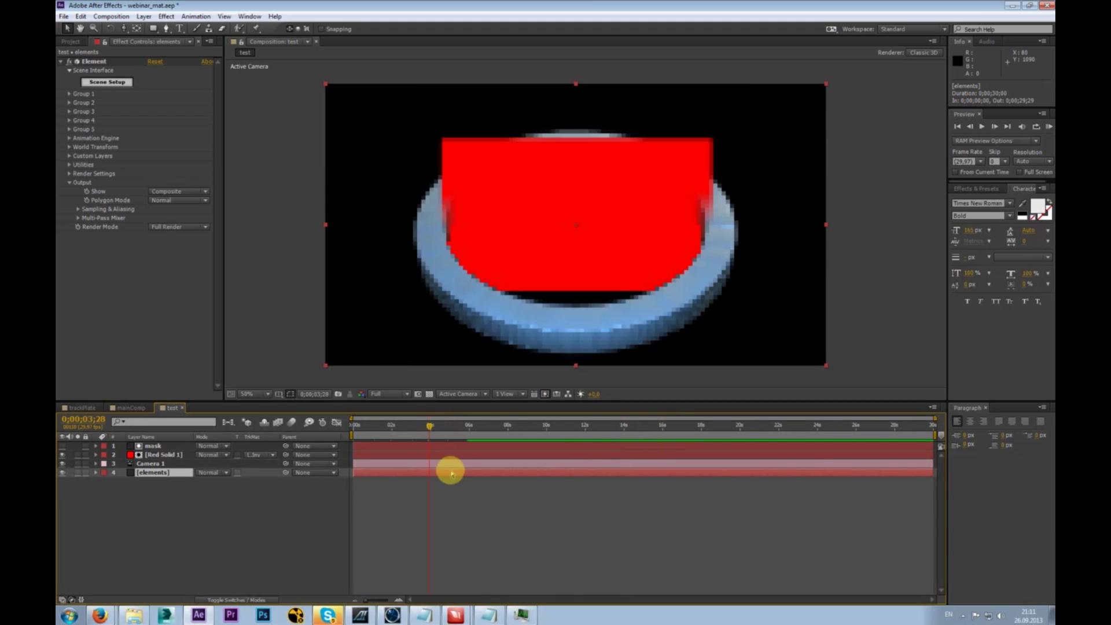
{"action": "left_click", "coordinate": [391, 427]}
{"action": "left_click", "coordinate": [354, 425]}
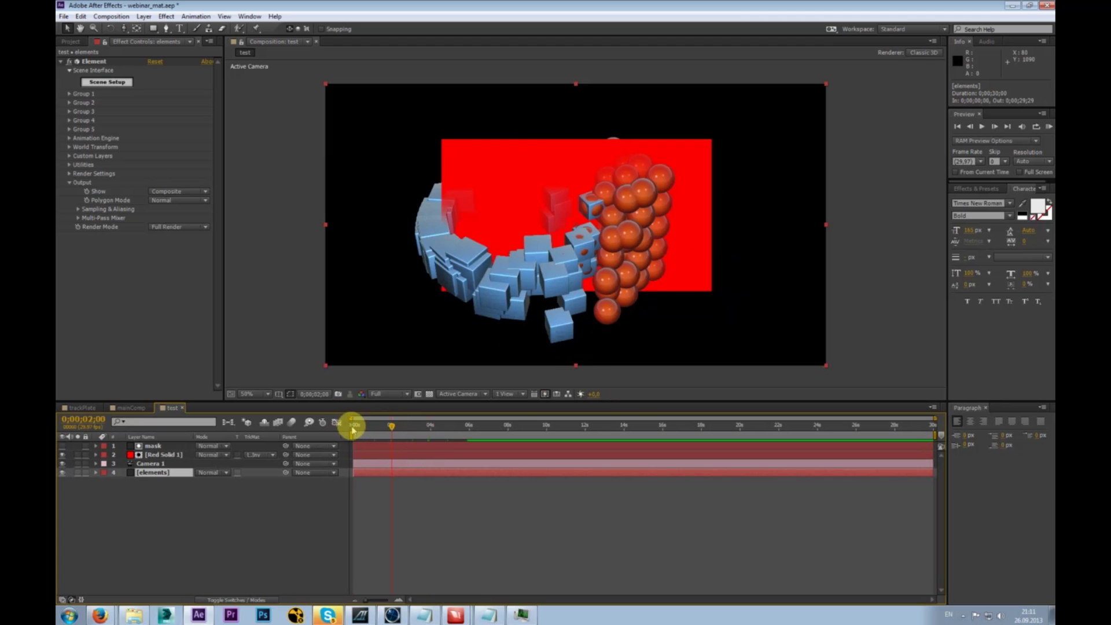
{"action": "left_click", "coordinate": [366, 427]}
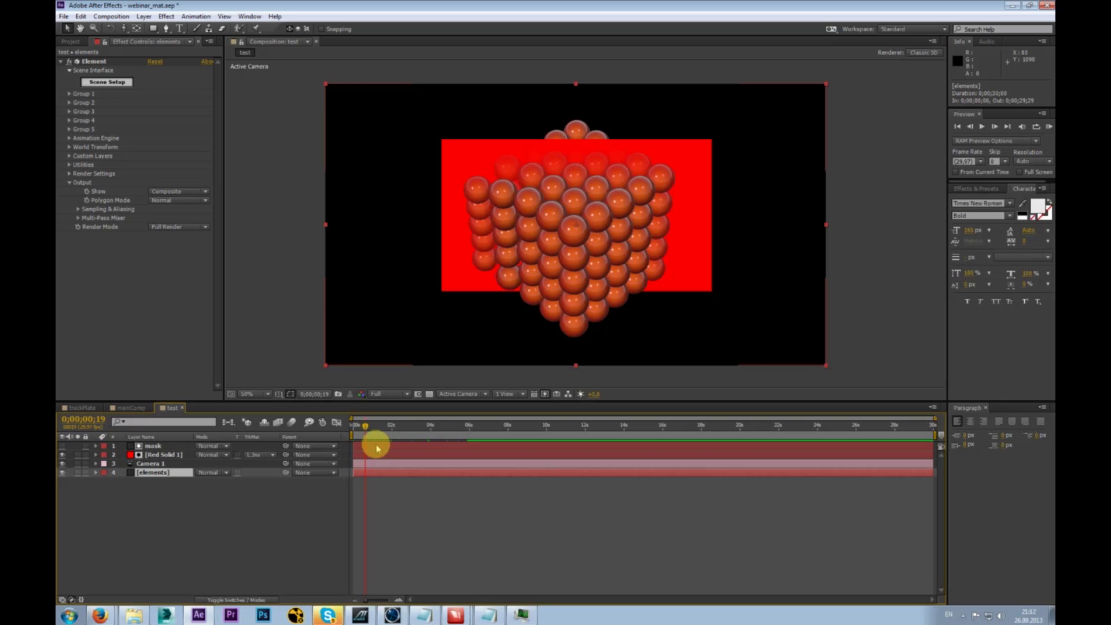
{"action": "left_click", "coordinate": [70, 164]}
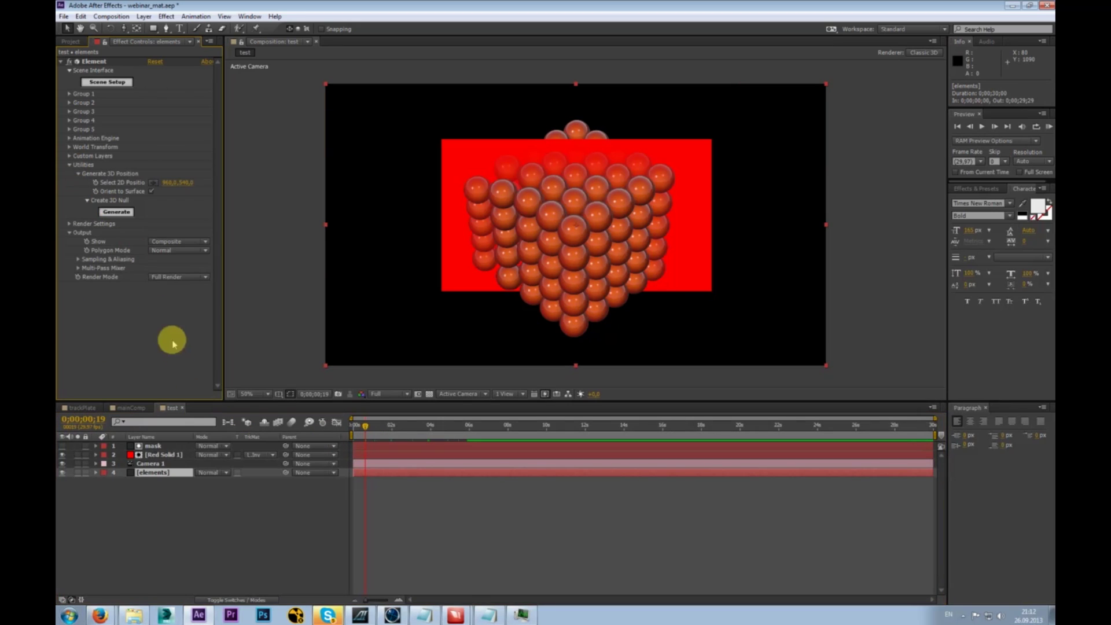
{"action": "left_click", "coordinate": [69, 165]}
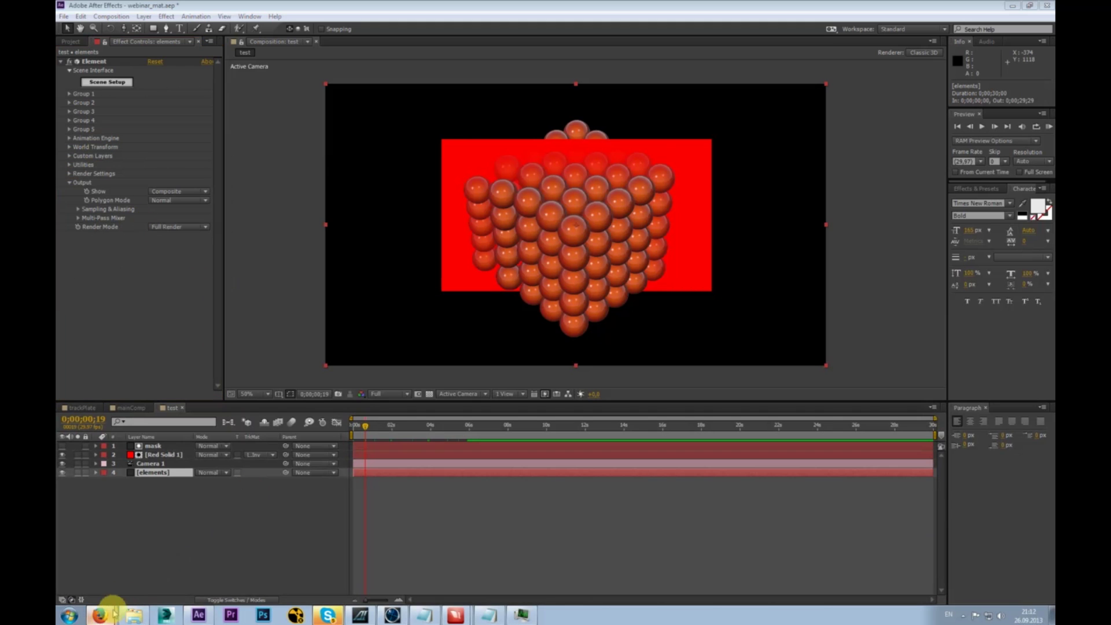
- Switch to Firefox and open the After Effects intensive course page from the upcoming events on cg-school.org
{"action": "left_click", "coordinate": [100, 615]}
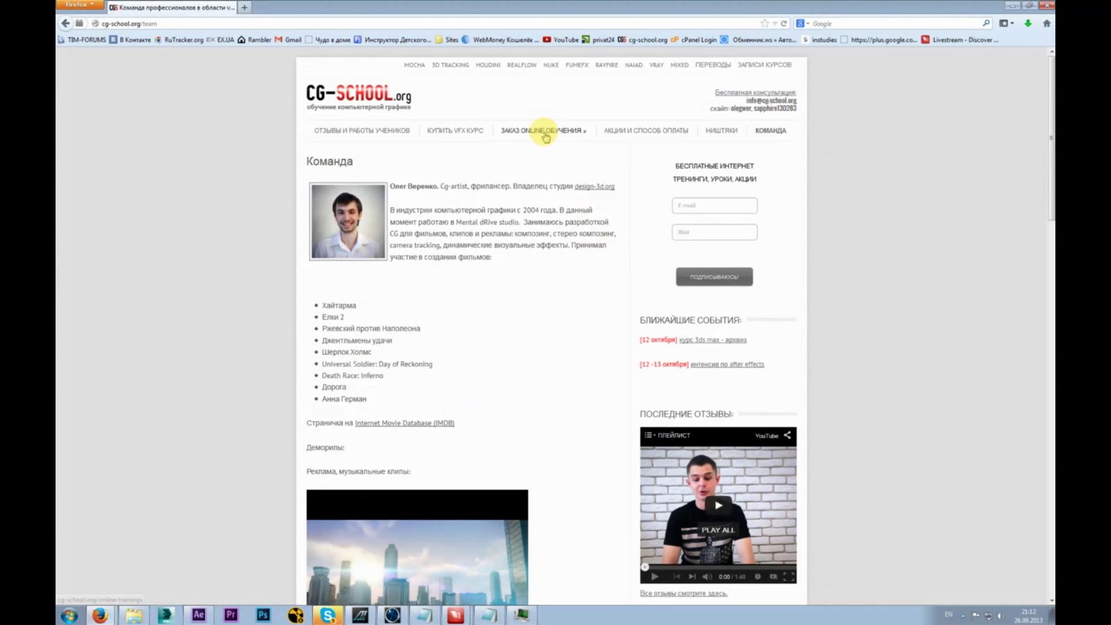
{"action": "mouse_move", "coordinate": [541, 130]}
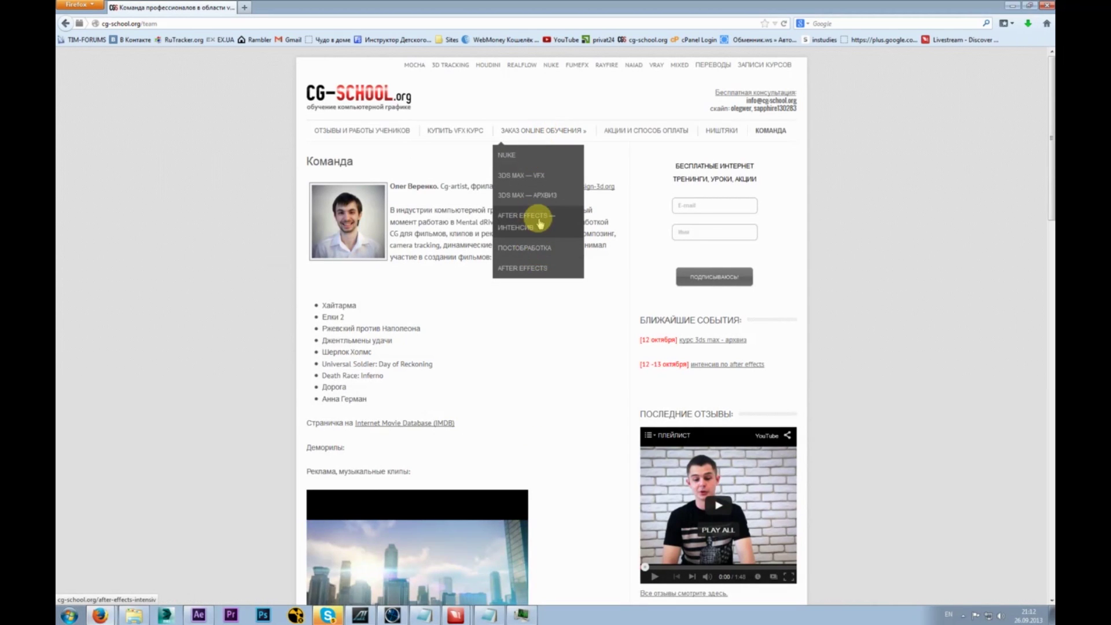
{"action": "left_click", "coordinate": [743, 369]}
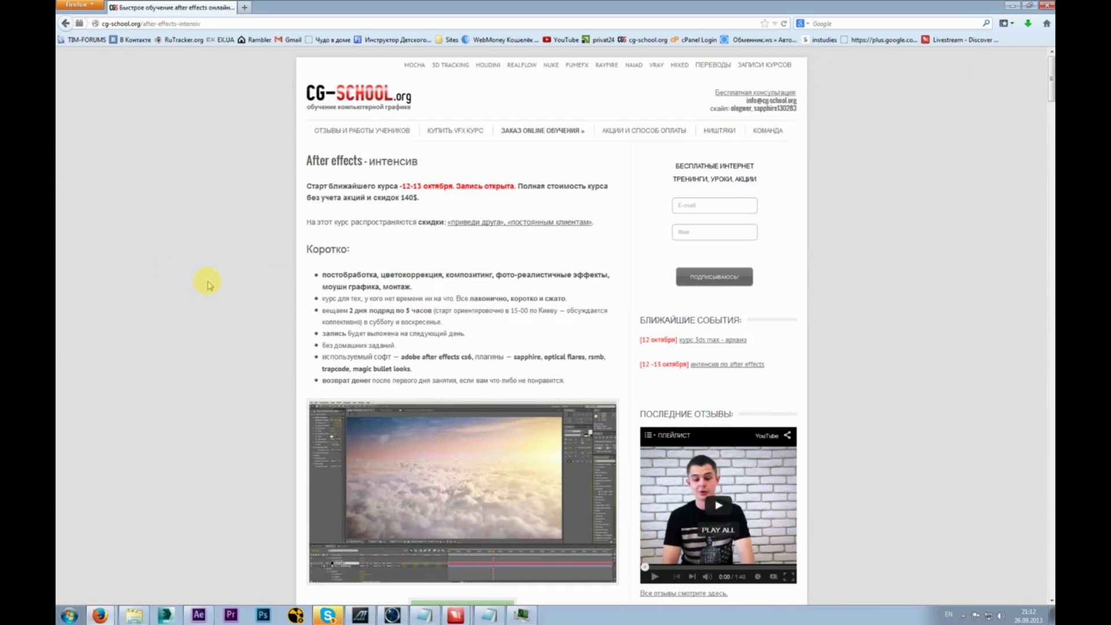
- Look through the After Effects intensive page's course programme, format, FAQ and reviews, return to its start, and bring up the online courses list
{"action": "scroll", "coordinate": [207, 283], "scroll_direction": "down", "scroll_amount": 10}
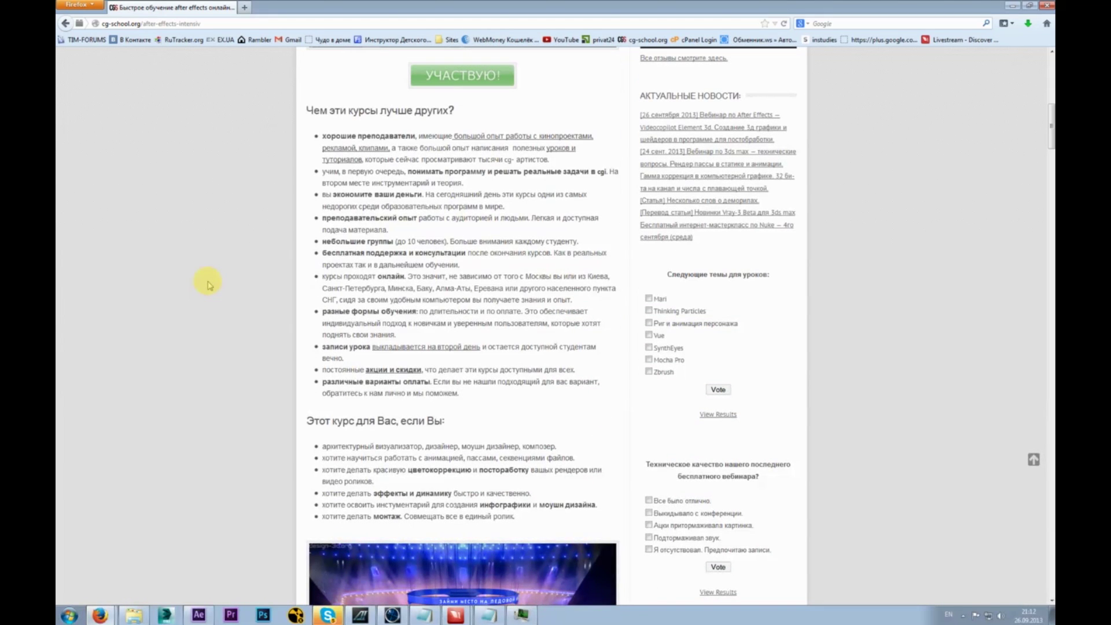
{"action": "scroll", "coordinate": [207, 283], "scroll_direction": "down", "scroll_amount": 13}
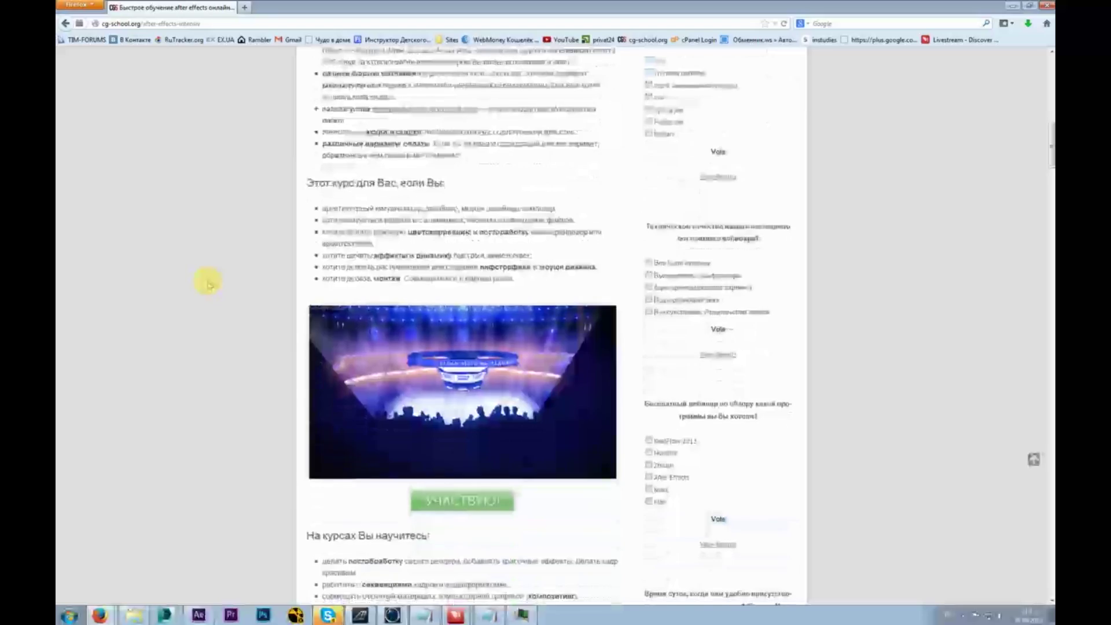
{"action": "scroll", "coordinate": [208, 284], "scroll_direction": "down", "scroll_amount": 20}
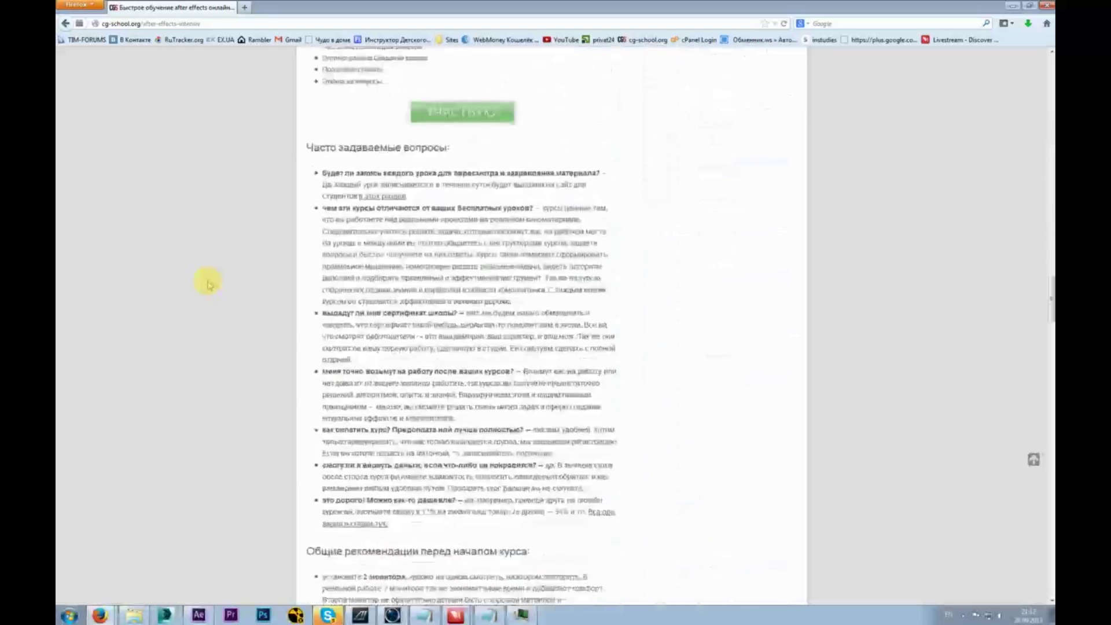
{"action": "scroll", "coordinate": [207, 284], "scroll_direction": "down", "scroll_amount": 10}
{"action": "scroll", "coordinate": [207, 284], "scroll_direction": "up", "scroll_amount": 20}
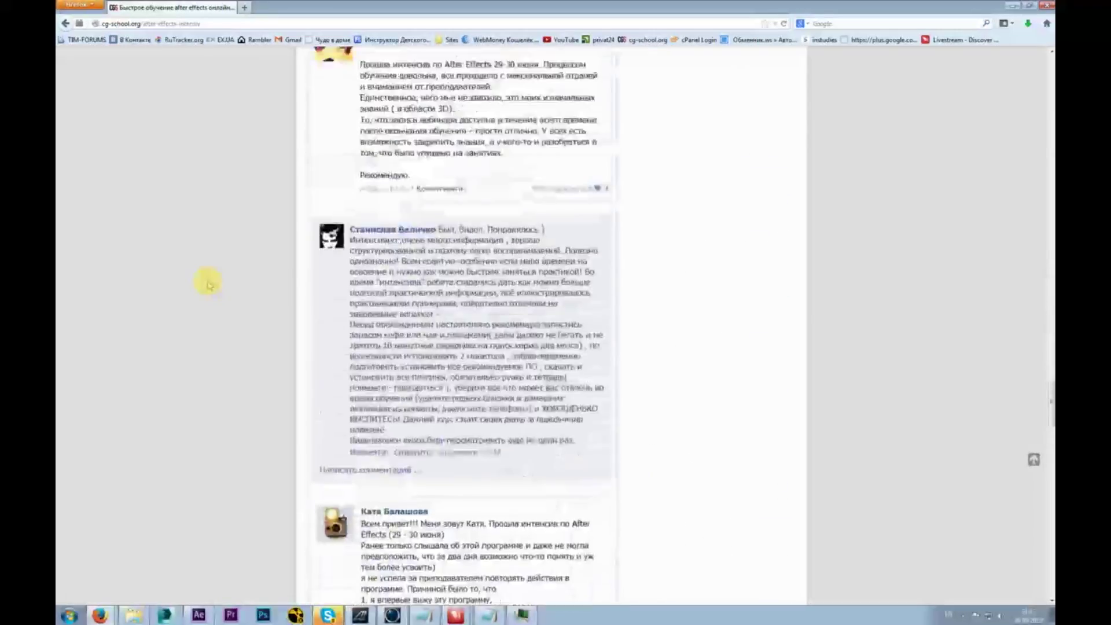
{"action": "scroll", "coordinate": [208, 283], "scroll_direction": "up", "scroll_amount": 5}
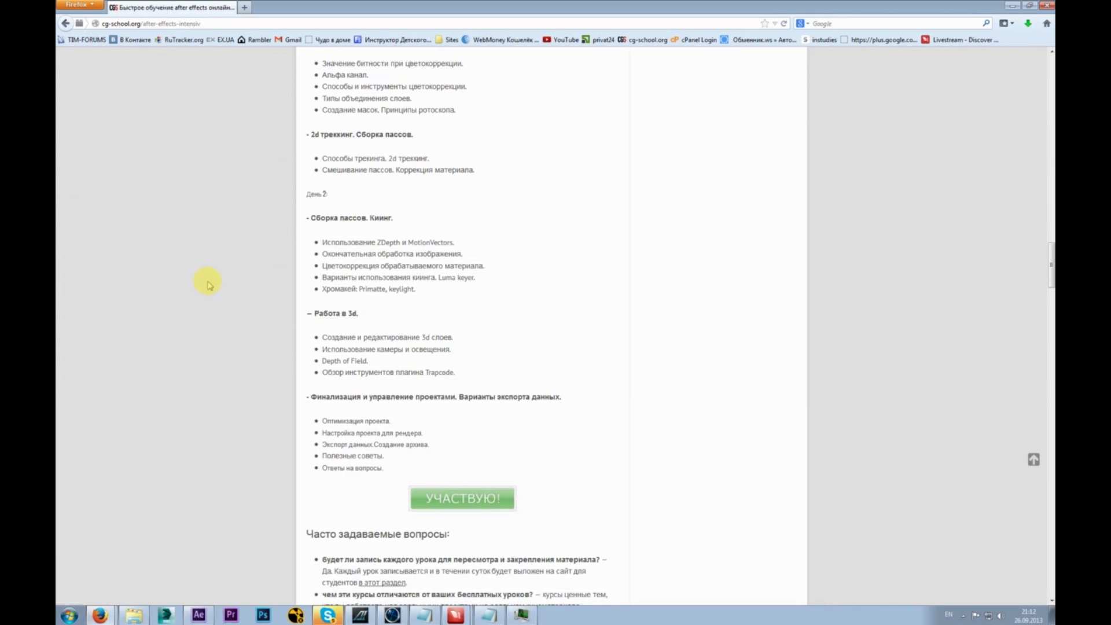
{"action": "scroll", "coordinate": [208, 283], "scroll_direction": "up", "scroll_amount": 2}
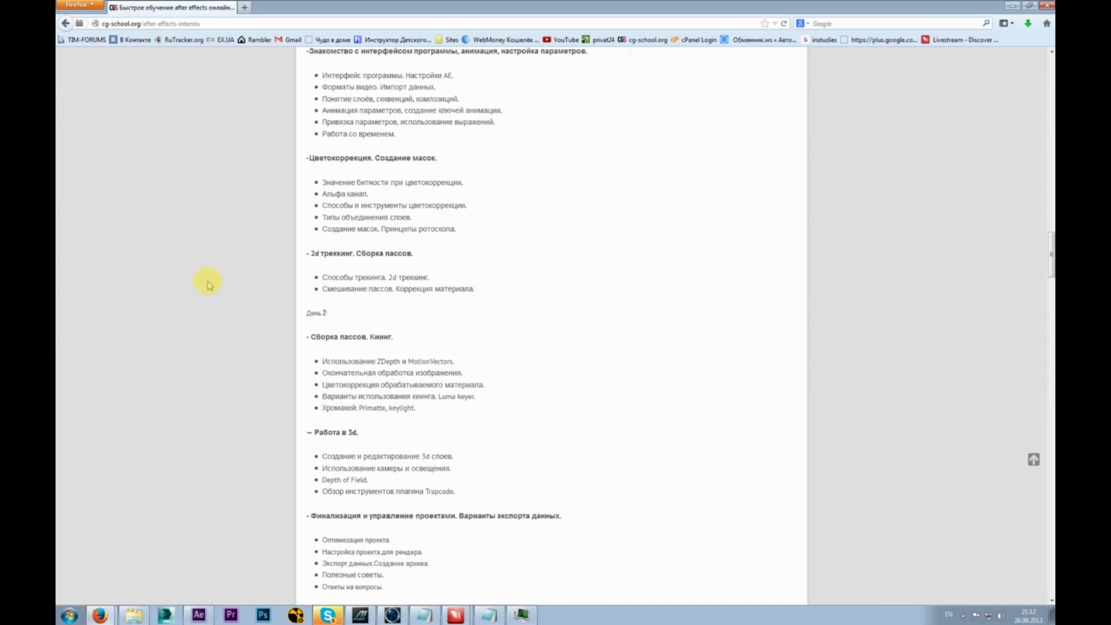
{"action": "scroll", "coordinate": [209, 284], "scroll_direction": "up", "scroll_amount": 2}
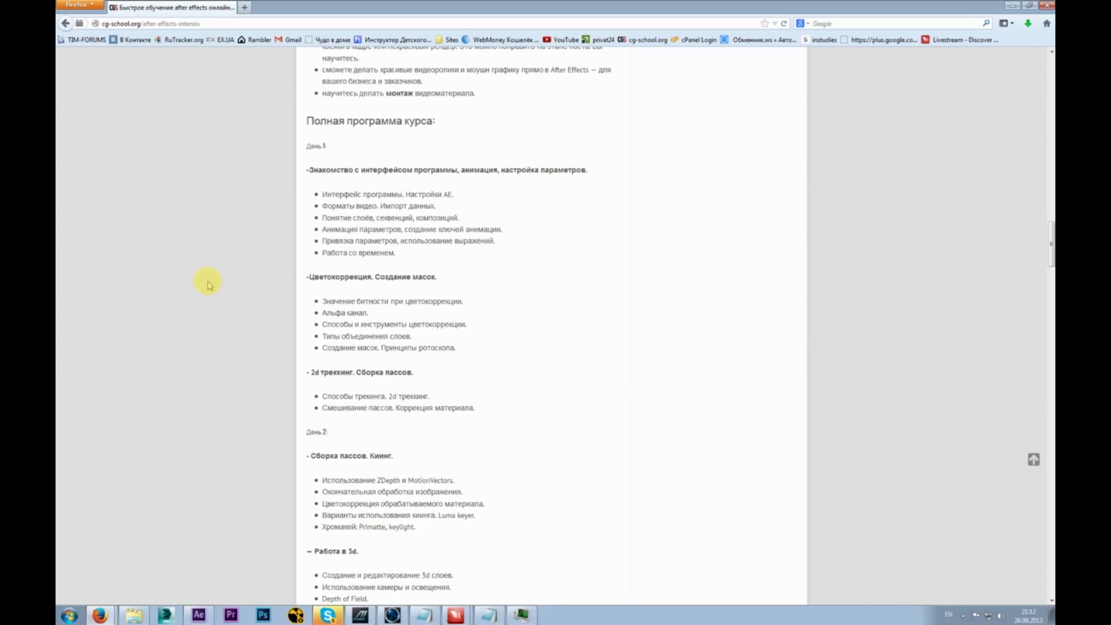
{"action": "scroll", "coordinate": [208, 284], "scroll_direction": "up", "scroll_amount": 9}
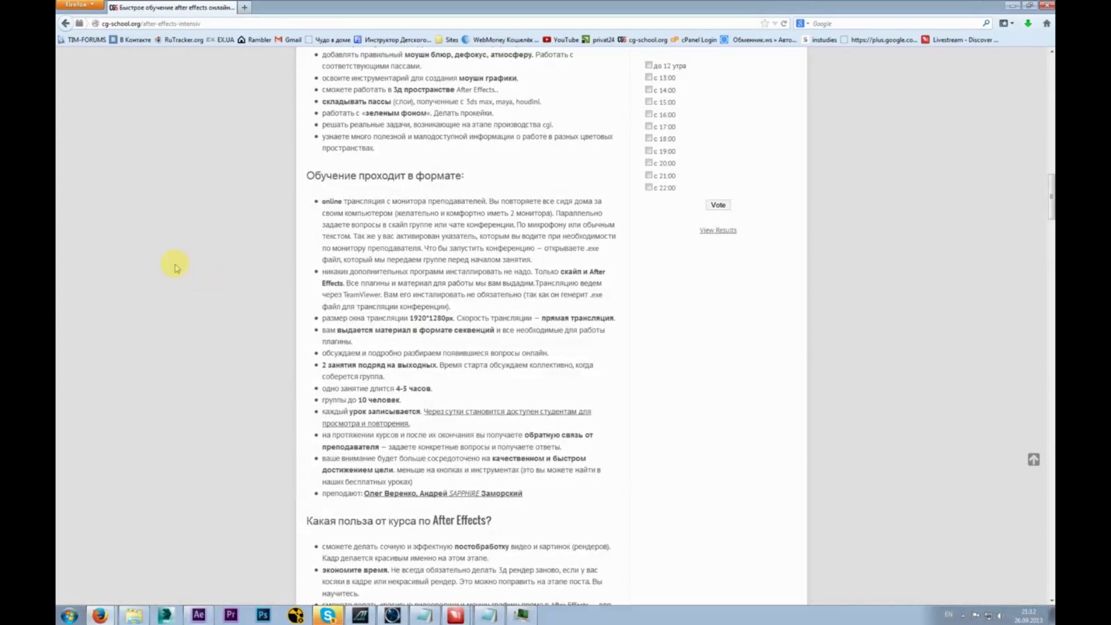
{"action": "scroll", "coordinate": [176, 267], "scroll_direction": "up", "scroll_amount": 10}
{"action": "scroll", "coordinate": [176, 267], "scroll_direction": "up", "scroll_amount": 8}
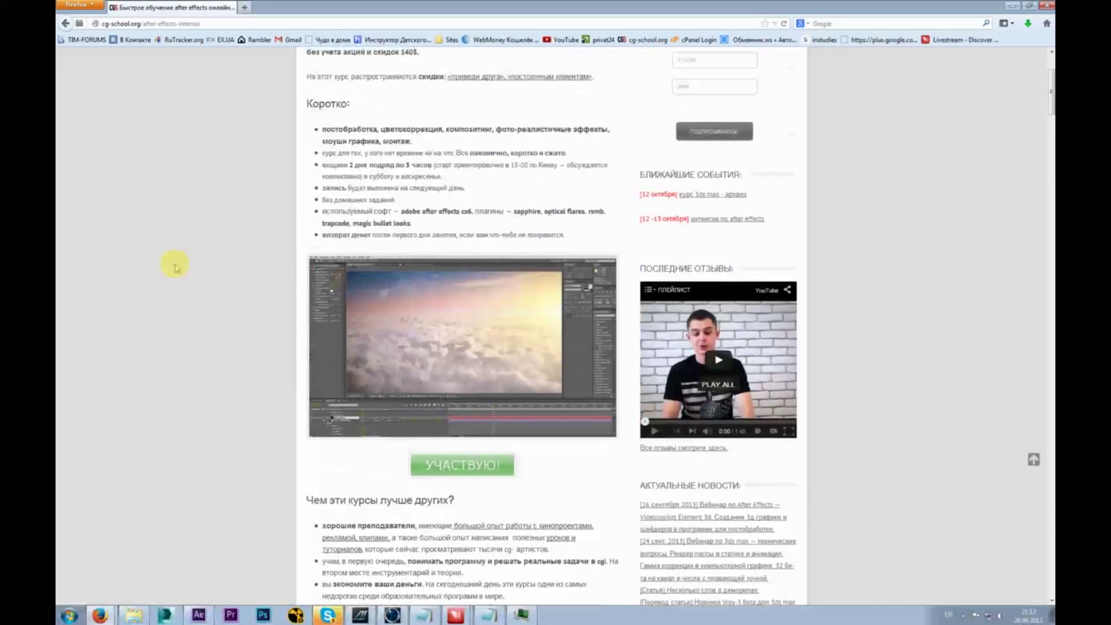
{"action": "scroll", "coordinate": [176, 267], "scroll_direction": "up", "scroll_amount": 3}
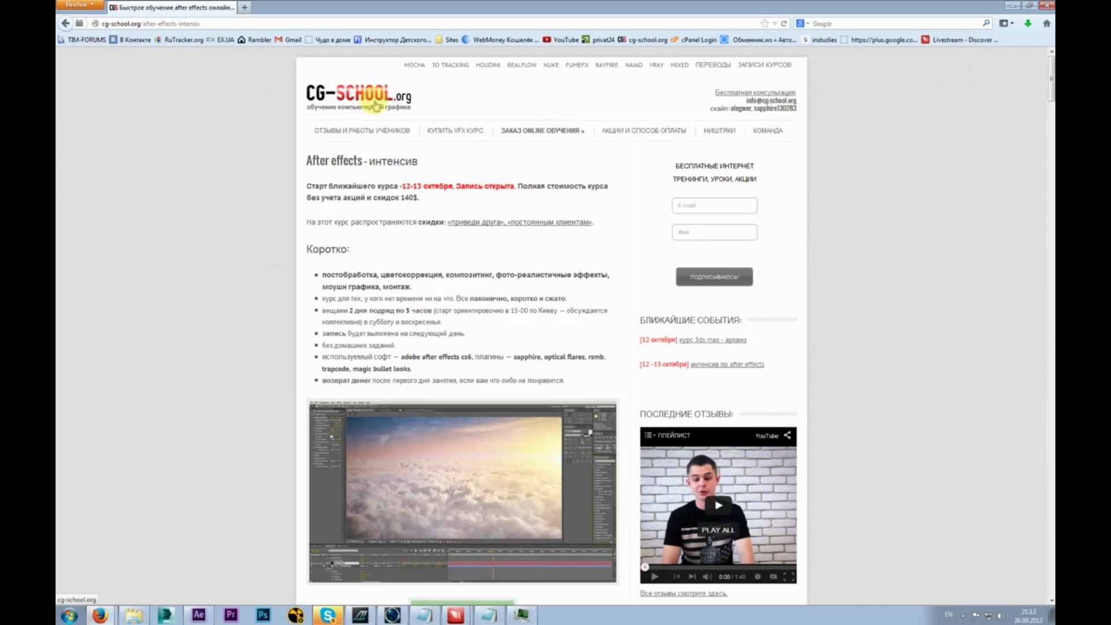
{"action": "mouse_move", "coordinate": [539, 135]}
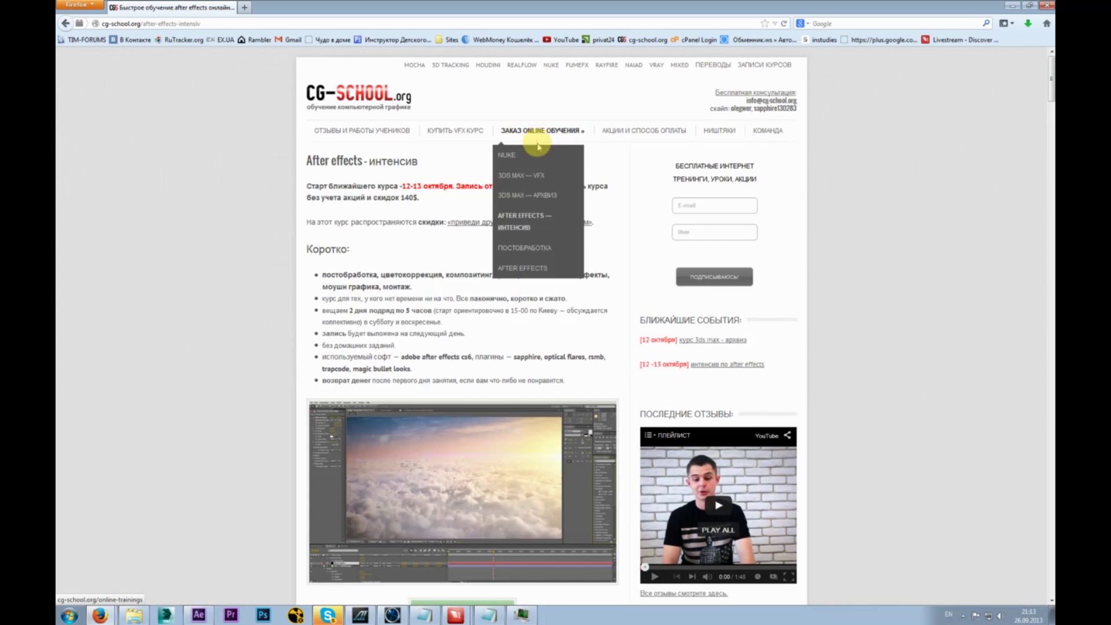